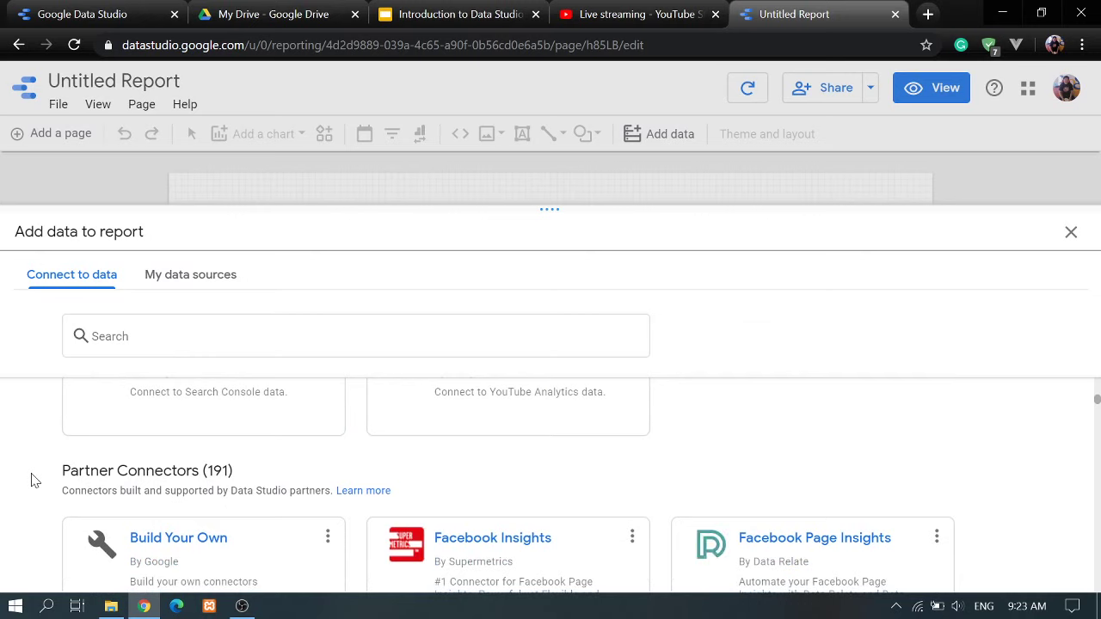
- Examine the partner connectors and the open source connectors available for adding data to the report
scroll(30, 478, down, 1)
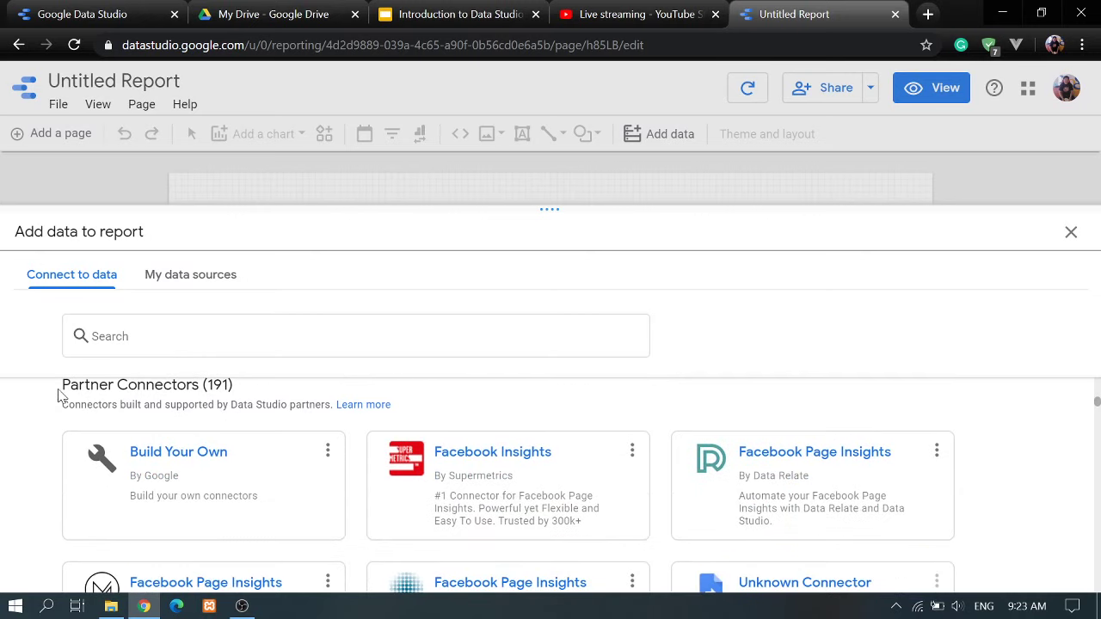
drag(59, 387, 256, 523)
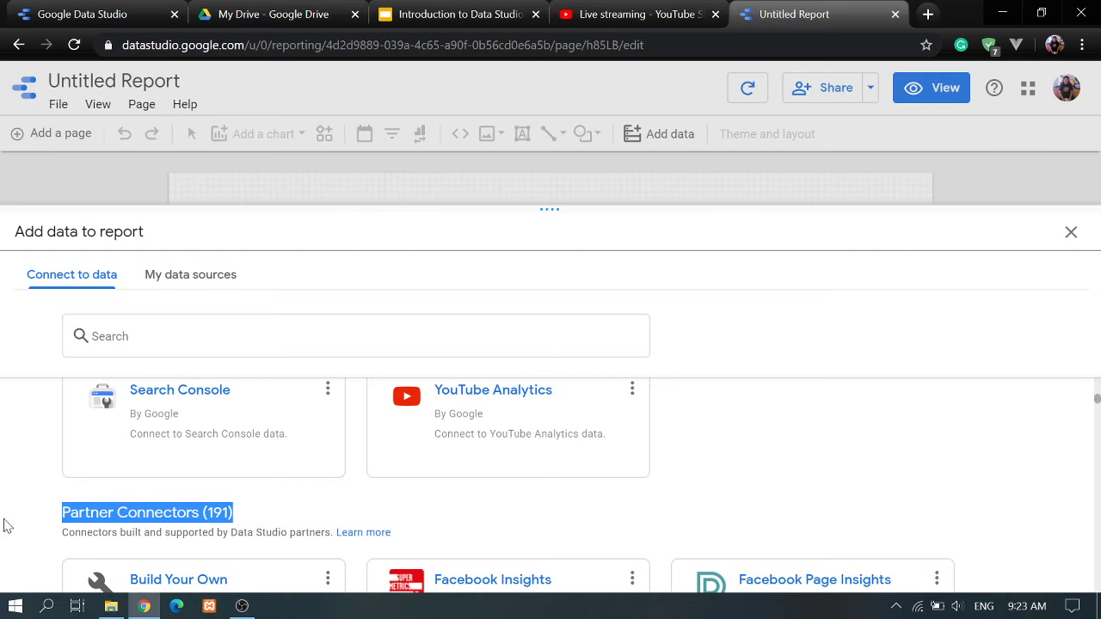
scroll(4, 526, down, 1)
scroll(13, 518, down, 1)
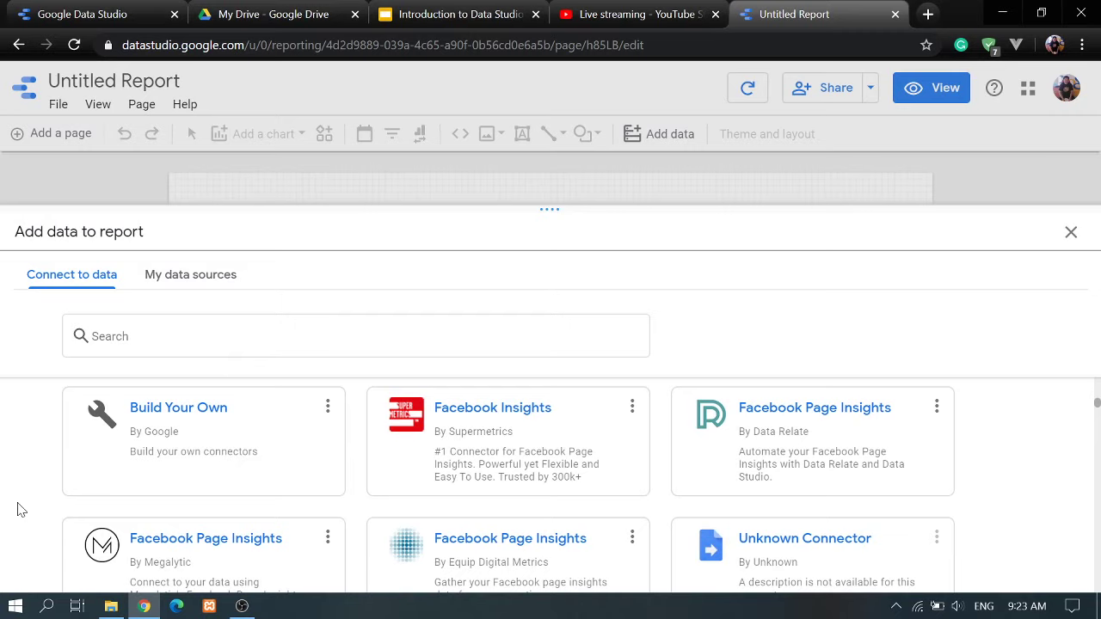
scroll(23, 487, down, 10)
scroll(24, 488, down, 15)
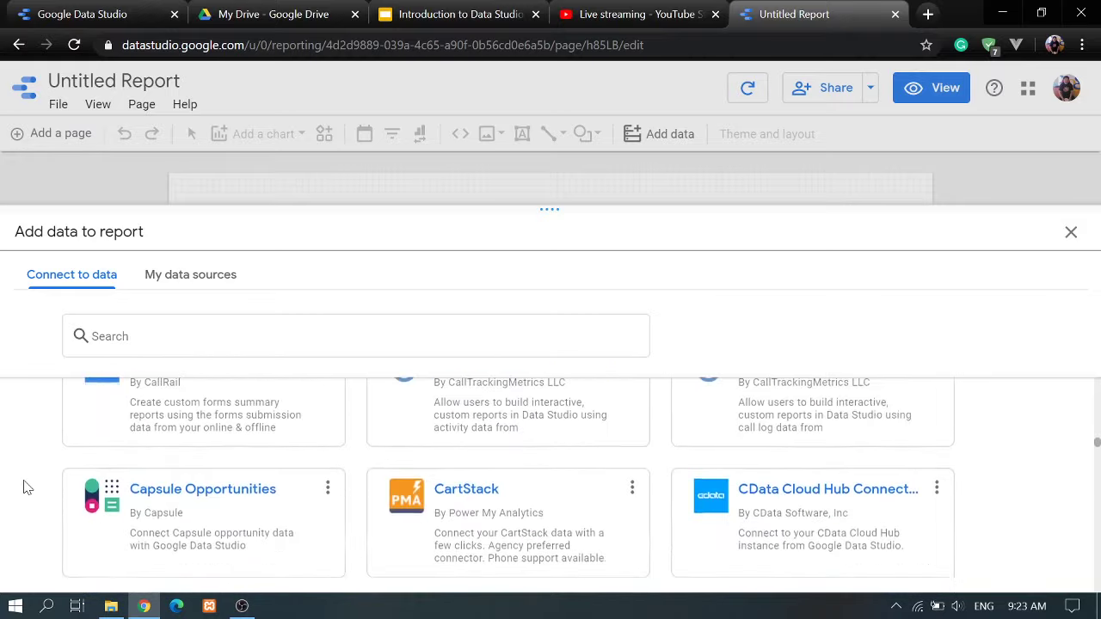
scroll(23, 487, down, 15)
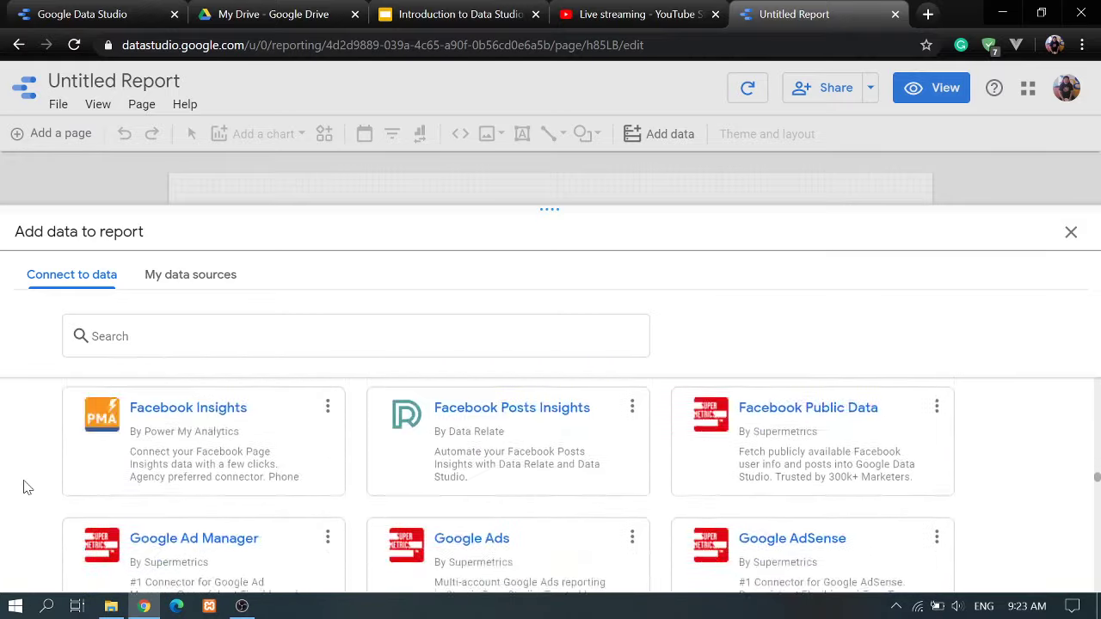
scroll(24, 488, down, 15)
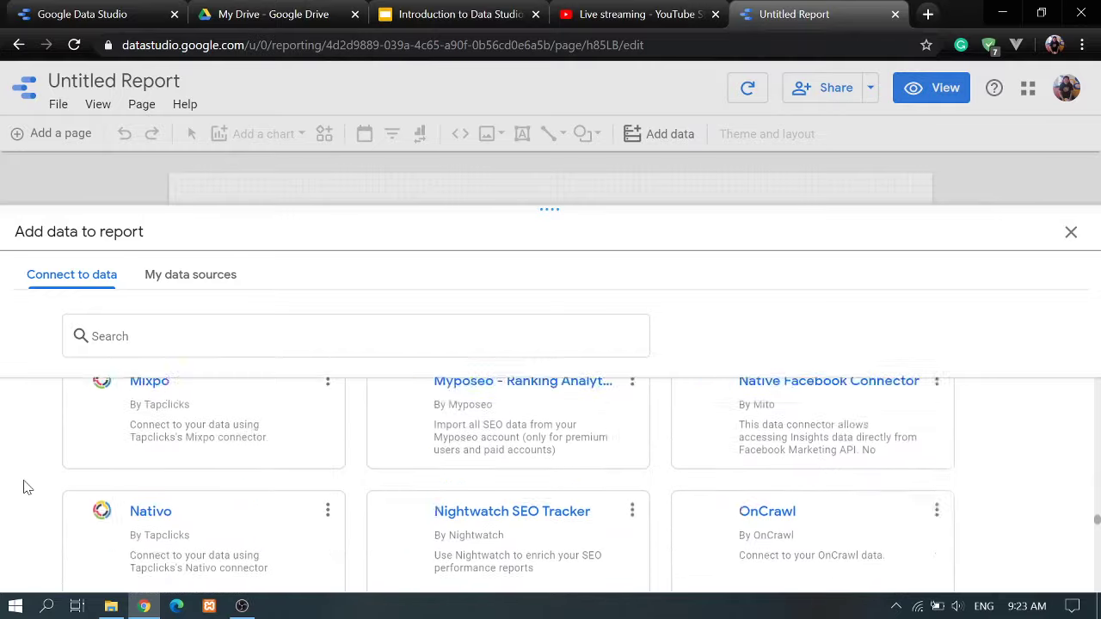
scroll(24, 487, down, 15)
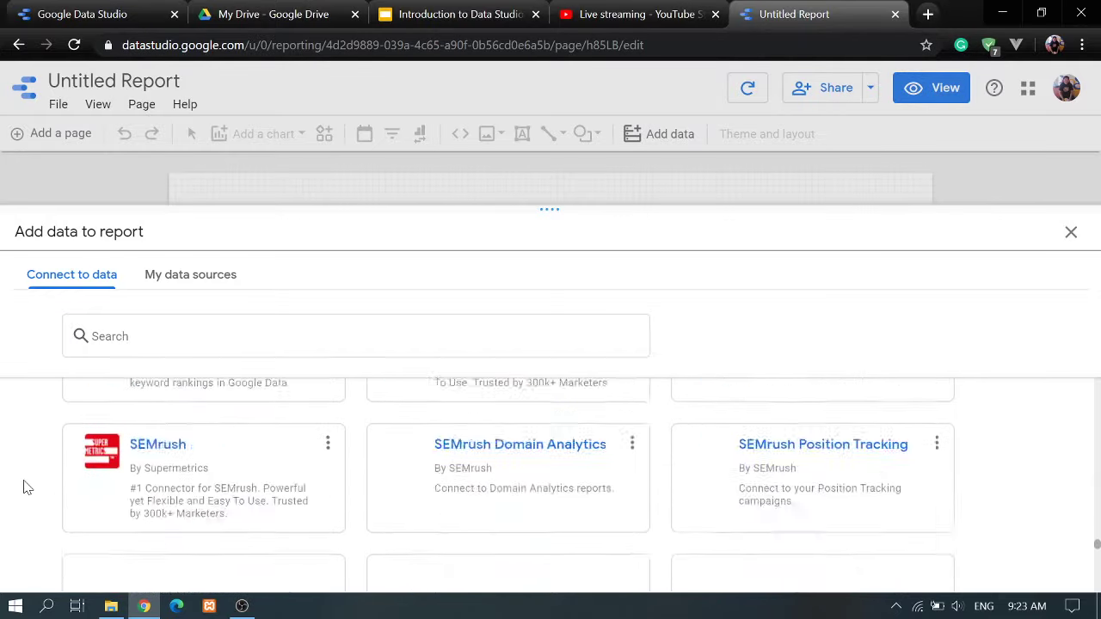
scroll(23, 488, down, 12)
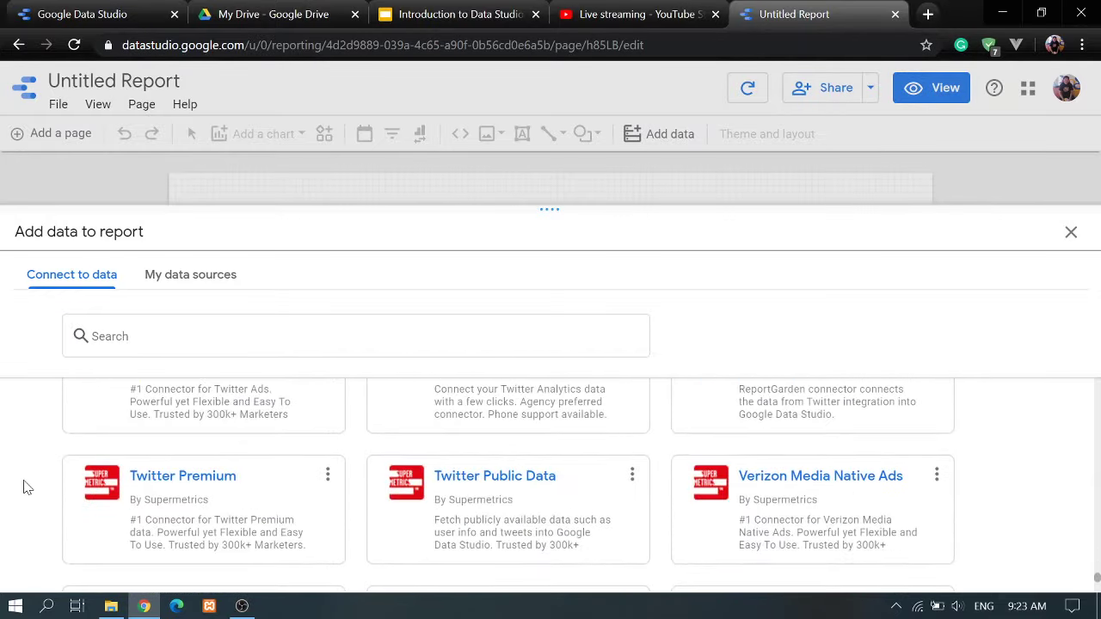
scroll(23, 487, down, 15)
scroll(23, 487, up, 1)
drag(60, 434, 290, 433)
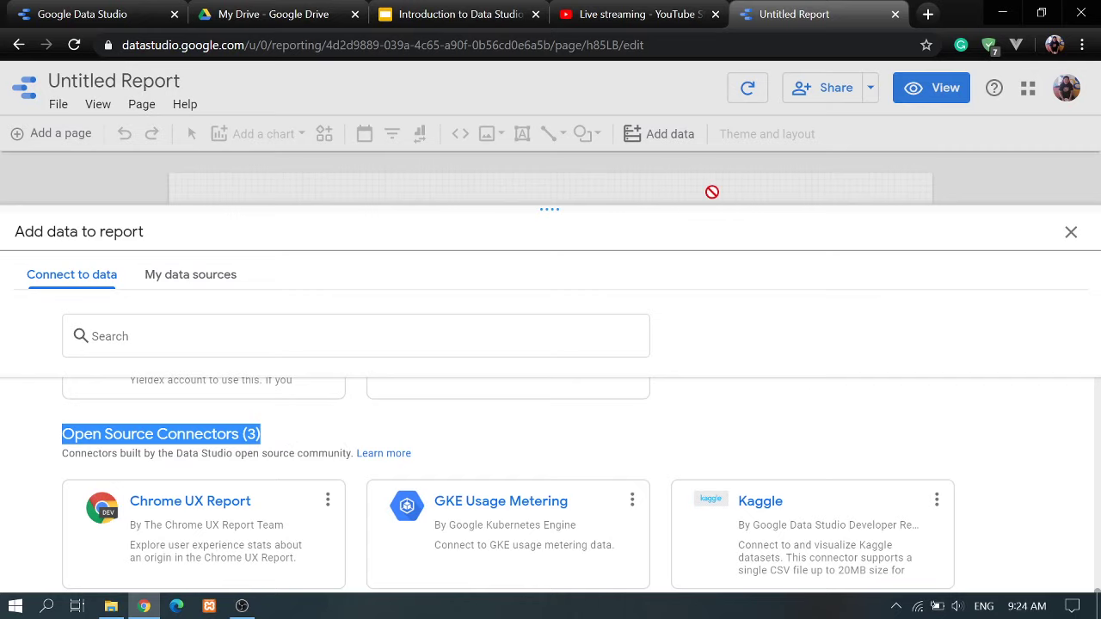
- Leave the untitled report without adding data and show the recent data sources on the Data Studio home page
click(1070, 234)
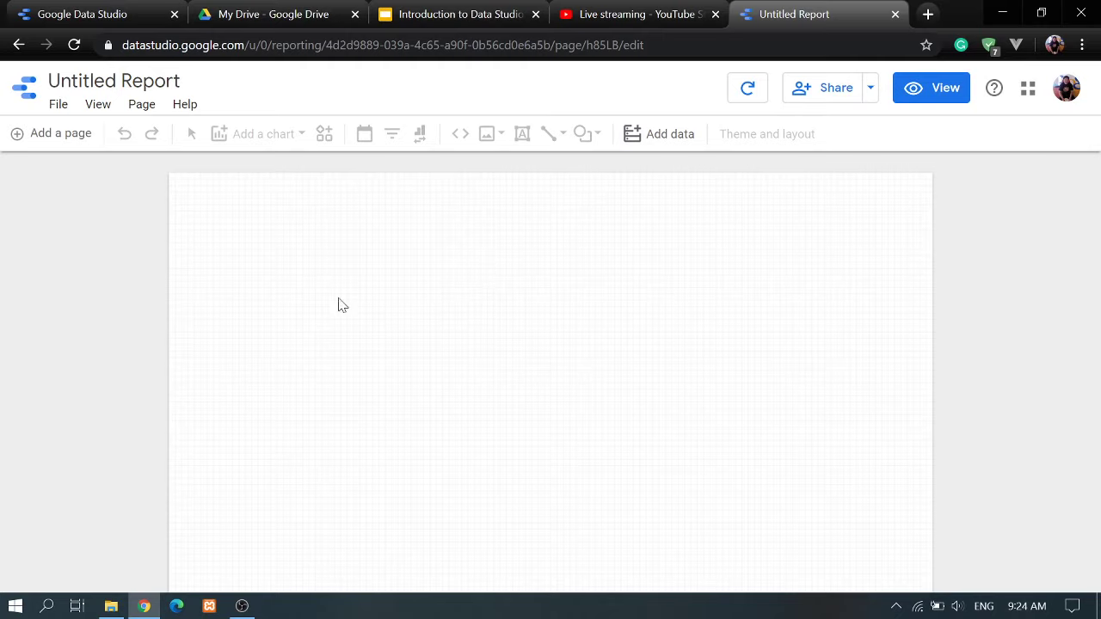
click(29, 97)
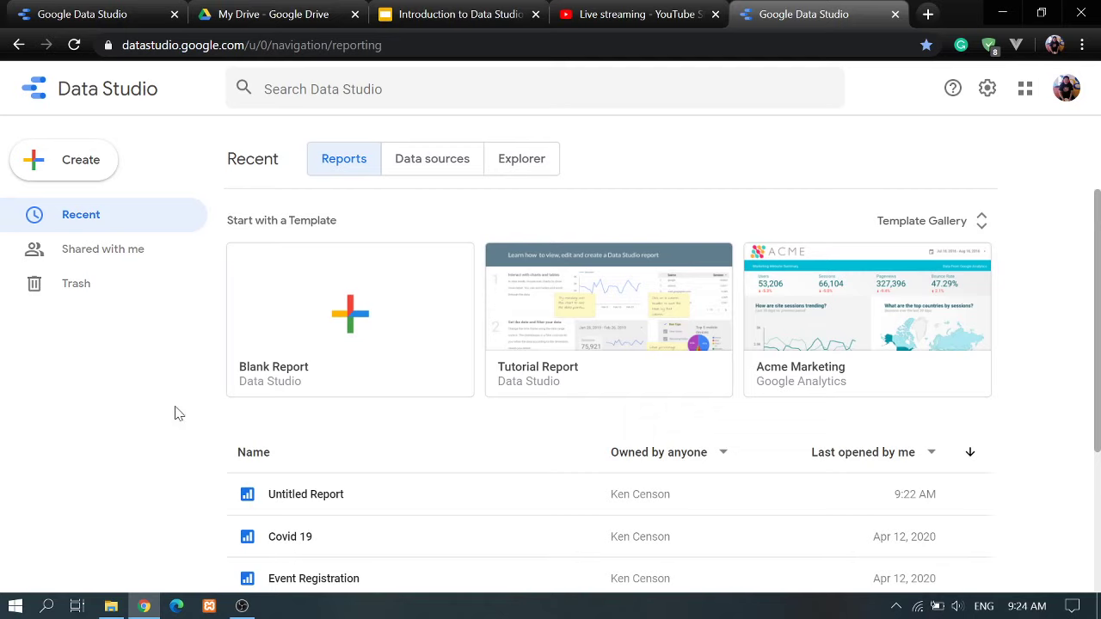
click(427, 160)
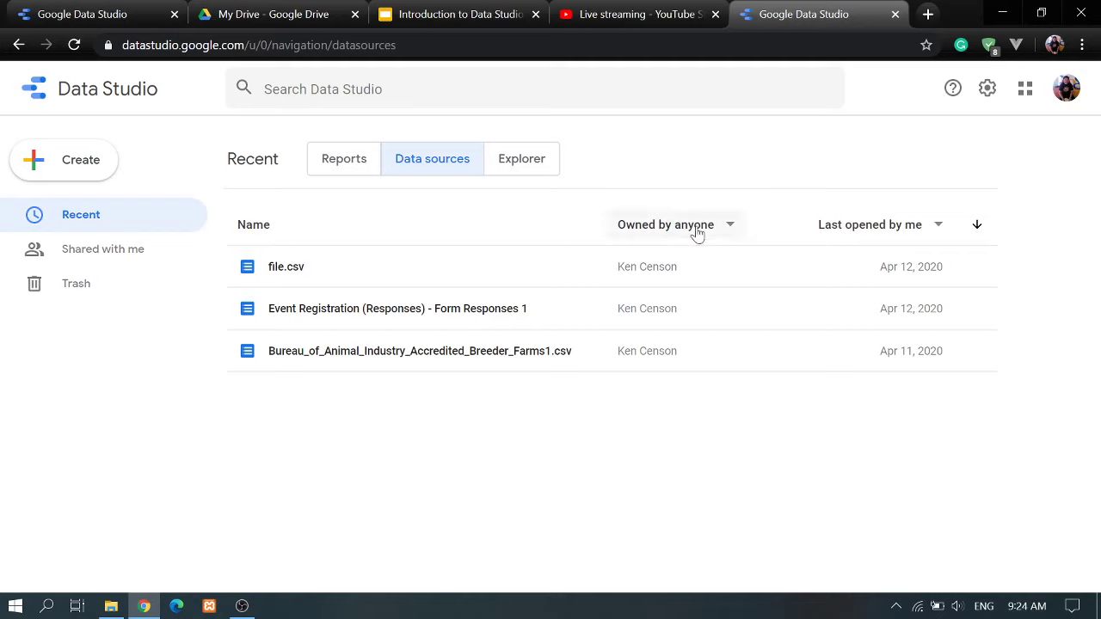
- Review the ownership filter and date sorting options of the data source list and the actions available for file.csv
click(728, 225)
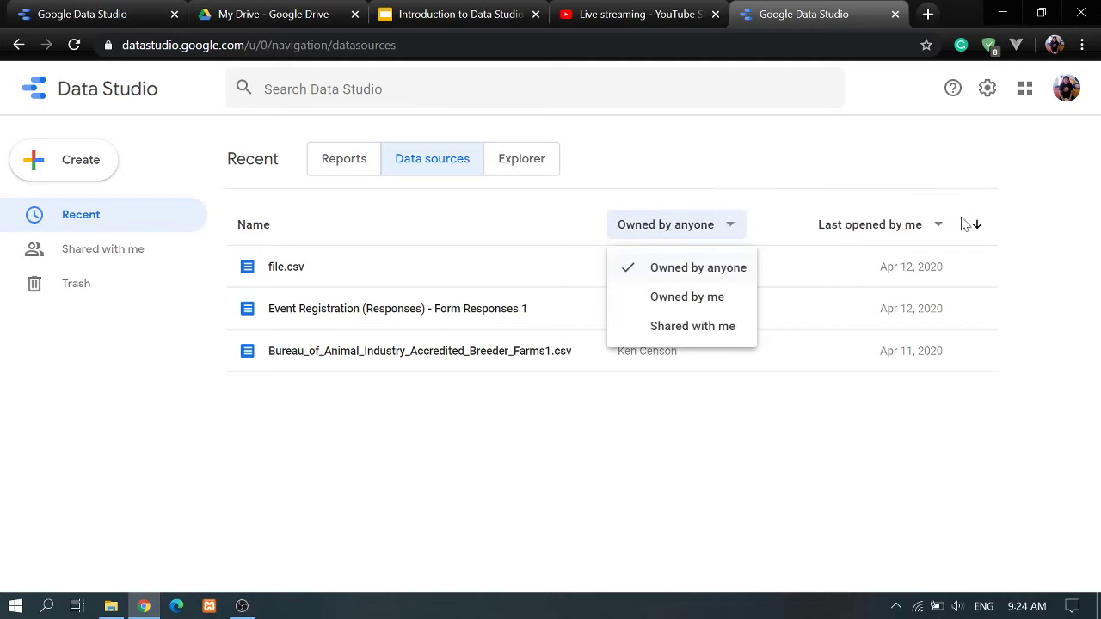
click(938, 232)
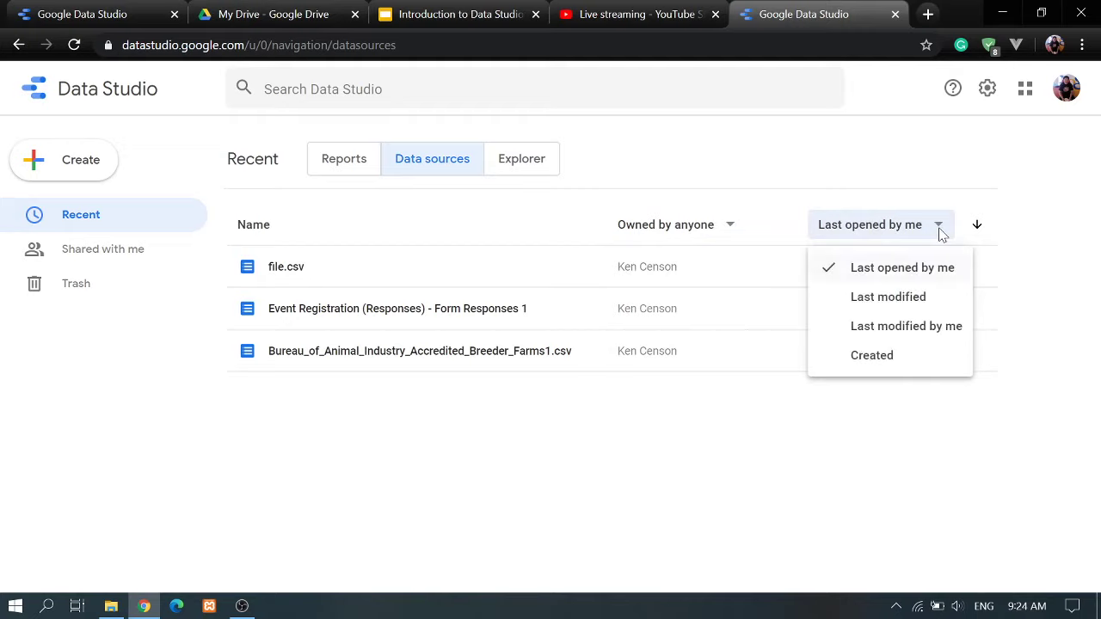
click(214, 442)
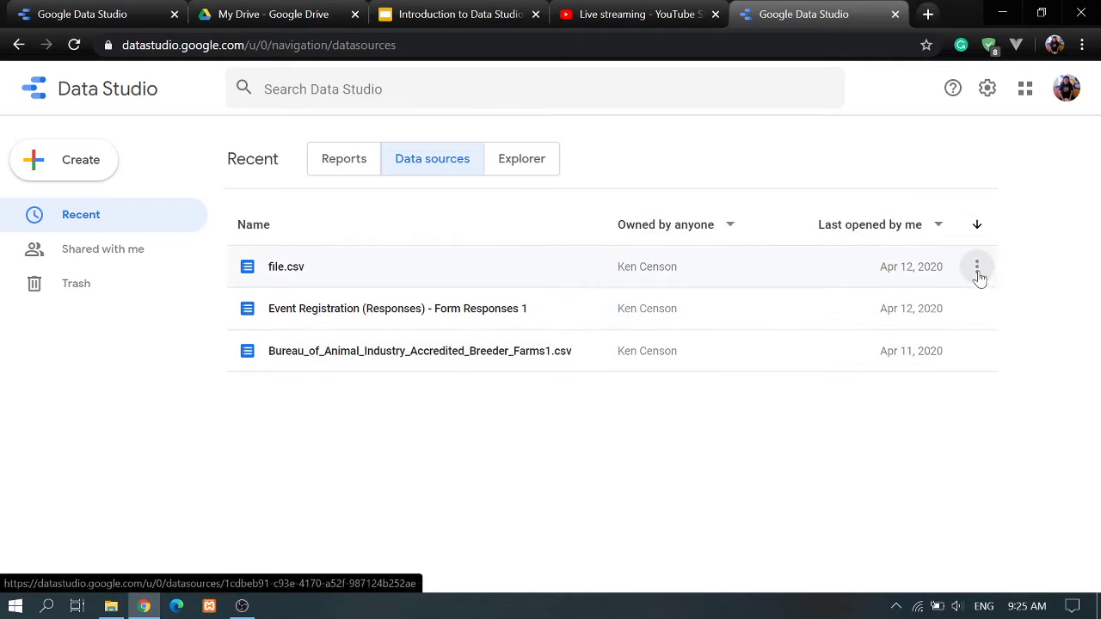
click(977, 269)
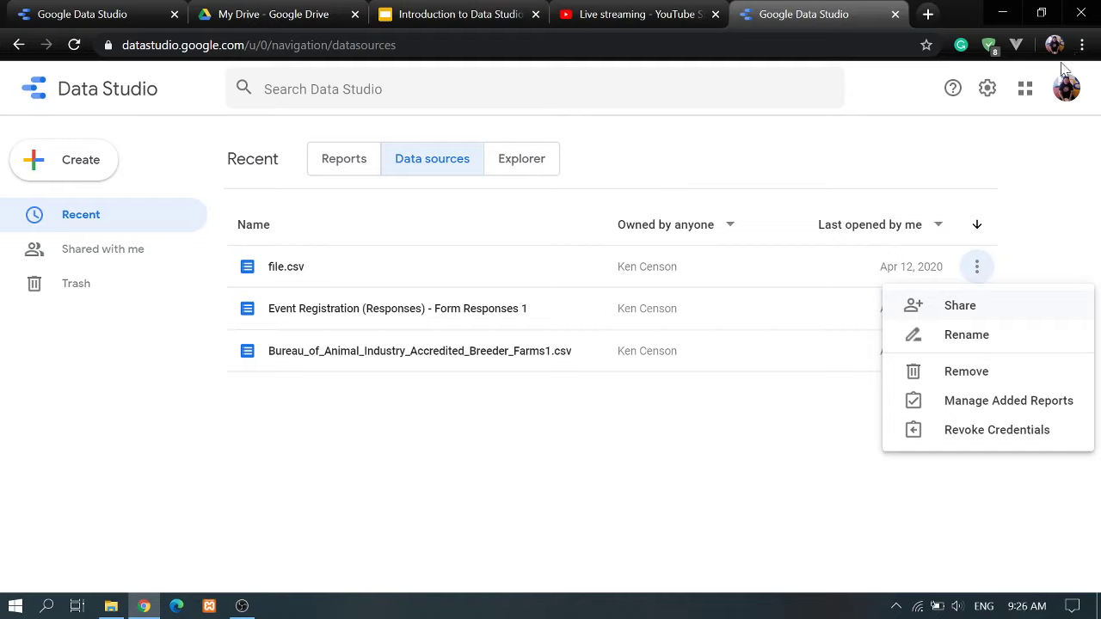
- Show the recent Explorer items and view the marketing preferences in the user settings without saving
click(537, 165)
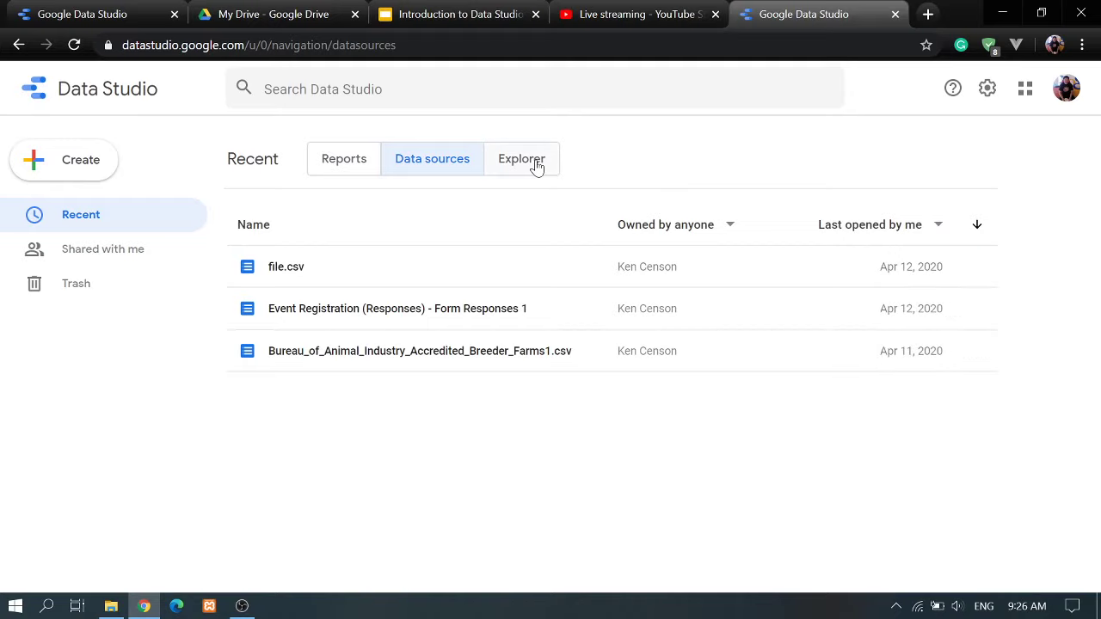
click(531, 167)
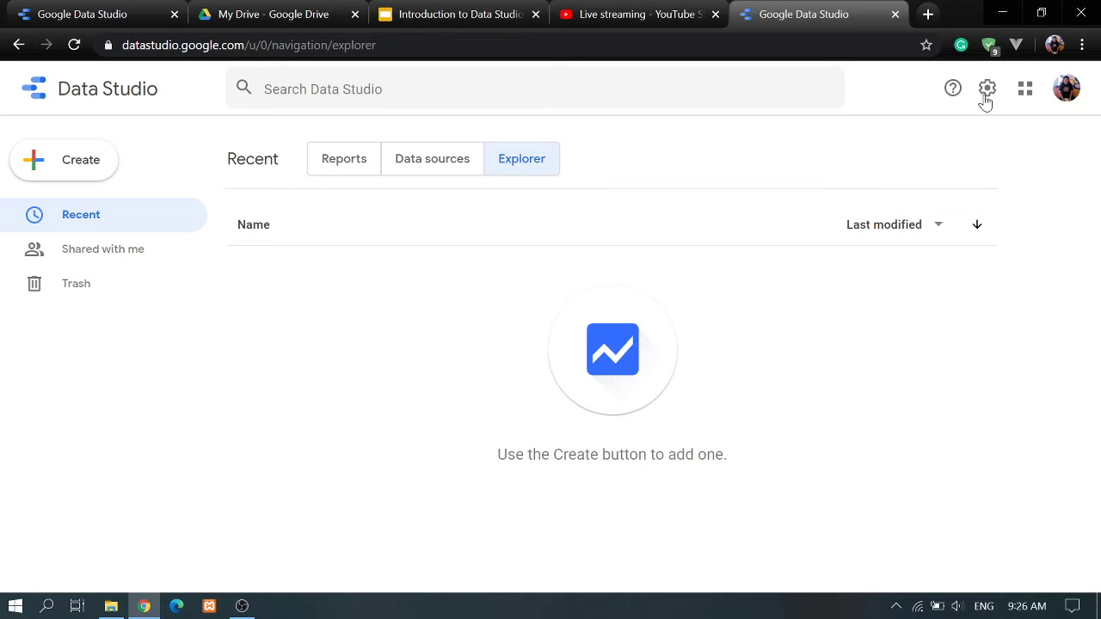
click(987, 91)
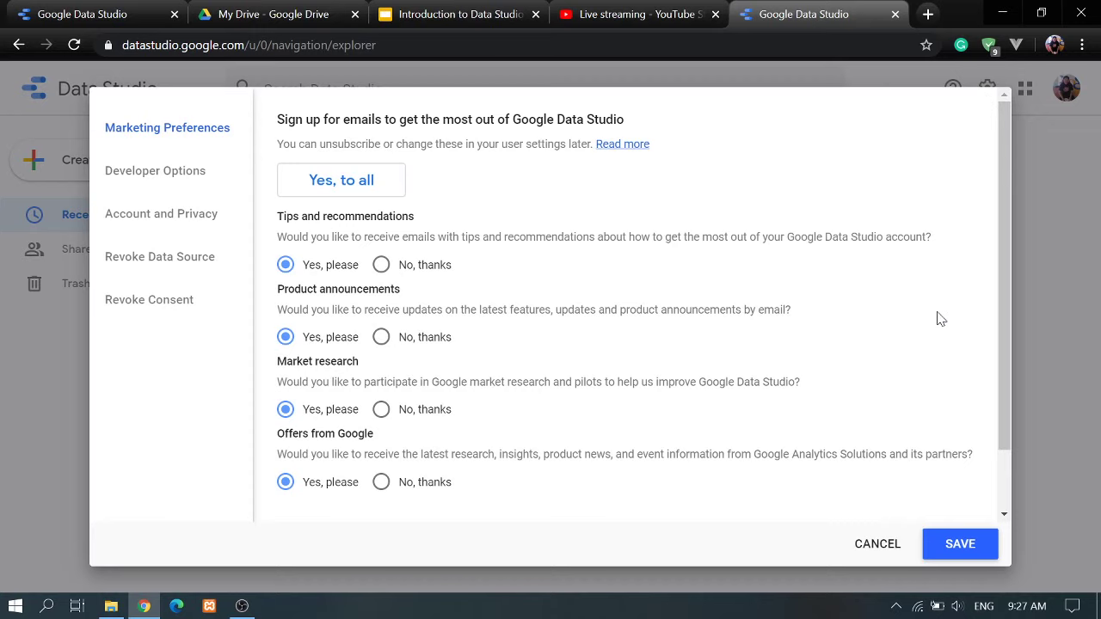
click(877, 543)
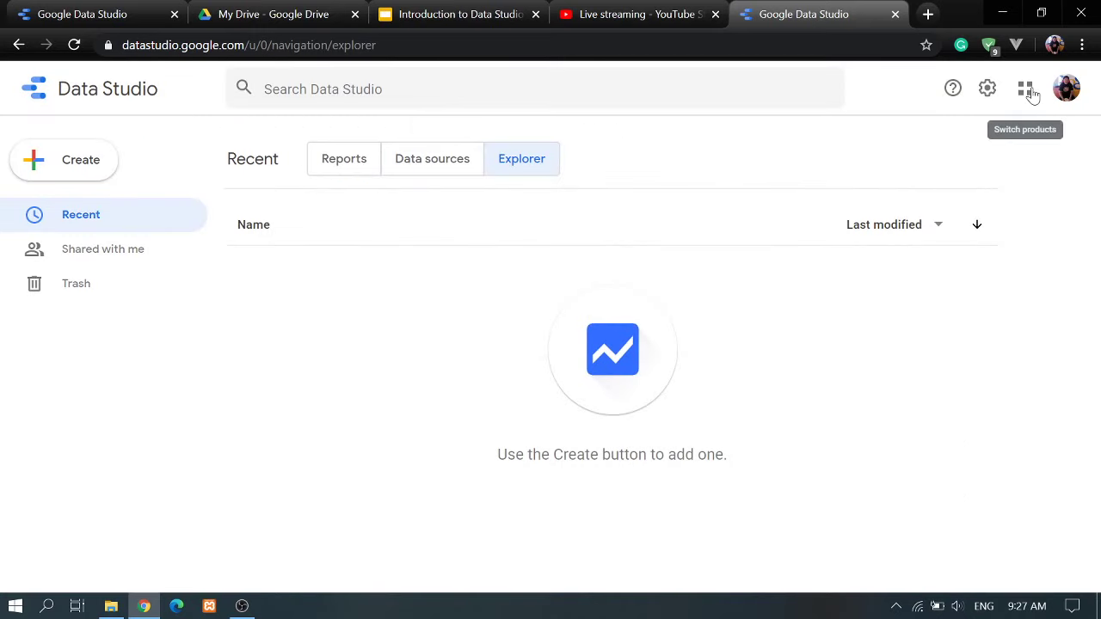
- View the additional Google Marketing Platform products available for switching
click(1029, 91)
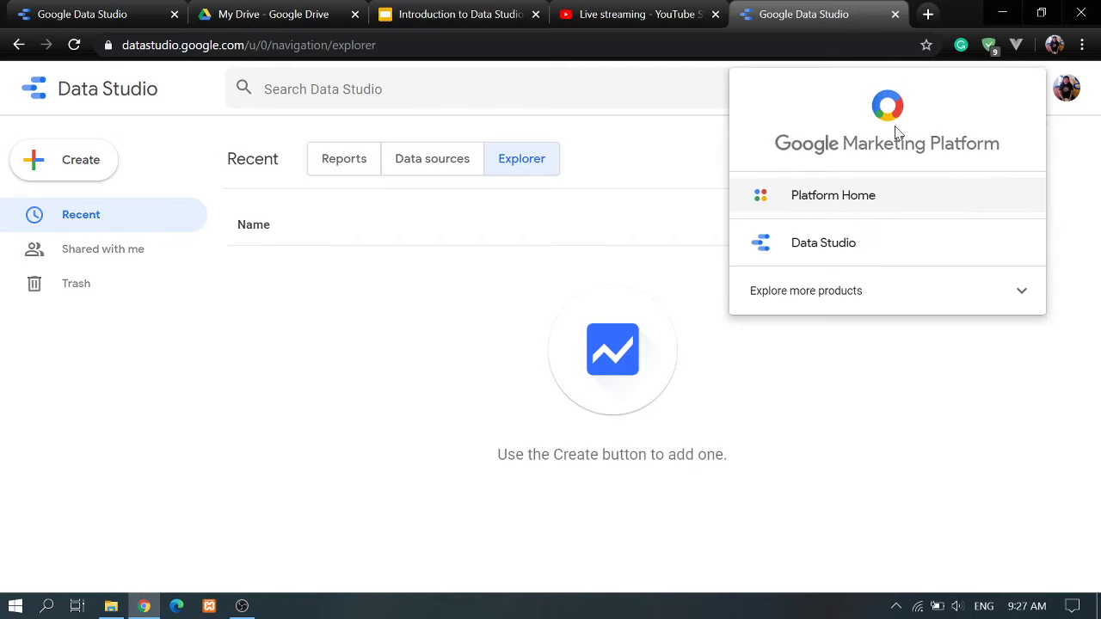
click(891, 296)
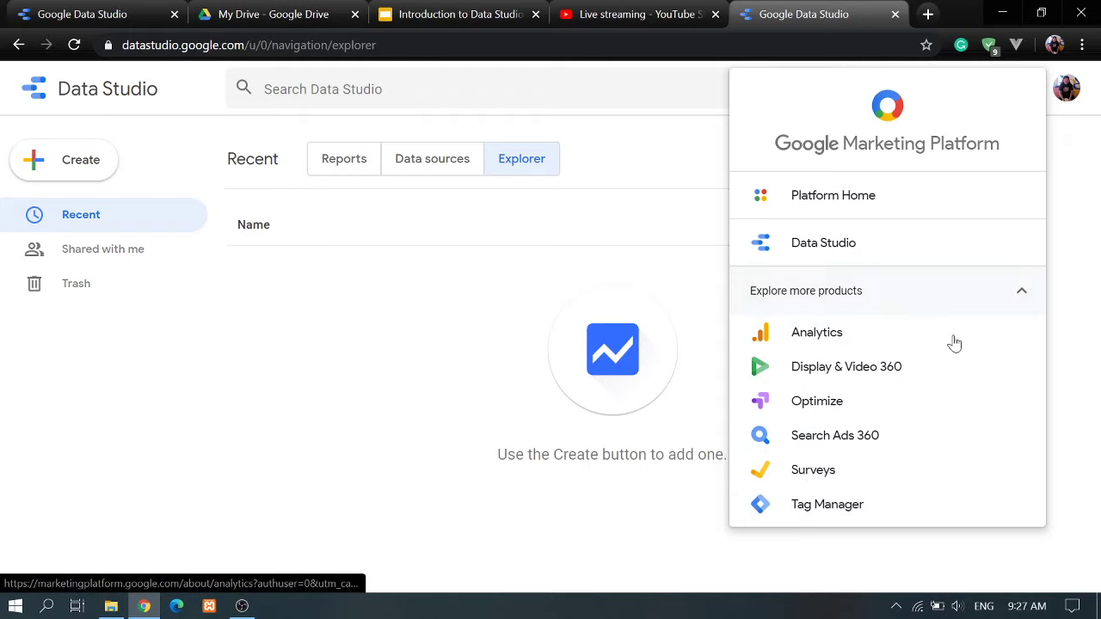
click(671, 140)
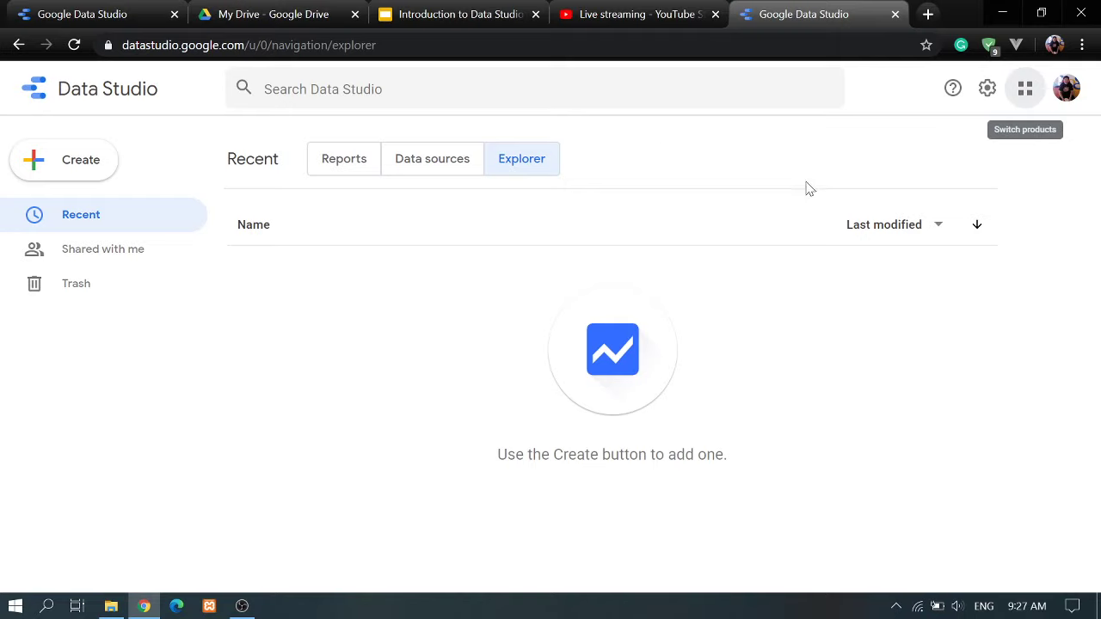
- Open the Event Registration (Responses) - Form Responses 1 data source and rename its Age Group field to Age Bracket
click(442, 158)
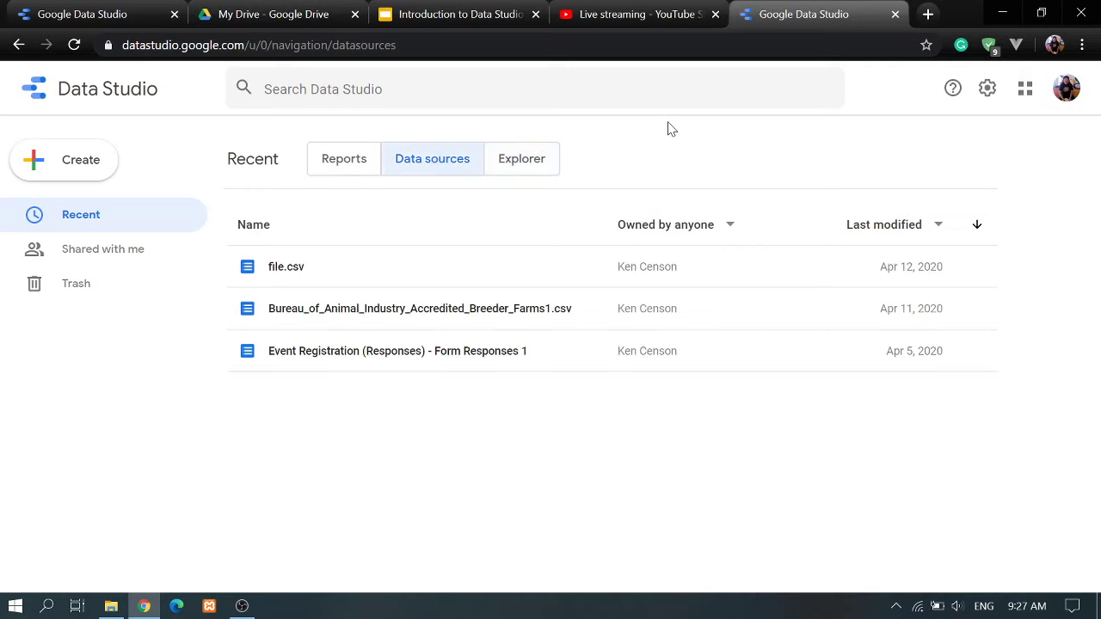
click(331, 365)
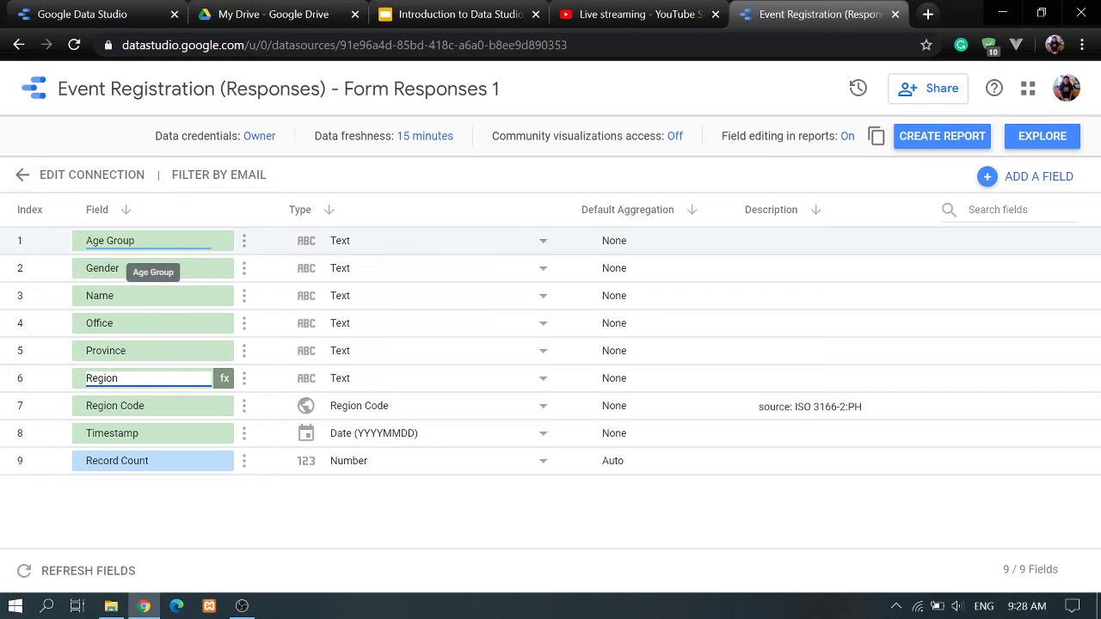
drag(107, 241, 135, 241)
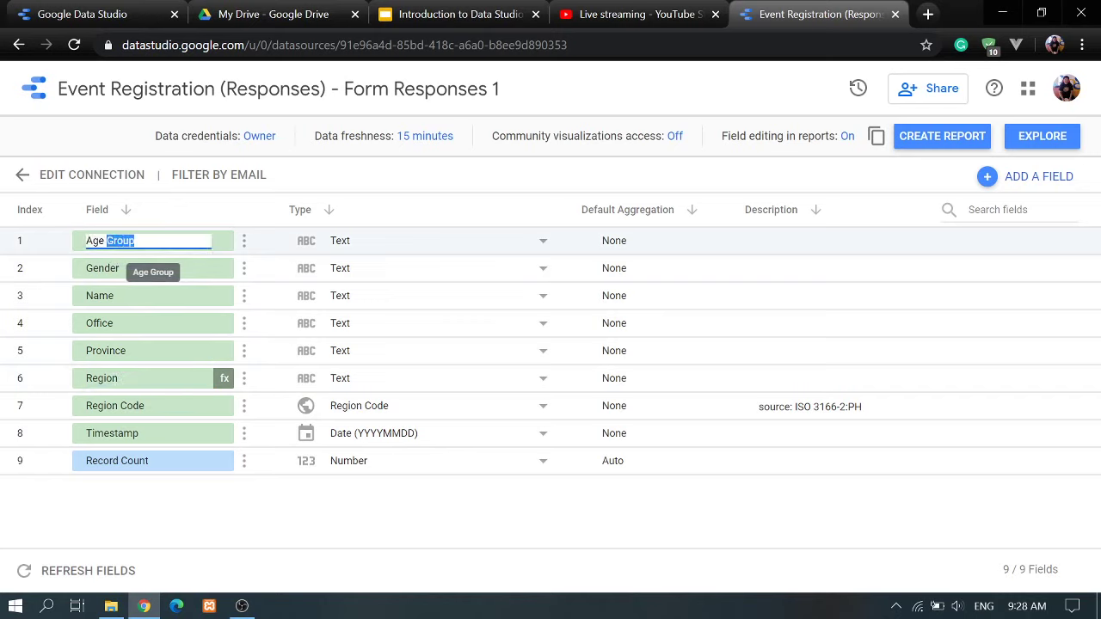
double_click(130, 240)
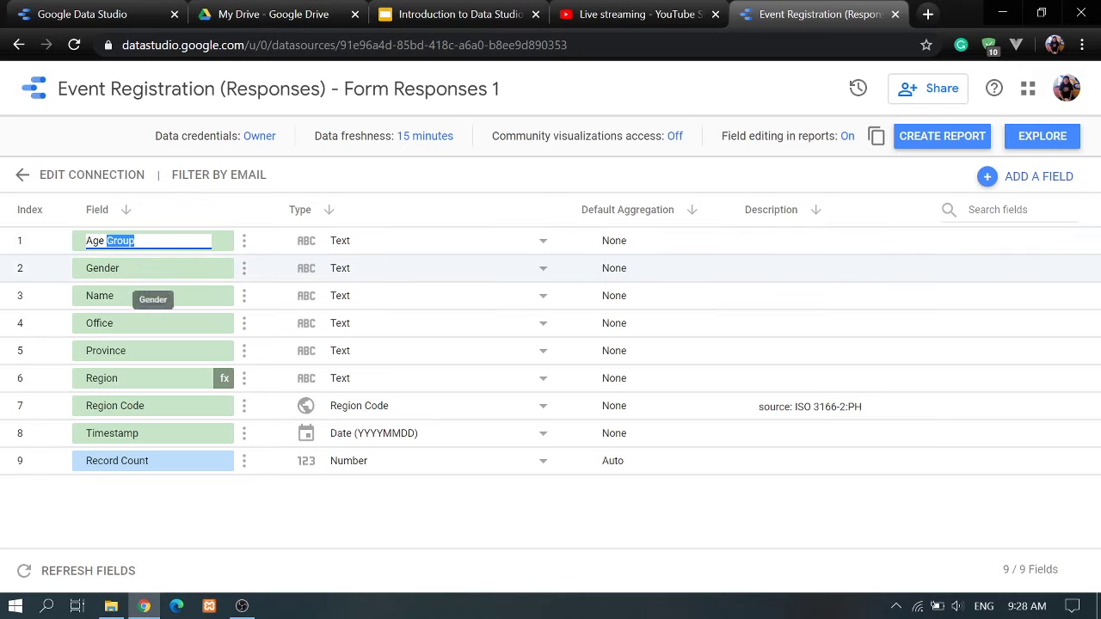
text(Brach)
key(BackSpace)
text(ket)
key(Return)
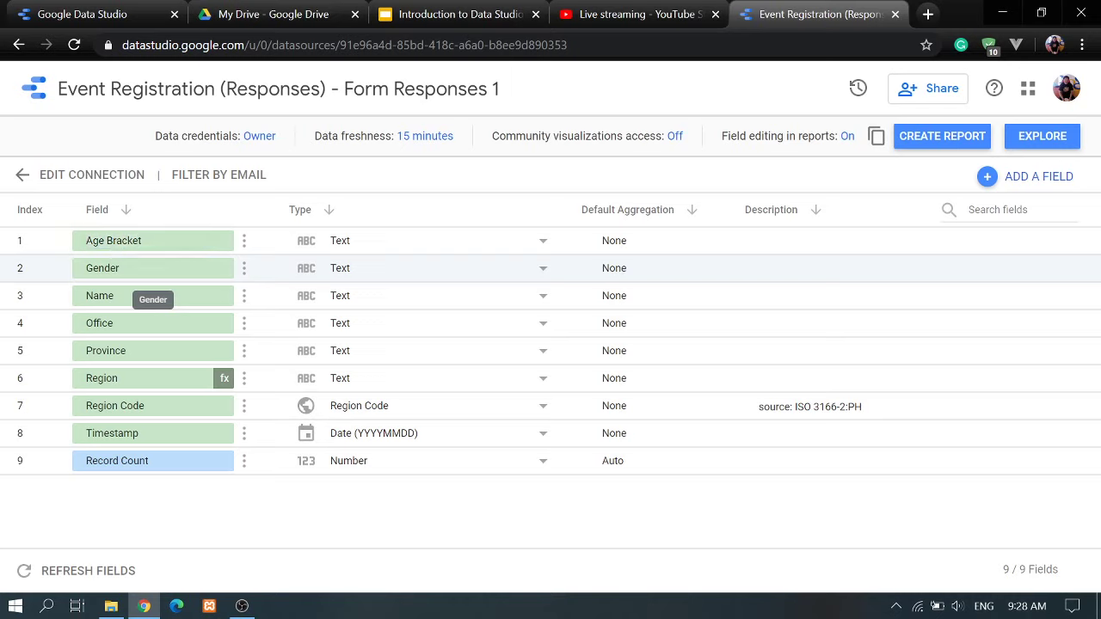
- Rename the Name field of the data source to Alias
click(144, 295)
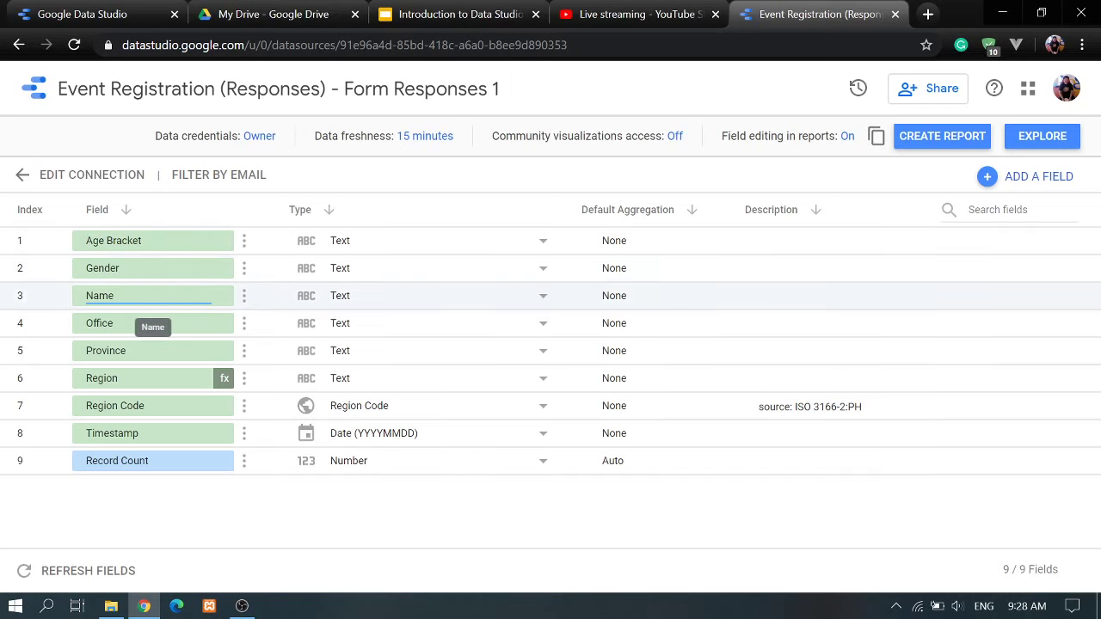
click(108, 295)
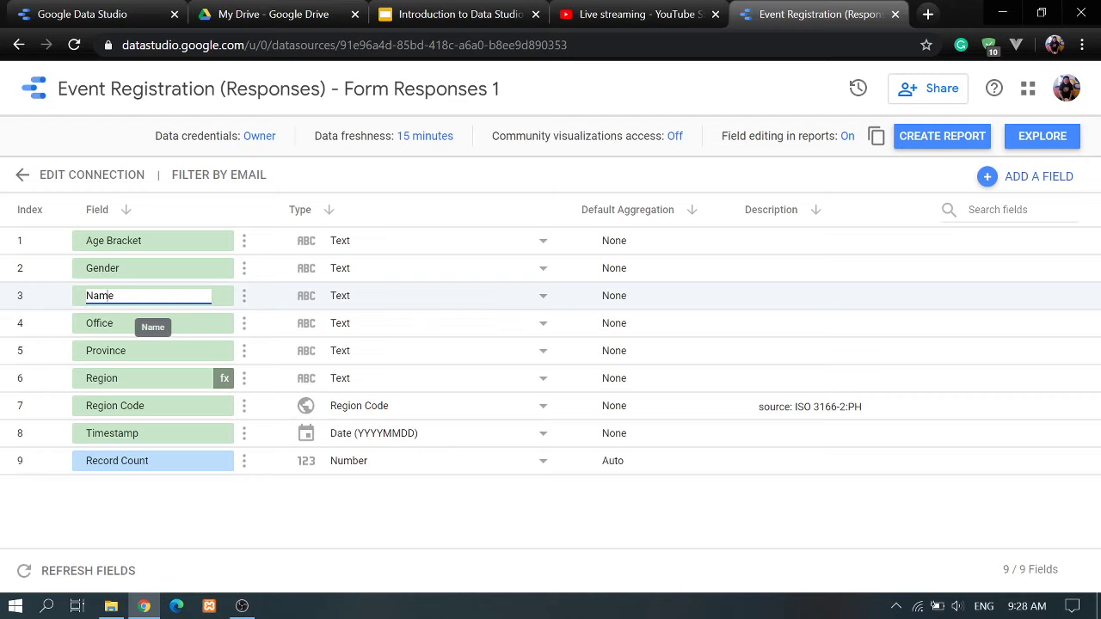
key(BackSpace)
key(BackSpace)
key(BackSpace)
key(BackSpace)
text(Alias)
key(Return)
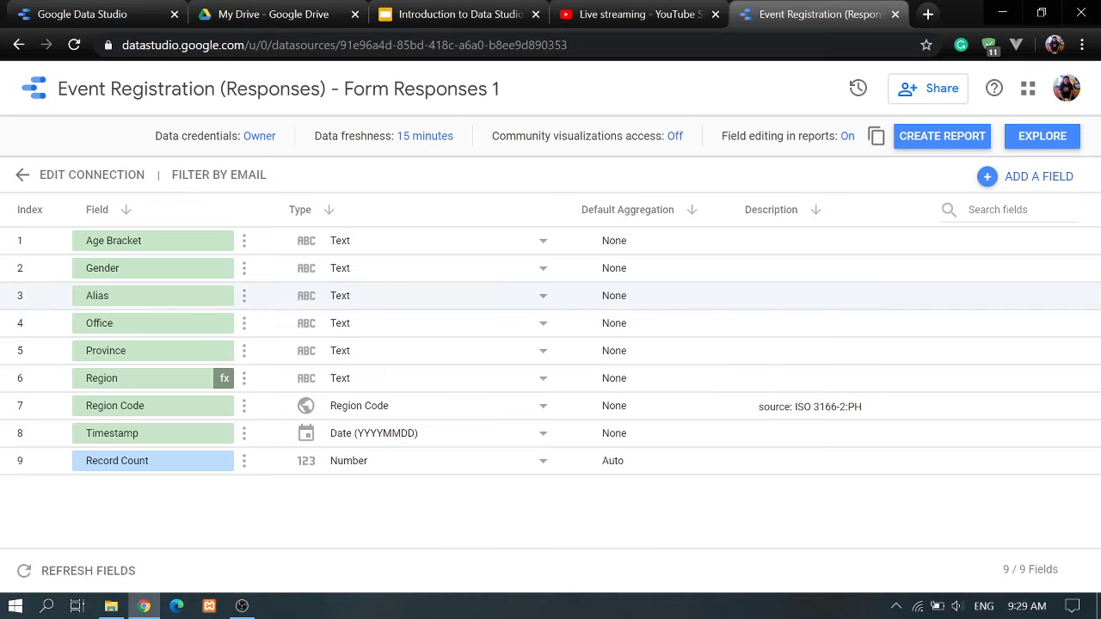
- Duplicate the Age Bracket field and remove the copy from the data source
click(245, 243)
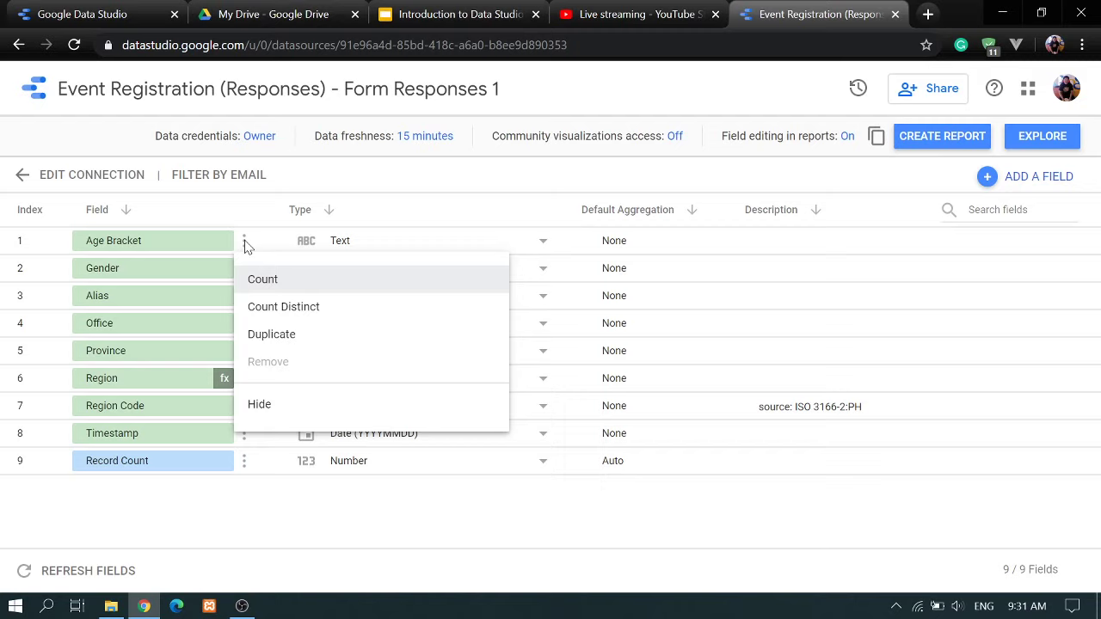
click(274, 342)
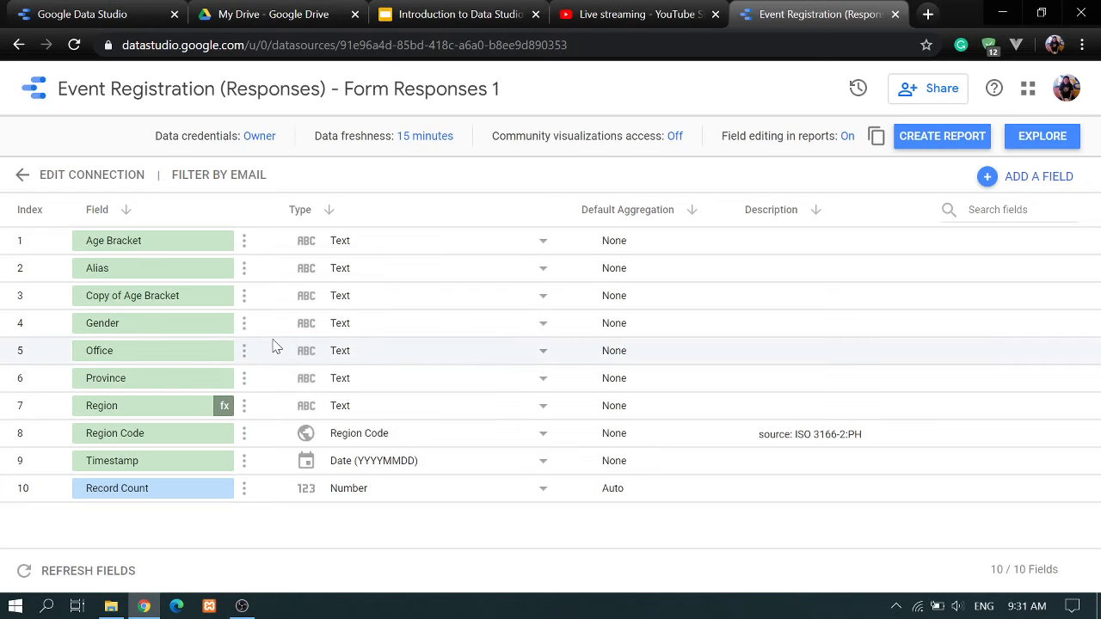
click(246, 299)
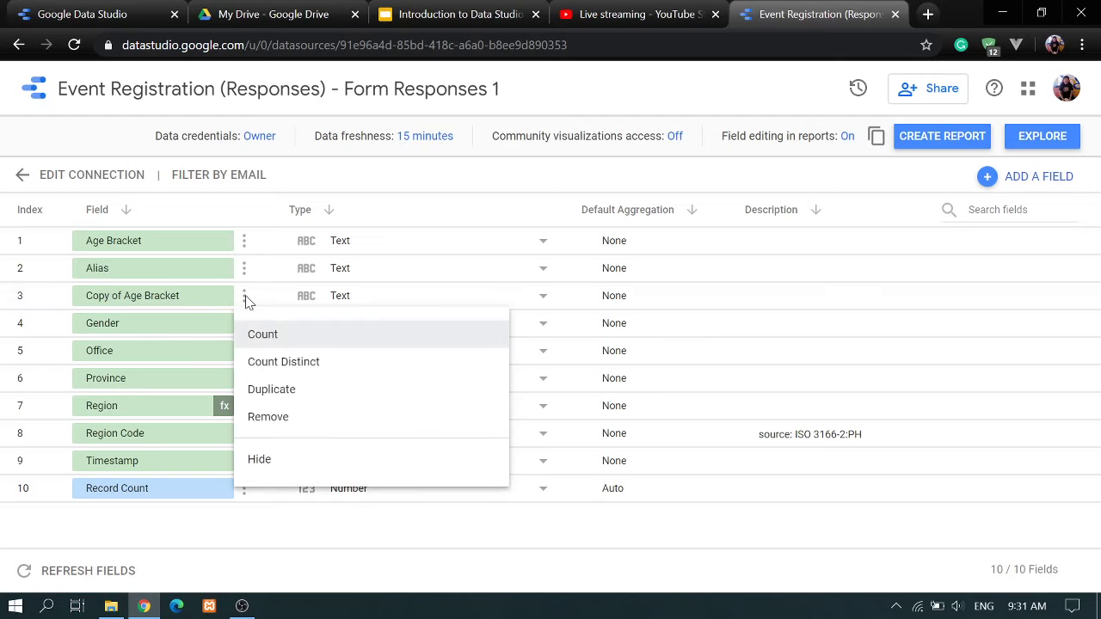
click(275, 416)
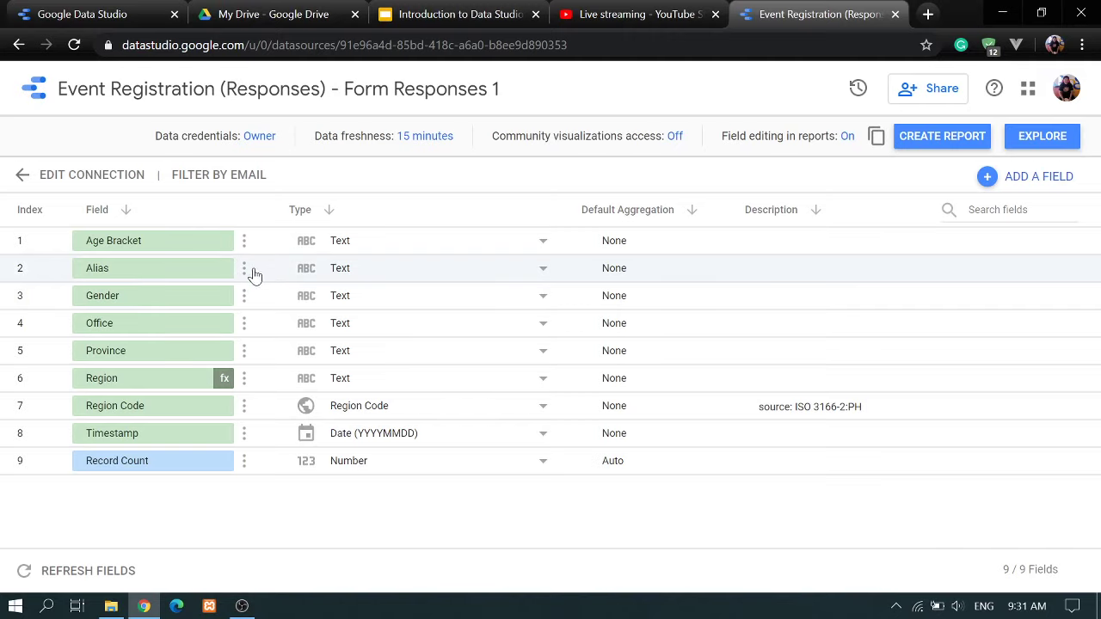
- Review the actions offered for the Office field and the numeric, date, geo and currency types available for Age Bracket
click(245, 324)
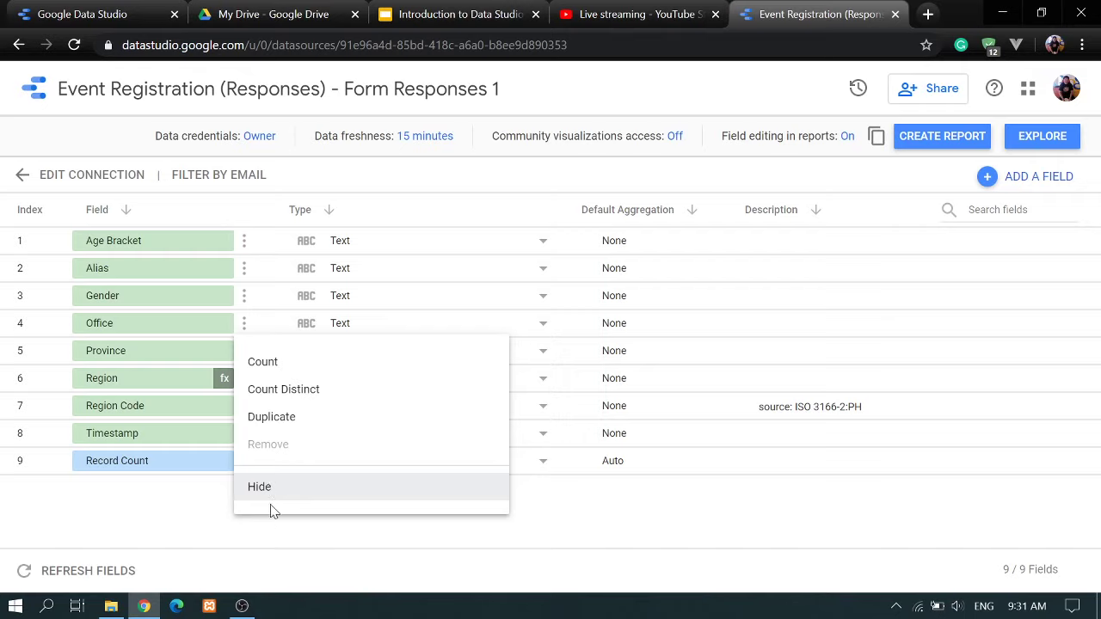
click(176, 521)
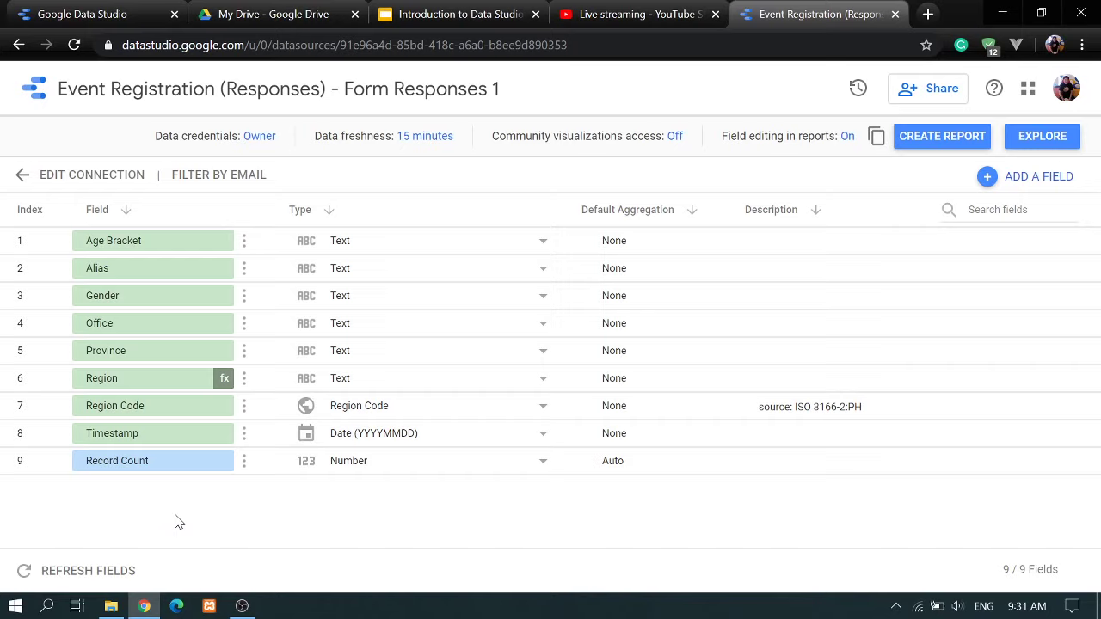
click(542, 243)
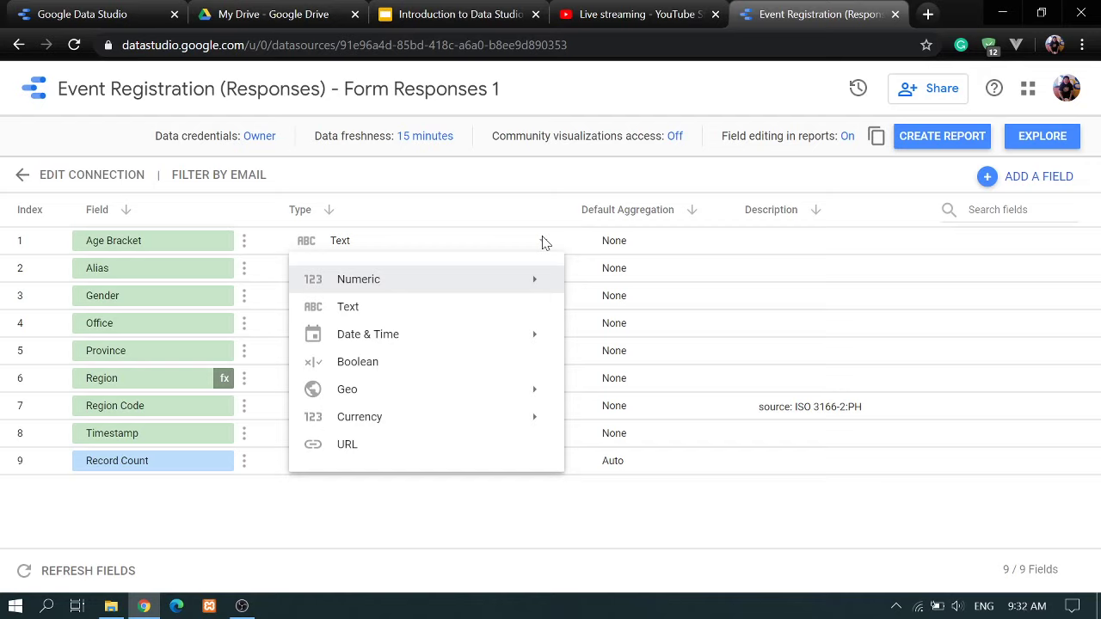
mouse_move(538, 282)
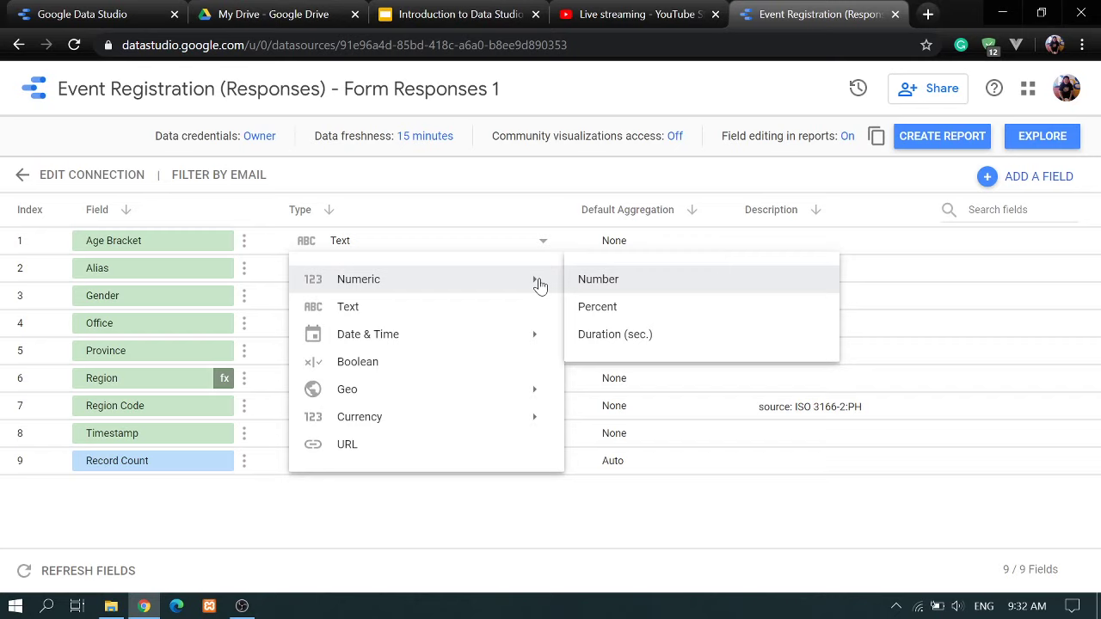
mouse_move(538, 344)
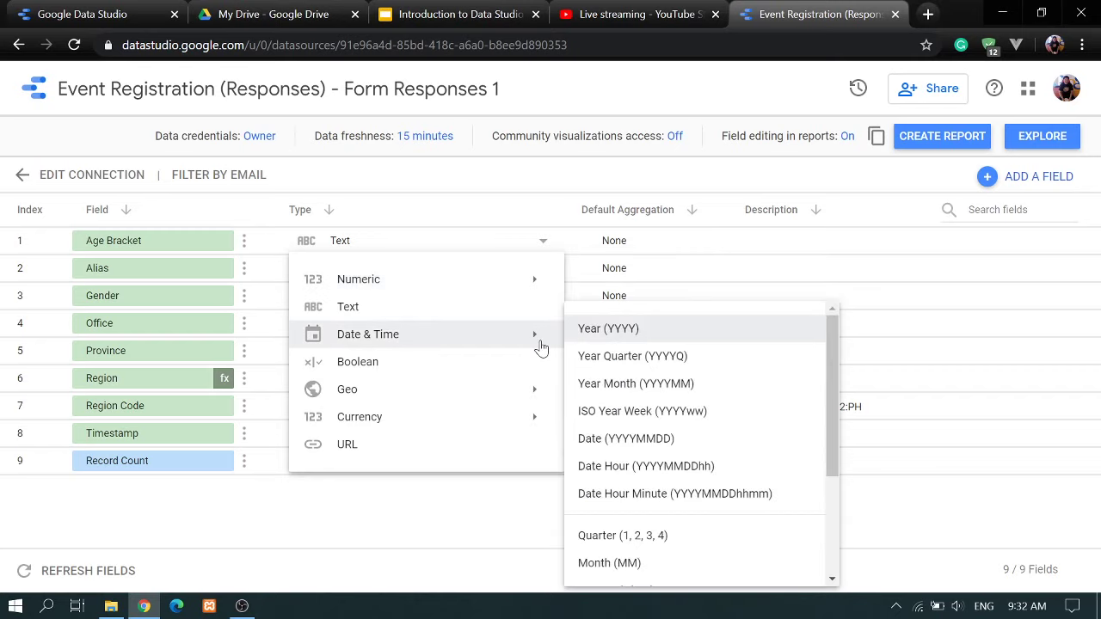
mouse_move(540, 401)
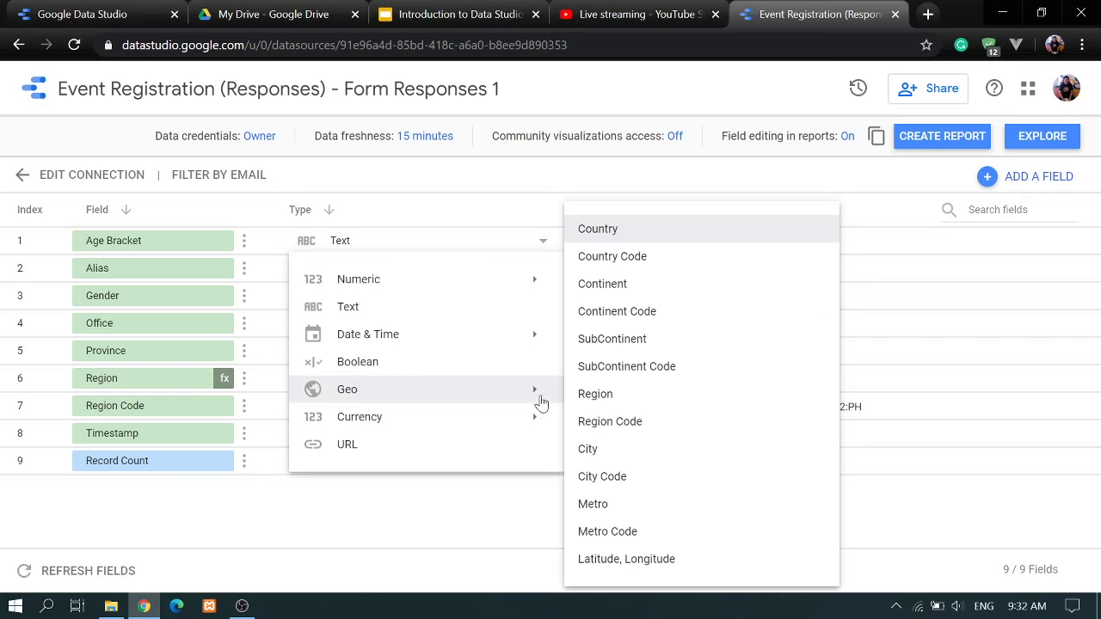
mouse_move(539, 422)
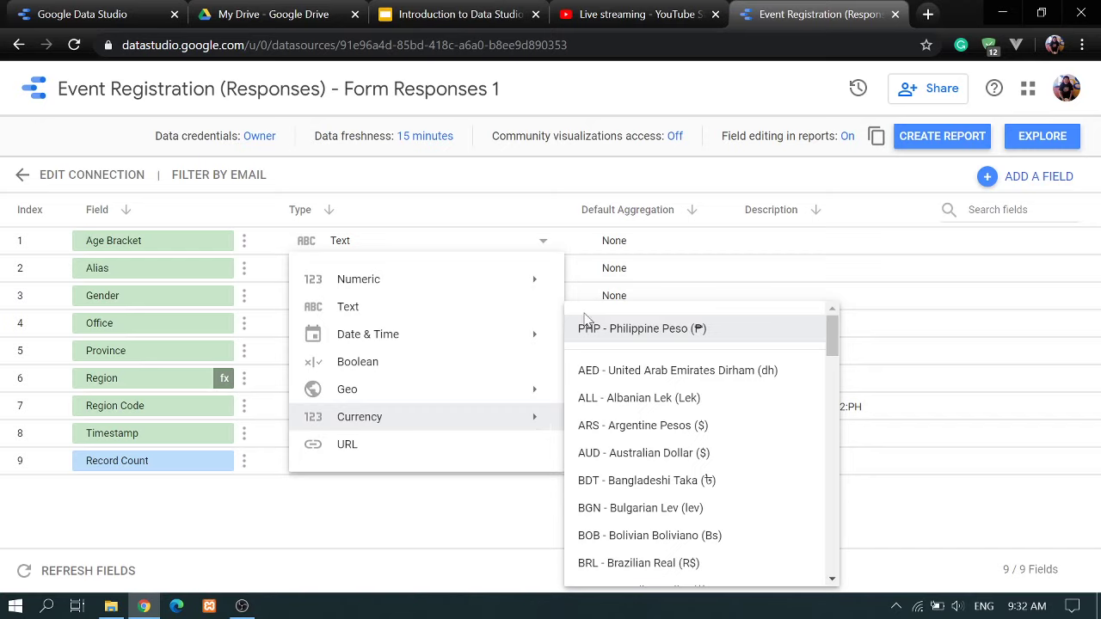
click(668, 177)
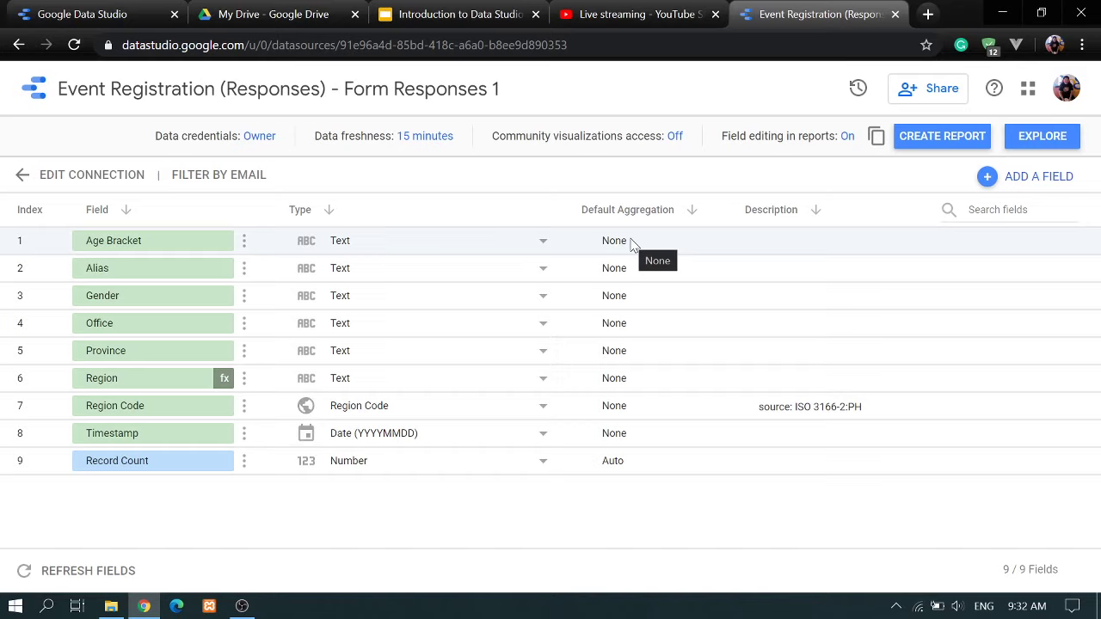
- Set the Age Bracket field's type to Number and view its default aggregation options
click(543, 242)
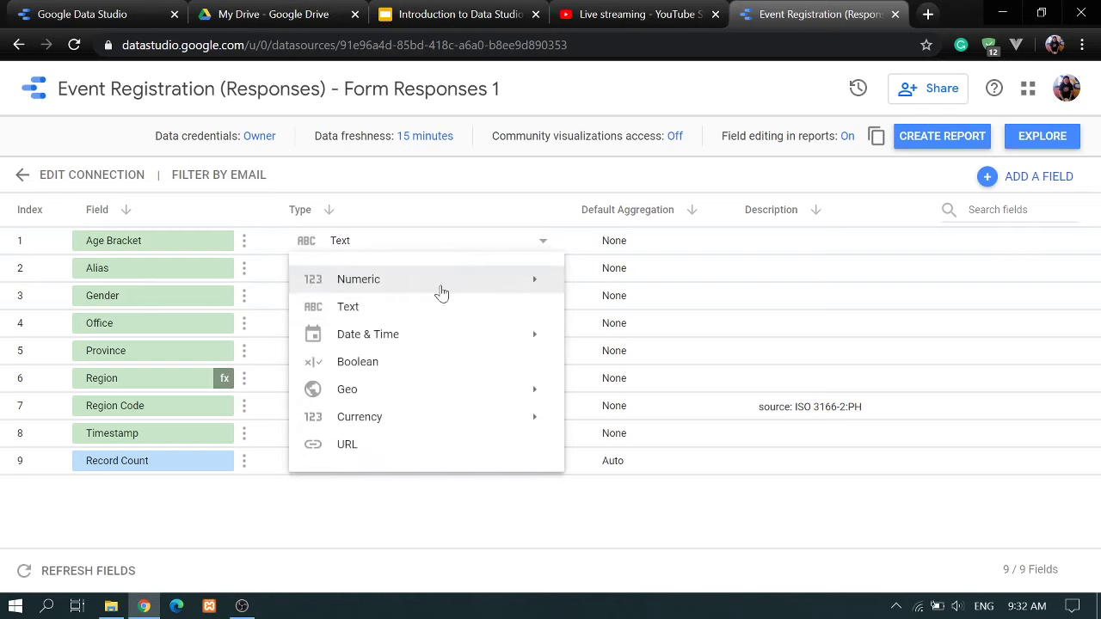
click(602, 284)
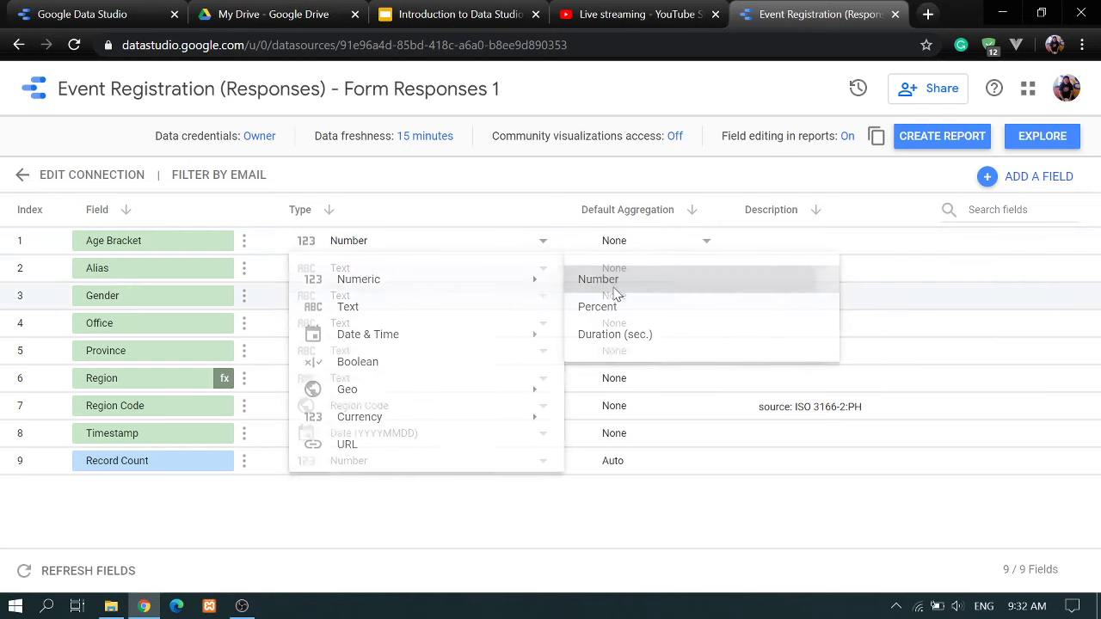
click(707, 242)
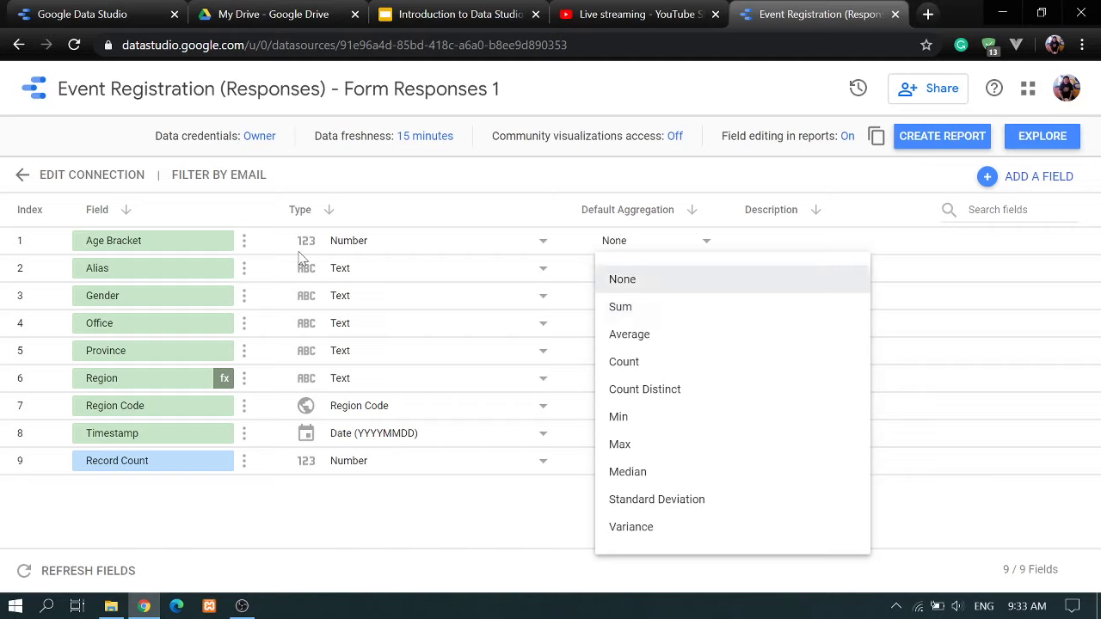
- Set the Age Bracket field's type back to Text
click(541, 246)
click(542, 246)
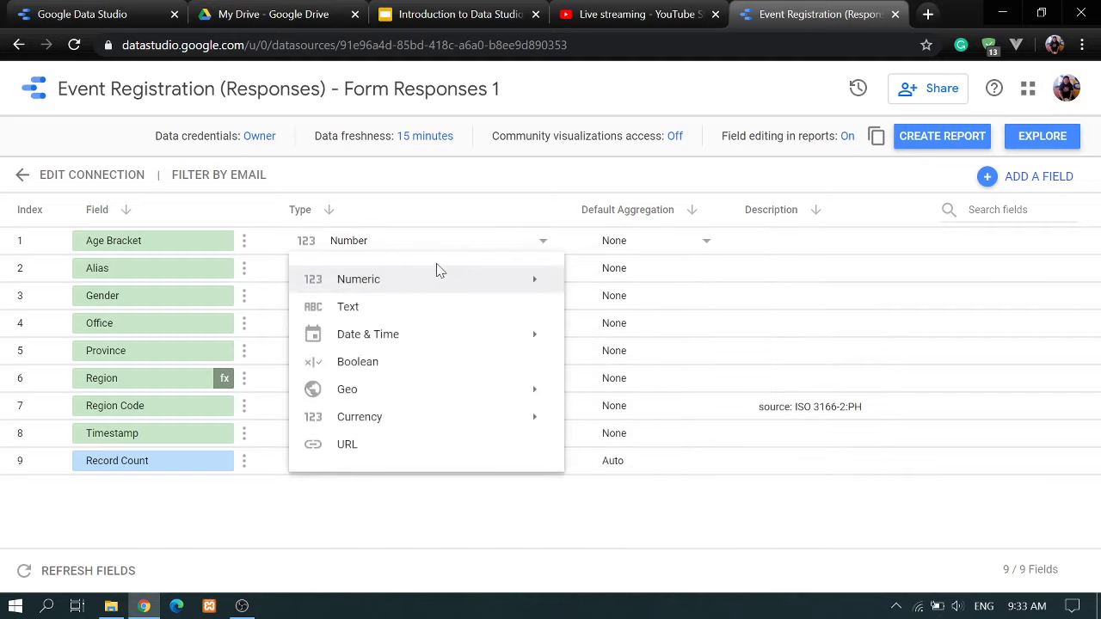
click(373, 305)
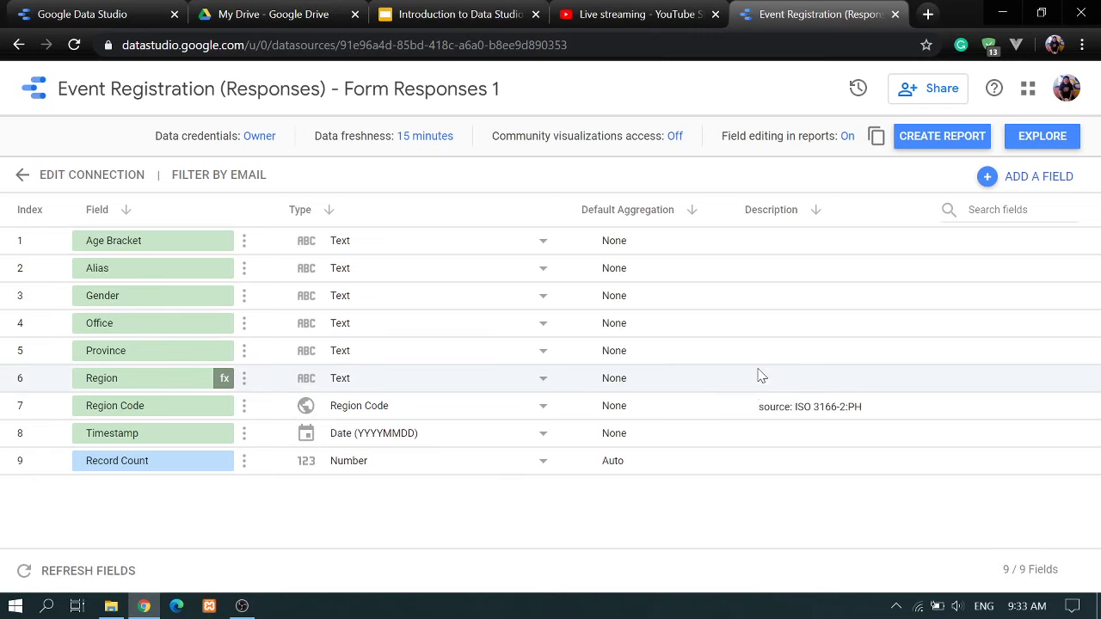
- Add the description "gen x, gen y, gen z" to the Age Bracket field
click(774, 242)
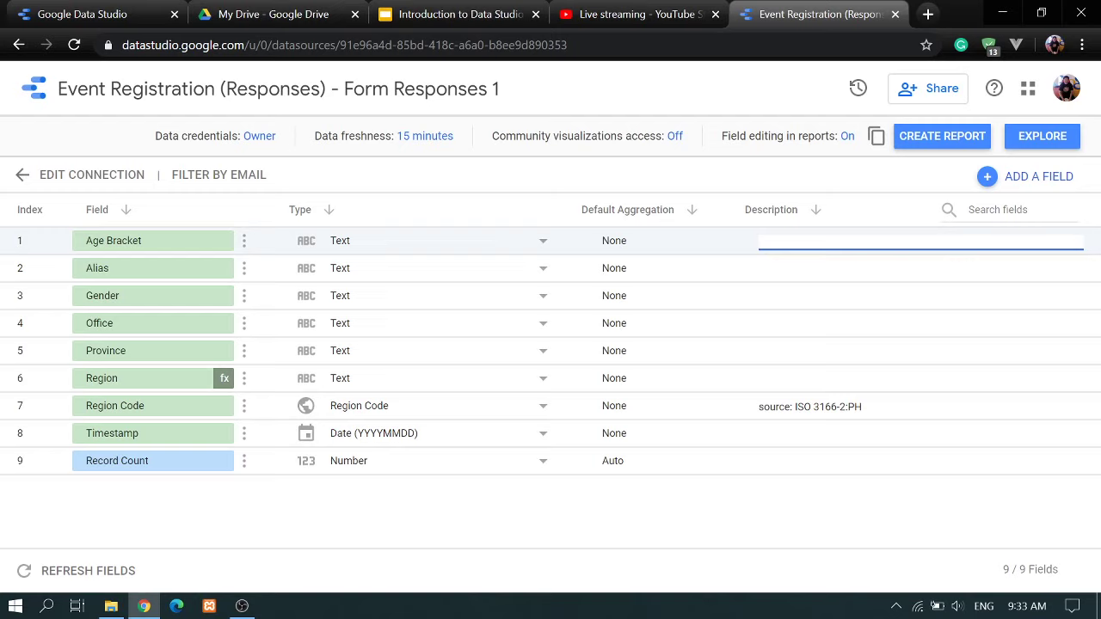
click(757, 241)
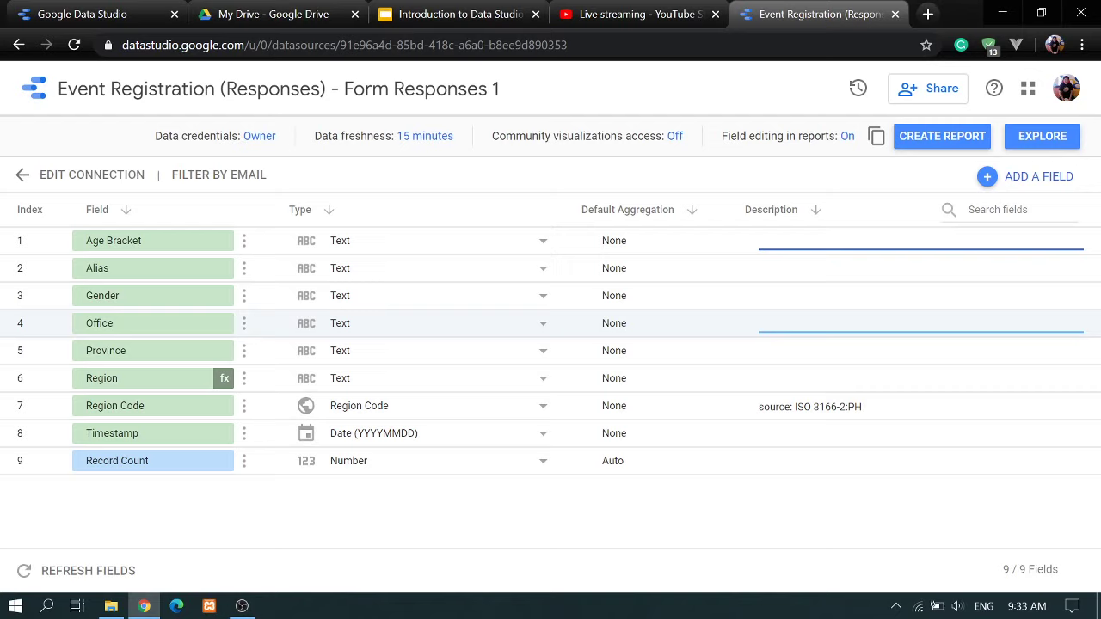
text(gen x, gen y, gen z)
key(Return)
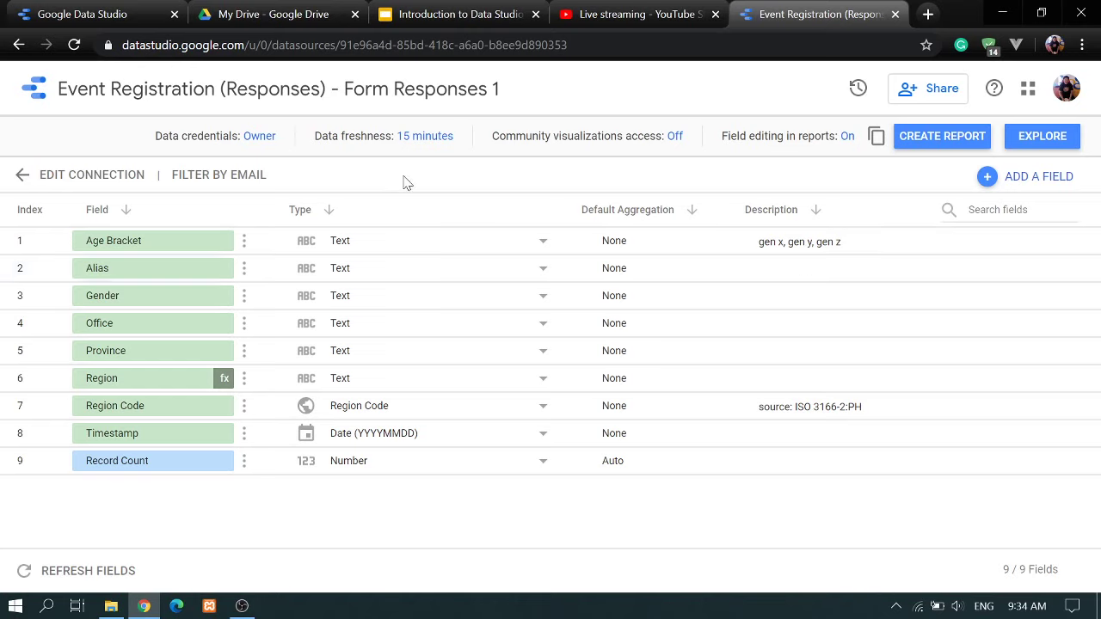
- Search the data source's fields for "gender" and "gen", and clear the search
click(981, 209)
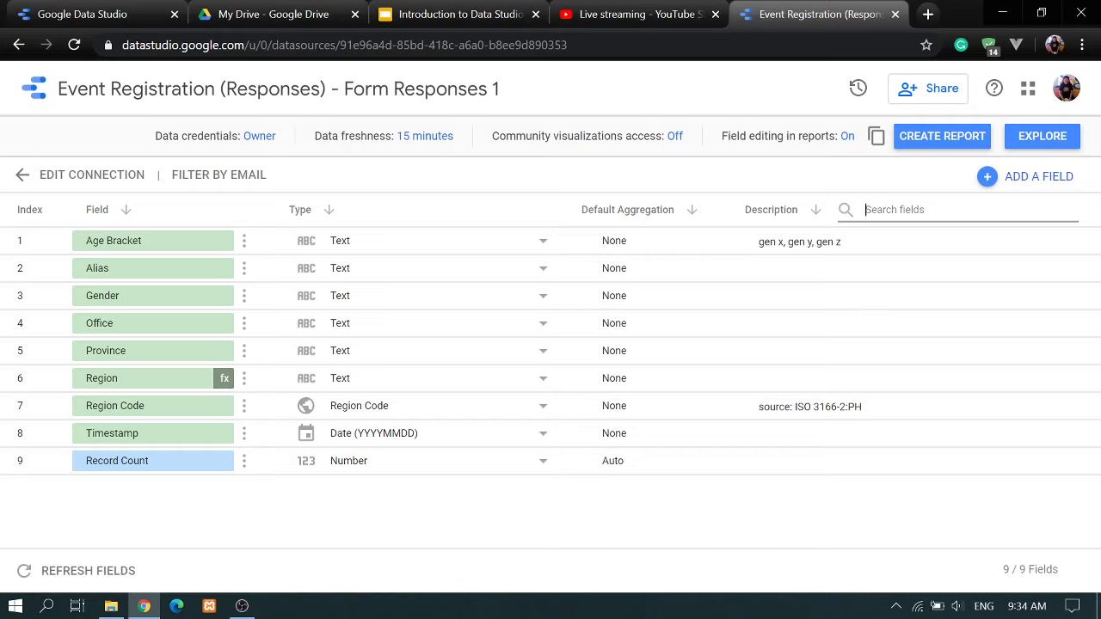
text(gener)
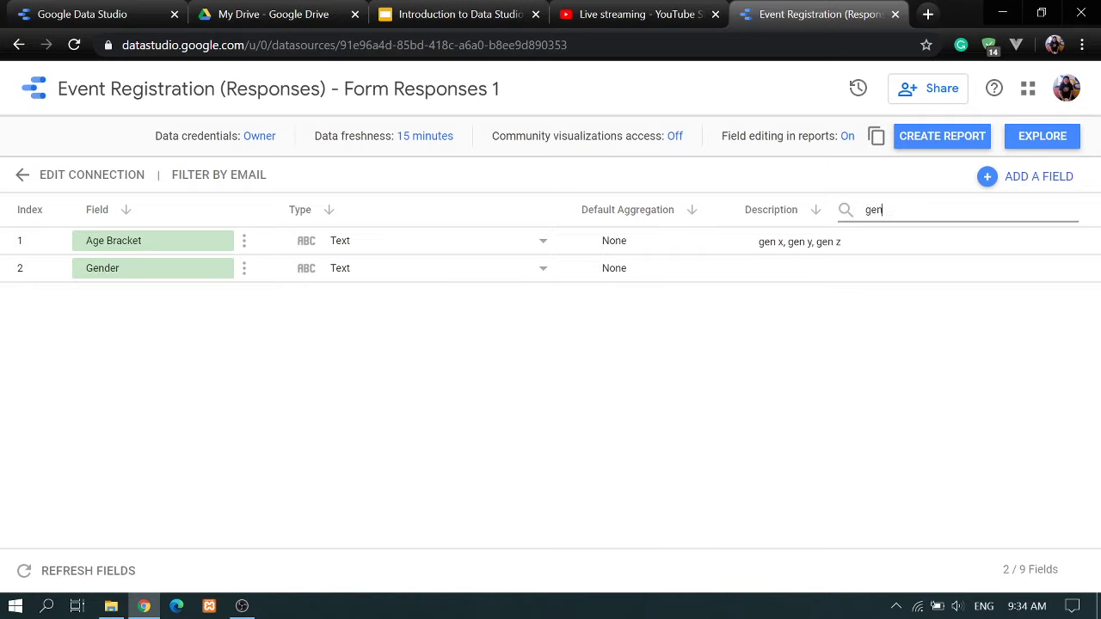
key(BackSpace)
text(der)
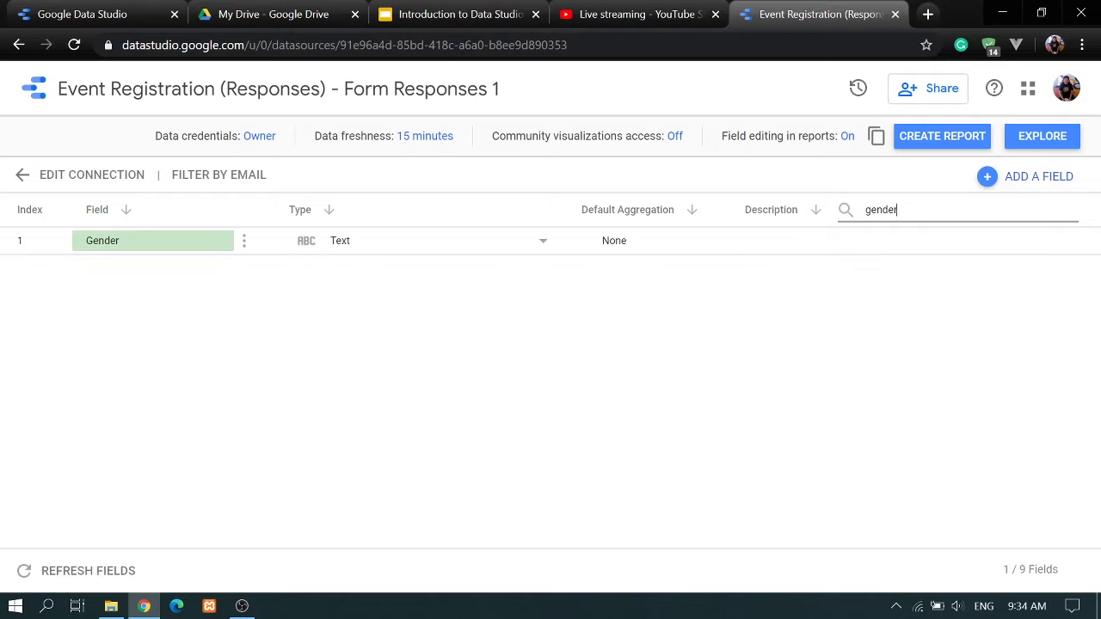
key(BackSpace)
key(BackSpace)
key(BackSpace)
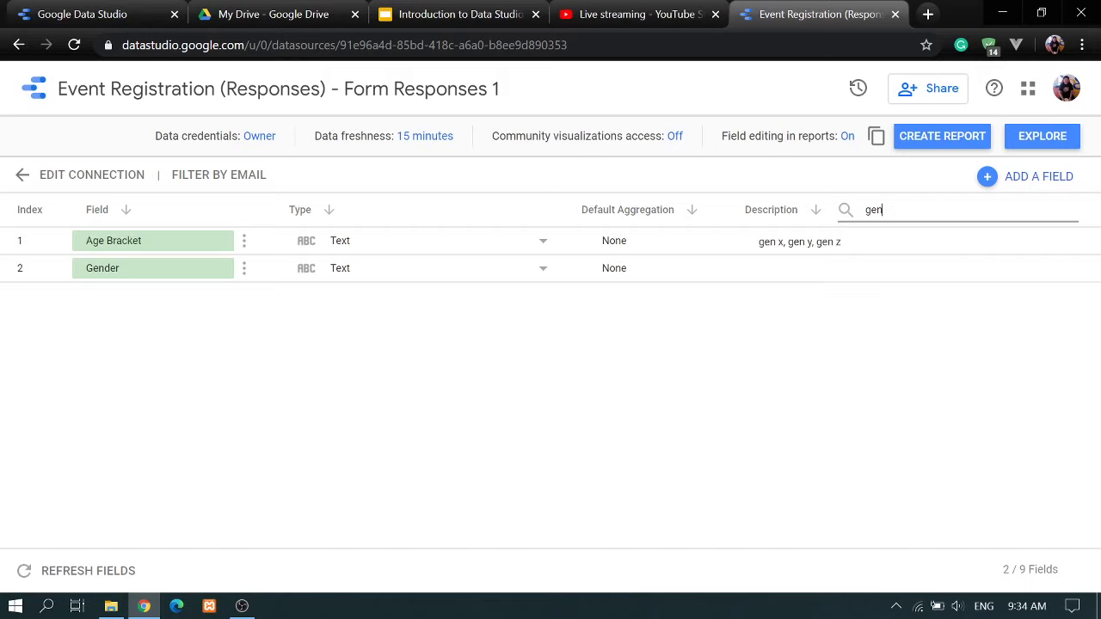
key(BackSpace)
key(BackSpace)
key(BackSpace)
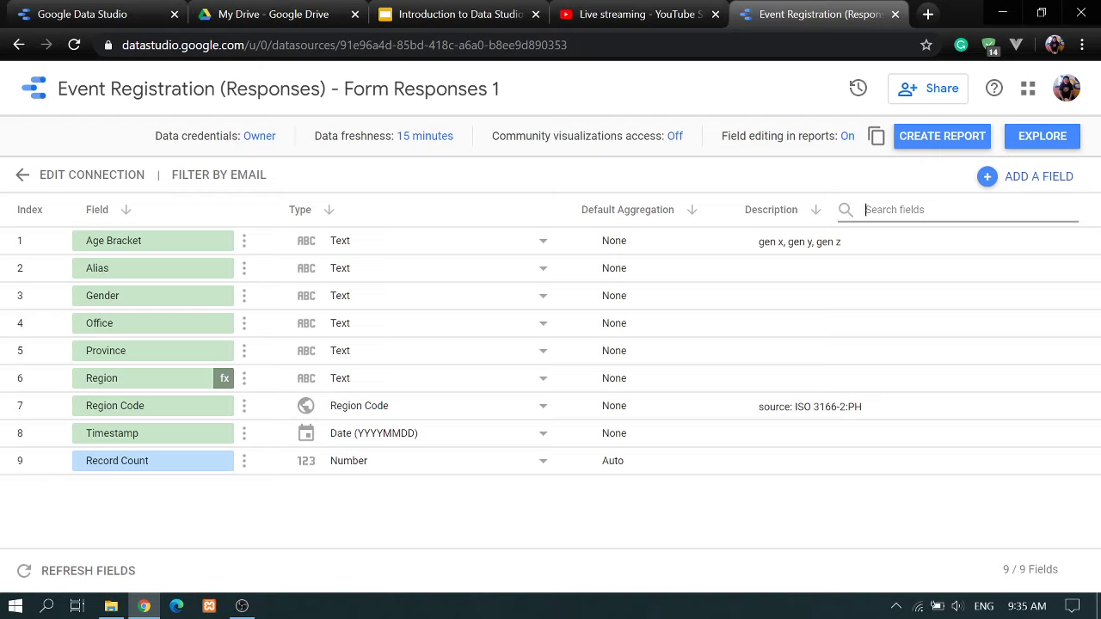
- Add a calculated field to the data source and enter the formula SUM(Record Count)
click(989, 183)
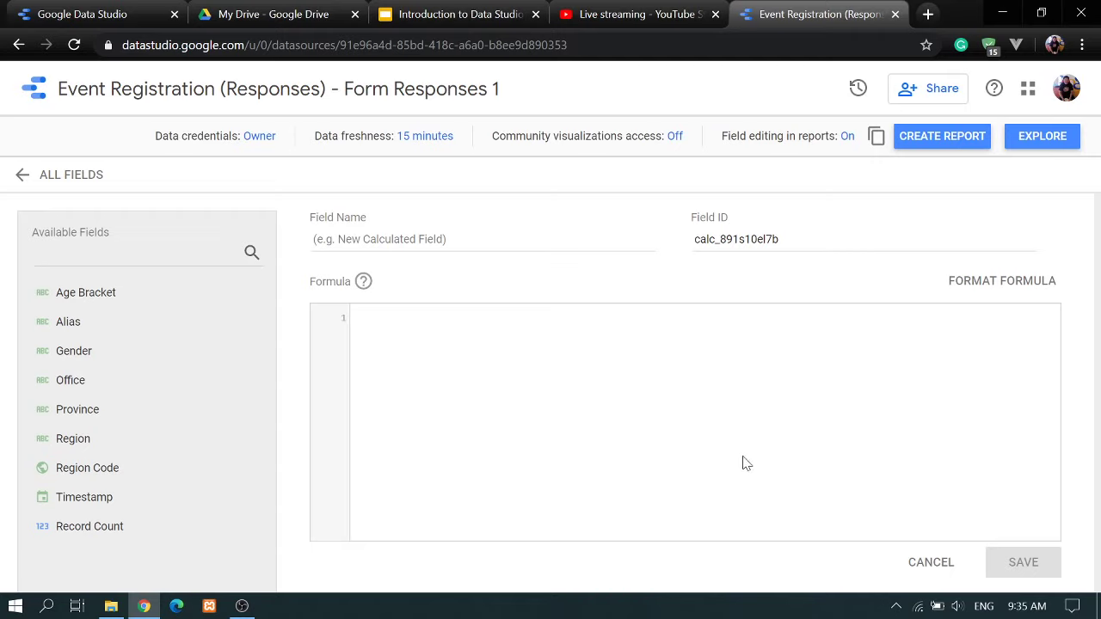
click(460, 351)
text(sum)
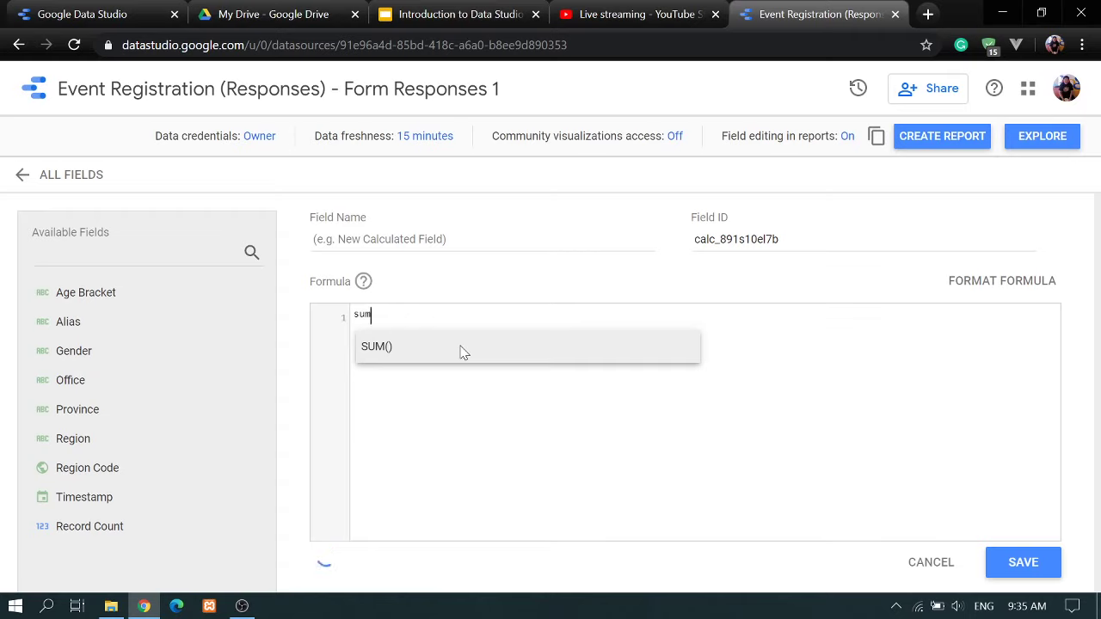
click(458, 347)
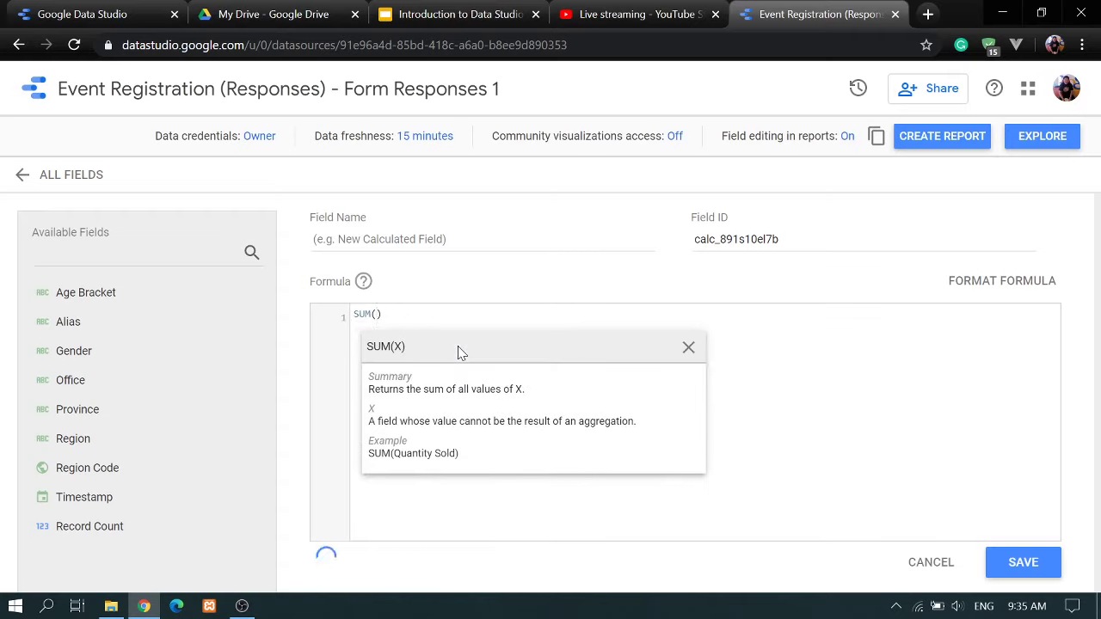
text(re)
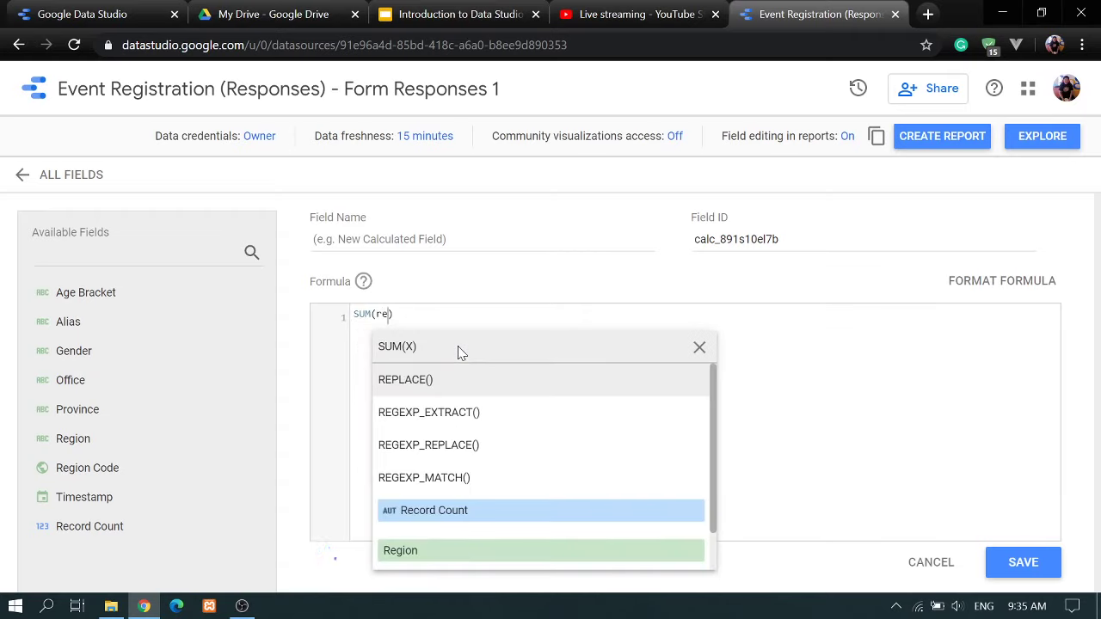
scroll(487, 395, down, 1)
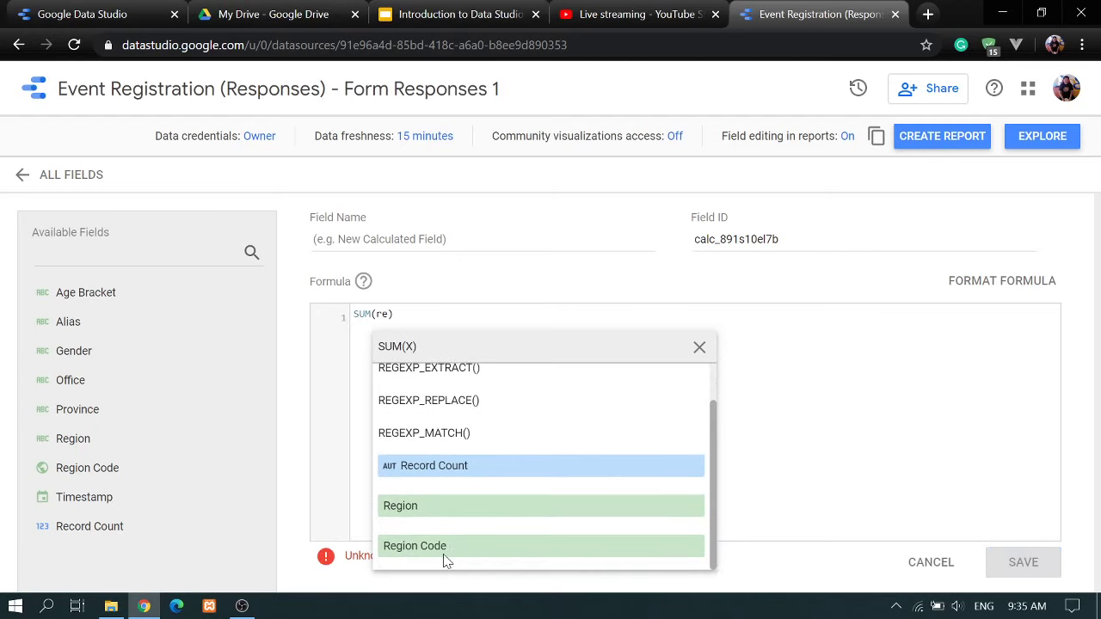
click(425, 465)
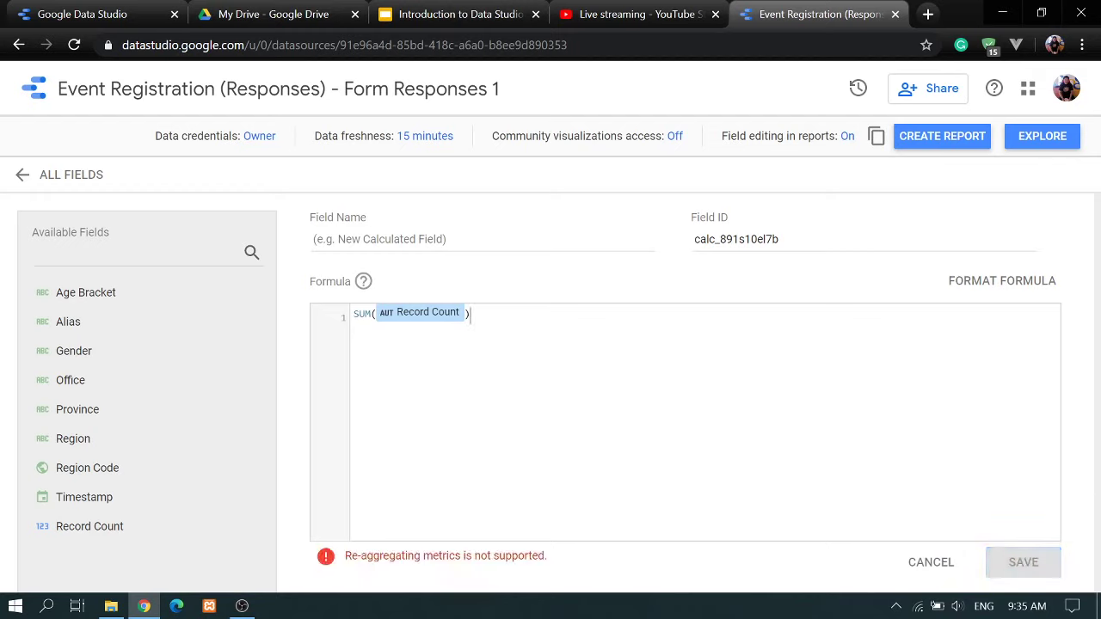
- Replace Record Count with the Region field inside the calculated field's SUM formula
click(464, 315)
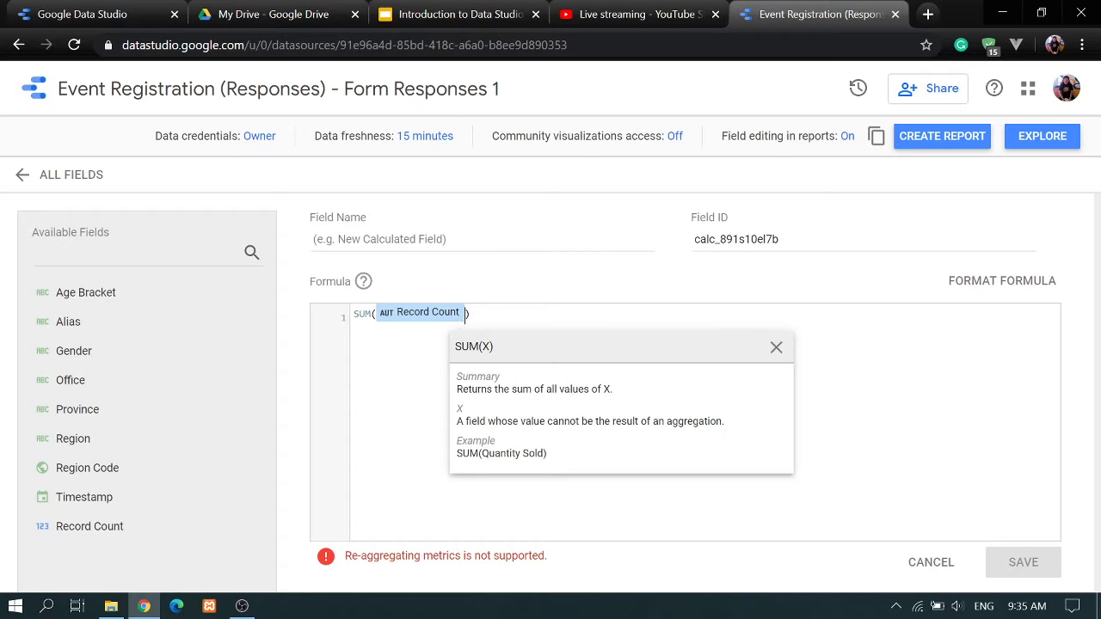
key(BackSpace)
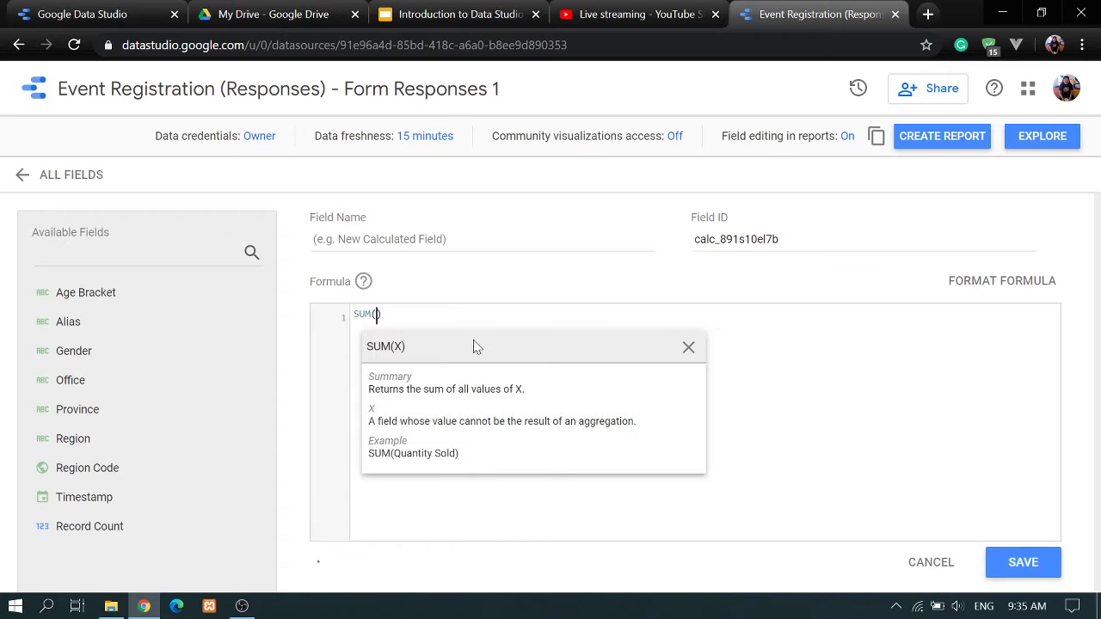
text(reg)
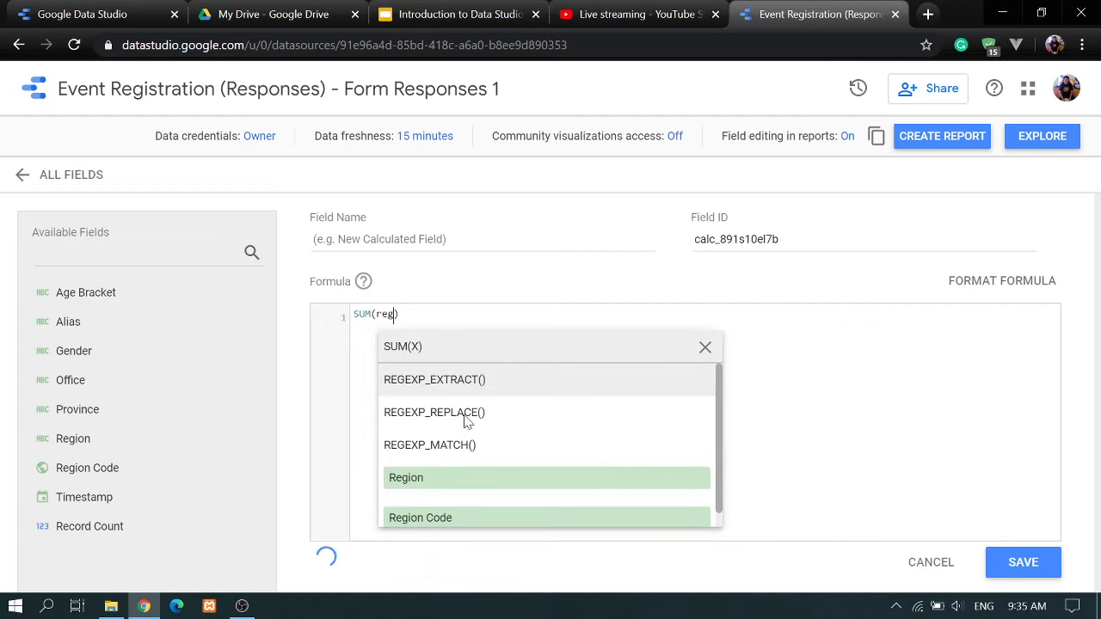
key(Escape)
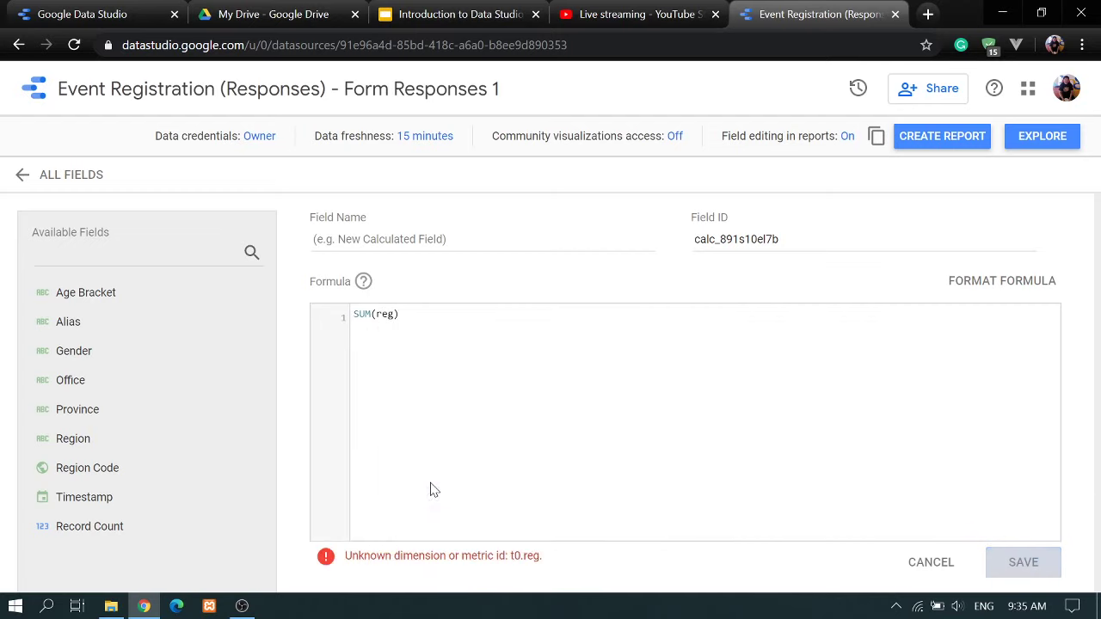
click(408, 347)
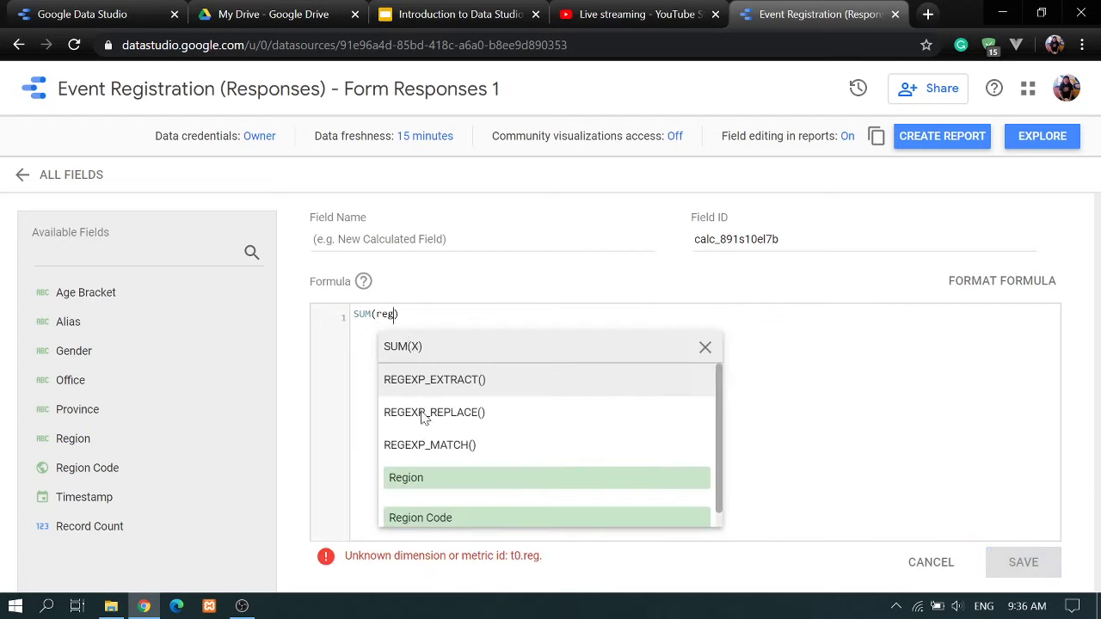
click(415, 481)
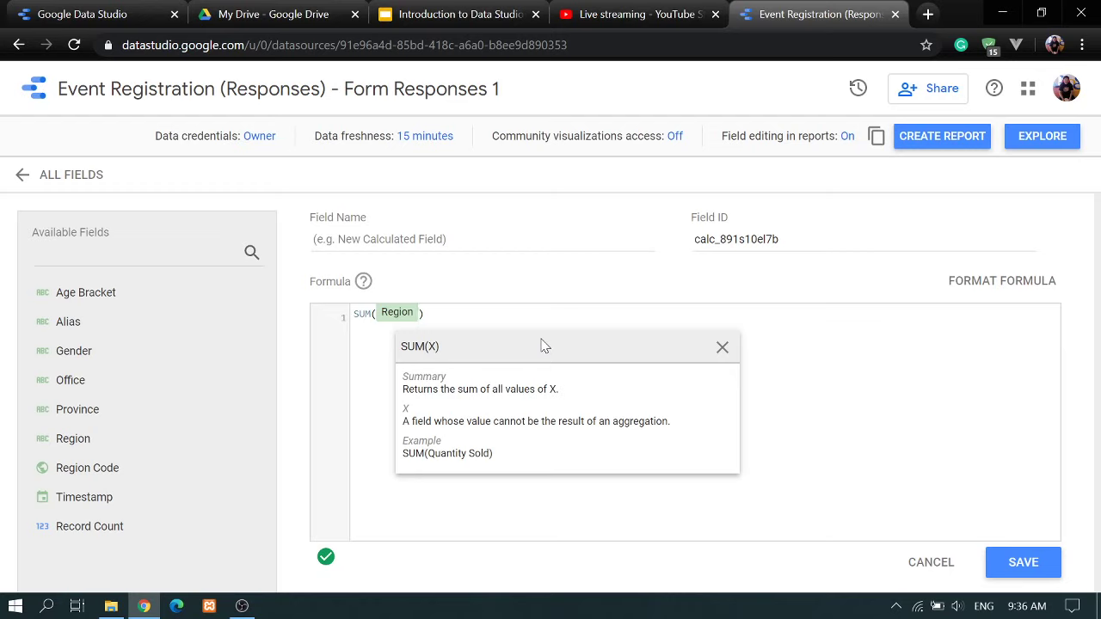
- Name the calculated field "Total Region" and try to save it
mouse_move(326, 570)
click(1019, 563)
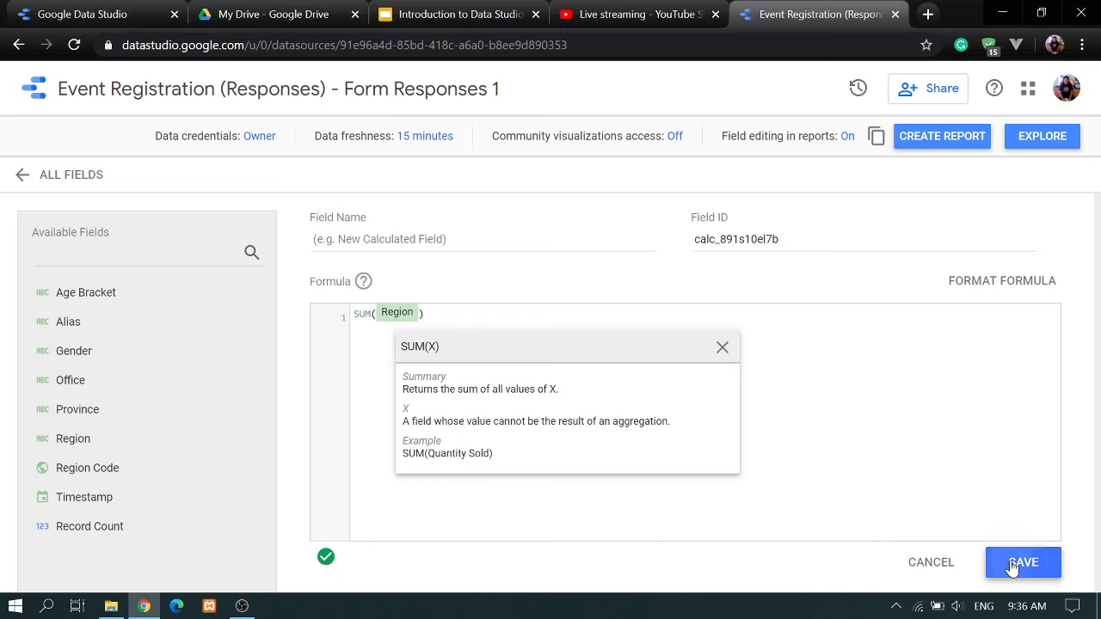
click(387, 239)
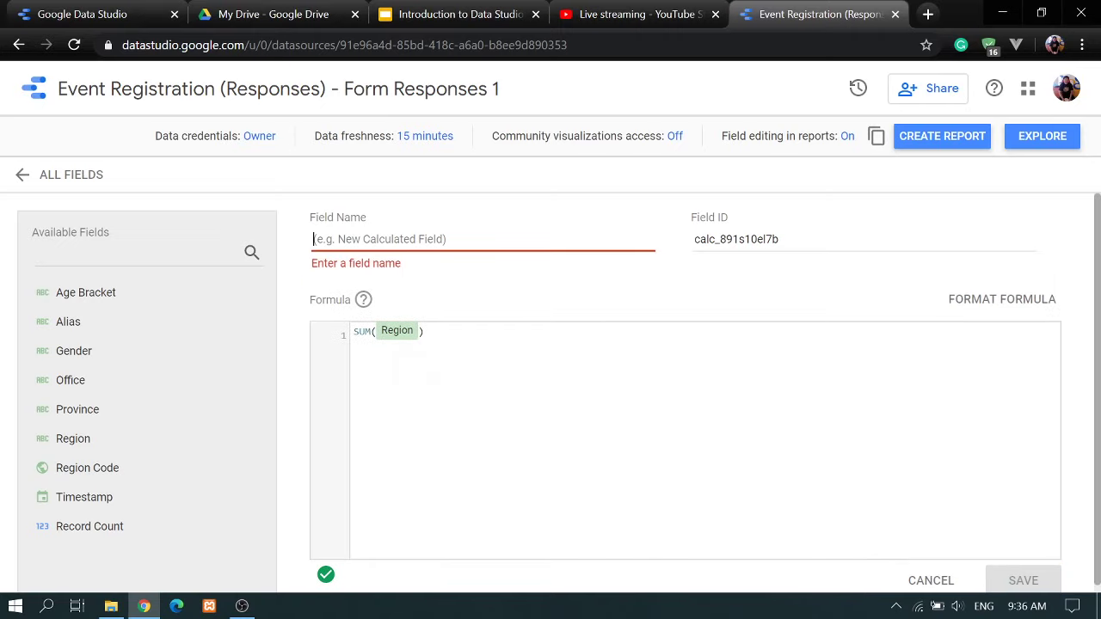
text(Total Region)
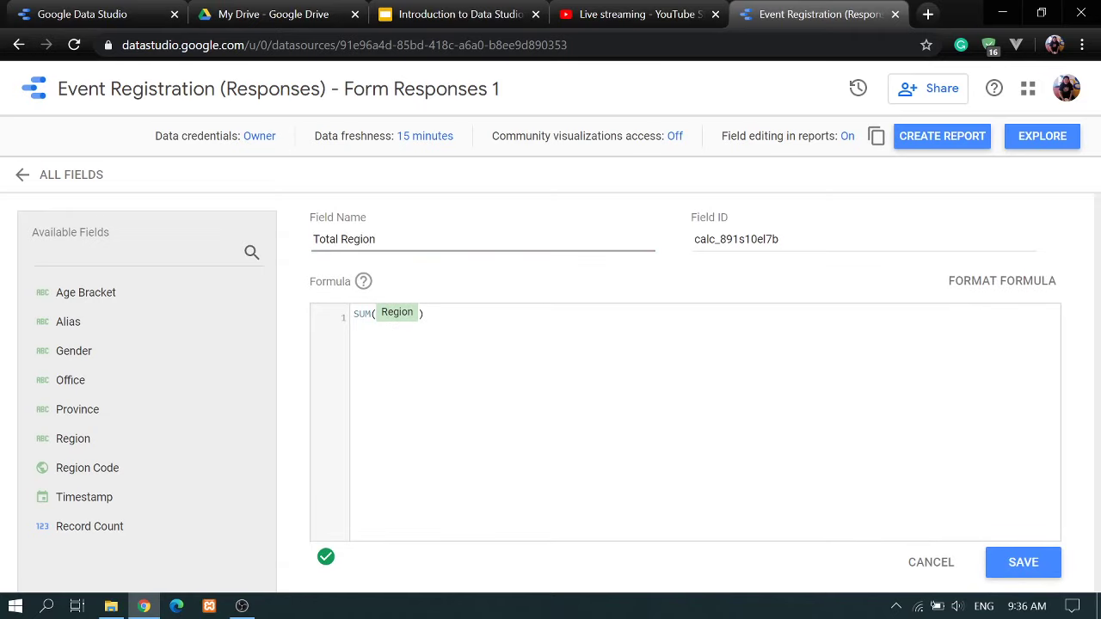
click(1023, 564)
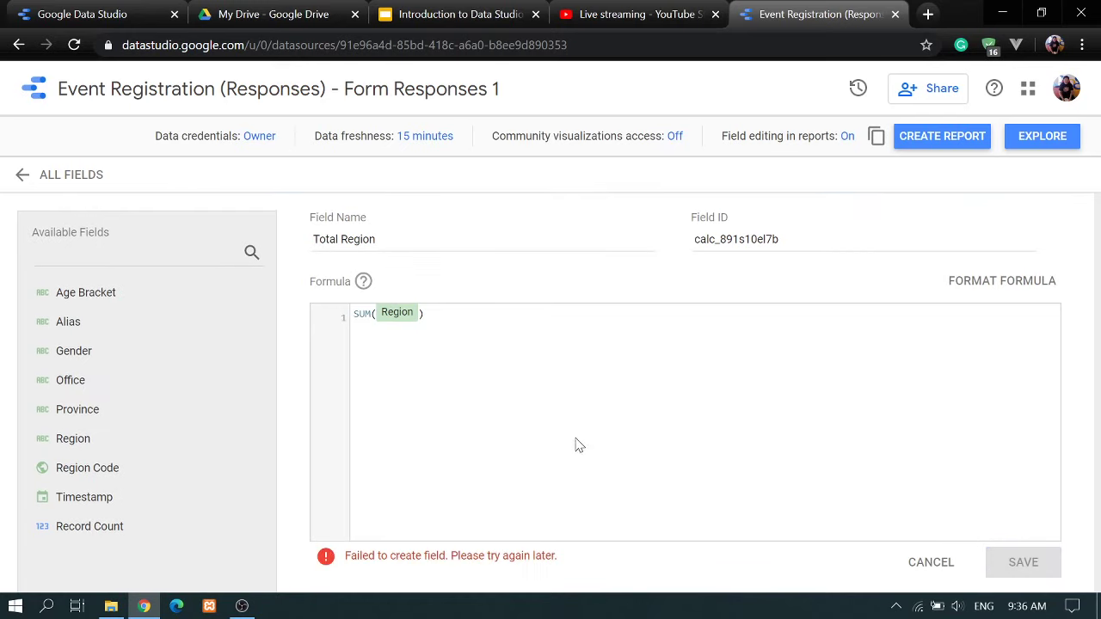
- Try to extend the formula with +SUM(), and discard the unsaved Total Region field
click(425, 315)
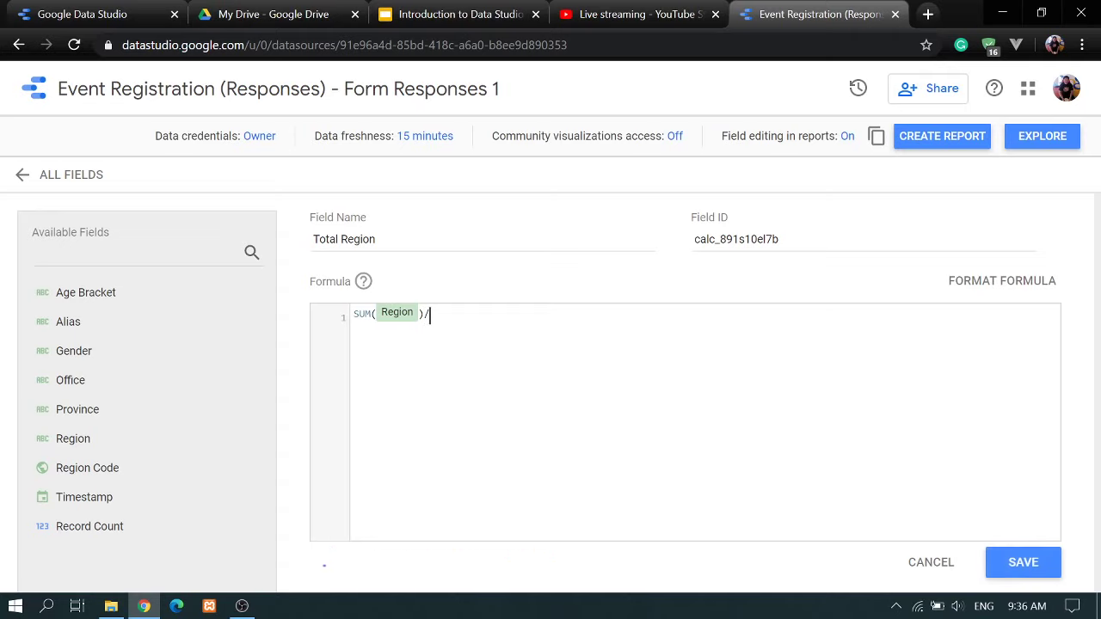
text(+sum)
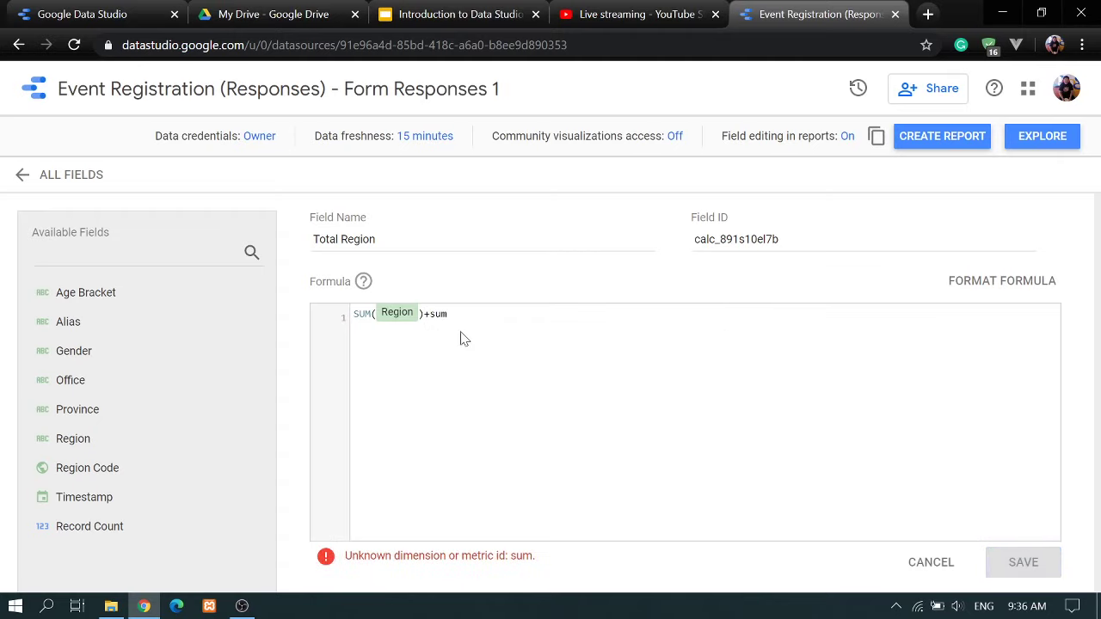
key(Return)
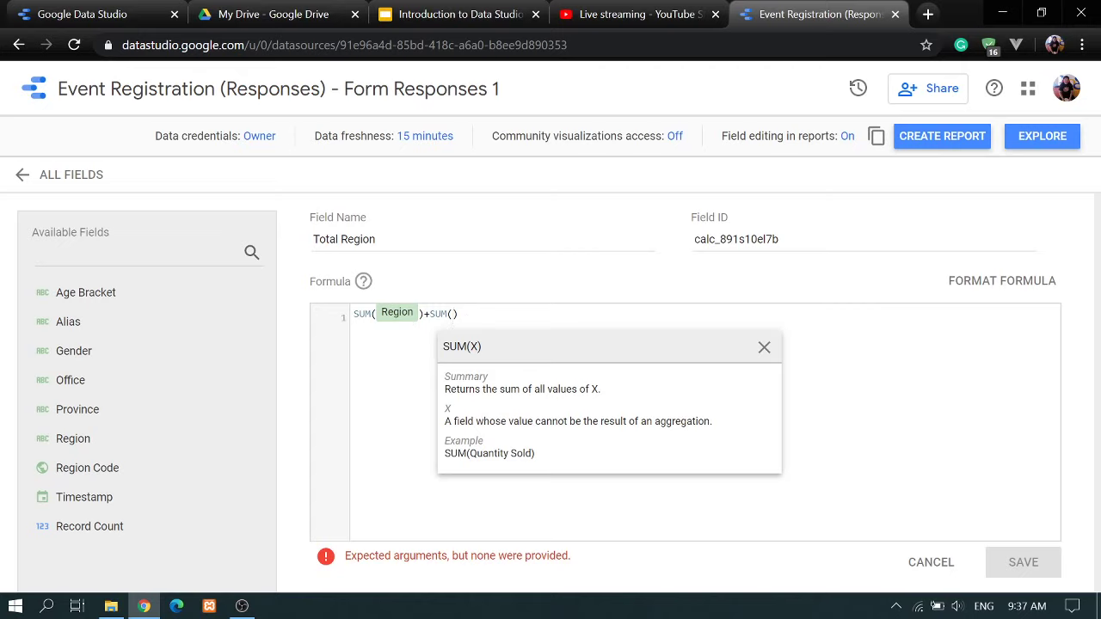
key(ctrl+a)
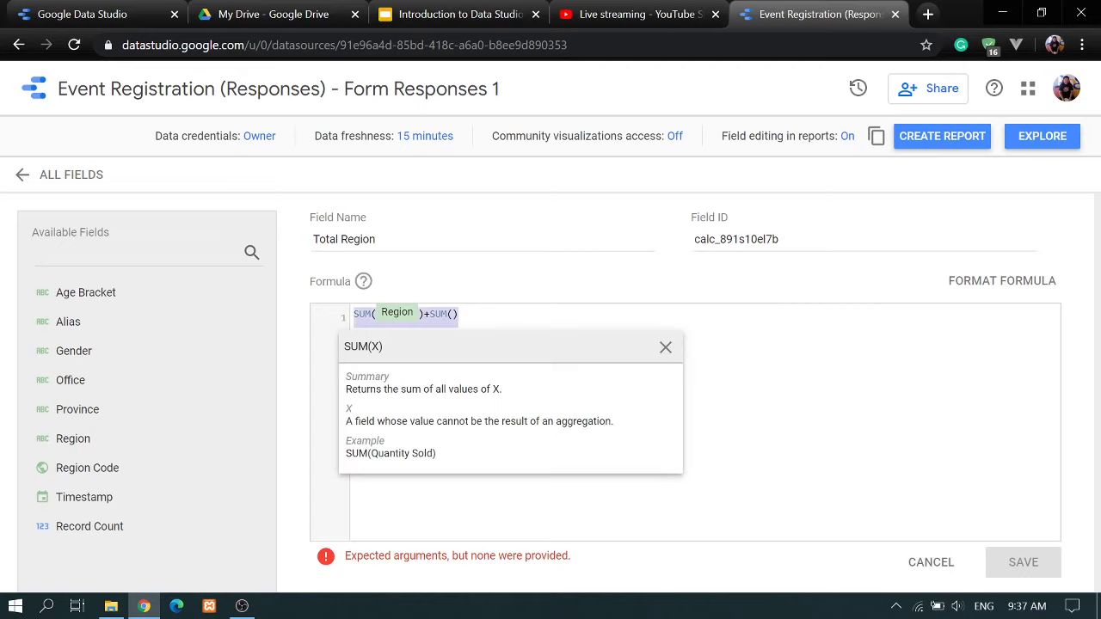
key(BackSpace)
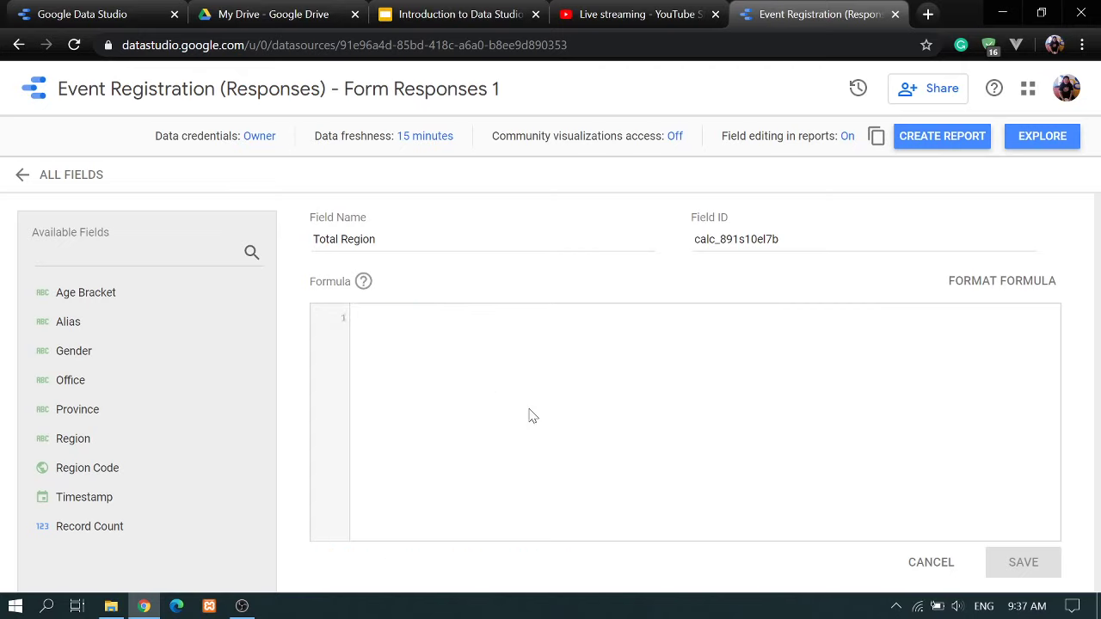
click(918, 574)
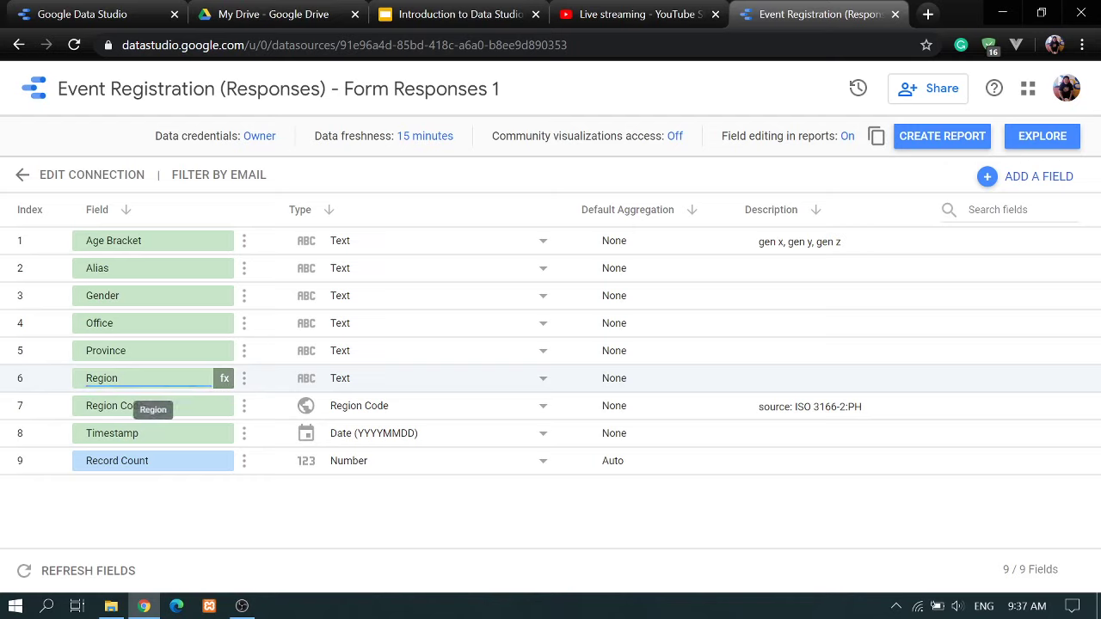
- Review the CASE formula behind the Region field and close it without changes
click(224, 379)
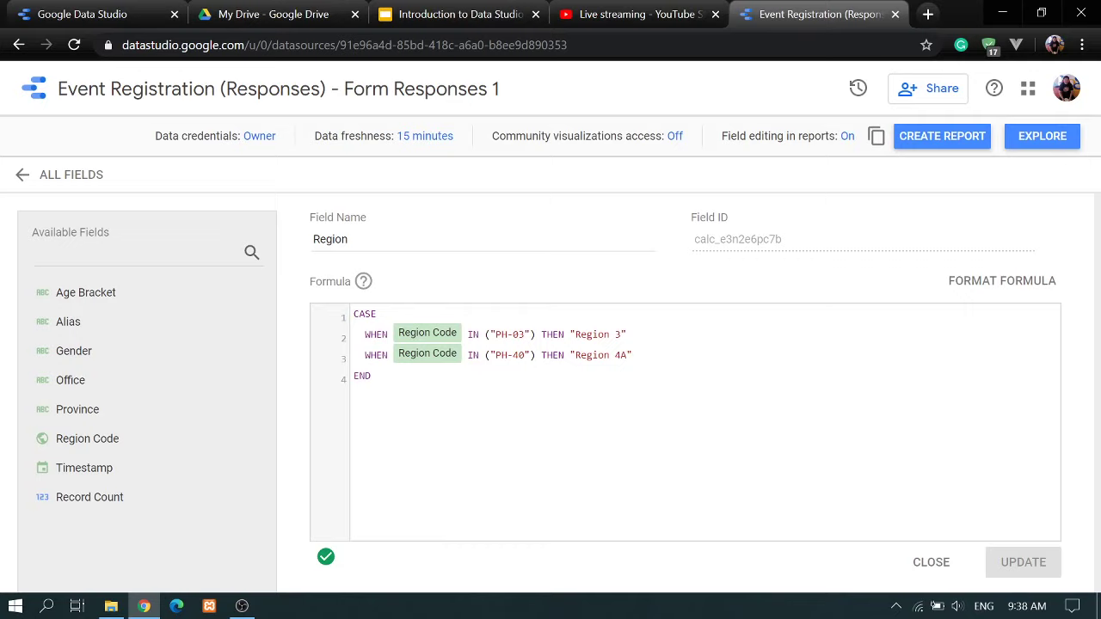
click(911, 559)
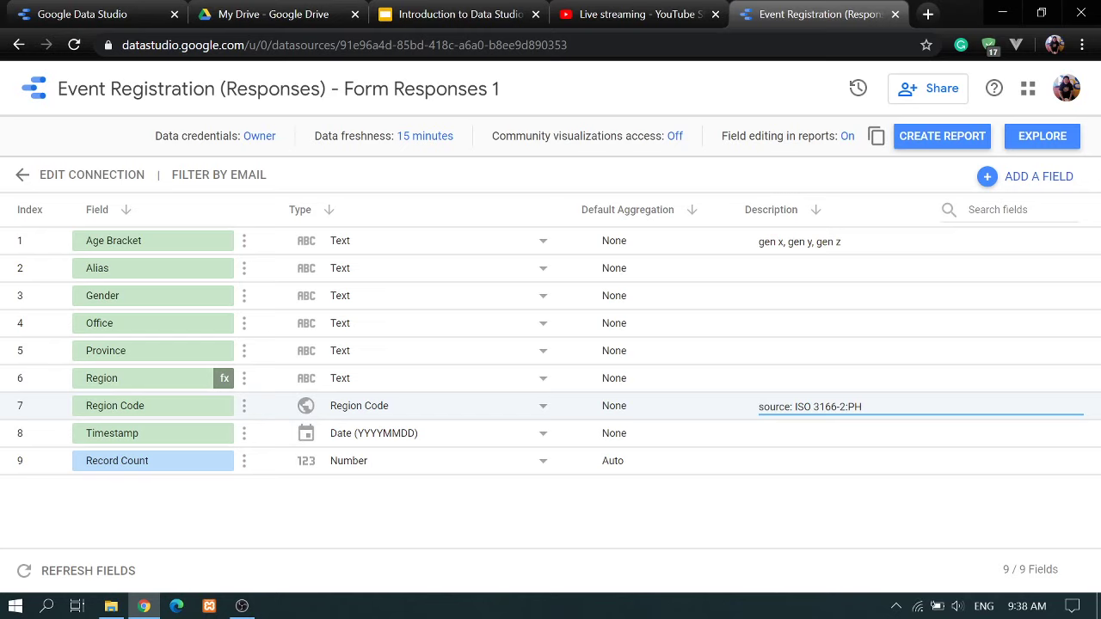
- Search the web for "ISO 3166-2:PH" from the Region Code description and open the Wikipedia article
drag(861, 407, 795, 407)
key(ctrl+c)
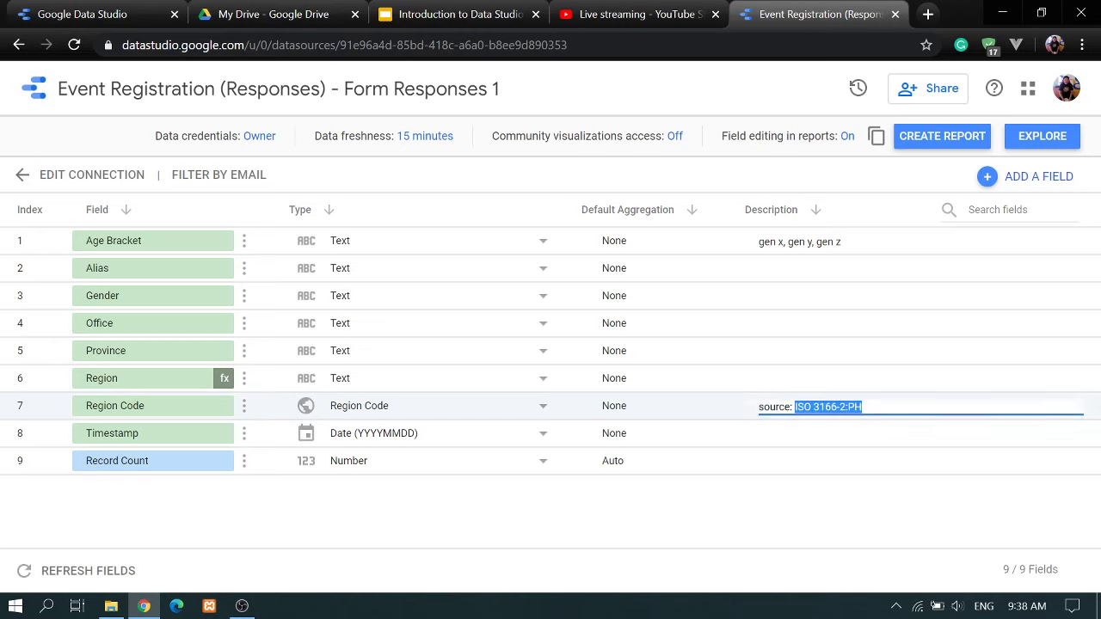
click(927, 14)
key(ctrl+v)
key(Return)
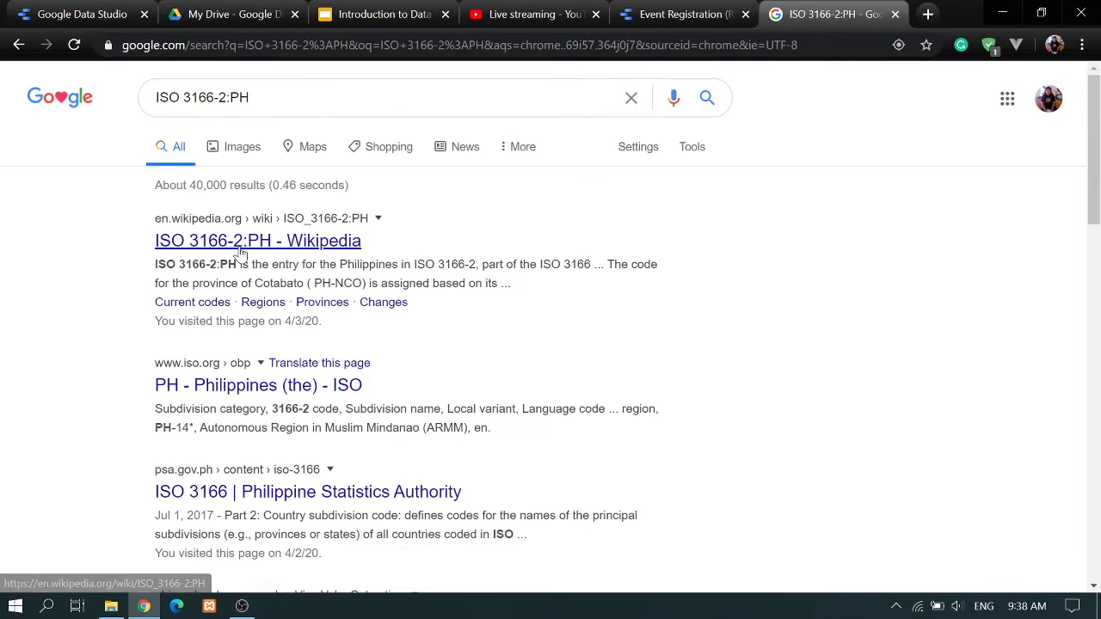
click(239, 243)
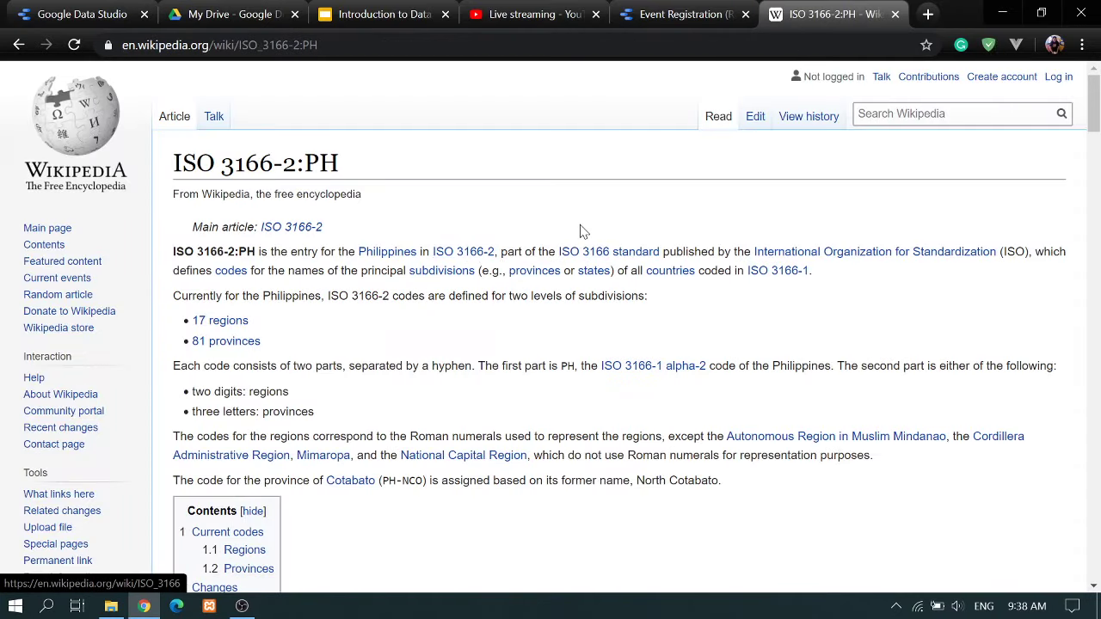
- Examine the region and province code tables in the ISO 3166-2:PH article
scroll(533, 283, down, 3)
scroll(484, 241, up, 1)
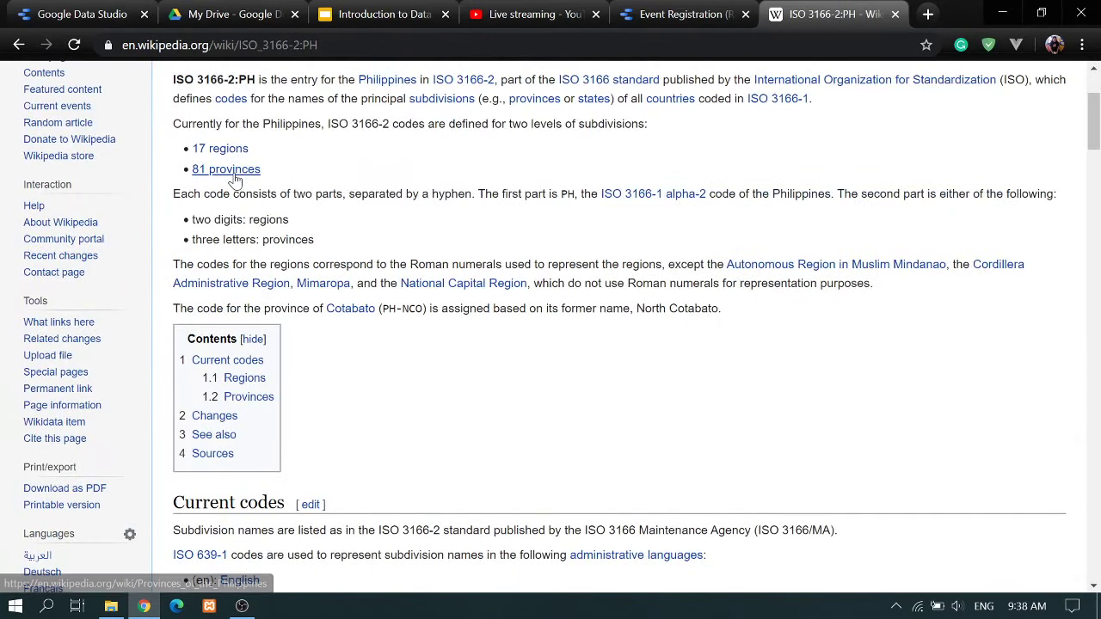
click(219, 150)
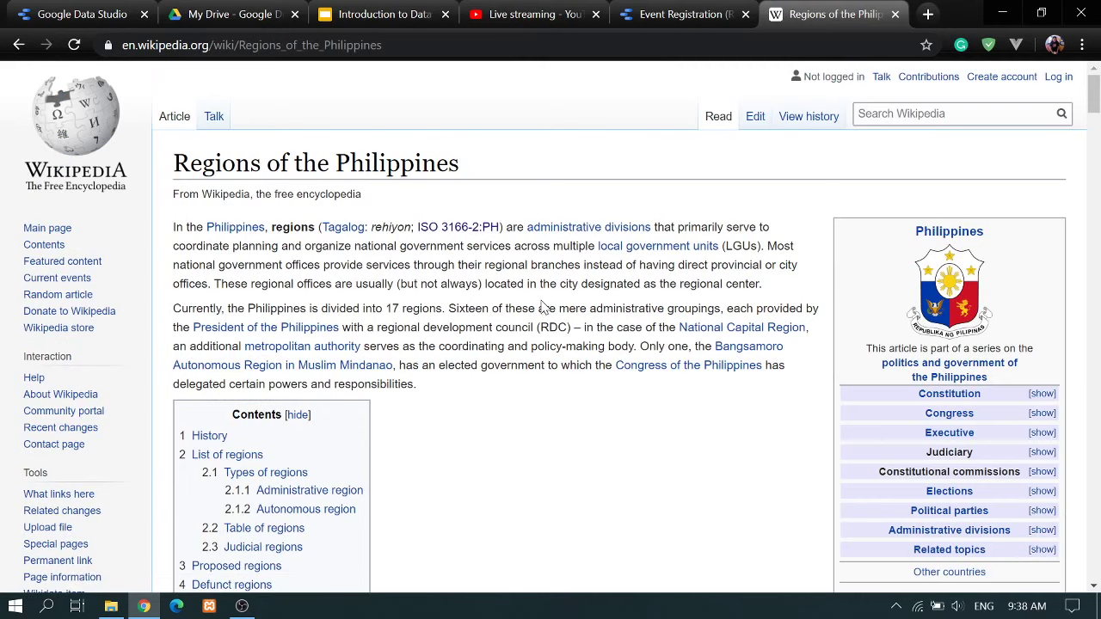
click(19, 45)
scroll(395, 236, down, 7)
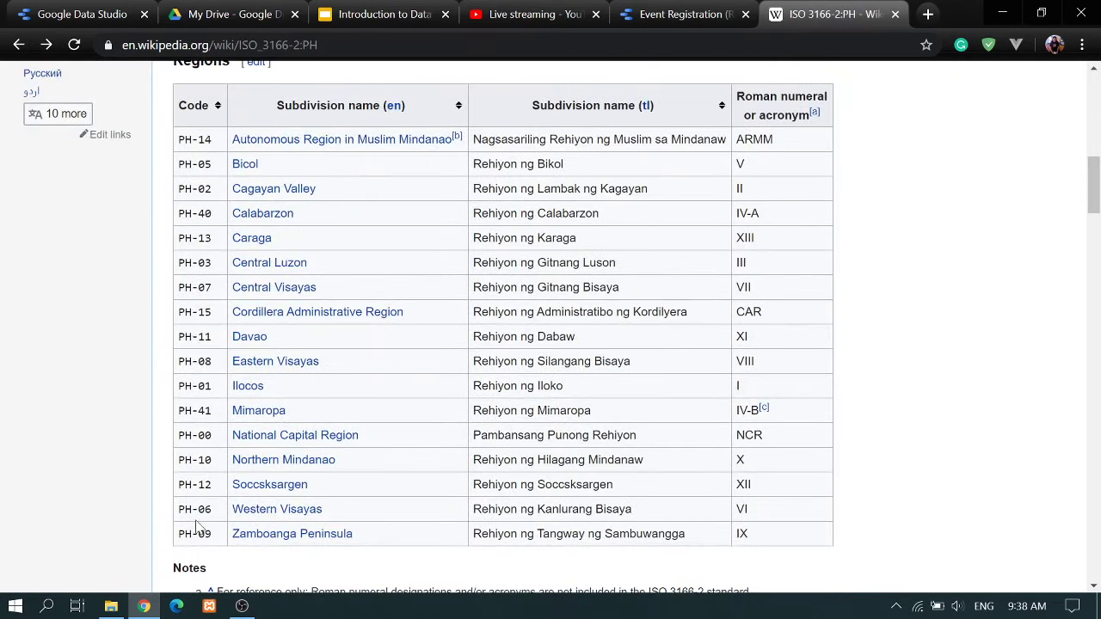
scroll(224, 365, up, 1)
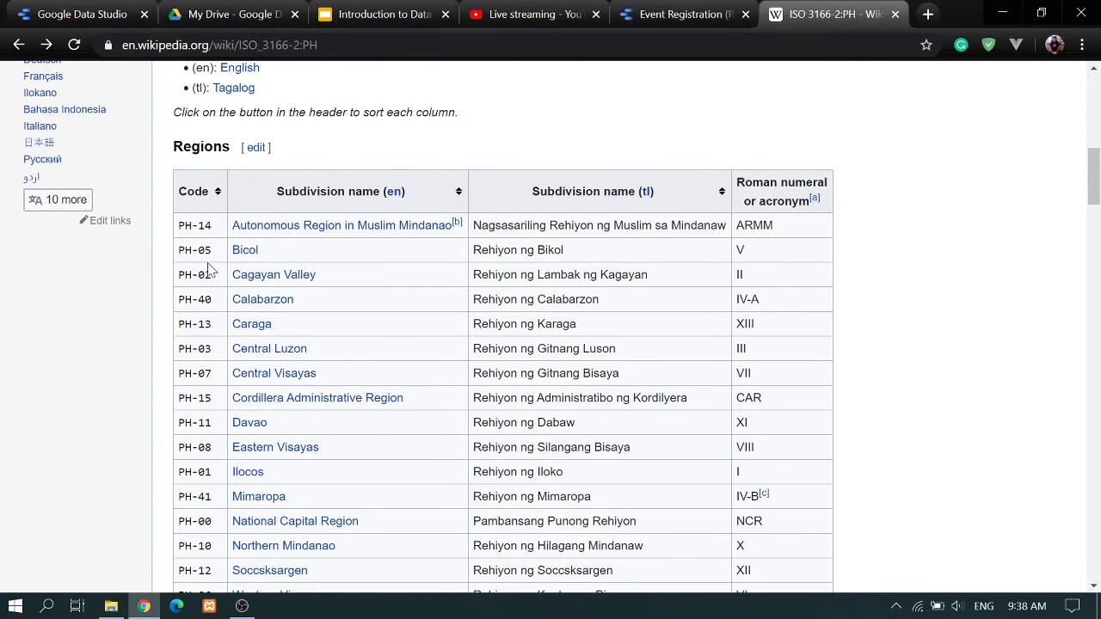
scroll(208, 271, down, 1)
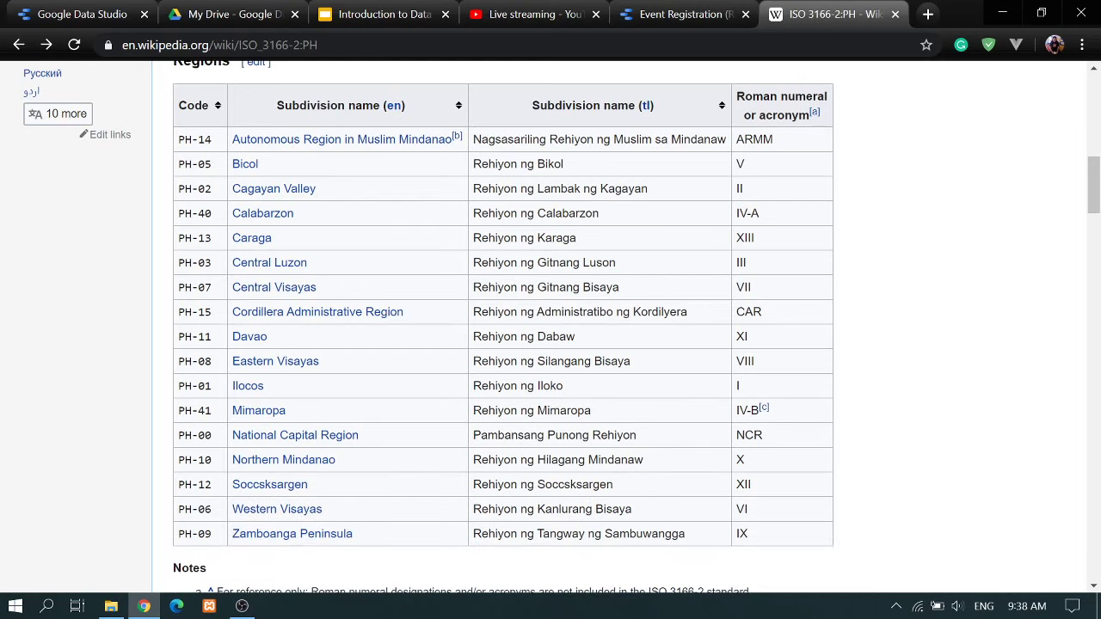
scroll(208, 270, down, 6)
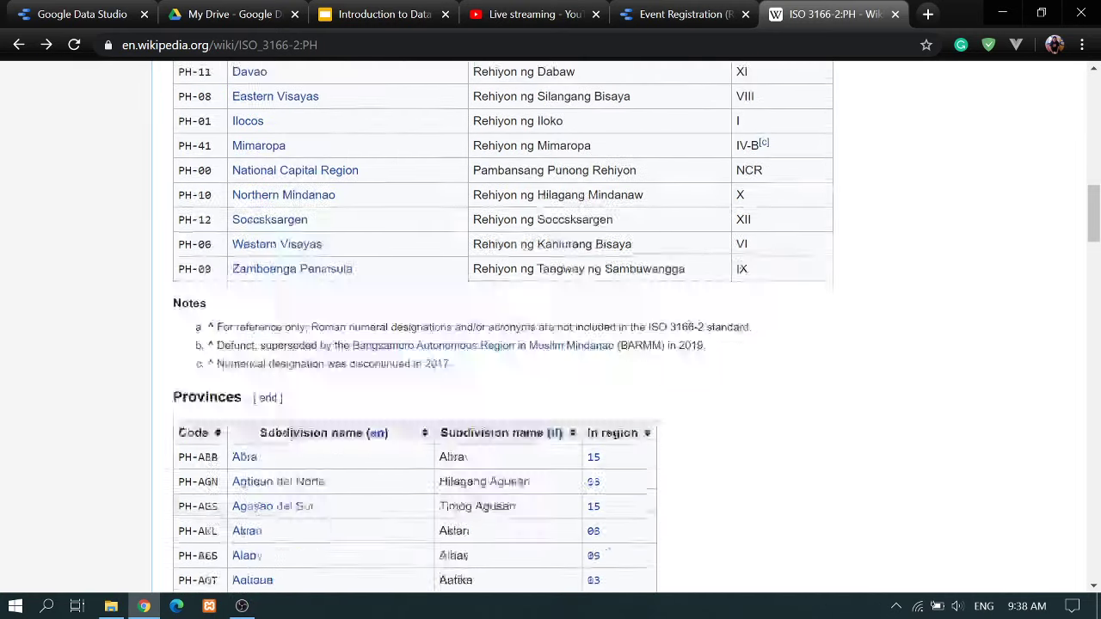
scroll(181, 172, down, 5)
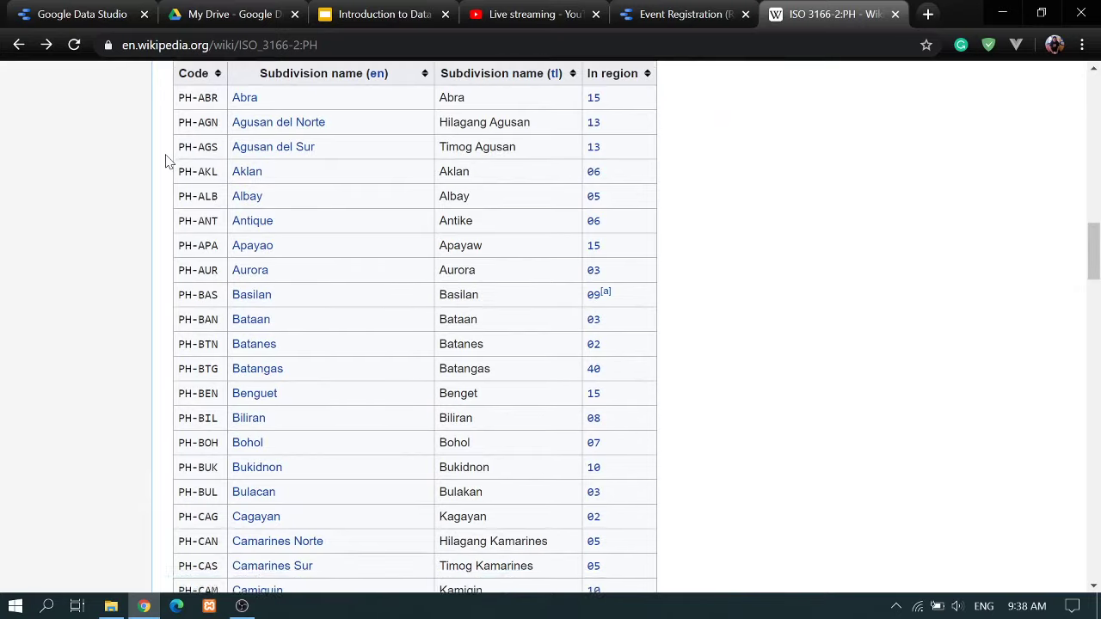
scroll(168, 162, up, 3)
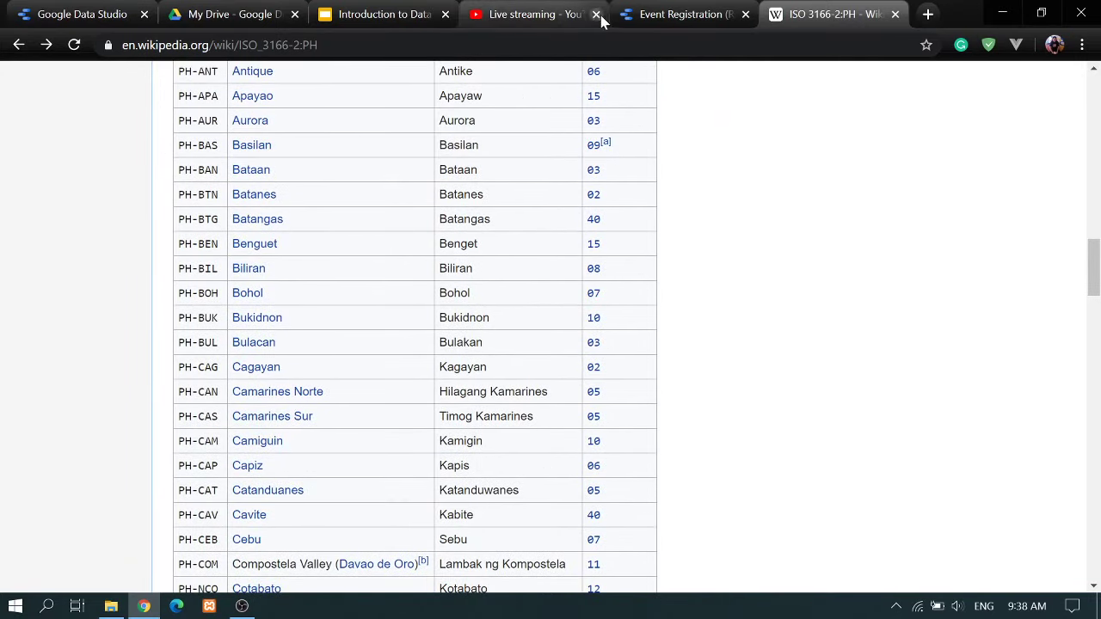
- Return to the Event Registration data source and review its data credentials options without changing them
click(684, 13)
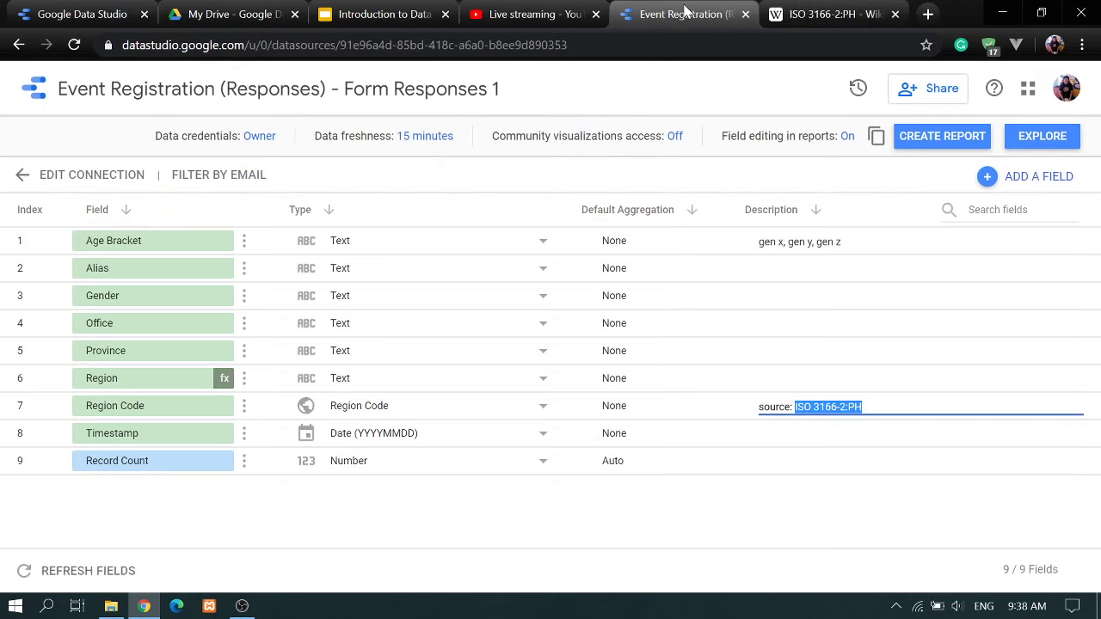
click(481, 547)
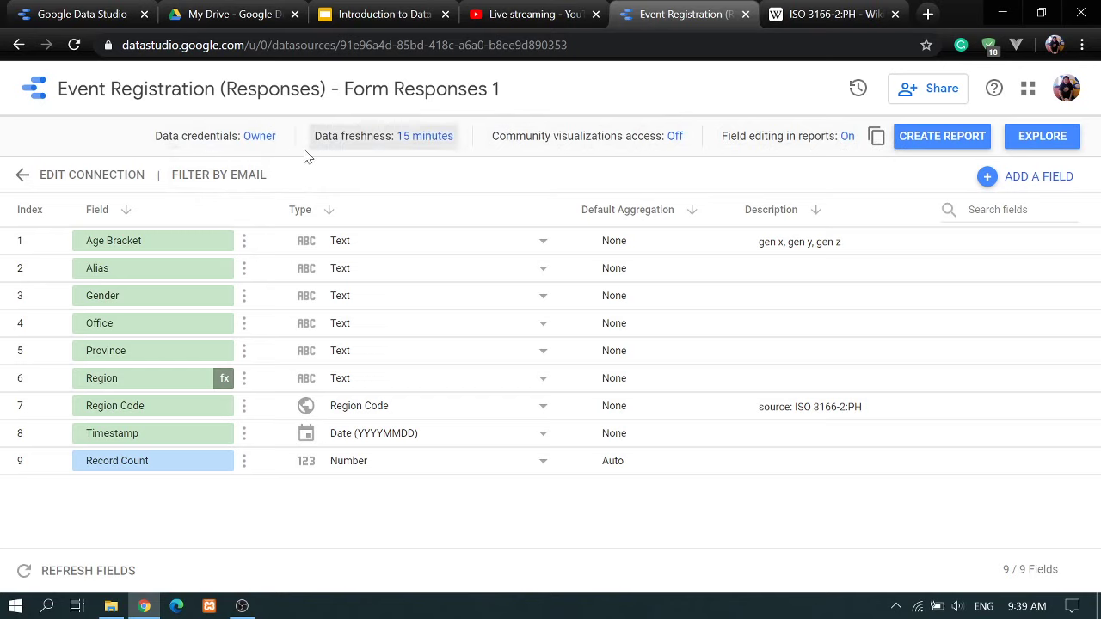
click(261, 138)
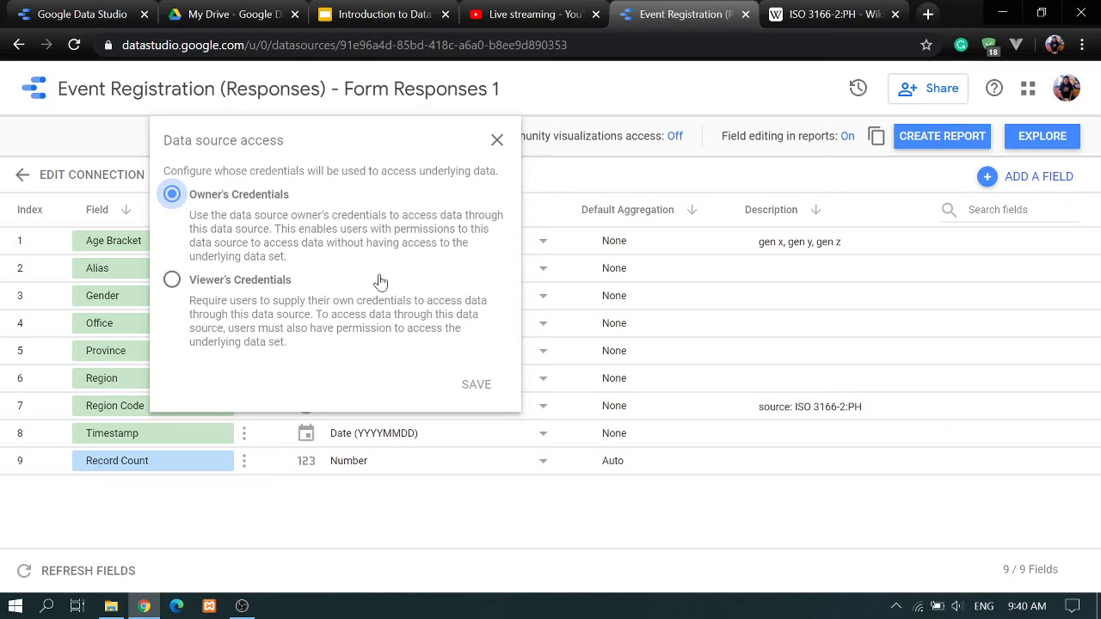
click(497, 141)
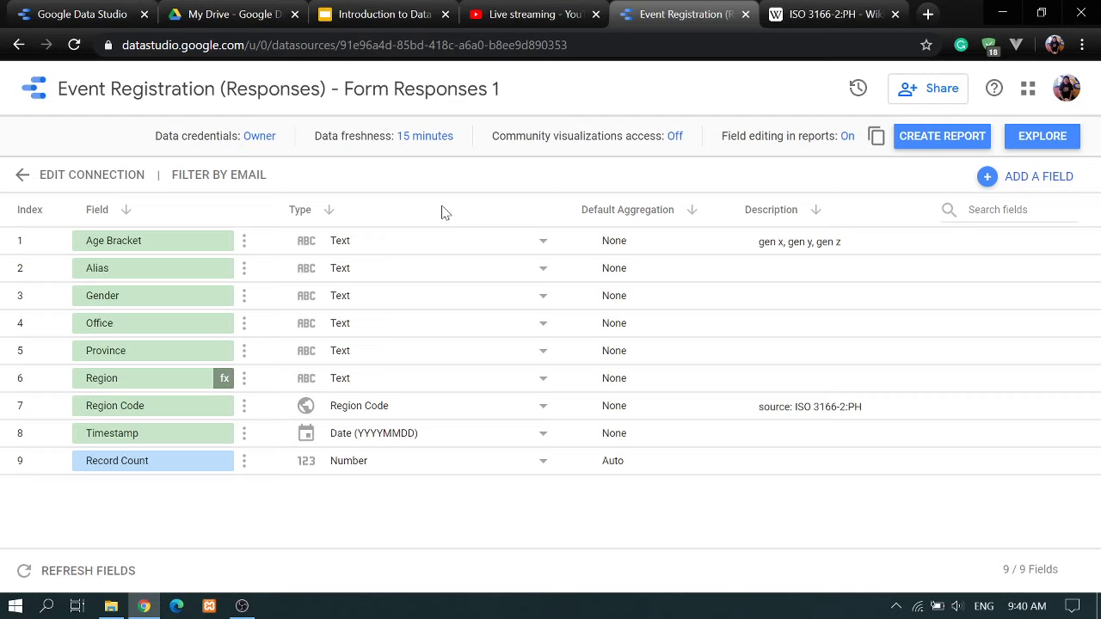
- Open the data source's sharing settings and review the permission levels for adding people
click(960, 88)
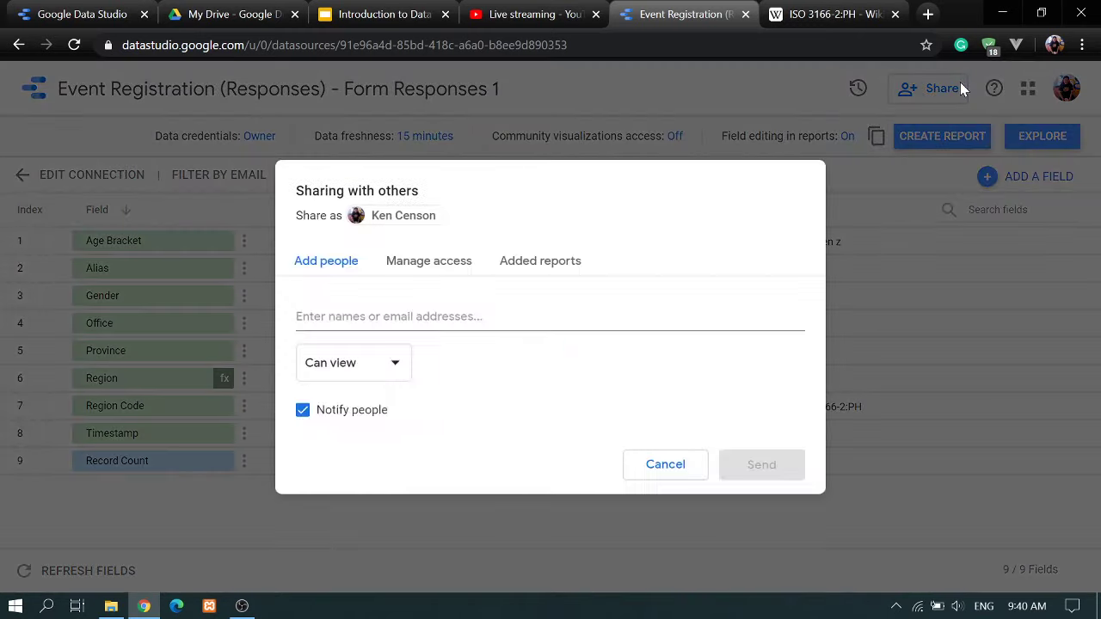
click(433, 337)
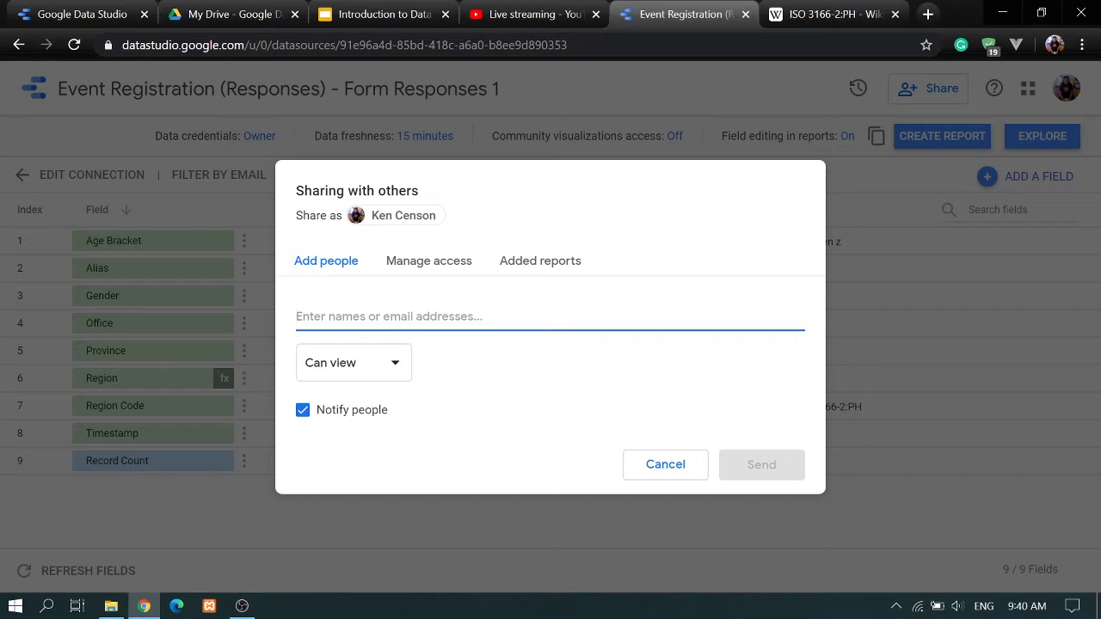
click(404, 377)
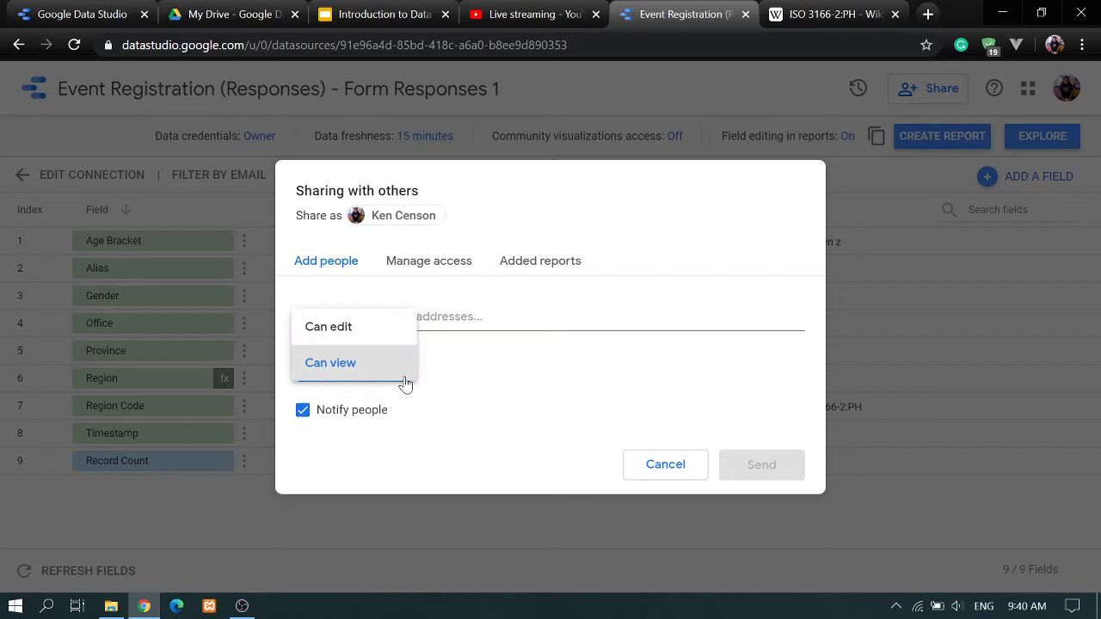
click(449, 321)
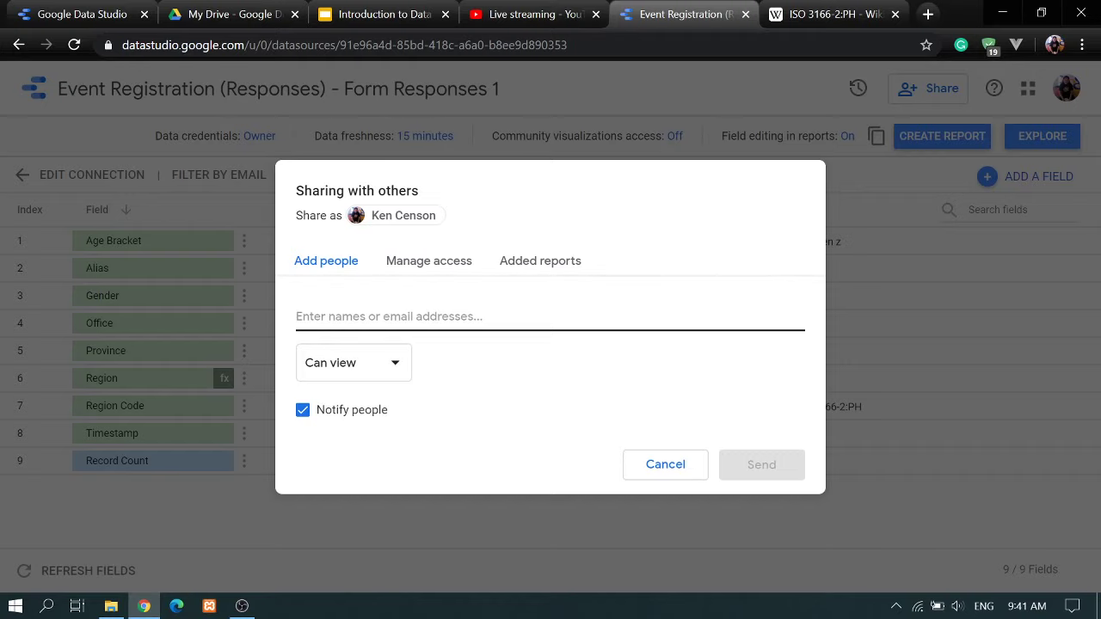
- Review the link sharing options for managing access and copy the data source's link
click(438, 266)
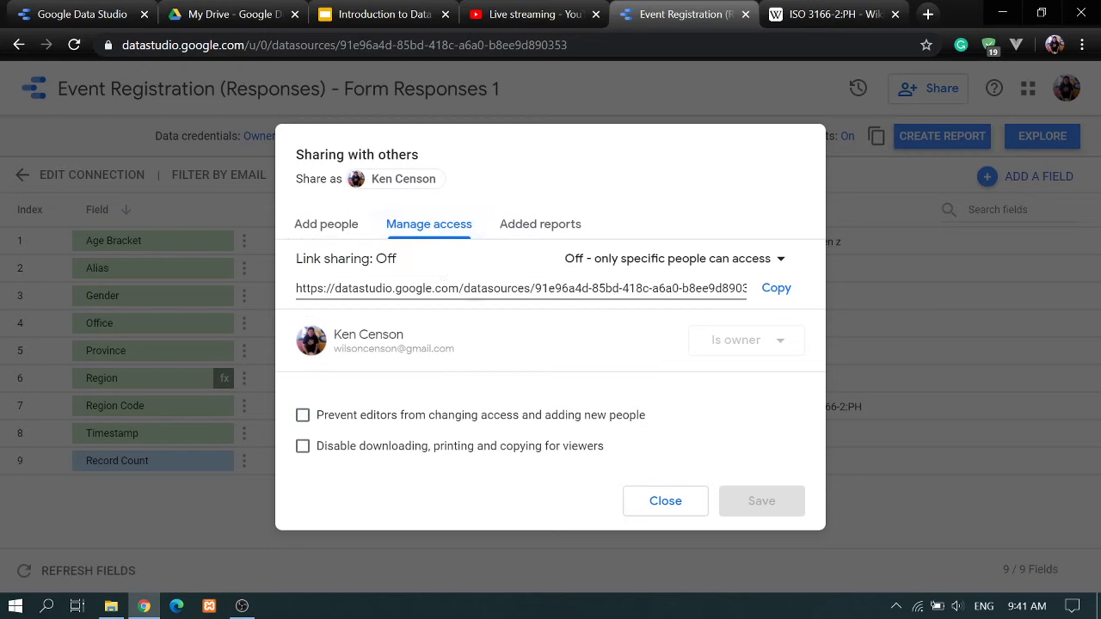
click(780, 261)
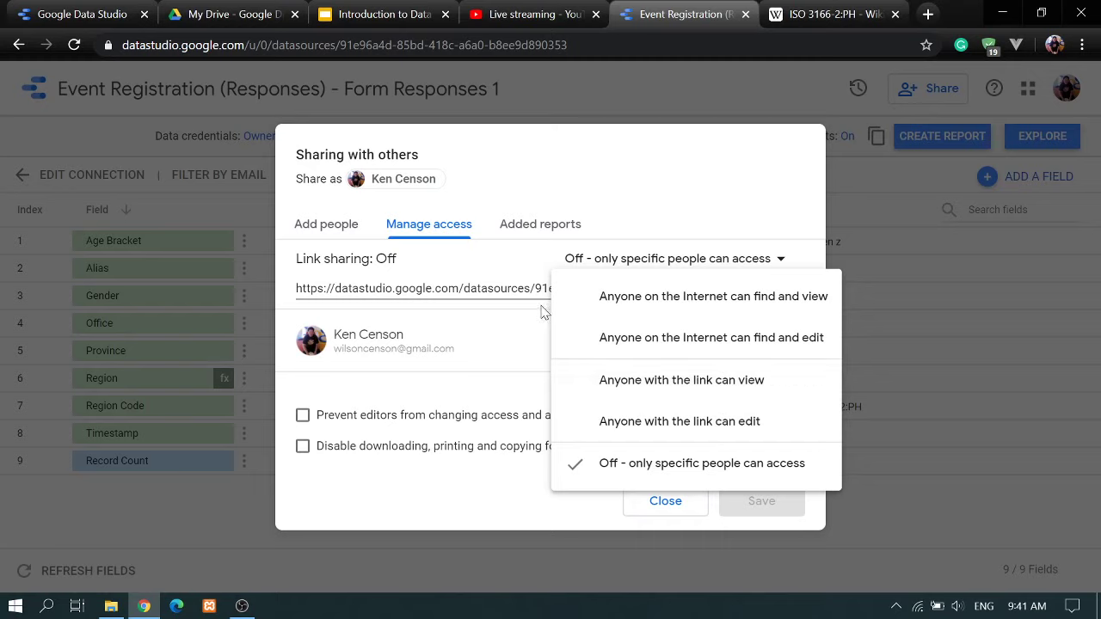
click(692, 182)
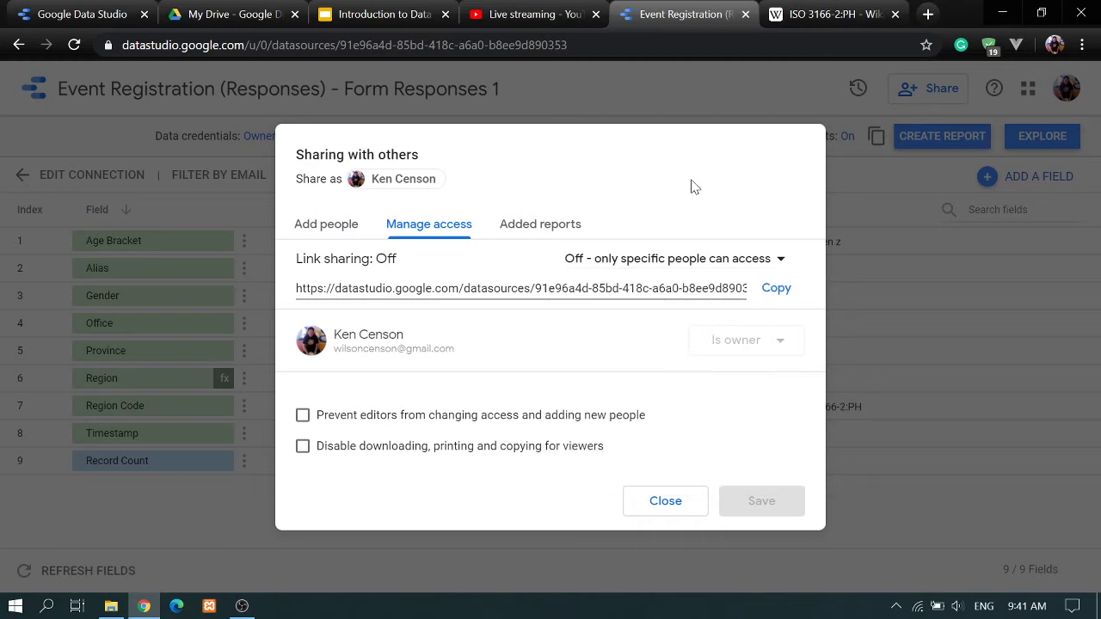
click(775, 295)
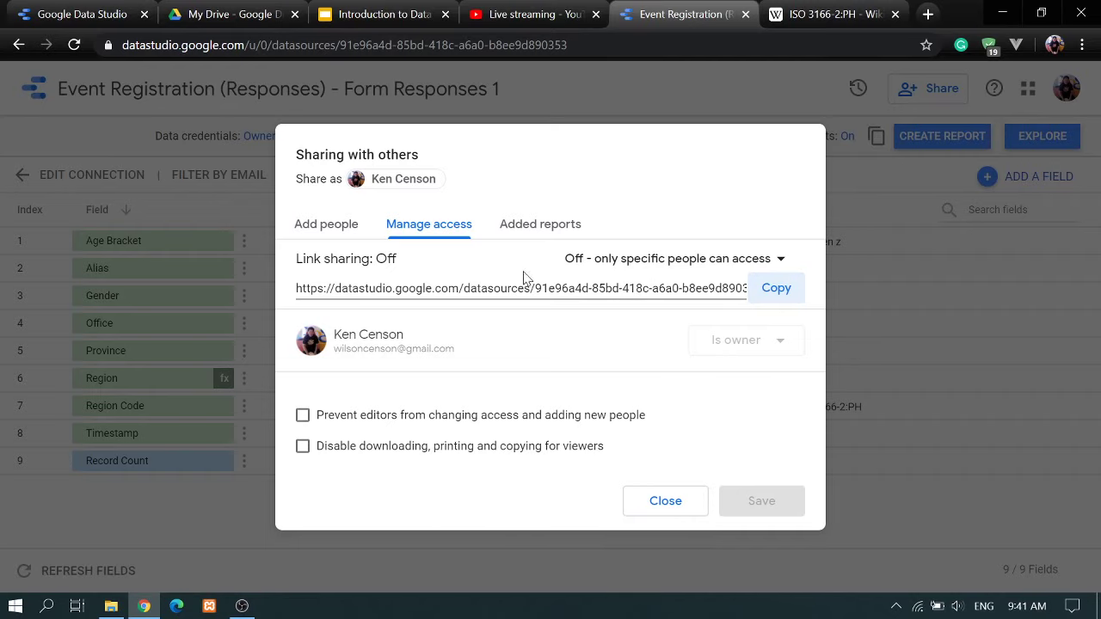
- Close the sharing settings, return to the Data Studio home page and open the Event Registration report
click(670, 507)
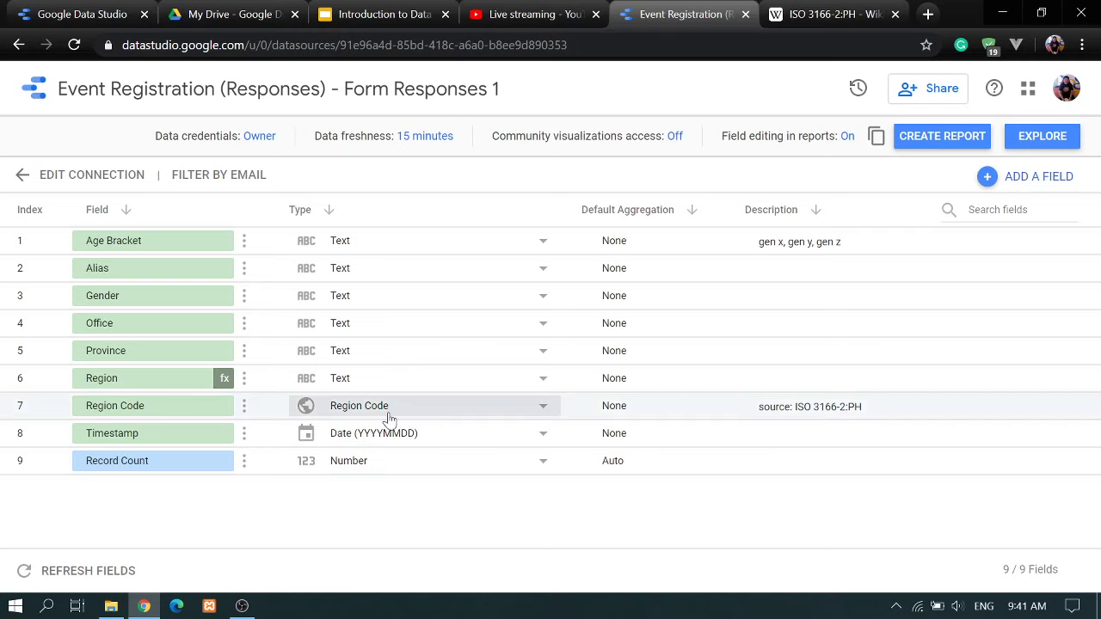
click(33, 95)
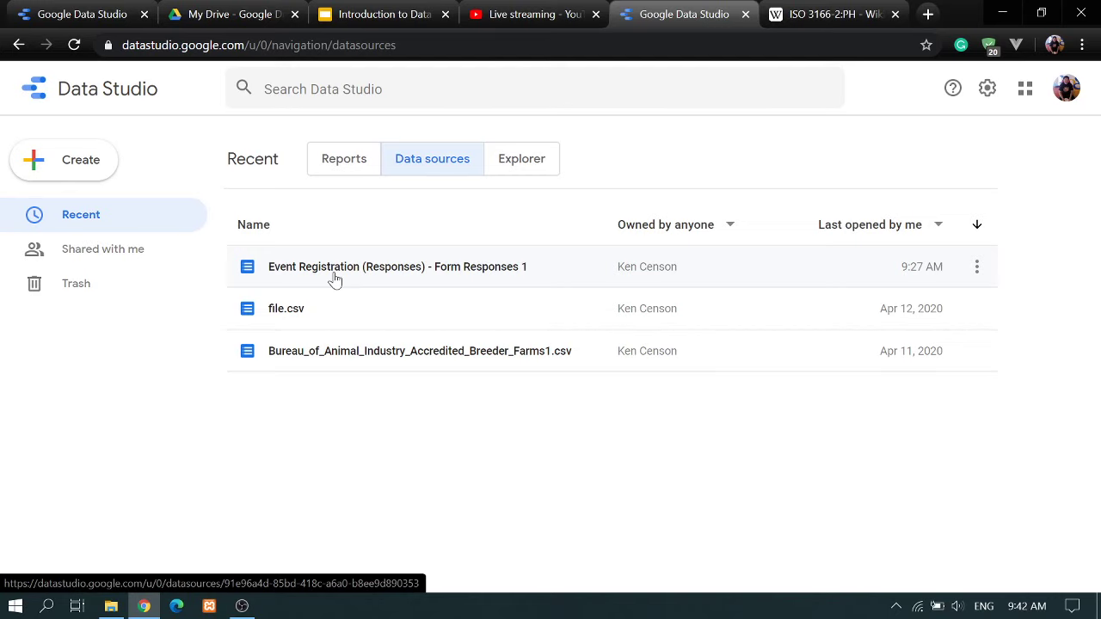
click(330, 161)
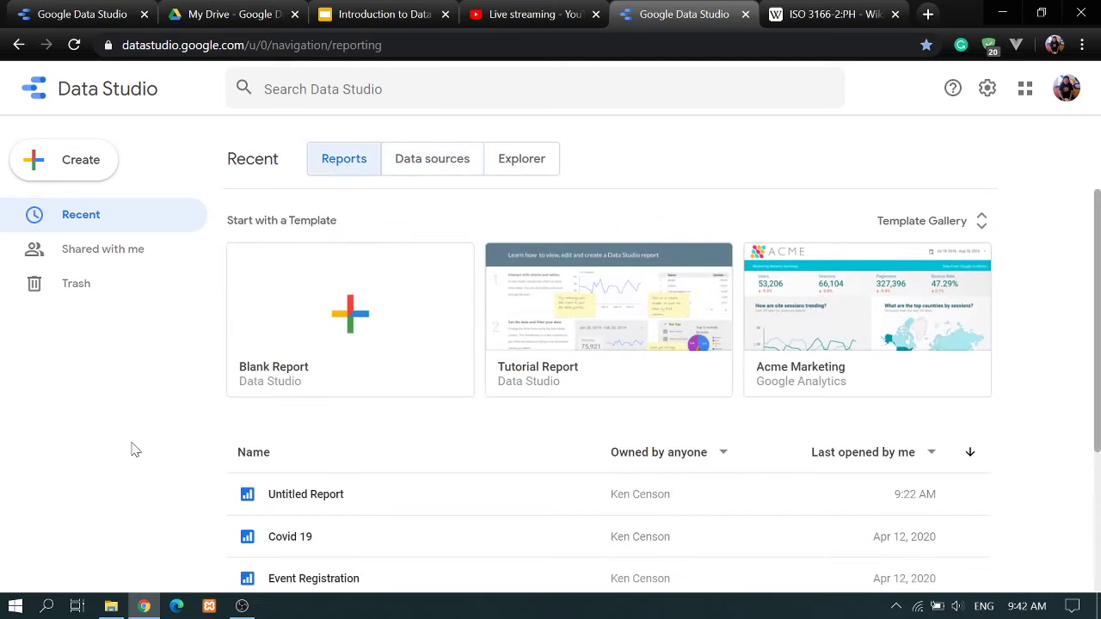
click(336, 584)
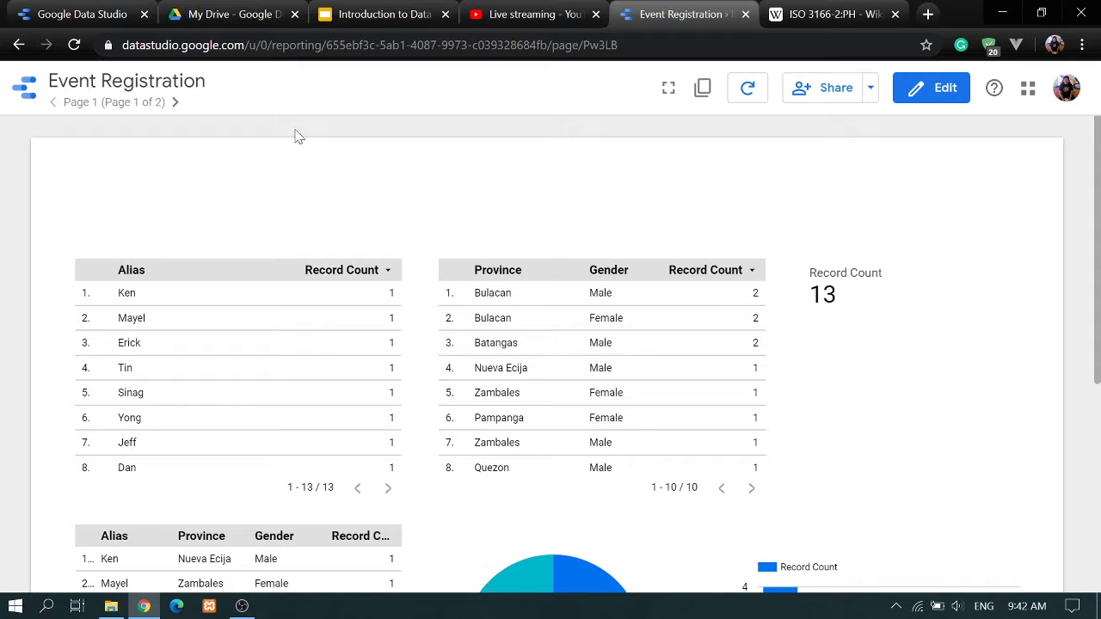
- View Page 2 of the Event Registration report and return to Page 1
click(160, 106)
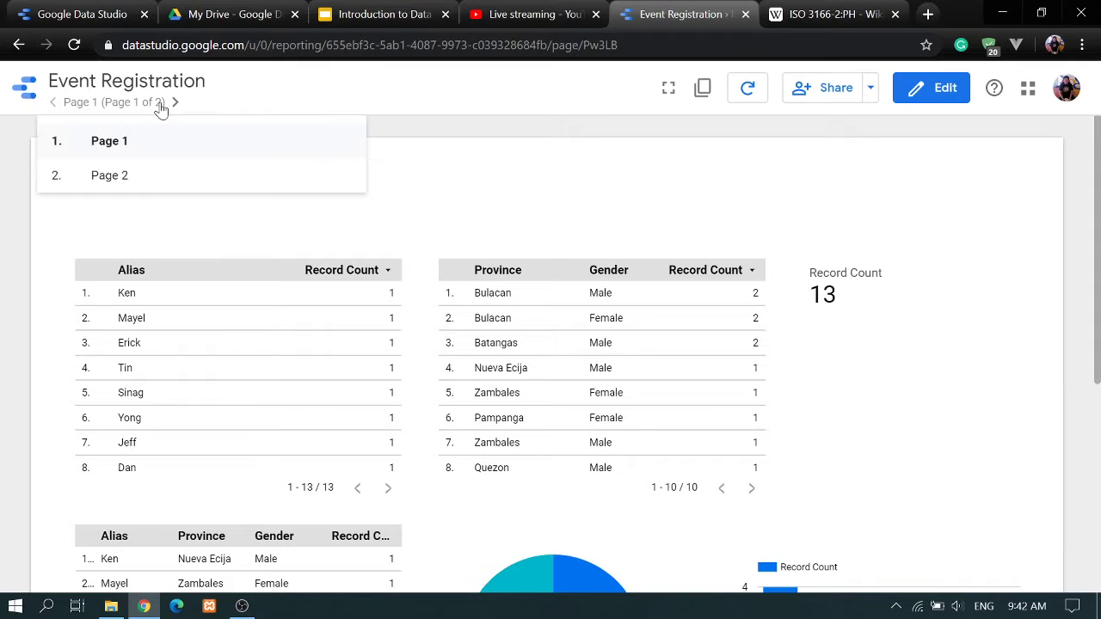
click(113, 176)
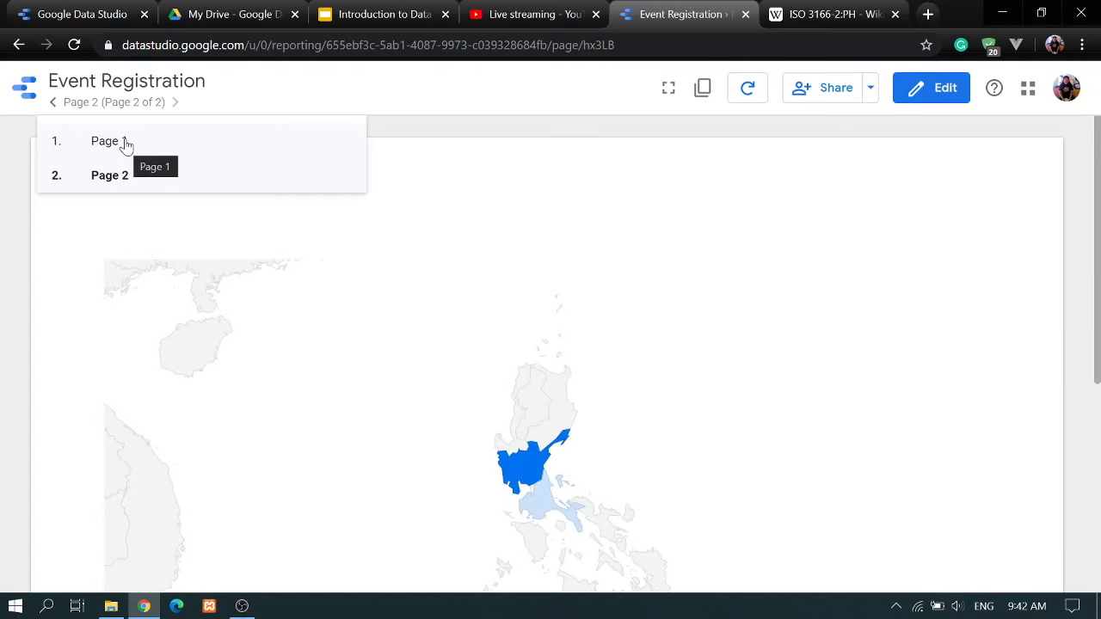
click(124, 143)
click(127, 176)
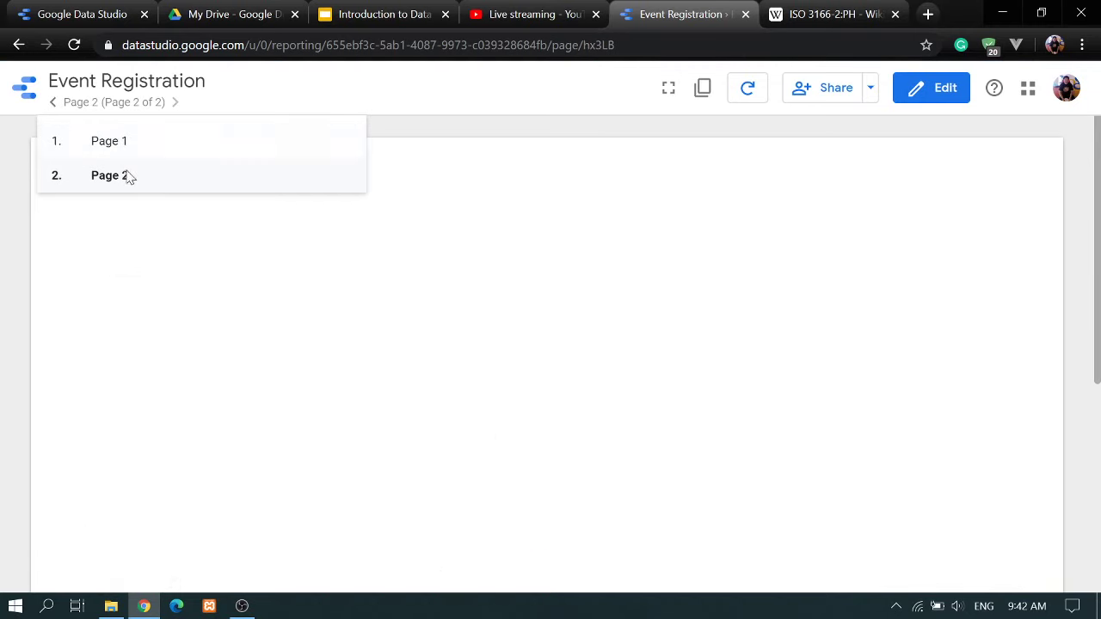
click(124, 146)
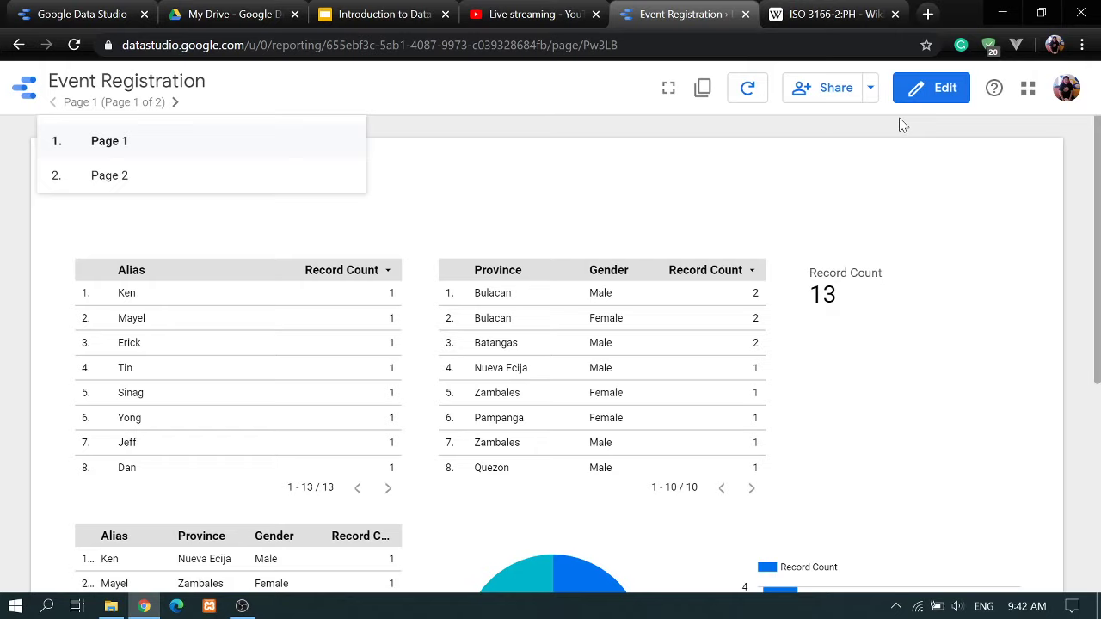
- Review the options for copying the report and scheduling its email delivery without applying either
click(702, 88)
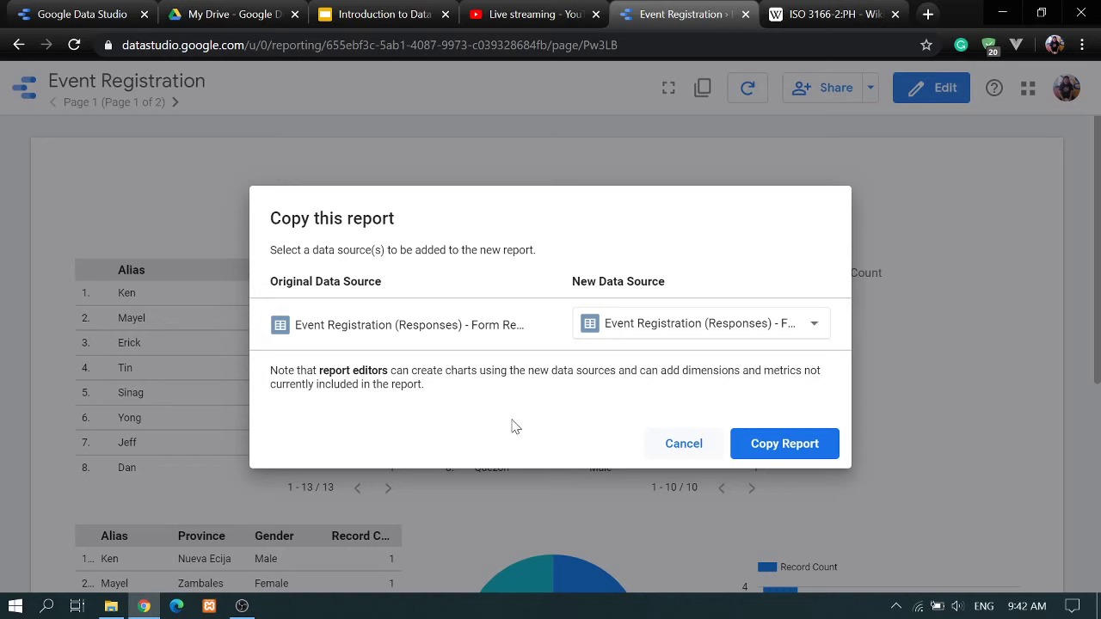
click(683, 446)
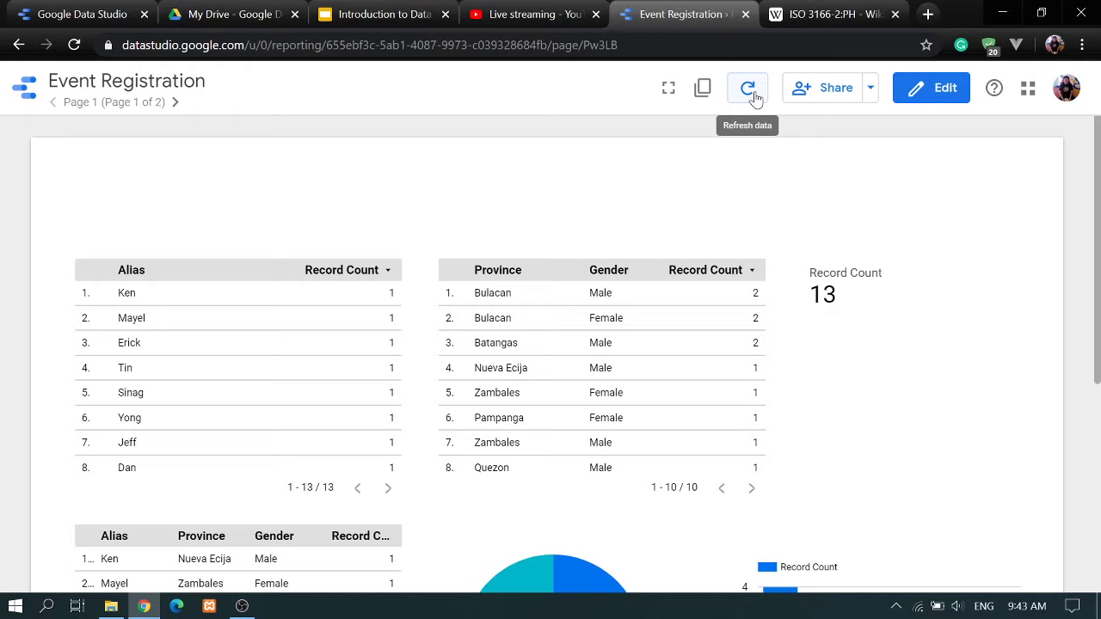
click(870, 93)
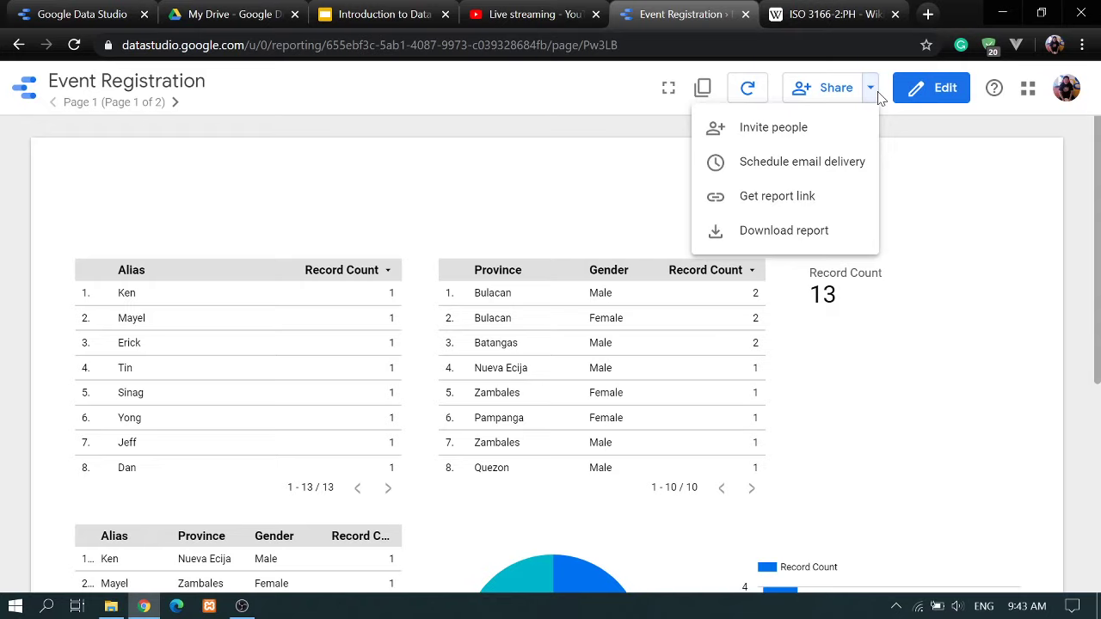
click(821, 168)
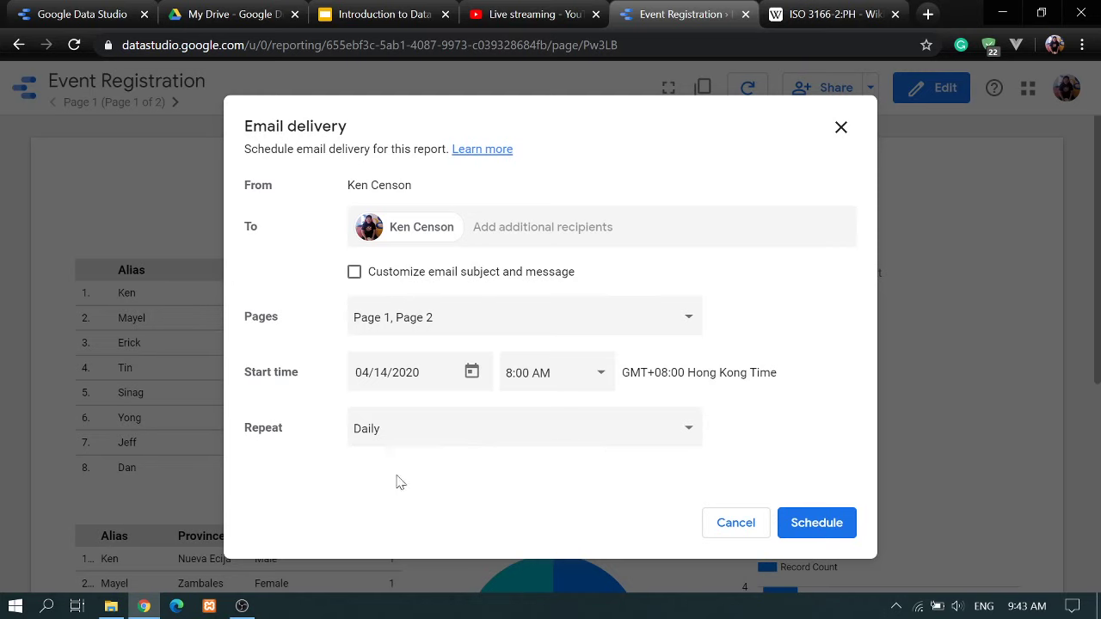
click(720, 526)
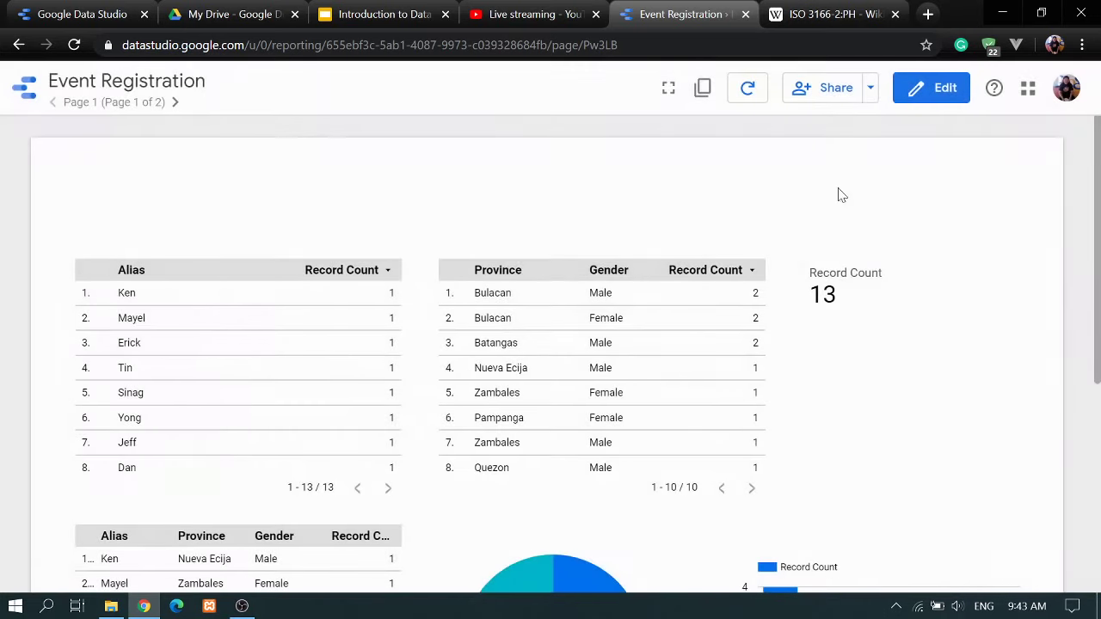
- Review the shareable report link and the PDF download options without copying or downloading anything
click(870, 91)
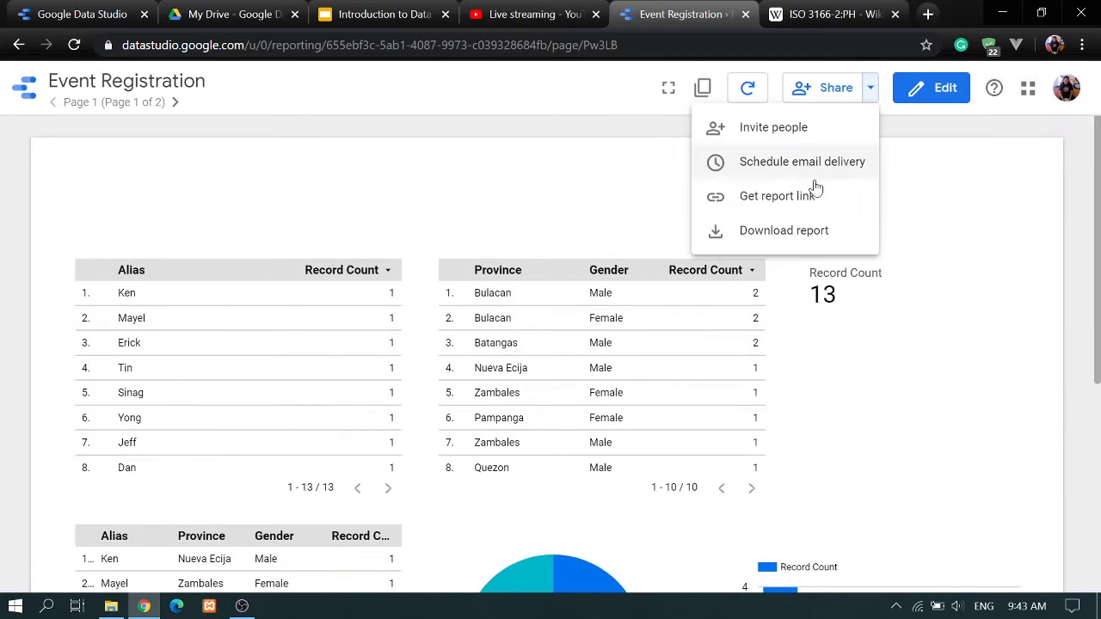
click(794, 198)
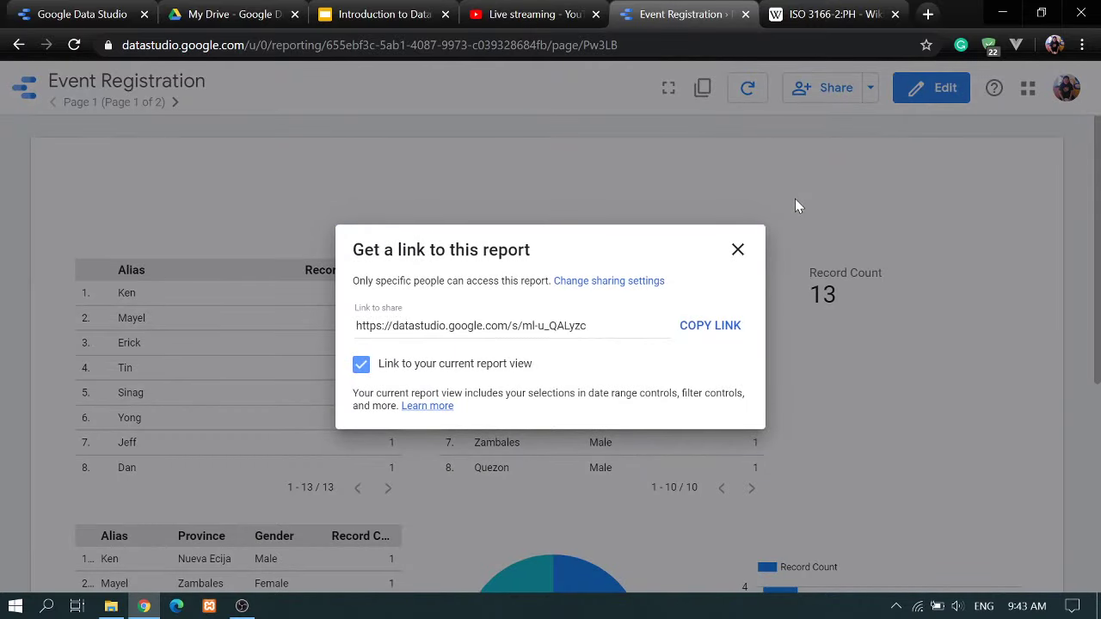
click(737, 250)
click(872, 89)
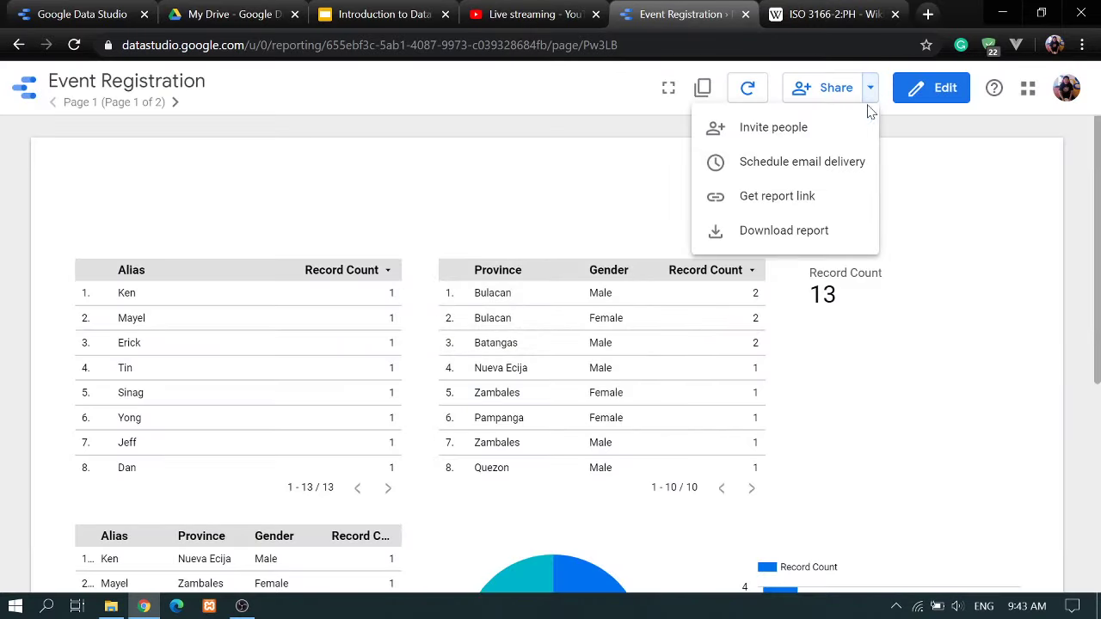
click(804, 236)
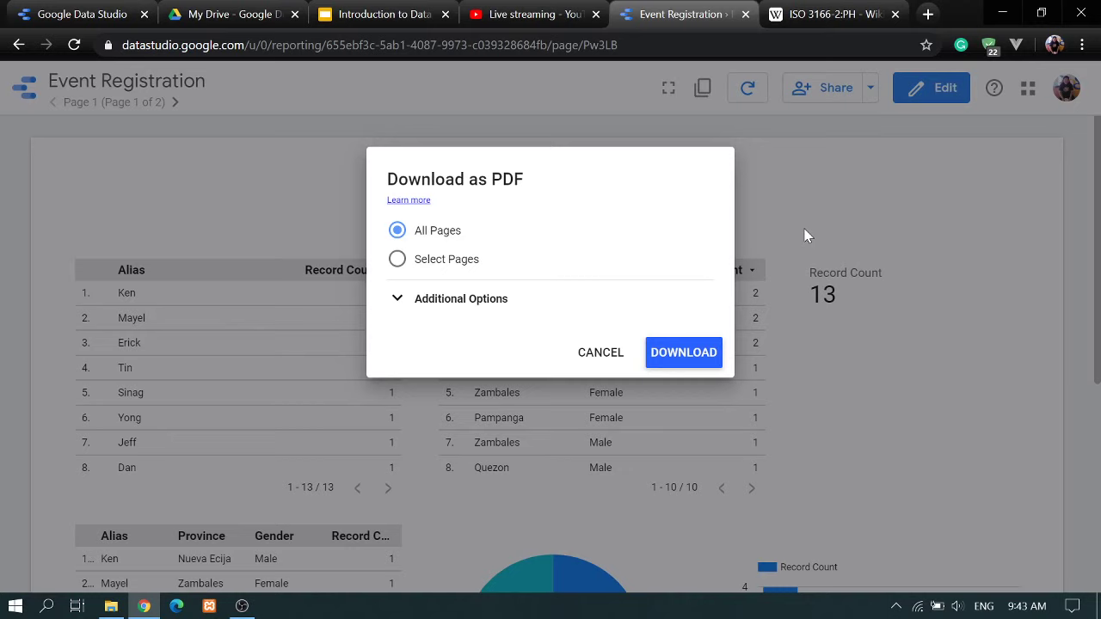
click(602, 351)
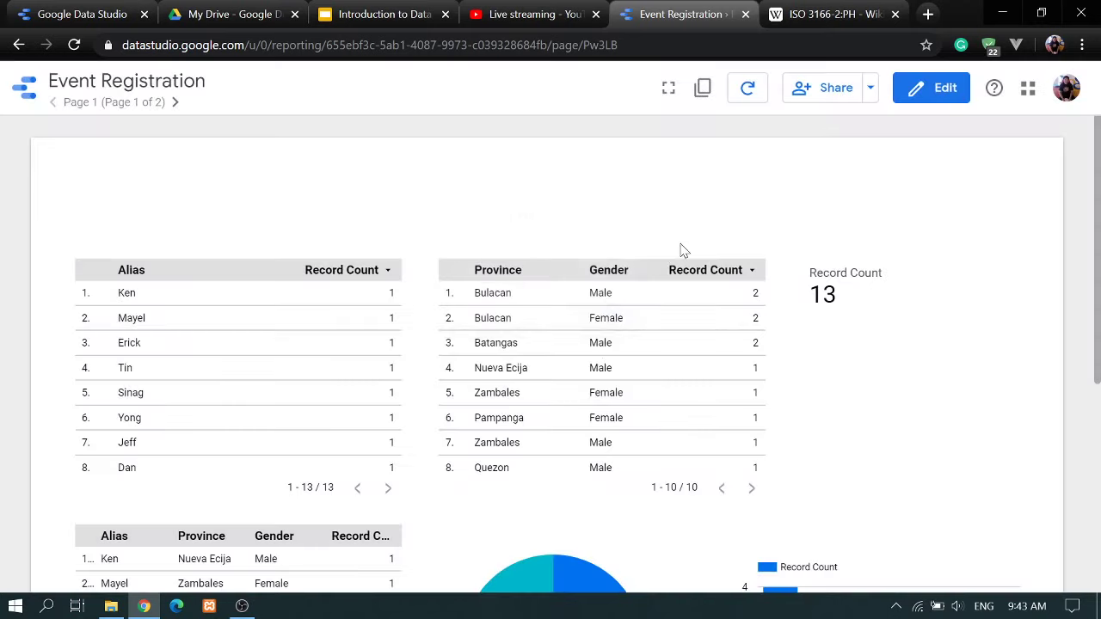
- Compare the report's edit and view modes, and look over the Google Marketing Platform products available to switch to
click(943, 103)
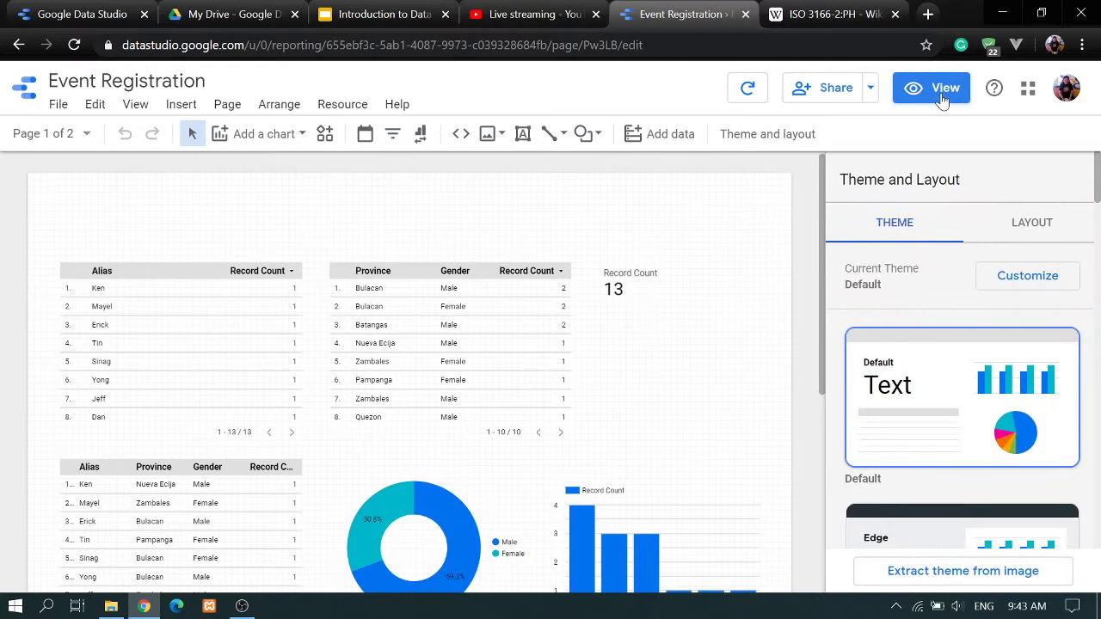
click(933, 88)
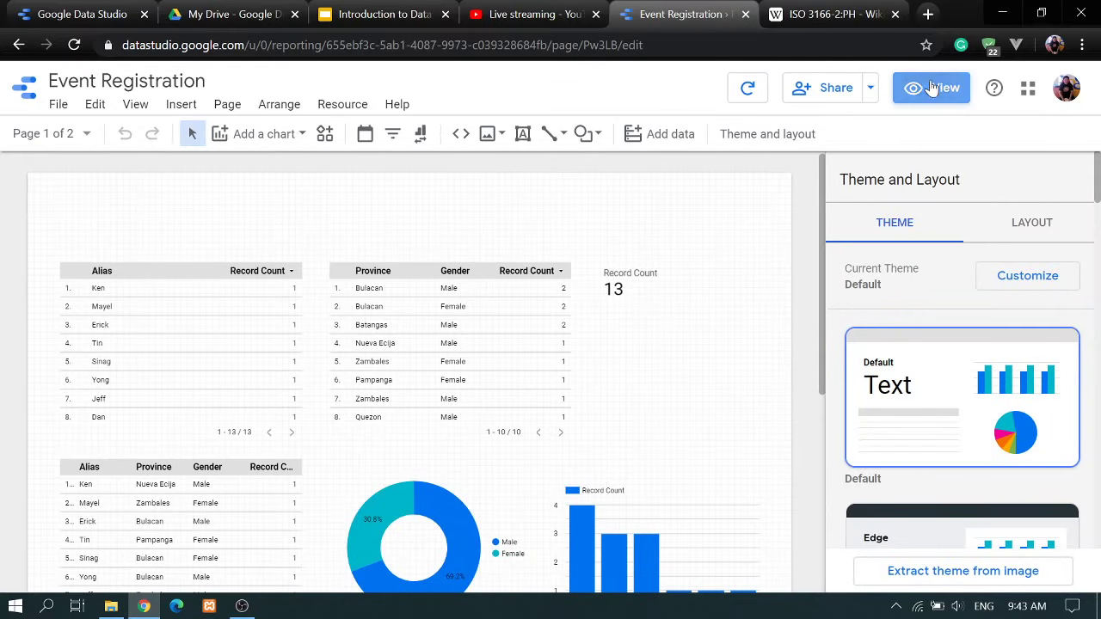
click(932, 92)
click(932, 94)
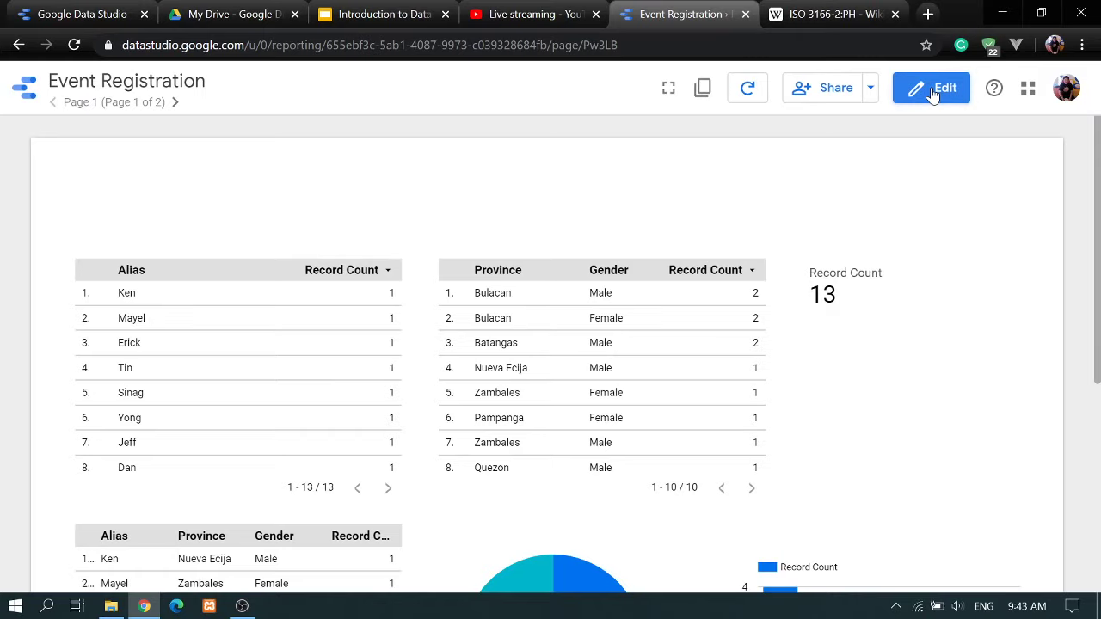
click(933, 92)
click(933, 93)
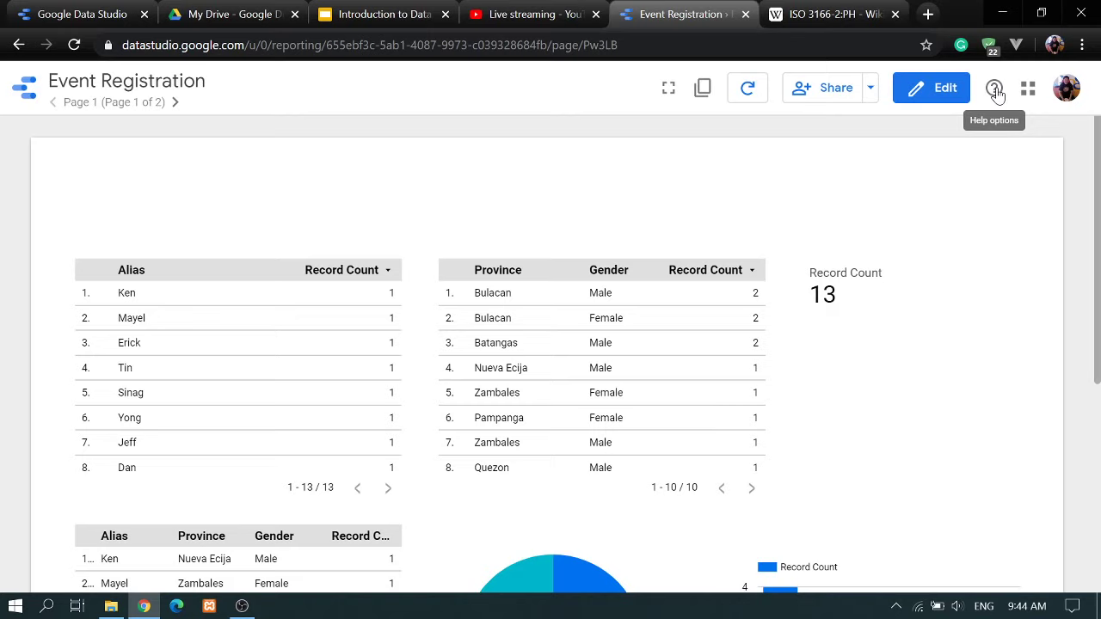
click(1028, 88)
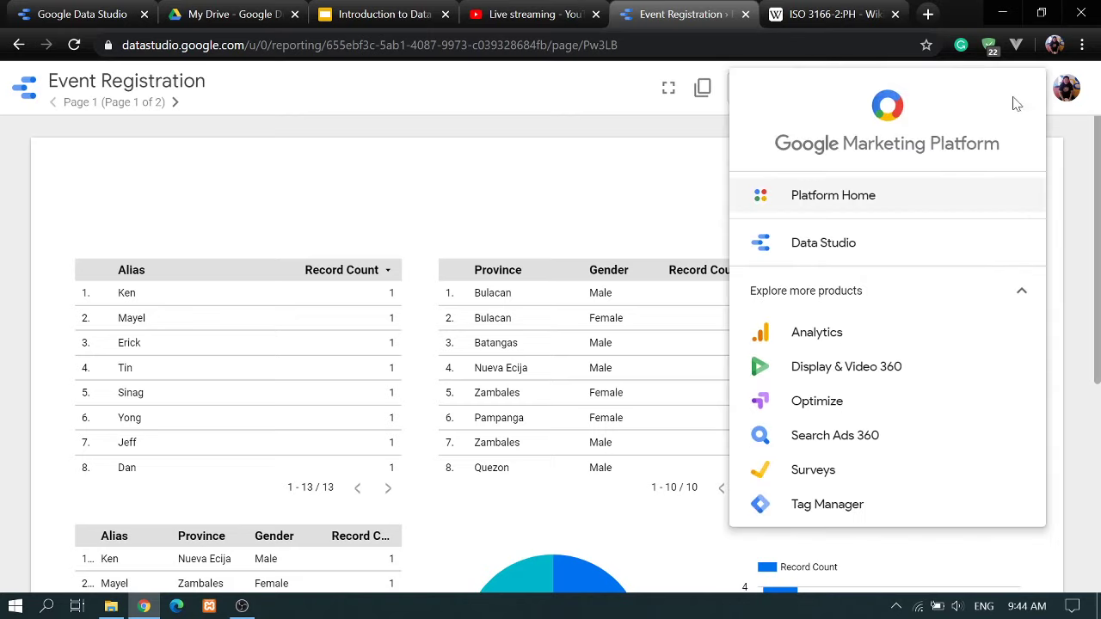
click(649, 186)
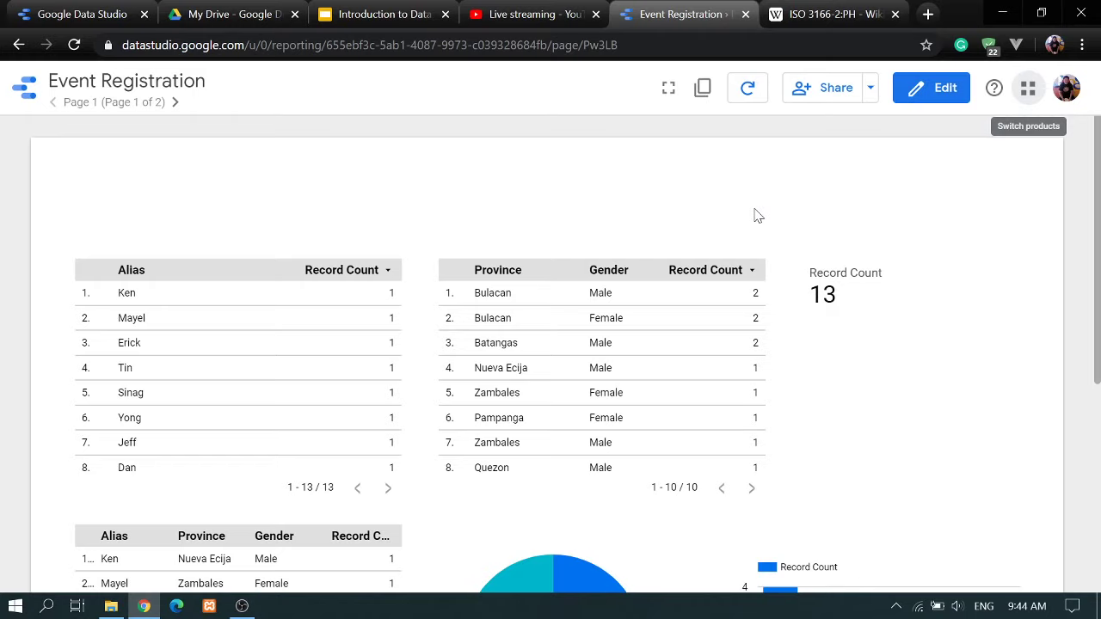
- Open the report for editing and inspect the settings of its tables, donut chart and bar chart
click(924, 88)
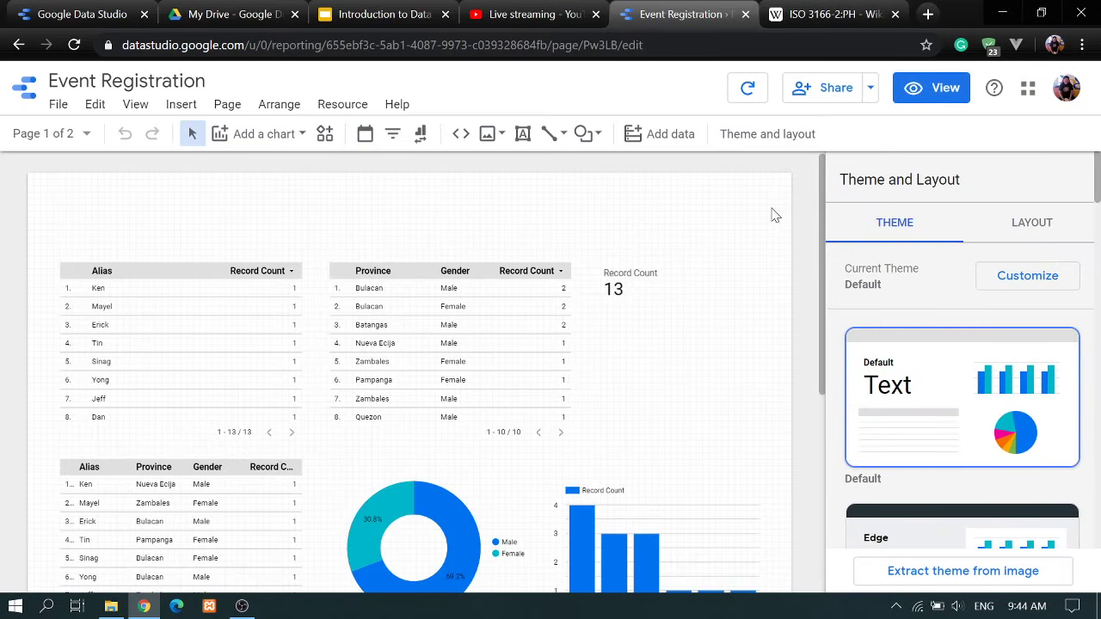
scroll(197, 258, down, 1)
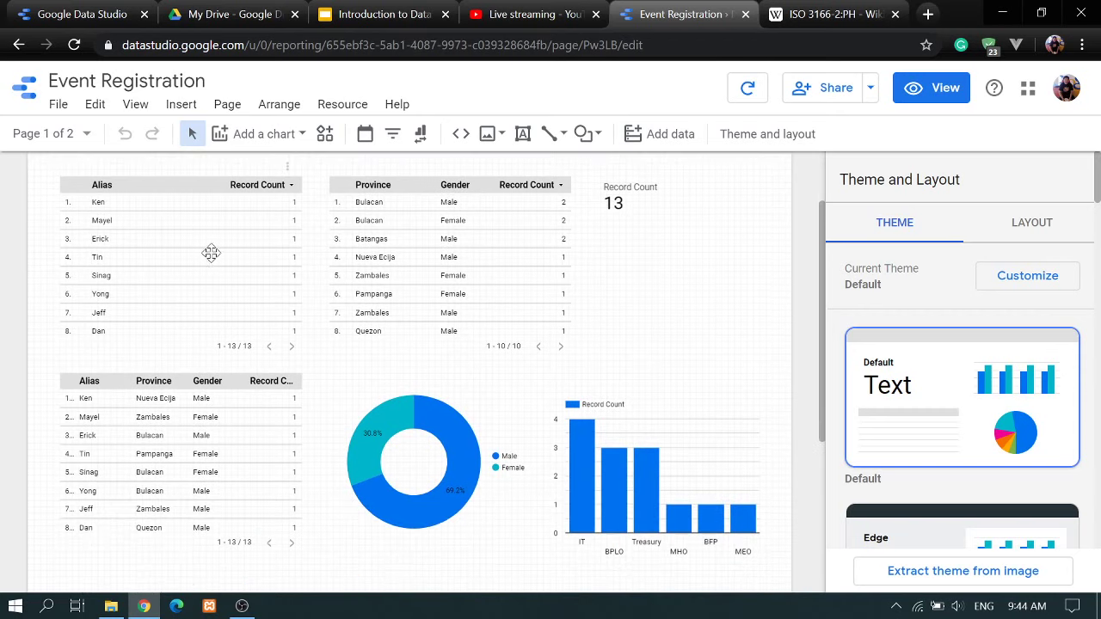
click(211, 251)
click(430, 272)
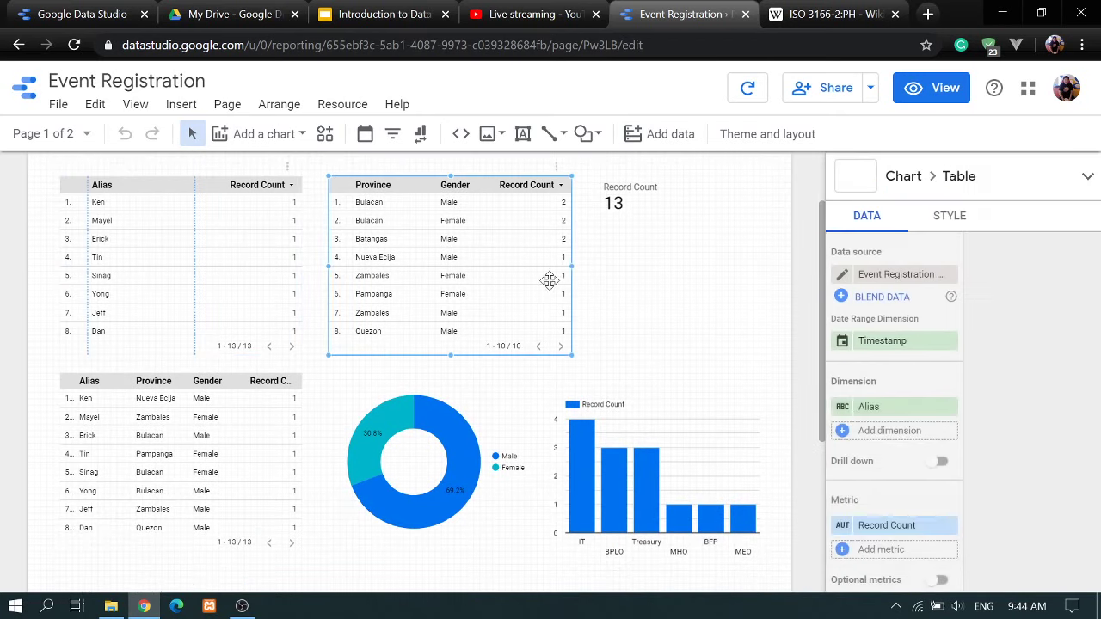
click(153, 511)
click(368, 456)
click(640, 432)
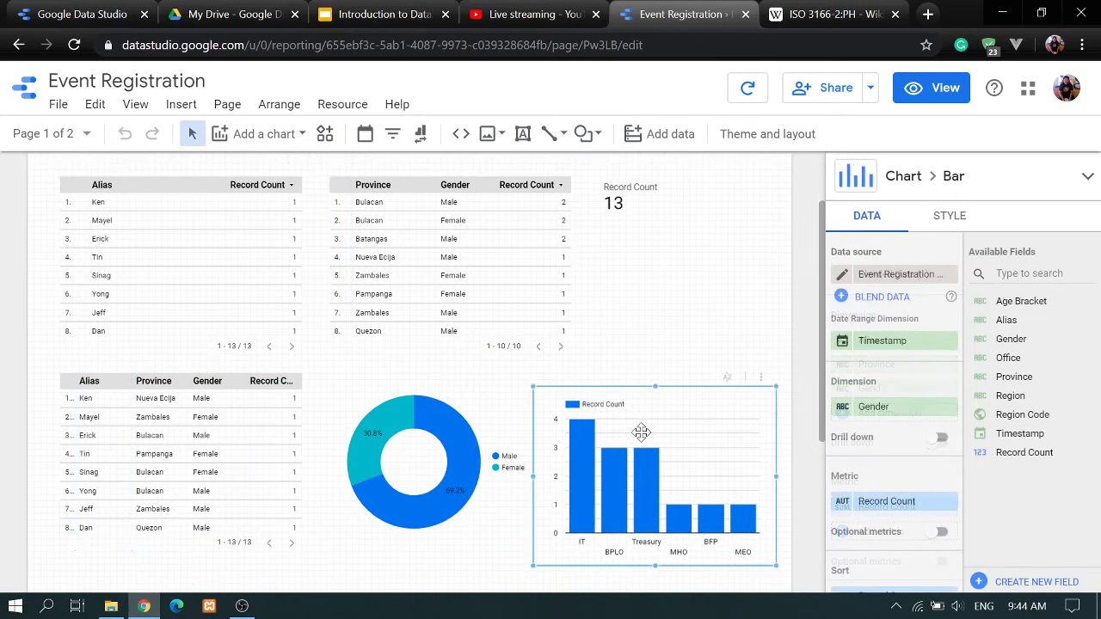
scroll(641, 432, up, 1)
click(482, 225)
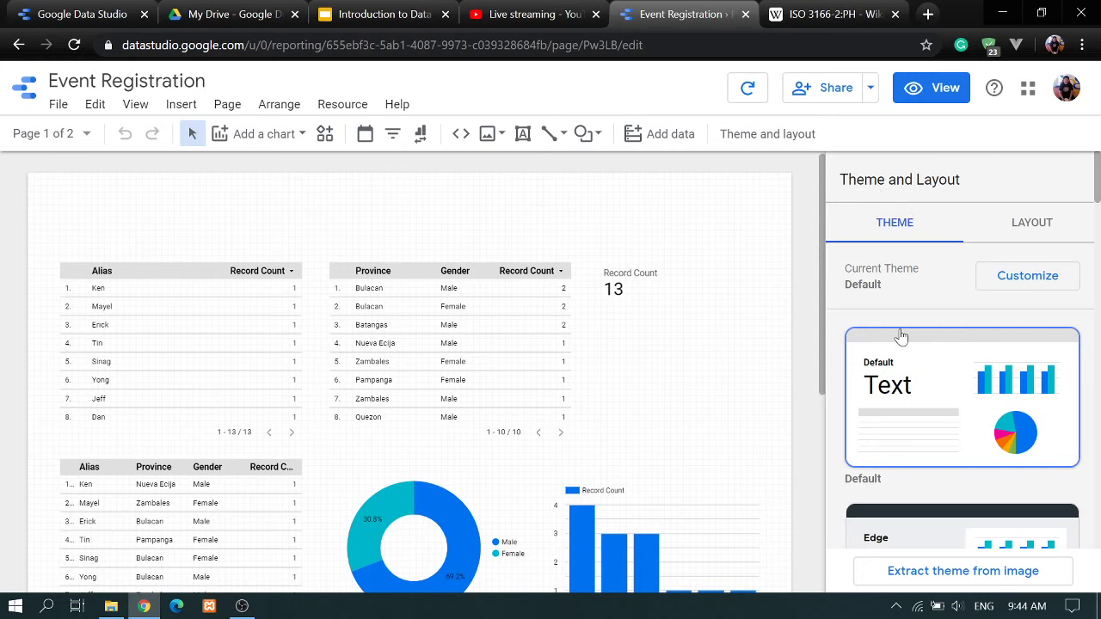
- Look through the customization settings of the current theme, from primary styles to the chart palette, without changing anything
click(1015, 287)
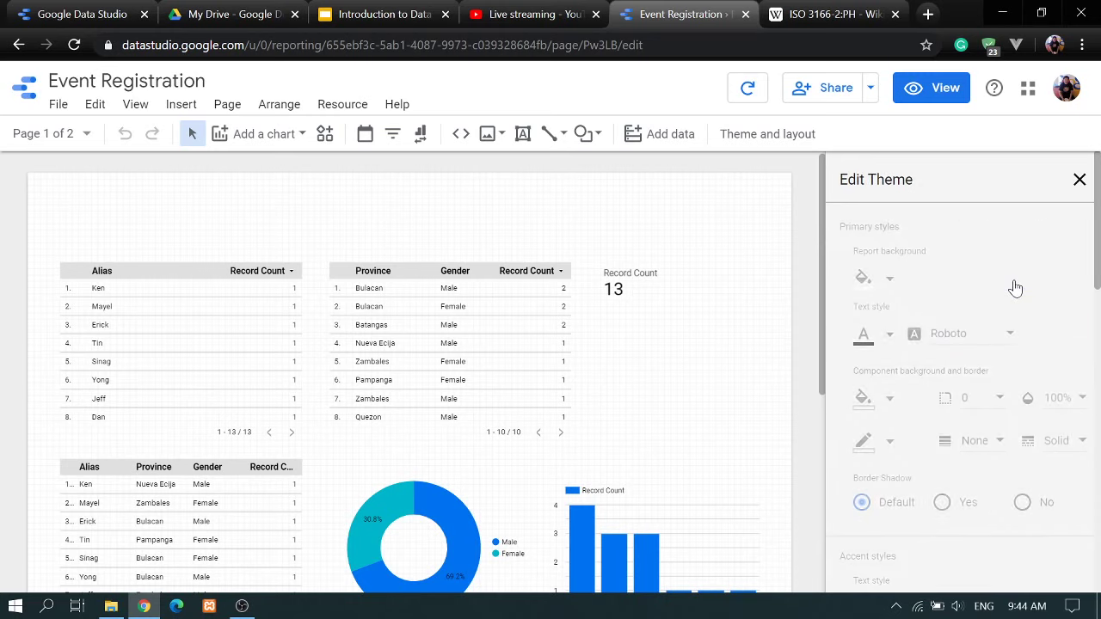
scroll(1014, 239, down, 7)
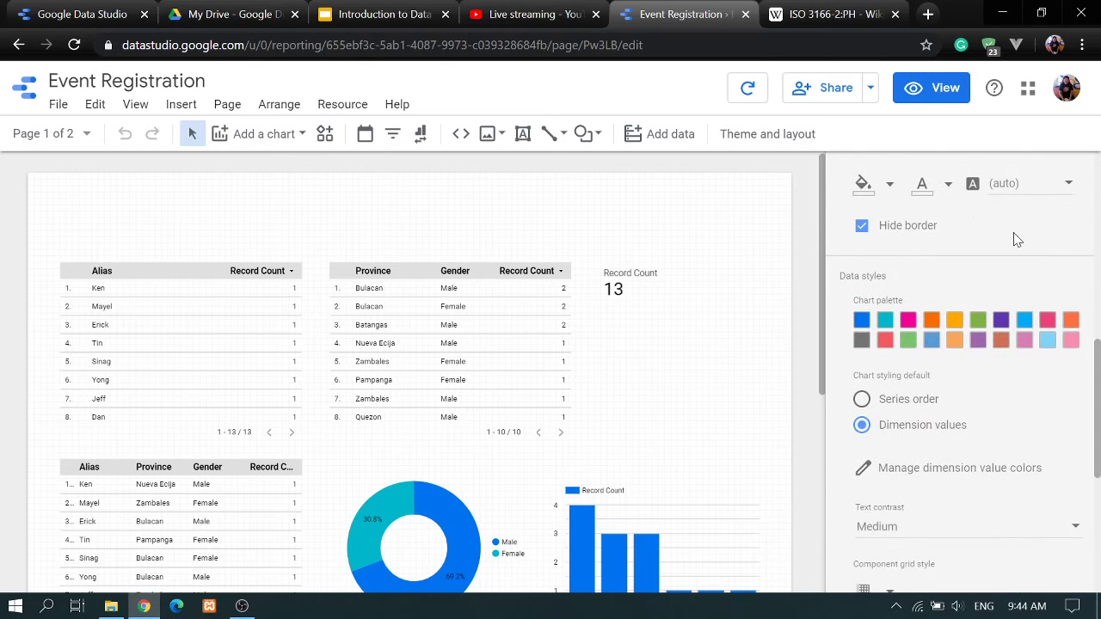
scroll(1014, 239, up, 4)
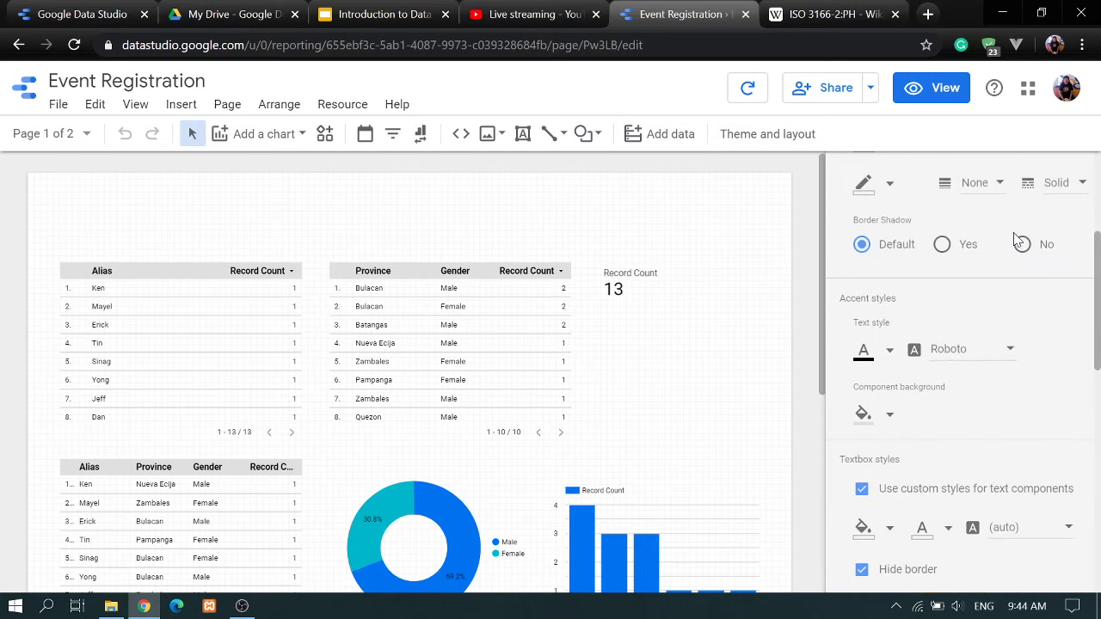
scroll(1014, 234, up, 3)
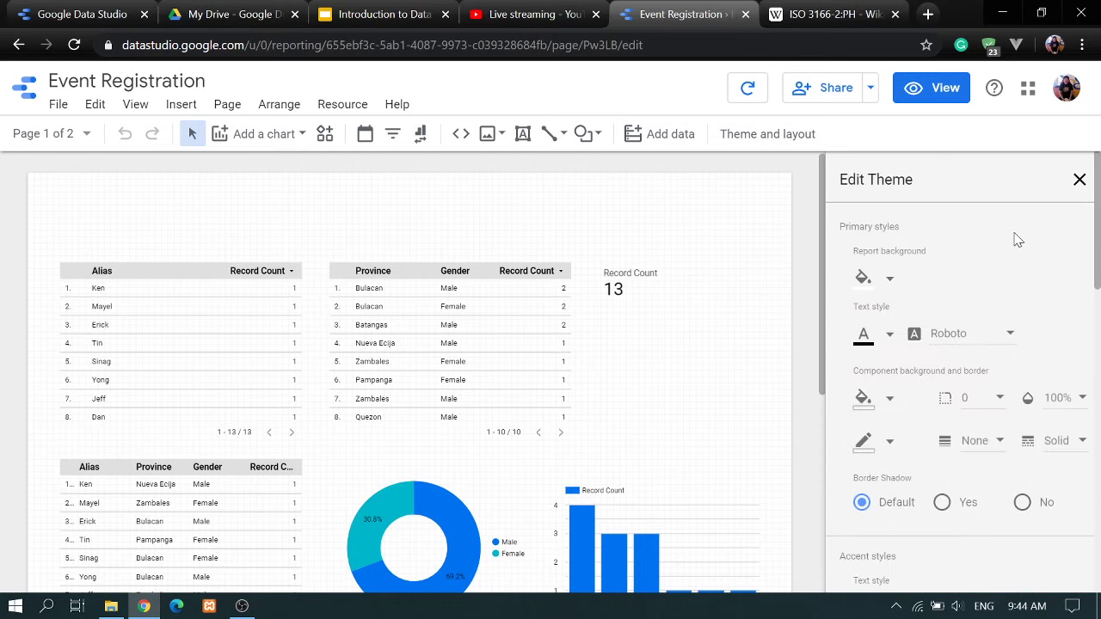
click(1081, 179)
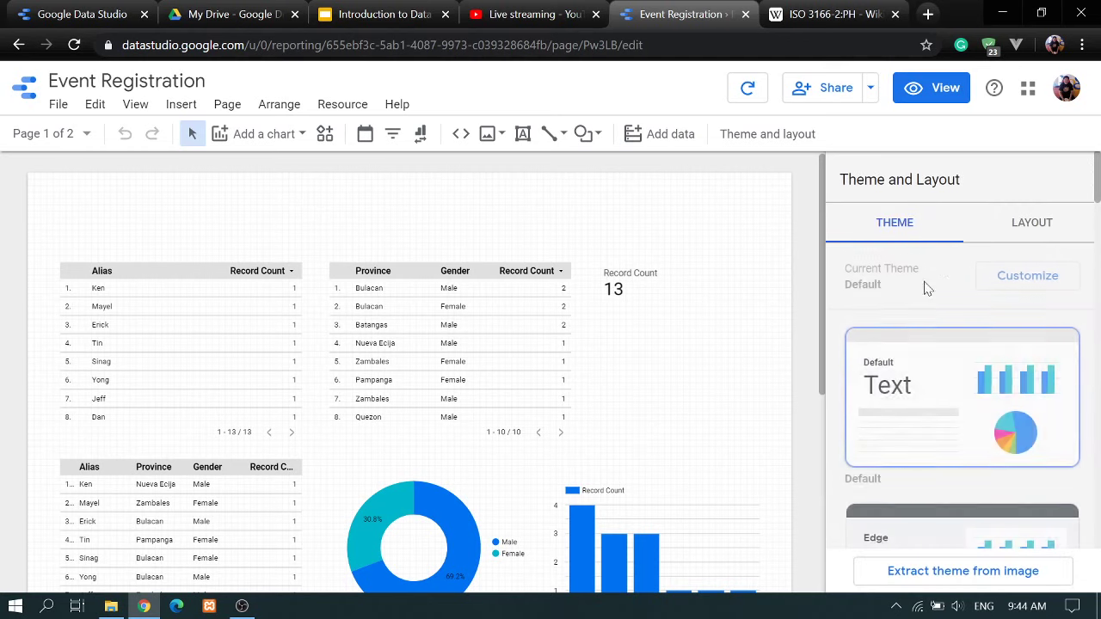
- Try the Constellation, Groovy, Insight and Ocean themes on the report one after another
scroll(916, 296, down, 1)
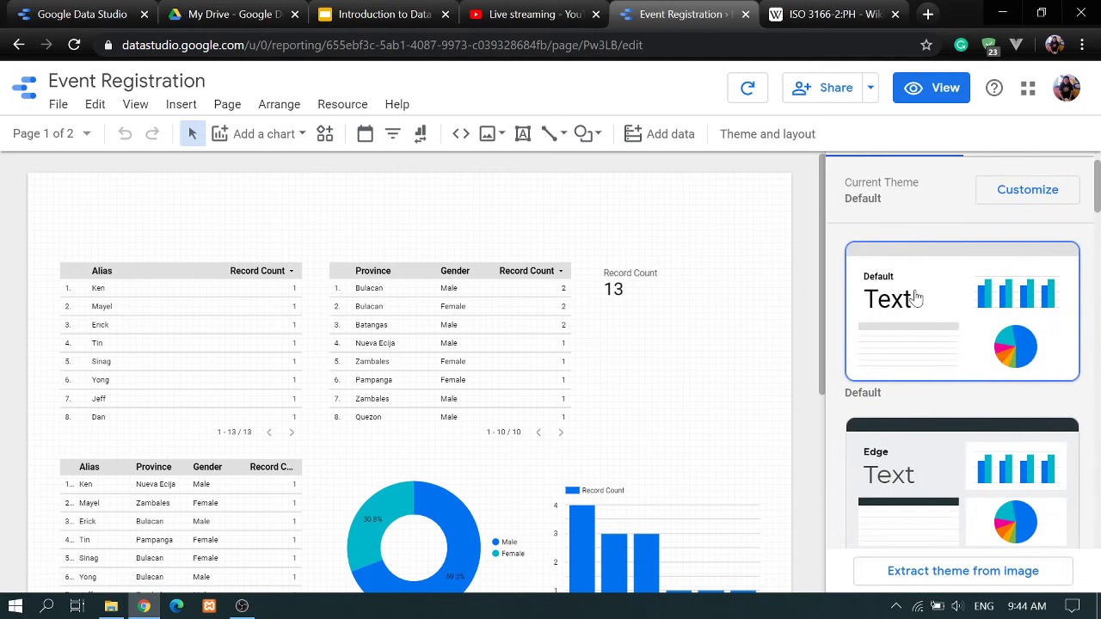
scroll(916, 296, down, 3)
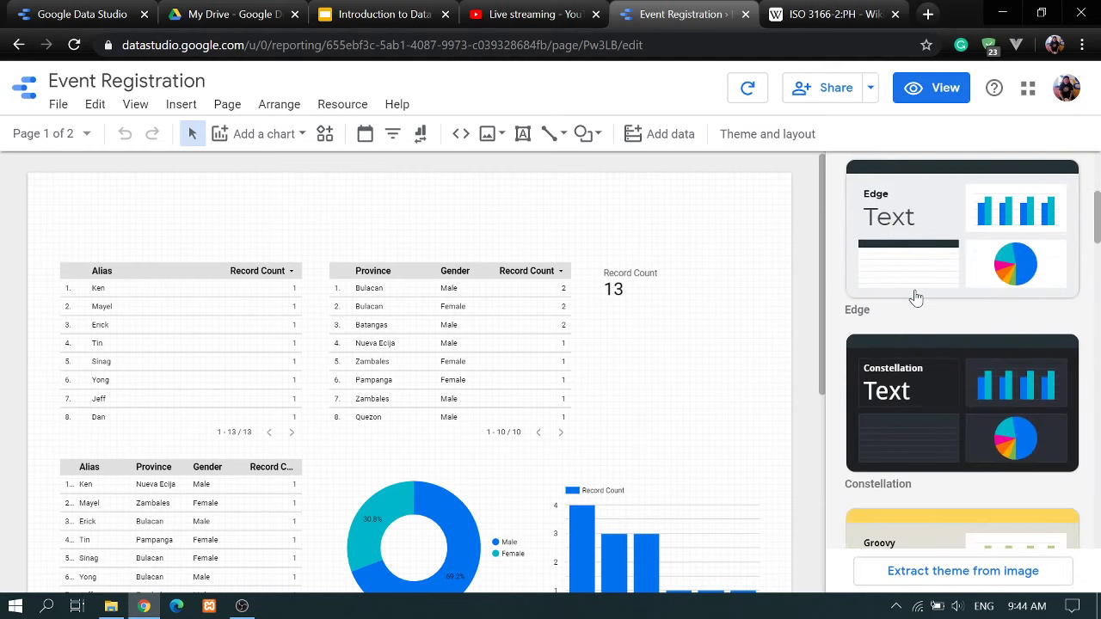
click(924, 412)
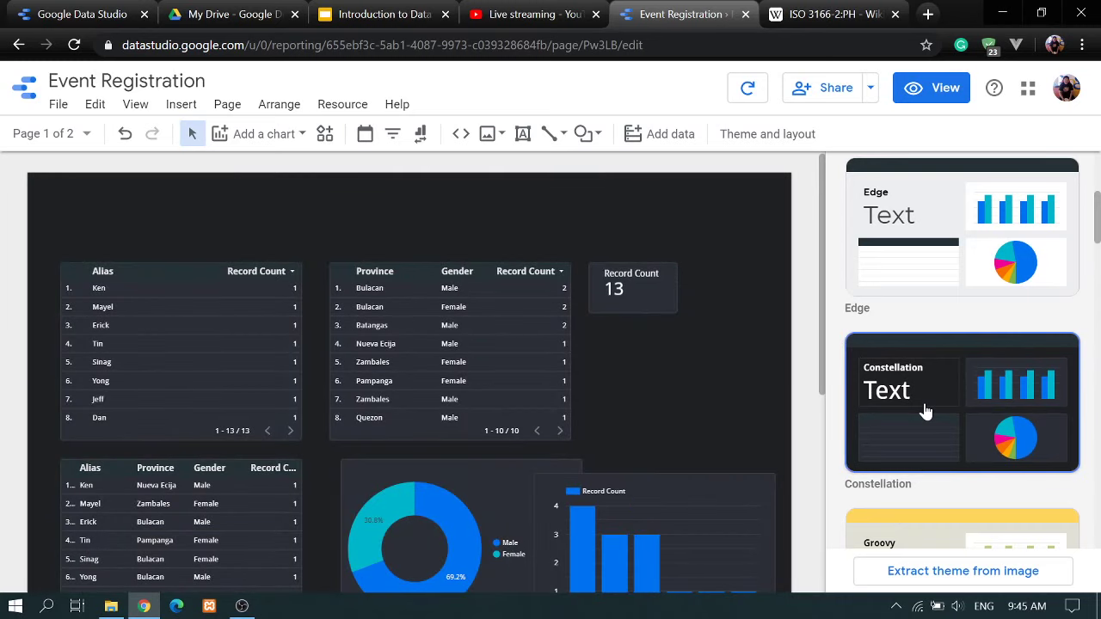
scroll(938, 391, down, 2)
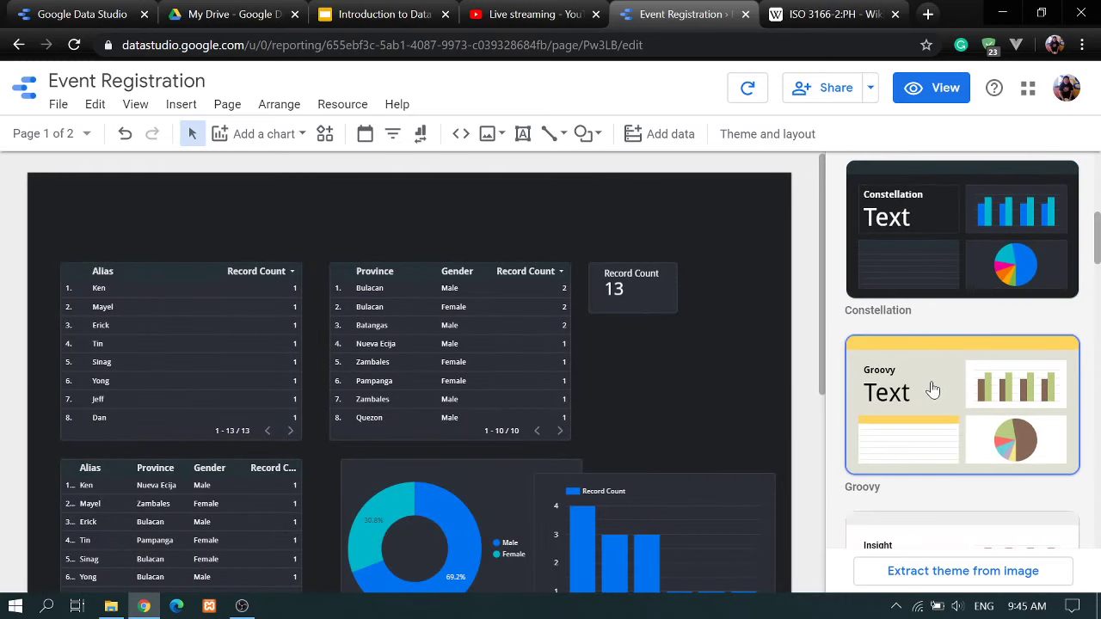
click(933, 389)
scroll(933, 361, down, 4)
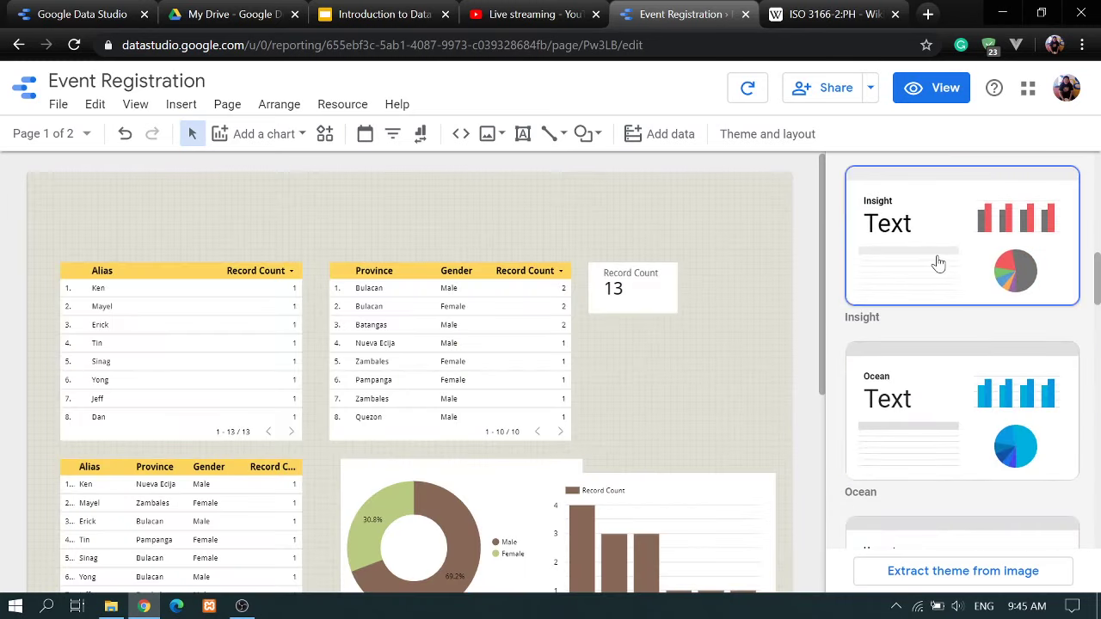
click(938, 263)
scroll(956, 331, down, 2)
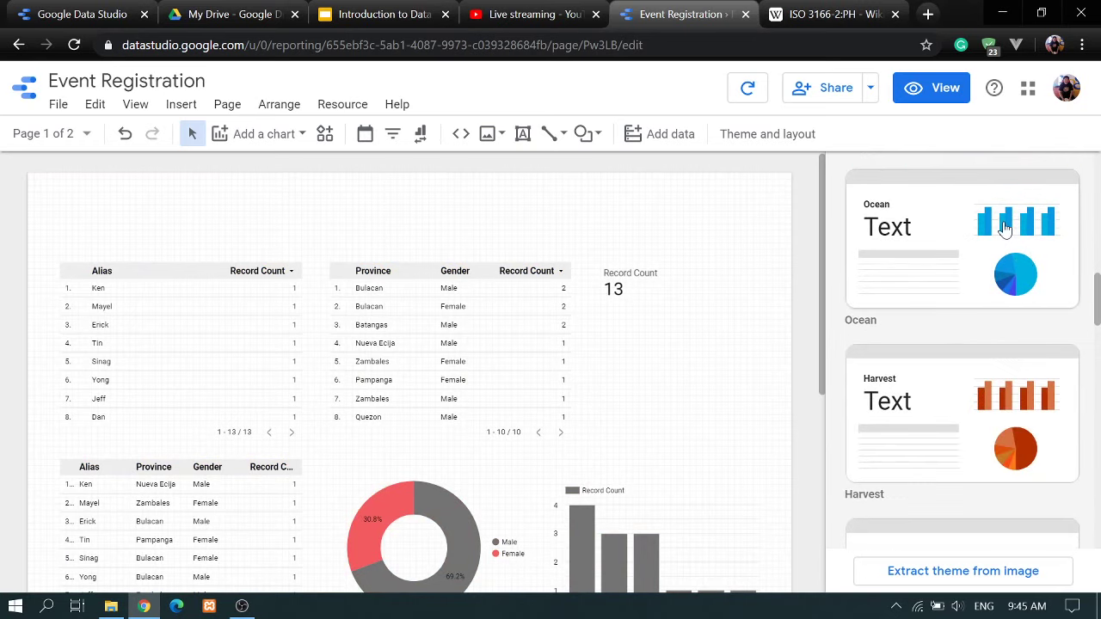
click(1004, 228)
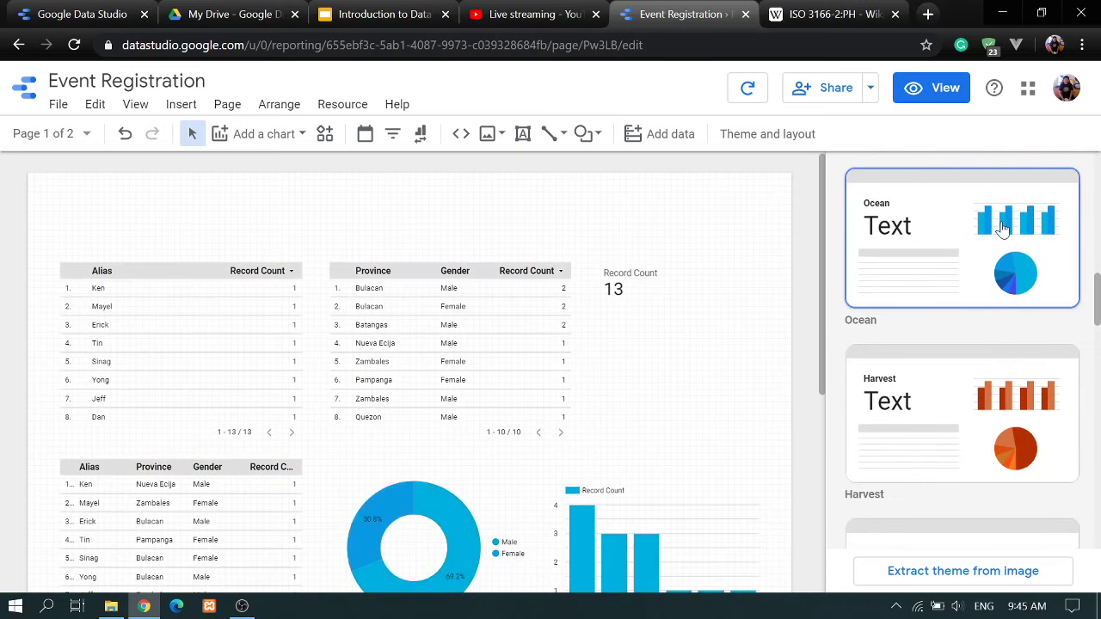
- Apply the Harvest theme and check the image sources offered for extracting a theme, without choosing one
click(967, 416)
scroll(966, 416, up, 8)
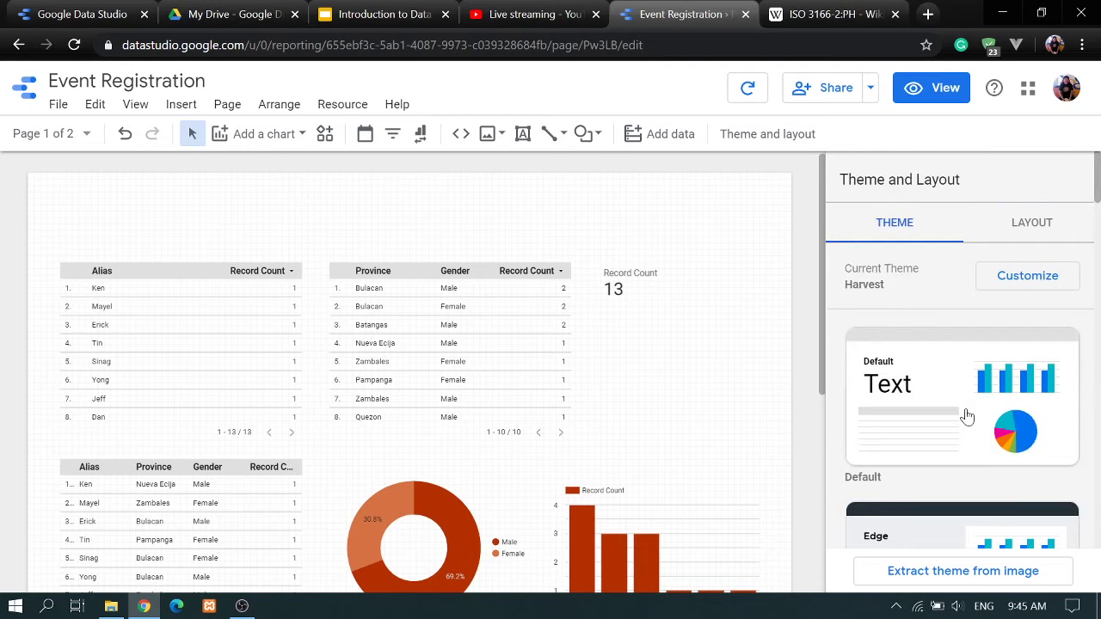
click(945, 574)
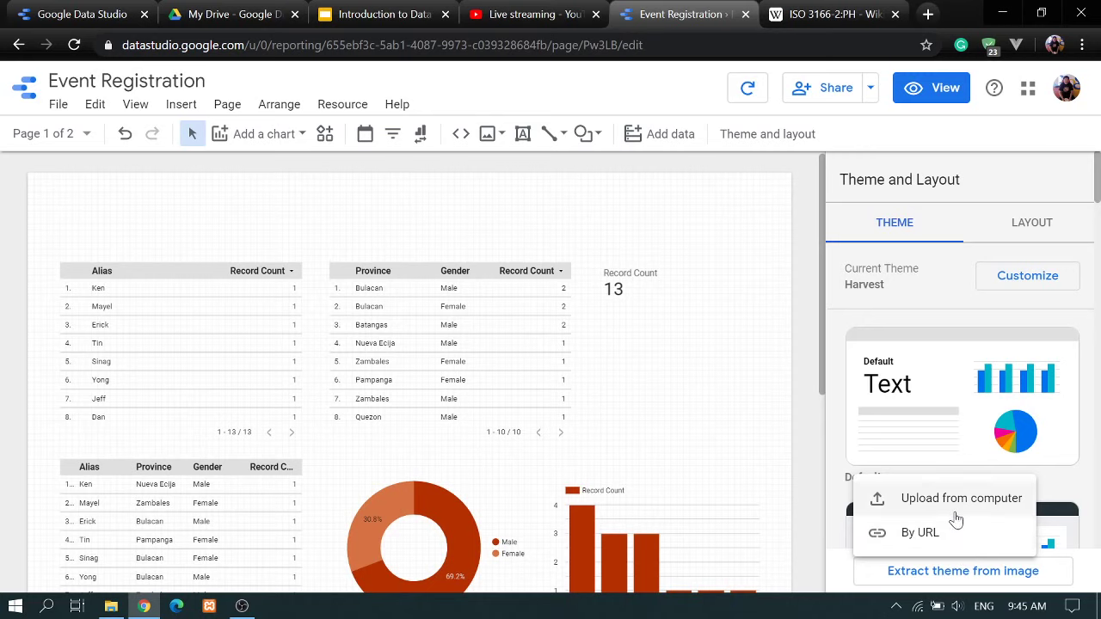
click(831, 318)
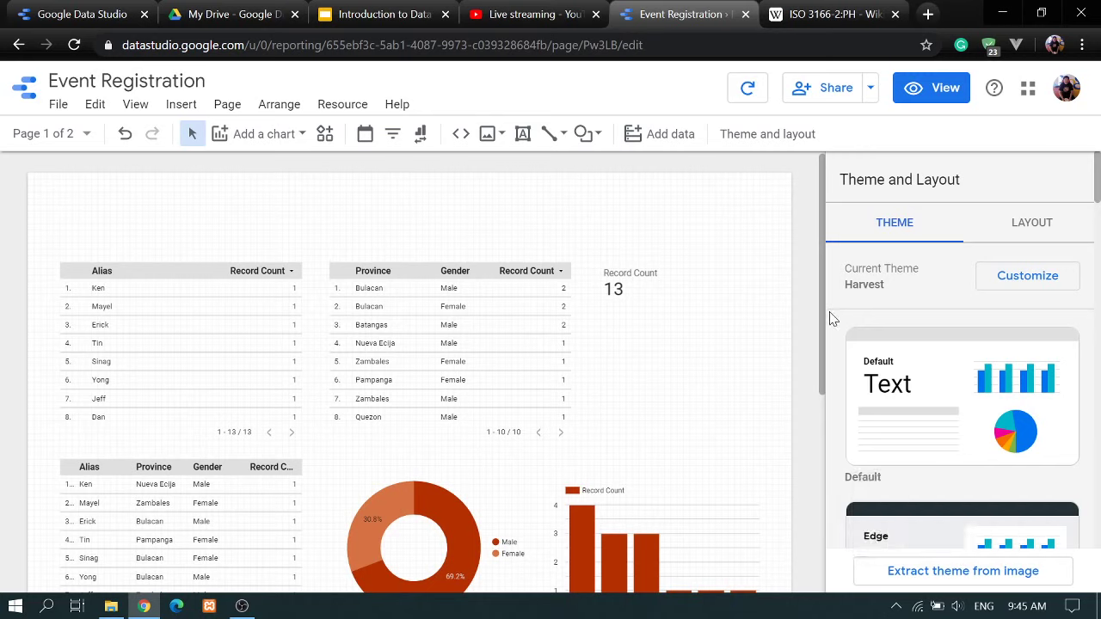
- Open the report's layout settings and compare view mode with the header set to Always show, returning to edit mode
click(1036, 225)
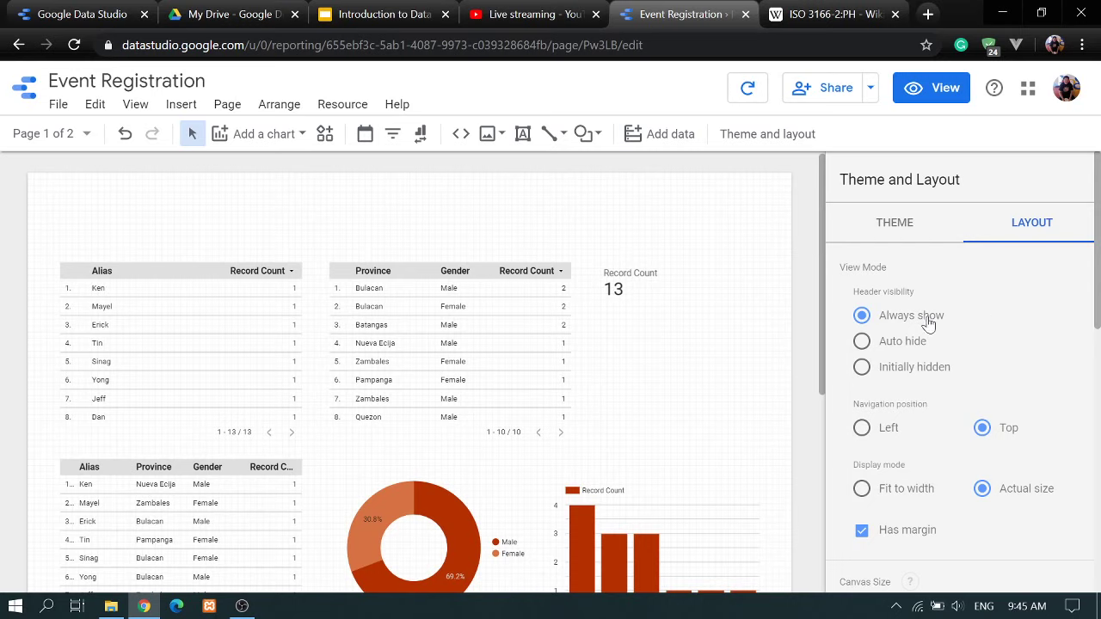
click(939, 96)
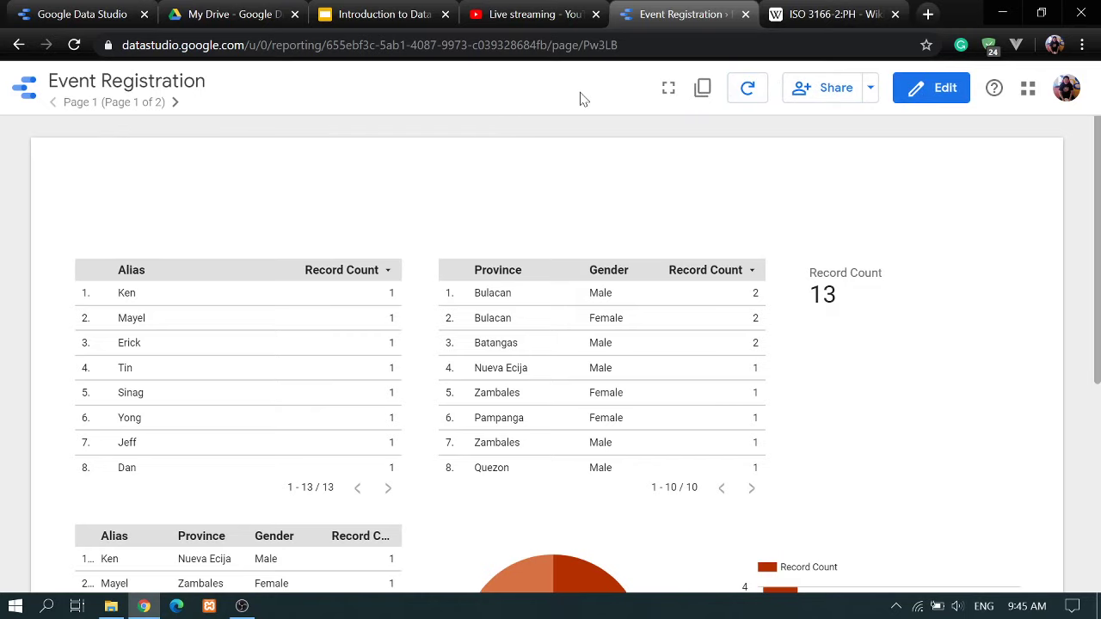
click(939, 88)
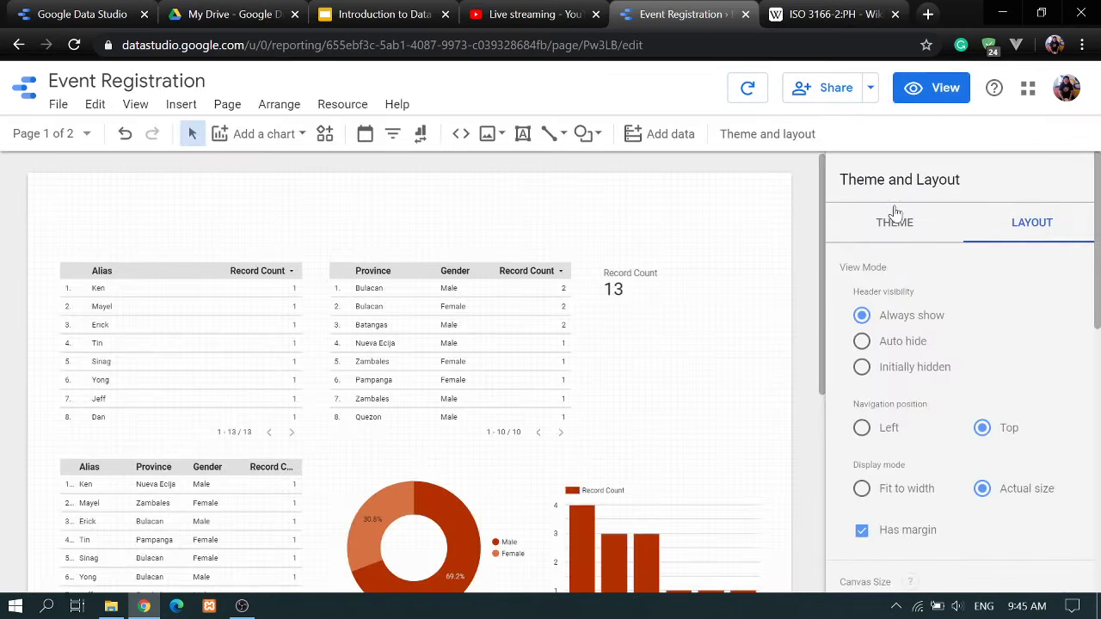
- Set the header visibility to Auto hide and test how the header behaves in view mode, returning to edit mode
click(861, 341)
click(943, 92)
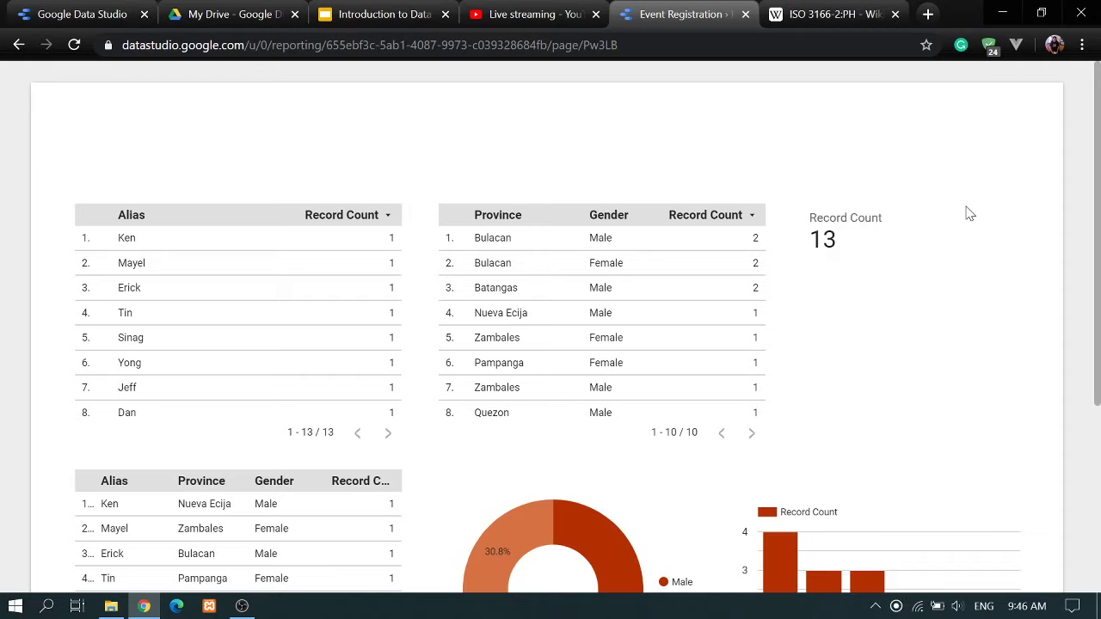
mouse_move(844, 82)
mouse_move(684, 76)
click(917, 96)
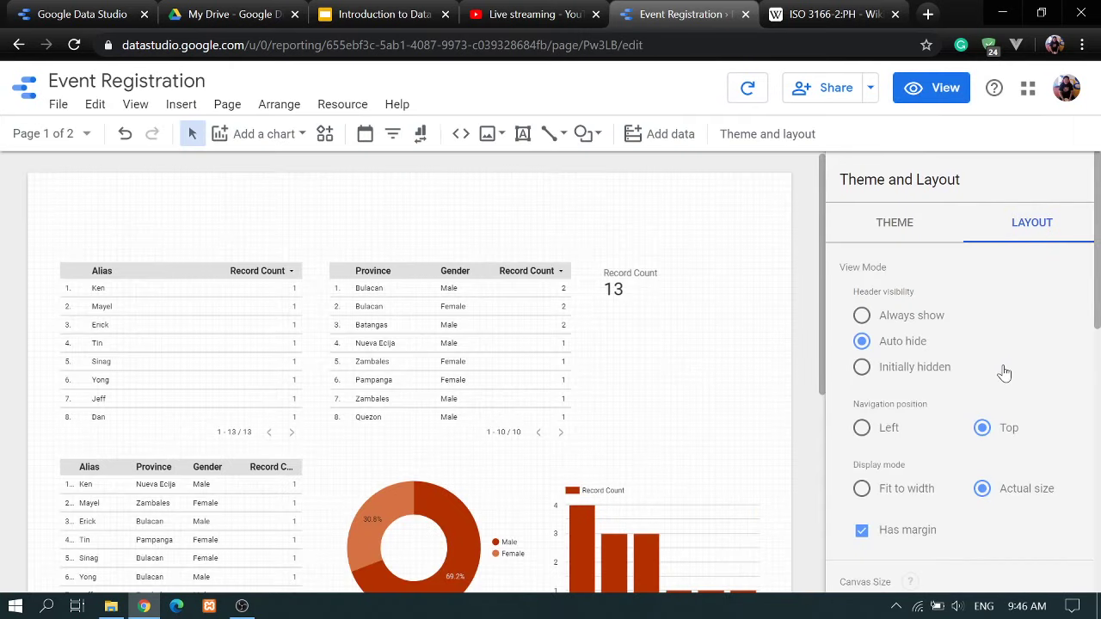
- Test the Initially hidden header option in view mode, and set the header visibility back to Always show
click(861, 368)
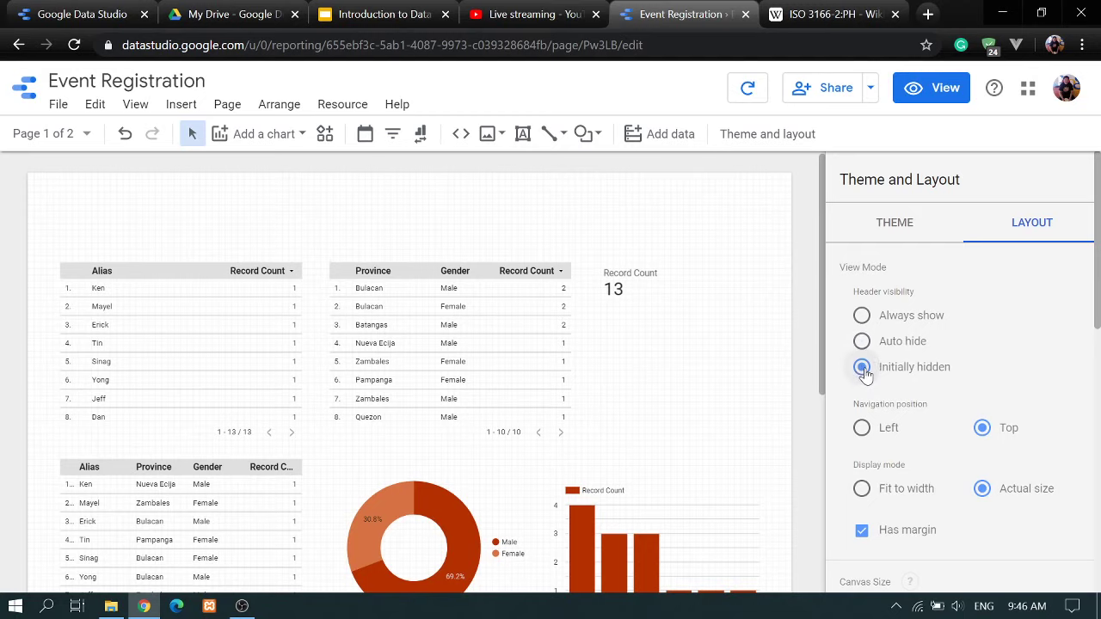
click(935, 93)
mouse_move(852, 74)
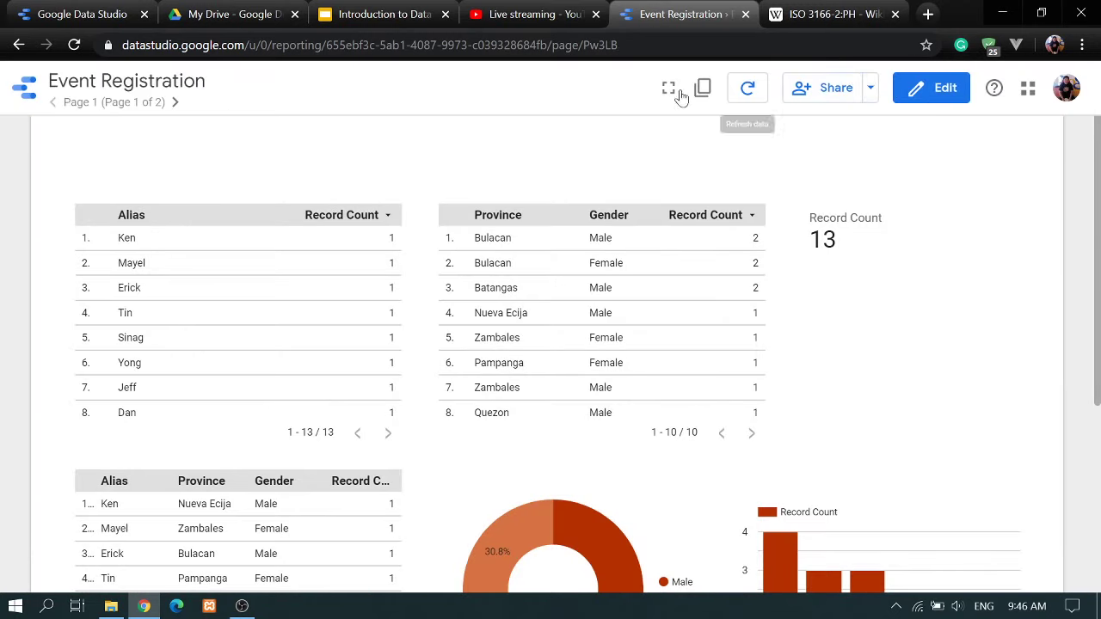
click(931, 88)
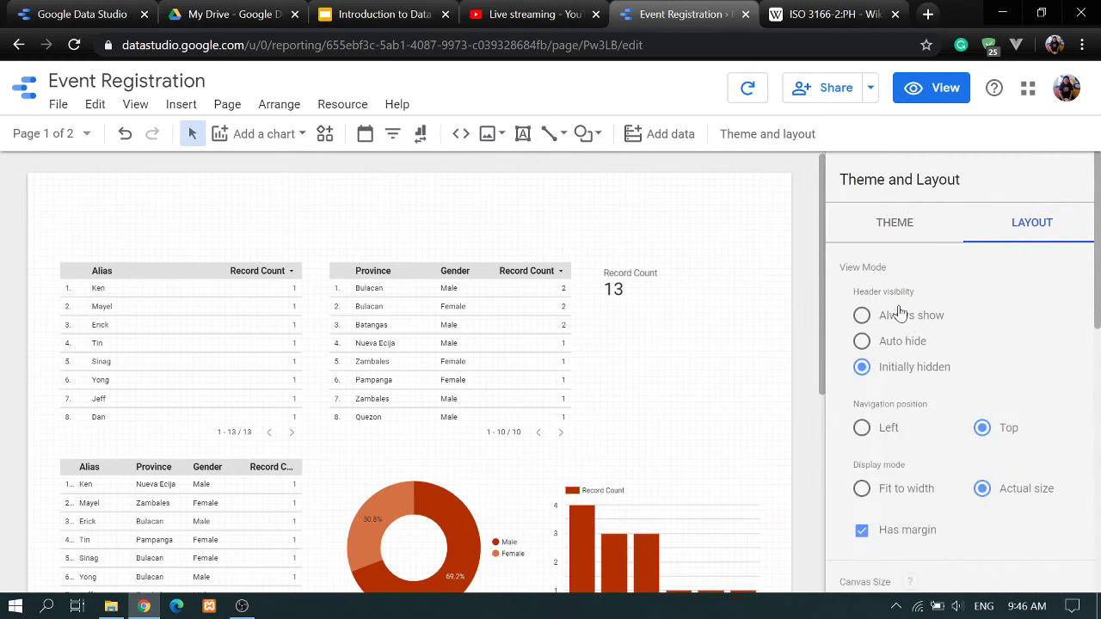
click(862, 316)
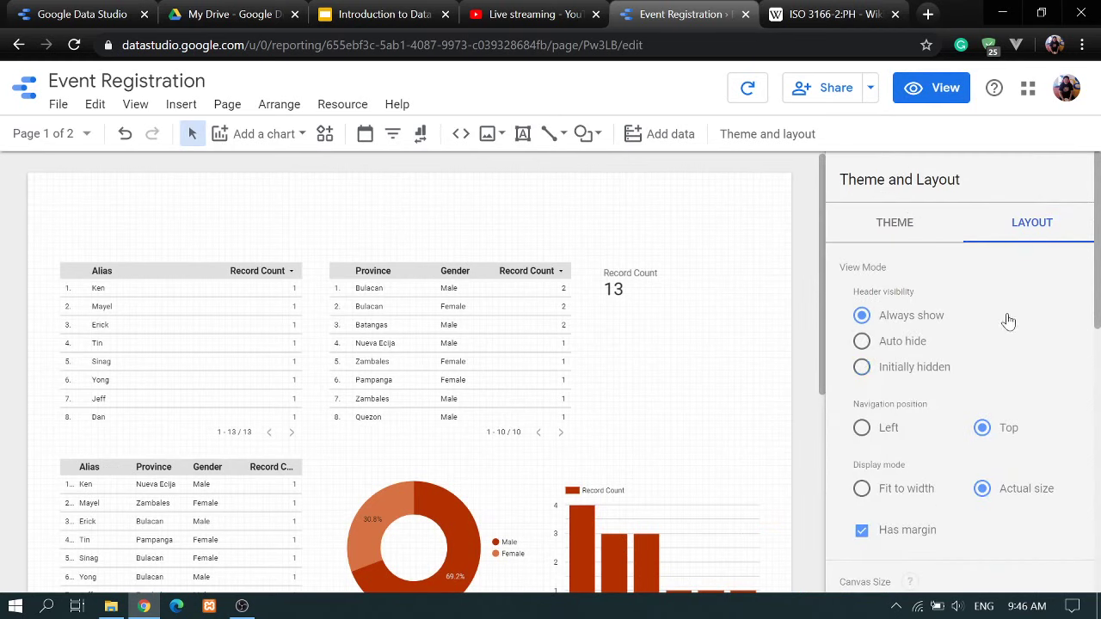
- Check the page list in view mode with the navigation positioned at Top, and return to edit mode
scroll(1037, 301, down, 1)
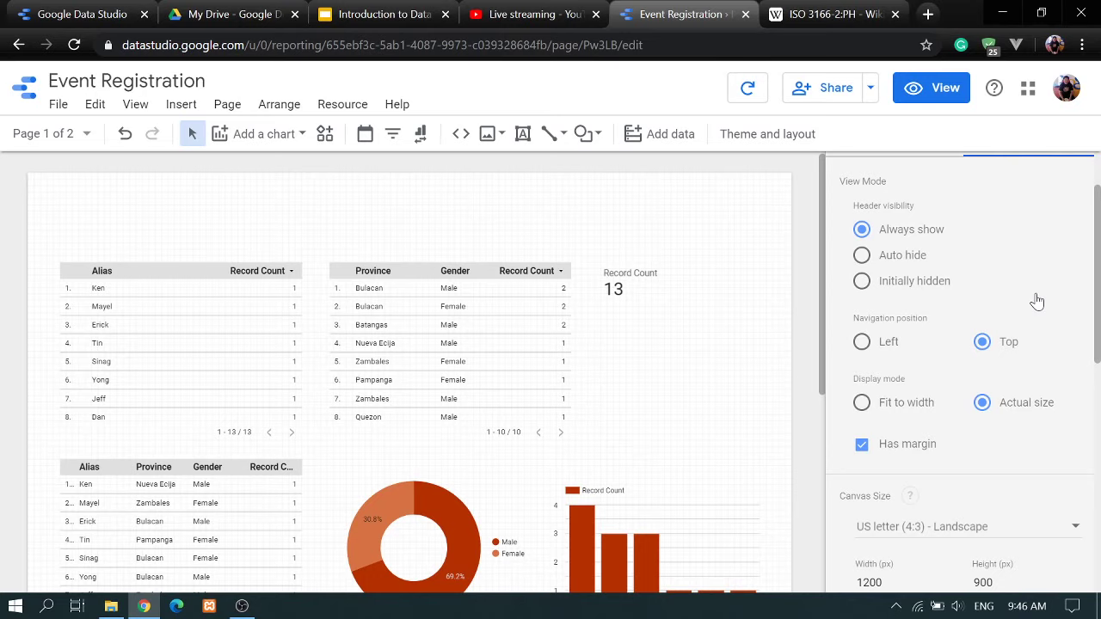
click(927, 91)
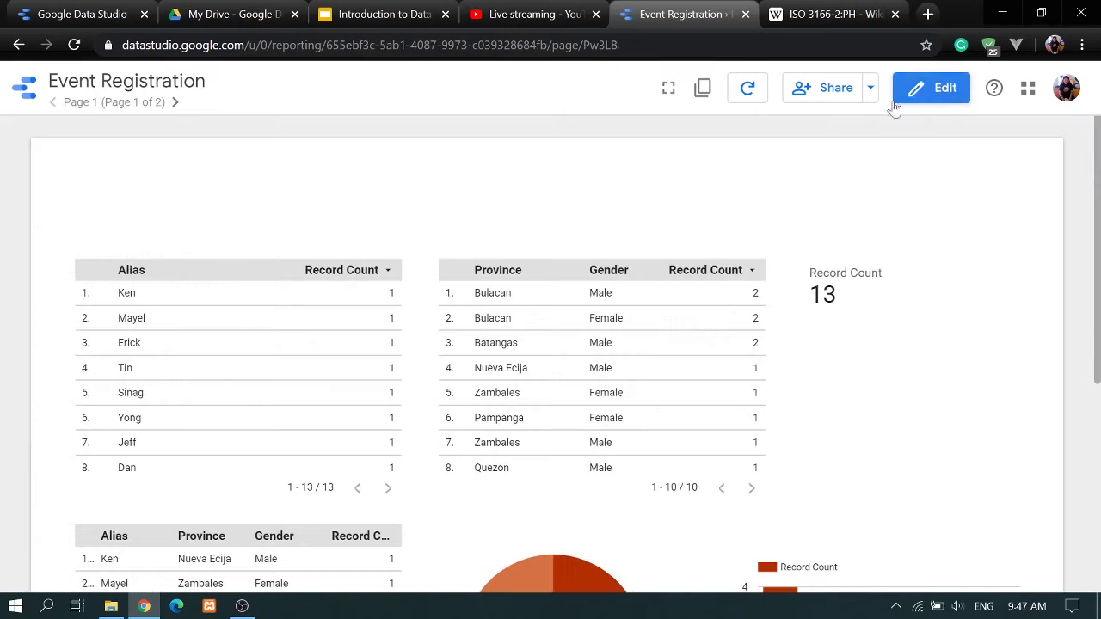
click(126, 105)
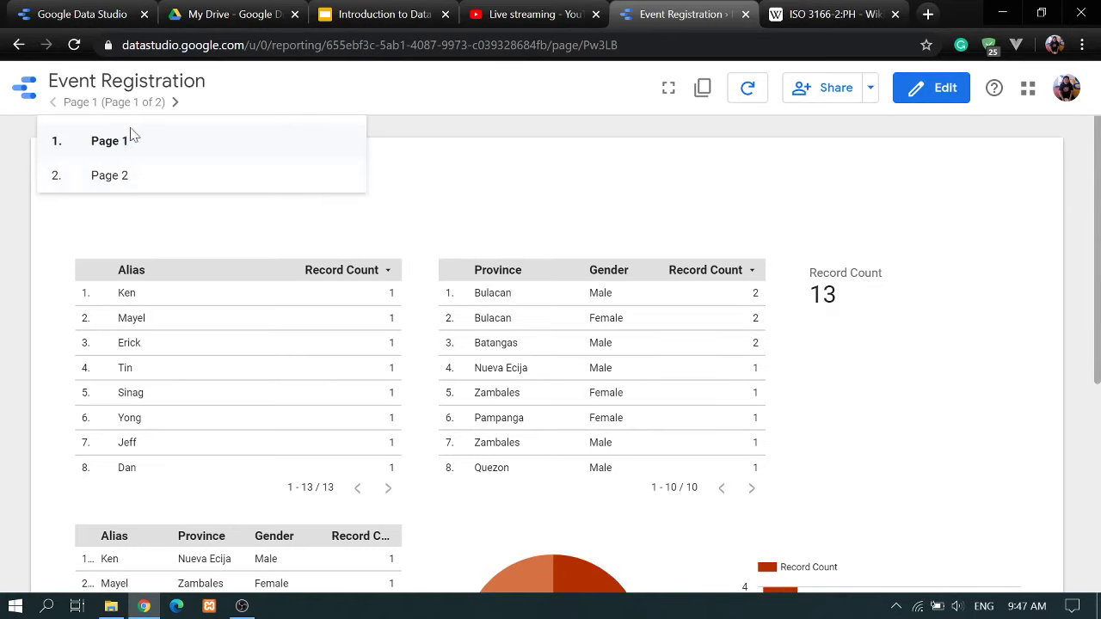
click(921, 88)
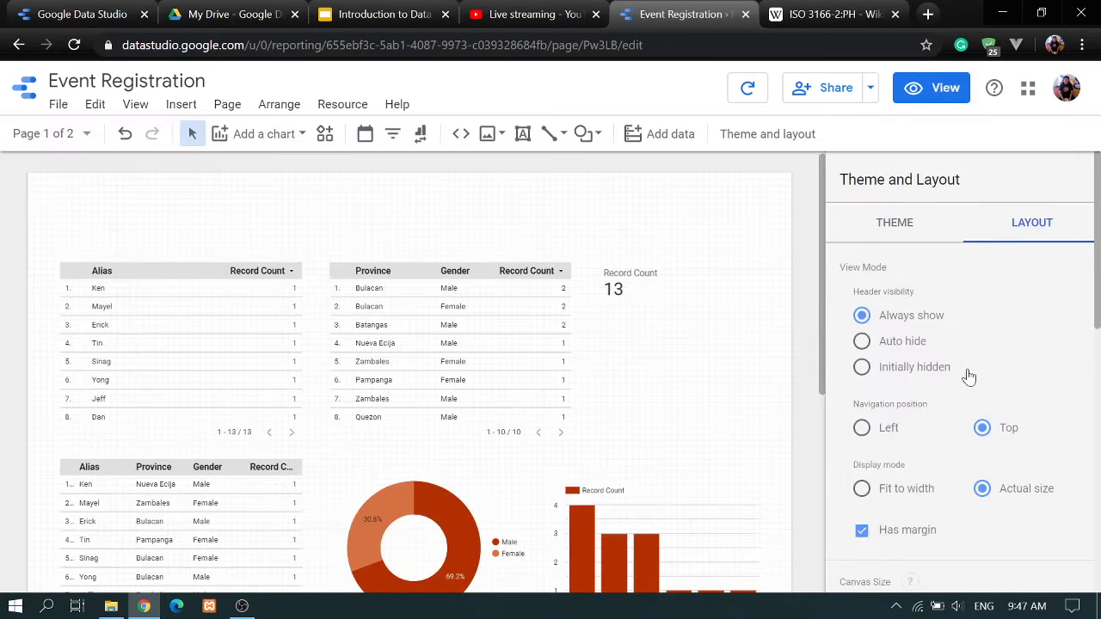
- Set the navigation position to Left and switch between Page 1 and Page 2 in view mode
click(862, 427)
click(924, 88)
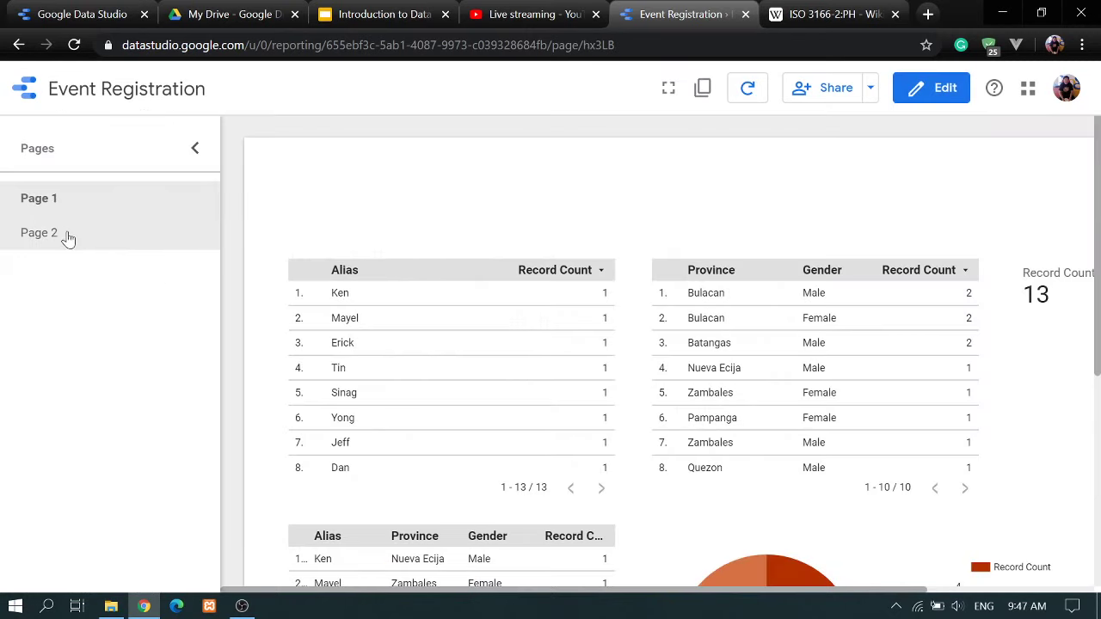
click(68, 238)
click(64, 199)
click(51, 242)
click(66, 199)
- Collapse and expand the Pages navigation in view mode to see how it affects the report area
click(194, 149)
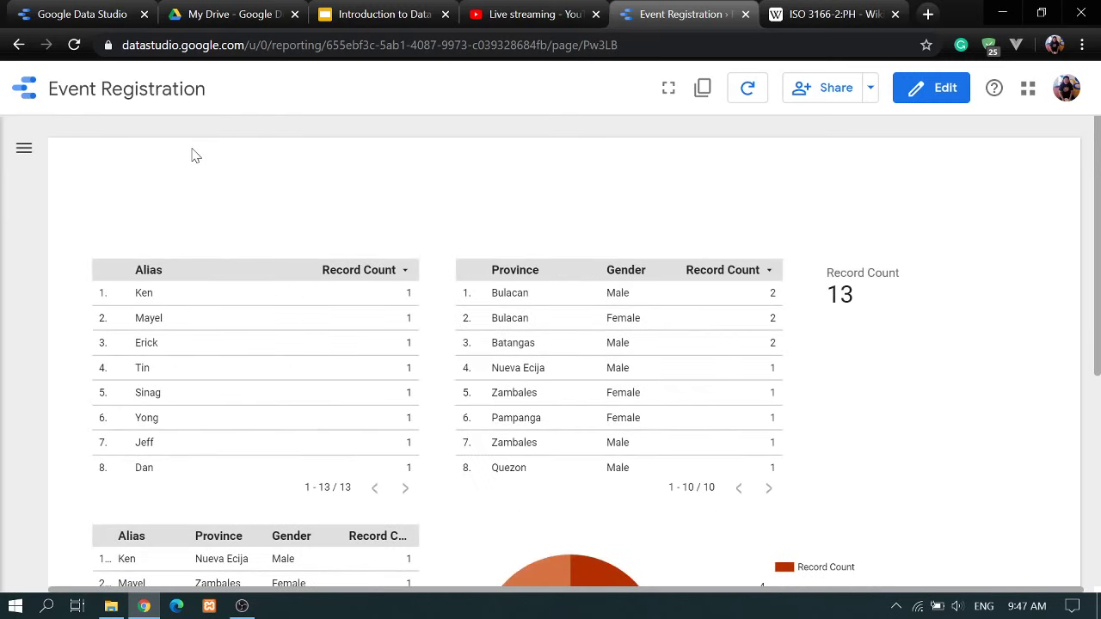
click(24, 152)
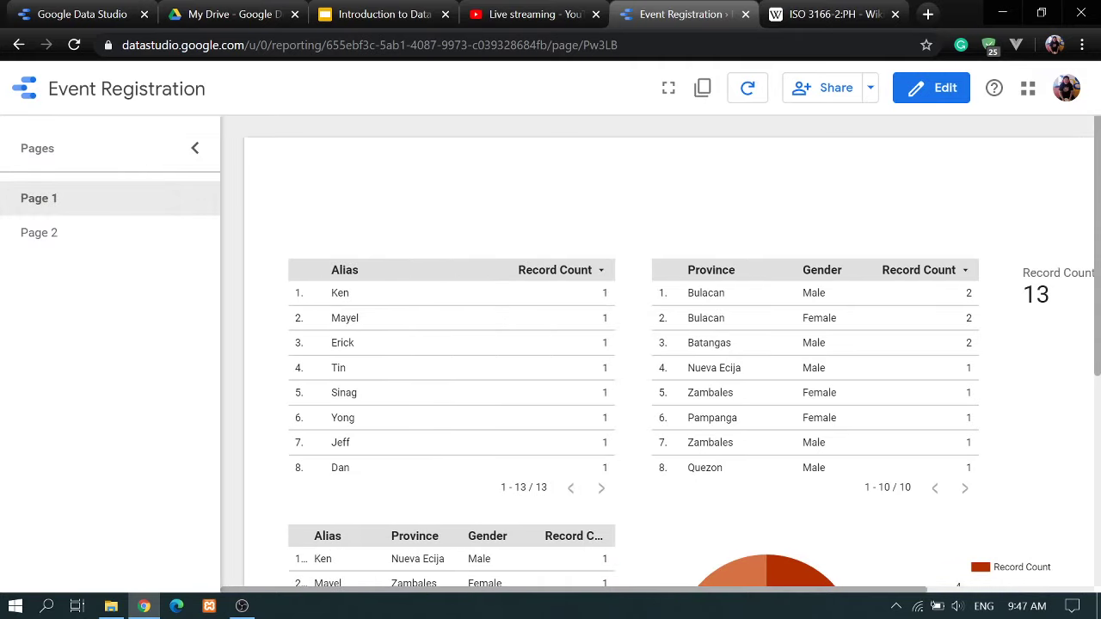
click(196, 150)
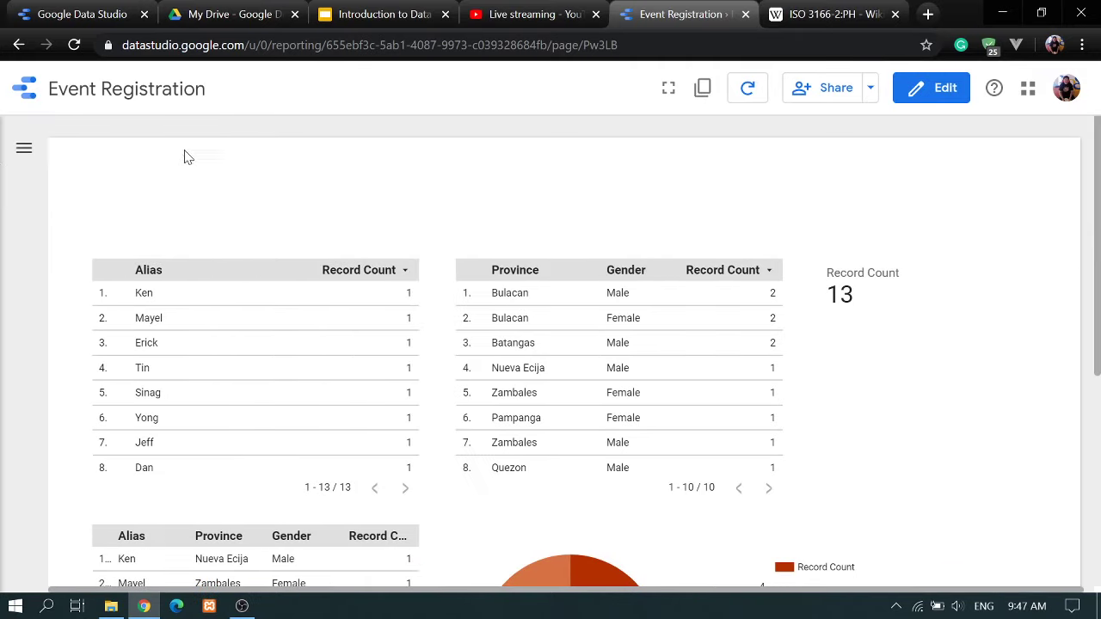
click(24, 148)
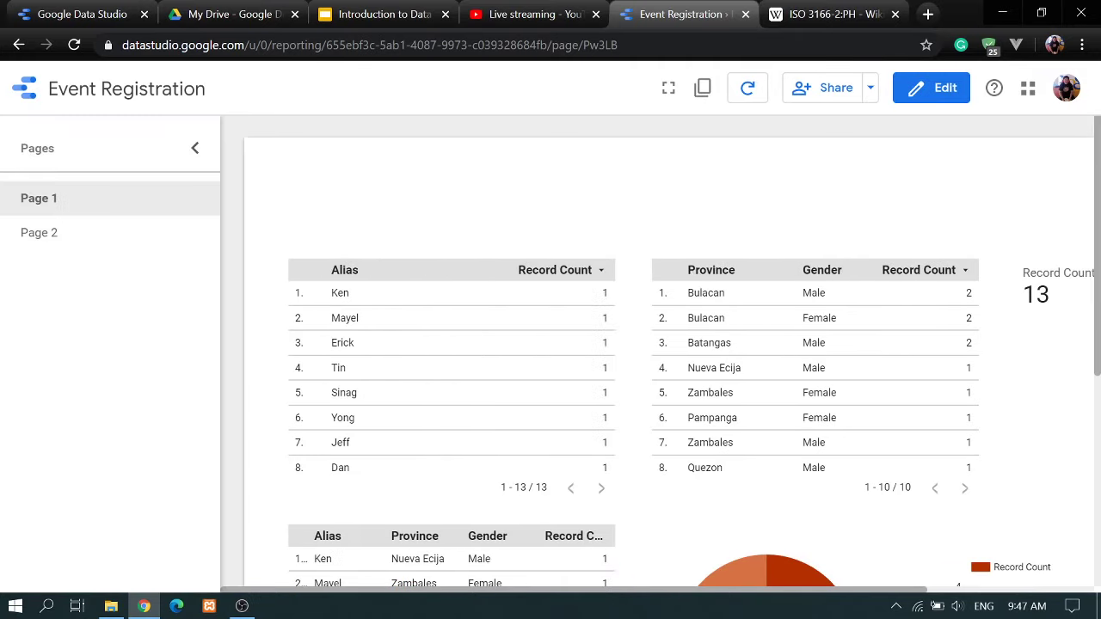
- Return to edit mode and set the navigation position back to Top
click(916, 88)
click(982, 428)
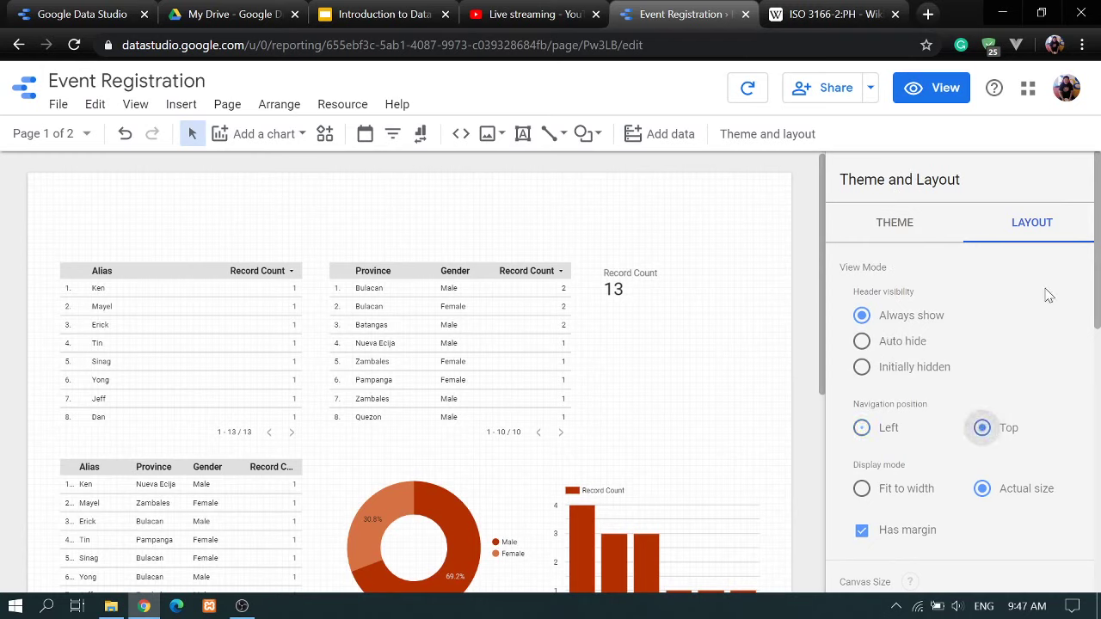
scroll(1046, 295, down, 2)
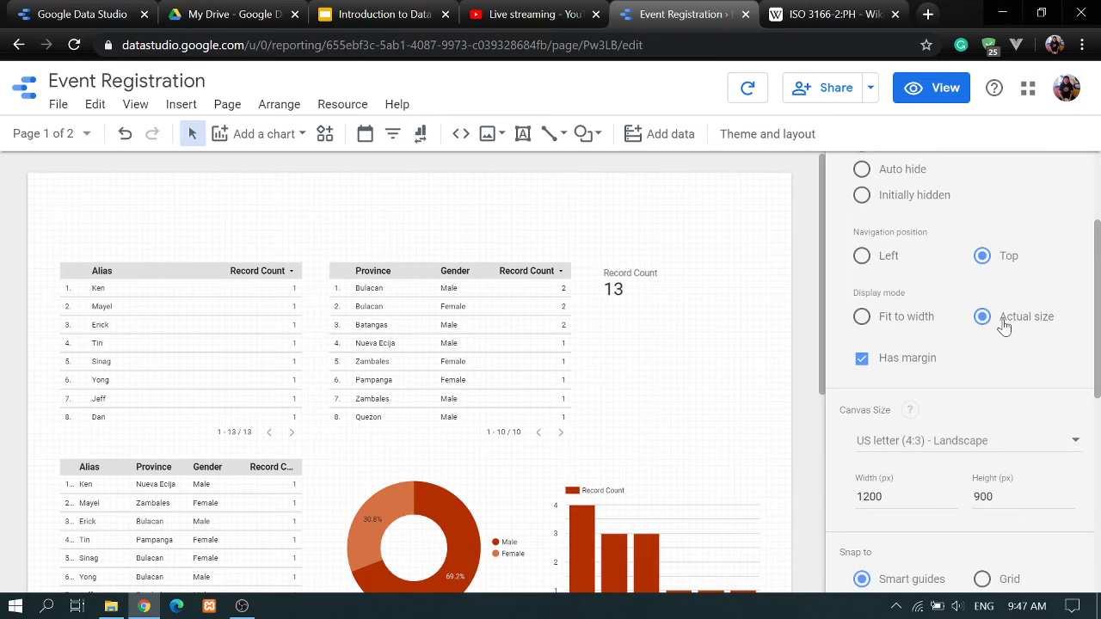
- Turn the Has margin option of the report layout off and back on
scroll(1046, 277, down, 1)
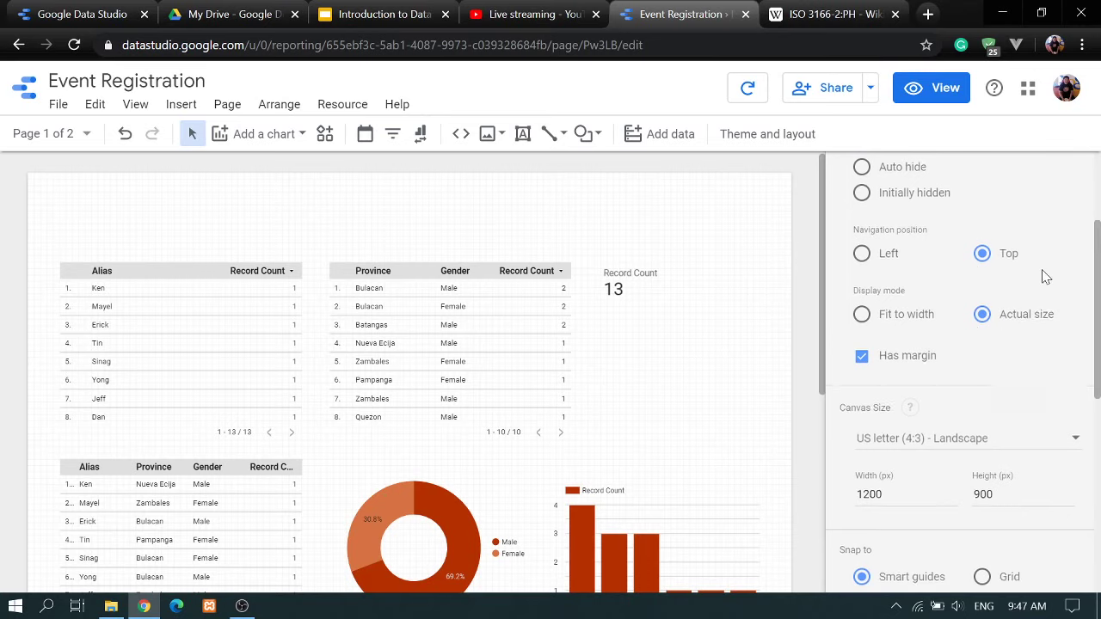
scroll(1046, 277, down, 1)
click(861, 274)
click(860, 274)
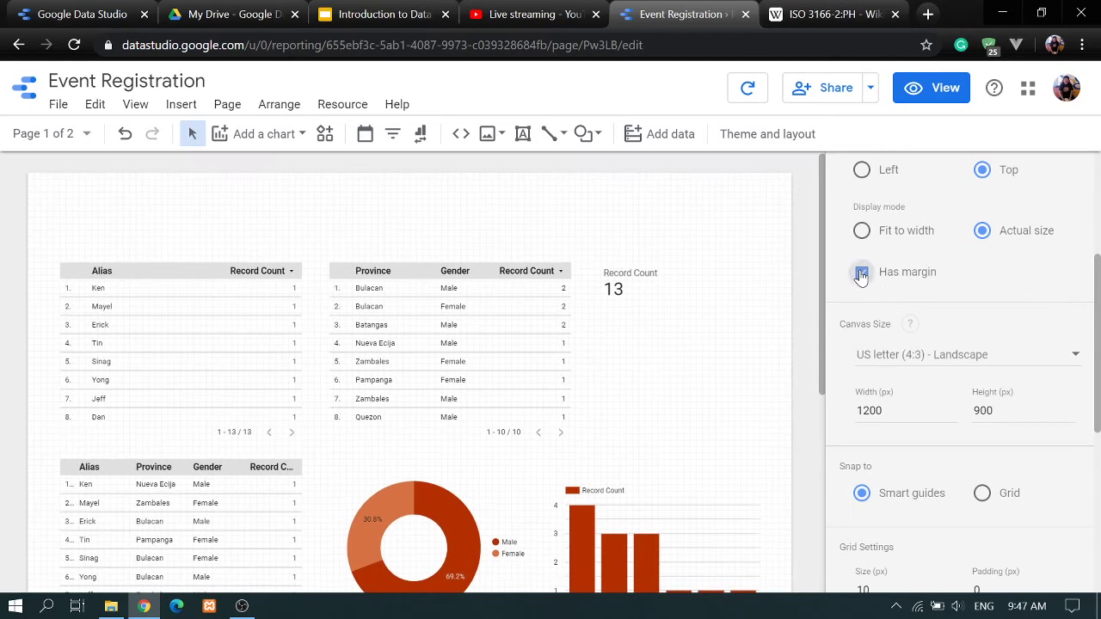
click(860, 273)
click(861, 274)
- Review the canvas size presets and the canvas width and height values in the layout settings
scroll(1010, 296, down, 1)
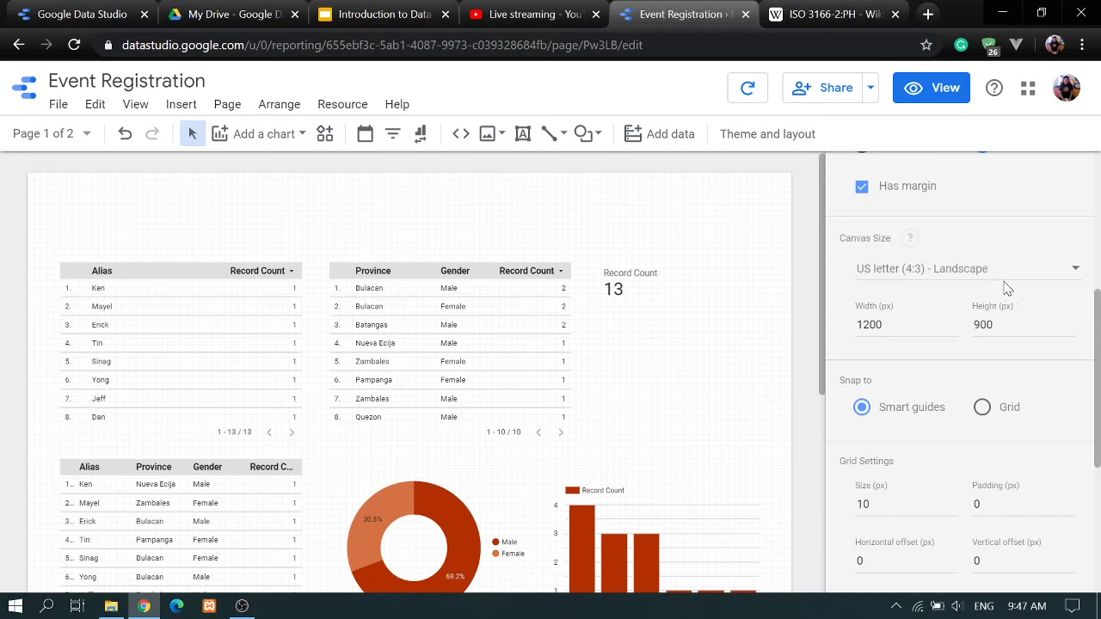
click(1001, 273)
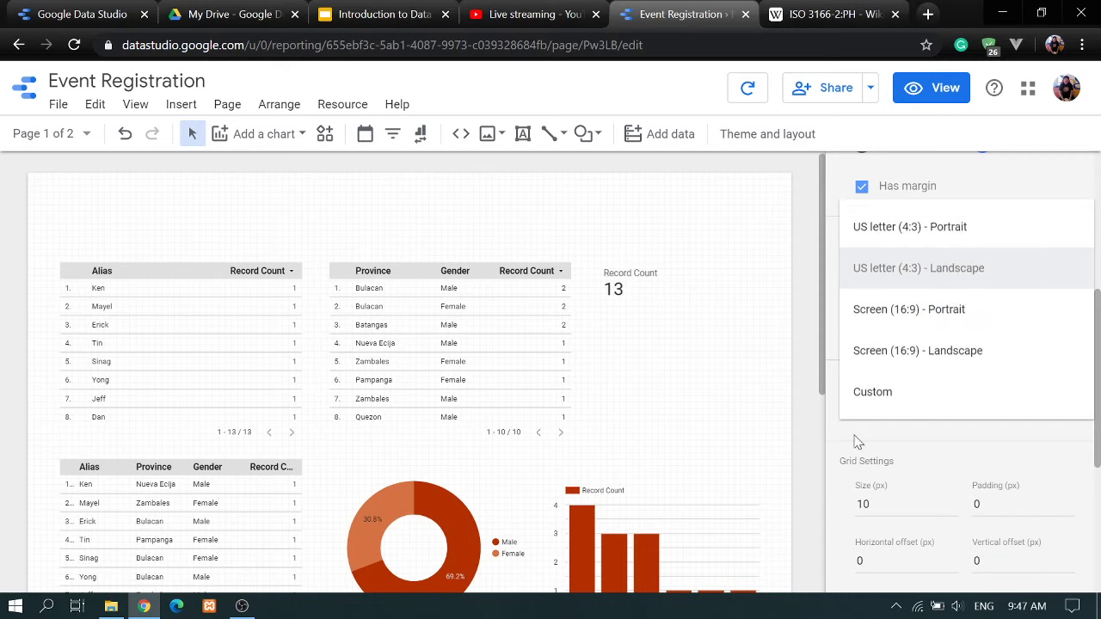
click(862, 397)
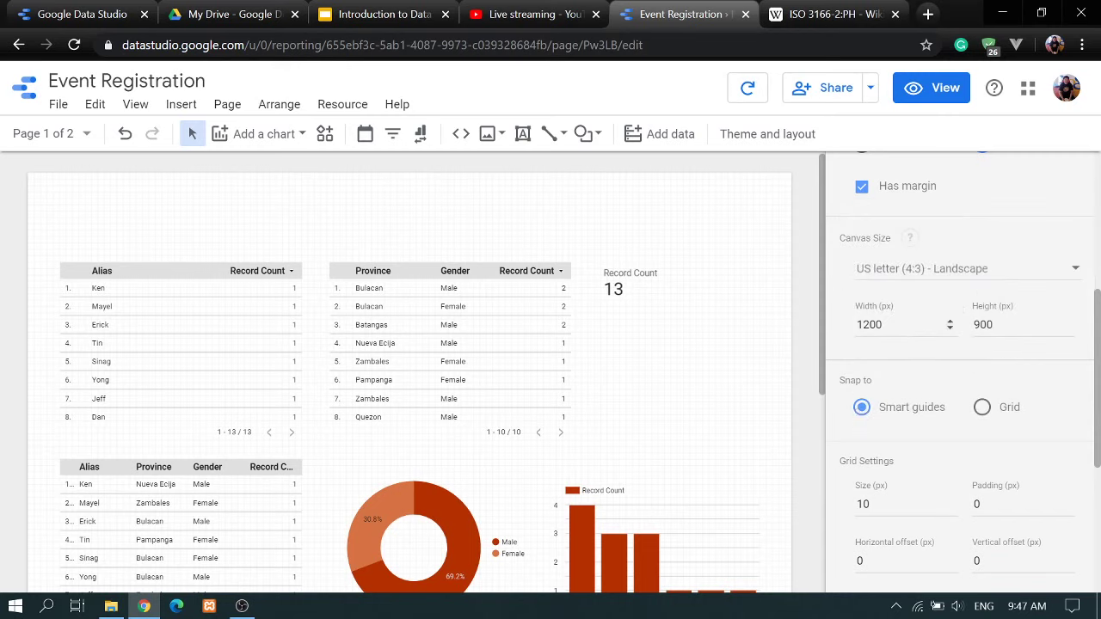
drag(883, 324, 848, 339)
key(Tab)
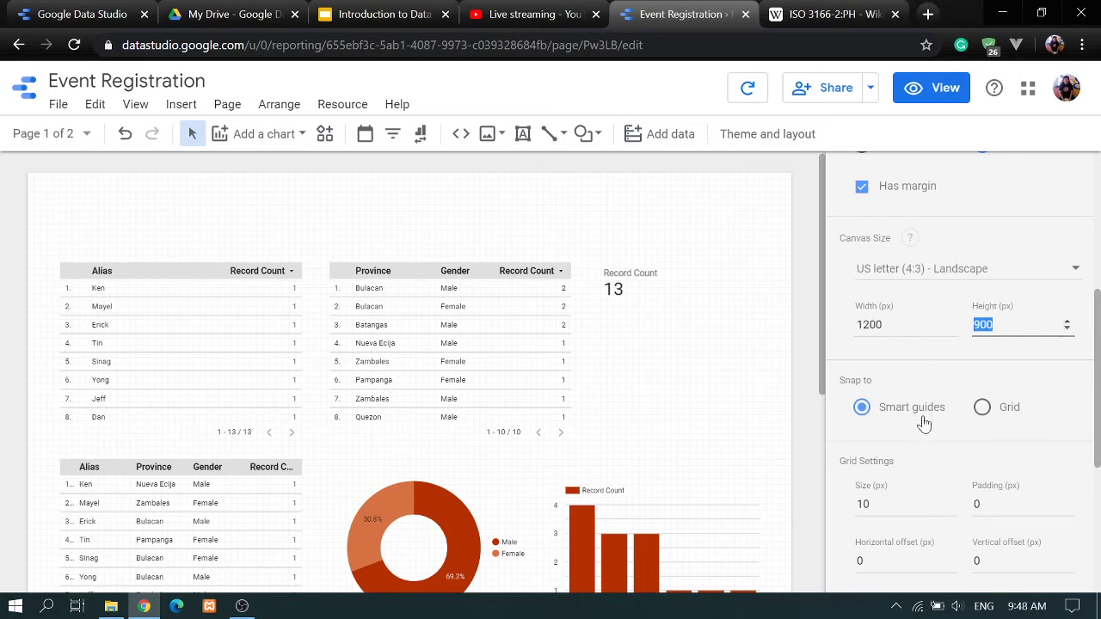
- Switch the snap setting between Grid and Smart guides, ending on Smart guides
scroll(931, 393, down, 1)
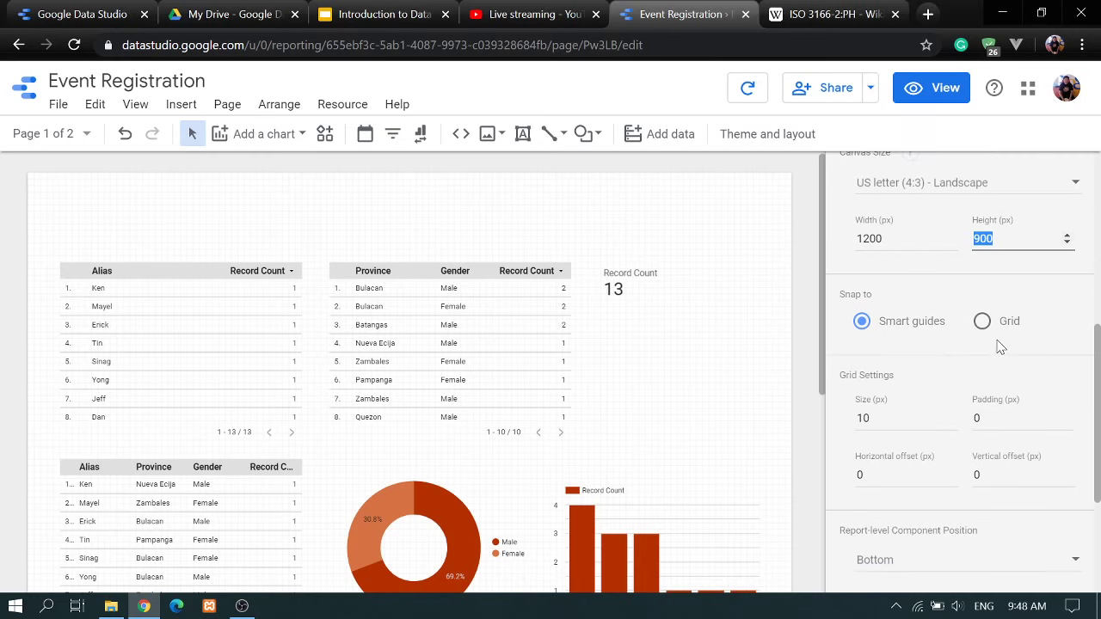
click(981, 320)
click(865, 329)
click(982, 325)
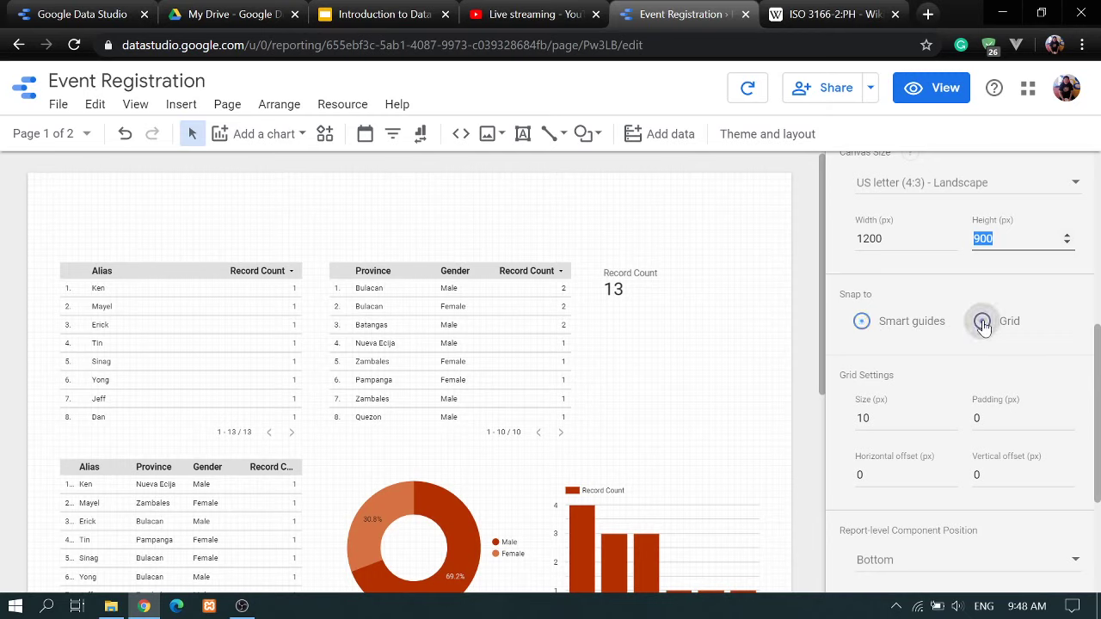
click(862, 321)
- Shift the Province and Gender table slightly right so its left edge aligns with the donut chart's frame
click(496, 295)
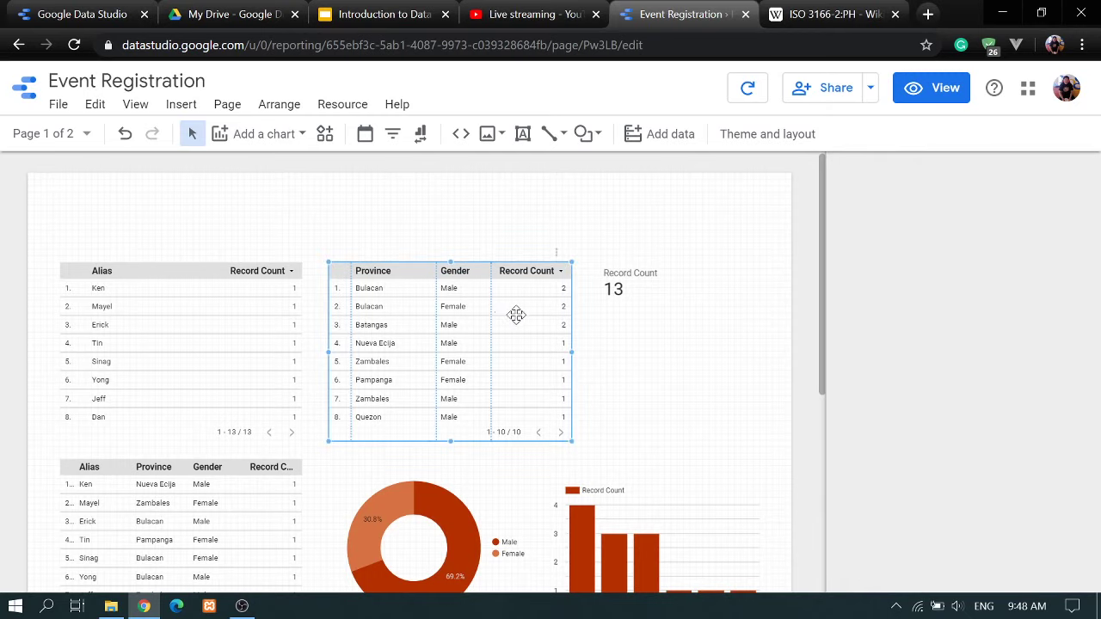
mouse_move(516, 321)
mouse_down()
mouse_move(530, 281)
mouse_move(525, 330)
mouse_up()
click(687, 206)
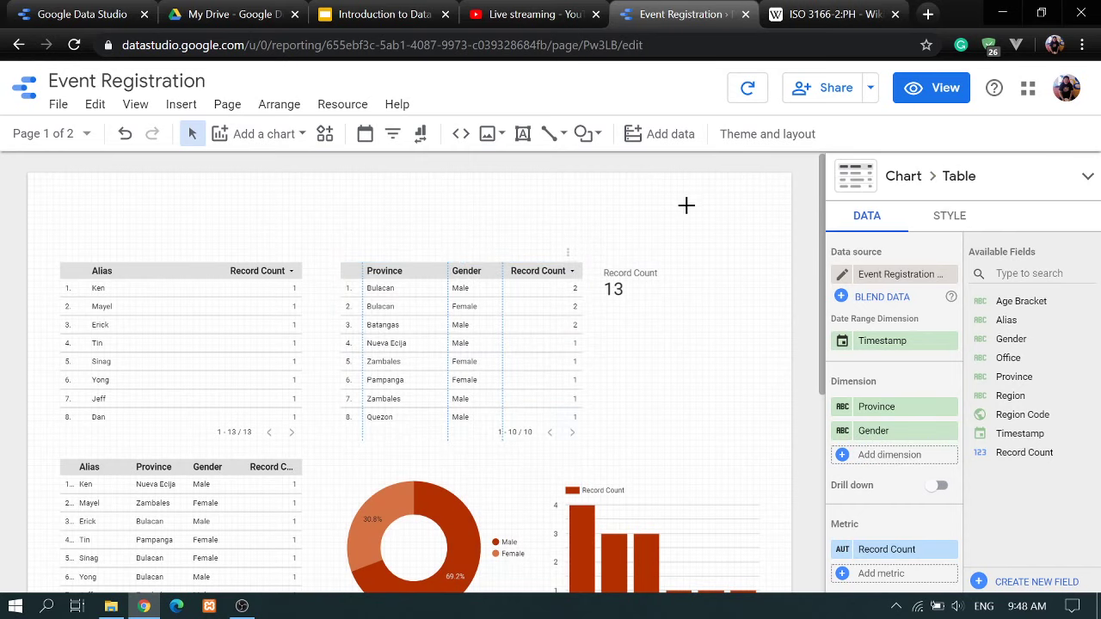
- Try grid size values of 20 px and 10 px in the report's layout settings
click(1029, 222)
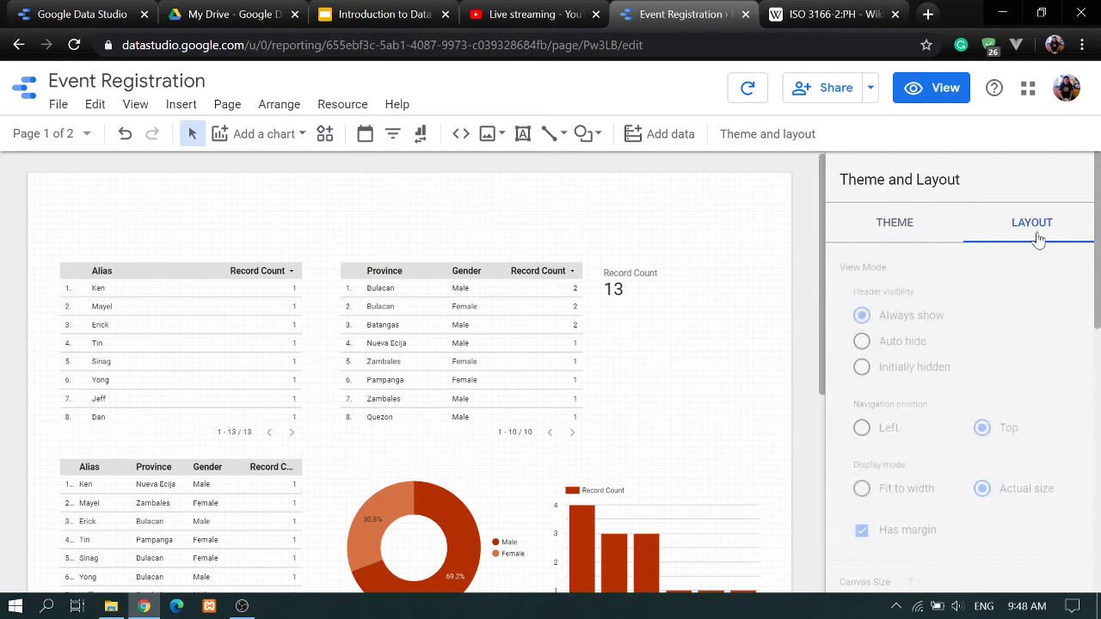
scroll(1035, 358, down, 5)
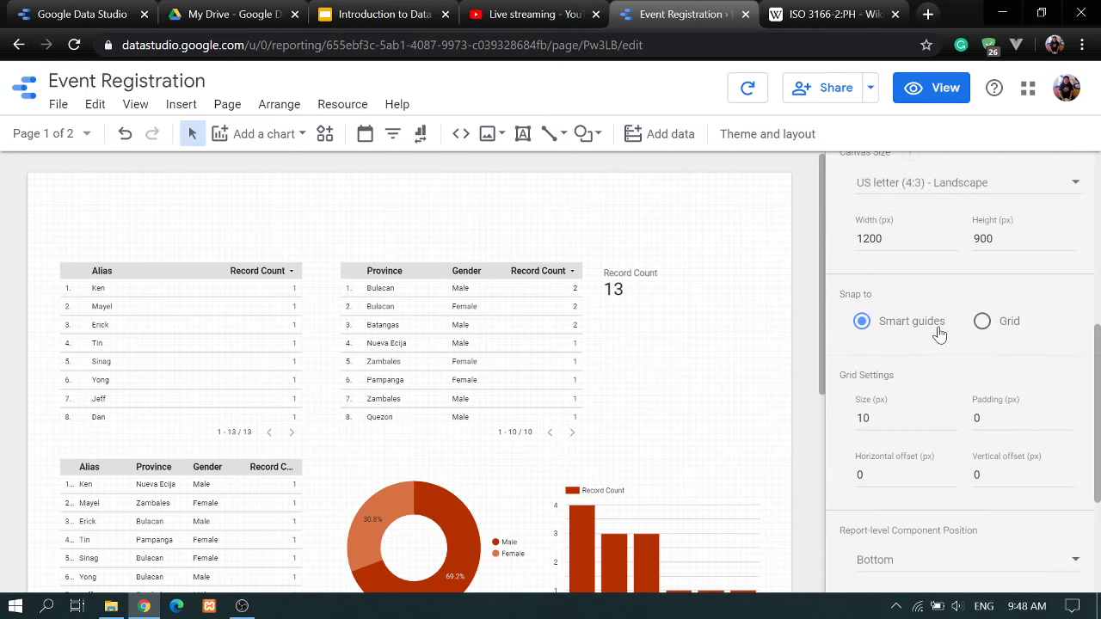
scroll(940, 331, down, 1)
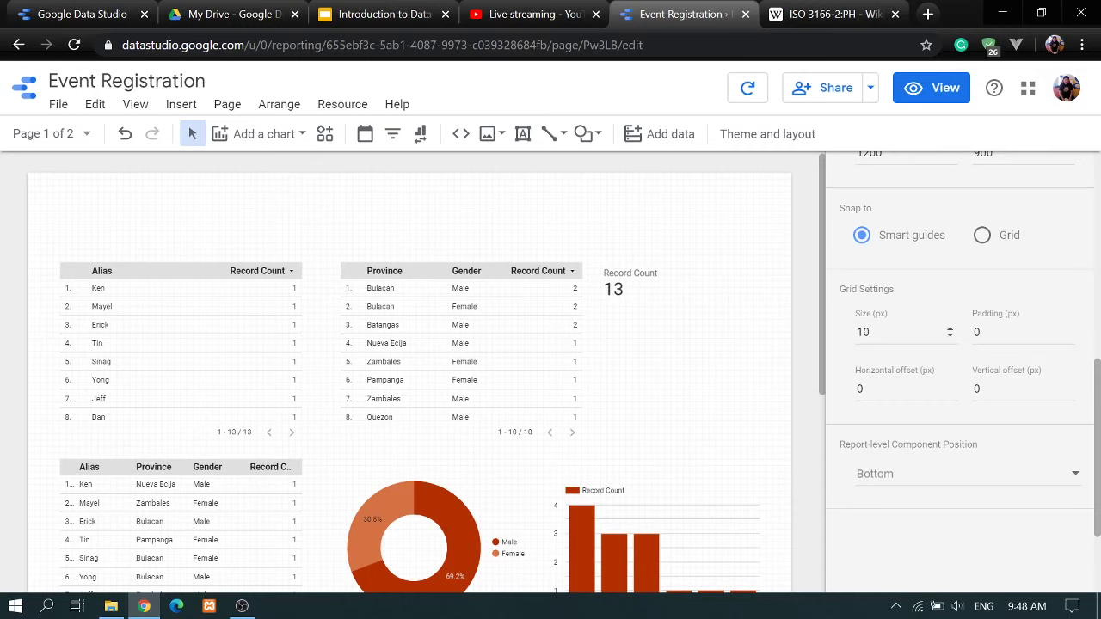
click(903, 332)
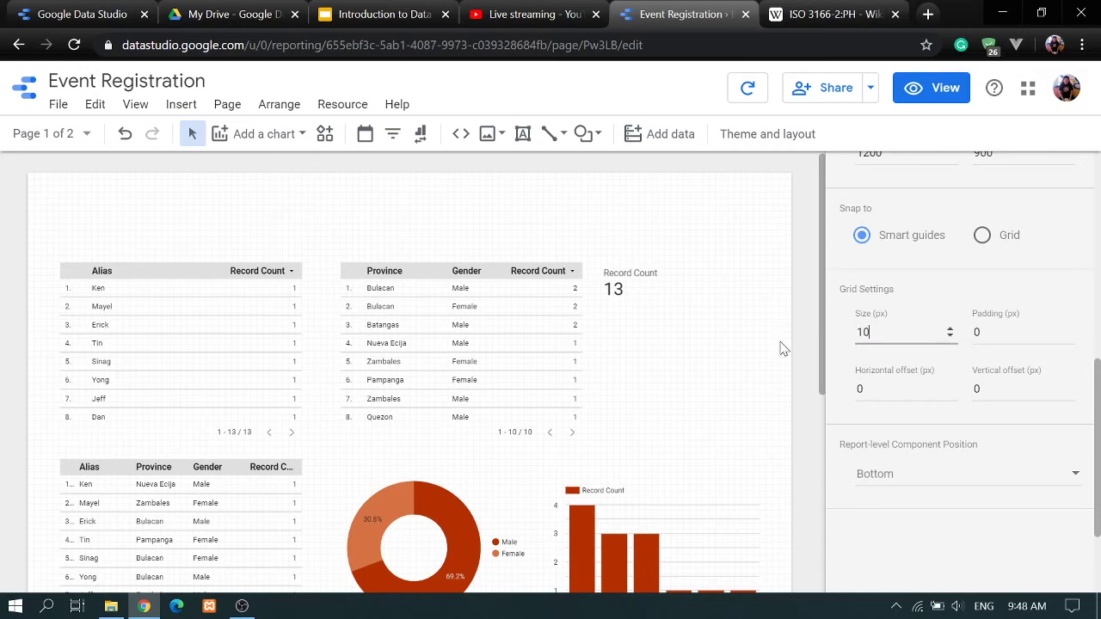
key(ctrl+a)
text(20)
click(833, 344)
key(Tab)
text(10)
click(808, 348)
- Set the layout grid size to 50 px
click(869, 332)
text(00)
key(BackSpace)
key(BackSpace)
key(BackSpace)
key(BackSpace)
click(746, 344)
- Preview the Constellation theme on the report, and apply the Default theme in its place
scroll(874, 217, up, 1)
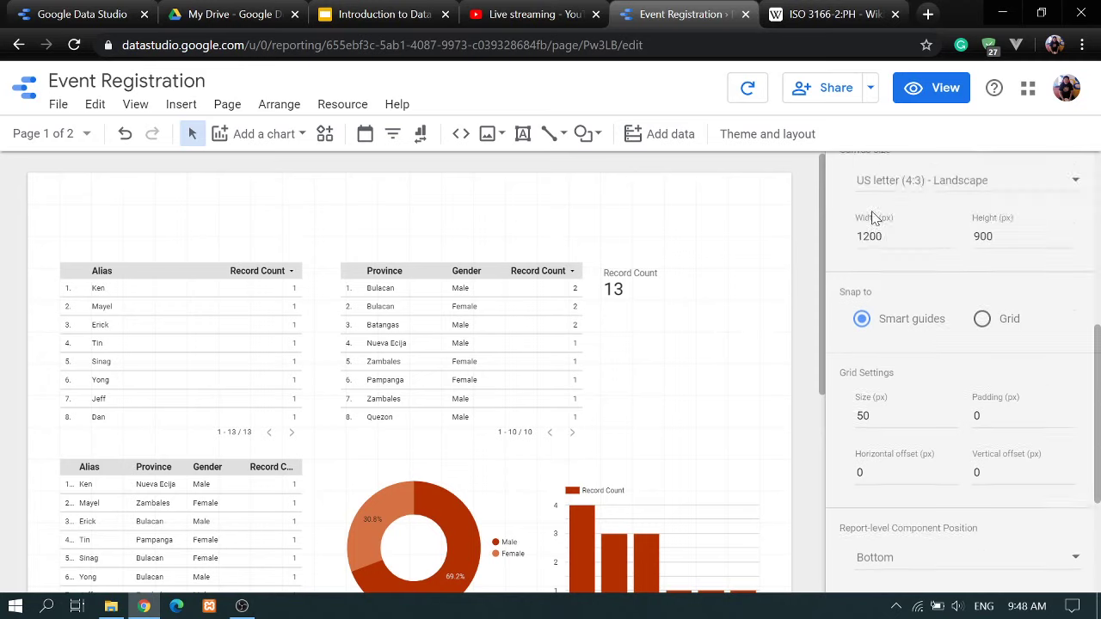
scroll(894, 225, up, 4)
click(903, 229)
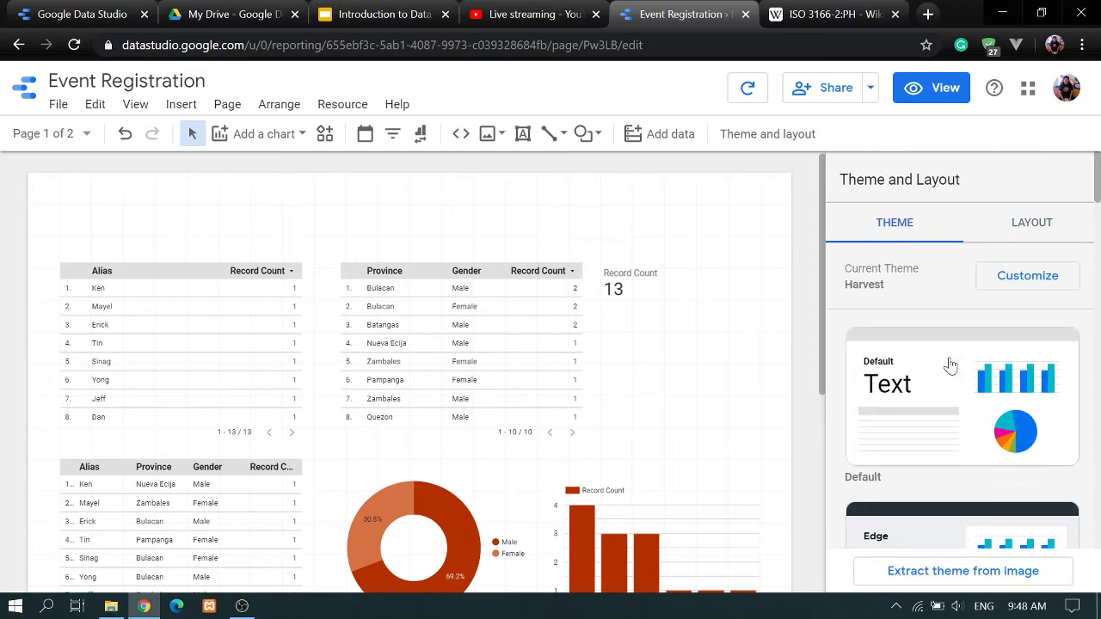
scroll(949, 365, down, 3)
click(944, 434)
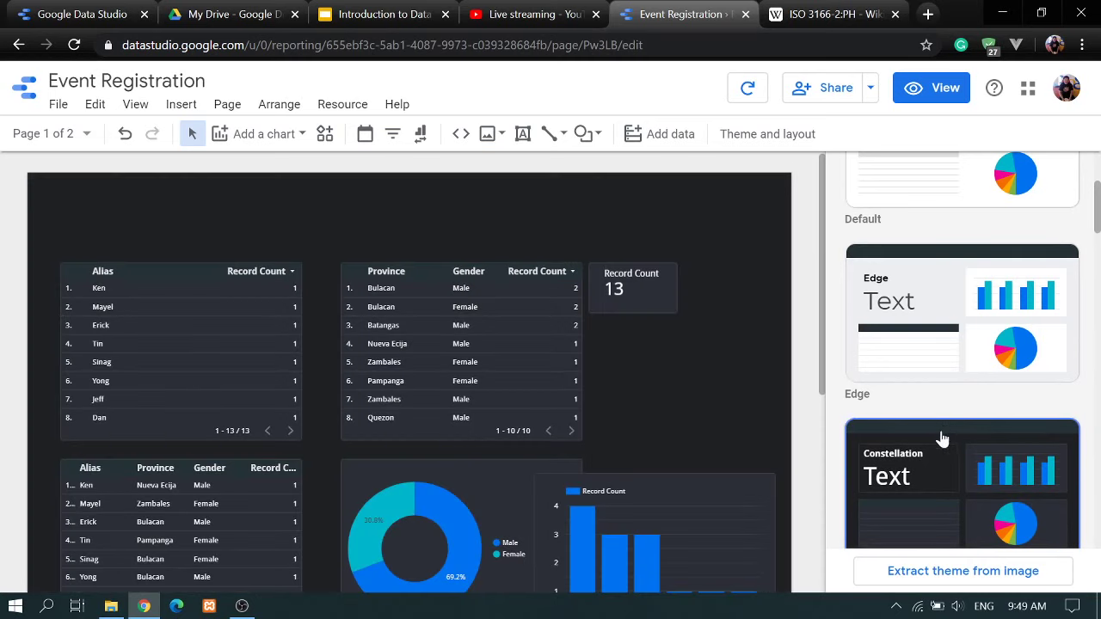
scroll(944, 434, up, 3)
click(935, 394)
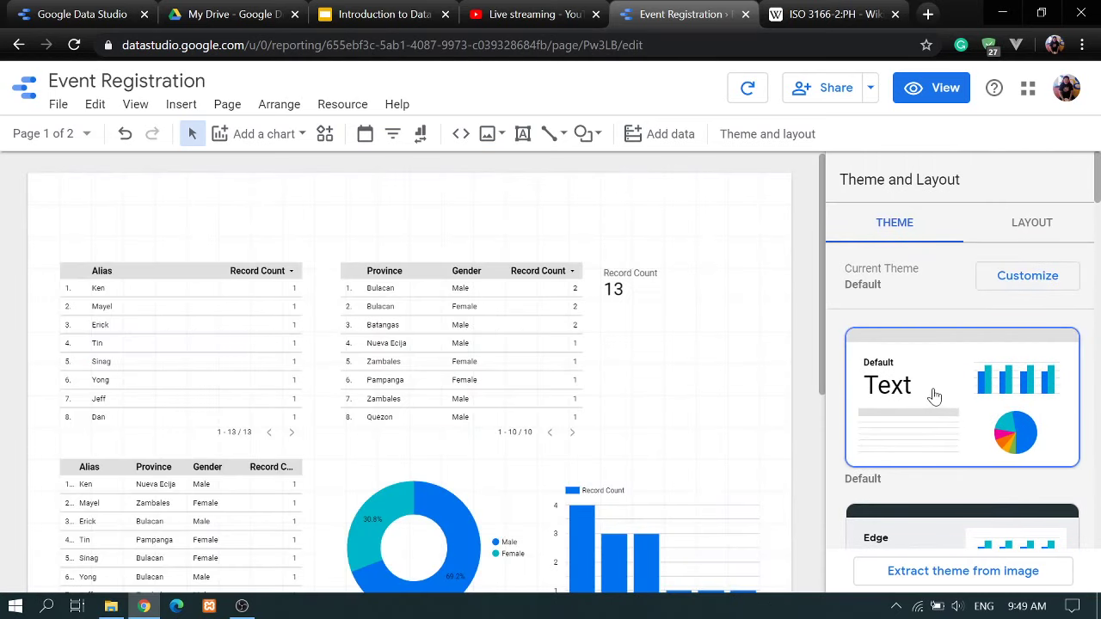
- Set the grid size back to 10 px in the layout settings
click(1043, 224)
scroll(976, 355, down, 5)
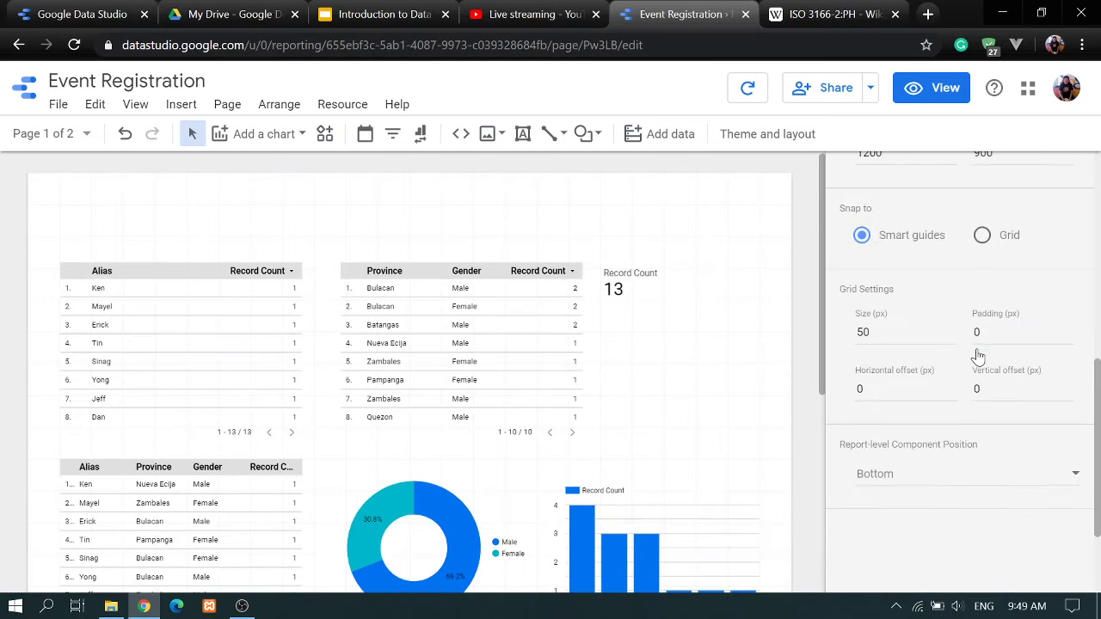
drag(875, 346, 843, 343)
text(10)
click(842, 338)
- Change the report-level component position to Top and back to Bottom
scroll(905, 286, down, 2)
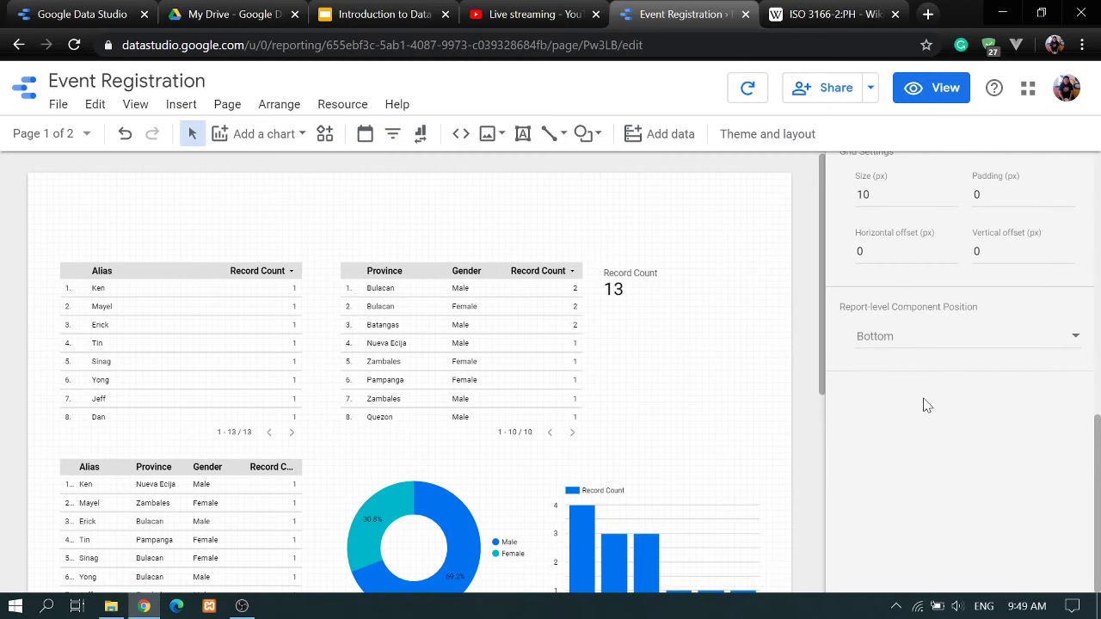
click(890, 338)
click(886, 311)
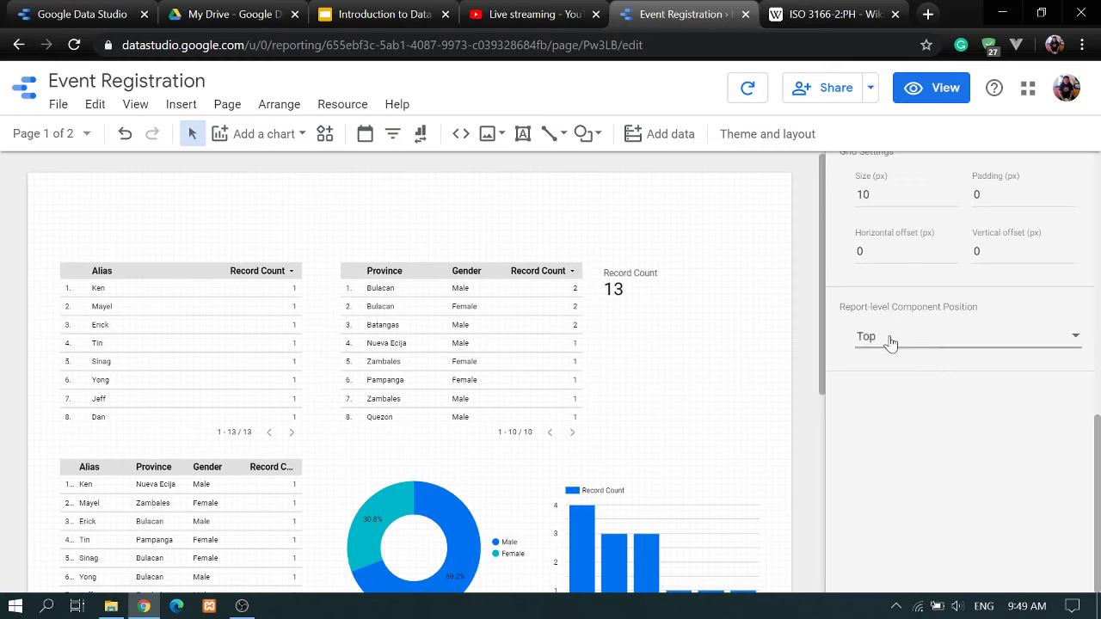
click(891, 341)
click(886, 377)
- Check the report's page list and set the report-level component position to Top
click(87, 138)
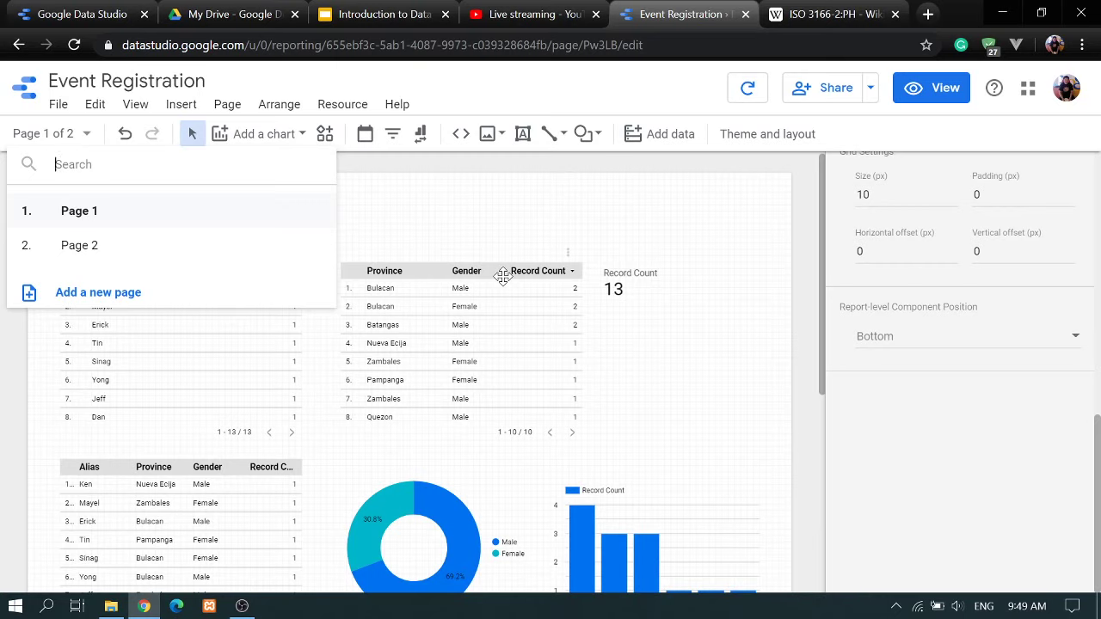
click(867, 341)
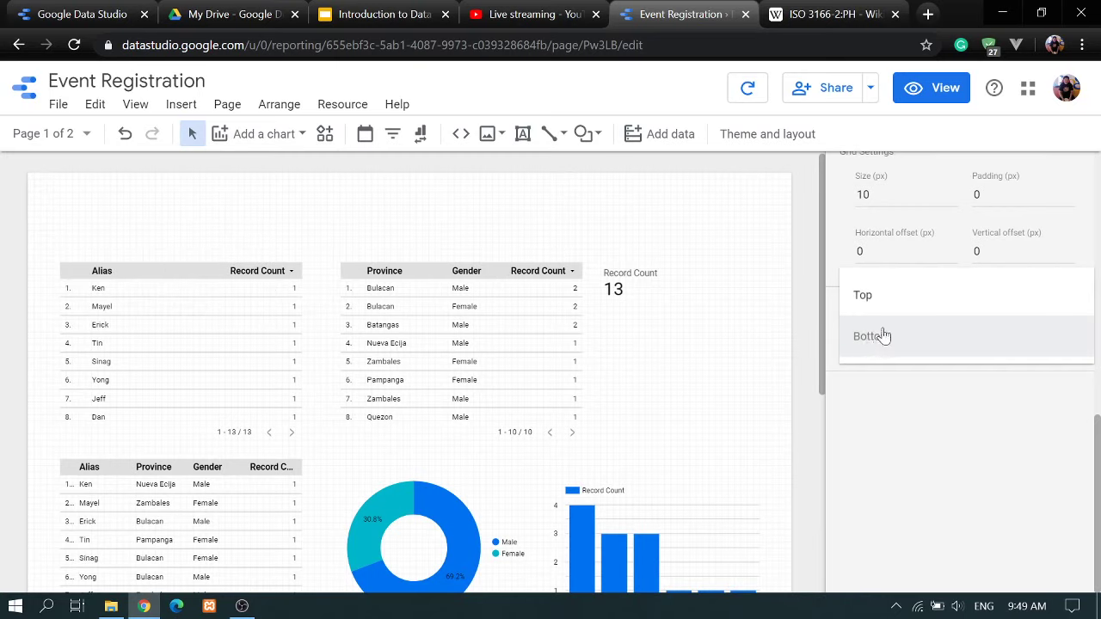
click(897, 305)
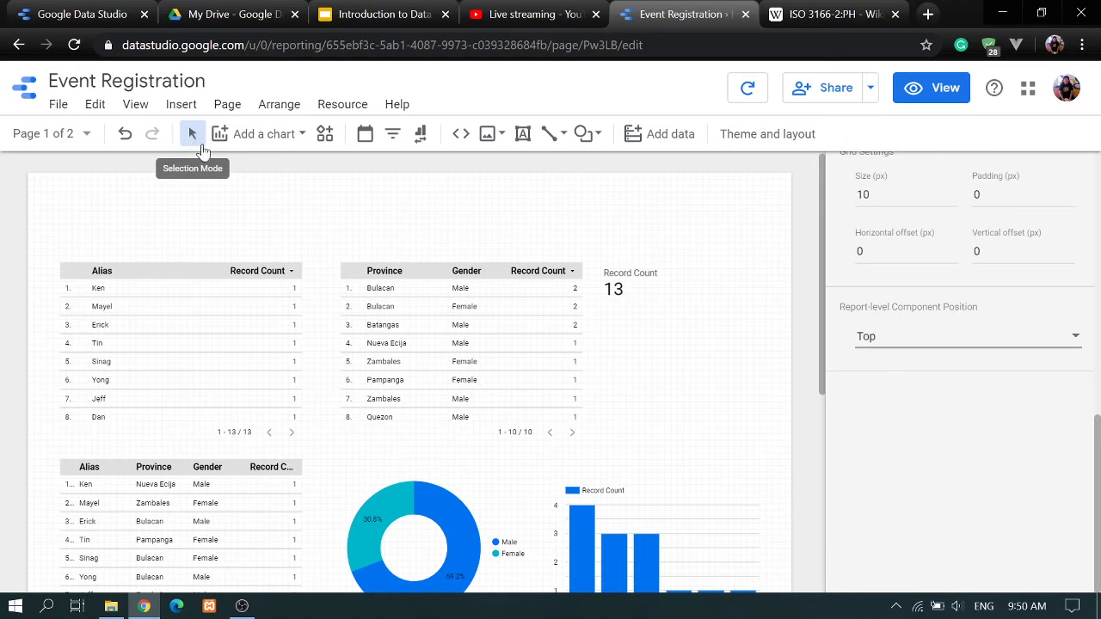
- Select the tables and the record count scorecard one after another to view their properties, and clear the selection
click(190, 307)
click(403, 263)
click(641, 280)
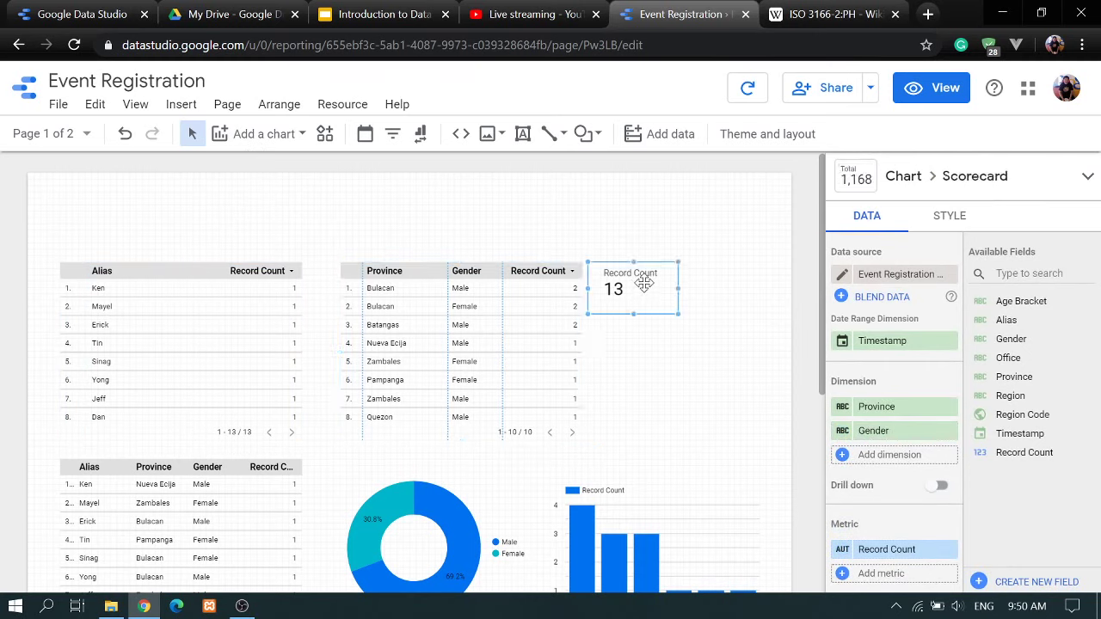
click(246, 362)
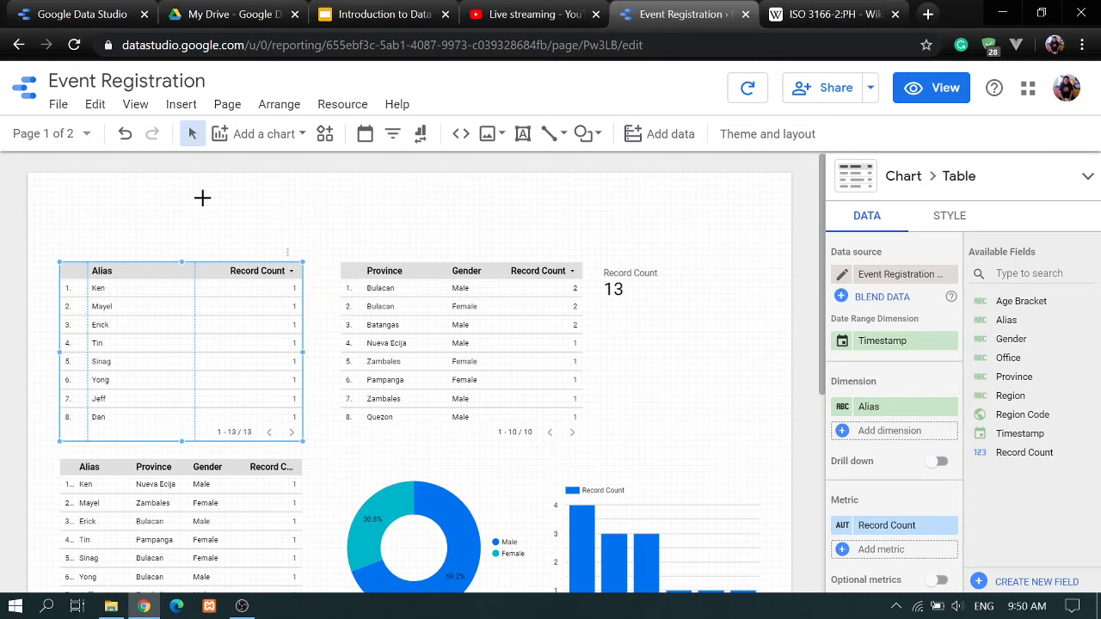
click(202, 198)
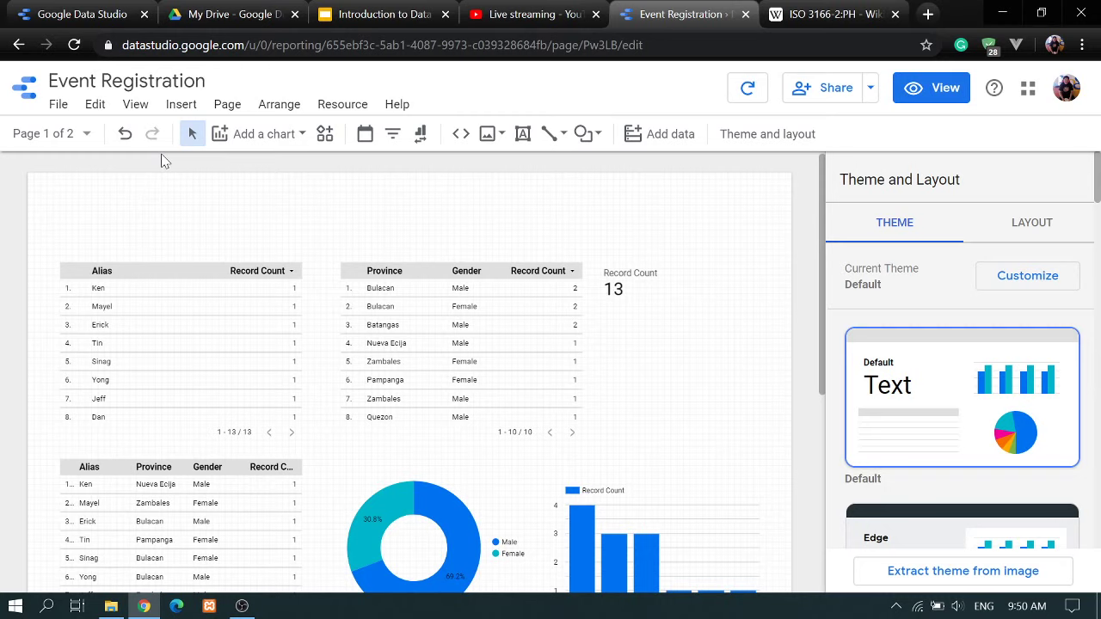
- Review the chart types available for adding and the featured community visualizations
click(302, 135)
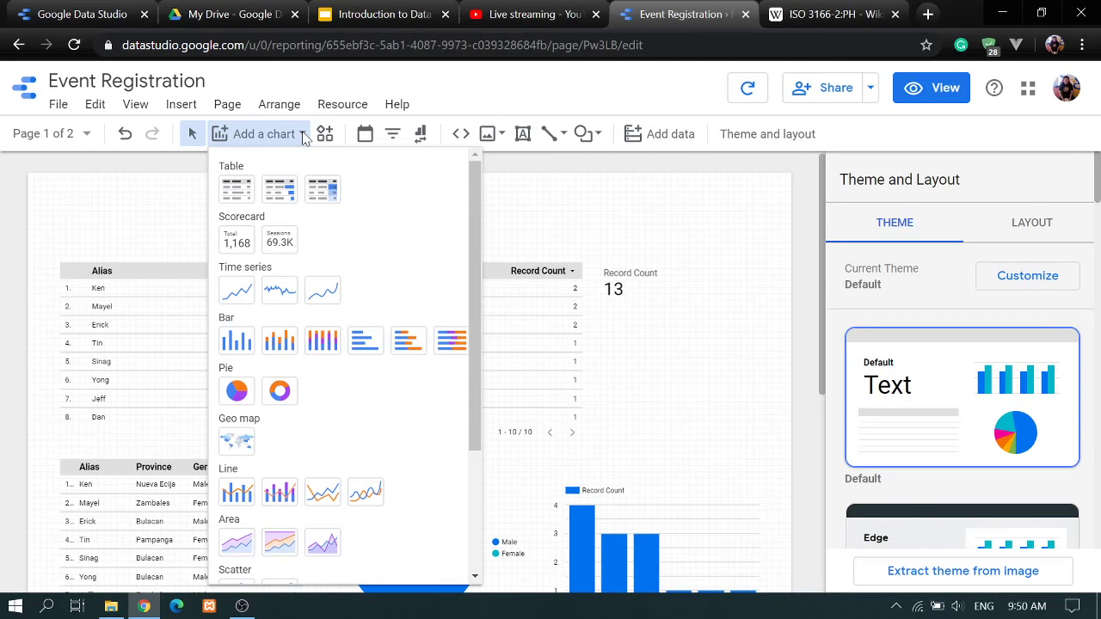
scroll(348, 359, down, 3)
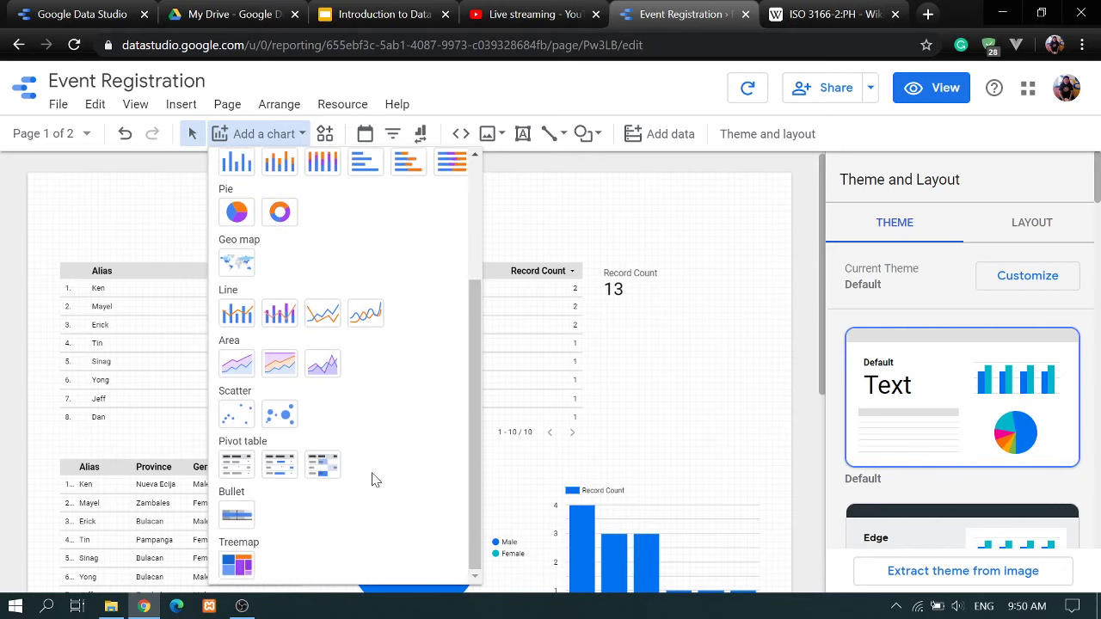
scroll(372, 480, up, 3)
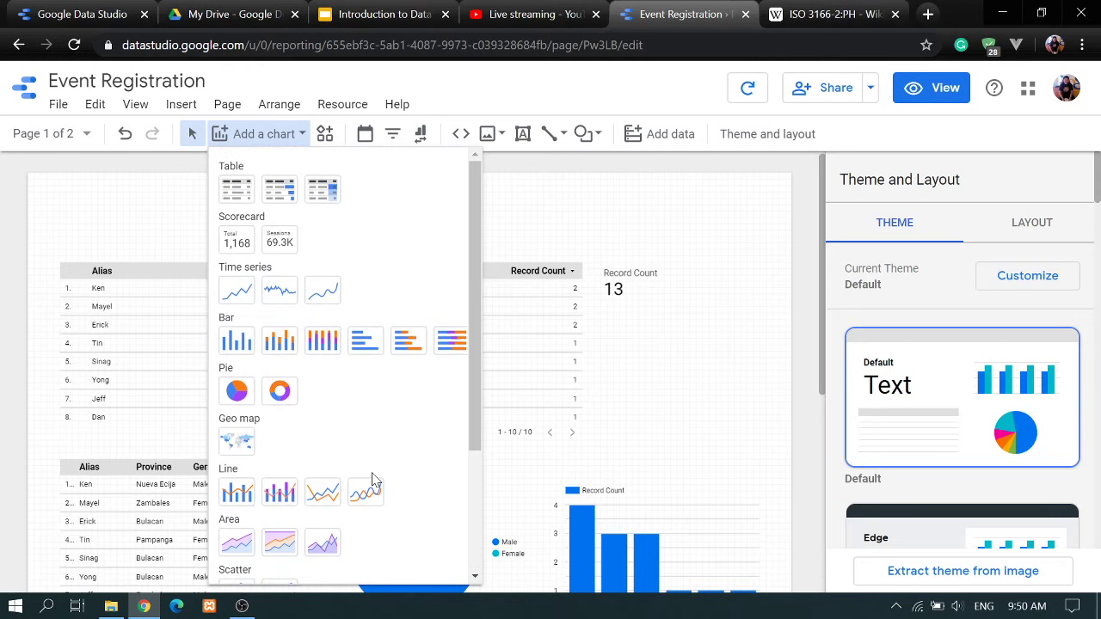
click(554, 209)
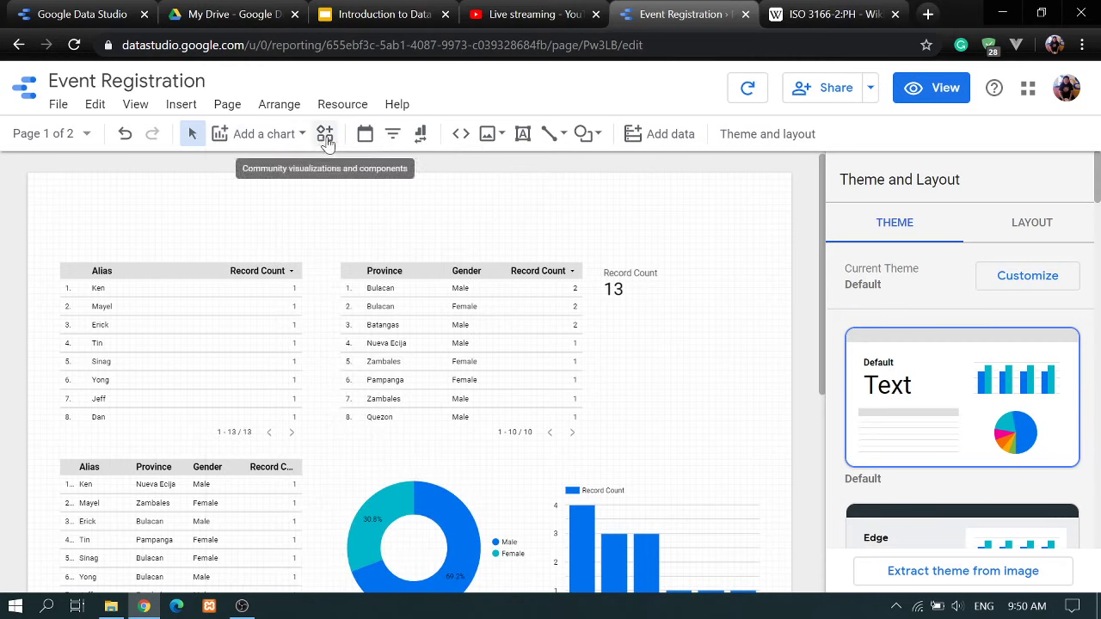
click(325, 135)
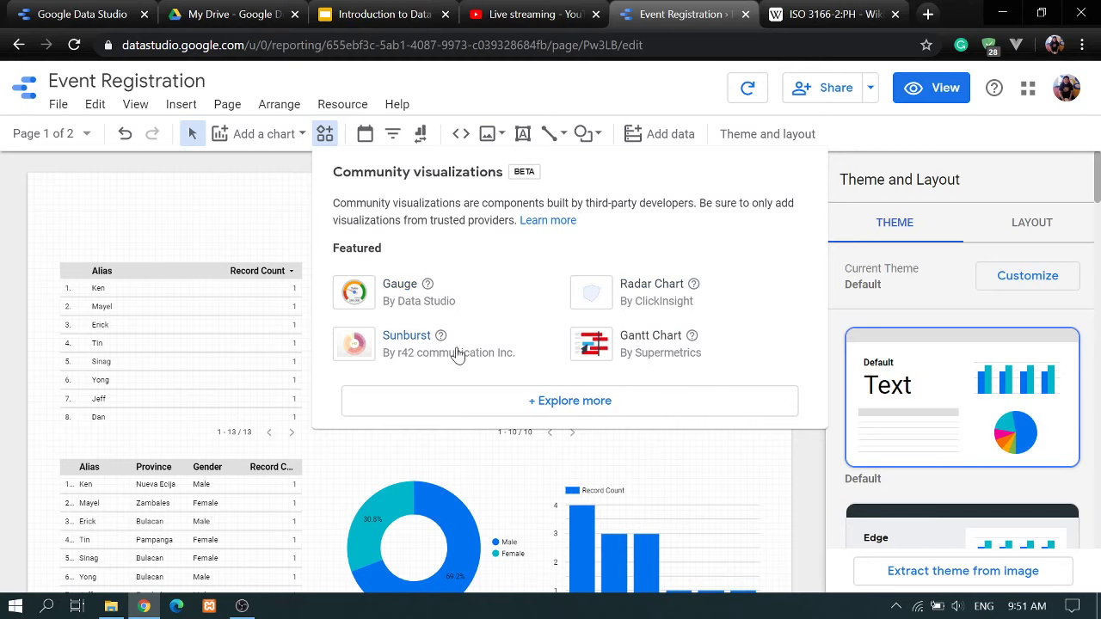
- Add a date range control above the Province and Gender table and widen it to match the table's width
click(366, 140)
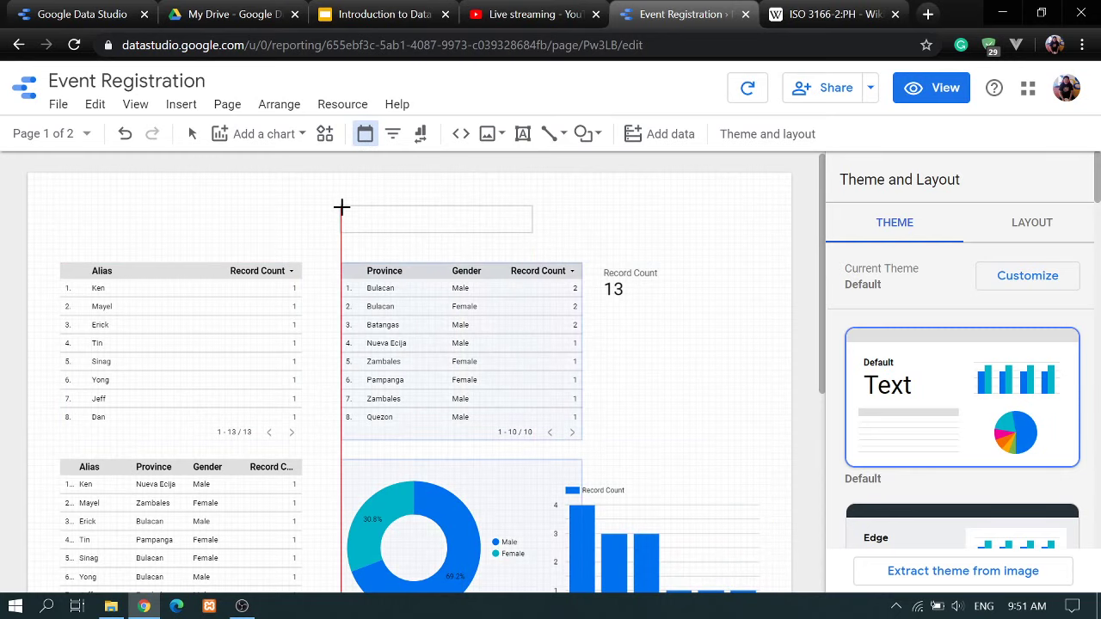
click(341, 208)
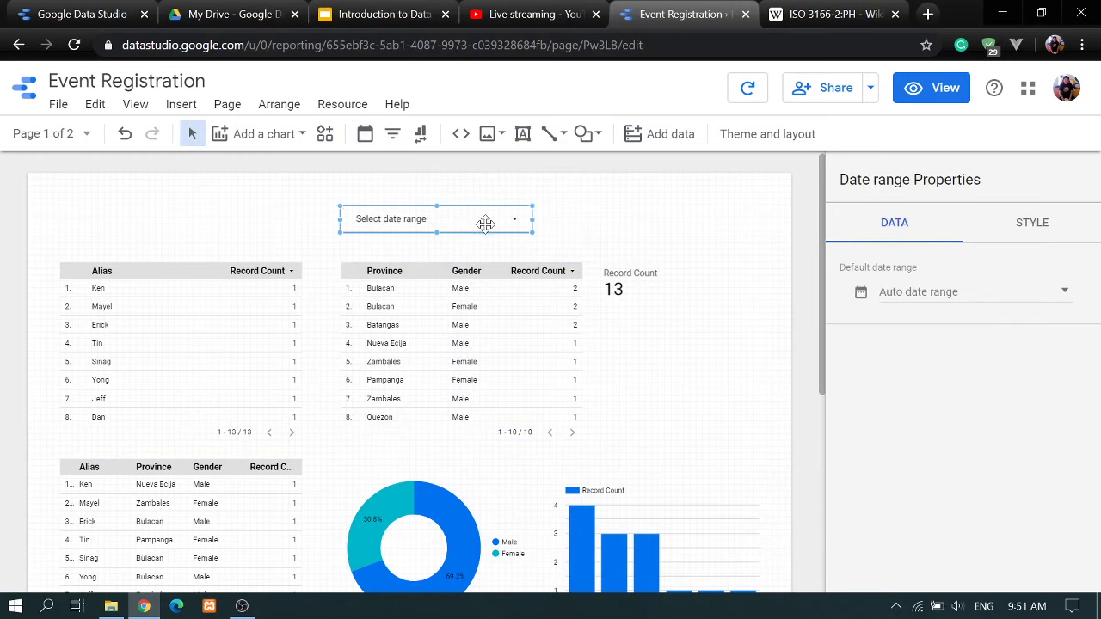
drag(532, 219, 582, 221)
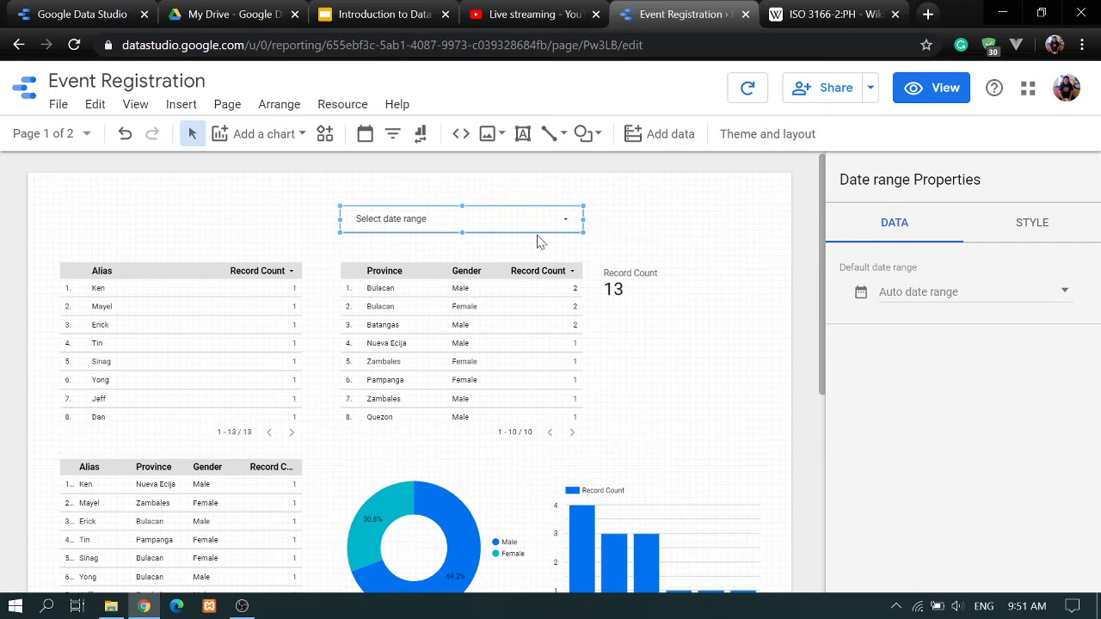
- Switch the report to view mode and apply a date range of Apr 1, 2020 to Apr 13, 2020
click(936, 88)
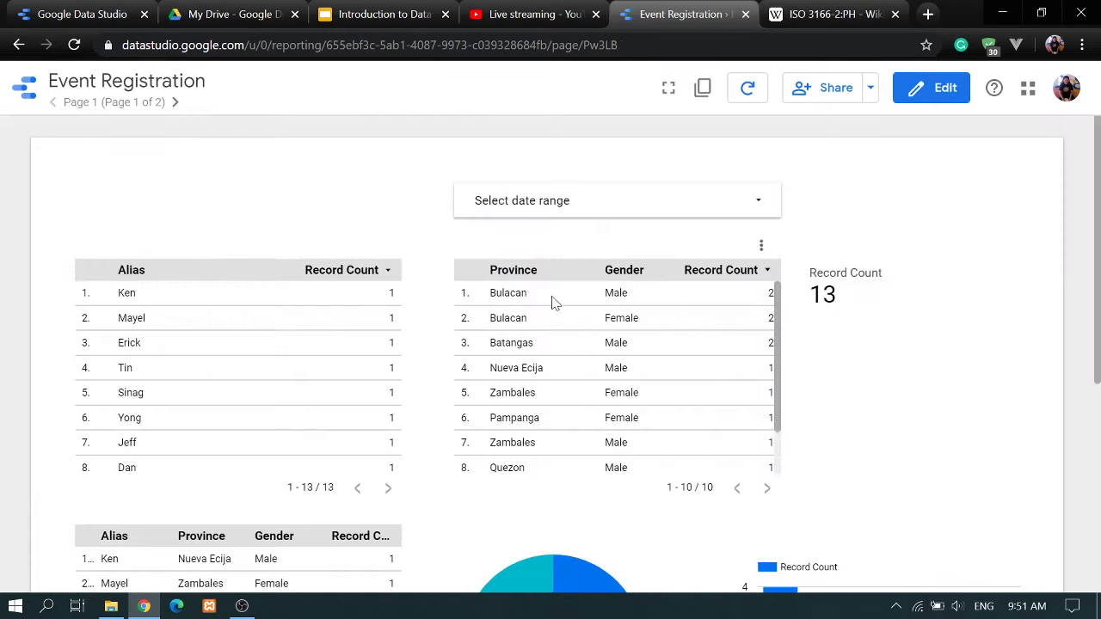
click(762, 202)
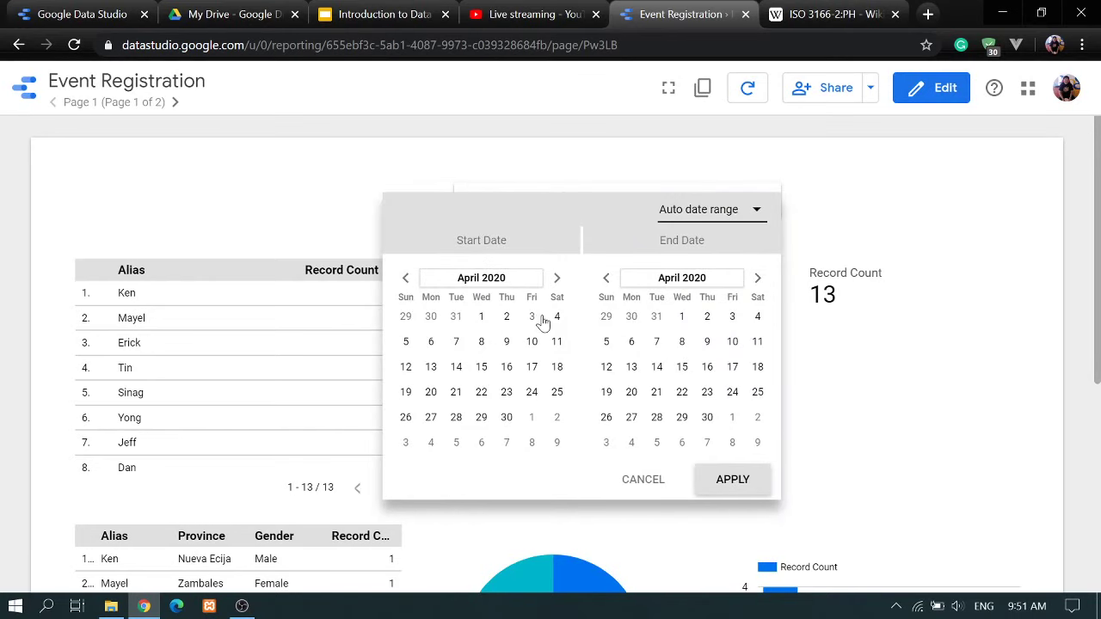
click(481, 317)
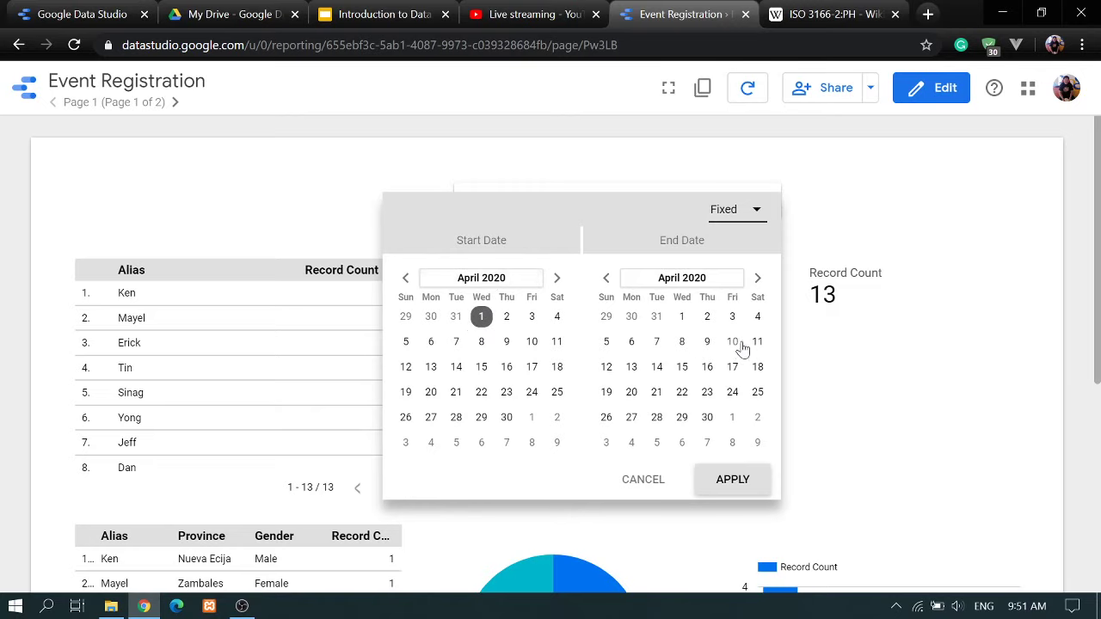
click(631, 367)
click(732, 480)
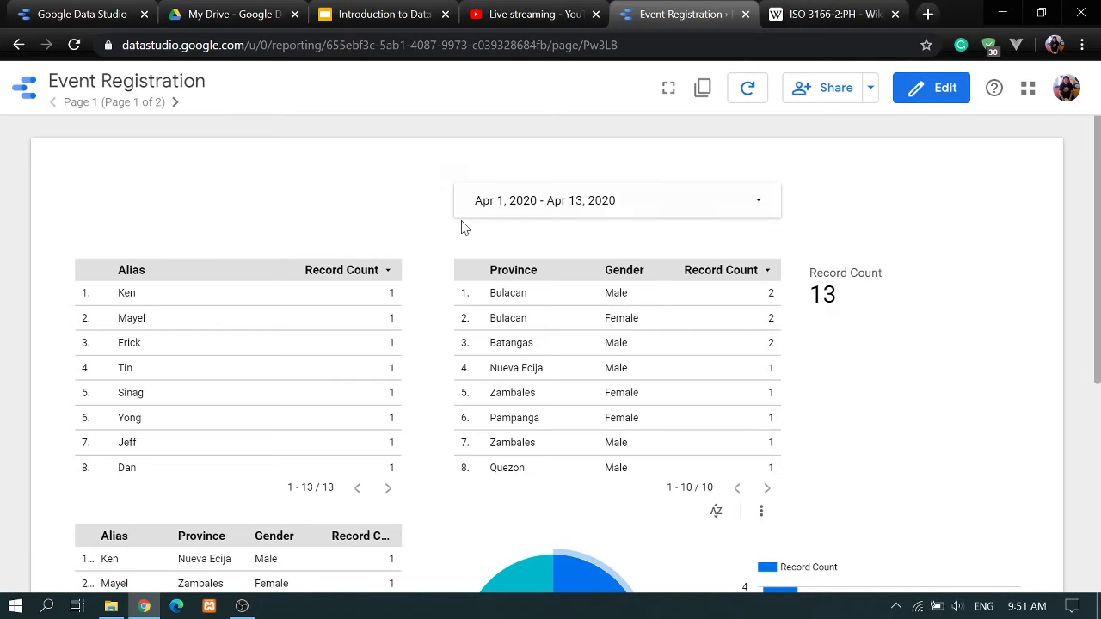
- Return the report to edit mode and delete the date range control above the Province and Gender table
click(943, 93)
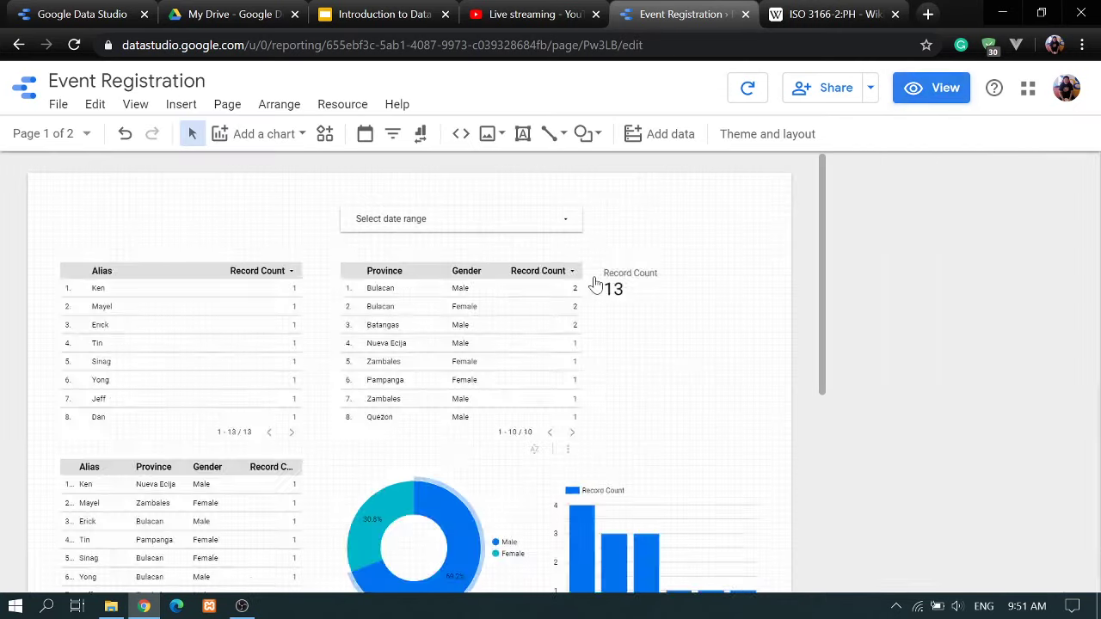
click(481, 221)
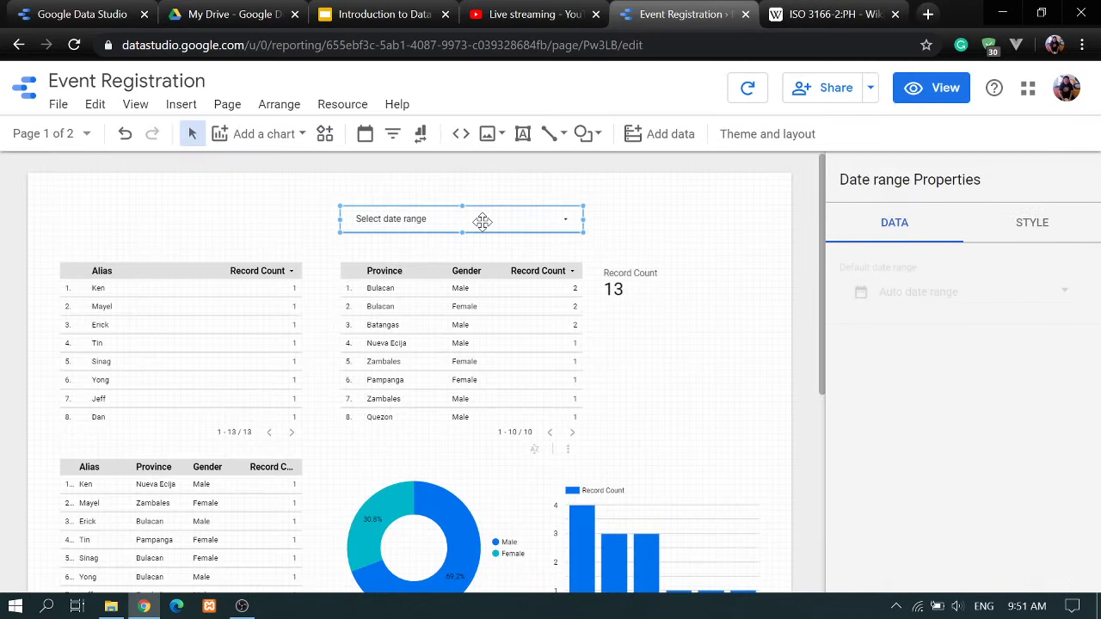
key(Delete)
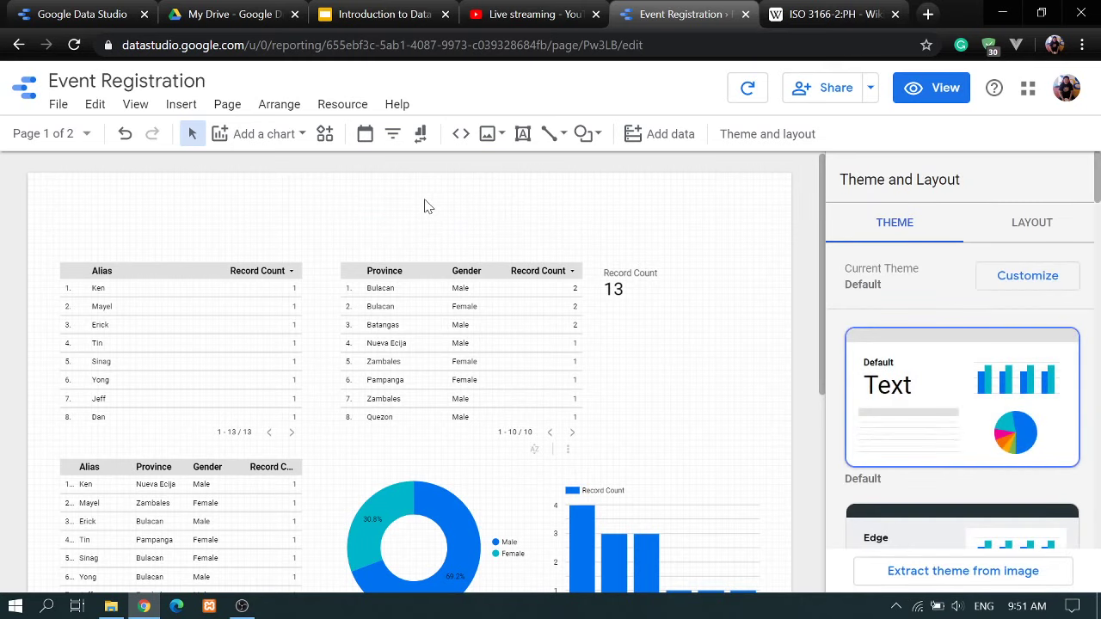
- Add a filter control above the Province and Gender table, match the table's width, and set its dimension to Province
click(394, 138)
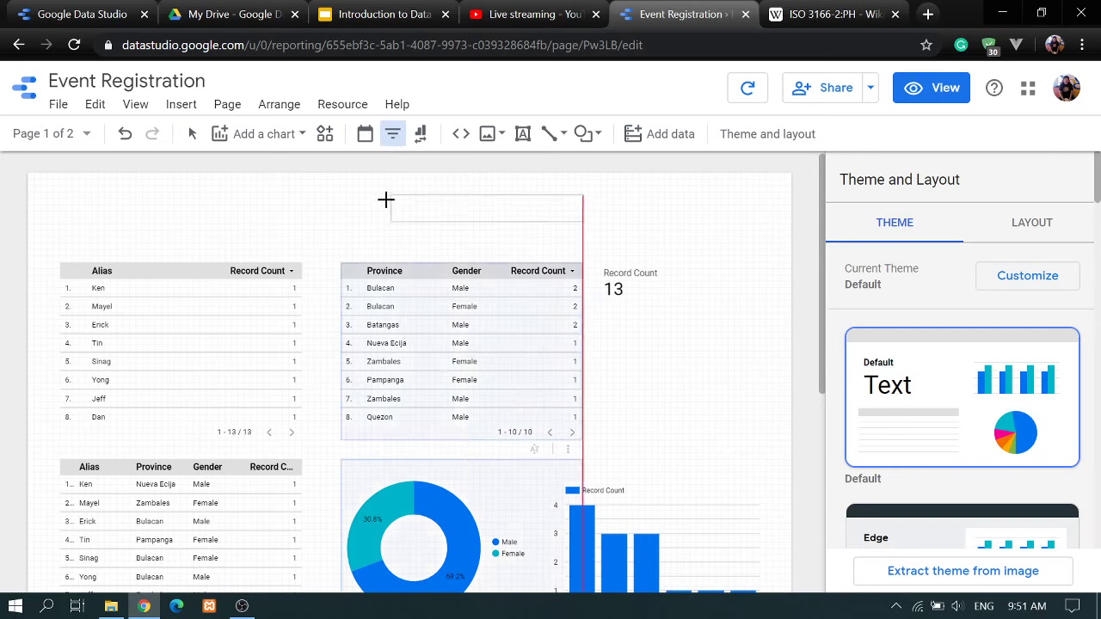
click(338, 203)
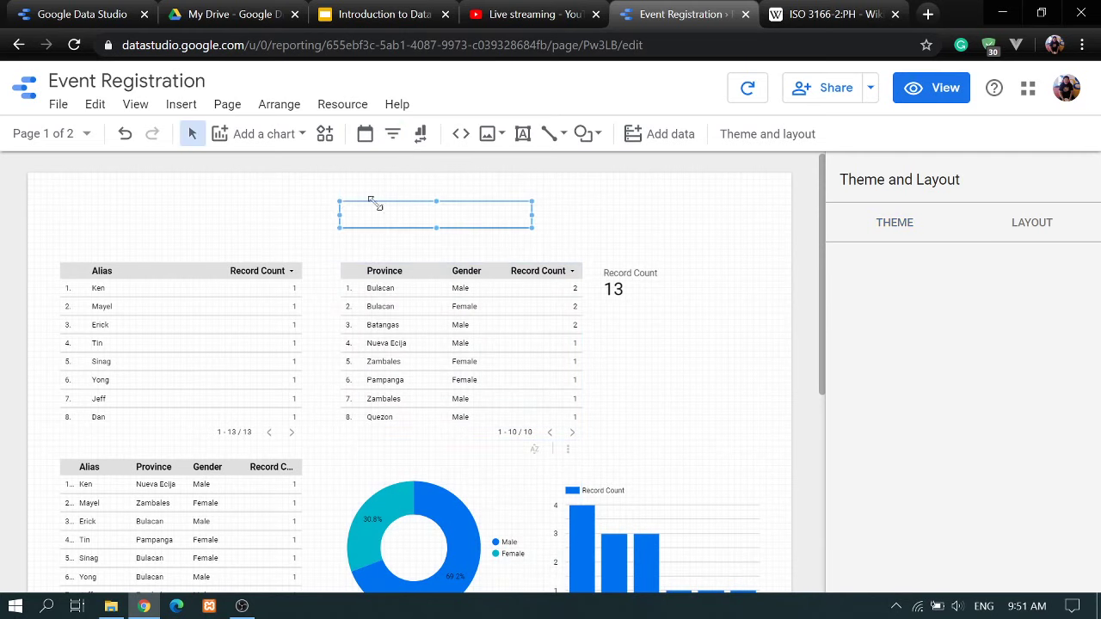
drag(532, 214, 583, 220)
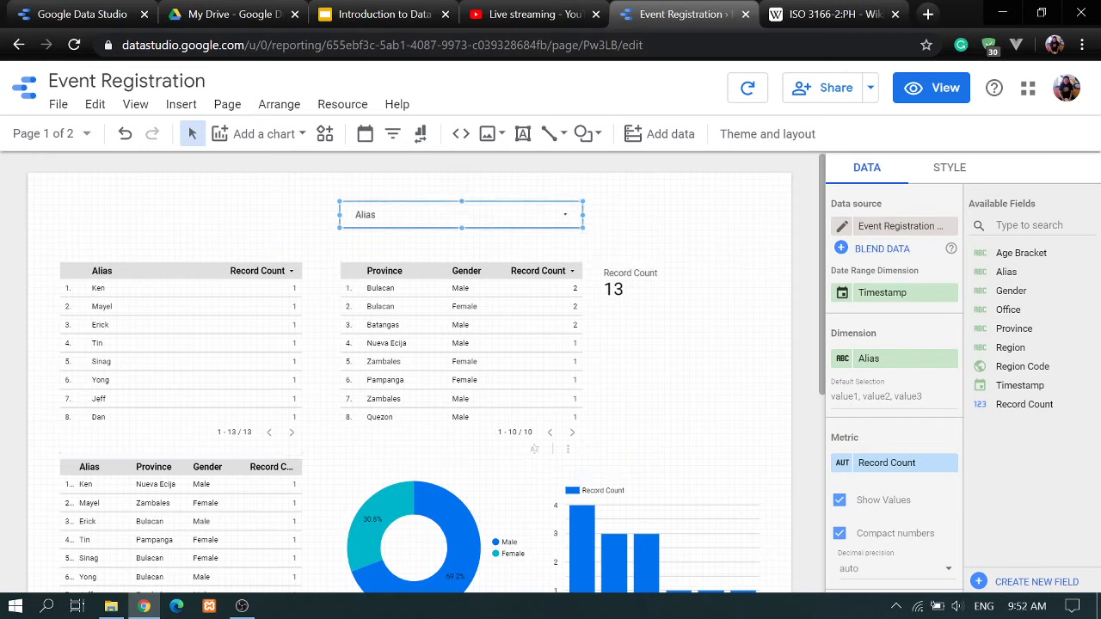
drag(1014, 329, 867, 364)
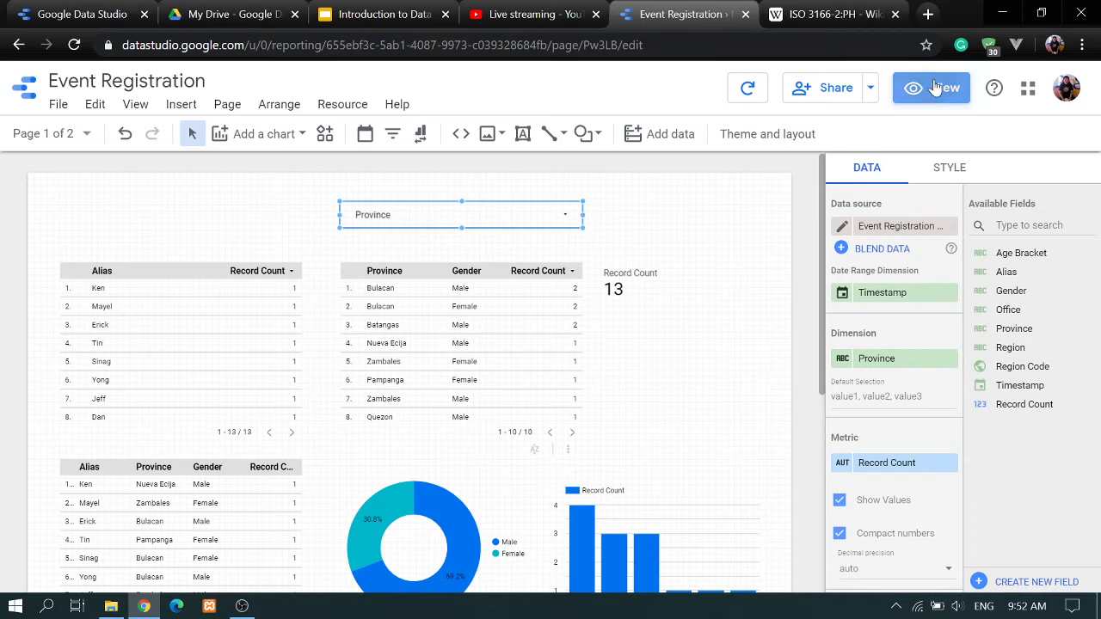
- Switch to view mode and filter the report to show only the province Bulacan
click(896, 95)
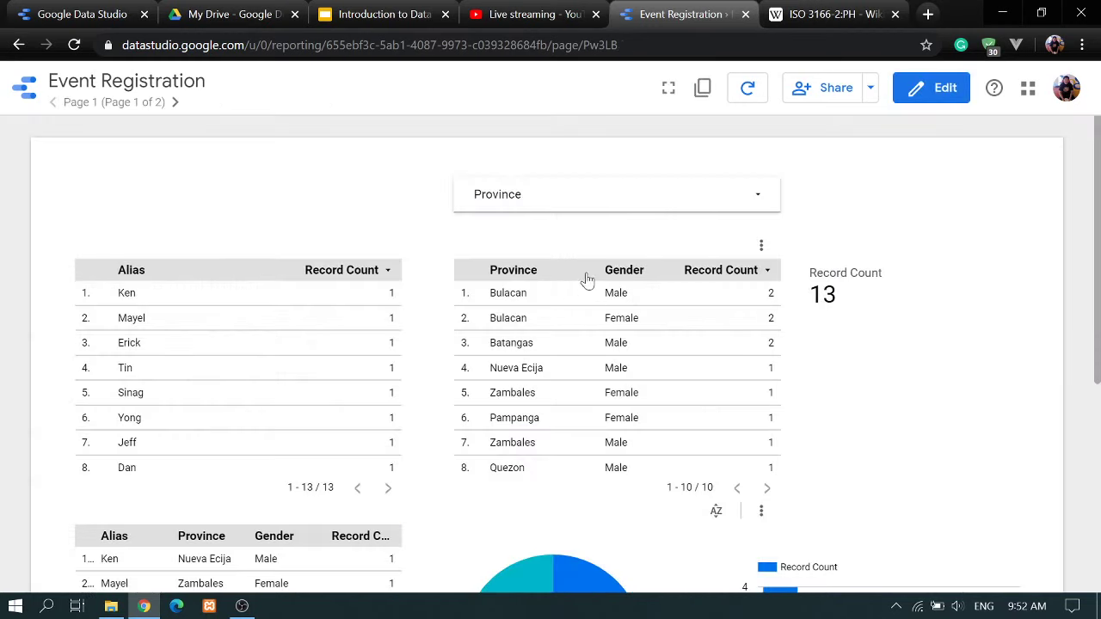
click(755, 199)
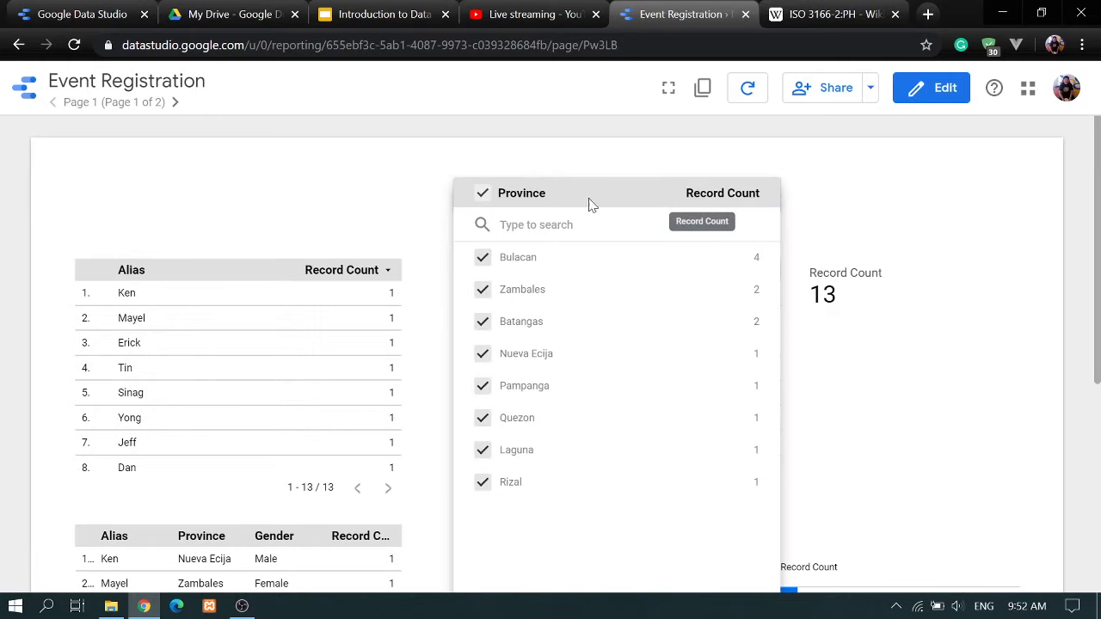
click(483, 204)
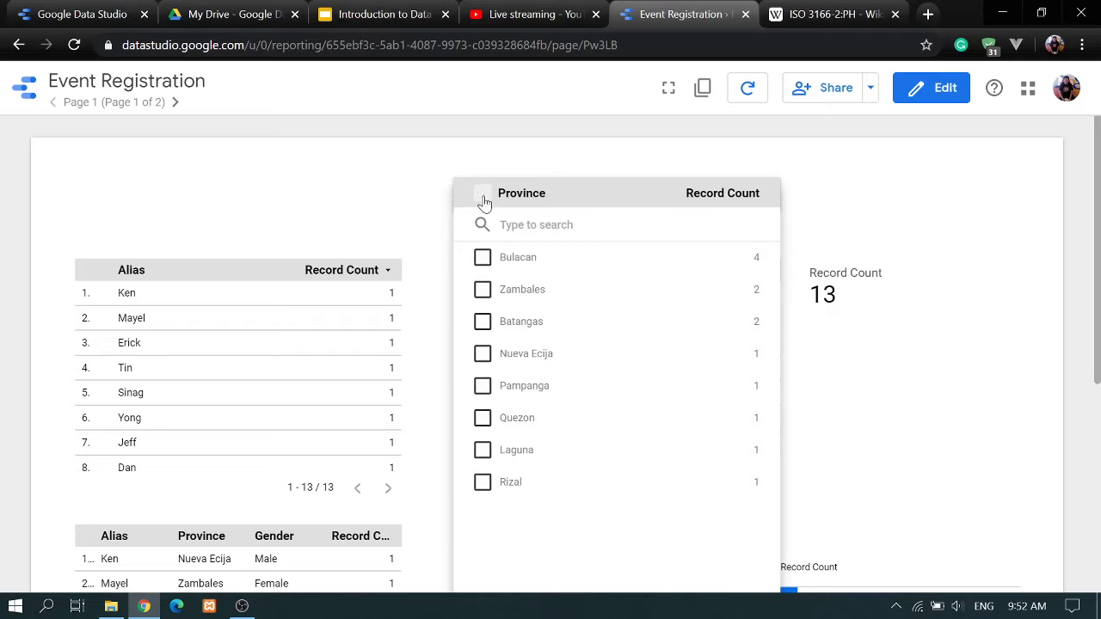
click(482, 261)
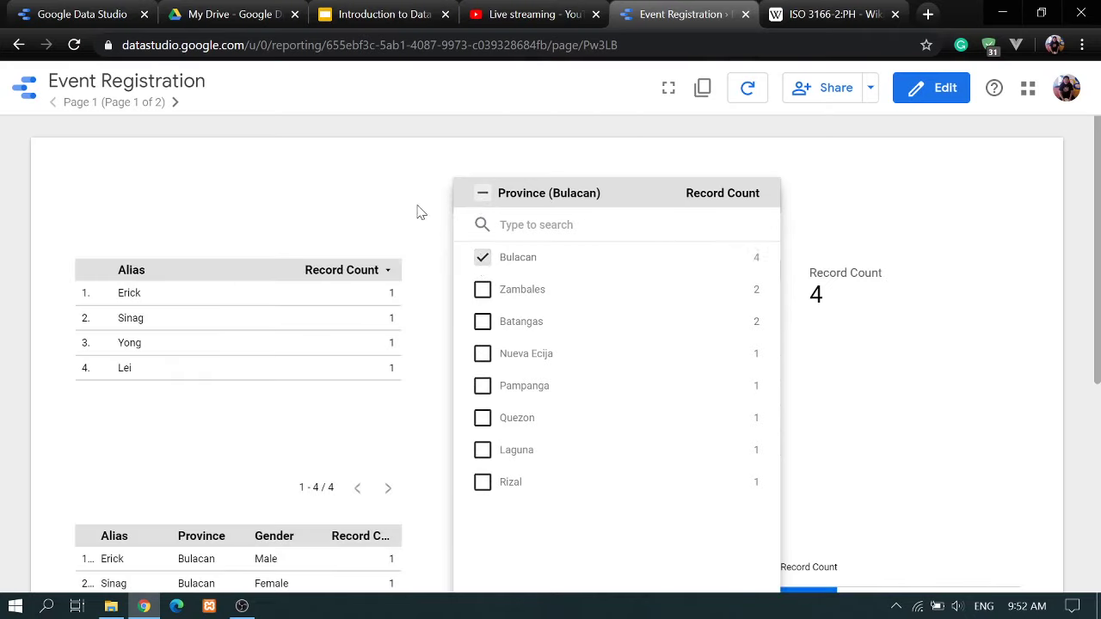
click(382, 189)
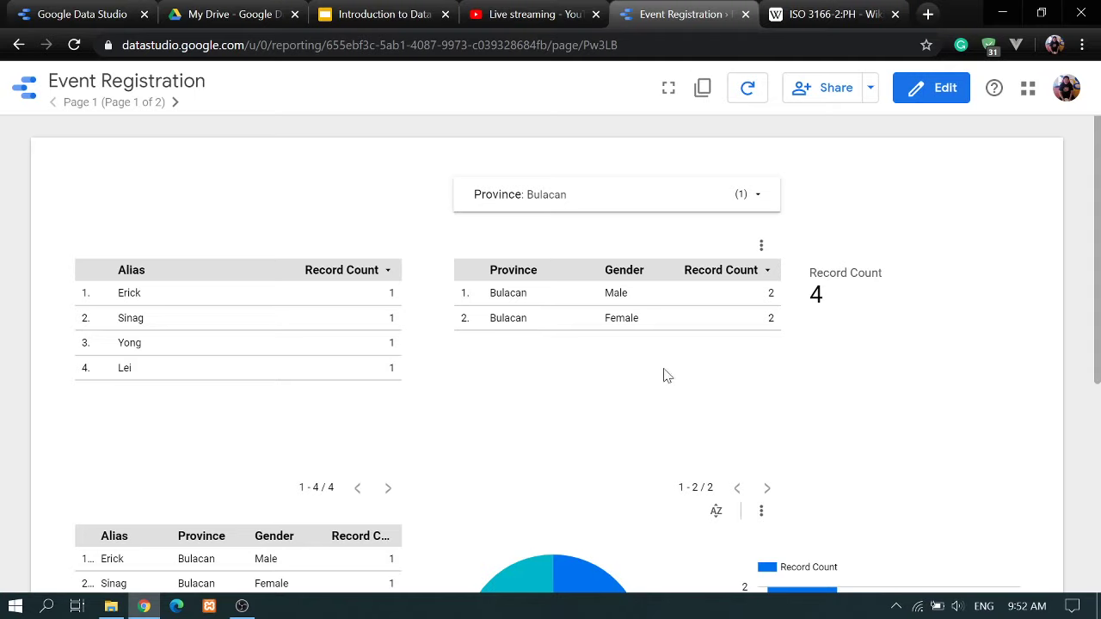
- Change the Province filter selection to Batangas, Quezon, Laguna and Rizal only
click(757, 207)
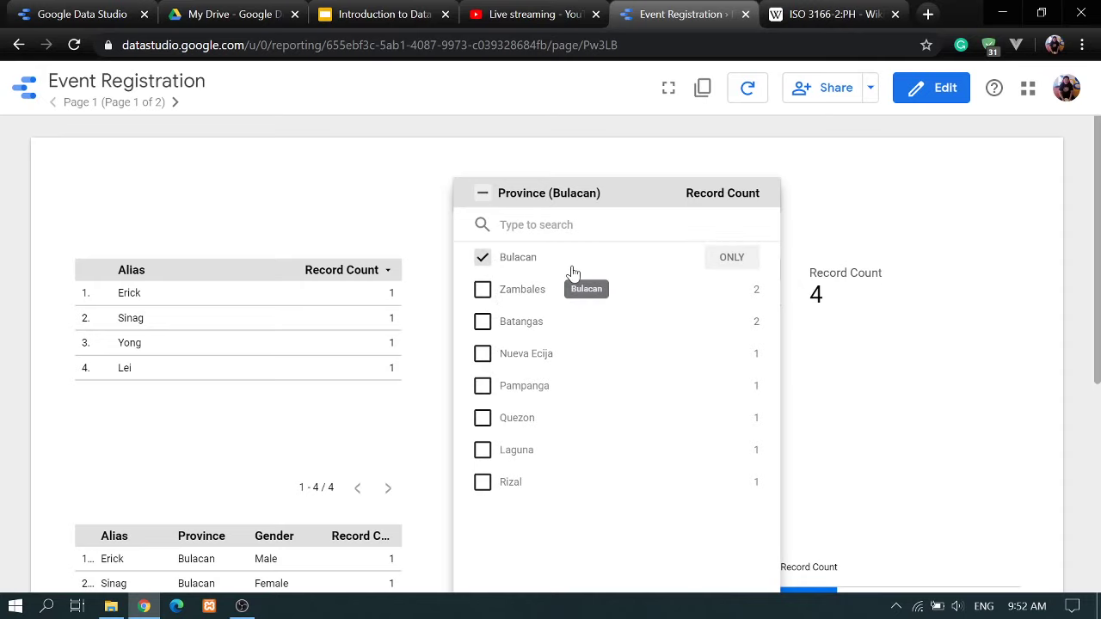
click(482, 258)
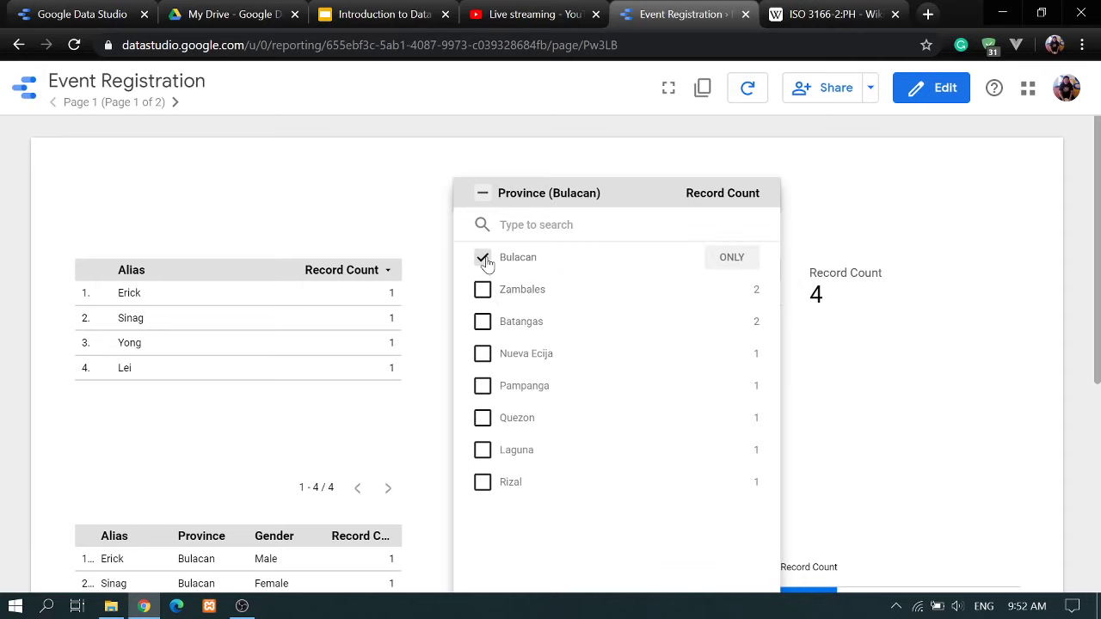
click(482, 322)
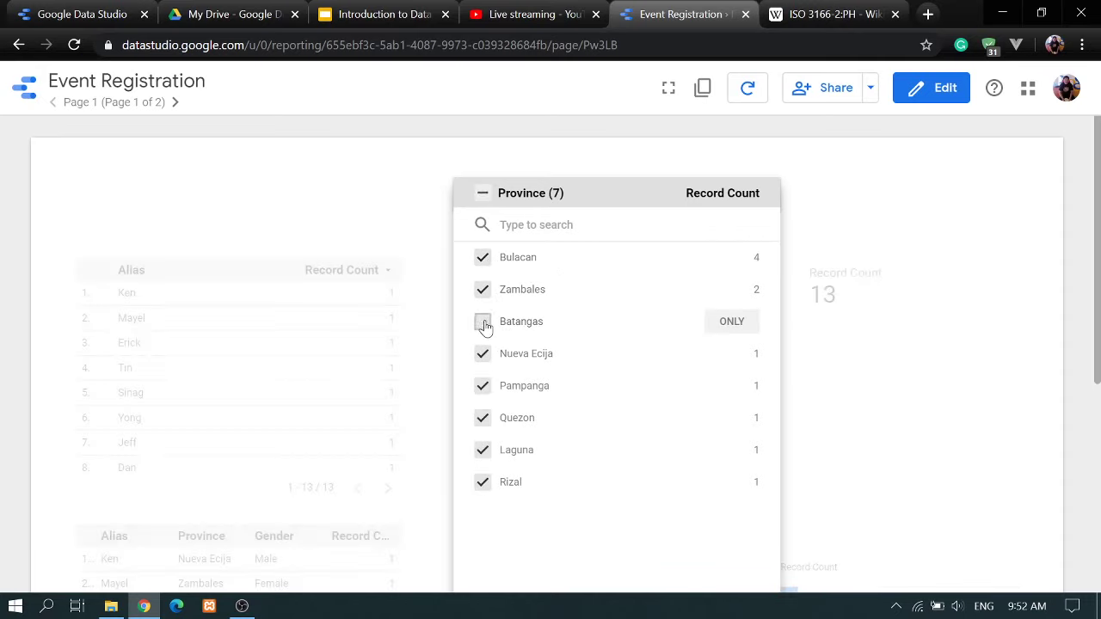
click(483, 195)
click(483, 194)
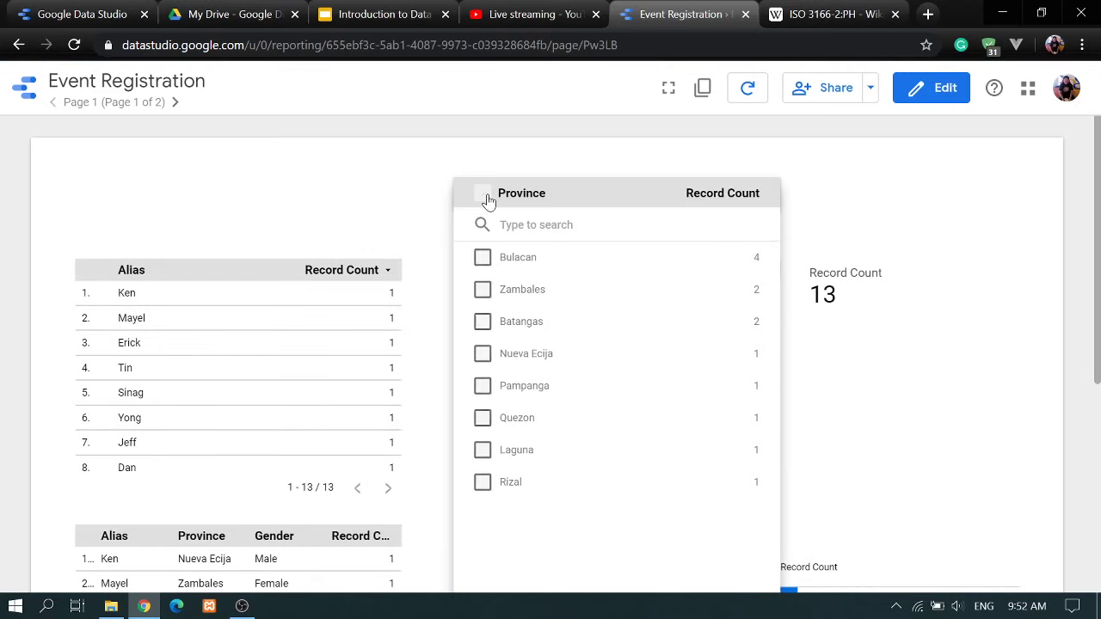
click(483, 323)
click(483, 418)
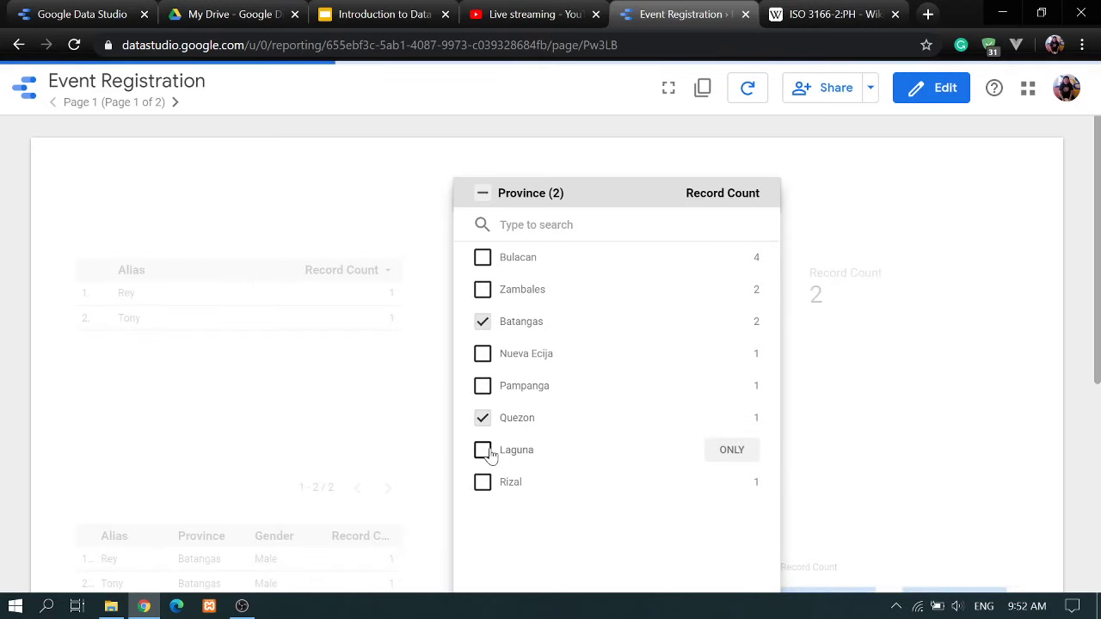
click(483, 450)
click(482, 482)
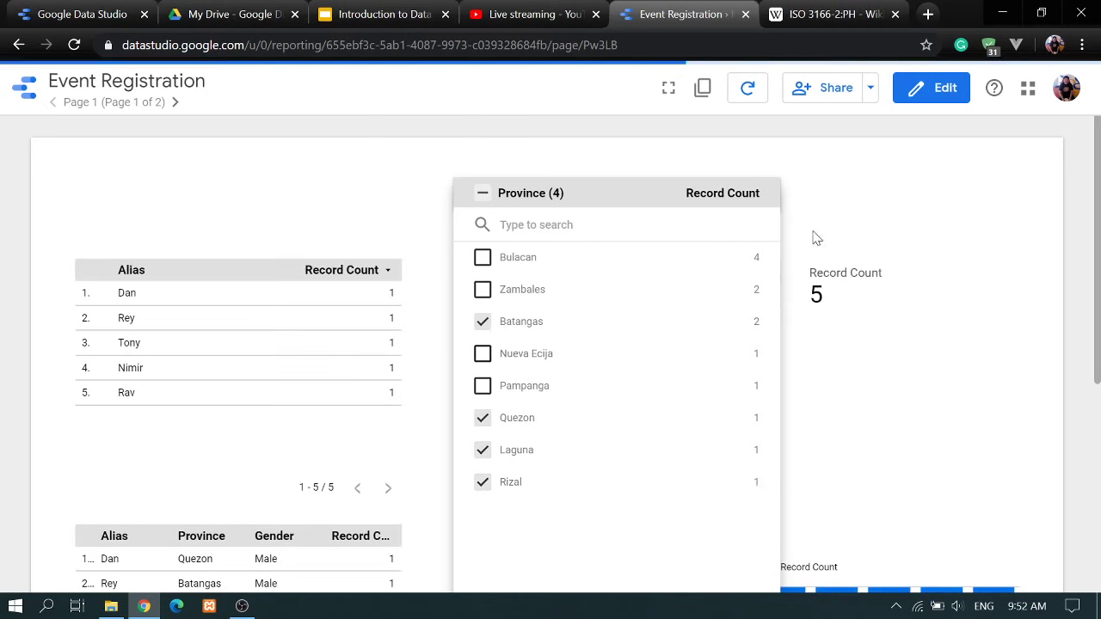
click(837, 146)
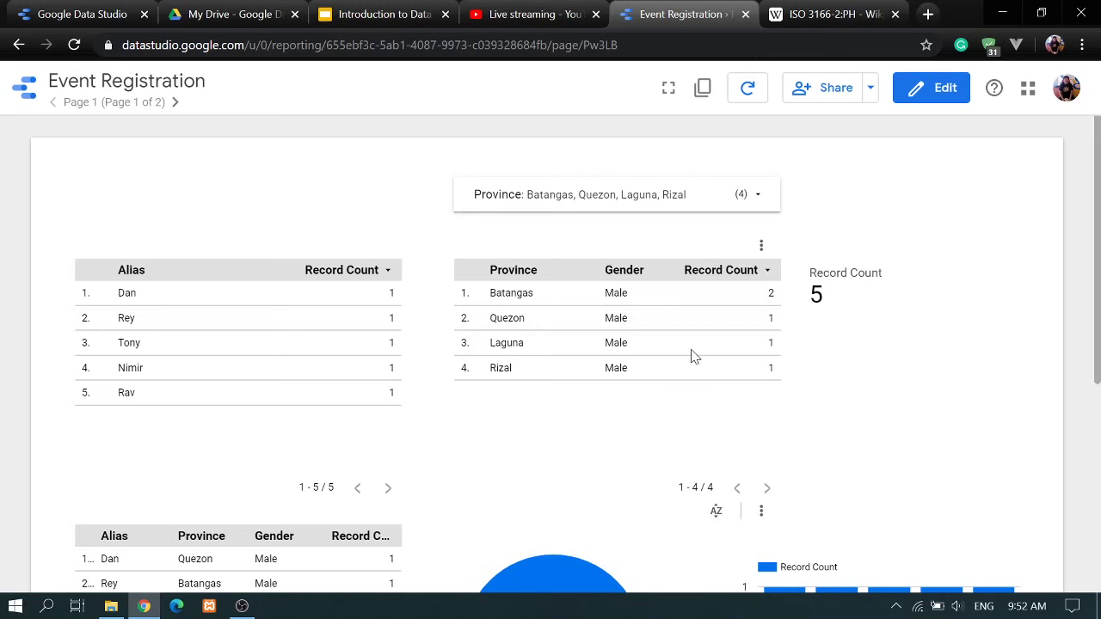
- Return to edit mode and delete the Province filter control from the page
key(ctrl+shift+e)
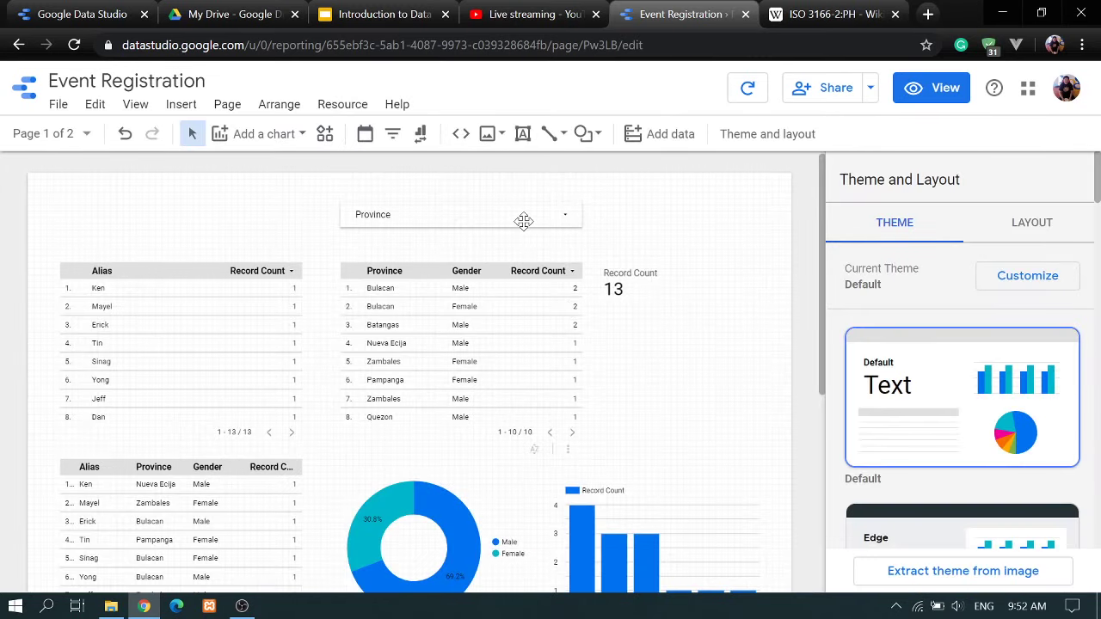
key(Delete)
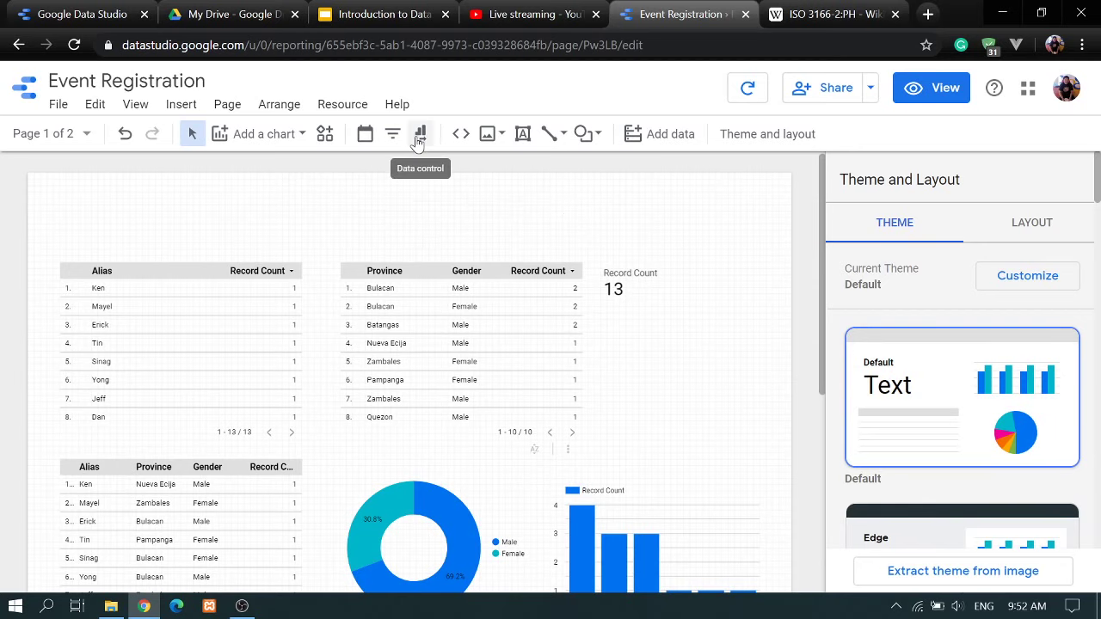
- Add a data control above the Province and Gender table, widened to about the table's width, and delete it again
click(421, 138)
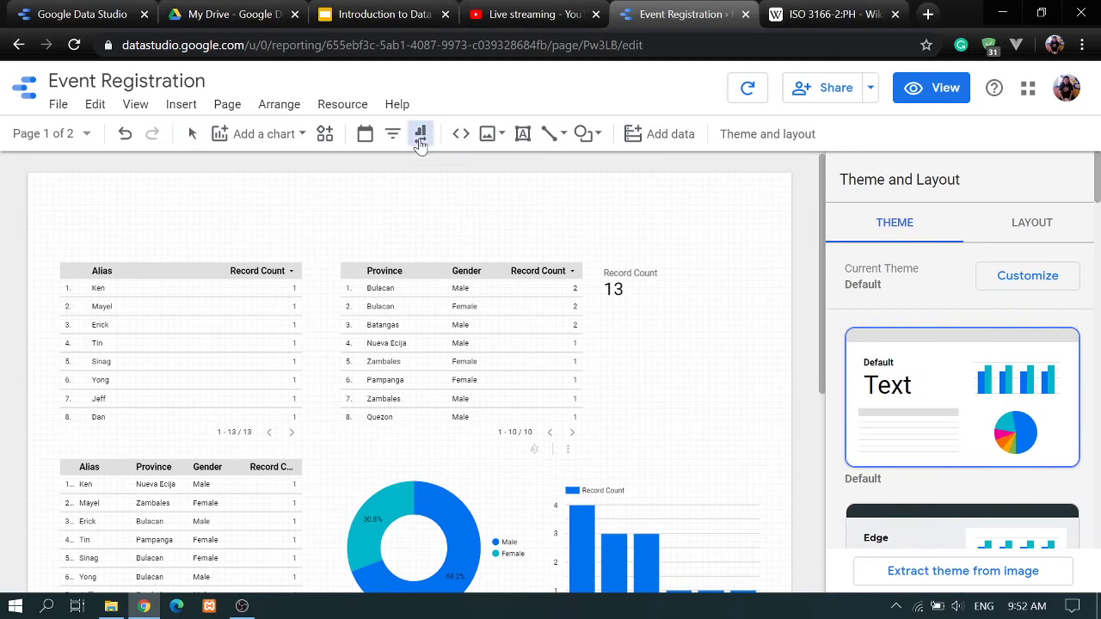
click(339, 197)
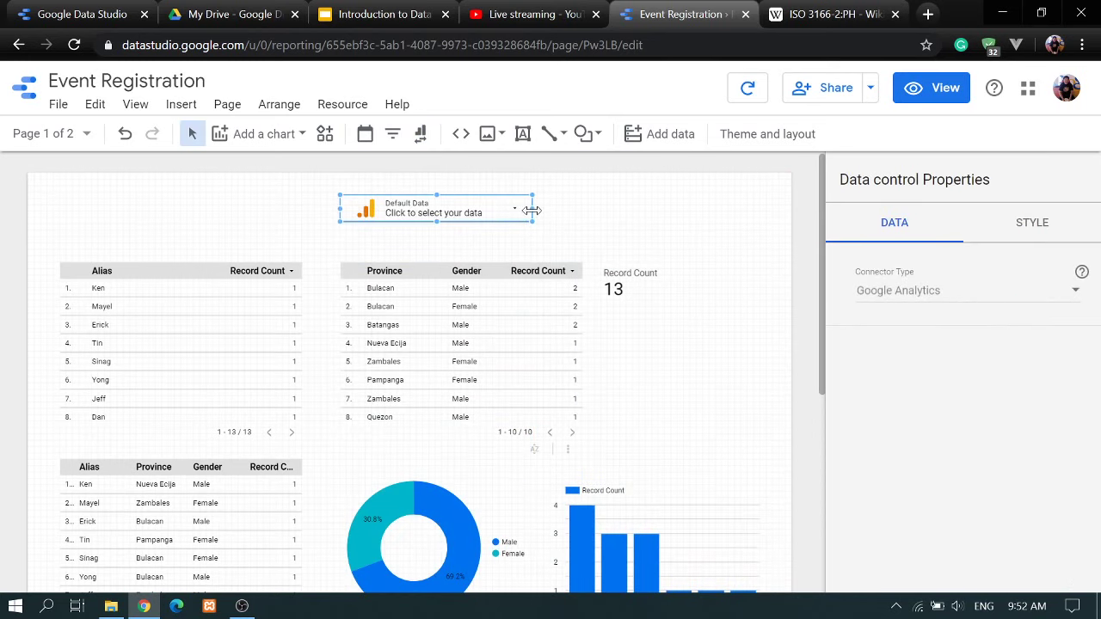
drag(532, 208, 580, 207)
key(Delete)
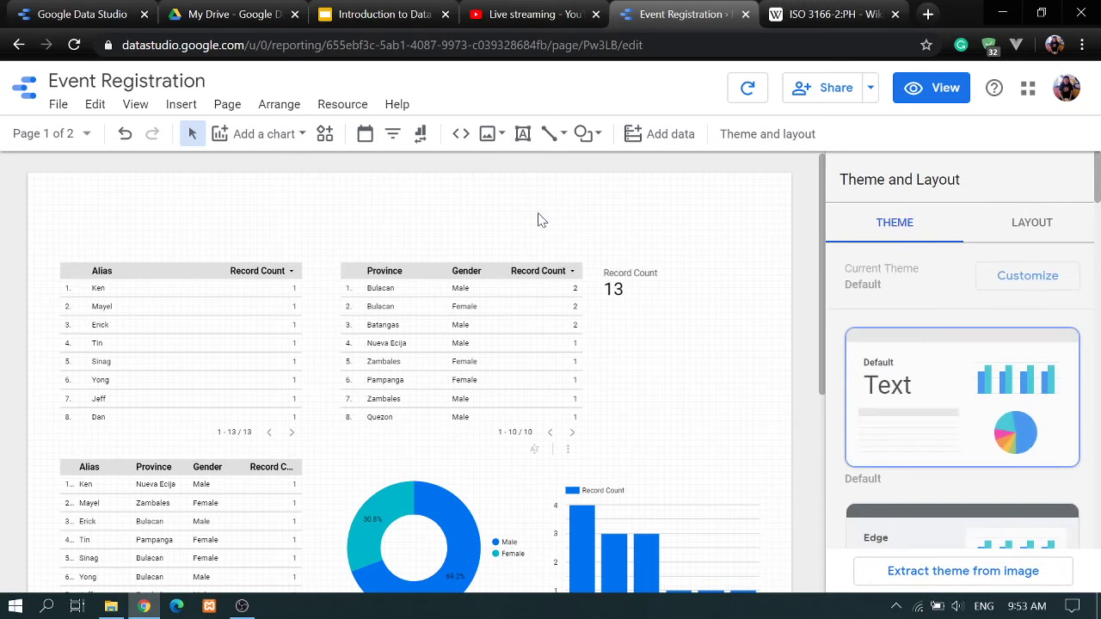
- Draw a small URL embed frame above the record count scorecard and remove it again
click(466, 139)
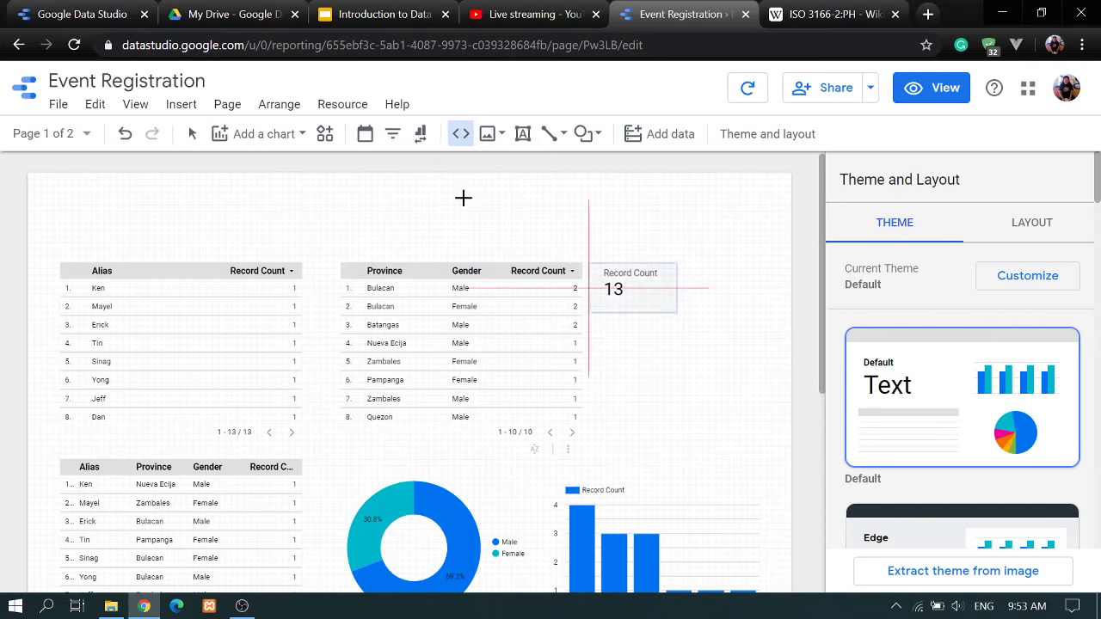
drag(578, 196, 685, 240)
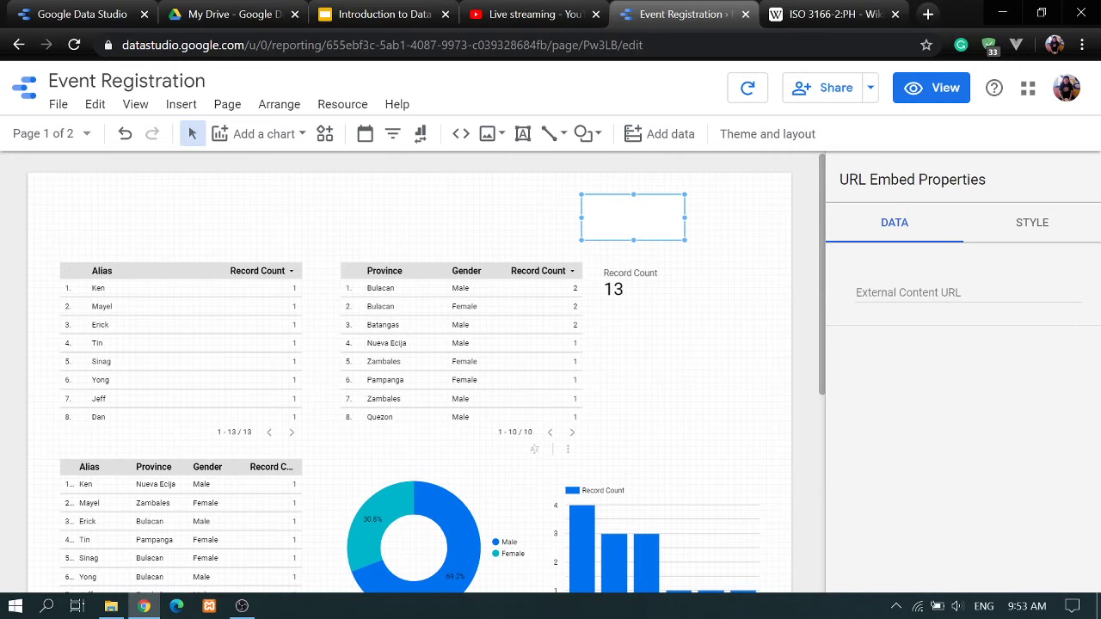
click(676, 226)
click(657, 240)
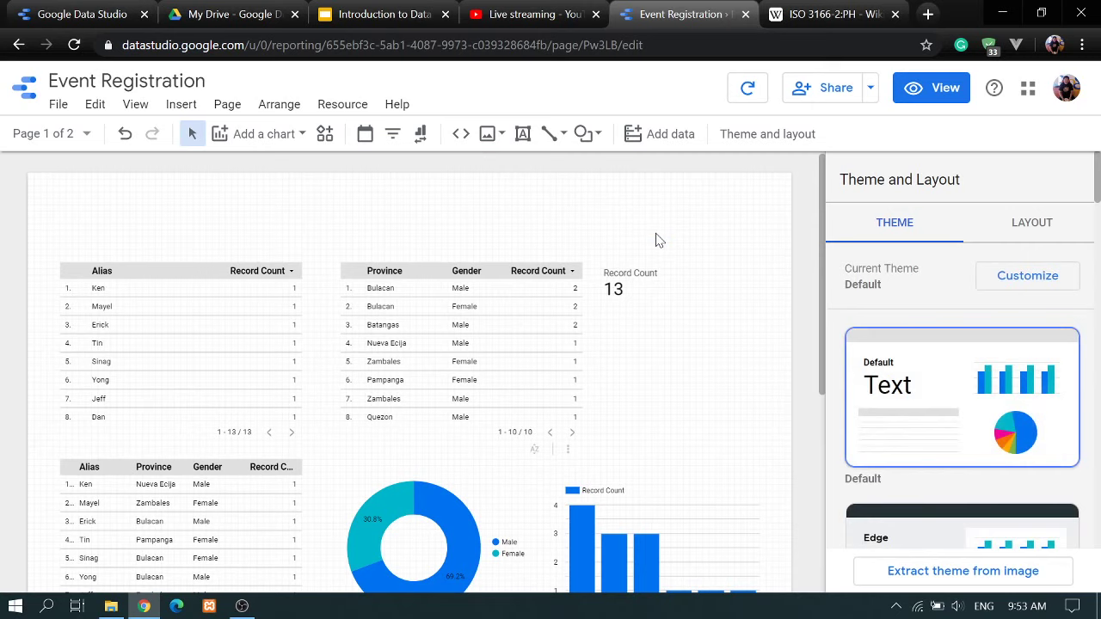
- Check the options for inserting an image, and draw a wide text box across the empty space above the tables
click(503, 135)
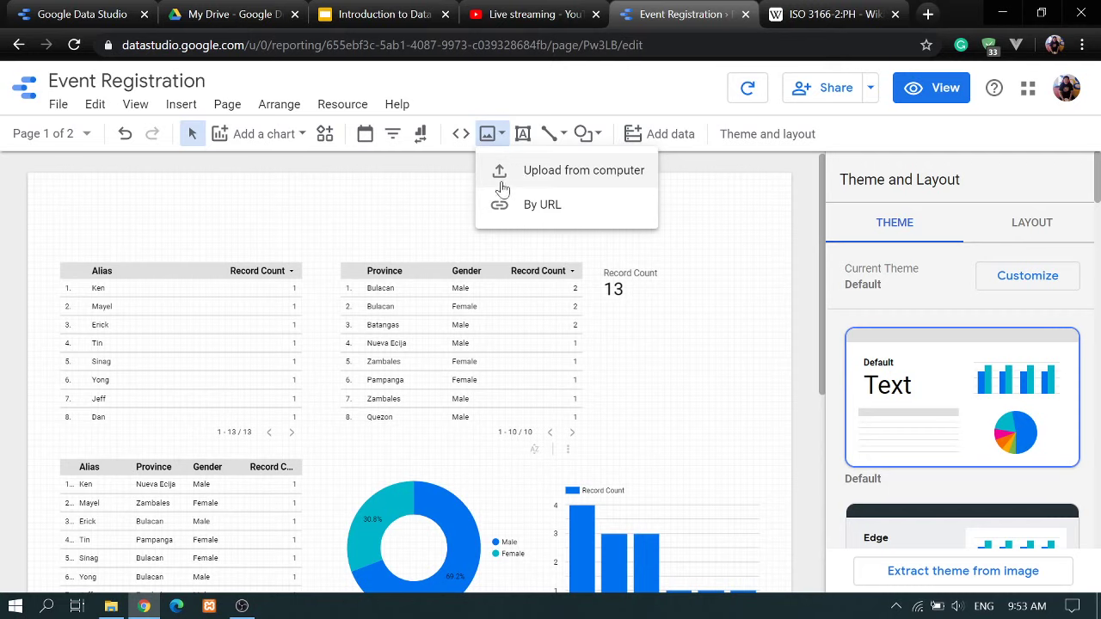
click(139, 222)
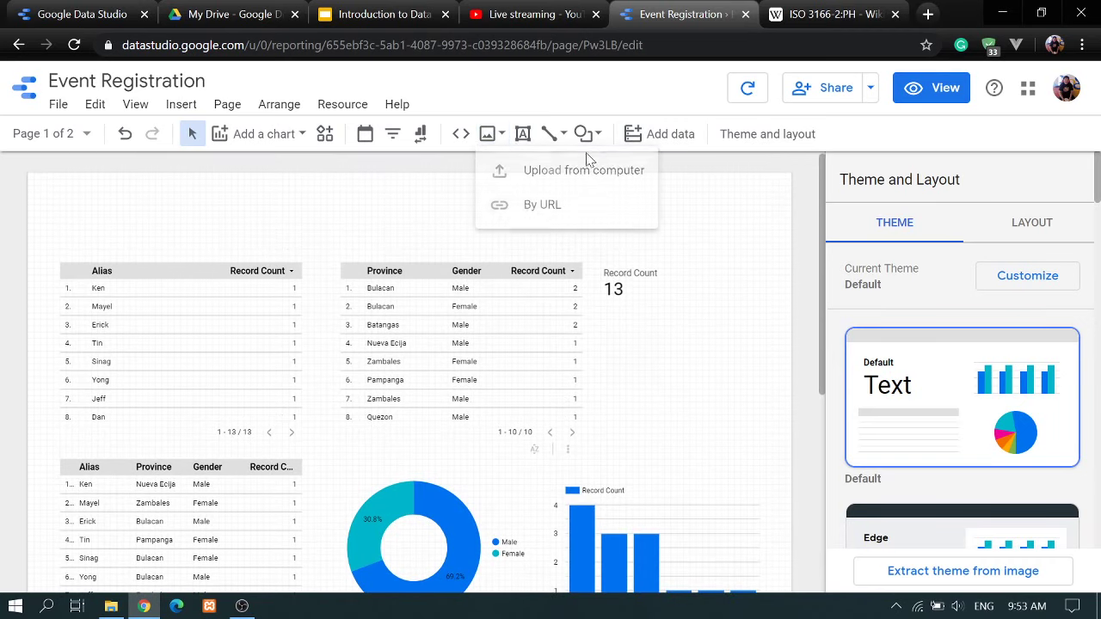
click(523, 135)
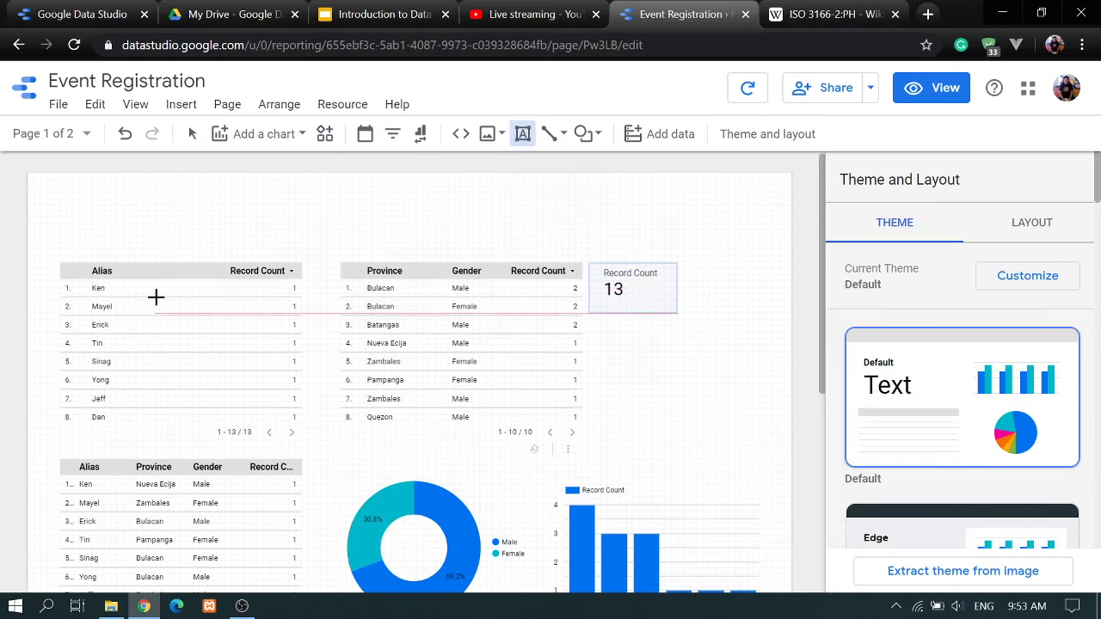
drag(76, 184, 509, 229)
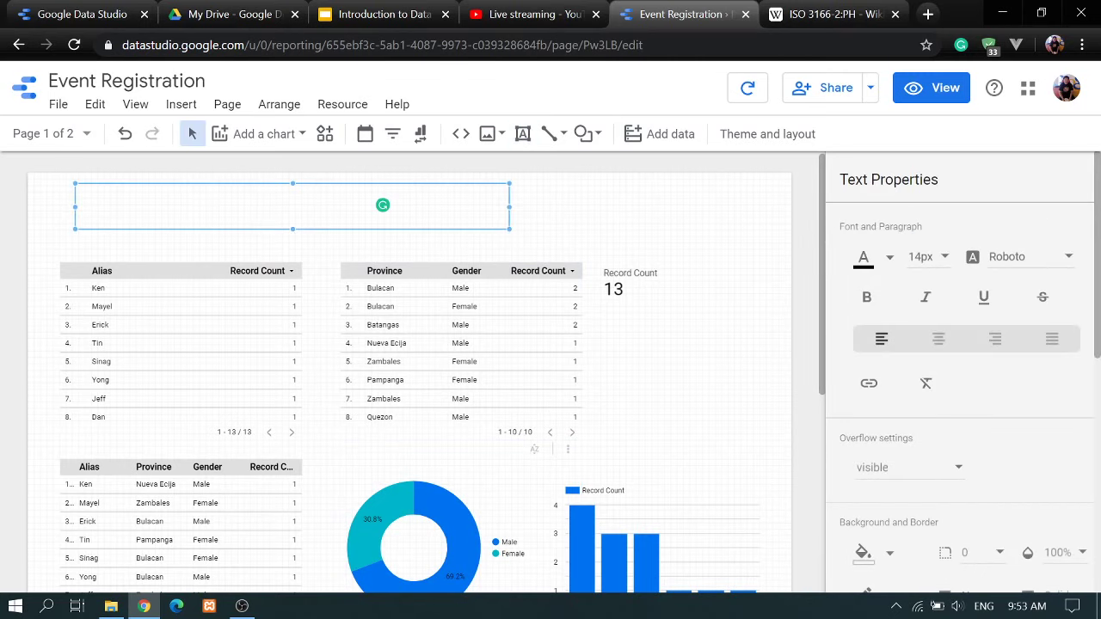
- Enter the title Event Registration in the text box and format it as 18px, centred and bold
text(Event Registration)
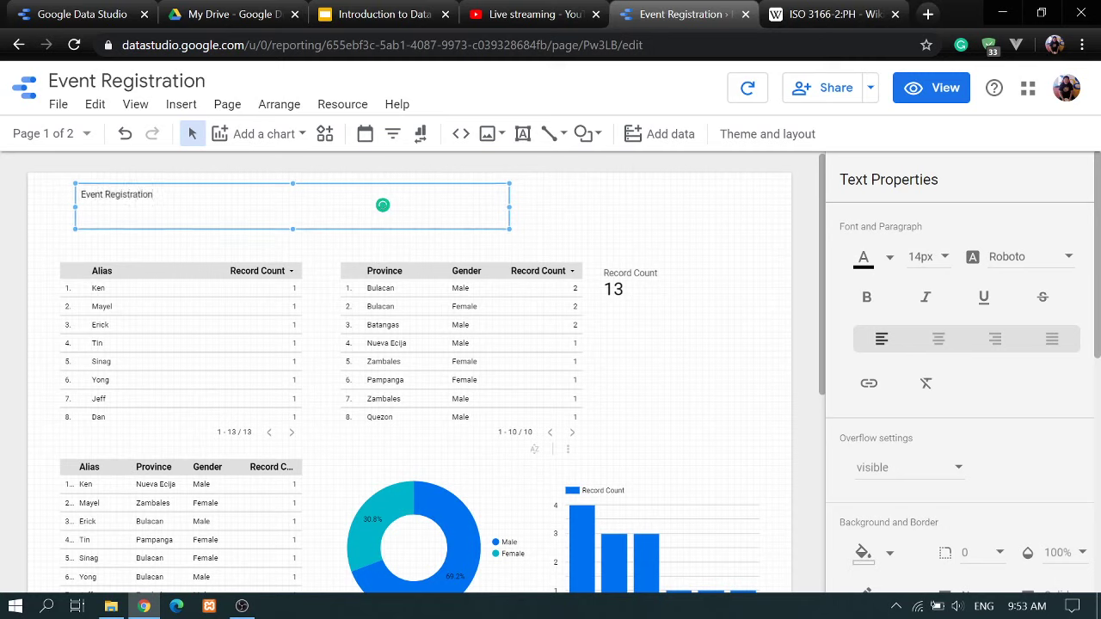
key(ctrl+a)
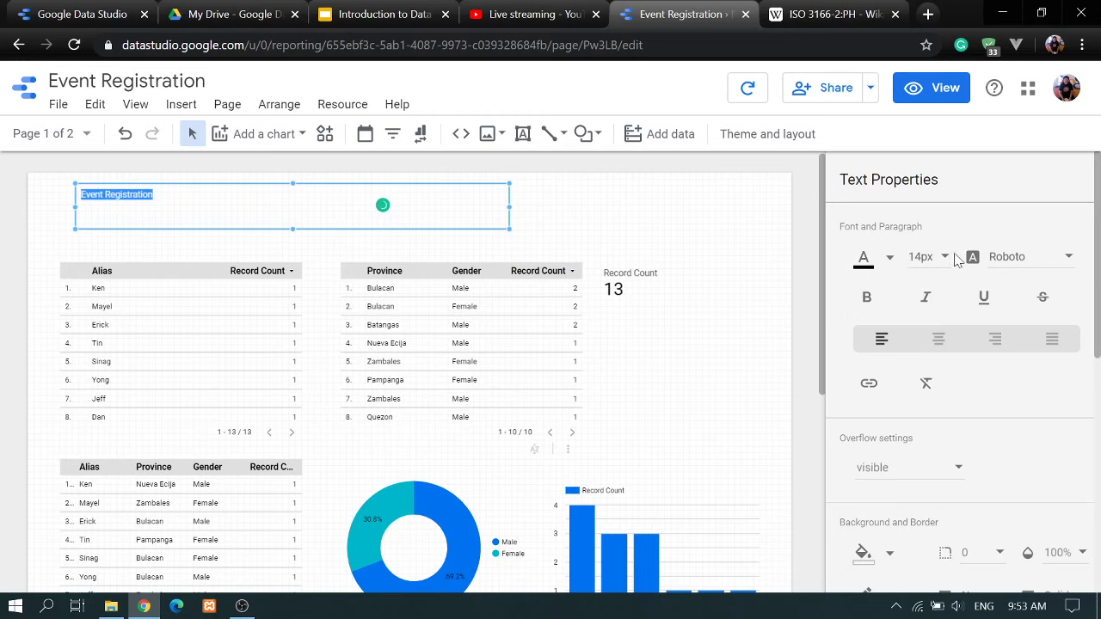
click(927, 256)
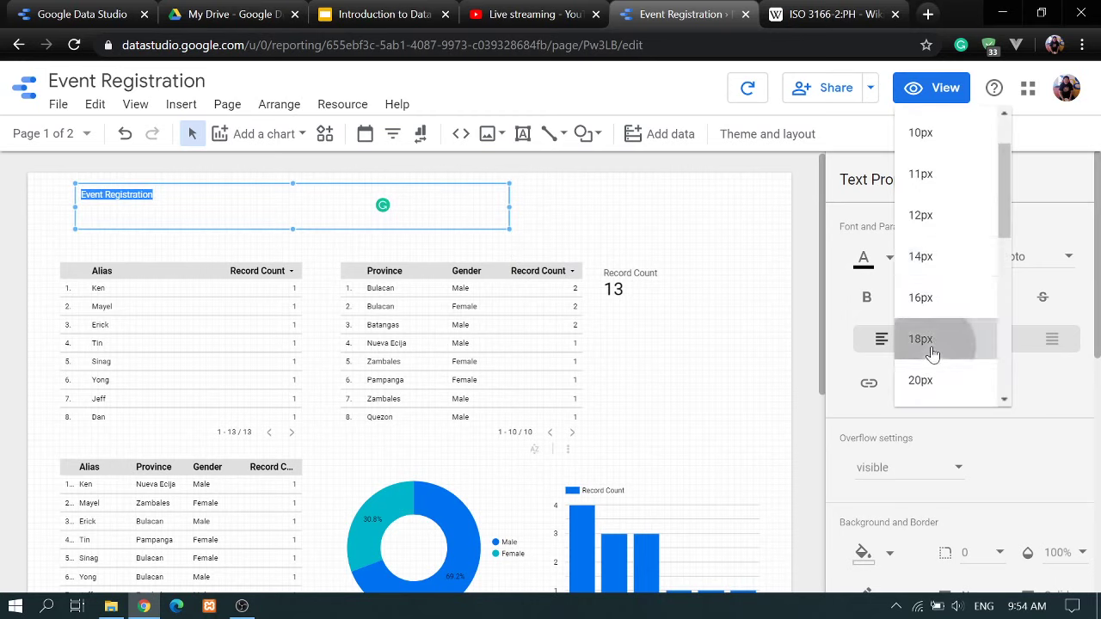
click(932, 353)
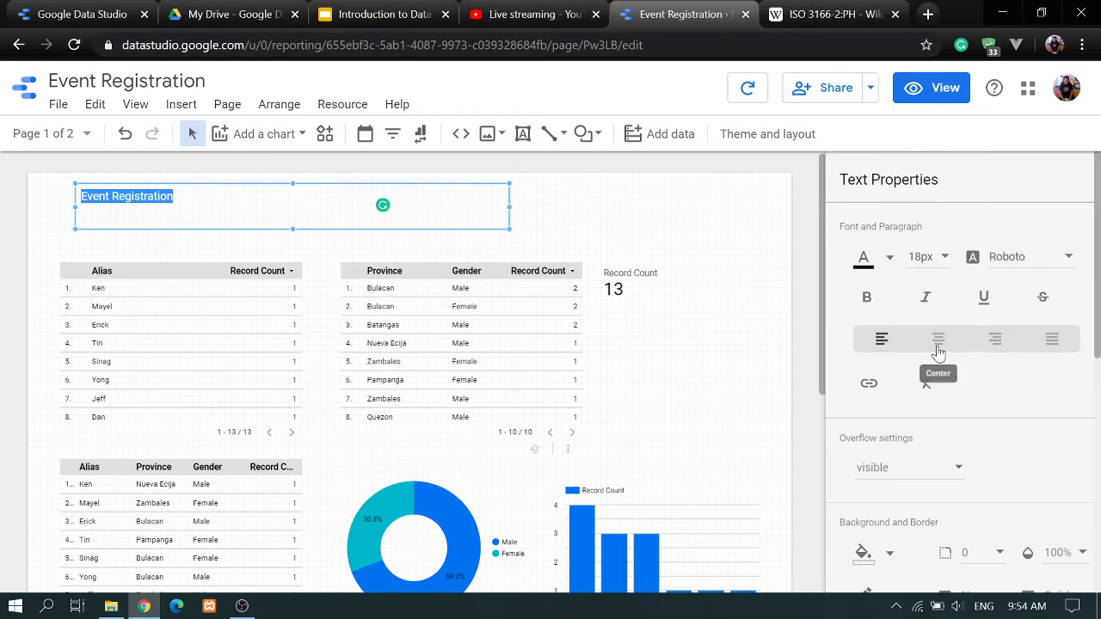
click(939, 348)
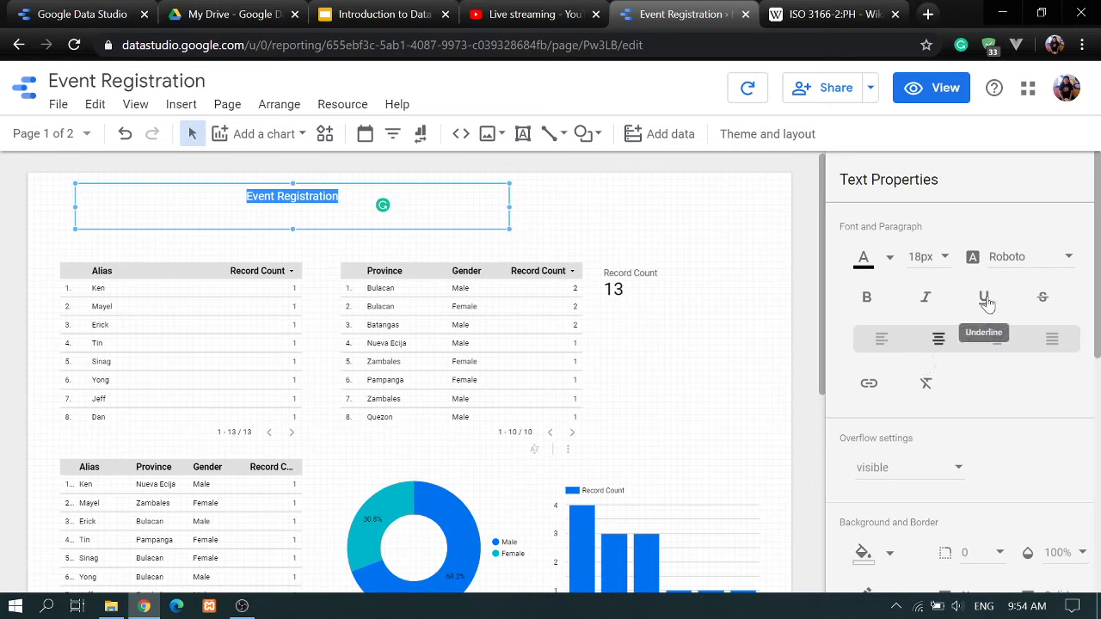
click(866, 299)
- Fill the title box with the theme's blue and widen it to the outer edge of the Province and Gender table
scroll(998, 404, down, 3)
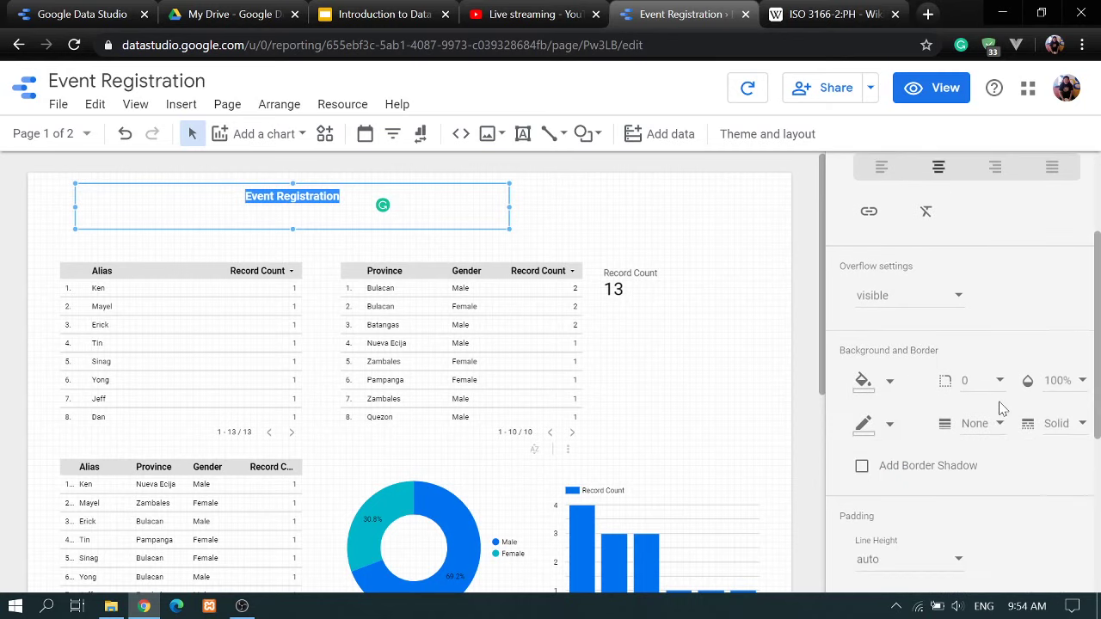
click(885, 295)
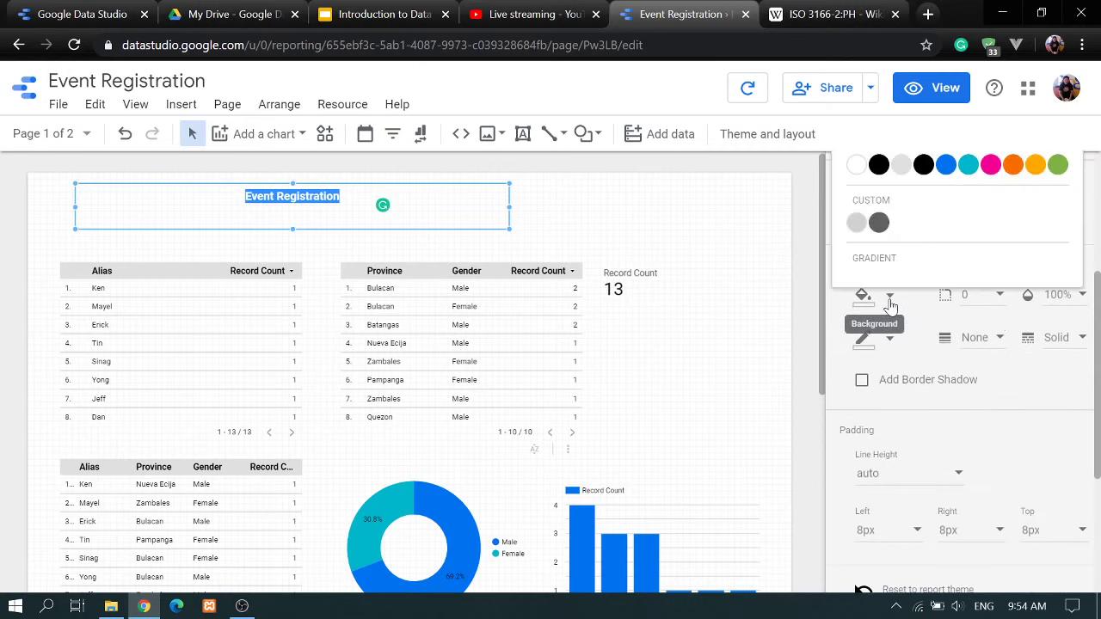
click(946, 165)
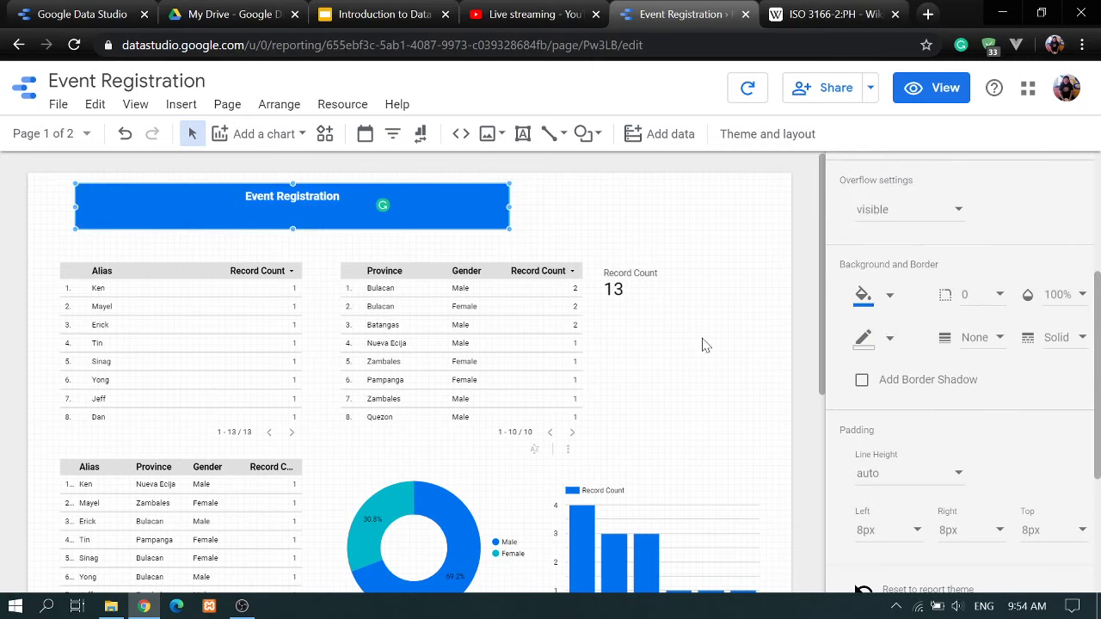
drag(510, 209, 584, 221)
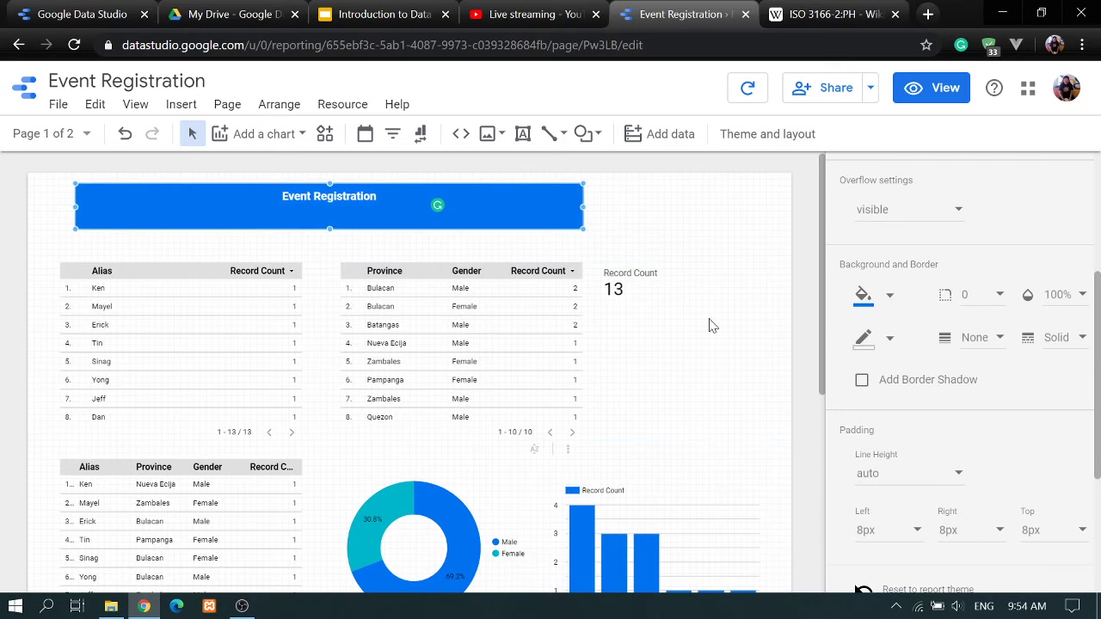
- Give the title box a black border, and preview the report in view mode before returning to editing
click(889, 338)
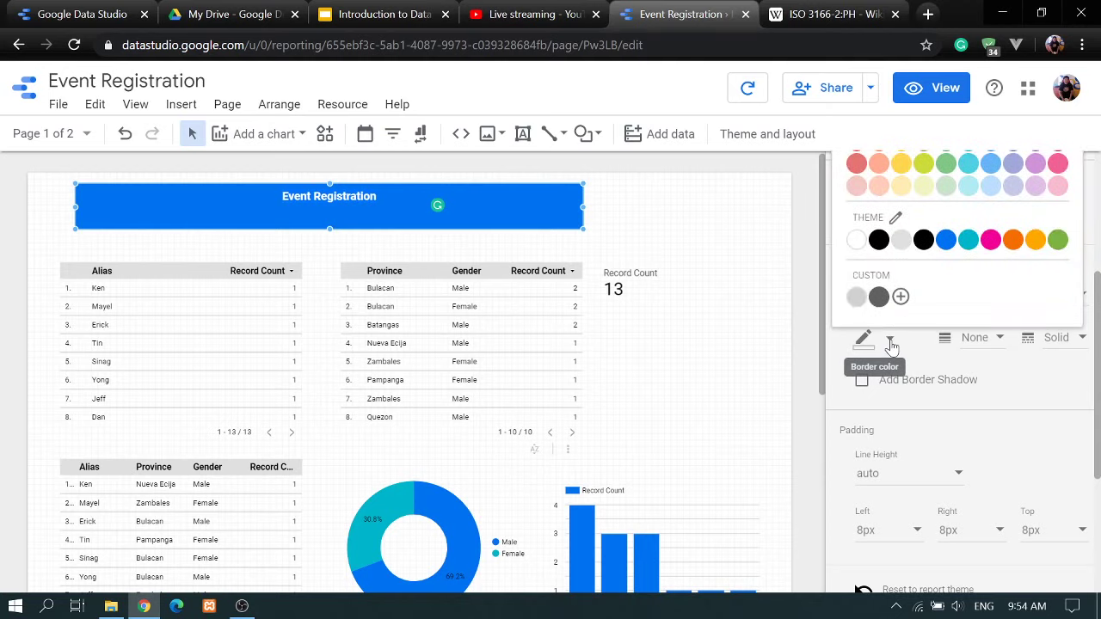
click(881, 240)
scroll(989, 376, down, 3)
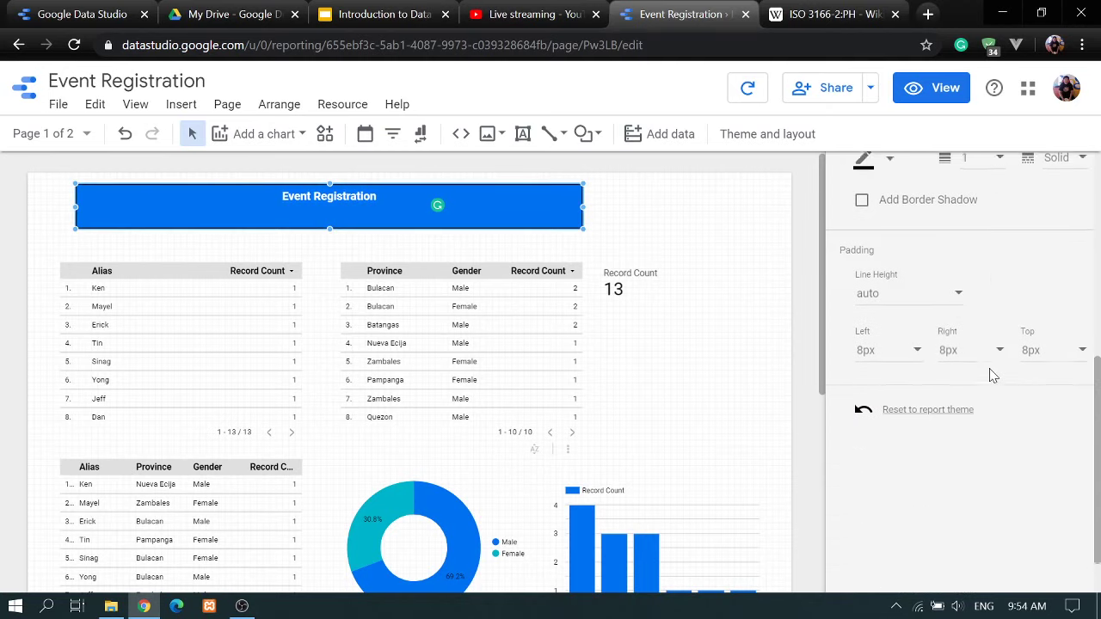
scroll(989, 376, up, 3)
click(915, 89)
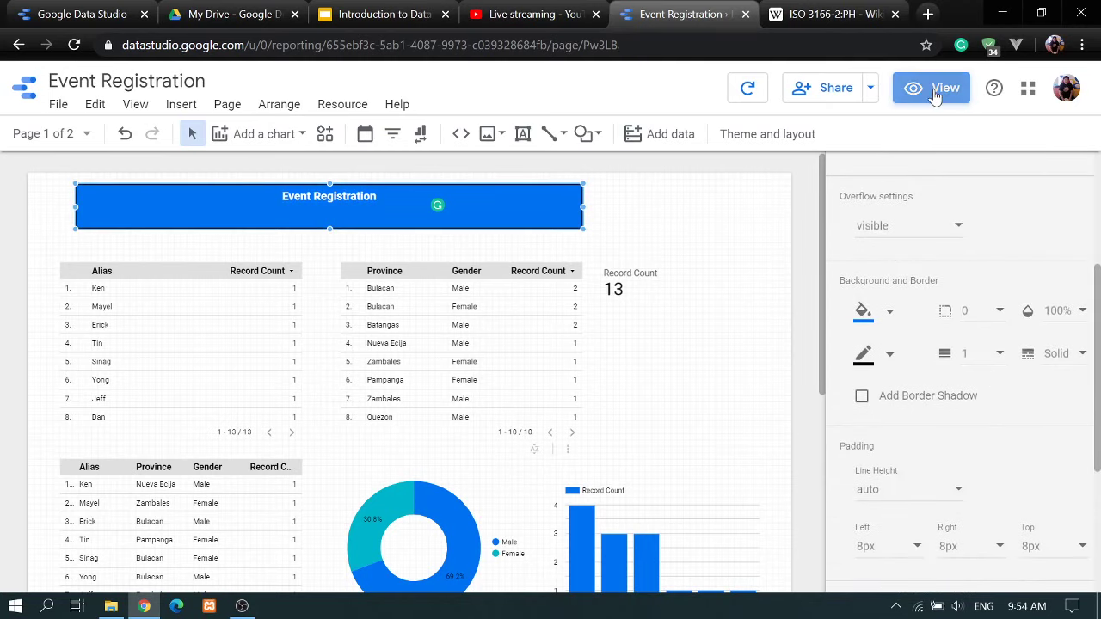
click(916, 87)
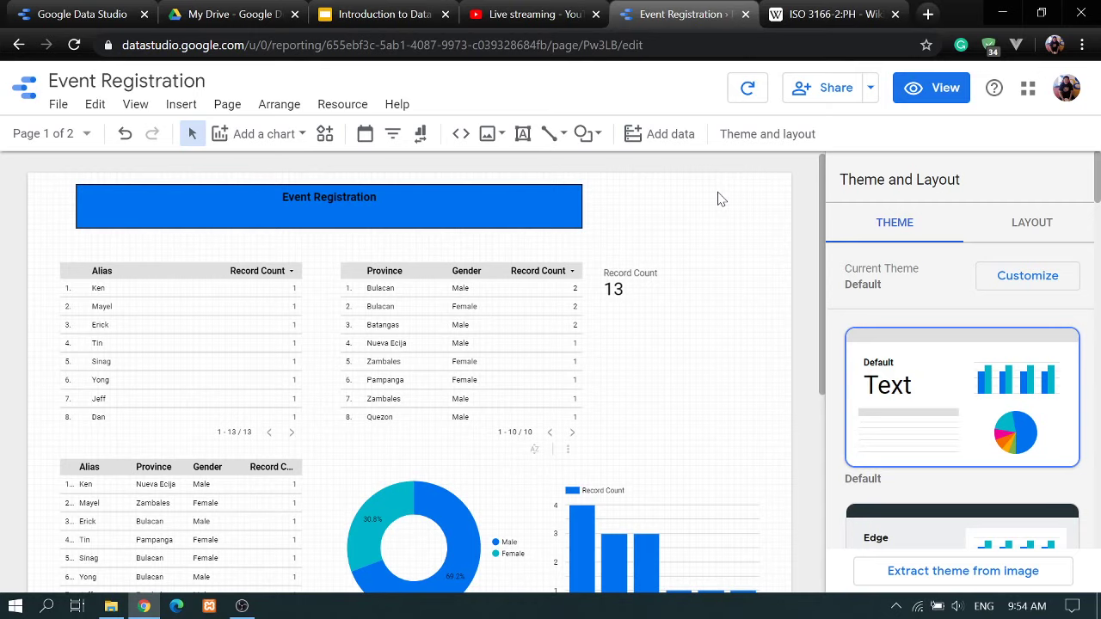
- Check the available line types, and draw a rectangle over the record count scorecard, shifted slightly upward
click(564, 137)
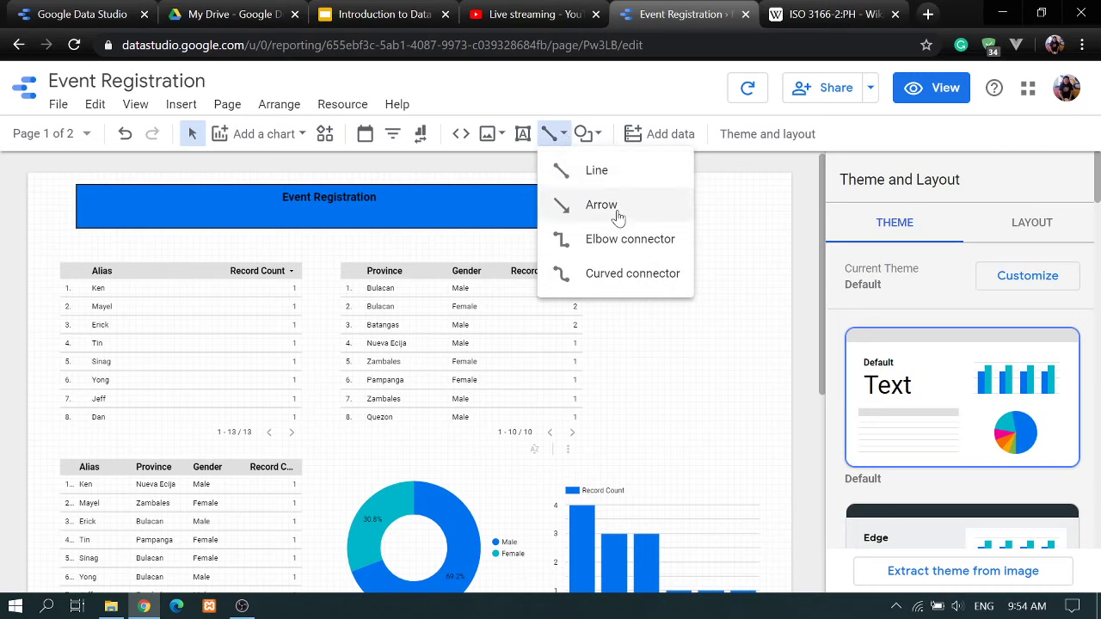
click(593, 136)
click(602, 138)
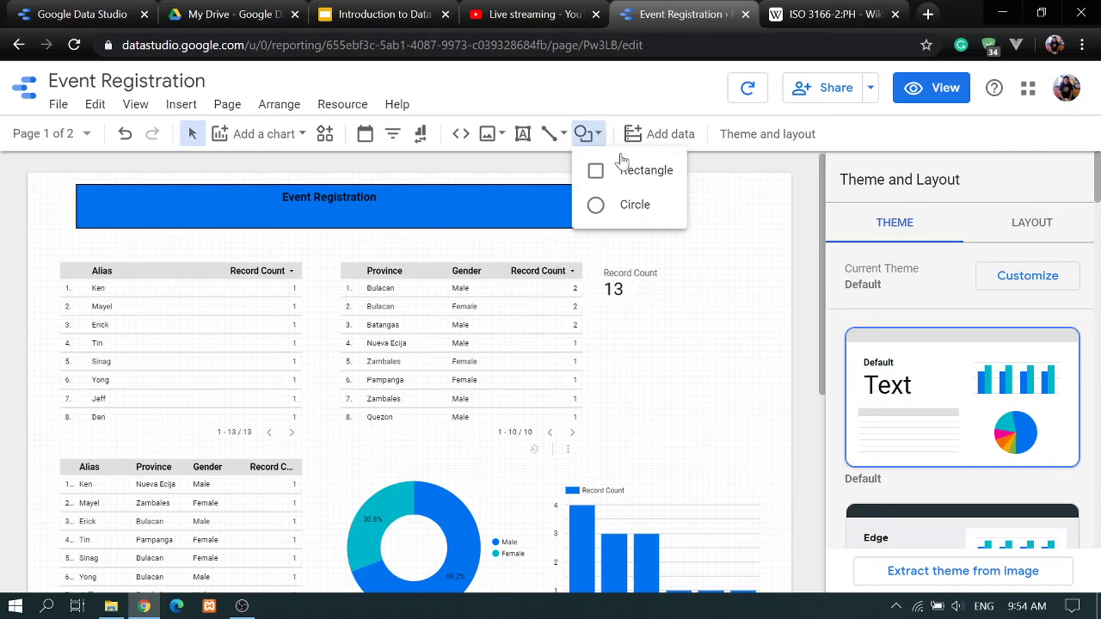
click(634, 171)
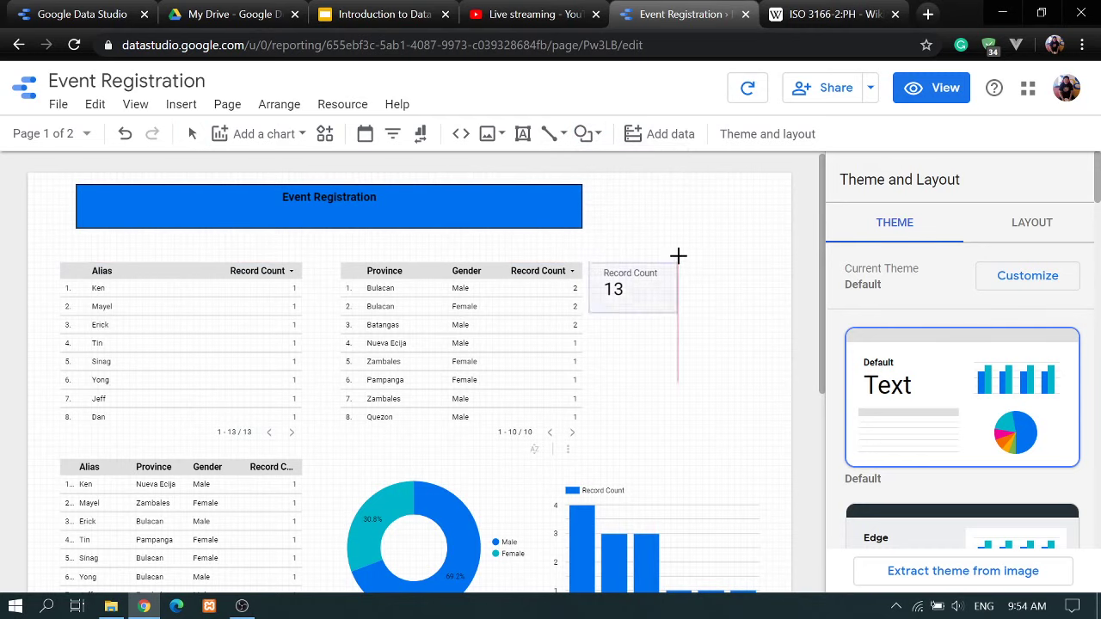
mouse_move(685, 255)
mouse_down()
mouse_move(626, 252)
mouse_move(591, 295)
mouse_move(597, 306)
mouse_up()
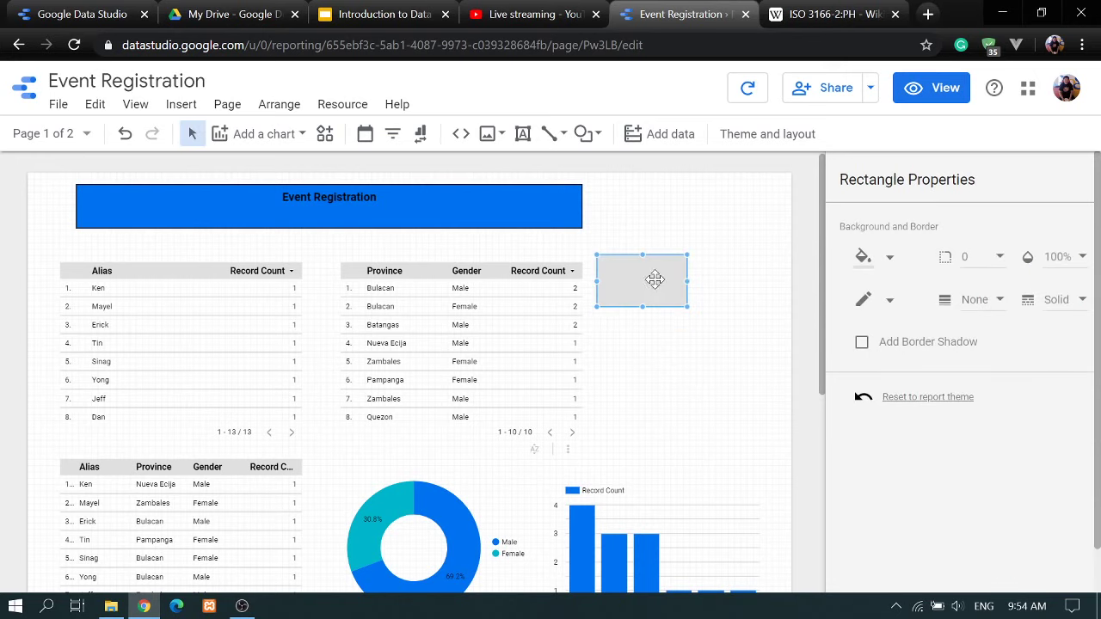
drag(659, 283, 666, 256)
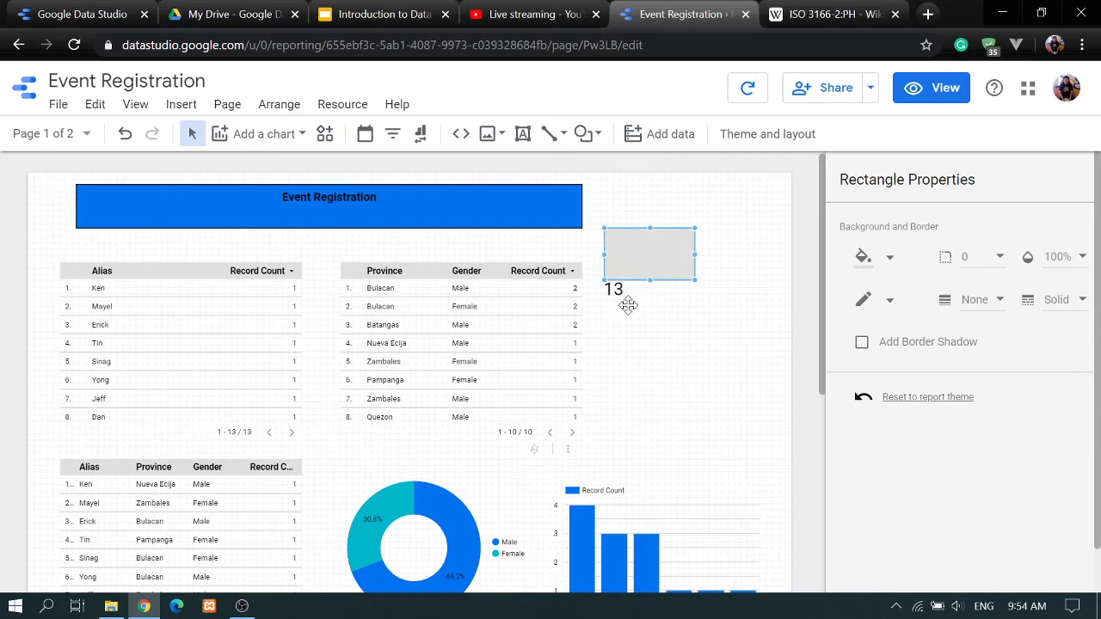
- Bring the record count scorecard to the front, try it on the grey rectangle, and move it back down beside the Province and Gender table
click(622, 293)
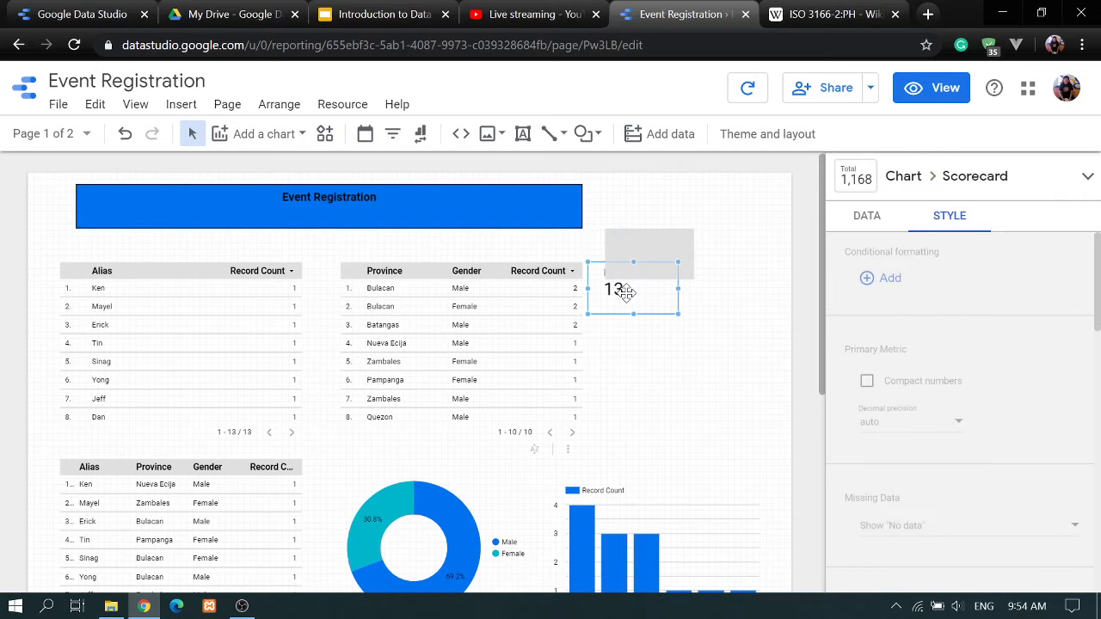
right_click(626, 299)
mouse_move(667, 464)
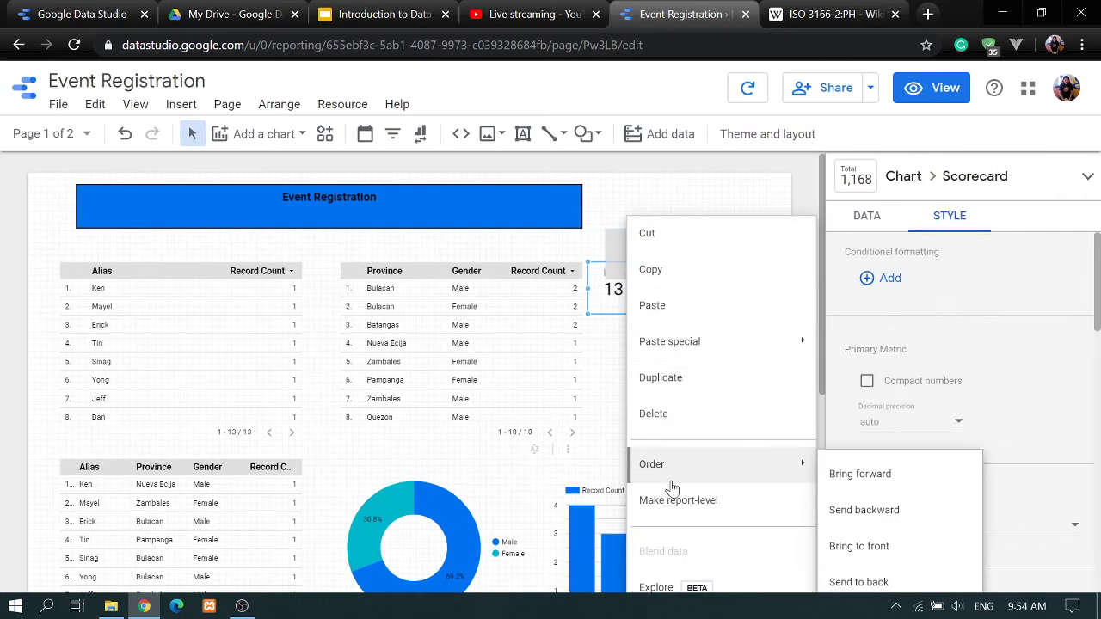
click(632, 290)
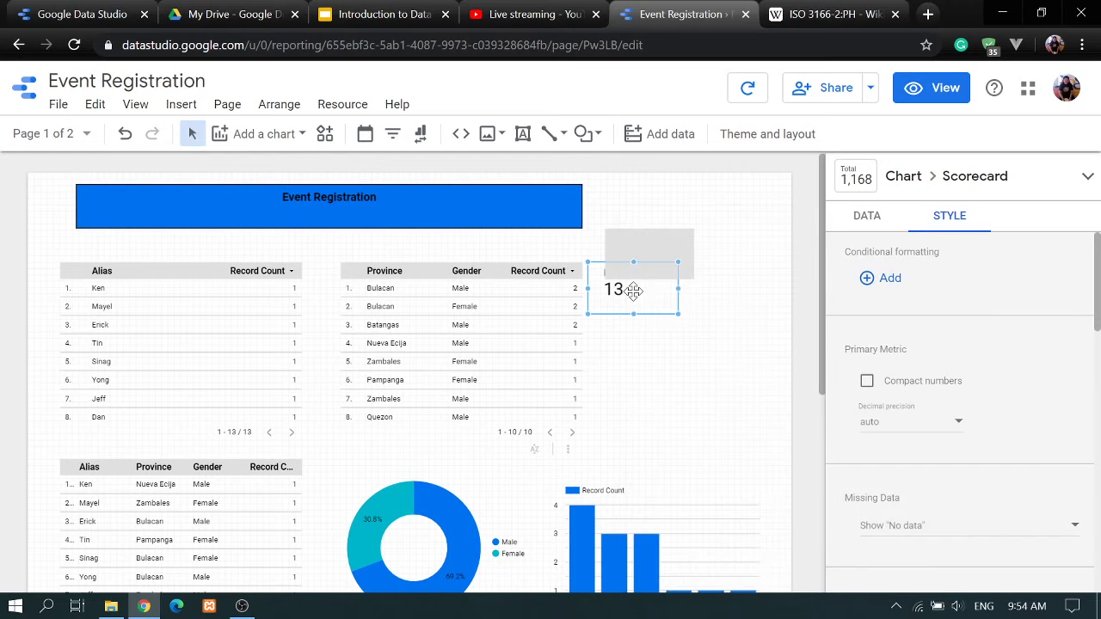
right_click(637, 295)
mouse_move(713, 462)
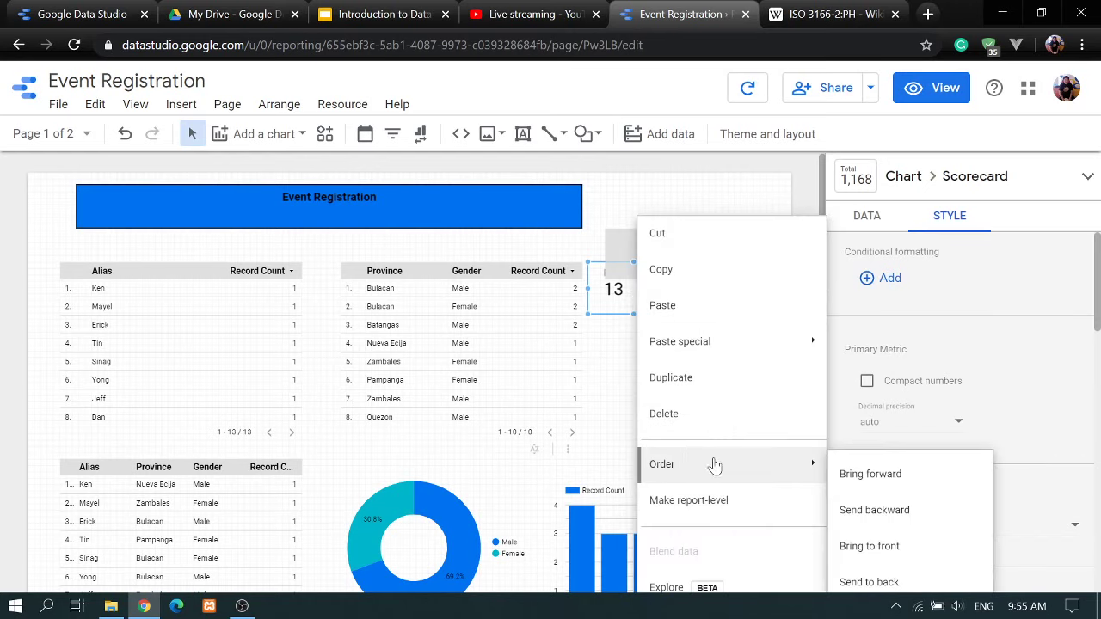
click(869, 546)
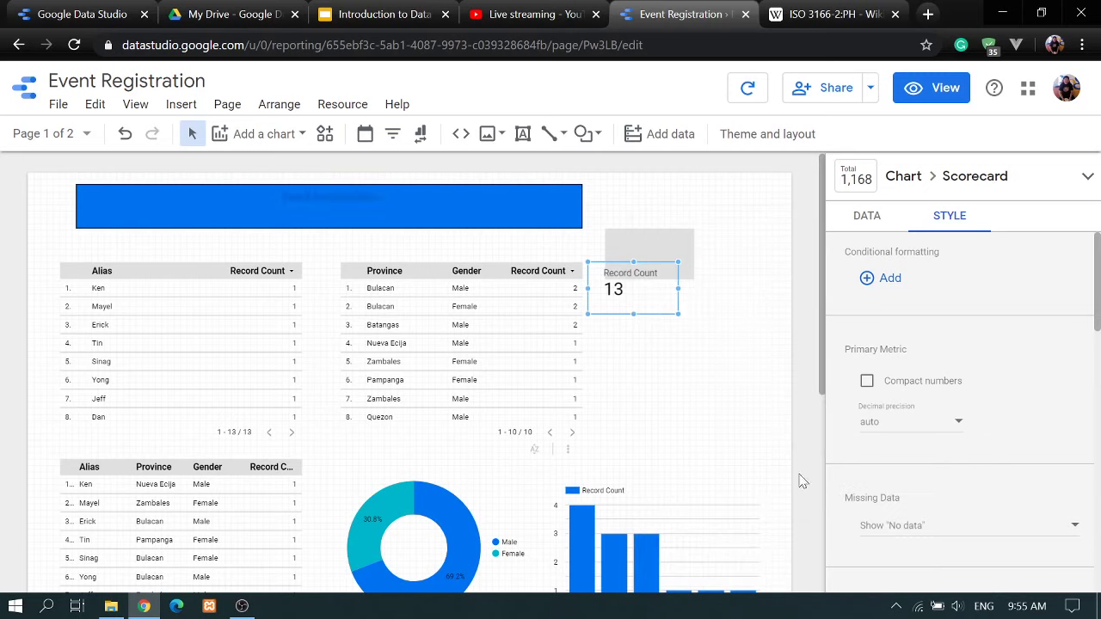
drag(646, 304, 662, 272)
click(680, 313)
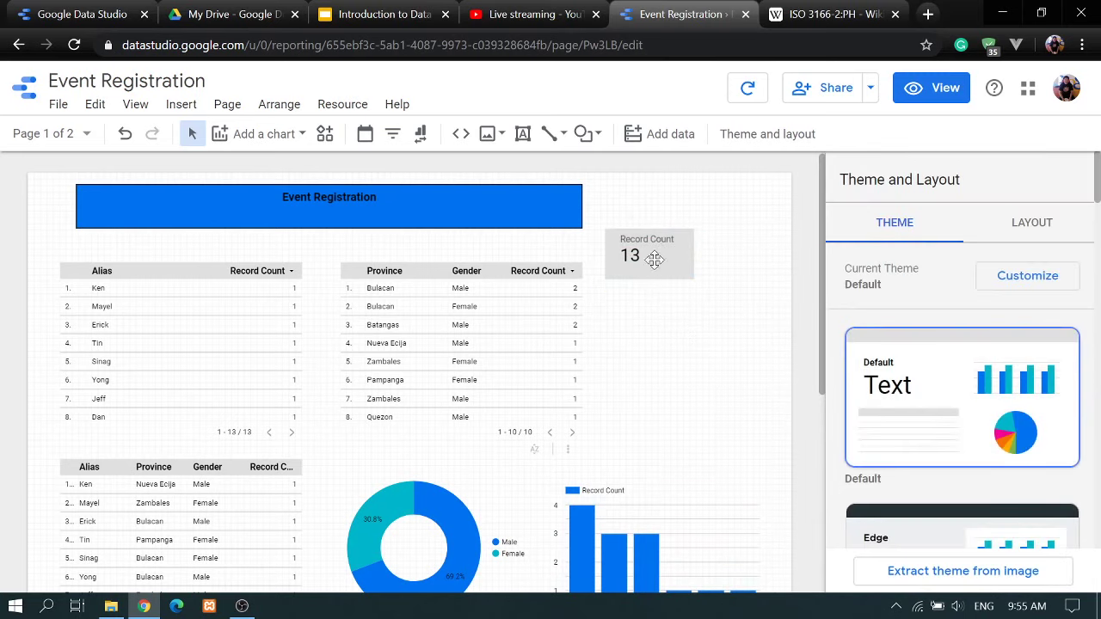
drag(657, 256, 663, 284)
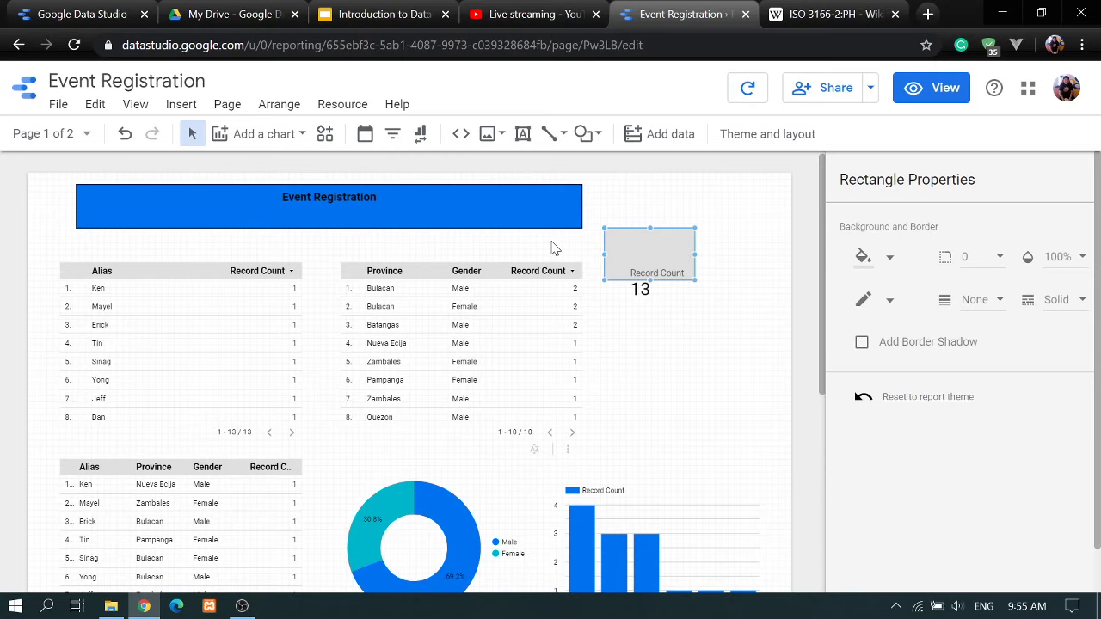
- Check the connectors offered for adding data to the report, and delete the grey rectangle
click(659, 136)
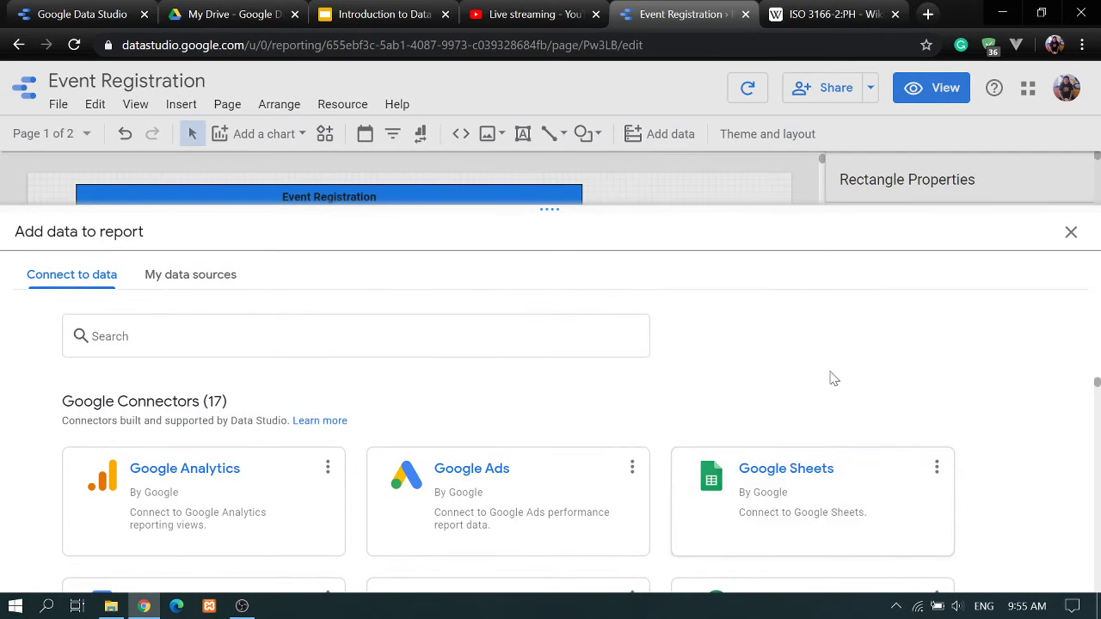
click(1070, 233)
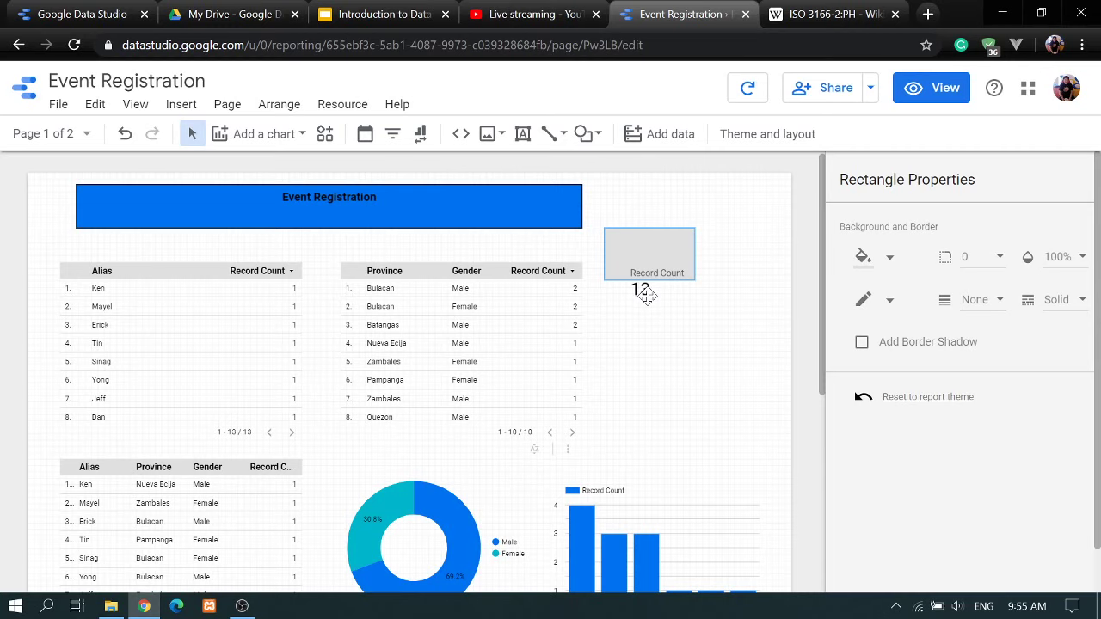
- Compare the data sources and dimensions of the two upper tables with those of the blended table below
scroll(447, 361, down, 1)
click(263, 400)
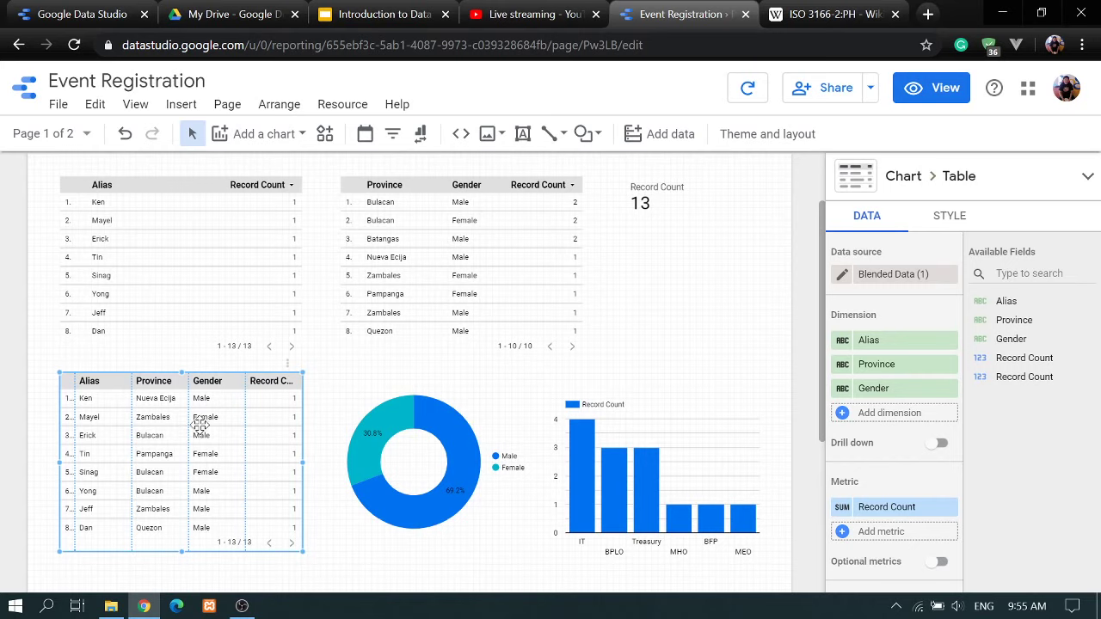
click(249, 275)
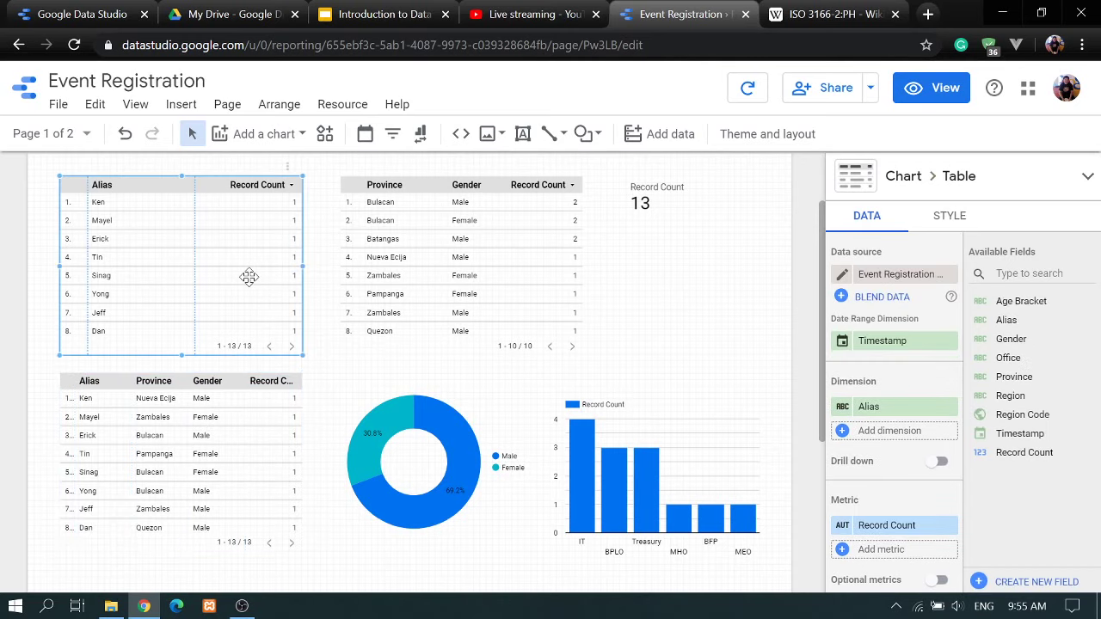
key(Tab)
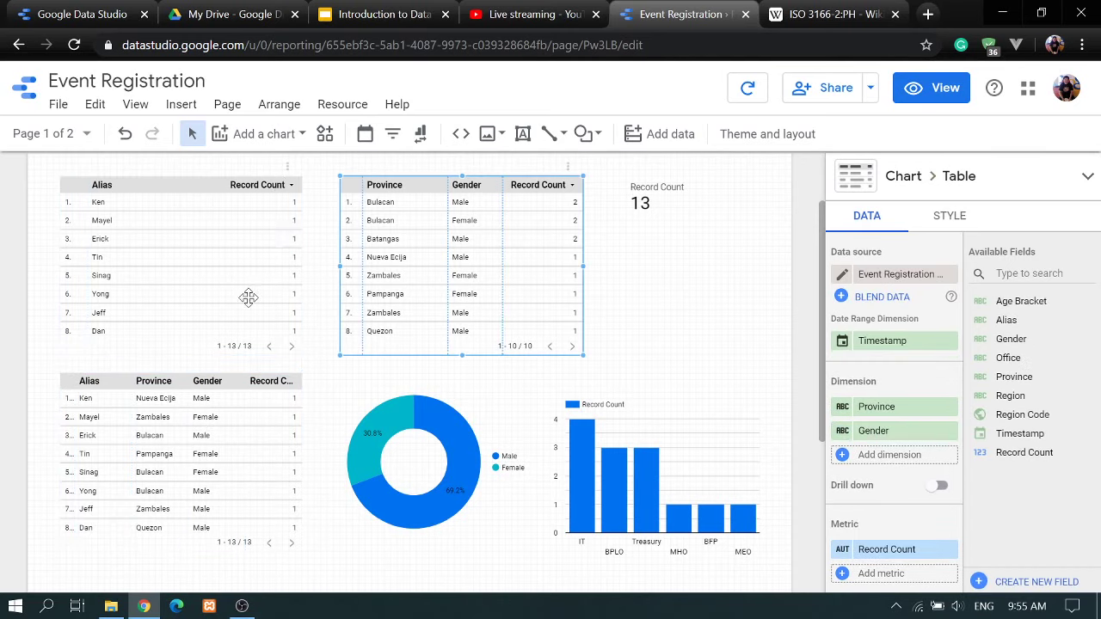
click(211, 474)
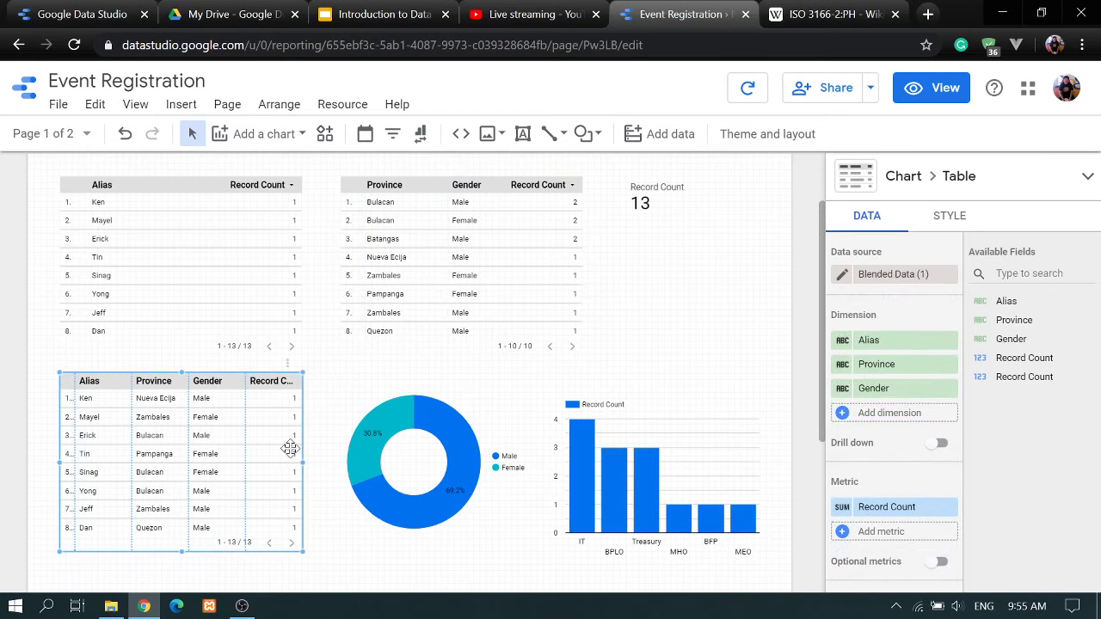
click(731, 268)
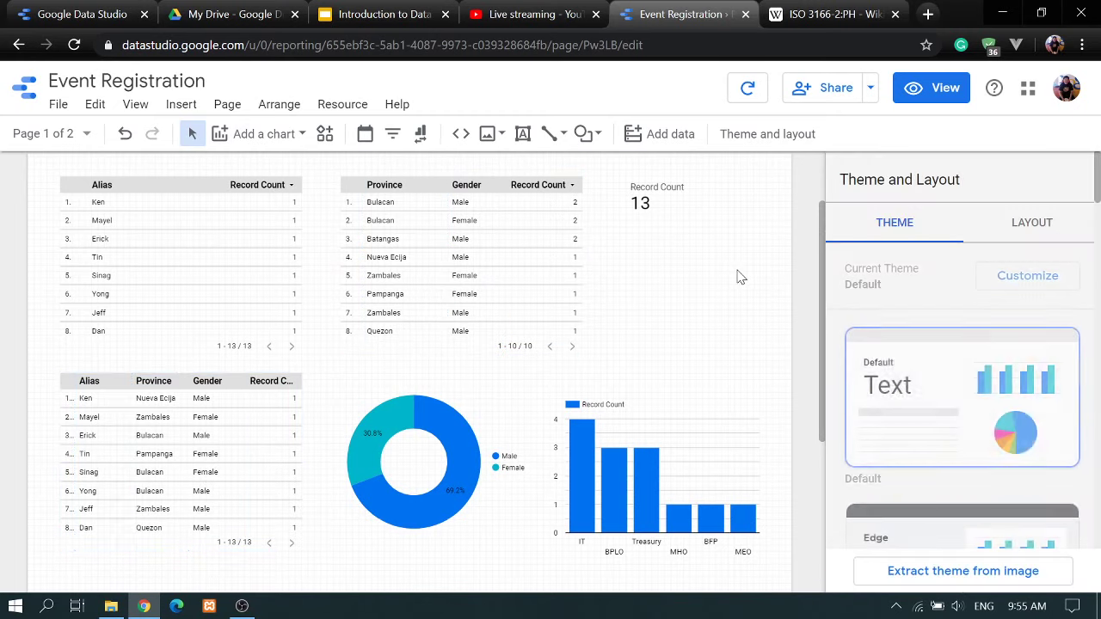
- Check the download formats offered for the report and the editing commands available
scroll(737, 273, up, 1)
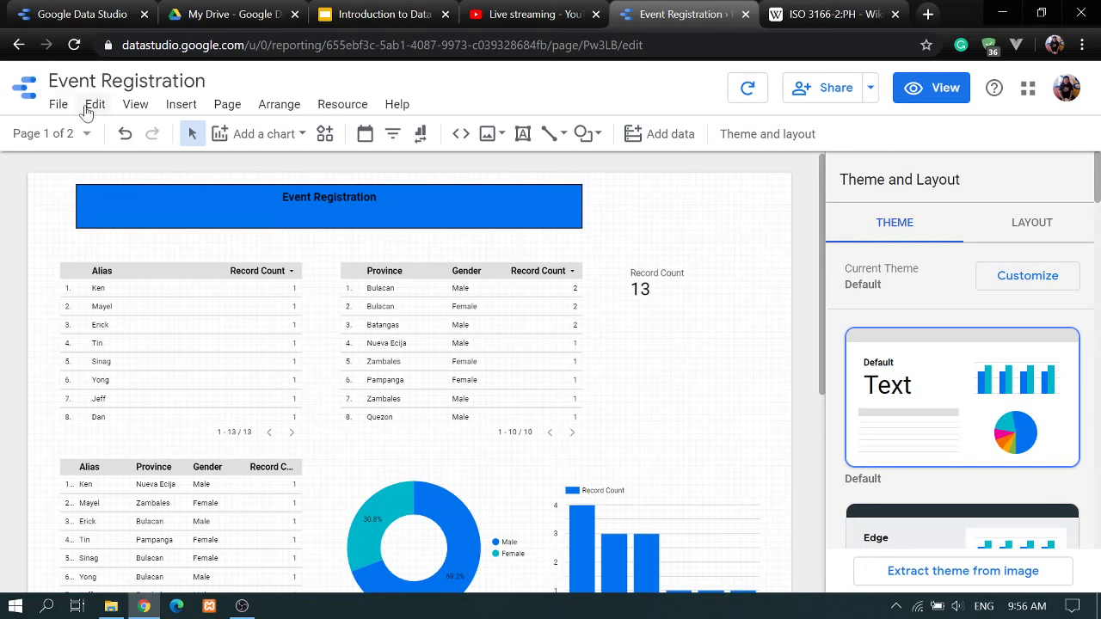
click(58, 107)
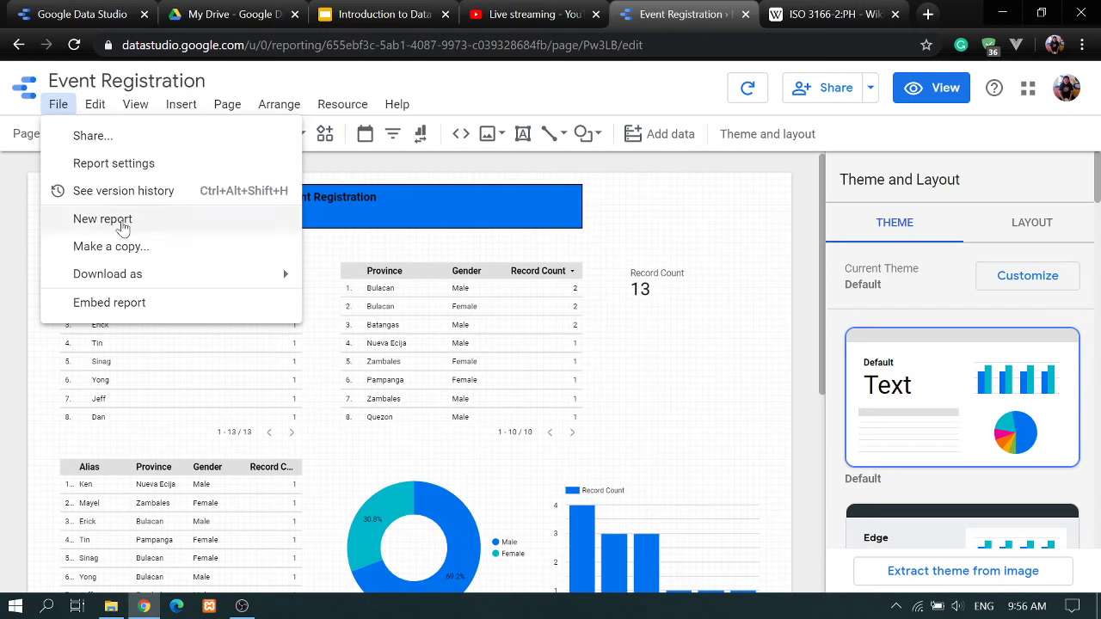
mouse_move(143, 284)
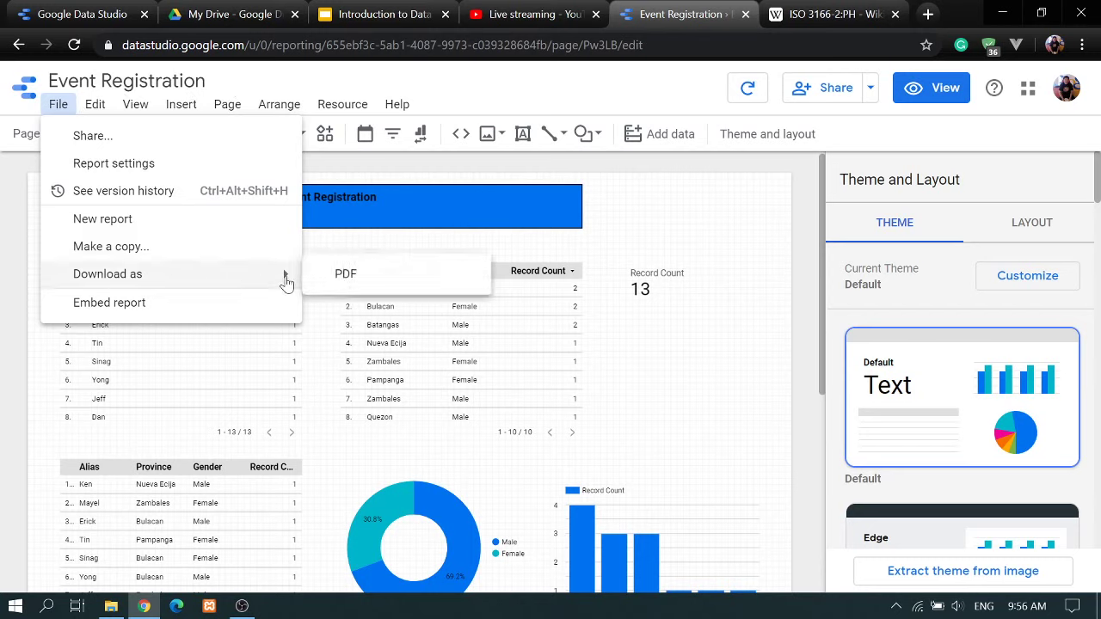
click(96, 109)
click(96, 110)
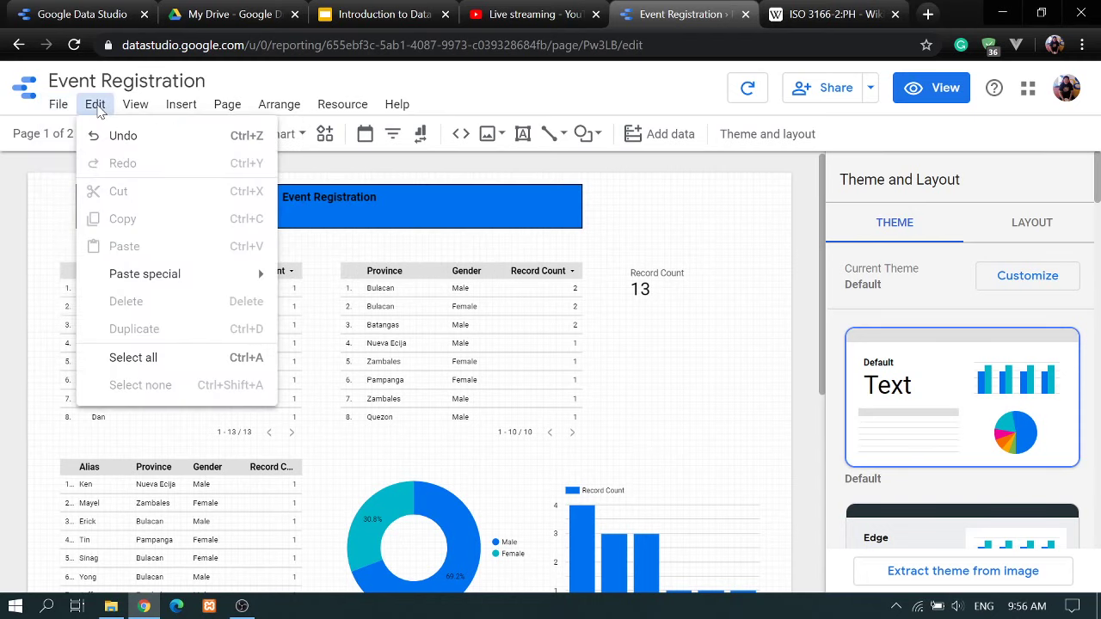
- Review the report's snapping and grid size options, and the charts and elements available for insertion
click(135, 108)
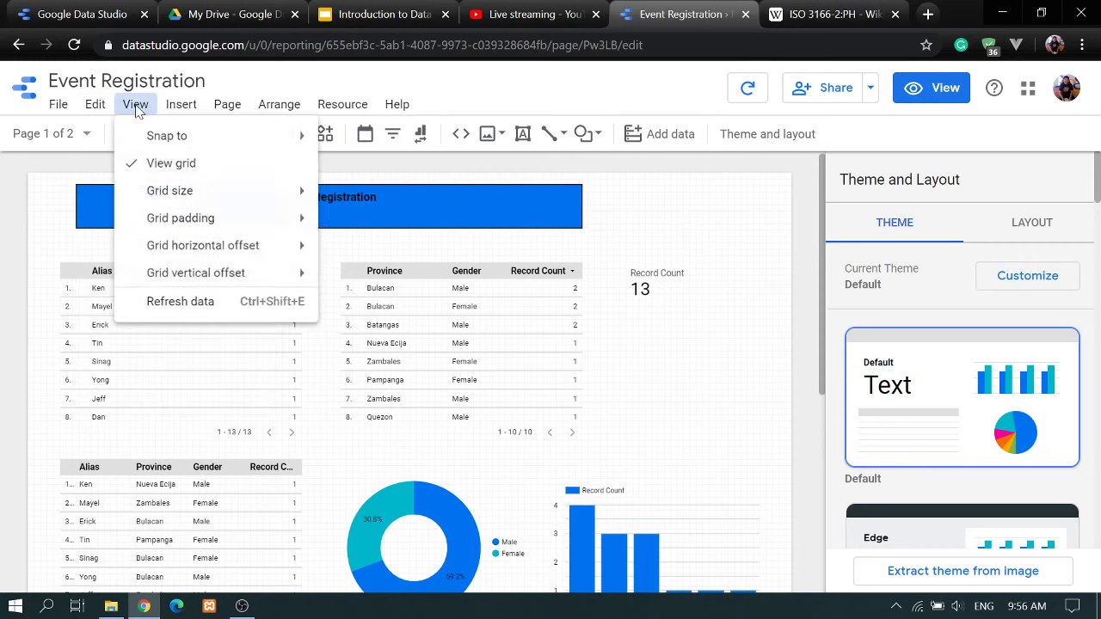
mouse_move(251, 138)
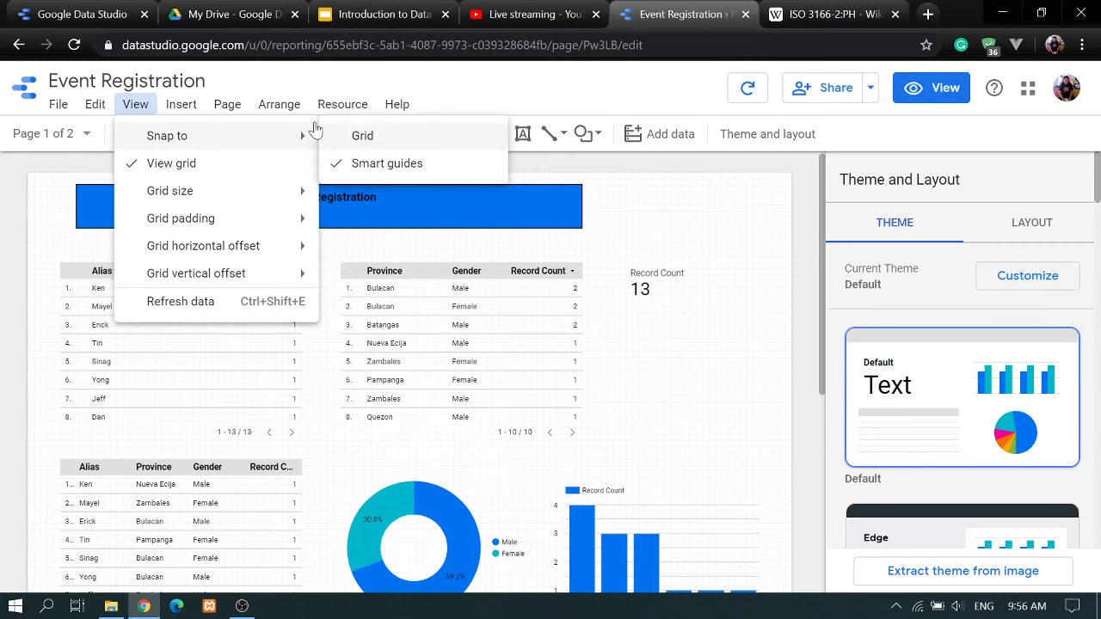
mouse_move(172, 192)
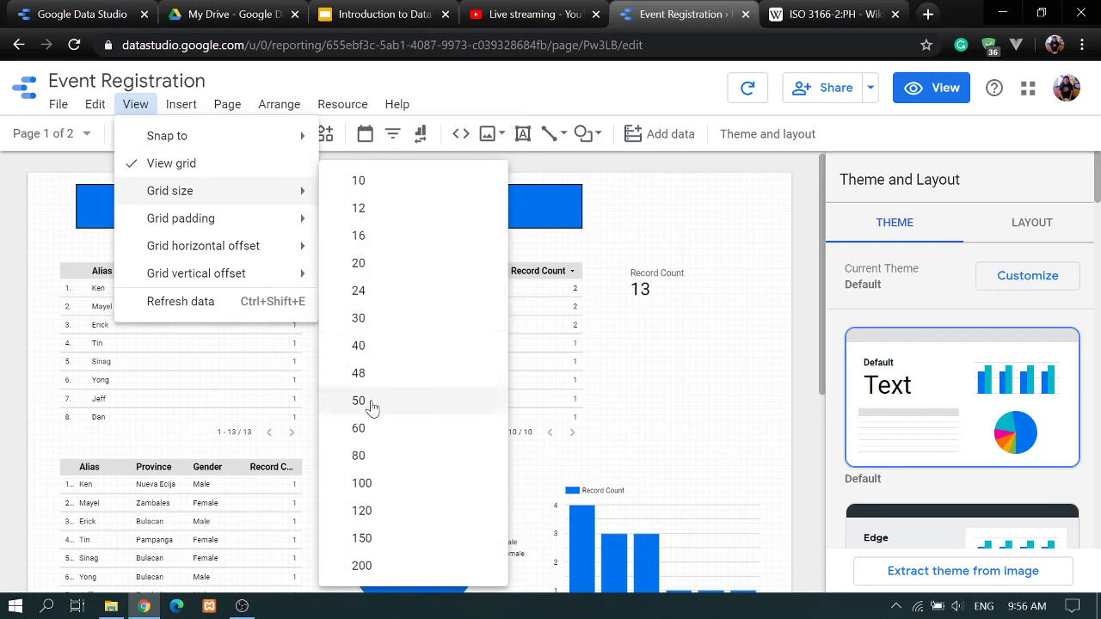
click(188, 125)
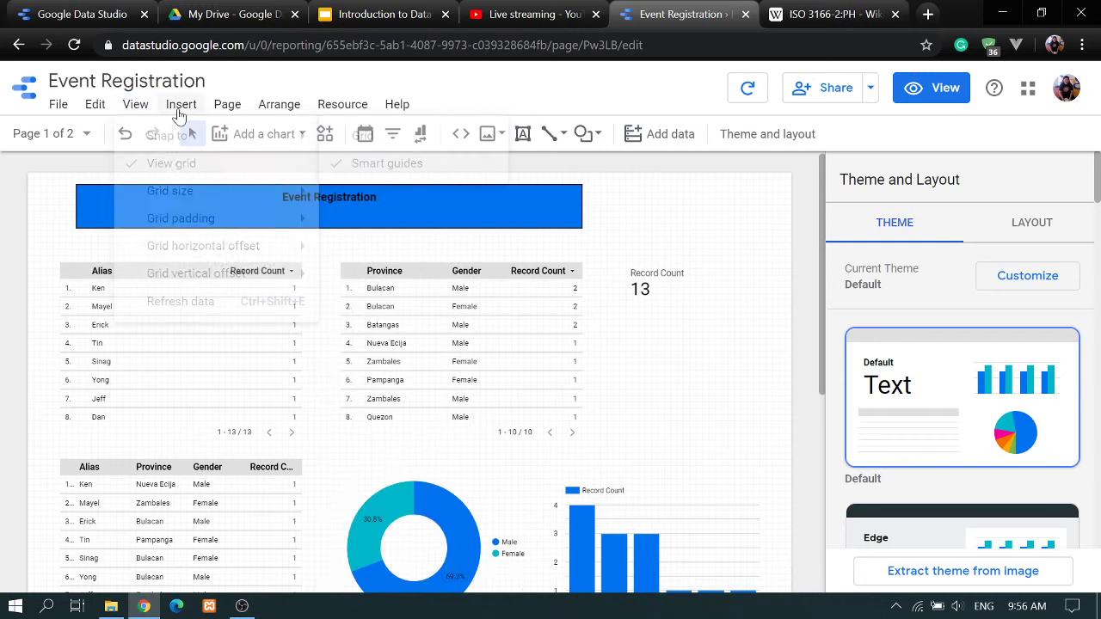
click(178, 114)
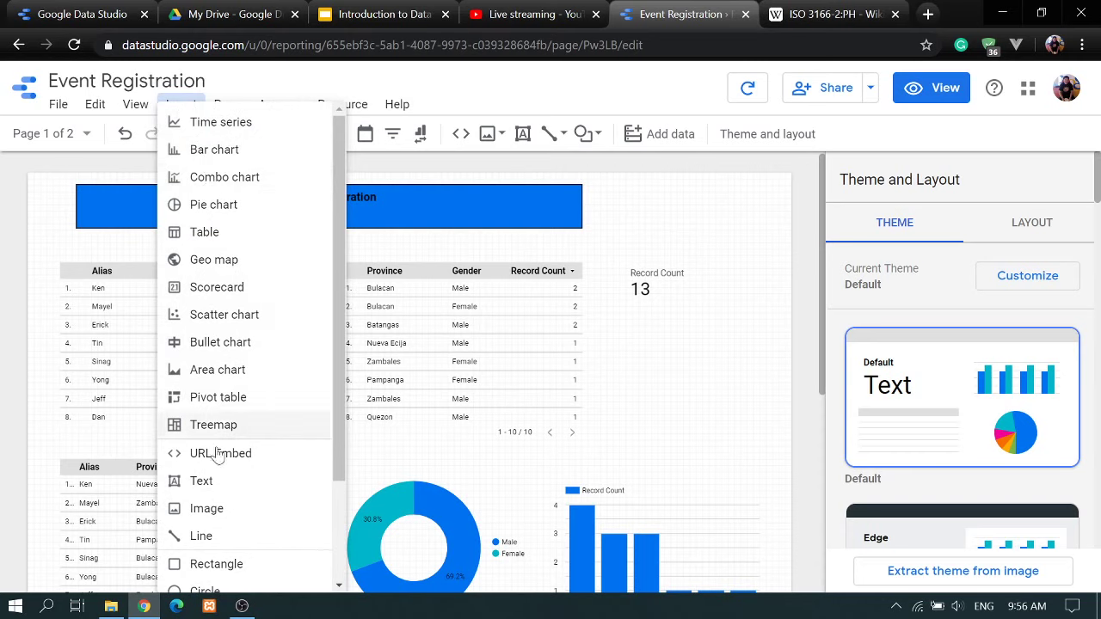
scroll(250, 258, down, 1)
scroll(251, 249, up, 1)
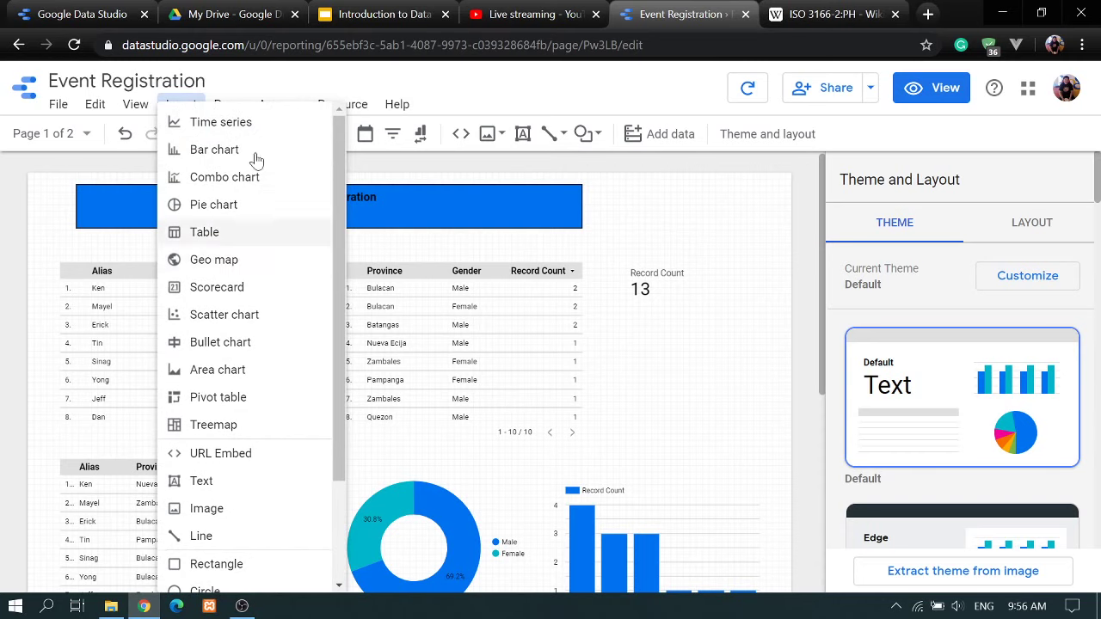
click(252, 86)
- Add a new blank page to the Event Registration report
click(232, 110)
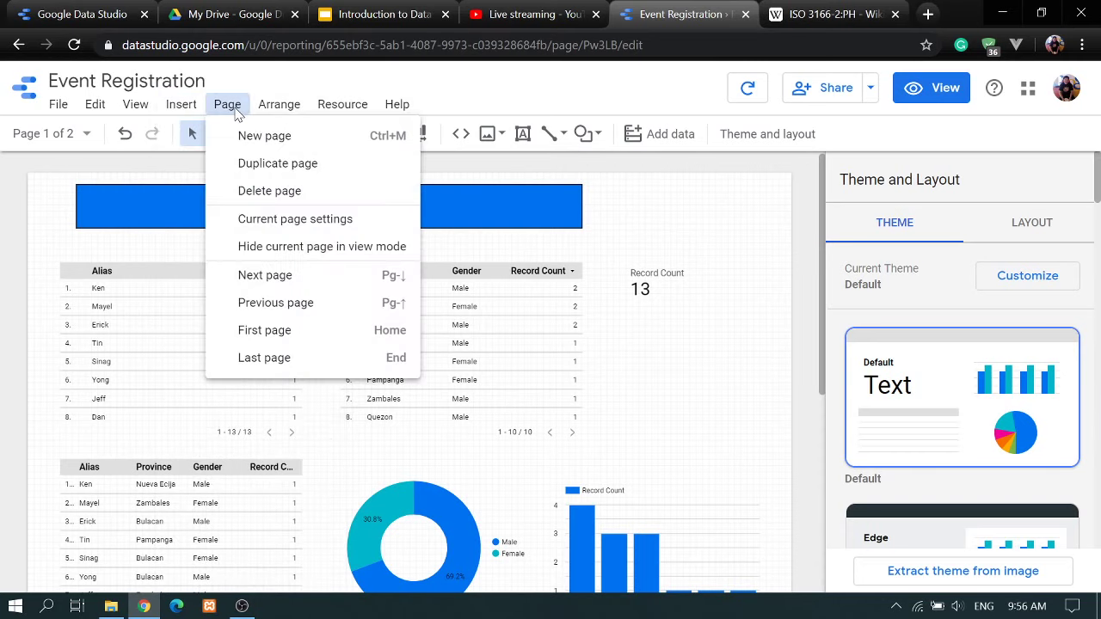
click(270, 136)
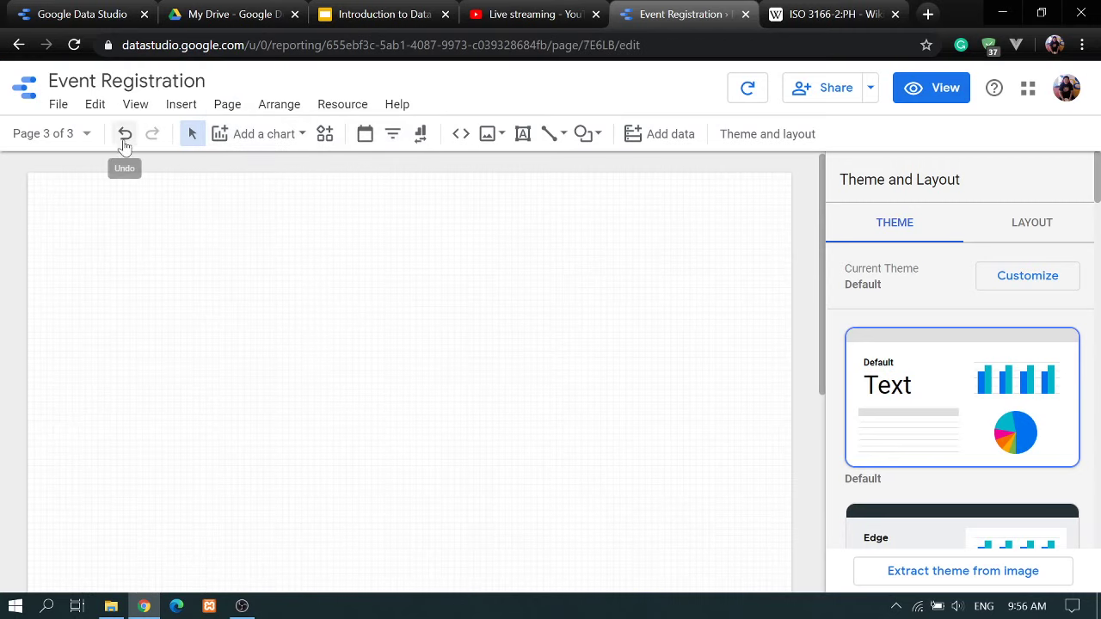
click(88, 136)
click(88, 136)
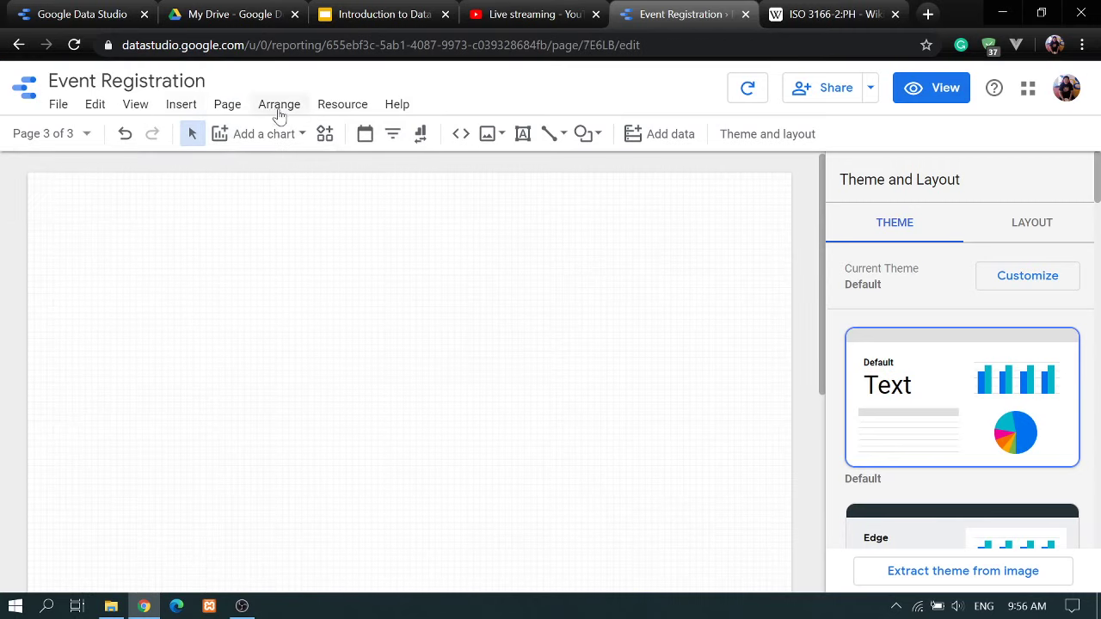
- Examine the arrange commands on the blank page, and the ordering options for the Province and Gender table on Page 1
click(242, 111)
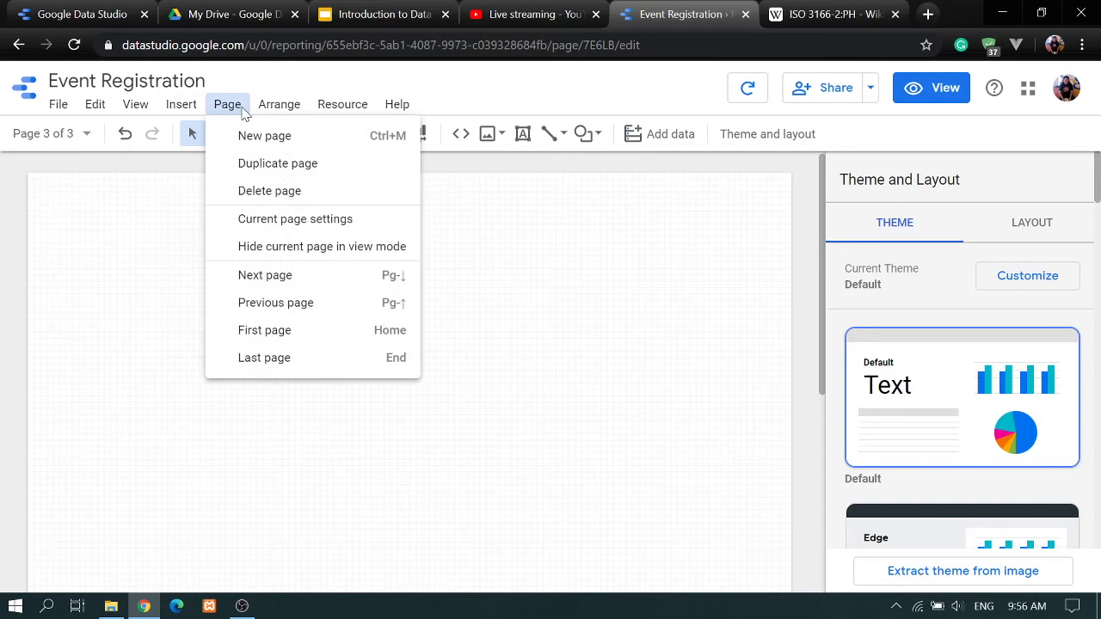
click(284, 110)
click(283, 110)
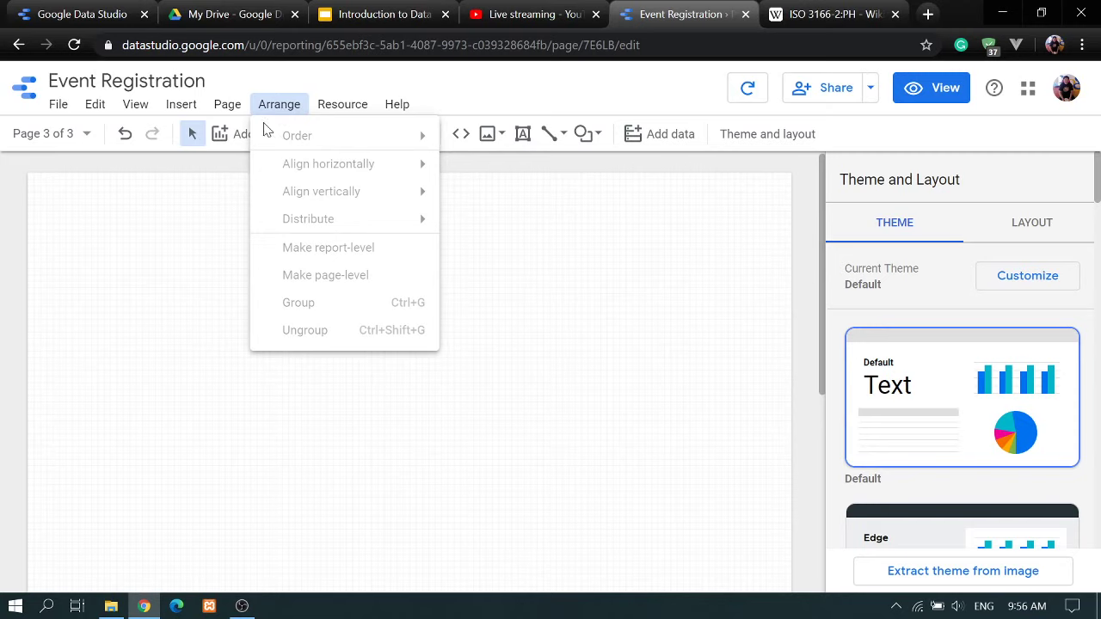
click(85, 135)
click(86, 135)
click(76, 213)
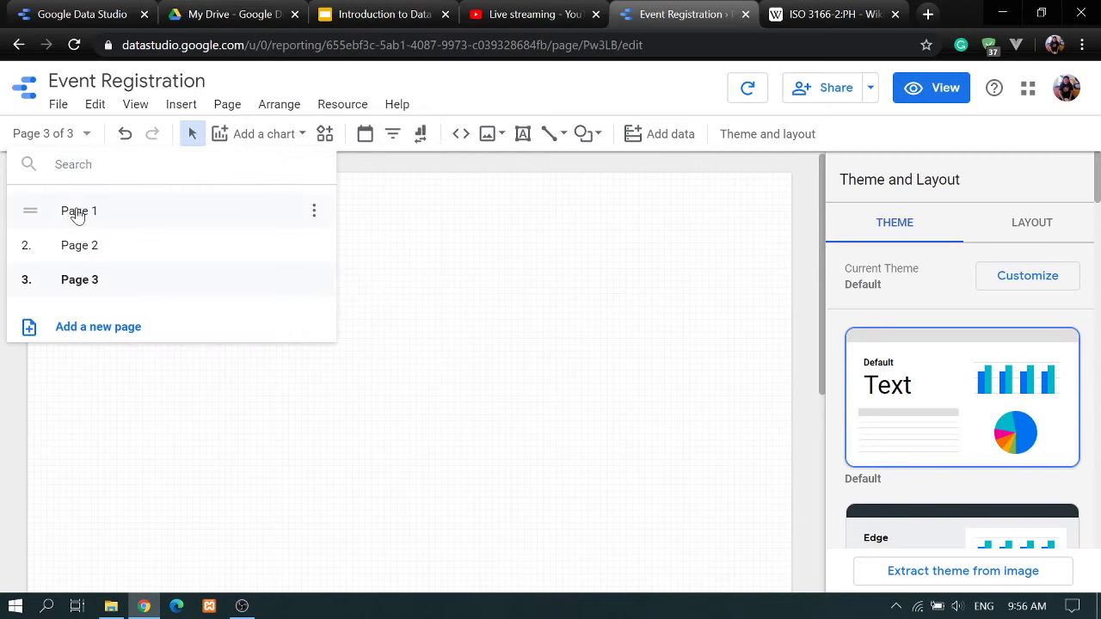
click(419, 333)
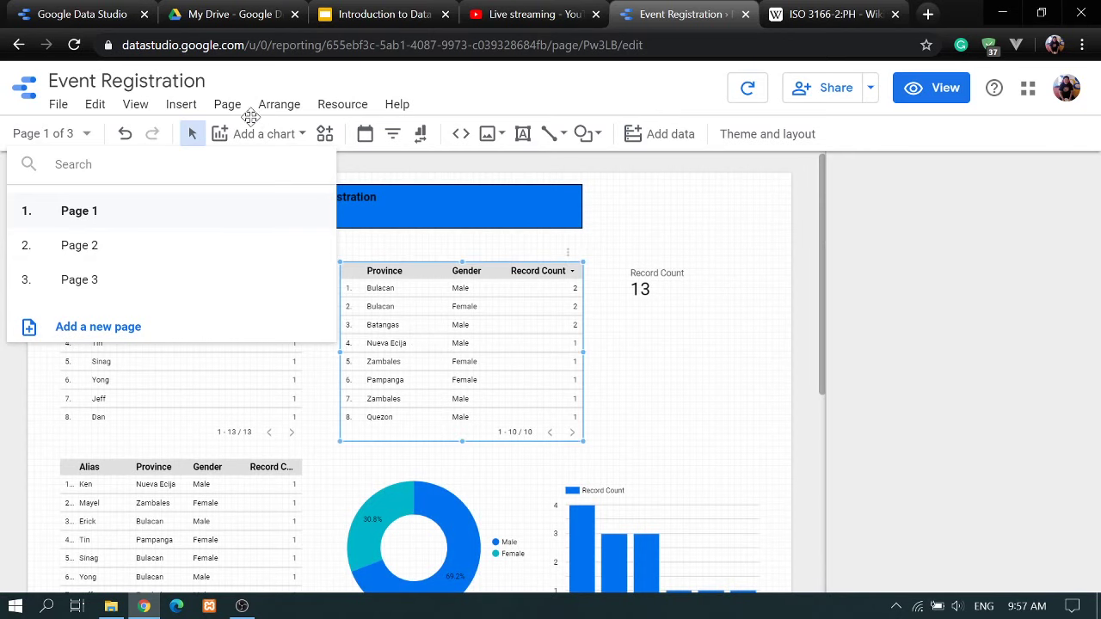
click(288, 104)
click(286, 105)
mouse_move(317, 137)
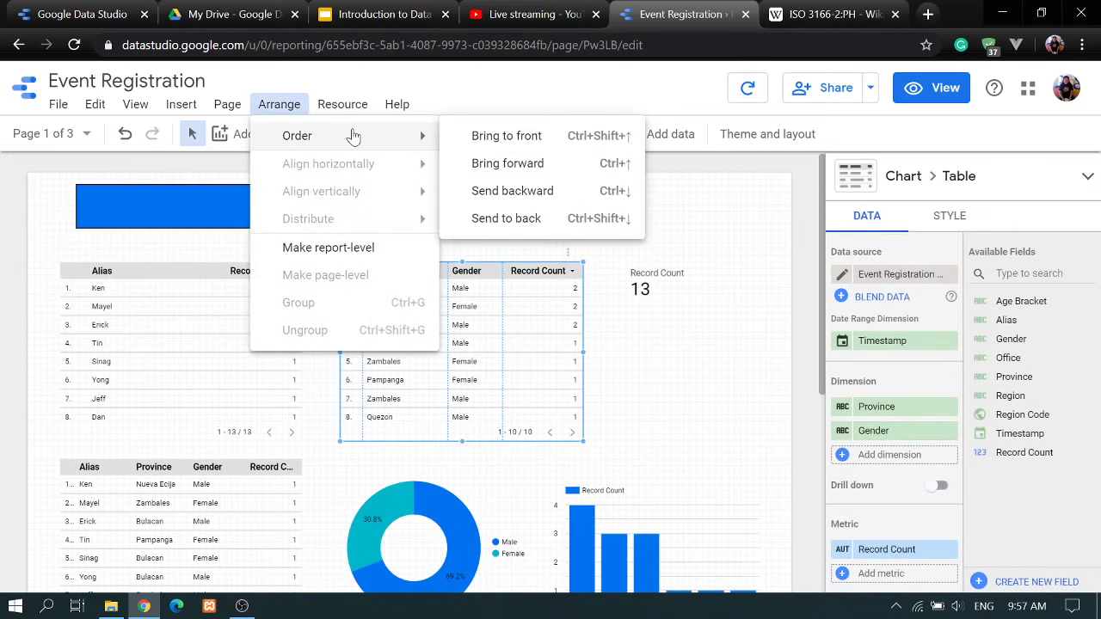
- View the map on Page 2 and return to Page 1 of the report
click(90, 140)
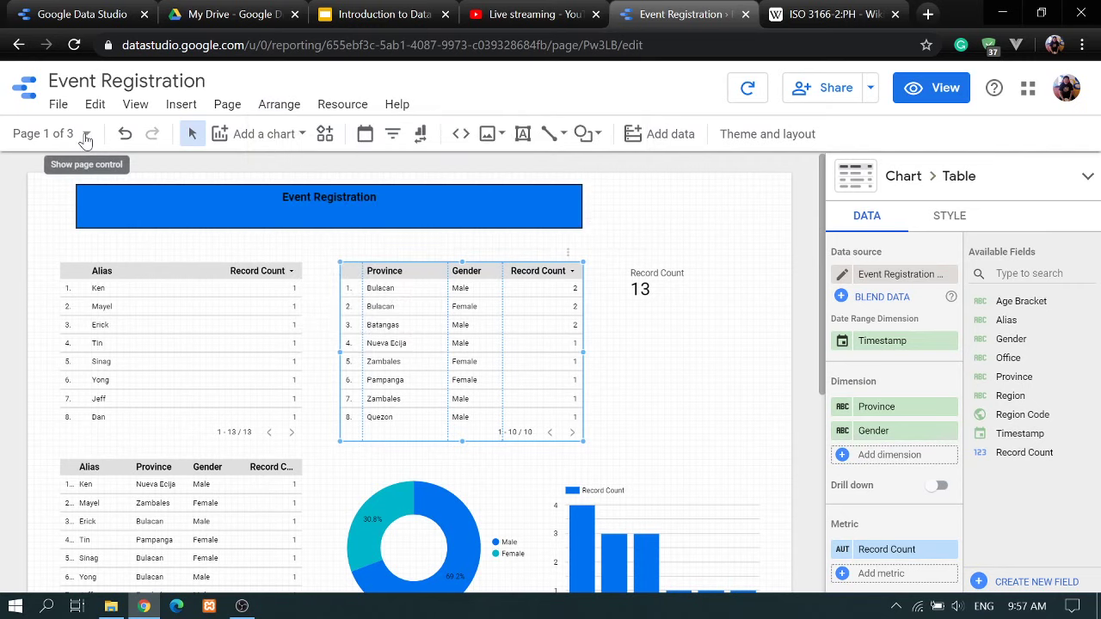
click(85, 136)
click(69, 246)
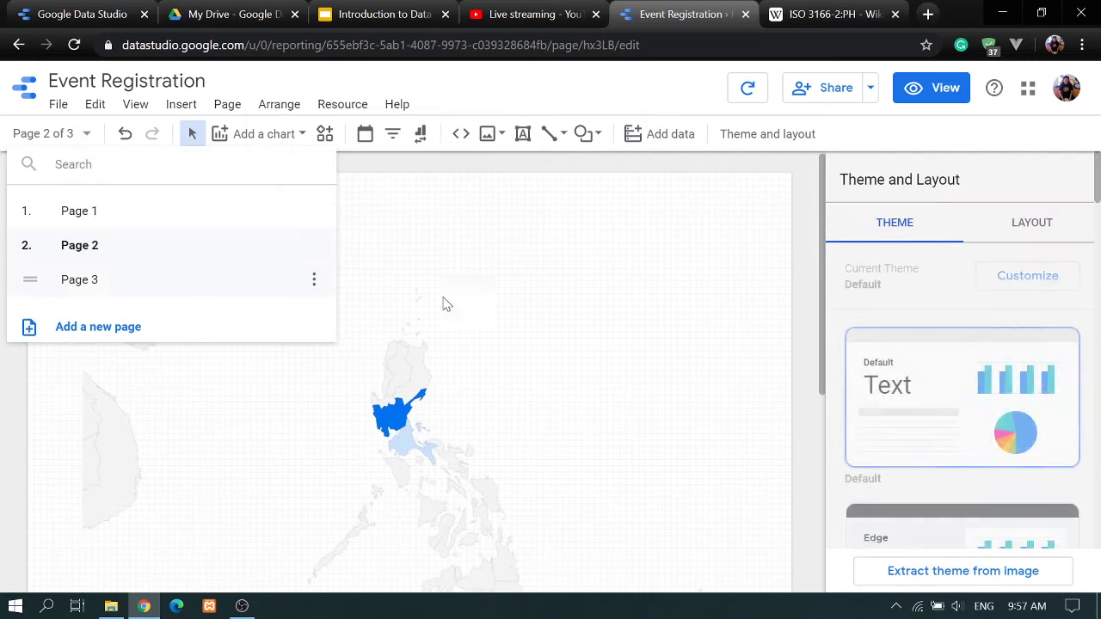
click(86, 215)
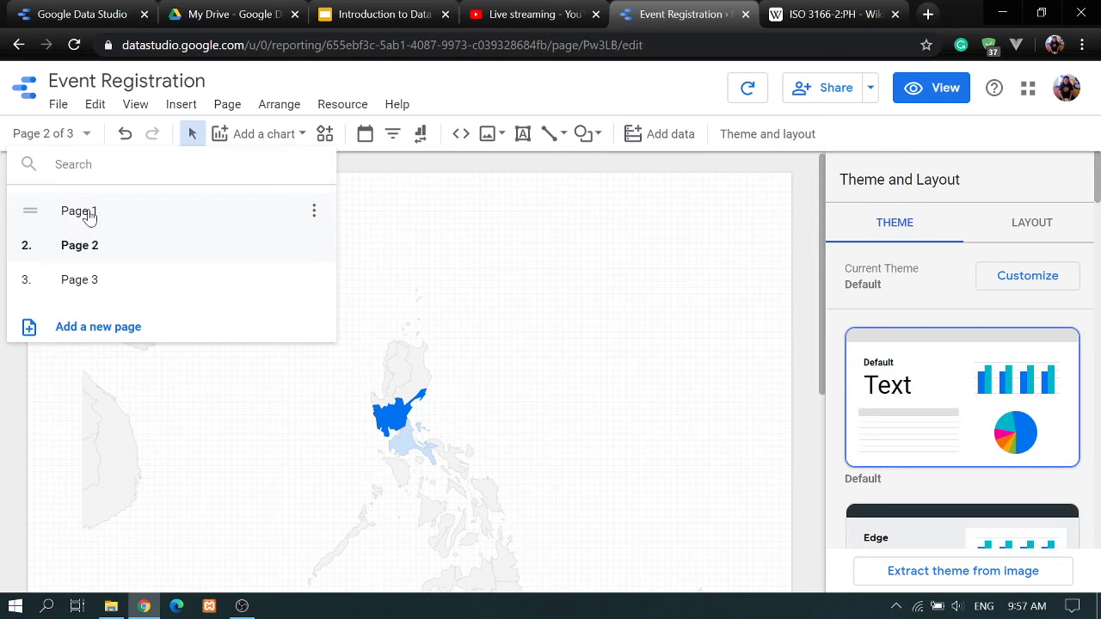
- Make the record count scorecard on Page 1 a report-level component
click(659, 277)
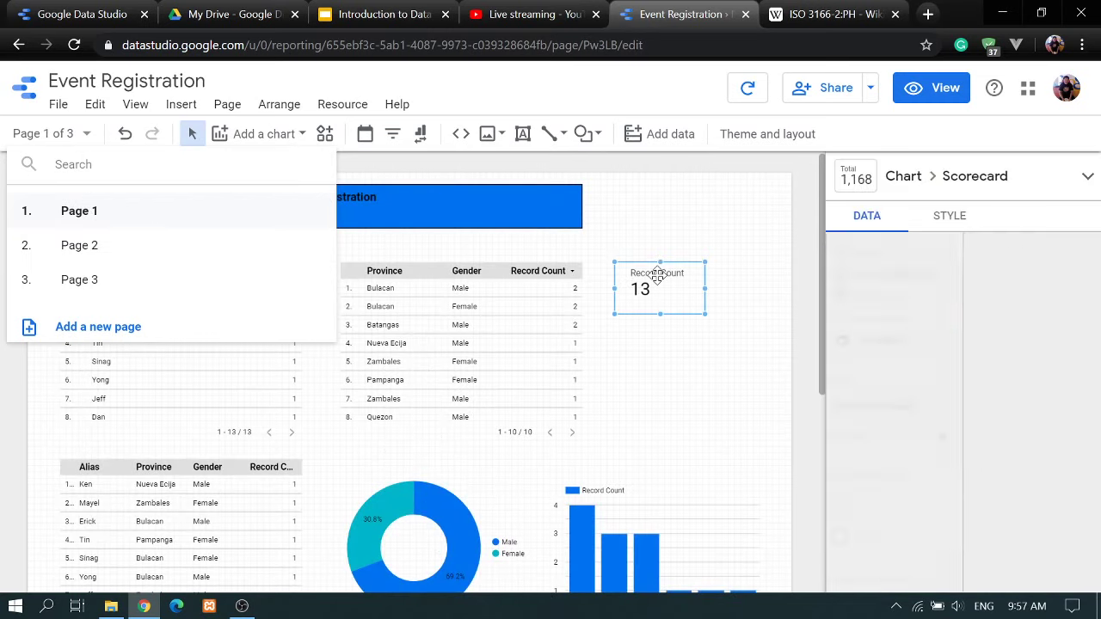
click(227, 105)
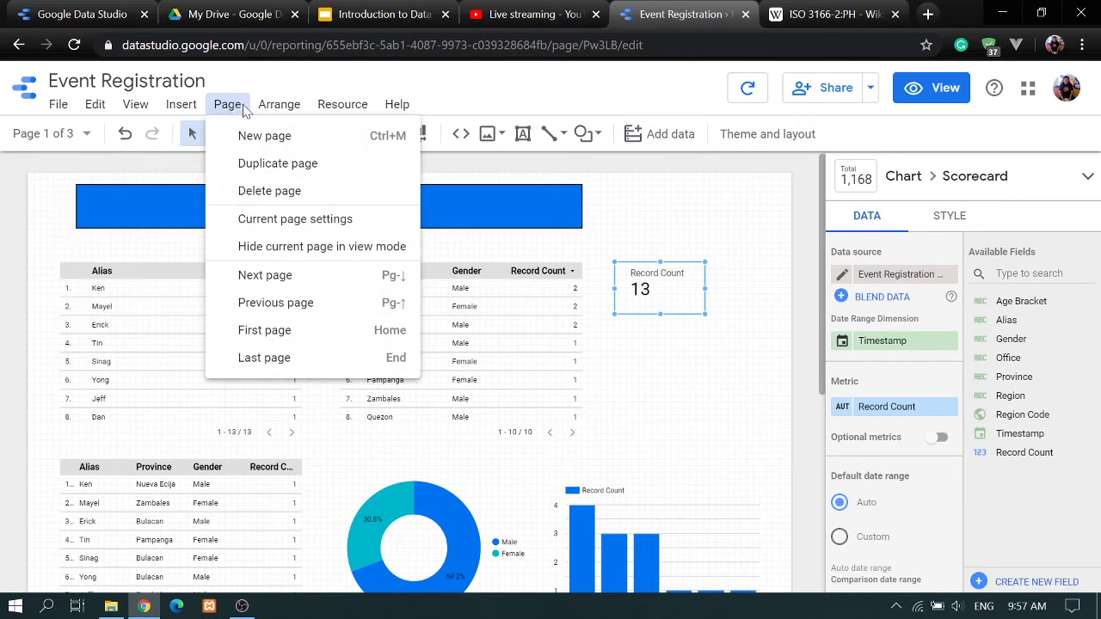
click(271, 108)
click(277, 106)
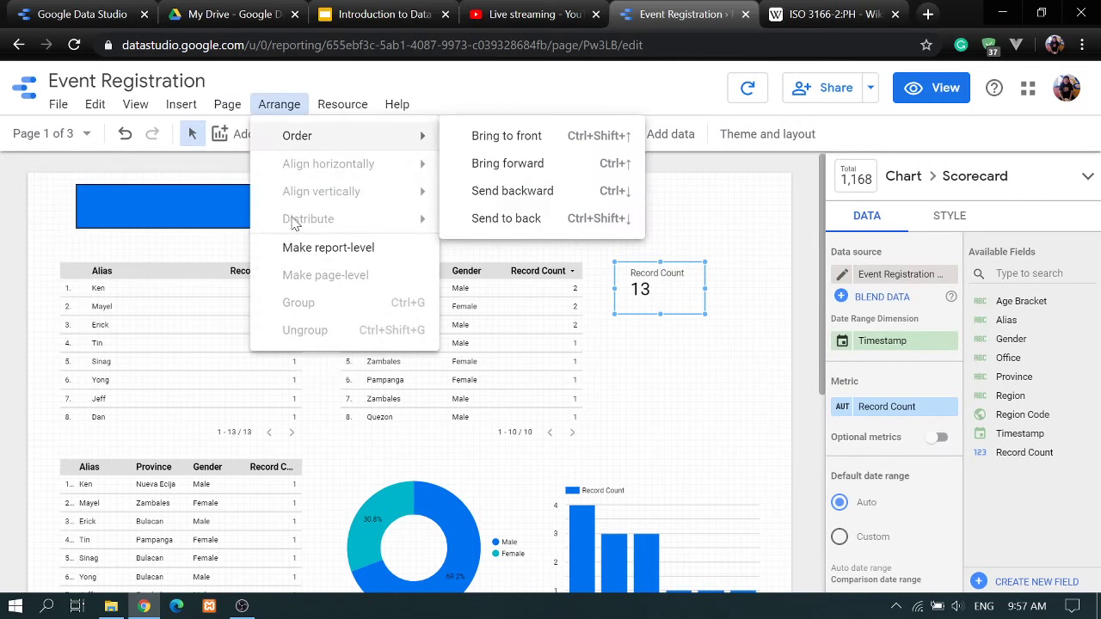
click(305, 249)
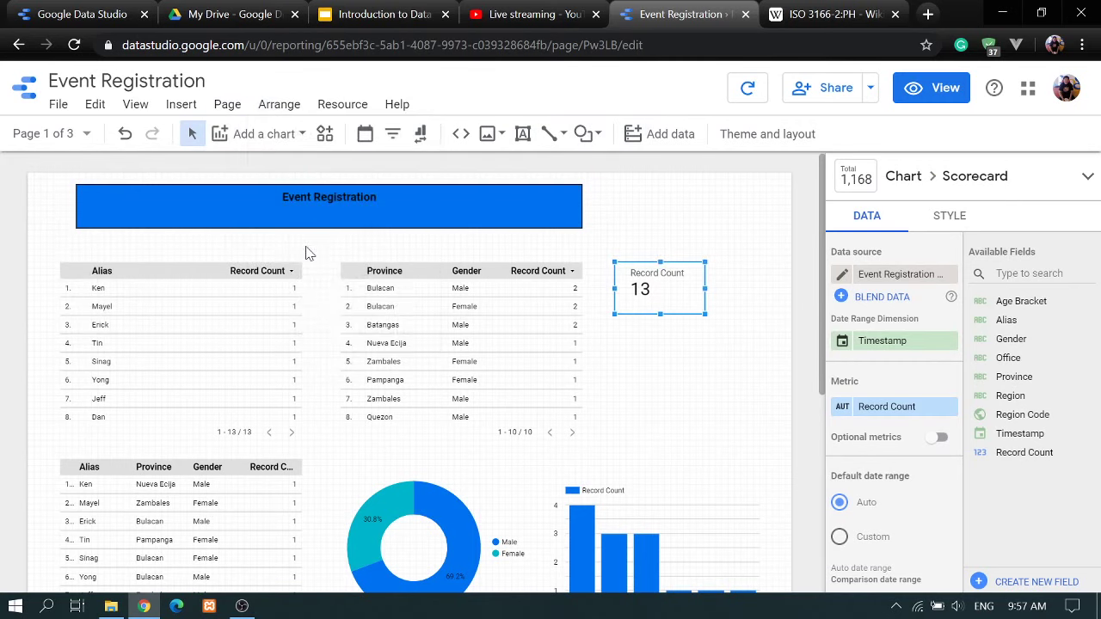
- Check Page 2 and Page 3 for the report-level record count scorecard, and return to Page 1
click(97, 144)
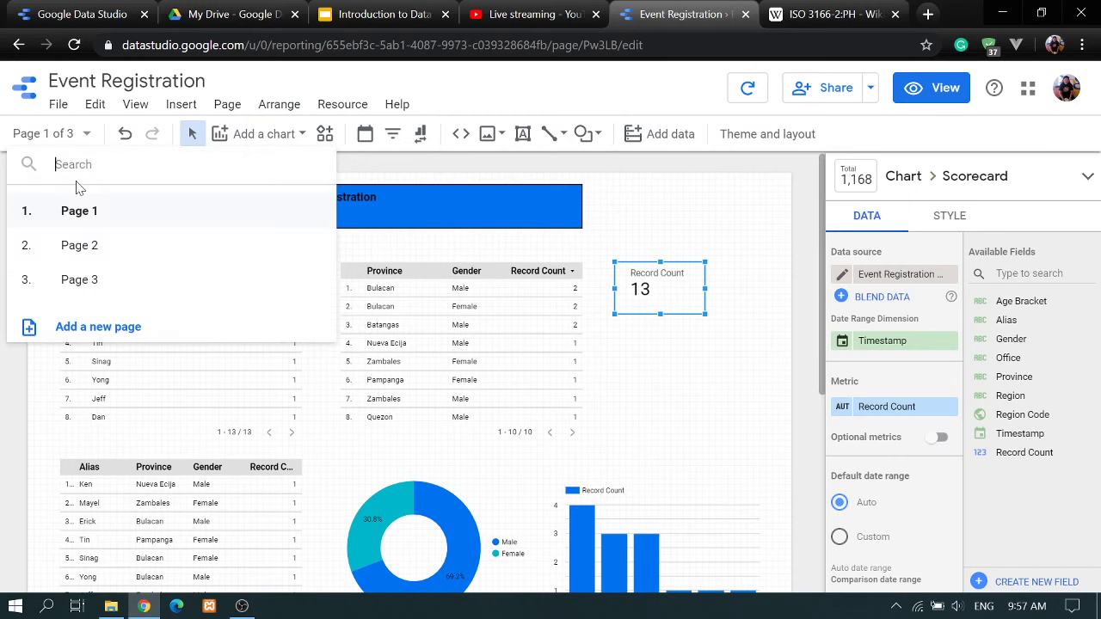
click(81, 245)
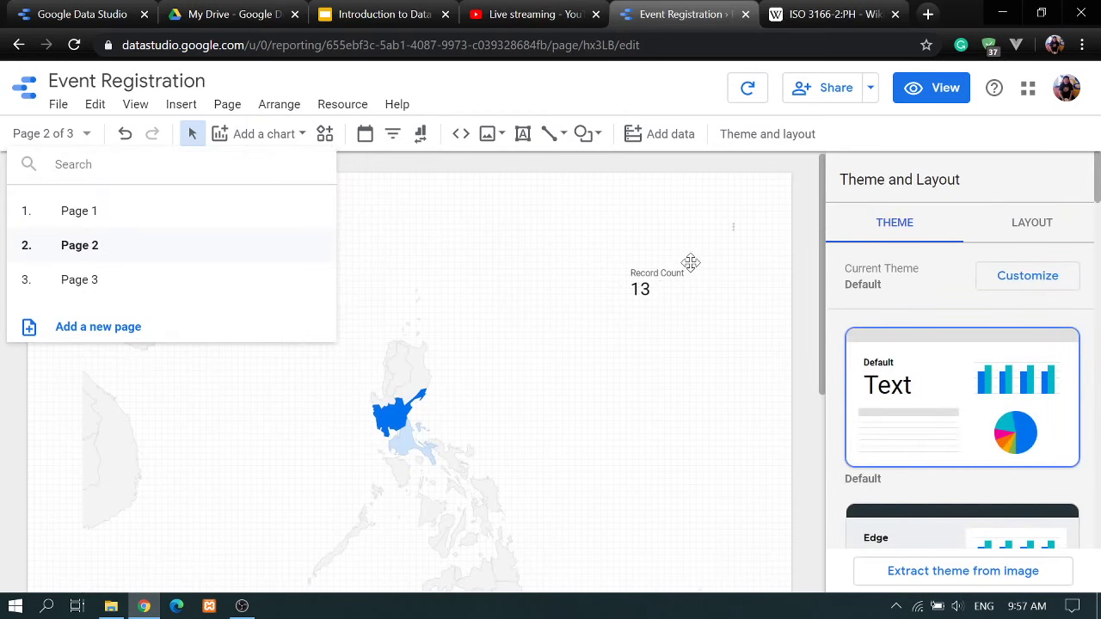
click(74, 284)
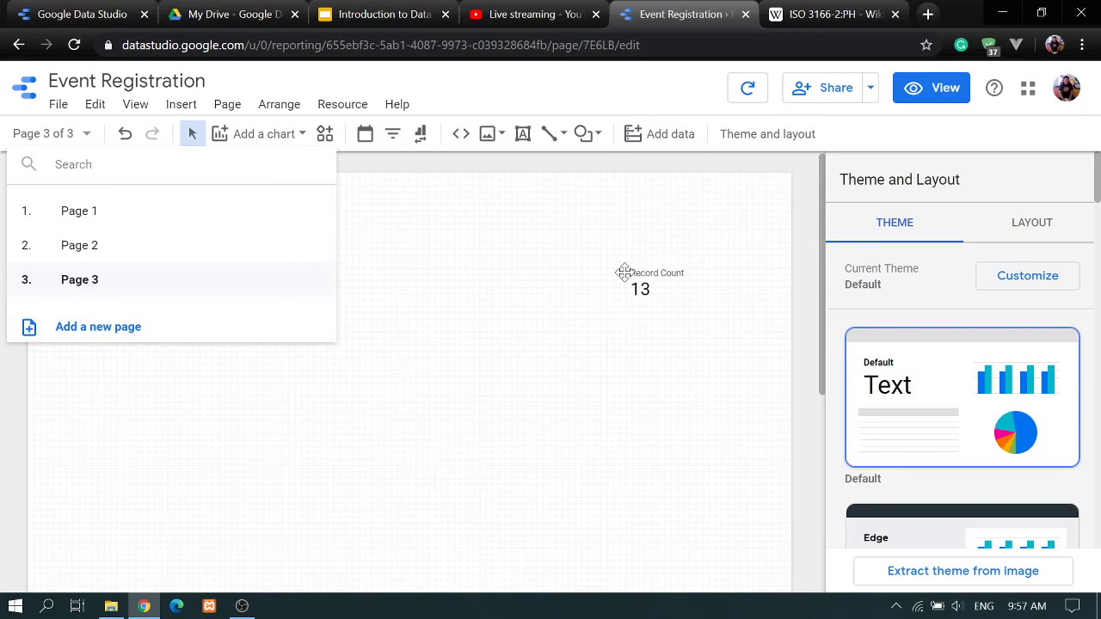
click(85, 214)
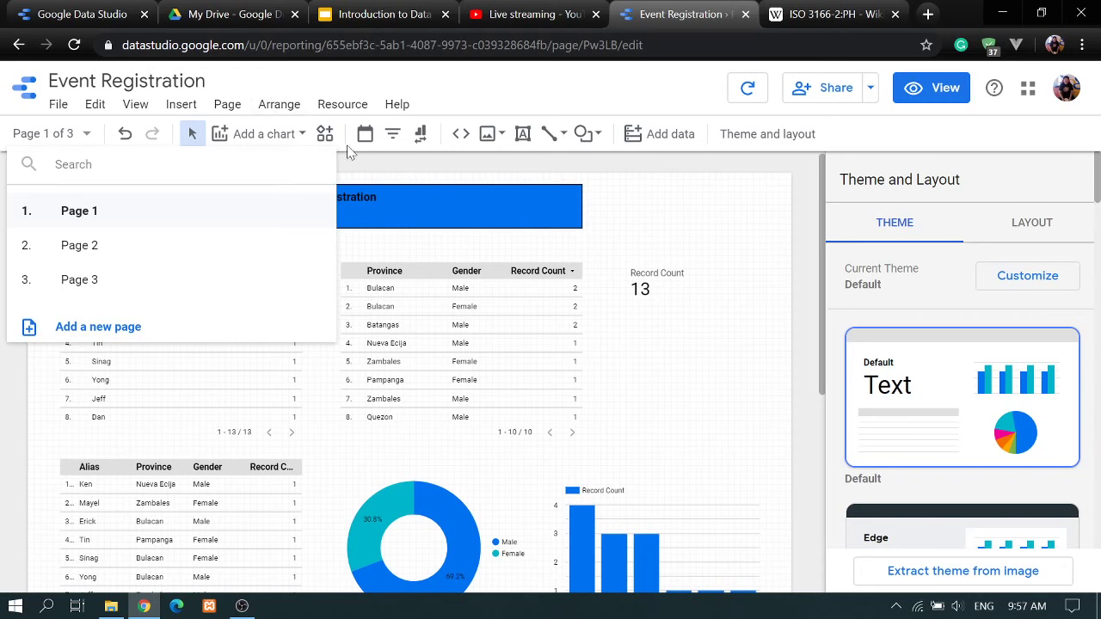
- Check the arrange options for the report-level record count scorecard, and deselect it
click(635, 265)
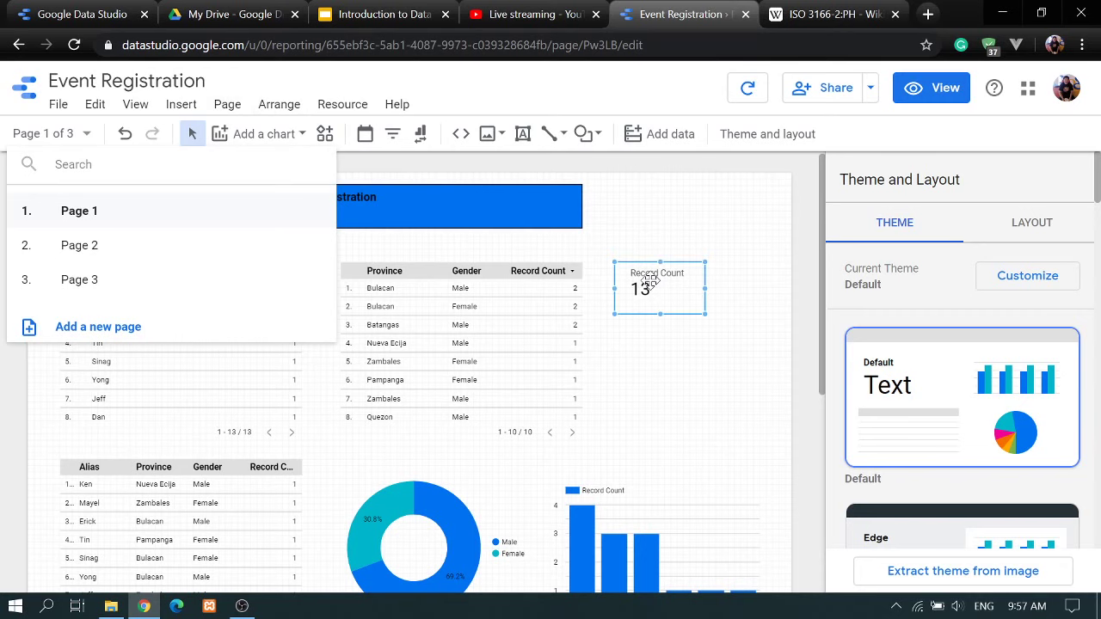
click(278, 104)
mouse_move(315, 135)
click(328, 84)
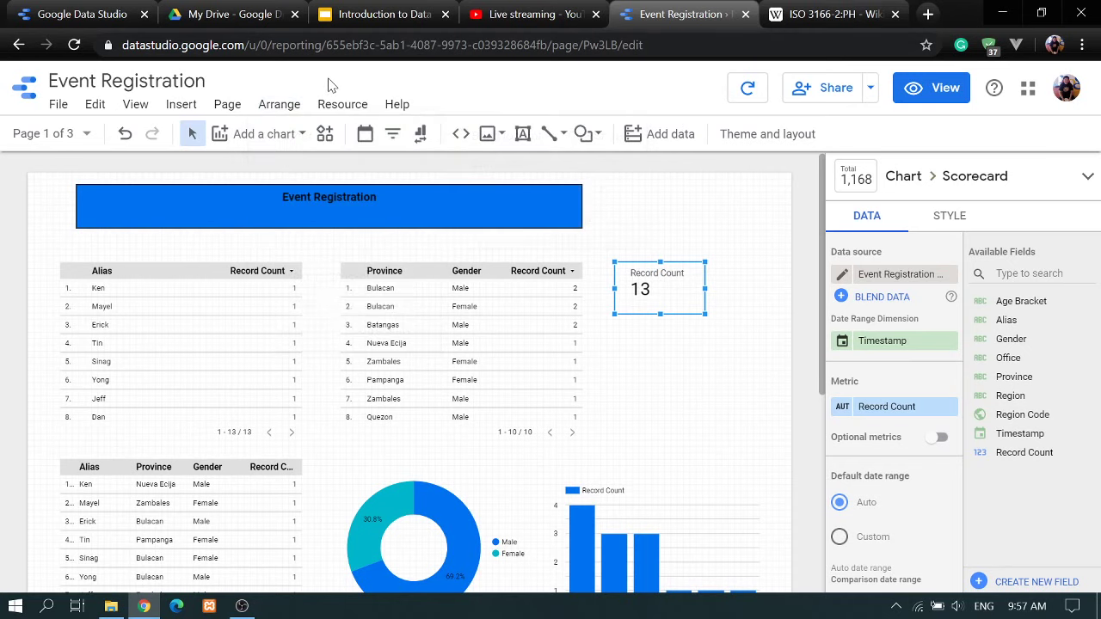
click(750, 387)
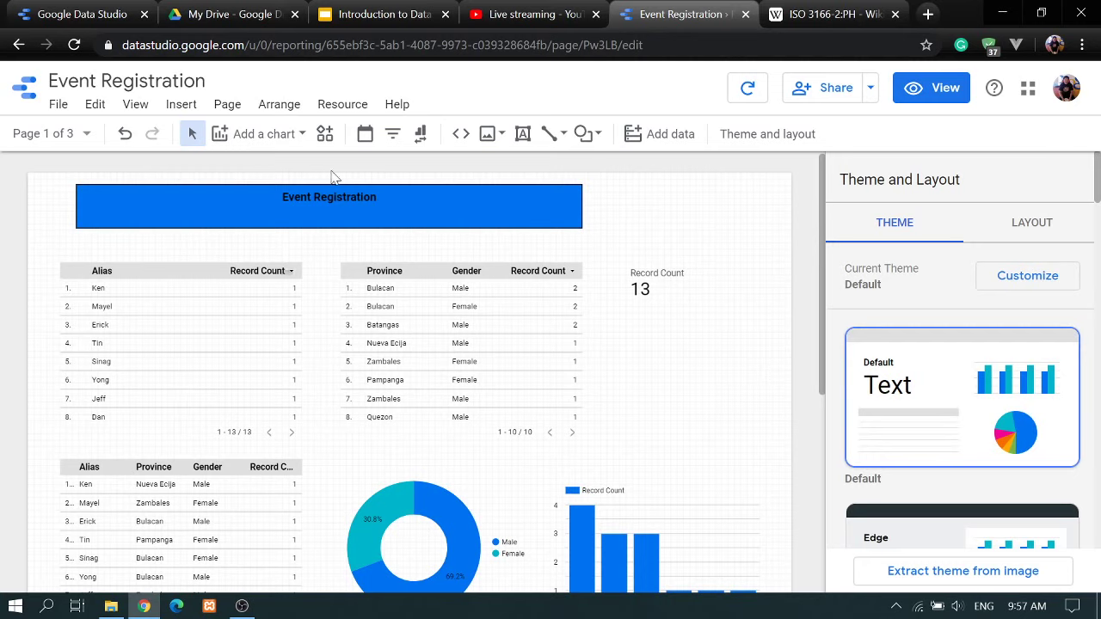
- Look over the available chart types, and review the Alias table's data settings down to its filter and interactions
click(302, 136)
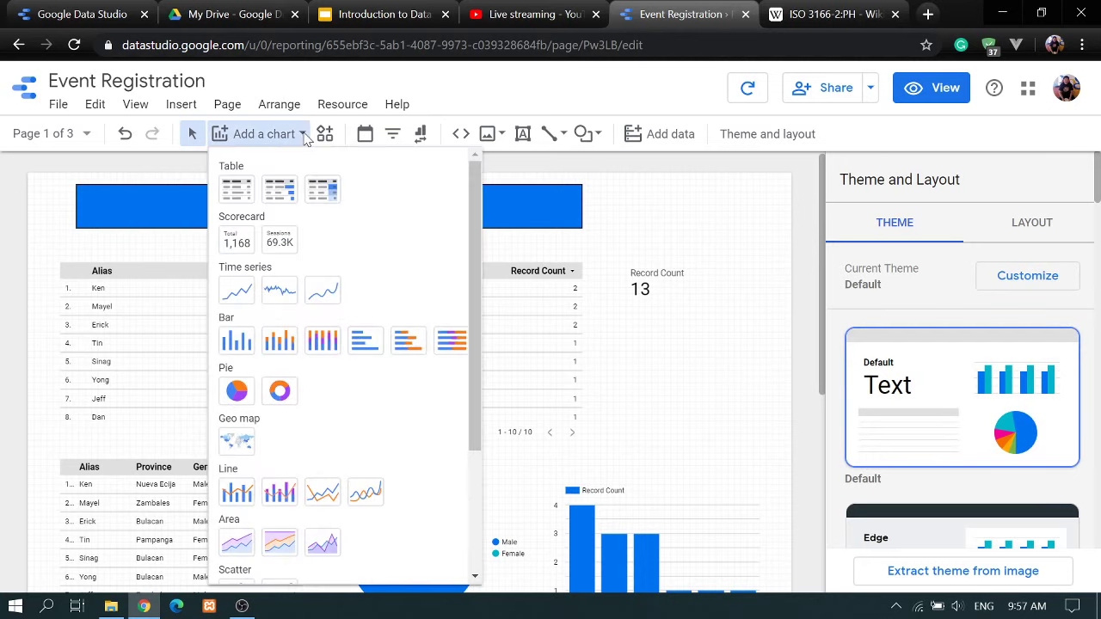
click(159, 281)
click(158, 278)
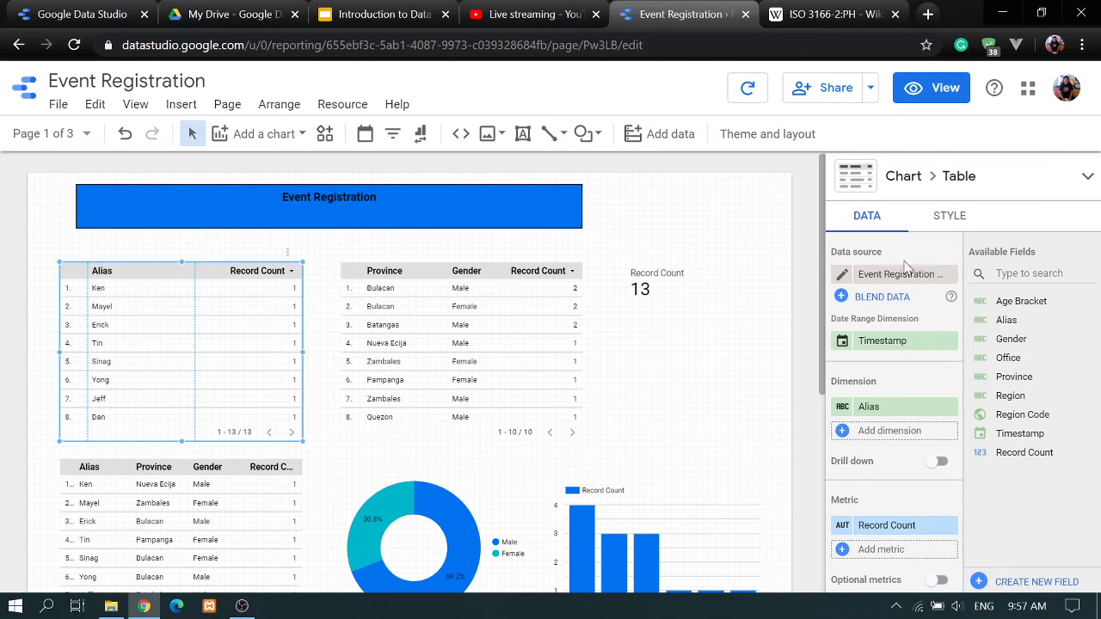
scroll(903, 247, down, 8)
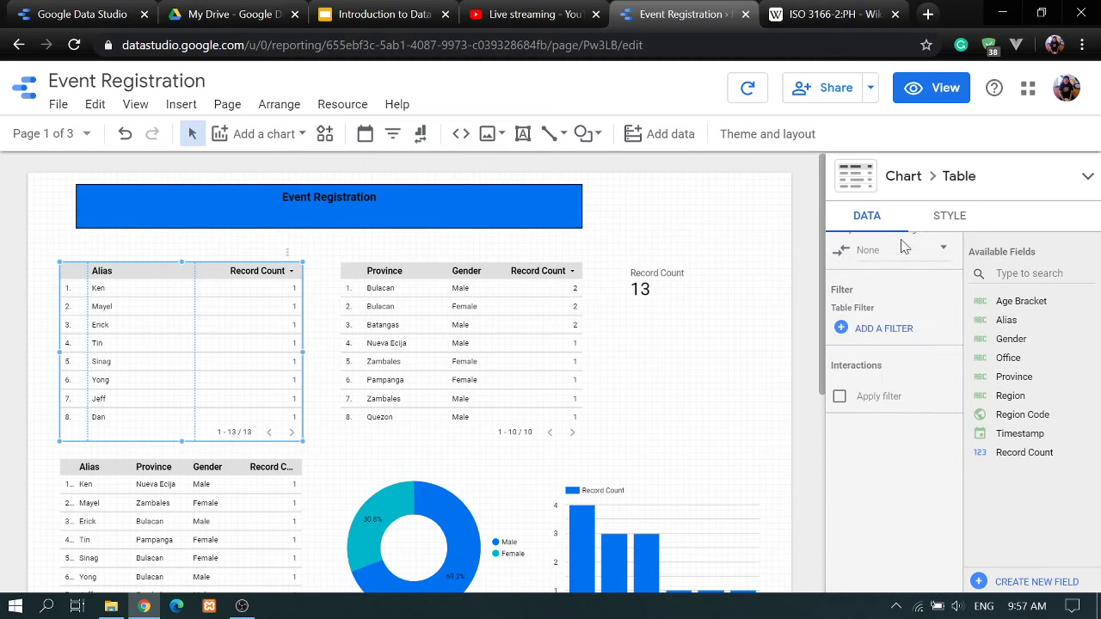
- Review the Alias table's style settings, and return to its data settings
scroll(902, 245, up, 4)
scroll(903, 244, up, 4)
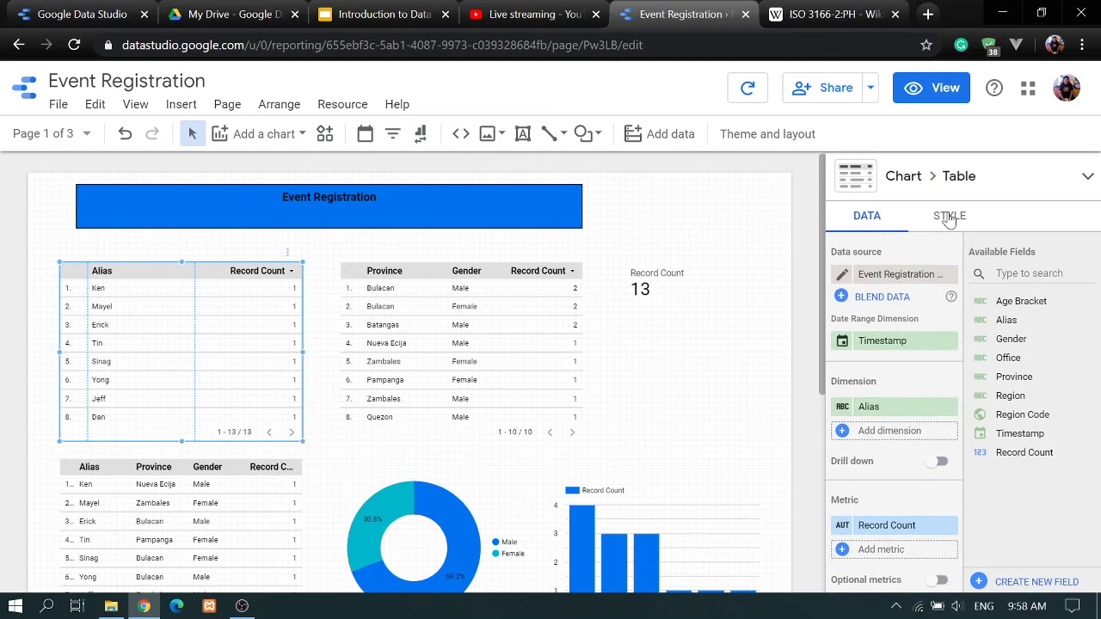
click(948, 220)
scroll(1019, 275, down, 5)
scroll(1006, 292, up, 5)
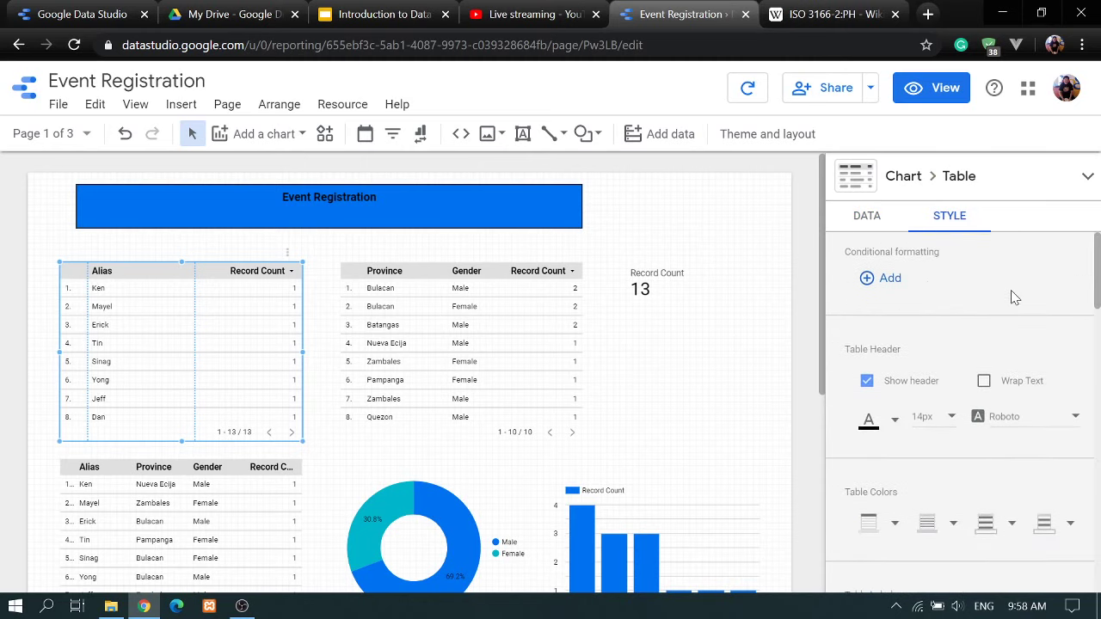
click(868, 220)
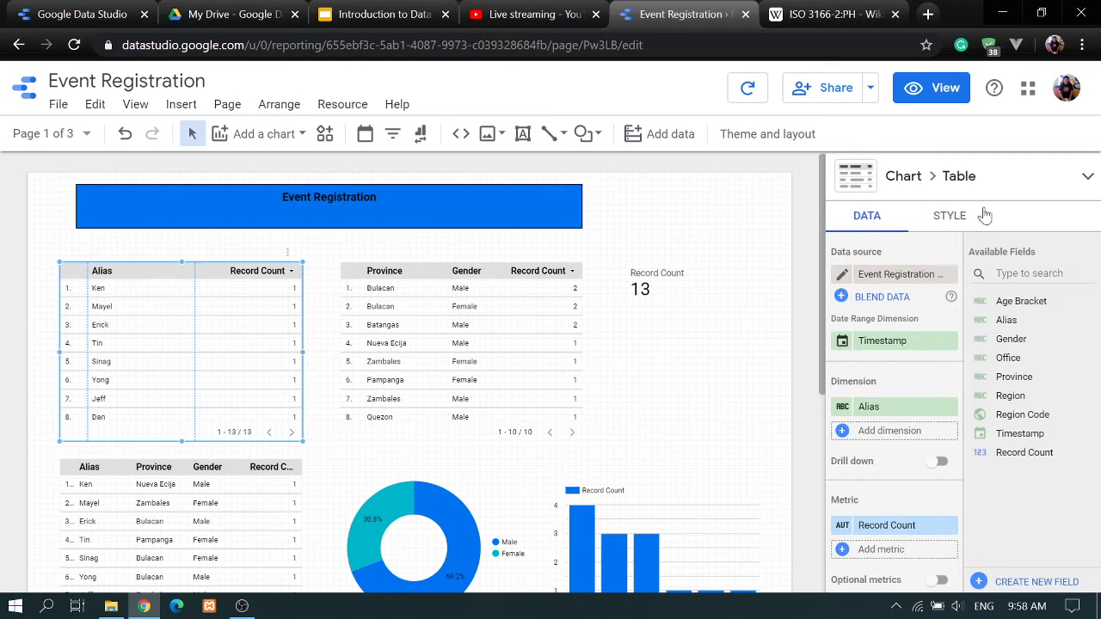
- Try the Table with bars type on the Alias table, and switch it back to the plain Table type
click(1088, 176)
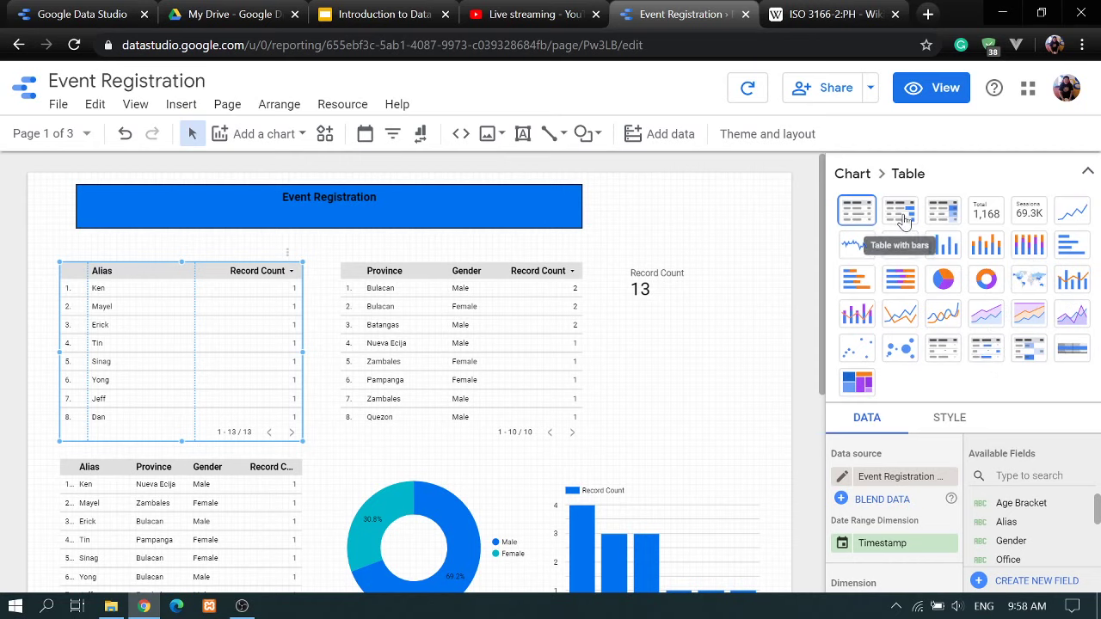
click(902, 222)
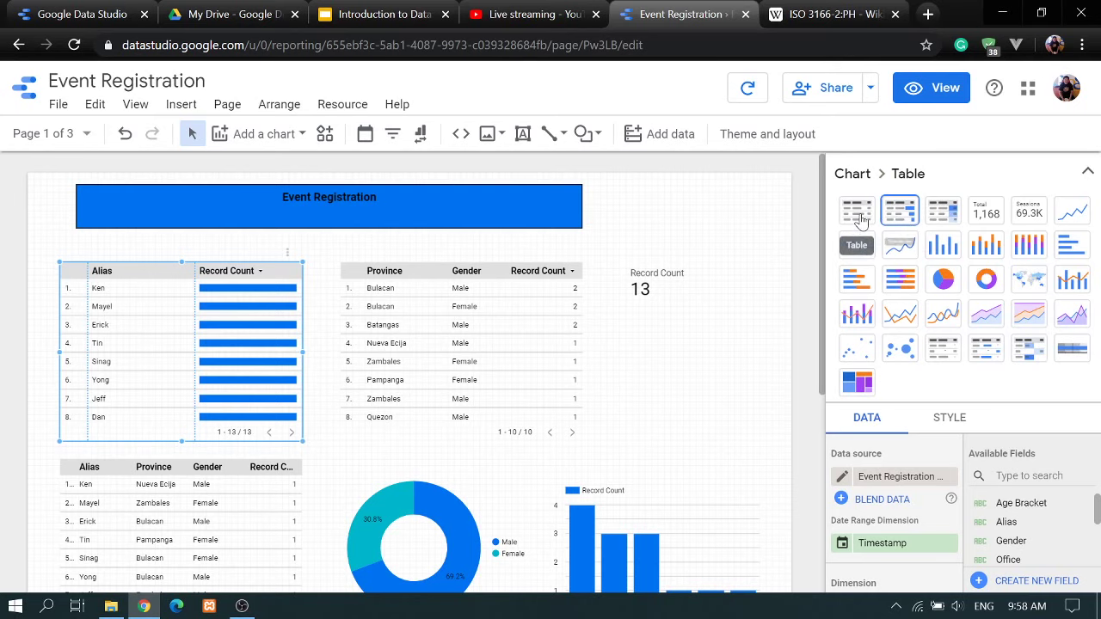
click(859, 219)
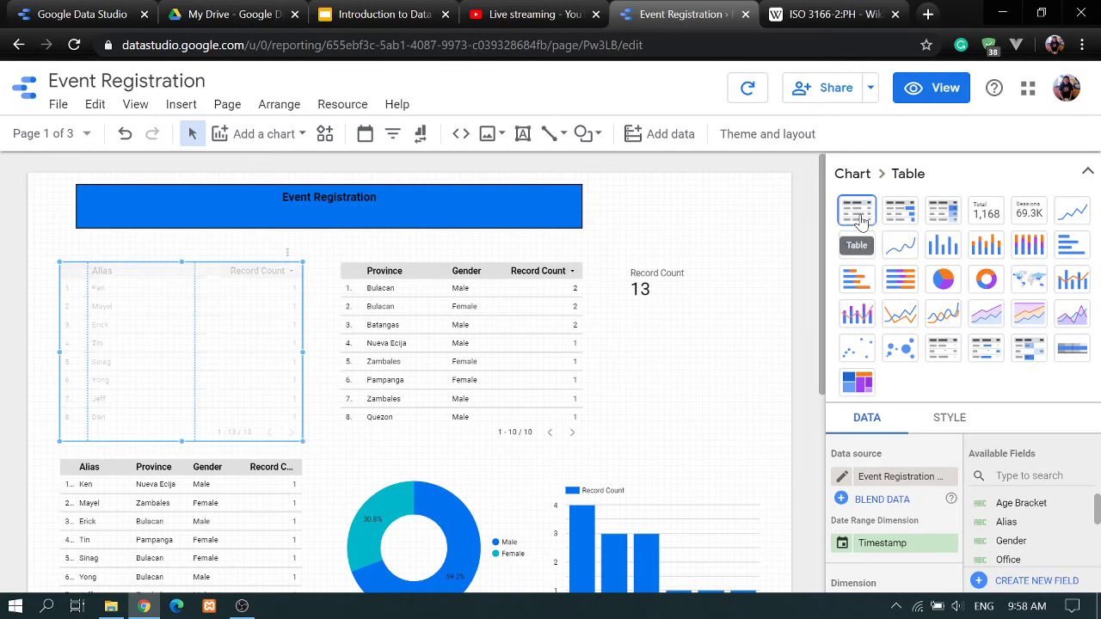
click(1088, 175)
- Switch the report to view mode, and examine Page 1's tables, gender donut chart segments and office bar chart values
scroll(788, 238, down, 4)
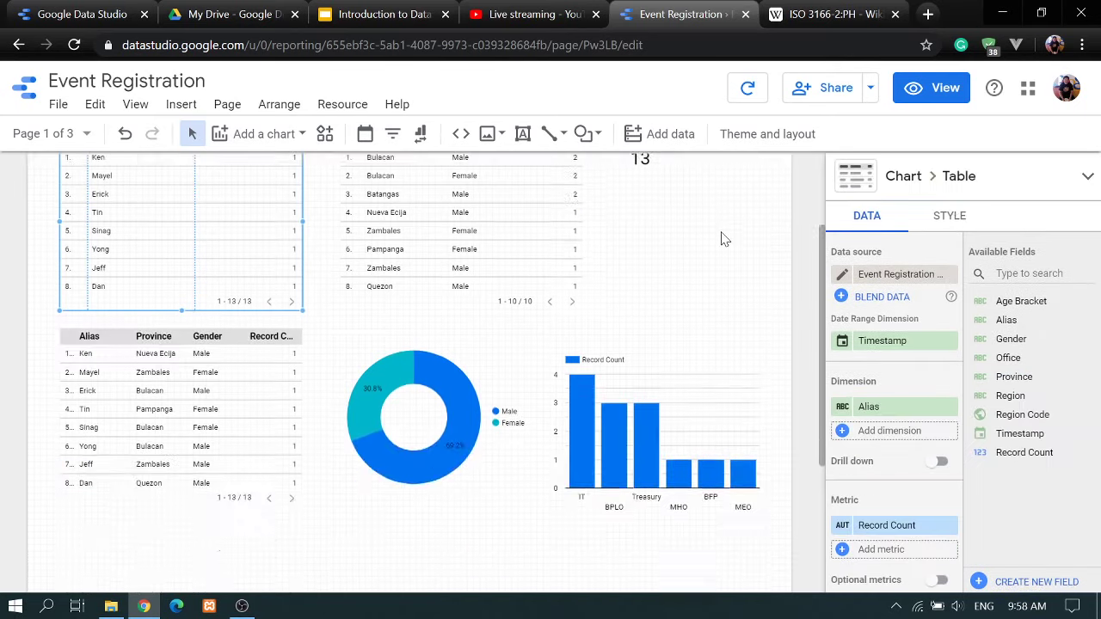
scroll(722, 238, up, 4)
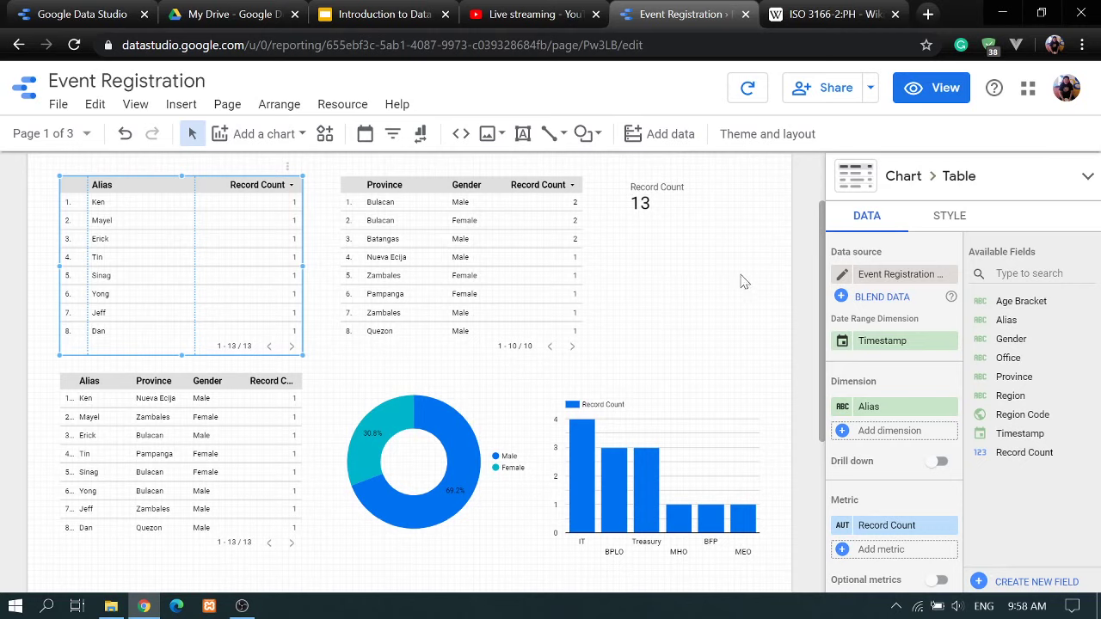
click(933, 88)
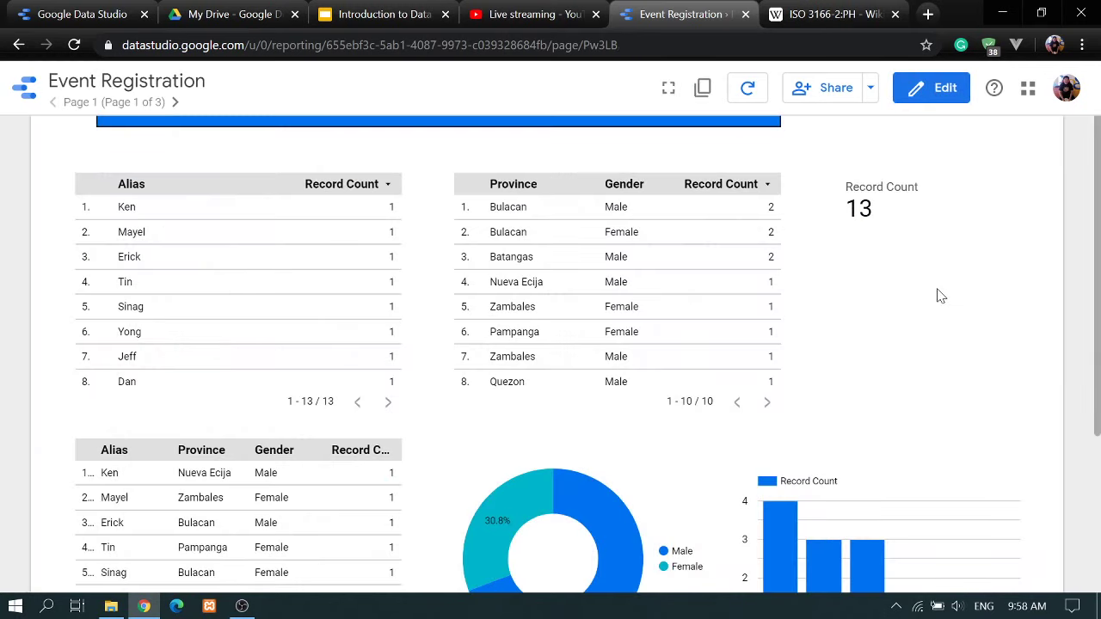
scroll(940, 295, down, 1)
scroll(938, 295, up, 3)
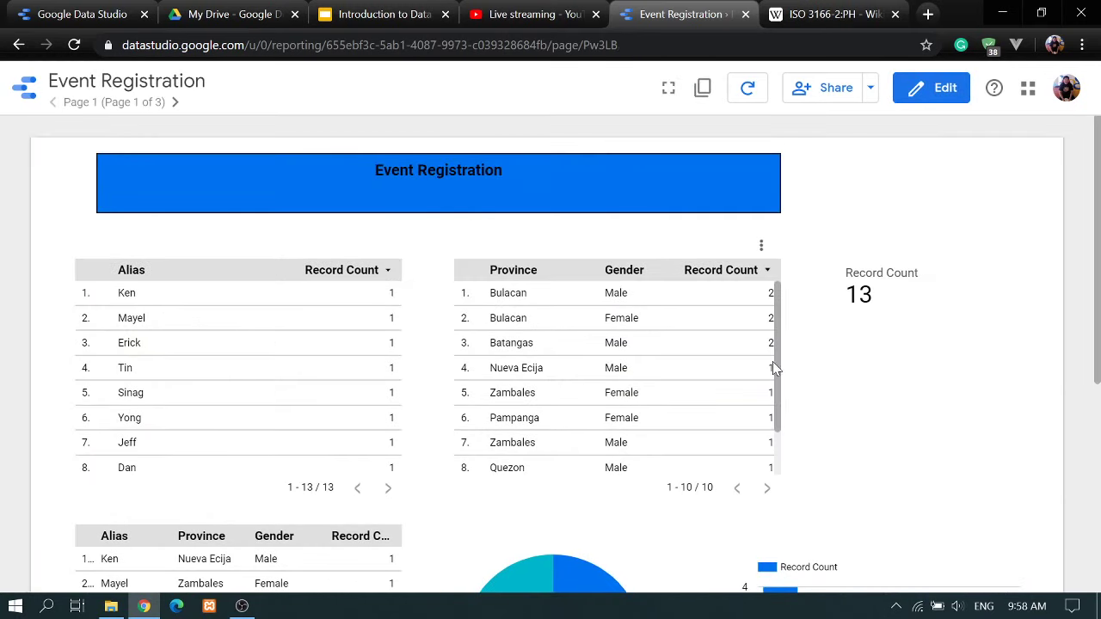
scroll(859, 384, down, 2)
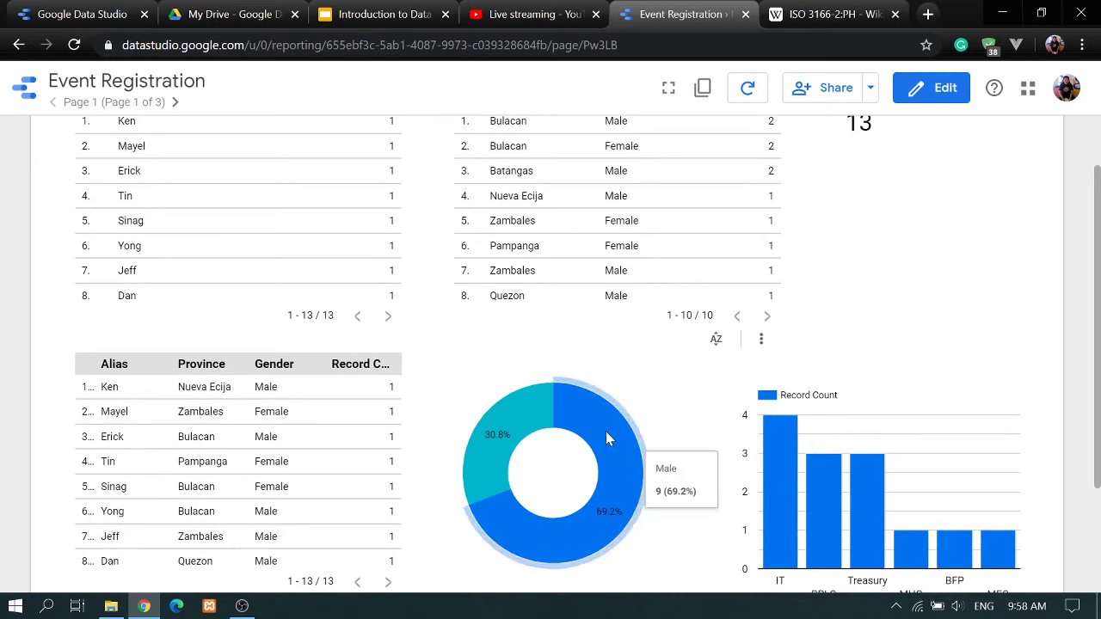
mouse_move(614, 438)
mouse_move(523, 411)
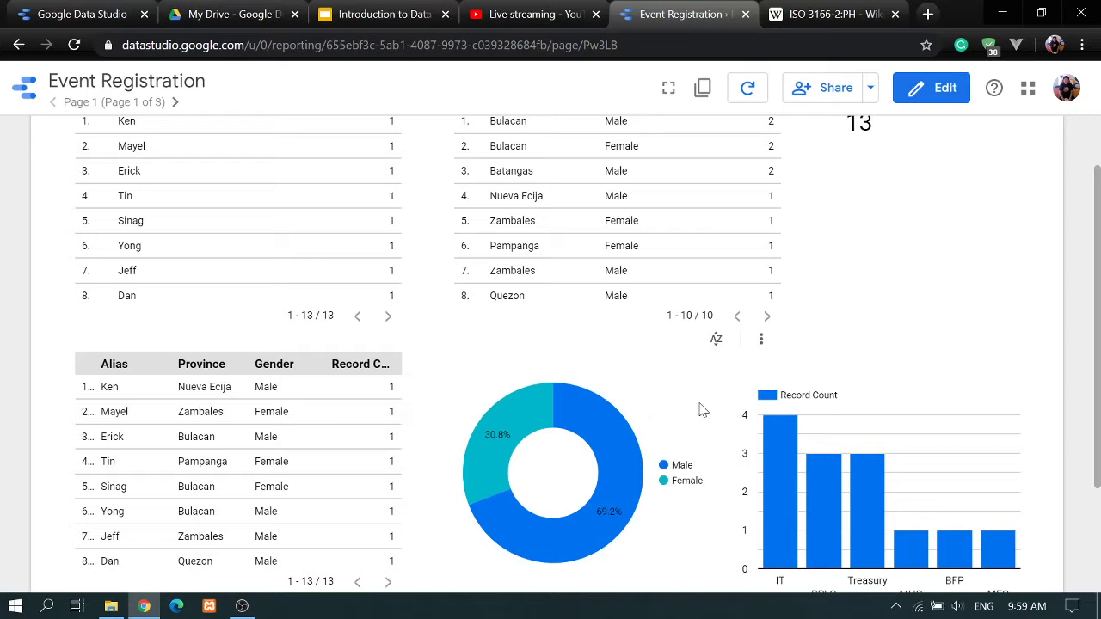
scroll(700, 406, down, 2)
mouse_move(797, 277)
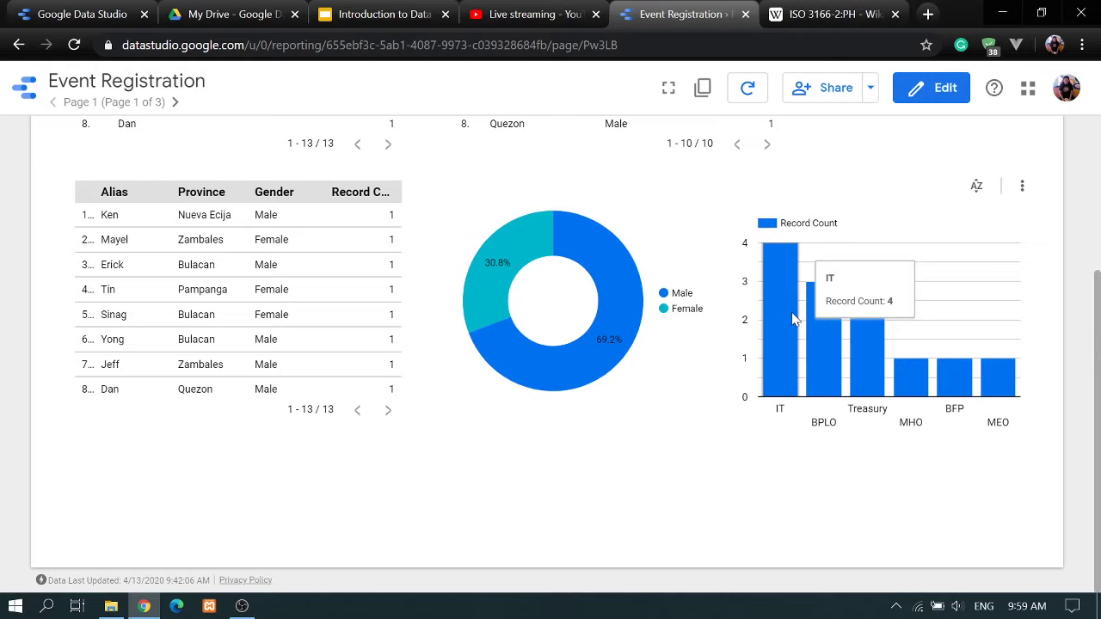
mouse_move(825, 337)
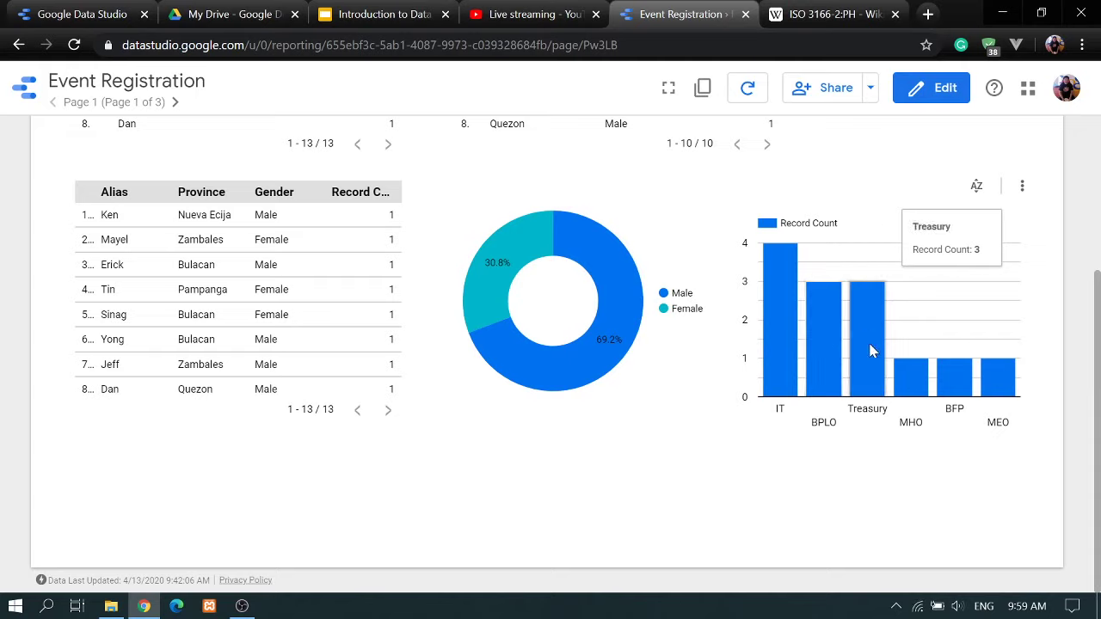
mouse_move(912, 367)
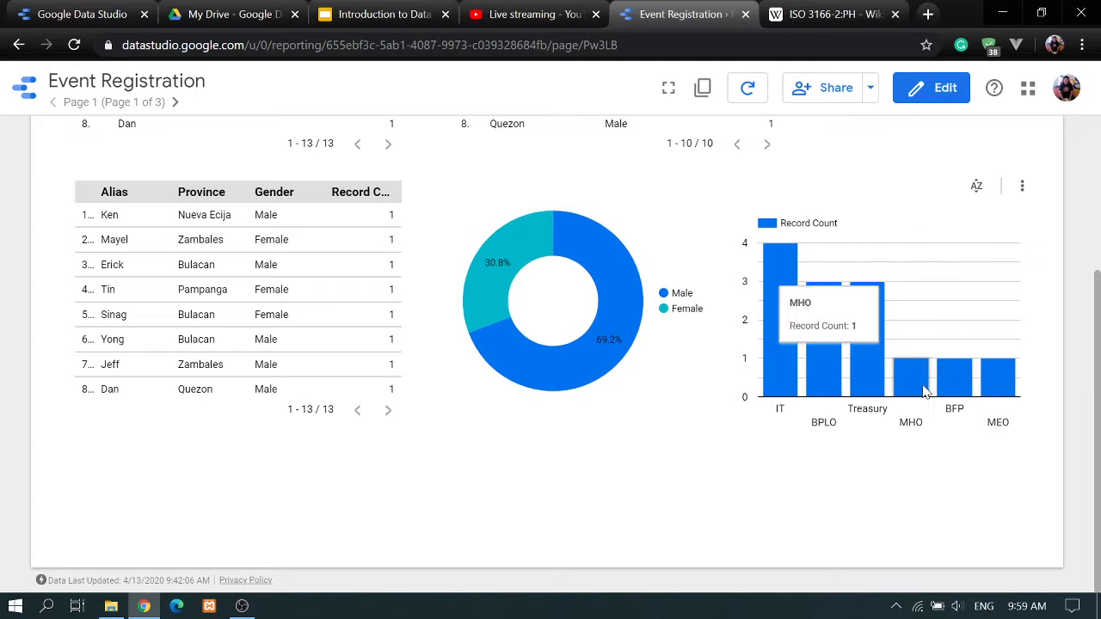
- Try sorting the Province and Gender table by Province and by Gender, and restore its Record Count sort
scroll(725, 408, up, 4)
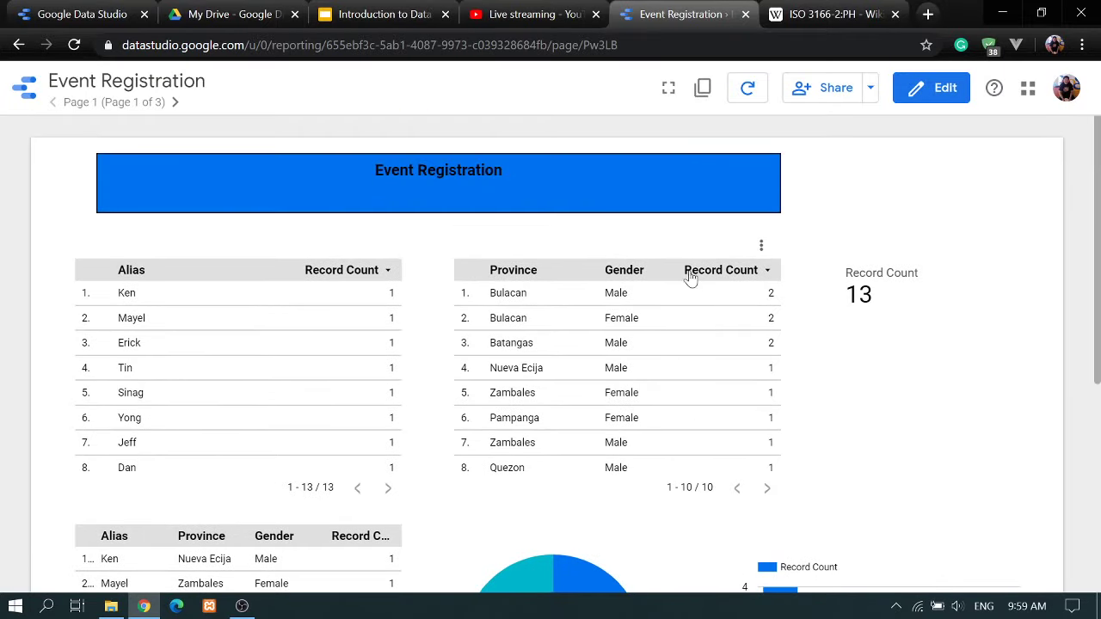
click(764, 247)
mouse_move(832, 262)
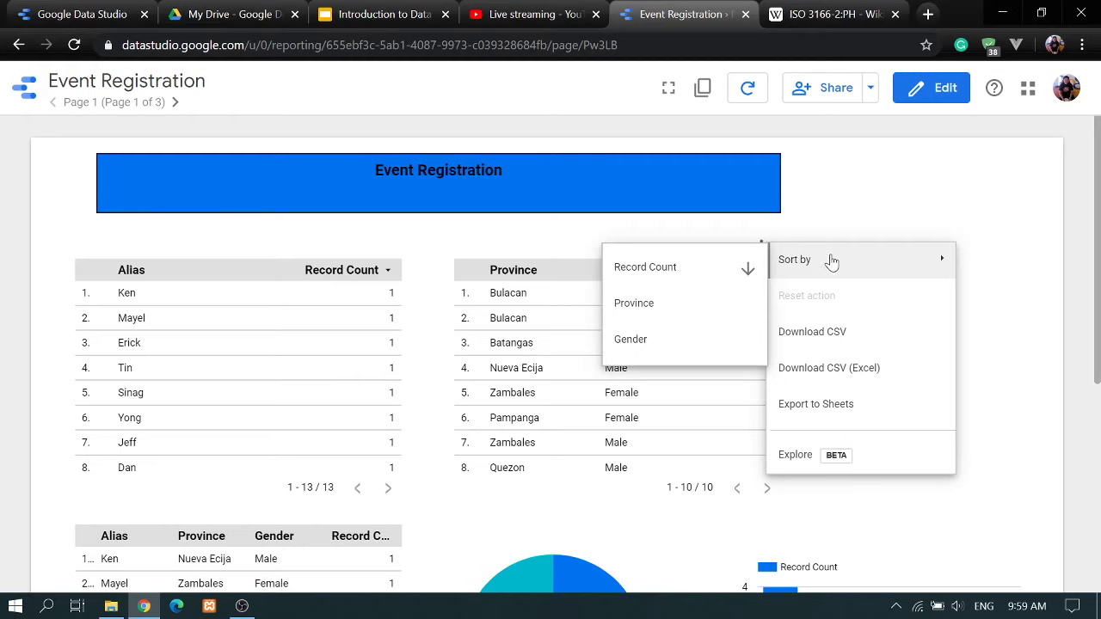
click(656, 308)
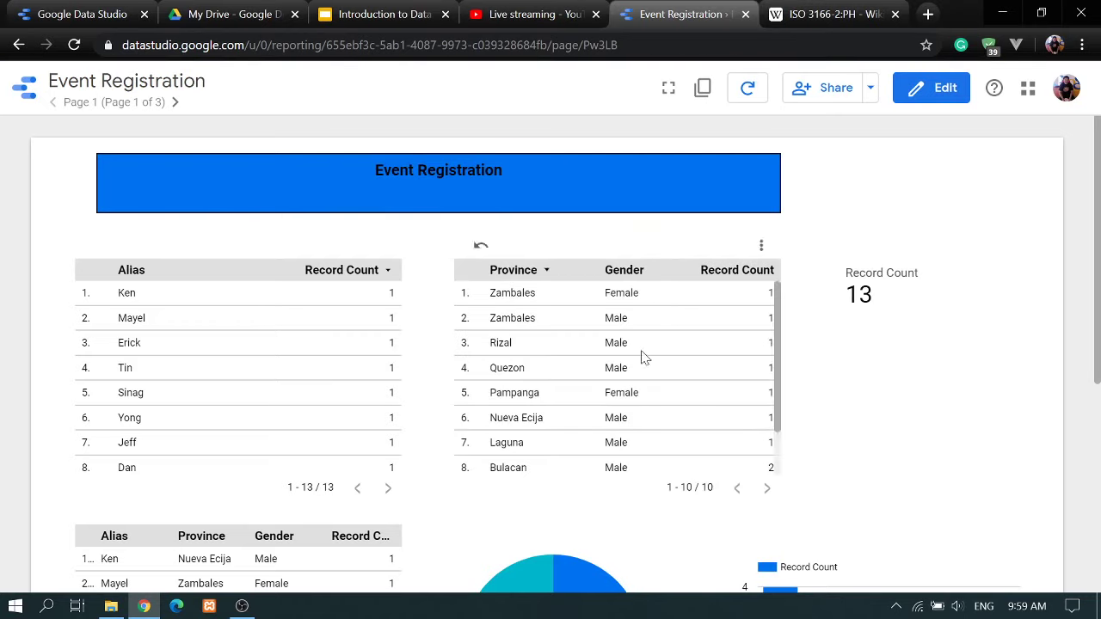
click(760, 245)
mouse_move(767, 261)
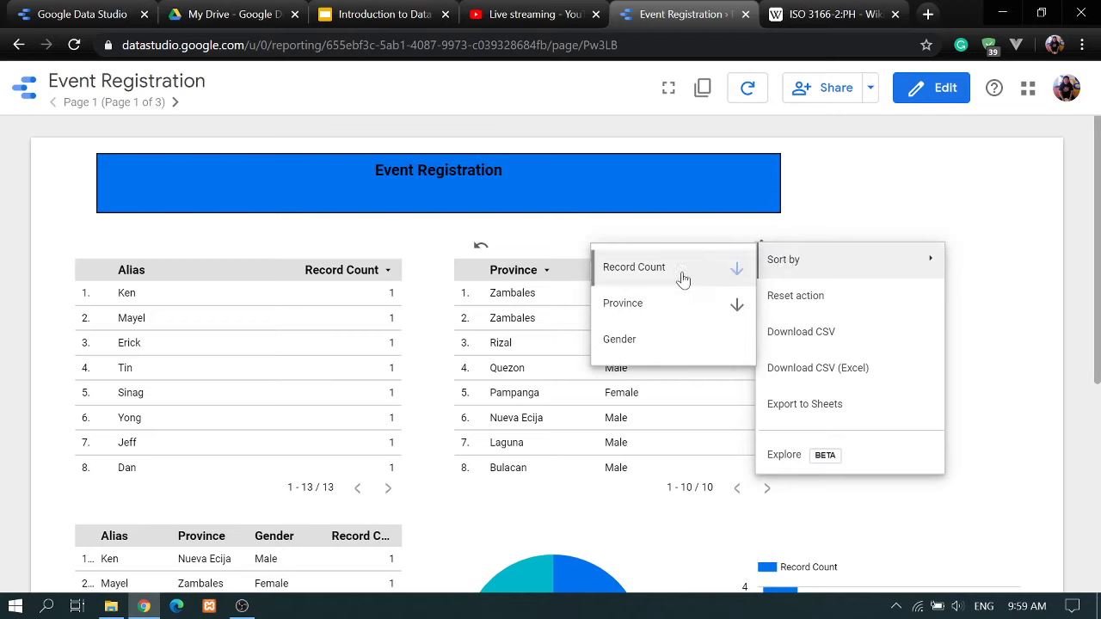
click(634, 344)
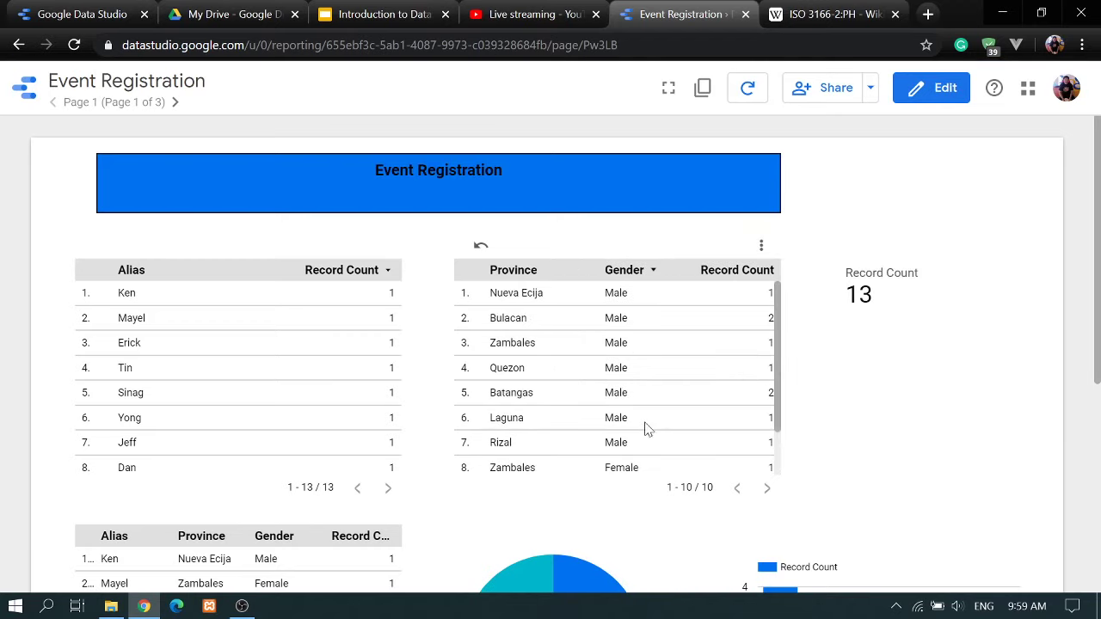
click(760, 245)
mouse_move(791, 258)
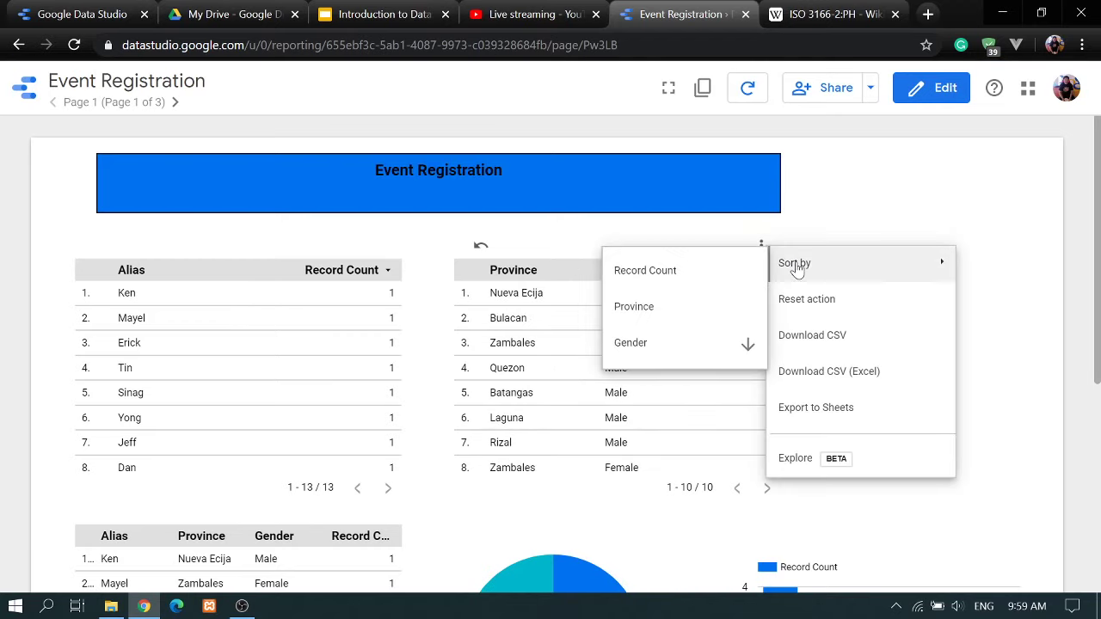
click(689, 284)
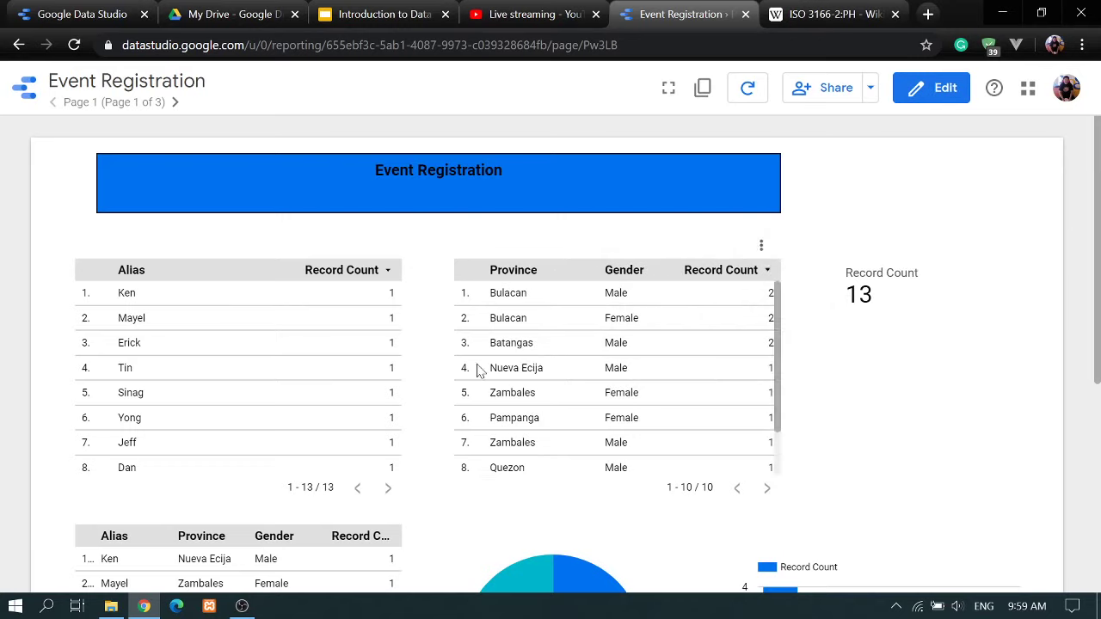
- Check the sort options available for the Alias table, and dismiss them
mouse_move(400, 266)
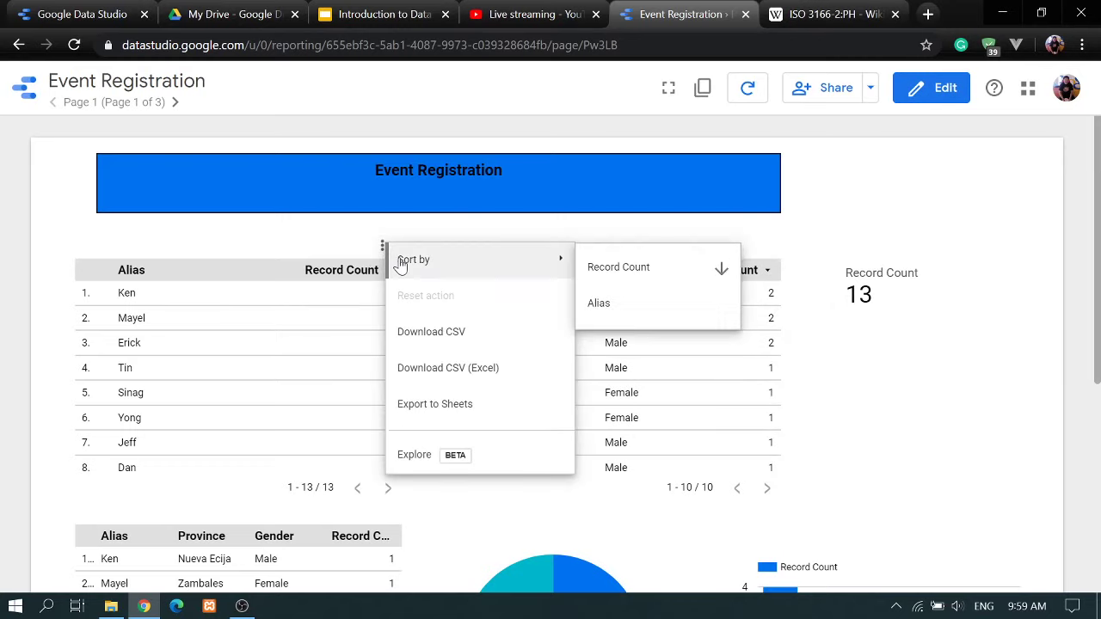
click(959, 331)
- Try sorting the office bar chart by Office, and set its sort back to Record Count
scroll(978, 315, down, 4)
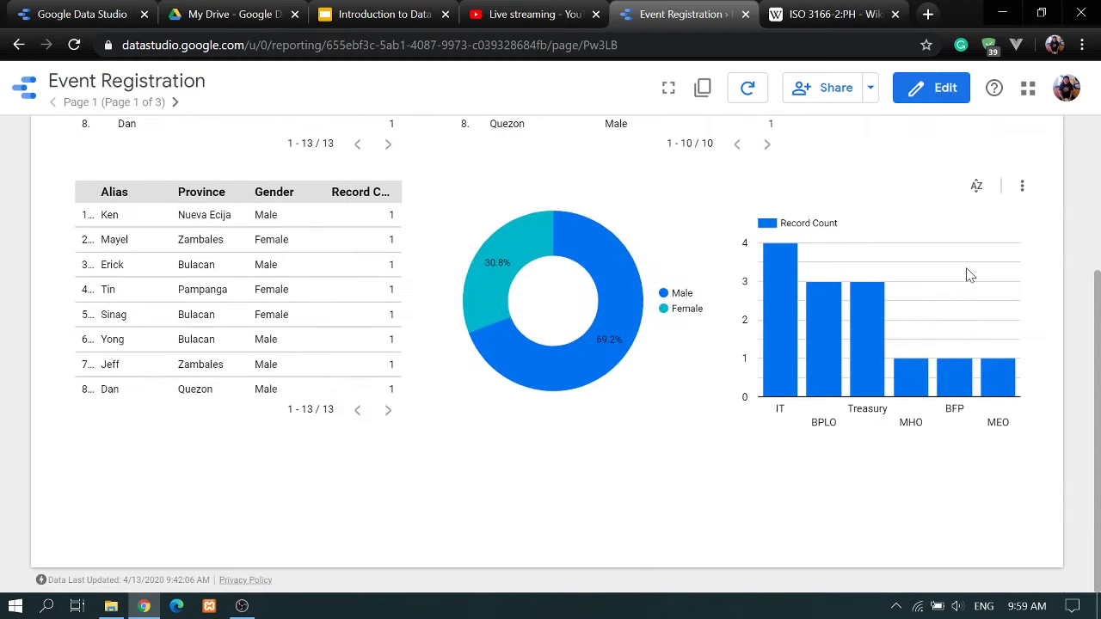
click(977, 188)
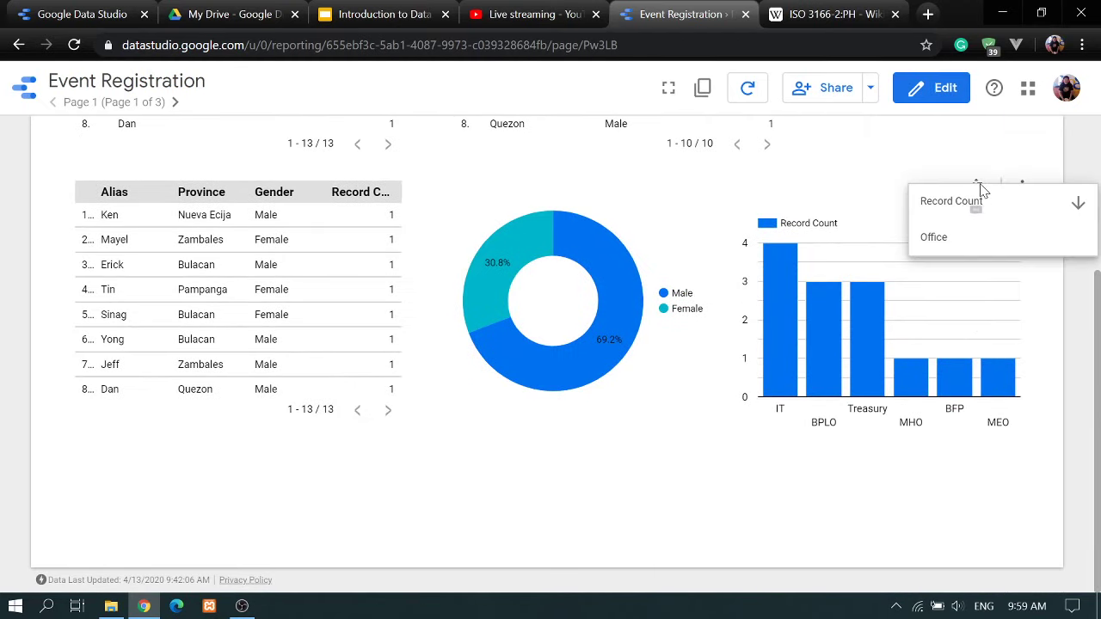
click(941, 237)
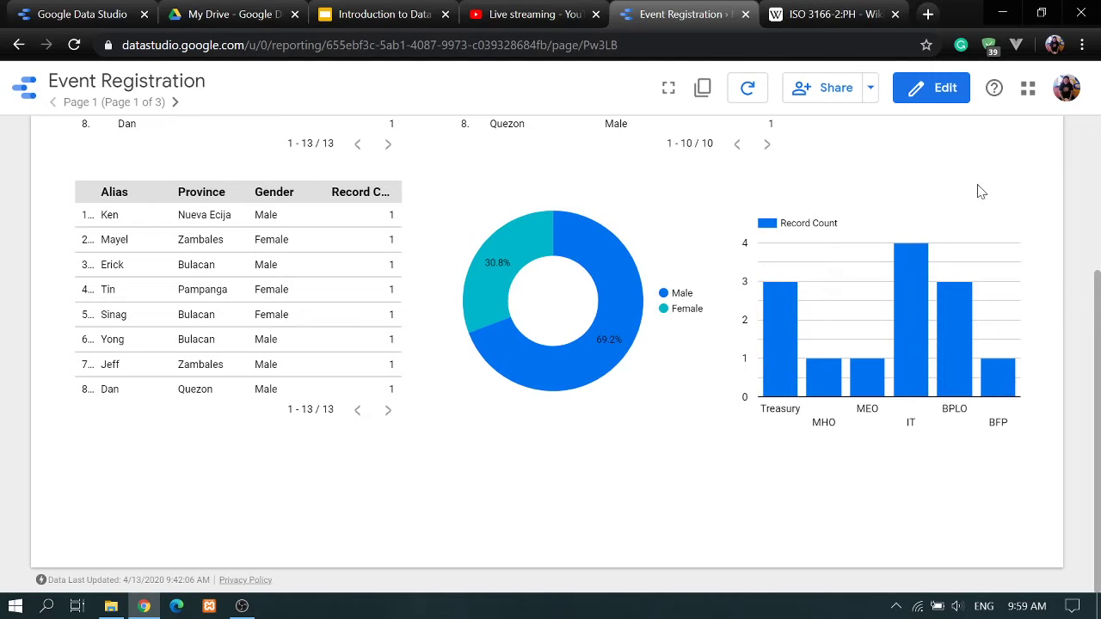
mouse_move(1001, 204)
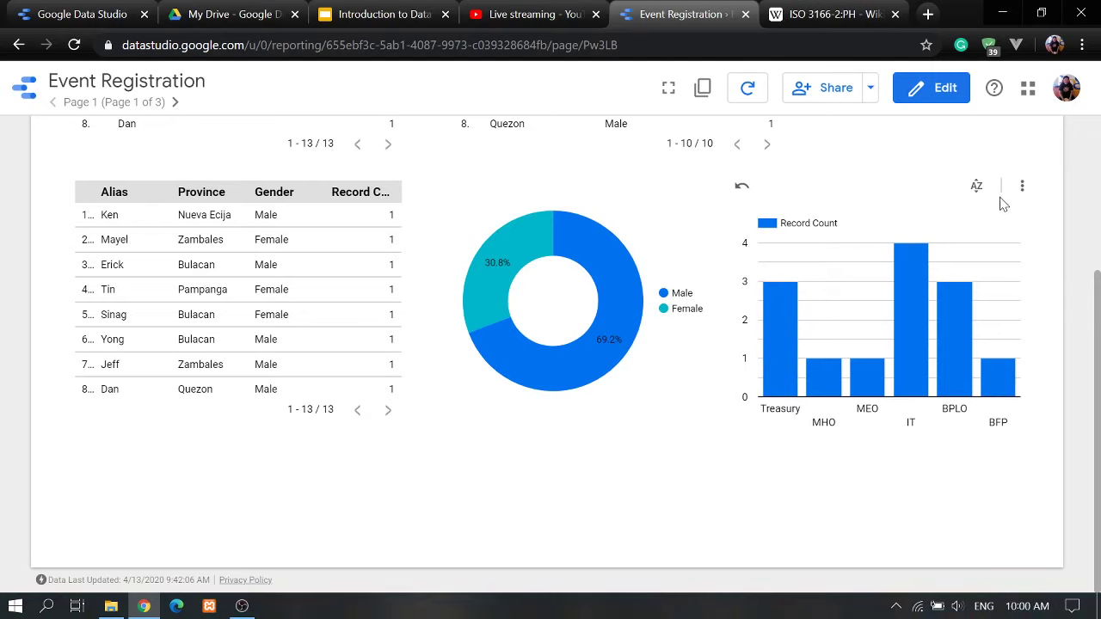
click(976, 184)
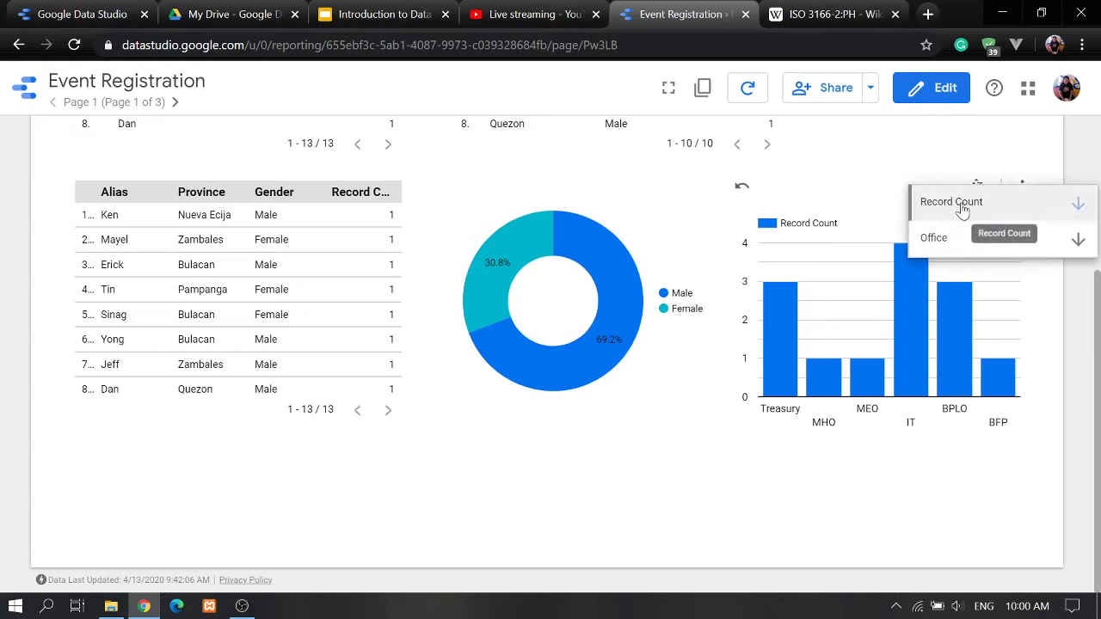
click(961, 209)
- Check the sort options of the gender donut chart, and dismiss them
mouse_move(633, 266)
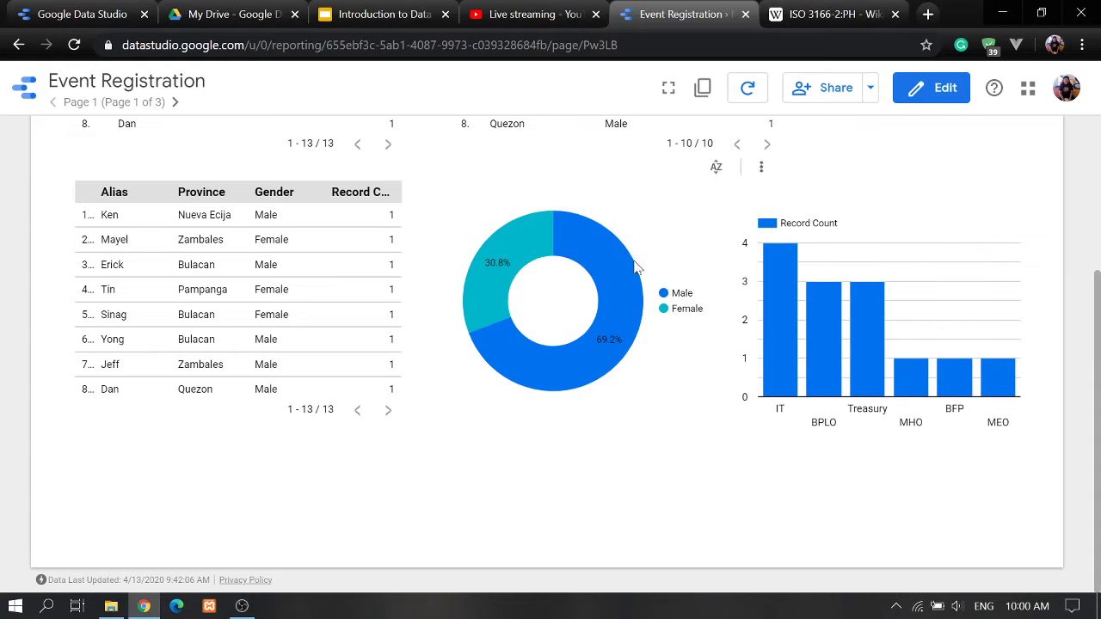
click(718, 170)
click(611, 448)
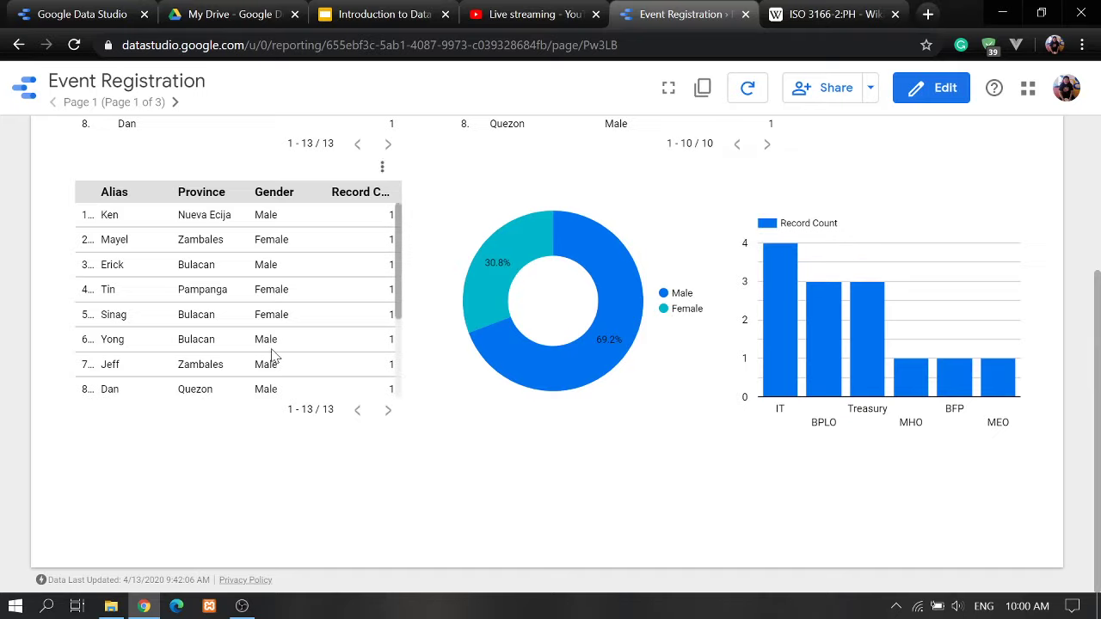
- Go to Page 2 and inspect the record counts of the two shaded regions on the Philippine map
scroll(274, 357, up, 3)
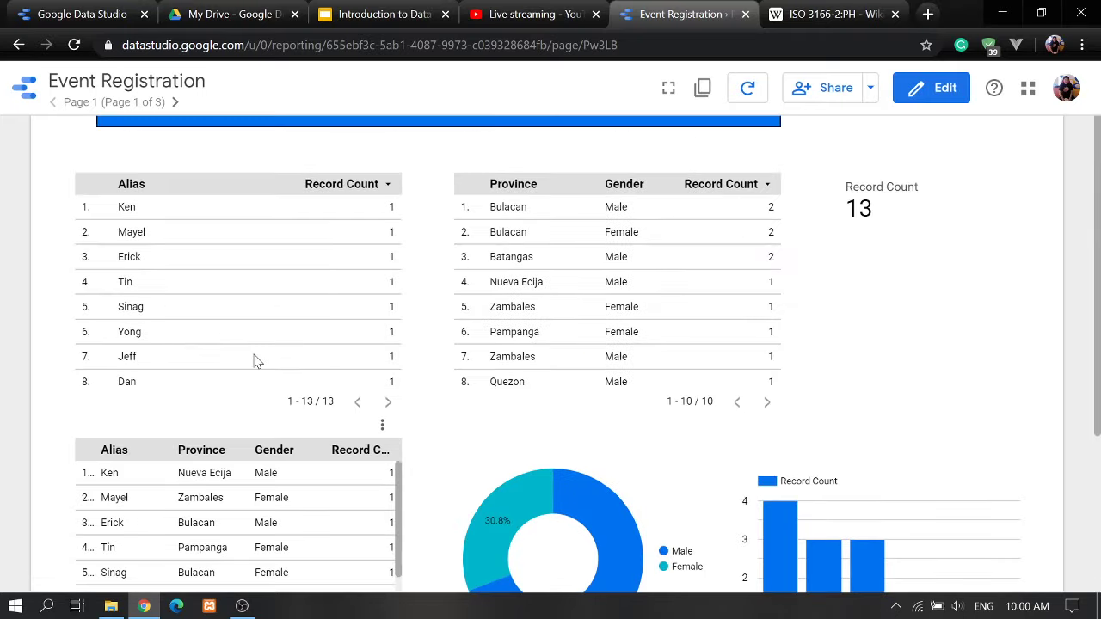
click(177, 103)
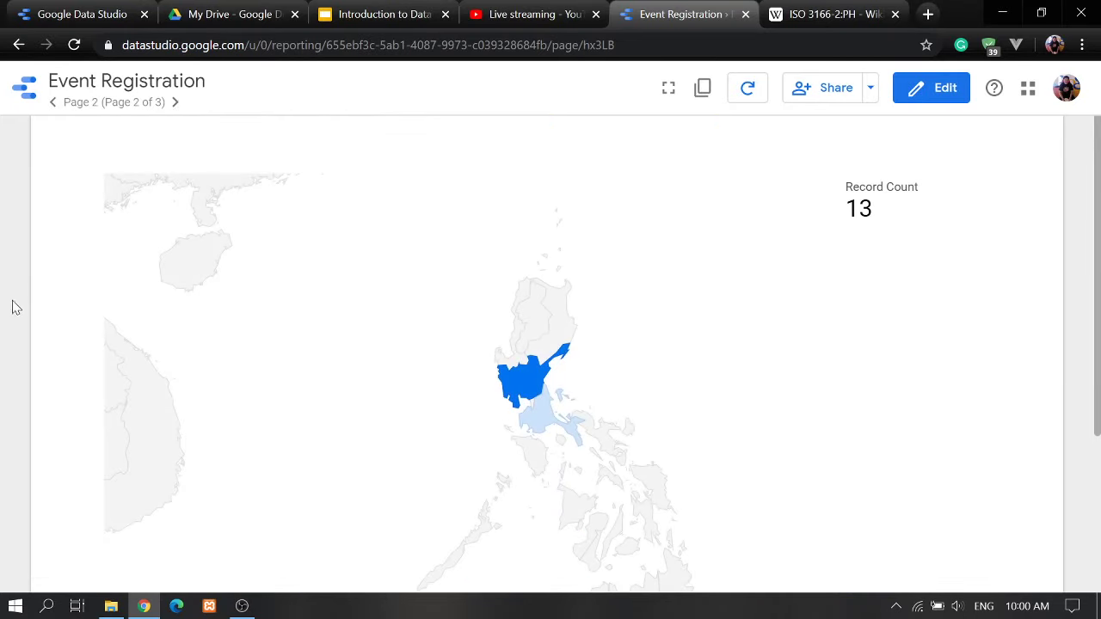
scroll(64, 267, down, 1)
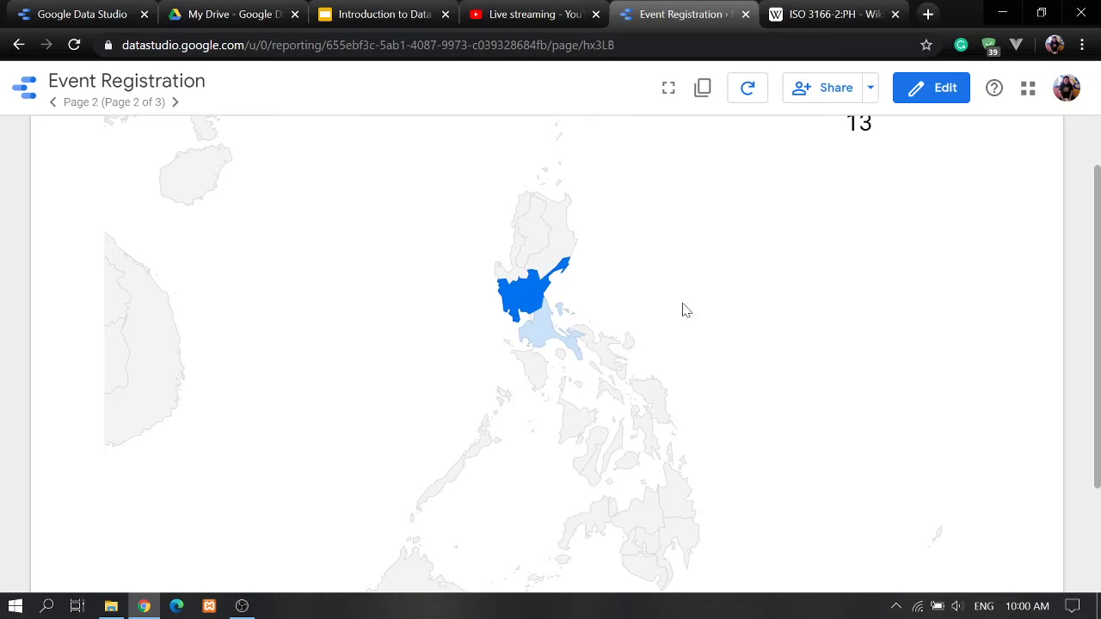
mouse_move(524, 303)
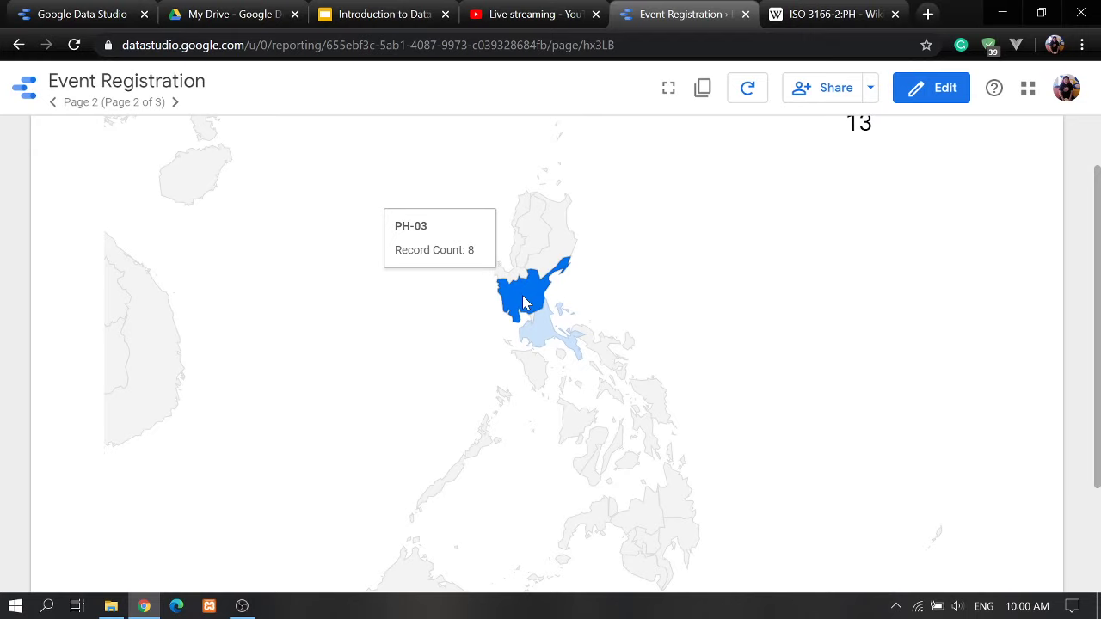
mouse_move(541, 331)
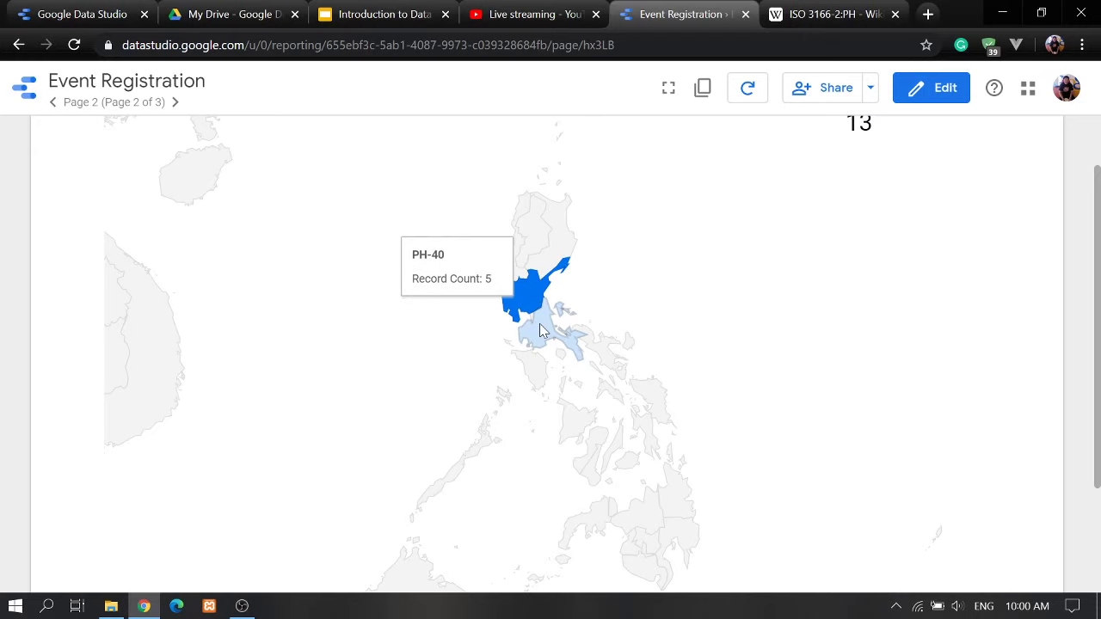
scroll(813, 280, up, 1)
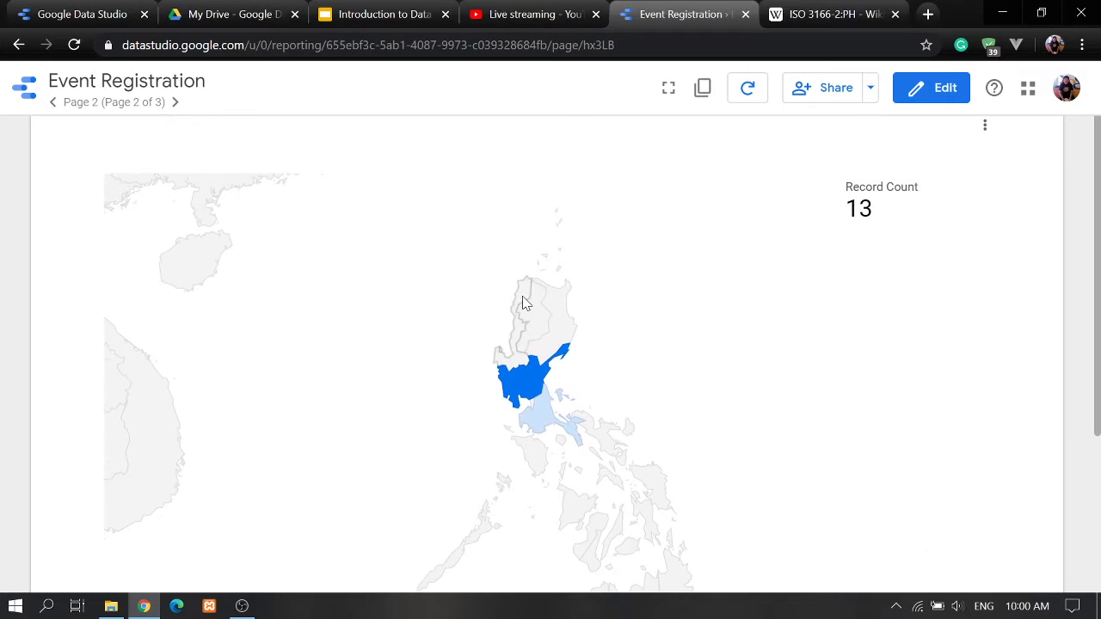
scroll(754, 332, down, 3)
scroll(768, 338, up, 2)
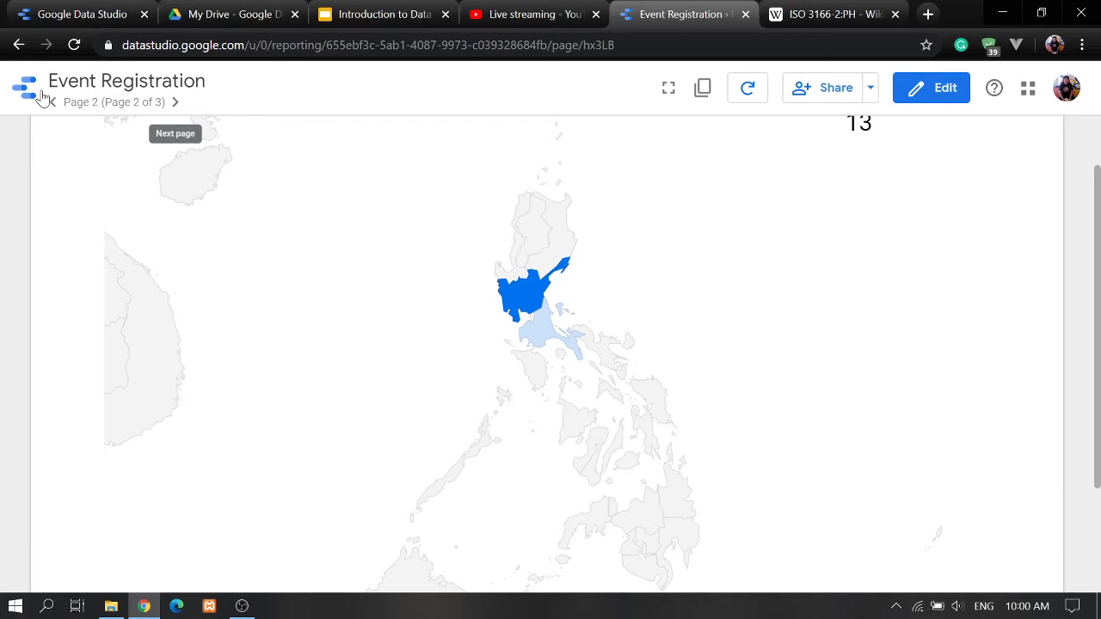
- Switch the report to edit mode and look through the zoom area options of the Philippine geo map
click(945, 89)
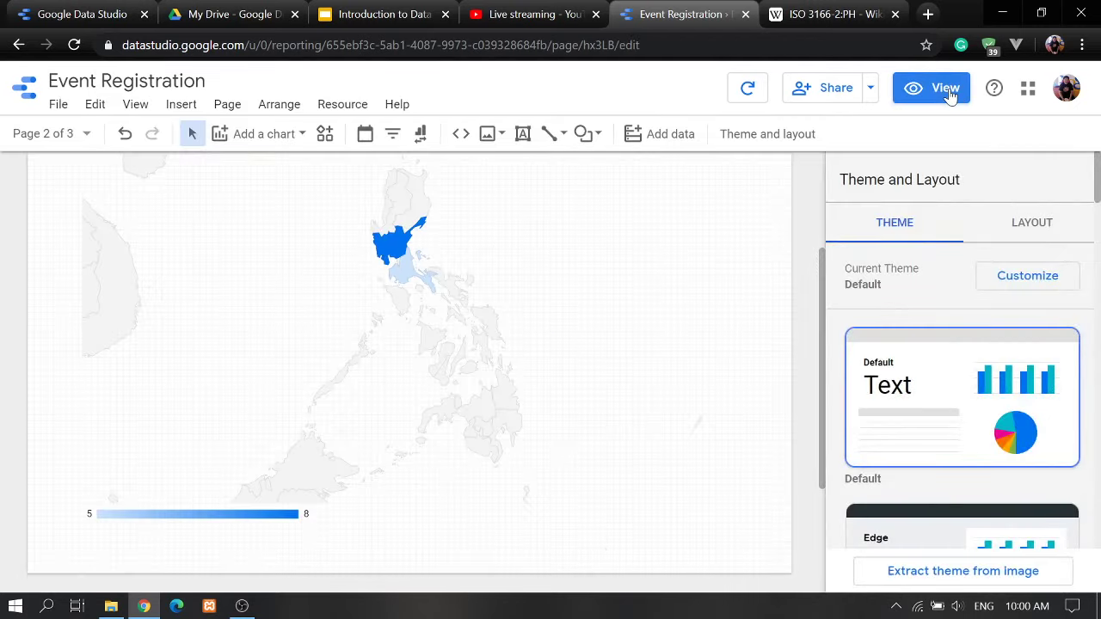
click(451, 333)
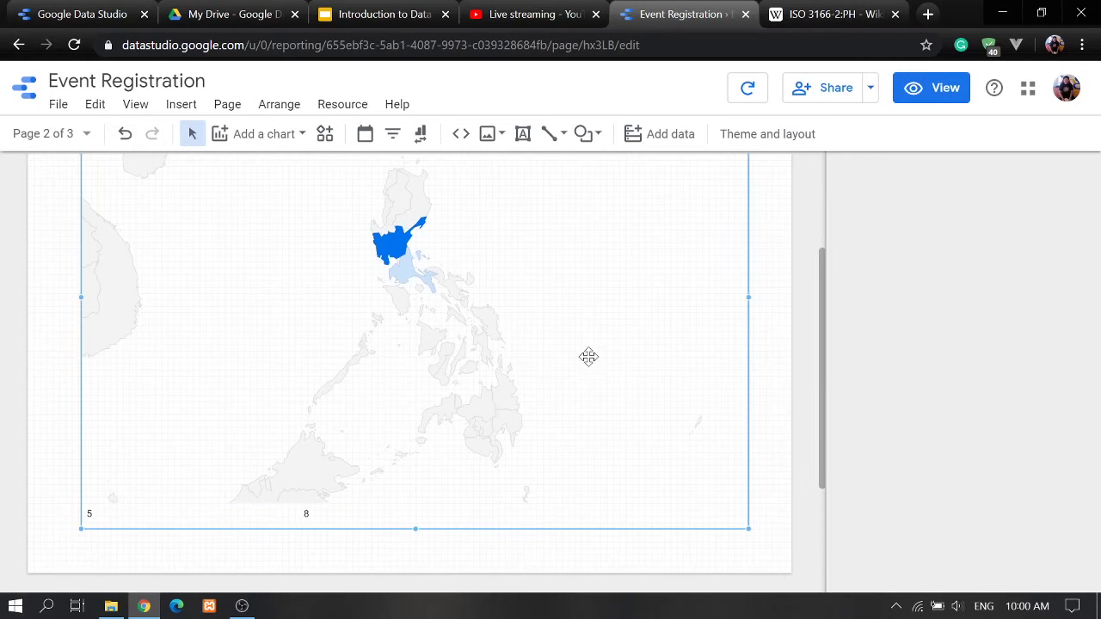
scroll(924, 292, down, 4)
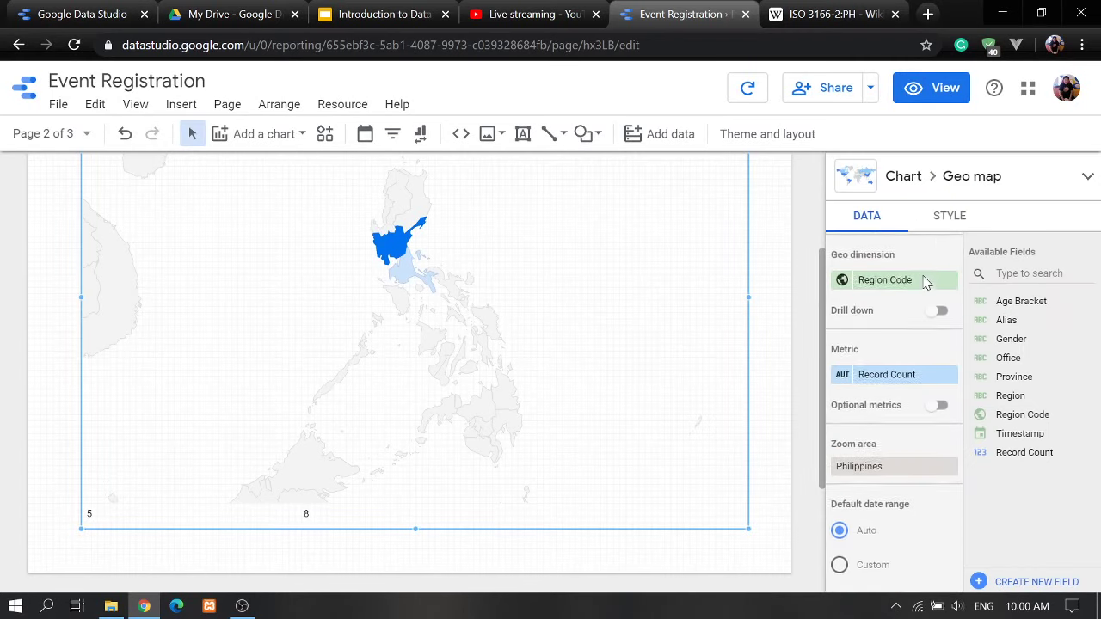
scroll(914, 344, up, 1)
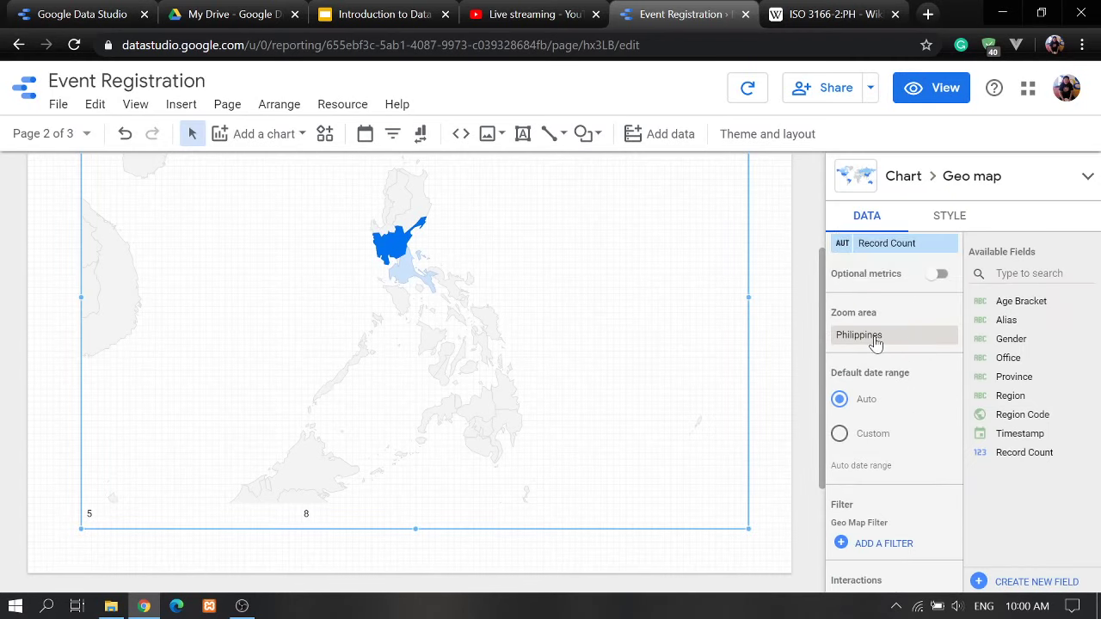
click(877, 340)
drag(945, 482, 954, 540)
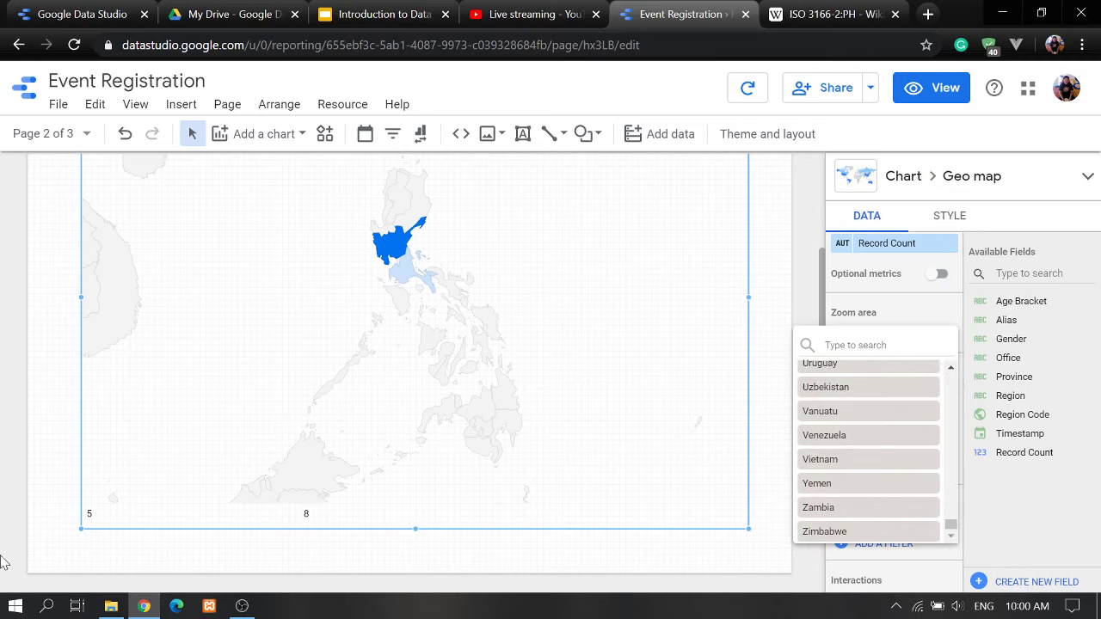
click(50, 371)
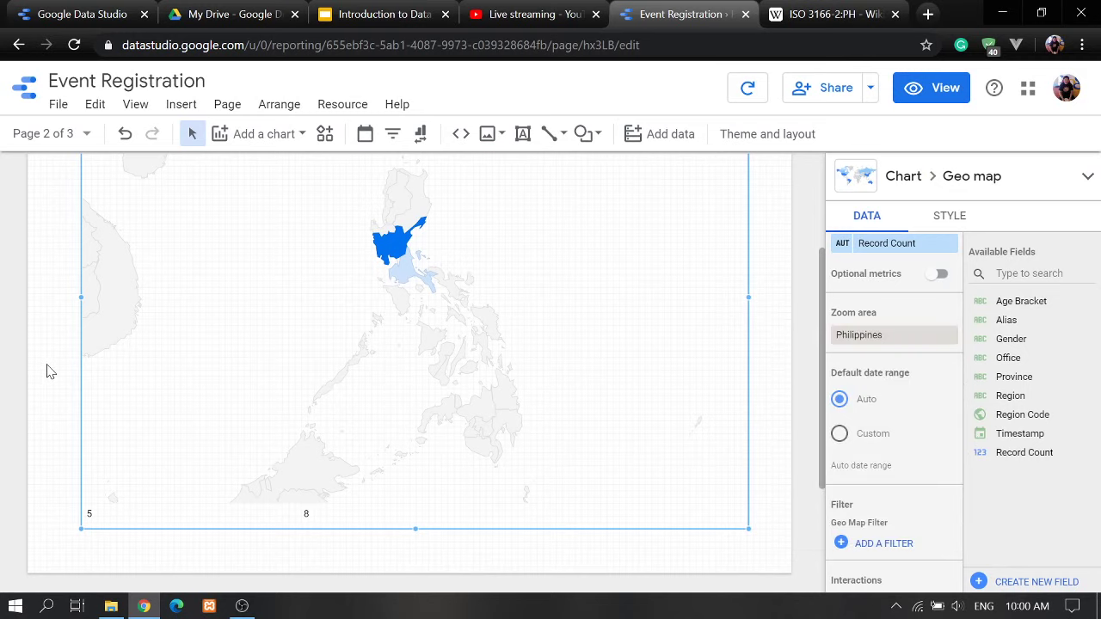
- Search the geo map's zoom area options for "wor" and "word", clear the search, and dismiss the list
click(908, 335)
scroll(895, 451, down, 15)
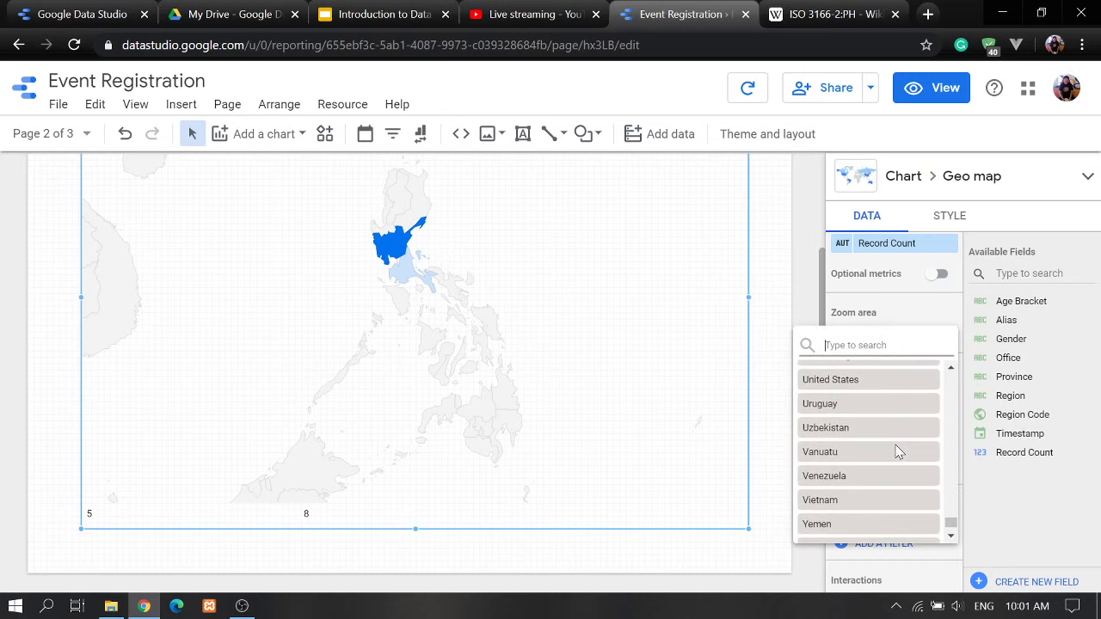
scroll(897, 453, down, 1)
scroll(895, 451, up, 15)
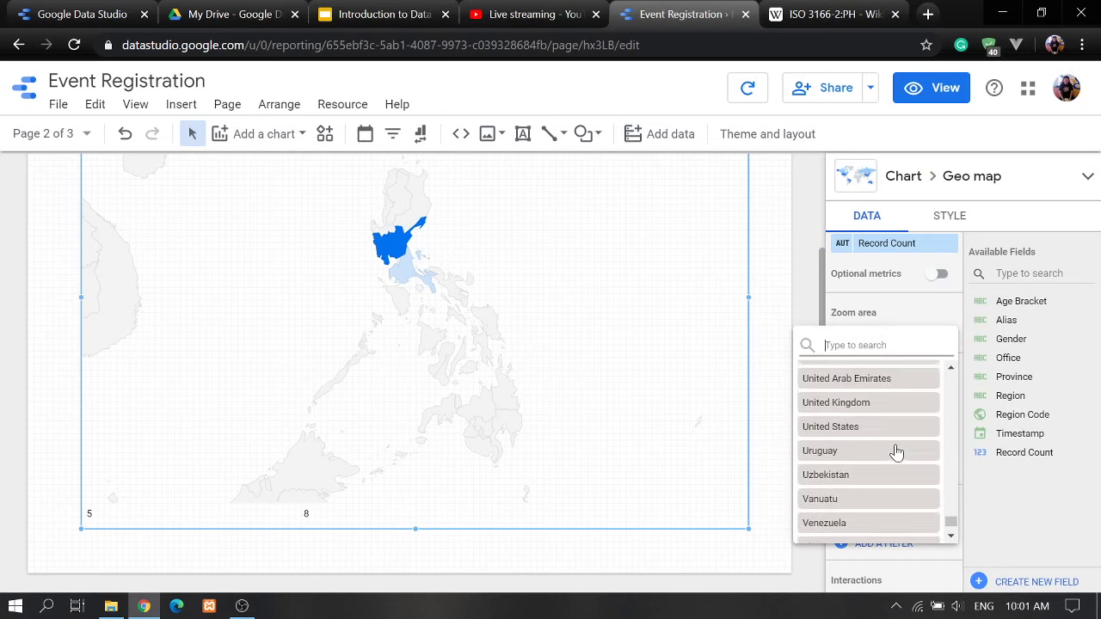
scroll(895, 451, up, 10)
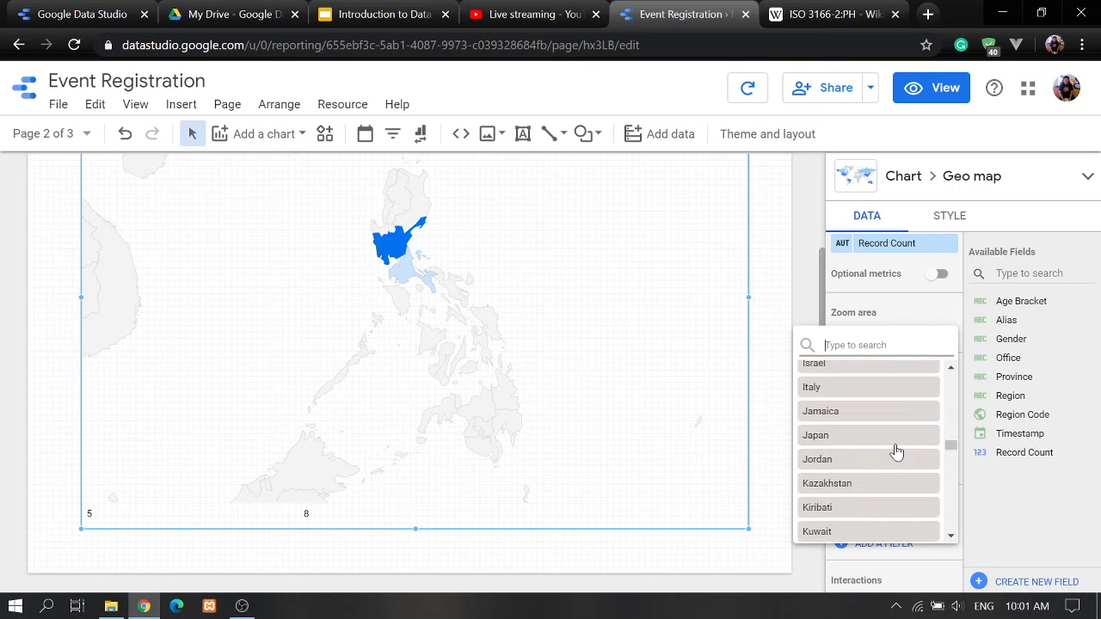
text(wor)
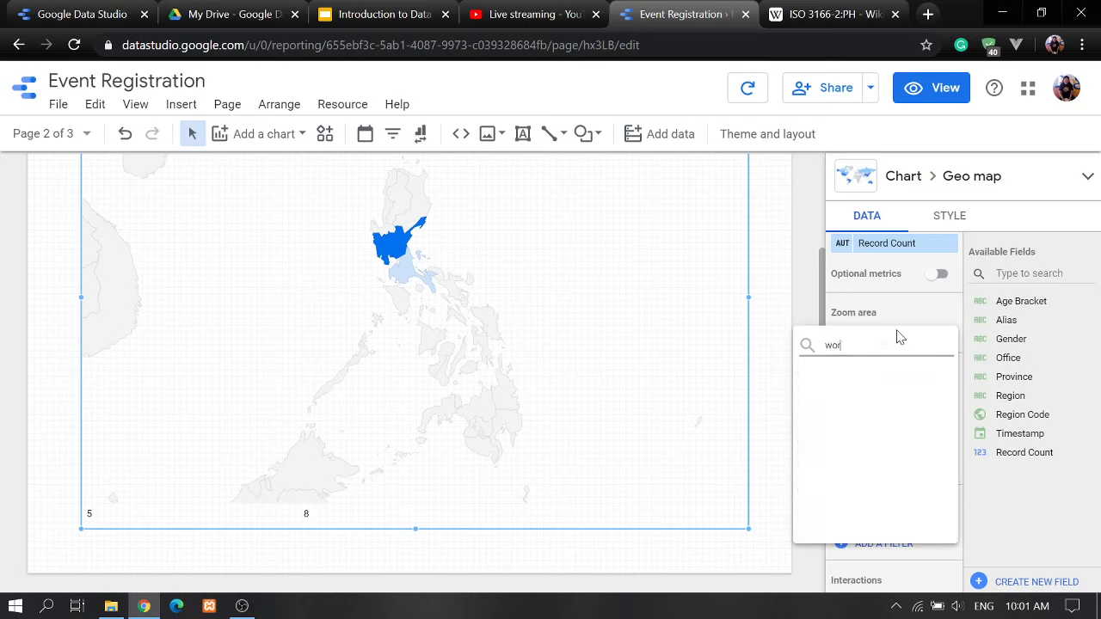
key(BackSpace)
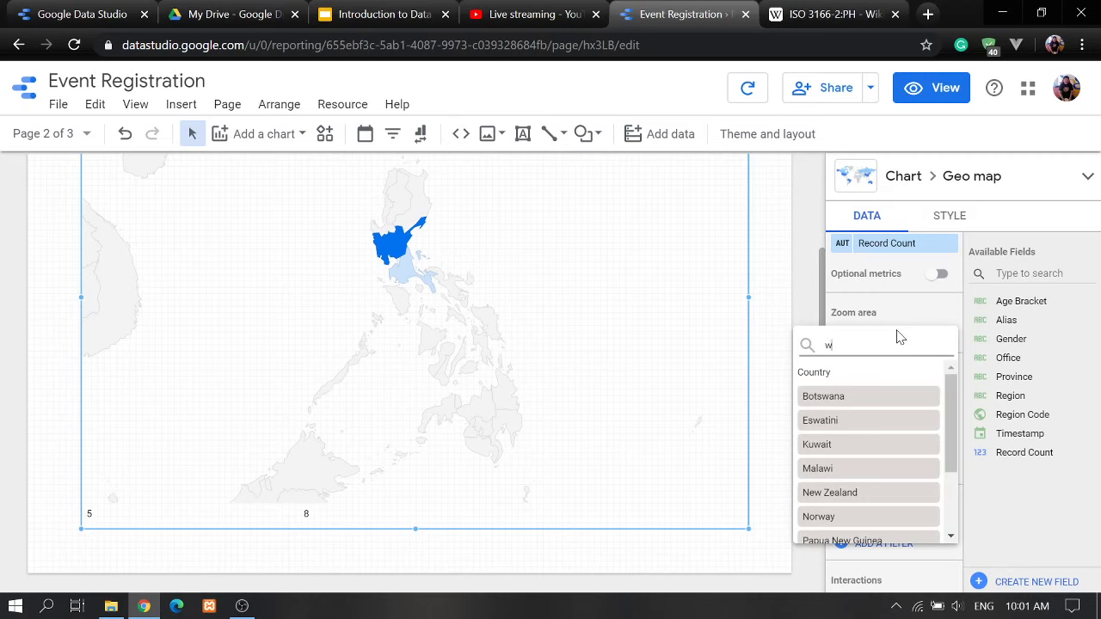
text(ord)
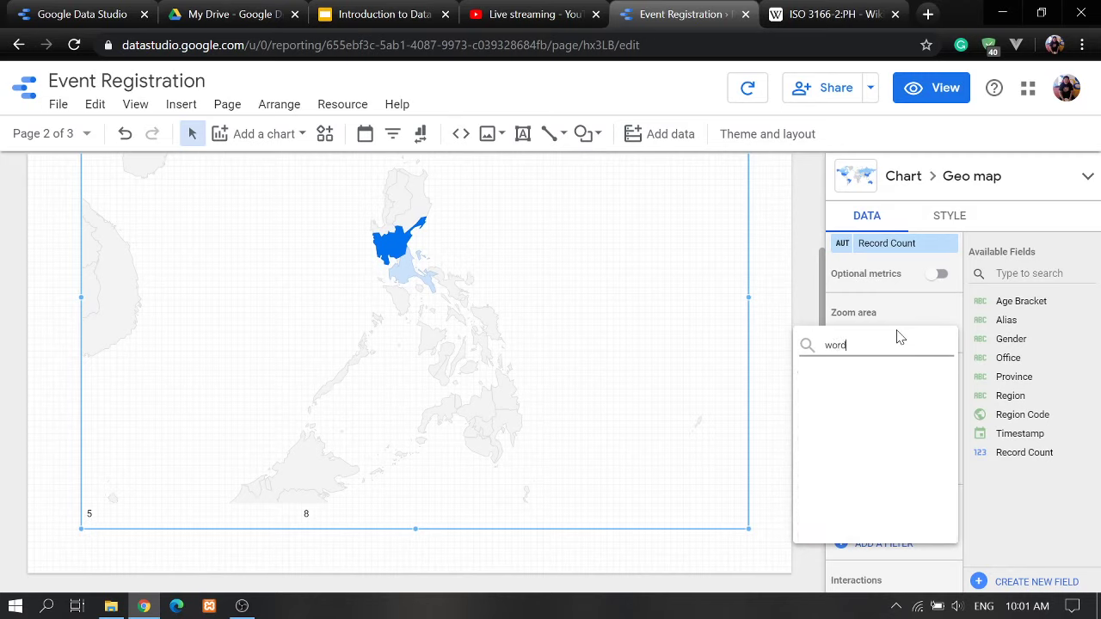
key(BackSpace)
key(BackSpace)
key(BackSpace)
key(BackSpace)
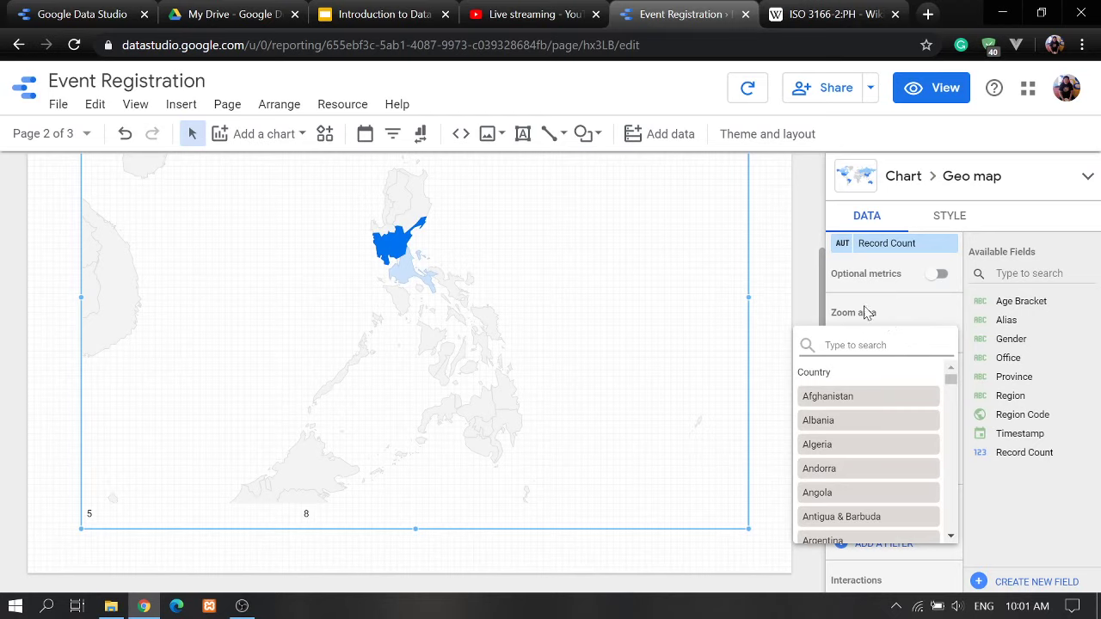
click(800, 266)
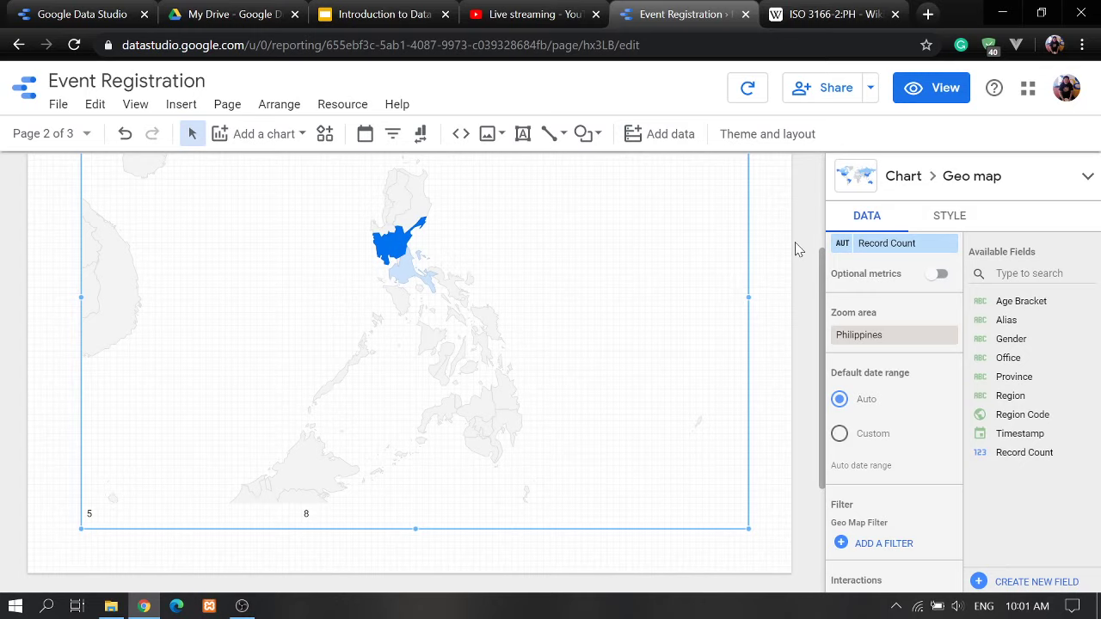
- Leave the Event Registration report and return to the Data Studio home page
scroll(793, 246, up, 3)
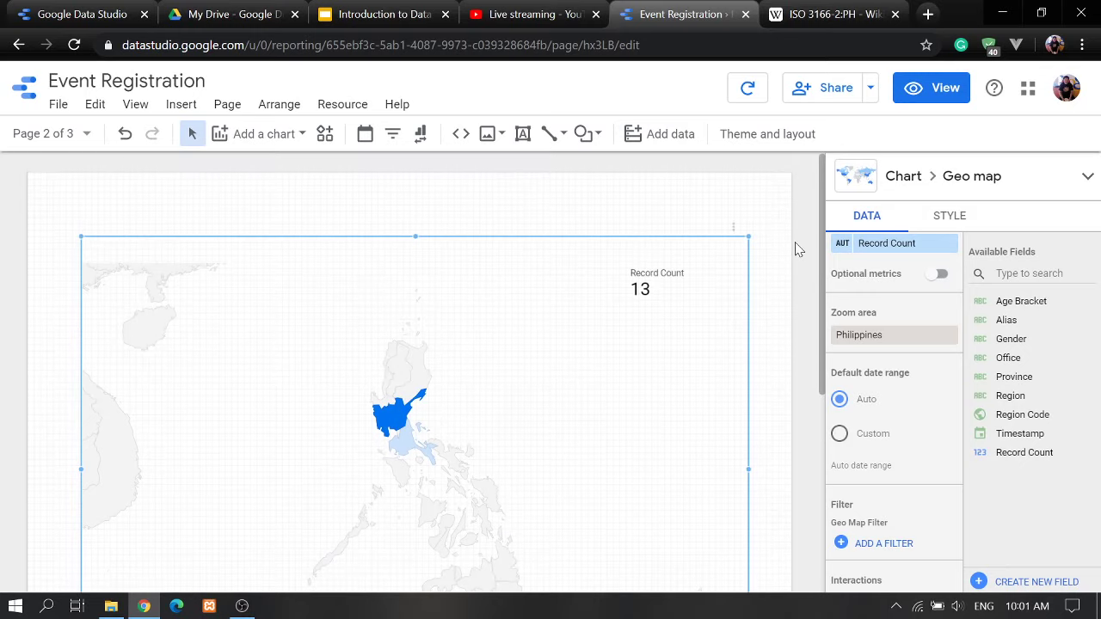
click(23, 102)
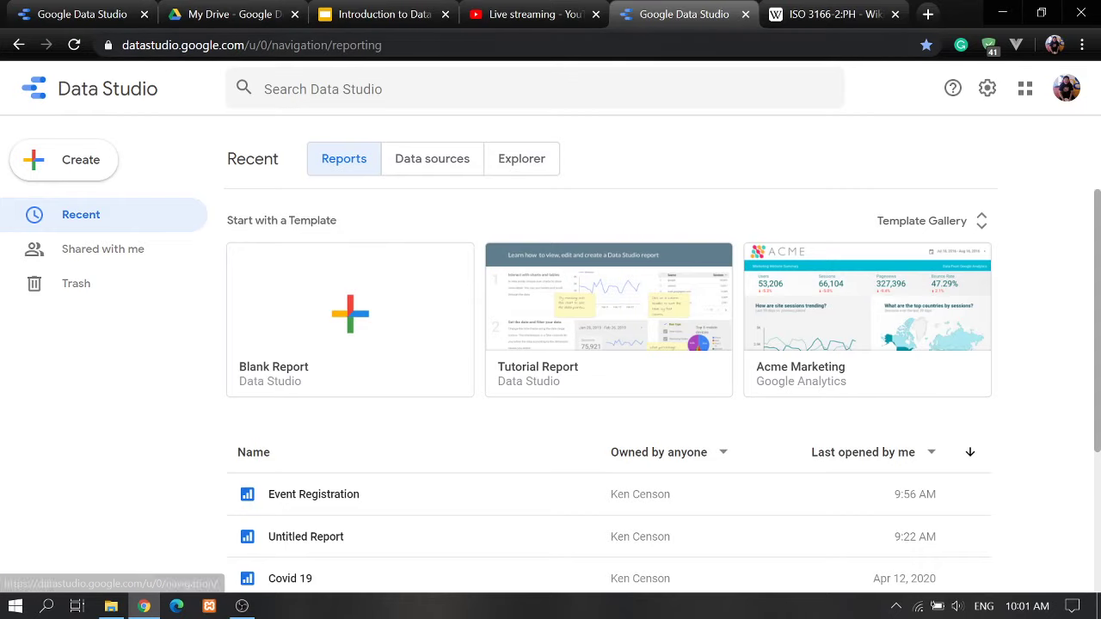
- Switch to Google Drive and create a blank Google Sheets spreadsheet in the Webinar folder
click(235, 21)
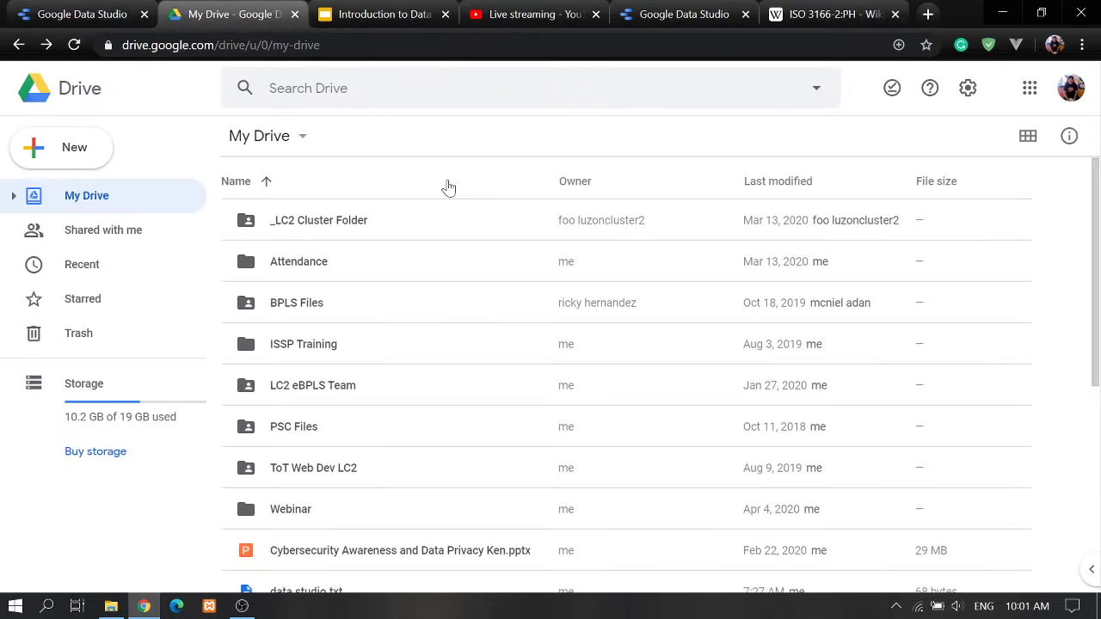
double_click(297, 516)
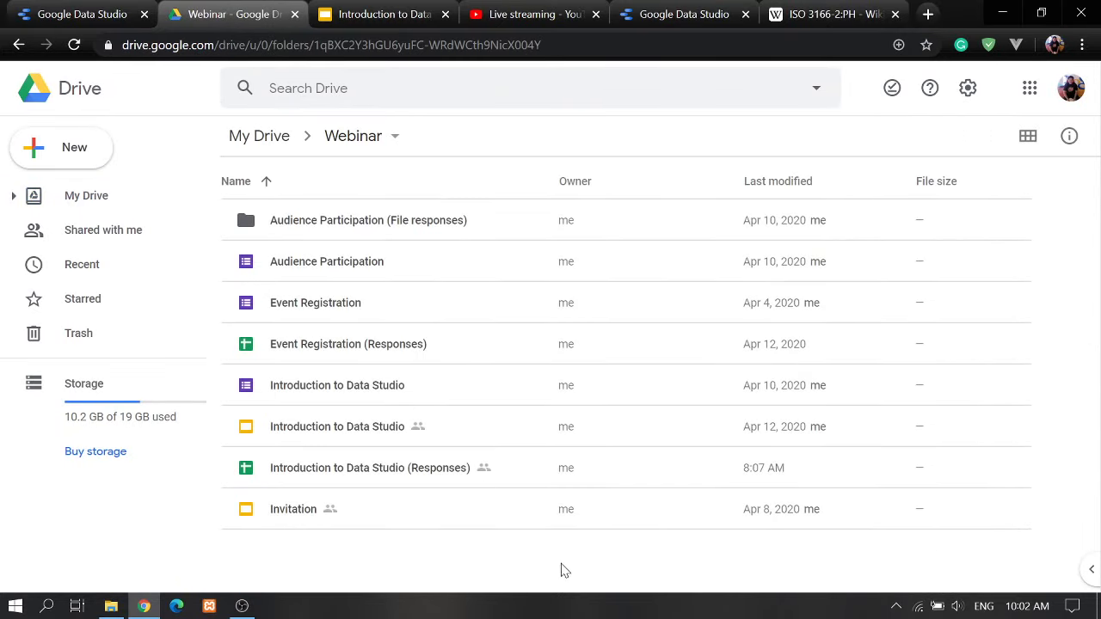
right_click(492, 554)
mouse_move(720, 474)
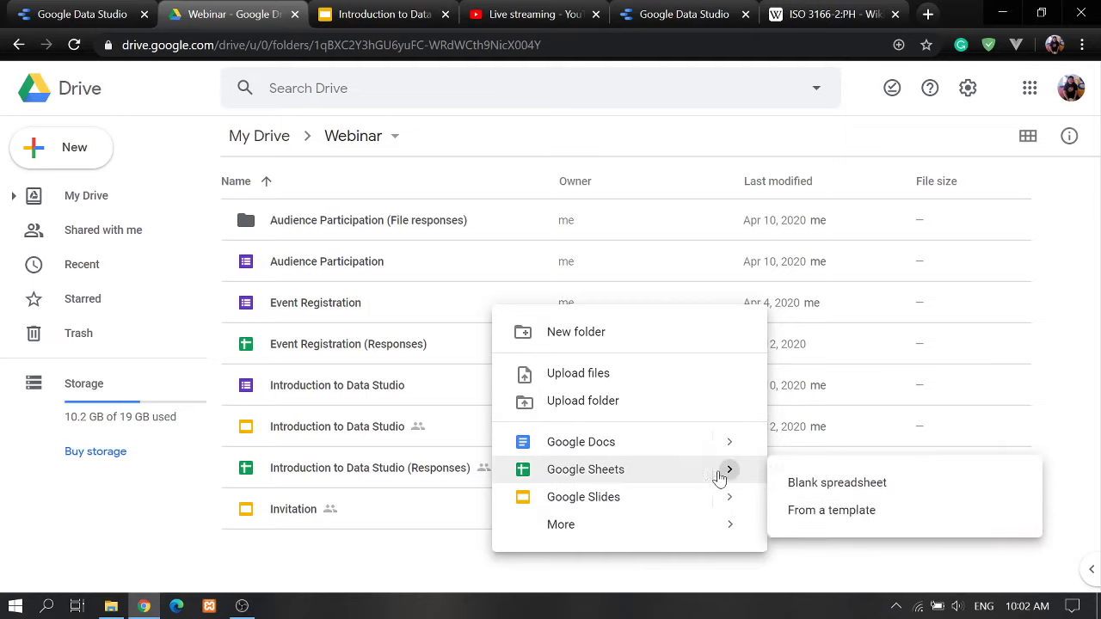
click(839, 485)
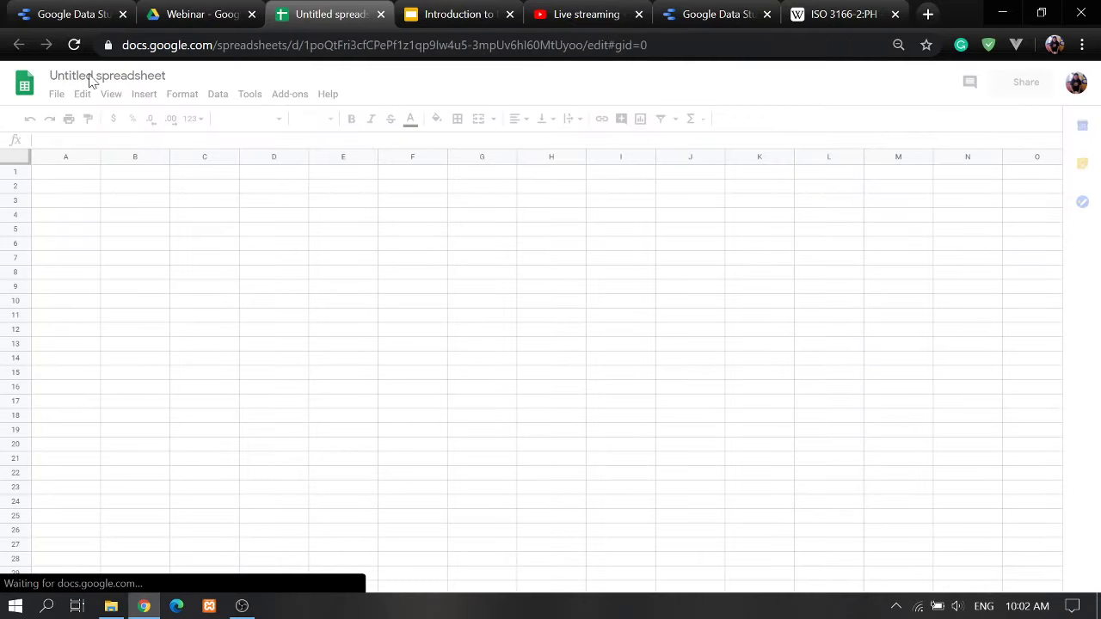
- Rename the new spreadsheet as "Covid 19 Case"
click(93, 76)
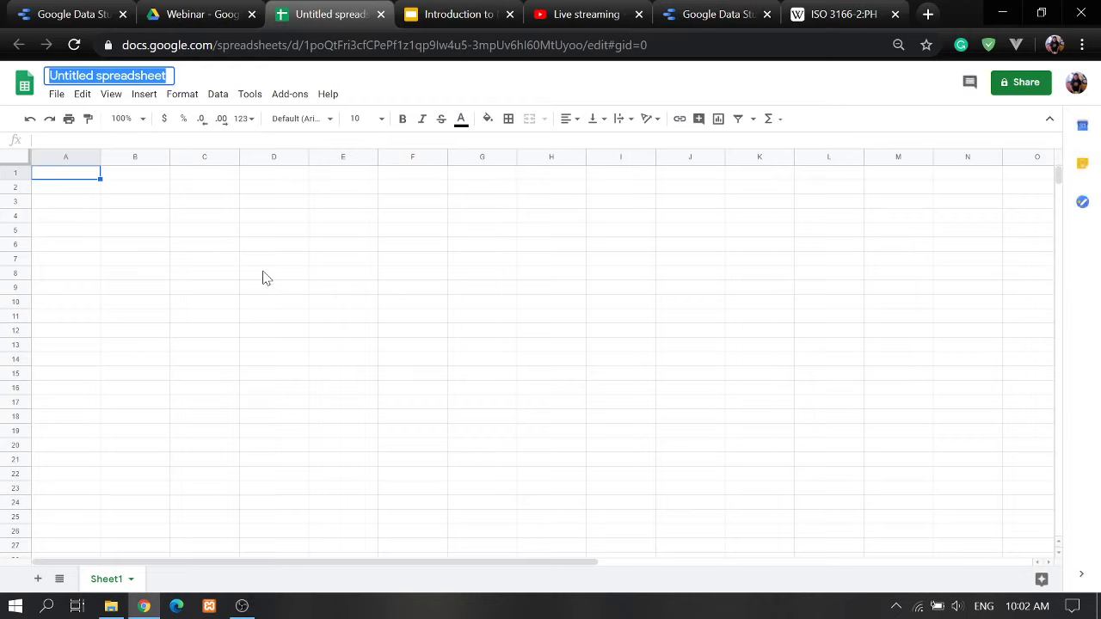
text(Co)
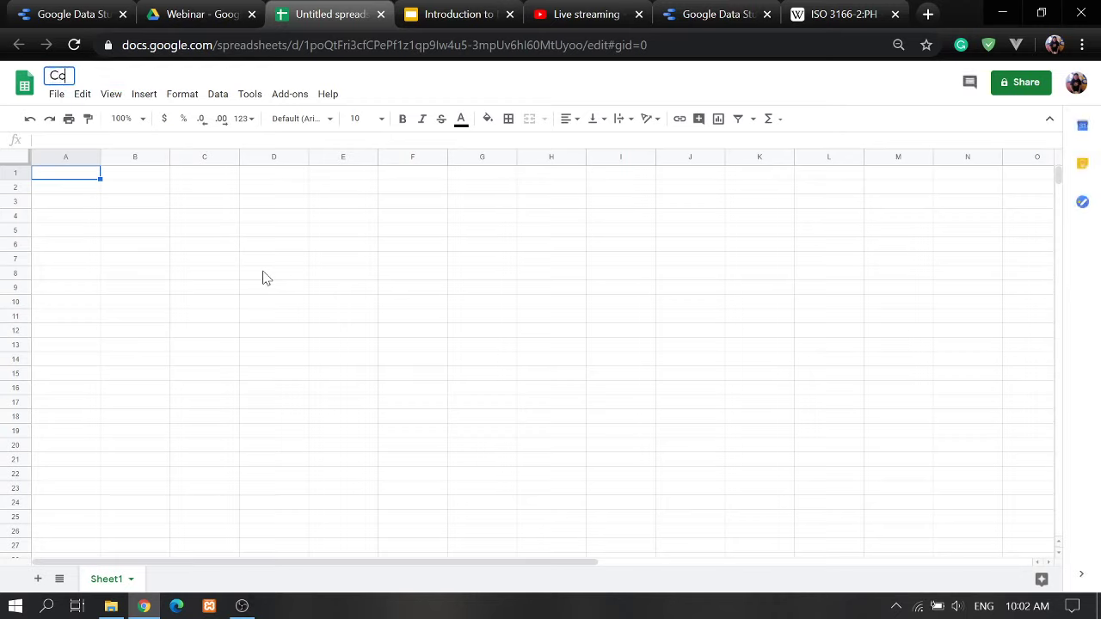
text(vid 19 Case)
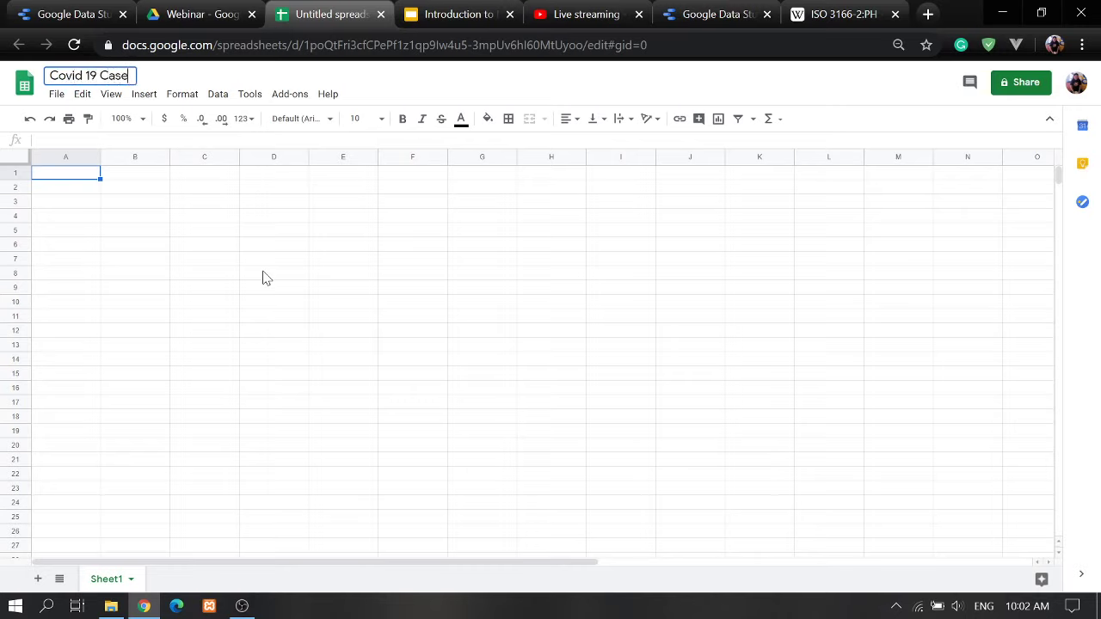
- Rename the spreadsheet as Covid 19 Cases
text(s)
key(Return)
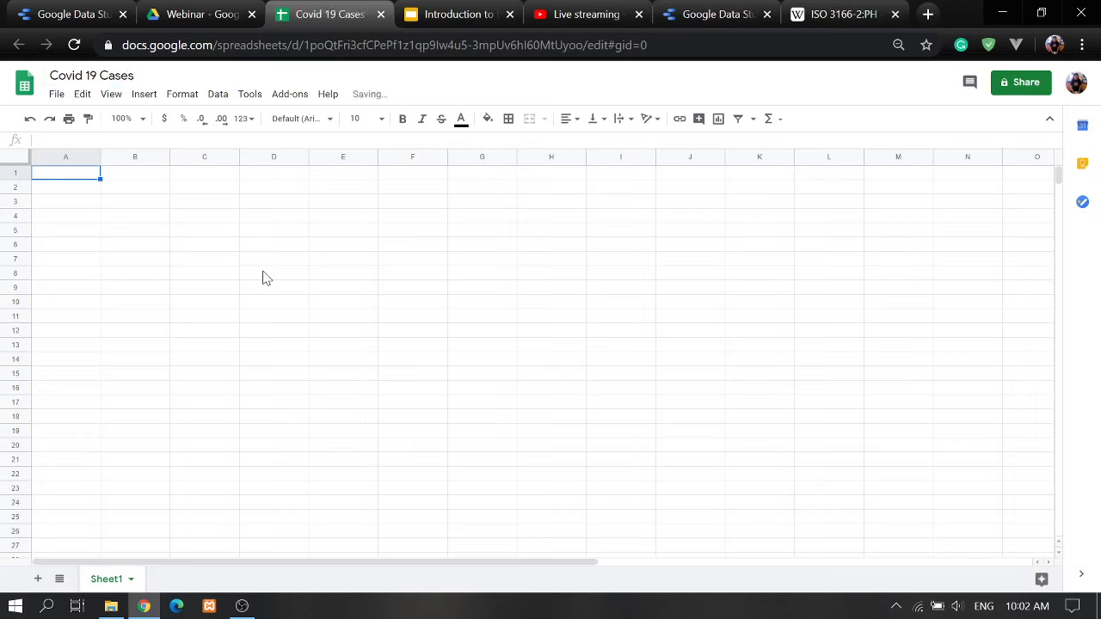
- Enter the column headers Province in cell A1 and Cases in cell B1
drag(140, 229, 137, 215)
click(78, 171)
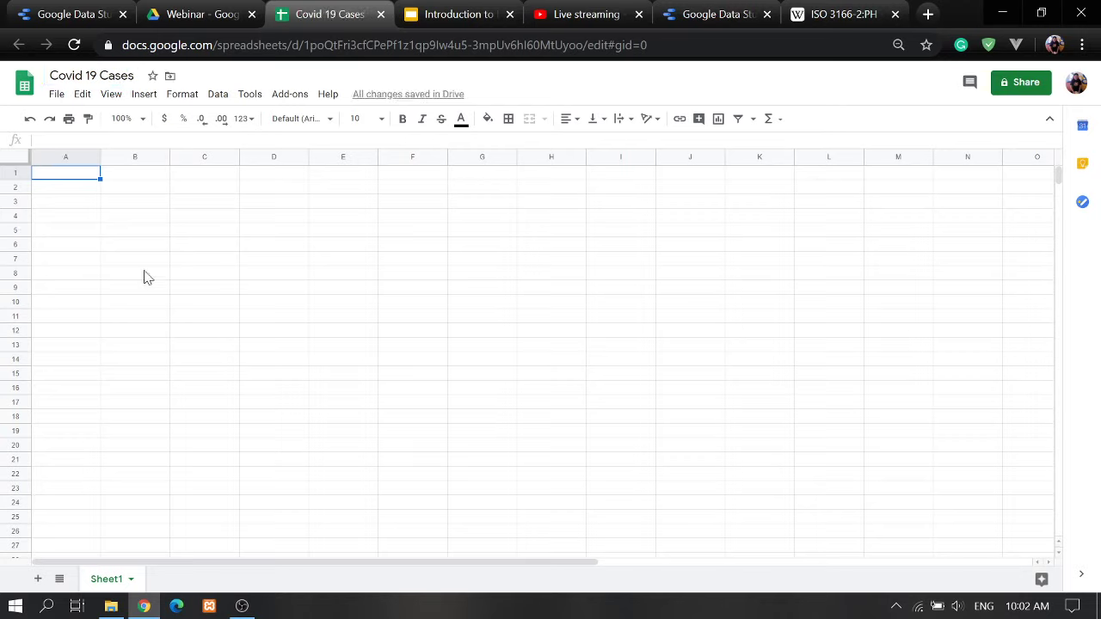
text(Provinice)
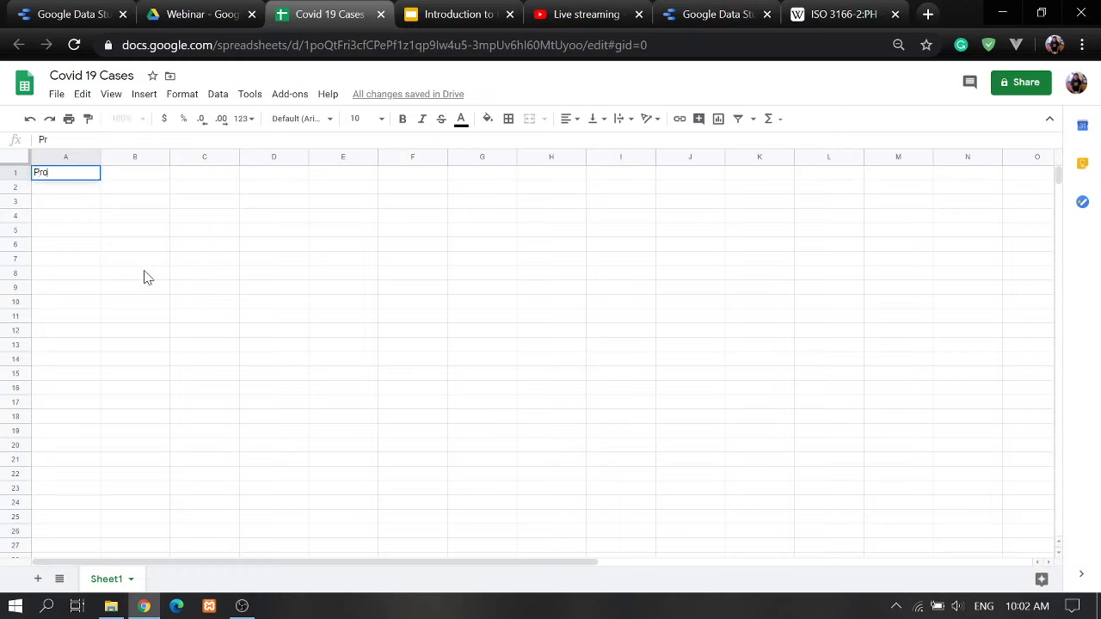
key(BackSpace)
key(BackSpace)
key(BackSpace)
text(ce)
key(Tab)
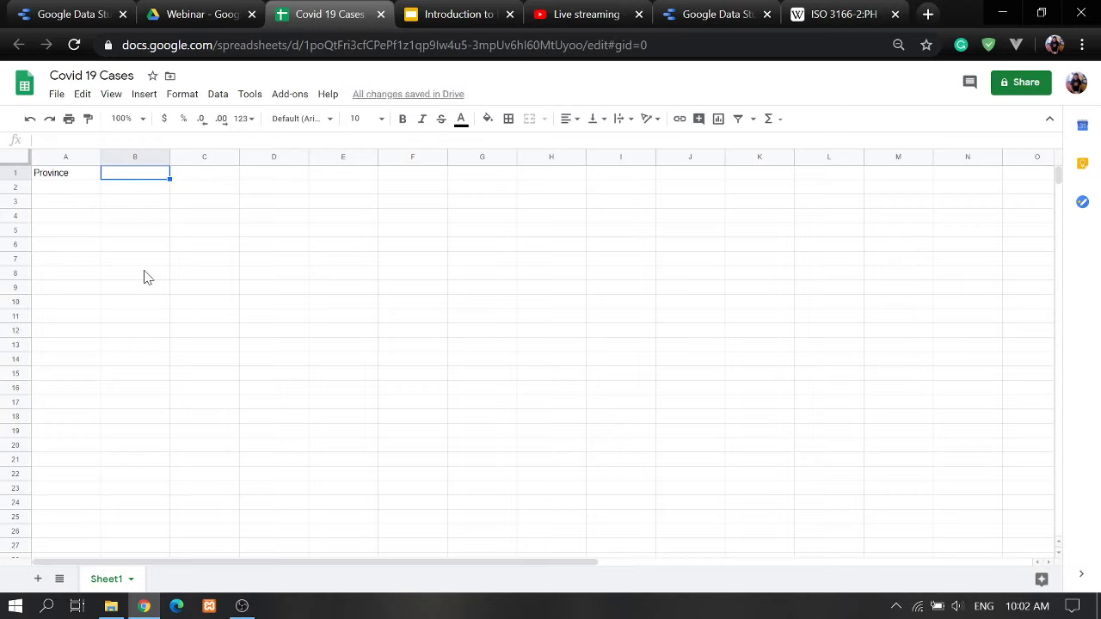
text(Cae)
key(BackSpace)
text(ses)
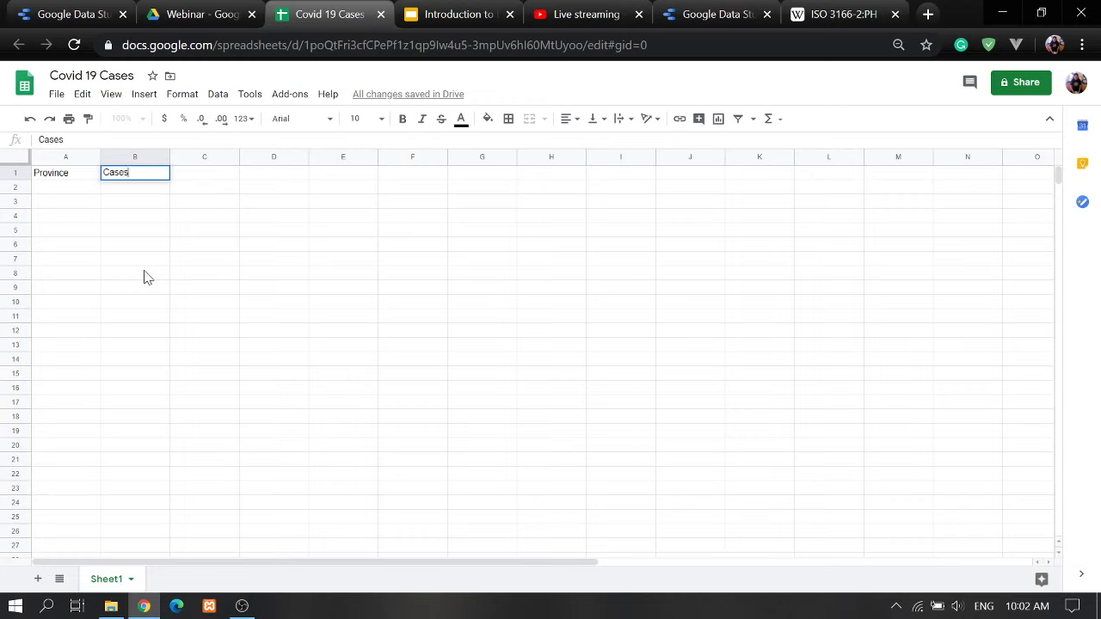
key(Tab)
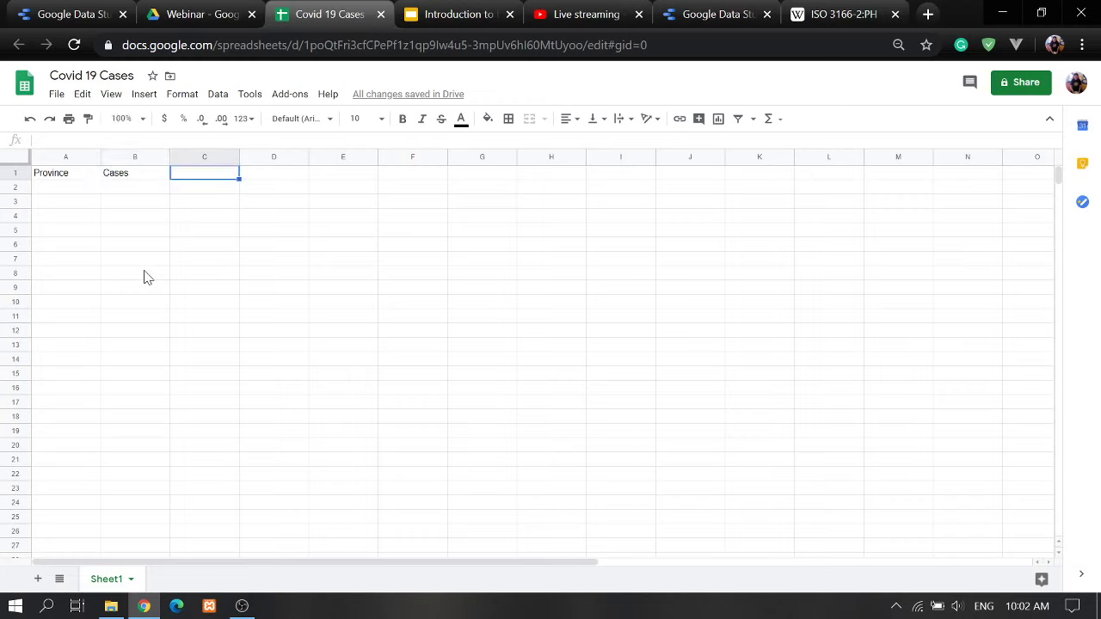
- Add the column headers Confirmed, Deaths and Recover in cells C1 to E1
text(Confo)
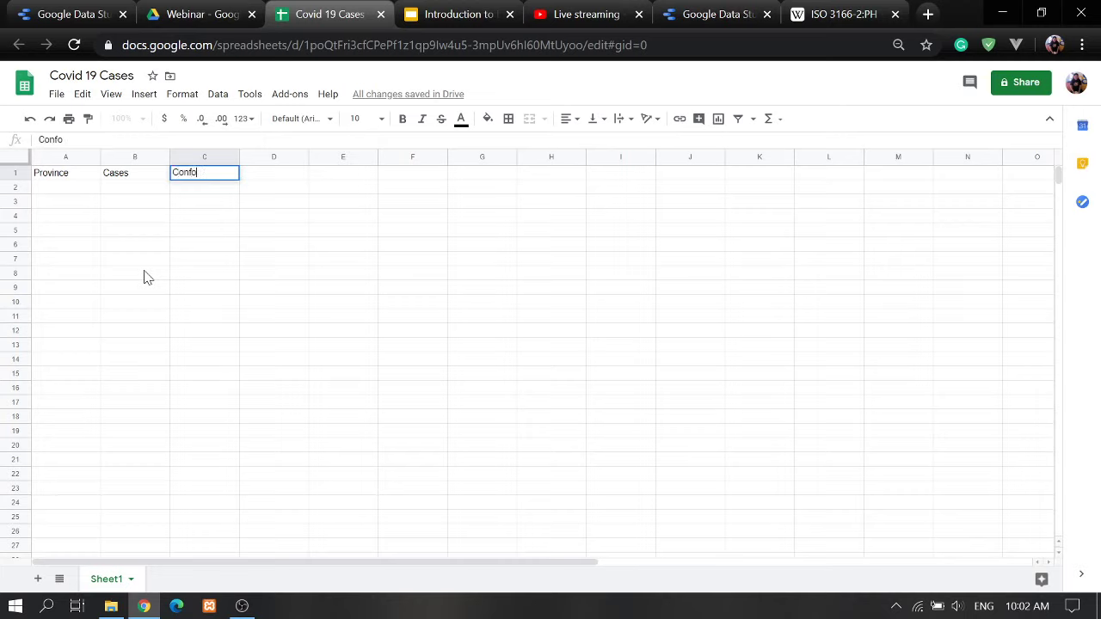
key(BackSpace)
text(irmed)
key(Tab)
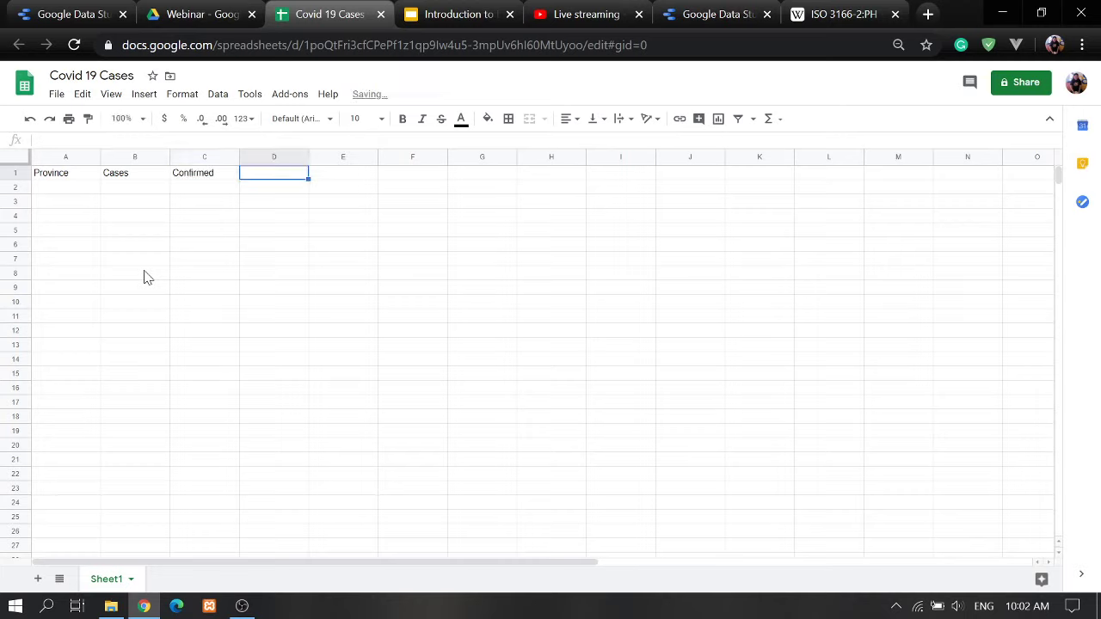
text(Deaths)
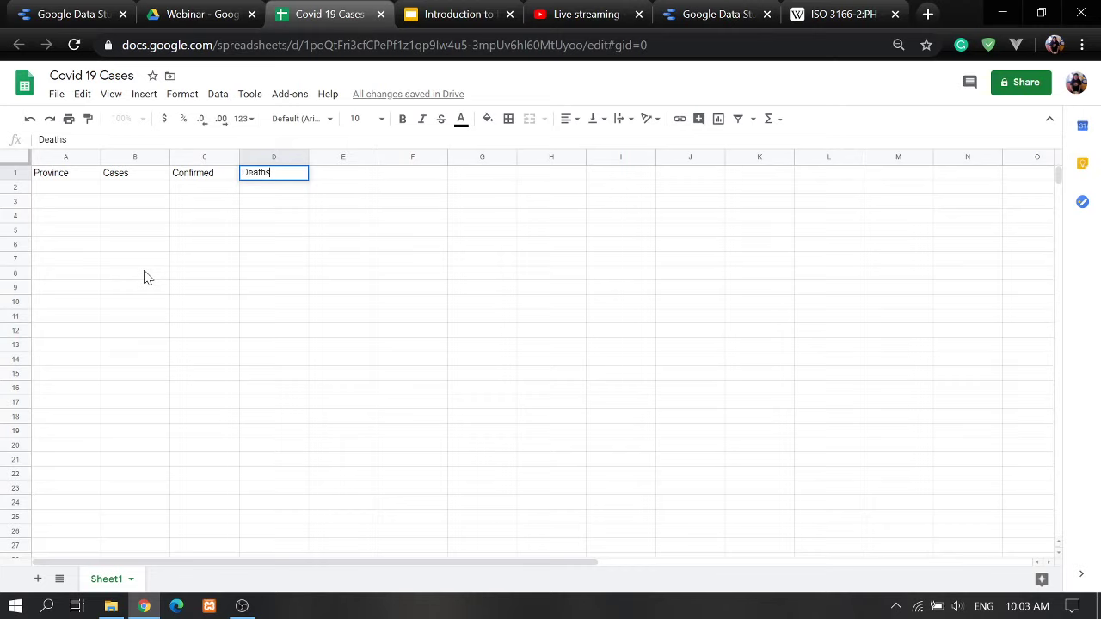
key(Tab)
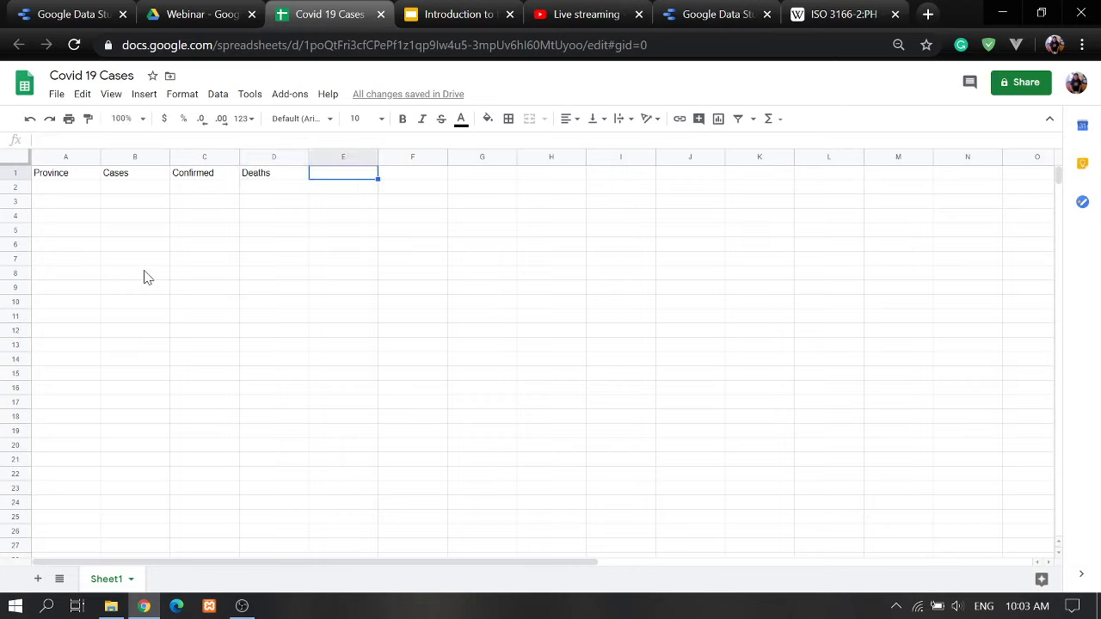
text(Recover)
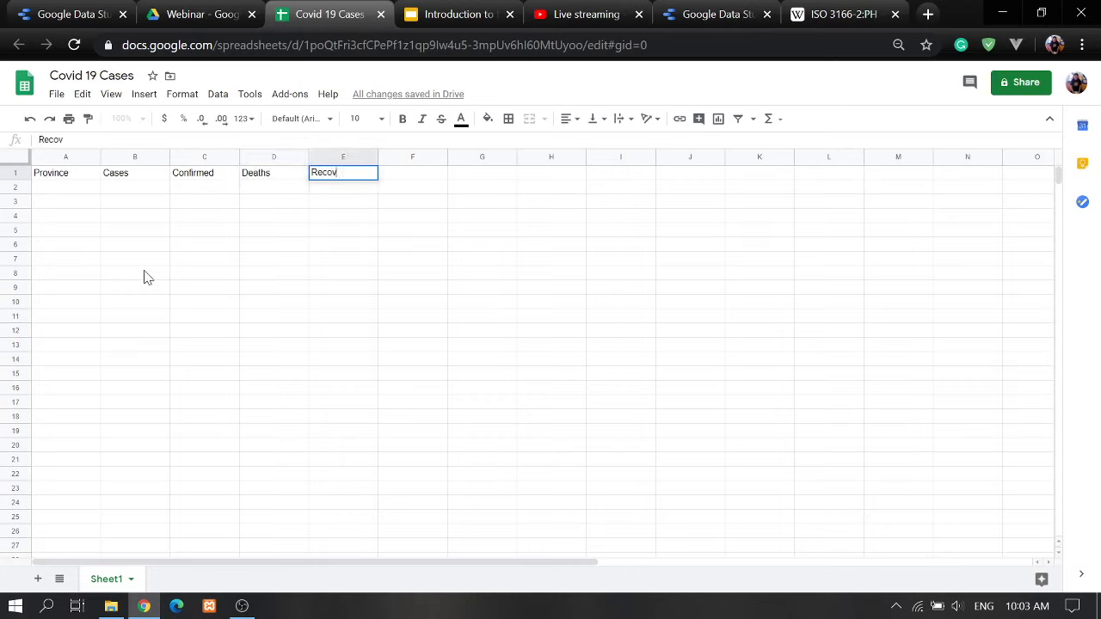
key(Return)
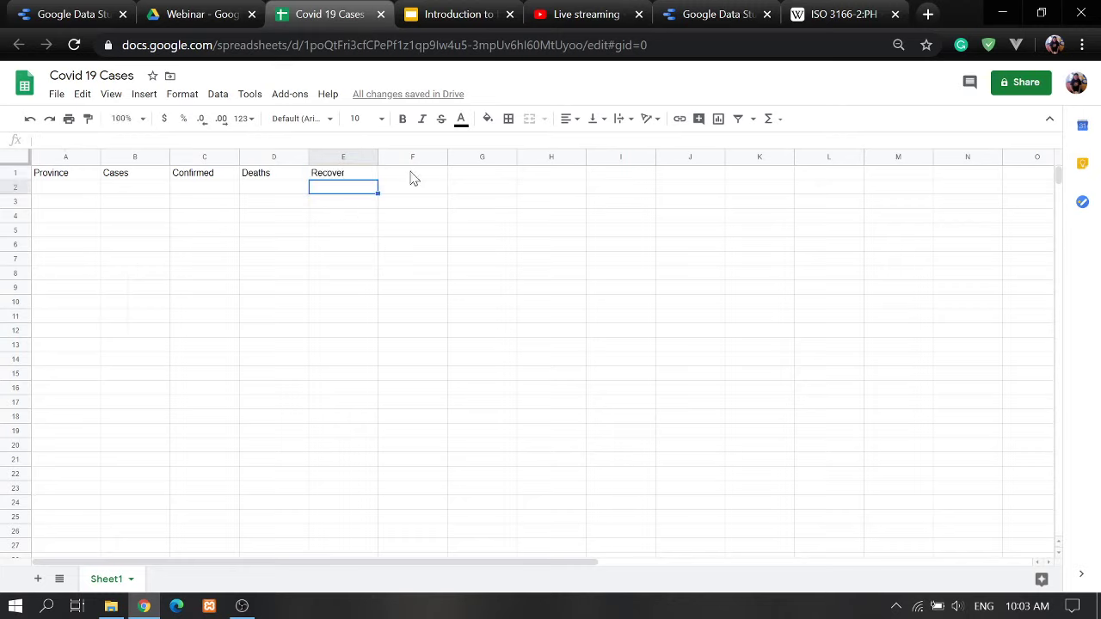
click(411, 175)
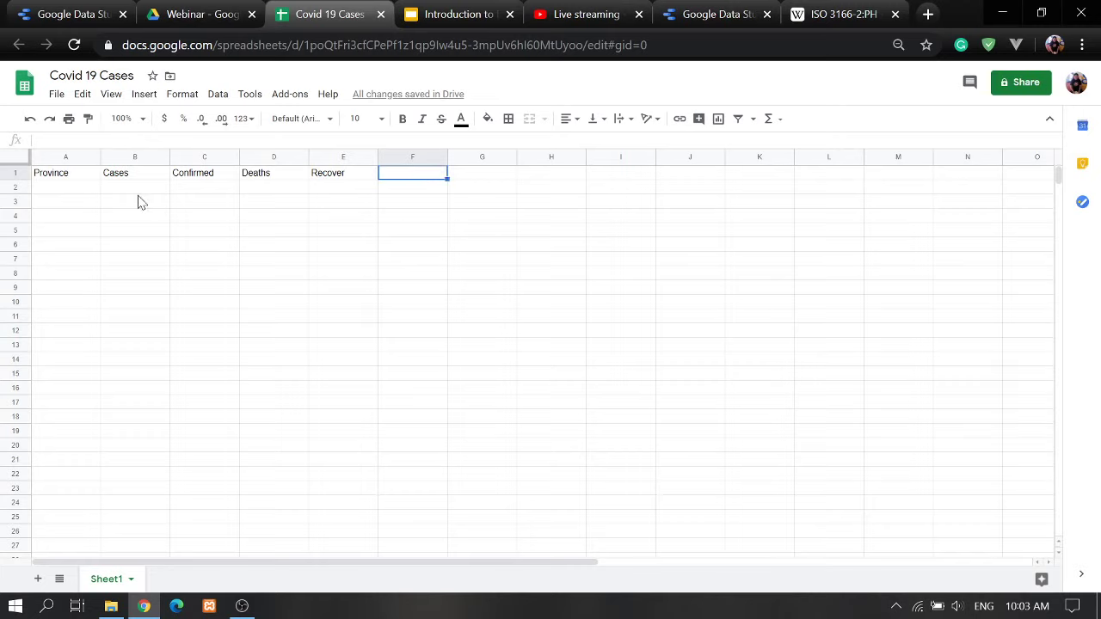
- List the provinces Bulacan, Nueva Ecija and Tarlac in cells A2 to A4
click(80, 187)
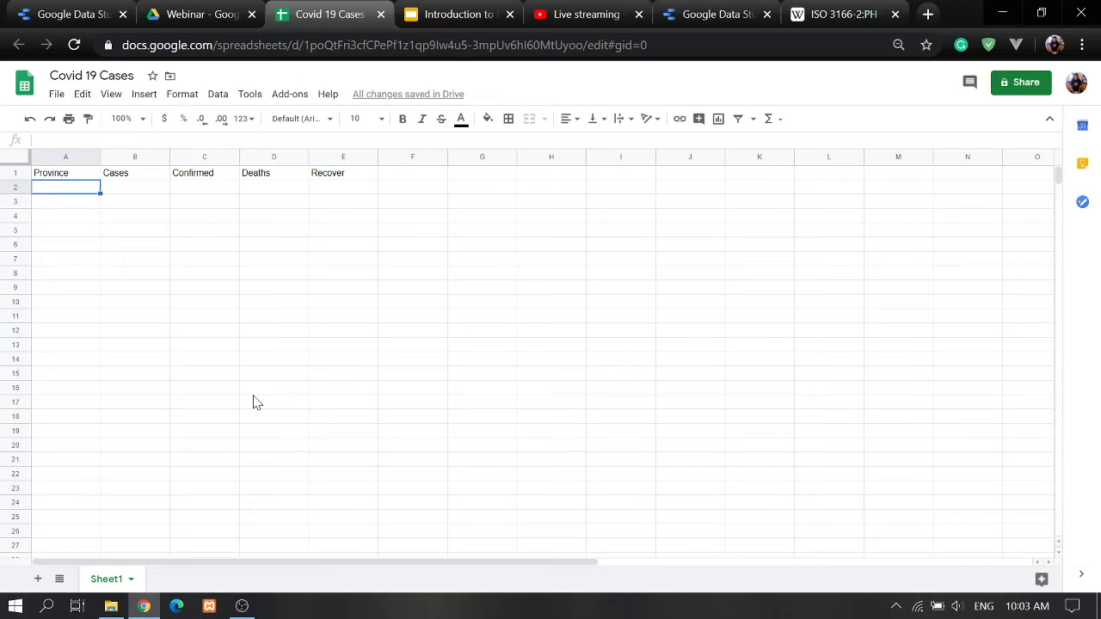
text(Bulacan)
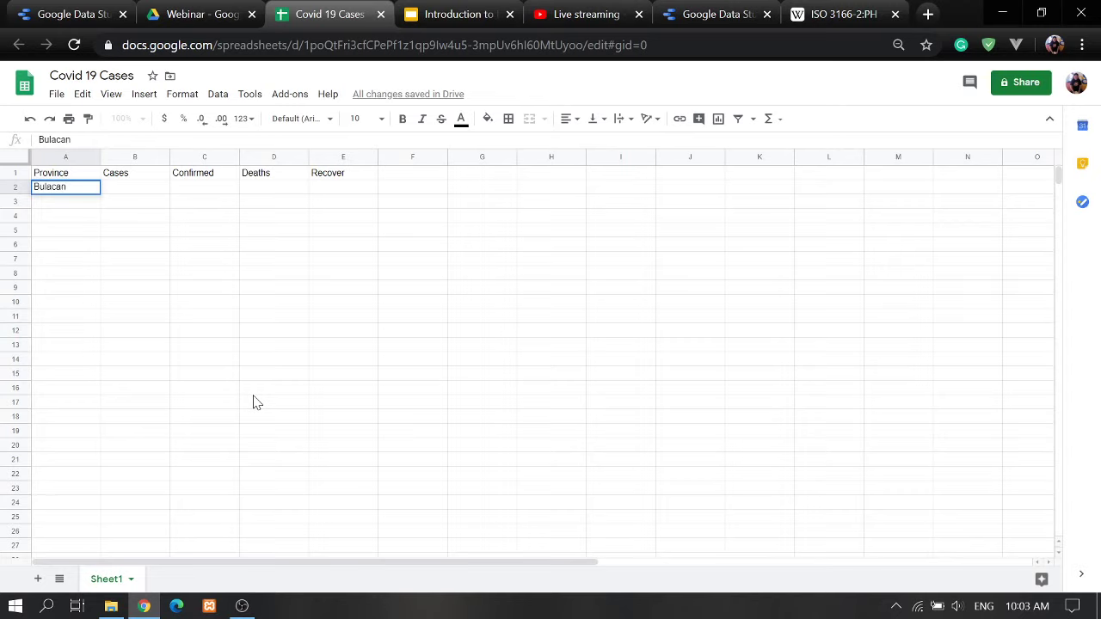
key(Return)
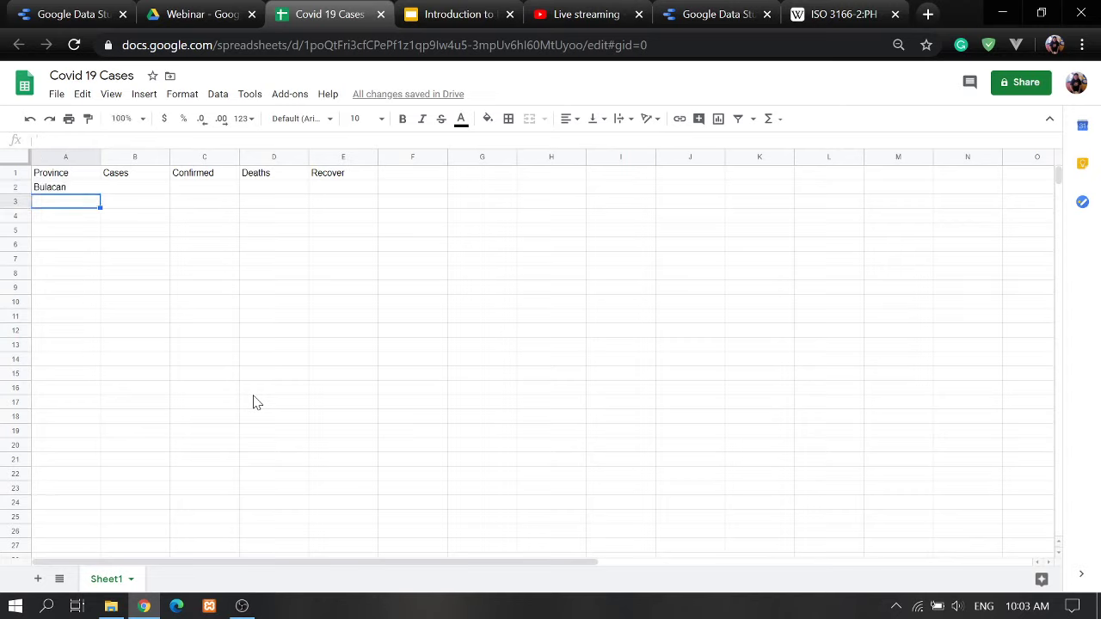
text(Nueva Ecija)
key(Return)
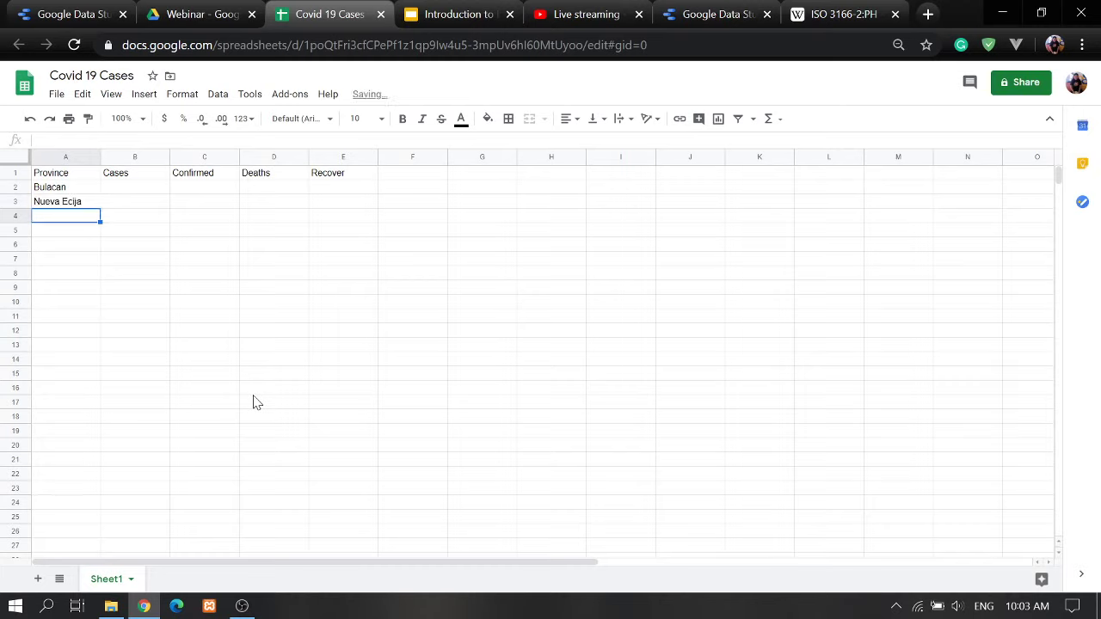
text(Tarlac)
key(Return)
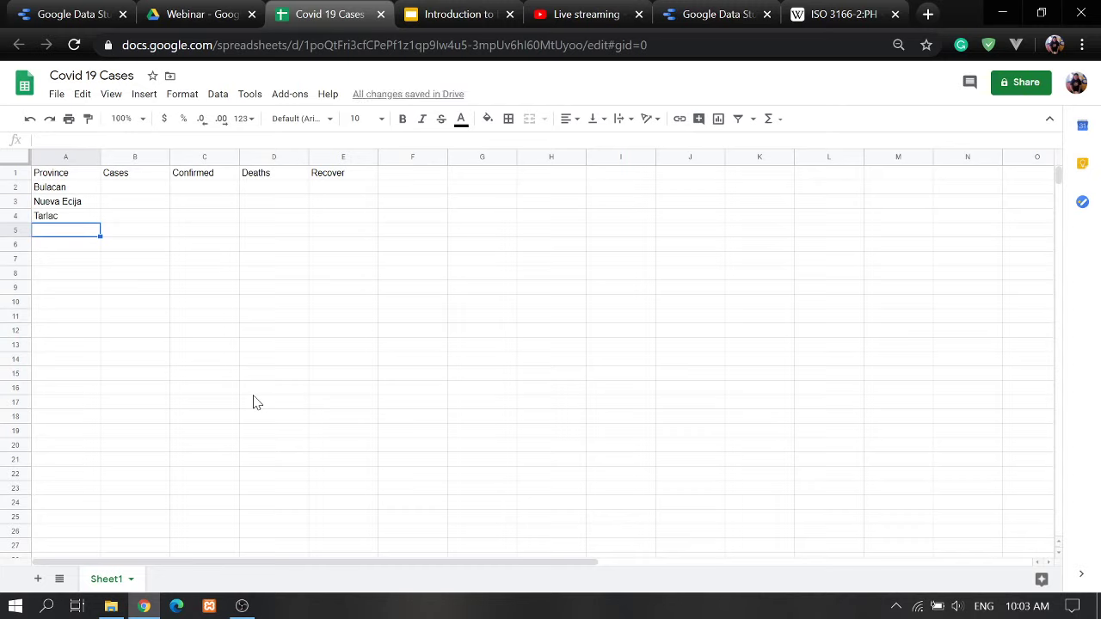
- Continue the province list with Zambales, Aurora, Pampanga and Bataan in cells A5 to A8
text(Zambales)
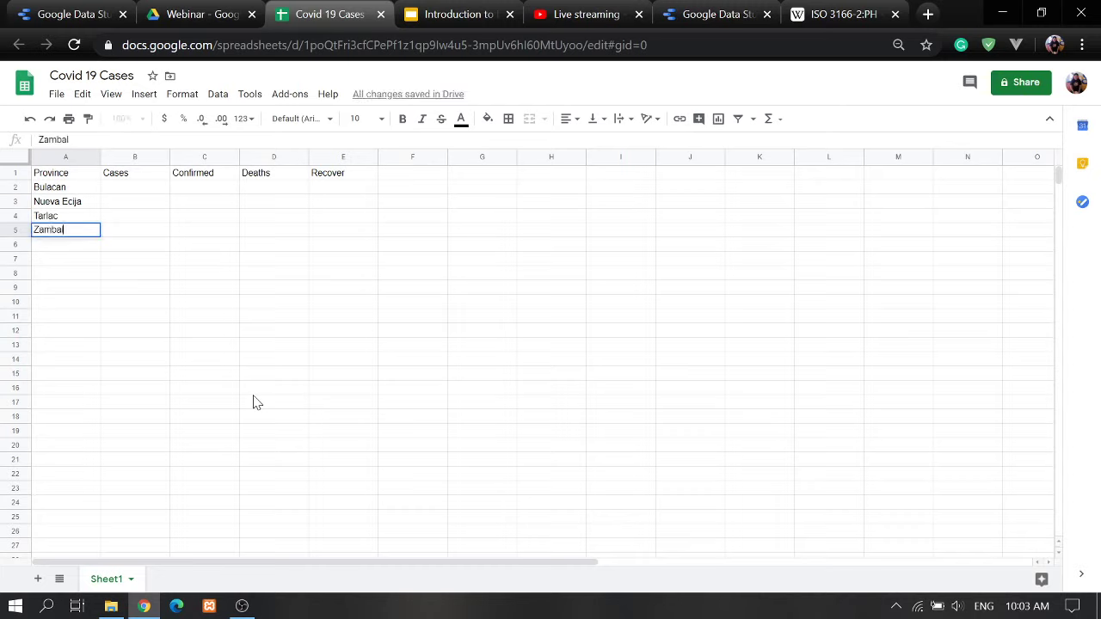
key(Return)
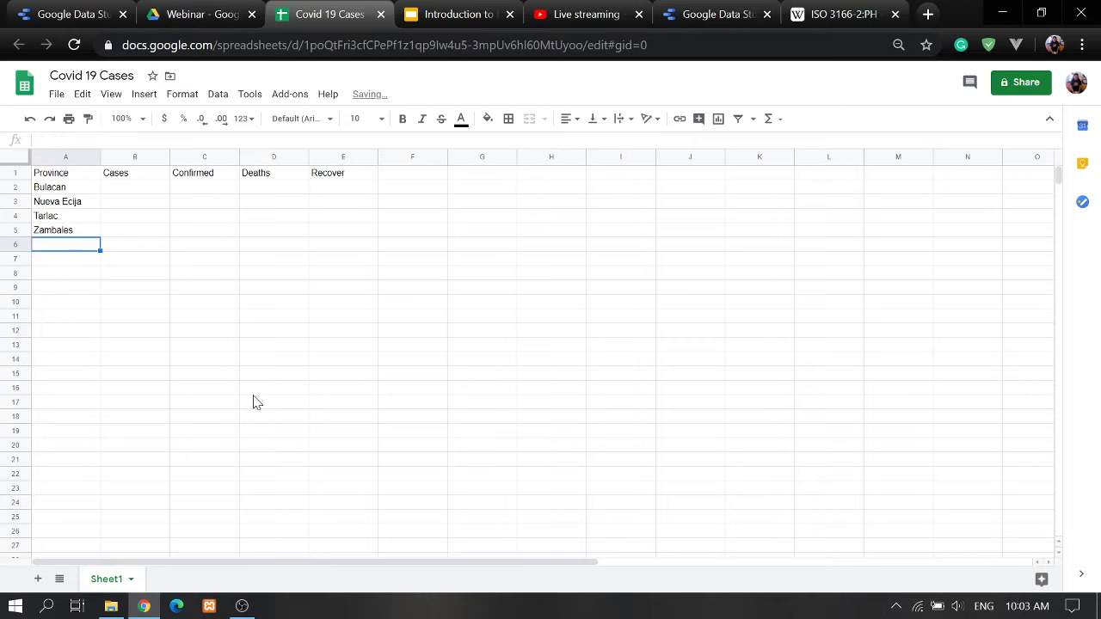
text(Aurora)
key(Return)
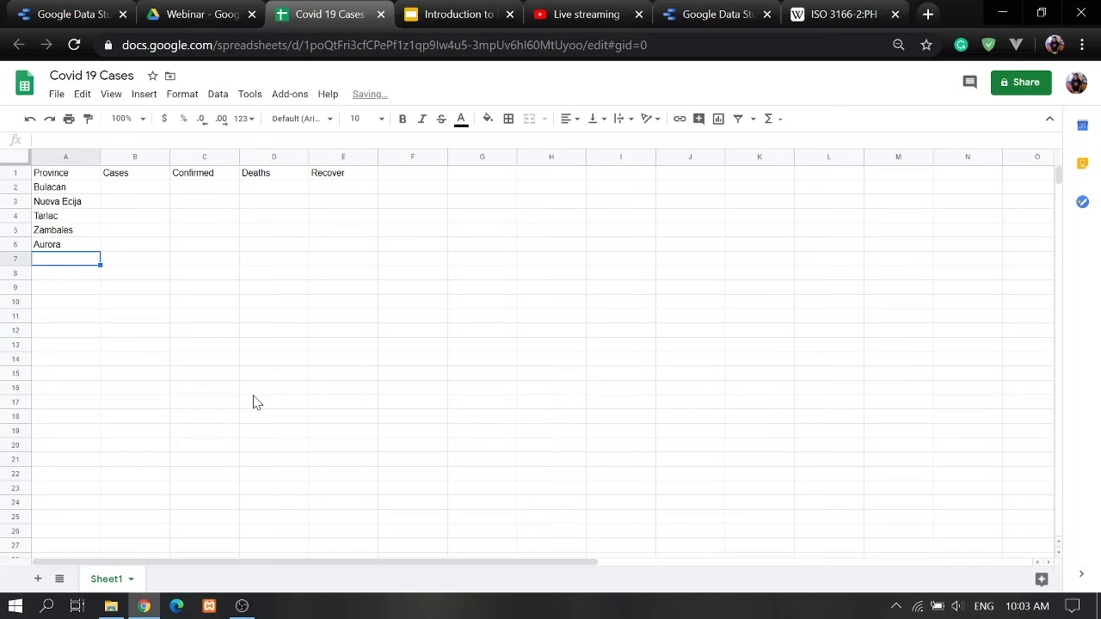
text(Pampanga)
key(Return)
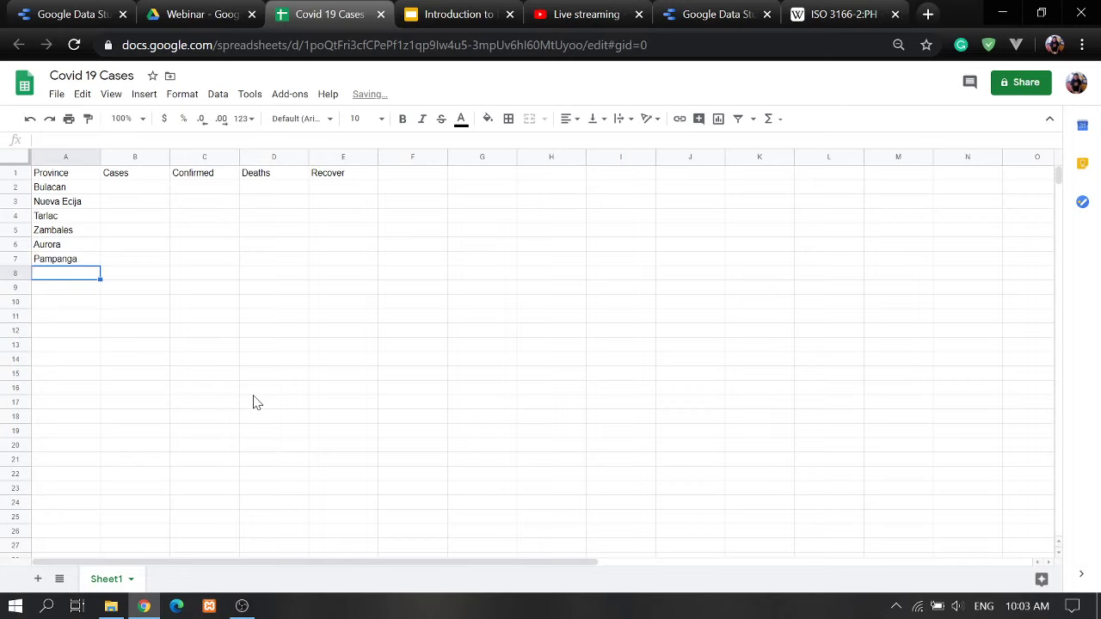
text(Bataan)
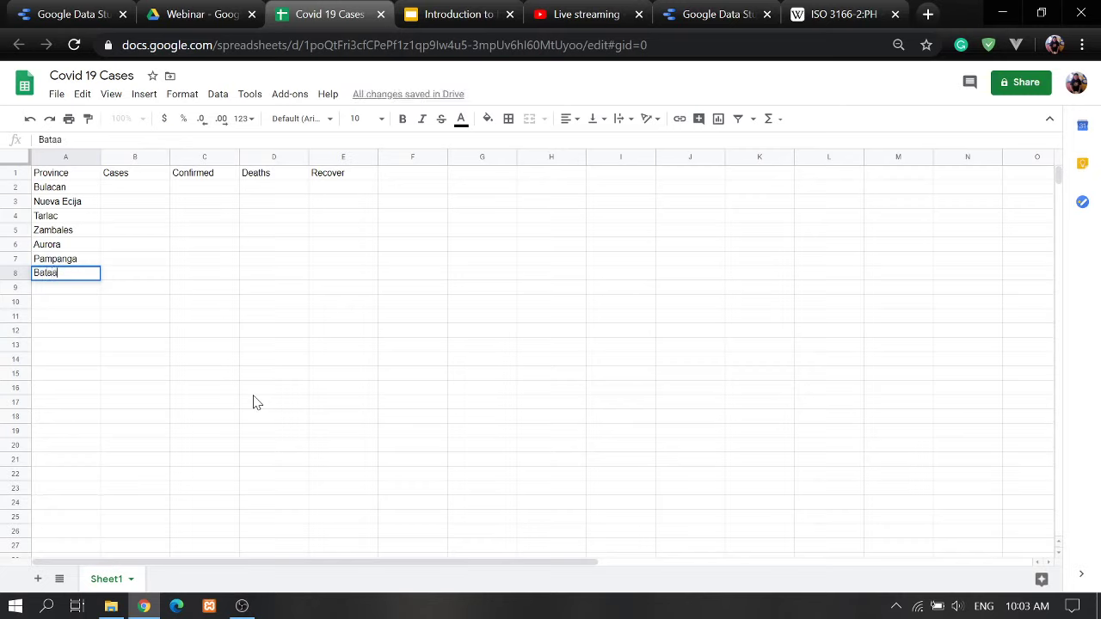
key(Return)
- Fill in the Cases column with 2000 for Bulacan and 3500 for Nueva Ecija
key(Up)
key(Up)
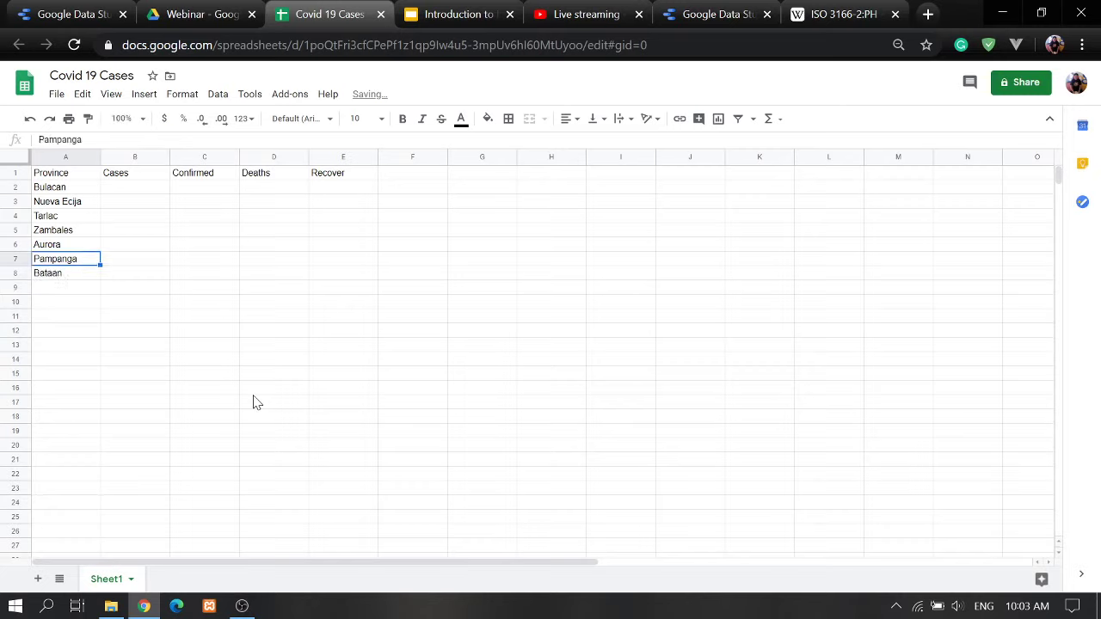
key(Up)
key(Up)
key(Up)
key(Up)
key(Up)
key(Down)
key(Down)
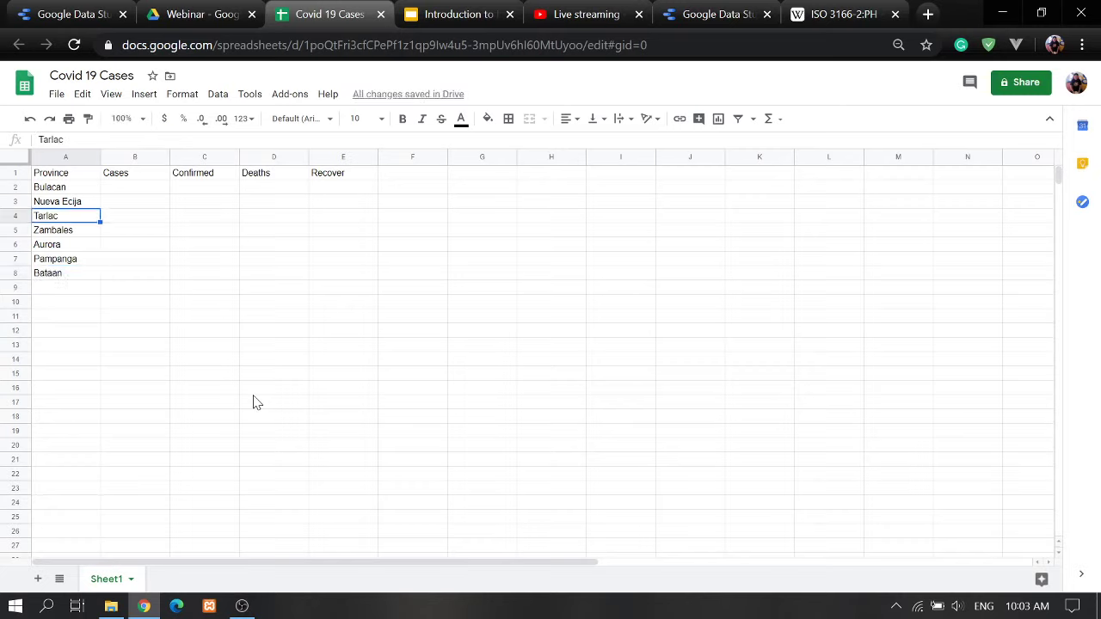
key(Down)
key(Down)
key(Up)
key(Up)
key(Up)
key(Up)
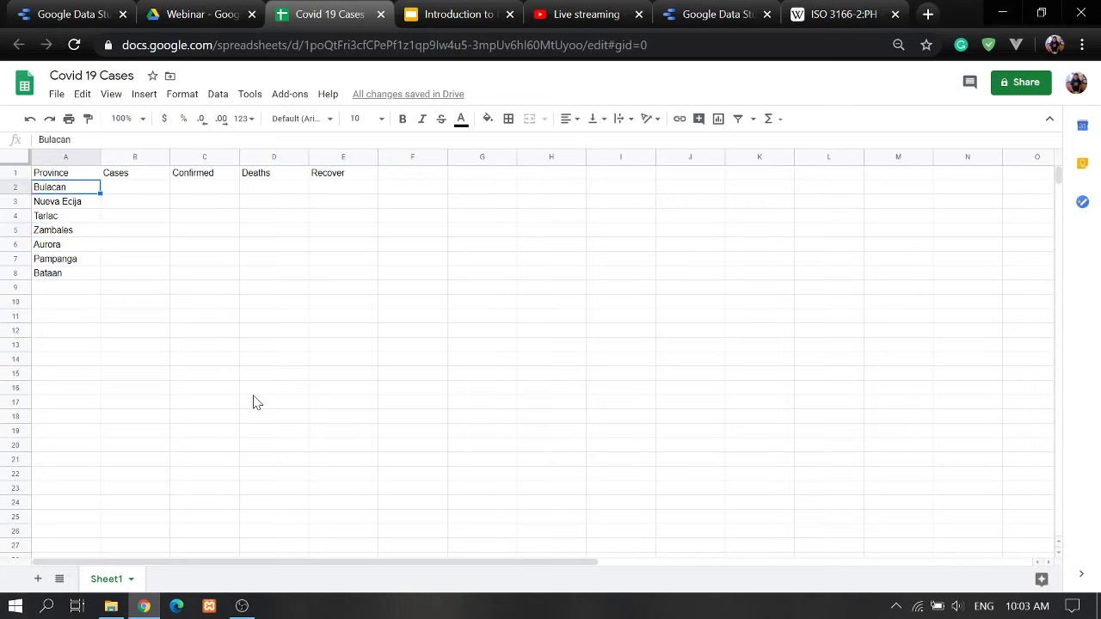
key(Right)
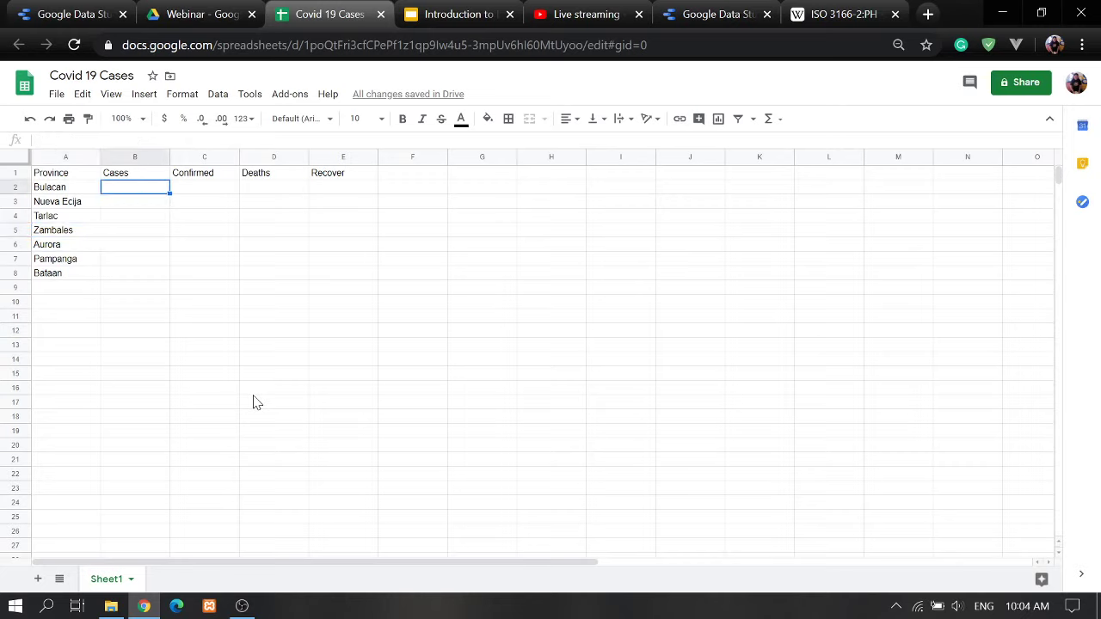
text(2000)
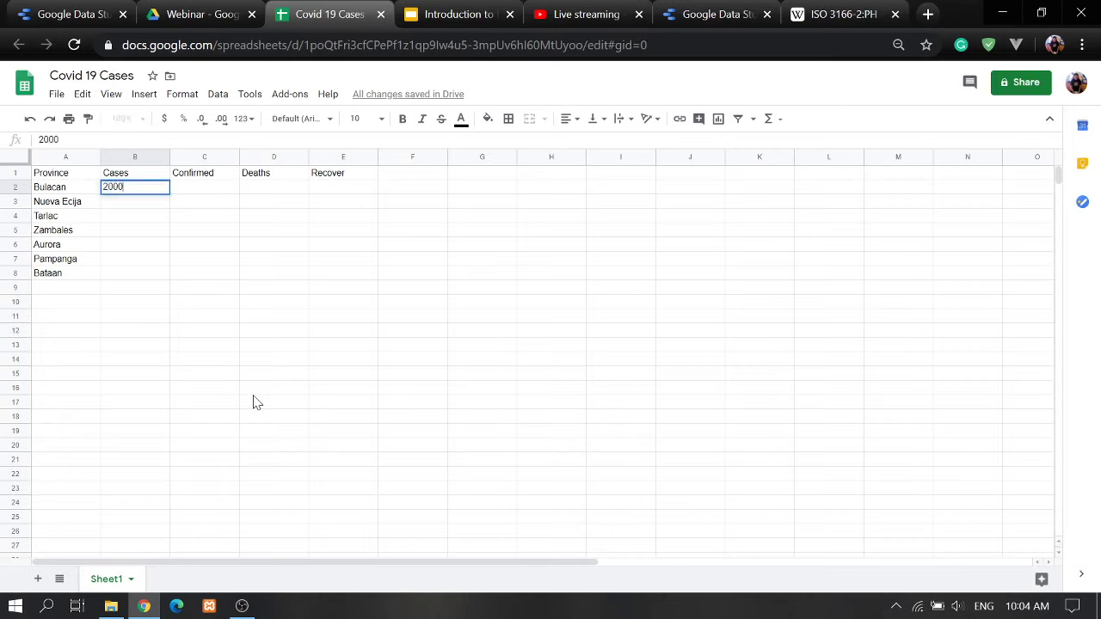
key(Return)
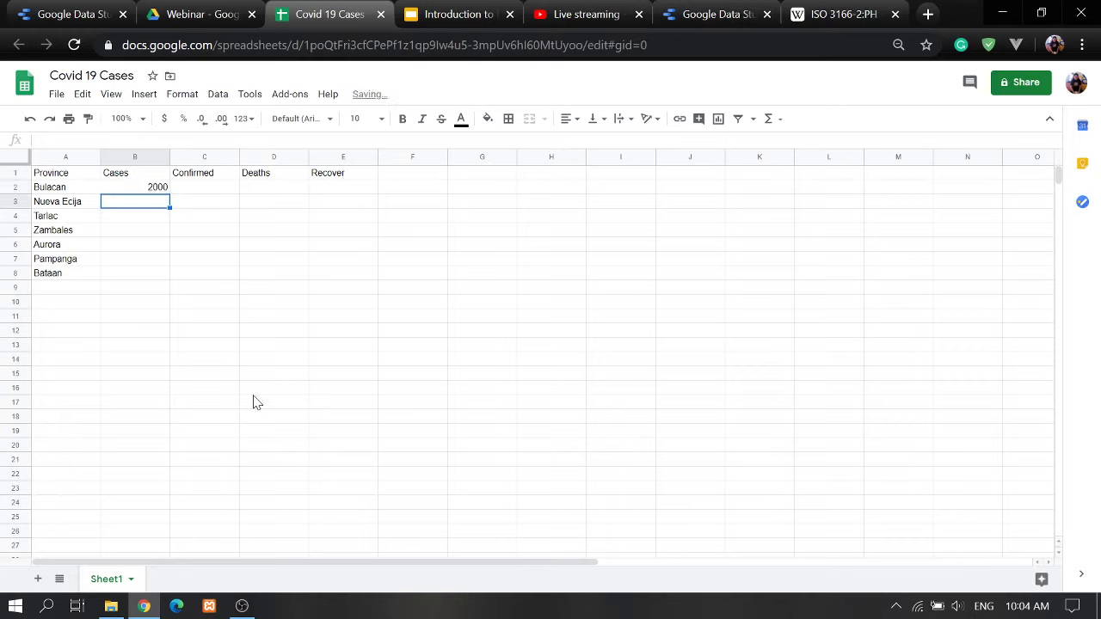
text(3)
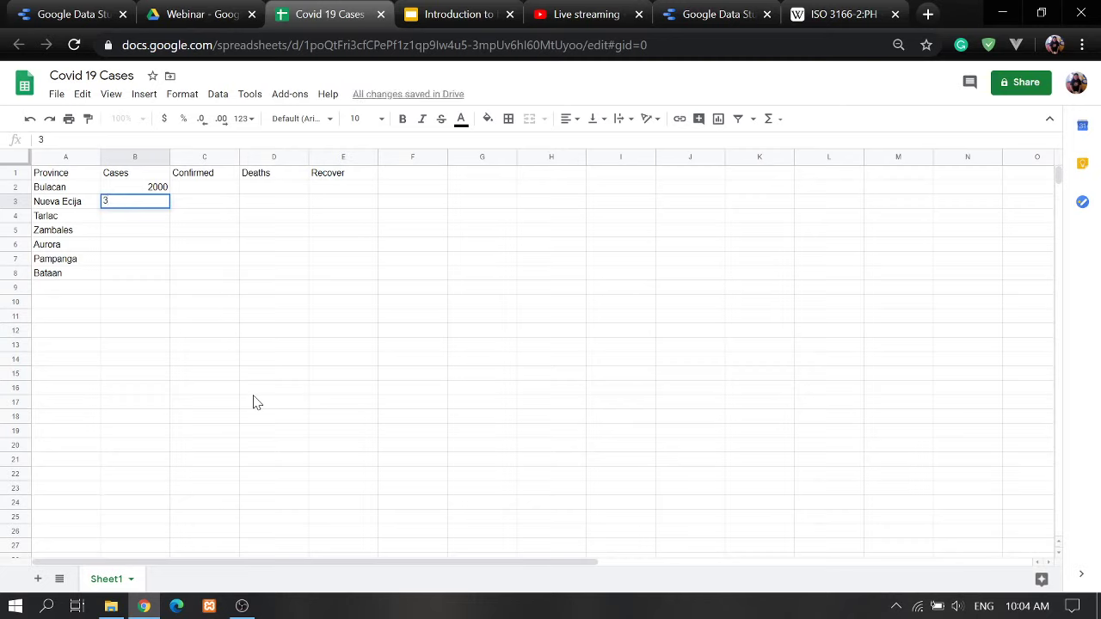
text(500)
key(Return)
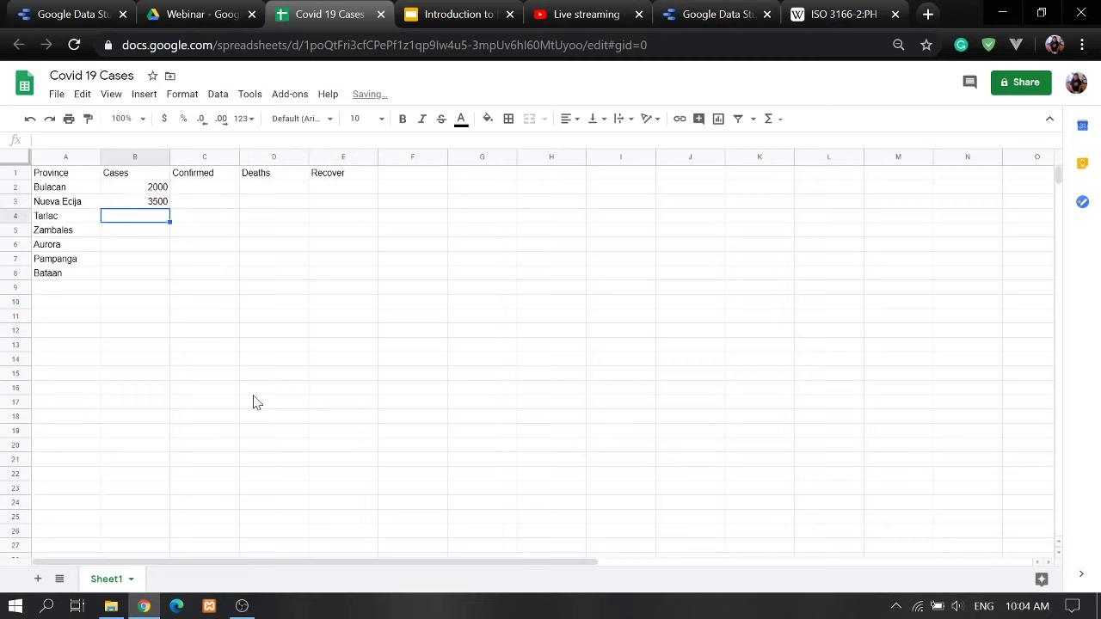
- Continue the Cases column with 2000 for Tarlac, 300 for Zambales and 1000 for Aurora
text(2)
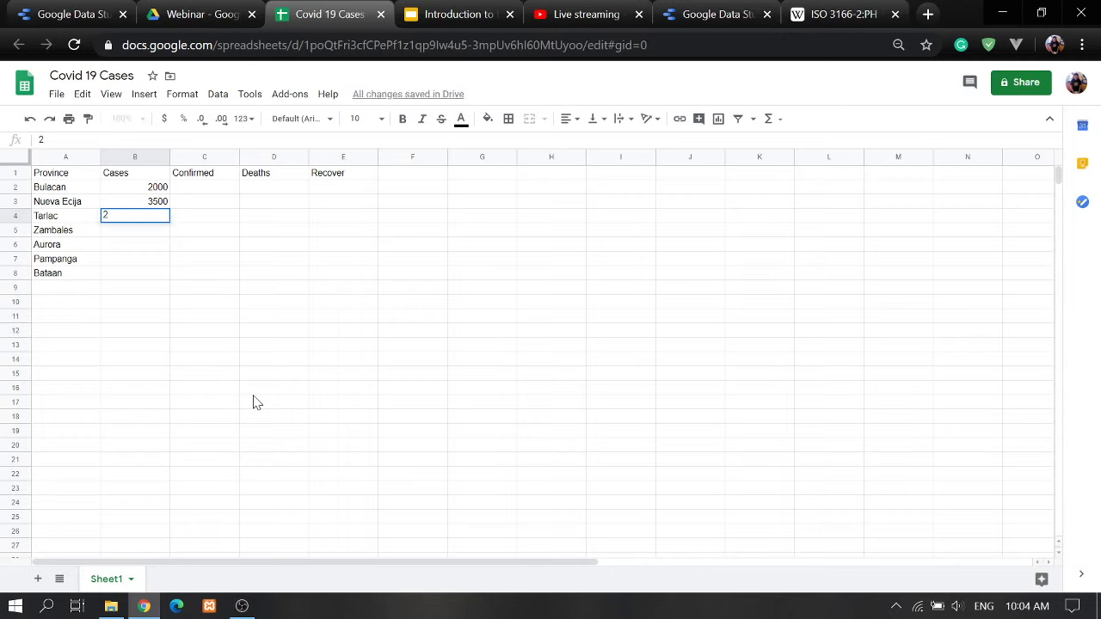
text(000)
key(Return)
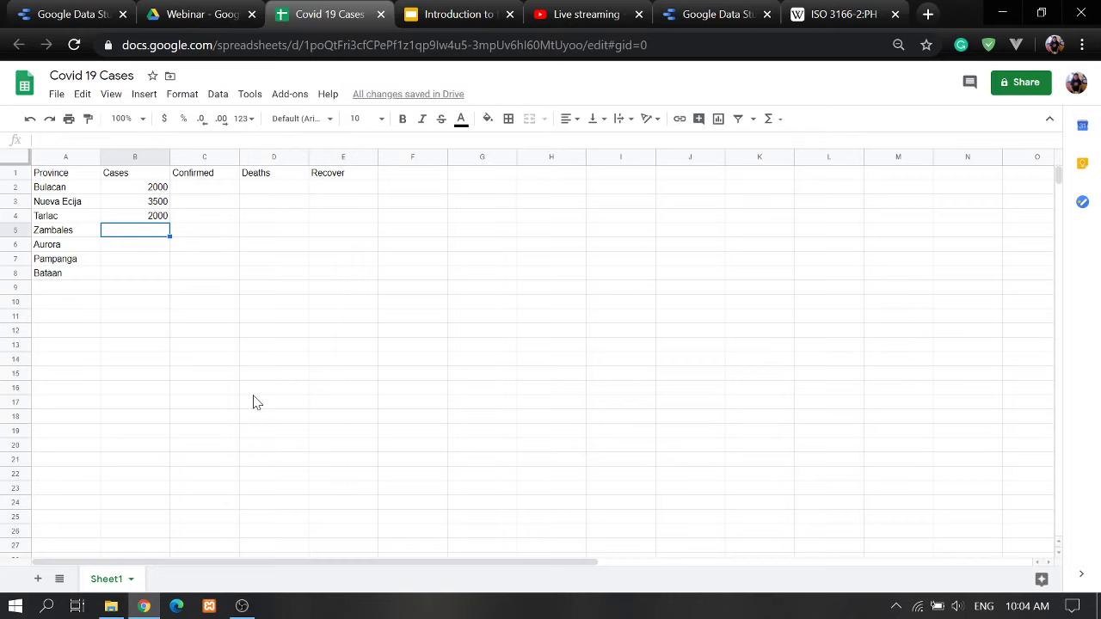
text(300)
key(Return)
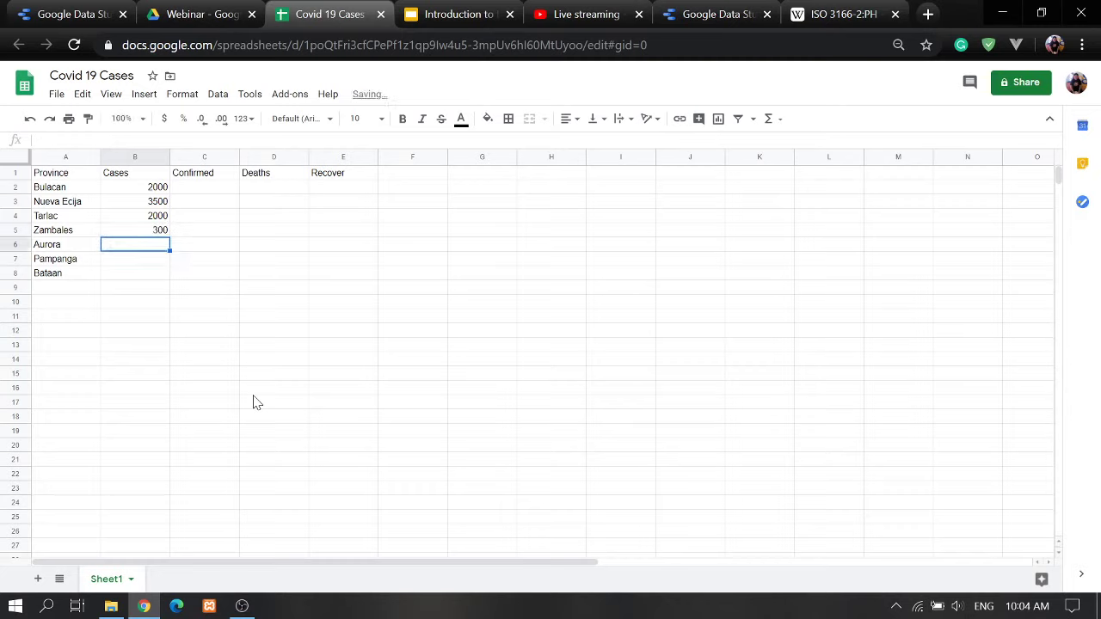
text(1000)
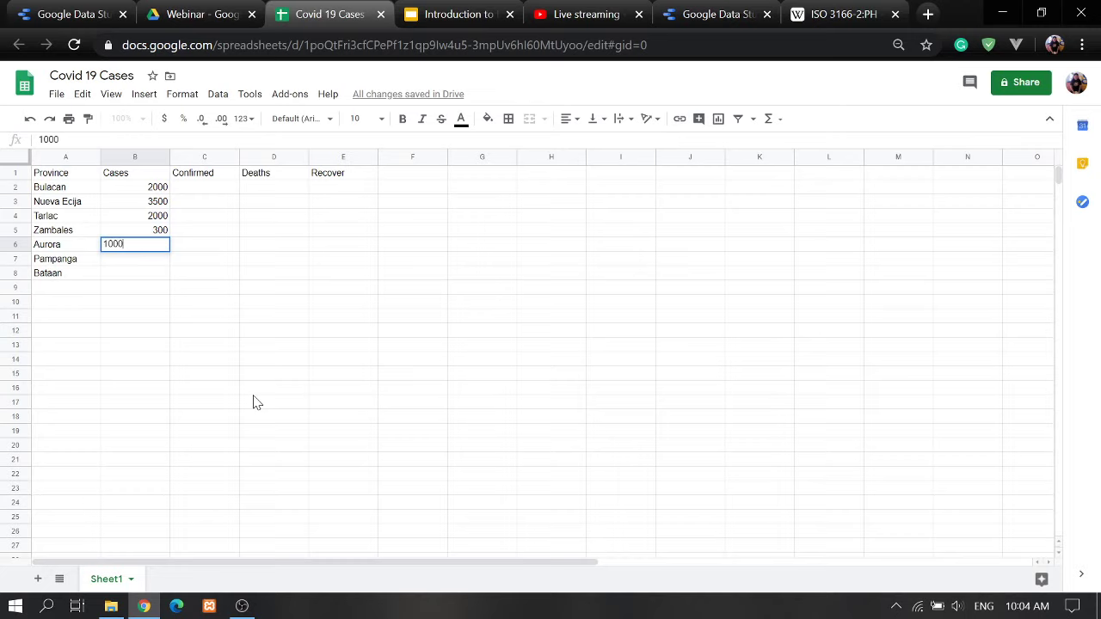
key(Return)
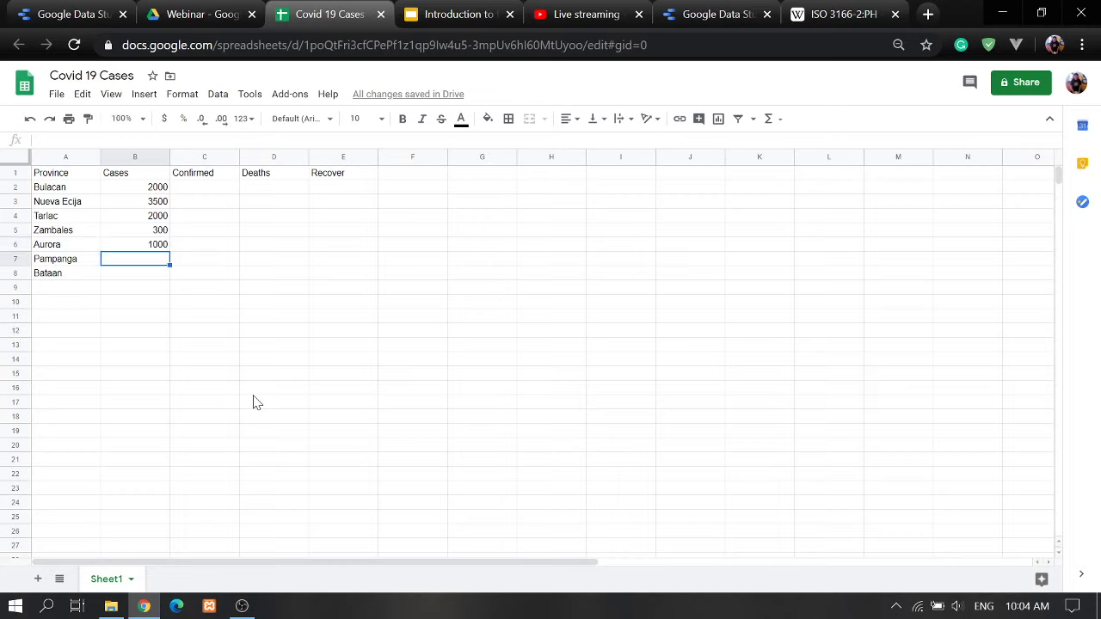
- Complete the Cases column with 3000 for Pampanga and 4000 for Bataan
text(3000)
key(Return)
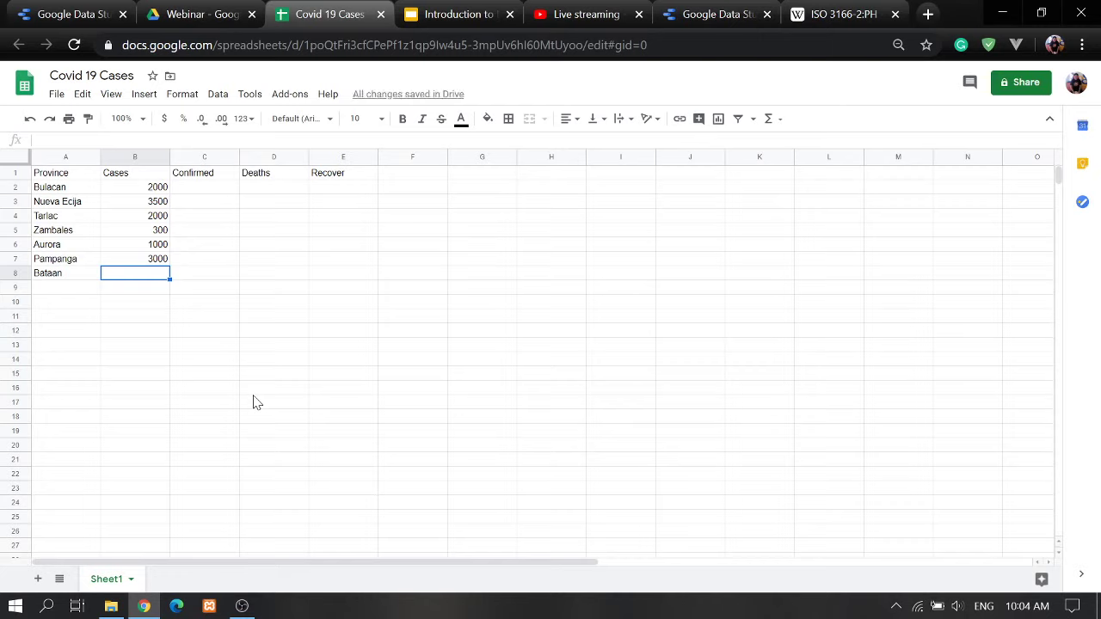
text(4)
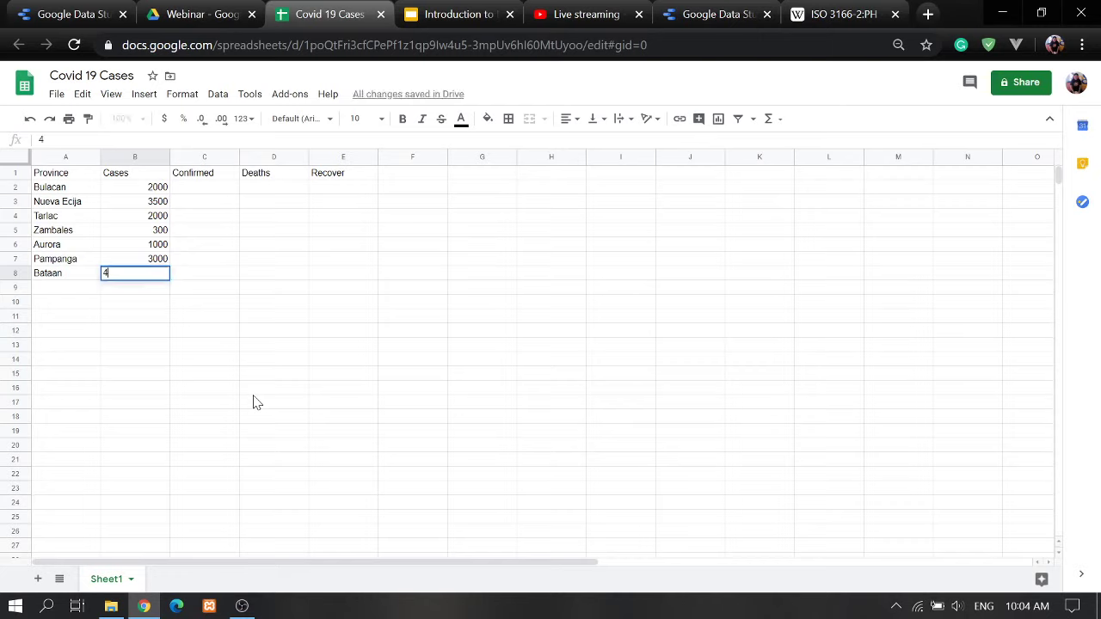
text(000)
key(Up)
- Fill in the Confirmed column from C2 with 1500 for Bulacan, 1000 for Nueva Ecija and 1200 for Tarlac
key(Up)
key(Up)
key(Up)
key(Up)
key(Up)
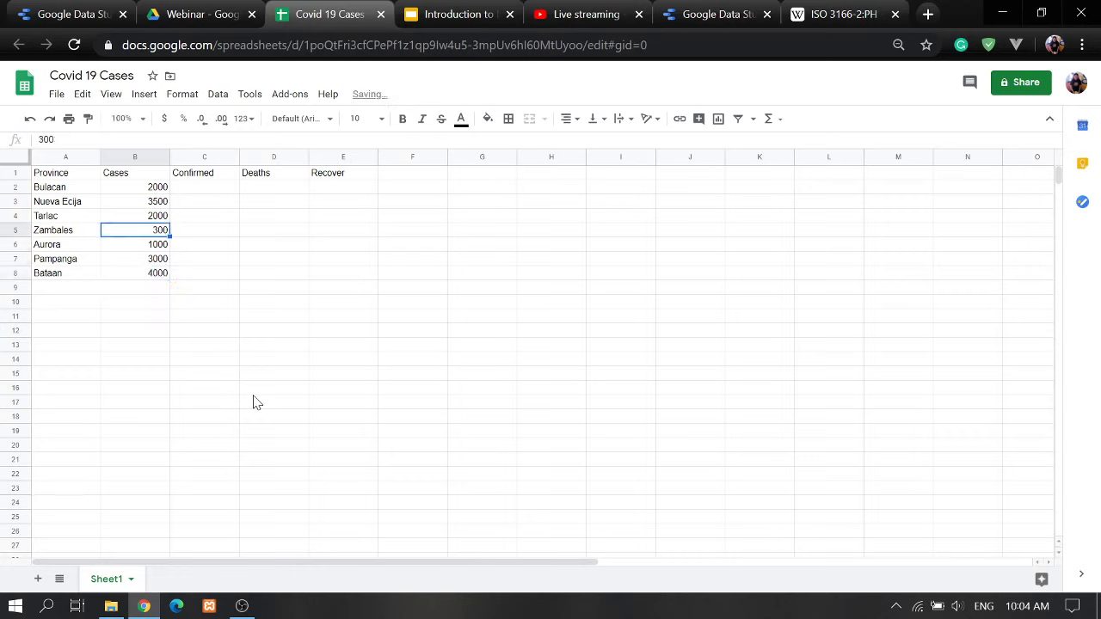
key(Right)
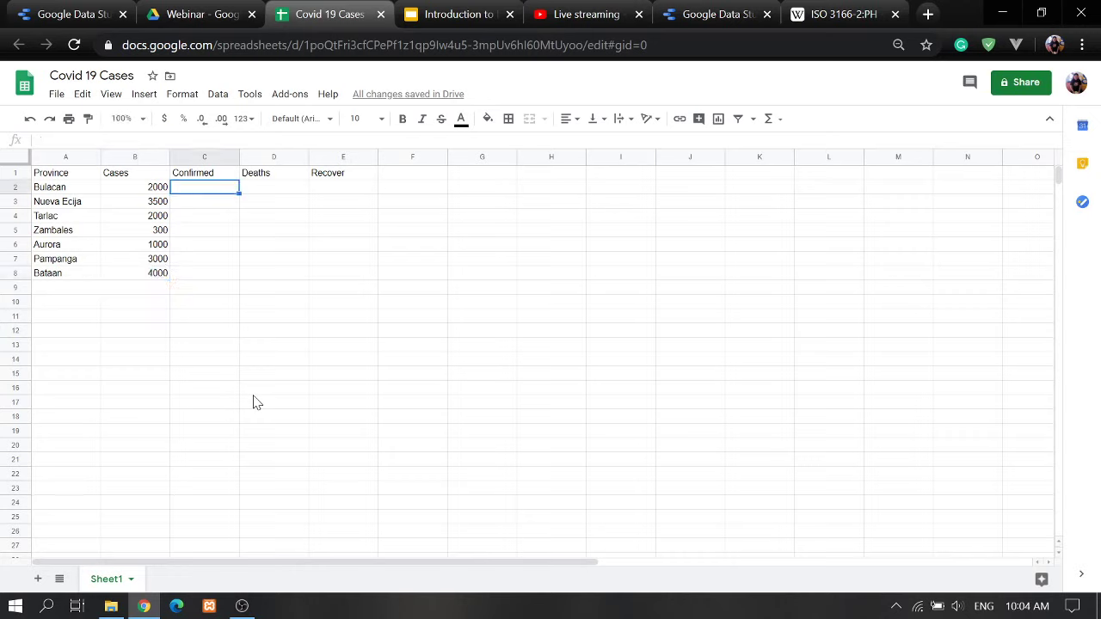
text(1500)
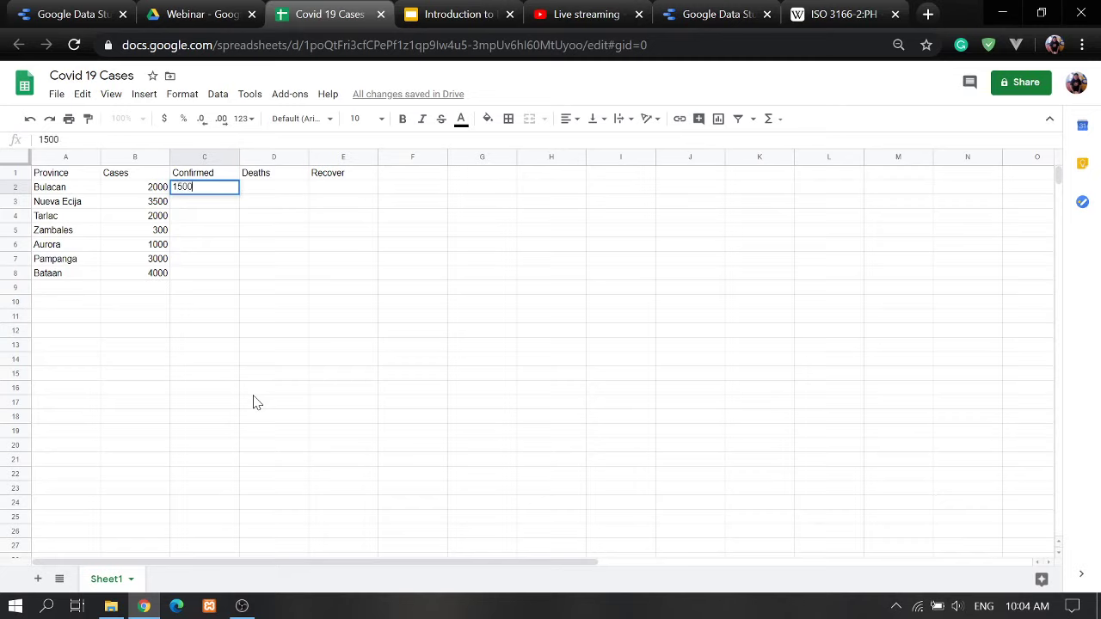
key(Return)
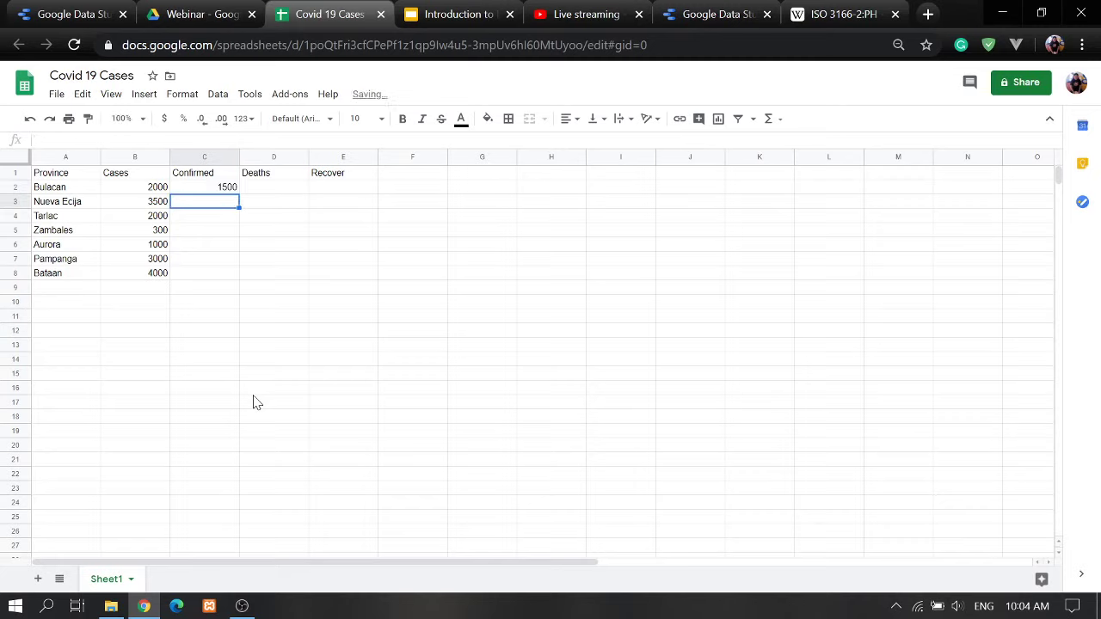
text(1000)
key(Return)
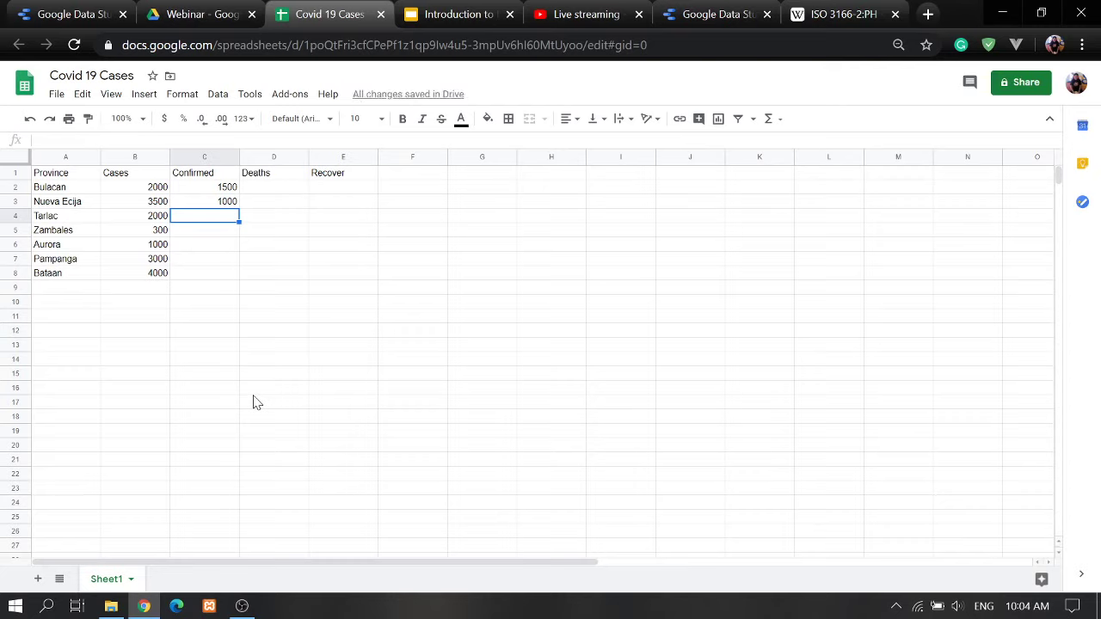
text(1200)
key(Return)
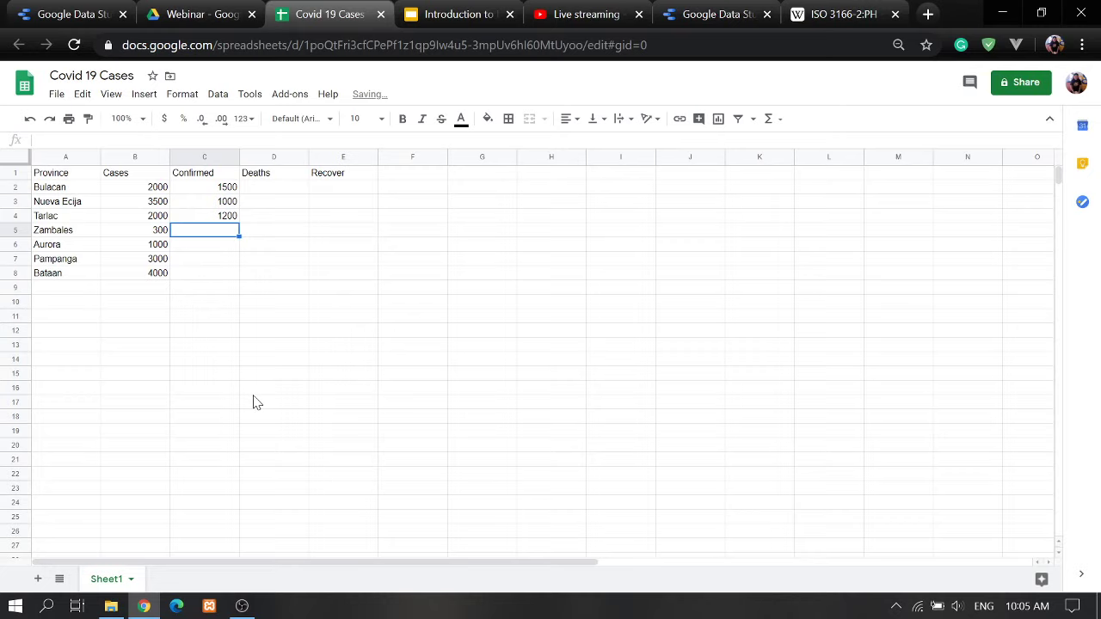
- Enter 500 as the Confirmed value for Zambales in C5 and correct it to 200
text(500)
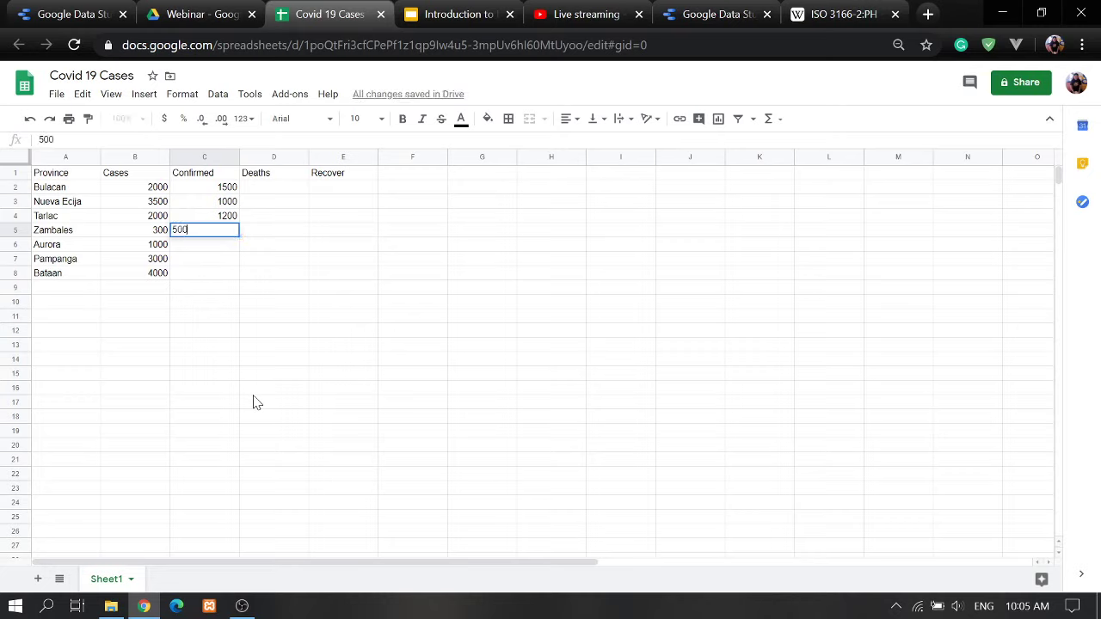
key(Return)
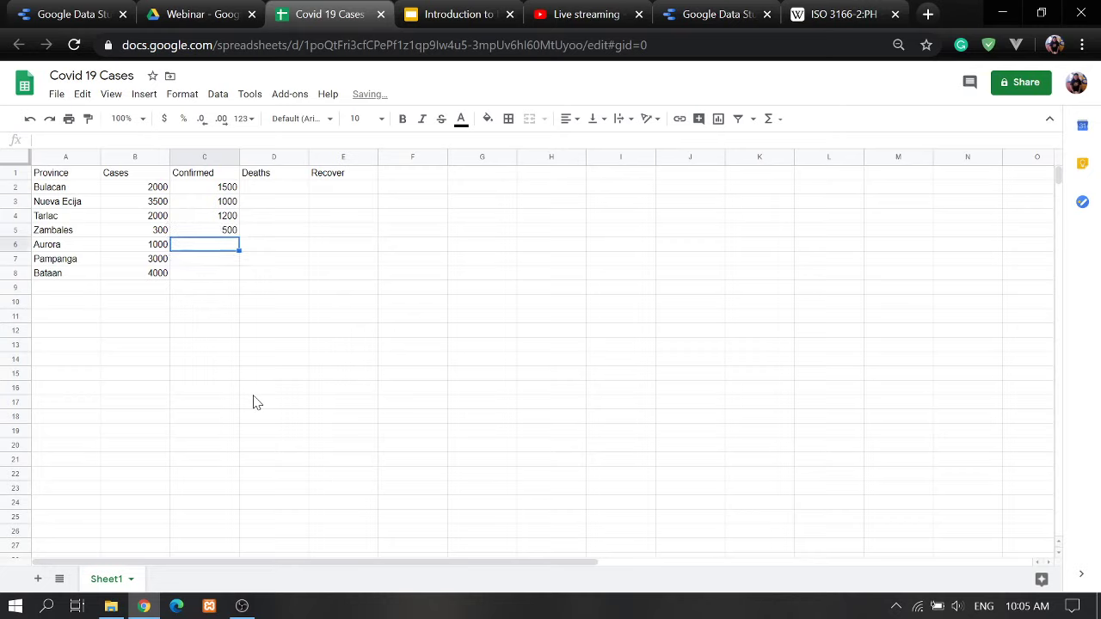
key(Up)
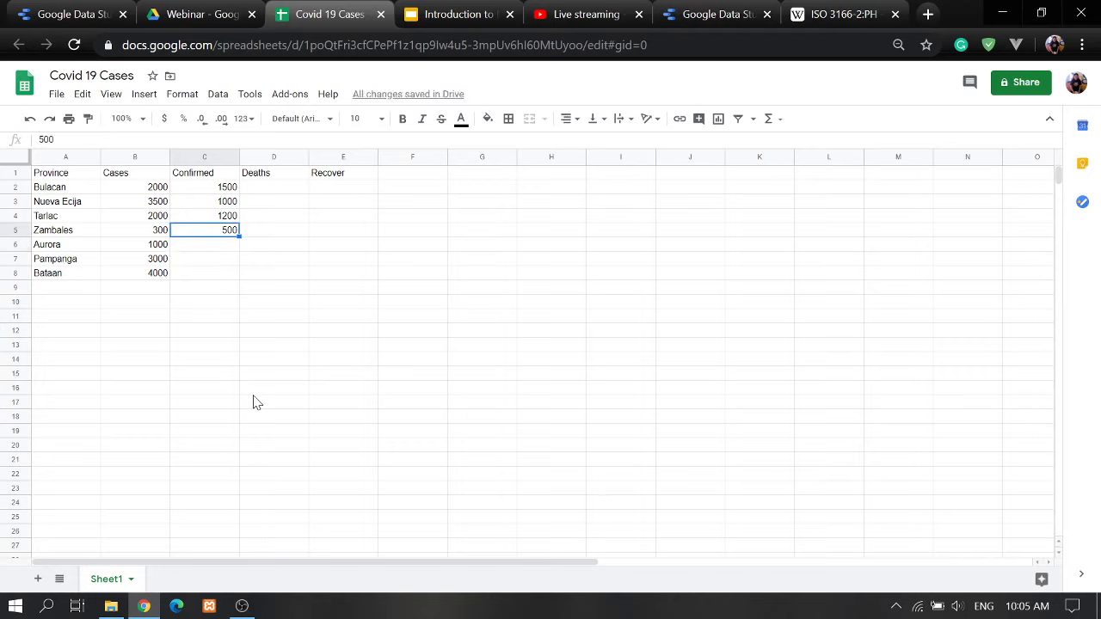
text(200)
key(Return)
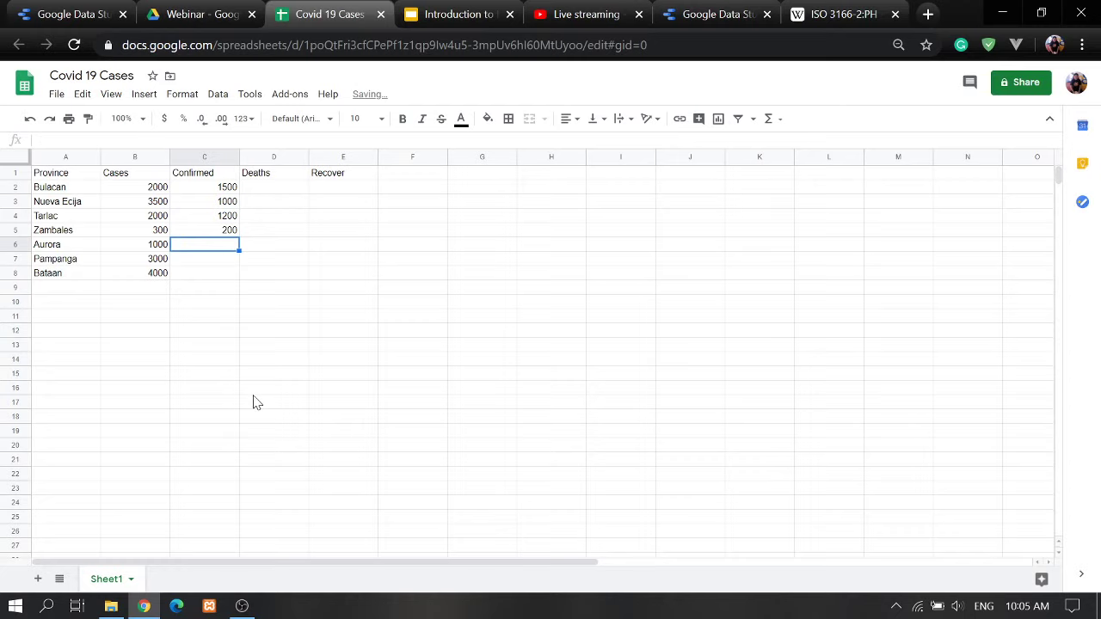
- Complete the Confirmed column with 700 for Aurora, 2000 for Pampanga and 3500 for Bataan
text(700)
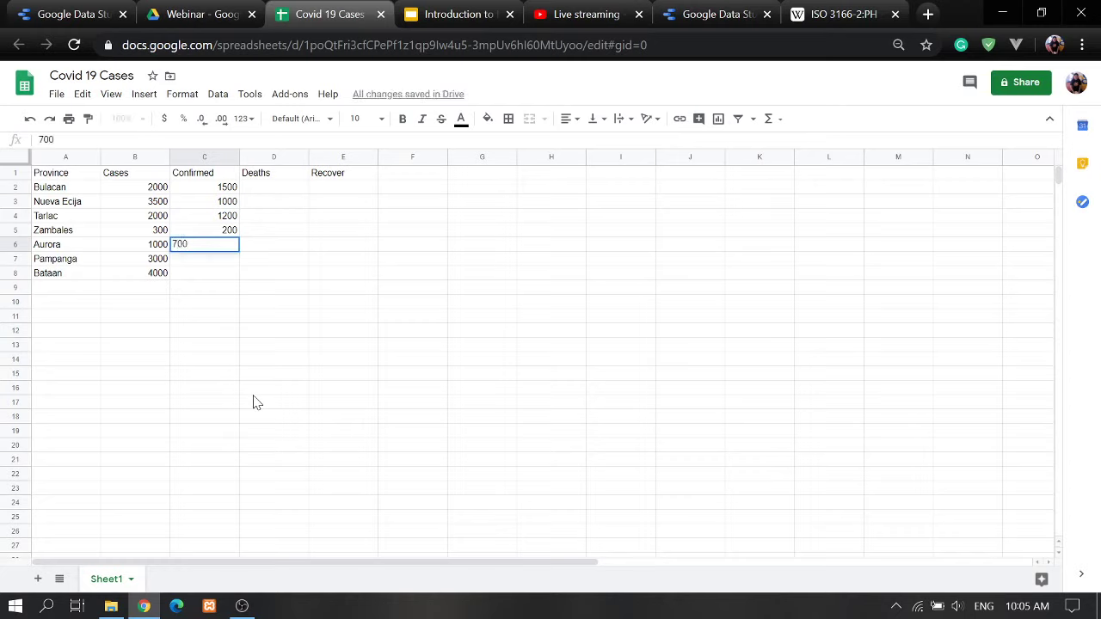
key(Return)
text(2000)
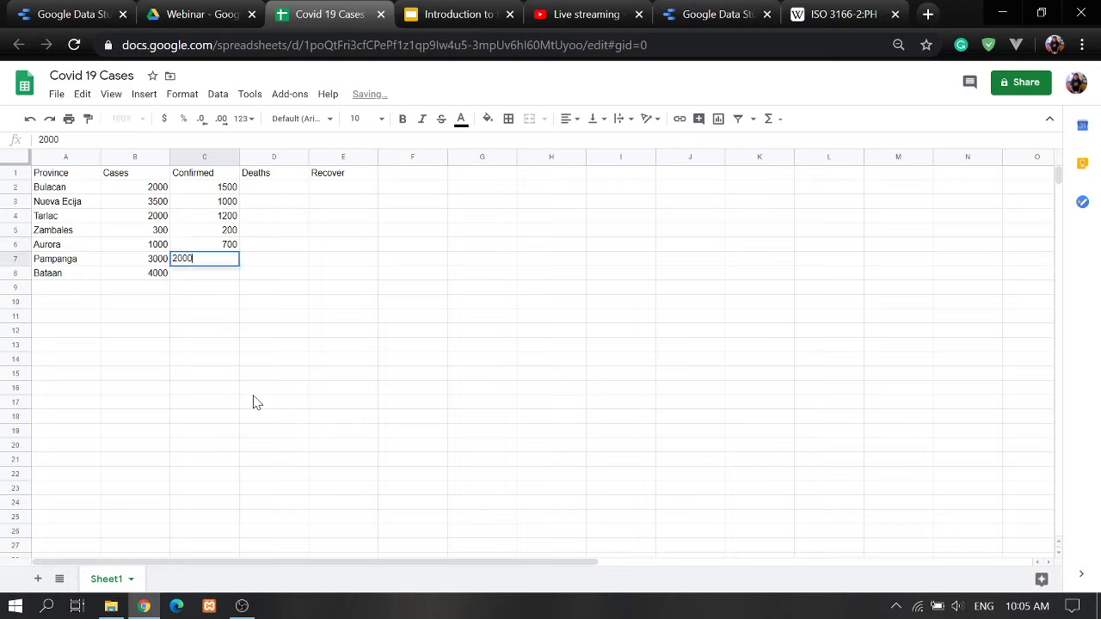
key(Return)
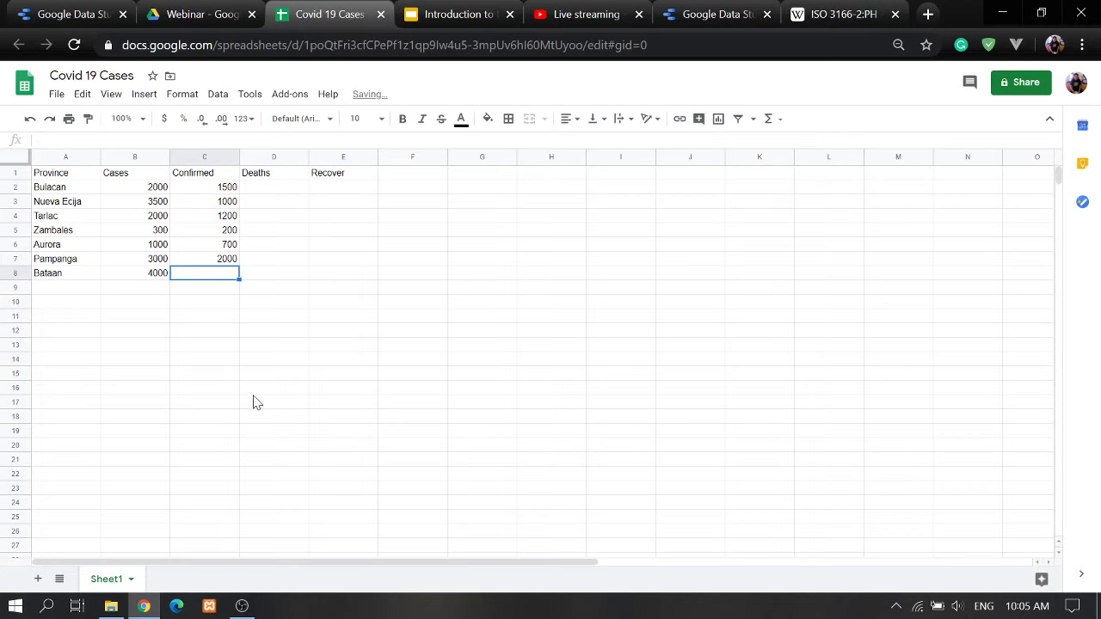
text(3500)
key(Up)
- Fill in the Deaths column from D2 with 200 for Bulacan, 300 for Nueva Ecija and 100 for Tarlac
key(Up)
key(Up)
key(Up)
key(Up)
key(Up)
key(Right)
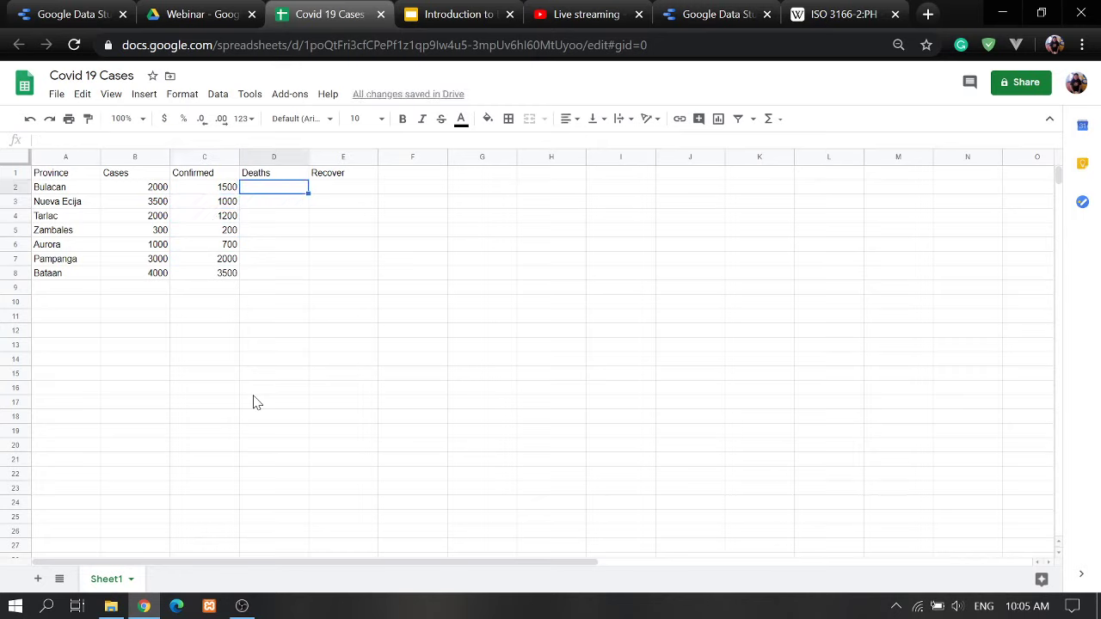
text(200)
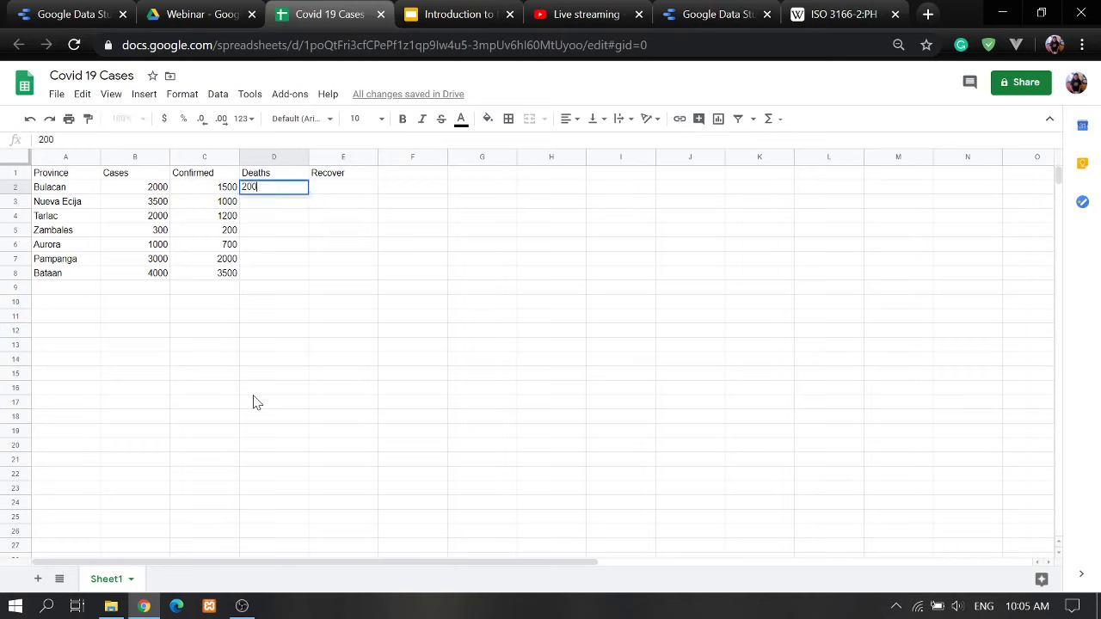
key(Return)
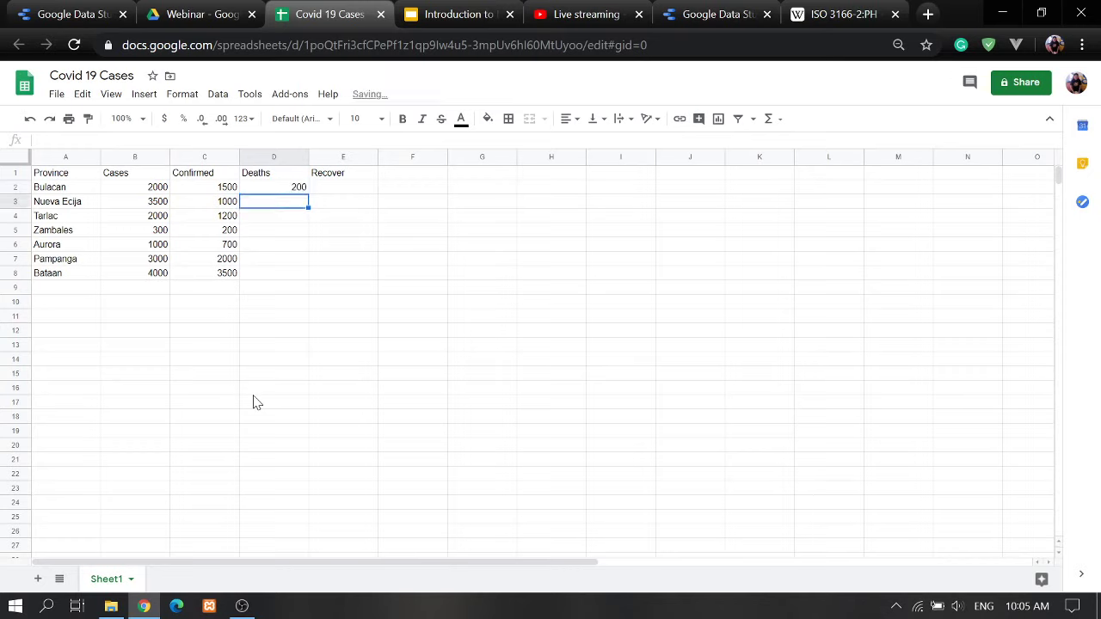
text(300)
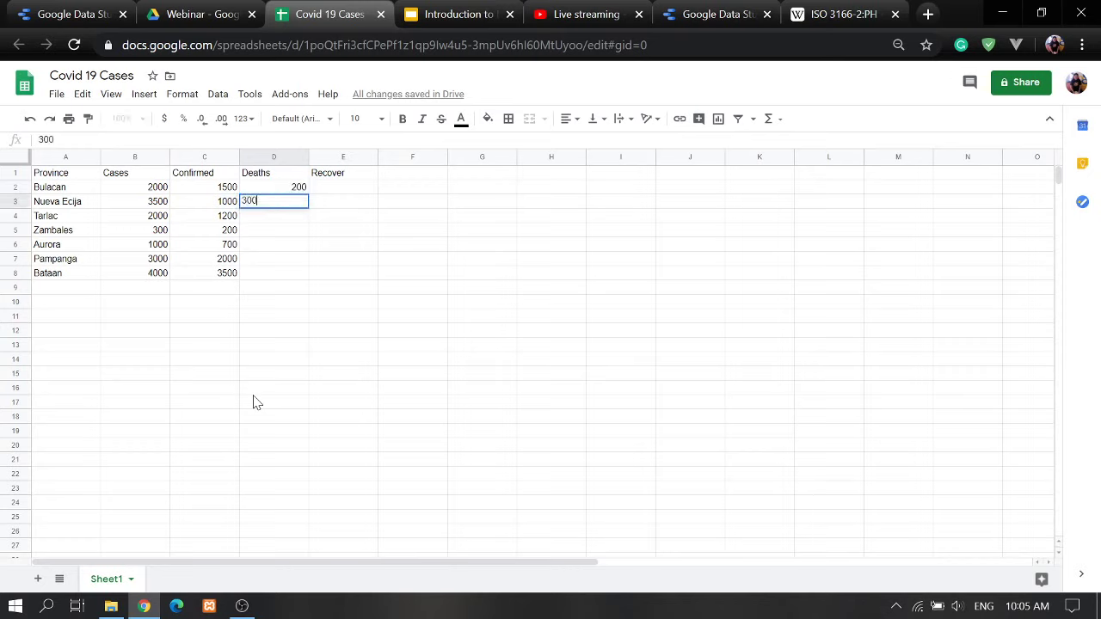
key(Return)
text(100)
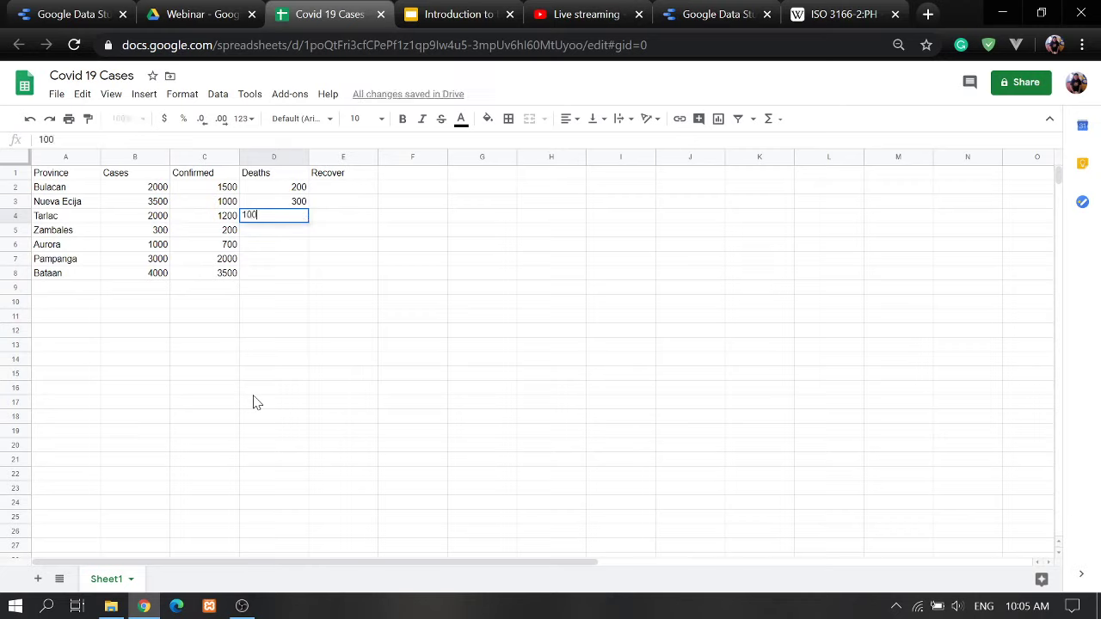
key(Return)
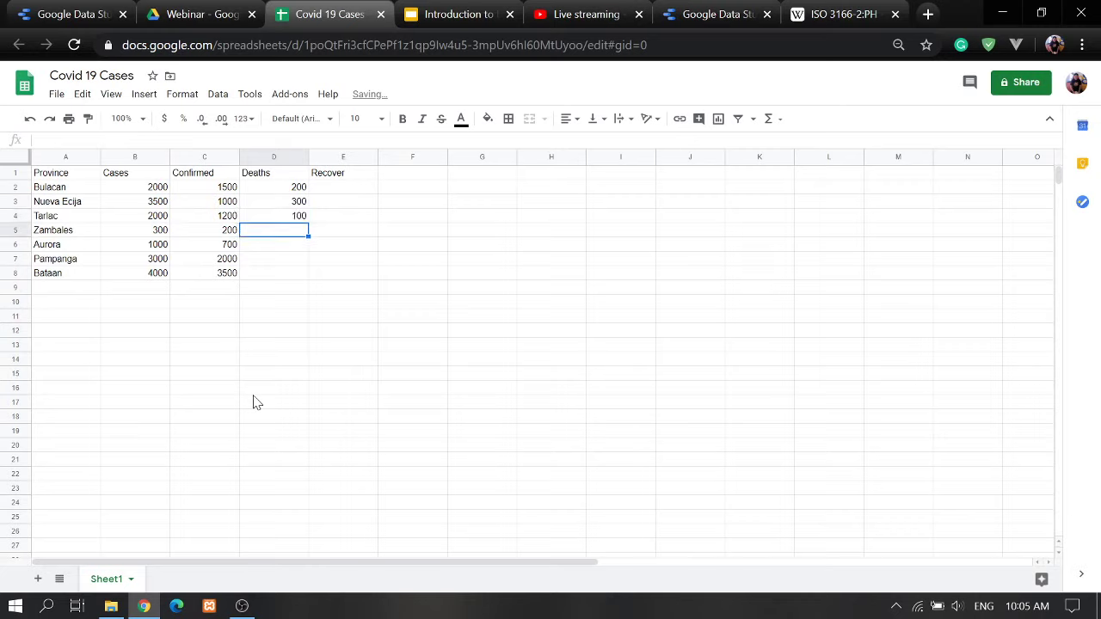
- Complete the Deaths column with 10 for Zambales, 200 for Aurora, 300 for Pampanga and 250 for Bataan
text(10)
key(Return)
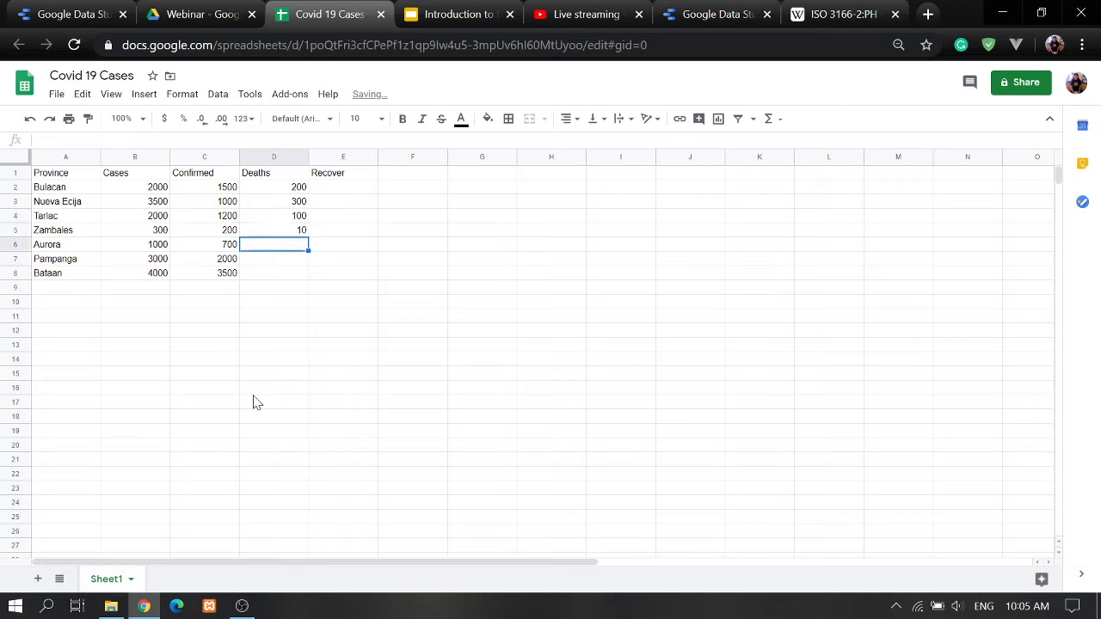
text(2)
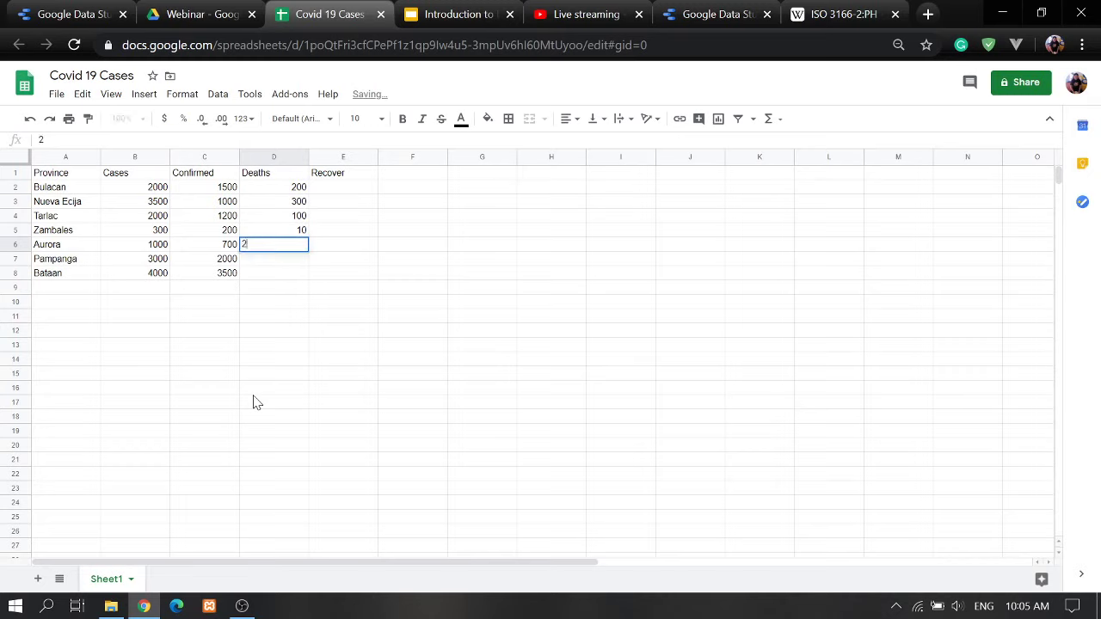
text(00)
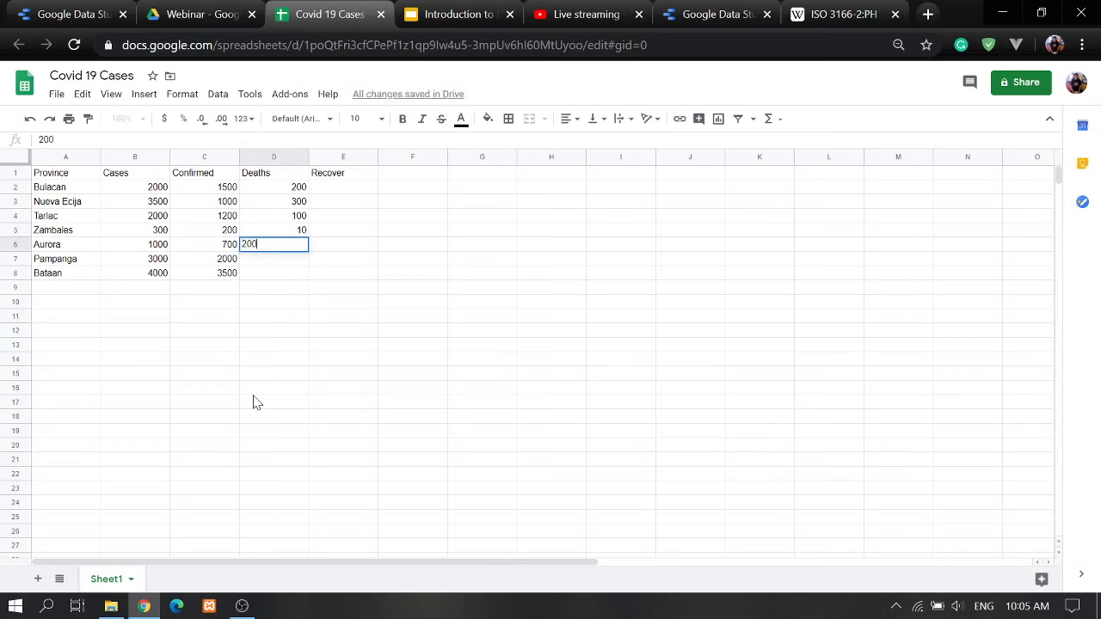
key(Return)
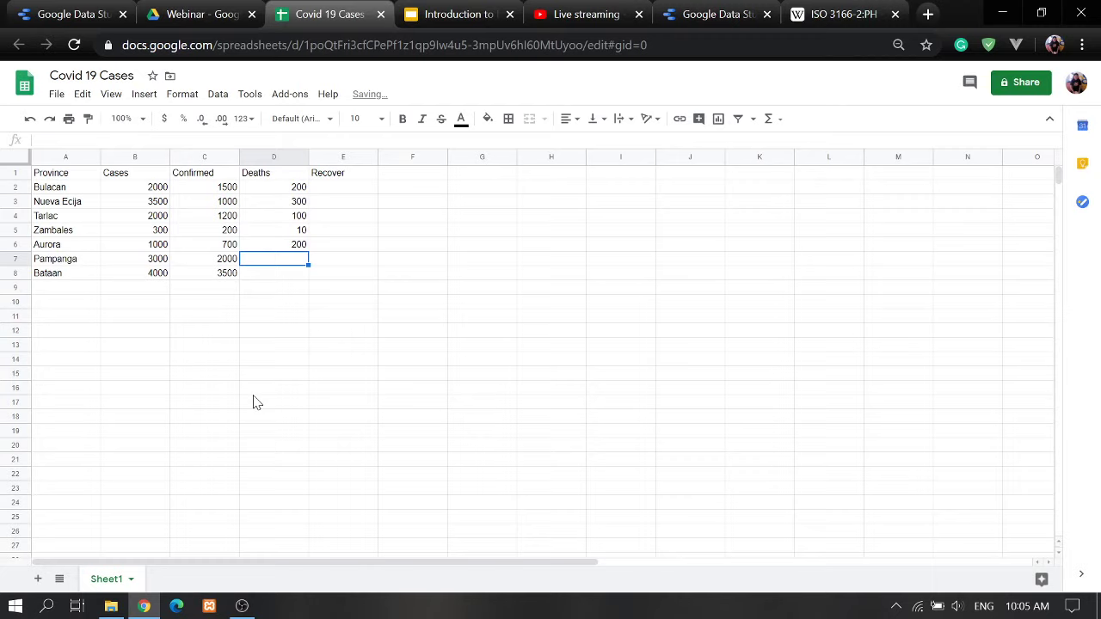
text(3)
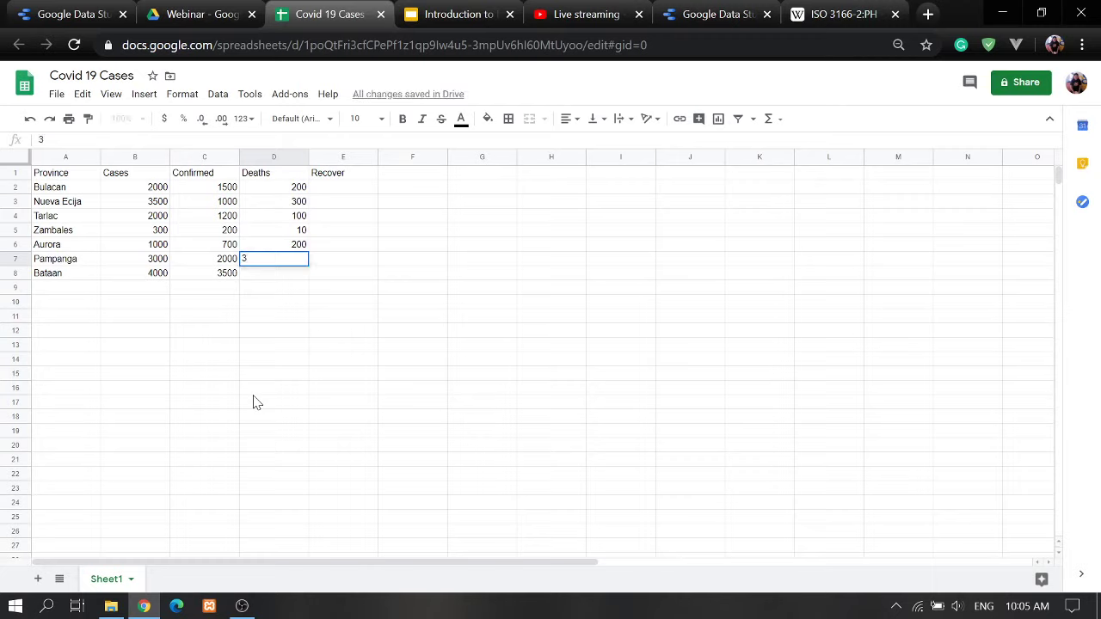
text(00)
key(Return)
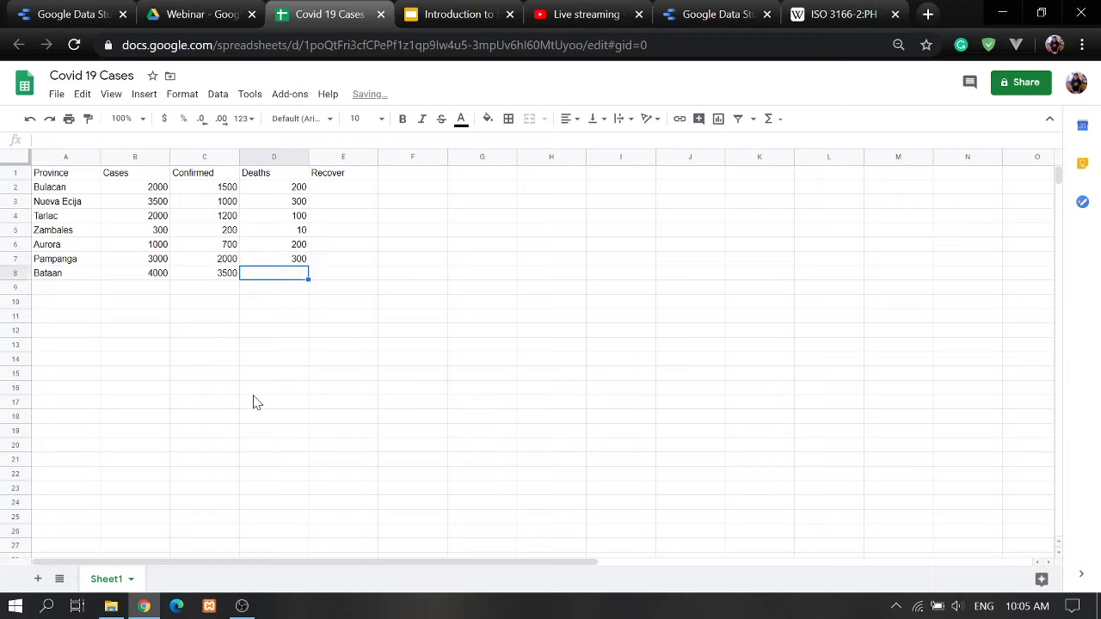
text(250)
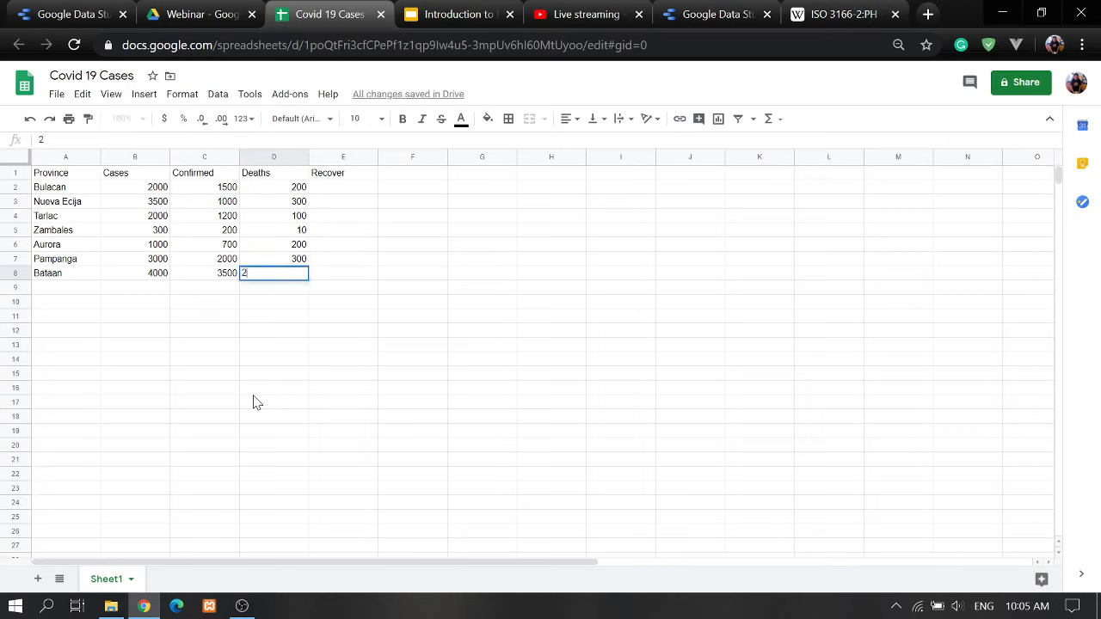
key(Up)
- Fill in the Recover column from E2 with 100 for Bulacan, 200 for Nueva Ecija and 50 for Tarlac
key(Up)
key(Up)
key(Up)
key(Up)
key(Up)
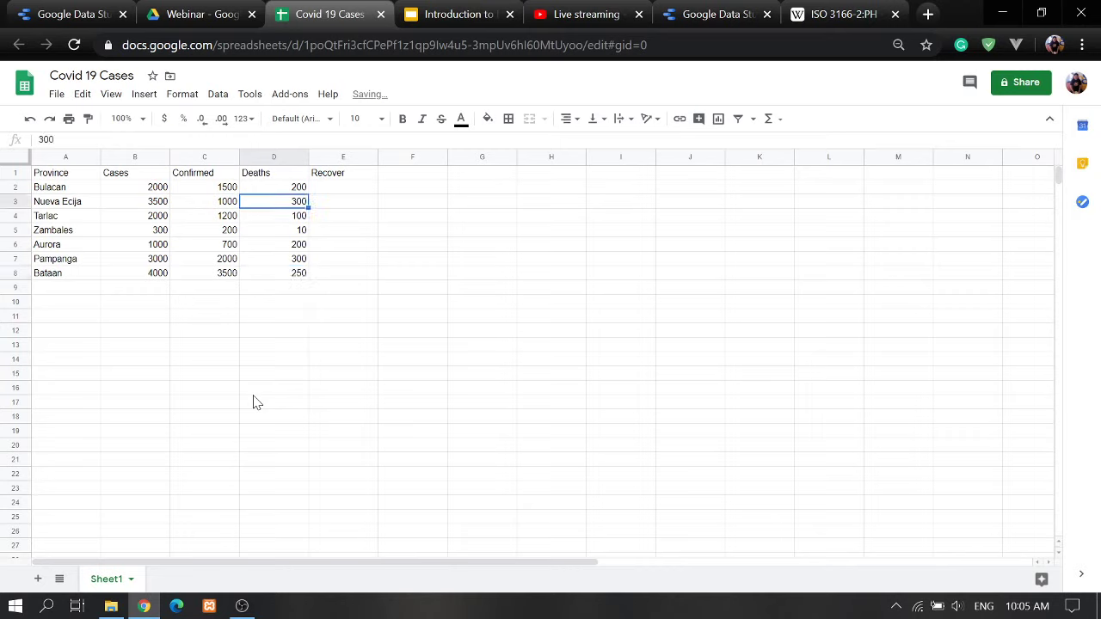
key(Right)
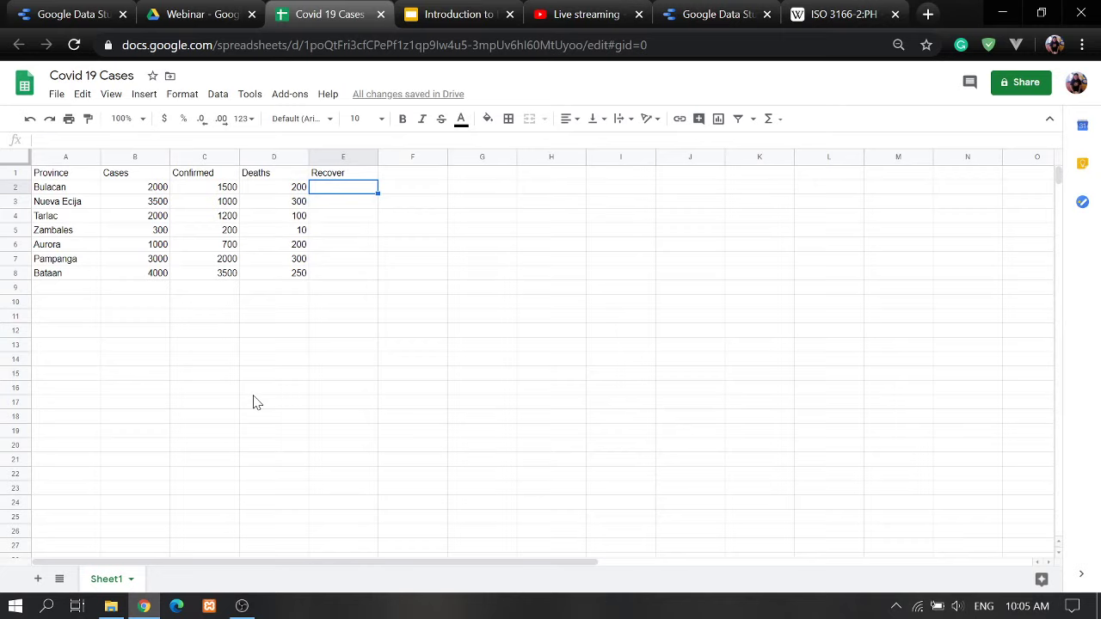
text(1)
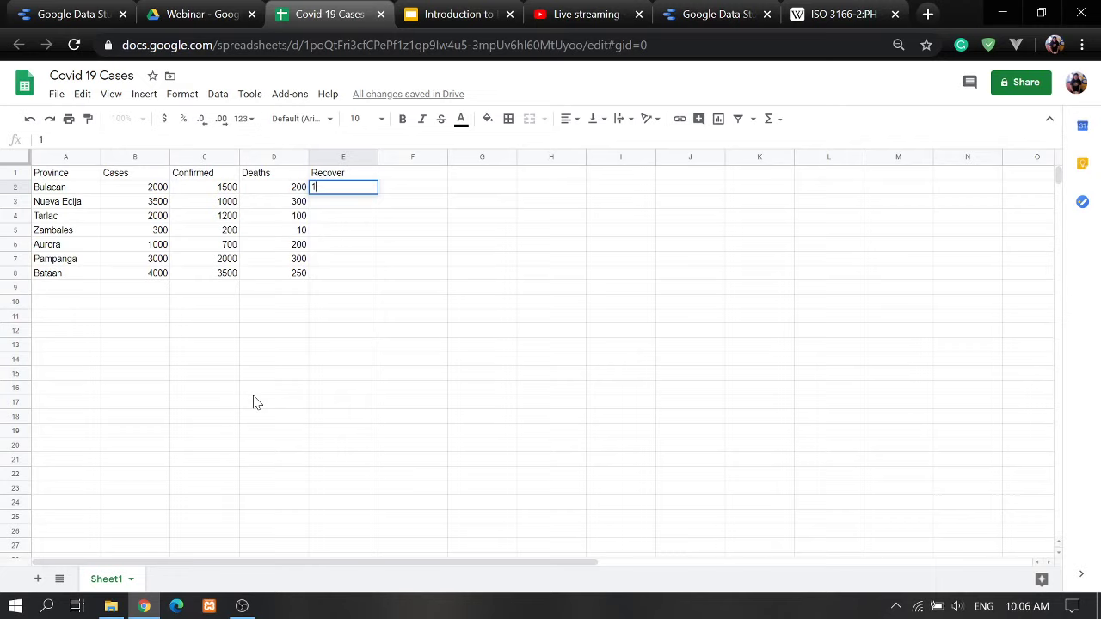
text(00)
key(Return)
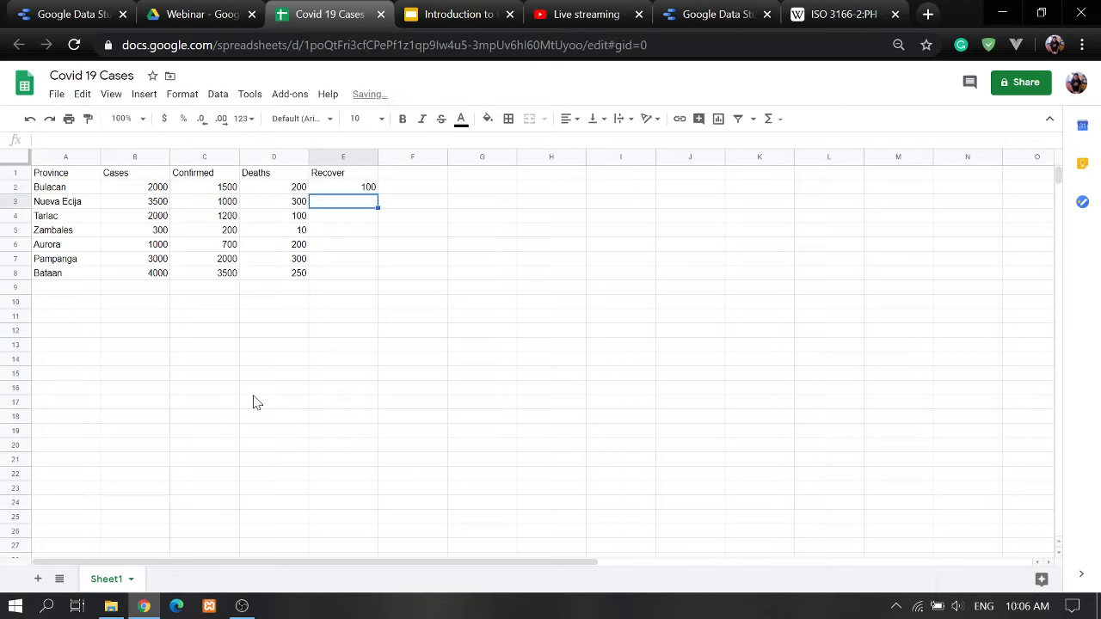
text(200)
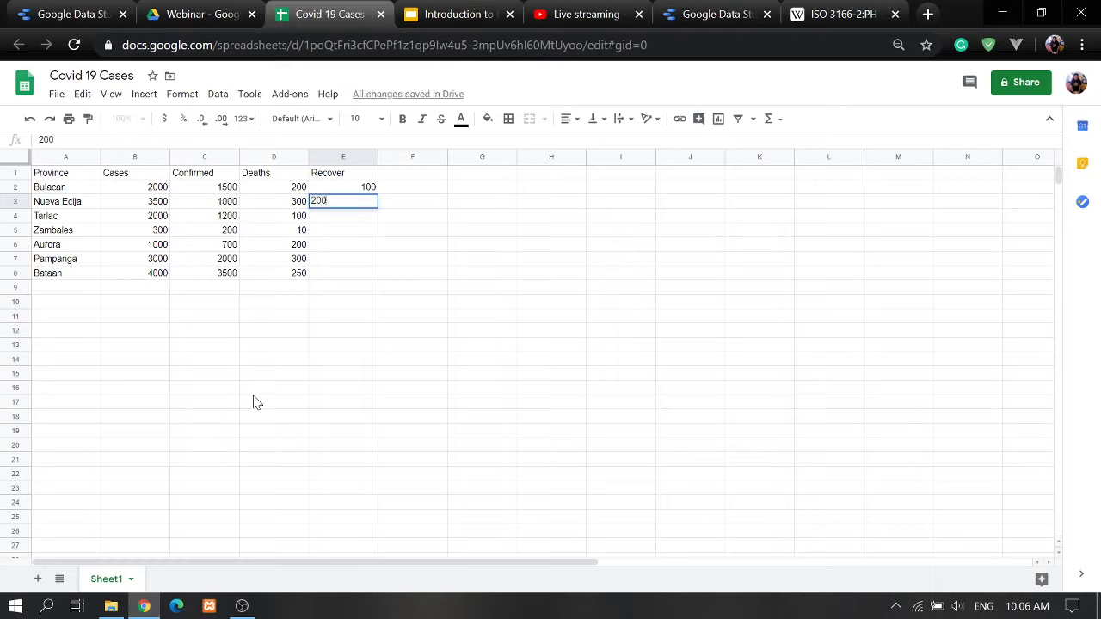
key(Return)
text(50)
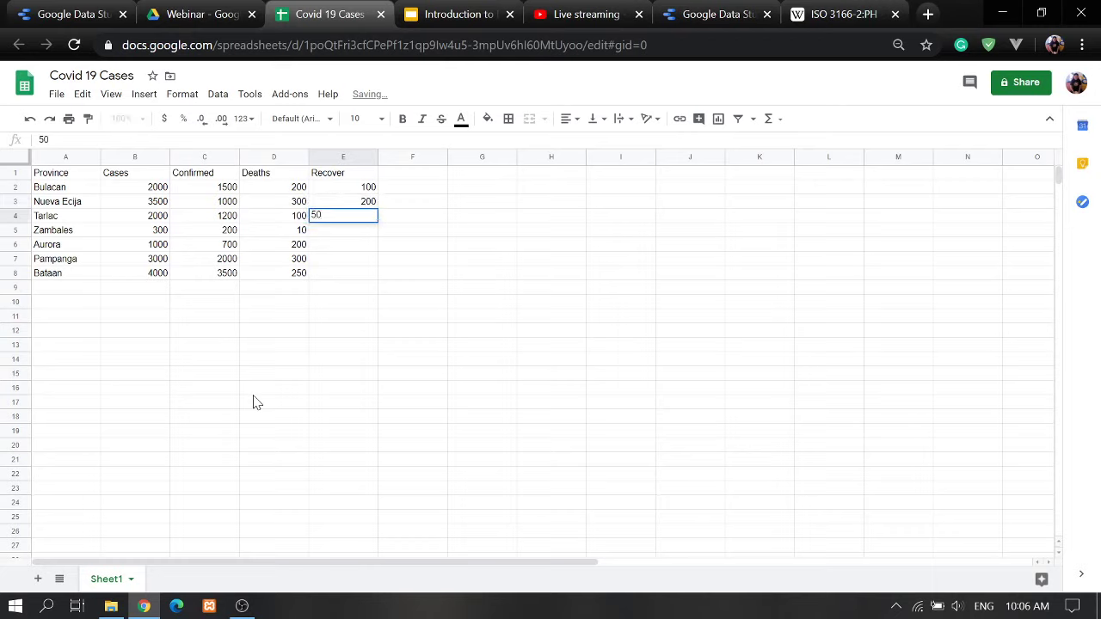
key(Return)
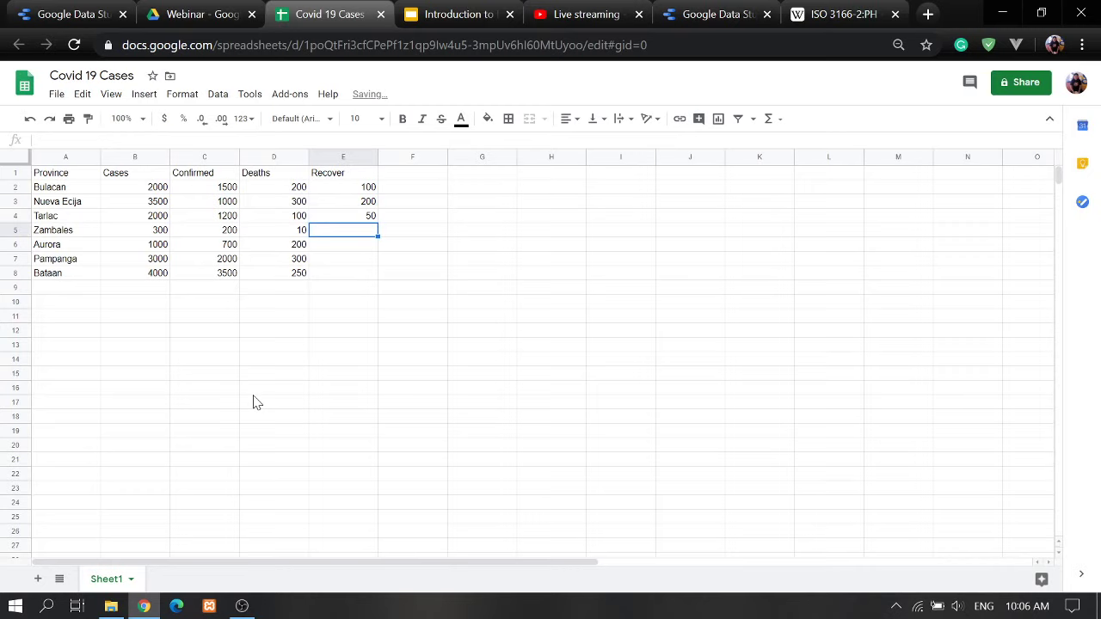
- Complete the Recover column with 10 for Zambales, 150 for Aurora, 200 for Pampanga and 50 for Bataan
text(10)
key(Return)
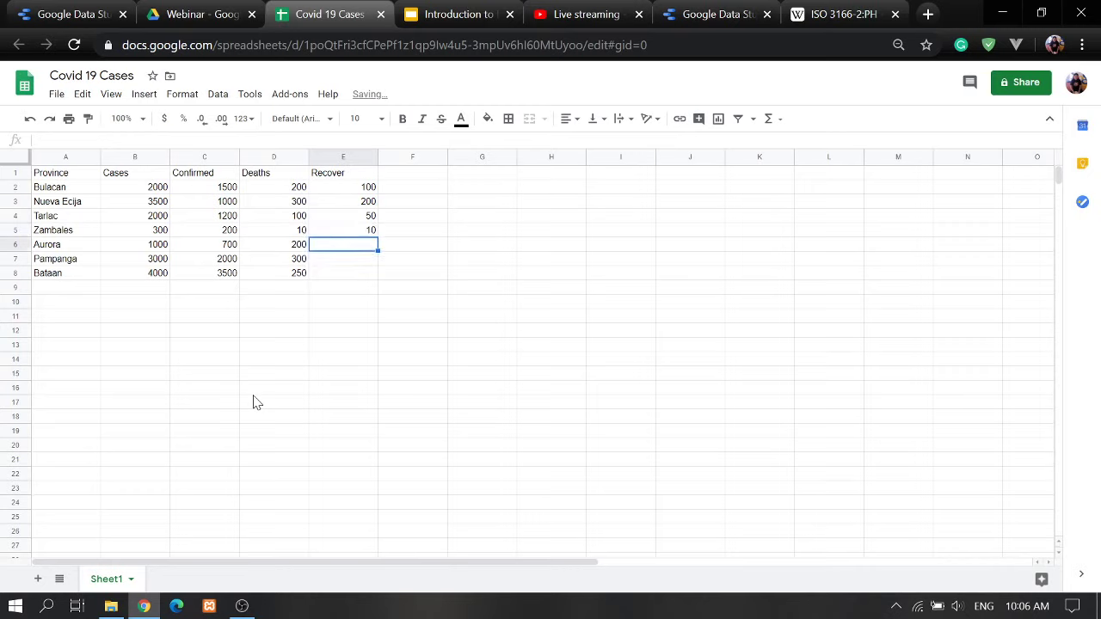
text(150)
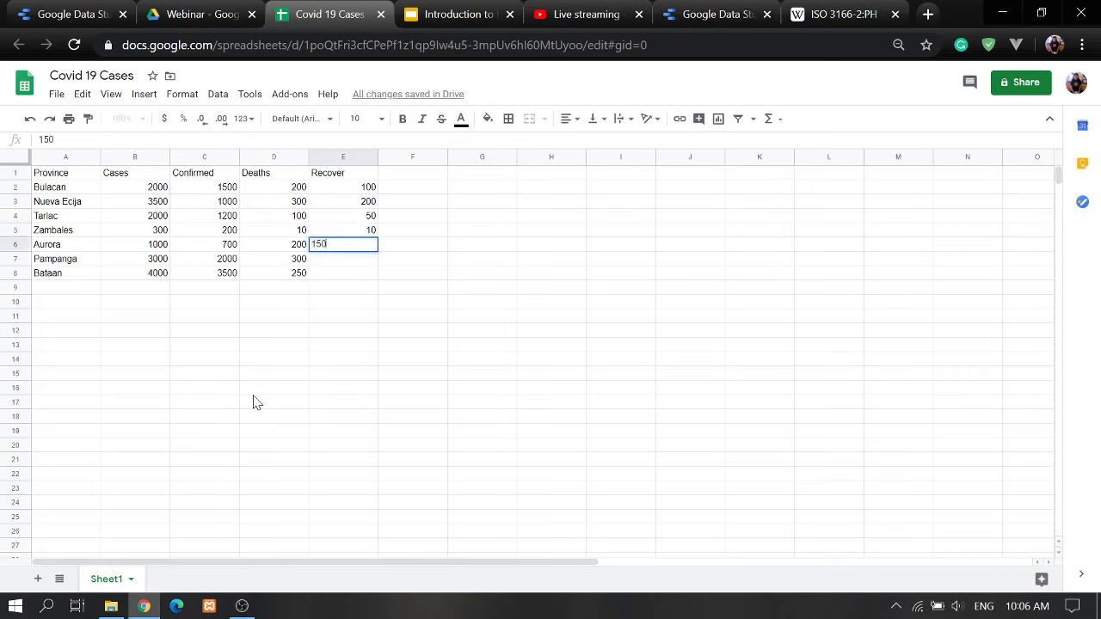
key(Return)
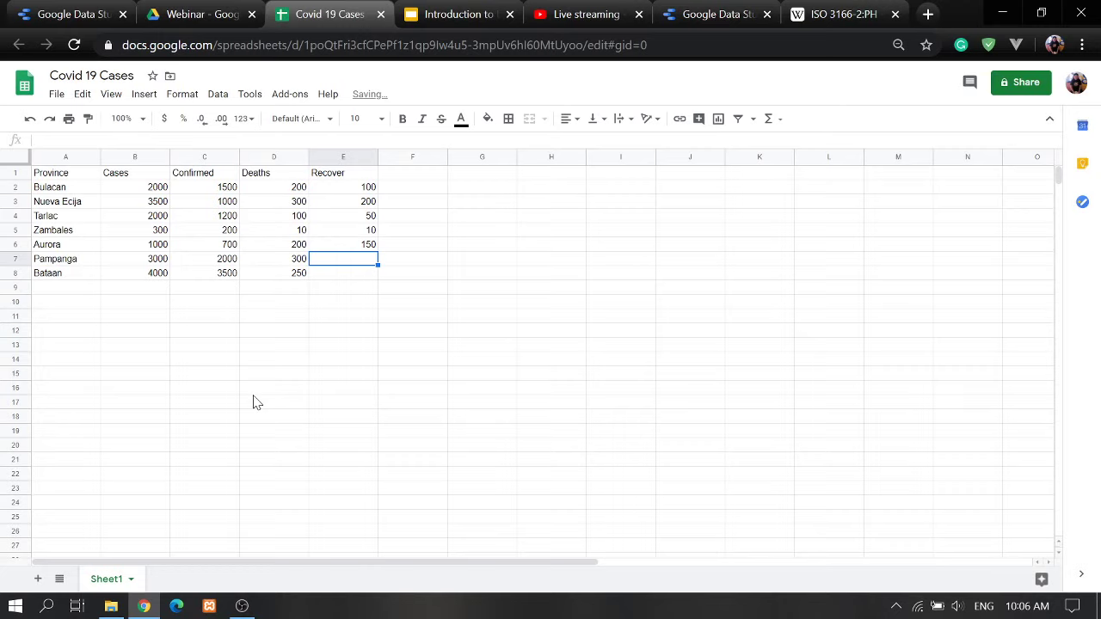
text(200)
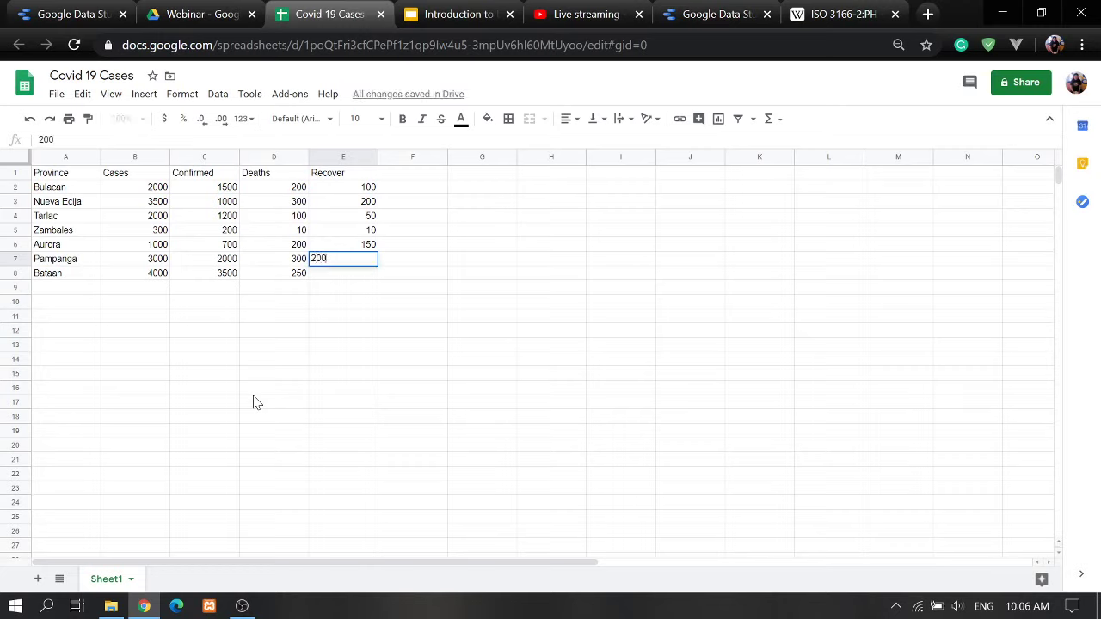
key(Return)
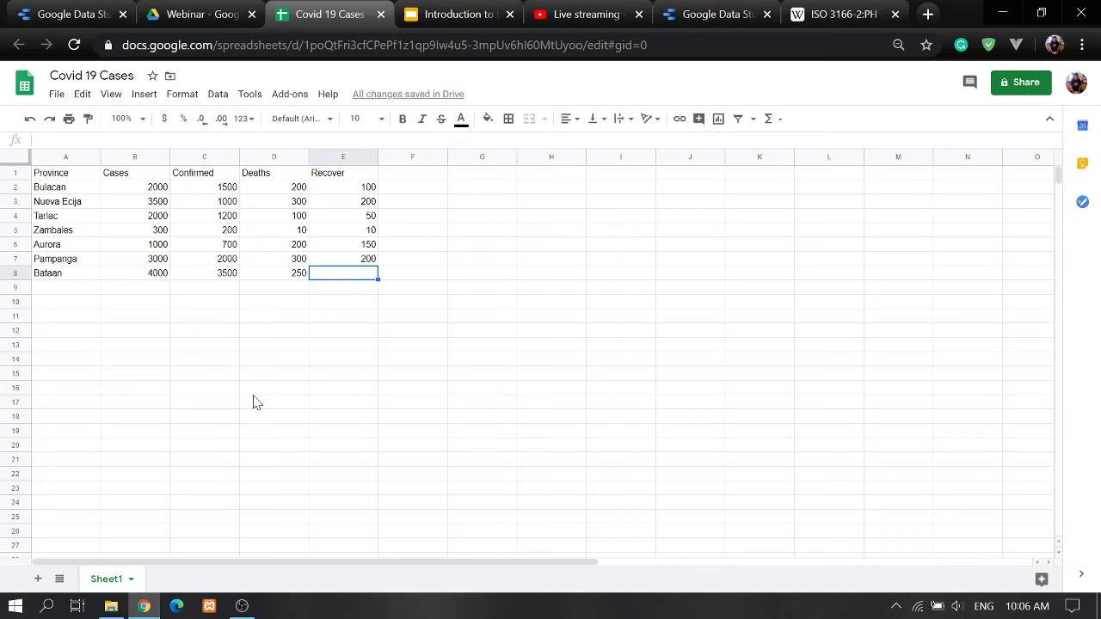
text(50)
key(Return)
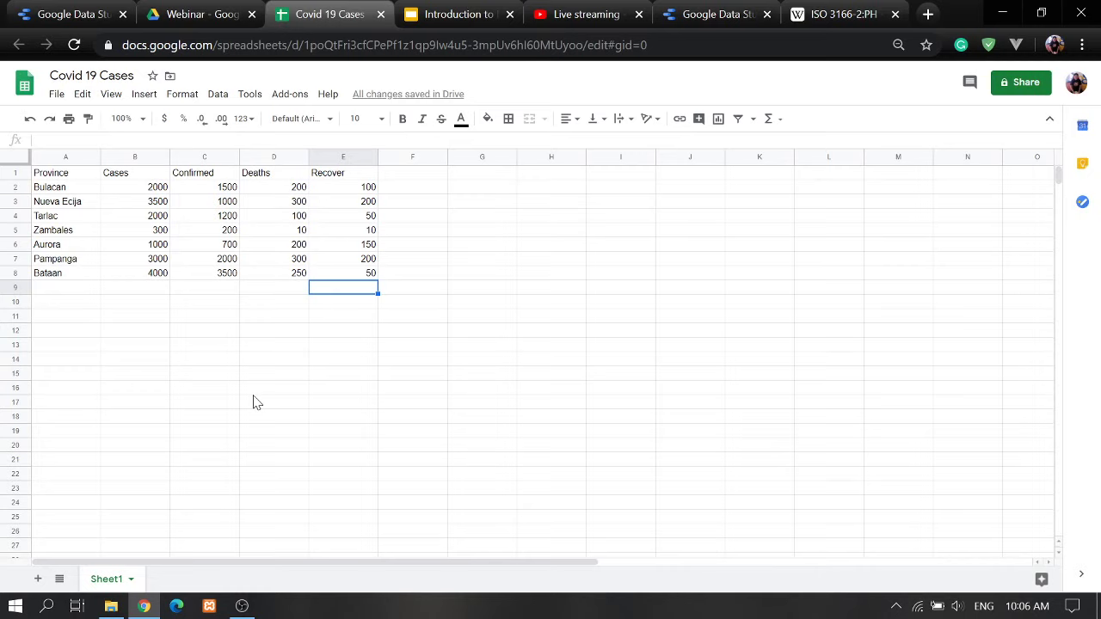
click(298, 318)
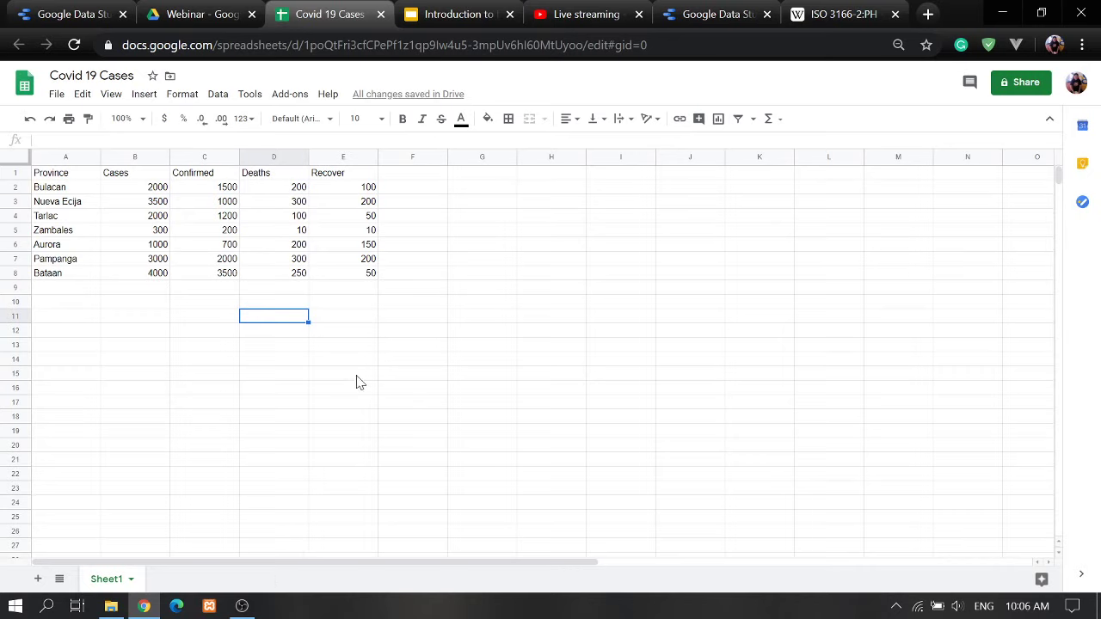
- Switch to Data Studio, create a new report and choose the Google Sheets connector as its data source
click(709, 15)
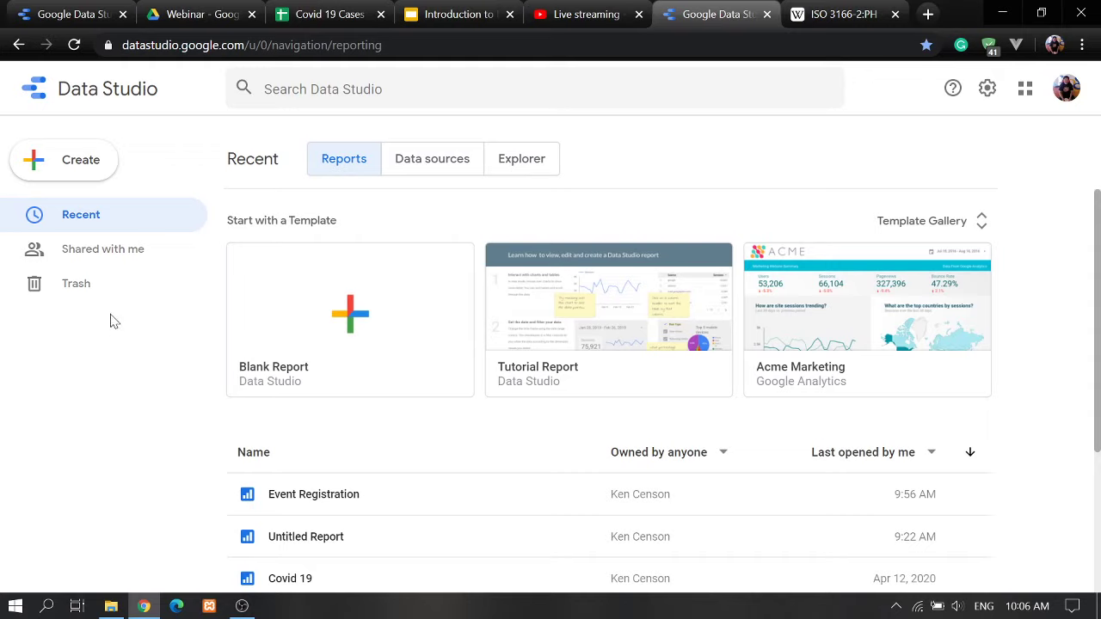
click(92, 166)
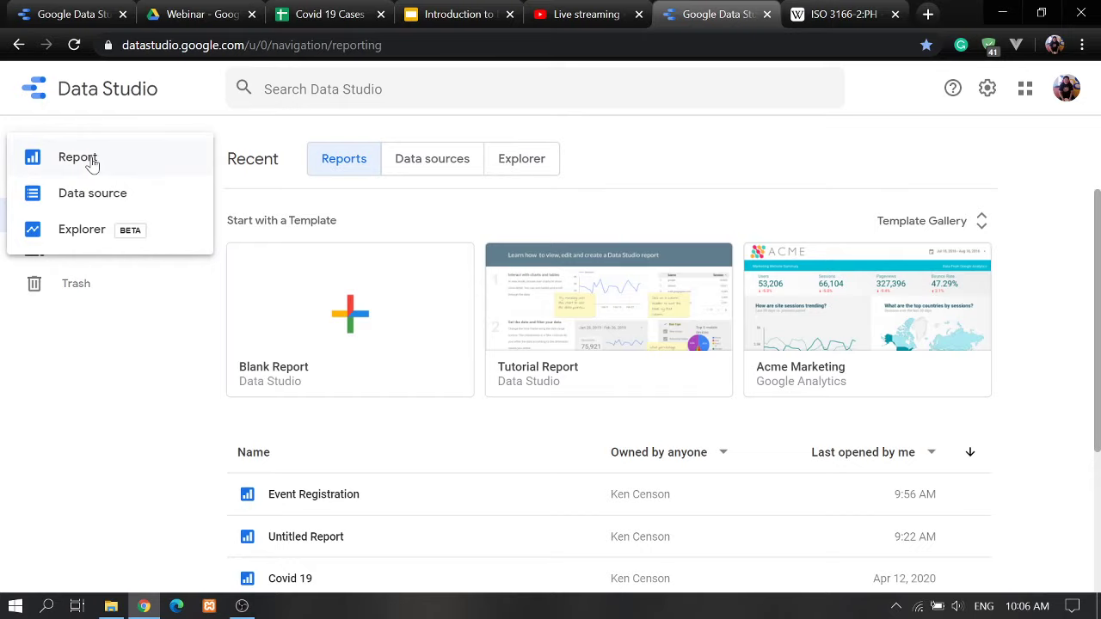
click(94, 165)
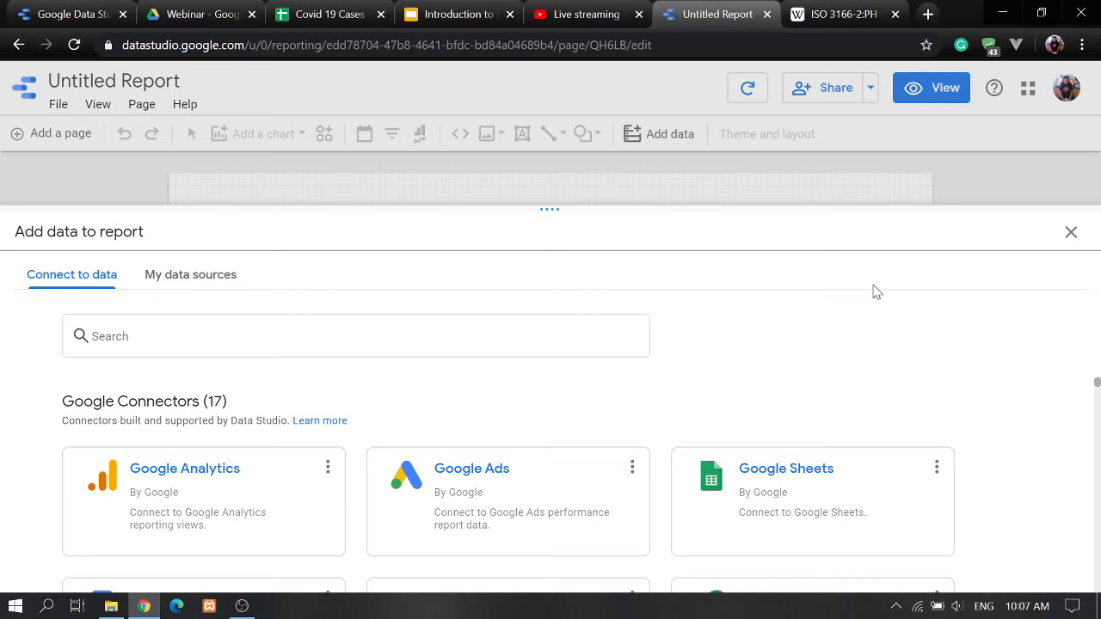
click(829, 492)
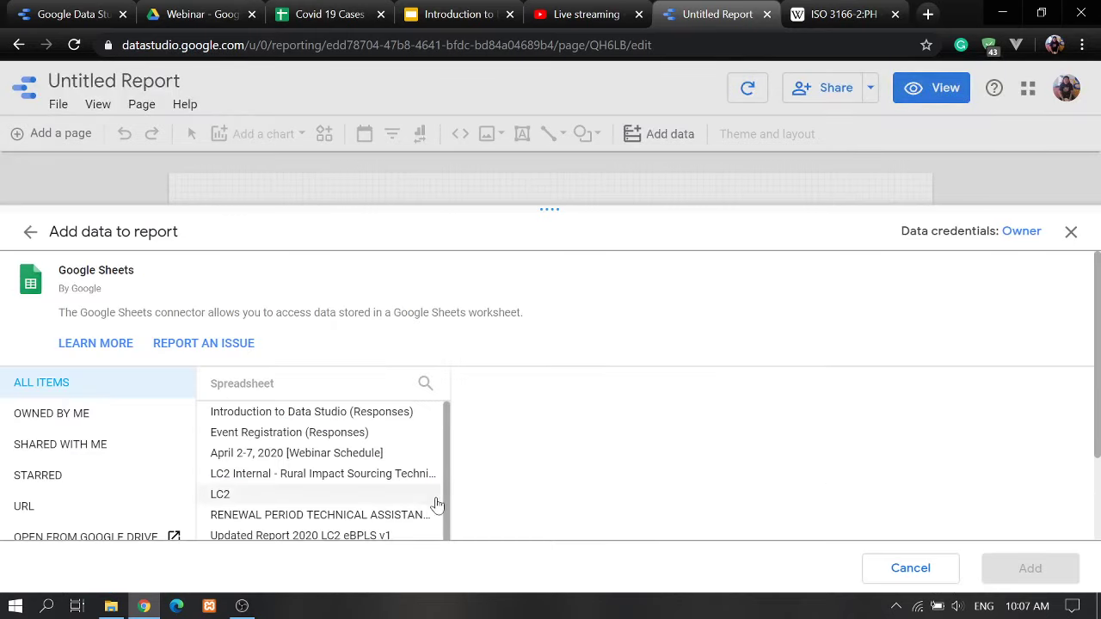
- Look through the connector's spreadsheet list, including the additional items, for the Covid 19 Cases file
scroll(348, 437, down, 2)
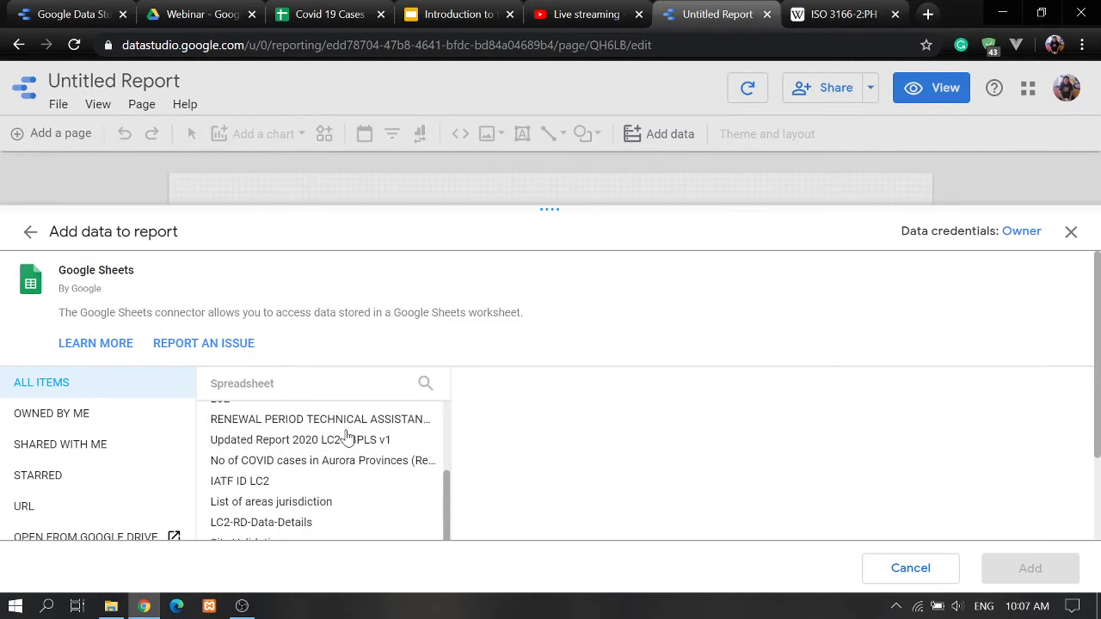
scroll(348, 437, down, 2)
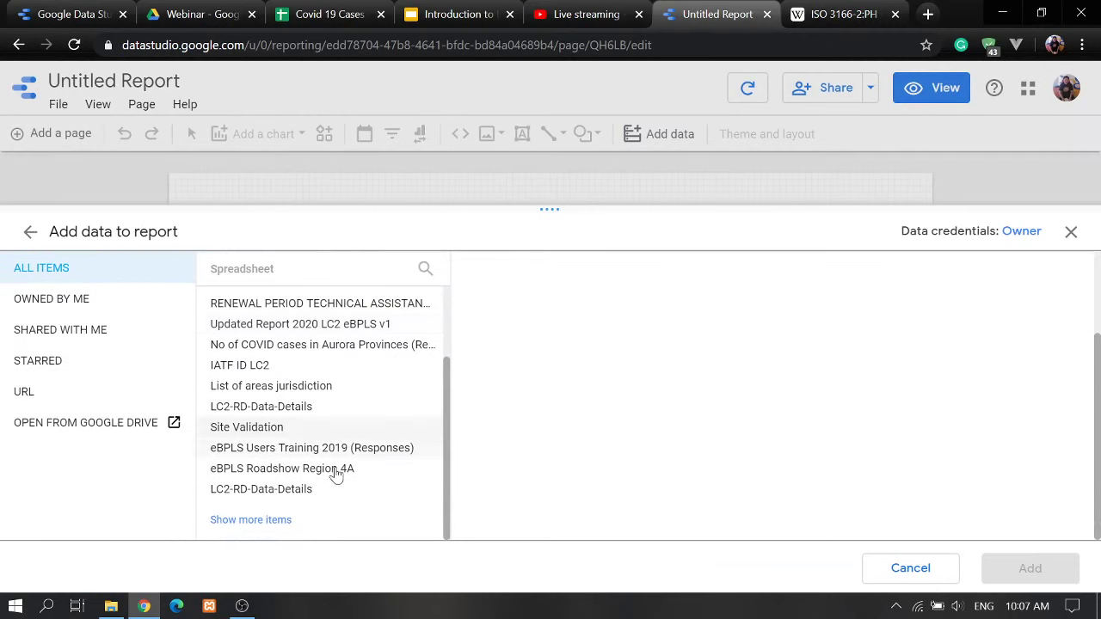
click(275, 521)
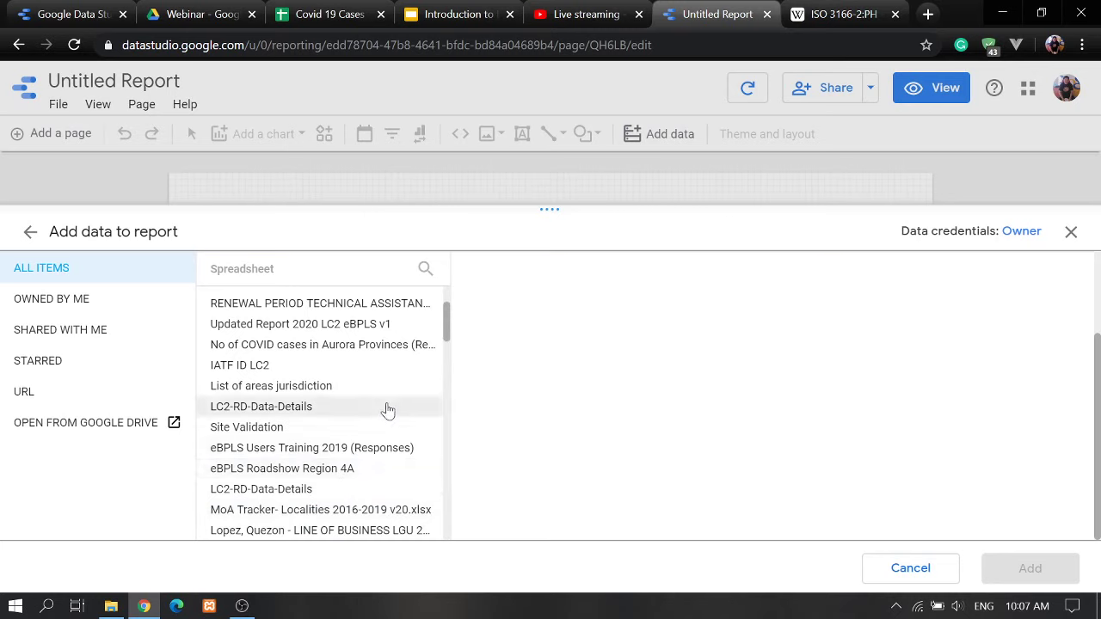
scroll(376, 408, down, 2)
scroll(376, 410, up, 3)
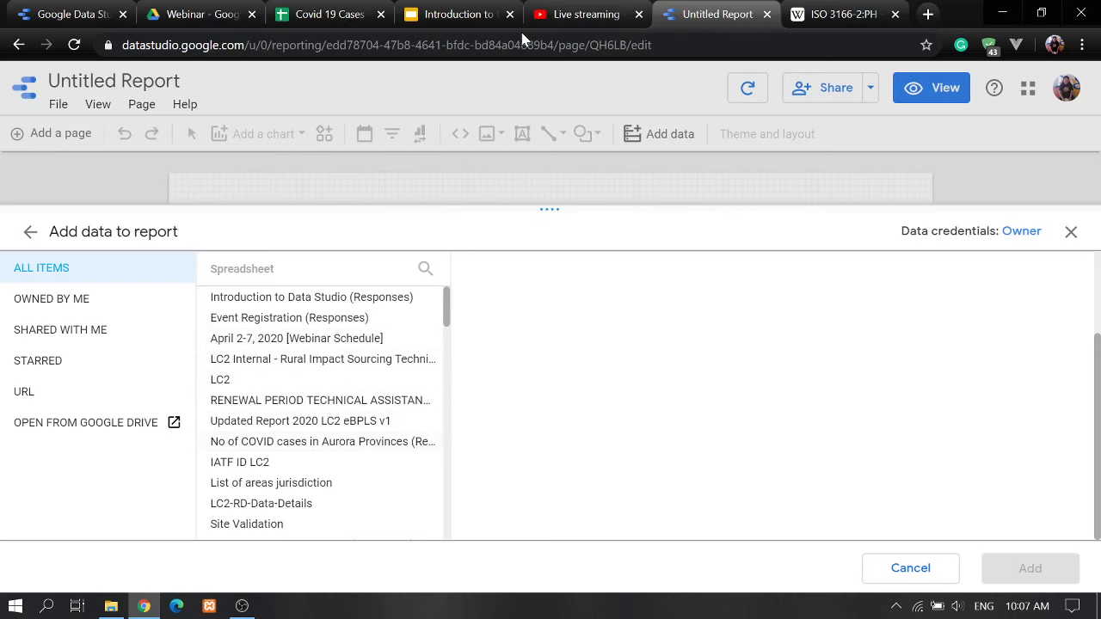
- Check the Covid 19 Cases file in Google Sheets and in the Webinar folder in Drive, and return to the report
click(331, 15)
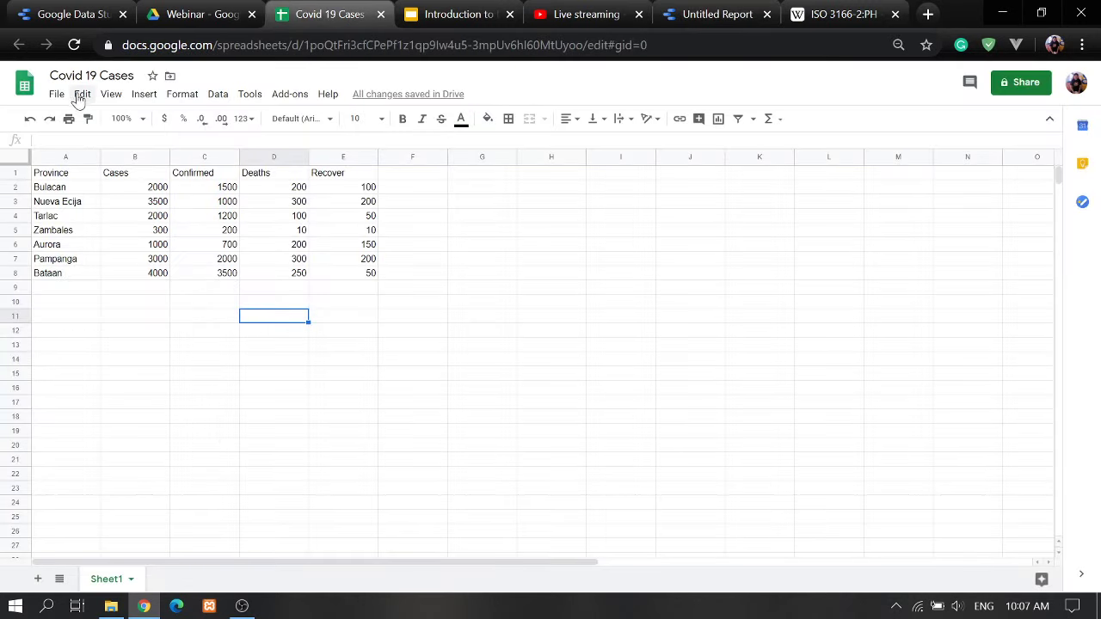
click(196, 15)
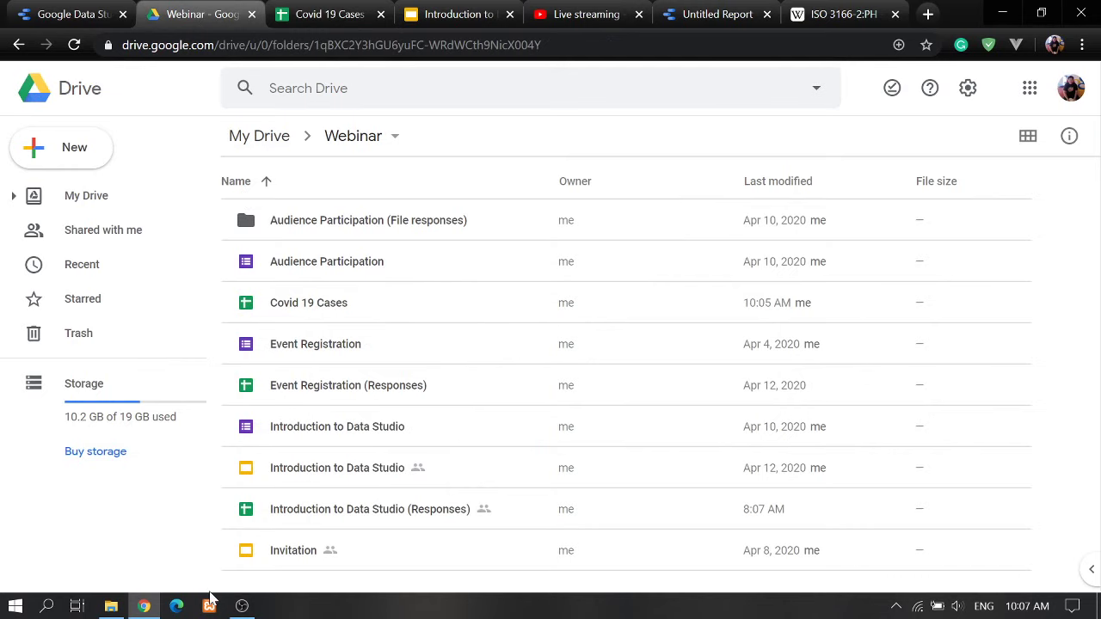
click(728, 17)
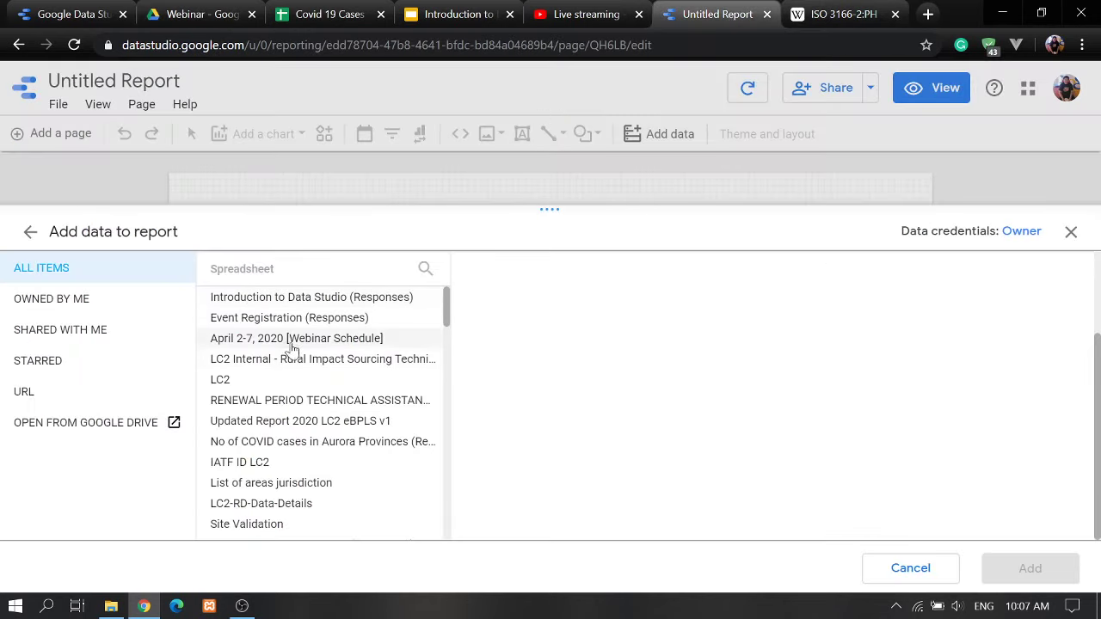
- Search the connector's spreadsheets for "covi", clear the search and close the data connection without adding anything
click(426, 269)
text(cov)
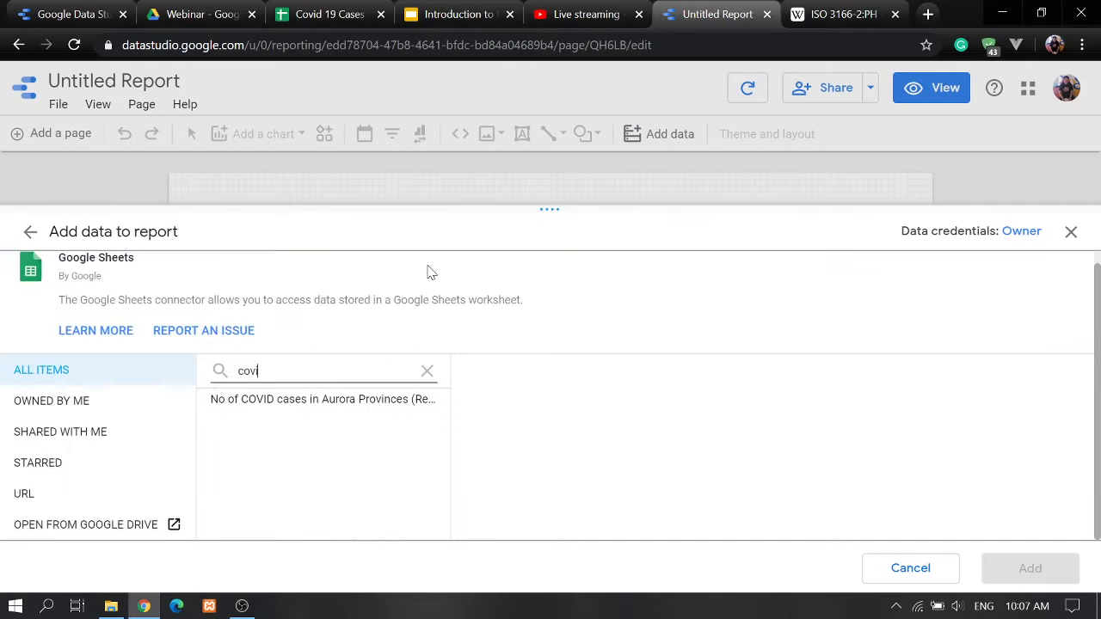
key(BackSpace)
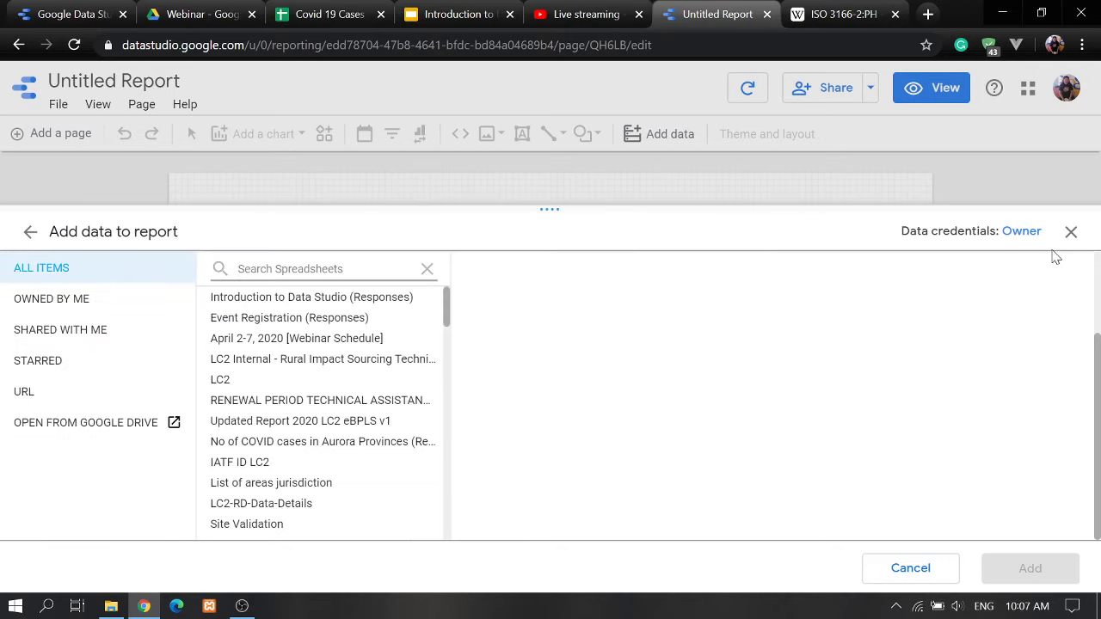
click(1071, 234)
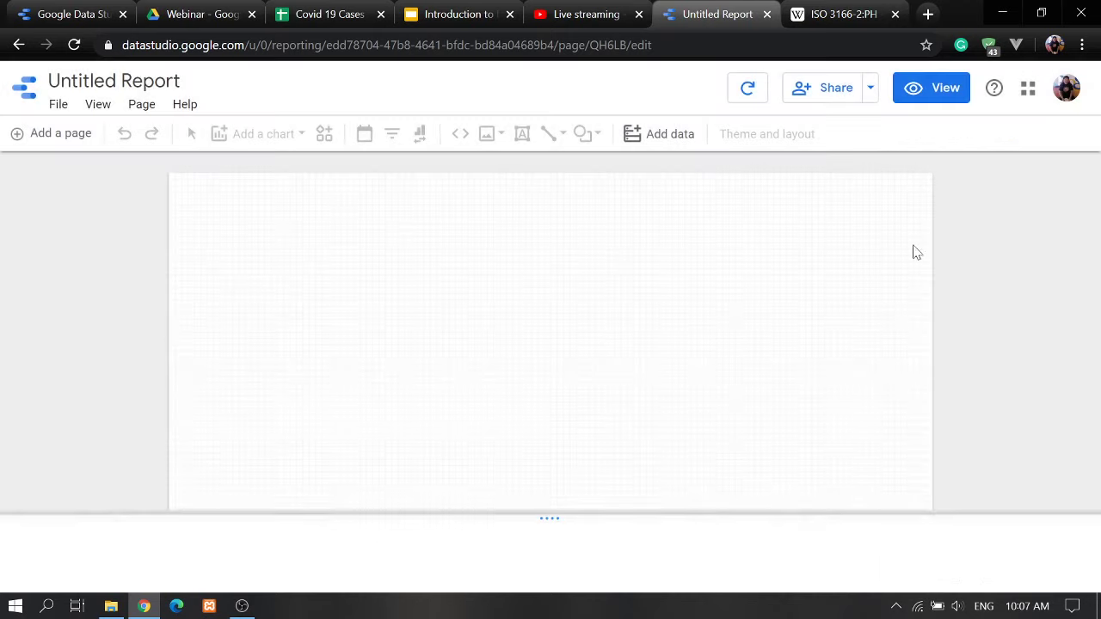
- Close the Covid 19 Cases spreadsheet and reopen it from the Webinar folder in Drive
click(318, 14)
click(153, 376)
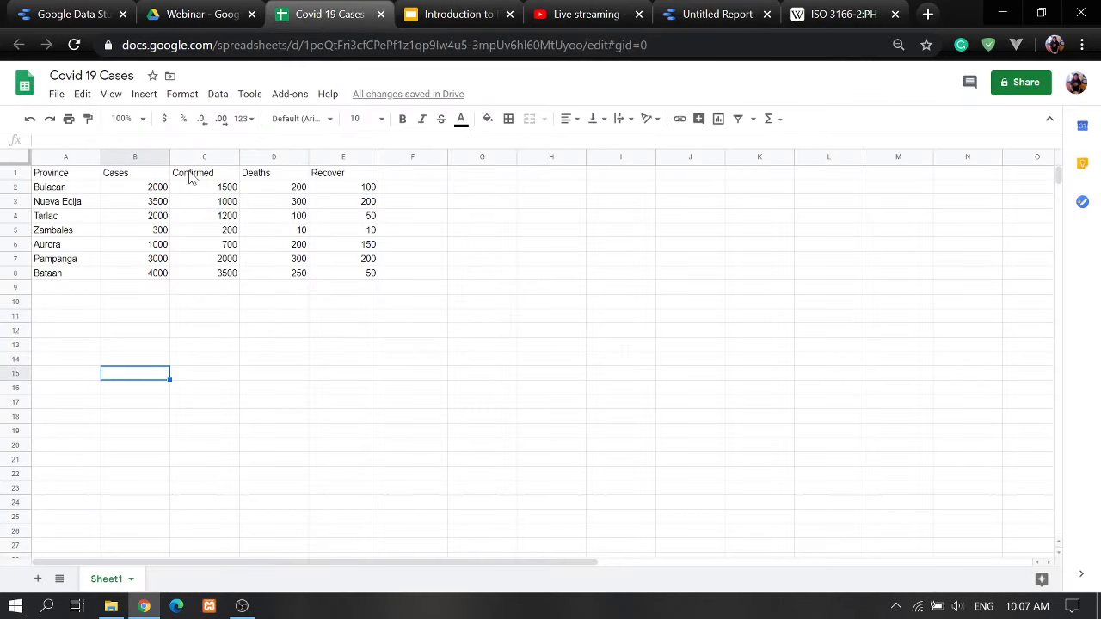
click(381, 15)
click(180, 17)
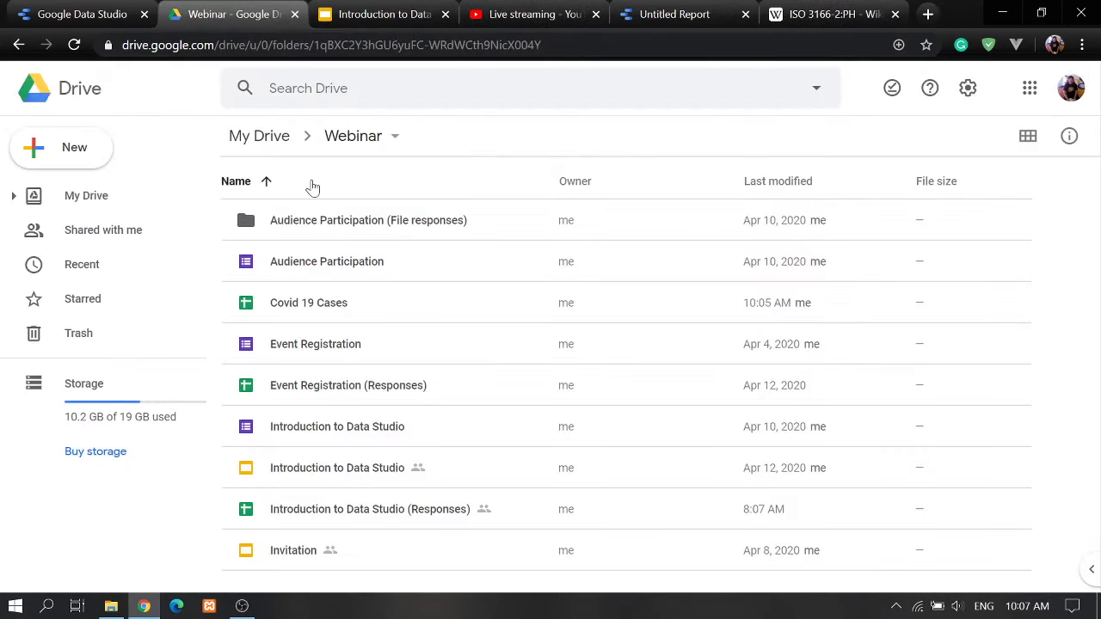
double_click(301, 307)
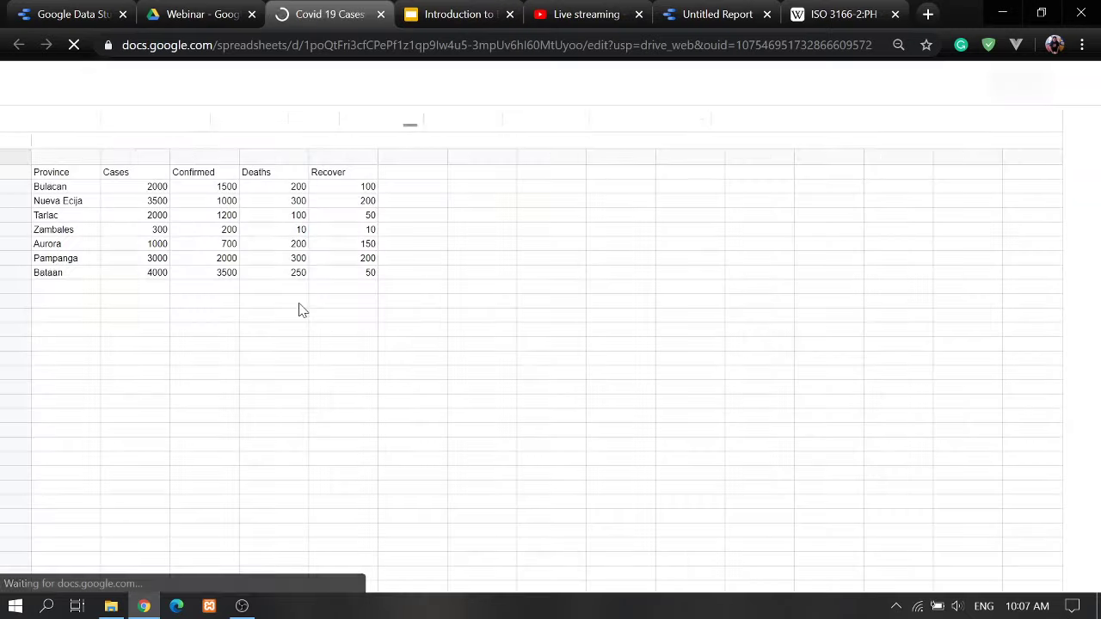
- Go back to the Data Studio home page, show the existing data sources and start creating a new data source
click(735, 14)
click(28, 94)
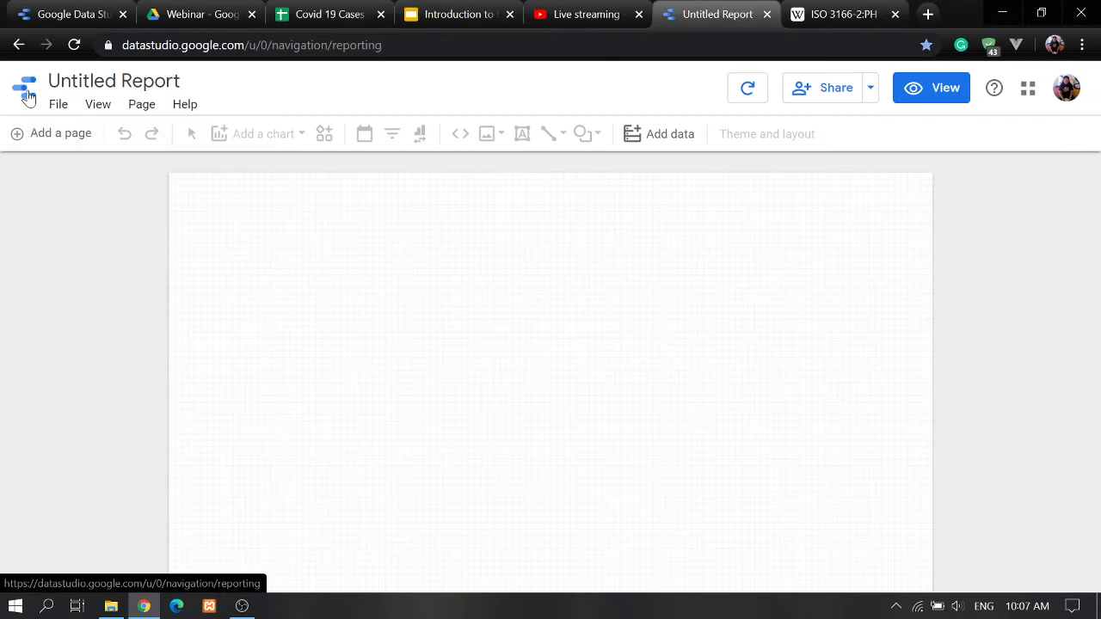
click(430, 160)
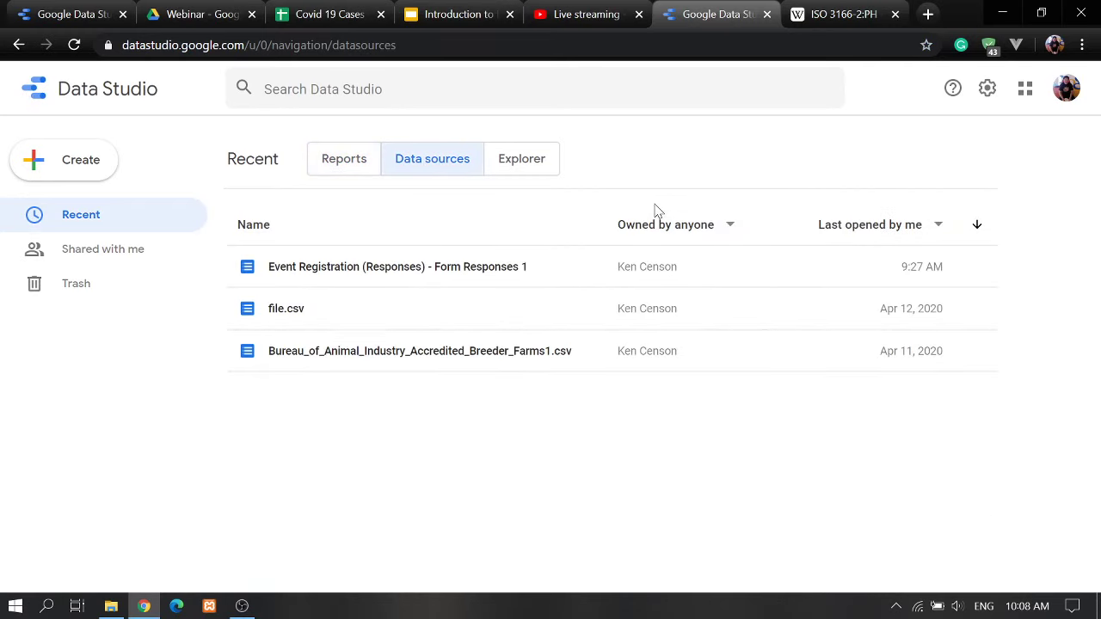
click(78, 169)
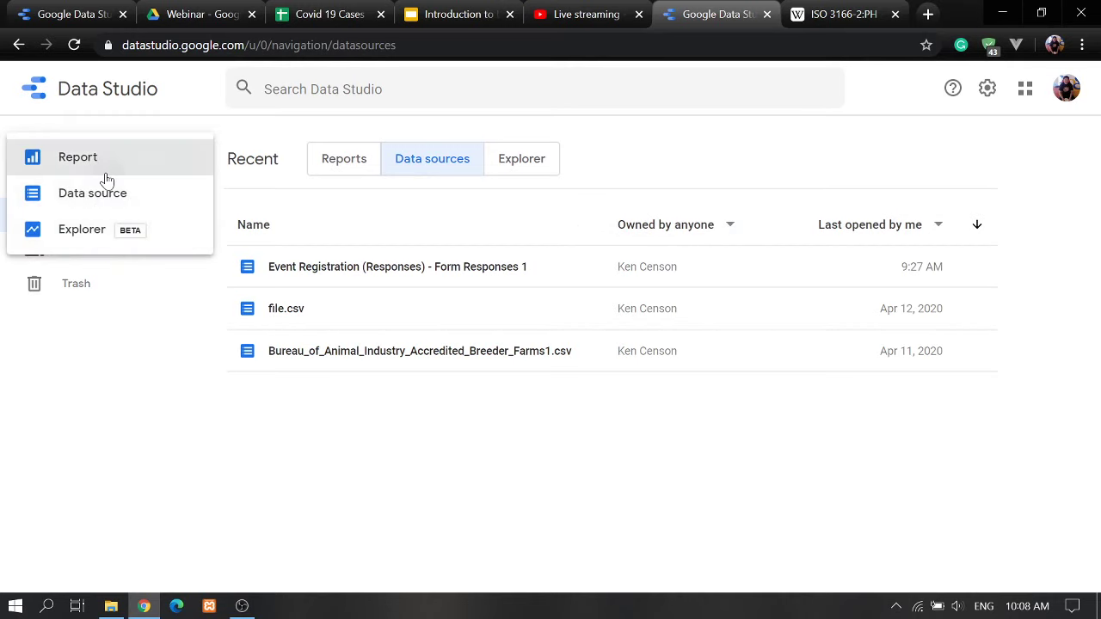
click(97, 196)
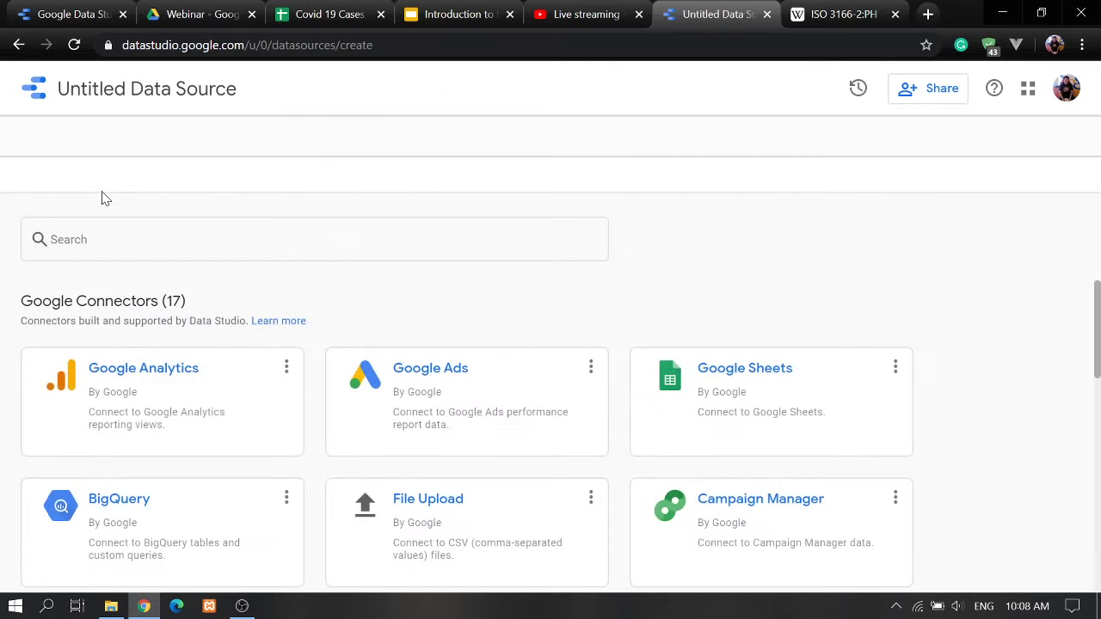
- Connect Sheet1 of the owned Covid 19 Cases spreadsheet through the Google Sheets connector, using the first row as headers
click(757, 389)
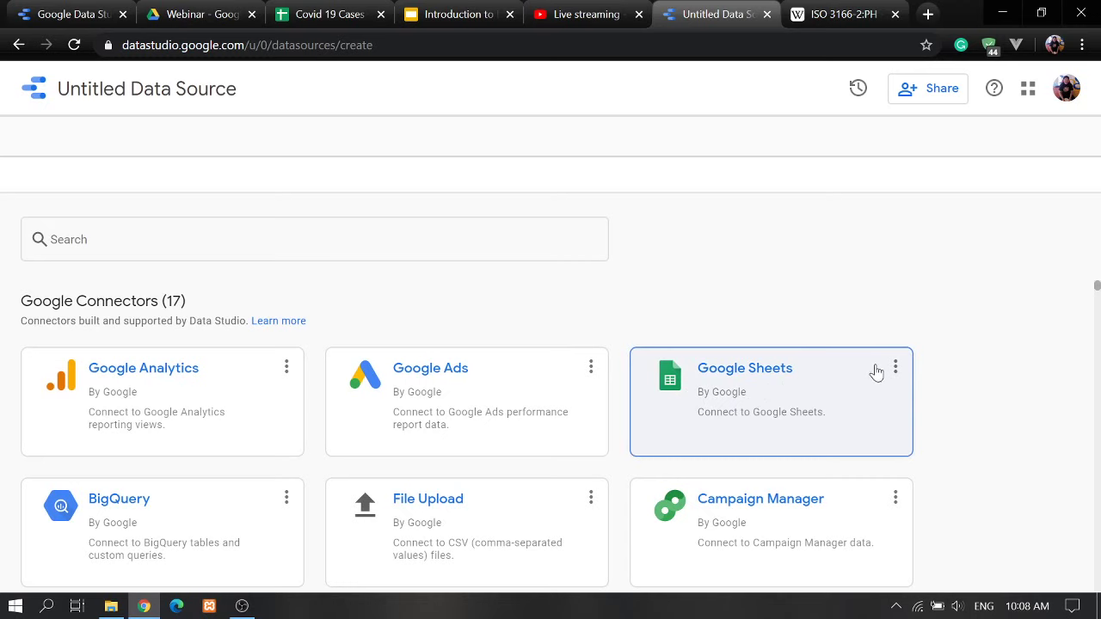
click(875, 371)
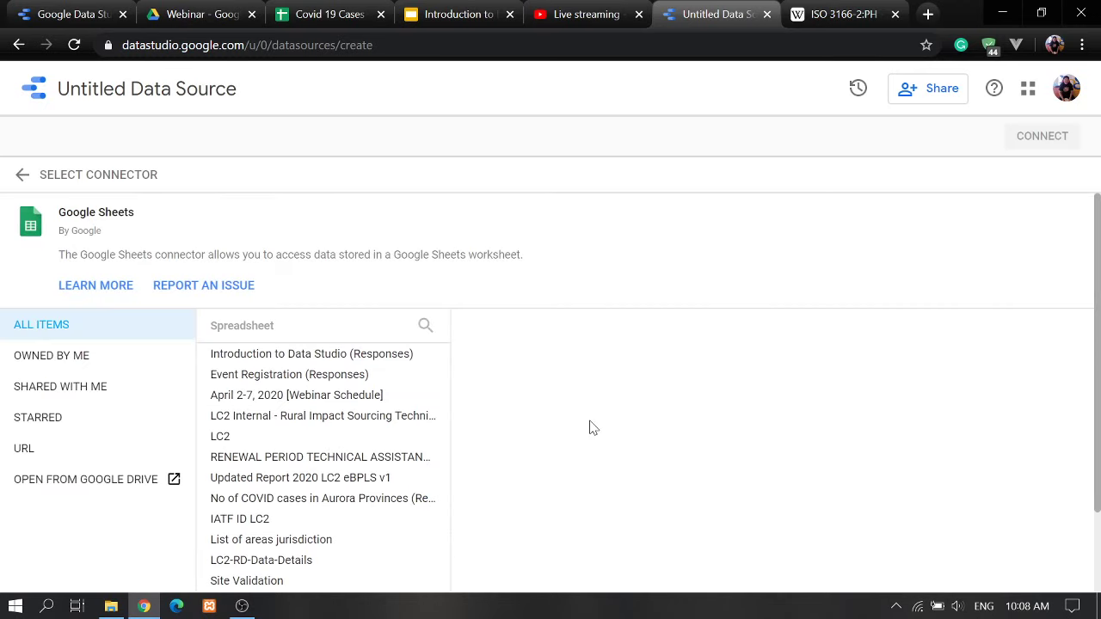
click(78, 360)
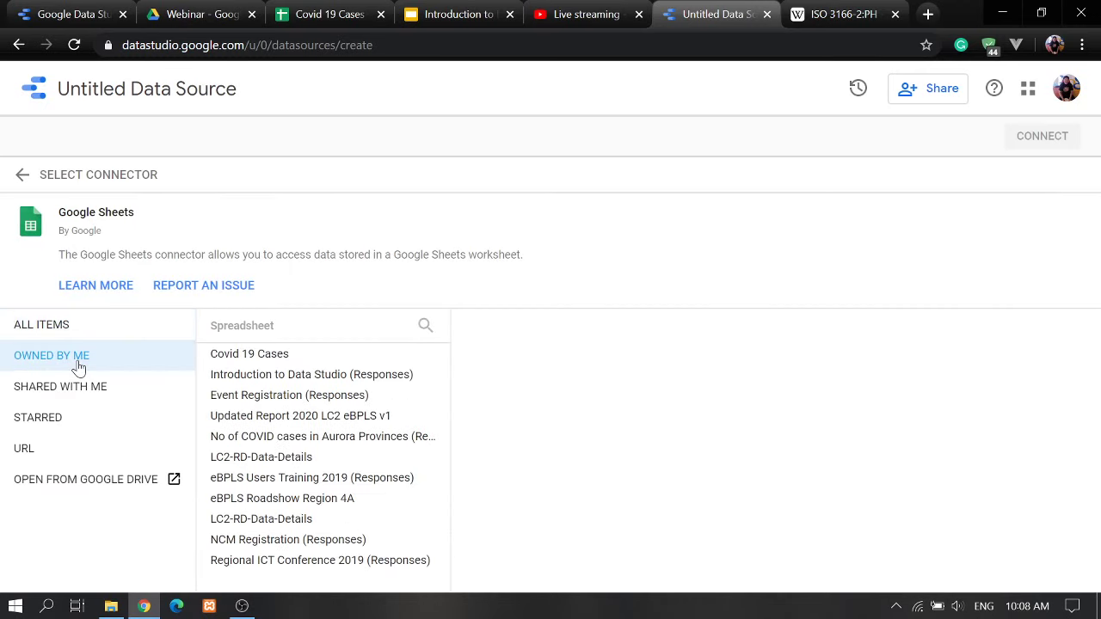
click(247, 356)
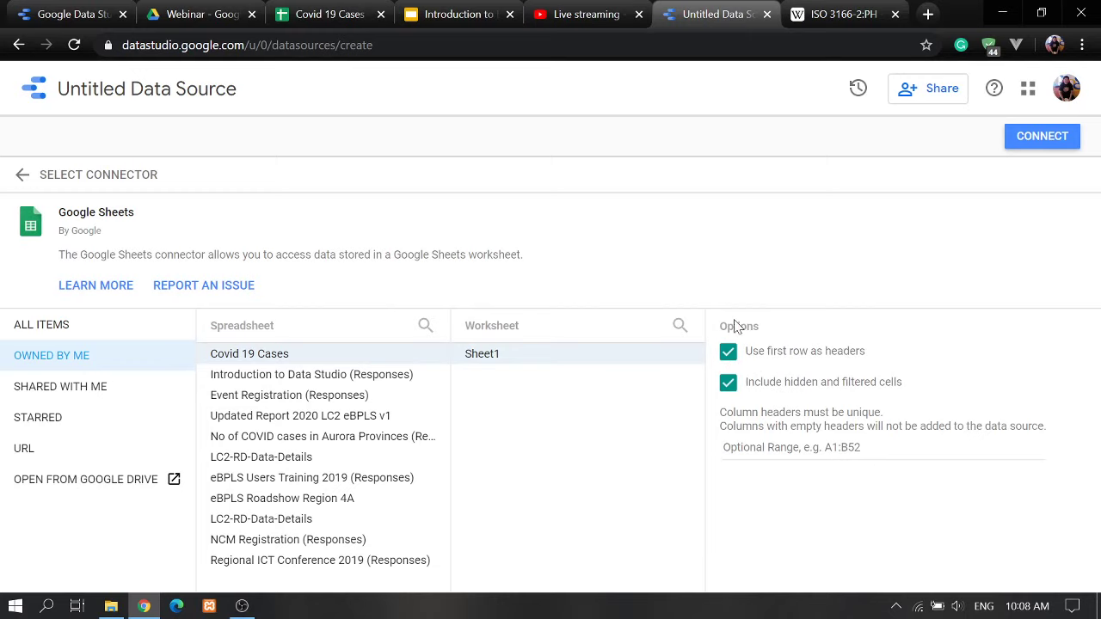
click(317, 14)
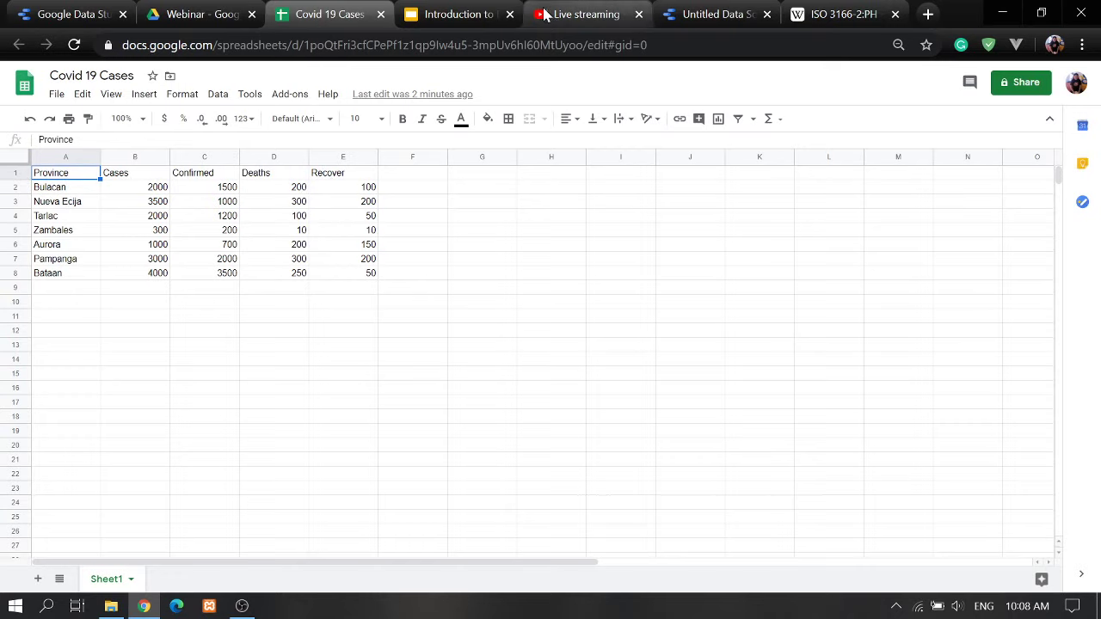
click(704, 12)
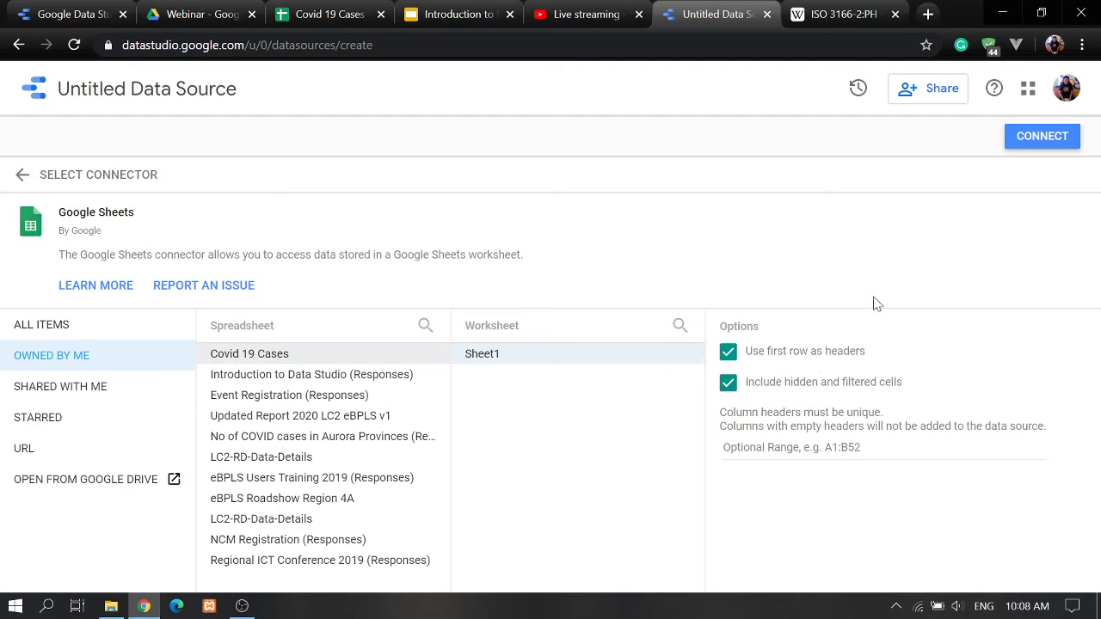
click(1023, 140)
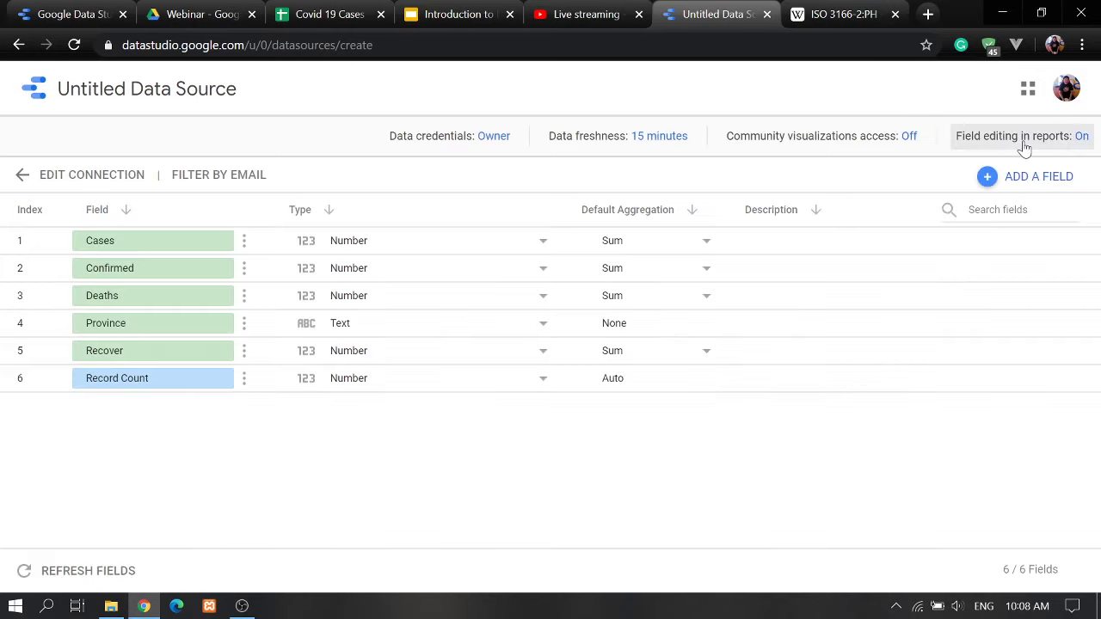
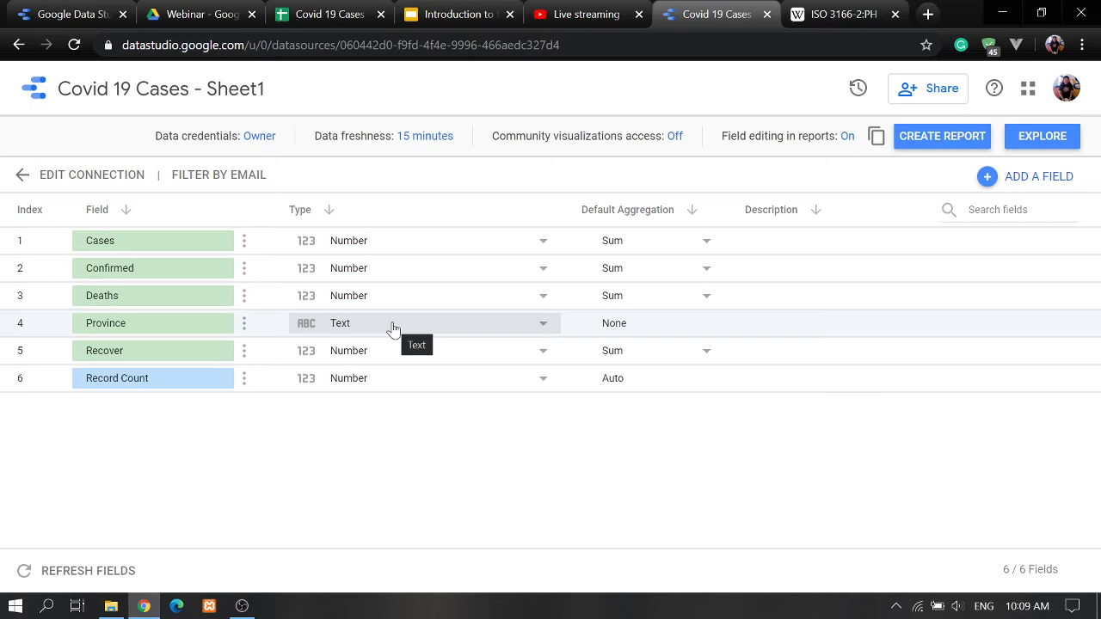
- Switch to the Wikipedia ISO 3166-2:PH page and examine its region and province codes, highlighting the one for Nueva Ecija
click(834, 14)
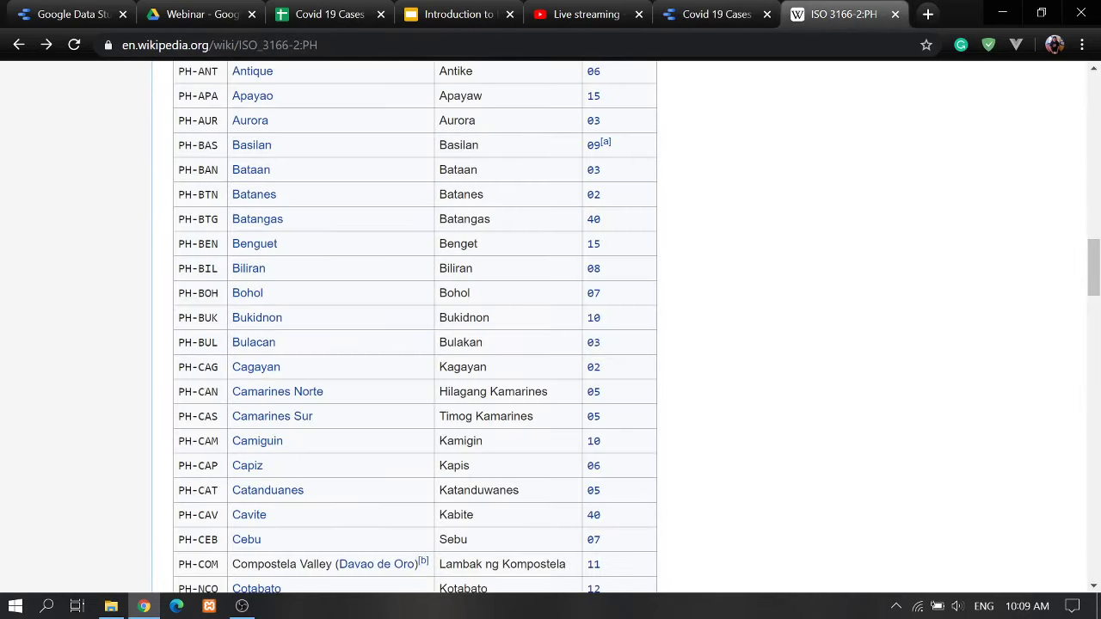
scroll(290, 78, up, 12)
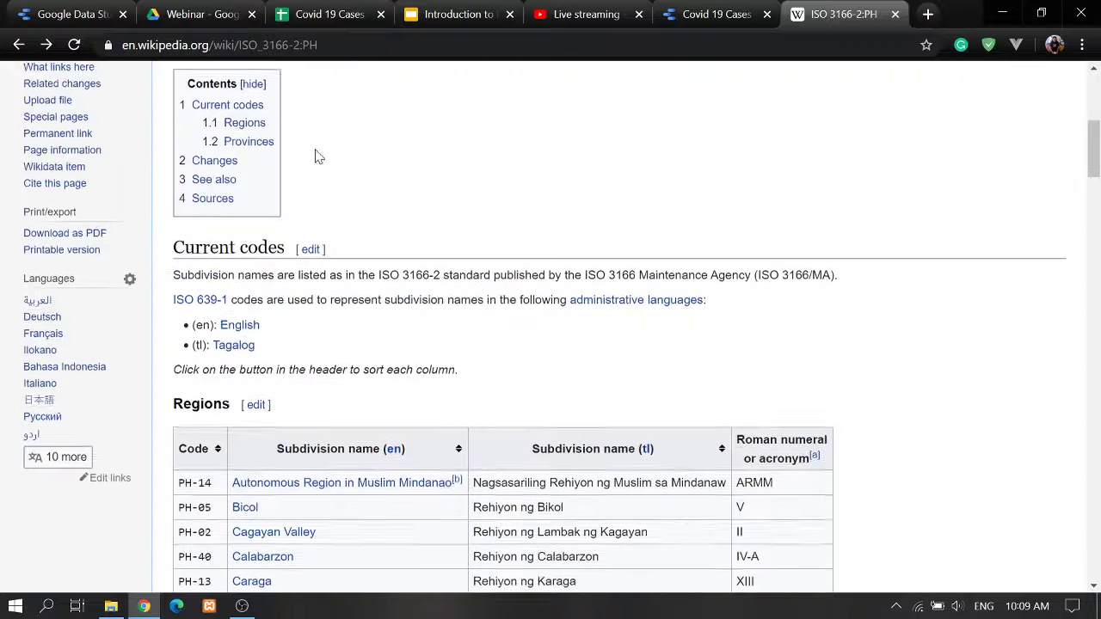
scroll(420, 182, down, 5)
scroll(419, 182, up, 4)
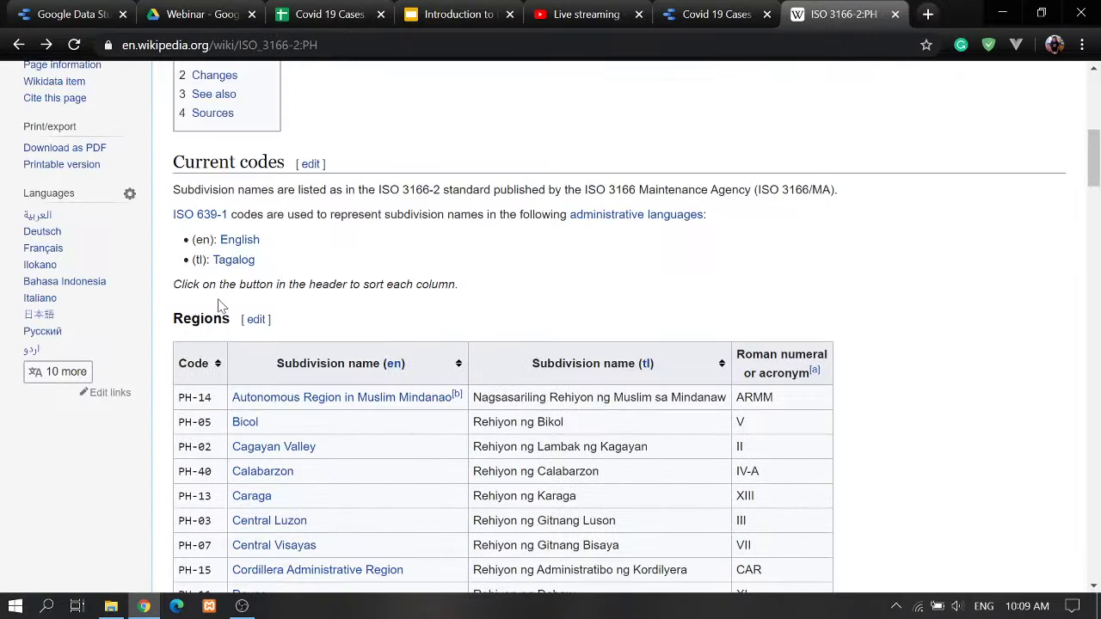
scroll(215, 384, down, 2)
scroll(206, 370, up, 8)
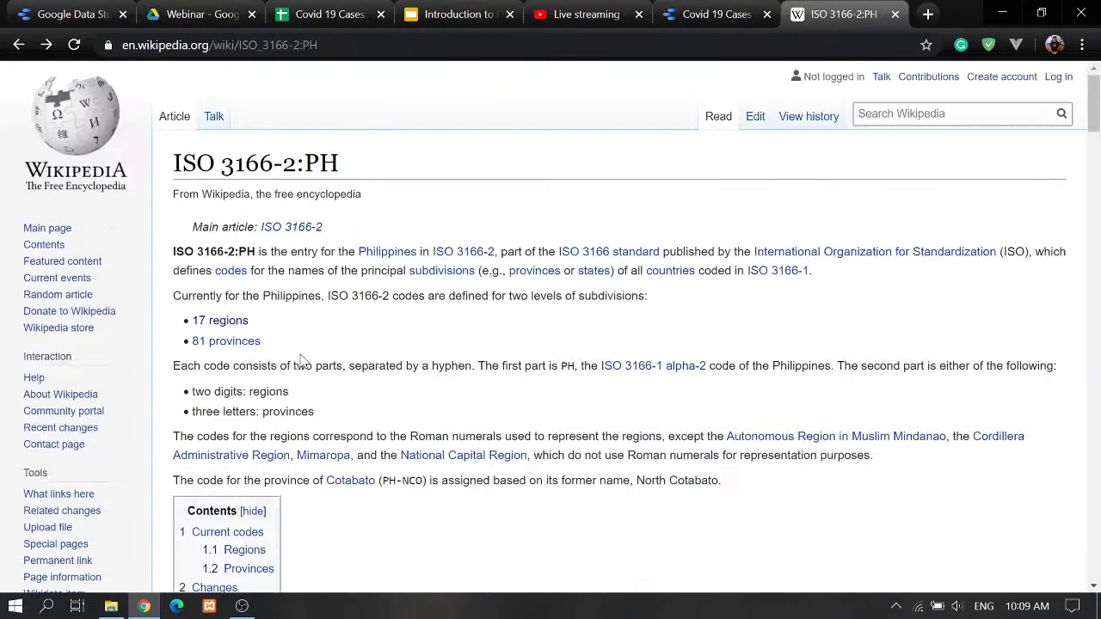
scroll(295, 361, down, 8)
scroll(303, 364, down, 7)
scroll(301, 362, up, 4)
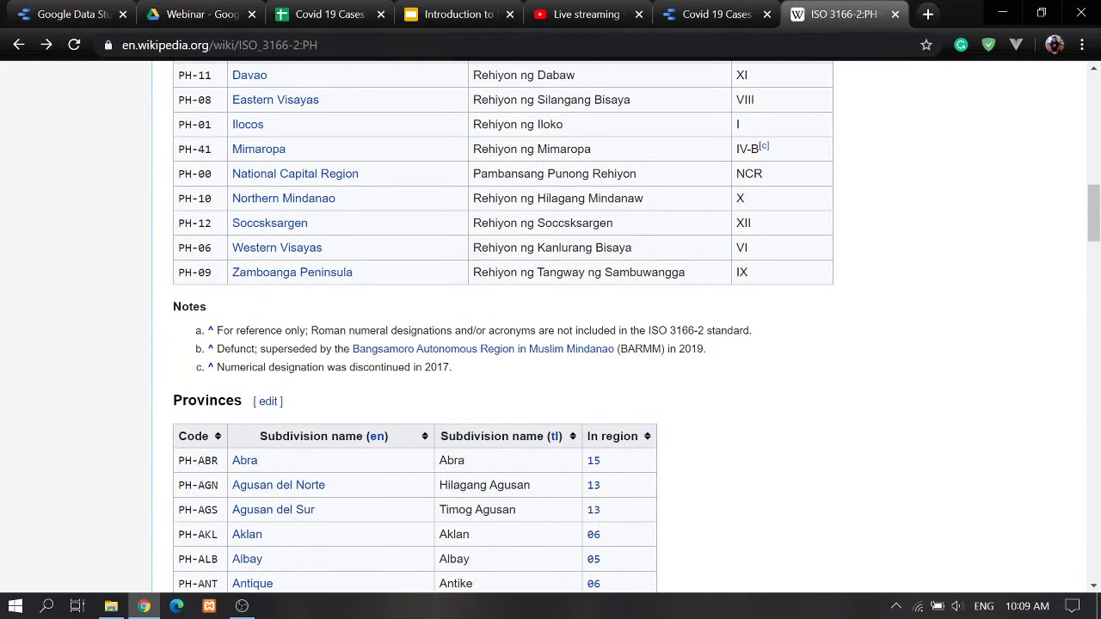
scroll(301, 361, down, 5)
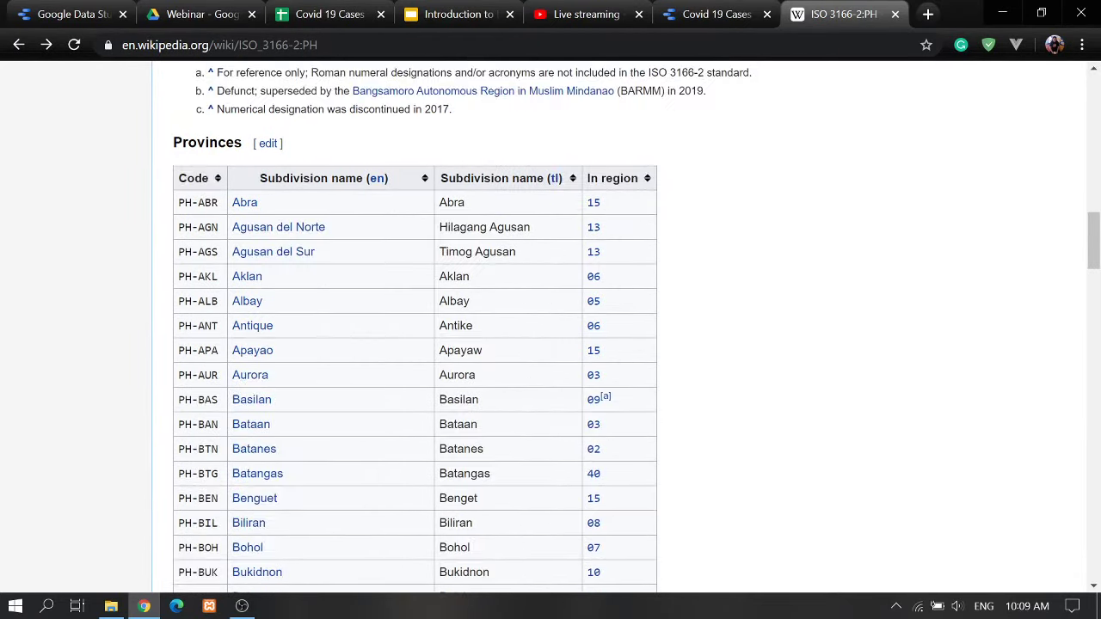
scroll(301, 361, down, 2)
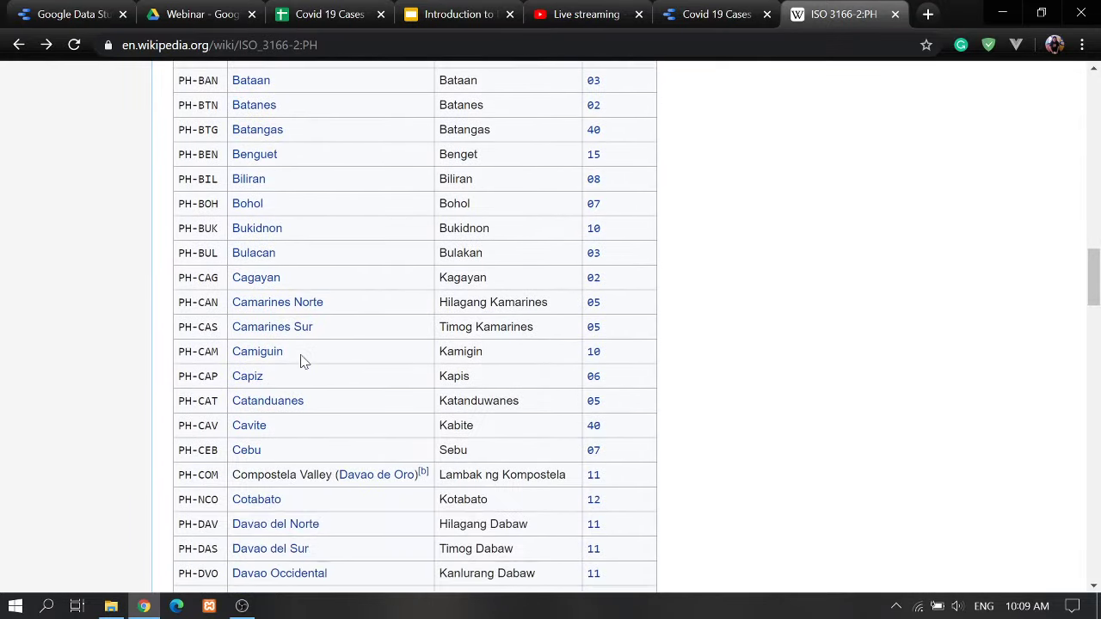
scroll(340, 301, down, 1)
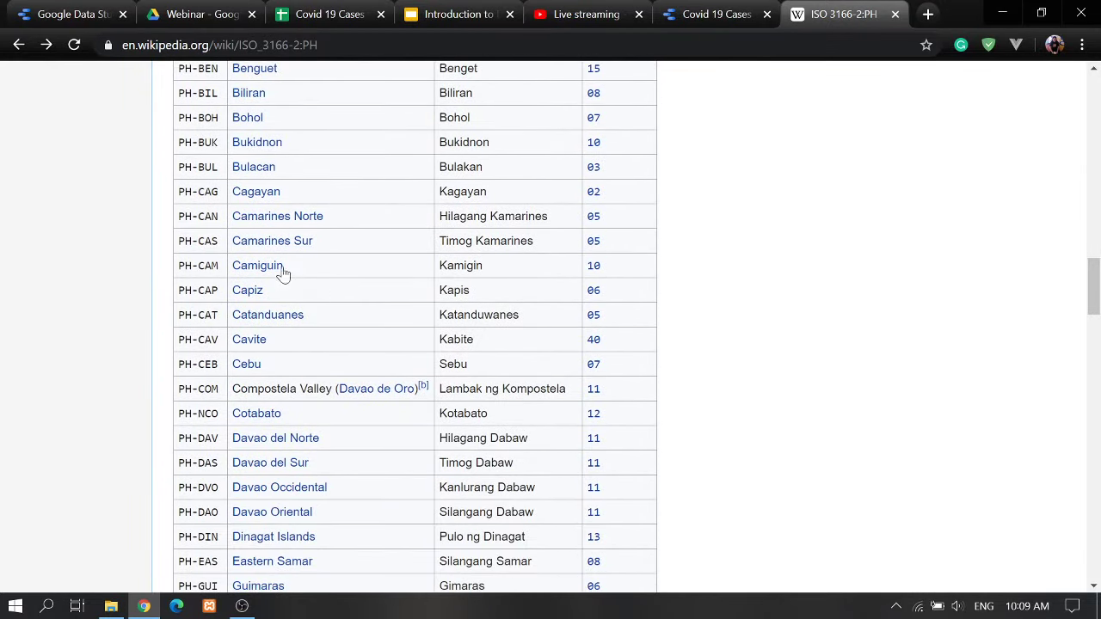
scroll(335, 277, down, 3)
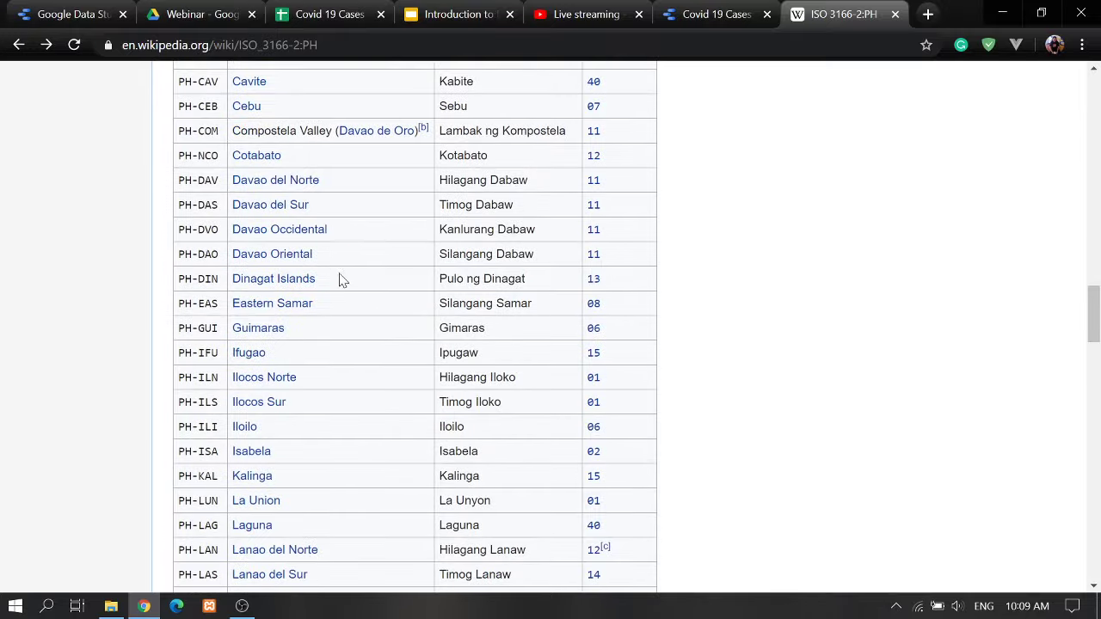
scroll(344, 292, down, 7)
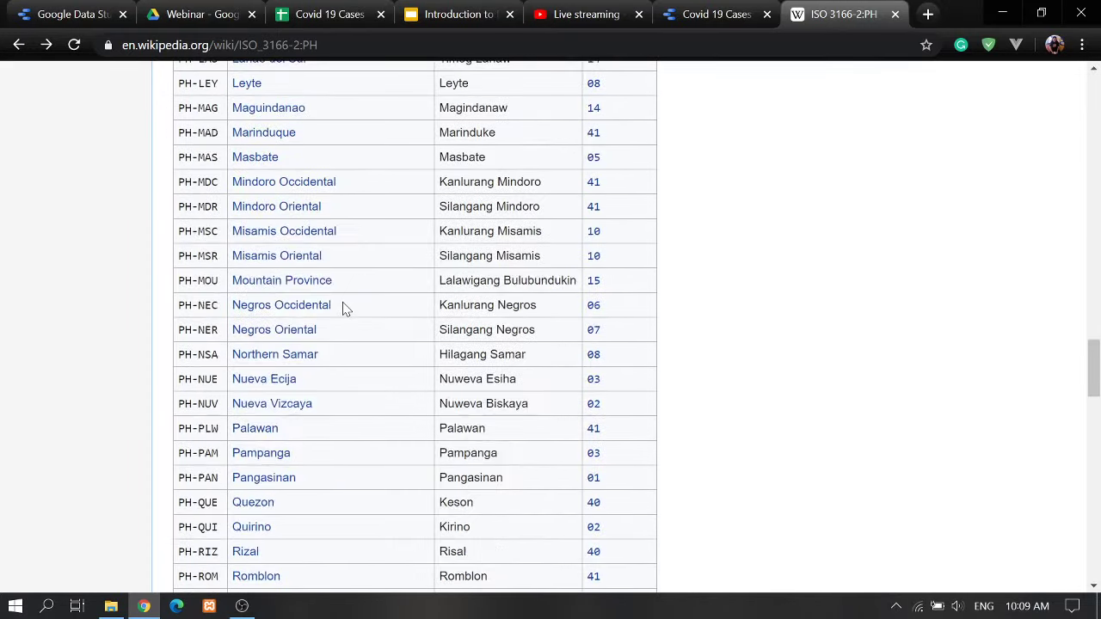
scroll(342, 310, down, 1)
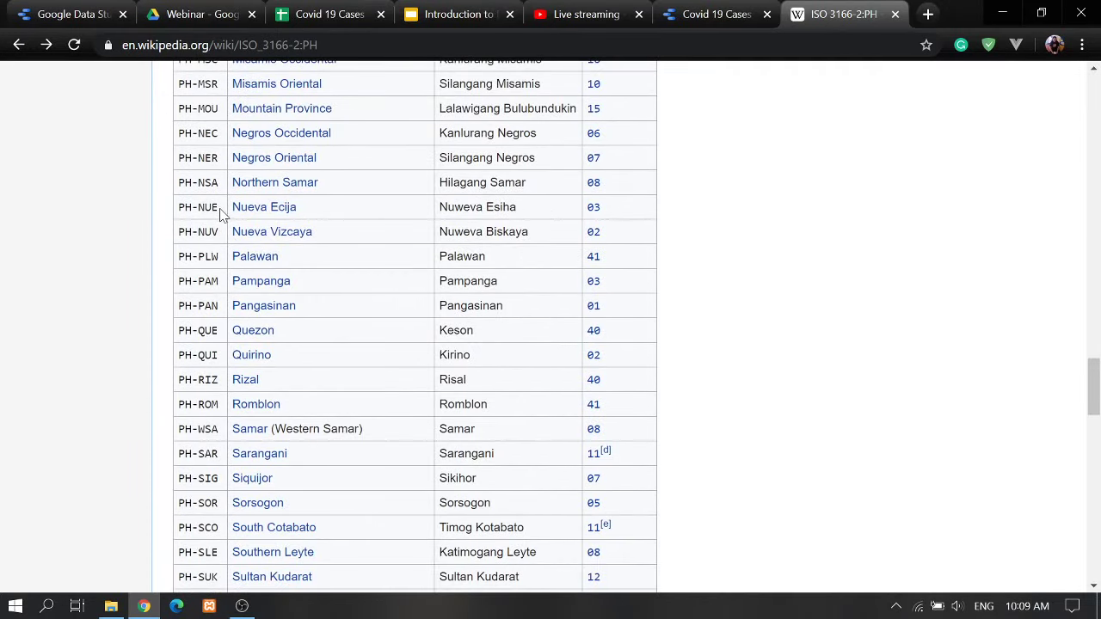
drag(221, 215, 191, 208)
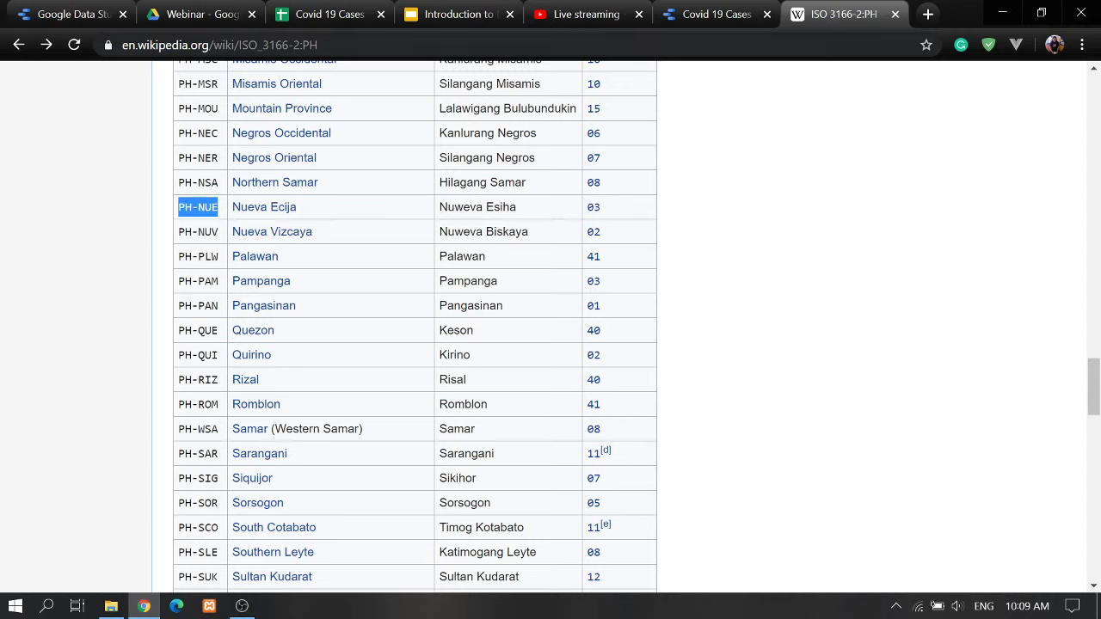
- Rename the Province header in cell A1 of the Covid 19 Cases spreadsheet to Province Code
click(331, 15)
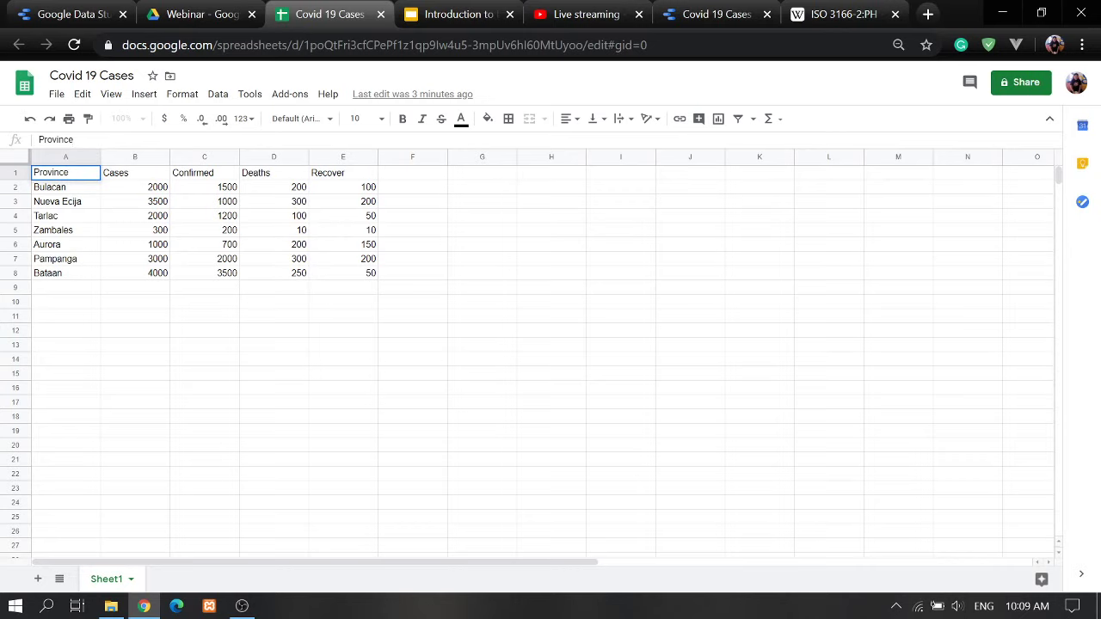
key(Return)
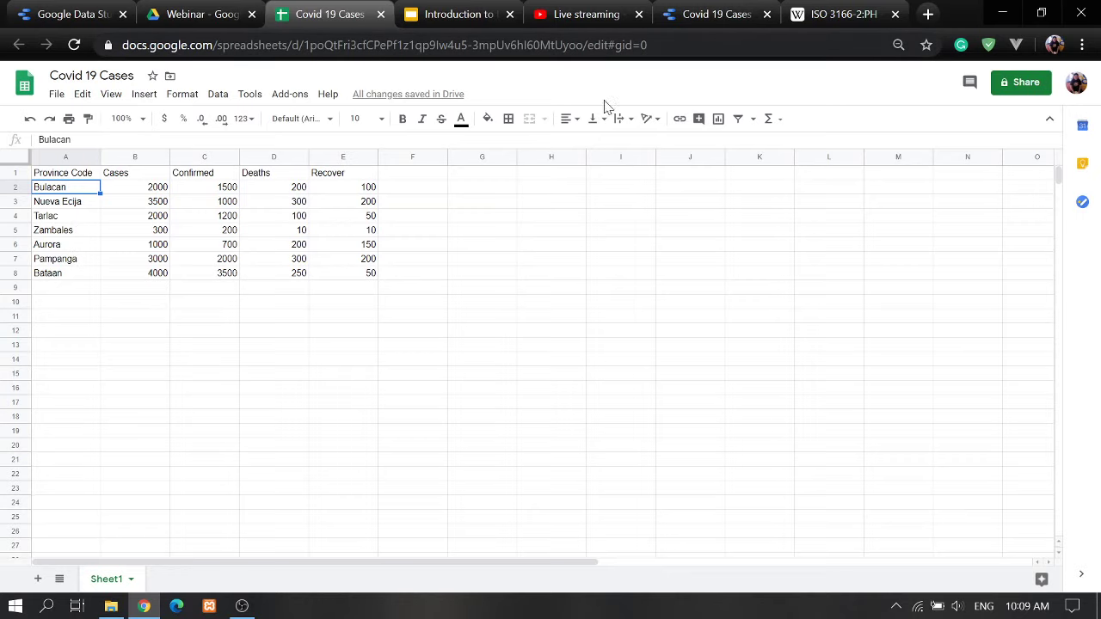
- Examine the Geo data types available for the Province field in the Data Studio data source, and return to the spreadsheet
click(723, 15)
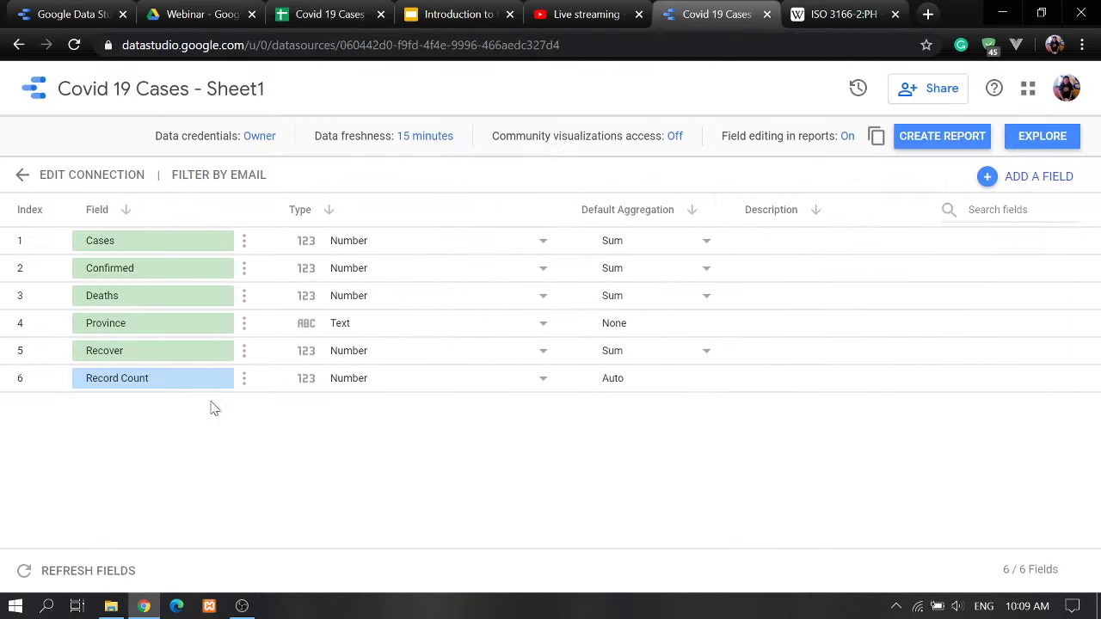
click(544, 326)
mouse_move(499, 490)
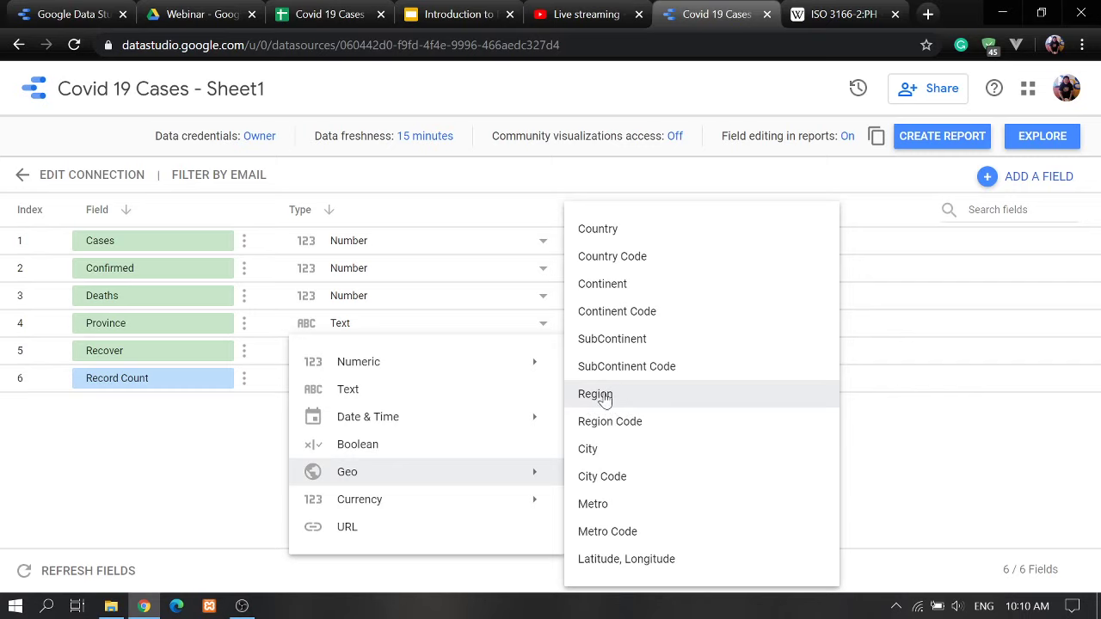
click(325, 15)
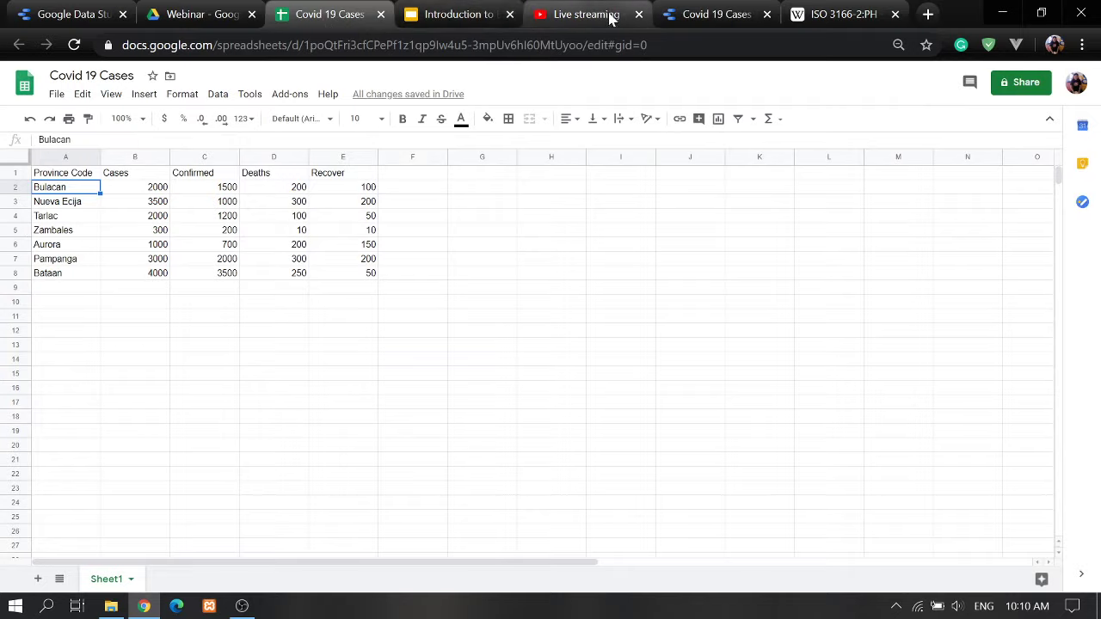
- Copy the region code PH-14 from the Wikipedia regions table and paste it over Bulacan in cell A2
click(839, 15)
scroll(334, 319, up, 10)
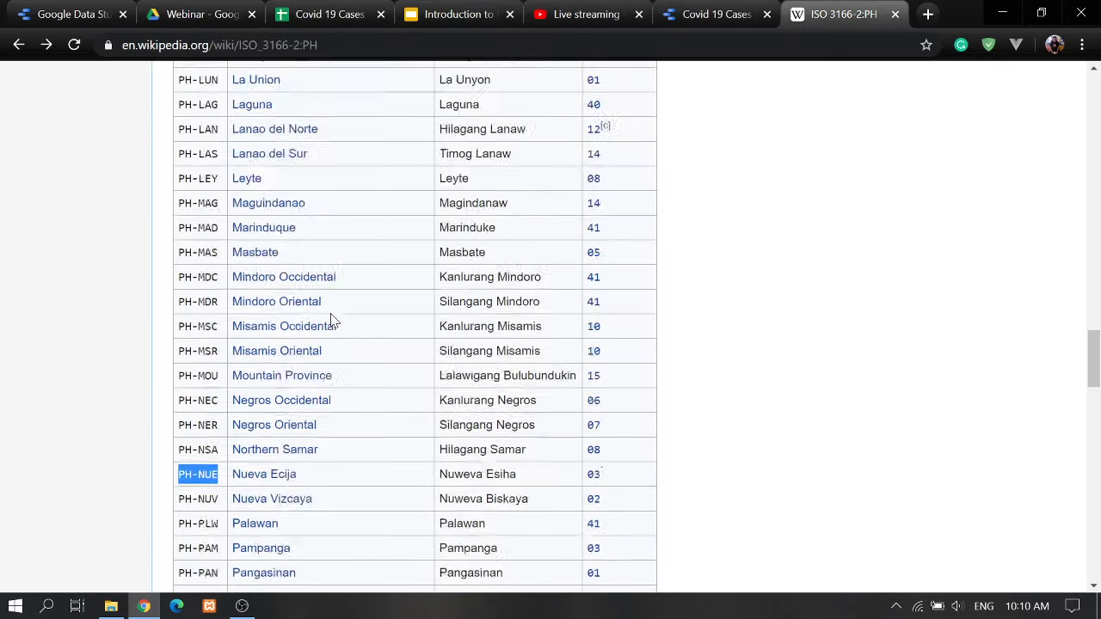
scroll(335, 320, up, 15)
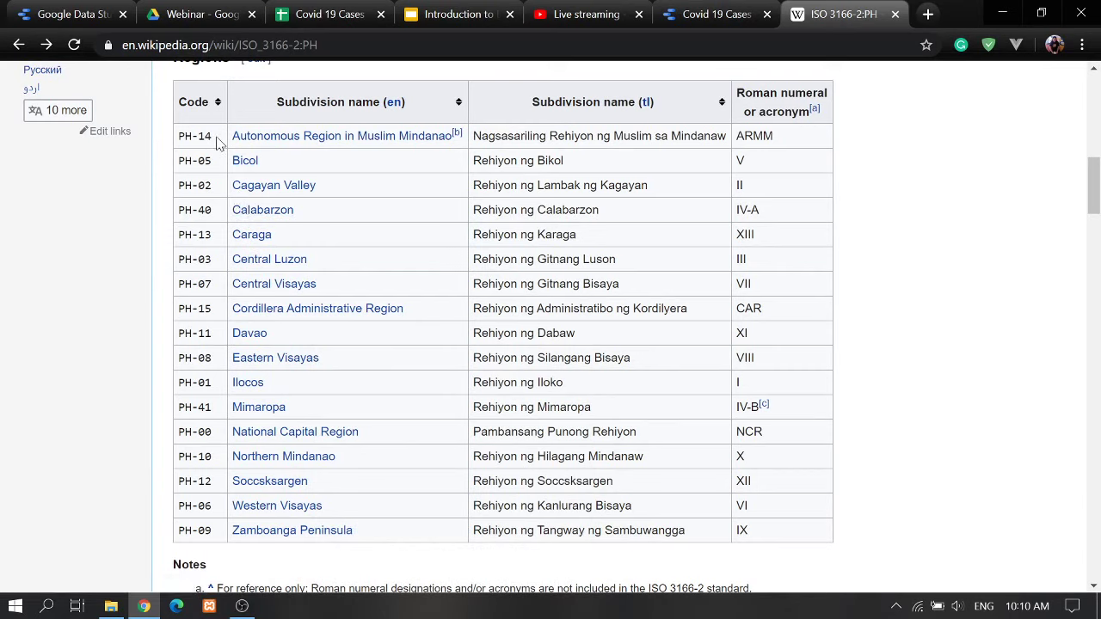
drag(216, 139, 193, 135)
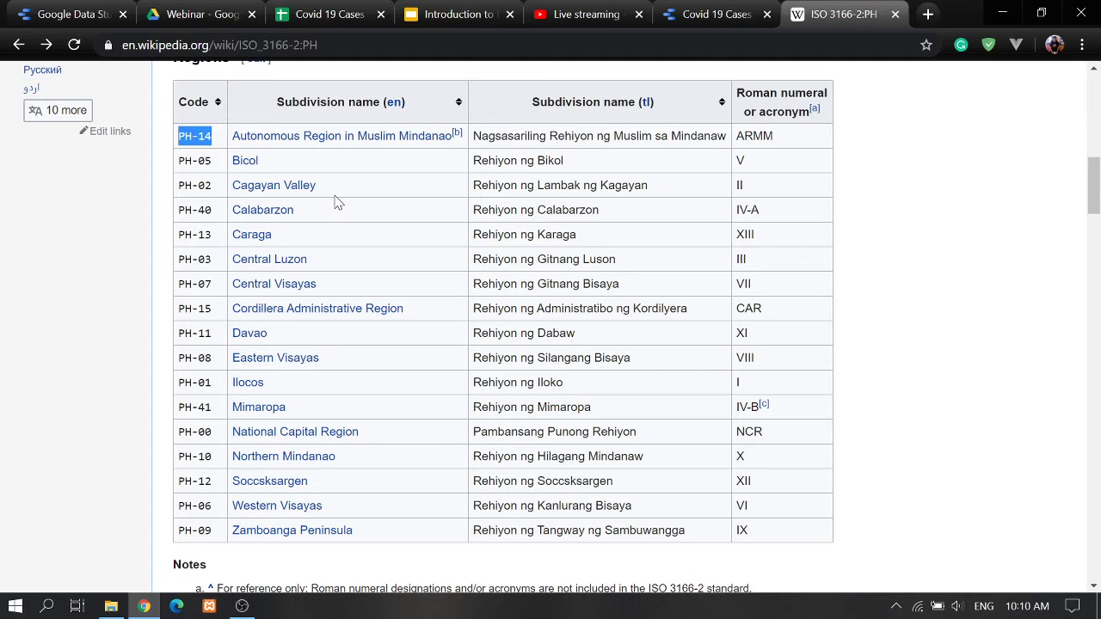
click(329, 13)
right_click(77, 194)
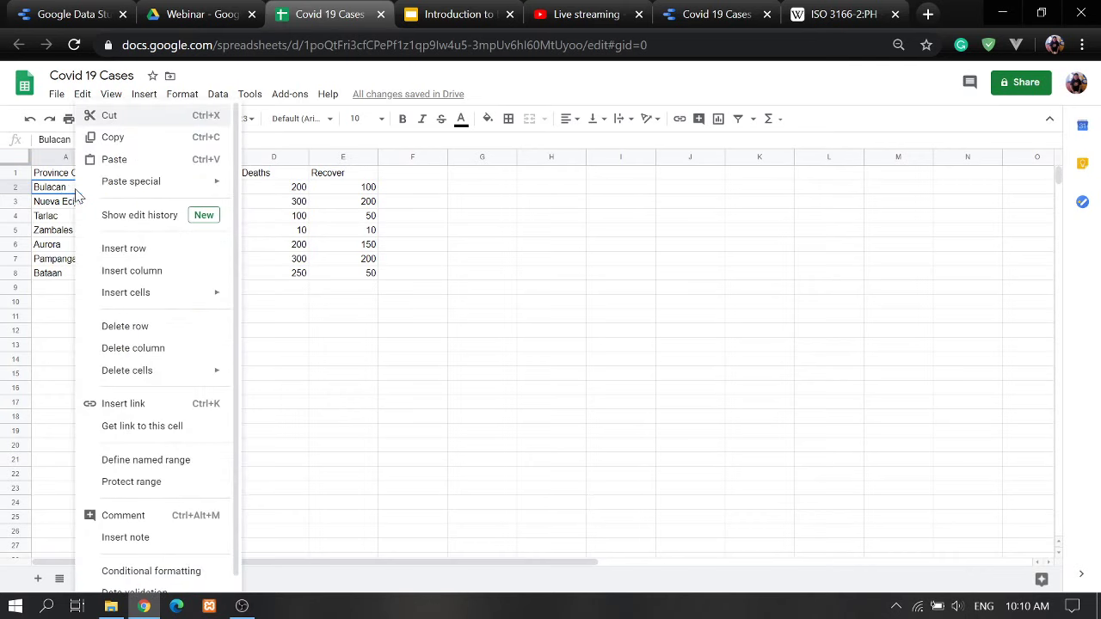
click(114, 159)
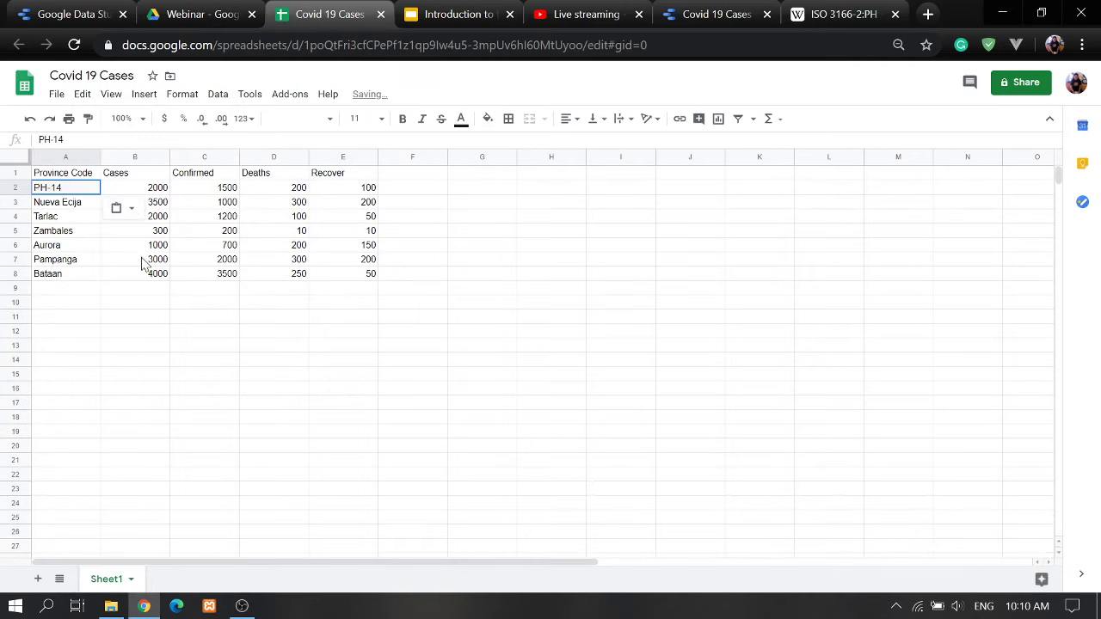
- Copy Bicol's region code PH-05 from the Wikipedia table and paste it over Nueva Ecija in cell A3
click(851, 14)
drag(212, 160, 185, 161)
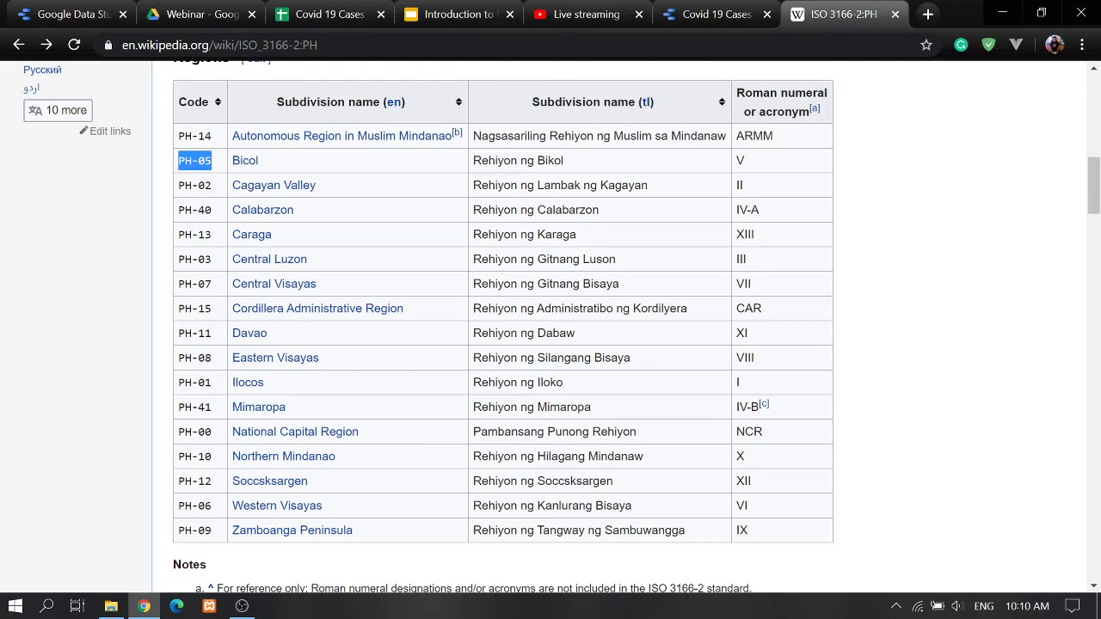
click(330, 13)
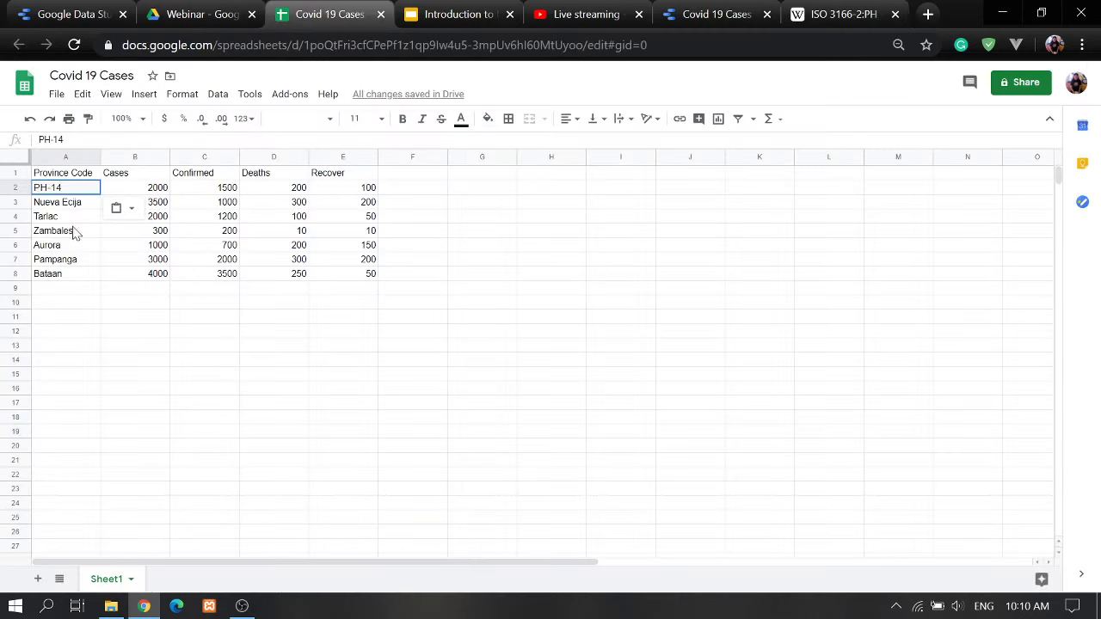
click(85, 208)
text(PH-05)
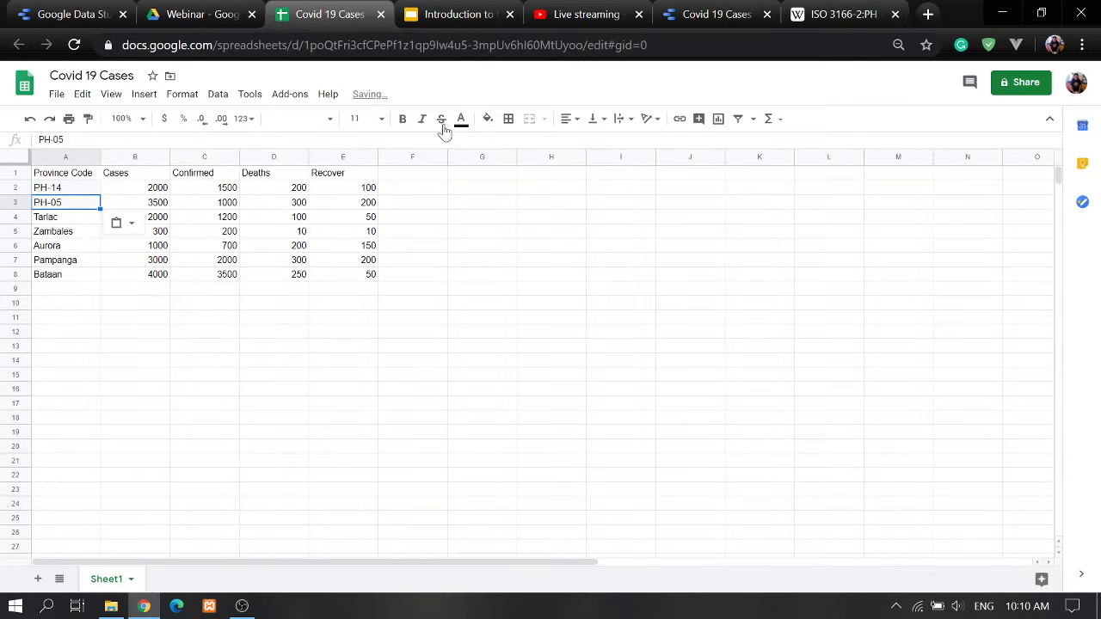
- Copy Cagayan Valley's region code PH-02 from the Wikipedia table and paste it over Tarlac in cell A4
click(815, 12)
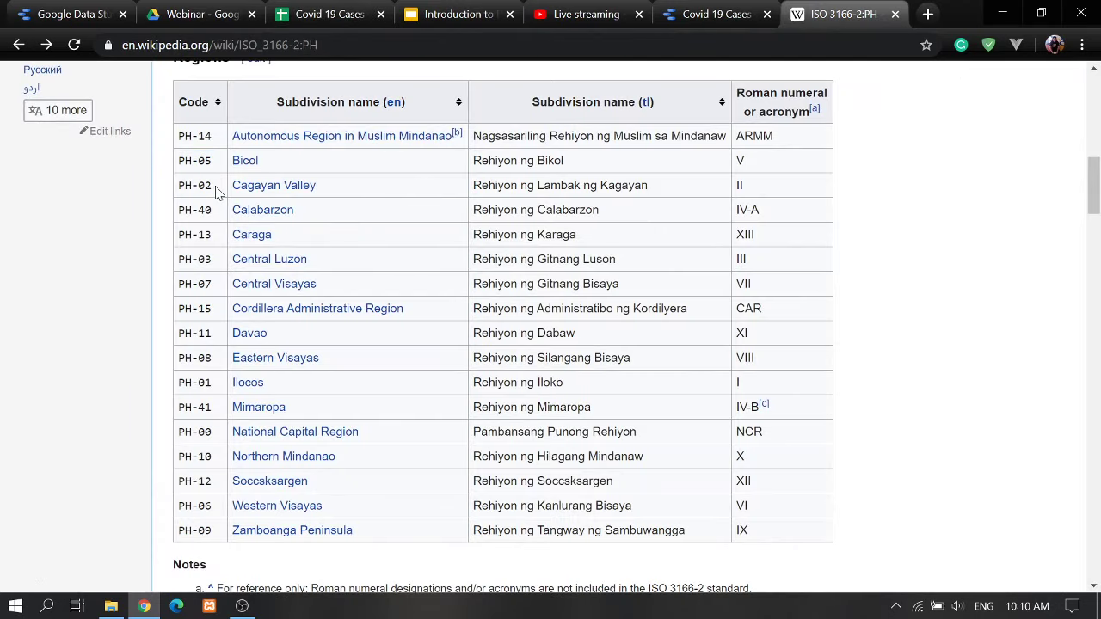
drag(215, 187, 178, 186)
key(ctrl+c)
click(315, 15)
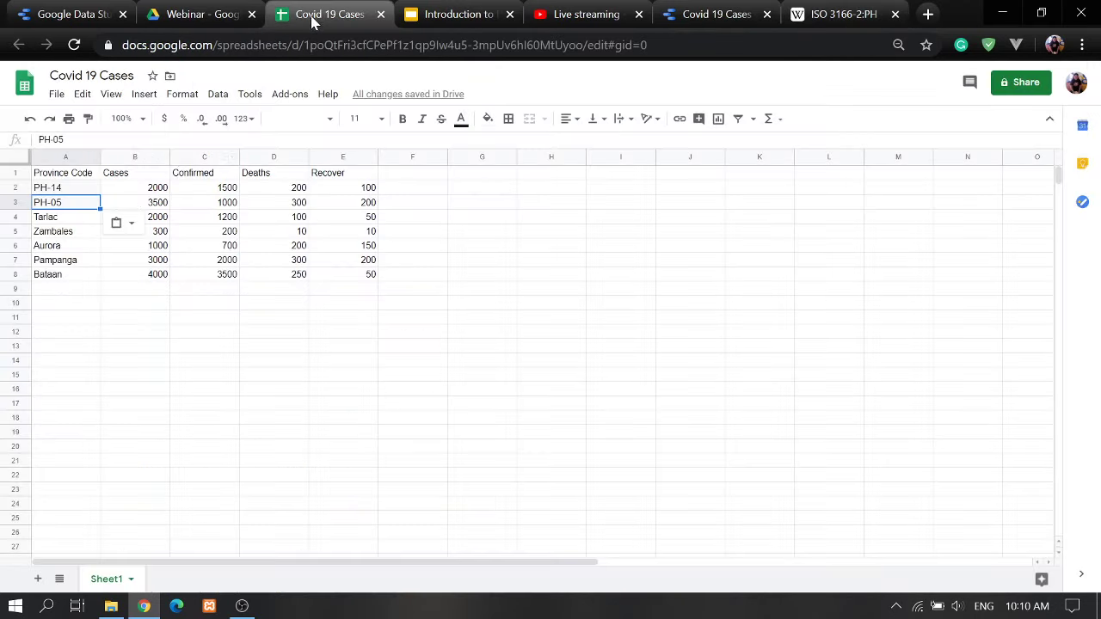
click(75, 222)
key(ctrl+v)
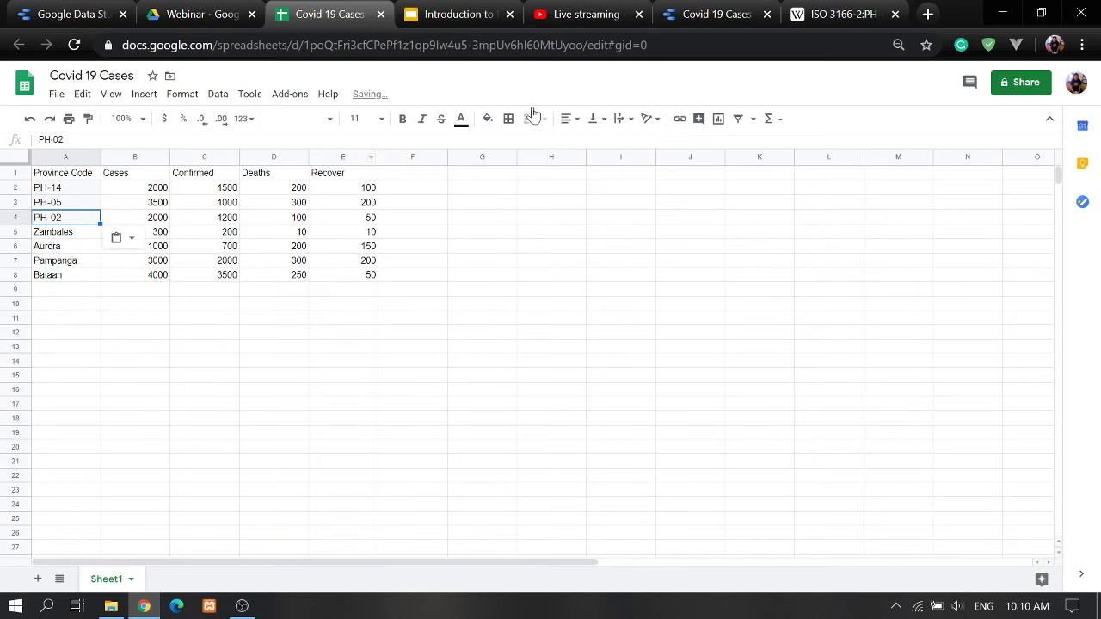
- Copy Calabarzon's region code PH-40 from the Wikipedia table and paste it over Zambales in cell A5
click(829, 14)
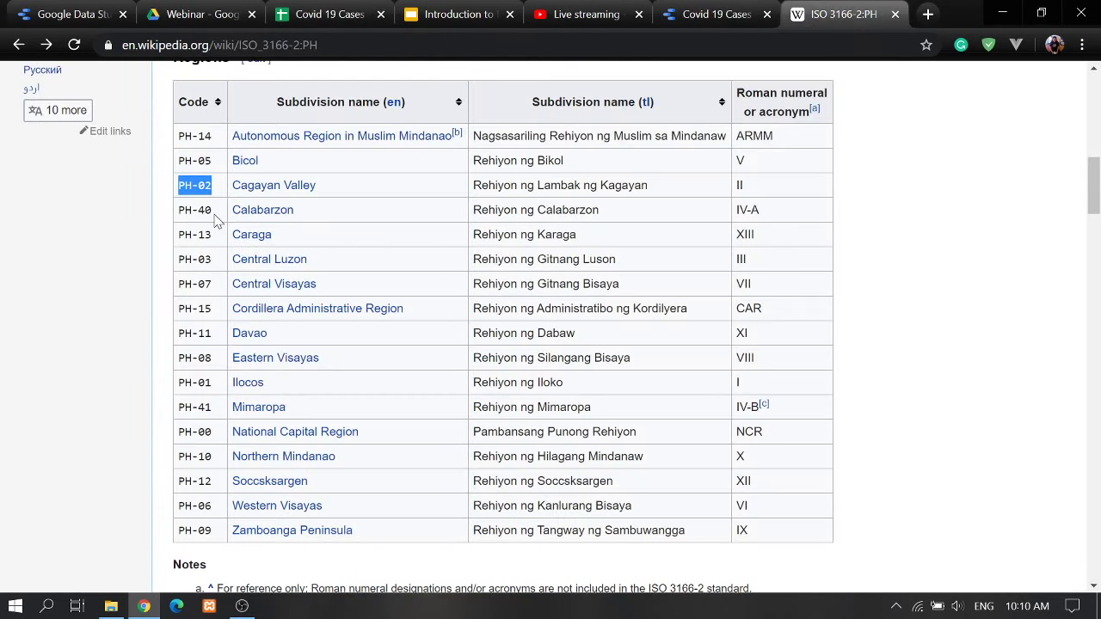
drag(215, 215, 185, 210)
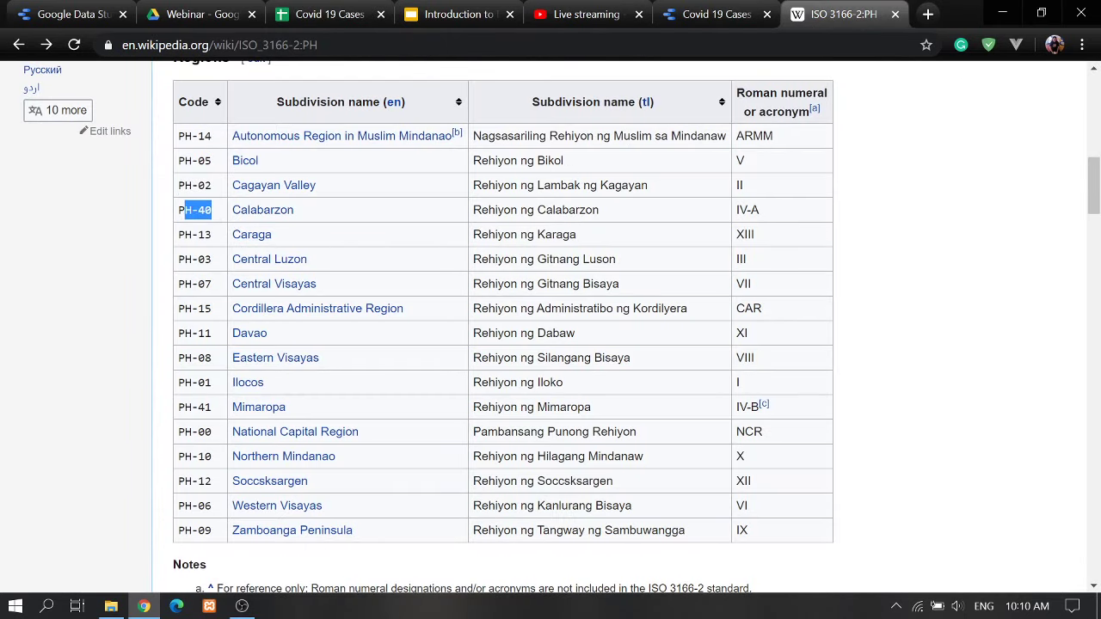
click(318, 15)
click(63, 234)
text(PH-40)
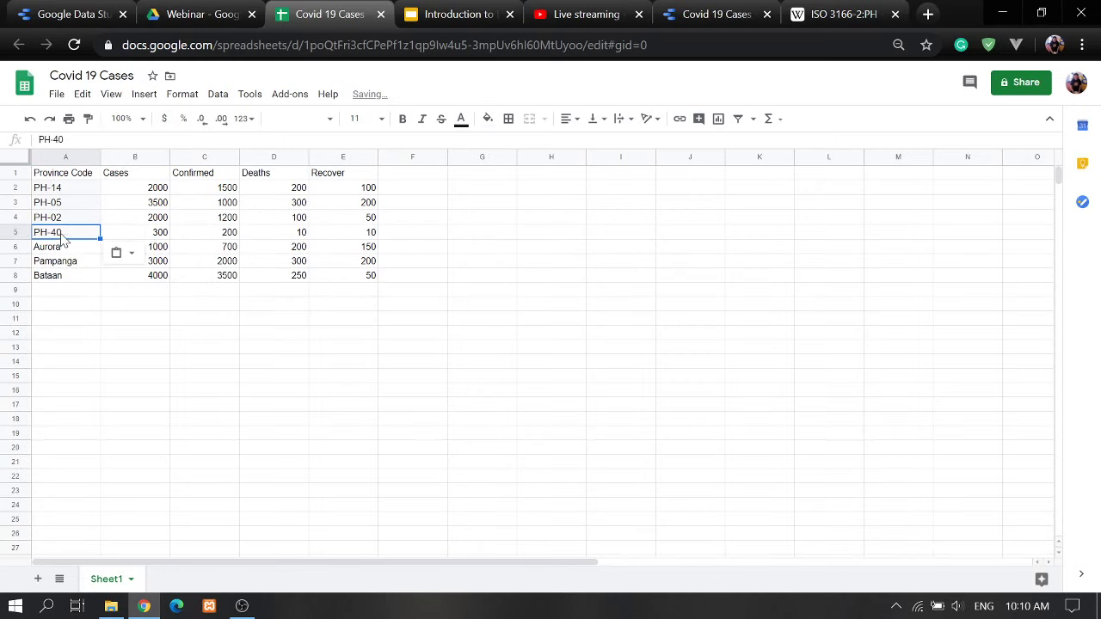
- Copy Caraga's region code PH-13 from the Wikipedia table and paste it over Aurora in cell A6
click(827, 15)
drag(214, 239, 183, 248)
key(ctrl+c)
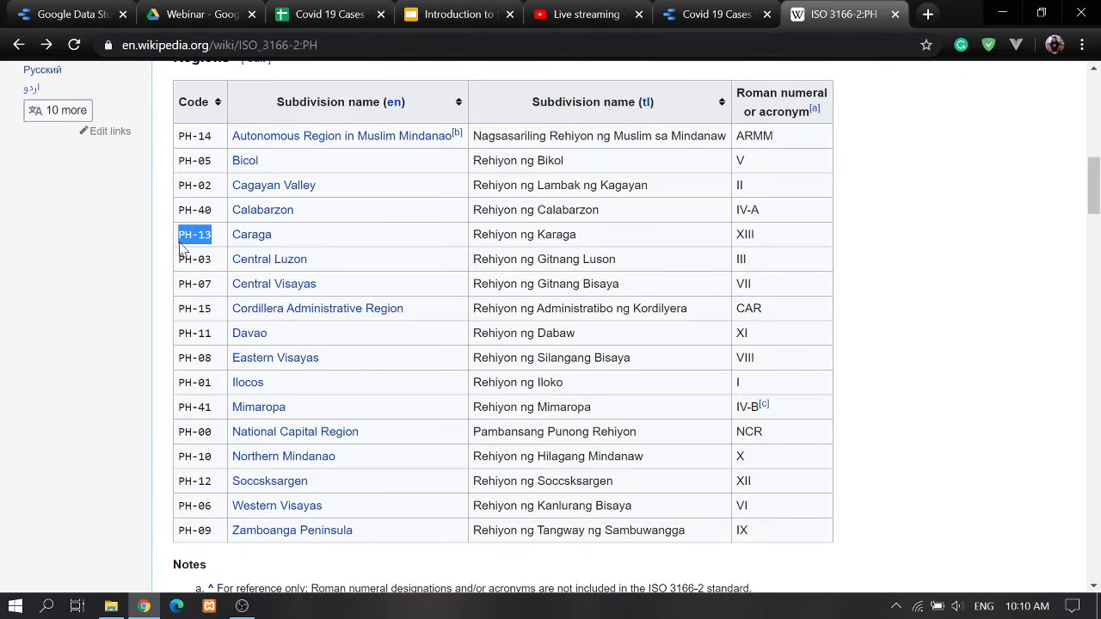
click(297, 15)
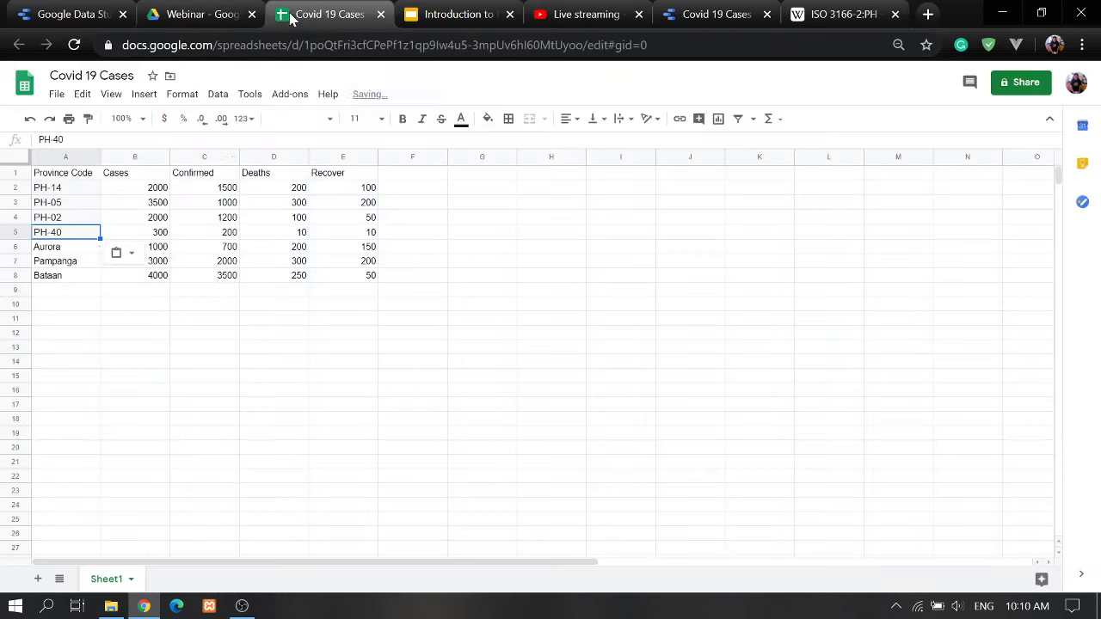
click(80, 250)
key(ctrl+v)
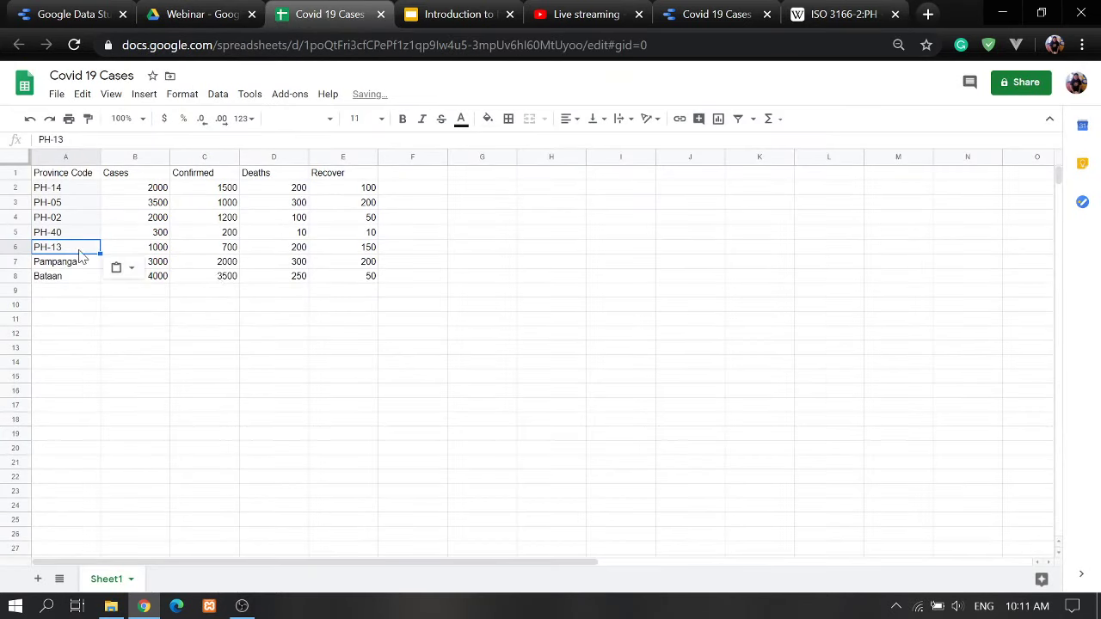
- Copy Central Luzon's region code PH-03 from the Wikipedia table and paste it over Pampanga in cell A7
click(821, 14)
drag(217, 264, 180, 274)
key(ctrl+c)
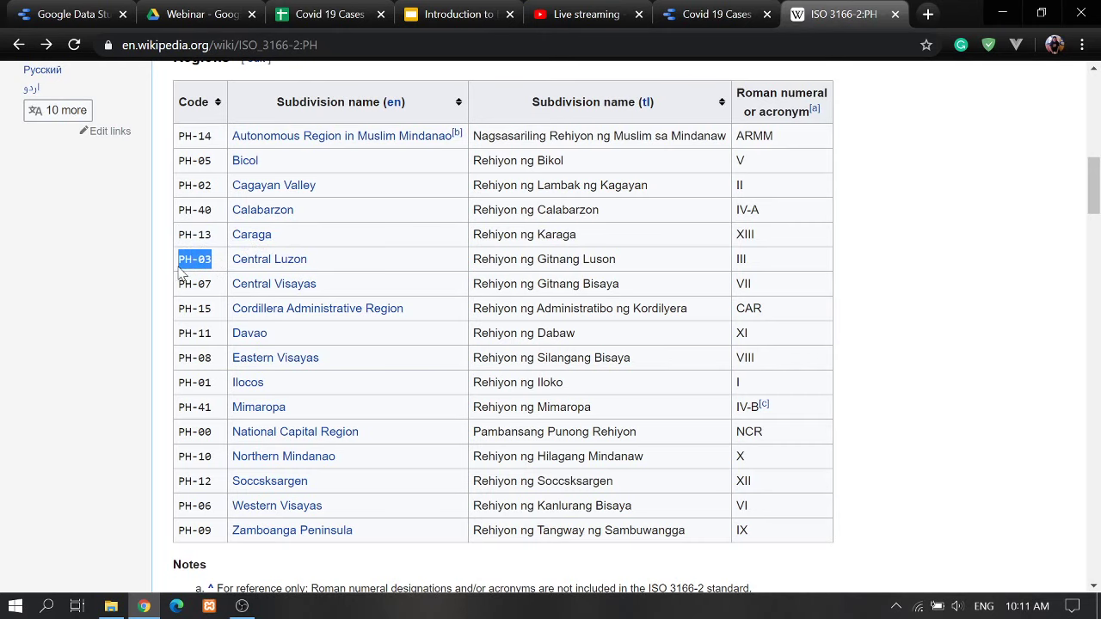
click(314, 18)
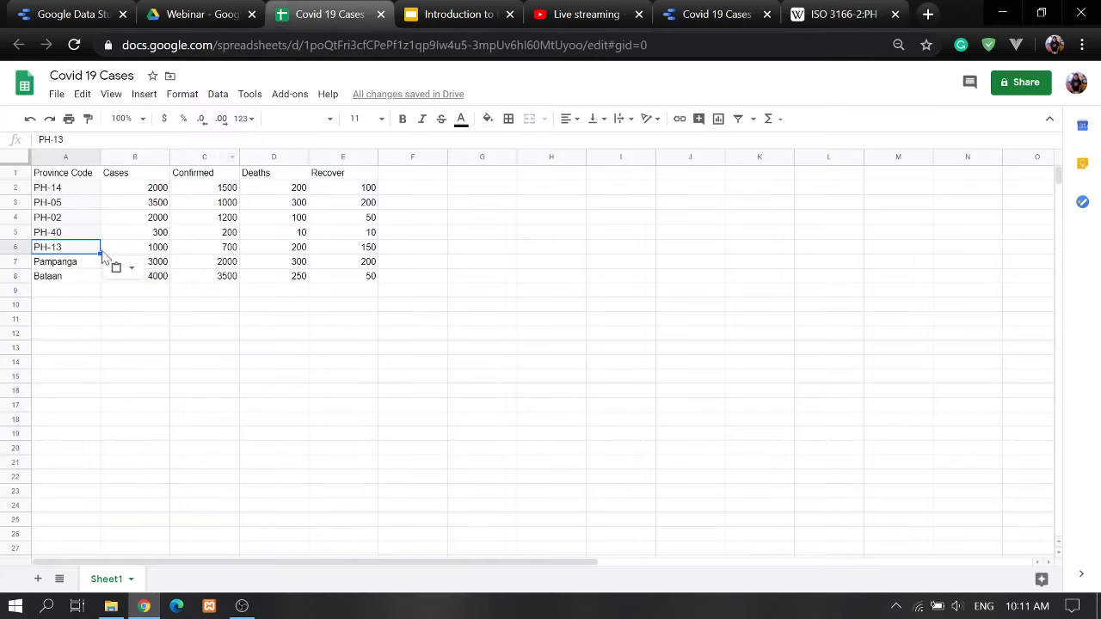
click(75, 265)
key(ctrl+v)
- Replace Bataan in cell A8 with the region code PH-07, reusing the copied code and changing its last digit
click(75, 275)
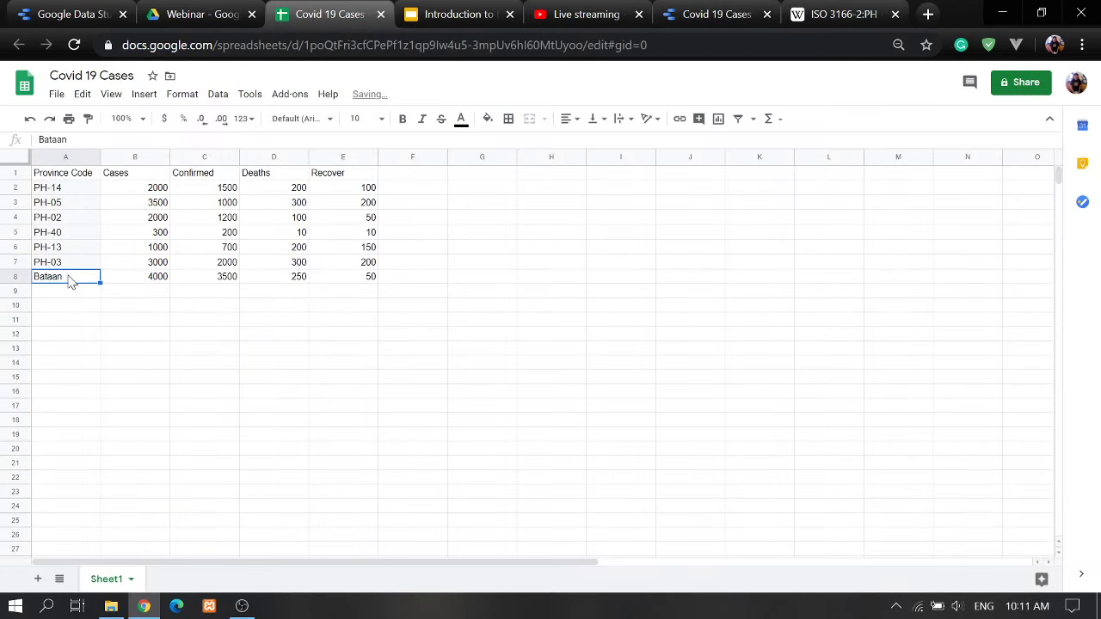
key(ctrl+v)
click(64, 139)
text(7)
key(Return)
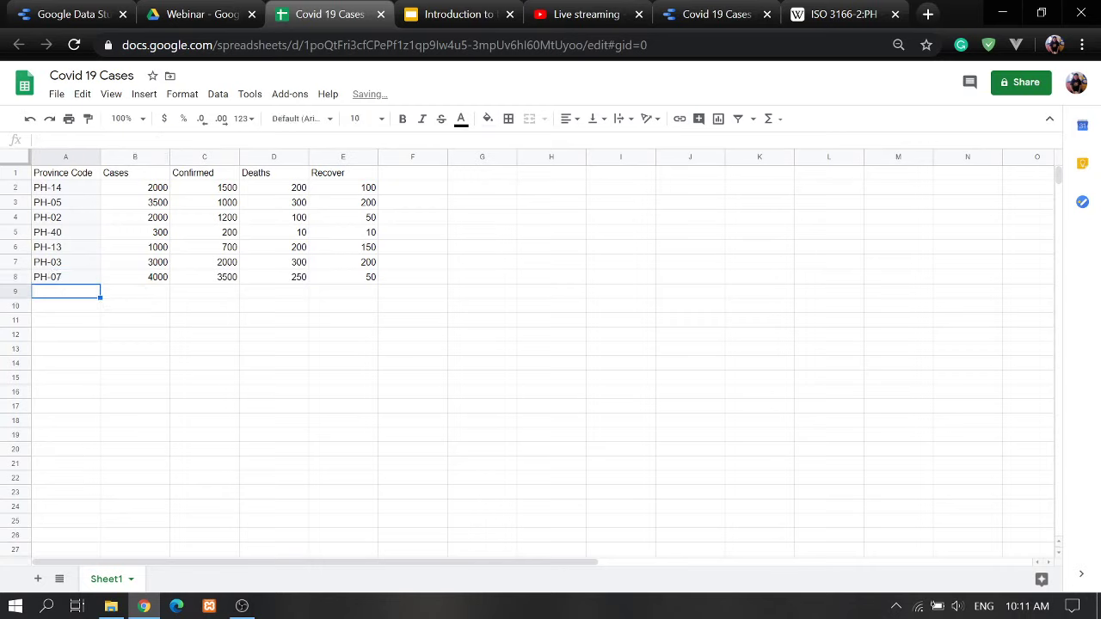
- Rename the header in cell A1 to Region Code
click(69, 179)
click(73, 139)
key(shift+Home)
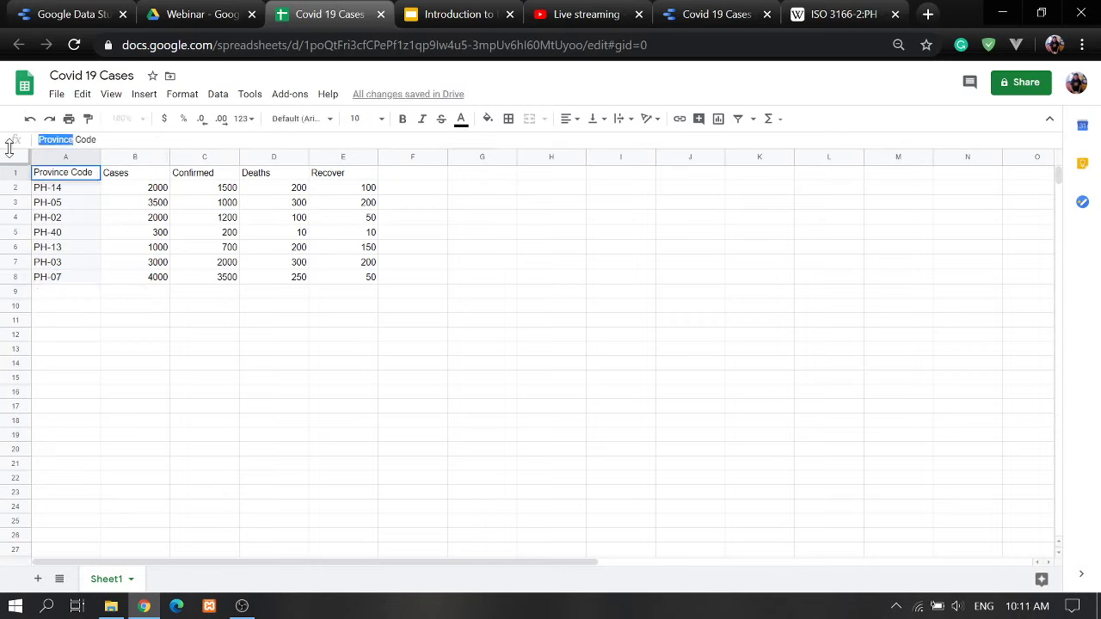
text(Region)
key(Return)
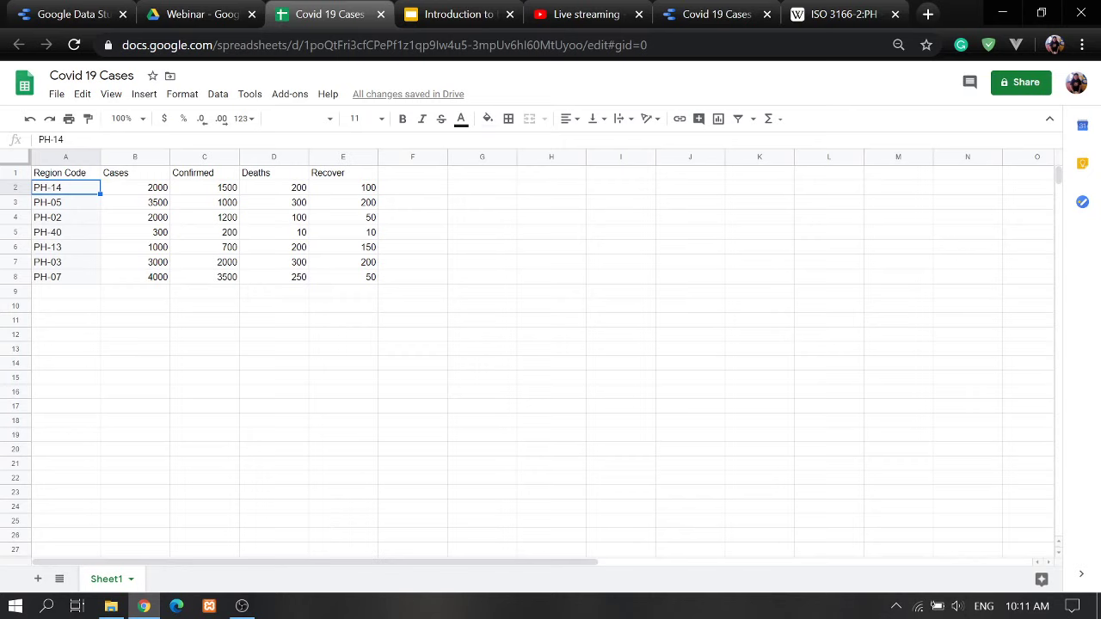
- Refresh the fields of the Data Studio data source and apply the changes that replace Province with Region Code
click(707, 19)
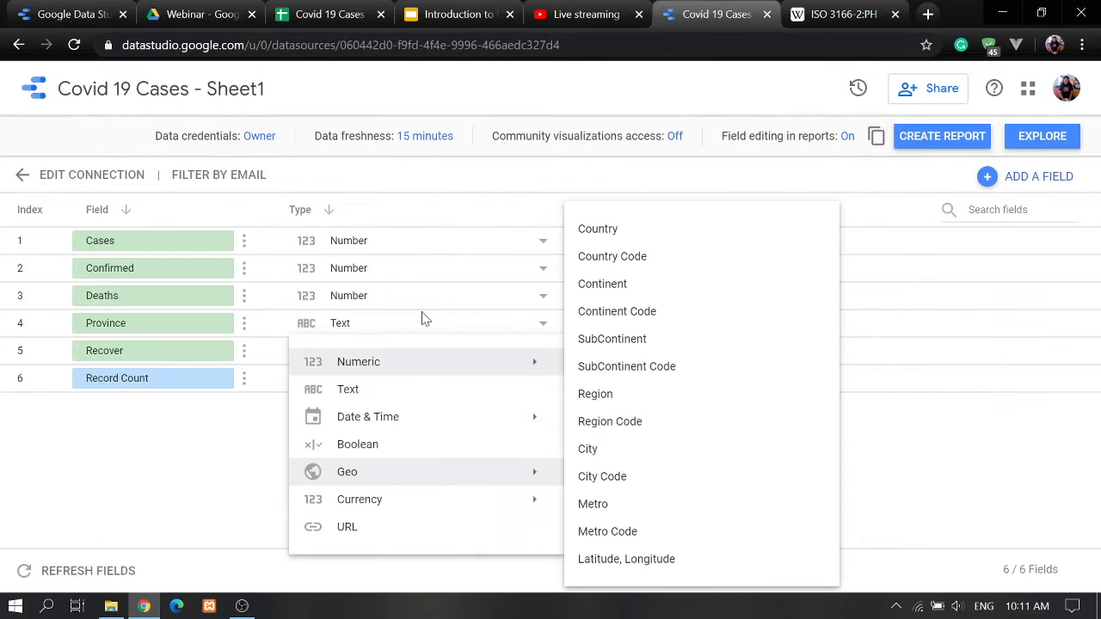
click(172, 492)
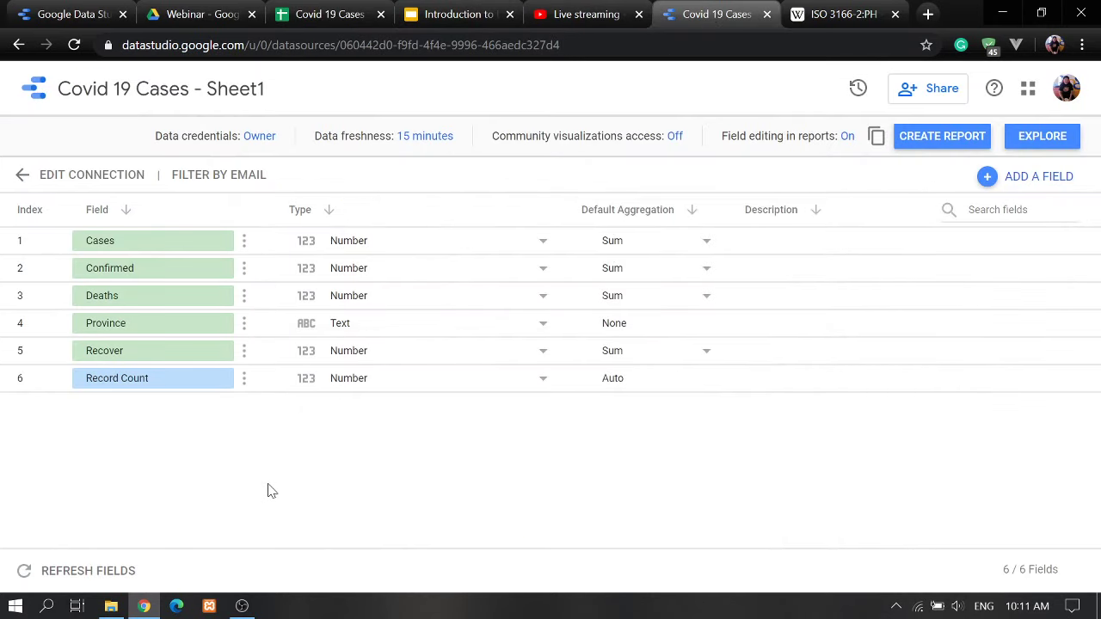
click(74, 574)
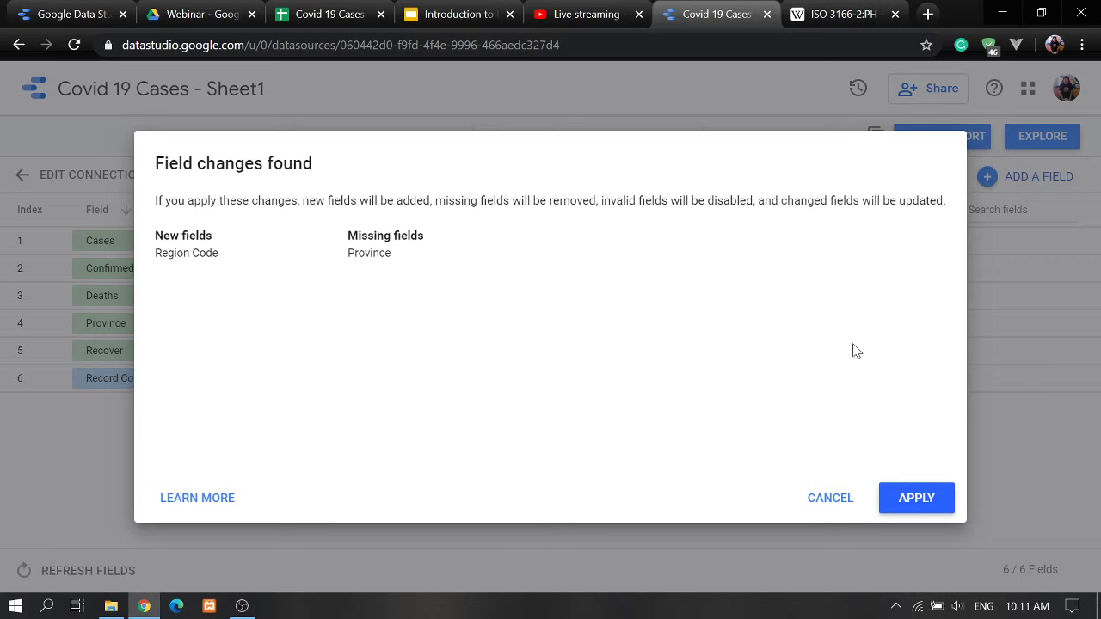
click(922, 506)
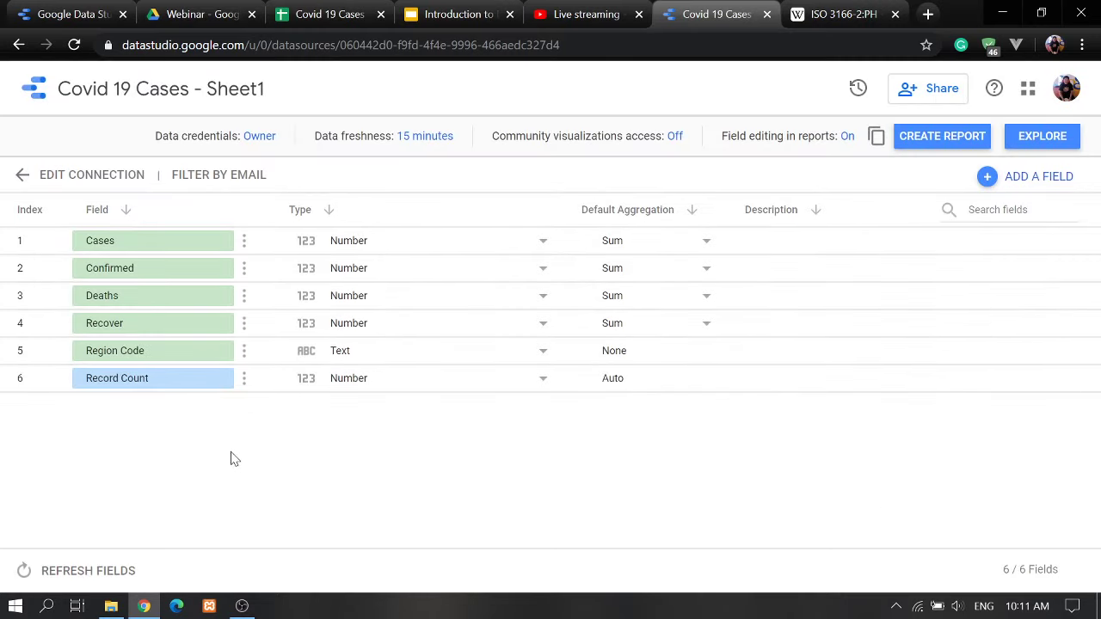
- Change the Region Code field's data type to the Geo type Region Code and accept the change
click(341, 352)
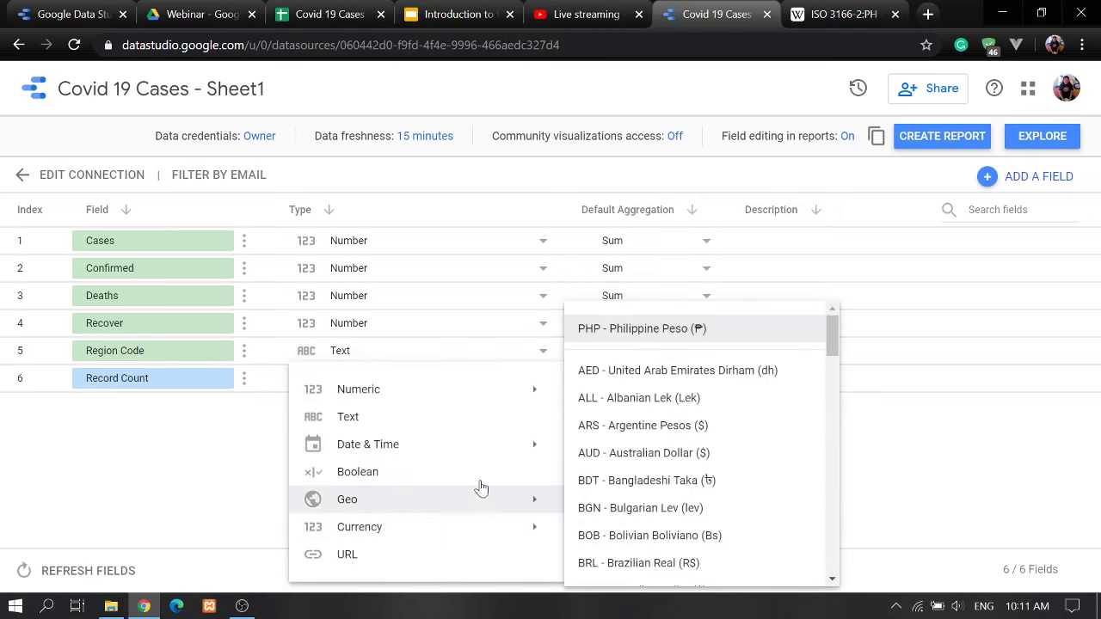
mouse_move(526, 505)
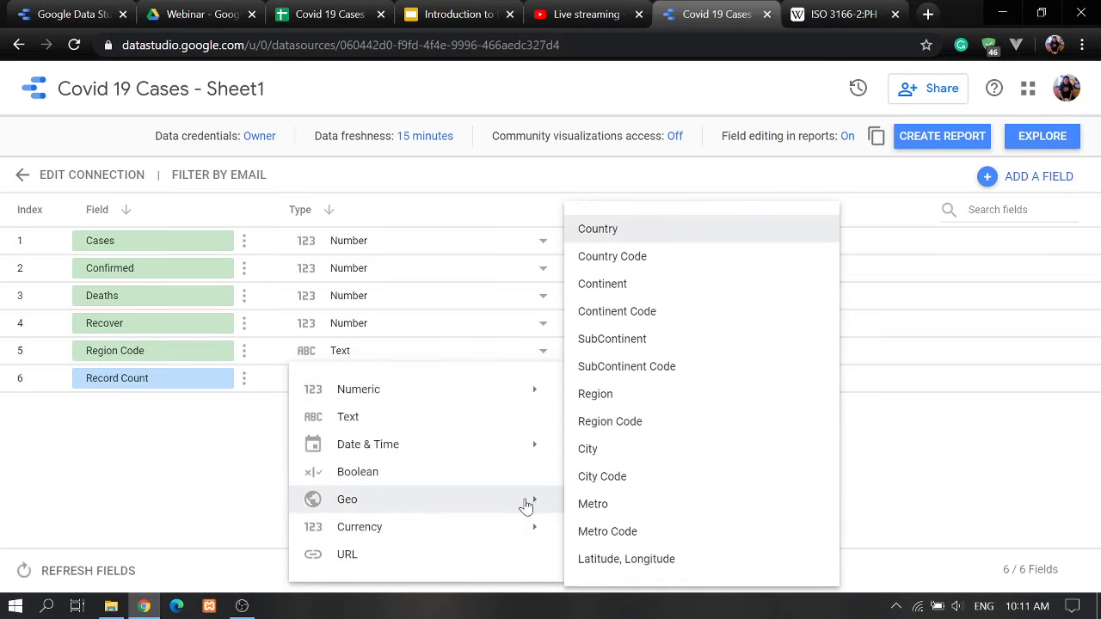
click(620, 428)
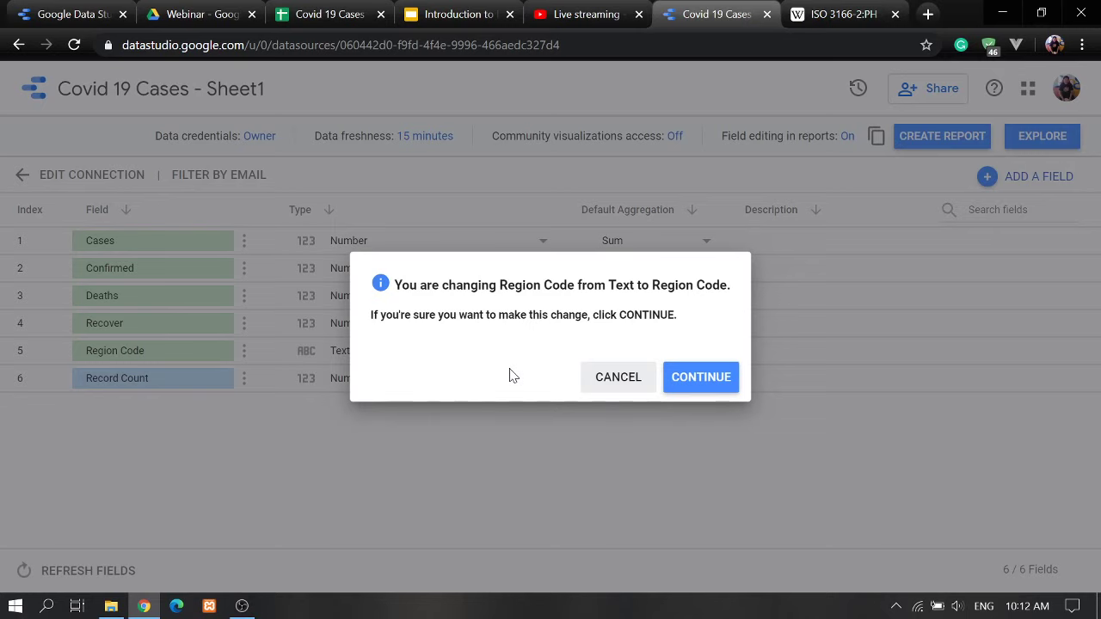
click(705, 378)
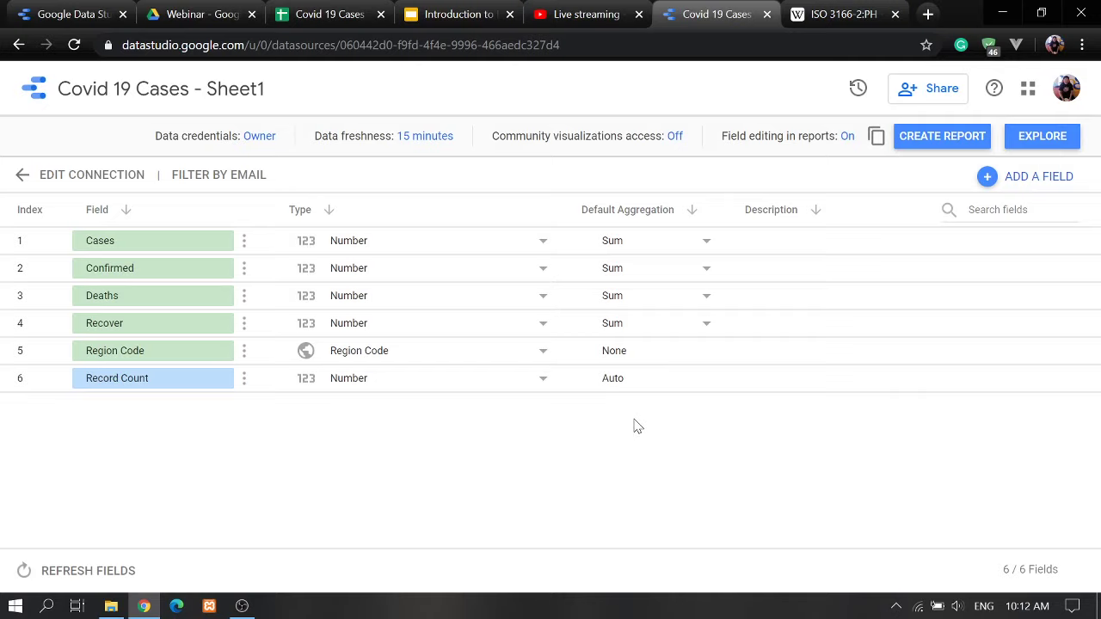
- Create a report from the Covid 19 Cases - Sheet1 data source and change its default table to a geo map
click(937, 142)
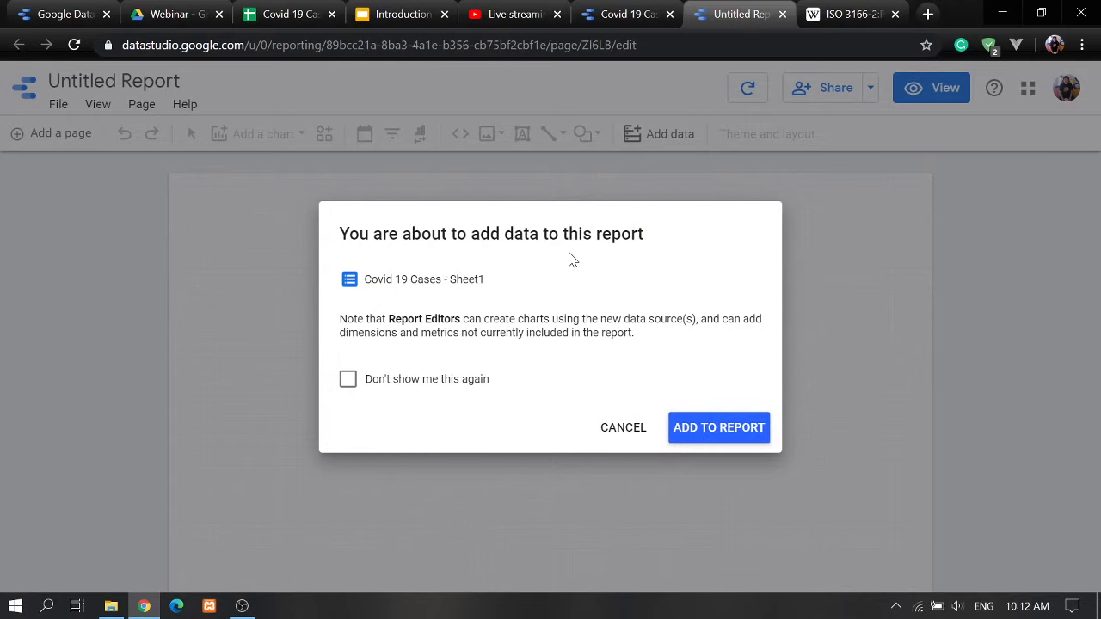
click(707, 433)
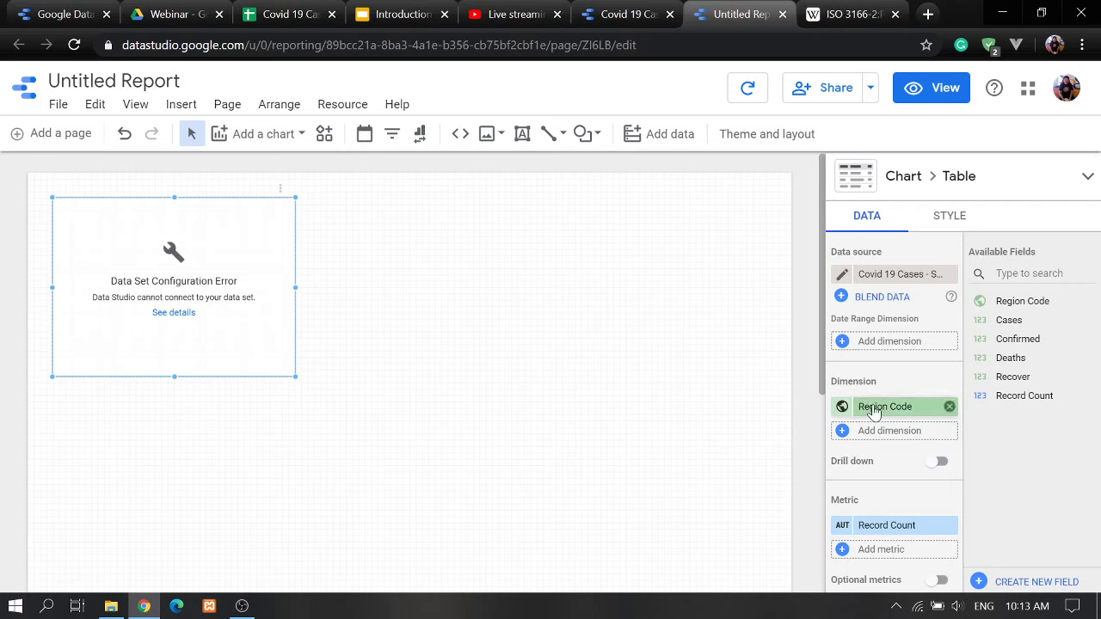
click(1085, 180)
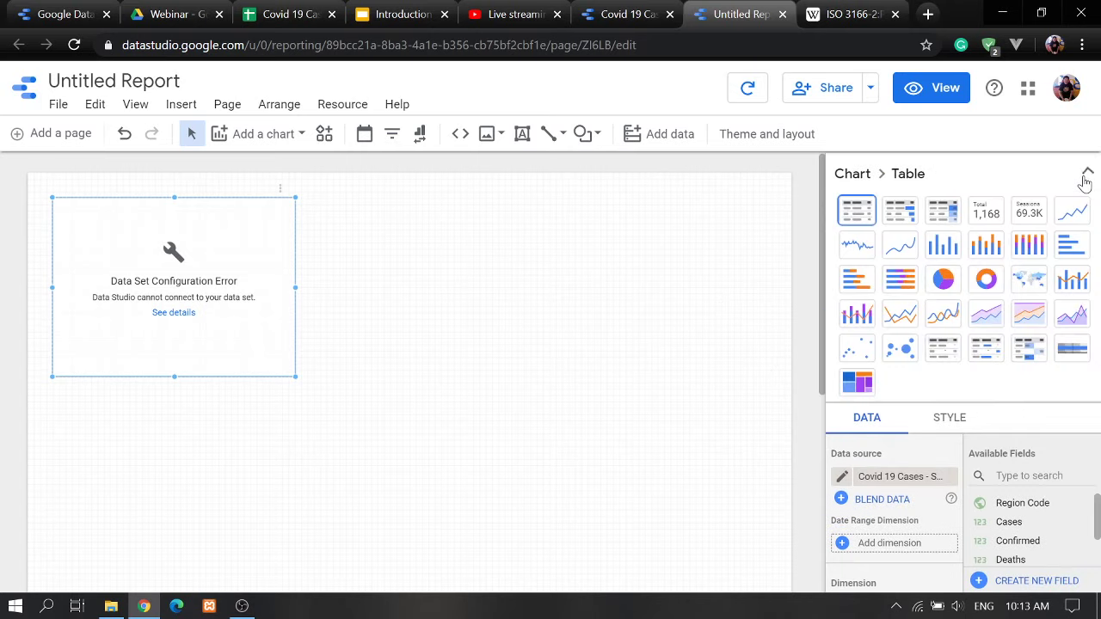
click(1036, 281)
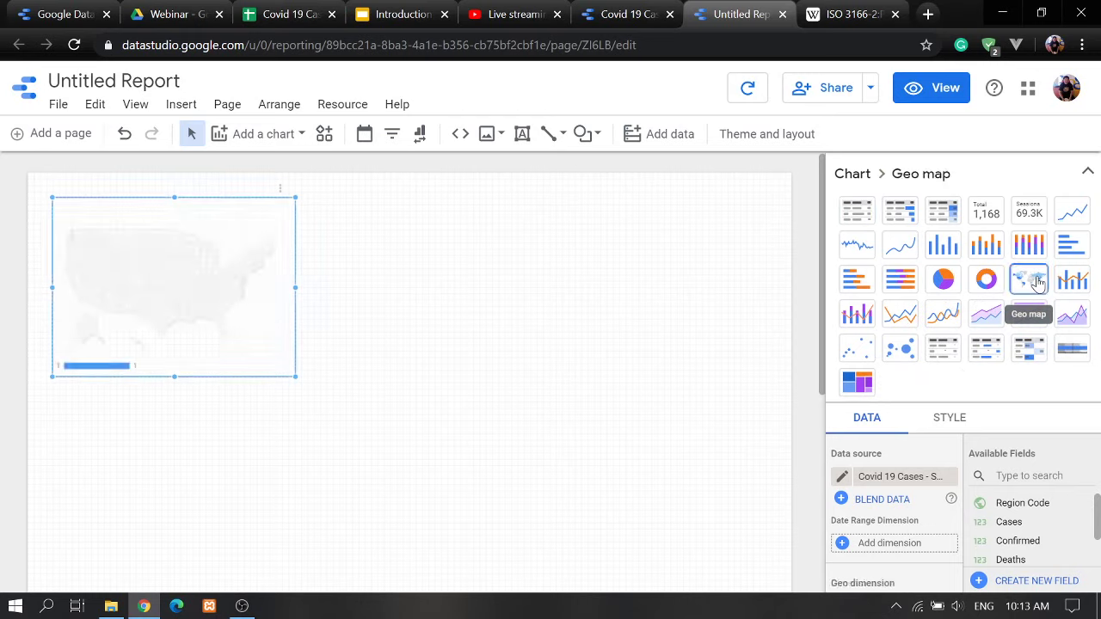
click(1088, 173)
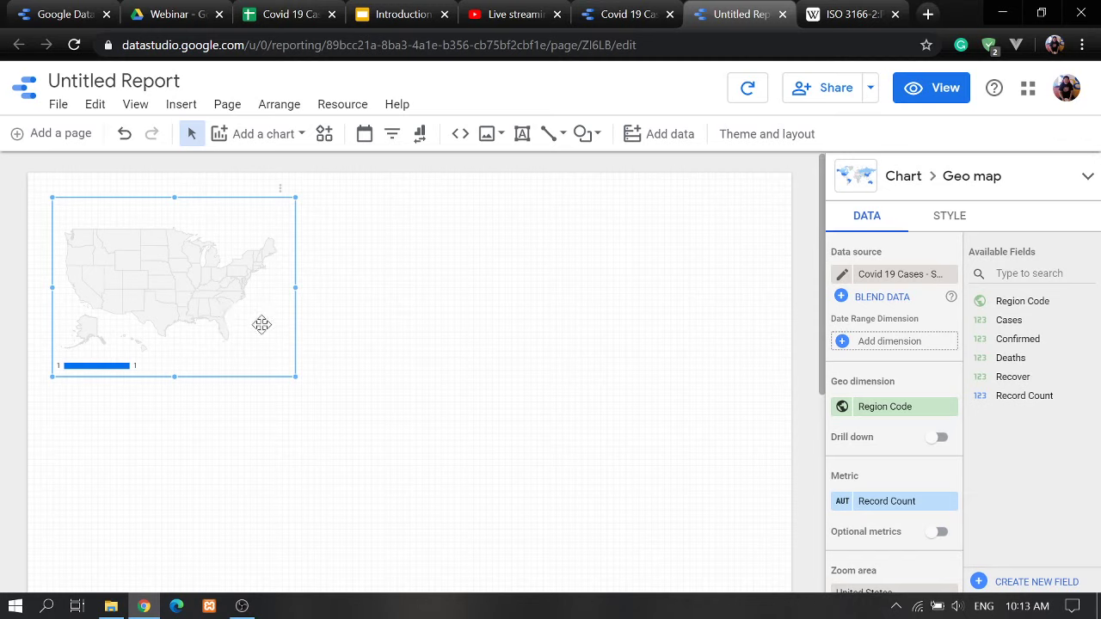
- Move the geo map rightward on the report page and set its zoom area to Philippines
drag(261, 322, 387, 327)
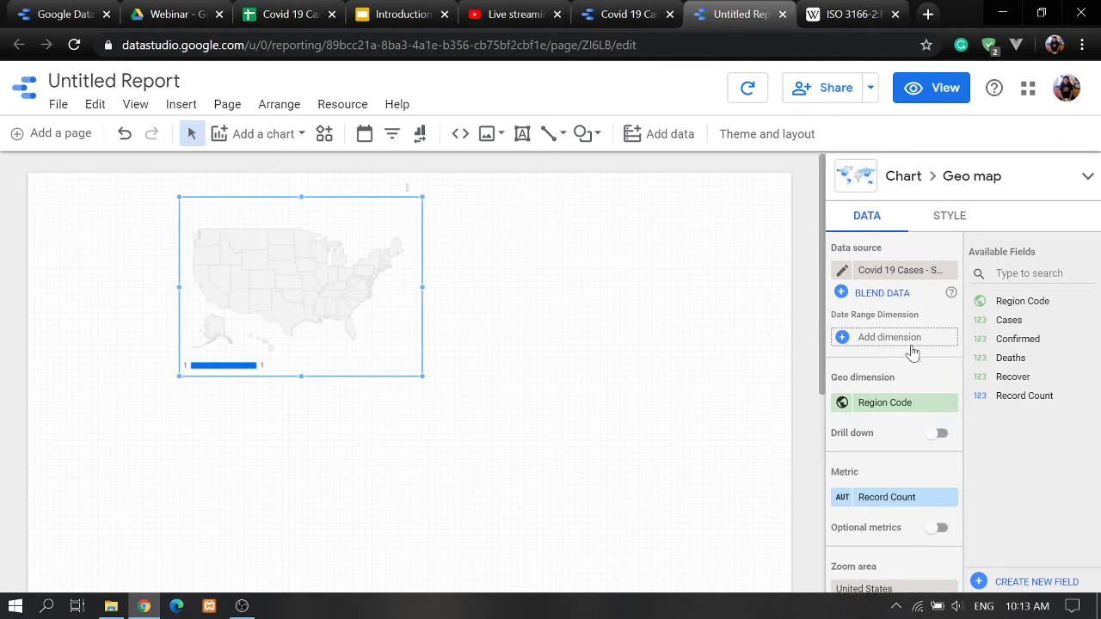
scroll(902, 344, down, 3)
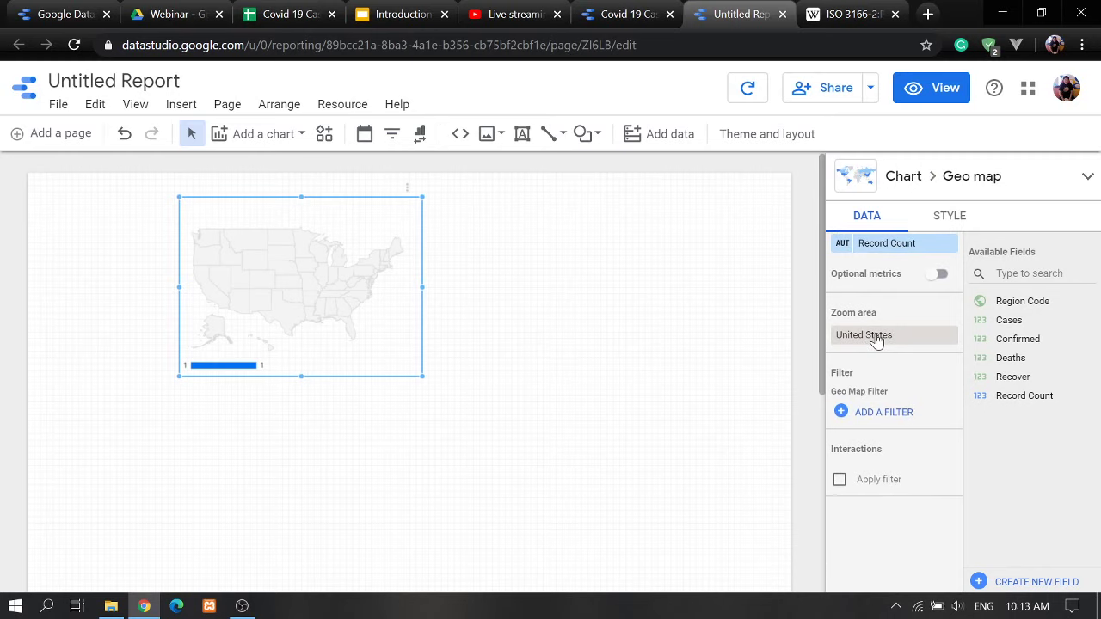
click(876, 337)
scroll(901, 501, up, 3)
scroll(901, 501, up, 6)
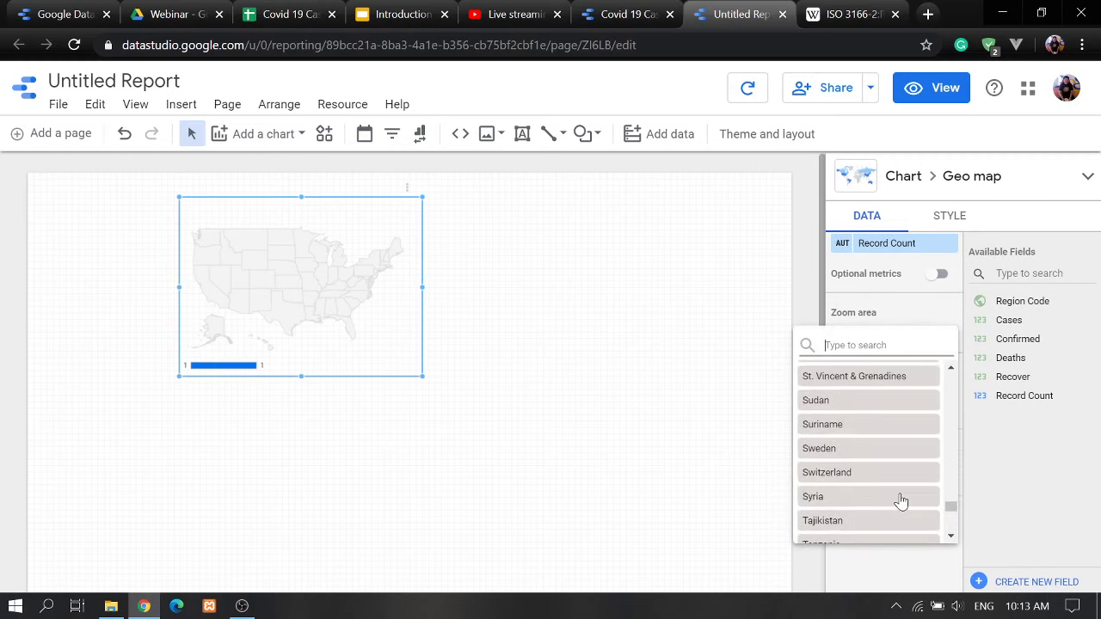
scroll(901, 501, up, 5)
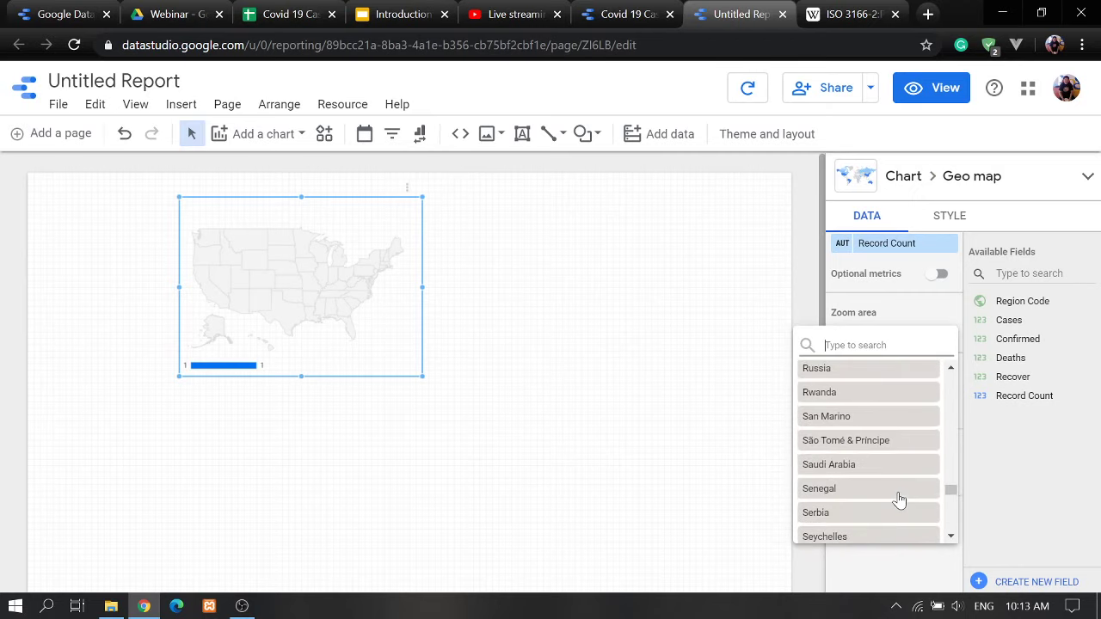
text(phi)
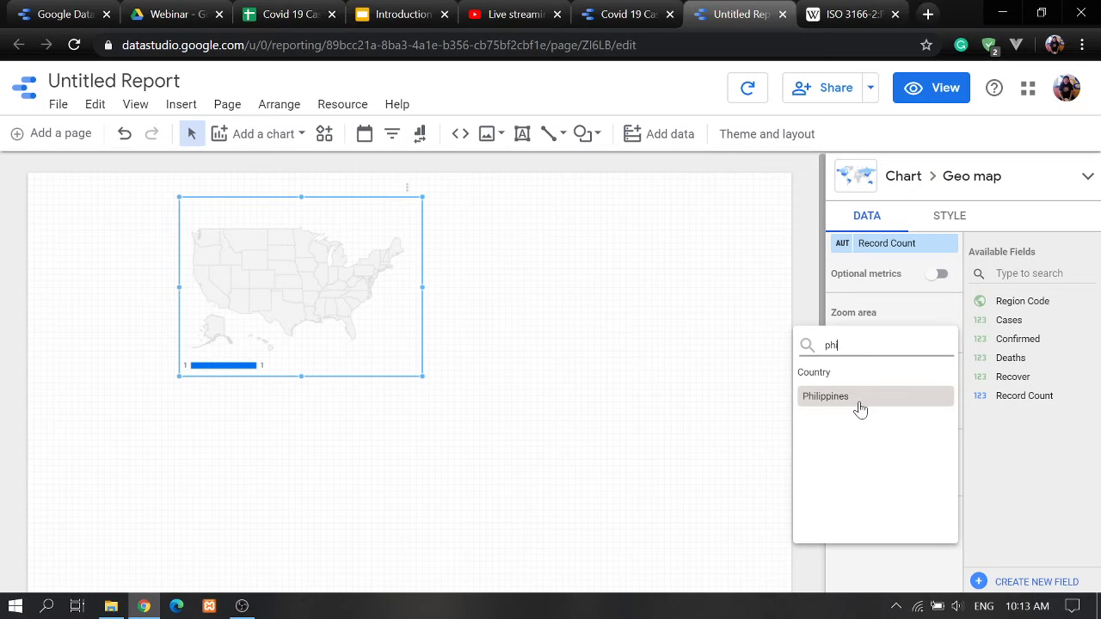
click(859, 398)
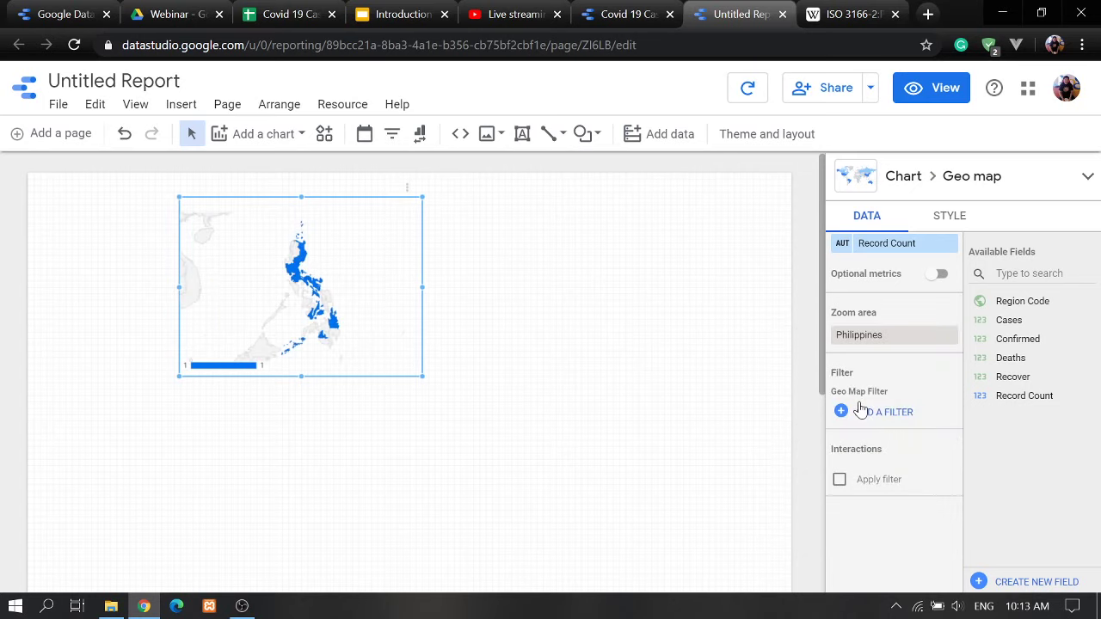
click(635, 379)
click(361, 300)
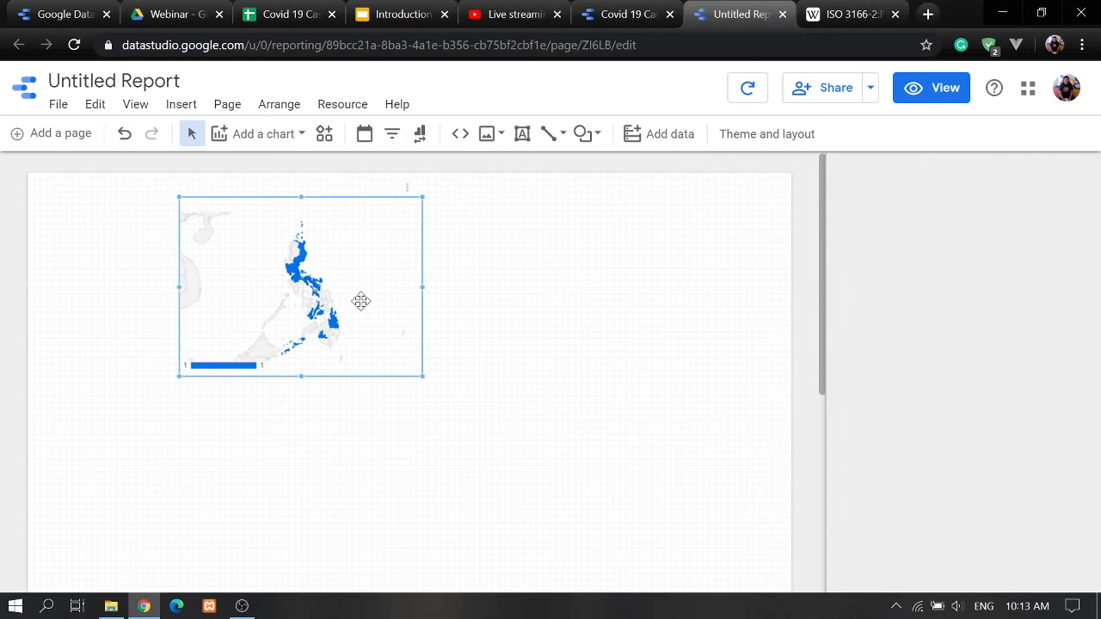
- Enlarge and recentre the geo map to about two thirds of the page width and preview the report in view mode
drag(419, 290, 671, 286)
drag(427, 379, 419, 525)
drag(461, 380, 439, 412)
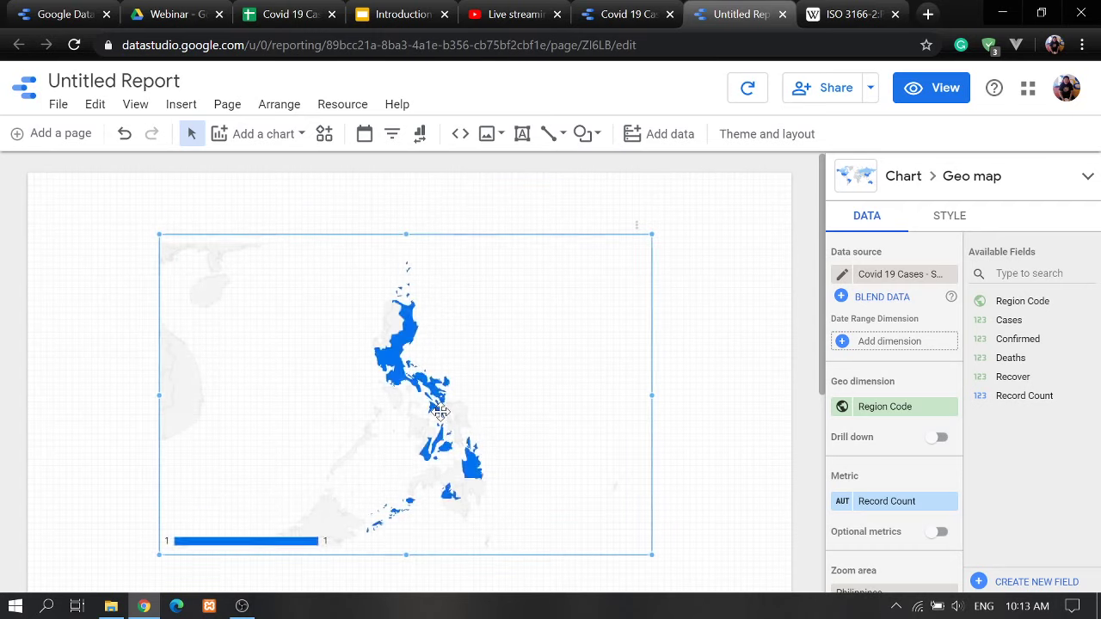
click(934, 102)
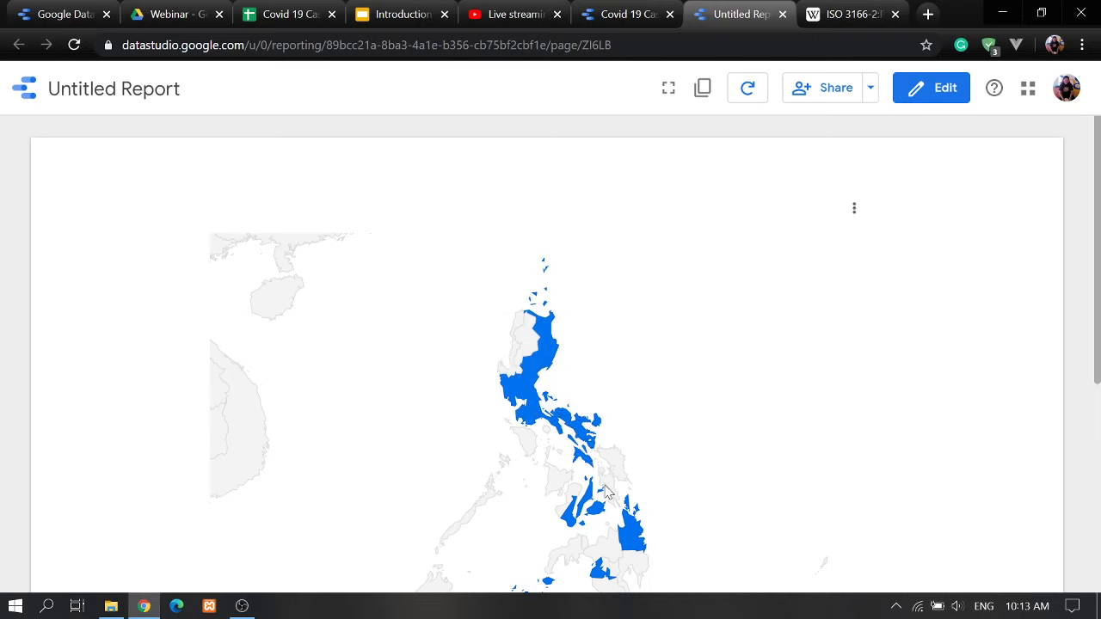
click(918, 95)
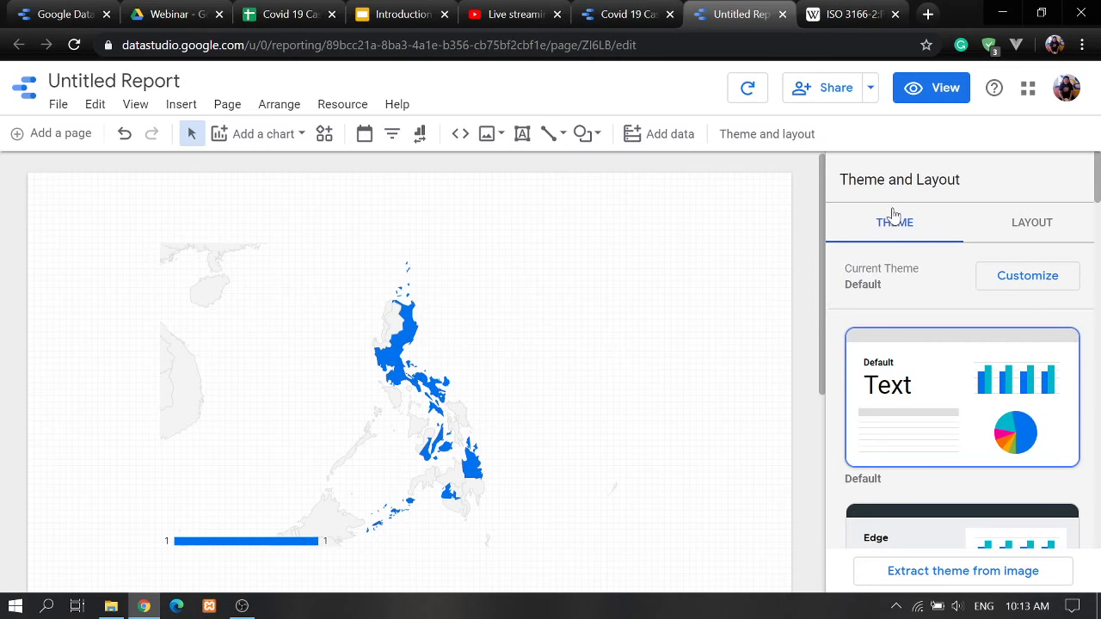
- Try Cases as the geo map's metric, and put Record Count back as the metric
click(406, 364)
drag(1003, 395, 997, 399)
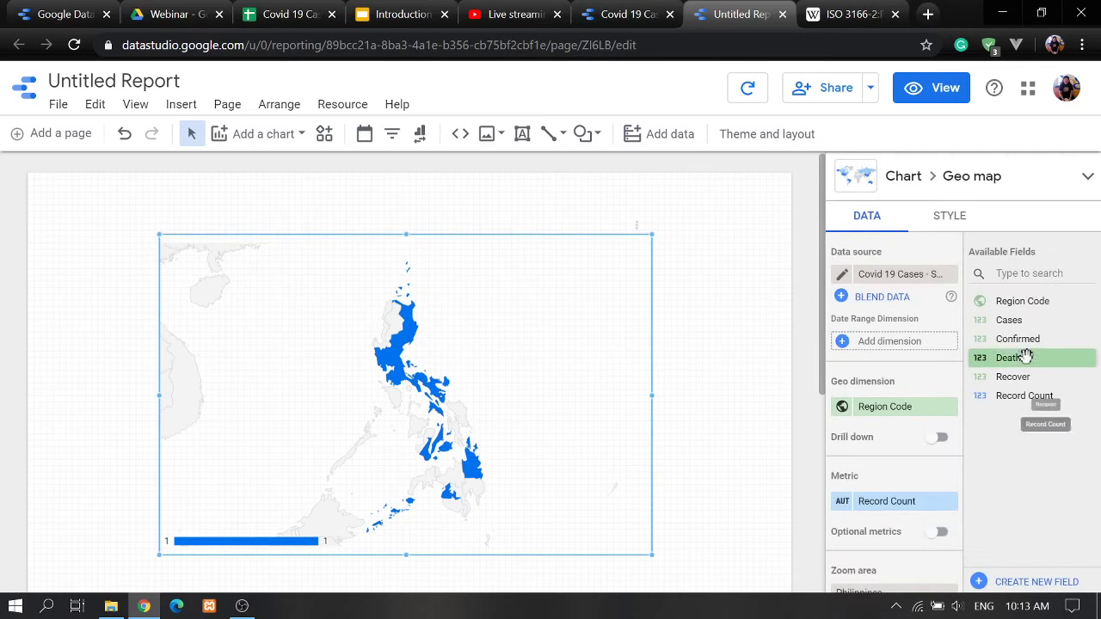
mouse_move(1010, 321)
mouse_down()
mouse_move(998, 330)
mouse_move(989, 318)
mouse_move(999, 320)
mouse_up()
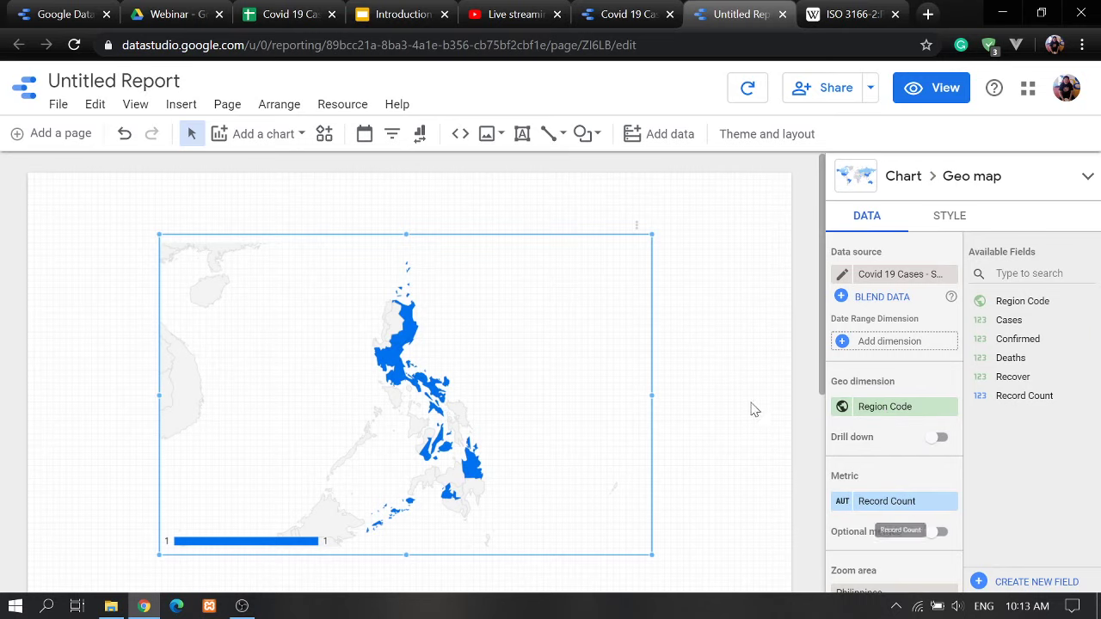
drag(1008, 323, 864, 511)
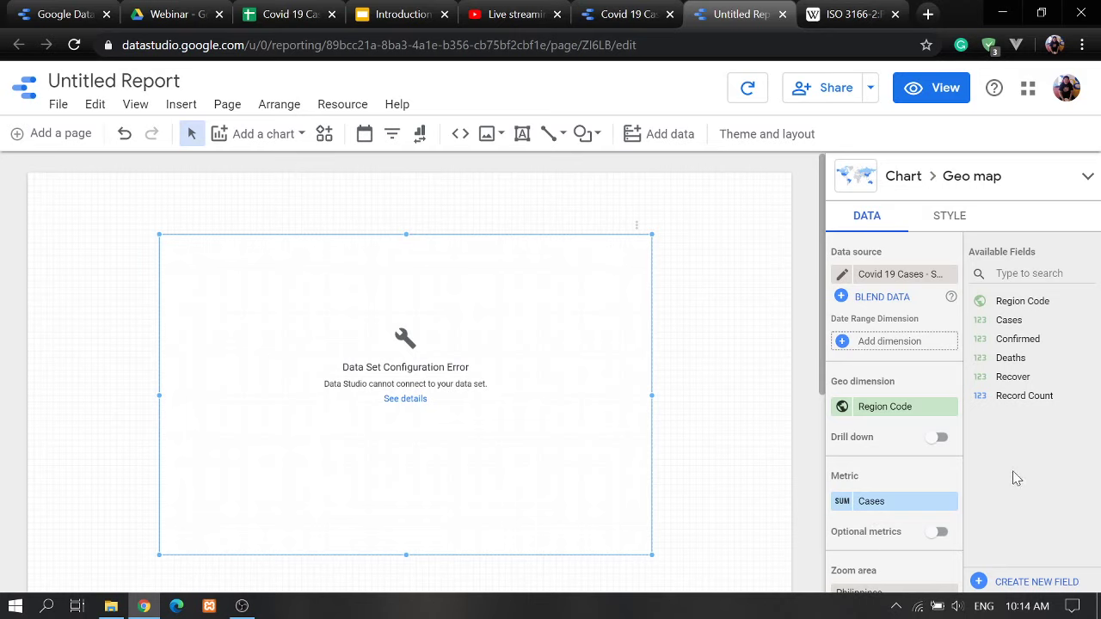
scroll(886, 472, down, 1)
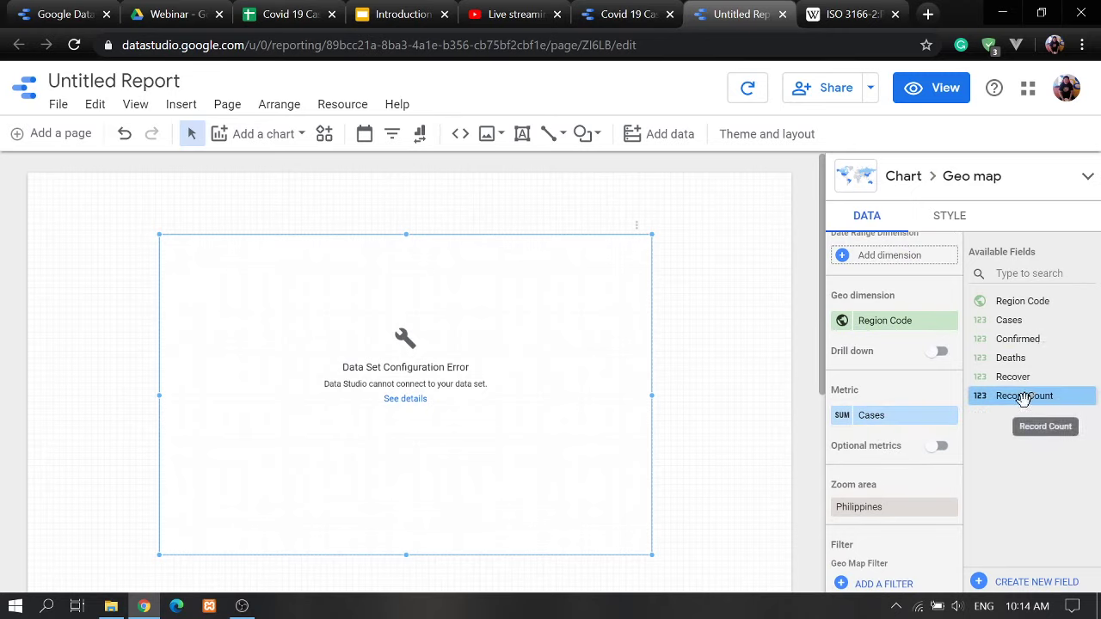
drag(1023, 398, 875, 421)
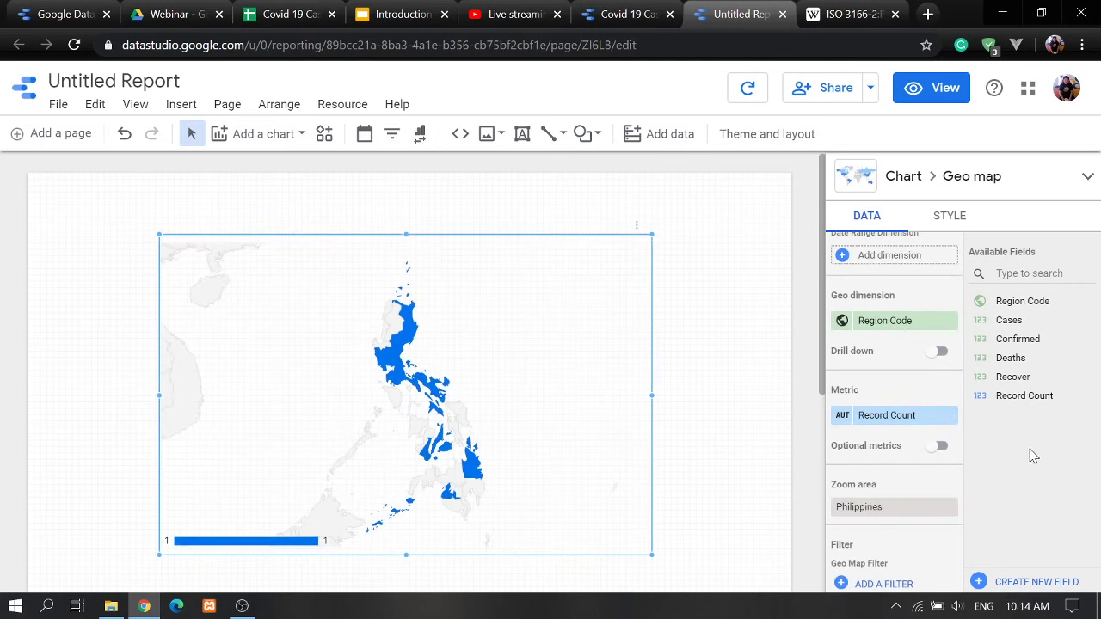
- Enable optional metrics on the geo map and add Cases as an optional metric
click(938, 446)
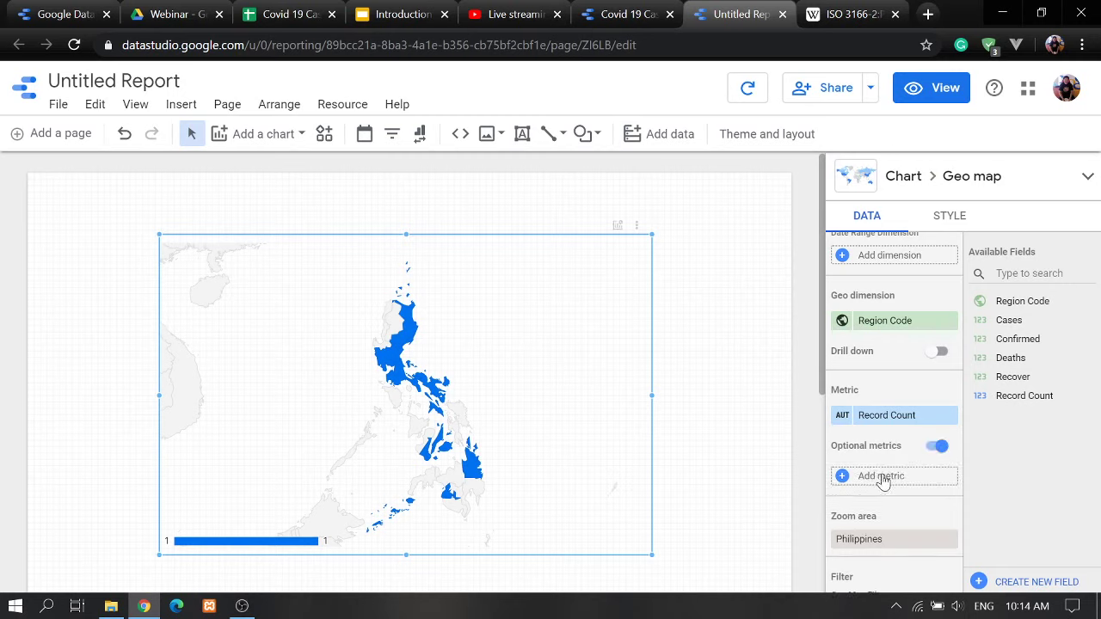
drag(1003, 324, 861, 488)
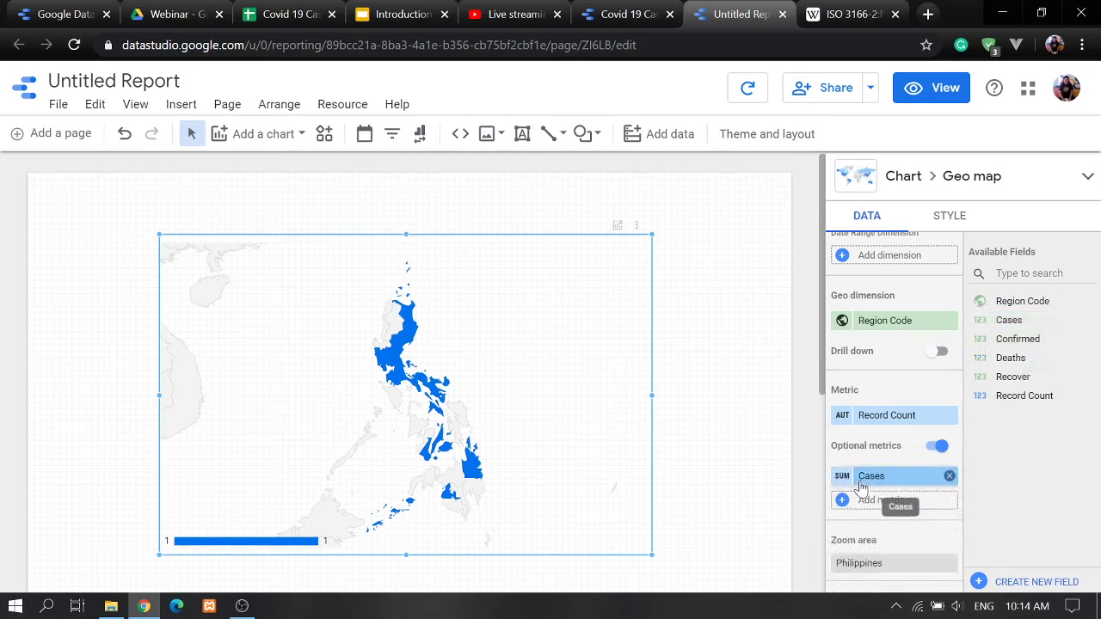
- Try the Cases optional metric on the geo map in view mode and switch back to Record Count
click(936, 93)
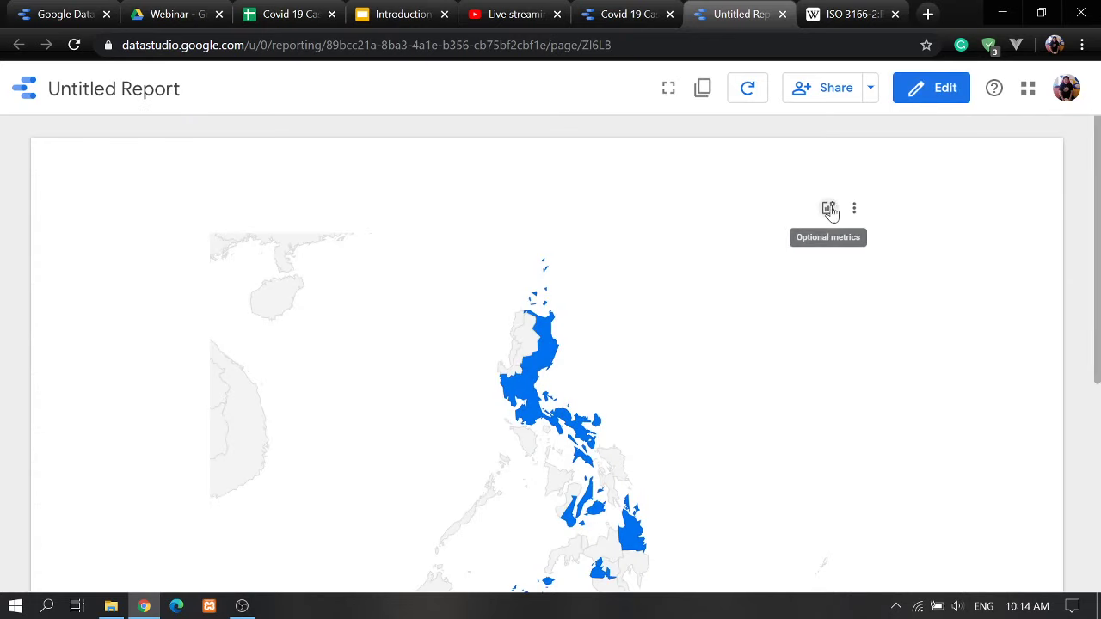
click(829, 210)
click(848, 258)
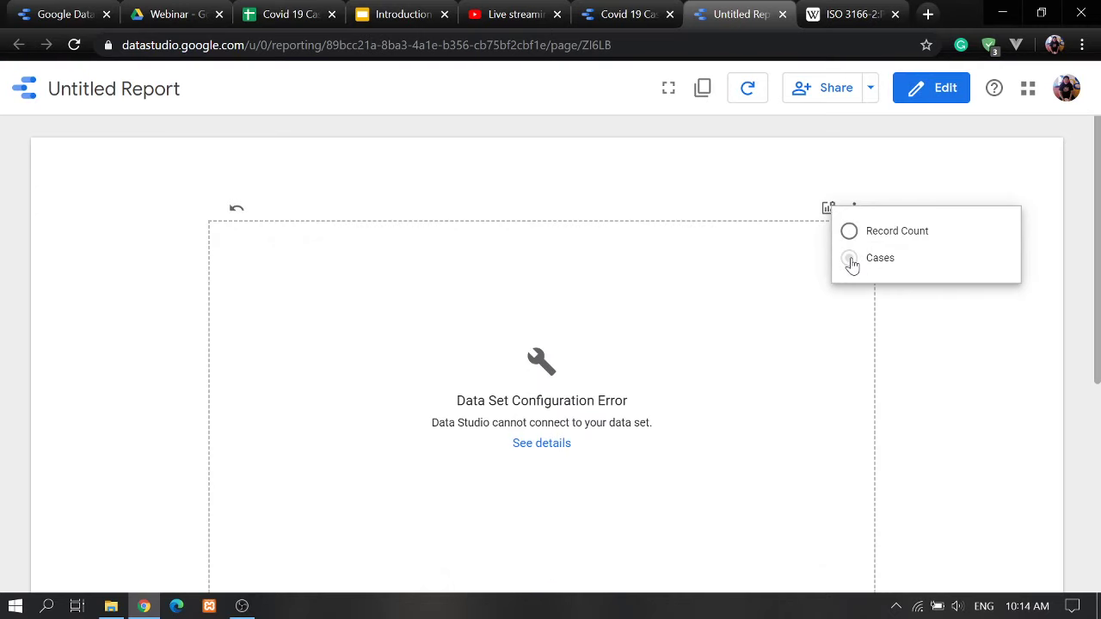
click(849, 232)
click(927, 98)
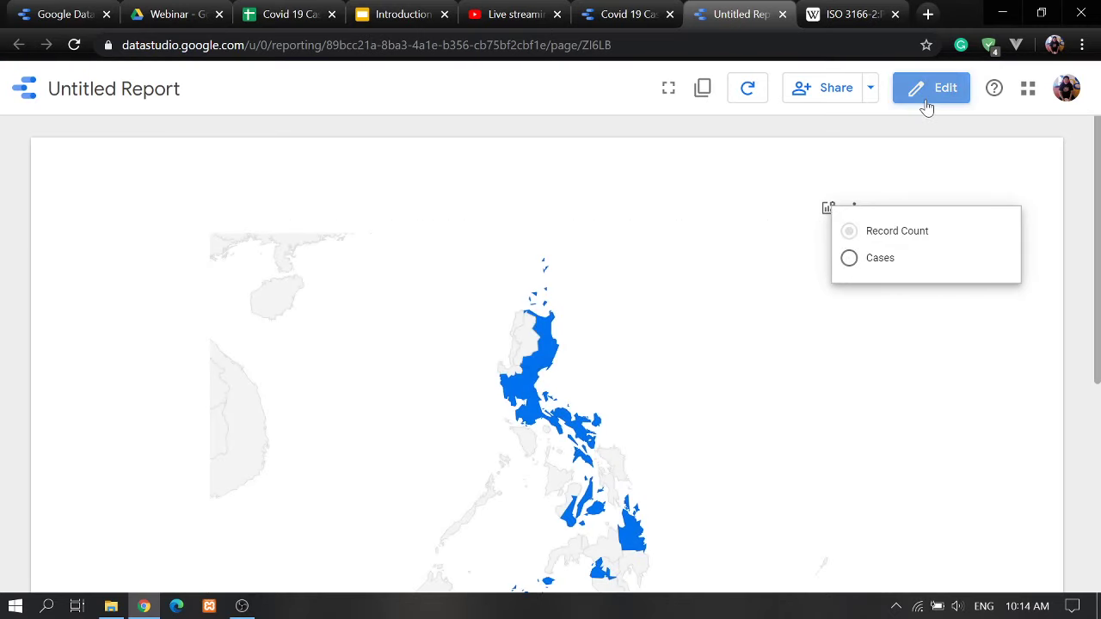
- Set the default aggregation of Cases, Confirmed, Deaths and Recover to None in the Covid 19 Cases - Sheet1 data source
click(608, 18)
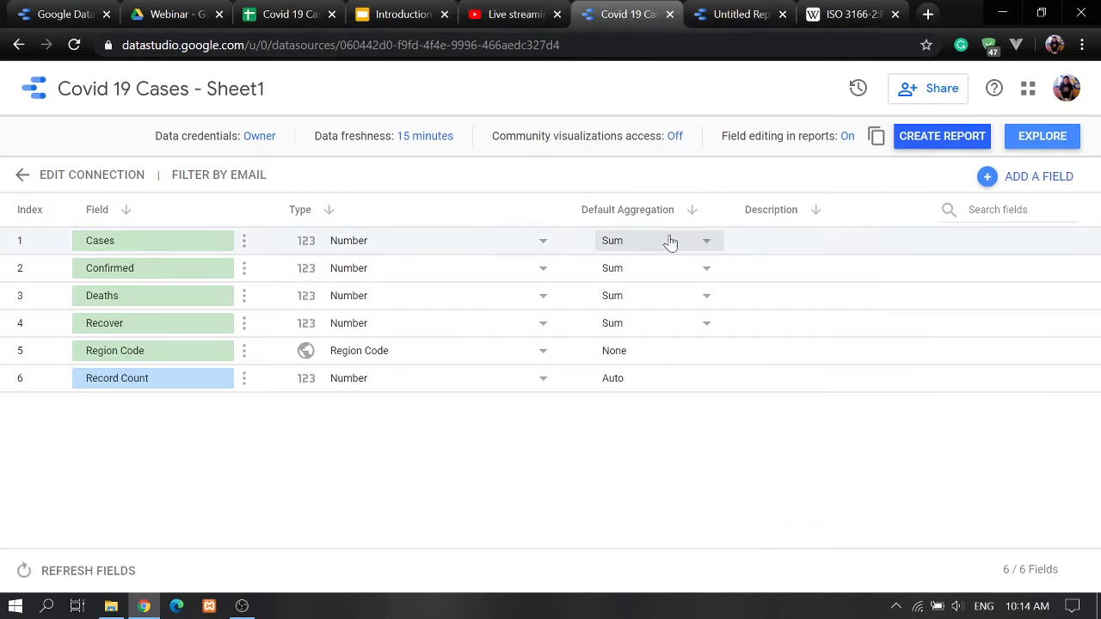
click(705, 249)
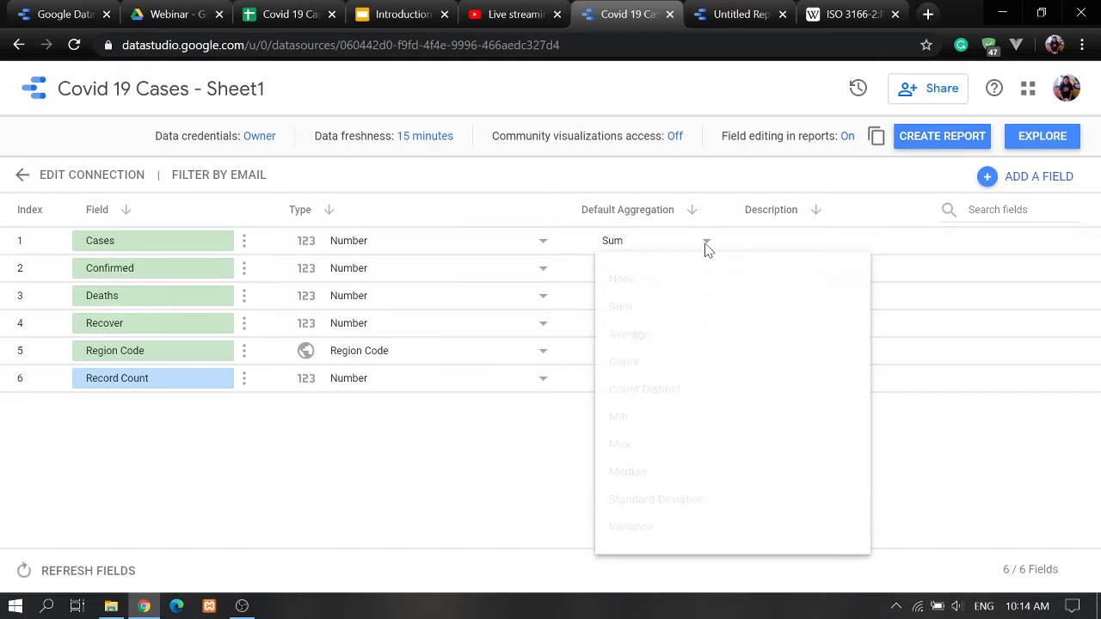
click(642, 287)
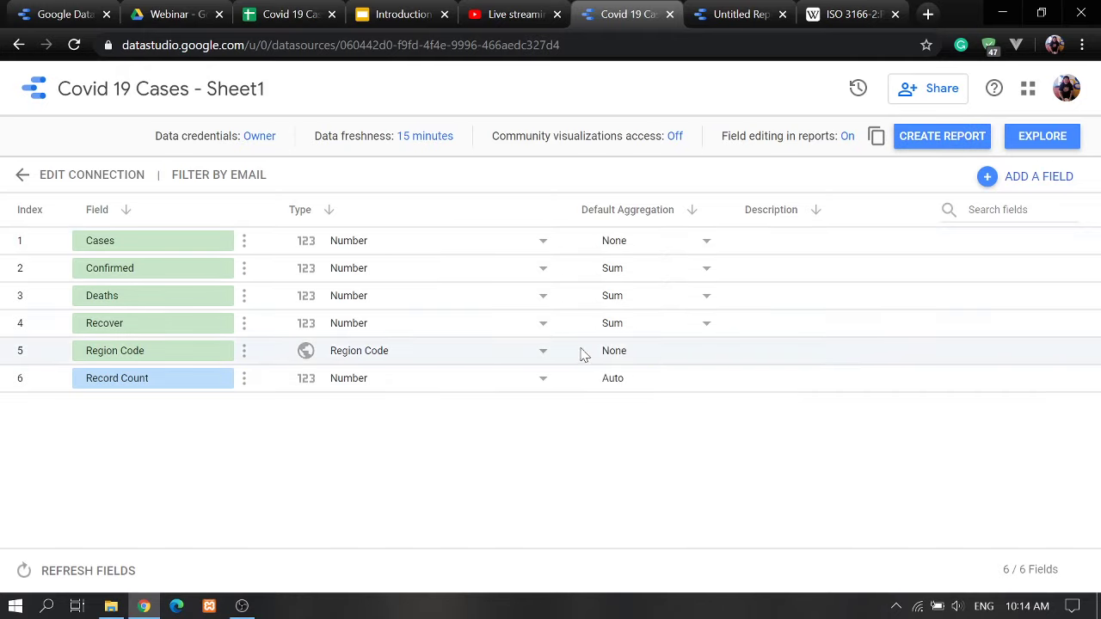
click(655, 274)
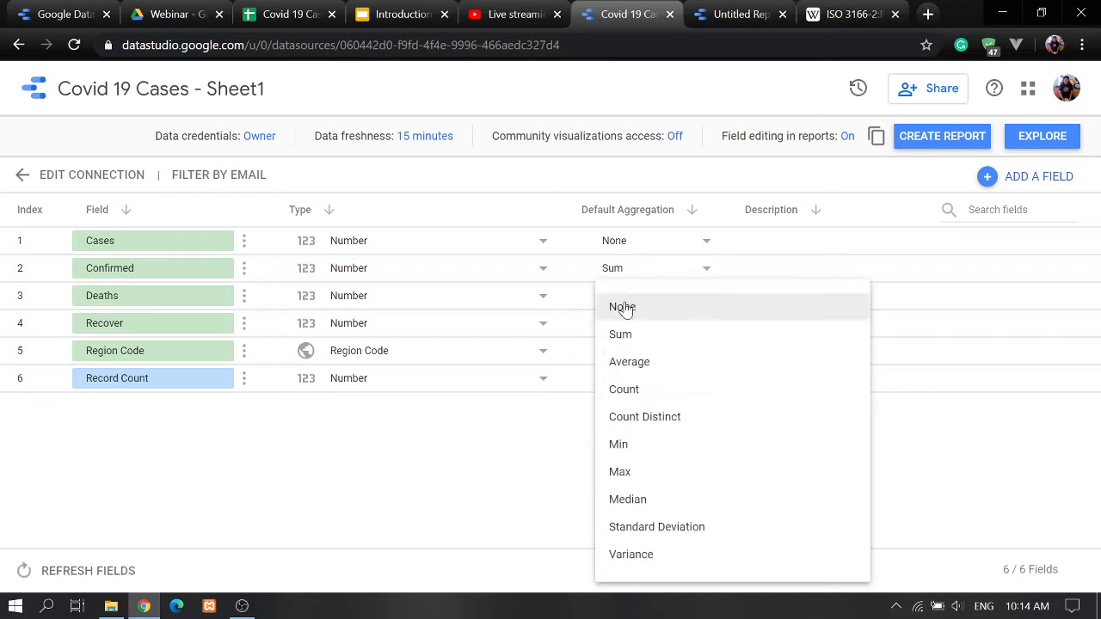
click(624, 308)
click(626, 301)
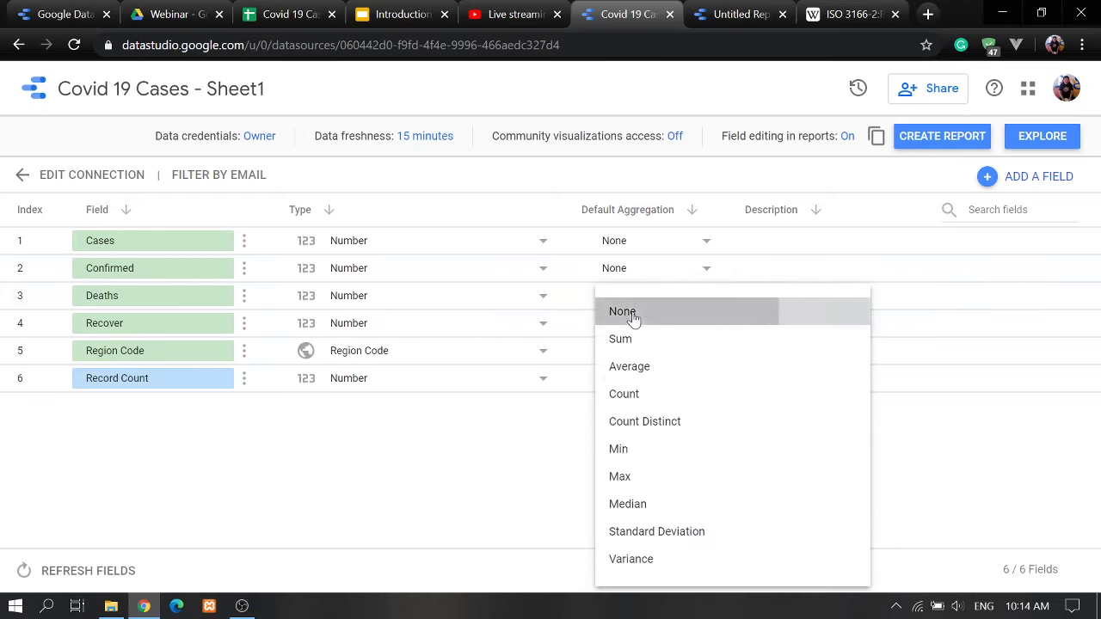
click(634, 314)
click(624, 334)
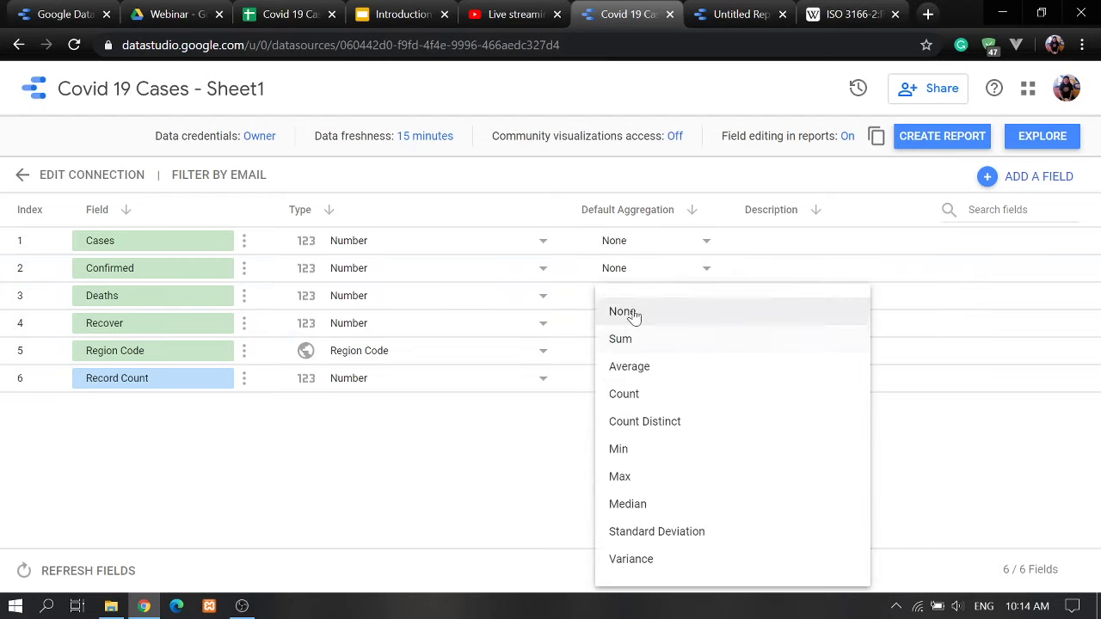
click(634, 312)
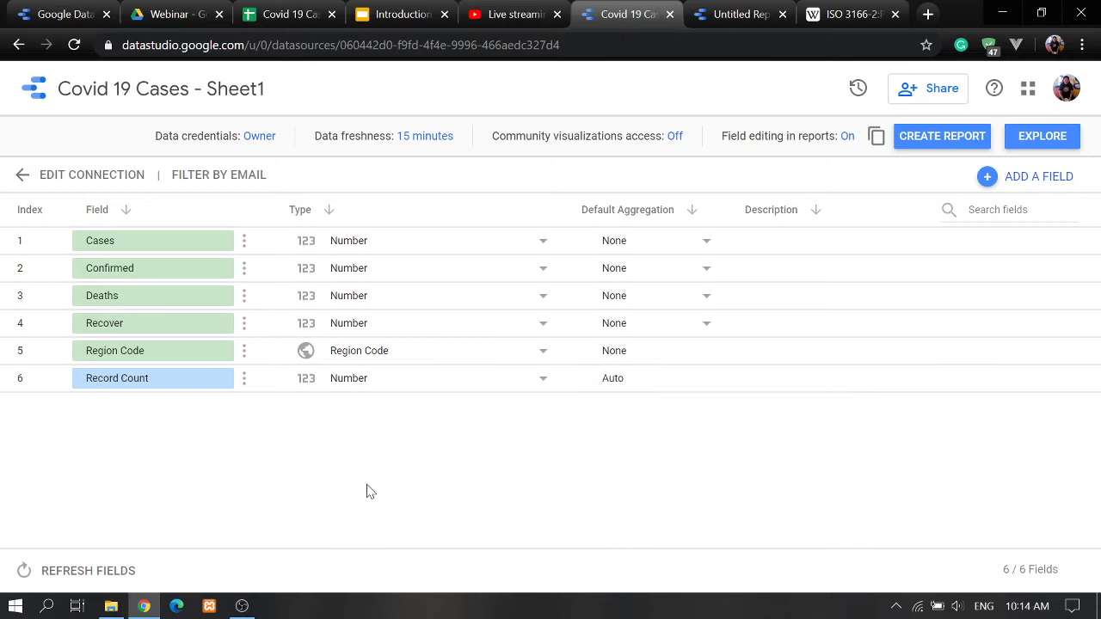
- Refresh the data source's fields with updated credentials and refresh the data in the geo map report
click(100, 565)
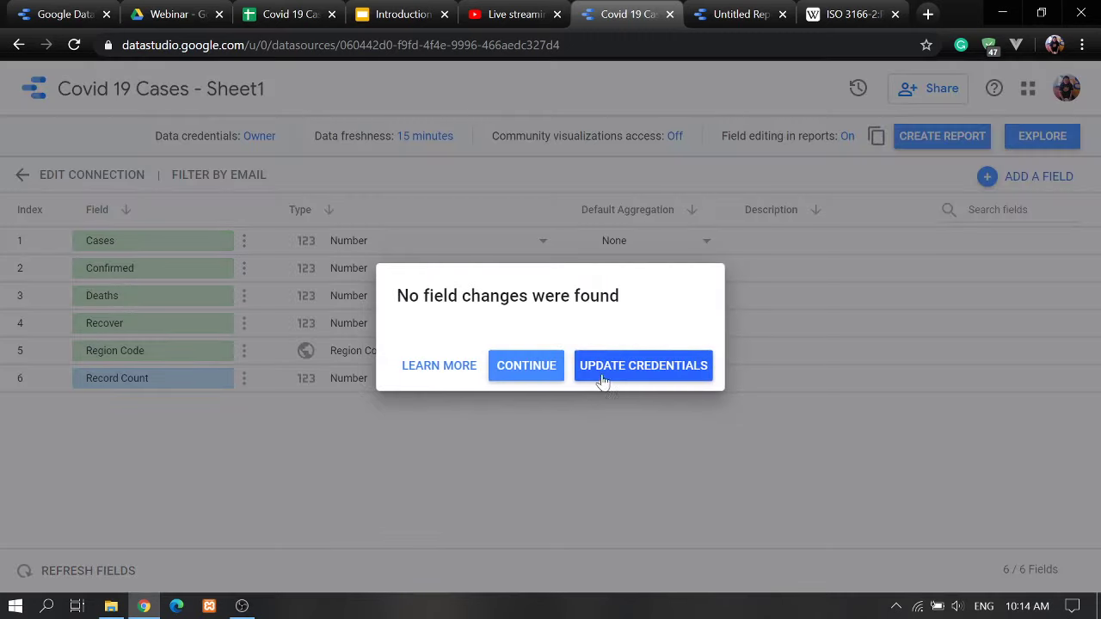
click(616, 365)
click(715, 24)
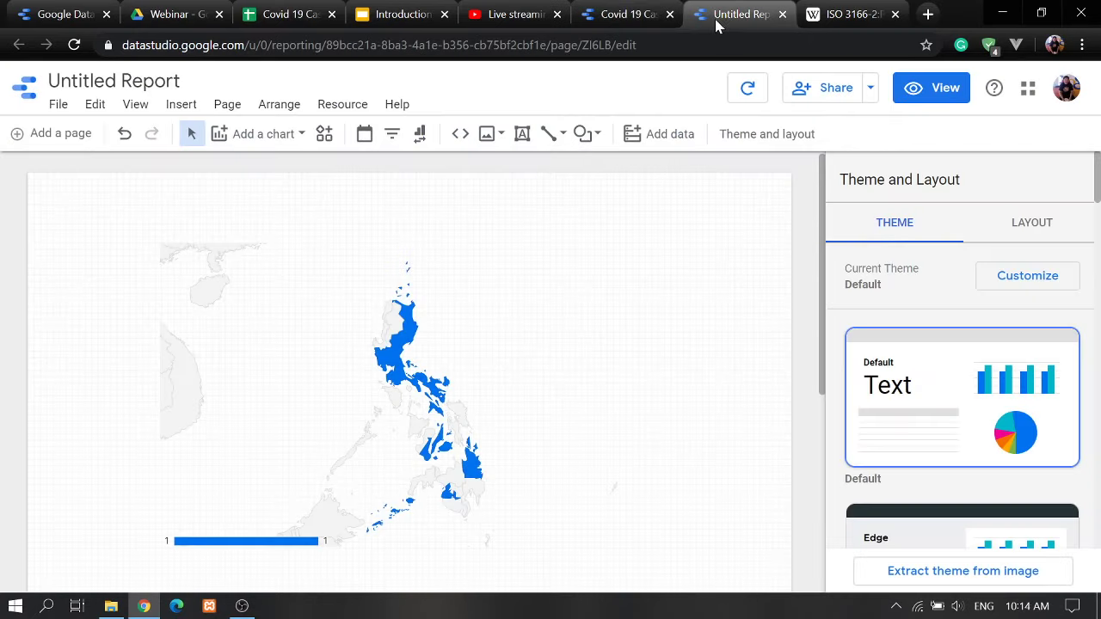
click(745, 89)
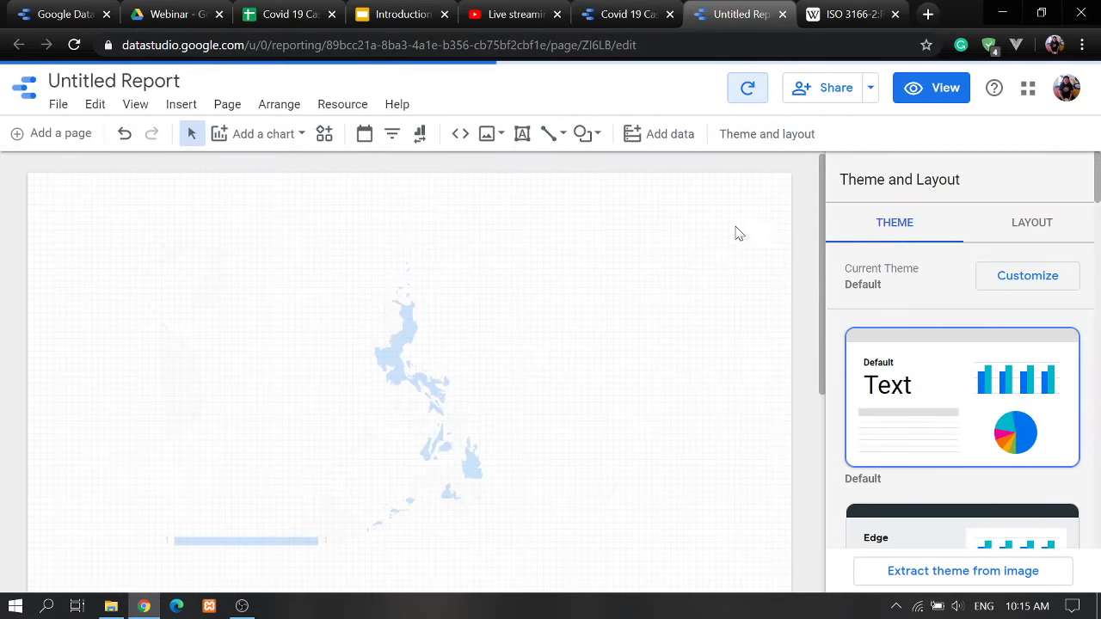
- Open the report in view mode and switch the geo map's metric to Cases
click(922, 89)
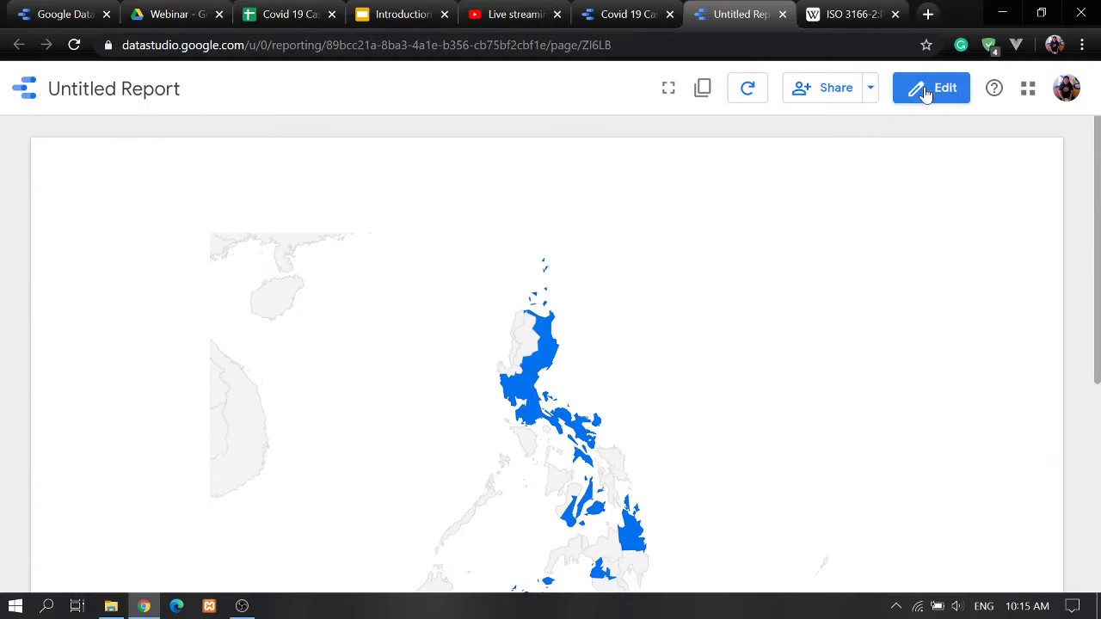
click(831, 212)
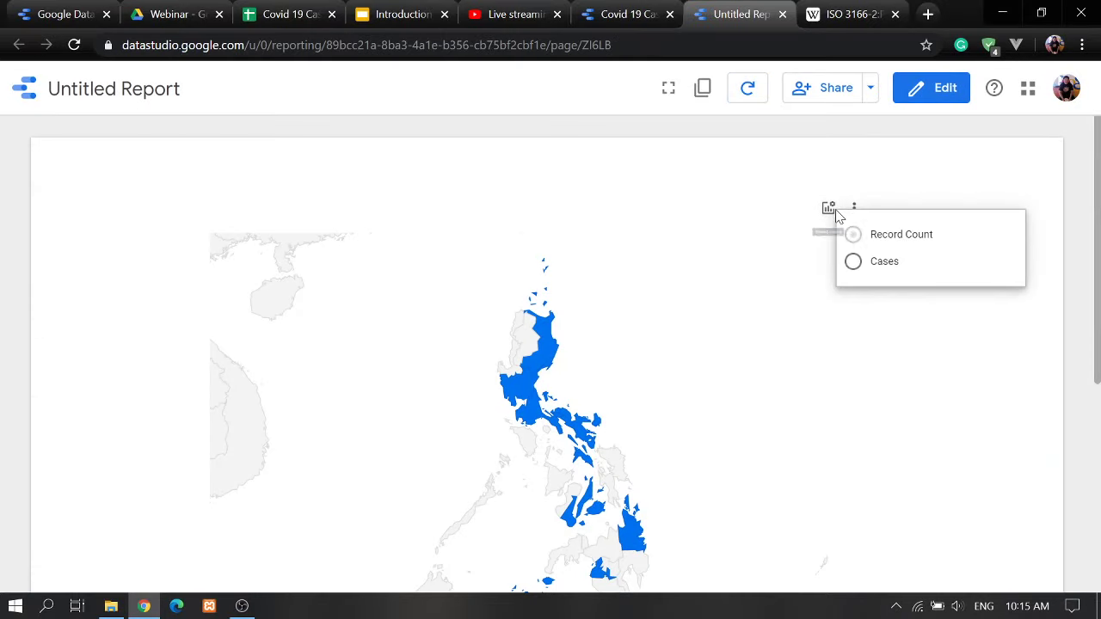
click(853, 264)
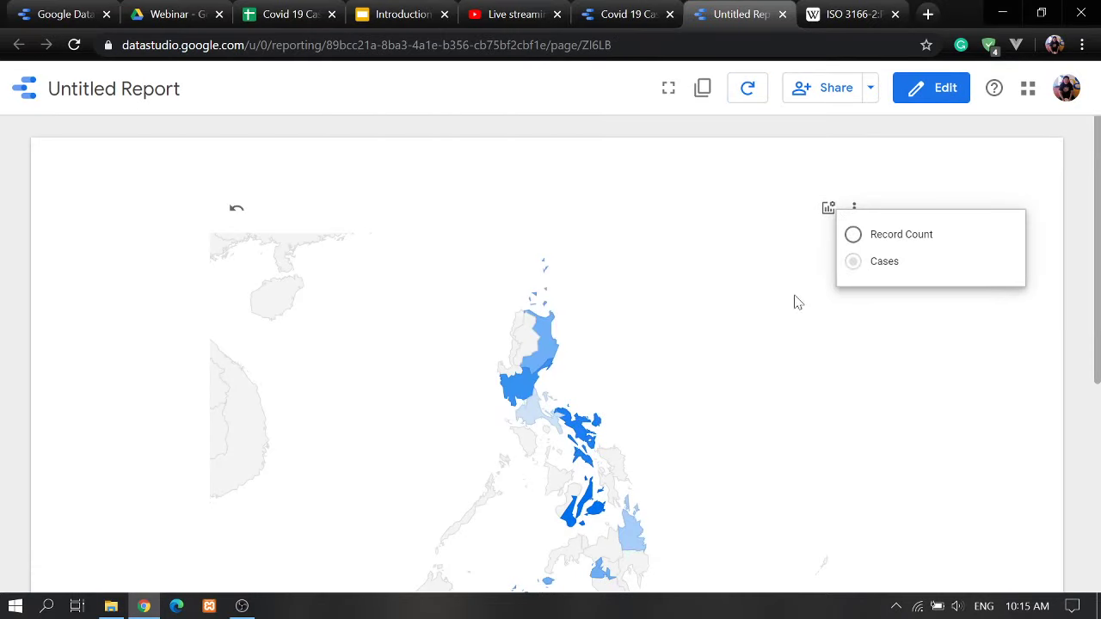
click(933, 184)
scroll(690, 296, down, 1)
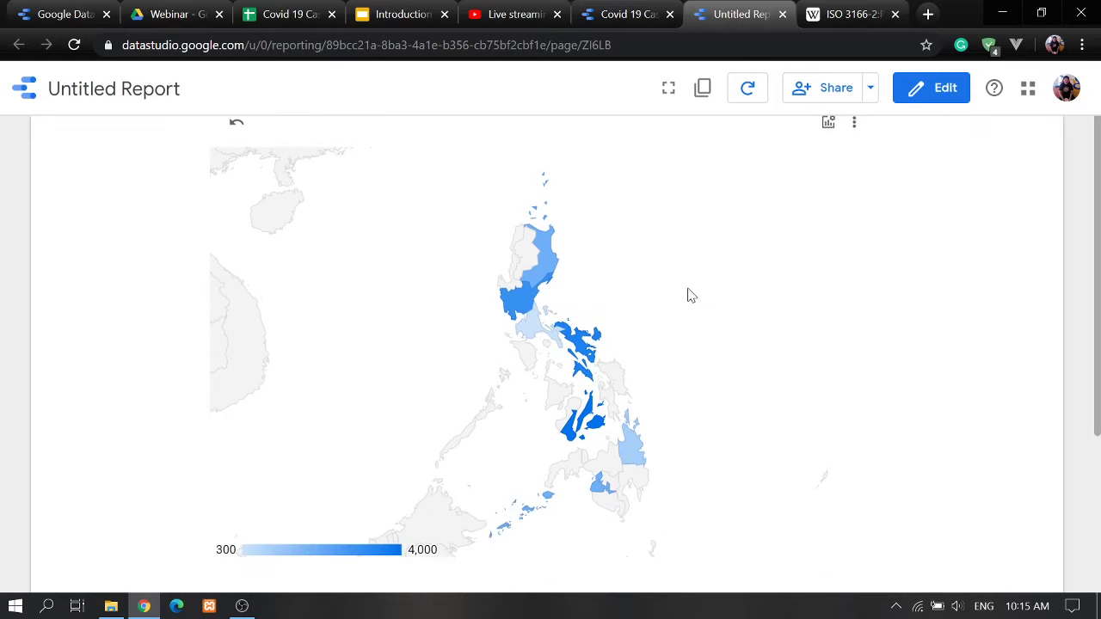
- Inspect the Cases values of the shaded regions, compare their codes with Wikipedia's ISO 3166-2:PH region table, and return to editing the report
mouse_move(552, 273)
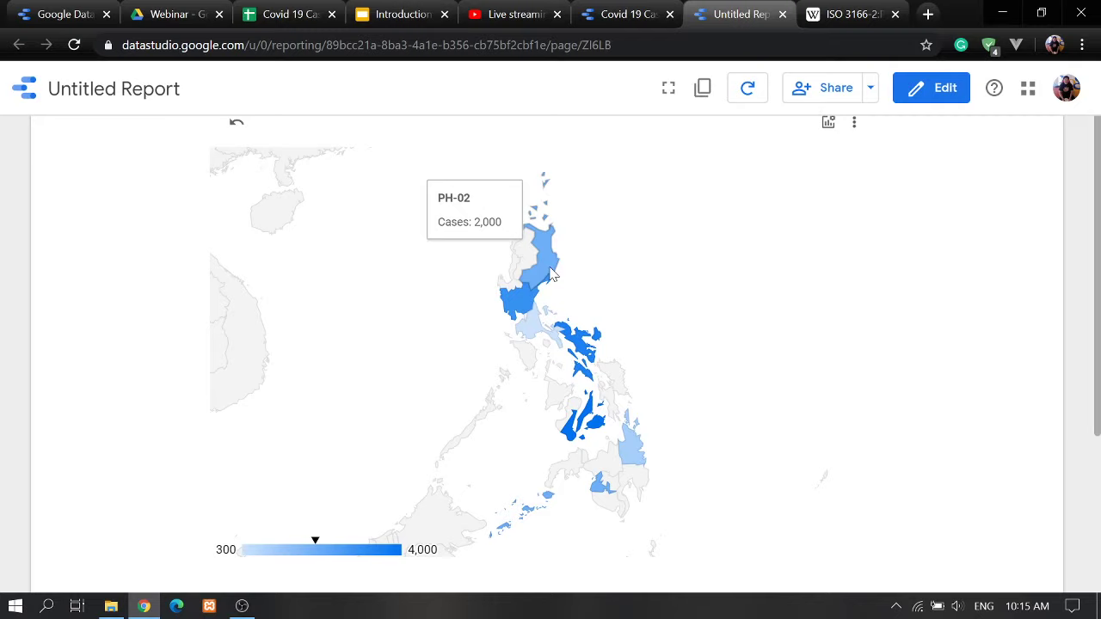
click(848, 14)
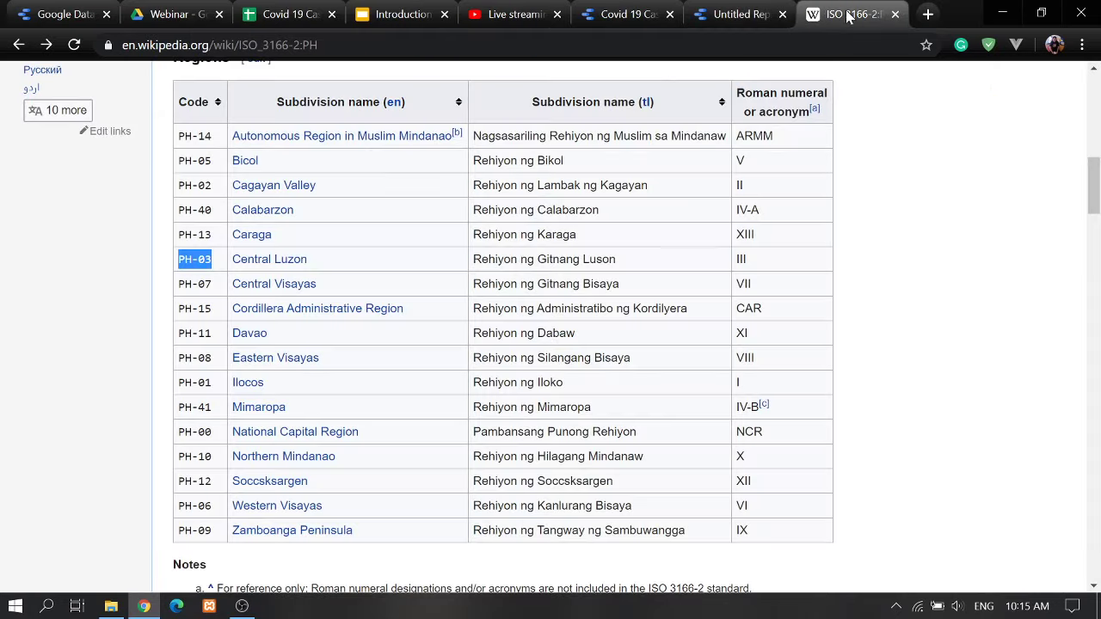
scroll(593, 453, up, 2)
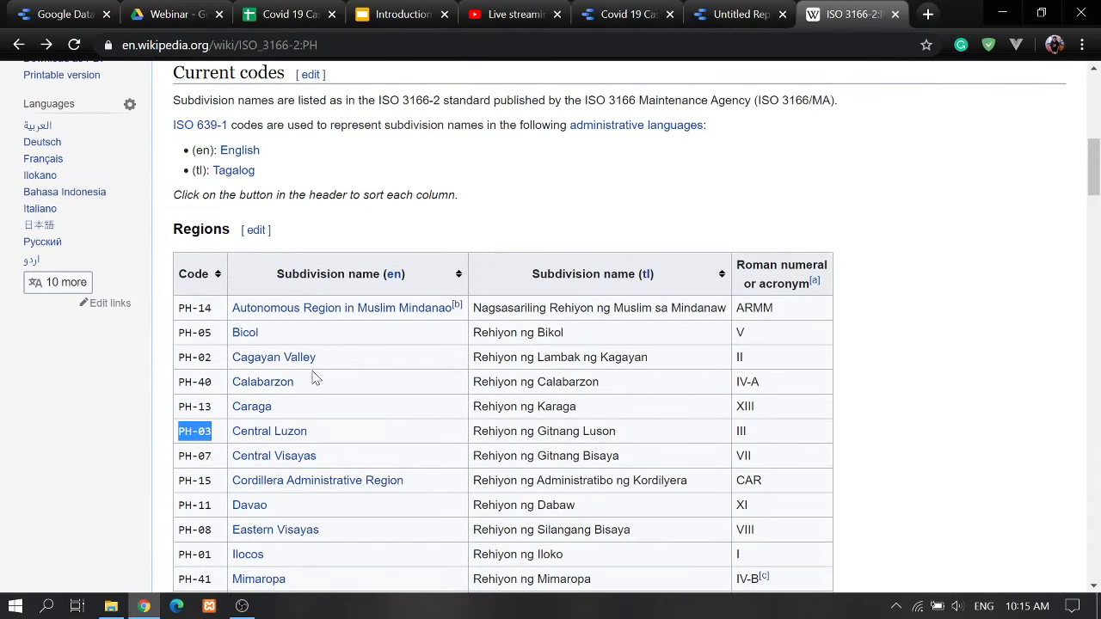
click(715, 14)
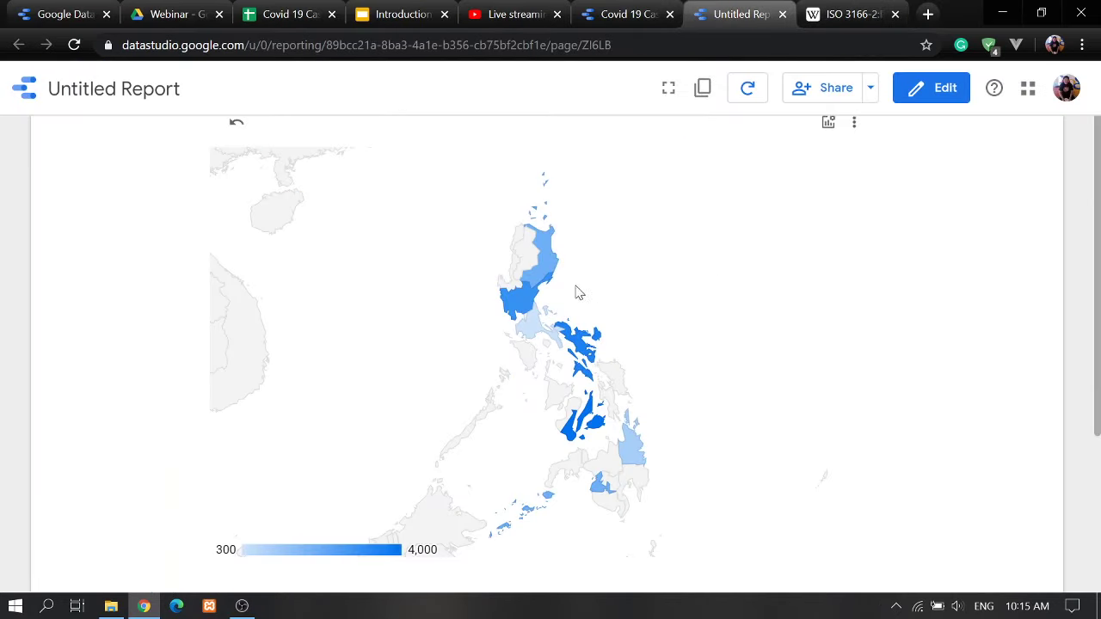
mouse_move(520, 308)
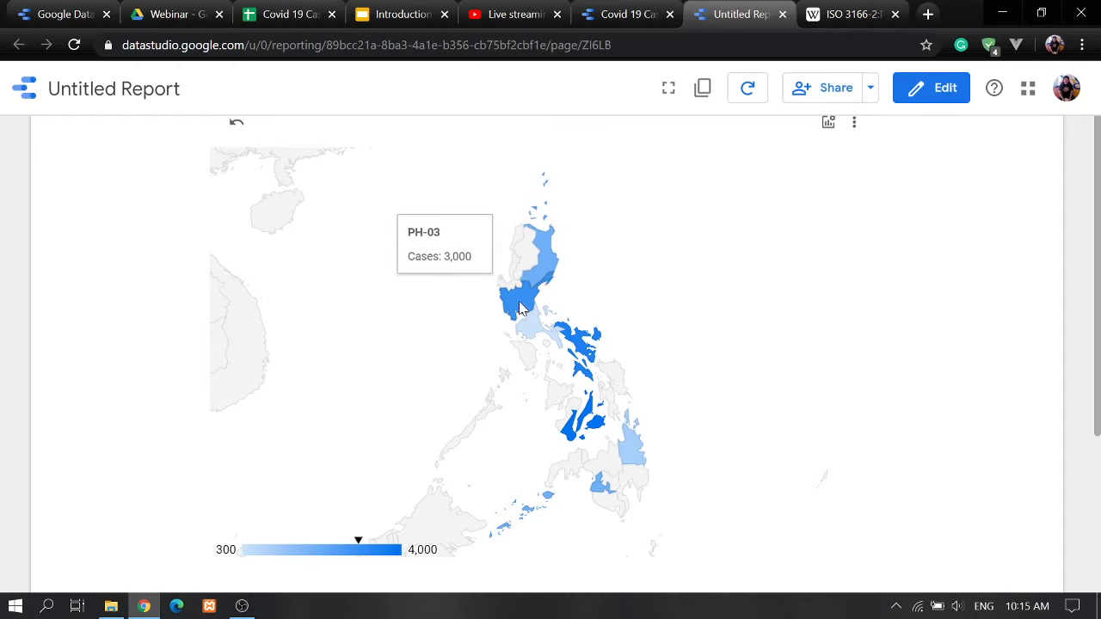
mouse_move(528, 330)
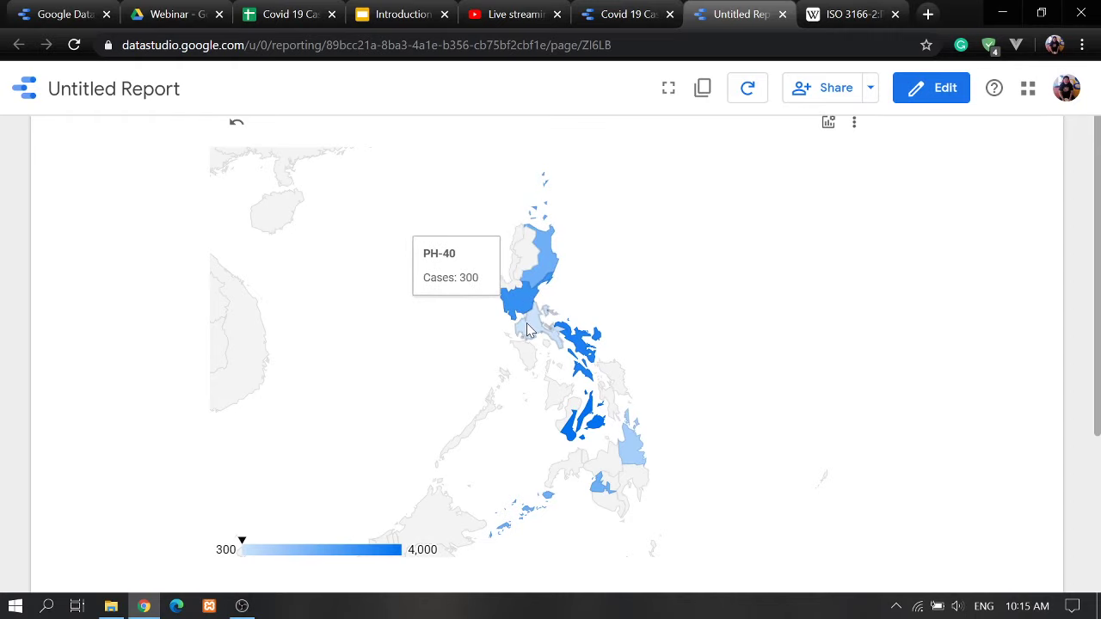
mouse_move(586, 353)
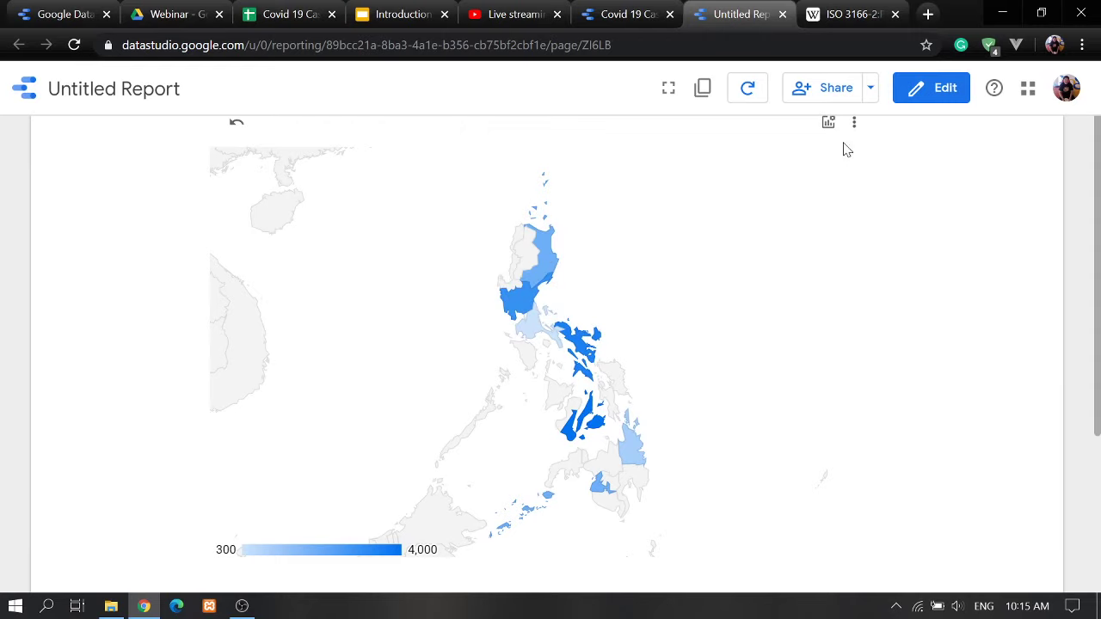
click(938, 91)
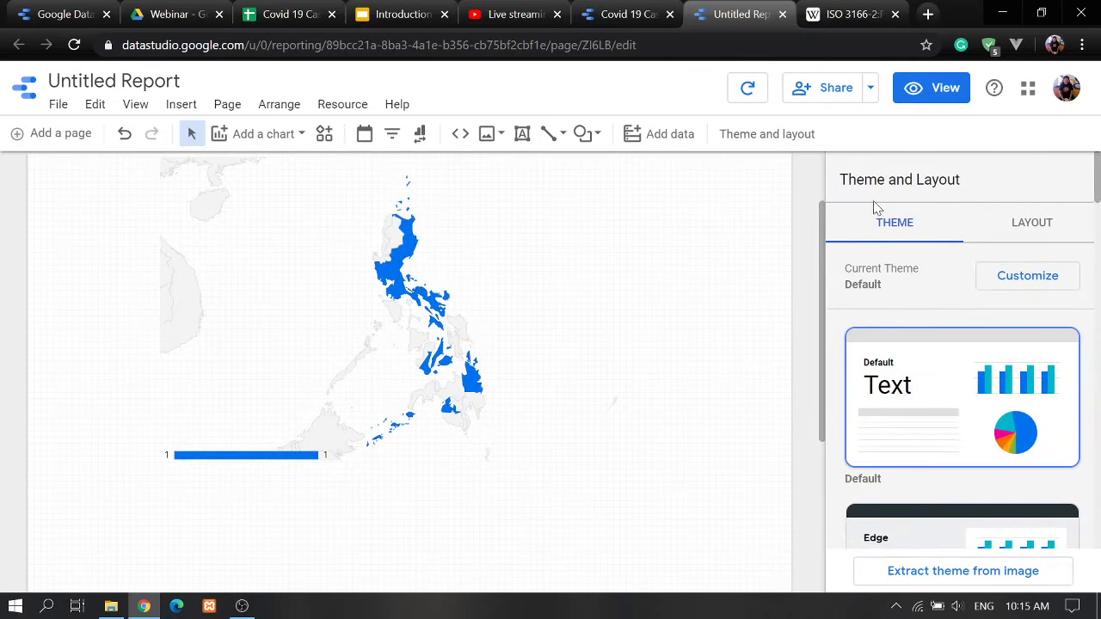
- Add Confirmed, Deaths and Recover to the geo map's optional metrics
click(428, 289)
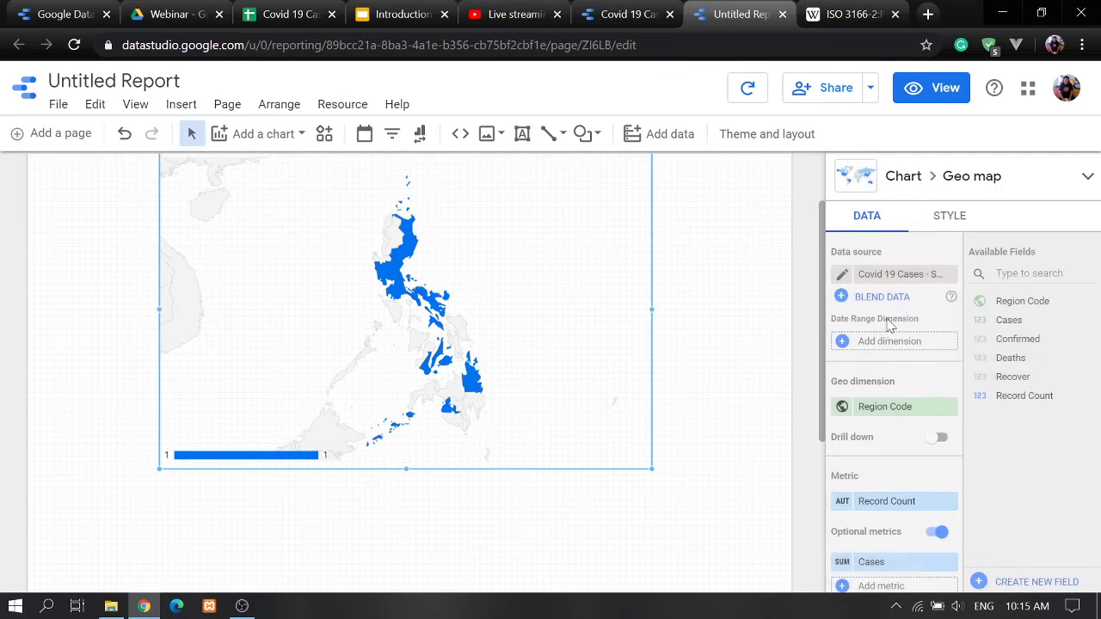
scroll(903, 320, down, 1)
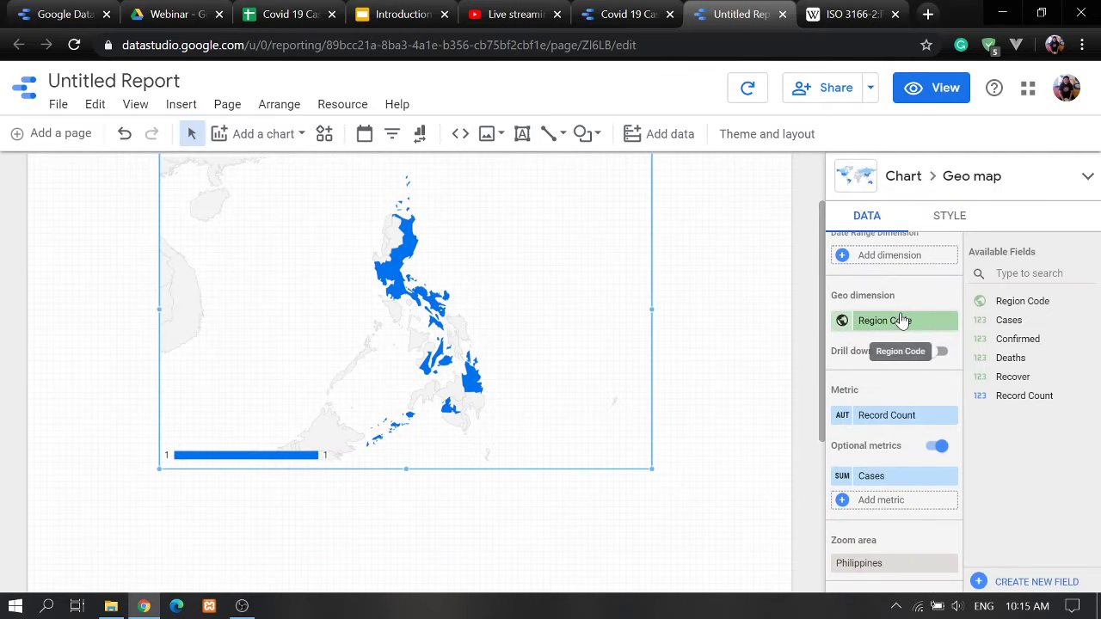
scroll(890, 310, down, 1)
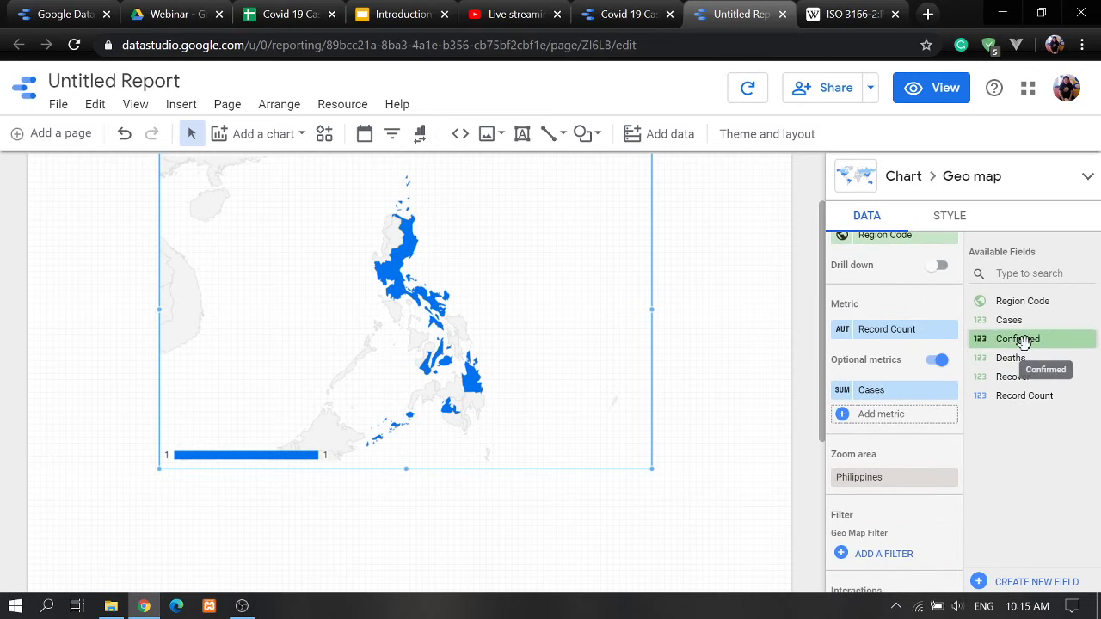
drag(1023, 342, 878, 421)
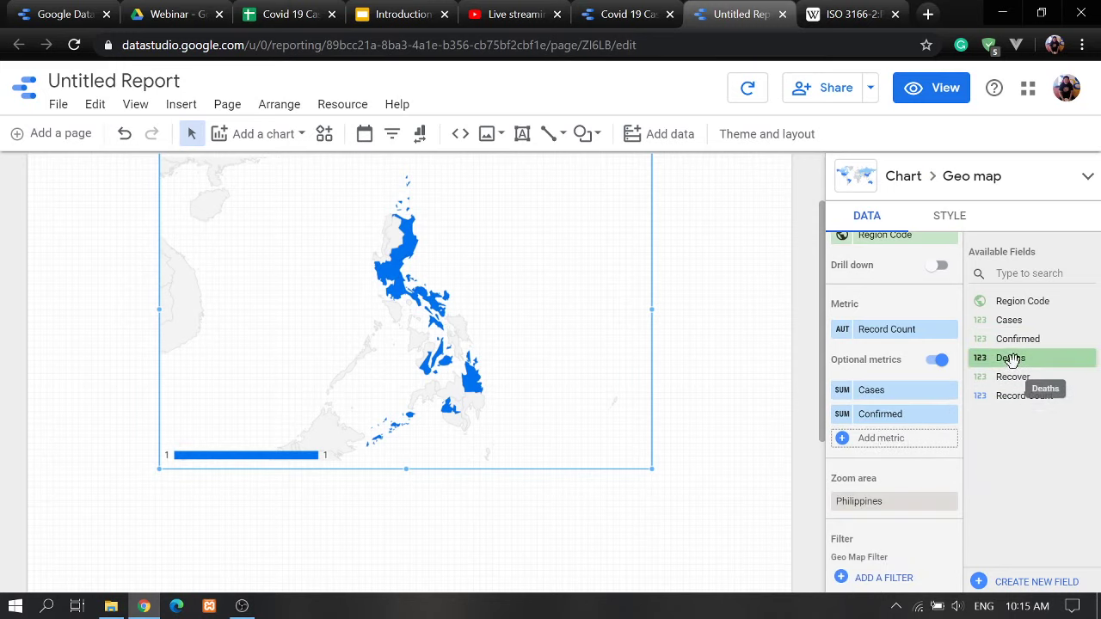
drag(1011, 360, 863, 443)
drag(1012, 377, 865, 470)
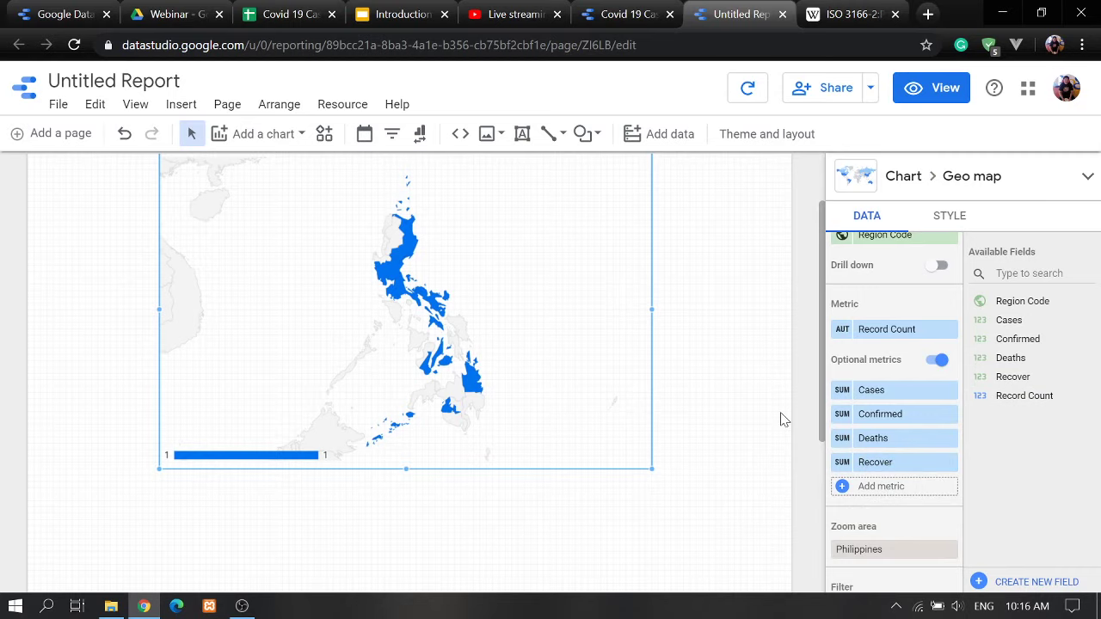
- Open the report in view mode, switch the geo map's metric to Confirmed and inspect the shaded regions' values
click(929, 94)
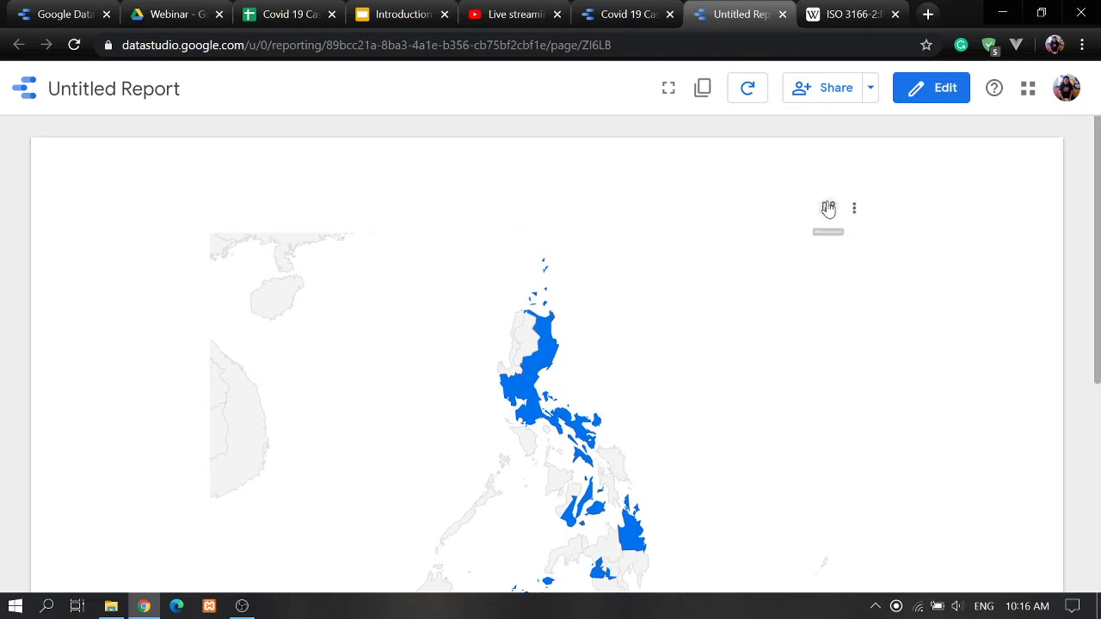
click(829, 210)
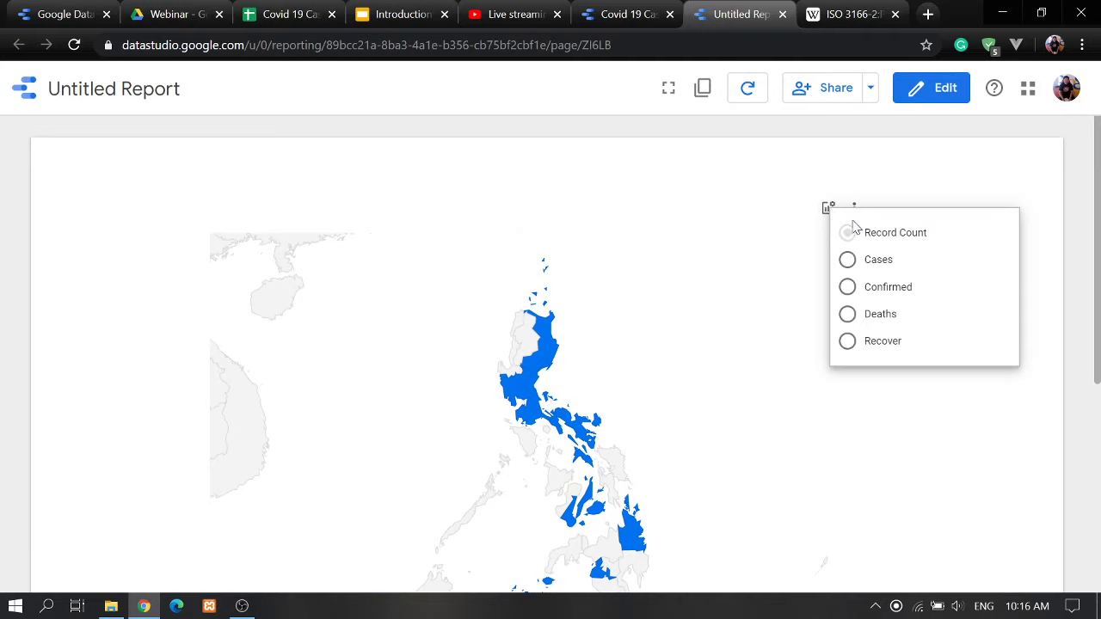
click(833, 215)
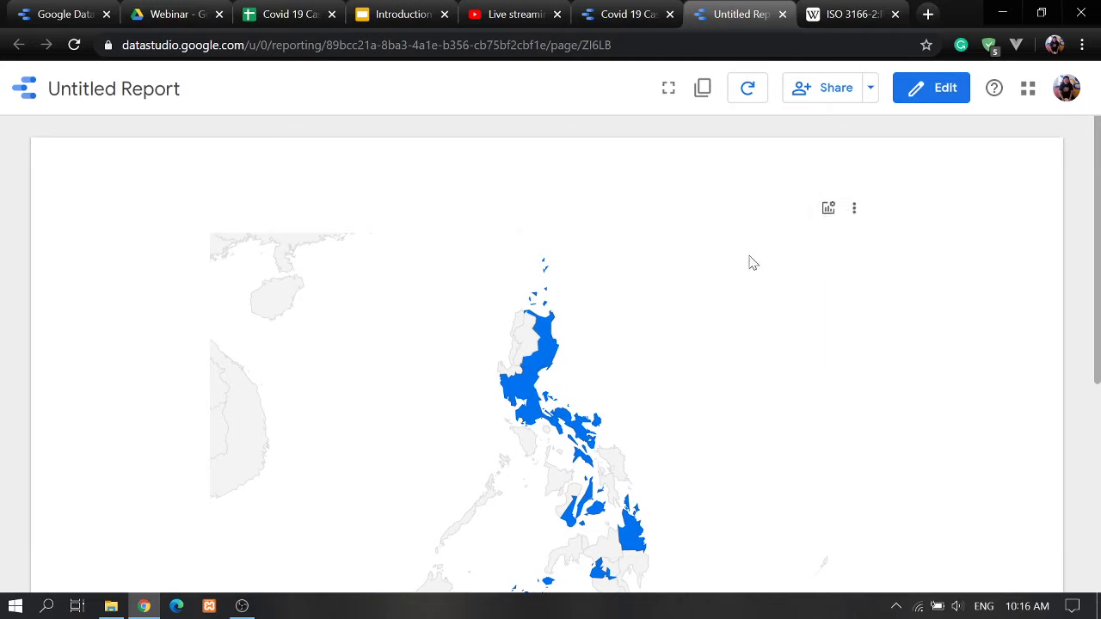
click(829, 210)
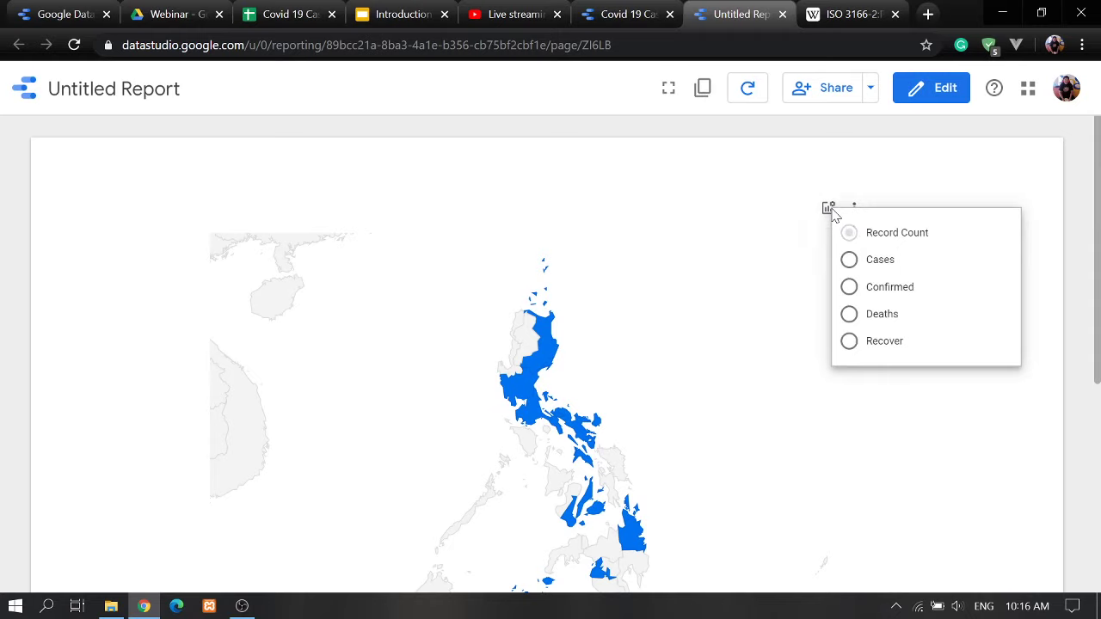
click(849, 287)
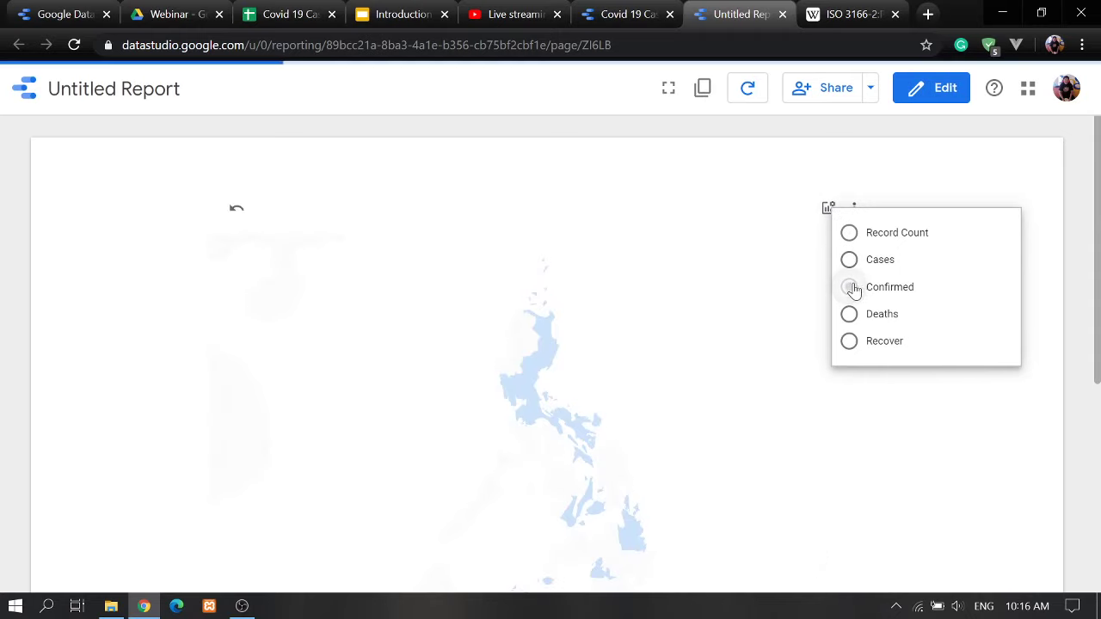
click(735, 202)
scroll(564, 284, down, 1)
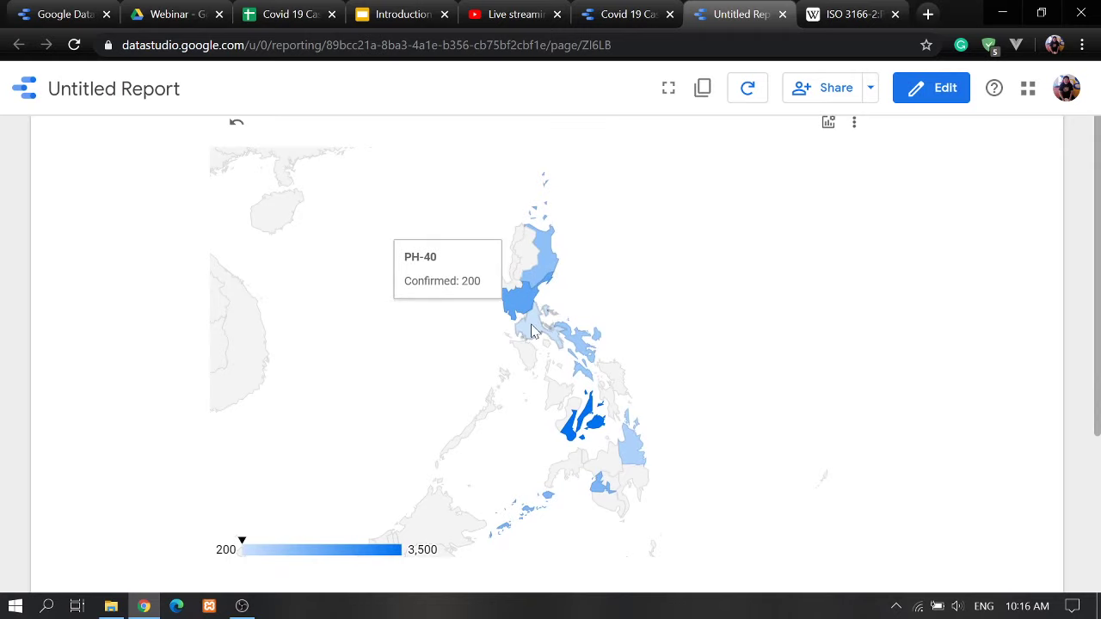
- Switch the geo map's metric to Deaths and inspect the values of the shaded regions
scroll(838, 288, up, 1)
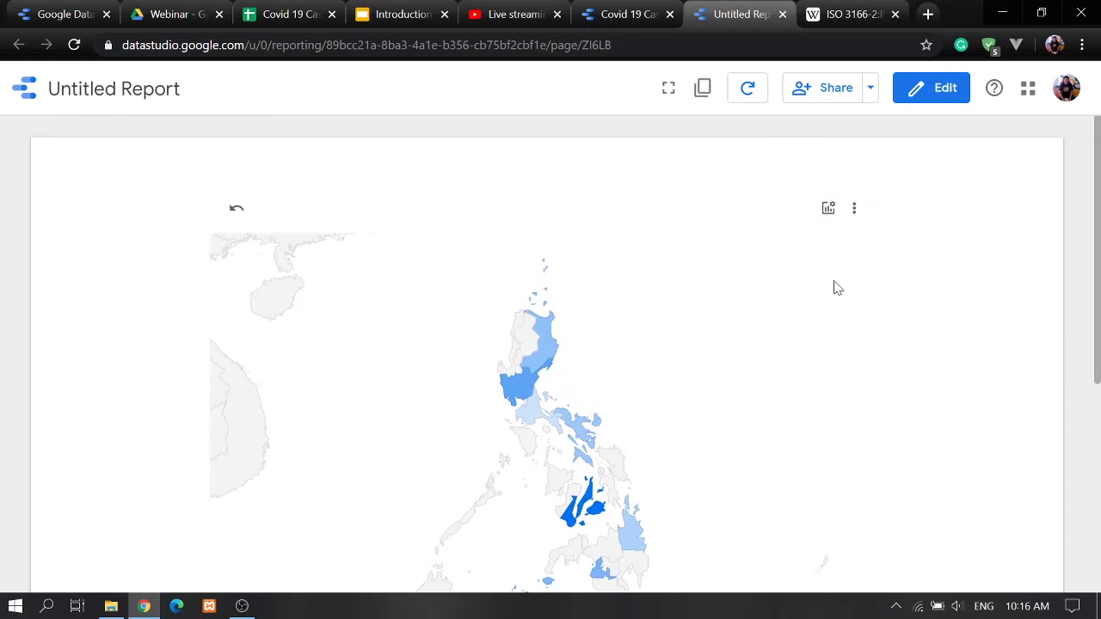
click(828, 209)
click(844, 315)
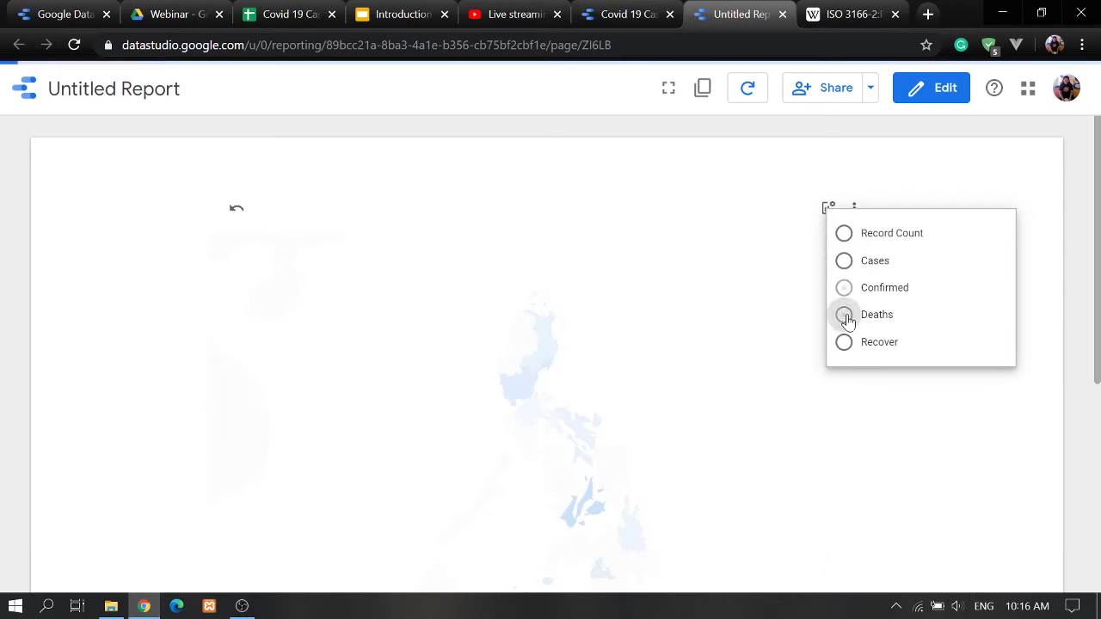
scroll(723, 224, down, 1)
key(ctrl+a)
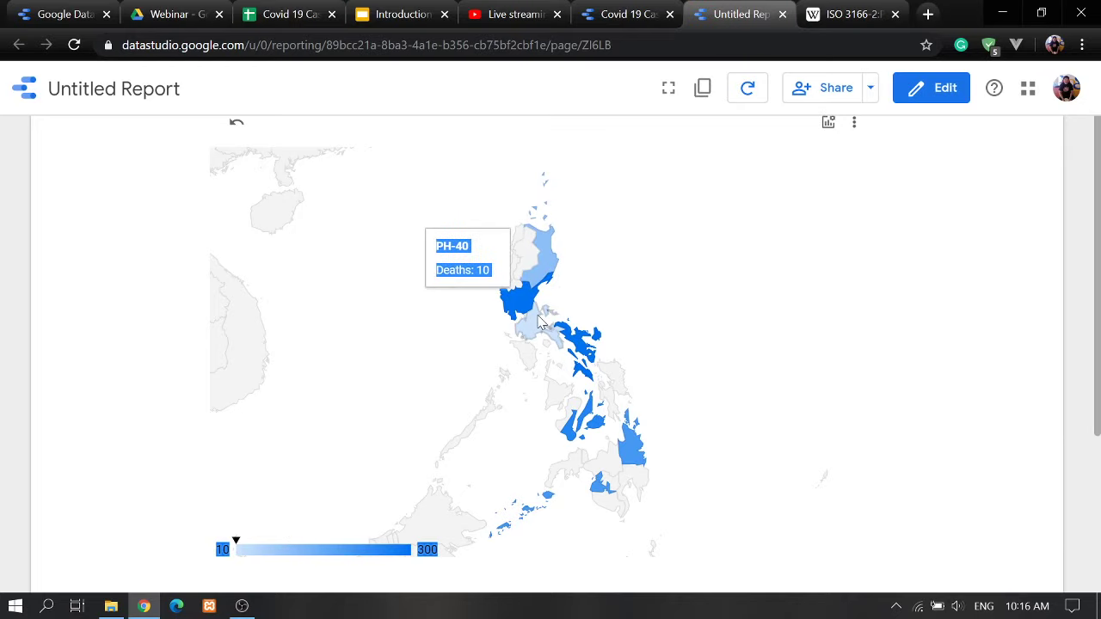
- Switch the geo map's metric to Recover, look over the shaded regions, and return to editing the report
scroll(602, 301, up, 2)
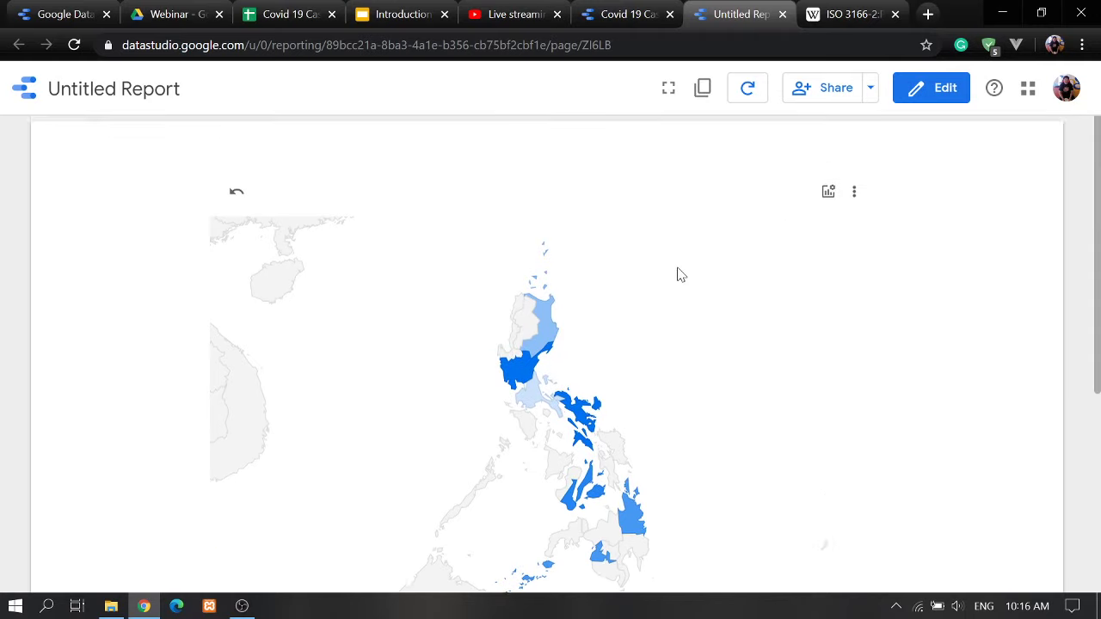
click(828, 208)
click(842, 339)
click(757, 240)
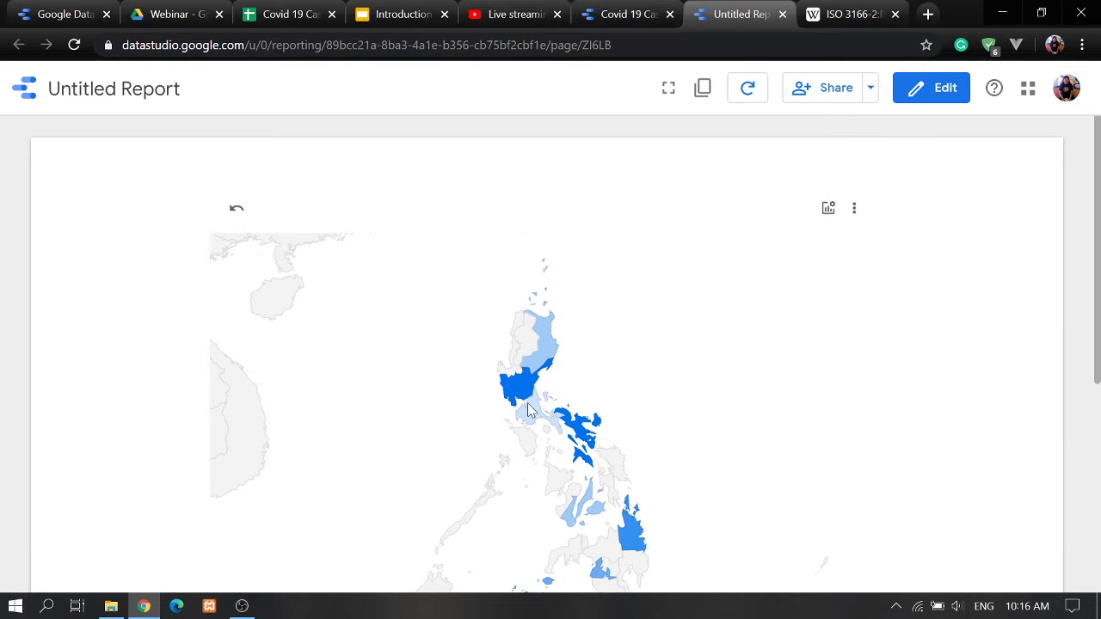
click(916, 91)
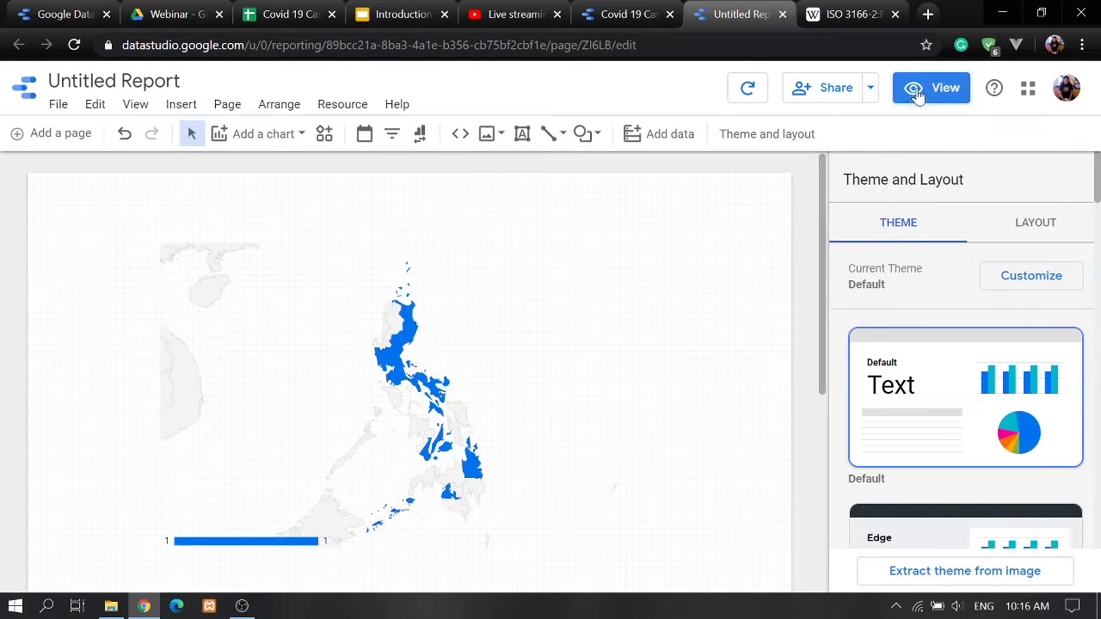
- Rename the geo map's Record Count metric as Covid Record
click(439, 342)
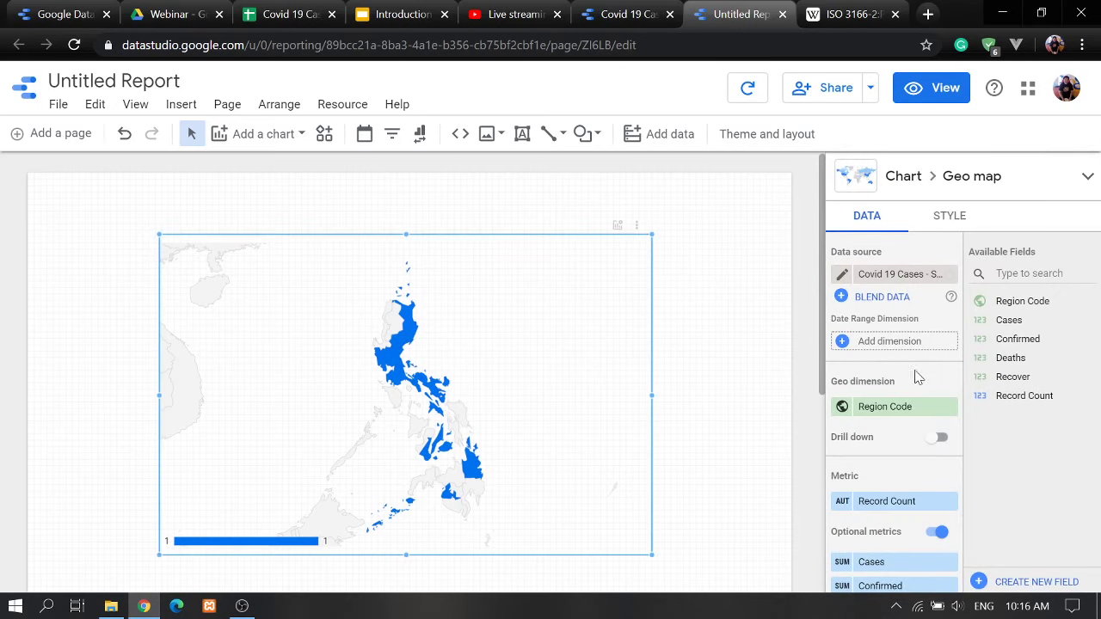
scroll(918, 339, down, 1)
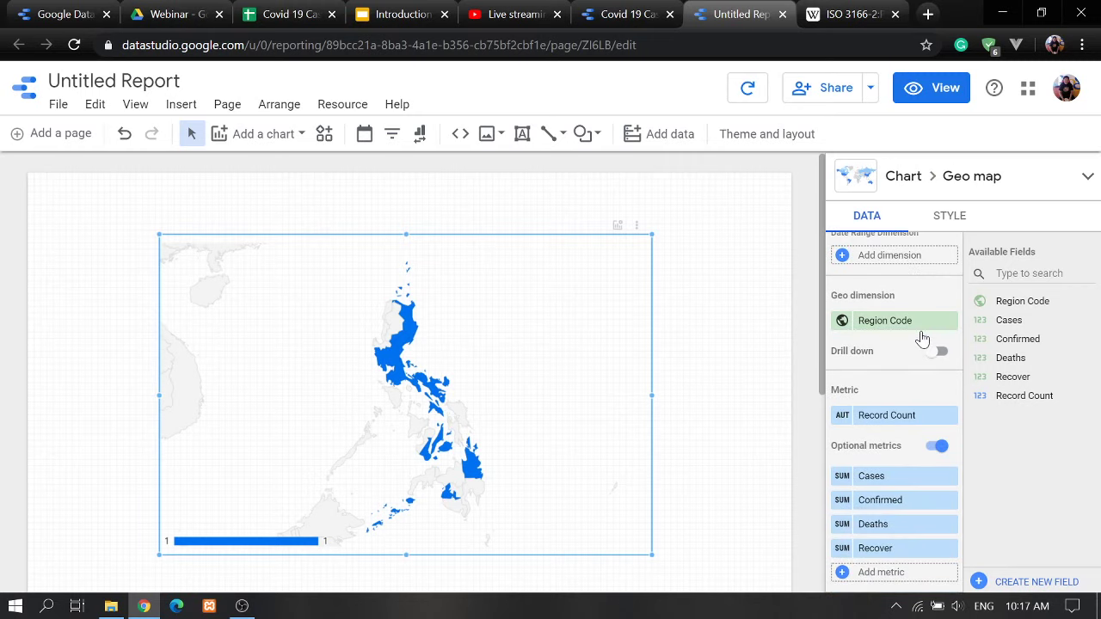
scroll(908, 284, down, 1)
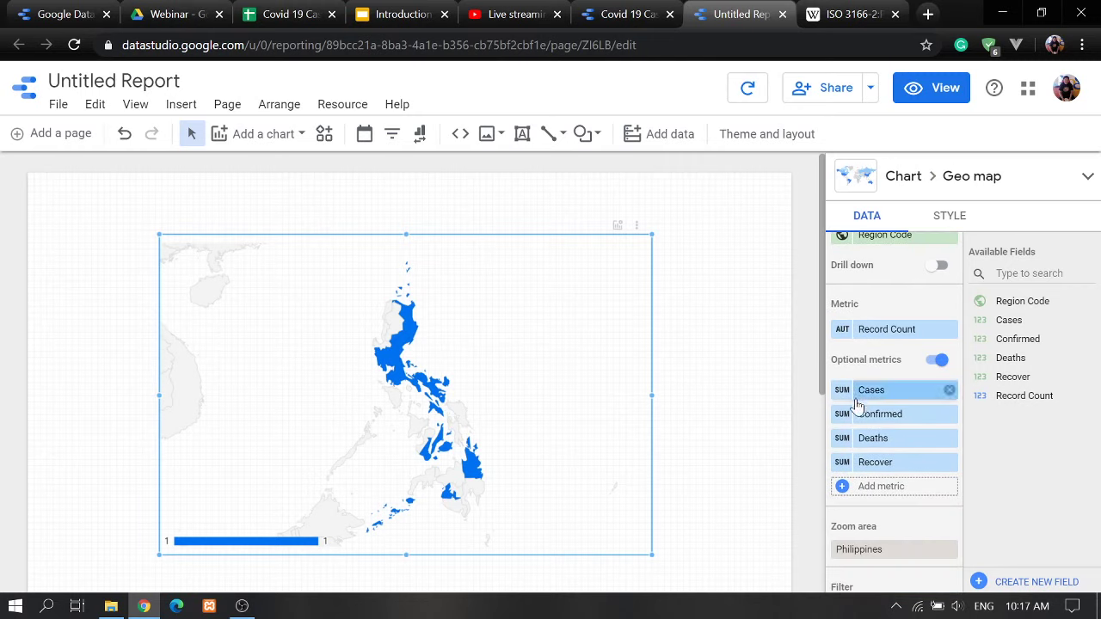
scroll(884, 418, up, 1)
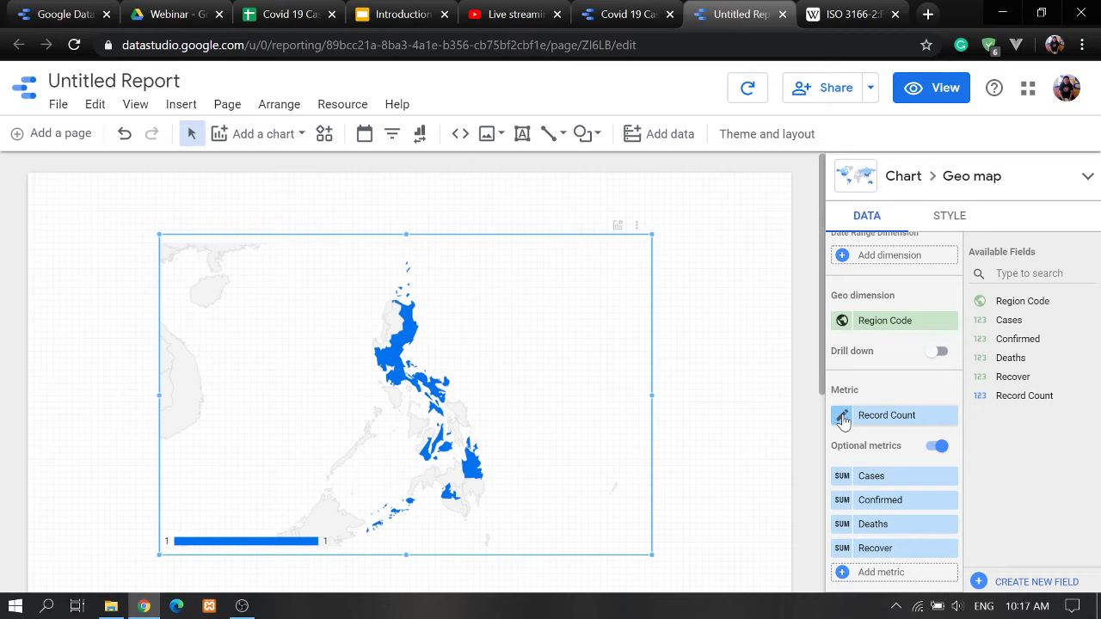
click(841, 417)
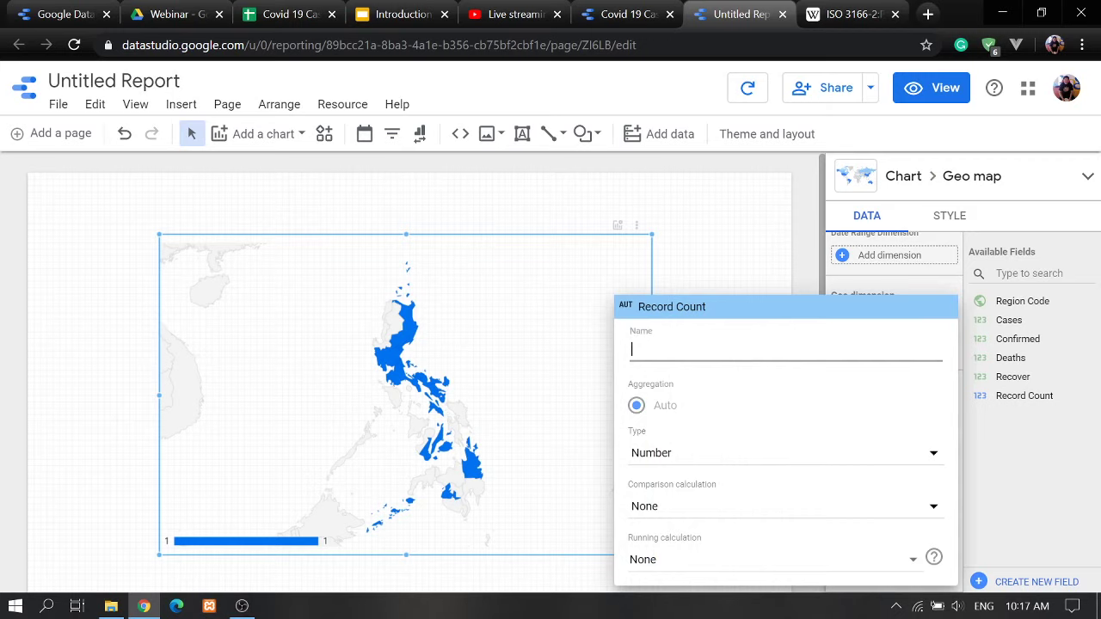
text(Co)
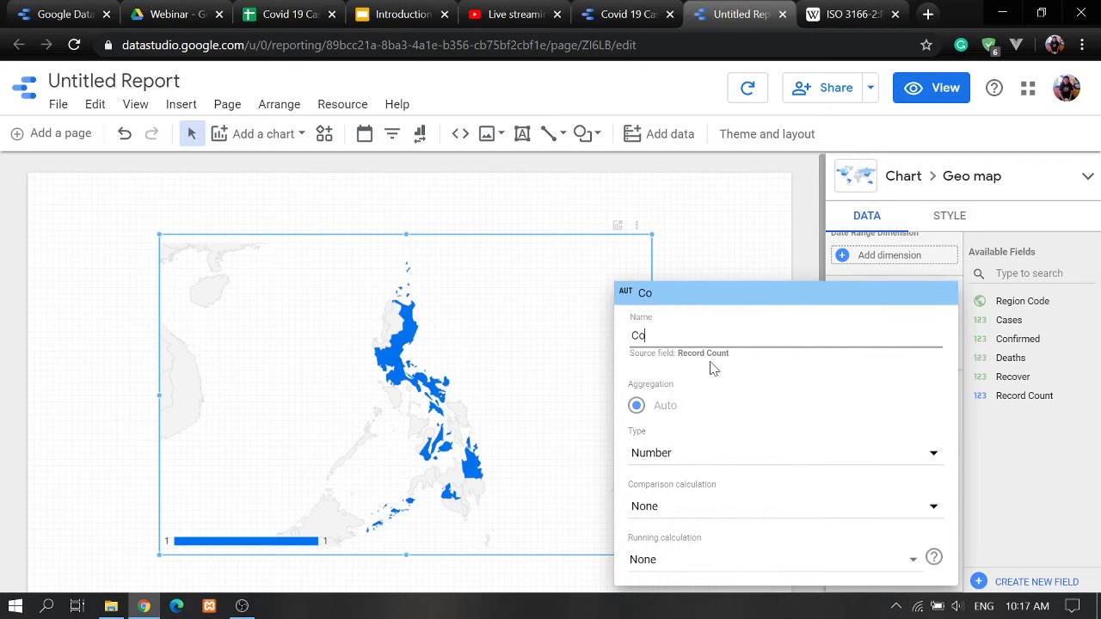
text(vid Record)
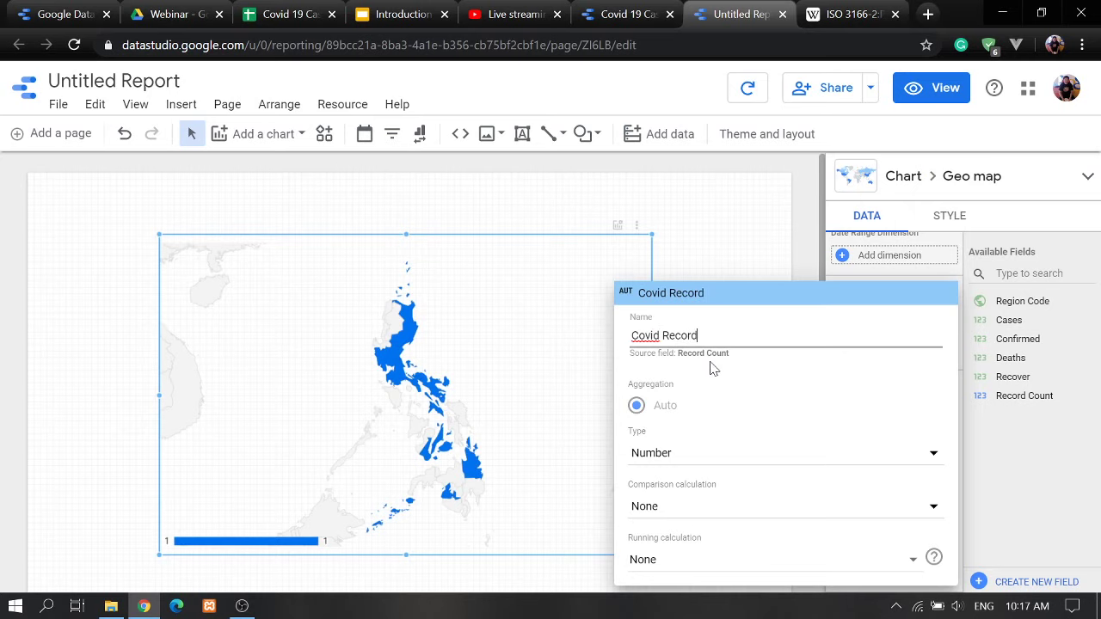
key(Return)
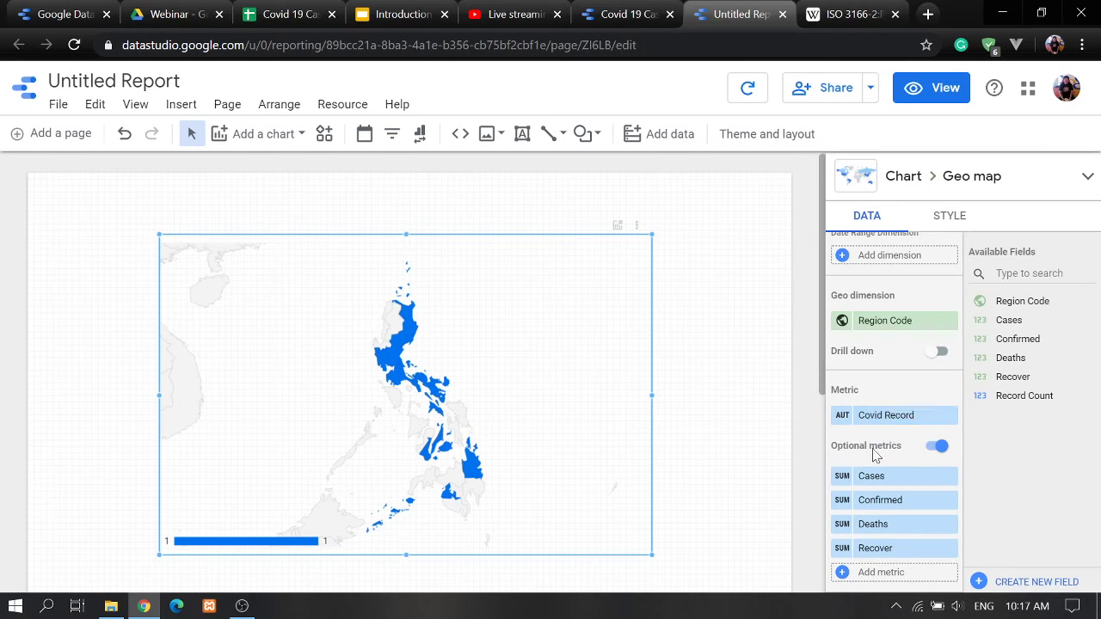
- Review the aggregation options of the Cases optional metric and the geo map's other data settings
scroll(885, 454, down, 1)
scroll(885, 454, down, 1)
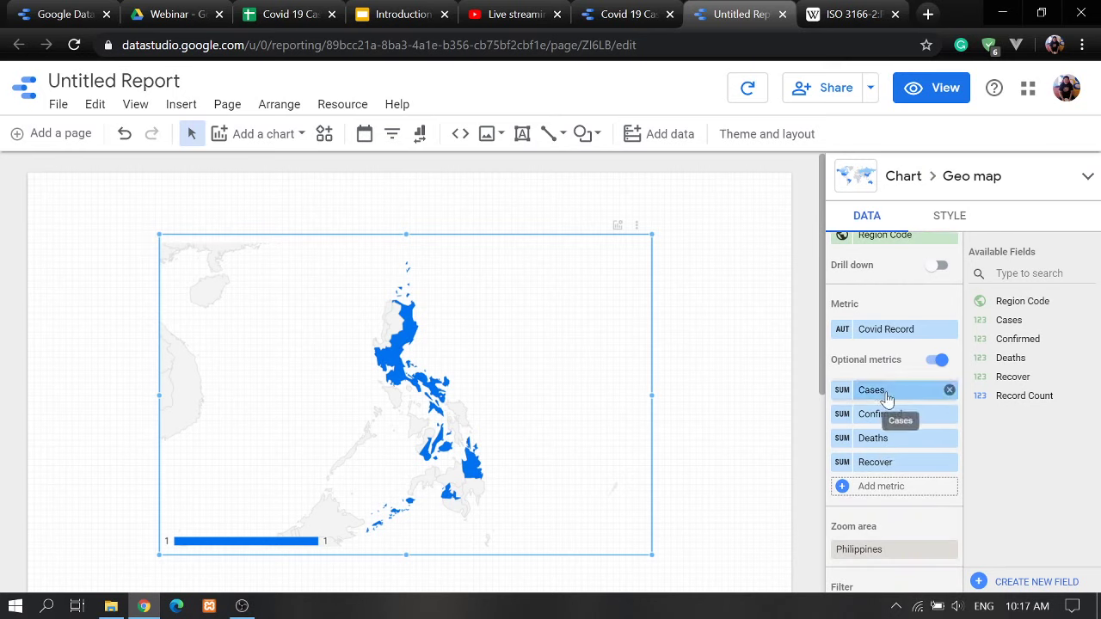
click(843, 394)
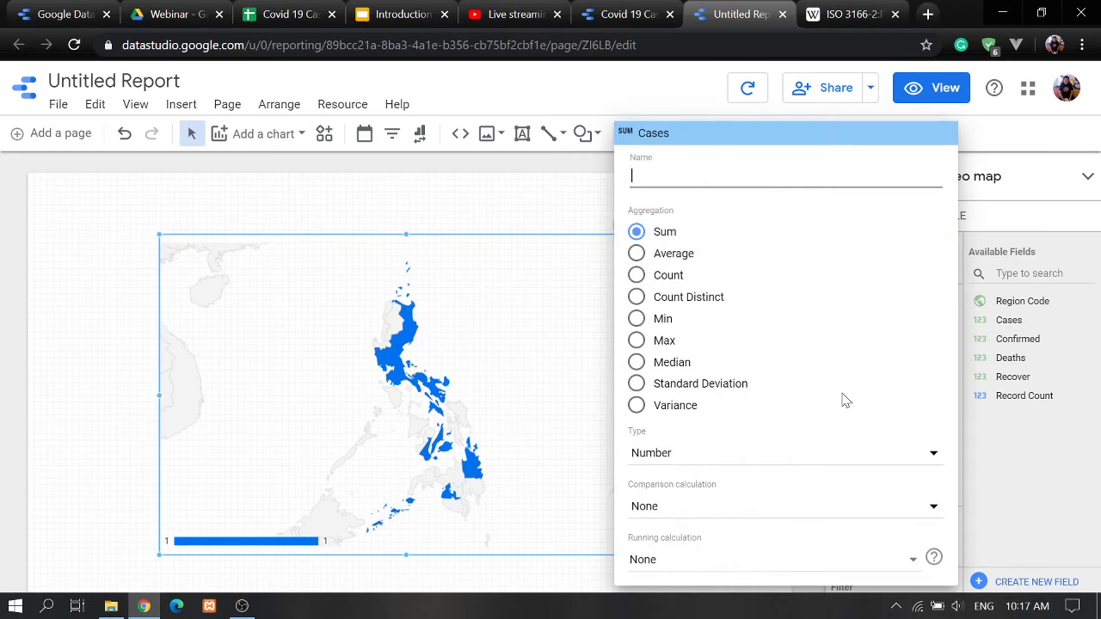
click(582, 183)
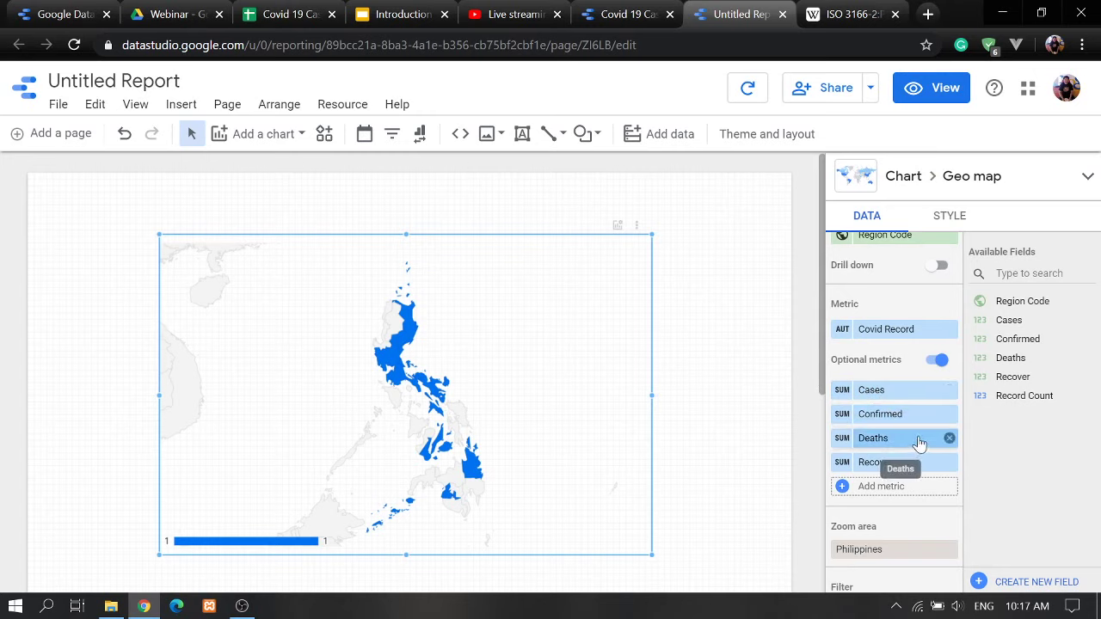
scroll(903, 433, up, 1)
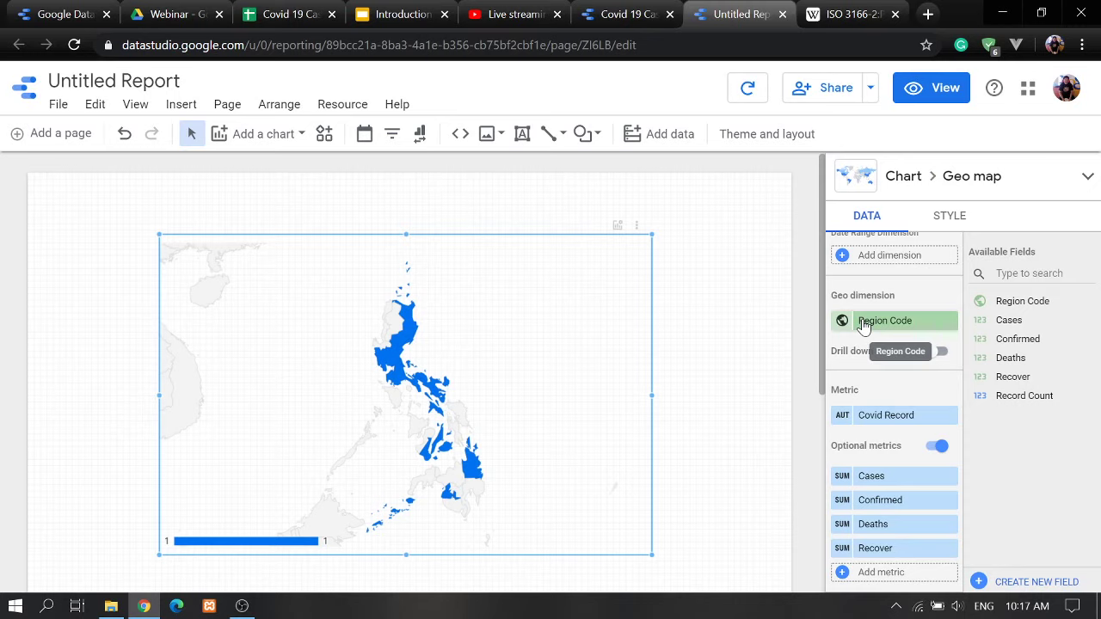
scroll(868, 331, down, 1)
scroll(871, 333, down, 3)
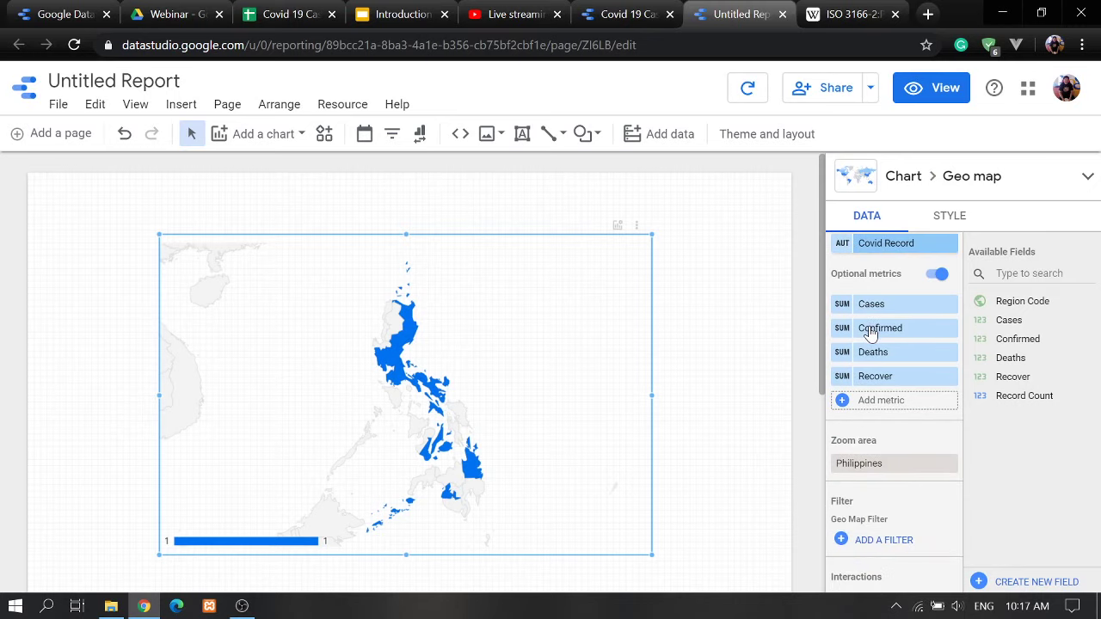
- Set the geo map's max color value to red and hide its legend
click(950, 218)
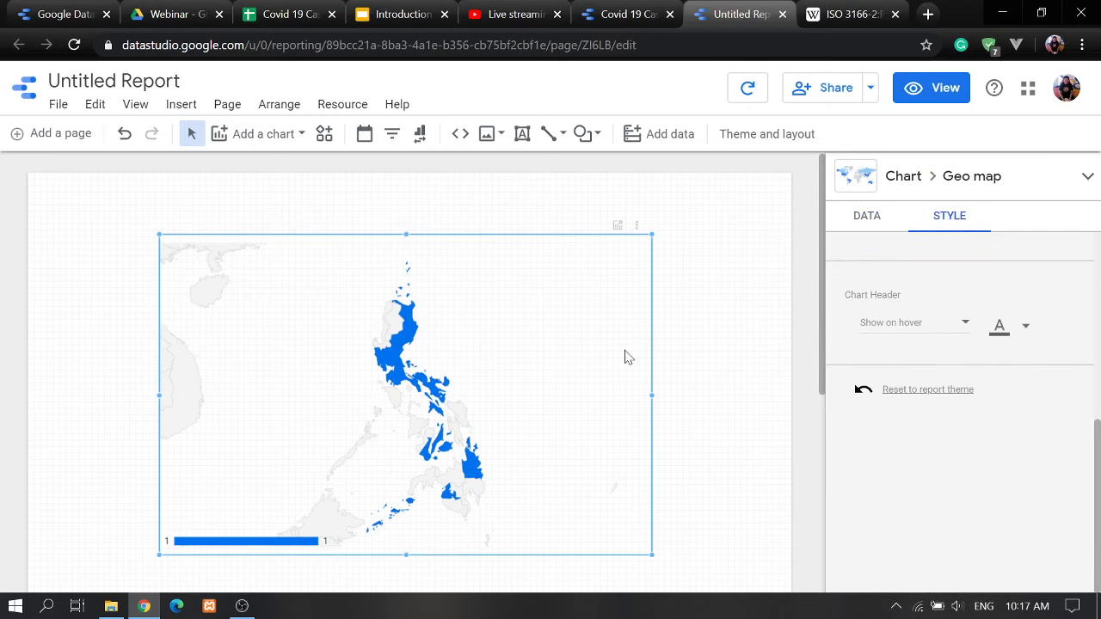
scroll(968, 450, up, 5)
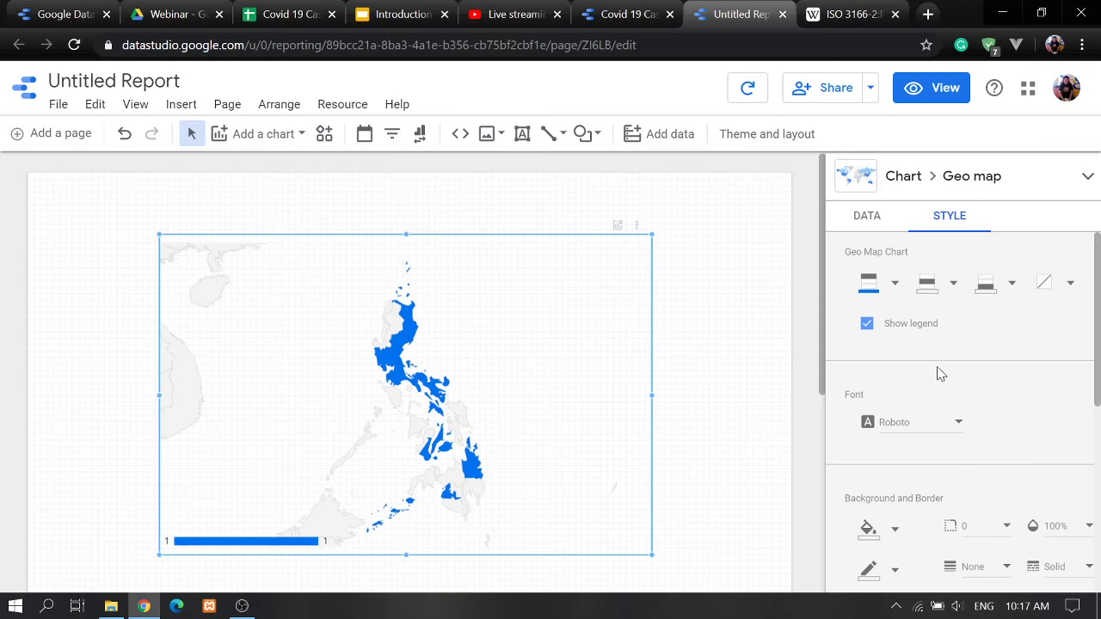
click(895, 287)
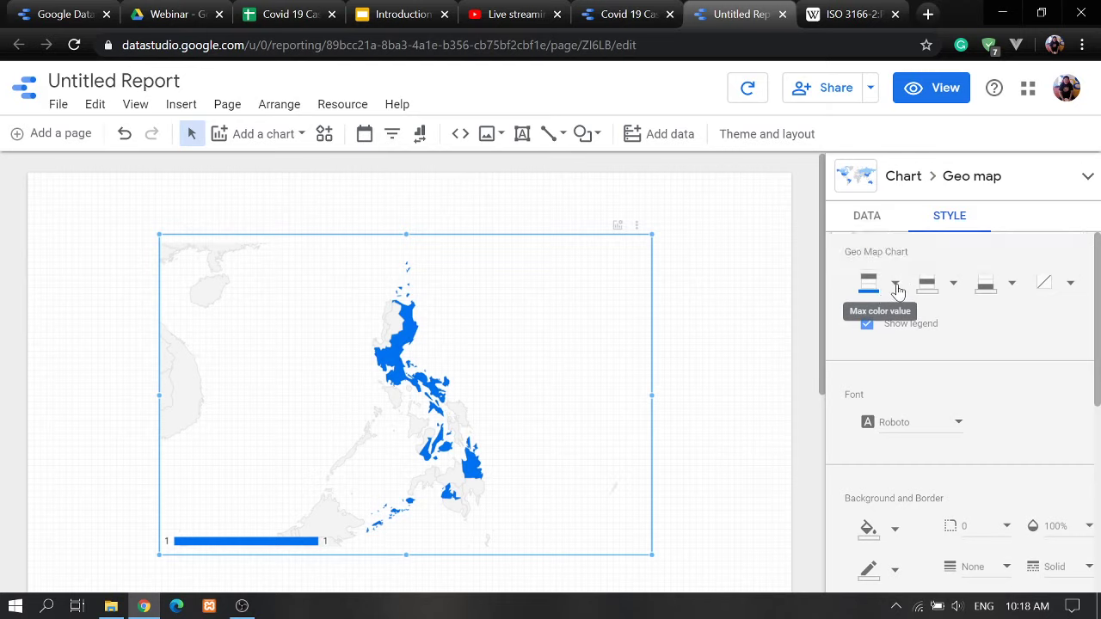
click(895, 287)
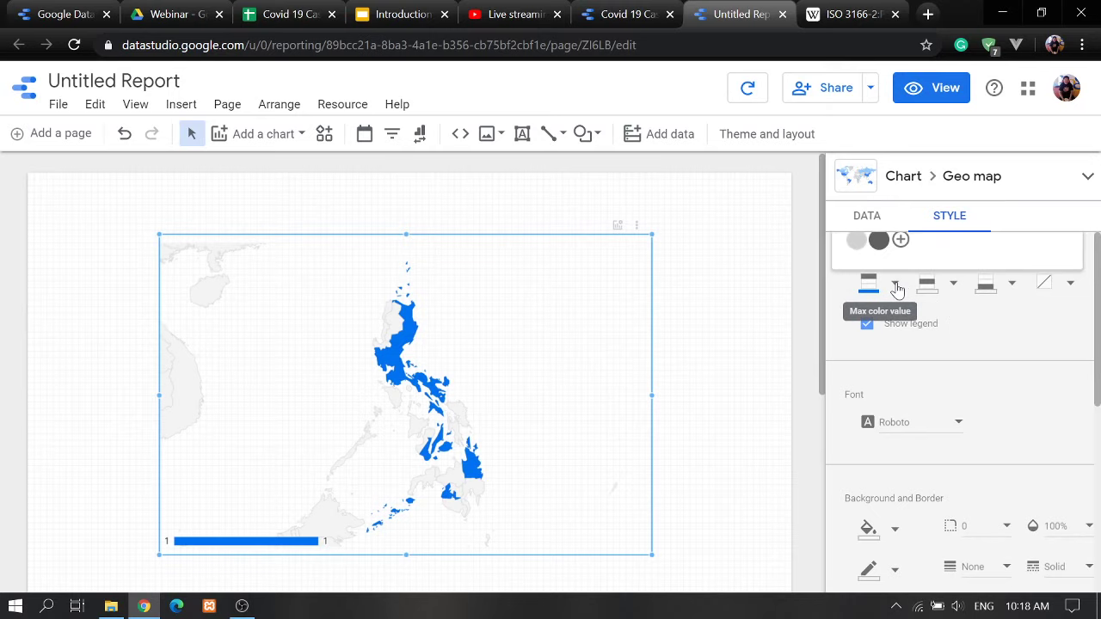
scroll(960, 356, down, 1)
scroll(946, 340, up, 1)
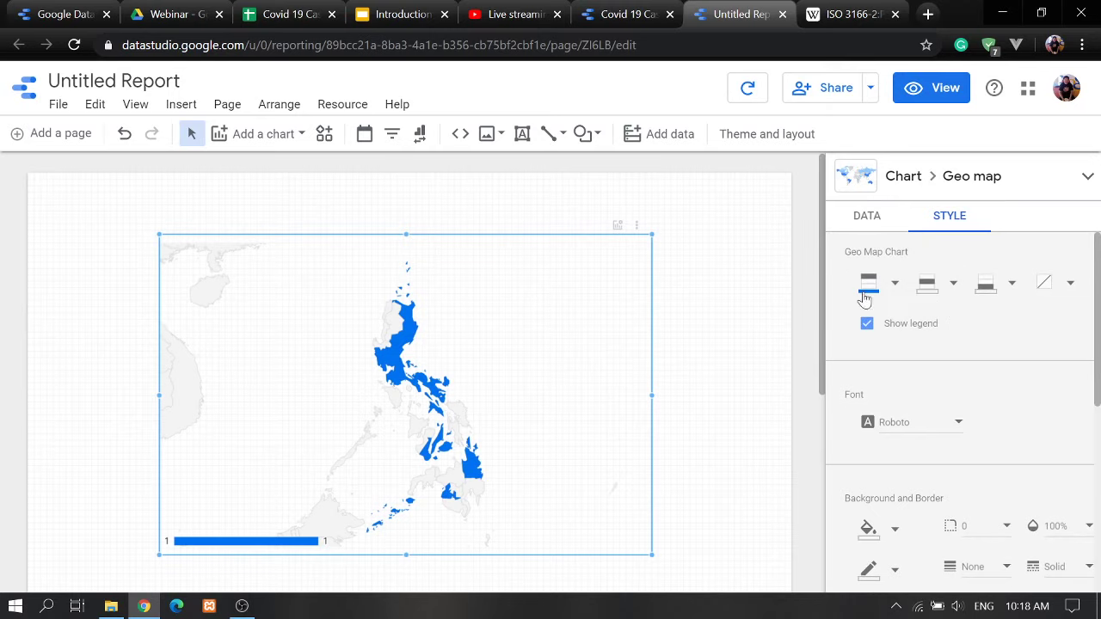
click(952, 286)
click(953, 288)
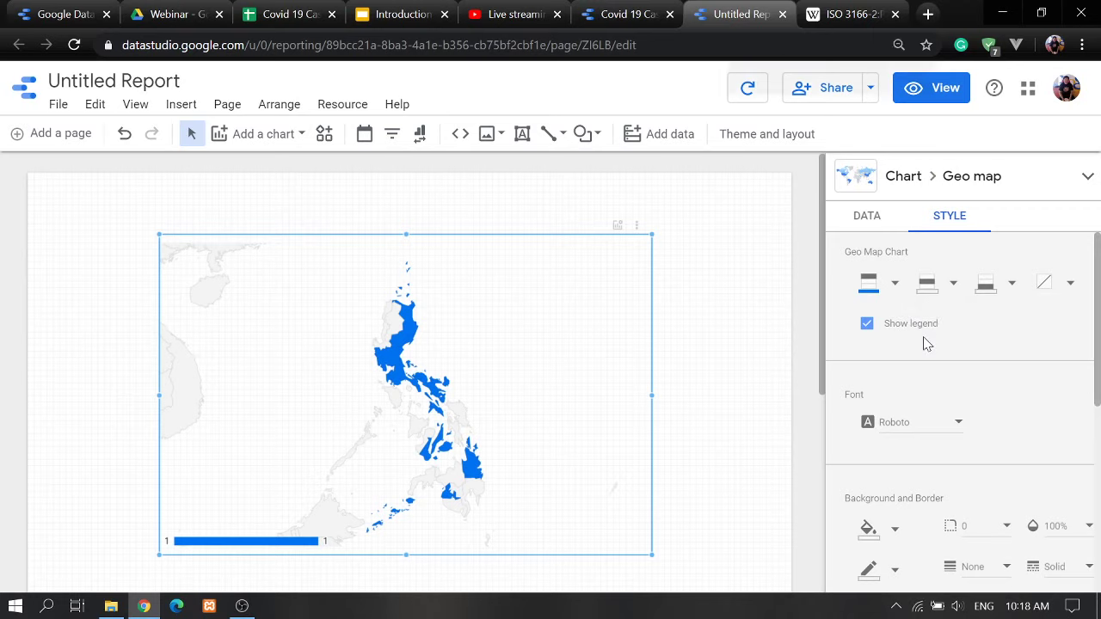
key(ctrl+minus)
key(ctrl+minus)
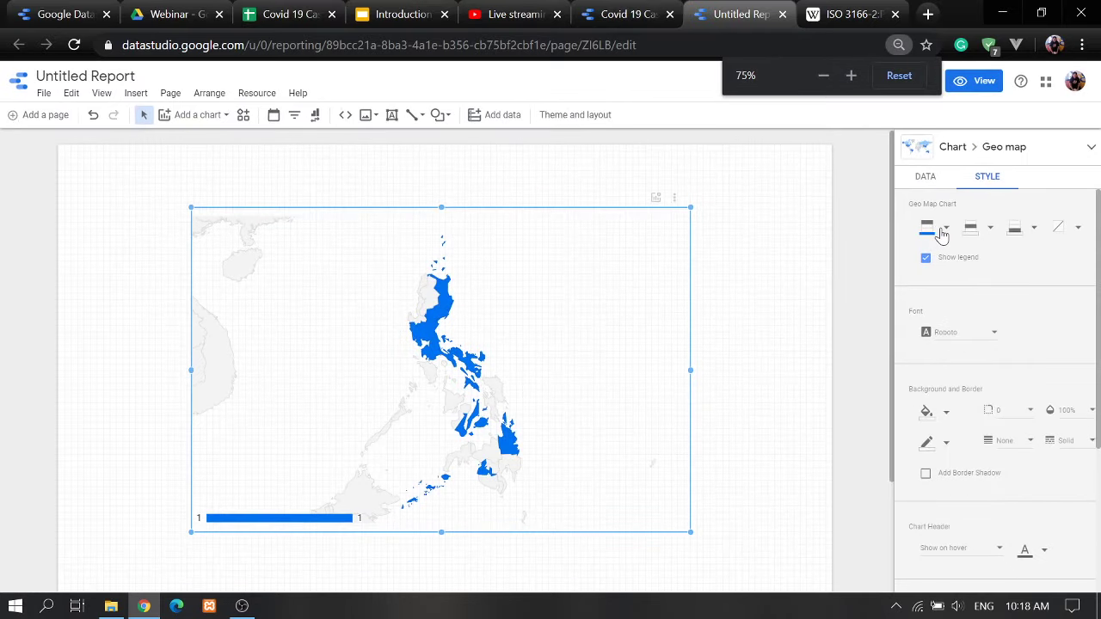
click(946, 230)
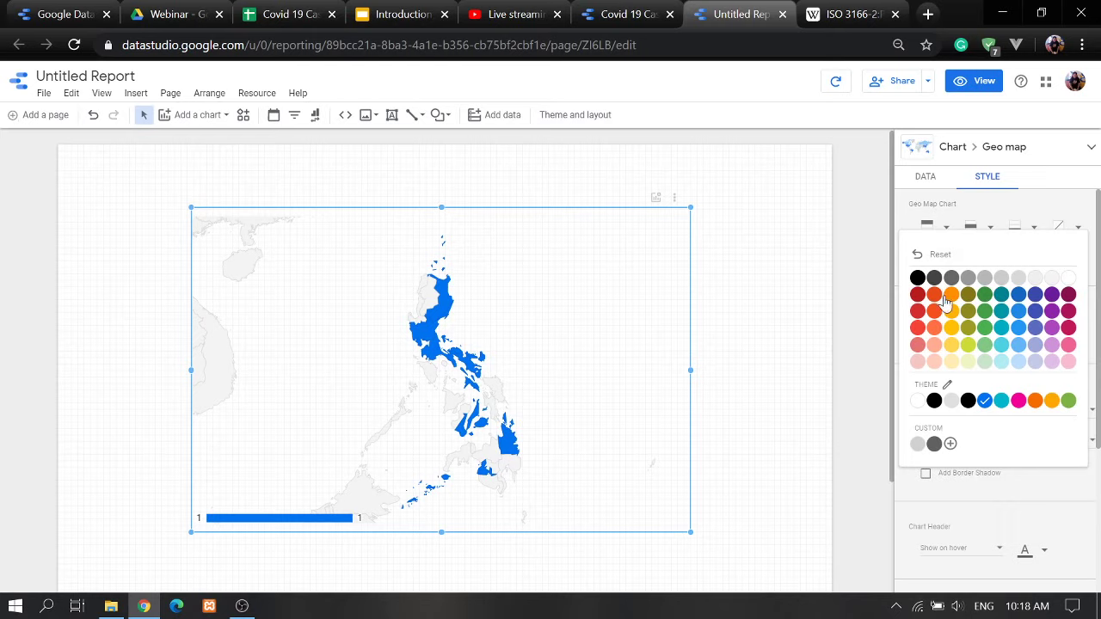
click(918, 322)
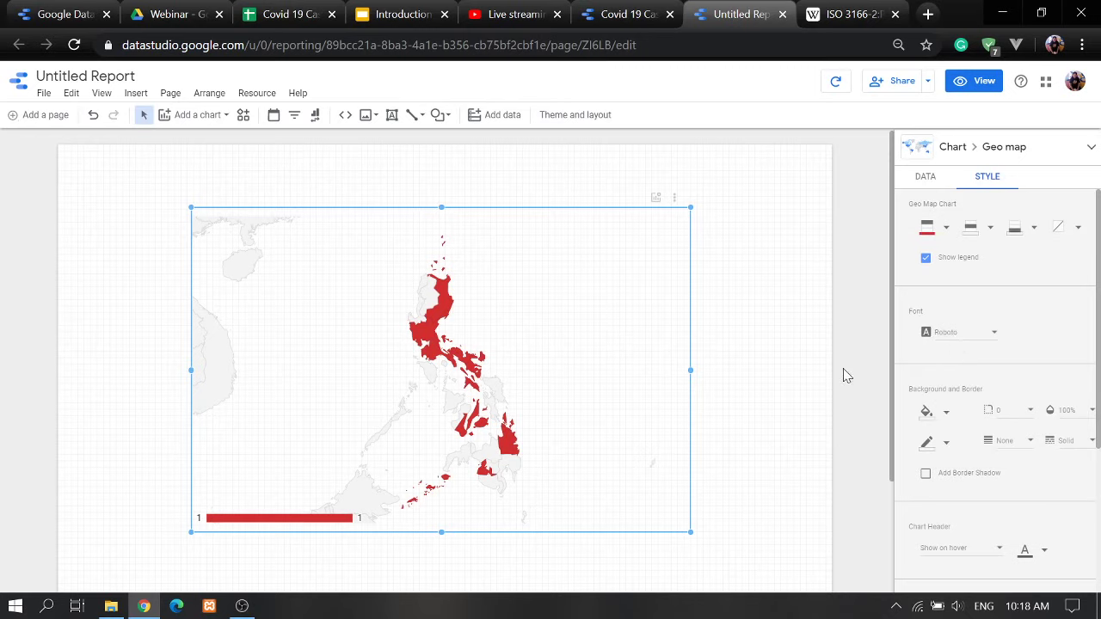
click(926, 260)
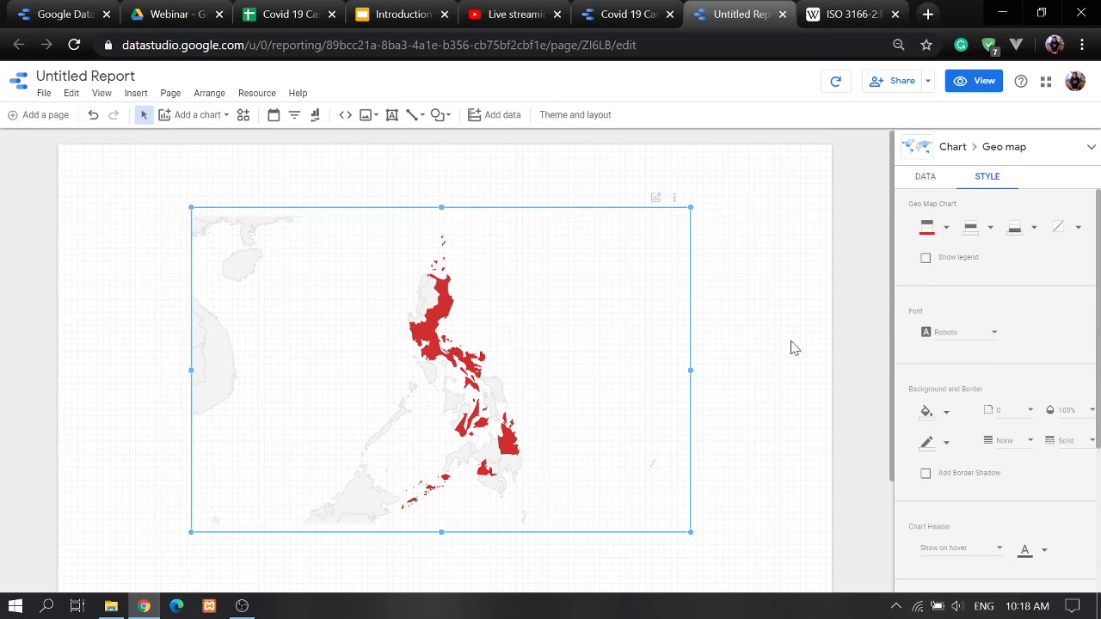
- Set the geo map's mid color value to orange and its min color value to green
click(990, 232)
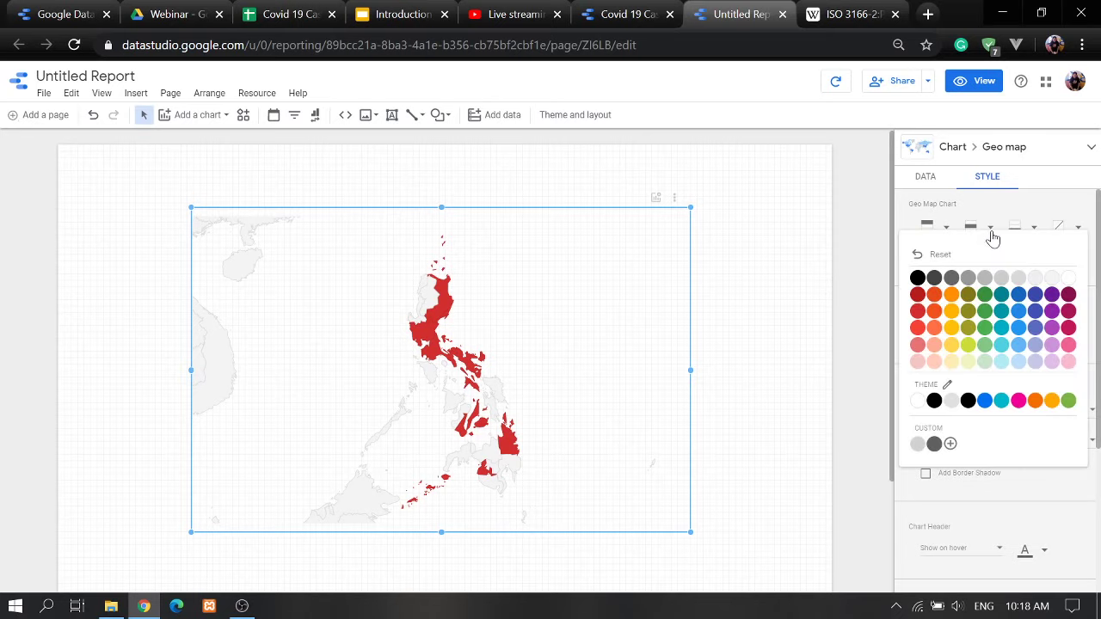
click(951, 298)
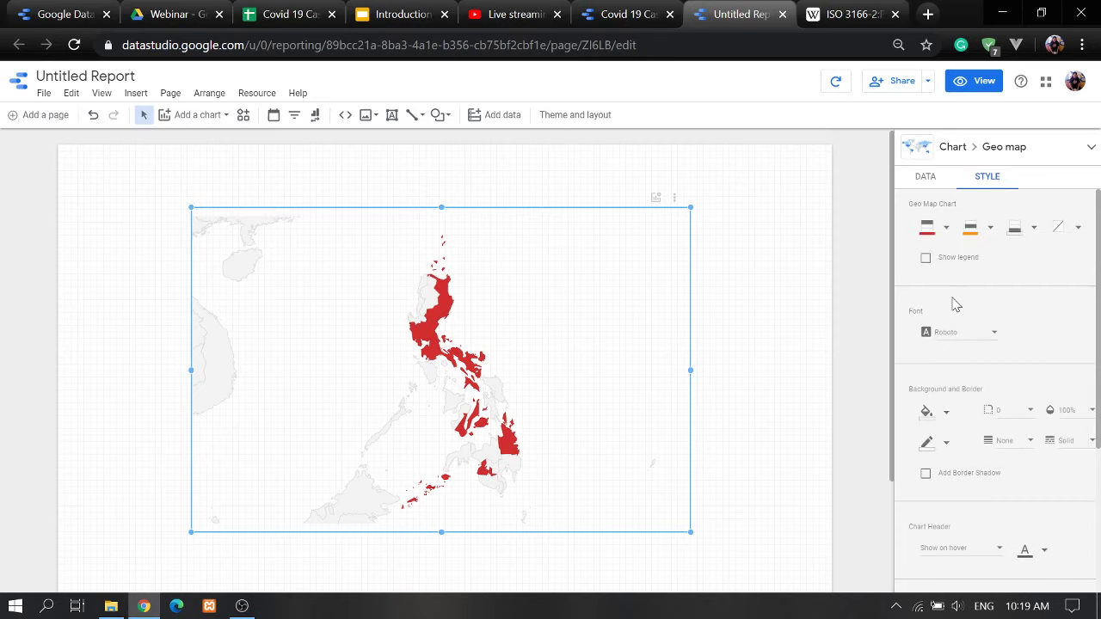
click(1035, 229)
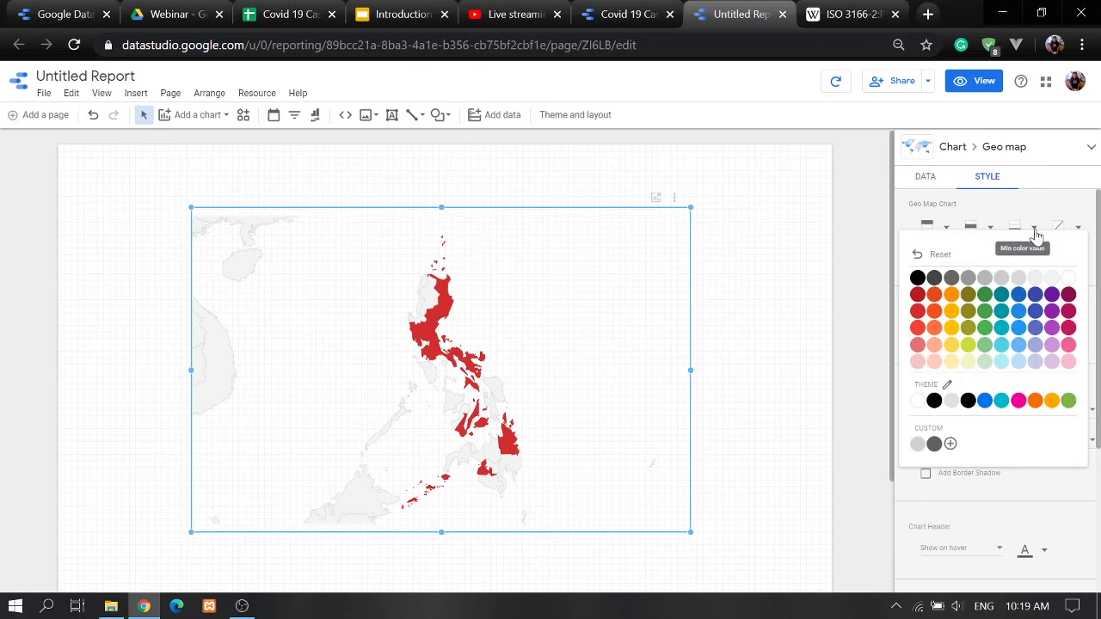
click(992, 296)
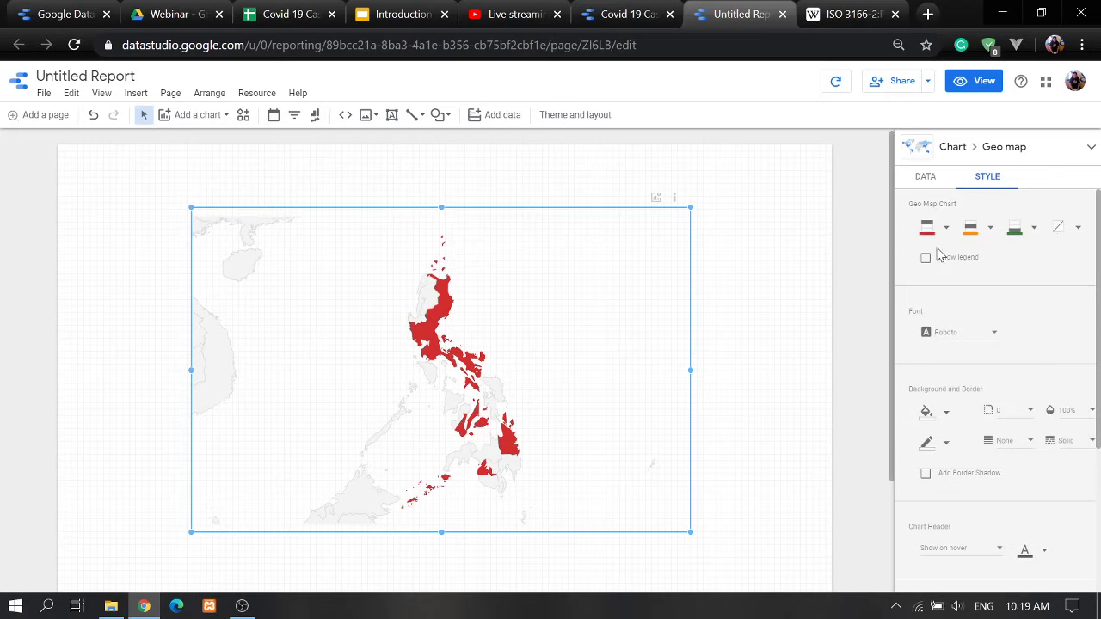
- Preview the report with the geo map's metric switched to Cases, inspect the colored regions, and return to editing
click(974, 83)
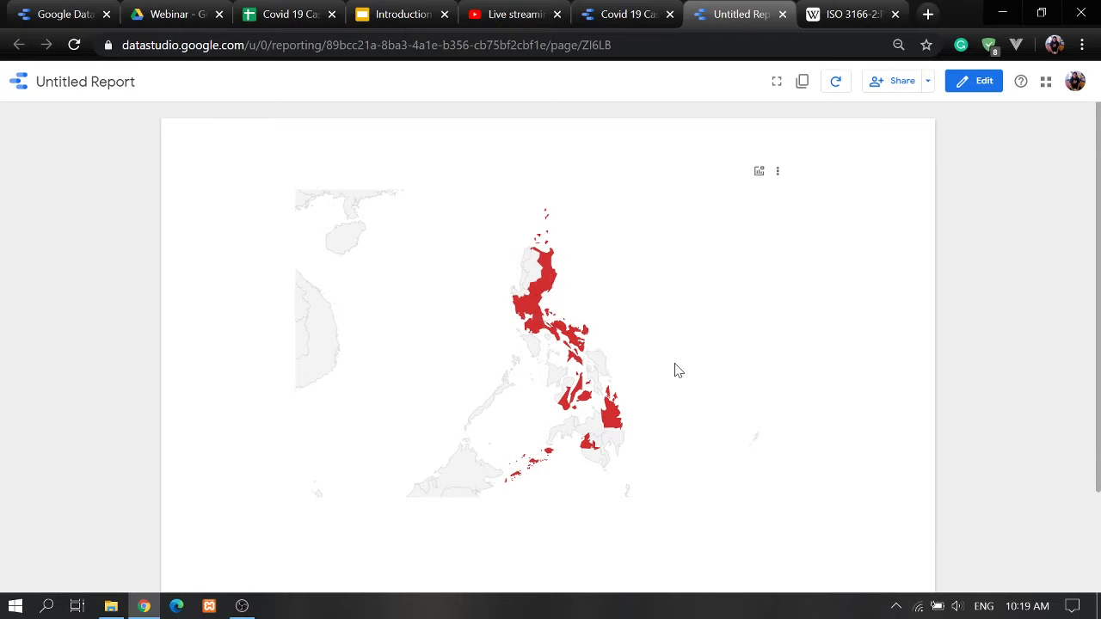
click(758, 171)
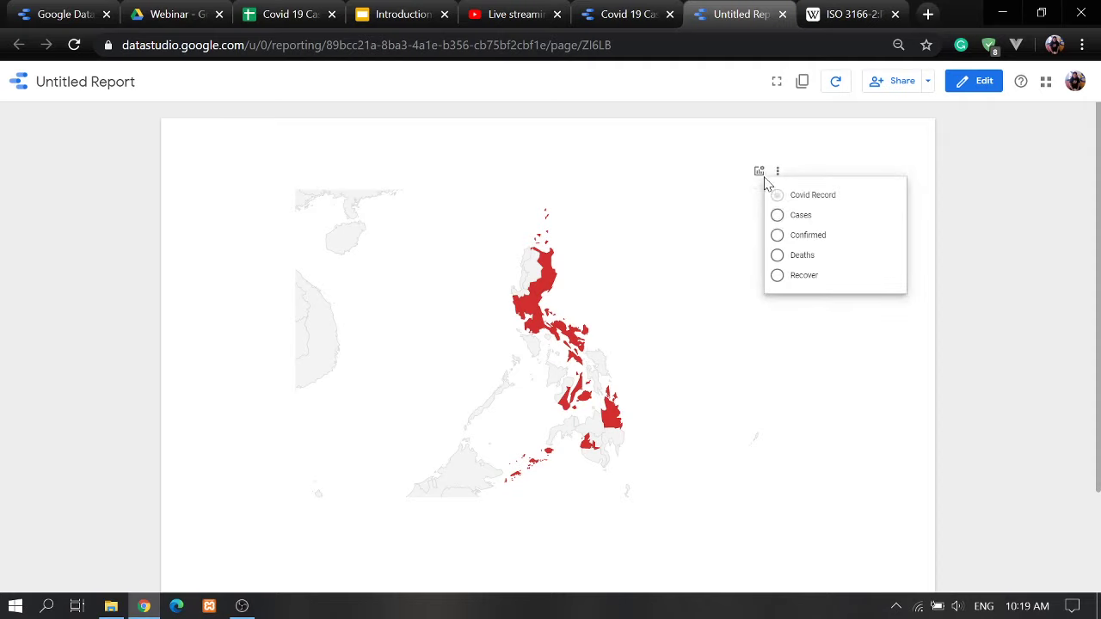
click(777, 219)
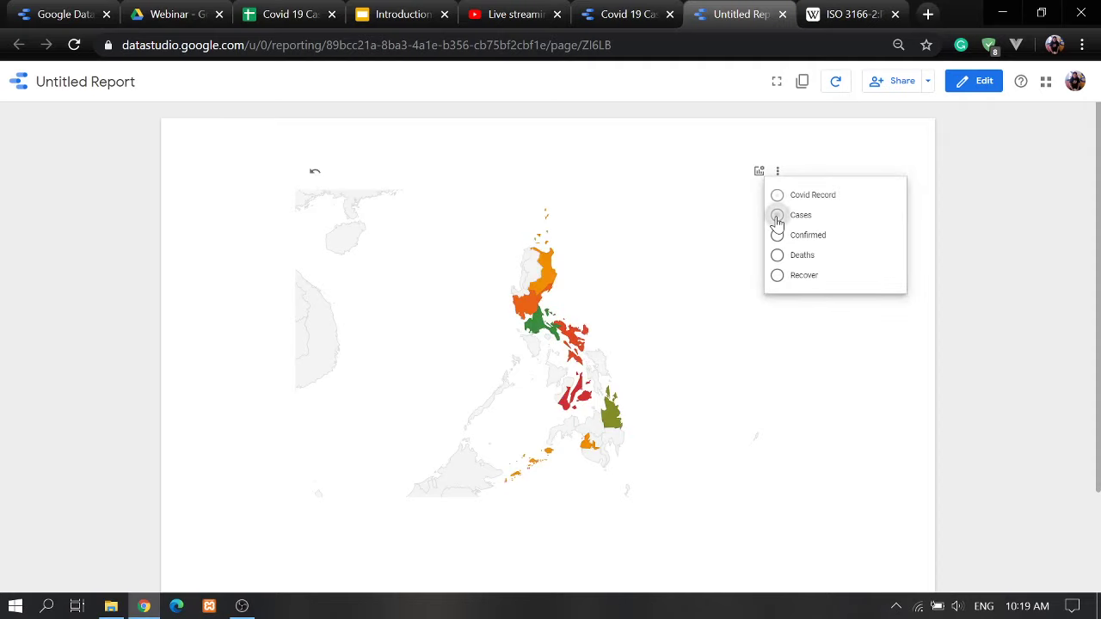
click(648, 261)
mouse_move(567, 335)
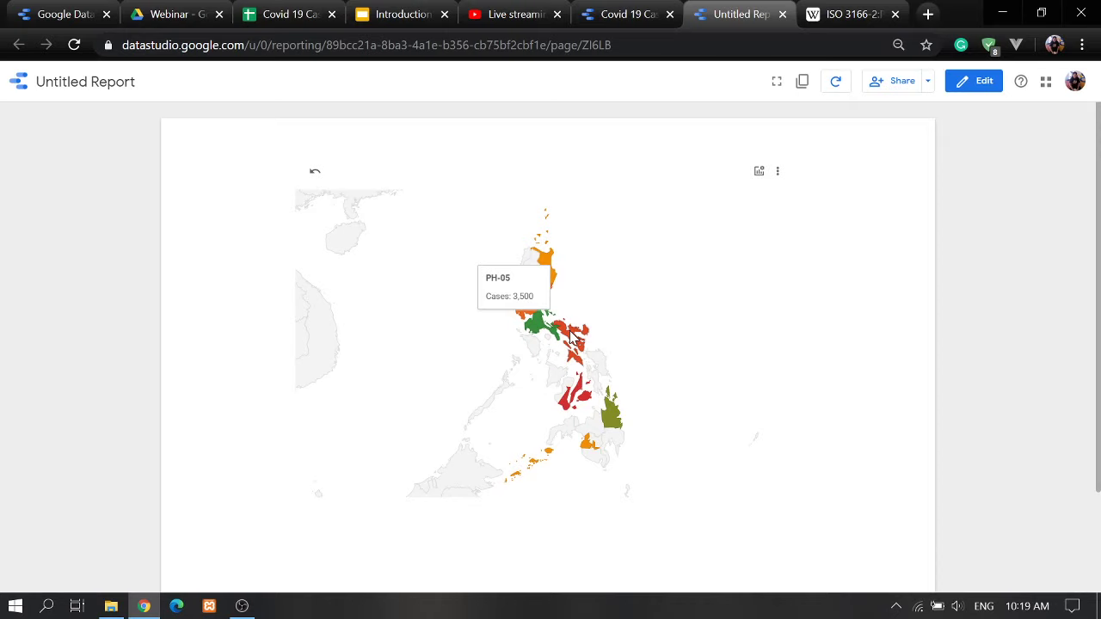
mouse_move(551, 275)
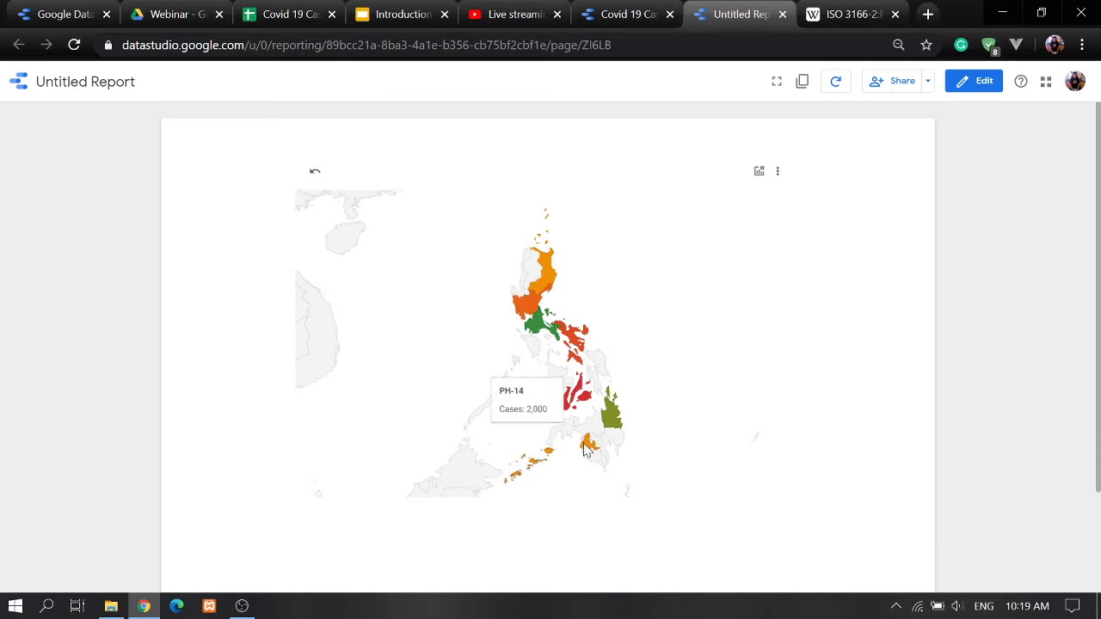
mouse_move(531, 471)
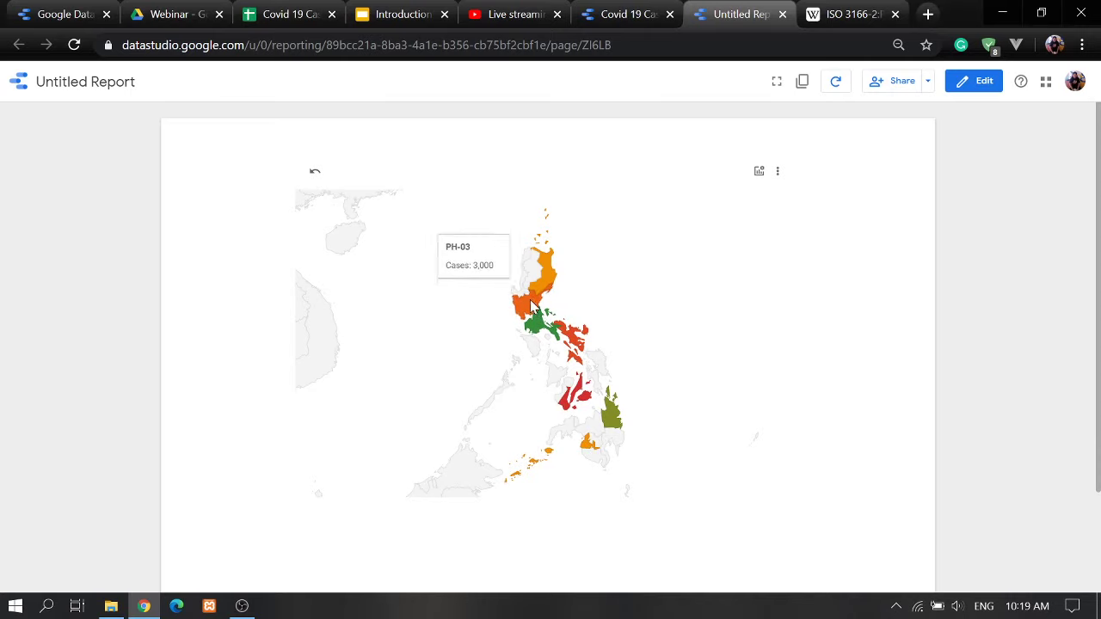
mouse_move(543, 300)
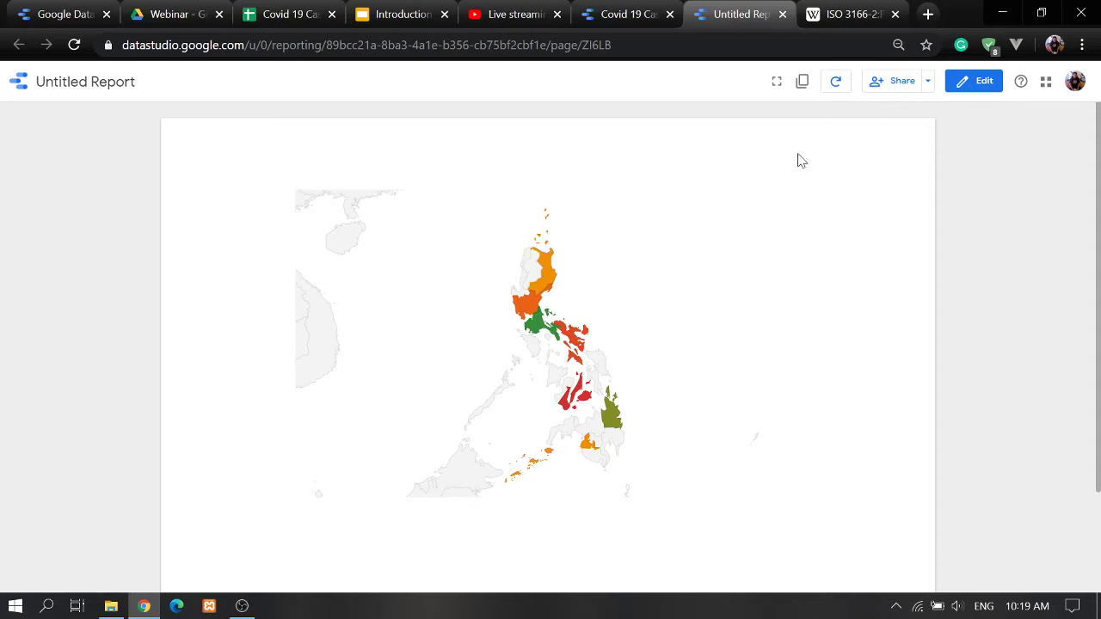
click(972, 80)
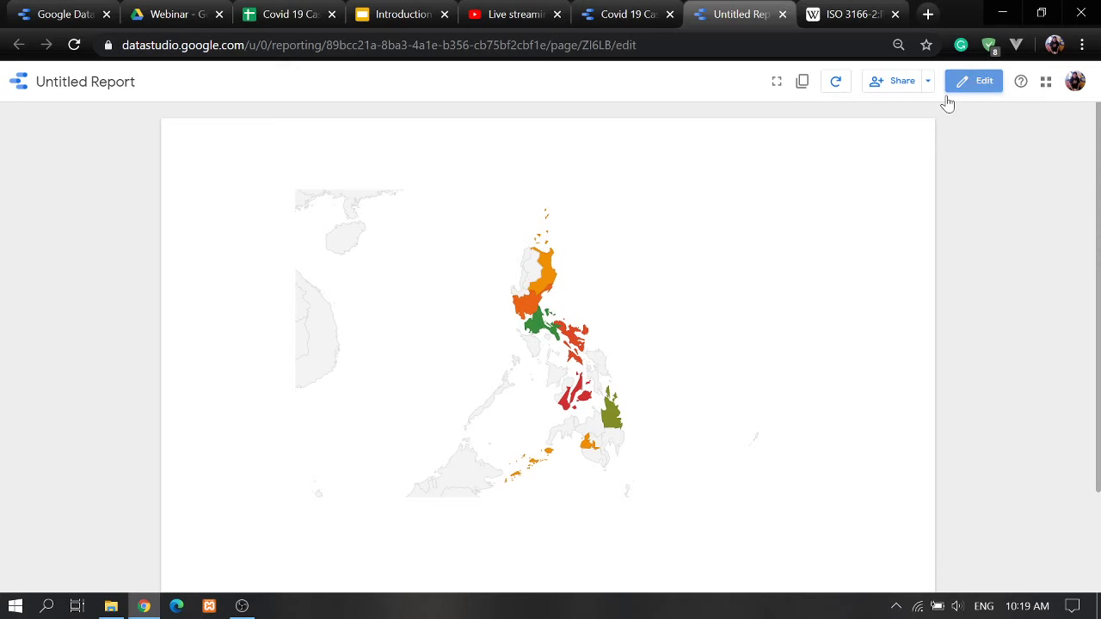
- Try a light pink background on the geo map, and settle on light cyan
click(468, 349)
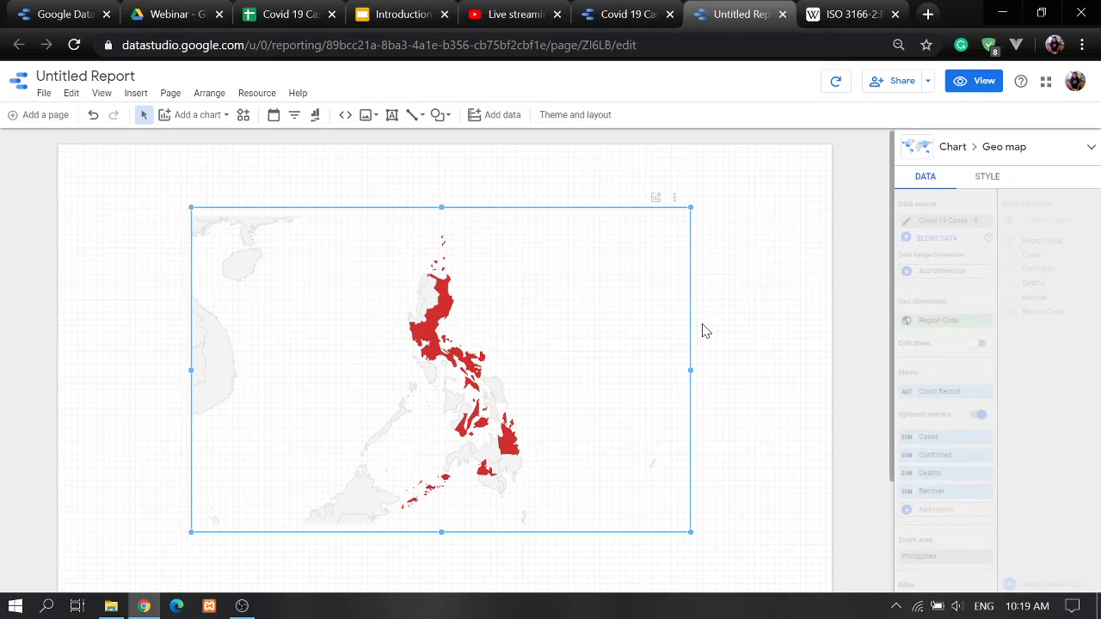
click(986, 176)
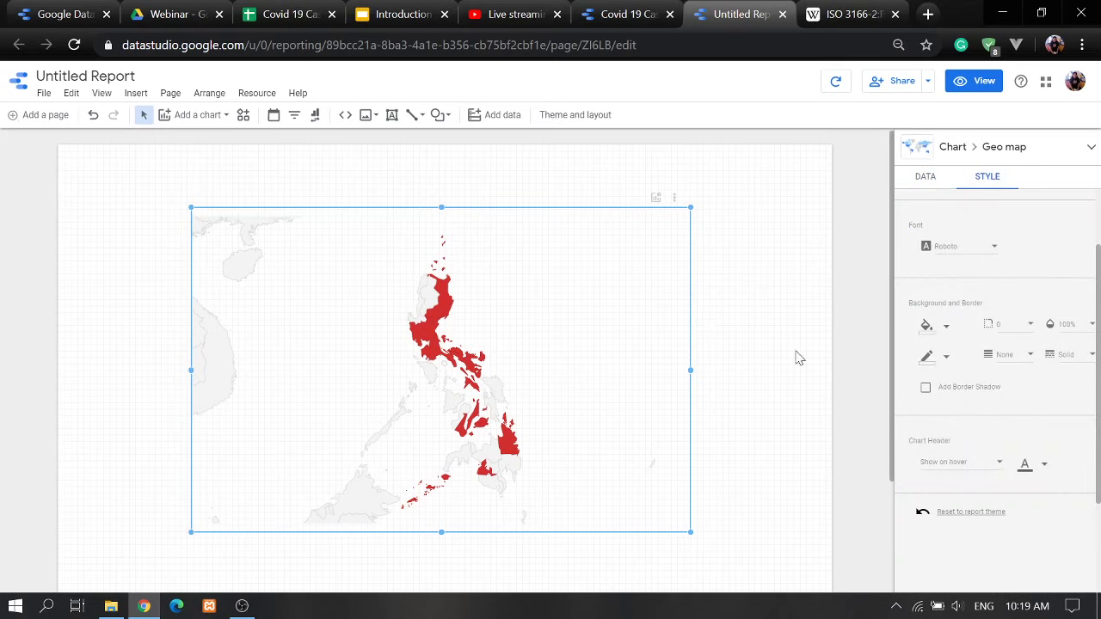
scroll(1000, 399, down, 1)
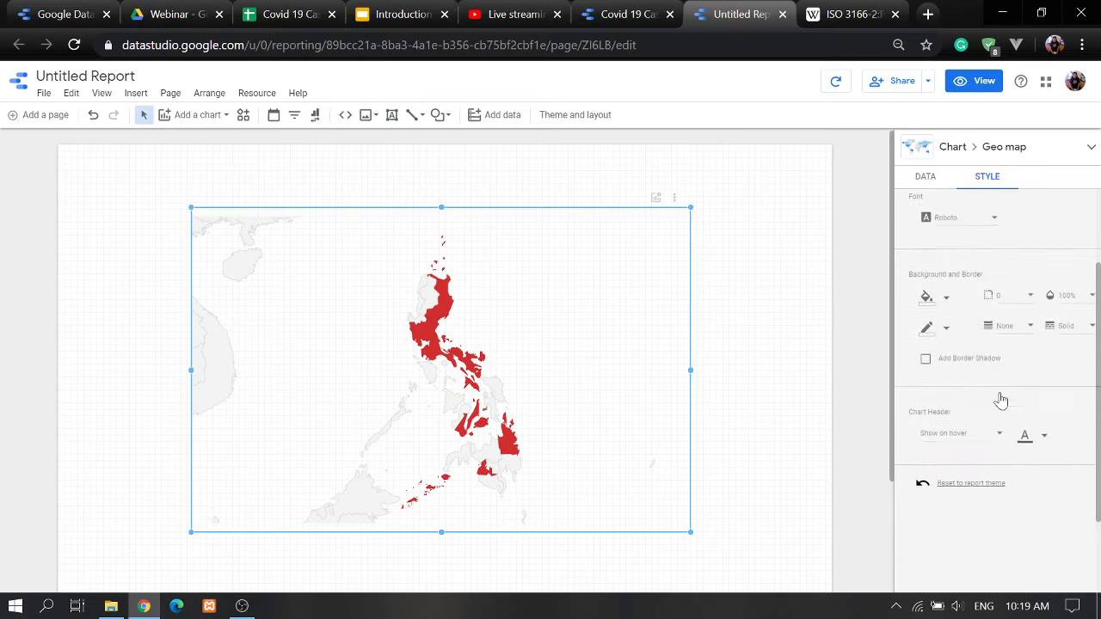
scroll(999, 400, down, 2)
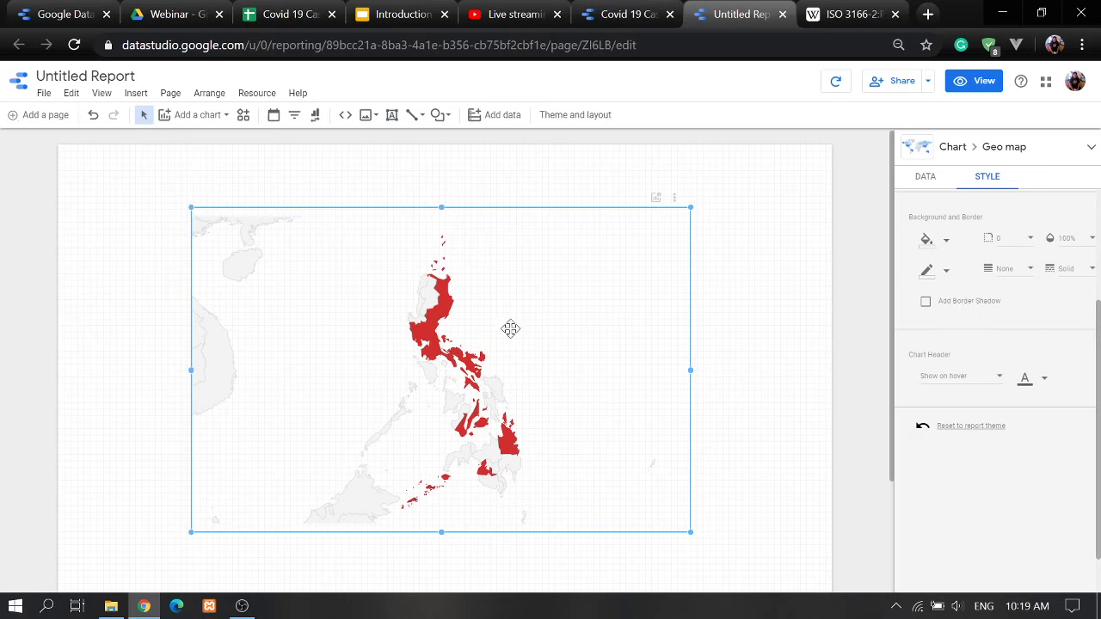
click(947, 242)
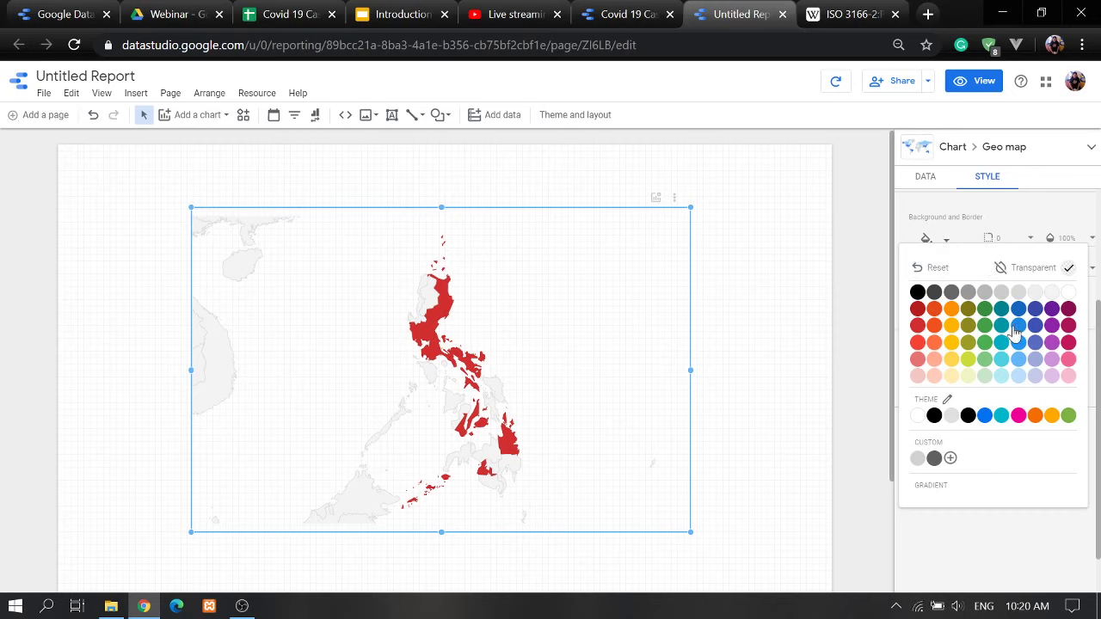
click(1075, 385)
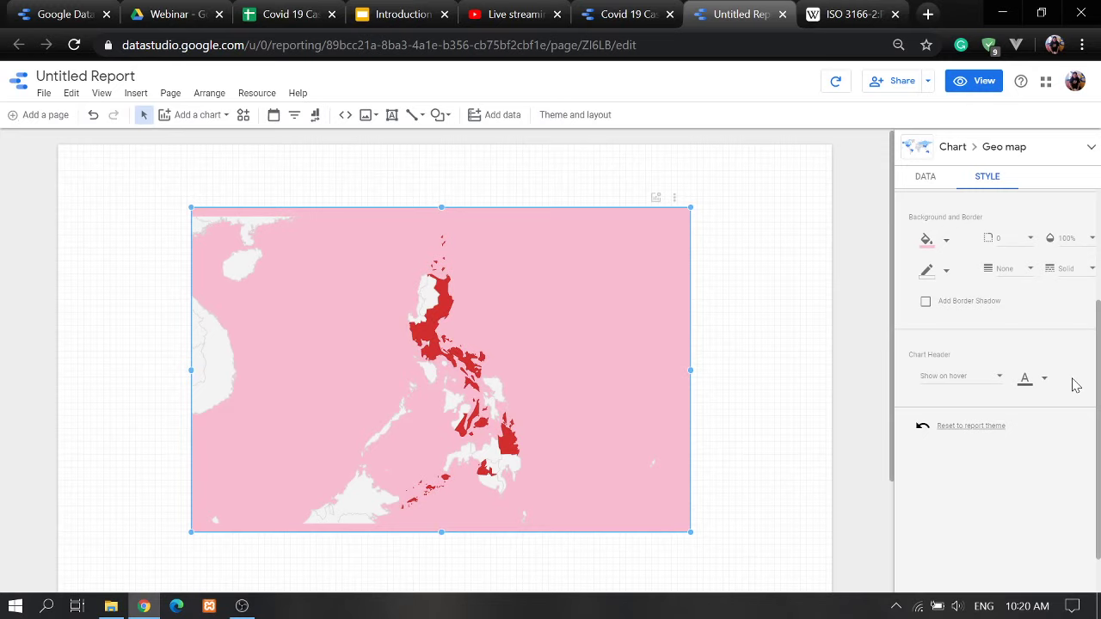
click(946, 241)
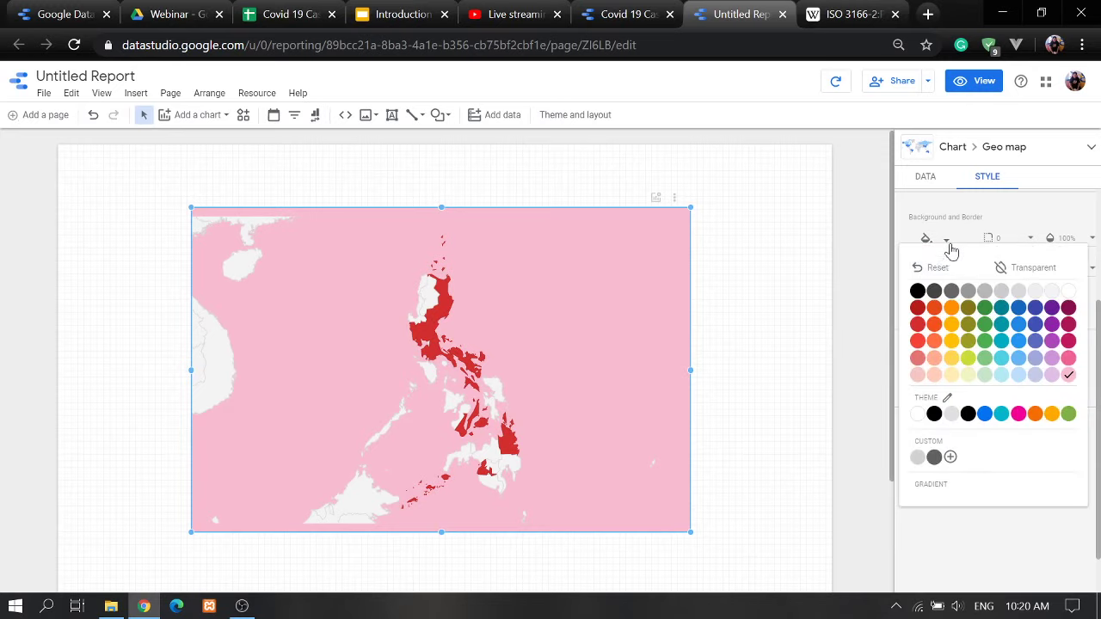
click(1000, 376)
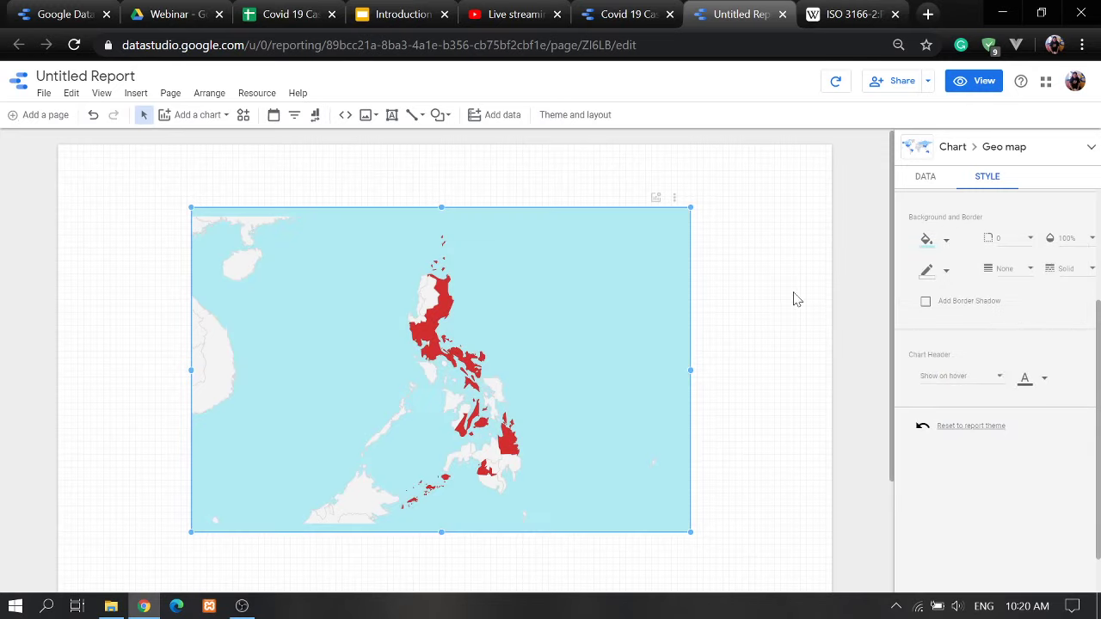
- Give the geo map a black border and check the result in the report preview
click(945, 271)
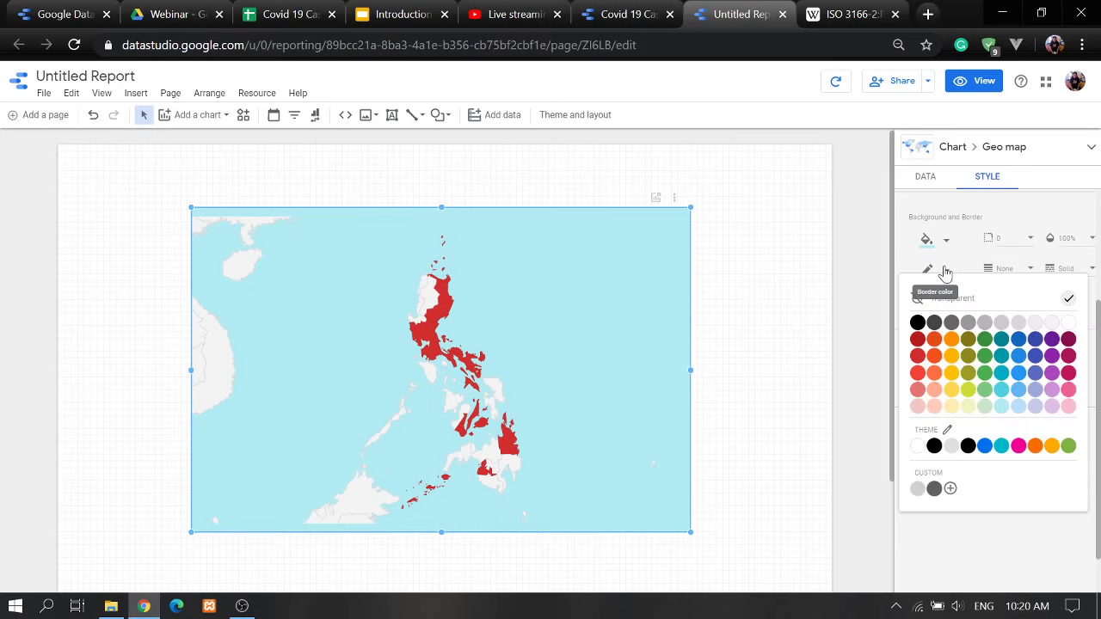
click(916, 322)
click(767, 243)
click(978, 80)
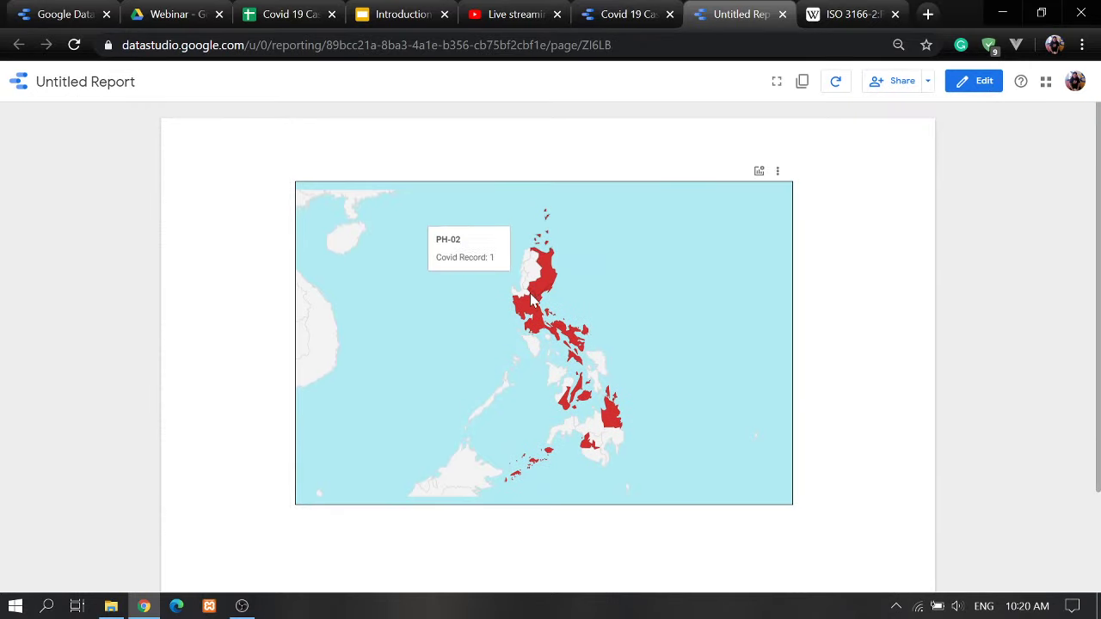
click(980, 81)
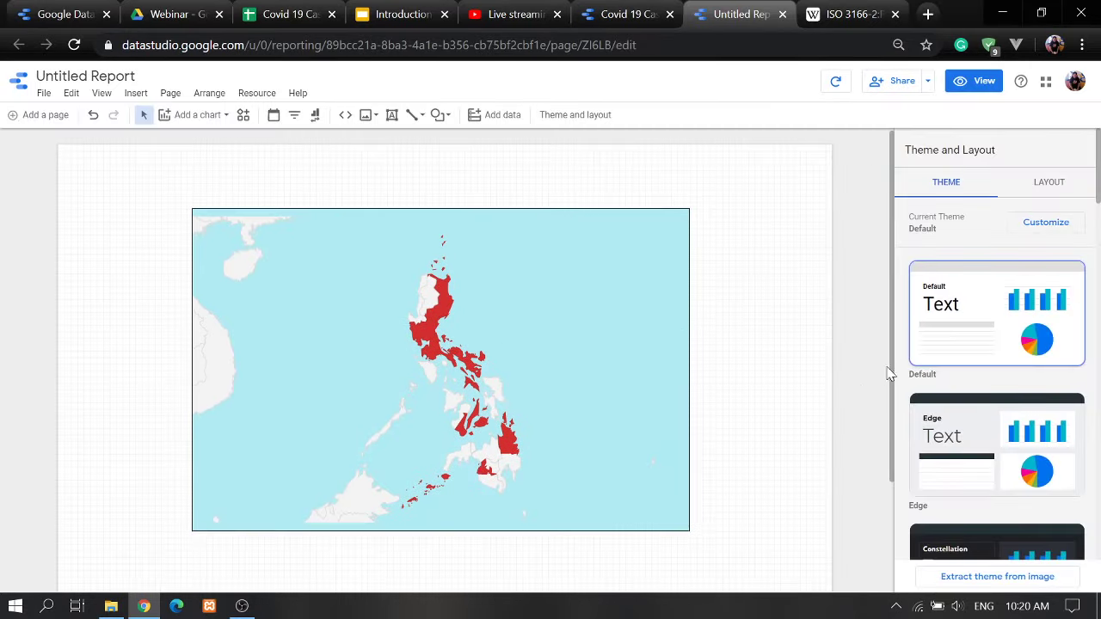
- Set the geo map's chart header font color to the magenta theme color, keeping the header shown on hover
click(1033, 195)
click(550, 329)
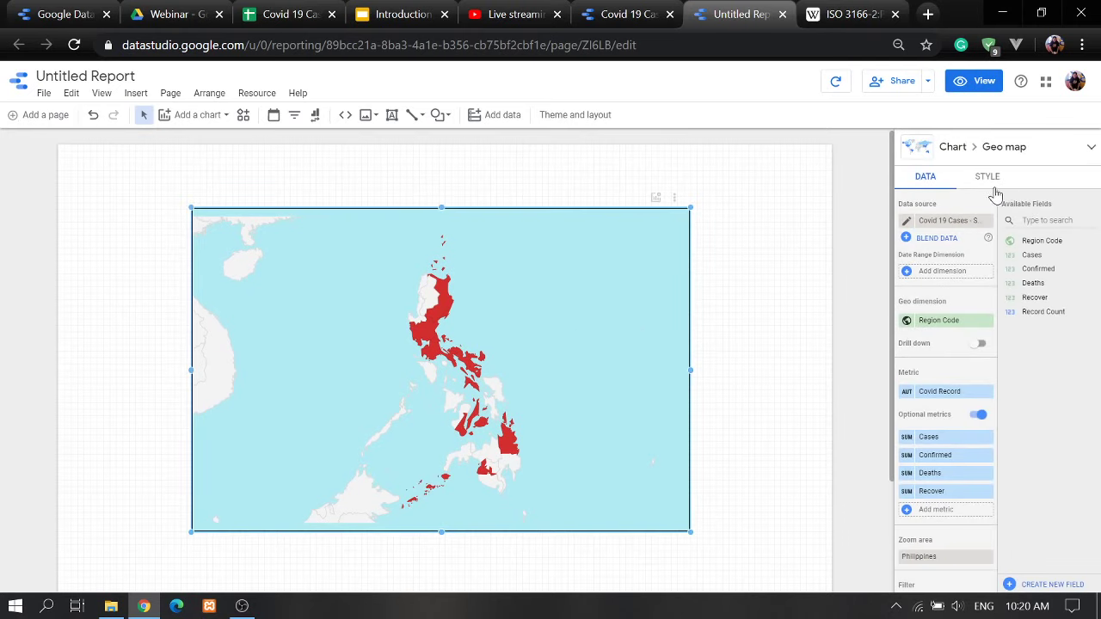
click(994, 190)
scroll(995, 327, down, 5)
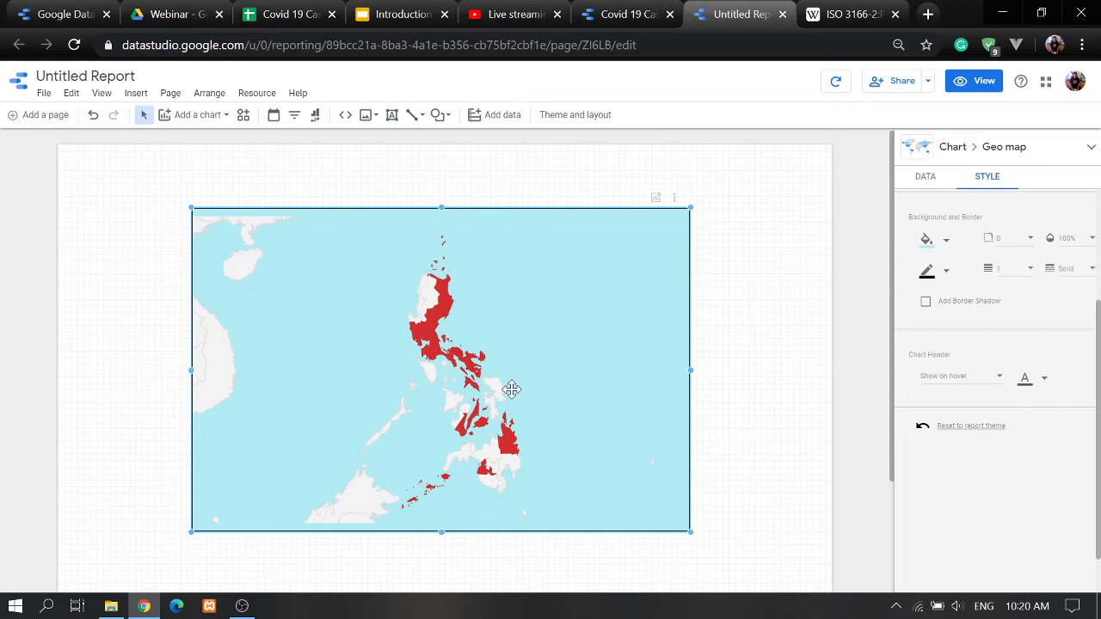
click(945, 377)
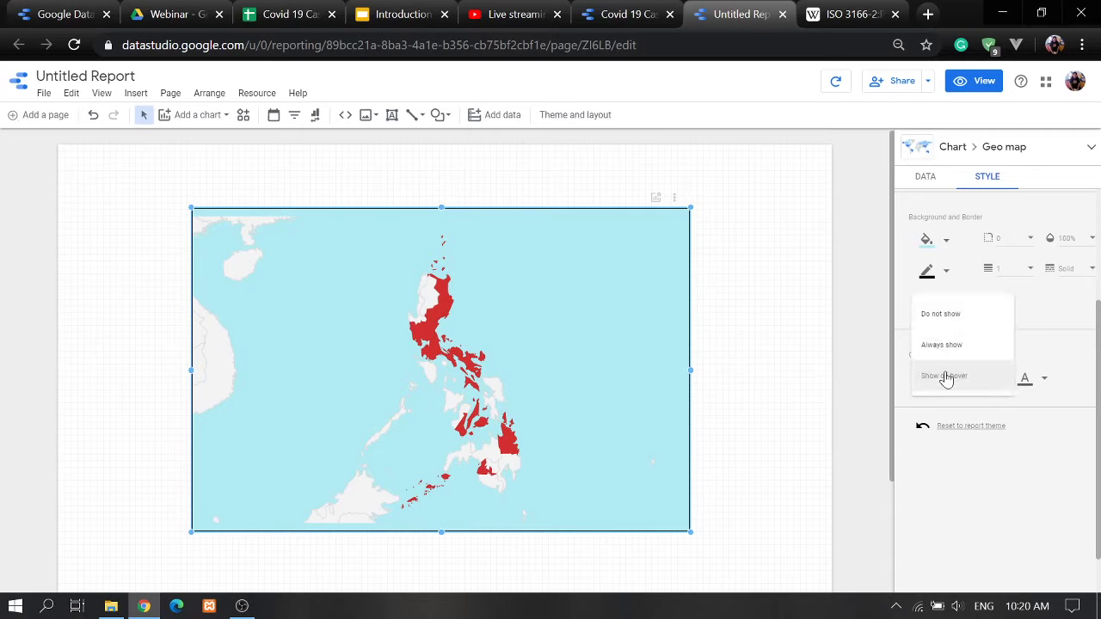
click(1044, 384)
click(1044, 383)
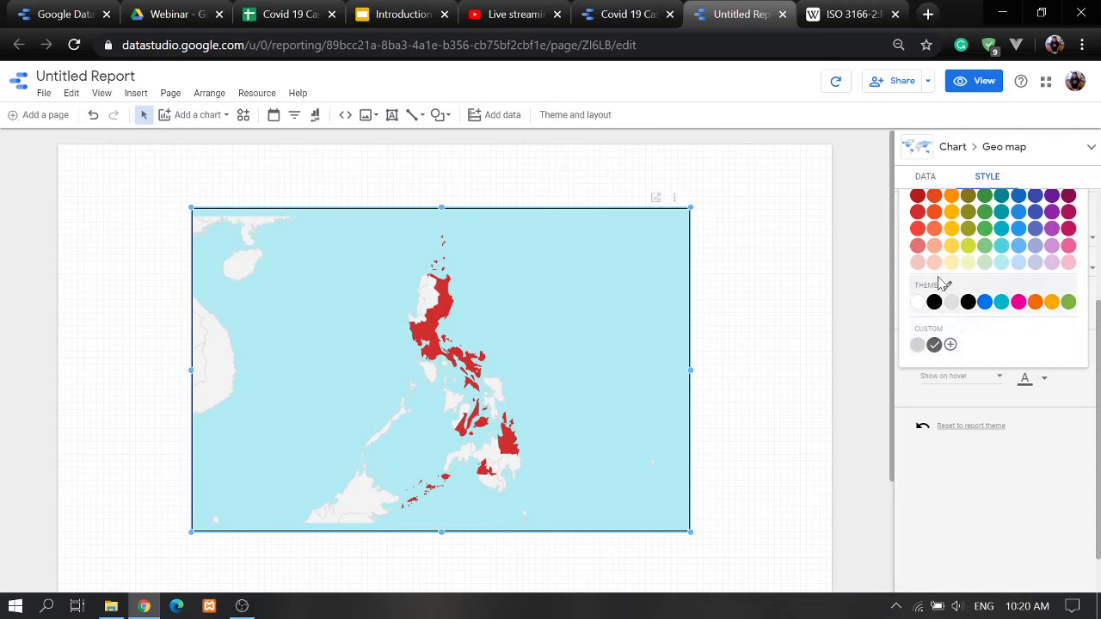
click(1018, 302)
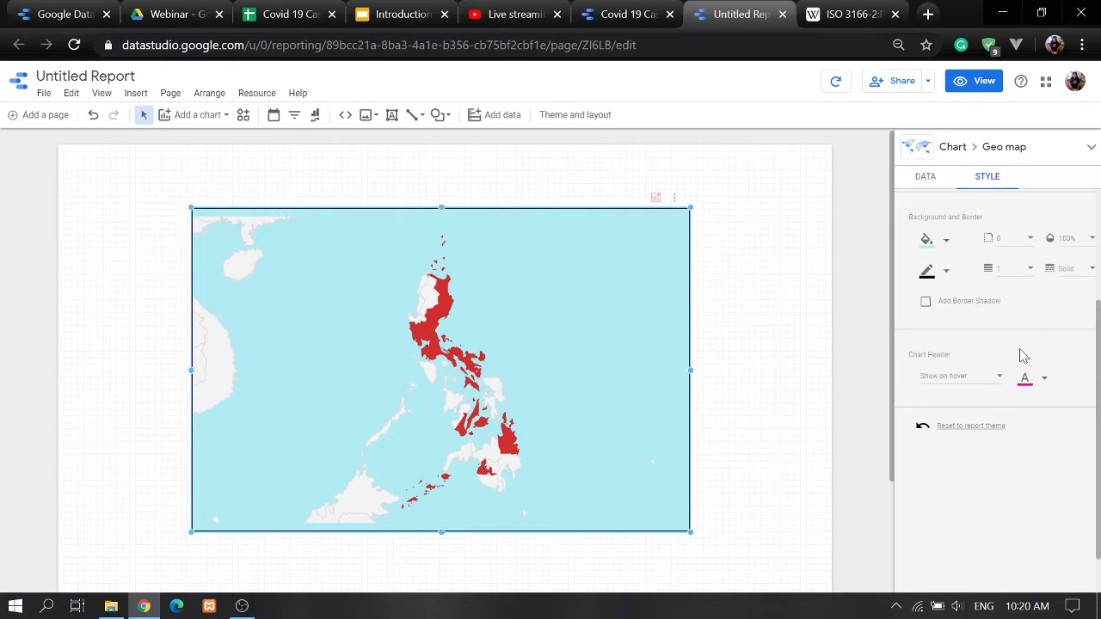
- Preview the report with the geo map's metric switched to Deaths and Recover, reset the metric, and return to editing
click(991, 86)
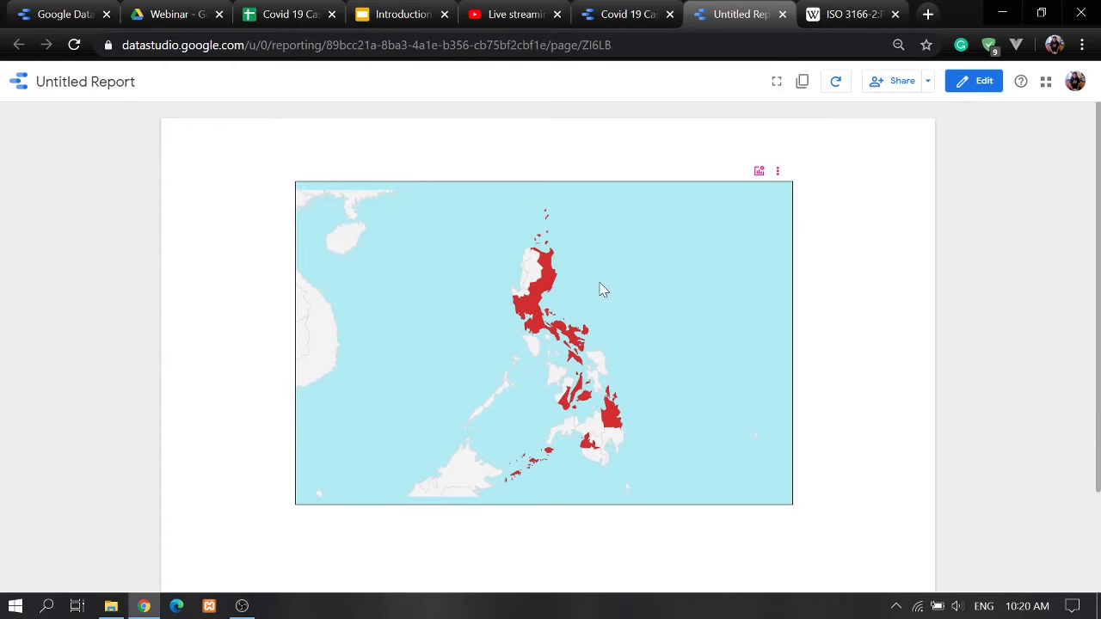
mouse_move(554, 288)
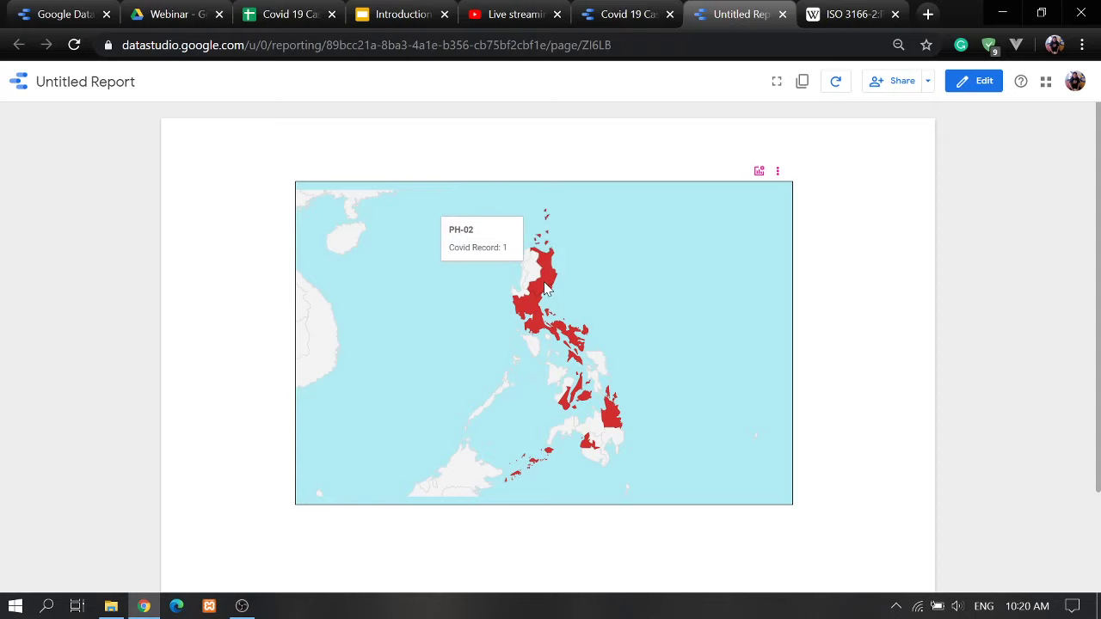
click(760, 172)
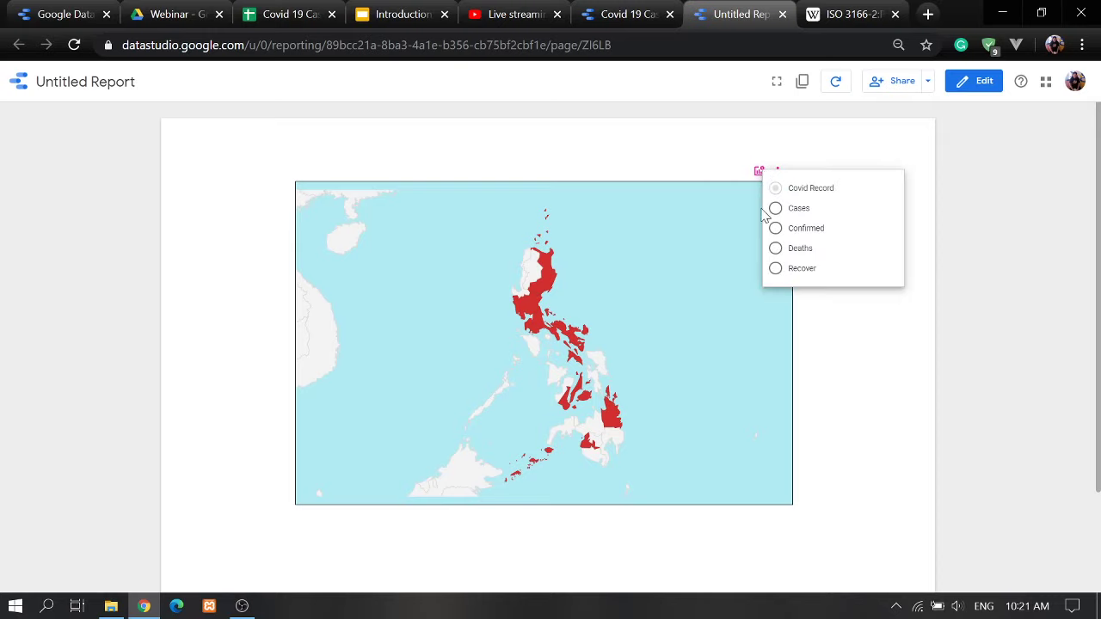
click(775, 248)
click(722, 196)
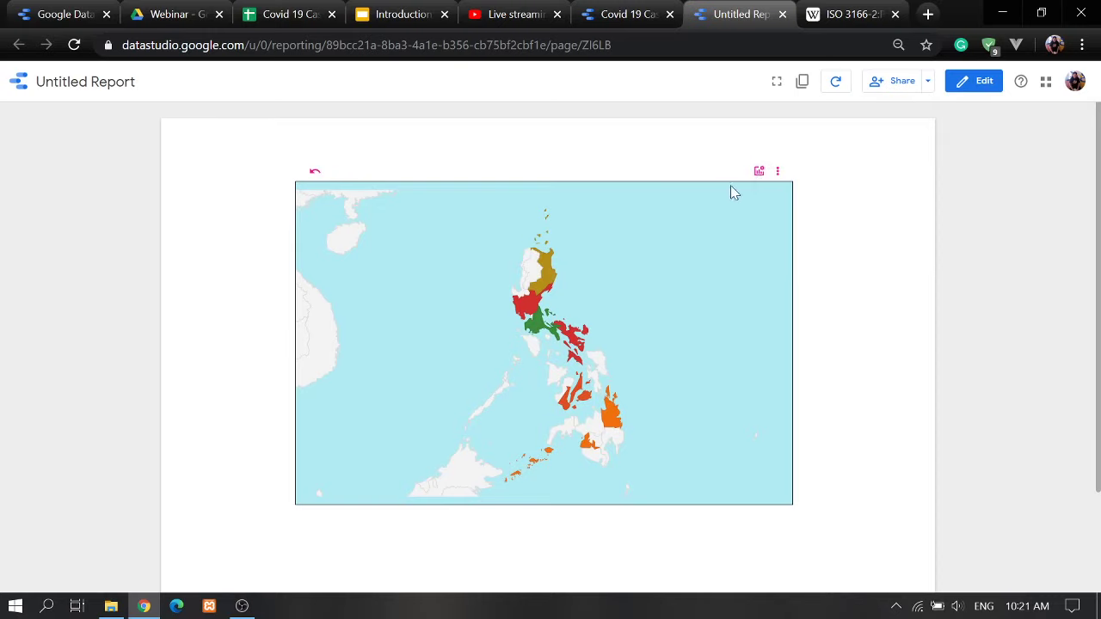
click(758, 170)
click(772, 271)
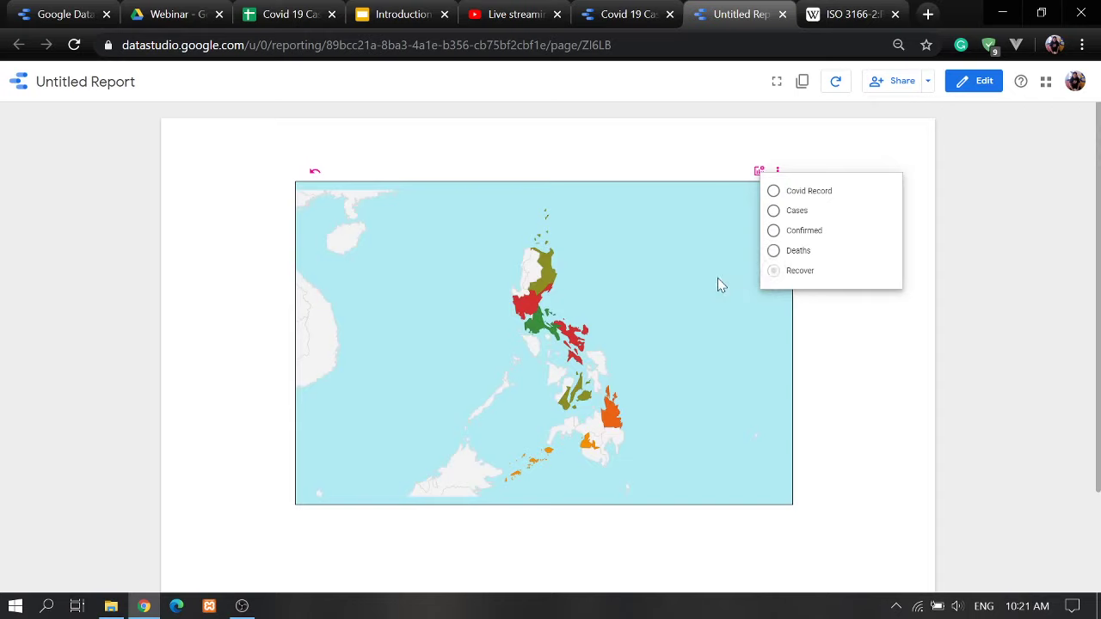
click(316, 176)
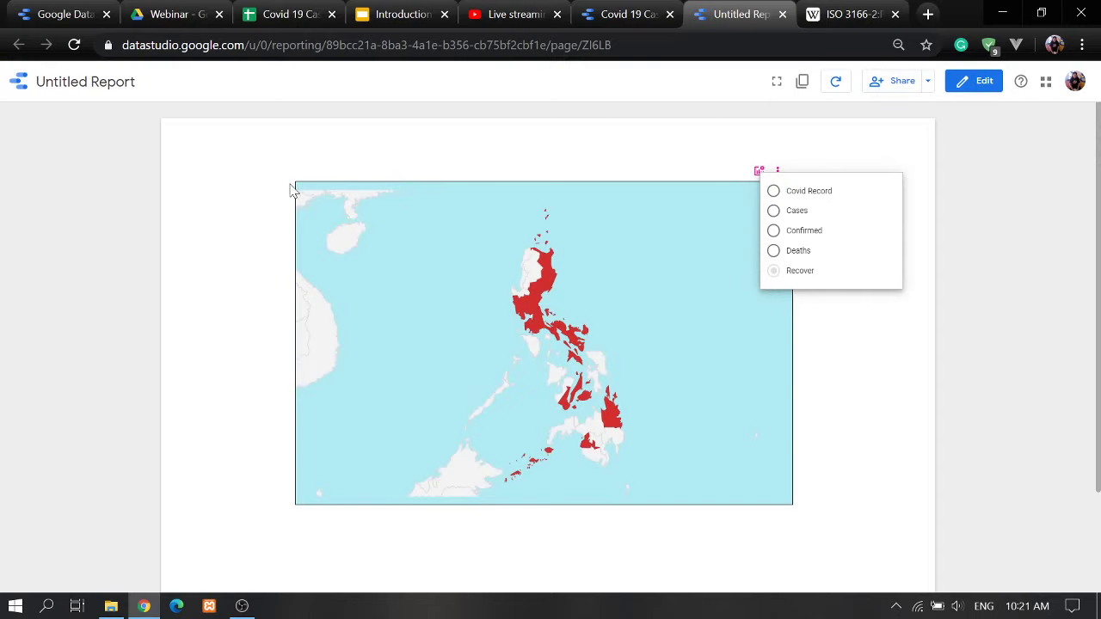
click(976, 81)
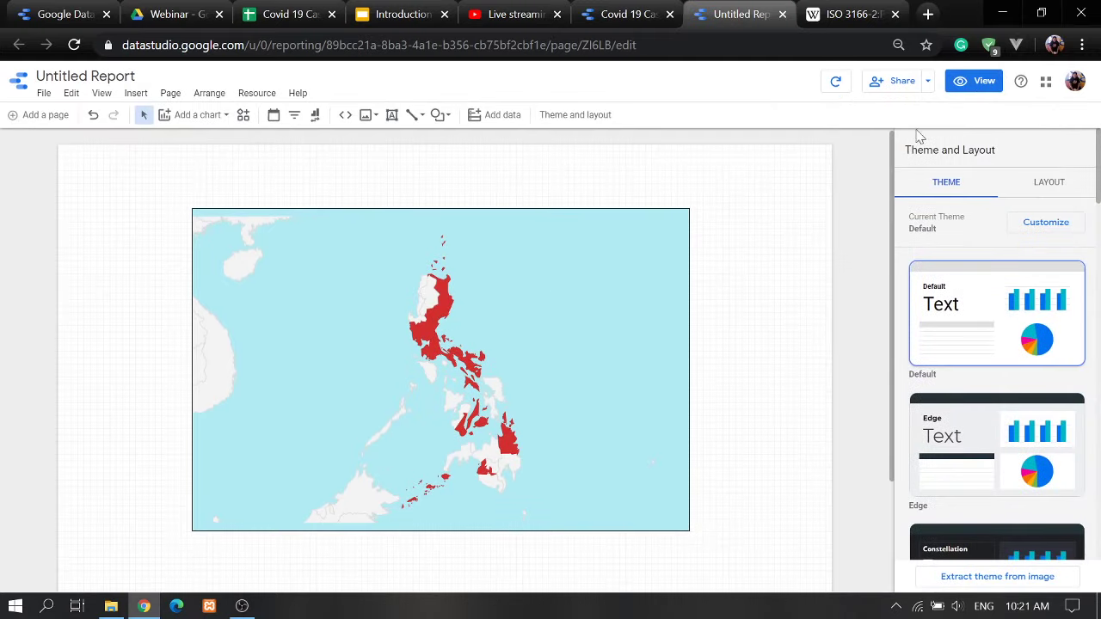
- Shrink the geo map and place it in the left part of the page, leaving space above it for a title
drag(541, 361, 448, 329)
drag(586, 495, 416, 429)
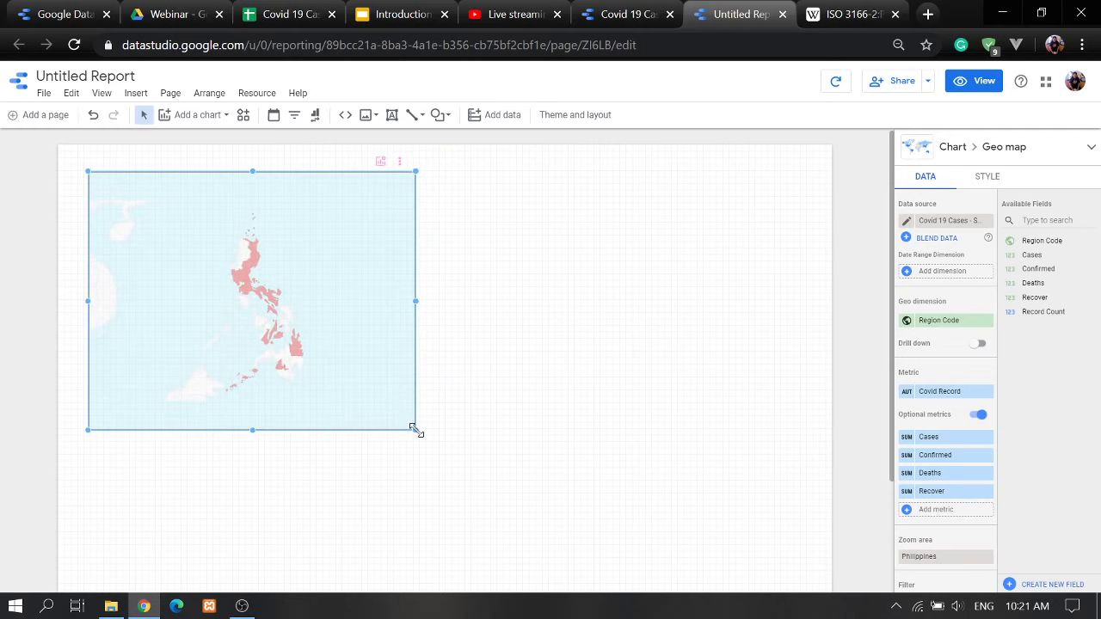
click(671, 349)
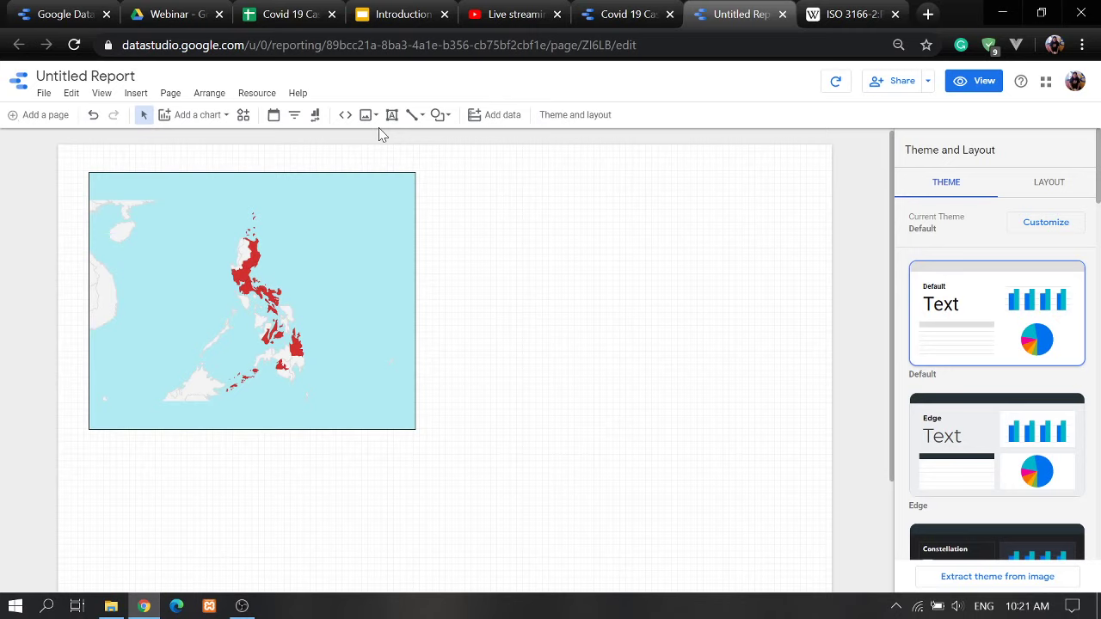
drag(371, 222, 371, 290)
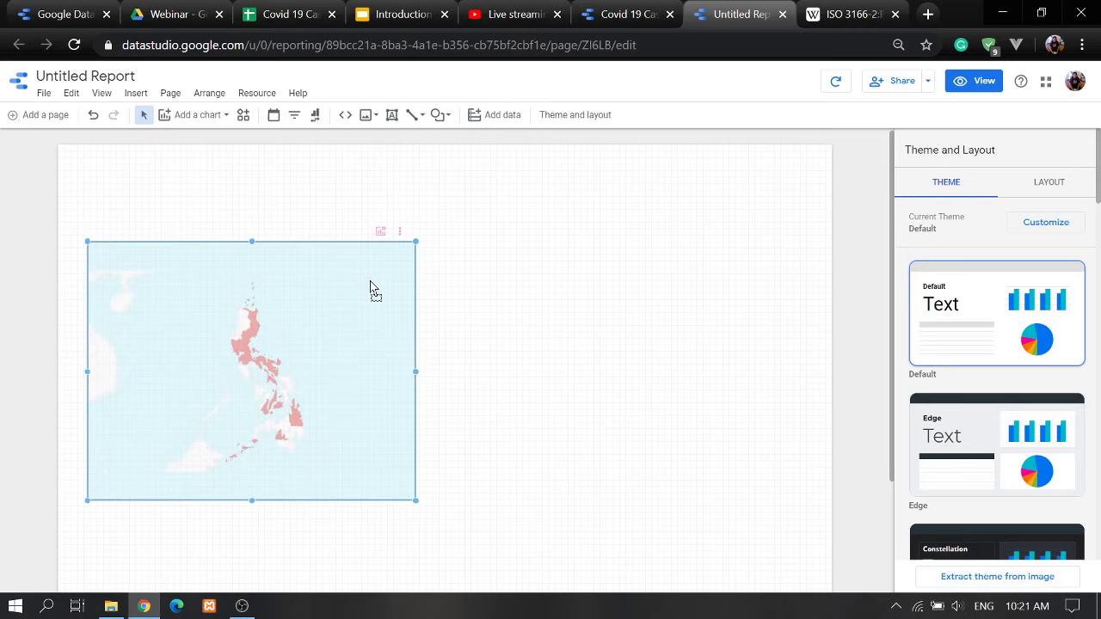
click(511, 254)
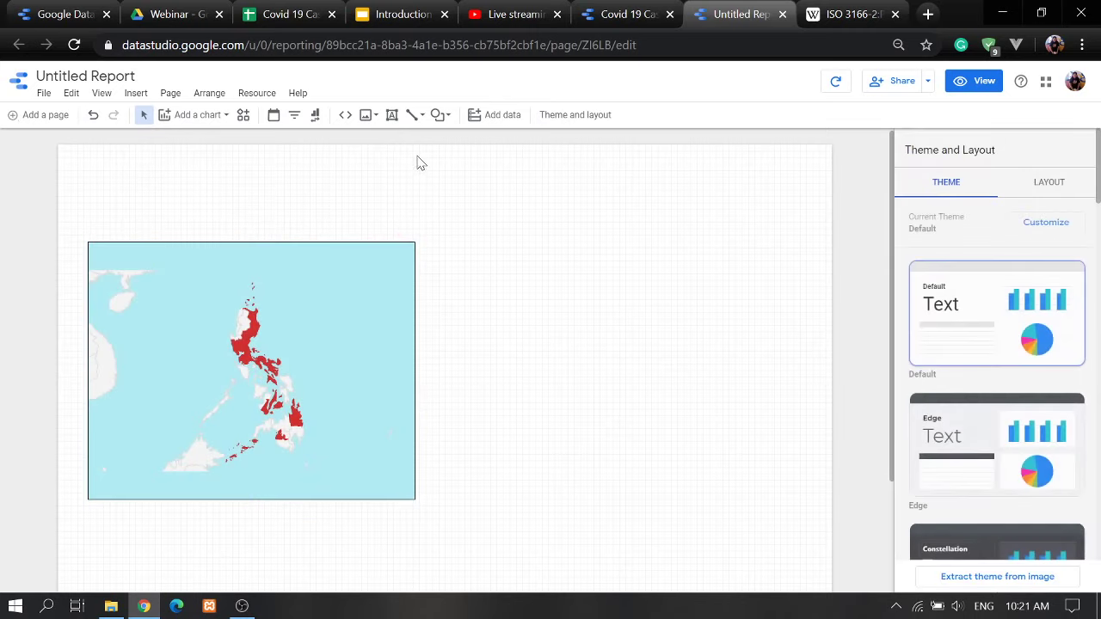
- Add a text box as wide as the geo map directly above it, reading "Covid 19 Cases"
click(392, 117)
drag(87, 170, 415, 219)
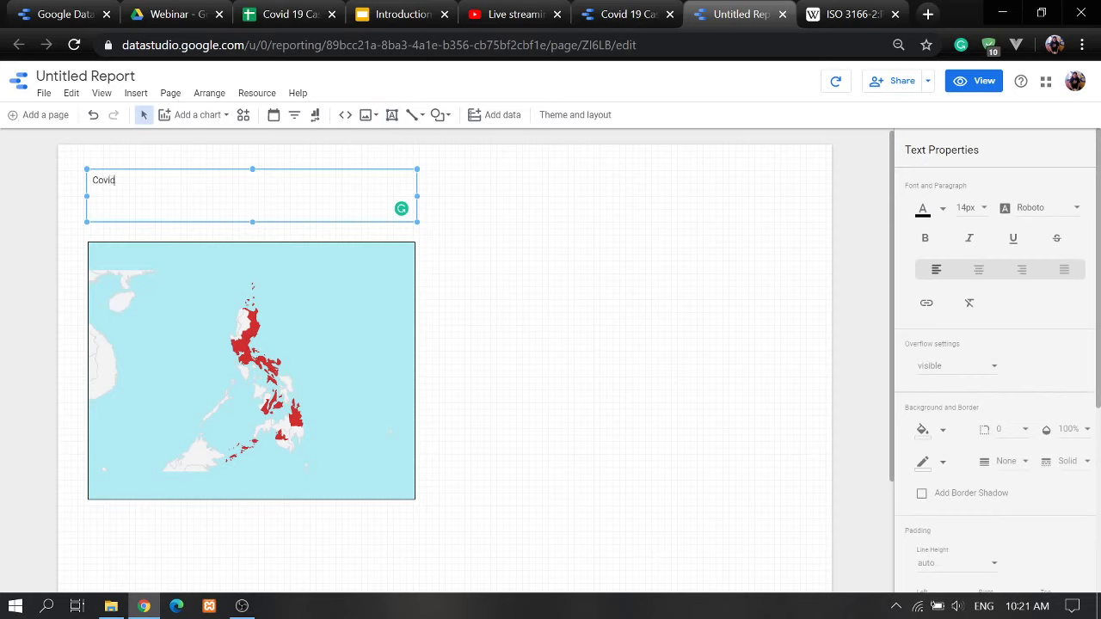
text(Covid 19 Cases)
- Set the "Covid 19 Cases" title to 20px, centered and bold
drag(157, 181, 83, 197)
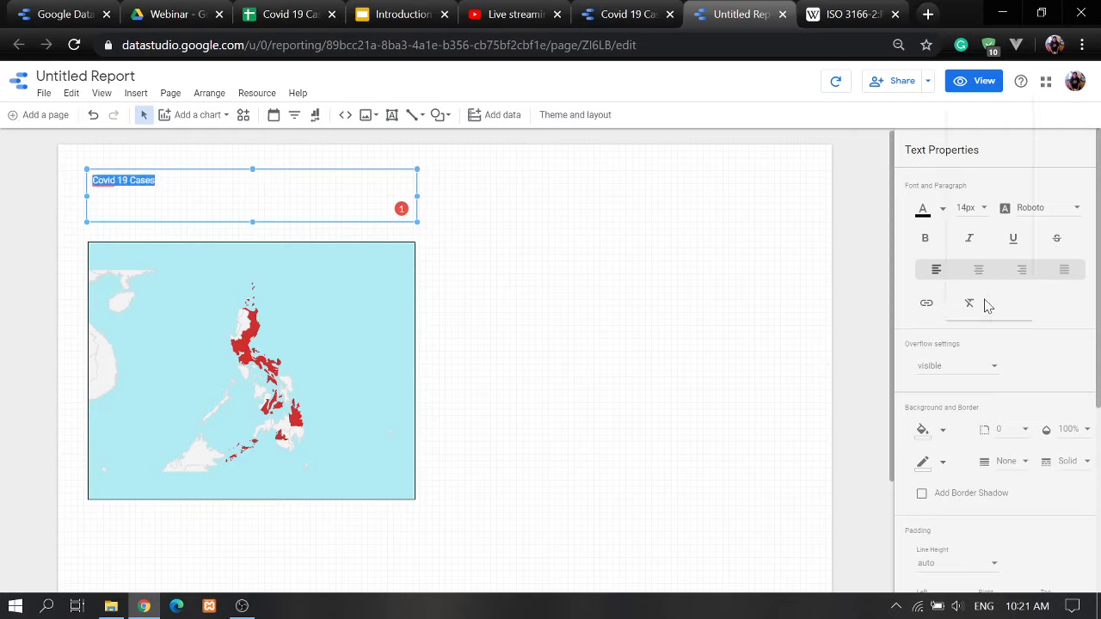
click(969, 207)
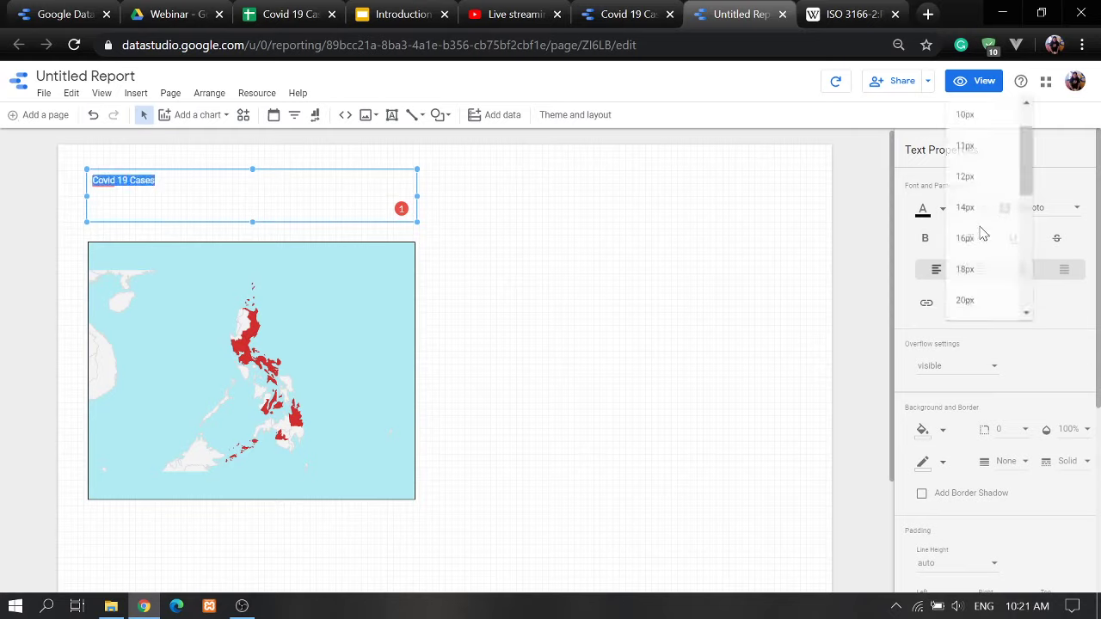
click(964, 301)
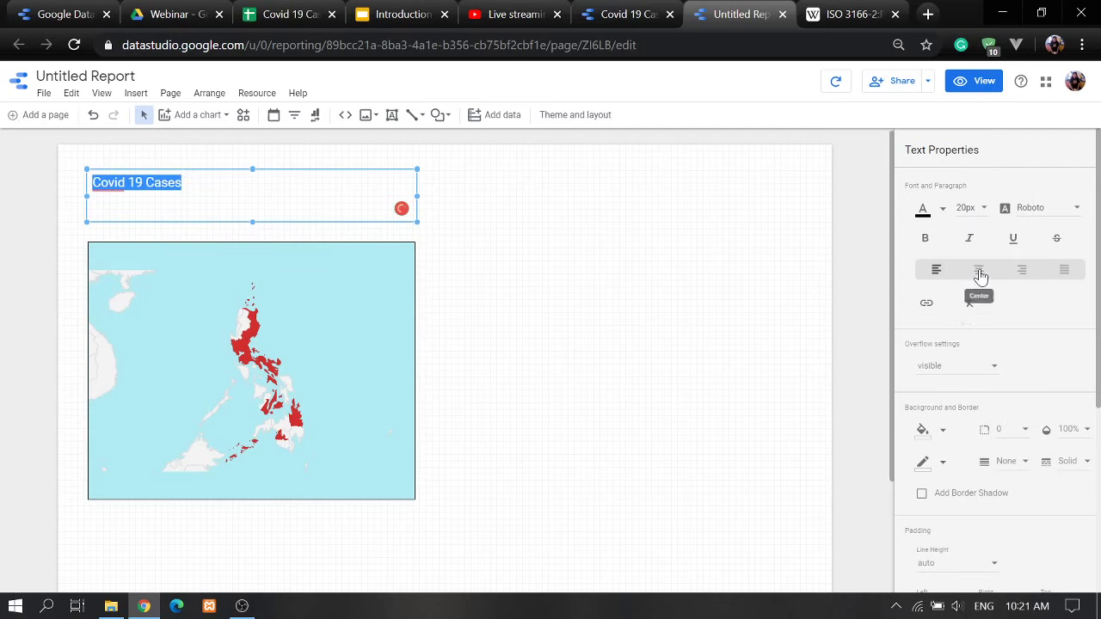
click(981, 275)
click(926, 244)
- Change the title's font to Bubblegum Sans and its size to 84px
click(1074, 209)
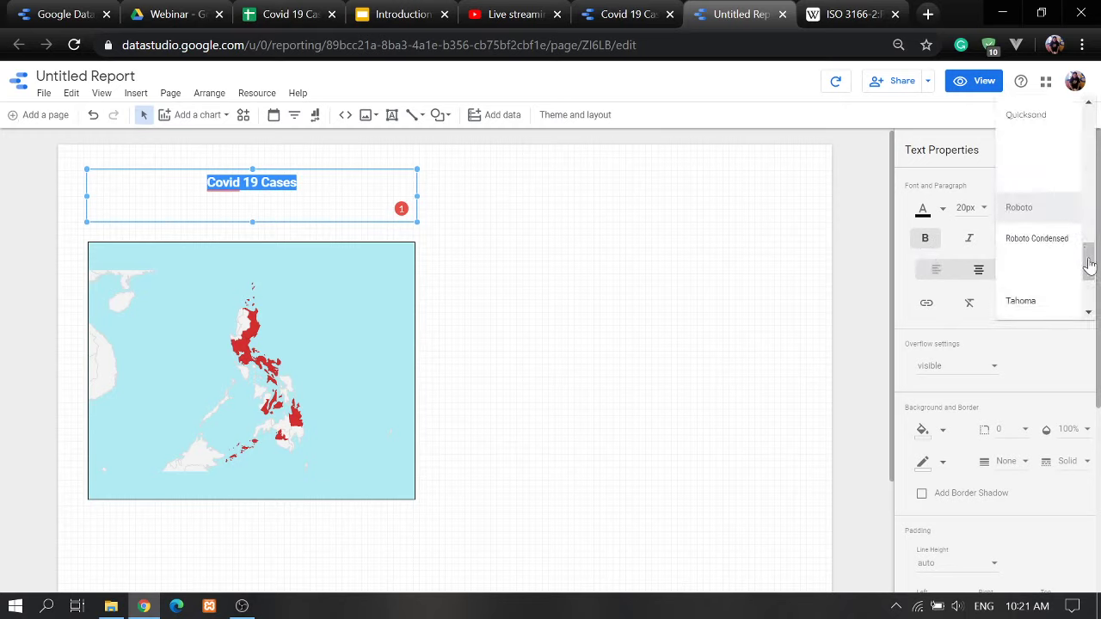
scroll(1057, 235, up, 10)
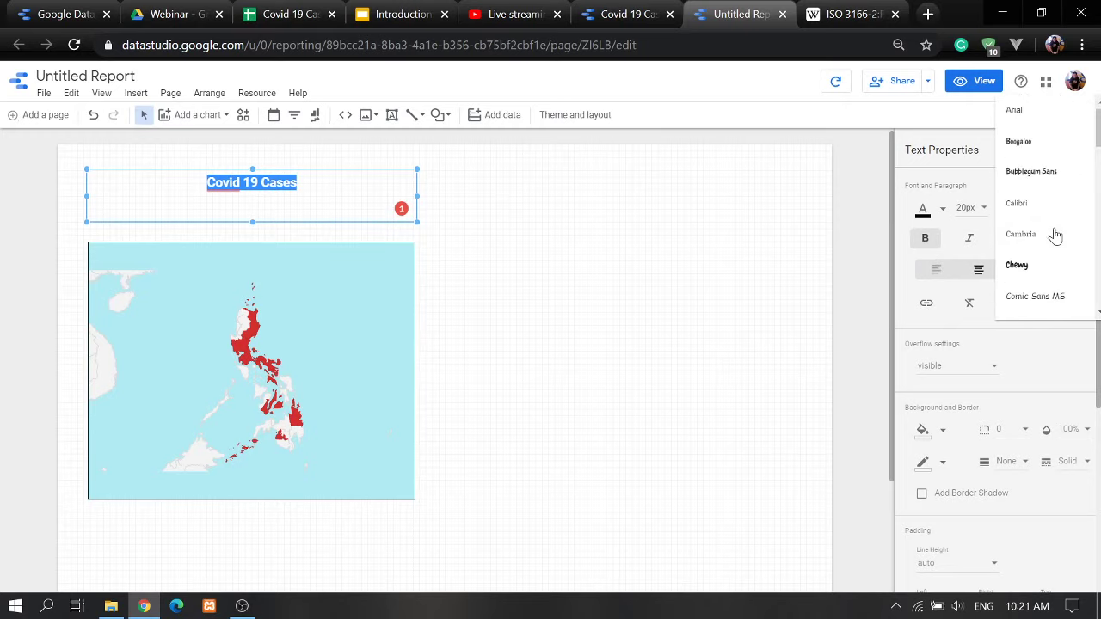
click(1036, 173)
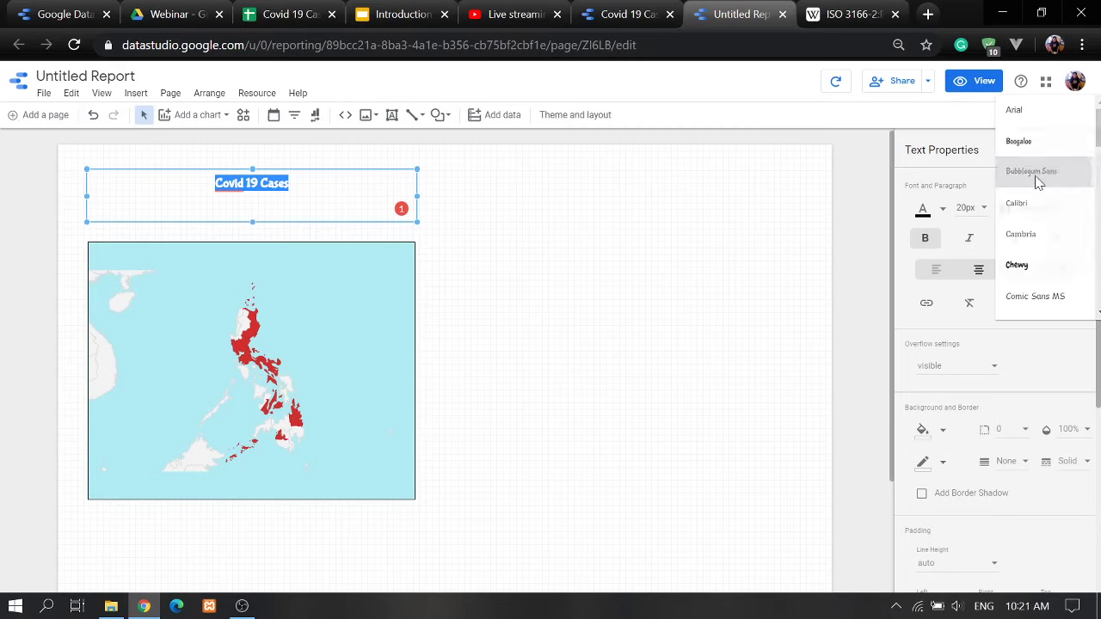
click(985, 212)
scroll(982, 249, down, 5)
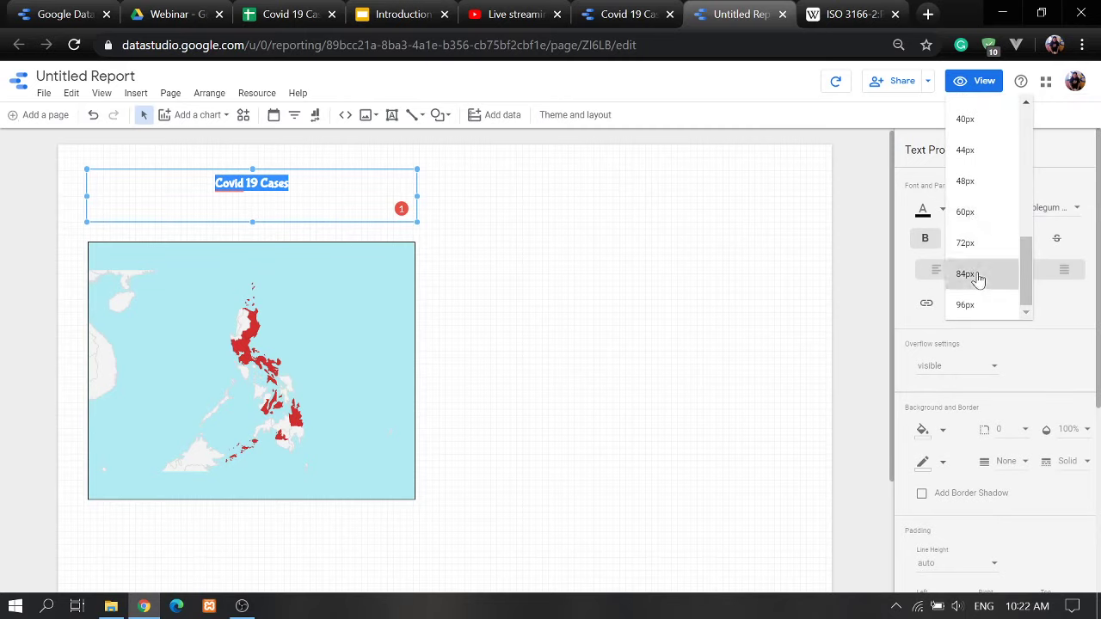
click(981, 275)
click(599, 277)
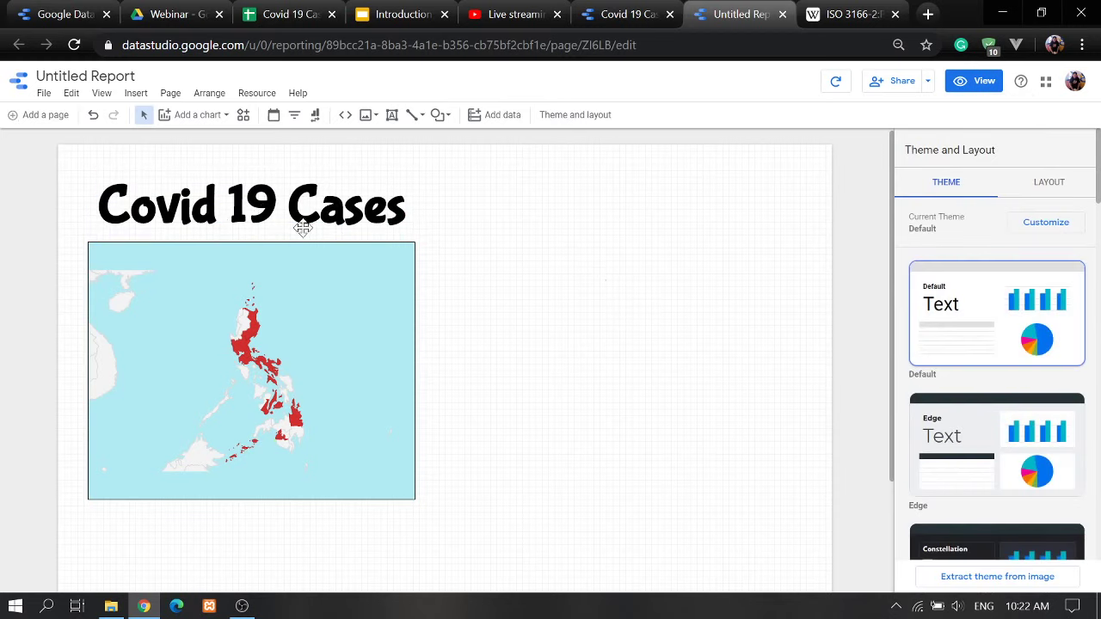
- Switch to the Webinar folder in Google Drive and create a new blank Google Sheets spreadsheet there
click(284, 17)
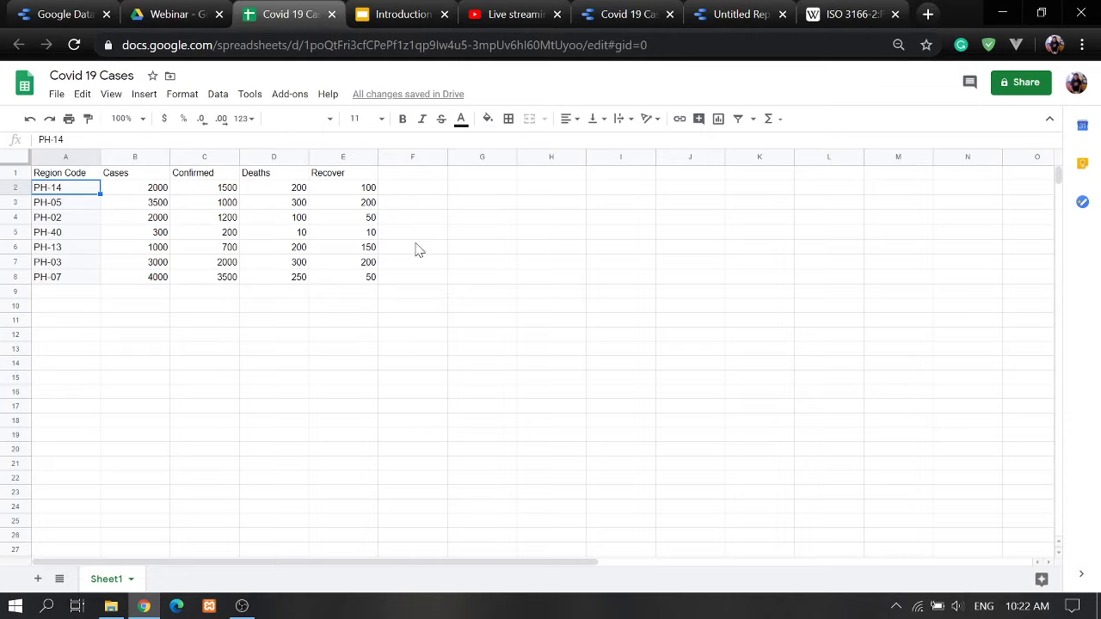
click(172, 13)
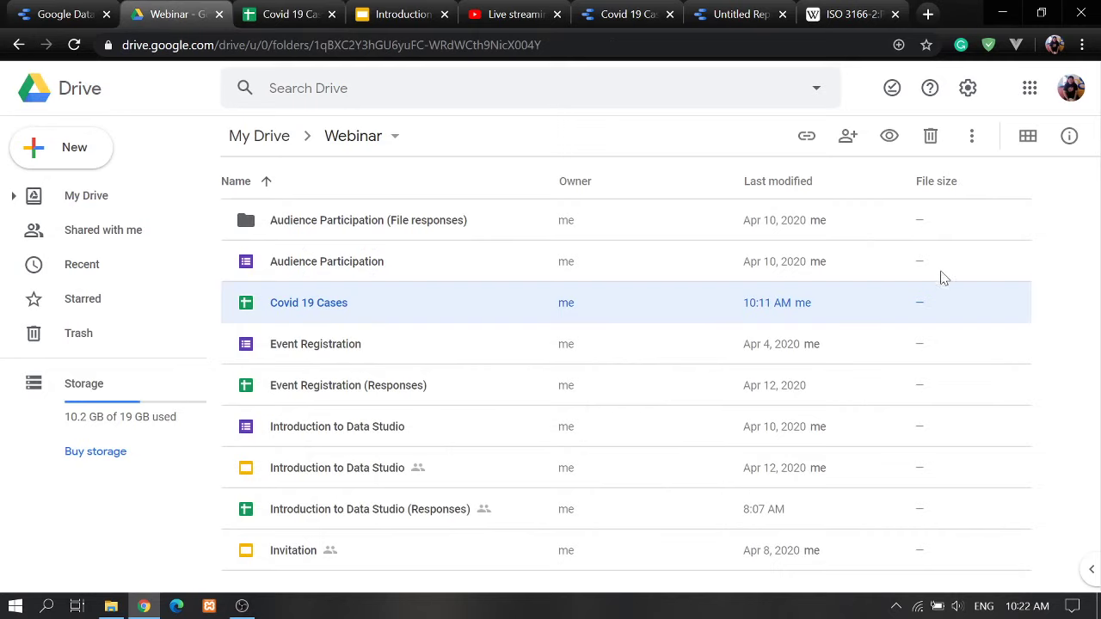
right_click(1064, 327)
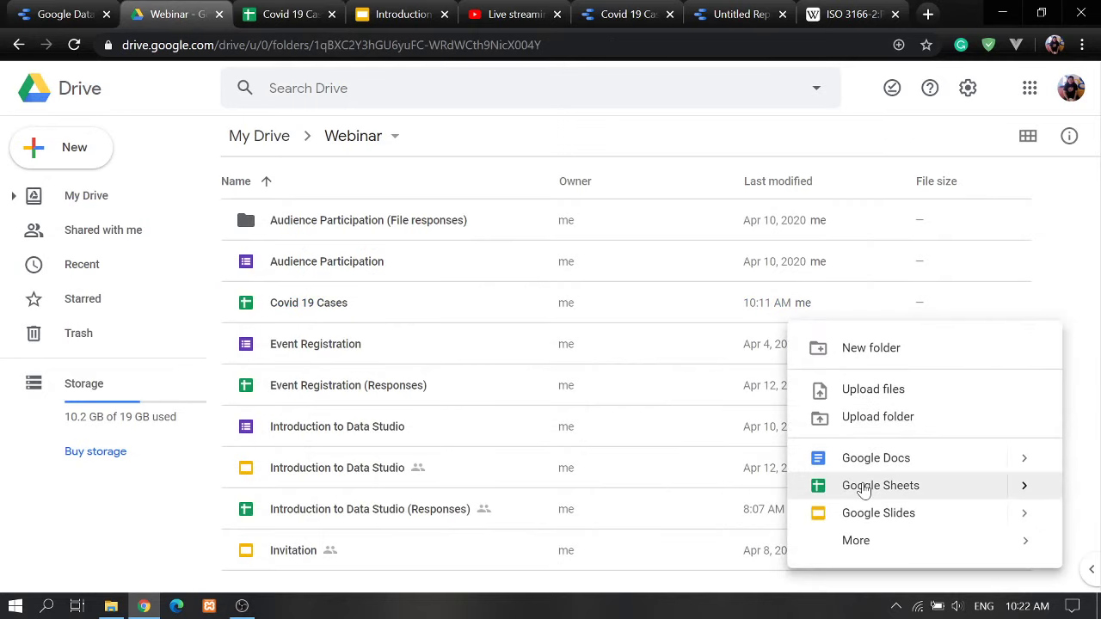
click(864, 488)
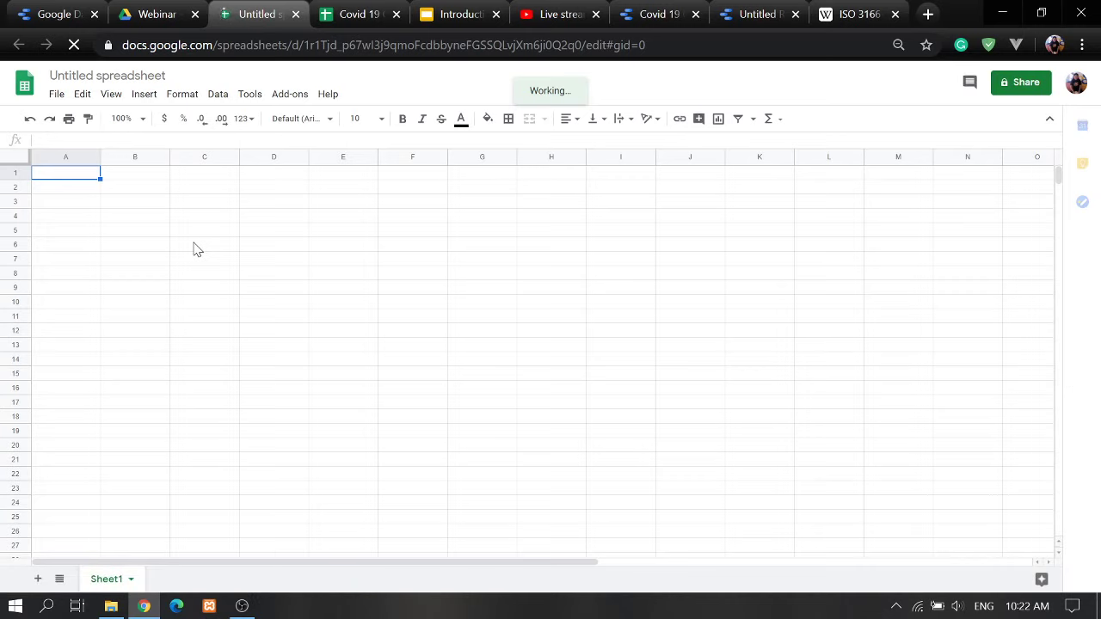
- Enter the column headers List Number, Description, Unit Price and Quantiry in cells A1 to D1 of the new spreadsheet
text(List Number)
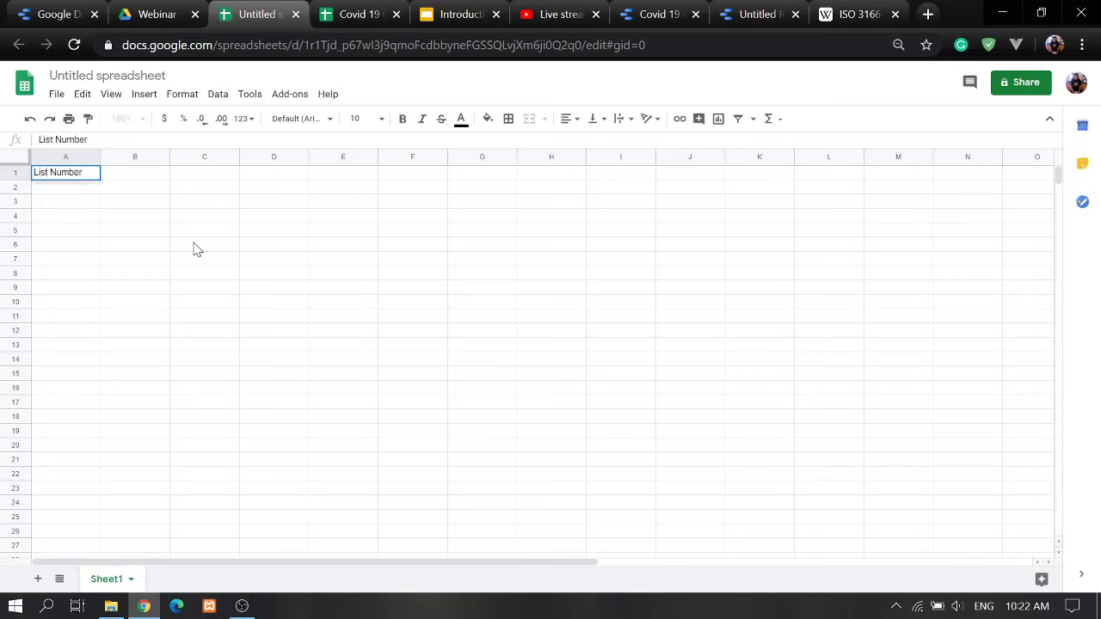
key(Tab)
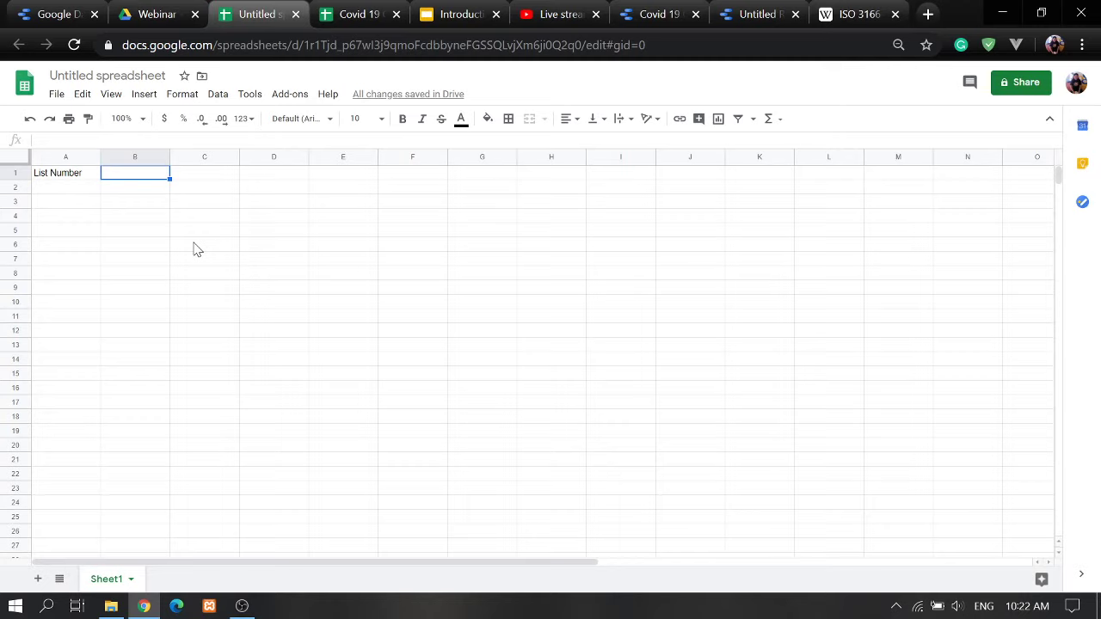
text(Descript)
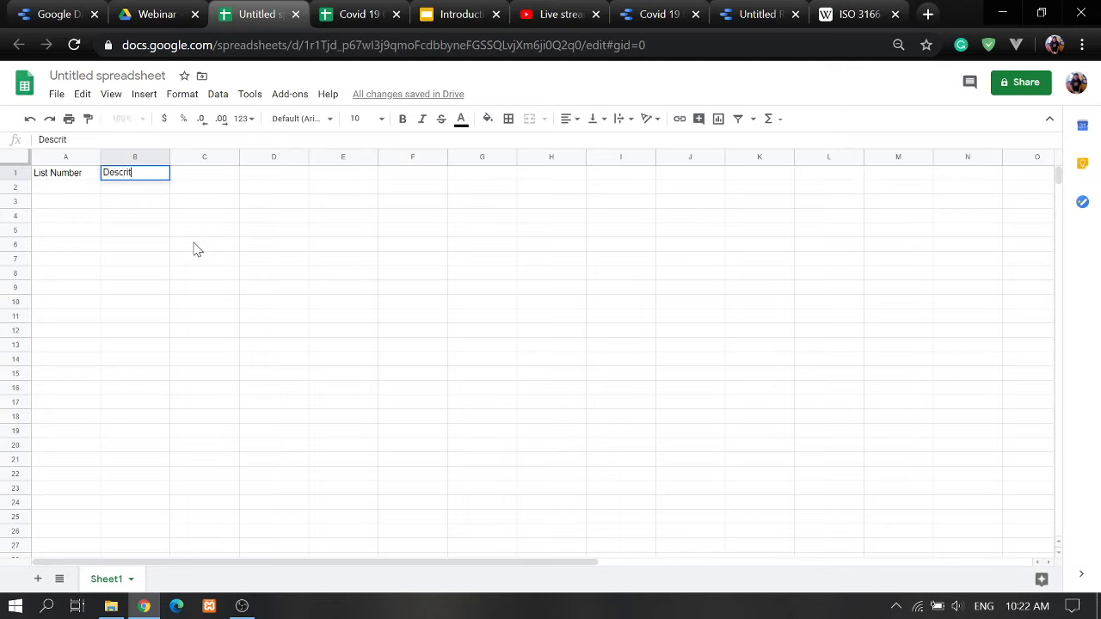
key(BackSpace)
text(ption)
key(Tab)
text(U)
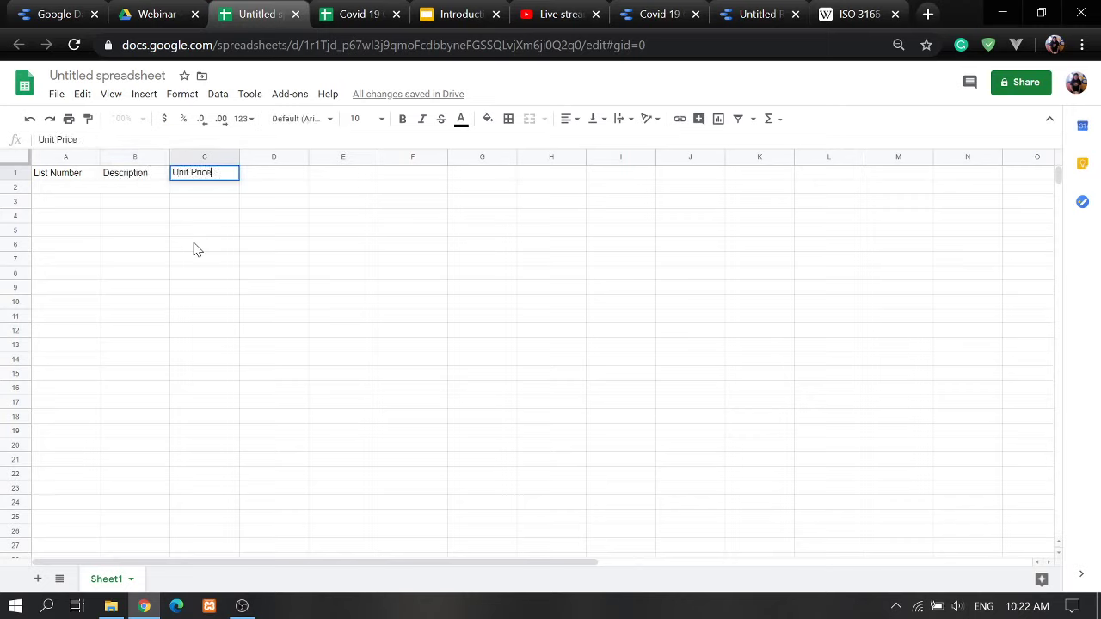
key(Tab)
text(Quantity)
key(Return)
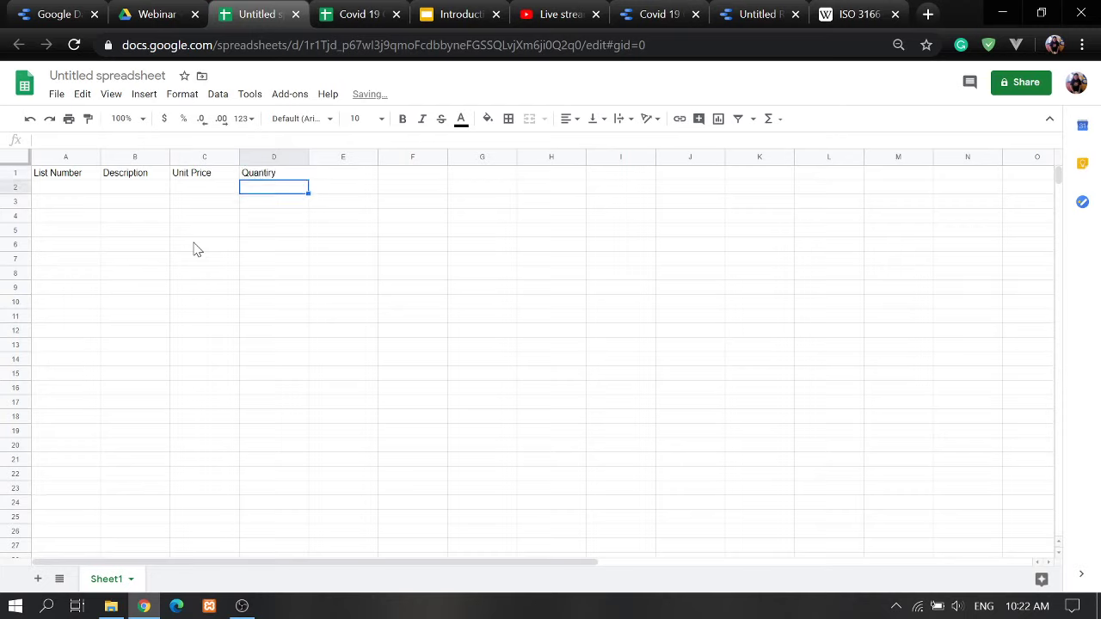
key(Up)
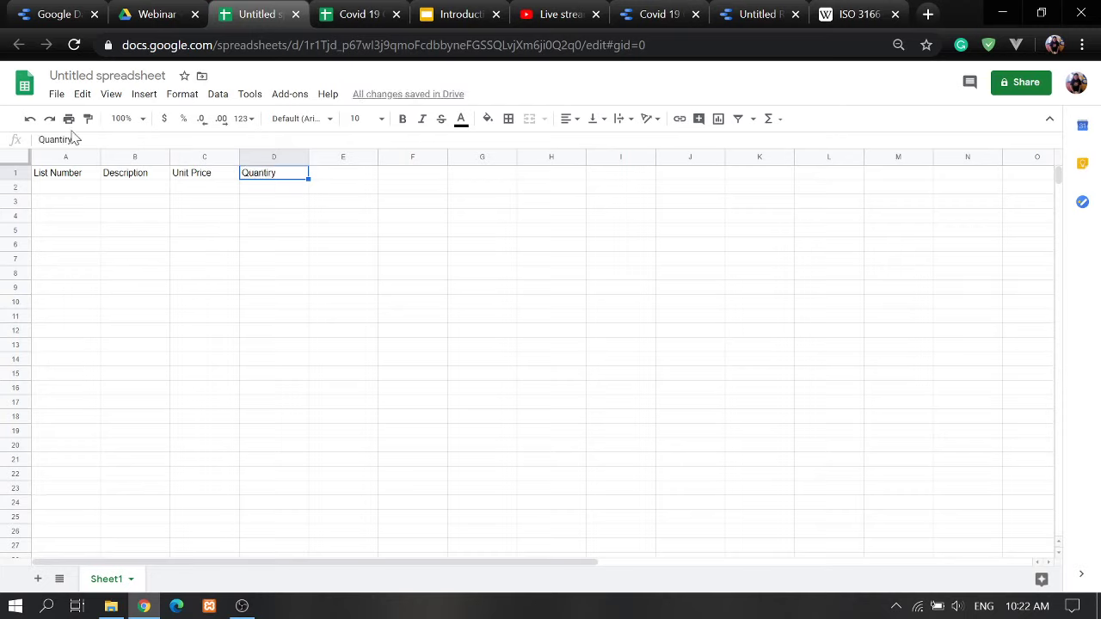
- Correct the header in D1 to Quantity and narrow column A to fit its List Number header
click(69, 139)
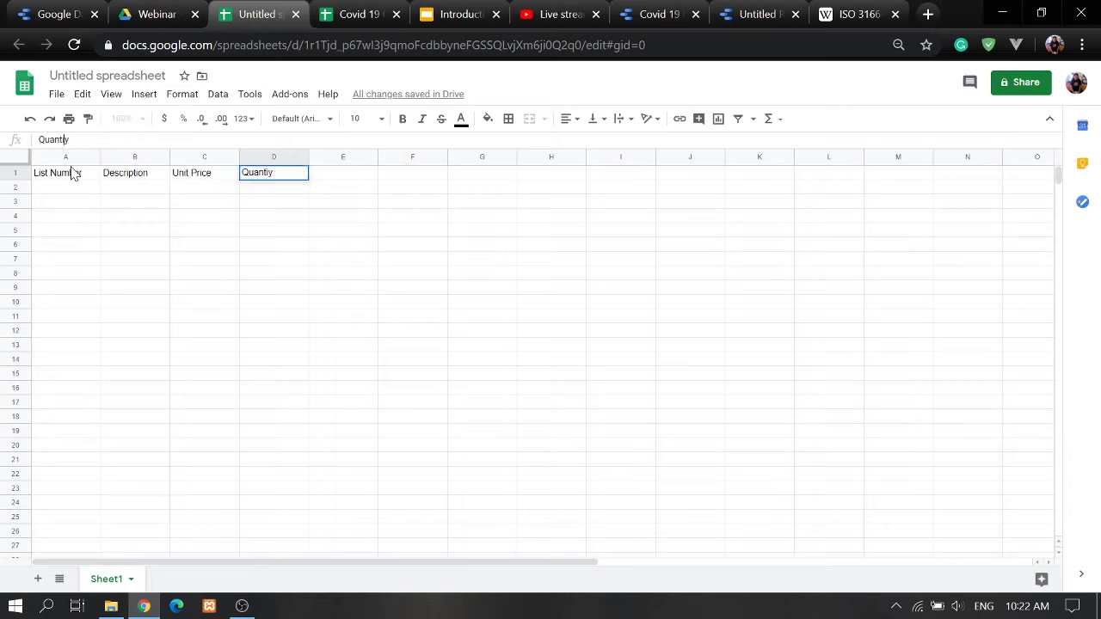
key(Return)
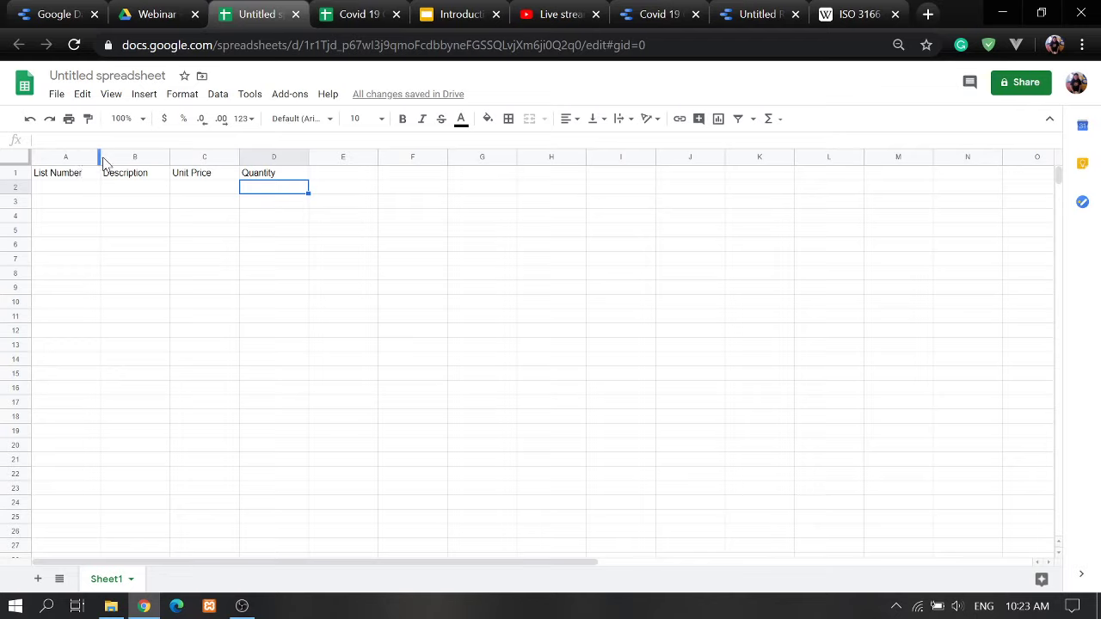
drag(100, 155, 85, 159)
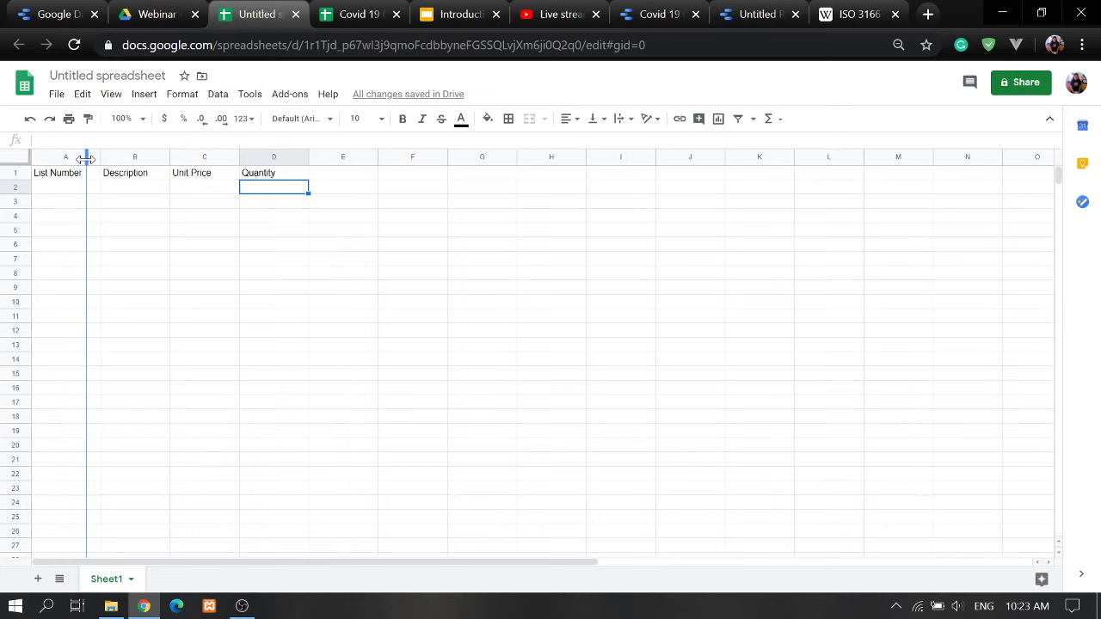
drag(85, 159, 88, 160)
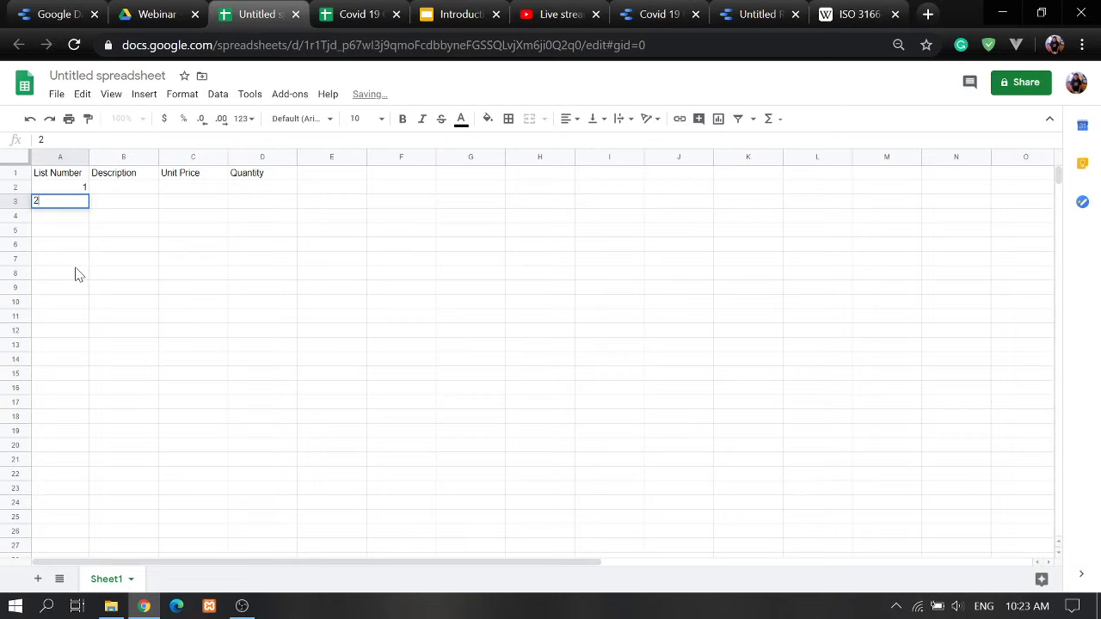
- Fill the List Number column down through A6 with consecutive numbers up to 5
key(Return)
text(34)
key(BackSpace)
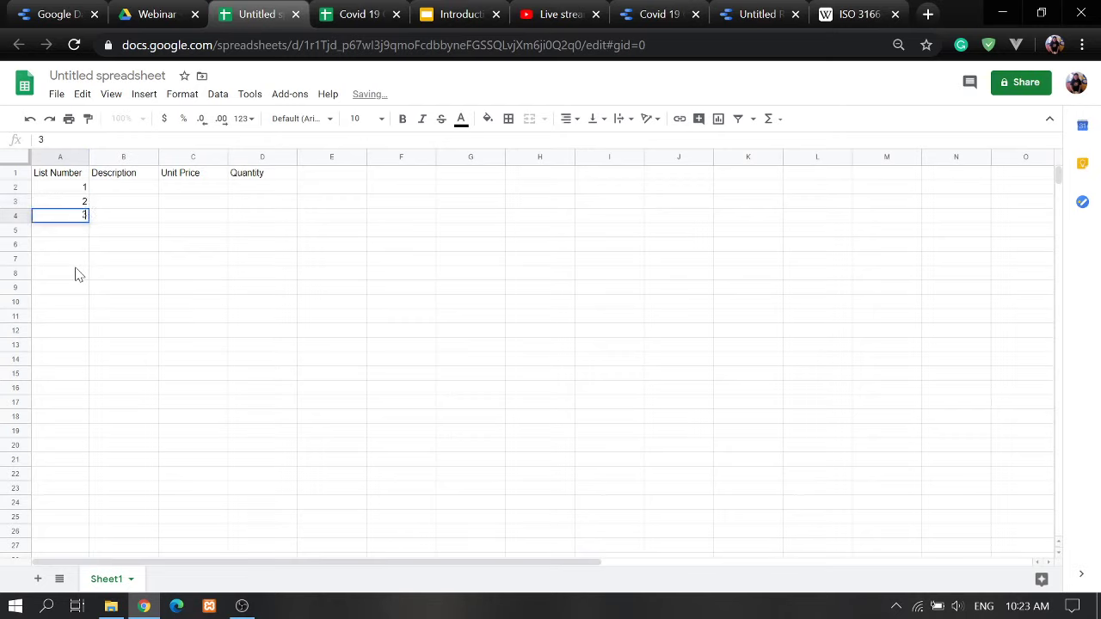
key(Return)
text(4)
key(Return)
text(5)
key(Return)
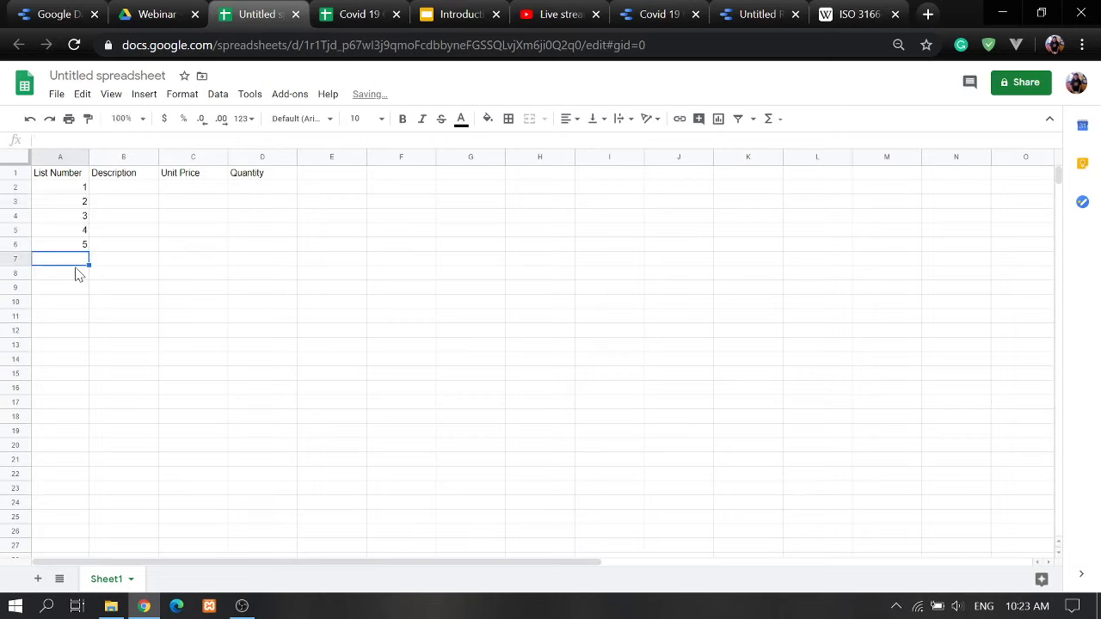
- Center-align the list numbers in cells A2 to A6
drag(60, 187, 68, 246)
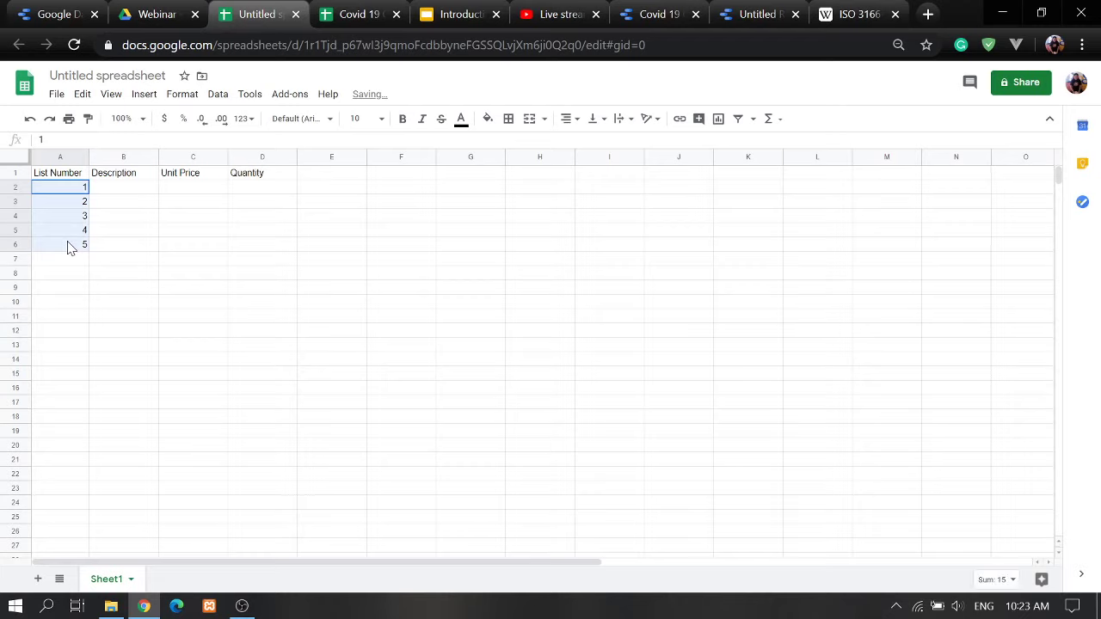
click(563, 119)
click(570, 145)
- Enter the descriptions Pen, Polo, Mug, Bag and Fan in cells B2 to B6
key(Right)
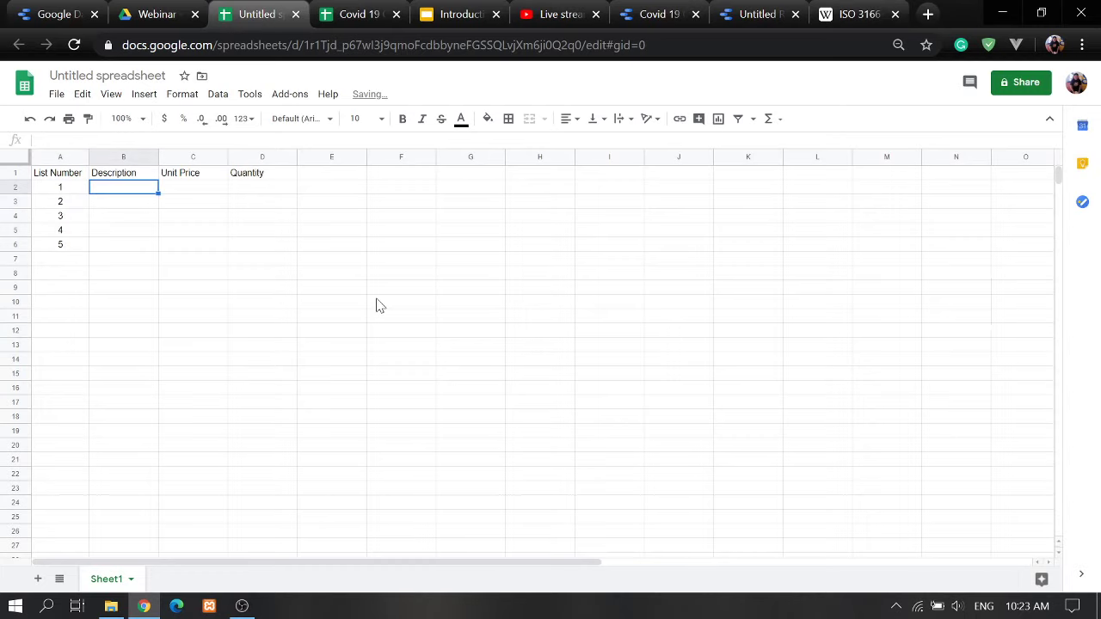
text(Pen)
key(Return)
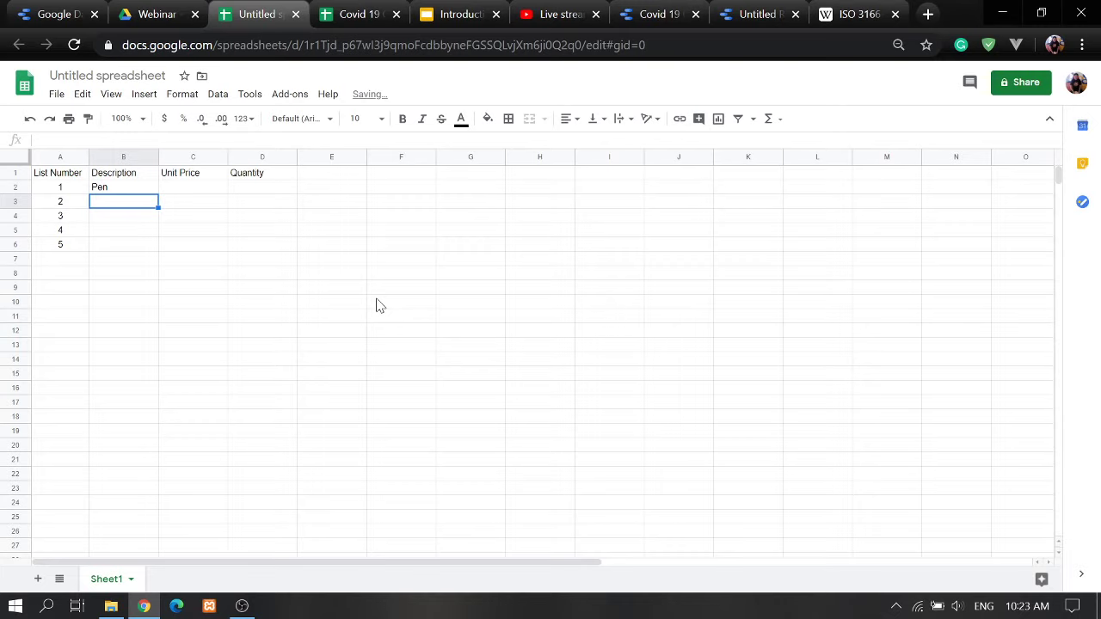
text(Polo)
key(Return)
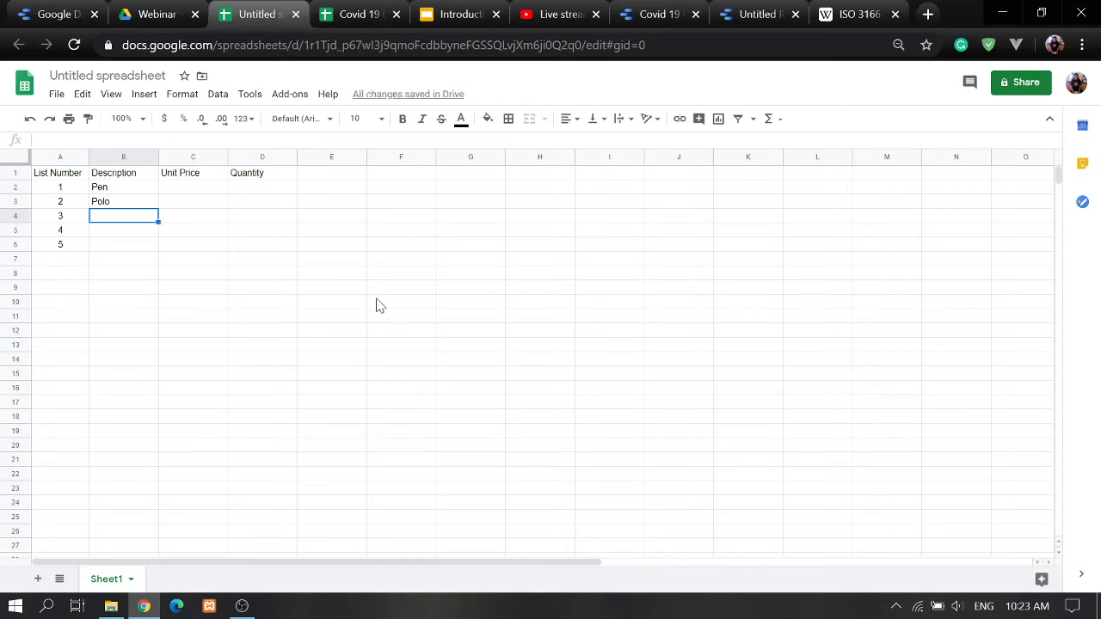
text(Mug)
key(Return)
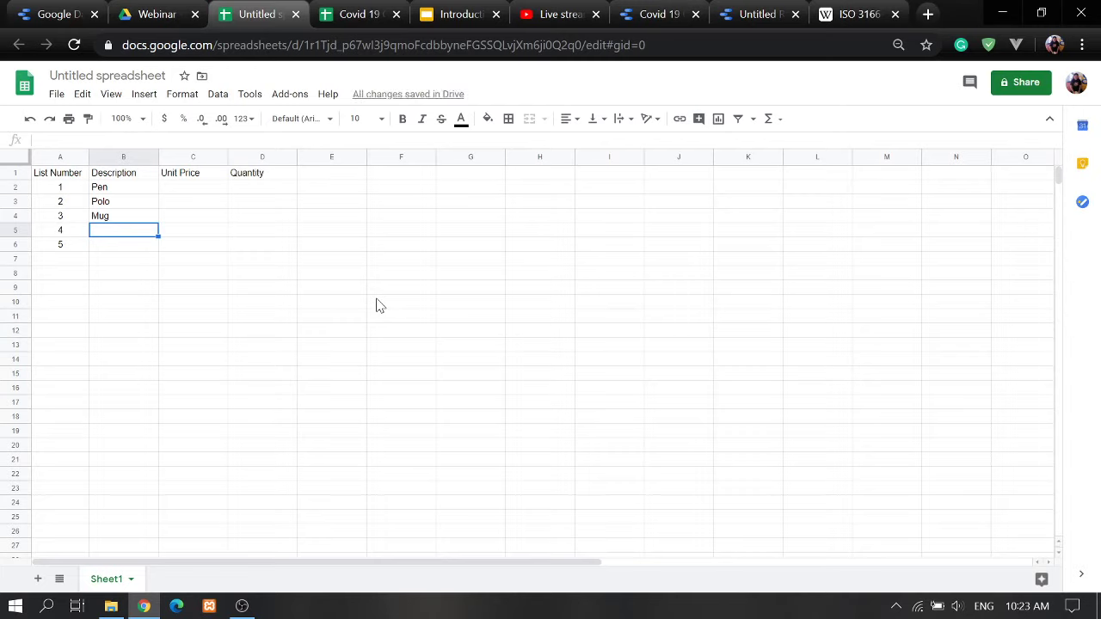
text(Bag)
key(Return)
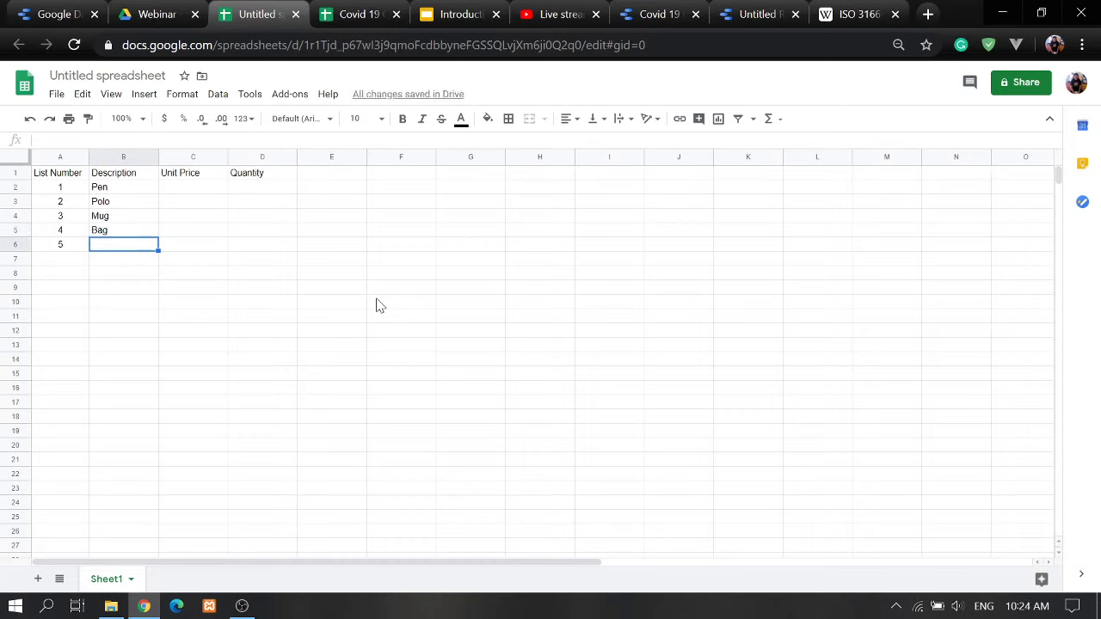
text(Fan)
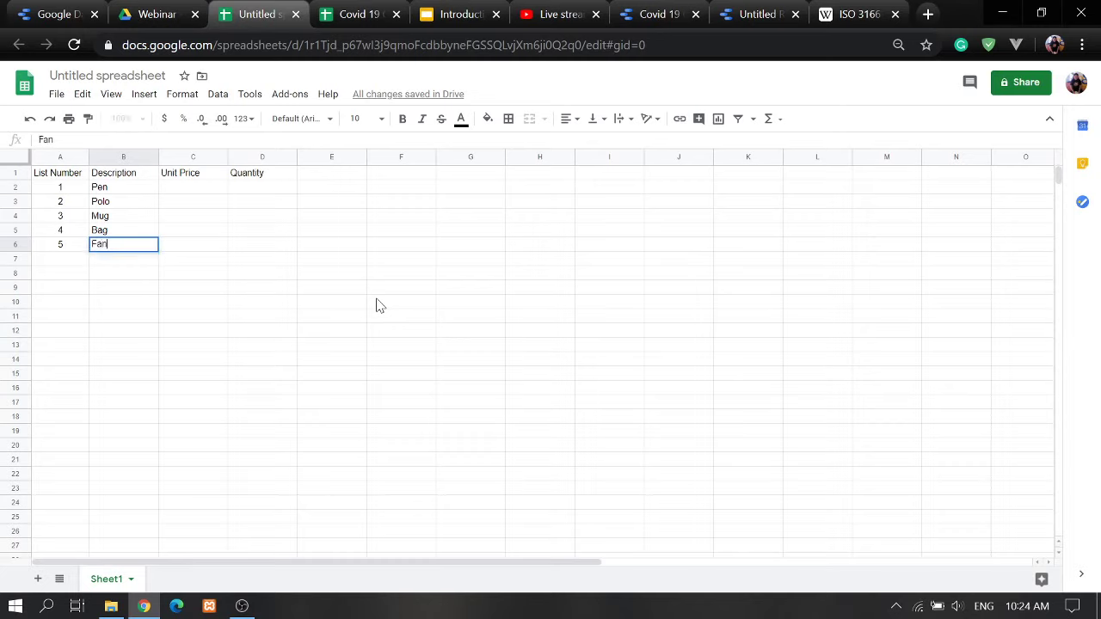
key(Up)
- Enter the unit prices 5, 250, 60, 350 and 10 in cells C2 to C6
key(Up)
key(Up)
key(Up)
key(Right)
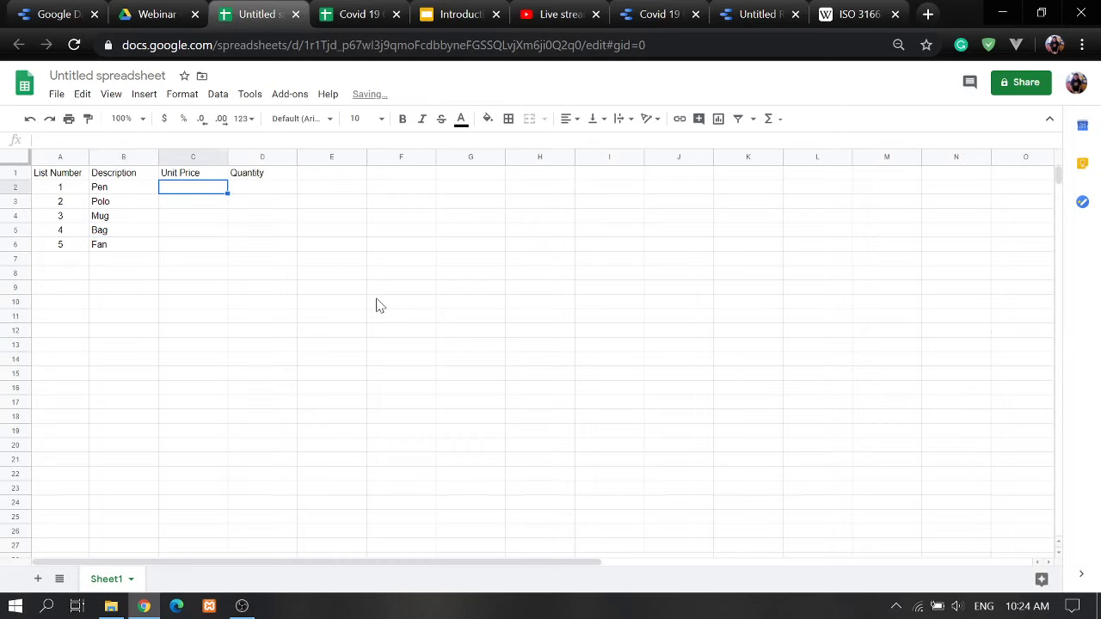
text(5)
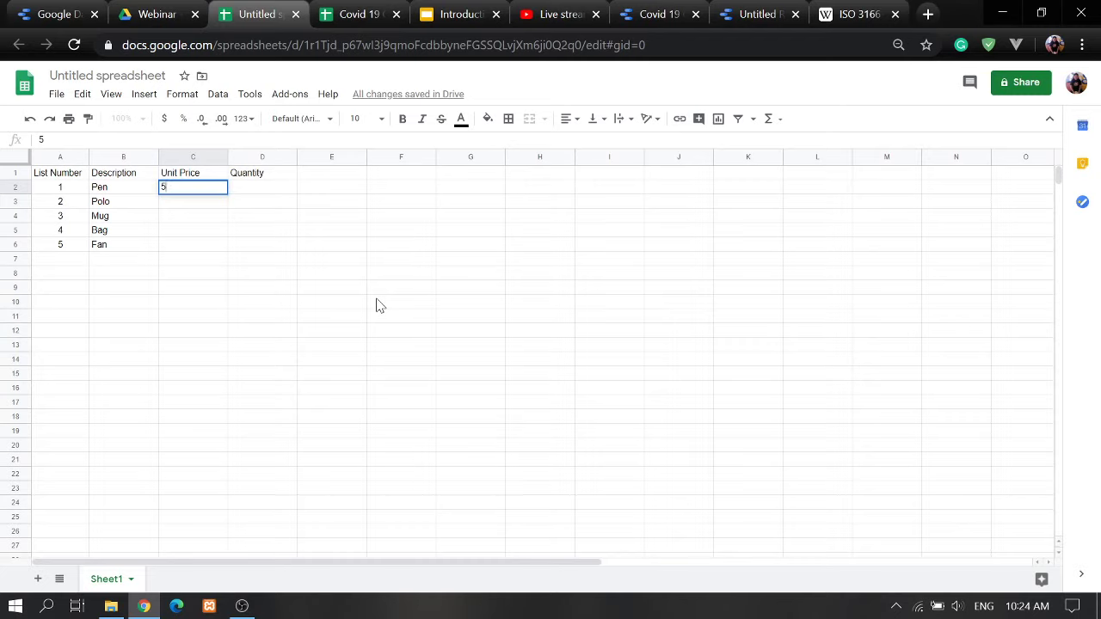
key(Return)
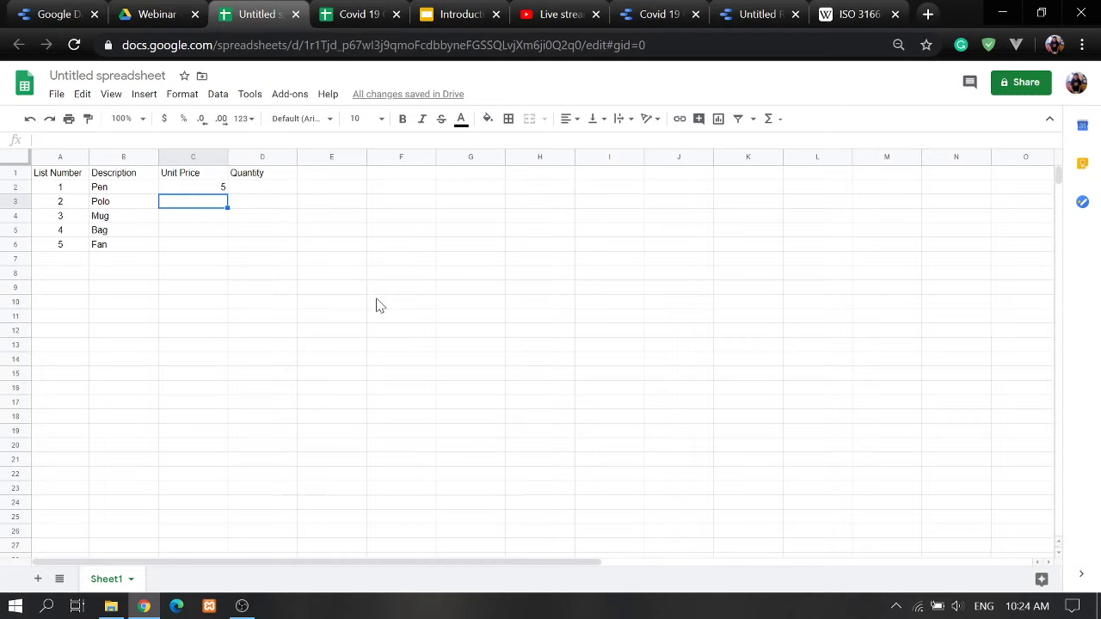
text(250)
key(Return)
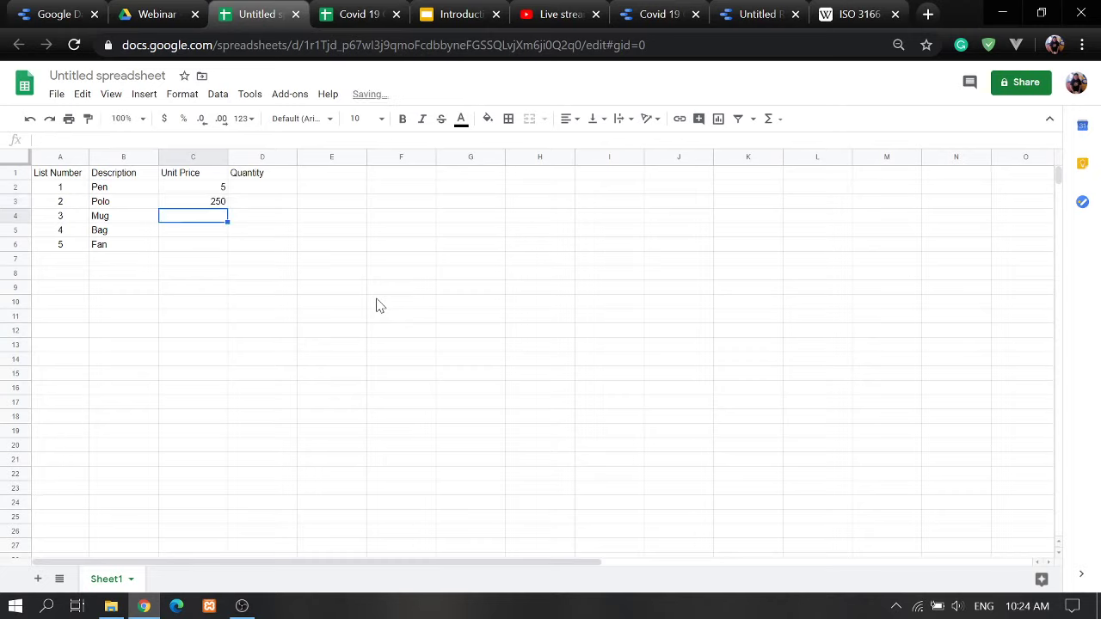
text(60)
key(Return)
text(350)
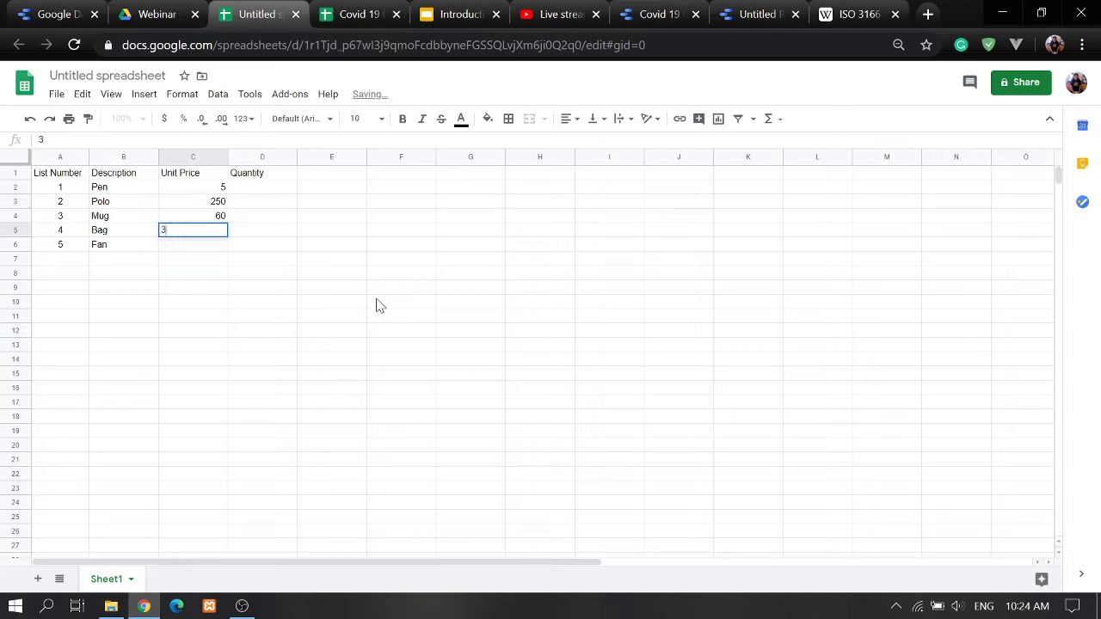
key(Return)
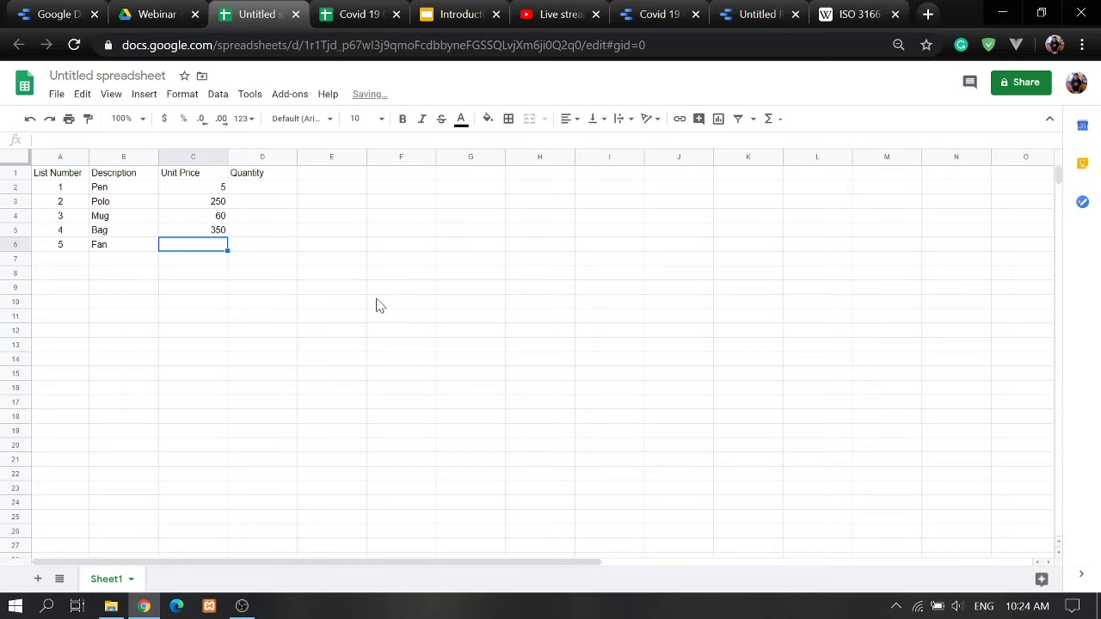
text(10)
key(Tab)
- Enter the quantities 6 for Pen, 15 for Polo and 25 for Mug in cells D2 to D4
key(Up)
key(Up)
key(Up)
key(Up)
text(6)
key(Return)
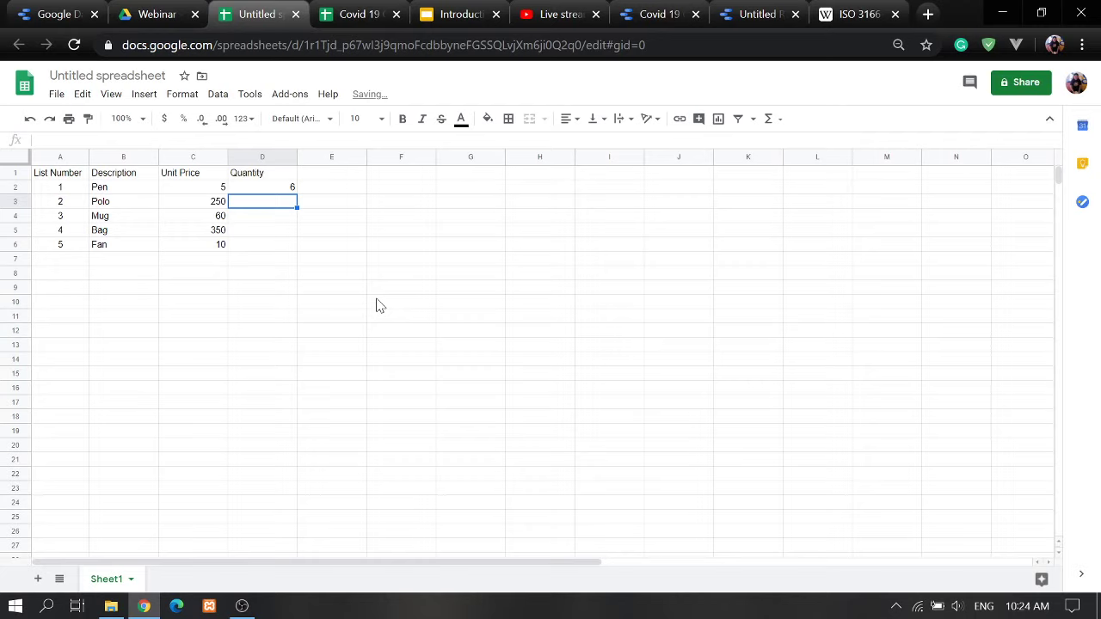
text(15)
key(Return)
text(25)
key(Return)
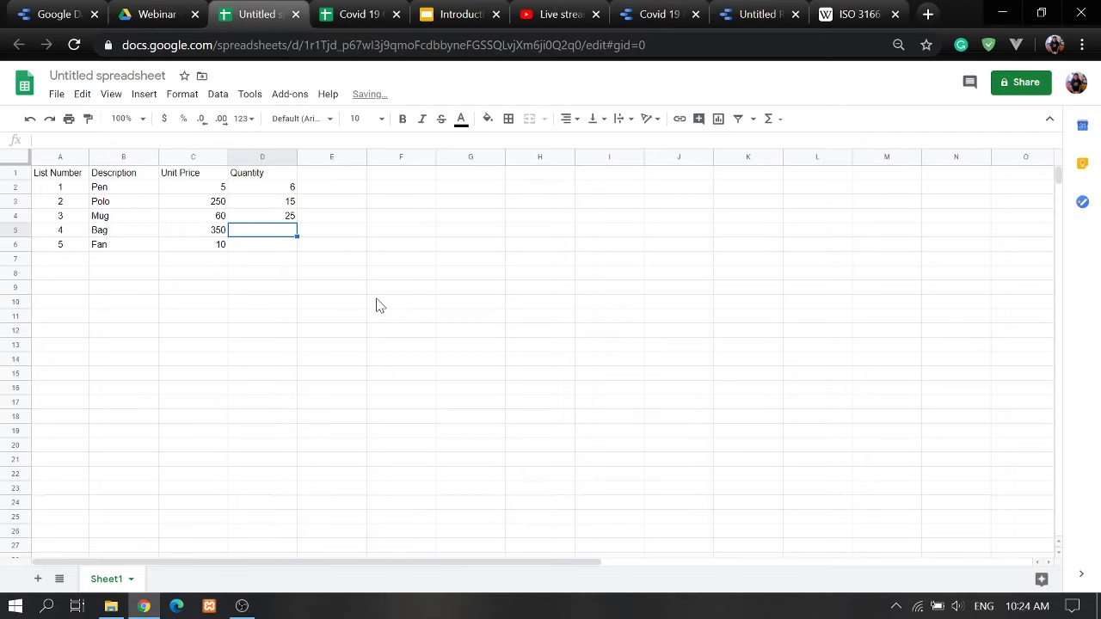
- Change the Pen quantity to 30 and enter quantities of 5 for Bag and 20 for Fan
key(Up)
key(Up)
key(Up)
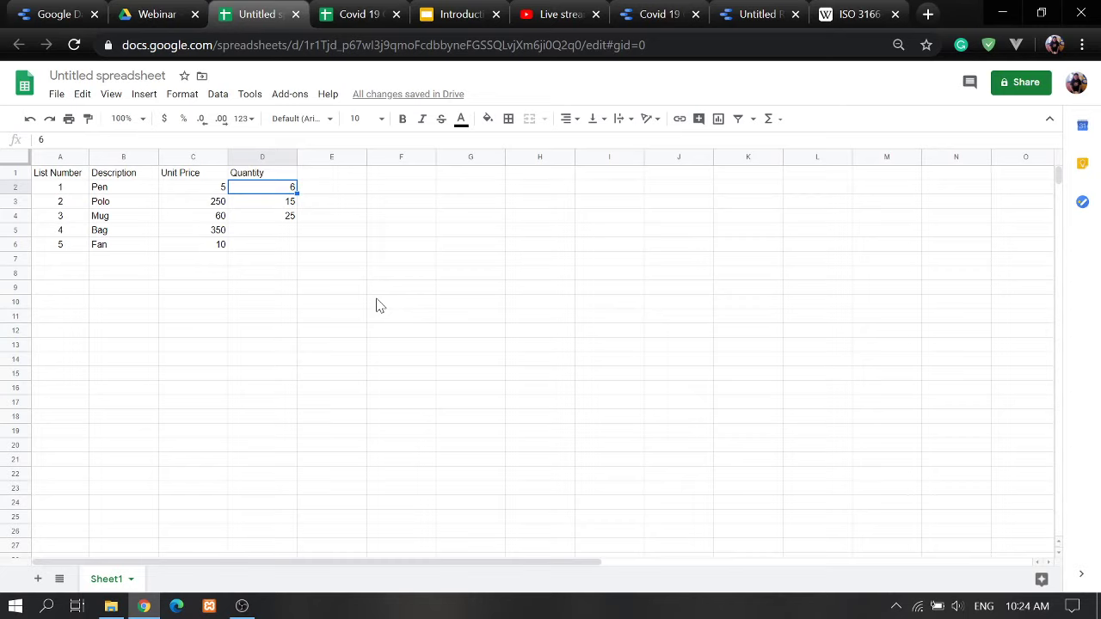
text(30)
key(Return)
key(Down)
key(Down)
text(5)
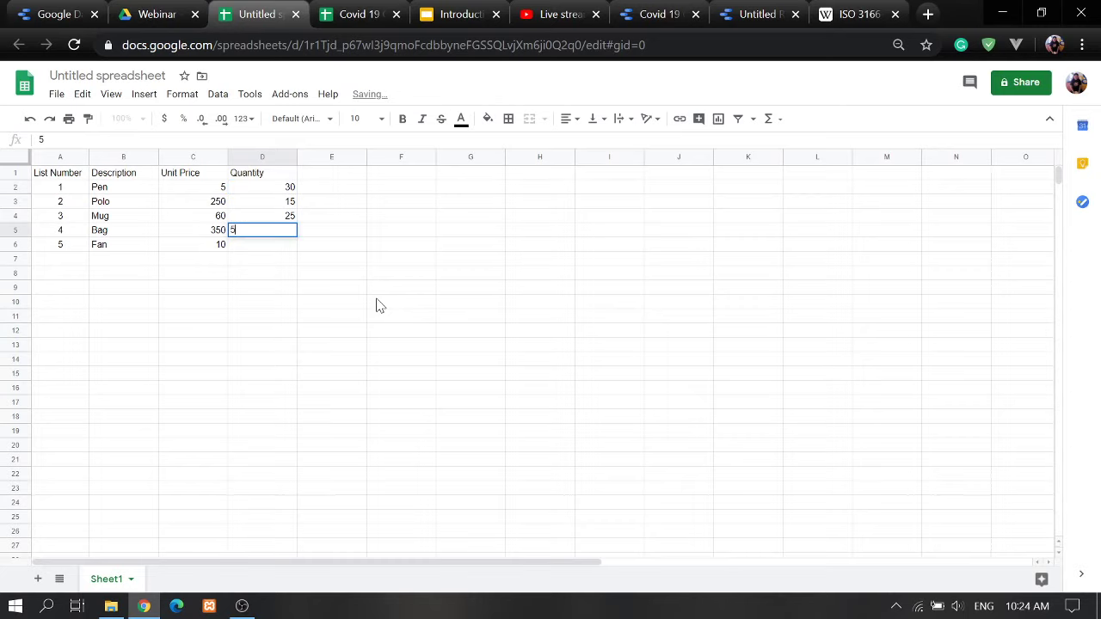
key(Return)
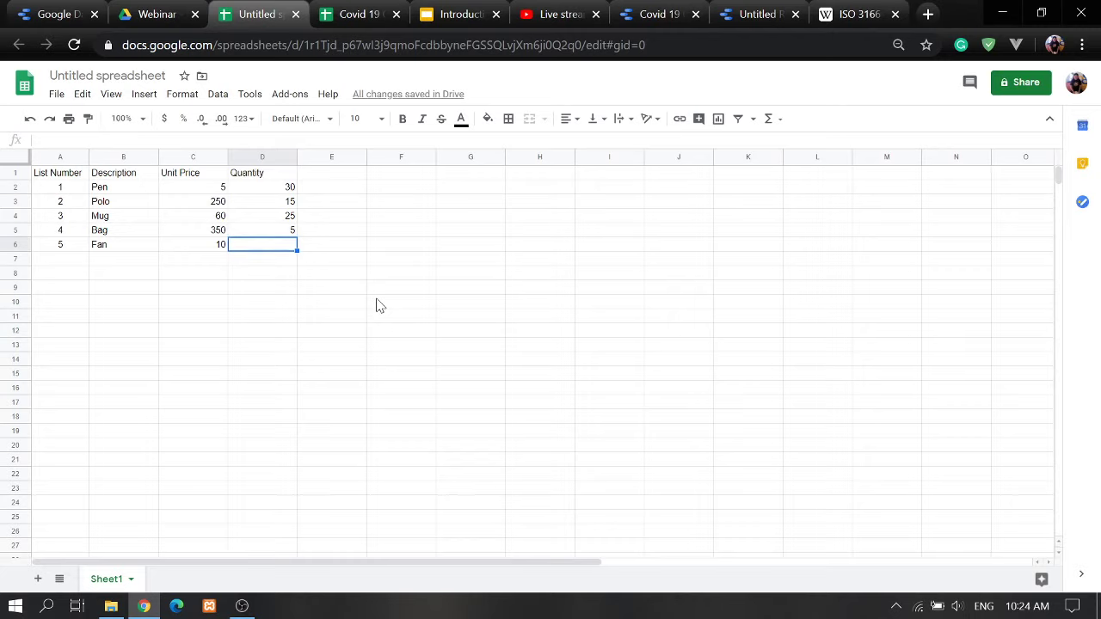
text(20)
click(262, 186)
- Rename the spreadsheet as Tokens
click(108, 76)
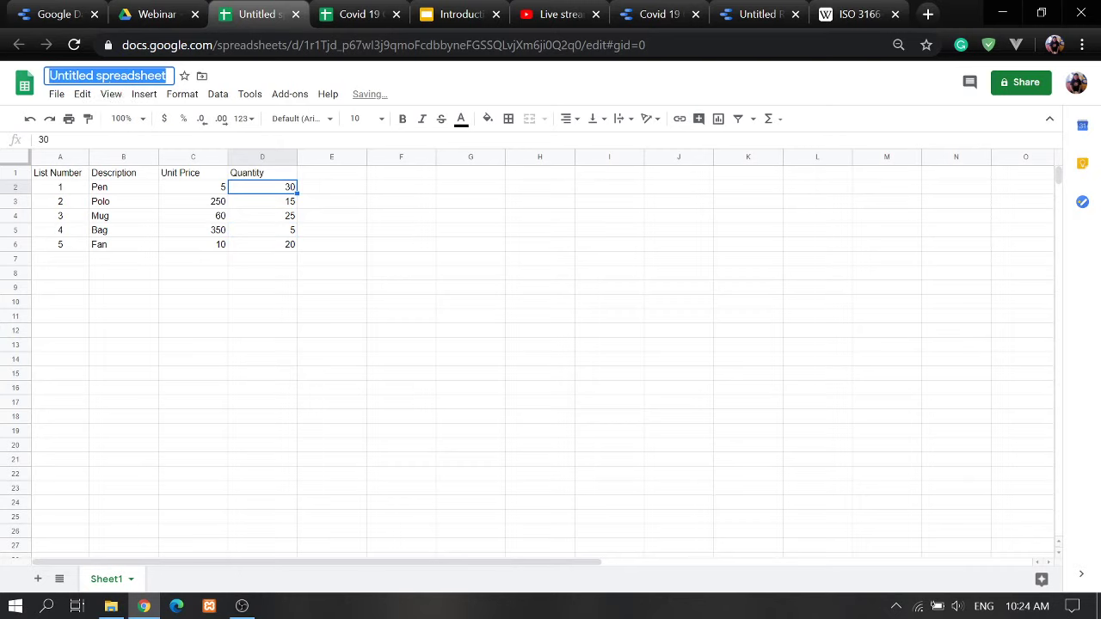
text(Tokens)
key(Return)
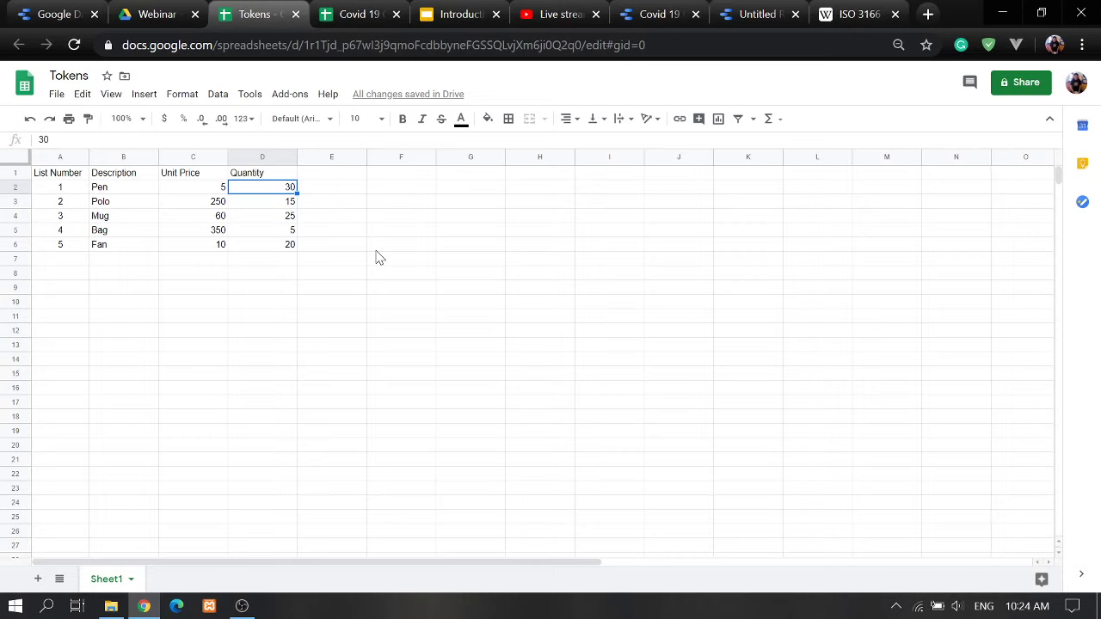
- Switch to the Covid 19 Cases spreadsheet and close it
click(363, 247)
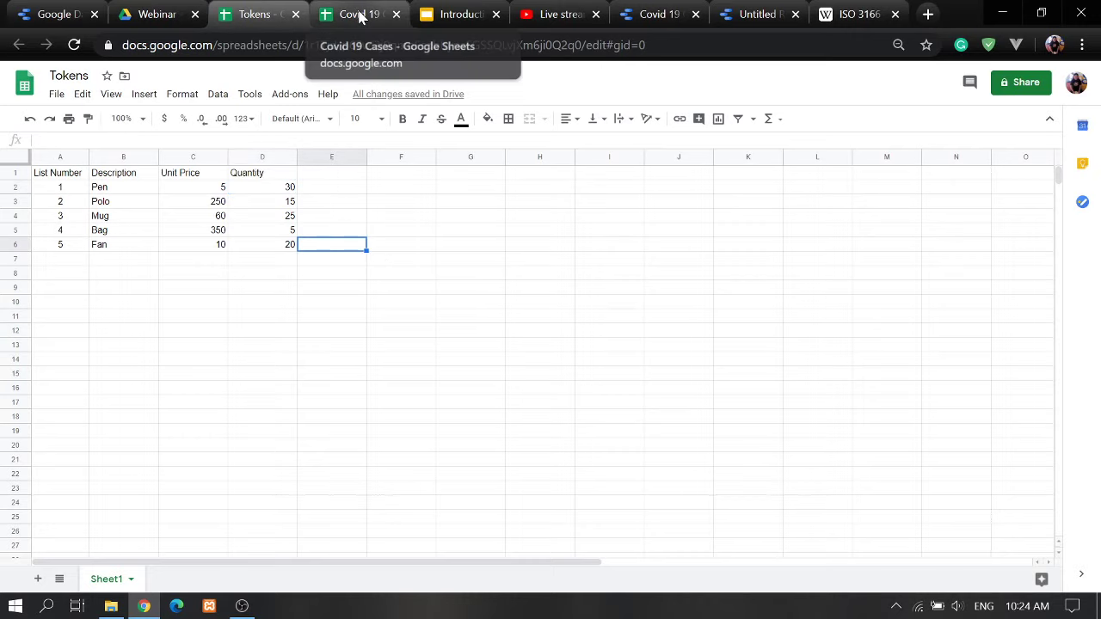
click(360, 17)
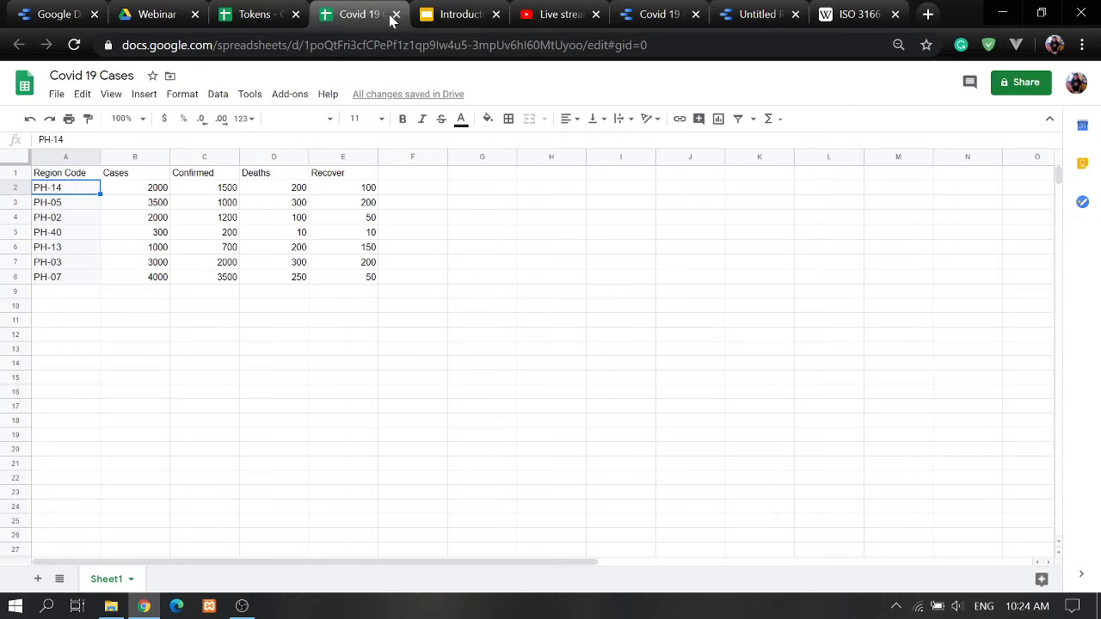
click(393, 16)
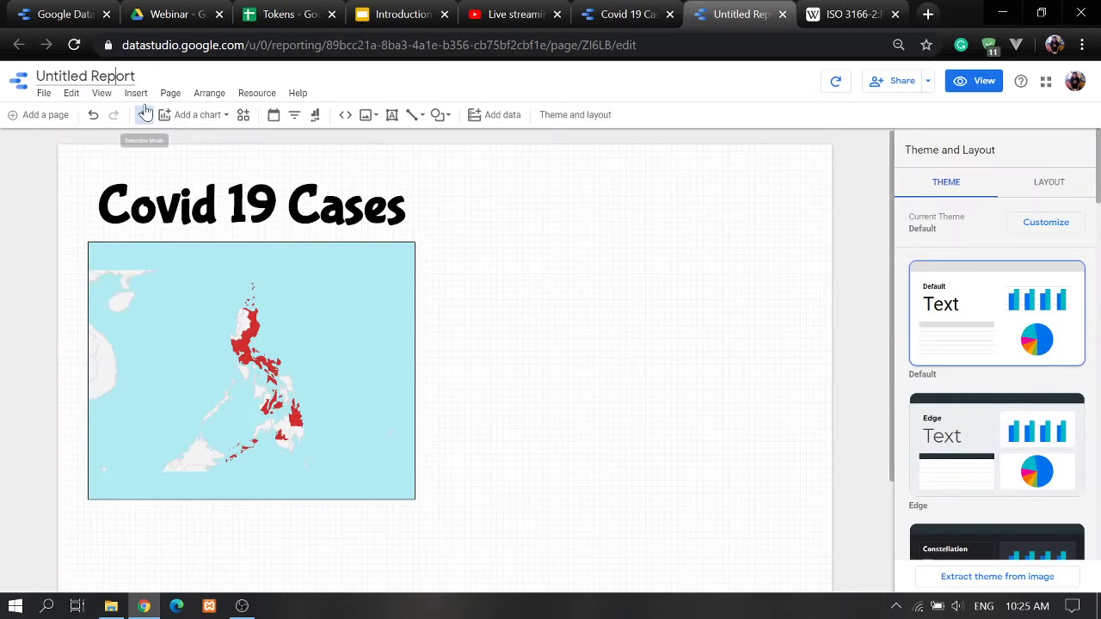
- Rename the untitled Data Studio report containing the Philippines map as Covid 19
key(ctrl+a)
key(BackSpace)
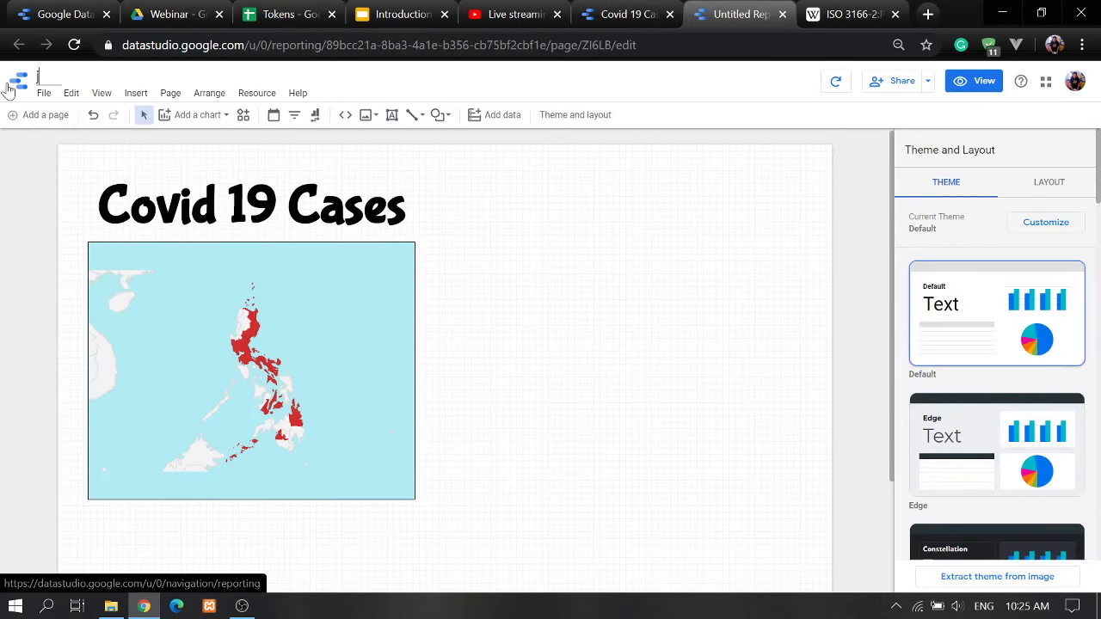
text(Covid 19)
- Create a new data source from the Data Studio home page using the Google Sheets connector, connected to Sheet1 of the Tokens spreadsheet
click(9, 89)
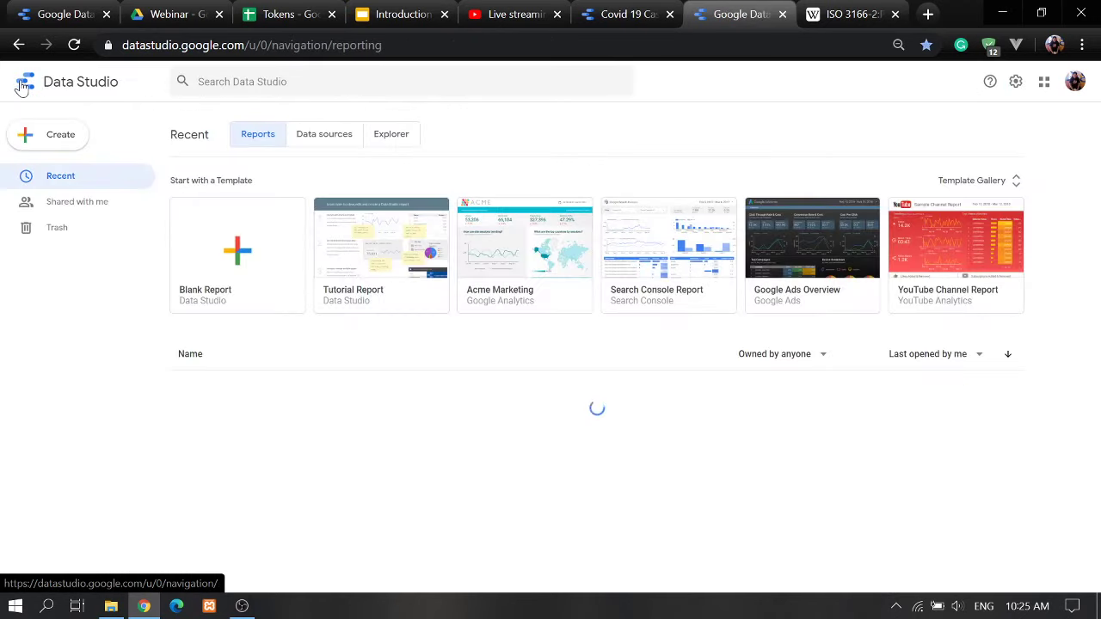
click(344, 146)
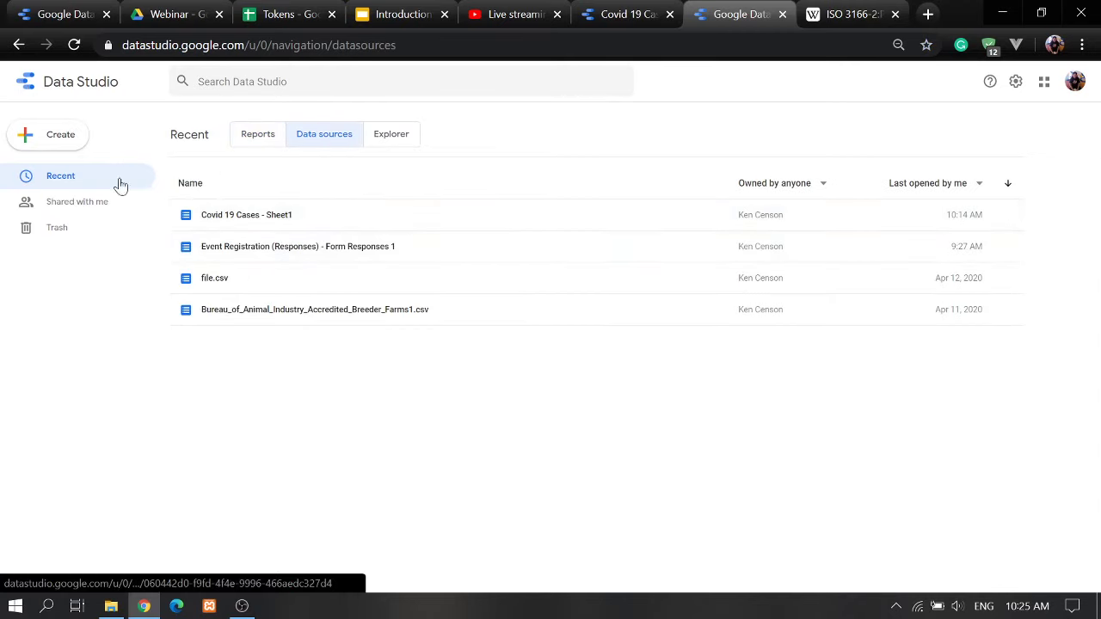
click(57, 137)
click(67, 165)
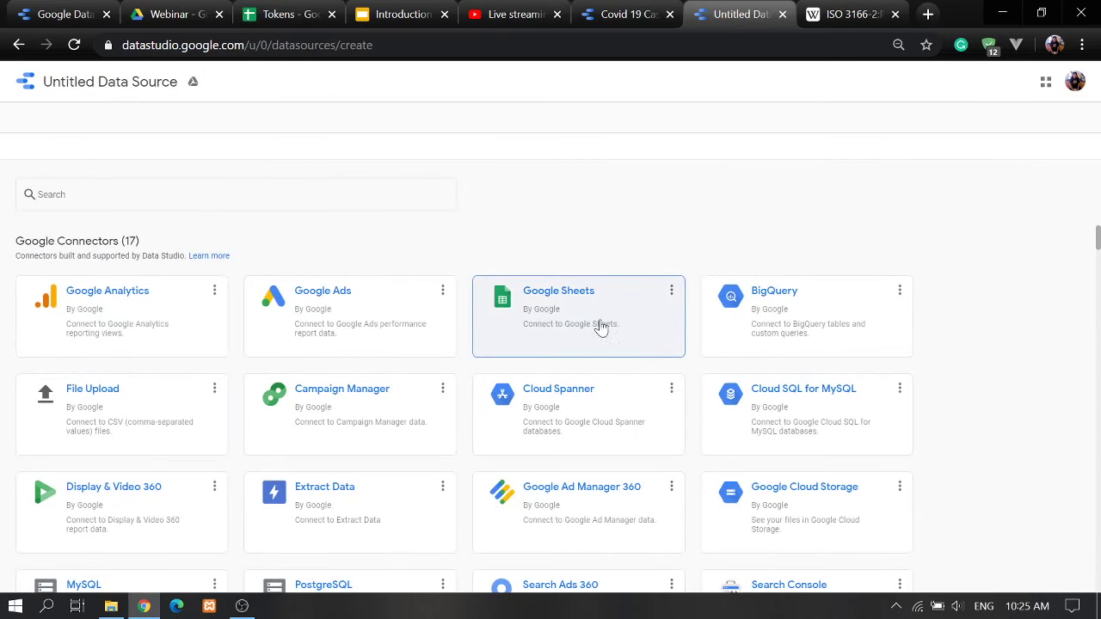
click(593, 320)
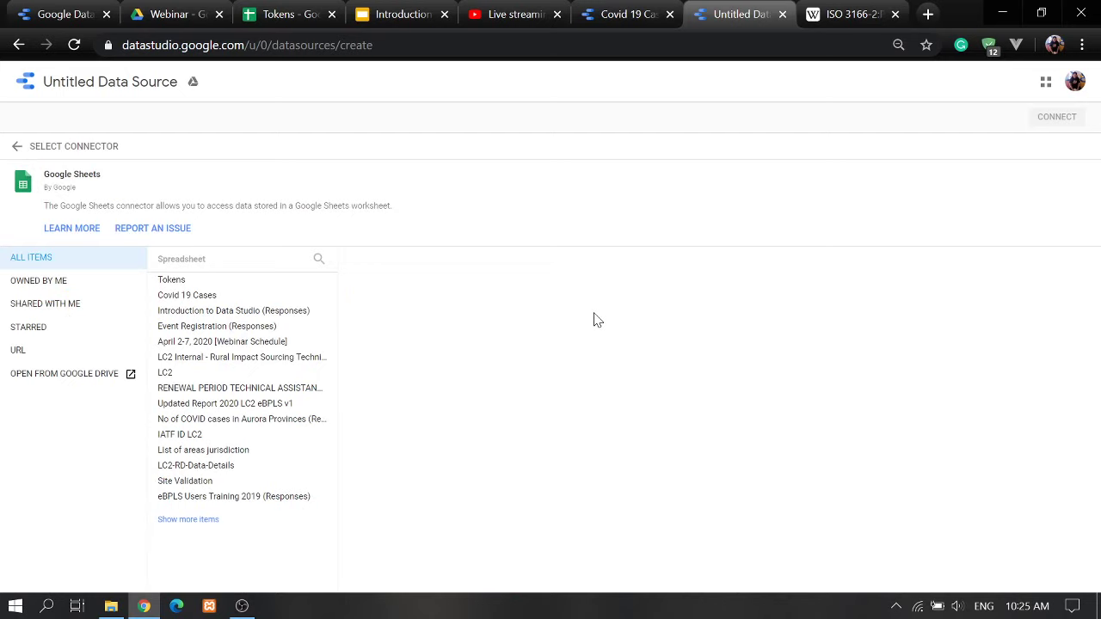
click(174, 282)
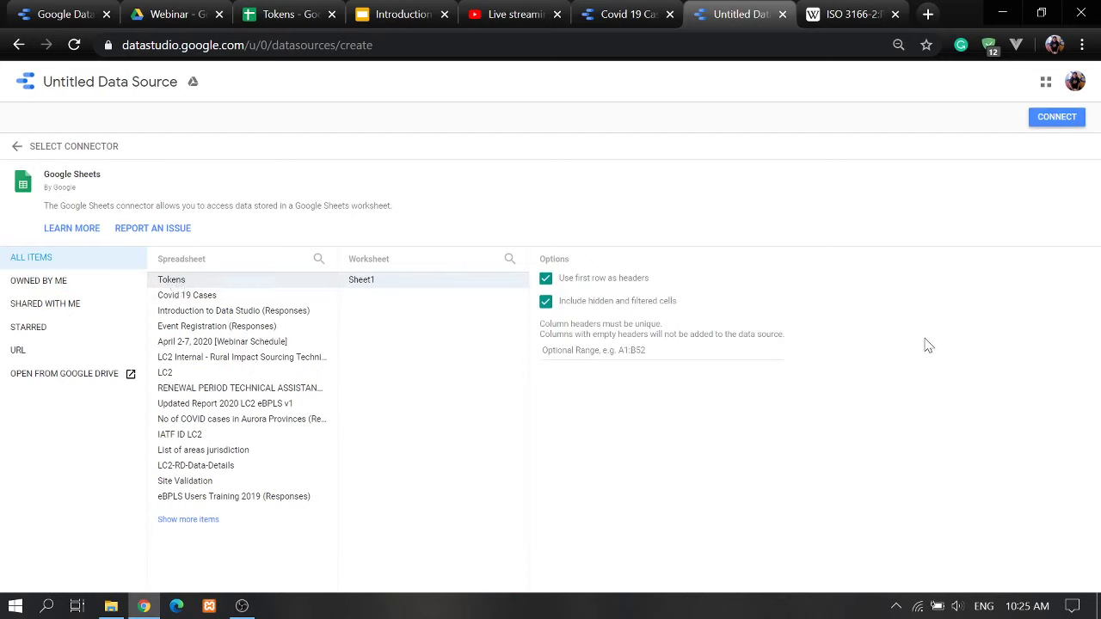
click(1058, 117)
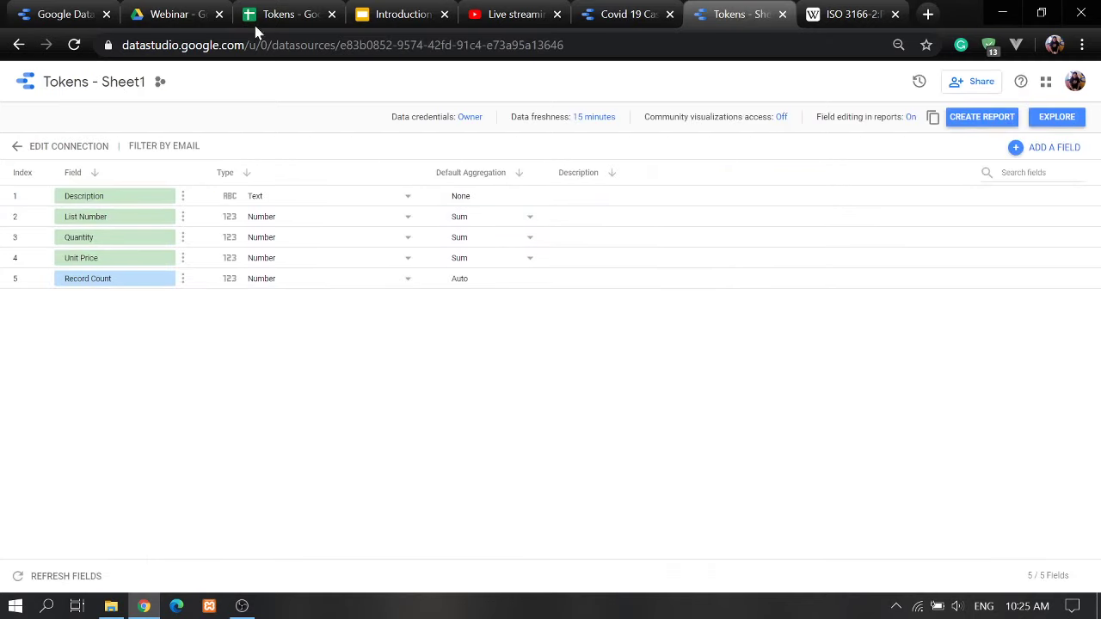
- Check the columns in the Tokens spreadsheet, then set the List Number type to Text and Unit Price to the PHP - Philippine Peso currency
click(279, 15)
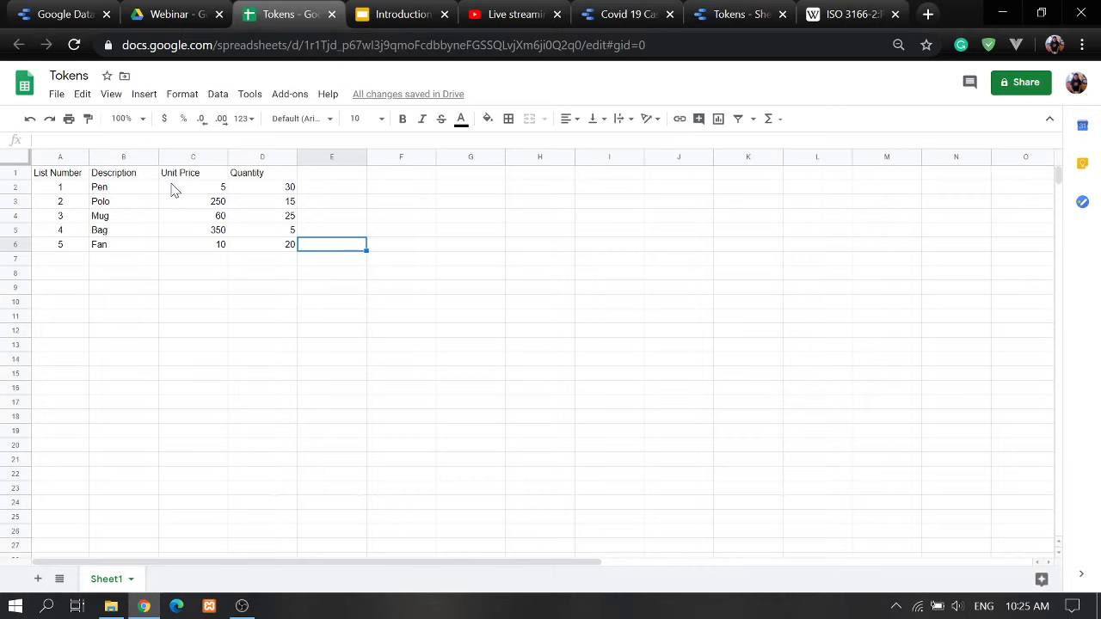
click(748, 8)
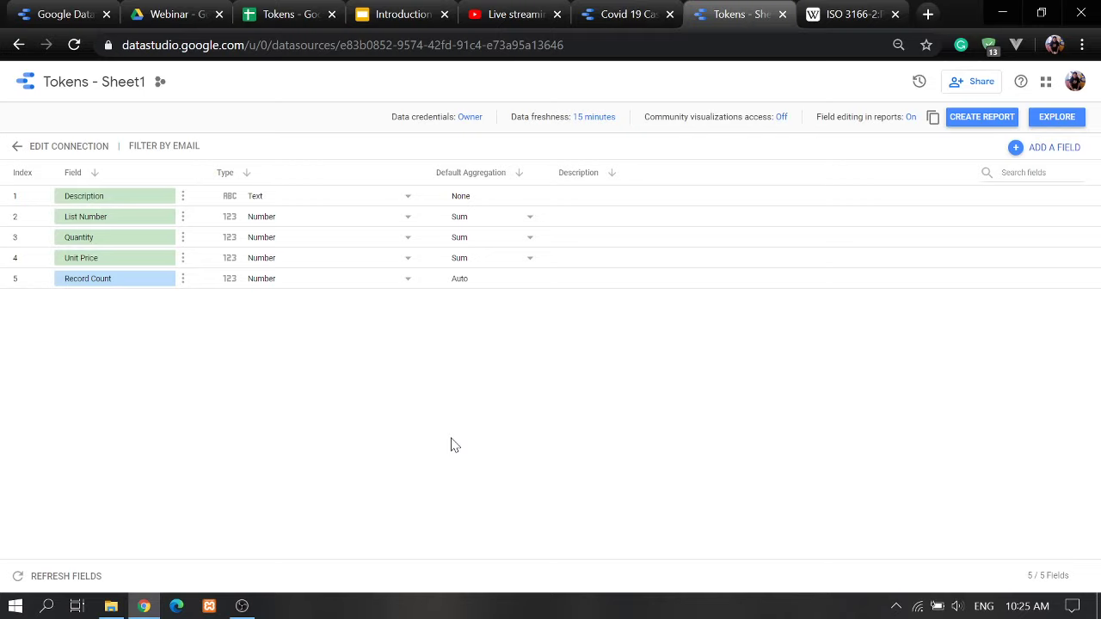
click(275, 259)
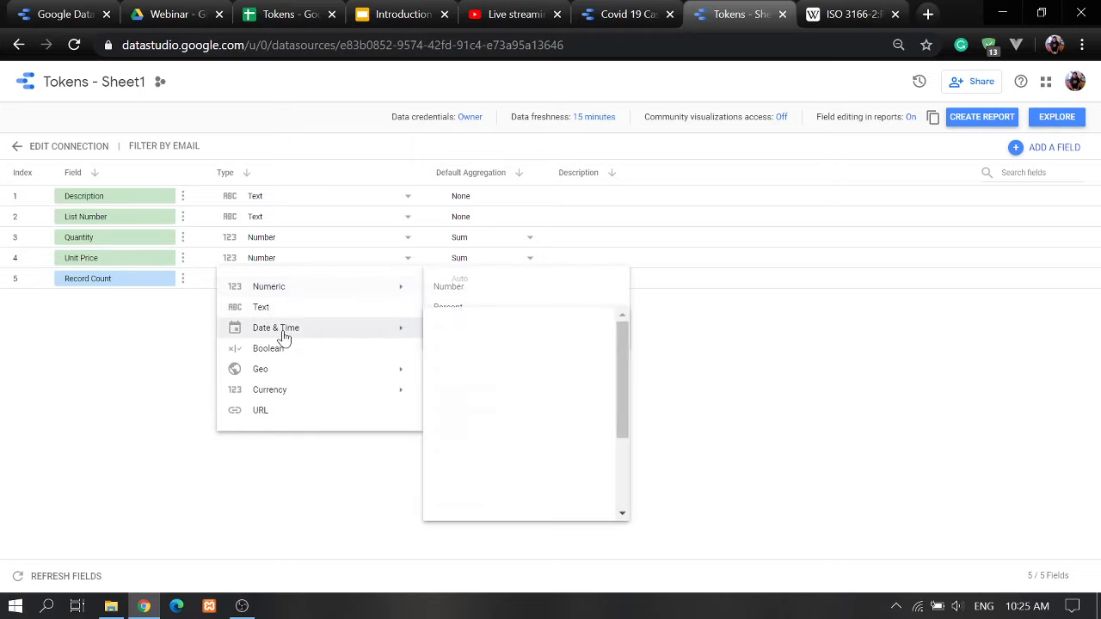
mouse_move(355, 288)
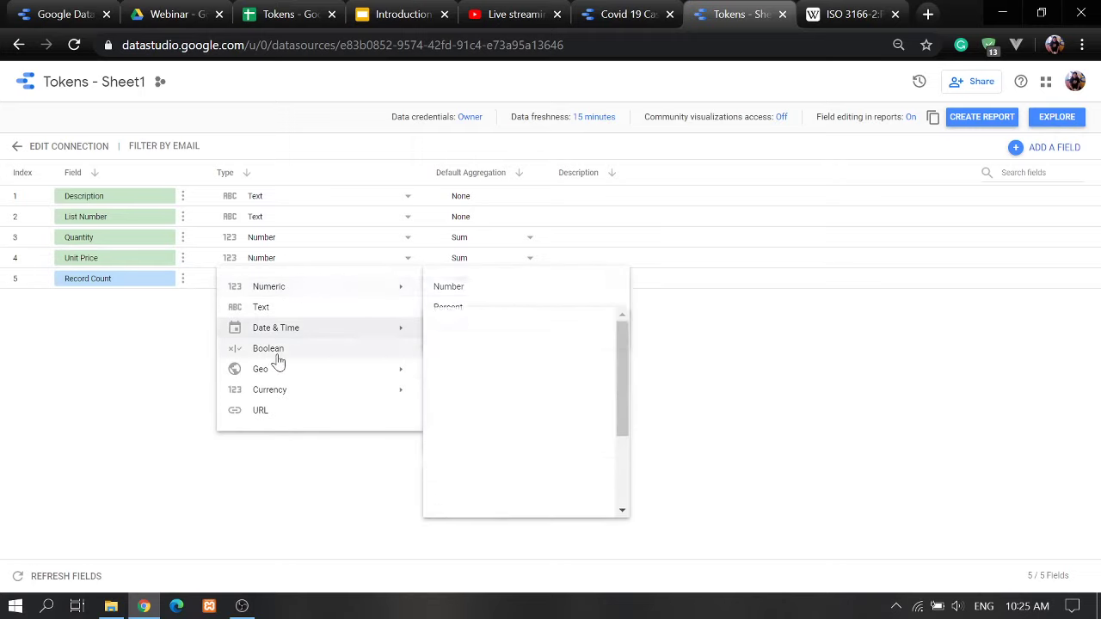
mouse_move(352, 391)
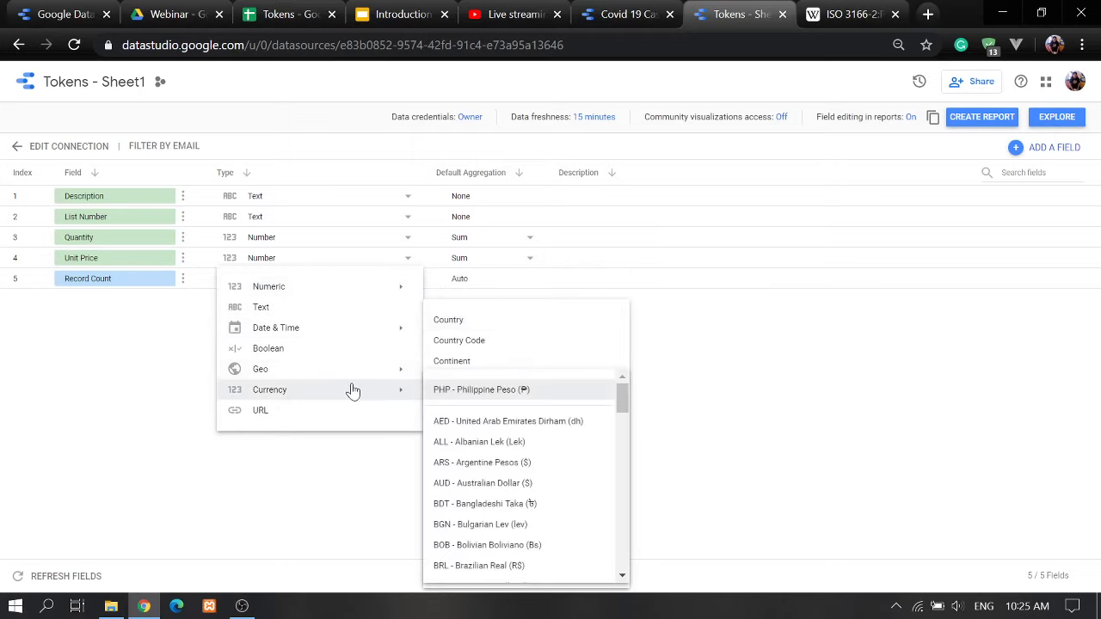
click(483, 391)
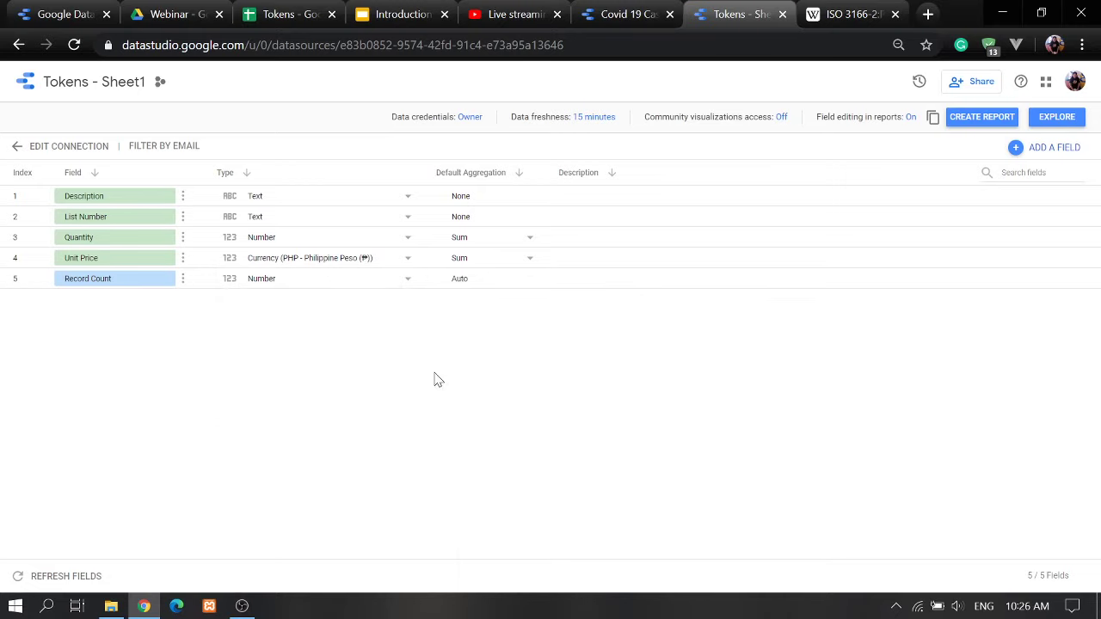
- Set the default aggregation of the Unit Price and Quantity fields to None
click(513, 262)
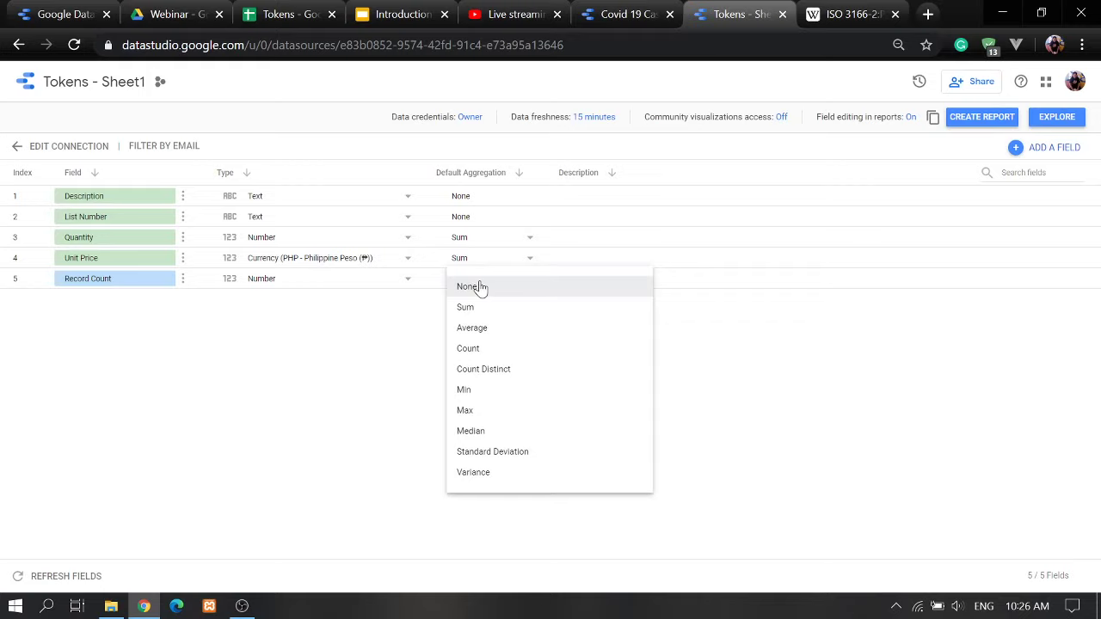
click(478, 287)
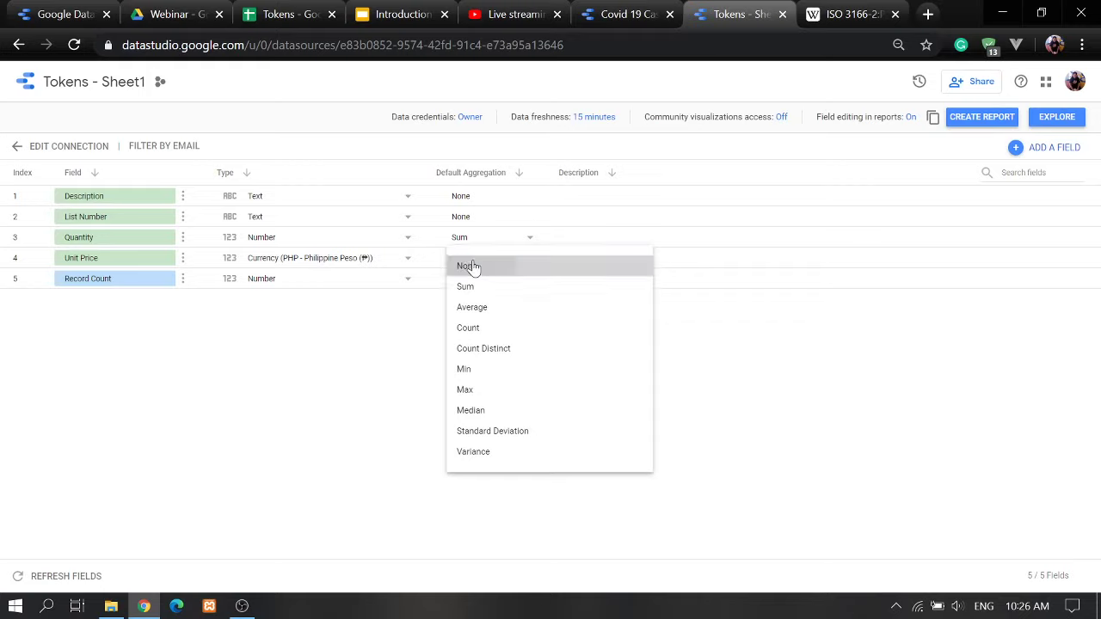
click(472, 268)
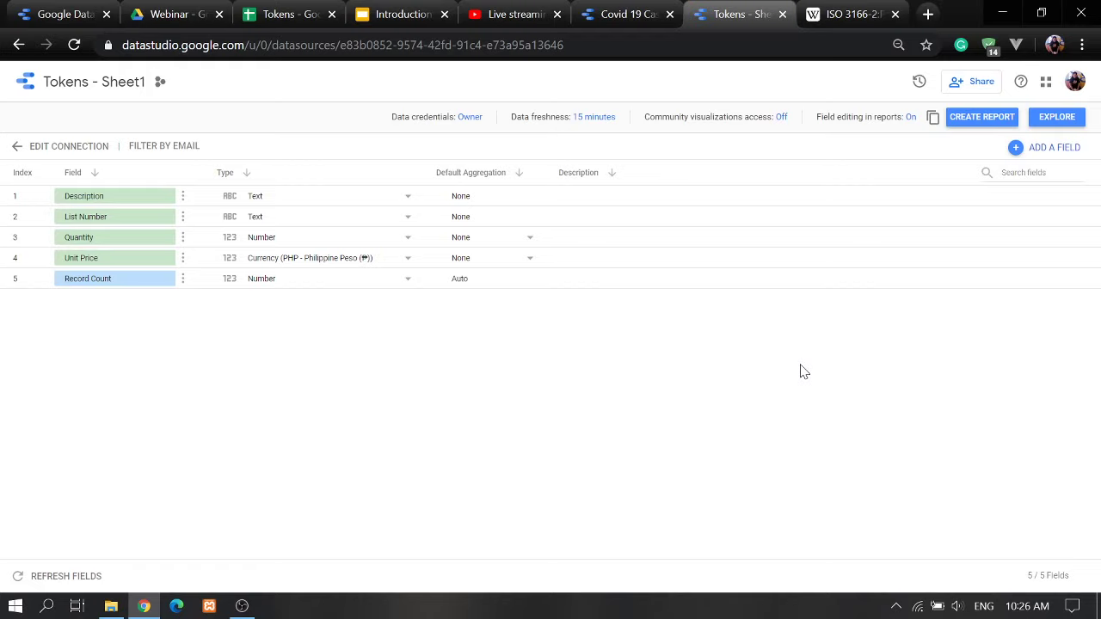
- Add a calculated field named Total Price and begin its formula with SUM(Unit Price)
click(1016, 151)
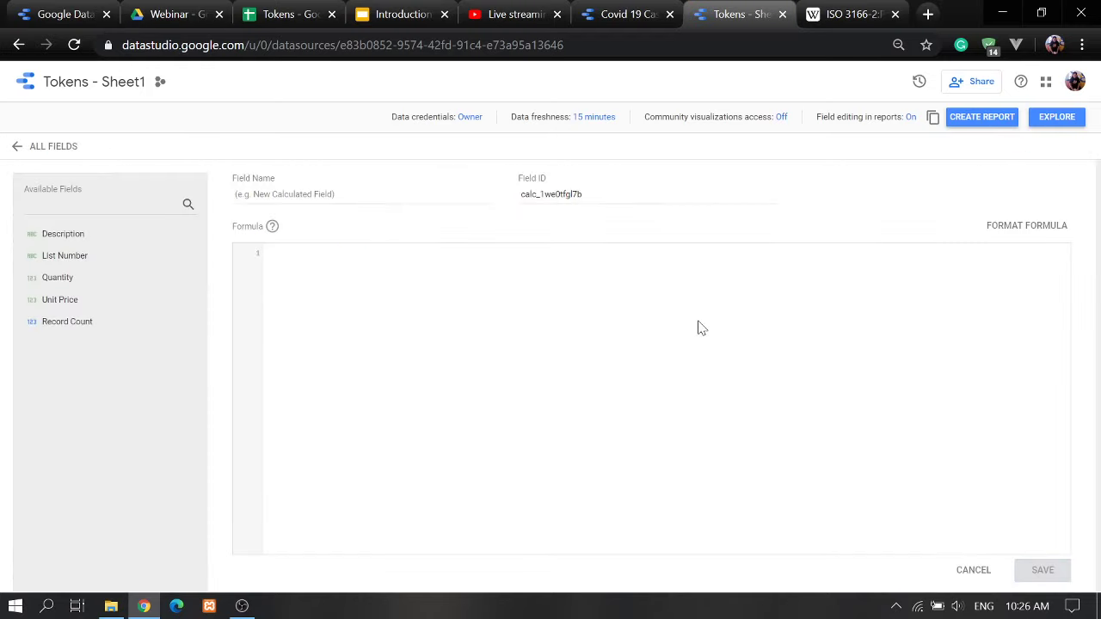
click(258, 194)
text(Total)
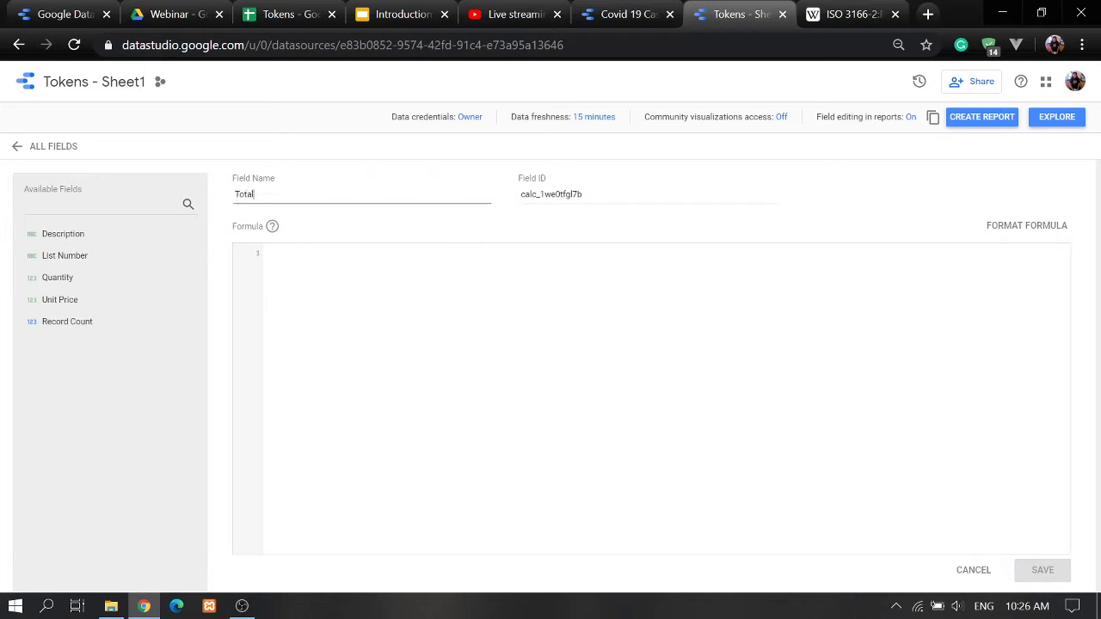
text( Price)
click(324, 329)
text(sum)
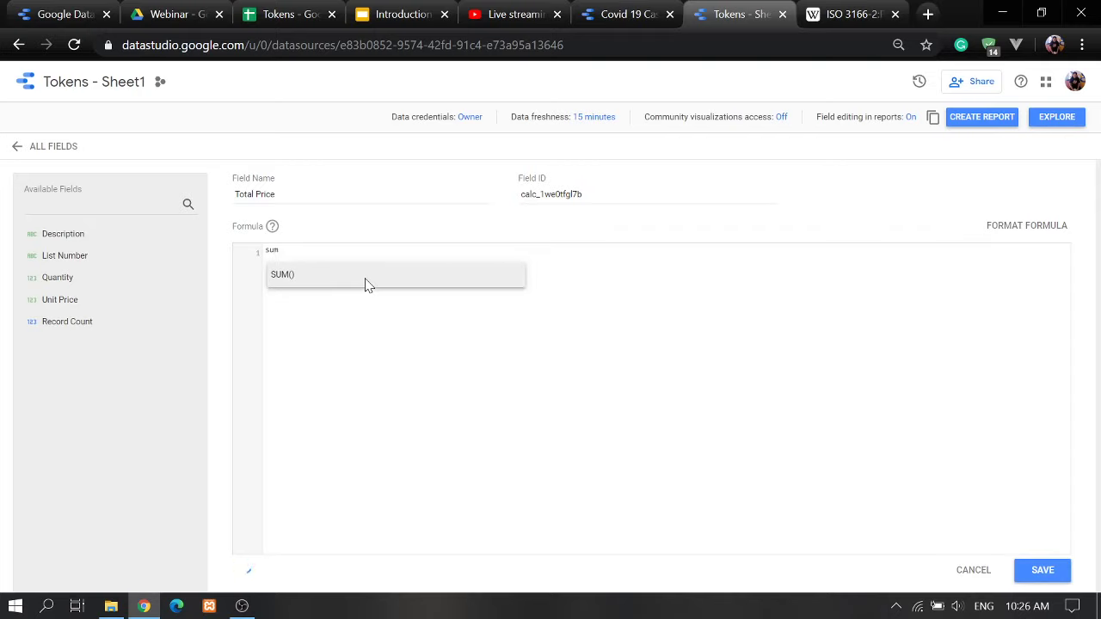
click(364, 275)
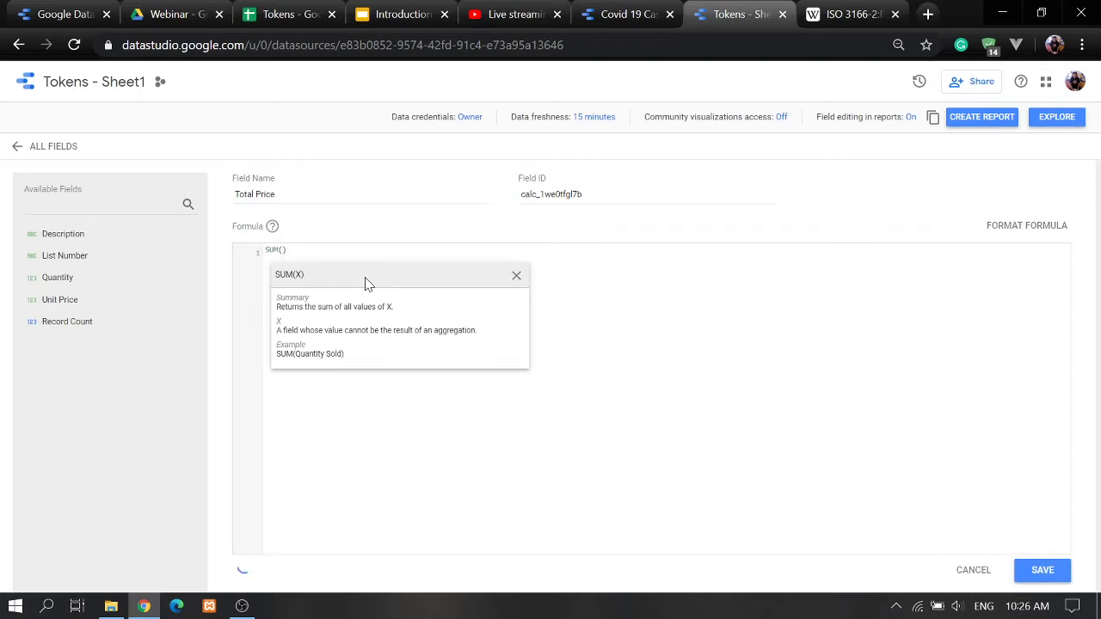
drag(76, 302, 285, 255)
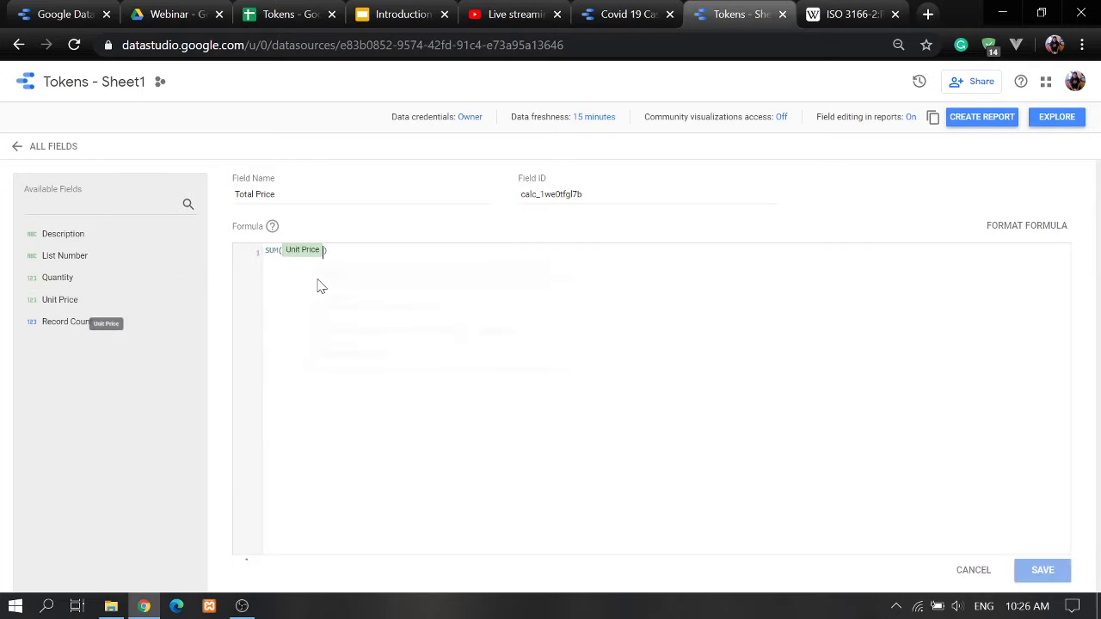
- Complete the Total Price formula by multiplying by SUM(Quantity), save the field and return to the list of all fields
text(*)
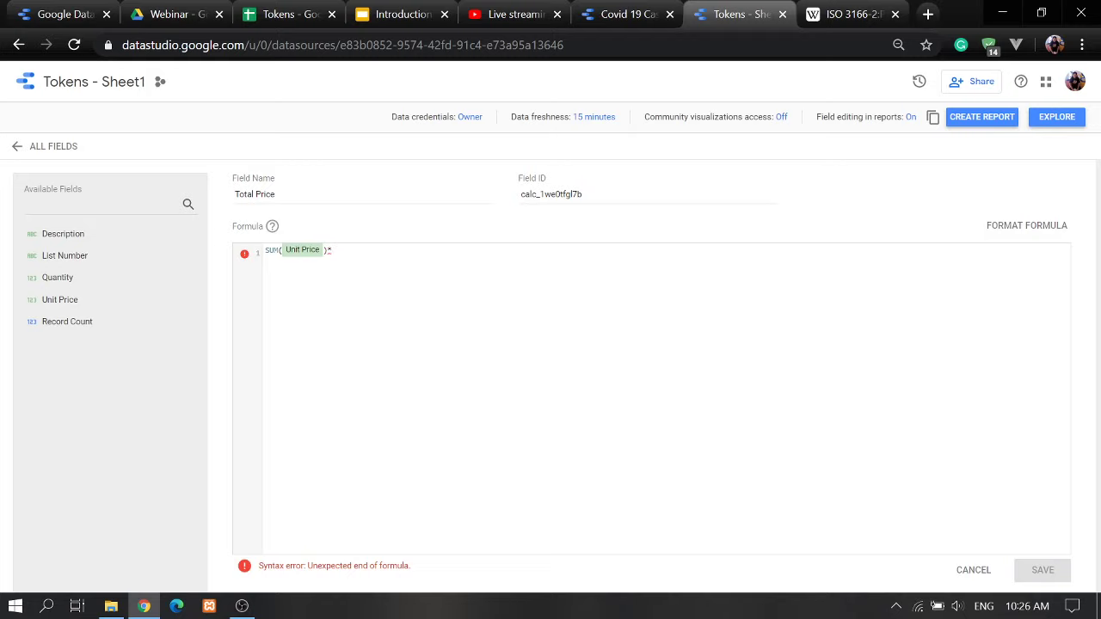
text(su)
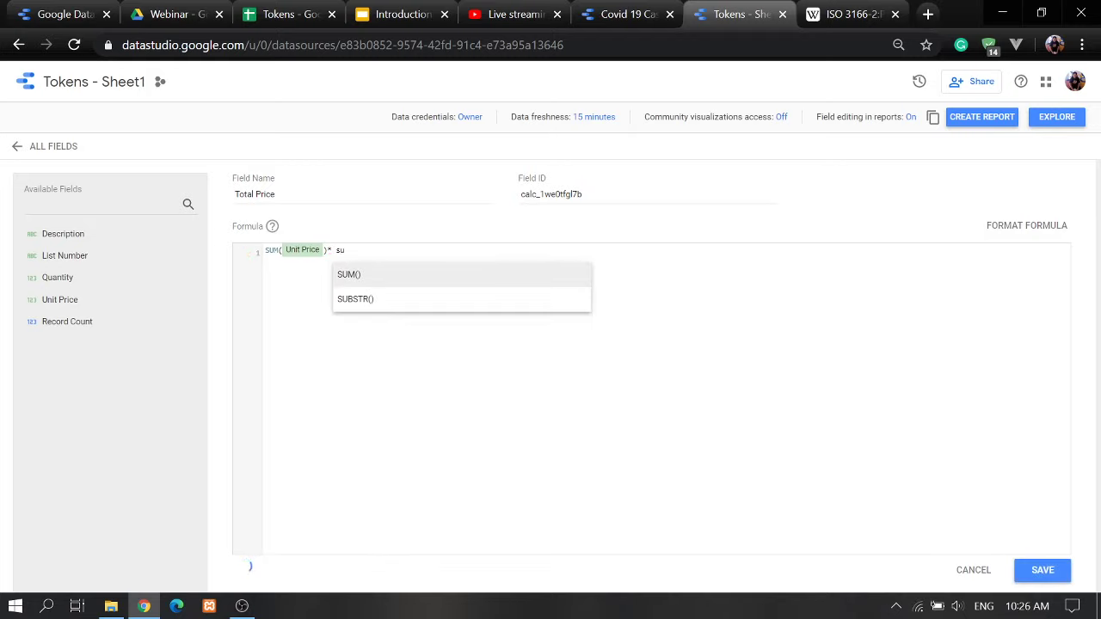
text(m)
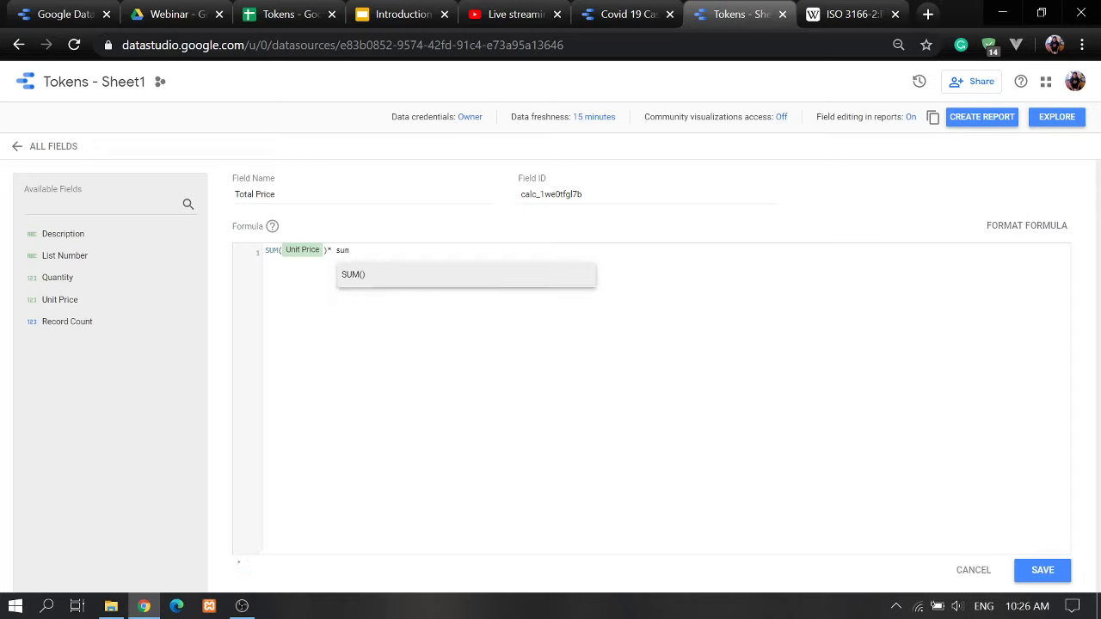
drag(64, 278, 357, 256)
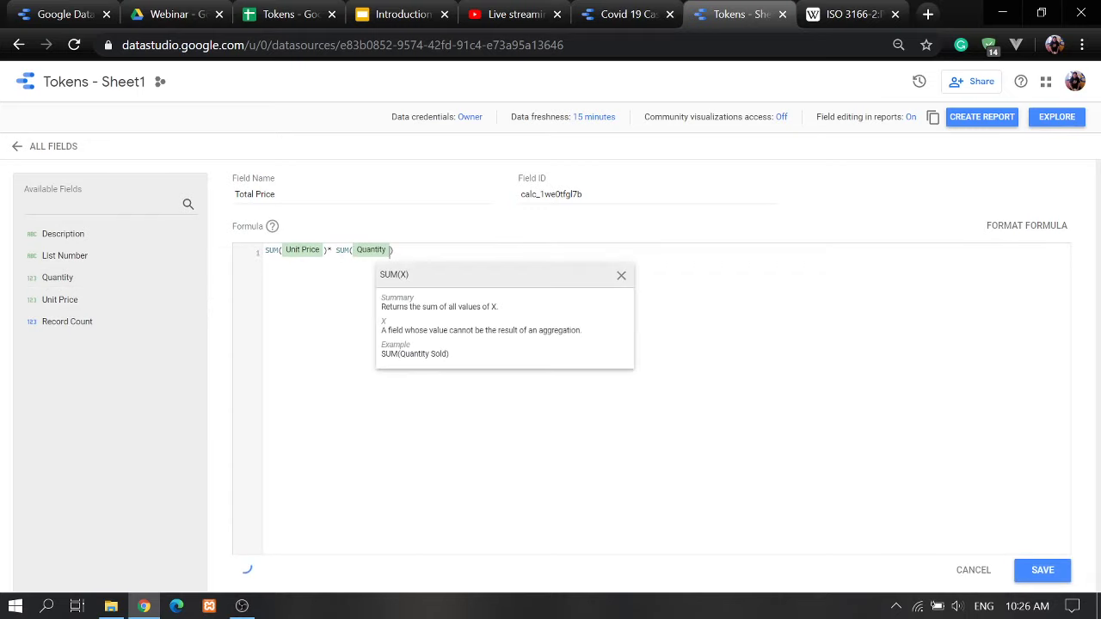
key(Right)
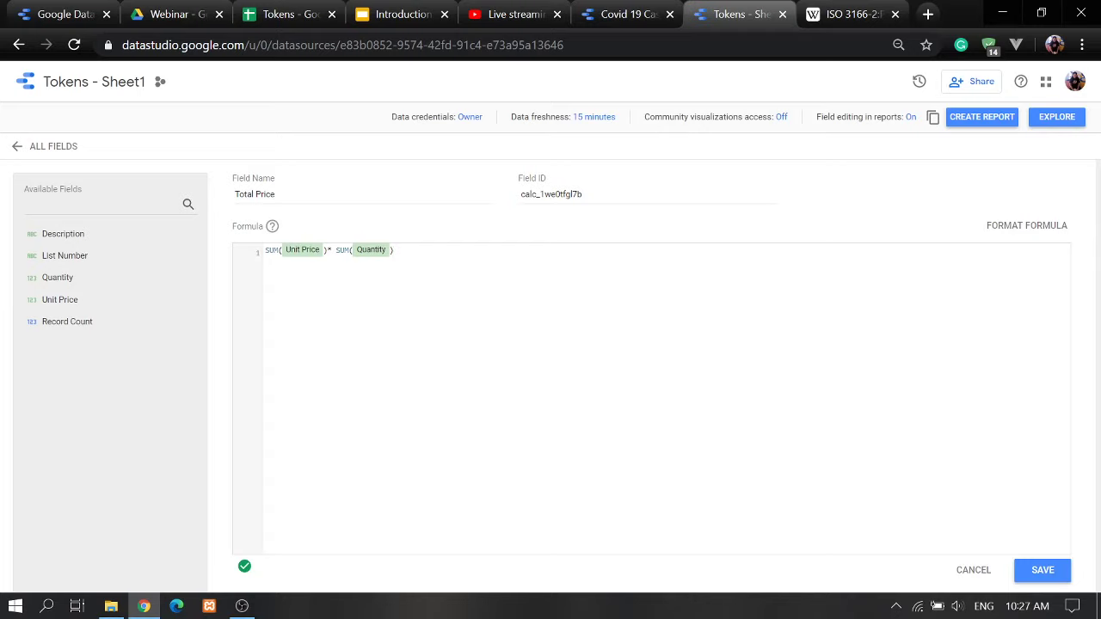
click(1040, 573)
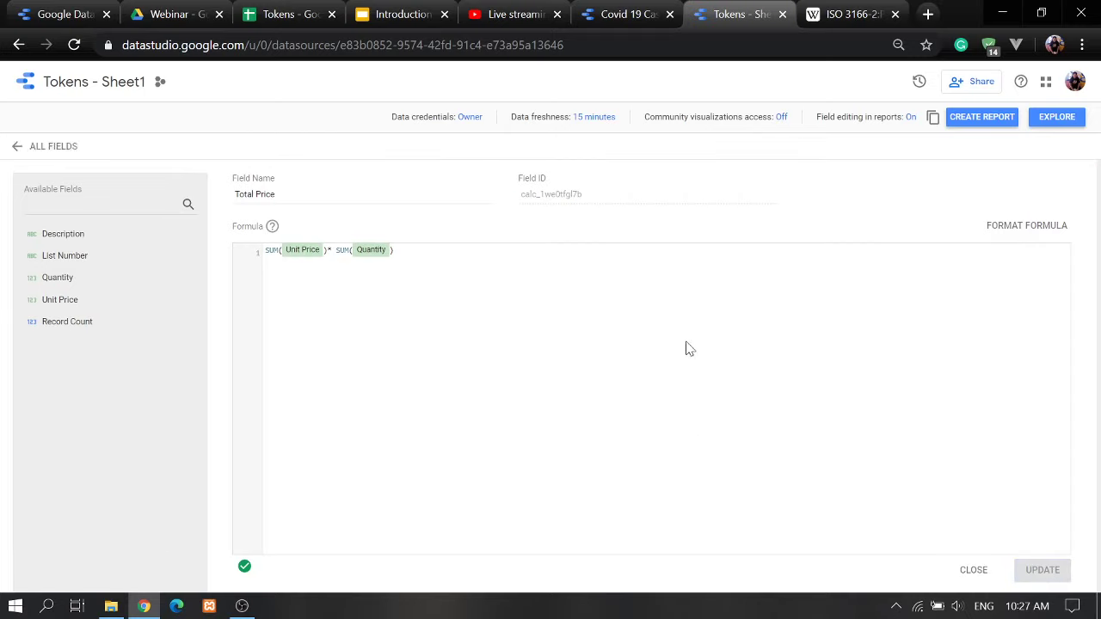
click(34, 147)
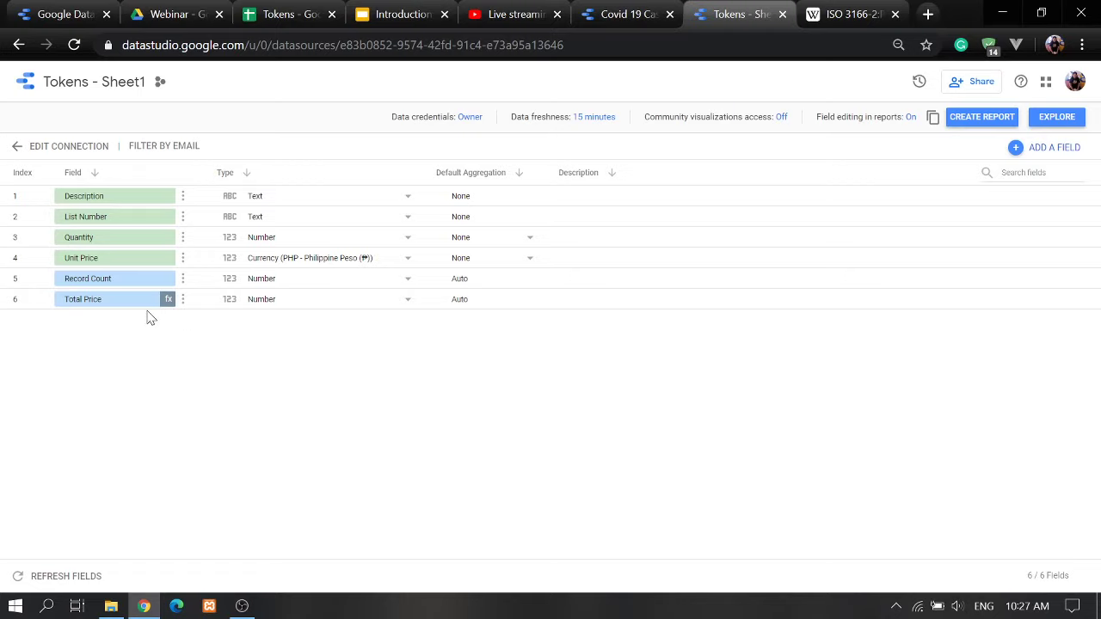
- Create a report from the Tokens data source and set its table's dimension to Description and metric to Unit Price
click(972, 118)
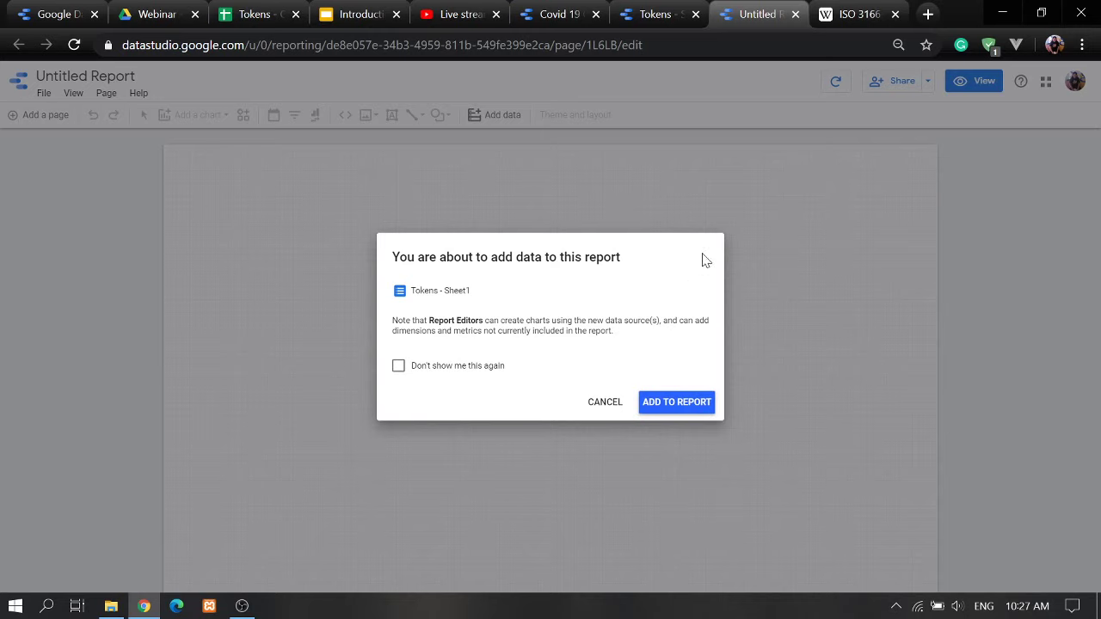
click(676, 402)
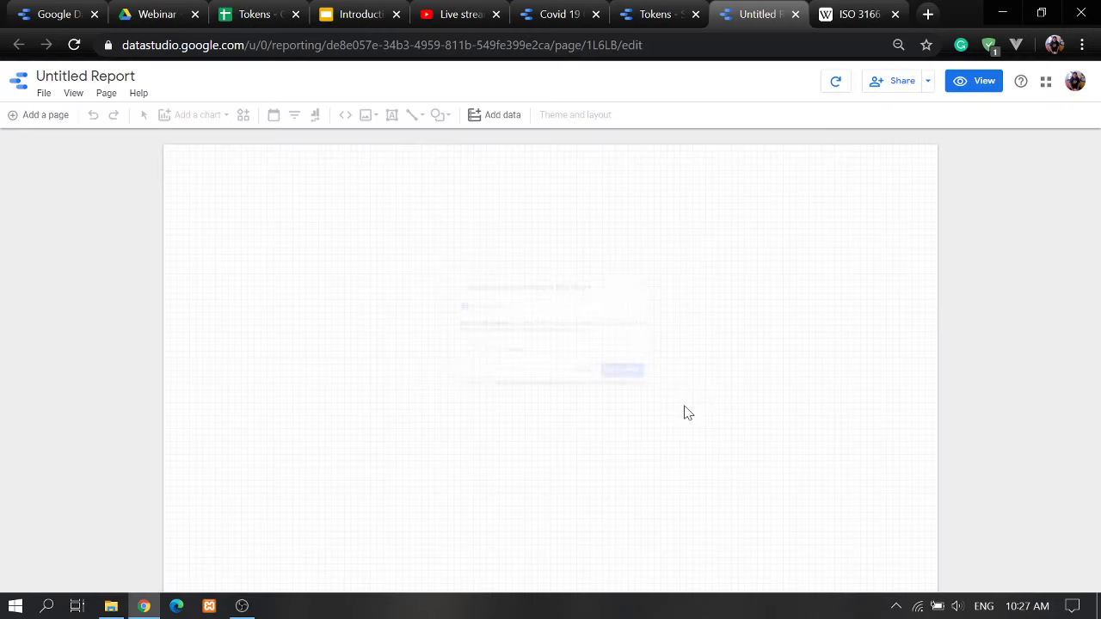
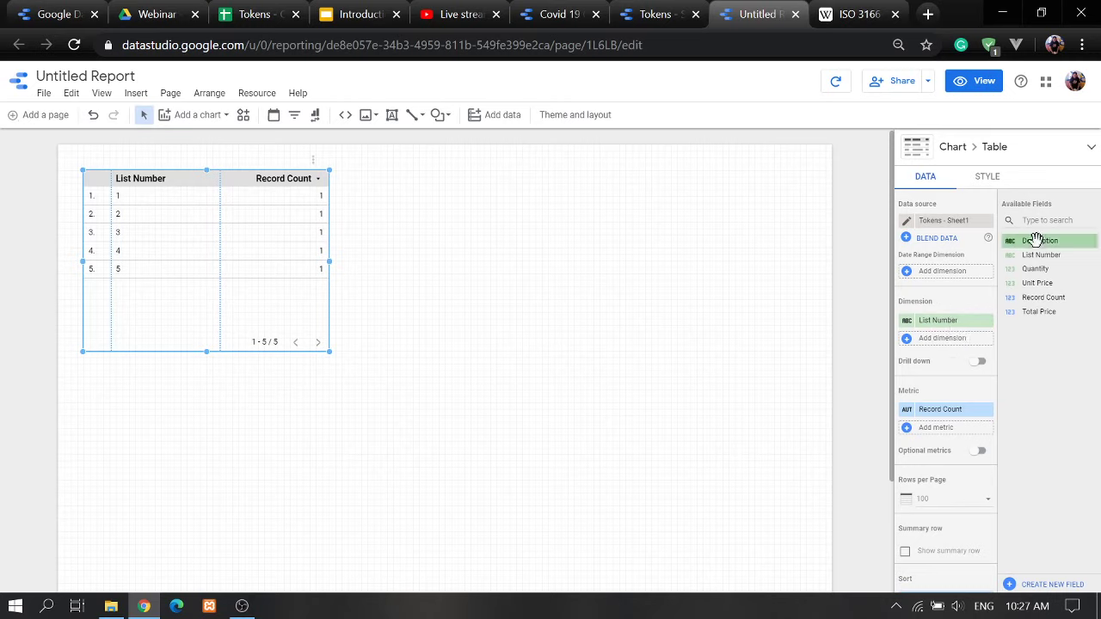
drag(1036, 240, 923, 330)
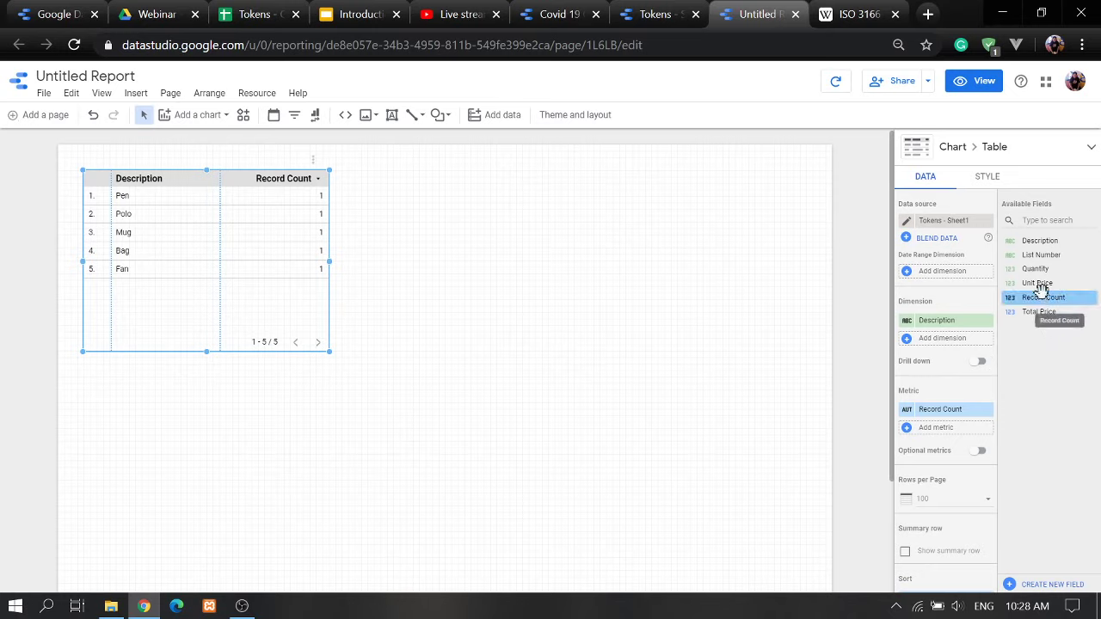
drag(1032, 283, 923, 432)
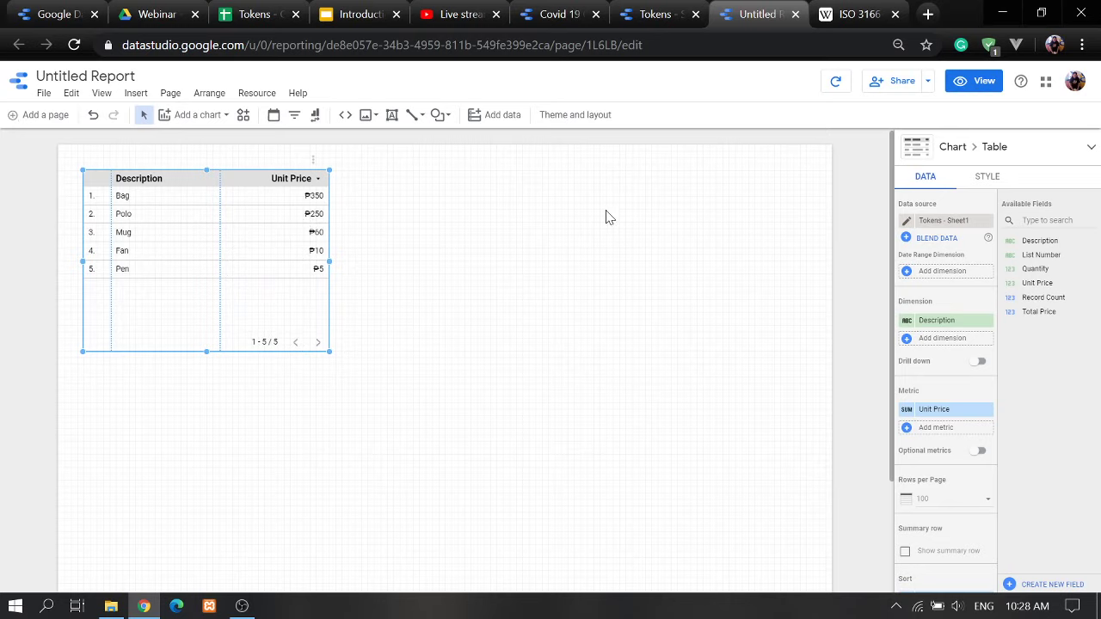
- Hide the table's header in the style settings and show it again
click(981, 178)
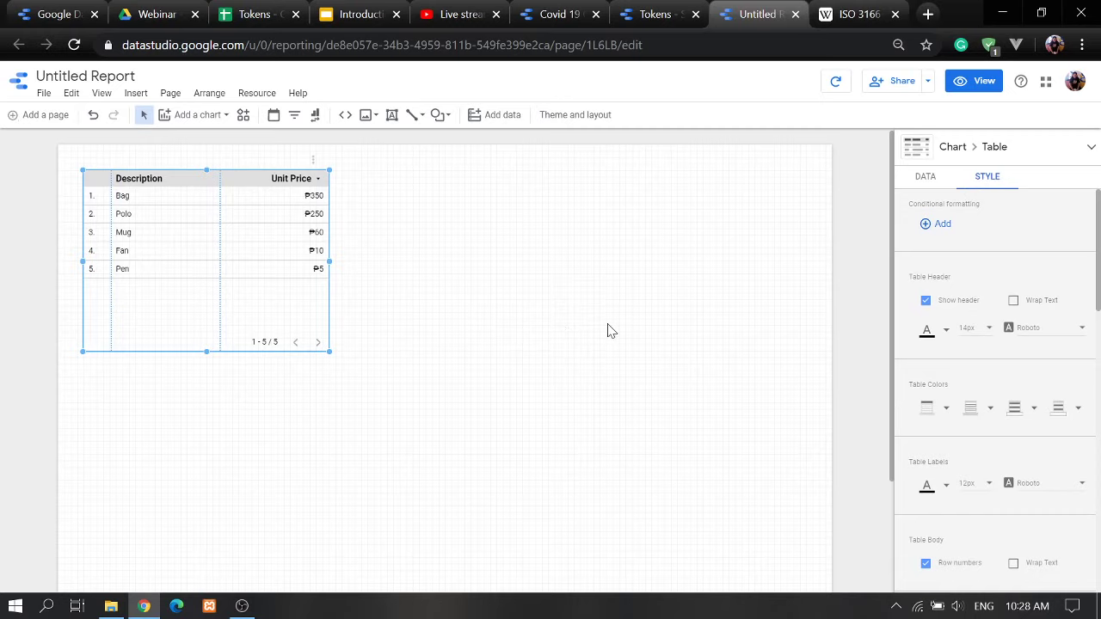
click(926, 302)
click(926, 302)
click(926, 302)
click(926, 302)
- Open the color choices for the table header's background
click(951, 417)
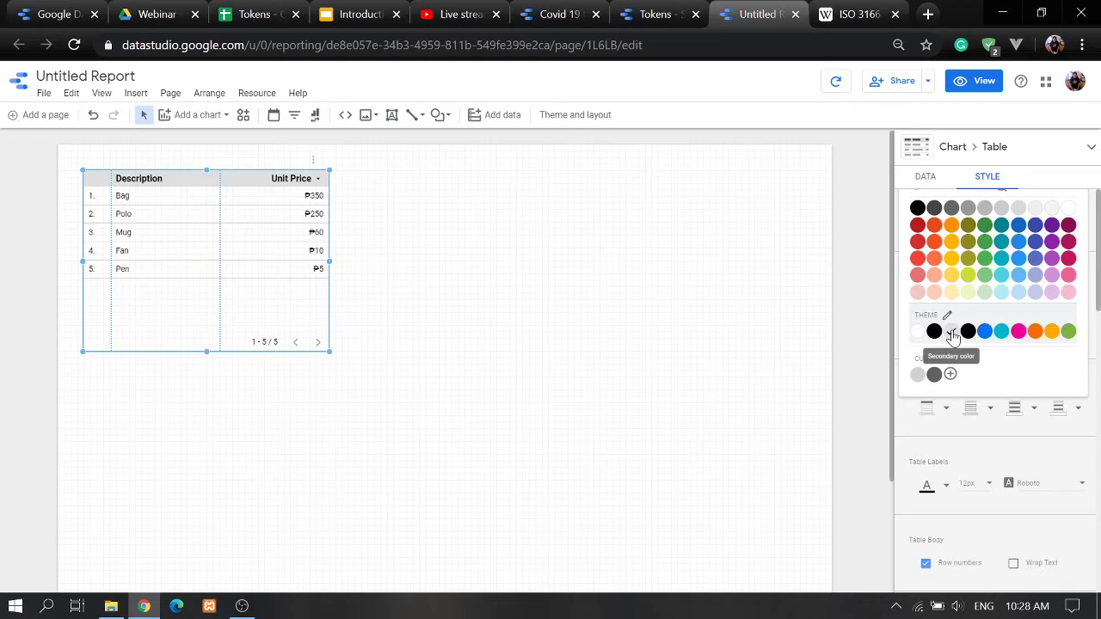
- Color the table's header dark blue and its cell borders black
click(1018, 227)
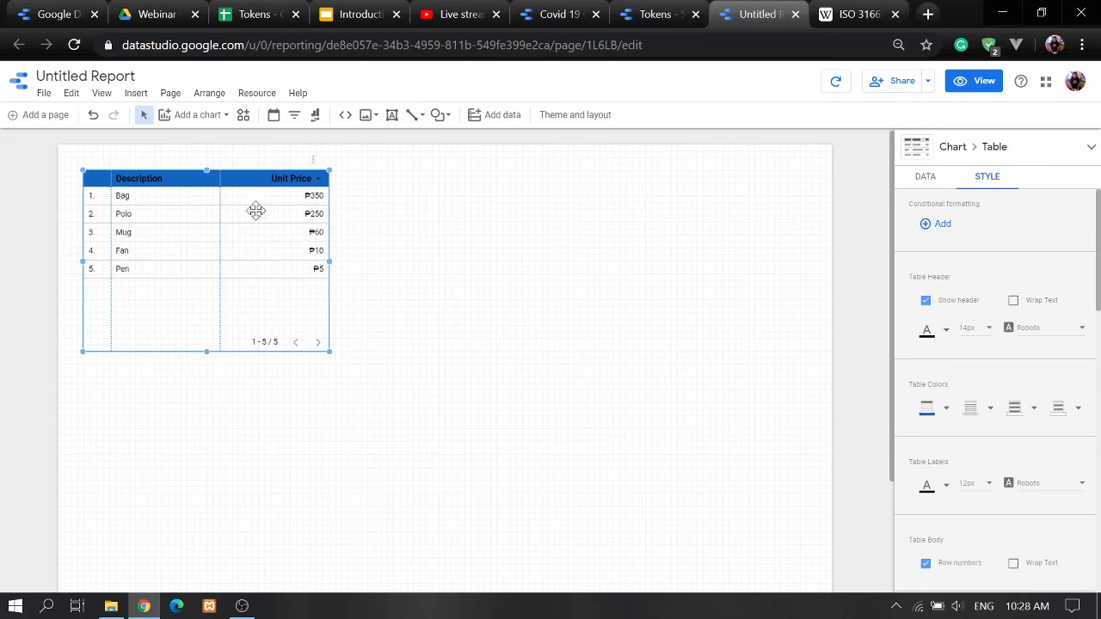
click(992, 410)
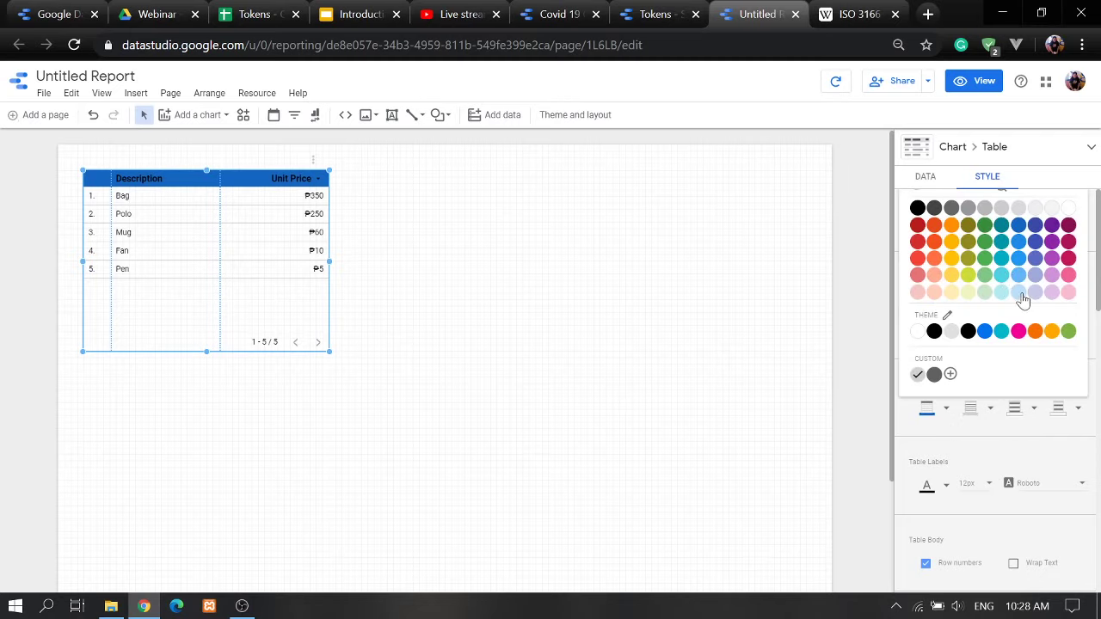
click(1019, 294)
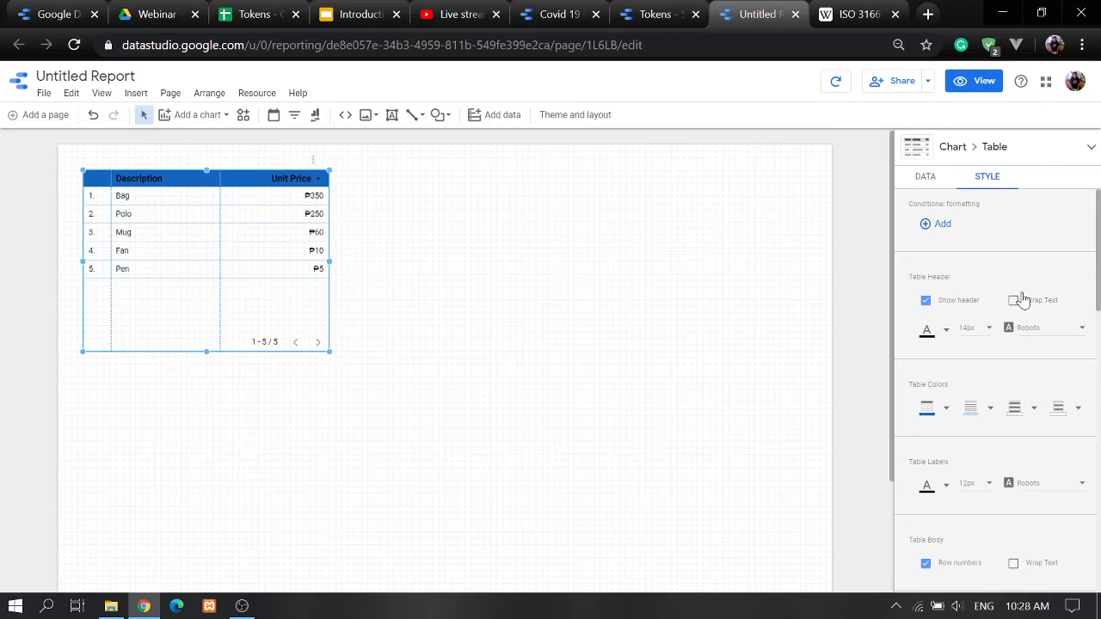
click(990, 412)
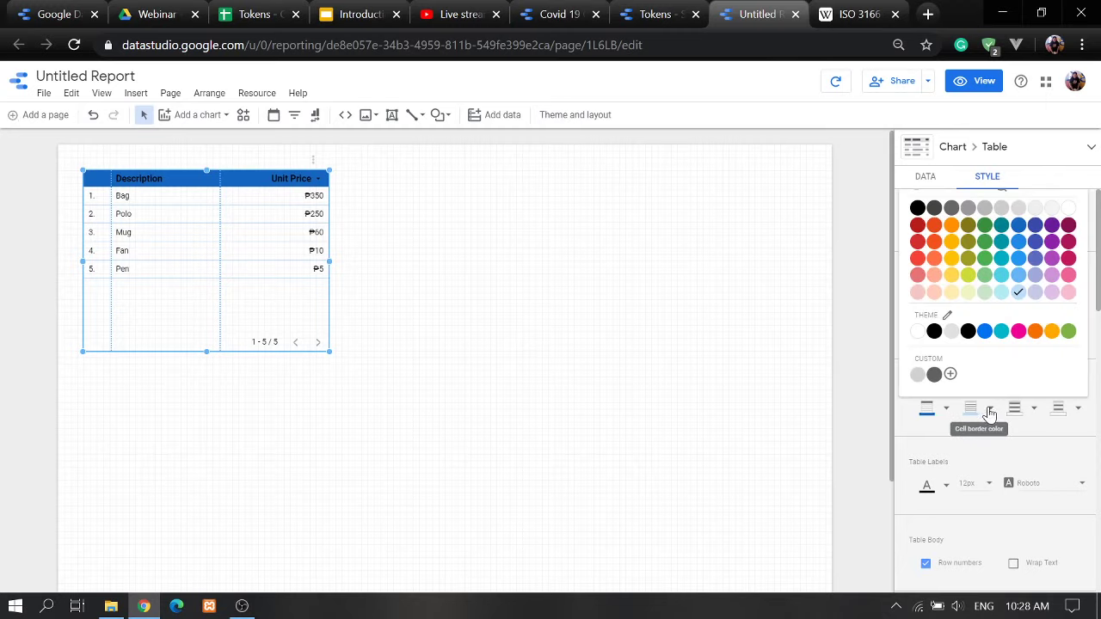
click(968, 333)
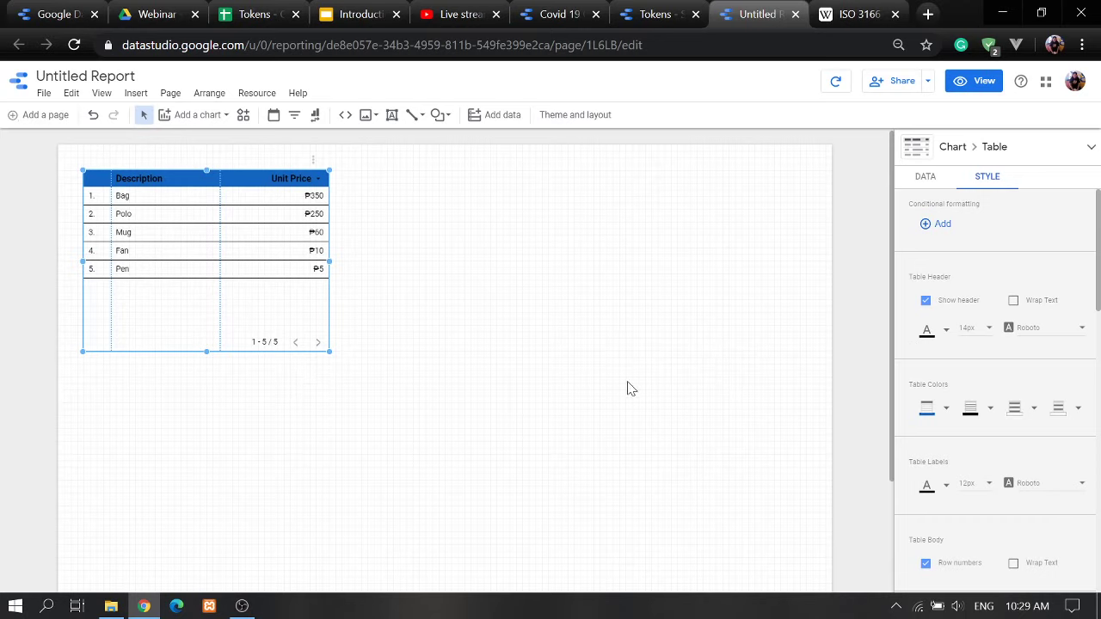
- Color the table's odd rows medium blue and its even rows light blue
click(1037, 416)
click(1020, 284)
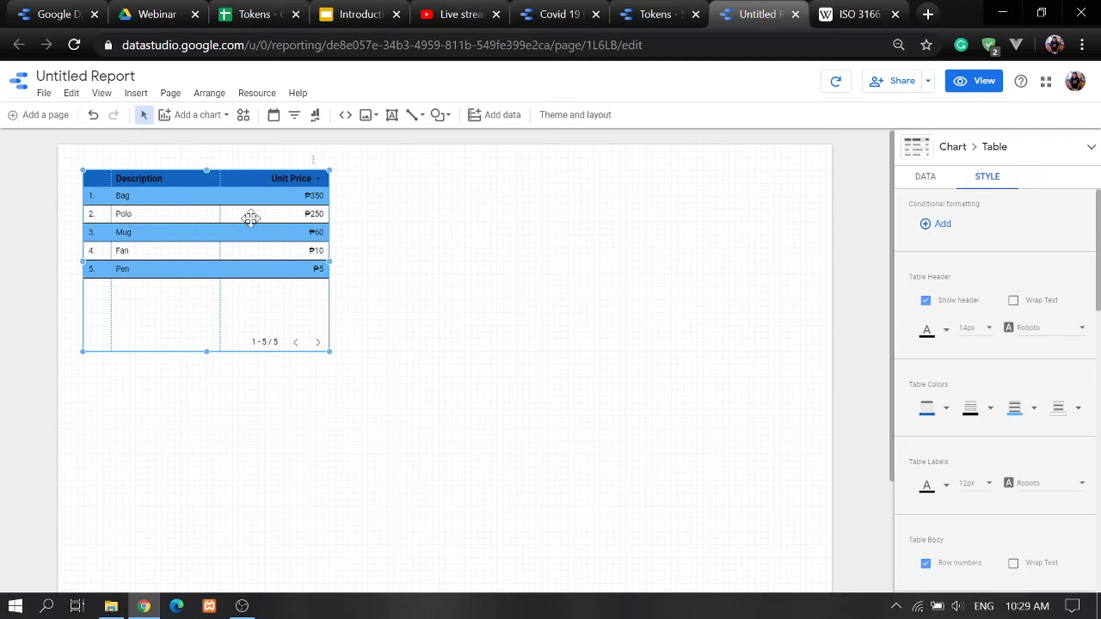
click(1067, 408)
click(1018, 294)
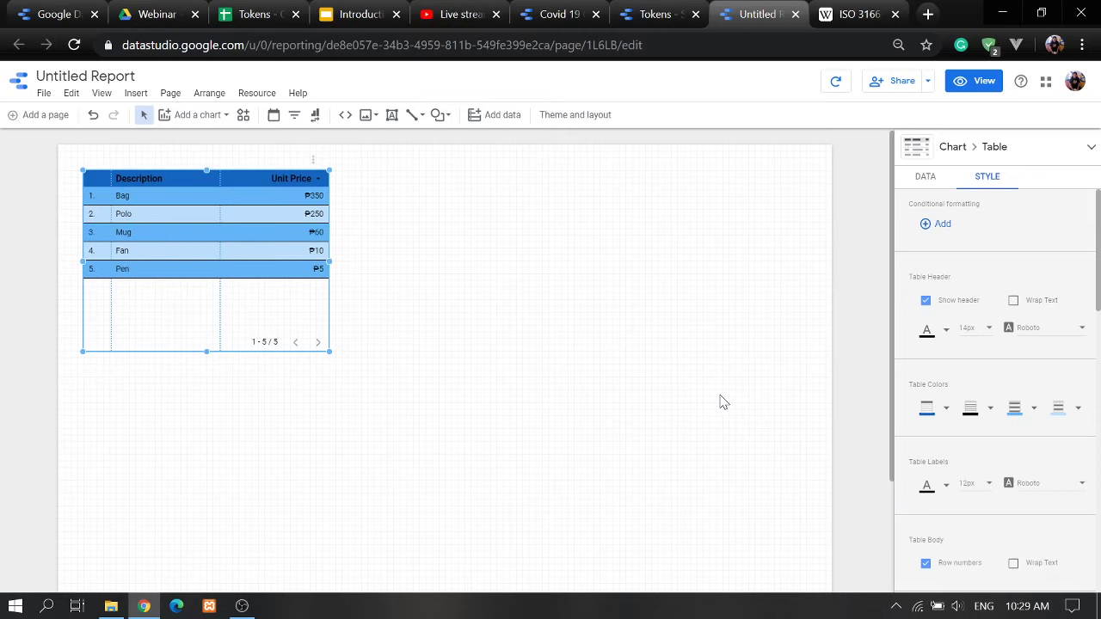
- Move the table lower on the report page and make it slightly narrower
drag(319, 255, 312, 316)
mouse_move(217, 348)
mouse_down()
mouse_move(162, 352)
mouse_move(181, 367)
mouse_move(164, 368)
mouse_move(273, 373)
mouse_move(204, 359)
mouse_up()
click(624, 300)
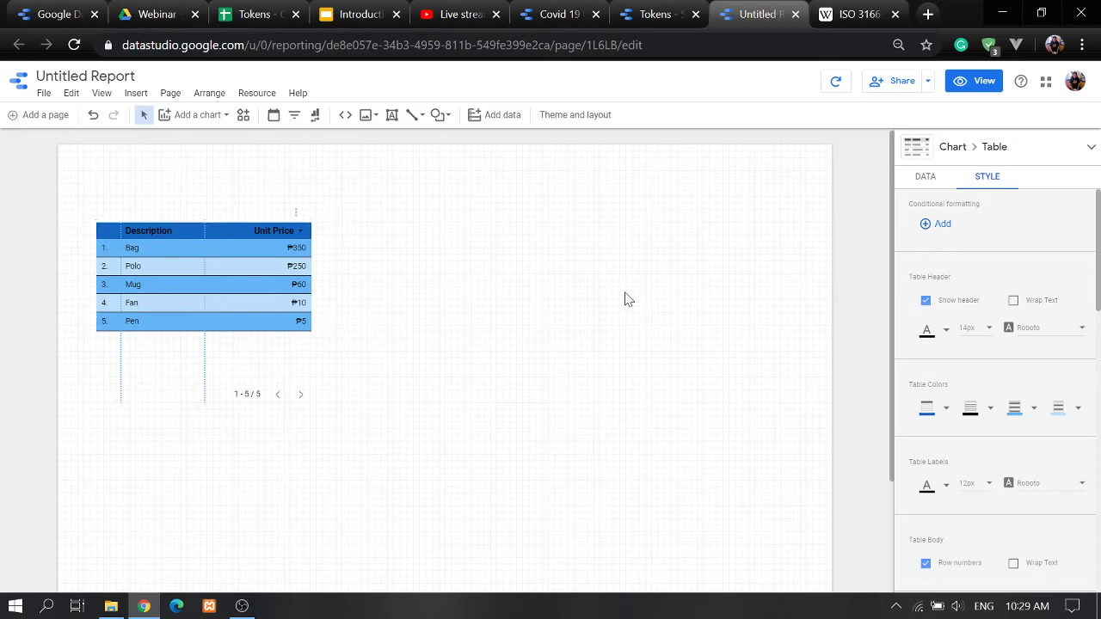
- Set the table labels' text color to red and their font size to 14px
click(257, 317)
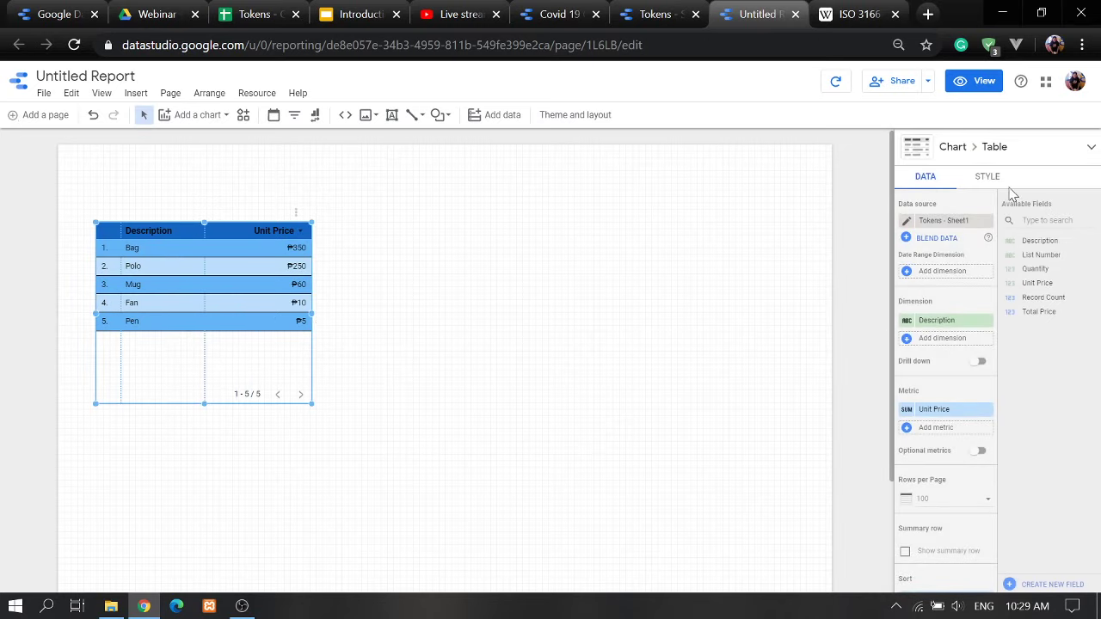
scroll(1035, 387, down, 2)
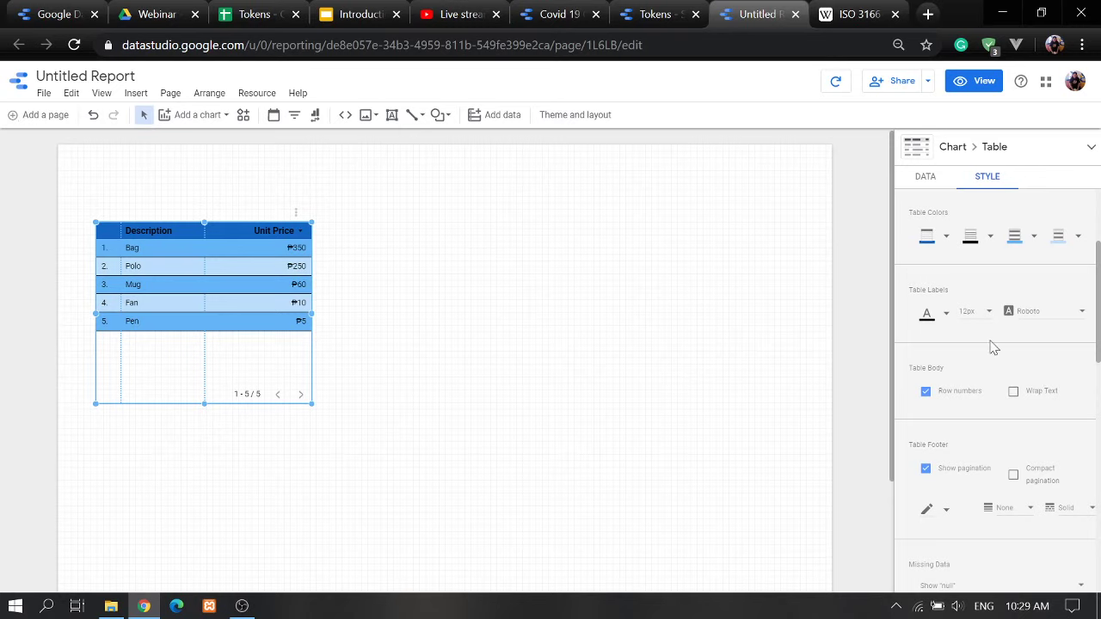
click(946, 313)
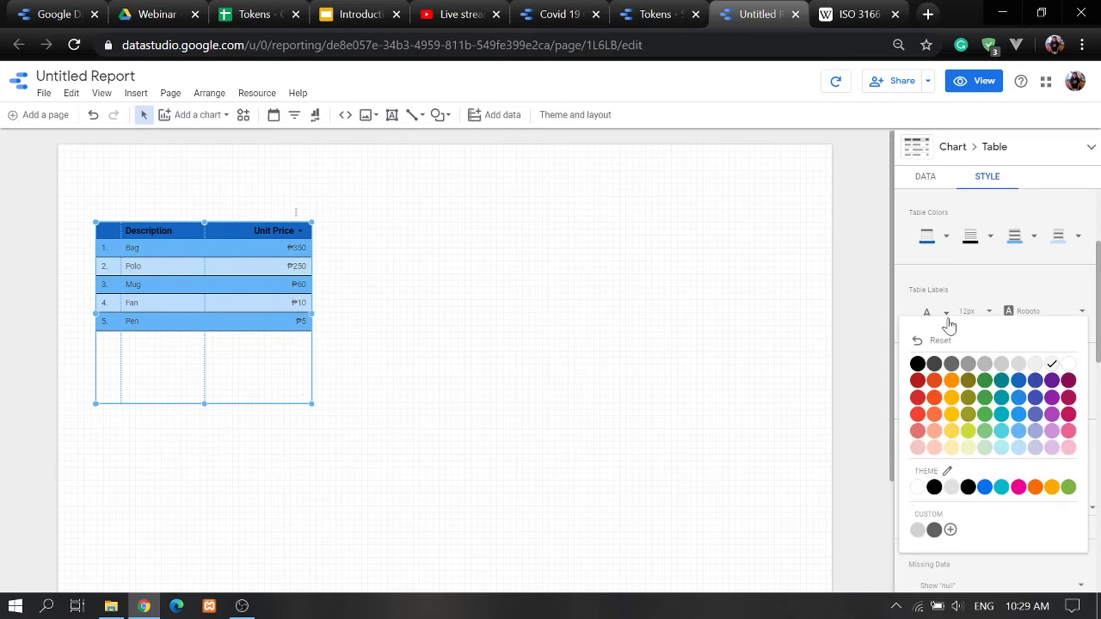
click(919, 364)
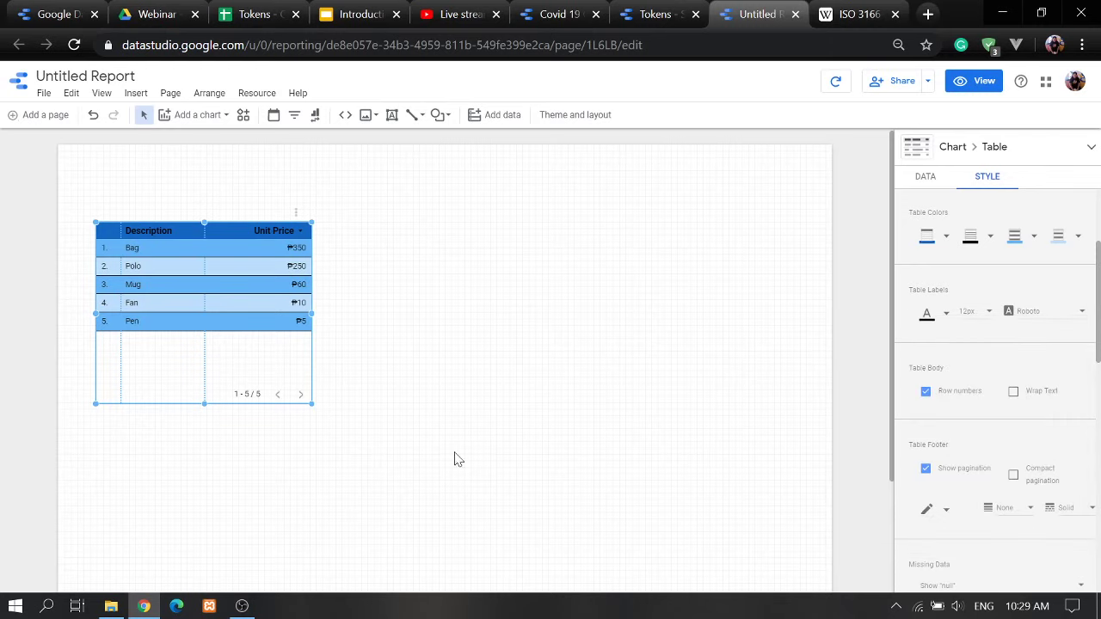
click(945, 314)
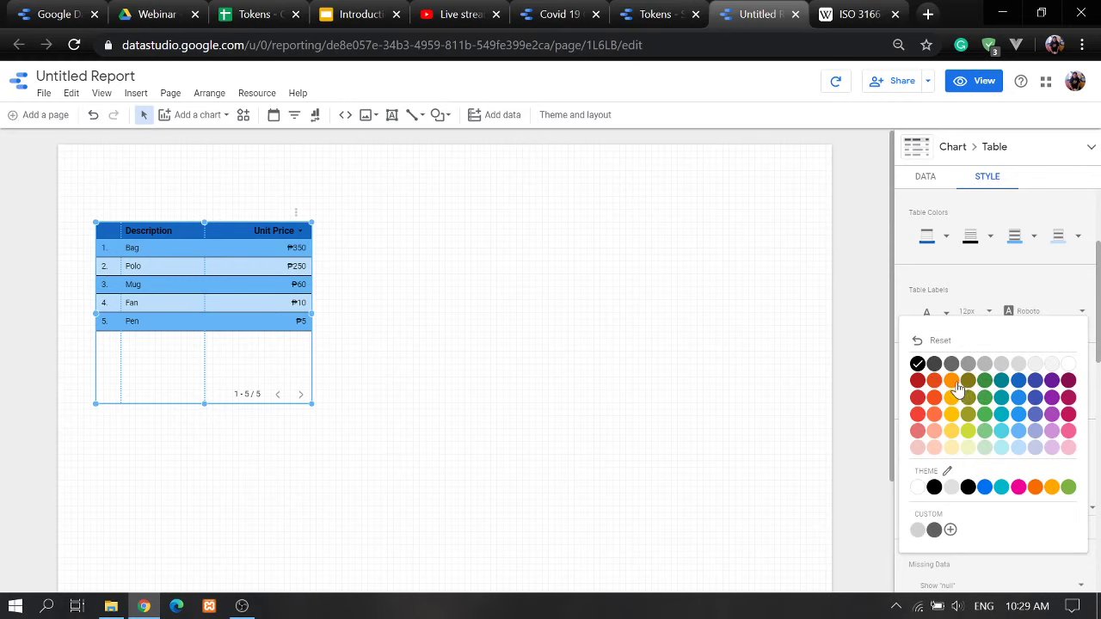
click(956, 384)
click(926, 314)
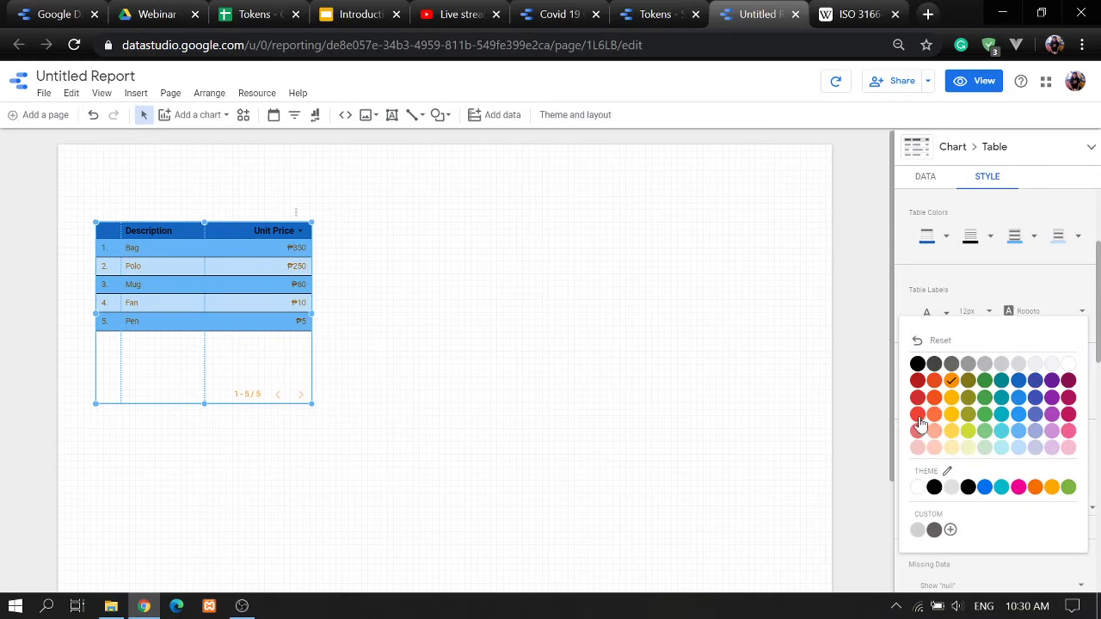
click(917, 417)
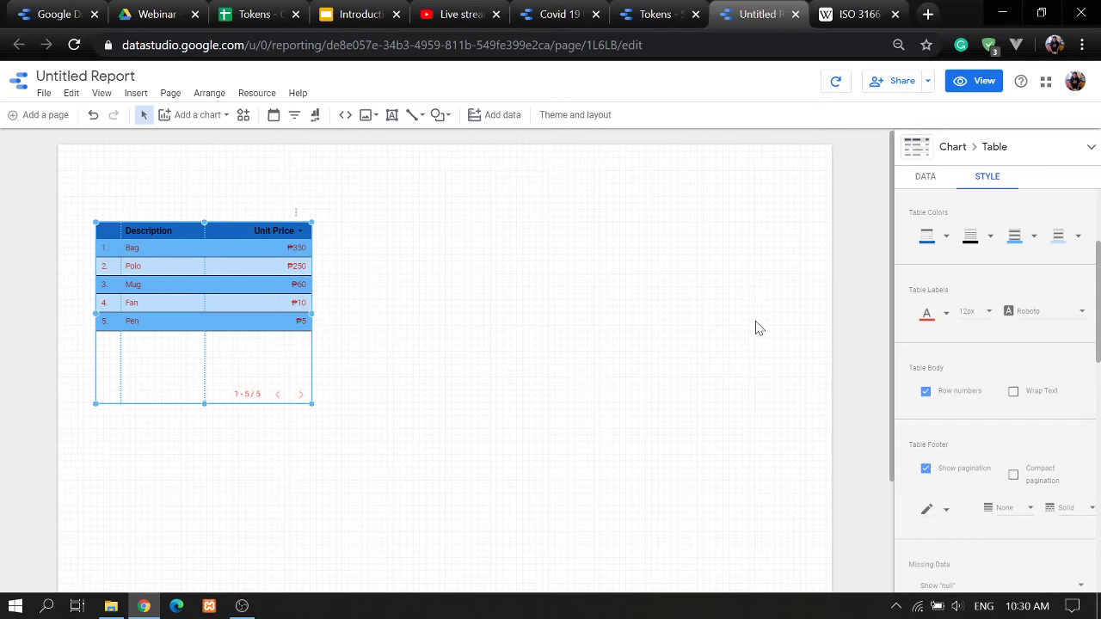
click(986, 319)
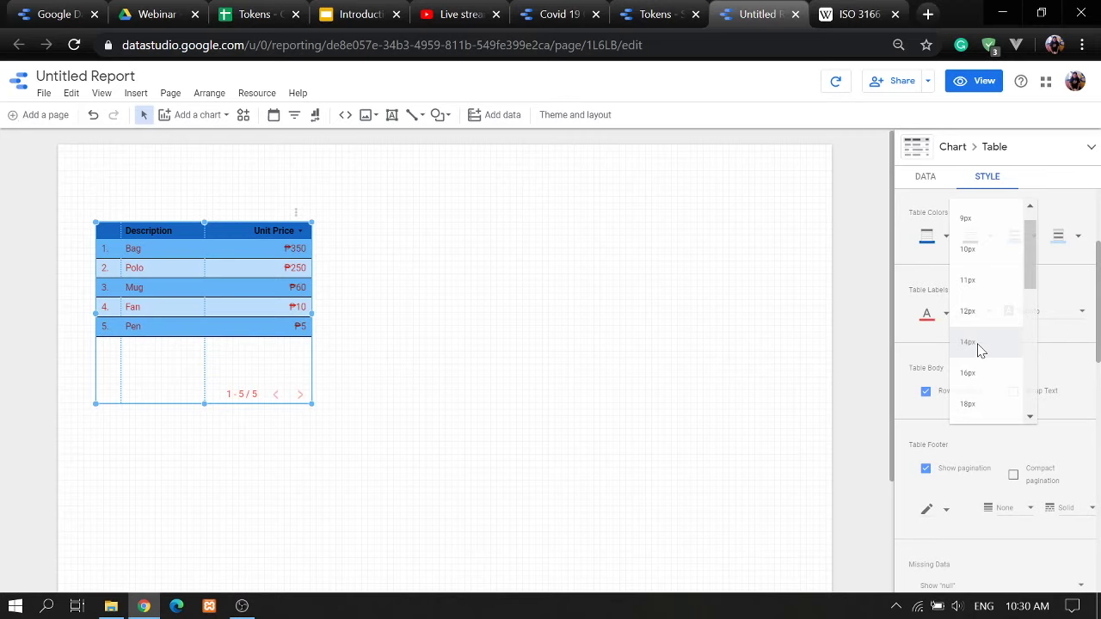
click(977, 344)
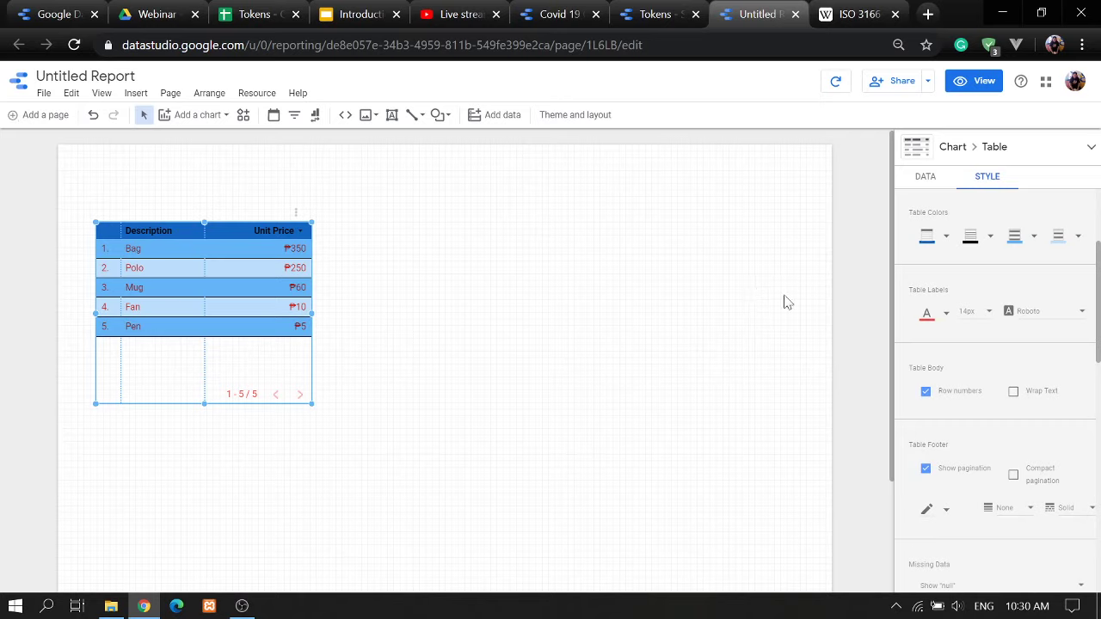
- Toggle the table body's row numbers and text wrapping, and widen the Description column slightly
click(926, 393)
click(926, 392)
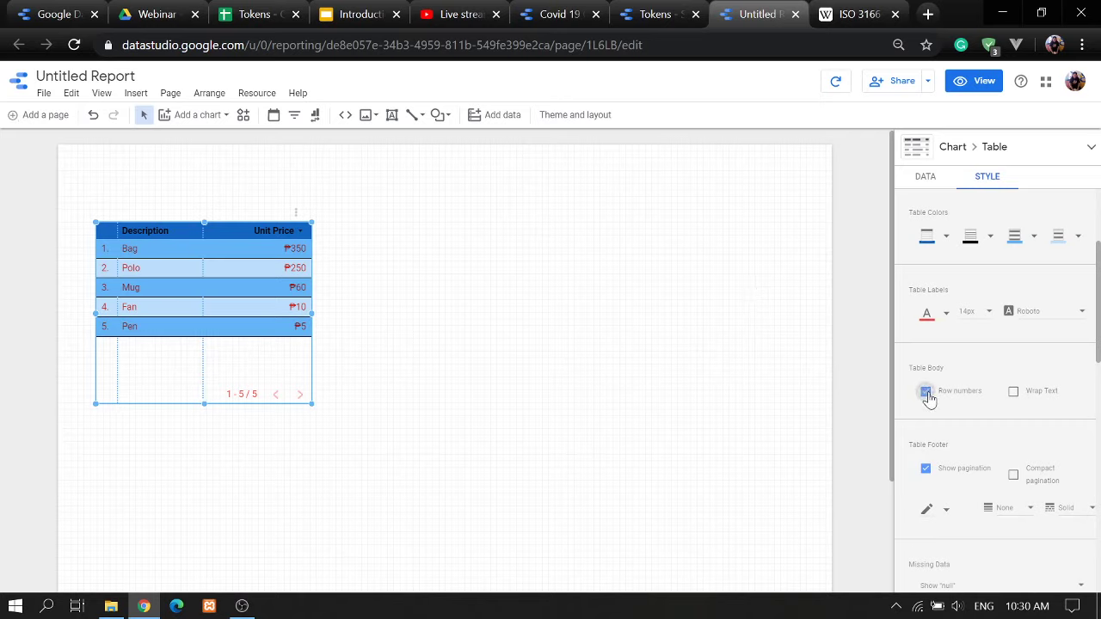
click(1013, 392)
mouse_move(204, 351)
mouse_down()
mouse_move(169, 352)
mouse_move(257, 354)
mouse_move(206, 350)
mouse_up()
- Turn the table footer's pagination off and back on to compare the result
click(926, 469)
click(926, 470)
click(926, 469)
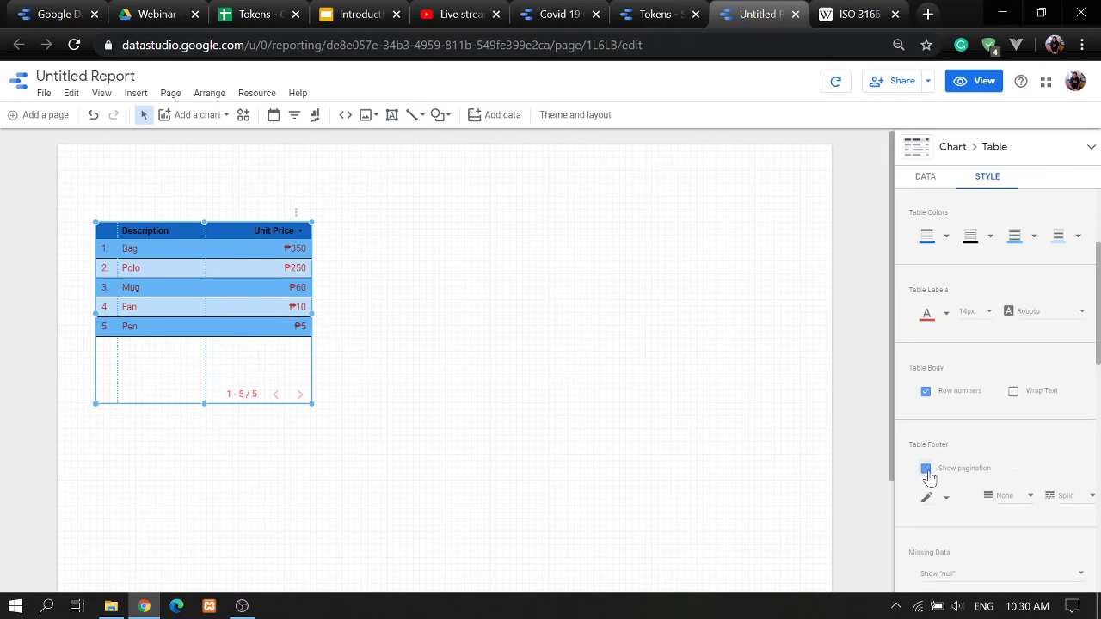
click(926, 469)
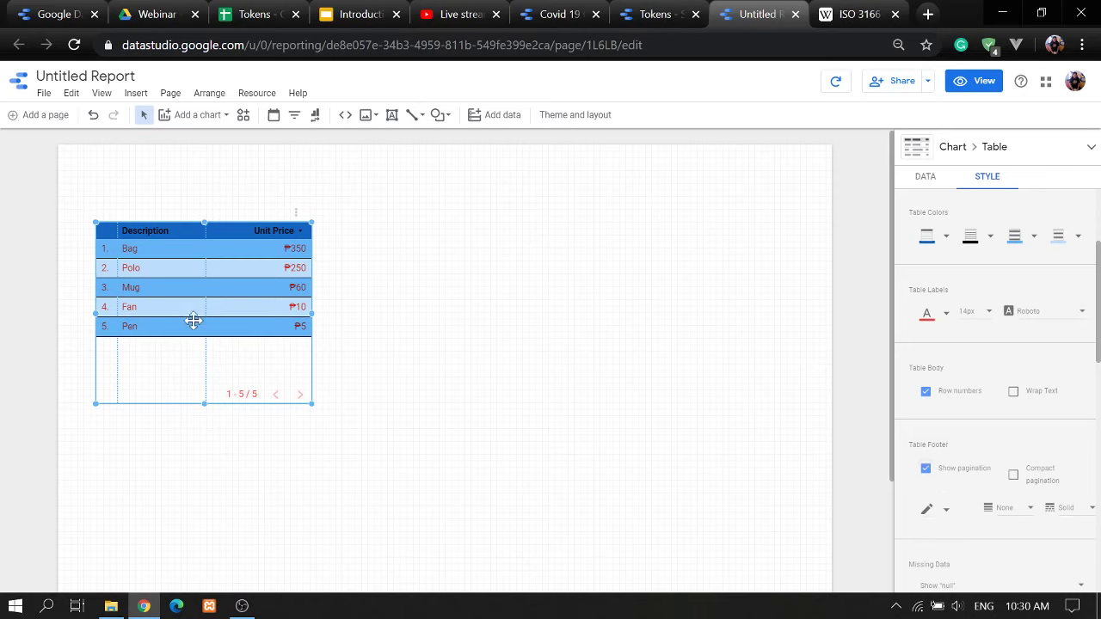
- Preview the report in view mode, and return to editing it
click(958, 81)
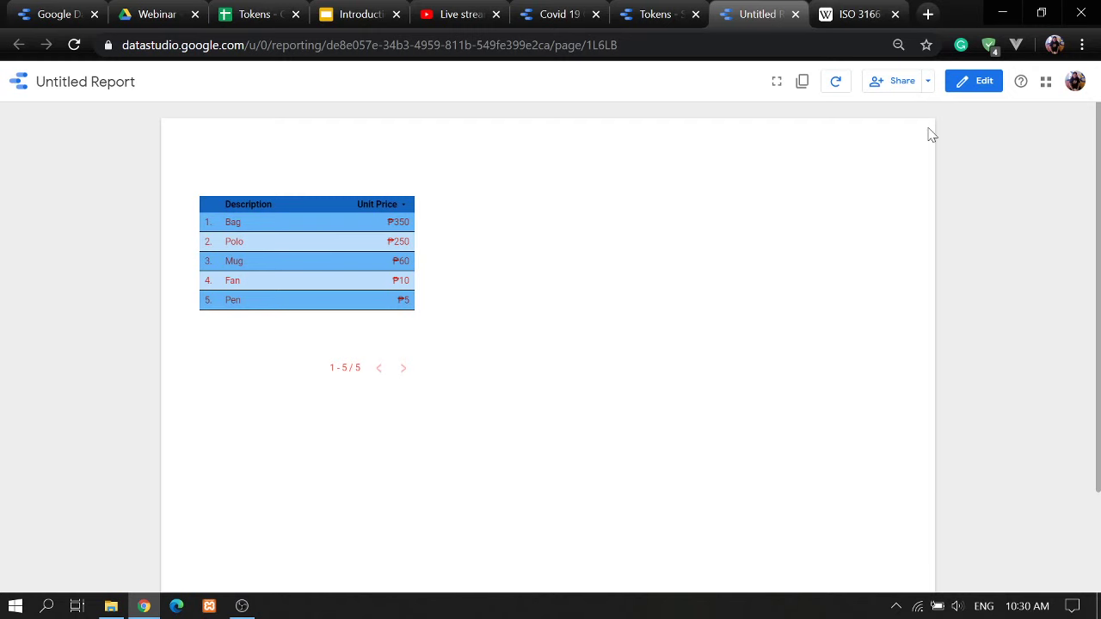
click(980, 82)
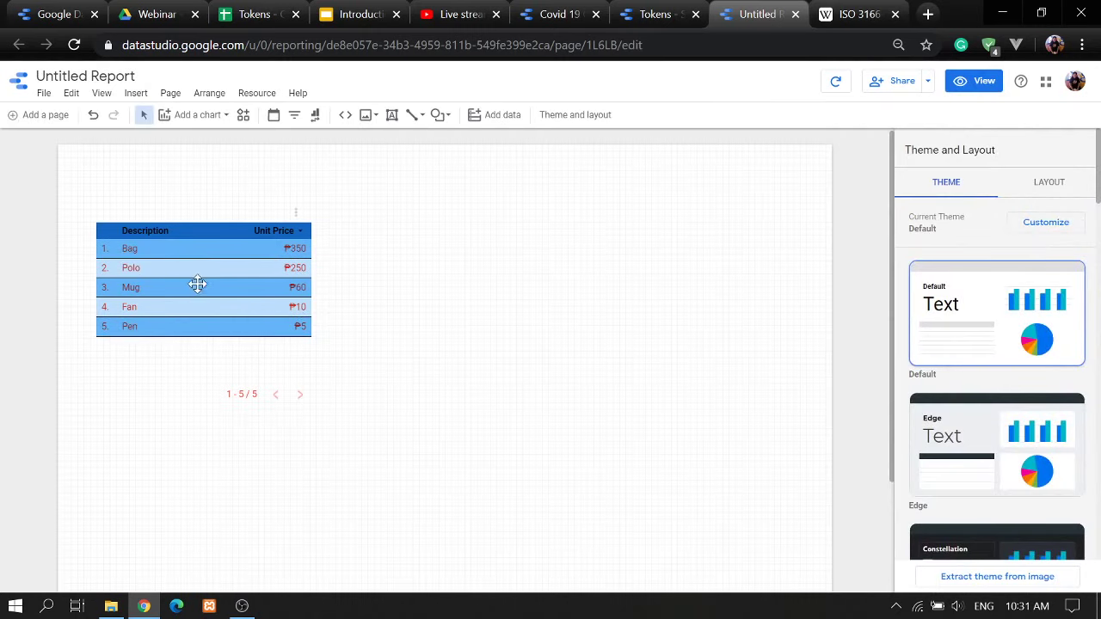
- Switch to the Tokens spreadsheet and add the descriptions Tshirt, Cellphone Cases, USB, Tumbler and Notebook in B7:B11
click(258, 16)
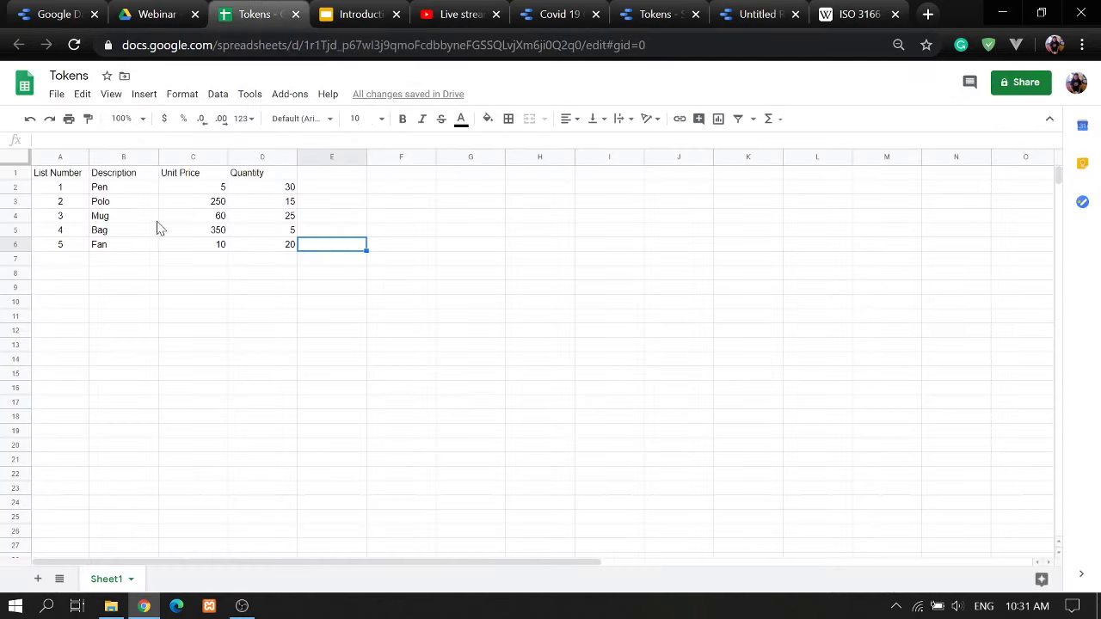
click(95, 260)
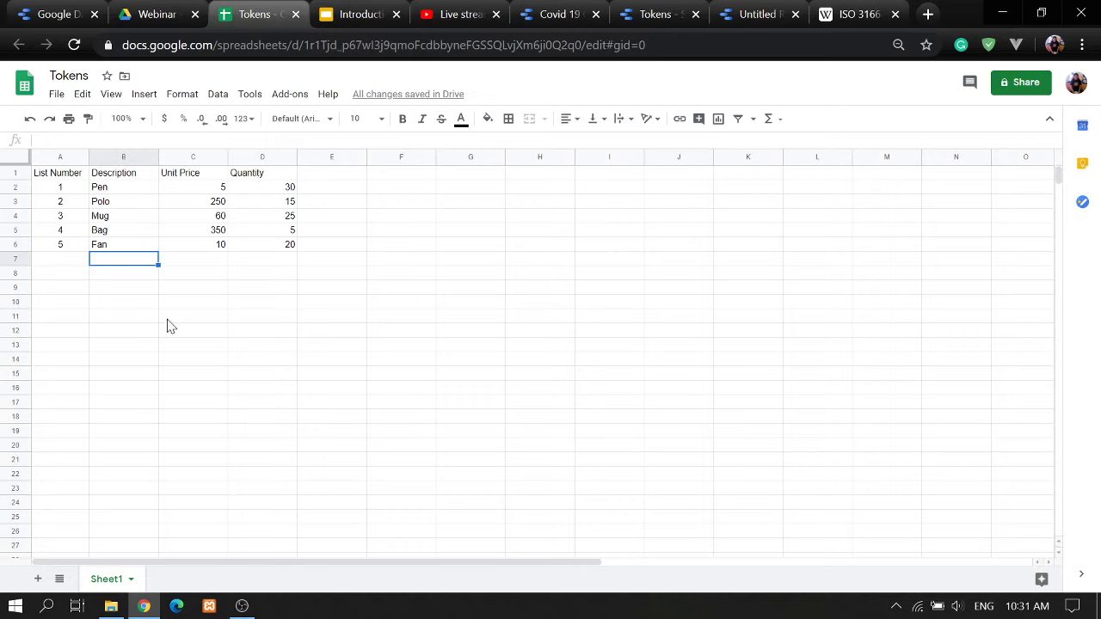
text(Tshirt)
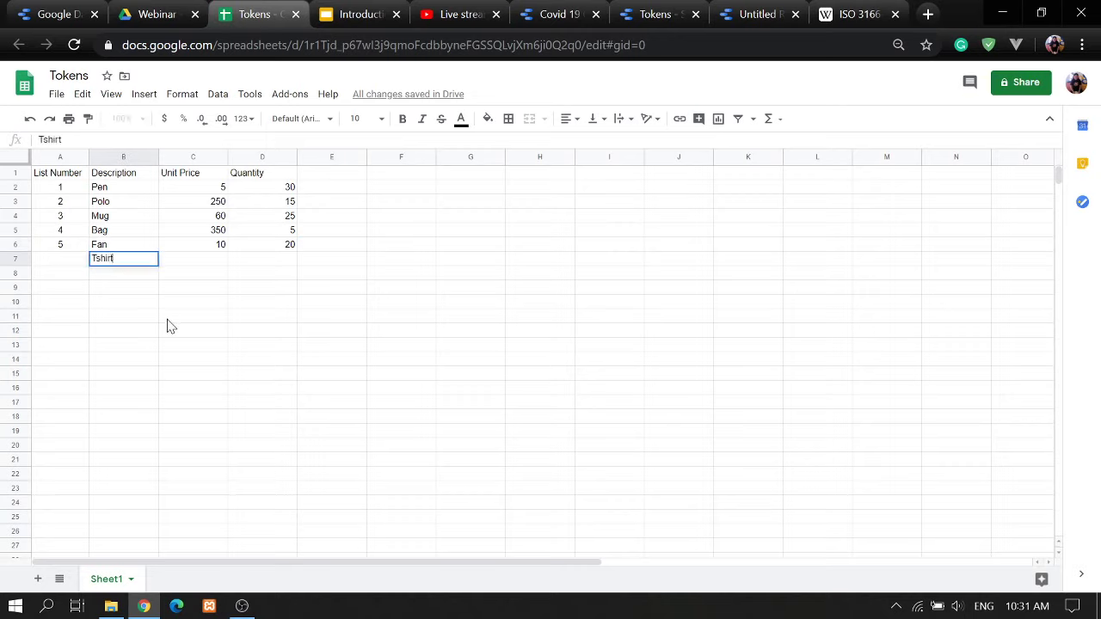
key(Return)
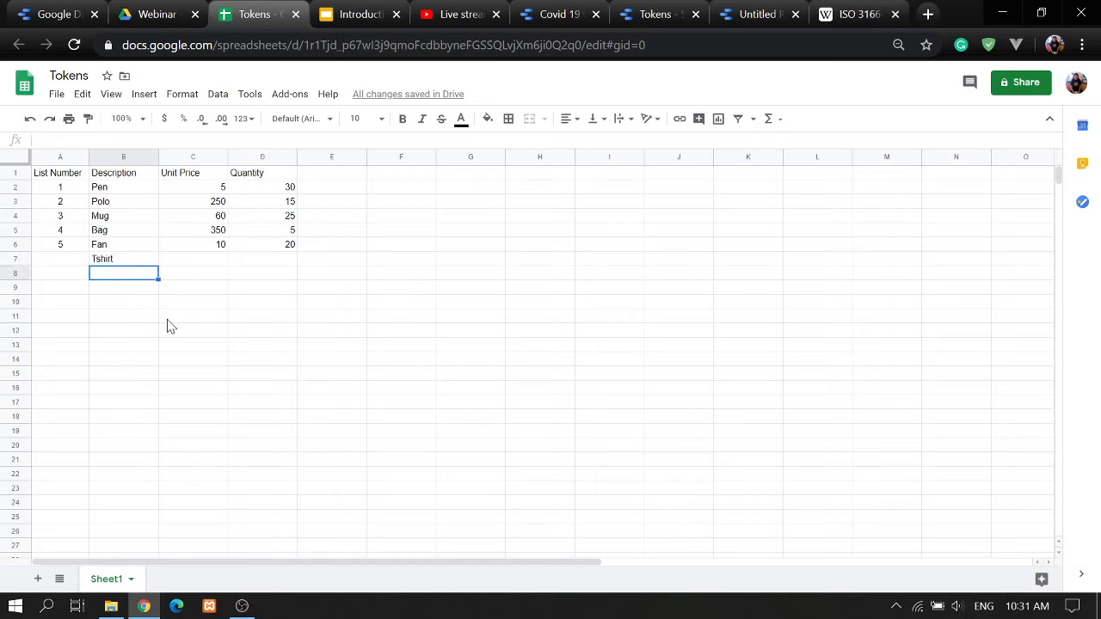
text(Ce)
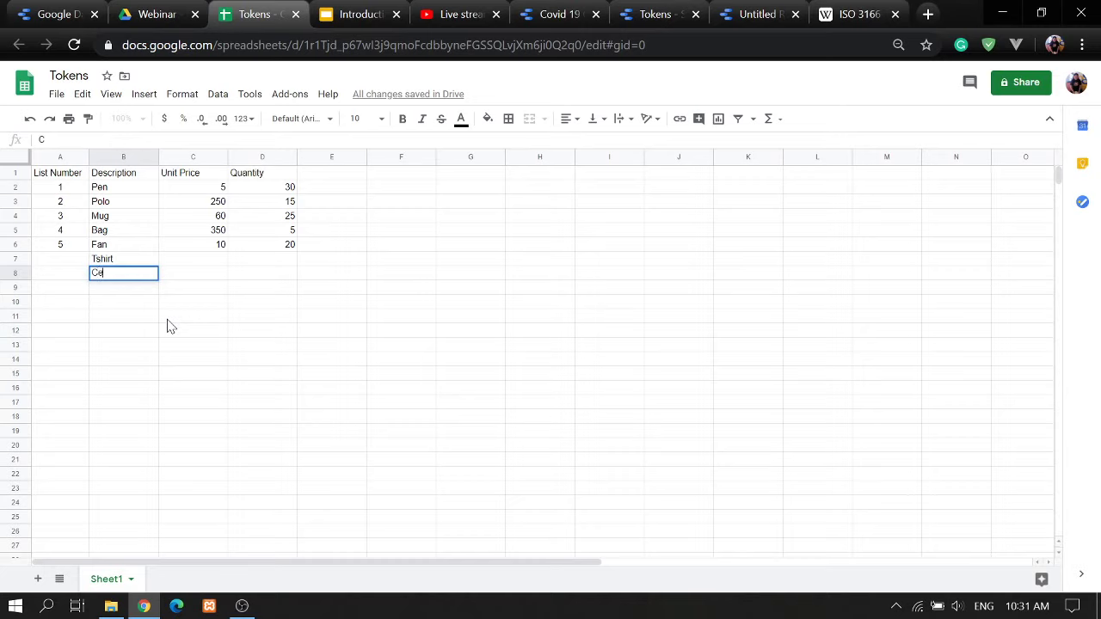
text(llphone Cases)
key(Return)
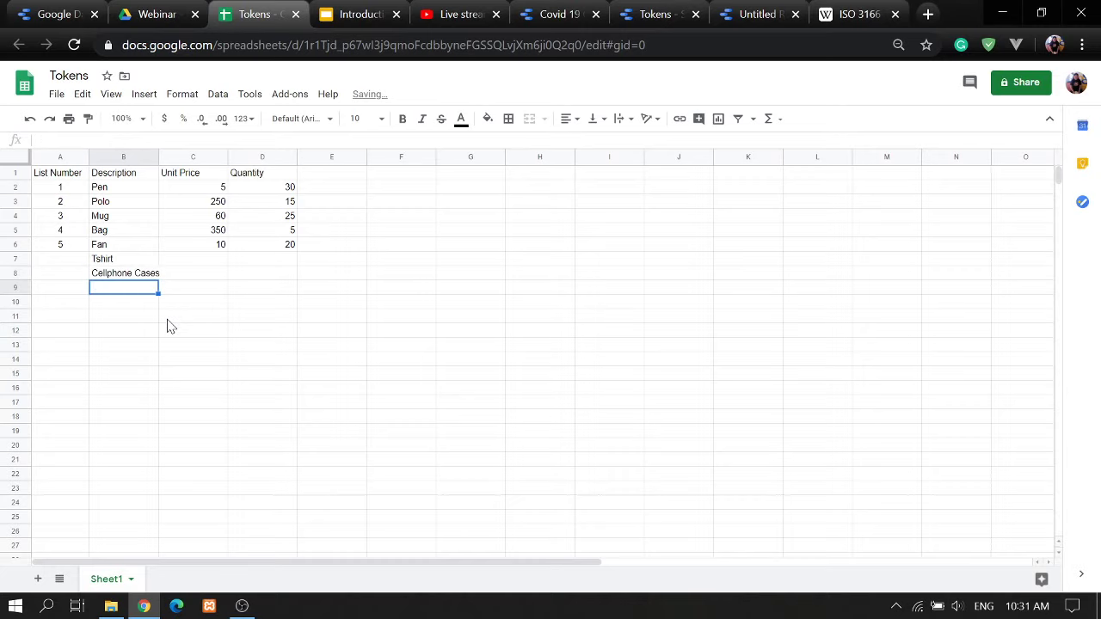
text(USB)
key(Return)
text(Tumbler)
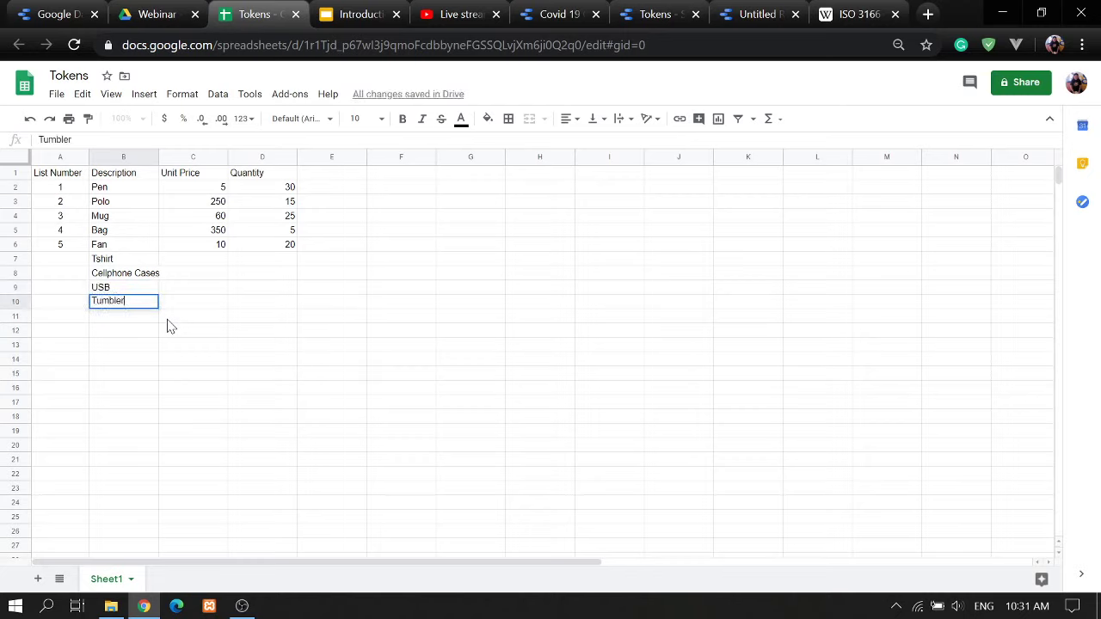
key(Return)
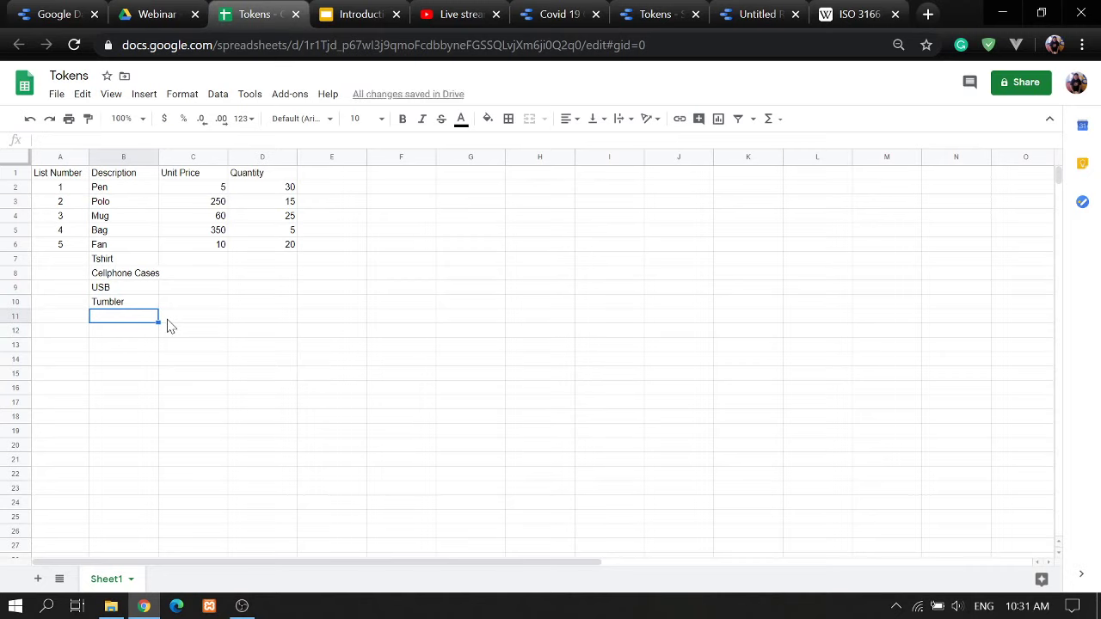
text(NOtebook)
key(Return)
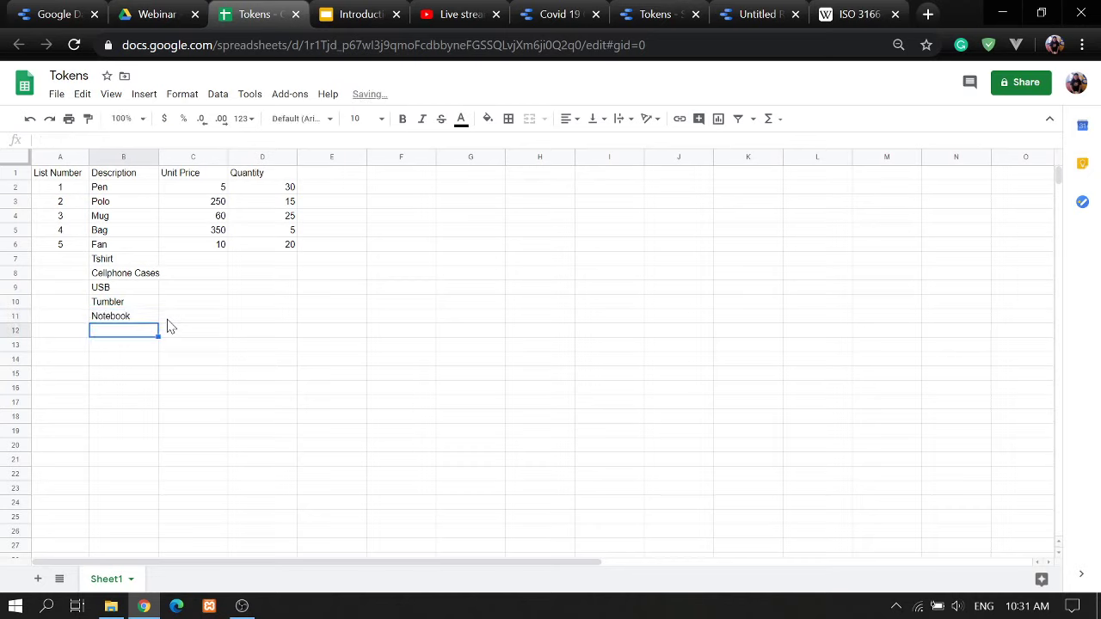
- Number the new items 6 to 10 in the List Number column, cells A7:A11
click(69, 259)
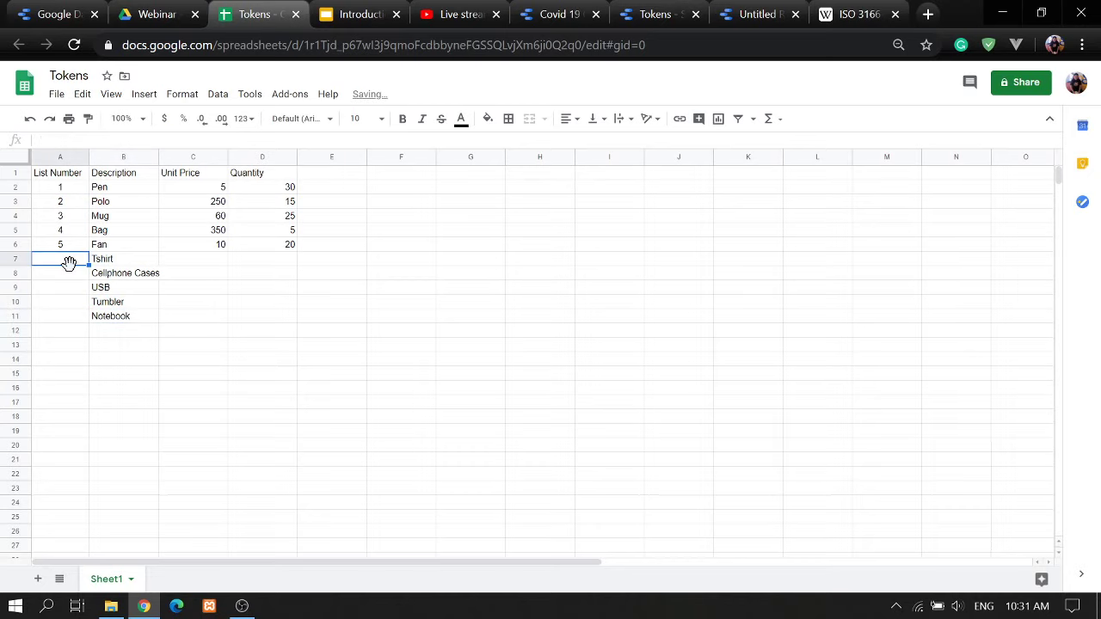
text(6)
key(Return)
text(7)
key(Return)
text(8)
key(Return)
text(9)
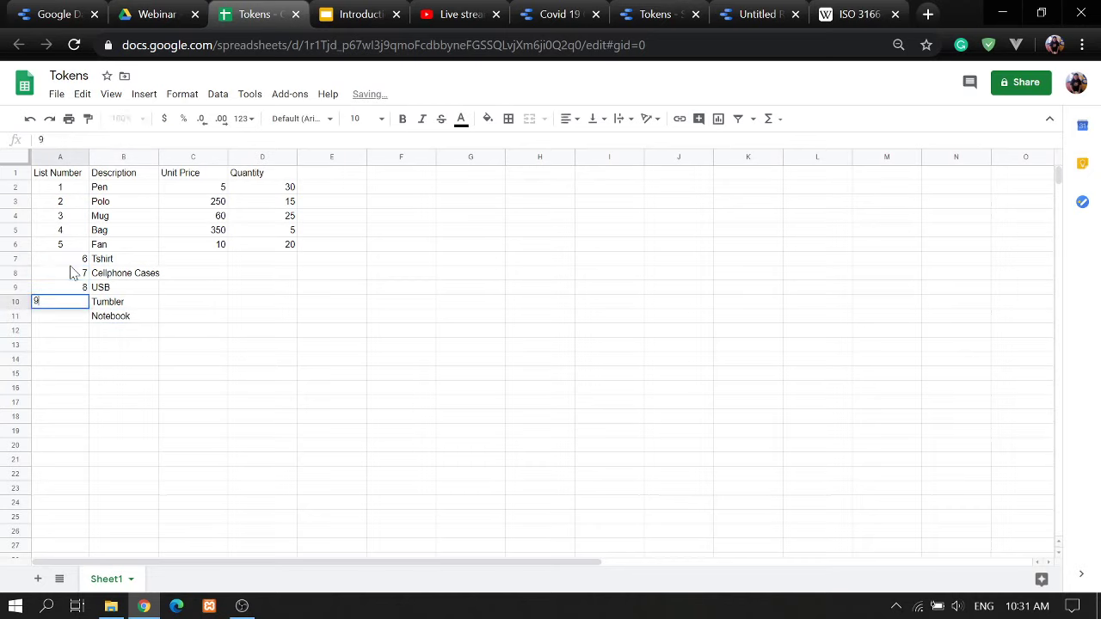
key(Return)
text(10)
key(Up)
- Center-align the list numbers 6 to 10 in cells A7:A11
drag(74, 259, 74, 320)
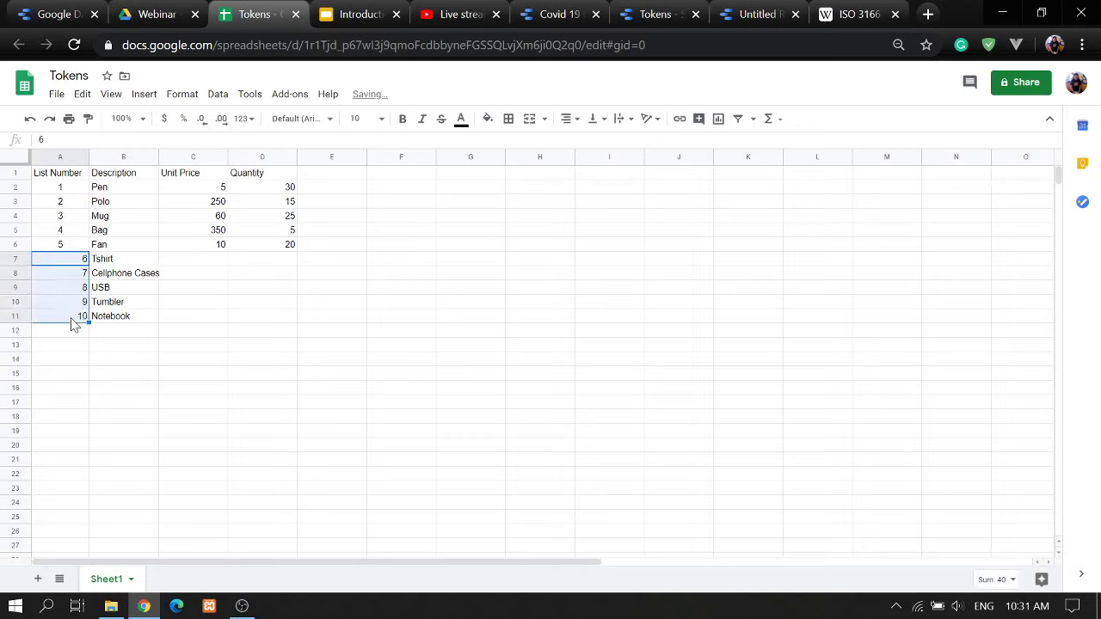
click(572, 118)
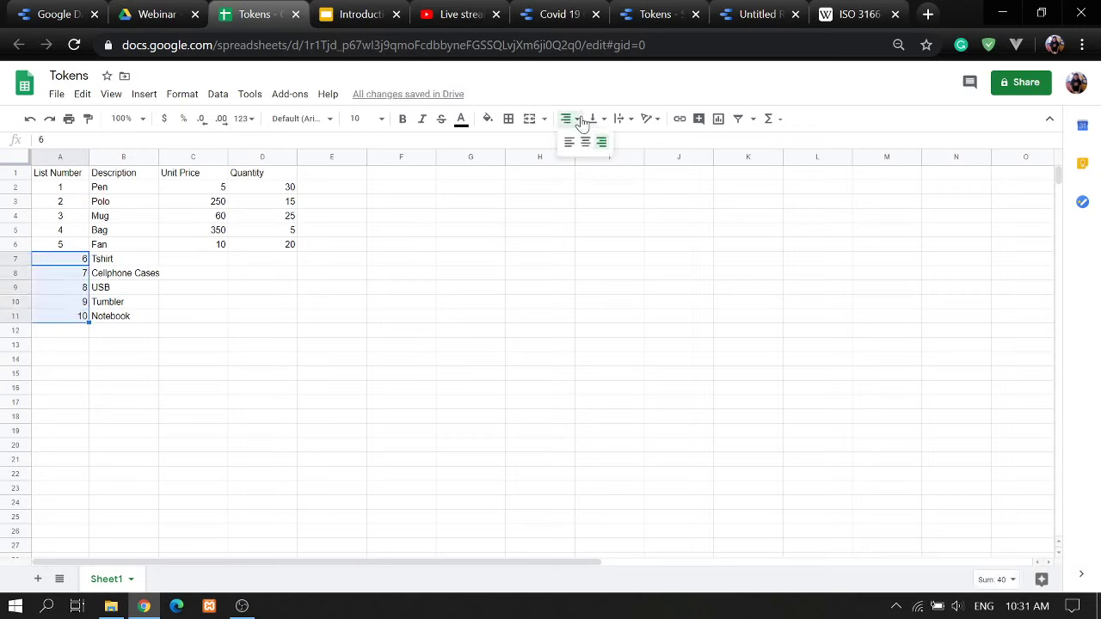
click(584, 142)
- Enter the unit prices 150, 100, 400, 120 and 50 for the new items in C7:C11
click(218, 263)
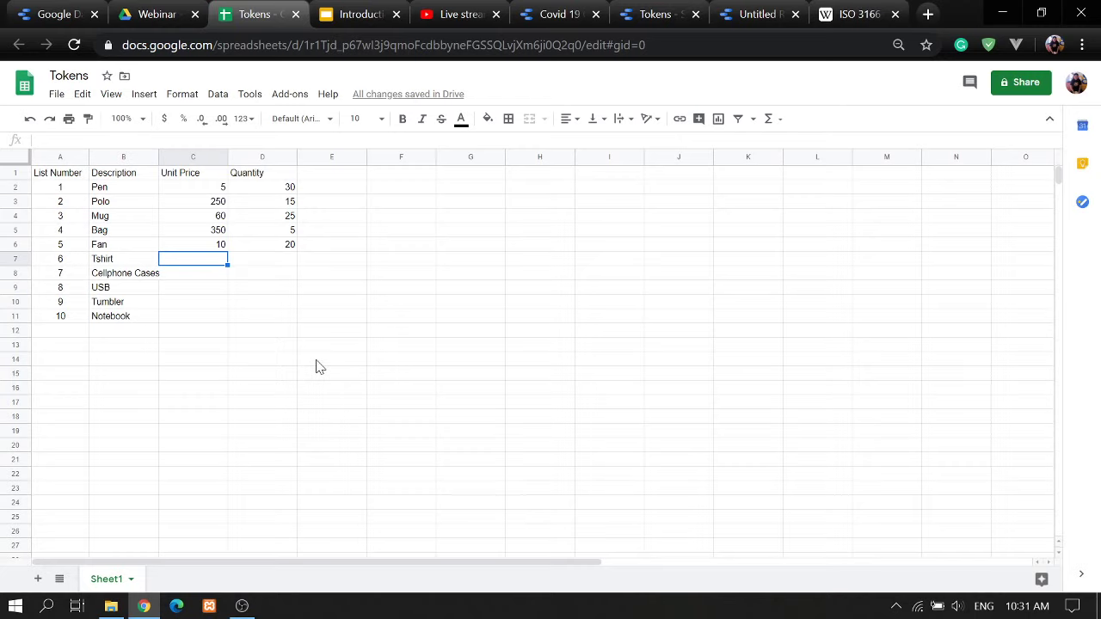
text(150)
key(Return)
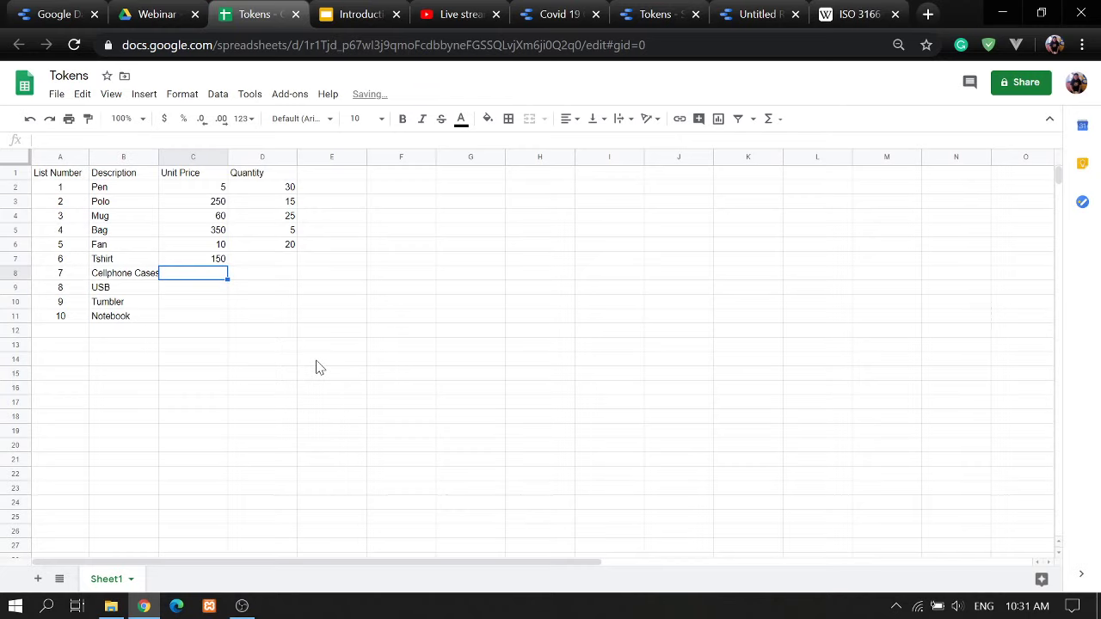
text(100)
key(Return)
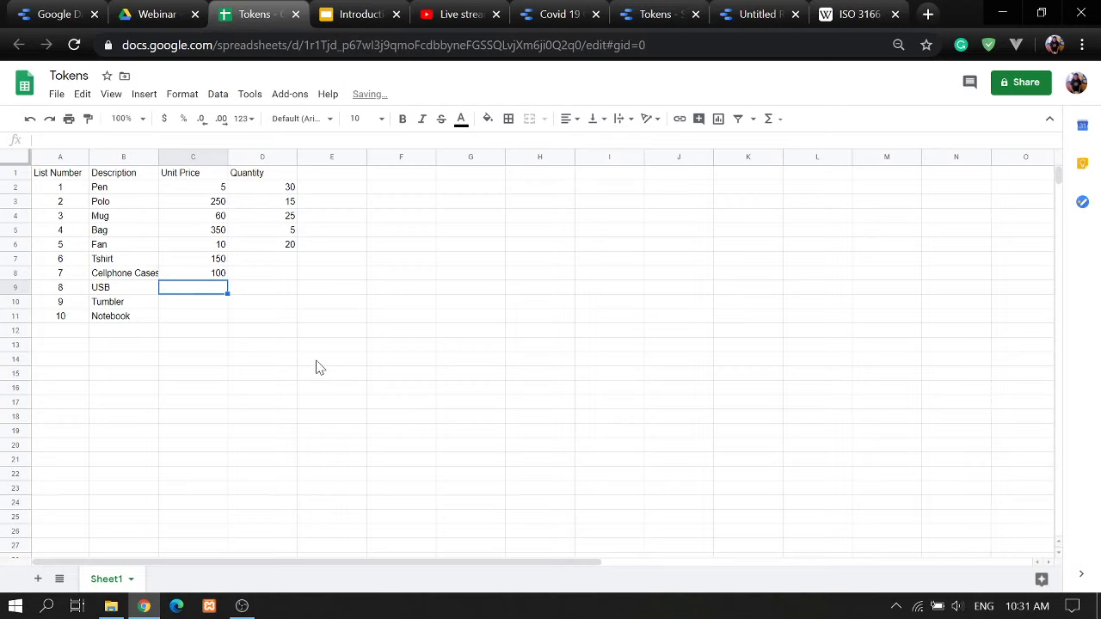
text(400)
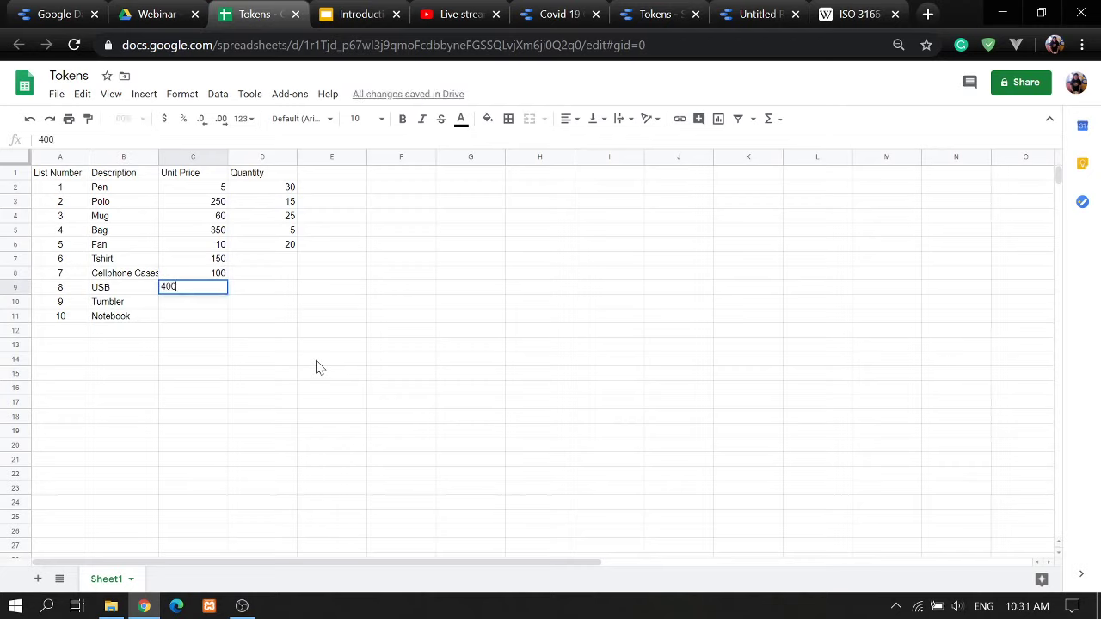
key(Return)
text(120)
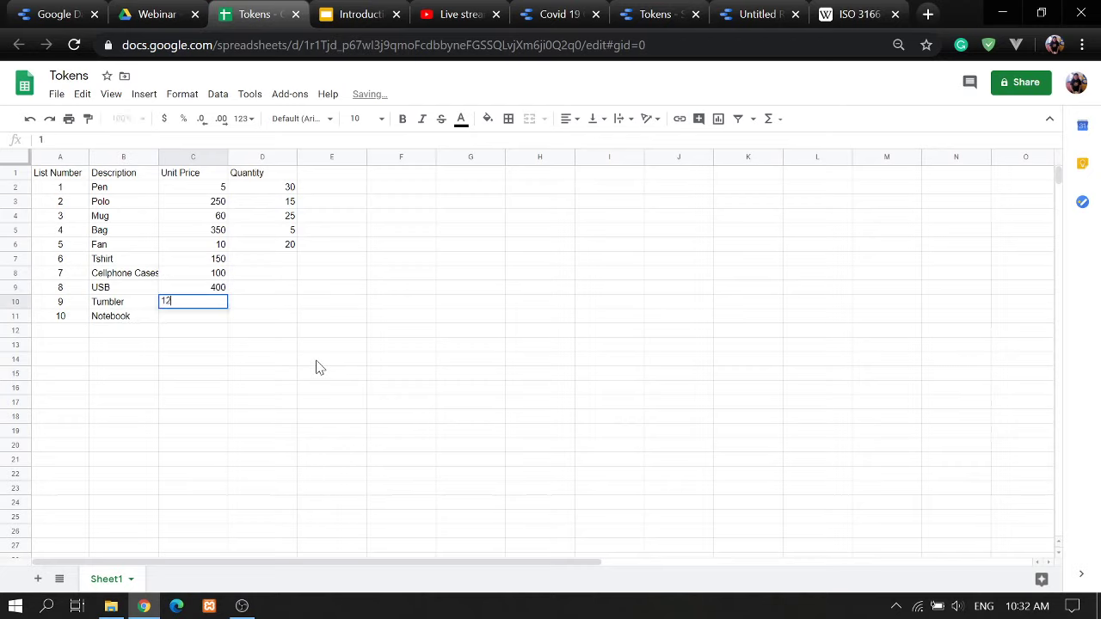
key(Return)
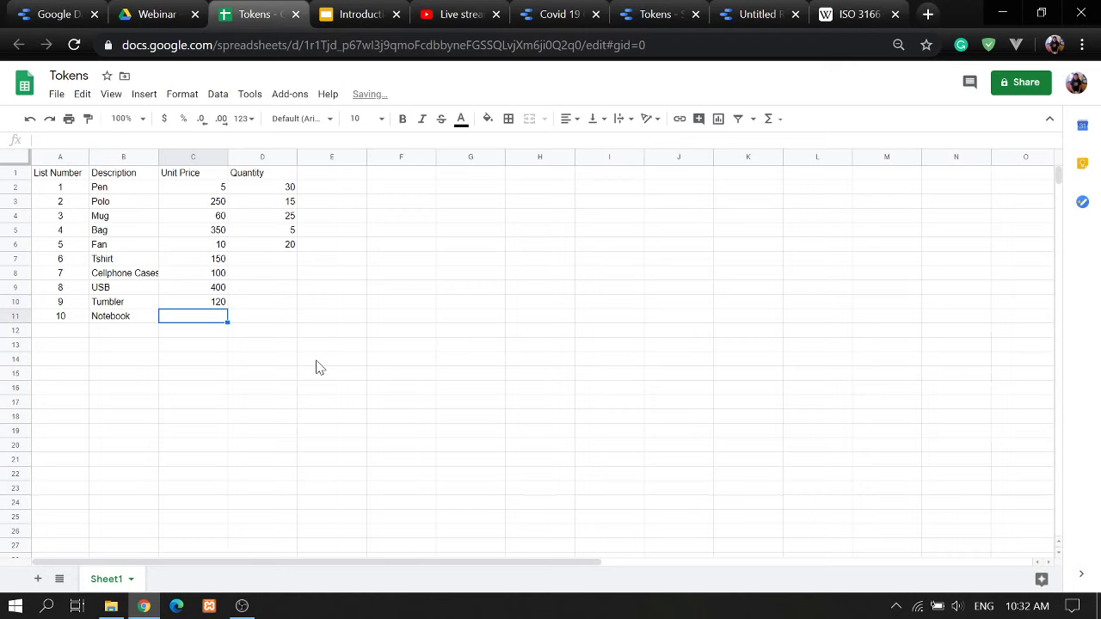
text(50)
key(Up)
- Widen the Description column slightly to fit Cellphone Cases, and enter the quantities 30, 25, 5, 10 and 30 in D7:D11
key(Up)
key(Up)
key(Up)
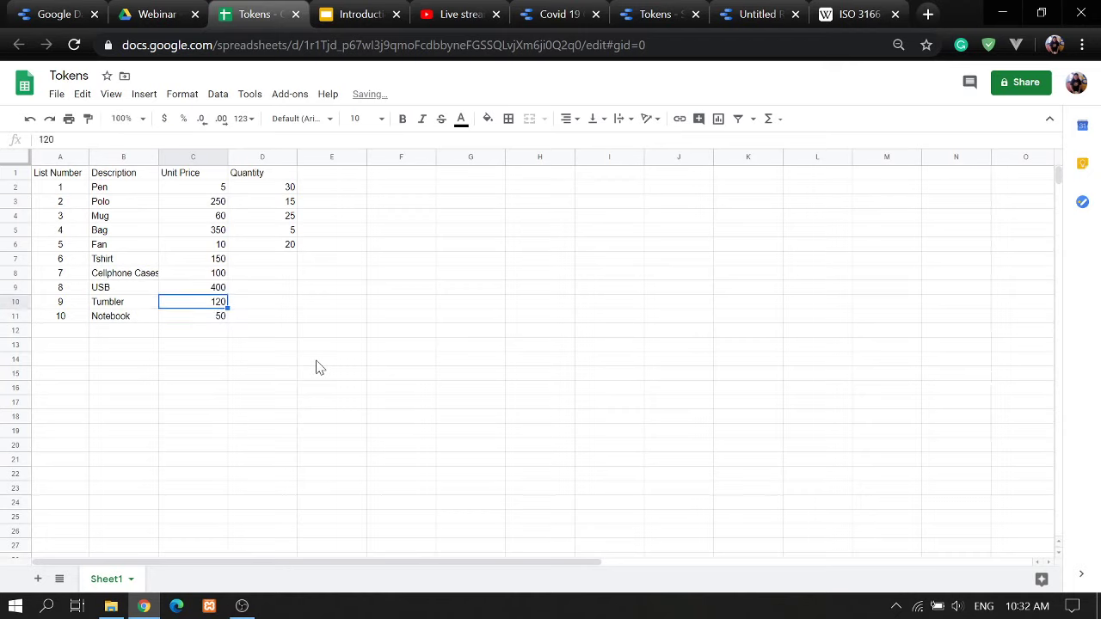
key(Right)
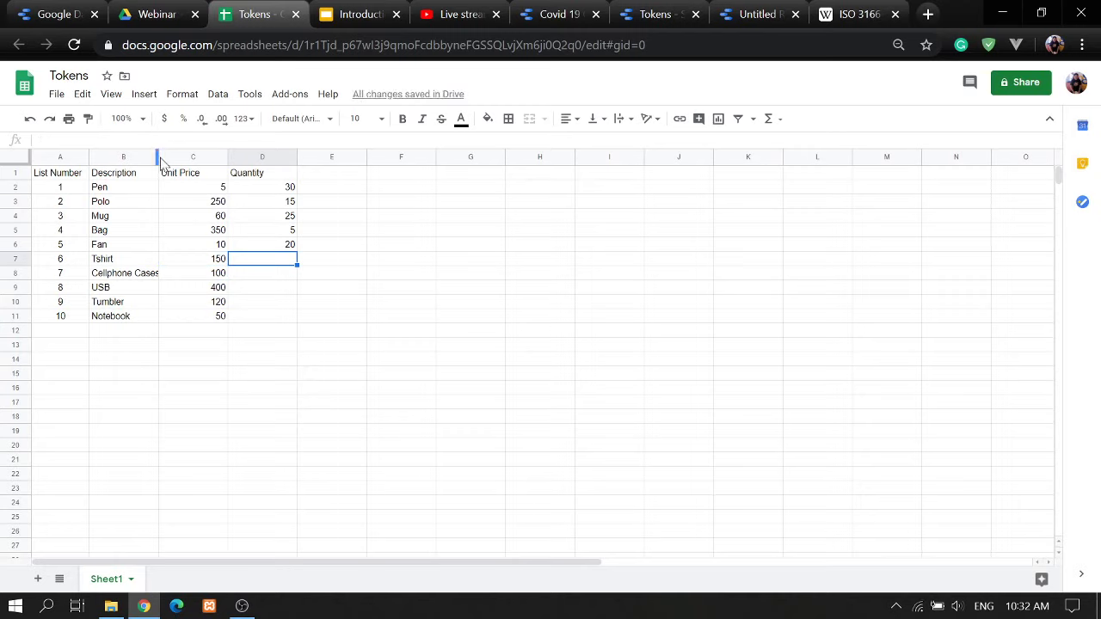
drag(158, 160, 162, 156)
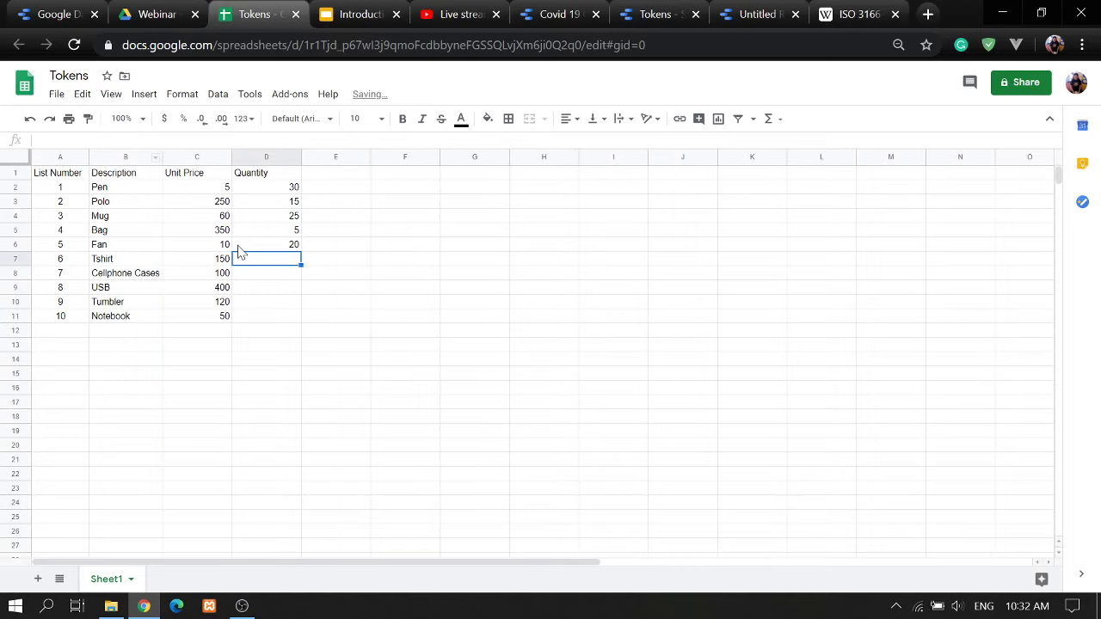
text(30)
key(Return)
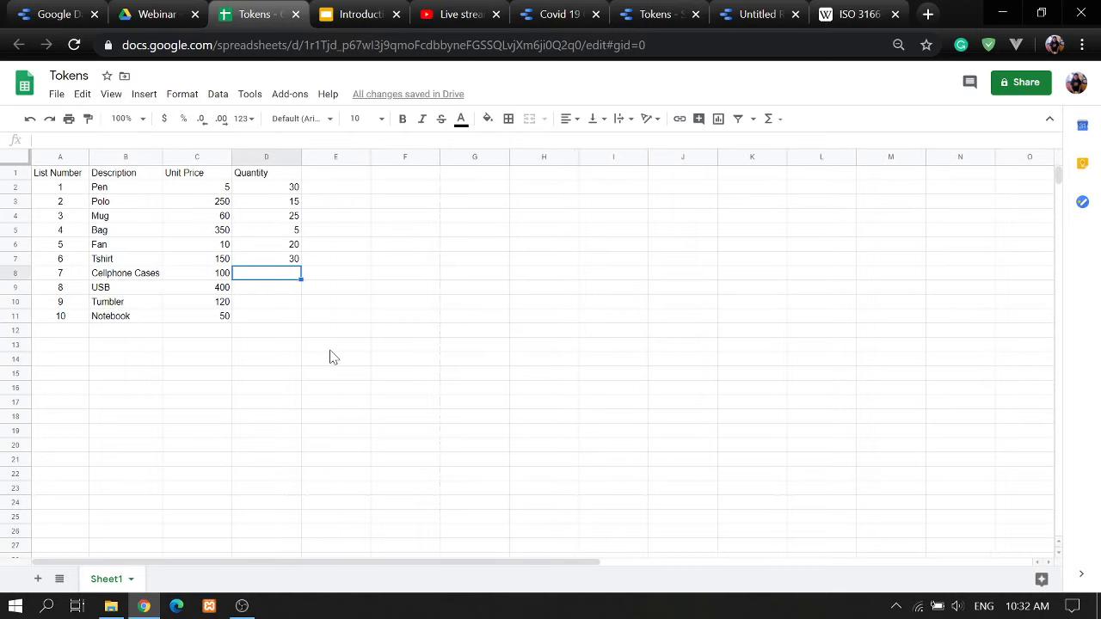
text(25)
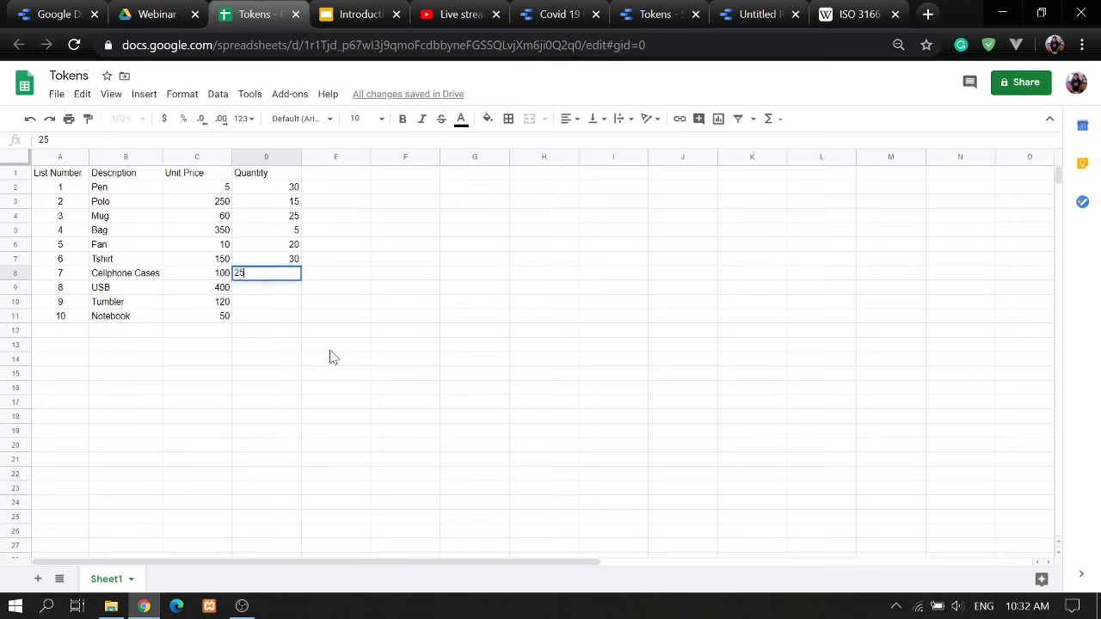
key(Return)
text(5)
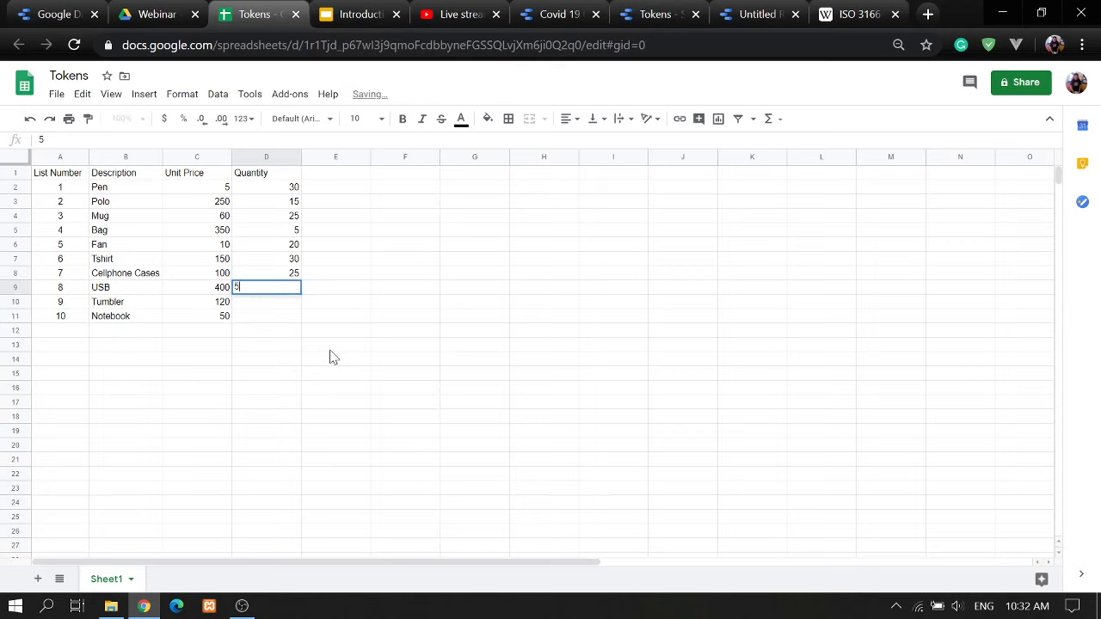
key(Return)
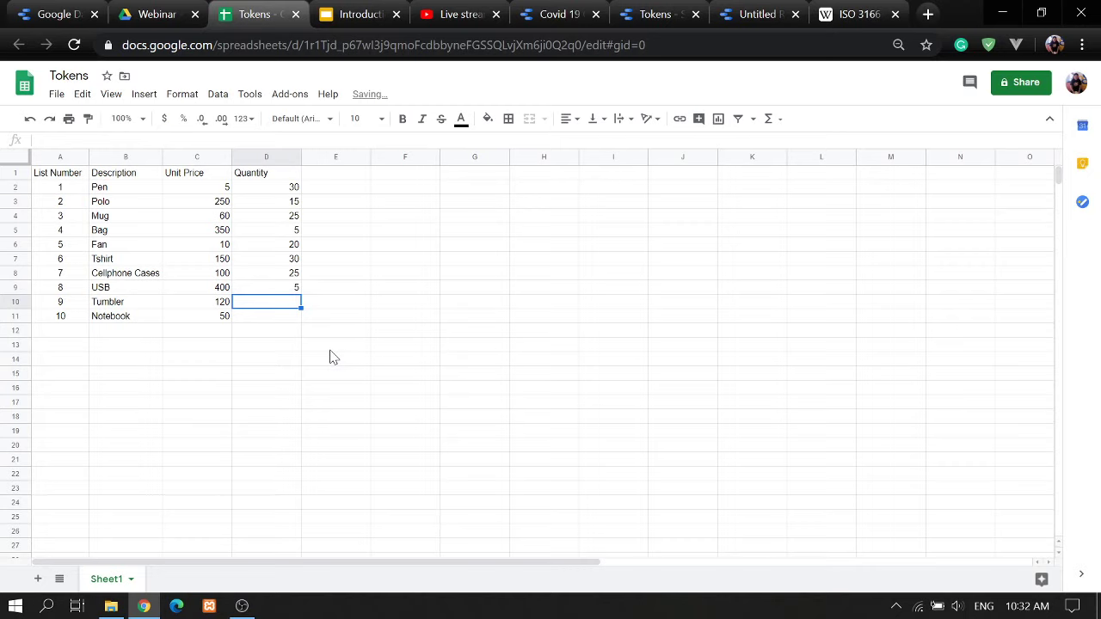
text(10)
key(Return)
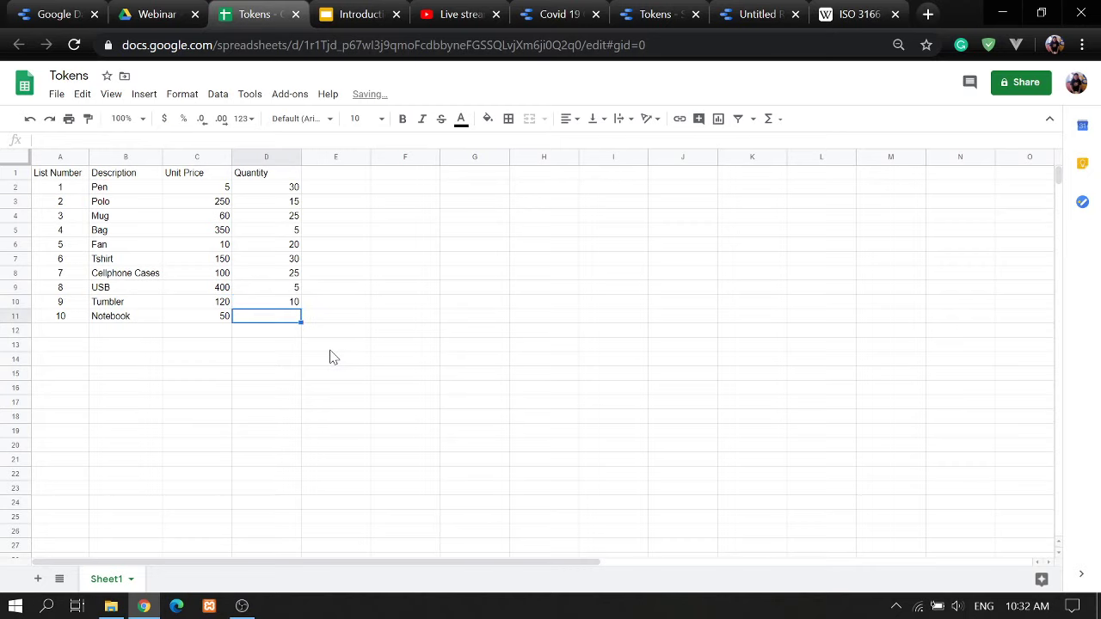
text(30)
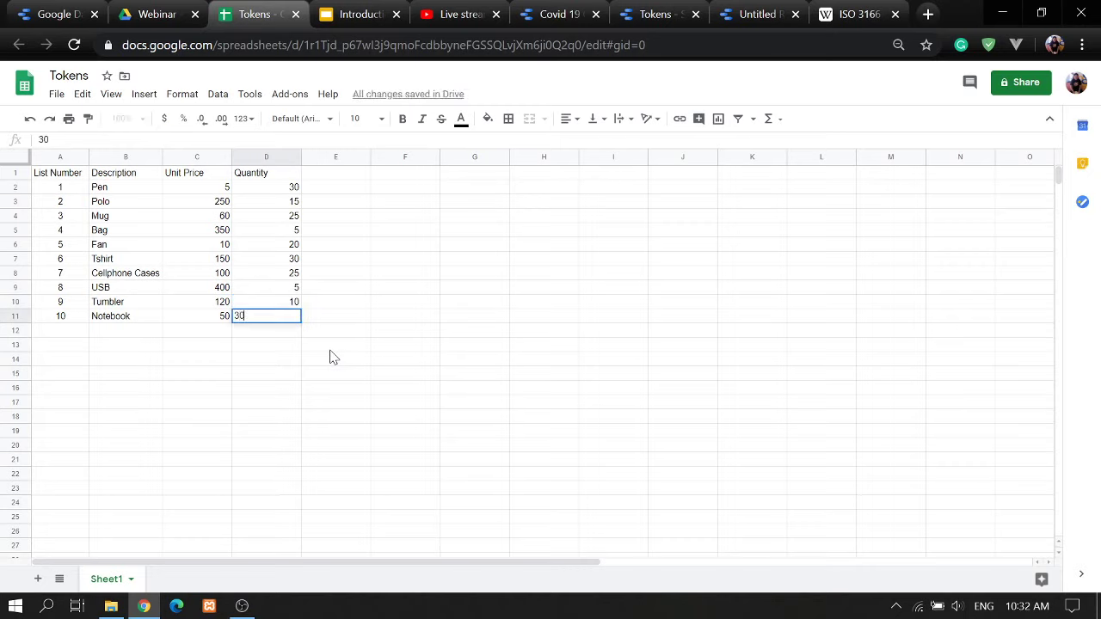
key(Up)
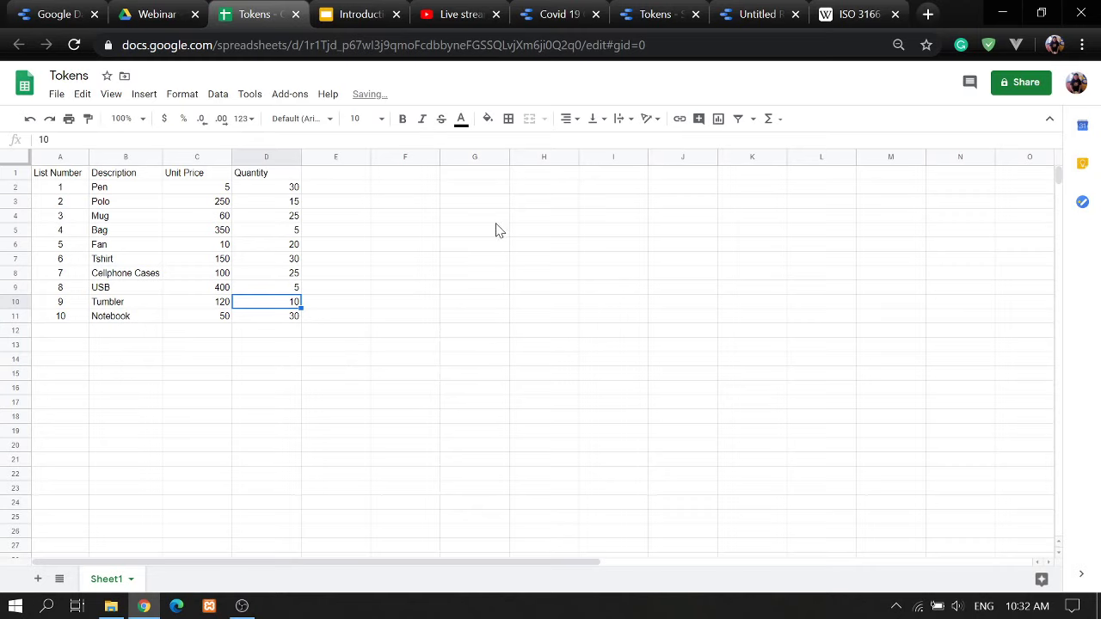
- Switch to the Tokens - Sheet1 data source, refresh its fields and update its credentials
click(654, 14)
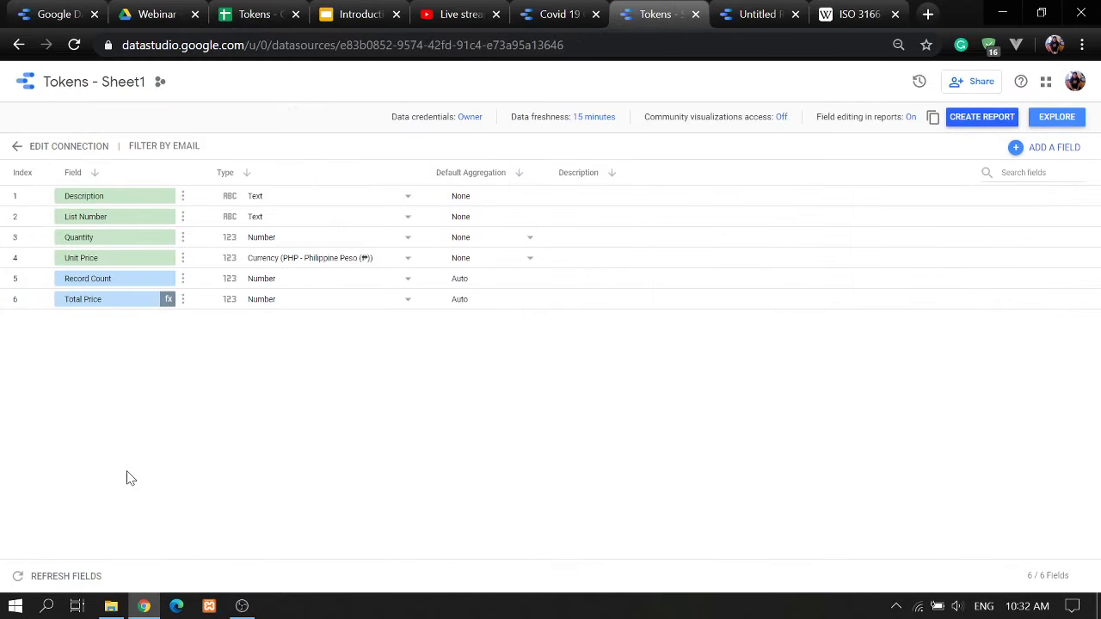
click(58, 582)
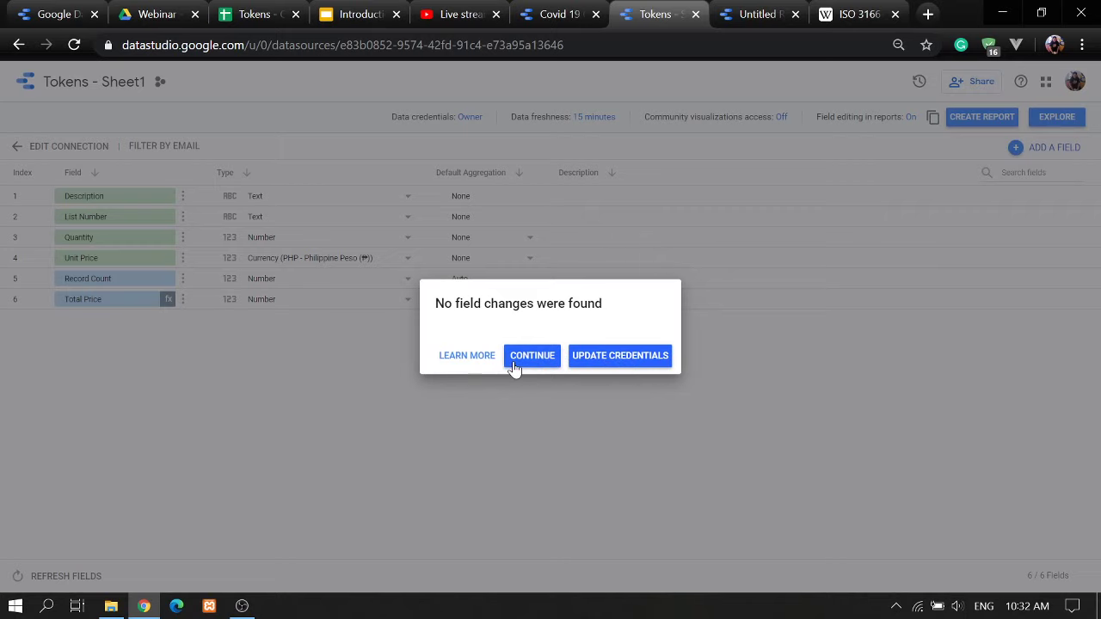
click(585, 357)
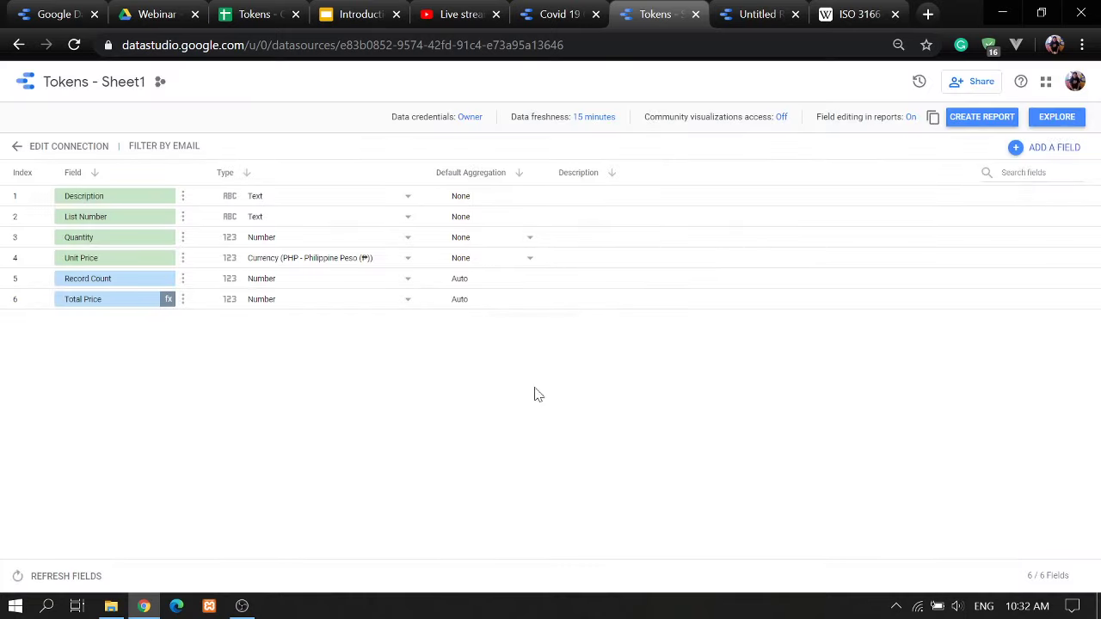
- Close the Tokens spreadsheet and reopen it in Google Sheets from the Webinar folder in Drive
click(255, 18)
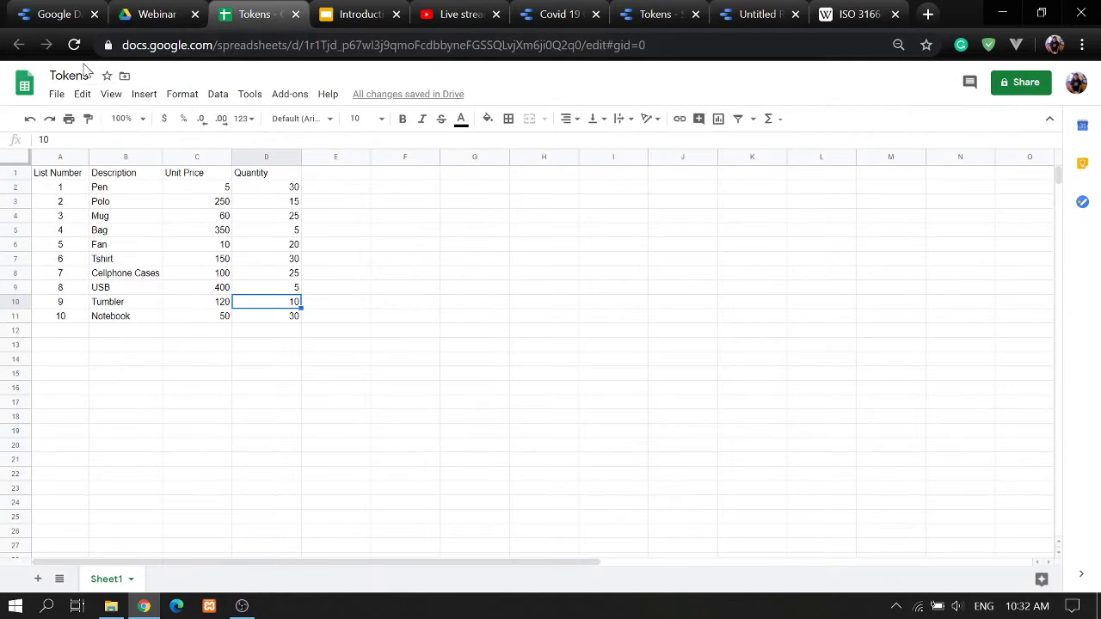
click(309, 392)
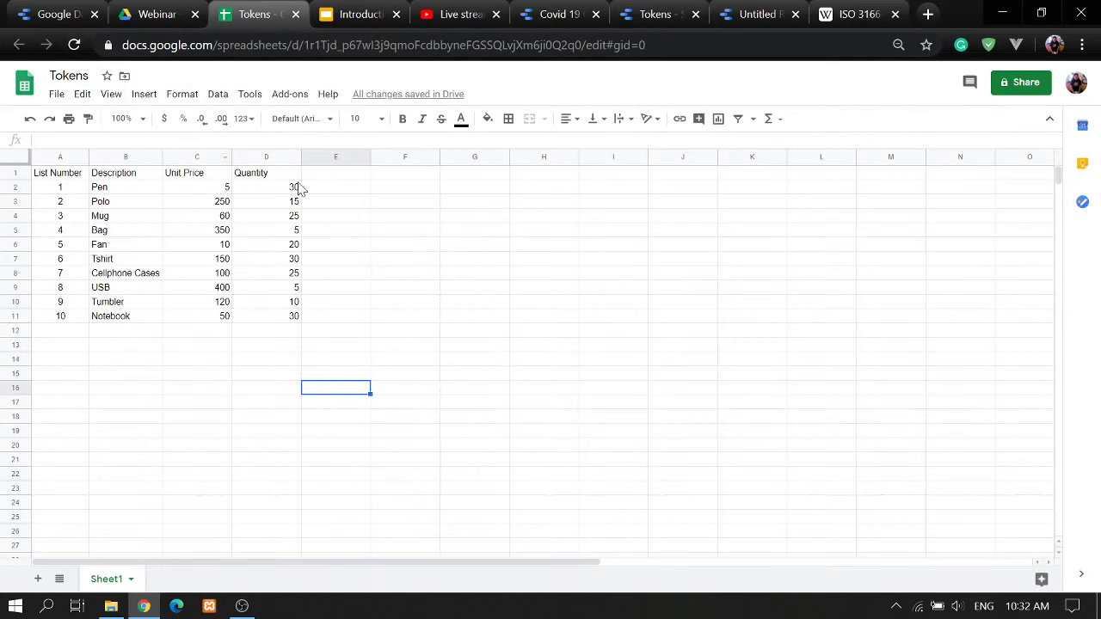
click(294, 15)
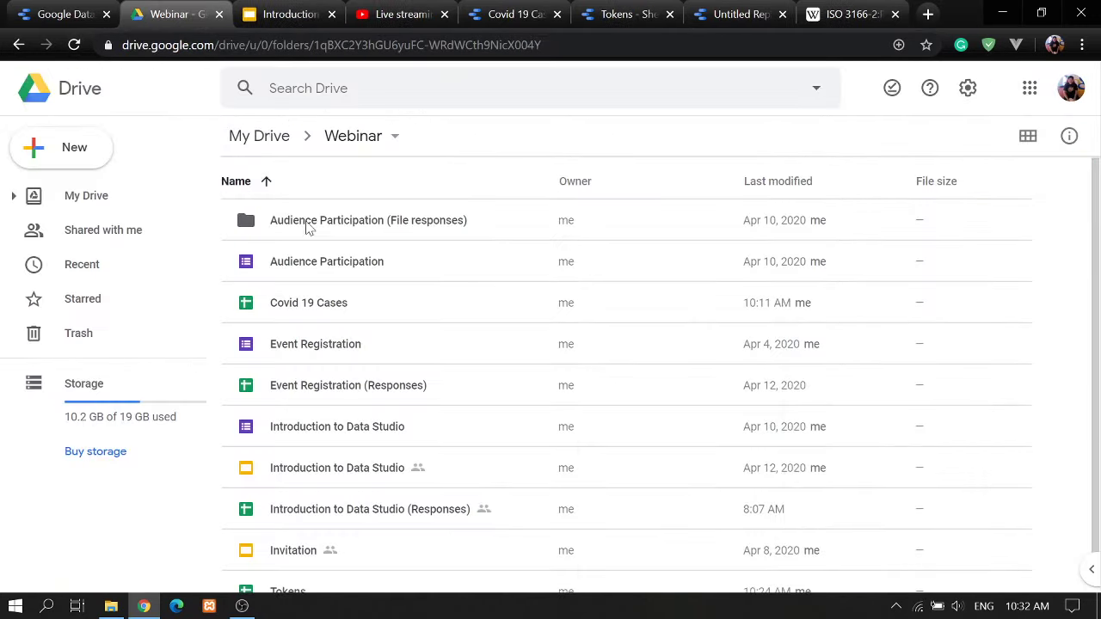
scroll(353, 527, down, 1)
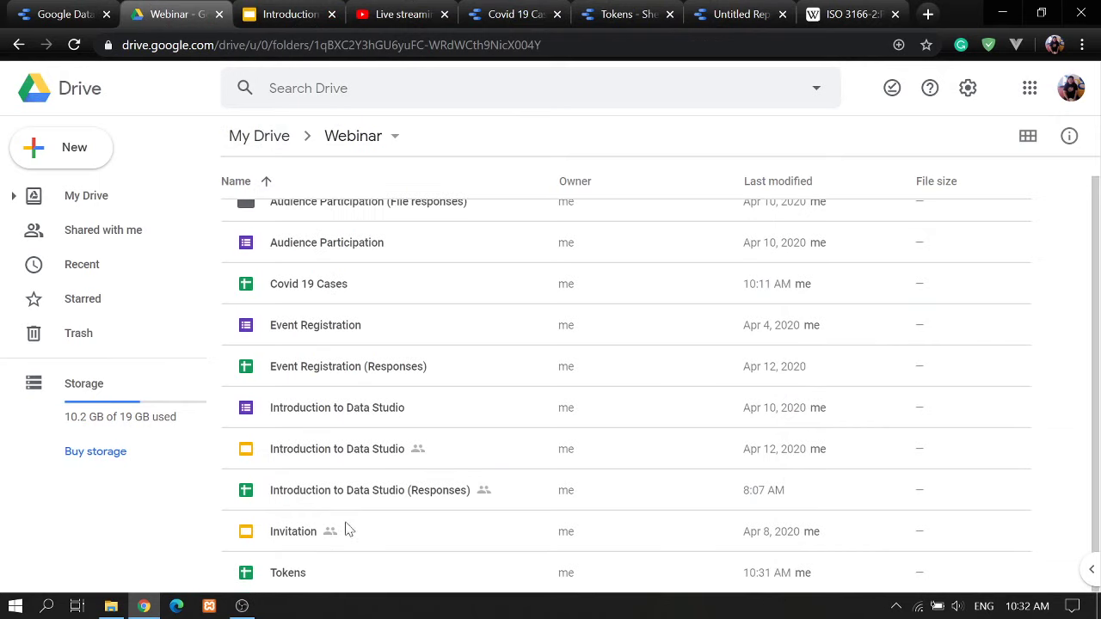
right_click(314, 575)
mouse_move(533, 175)
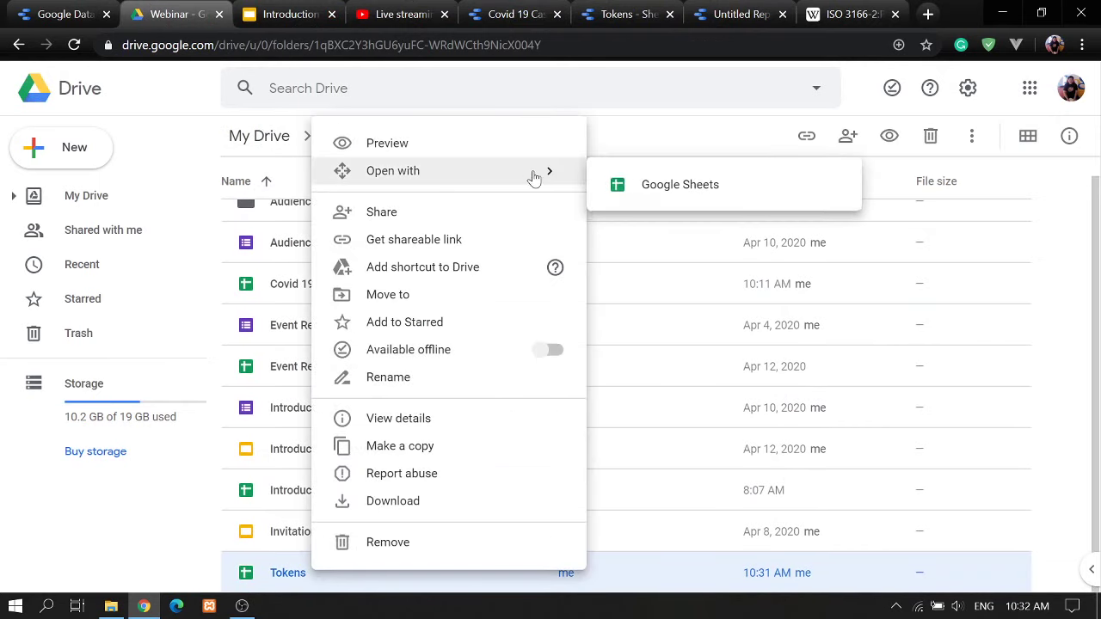
click(671, 184)
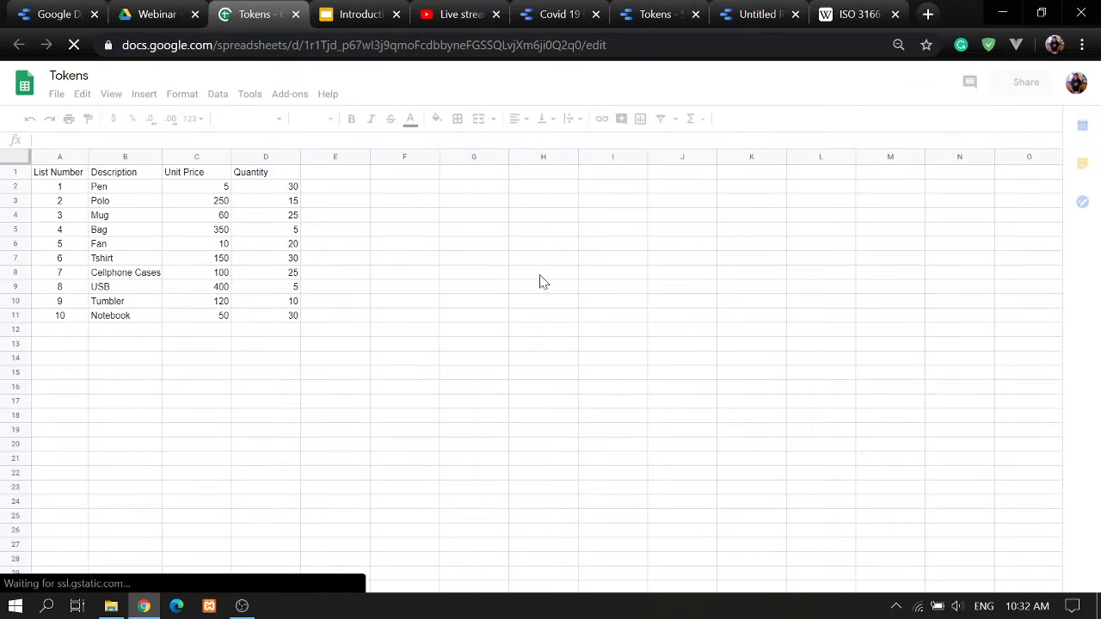
- Return to the Tokens - Sheet1 data source and repeat the field refresh and credentials update
click(647, 13)
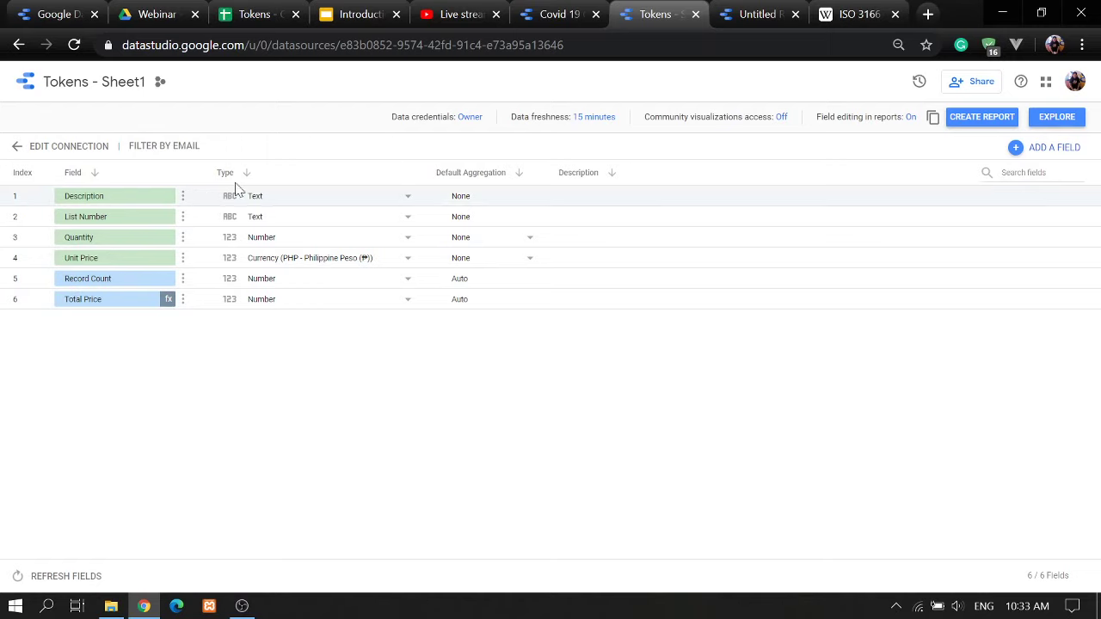
click(83, 577)
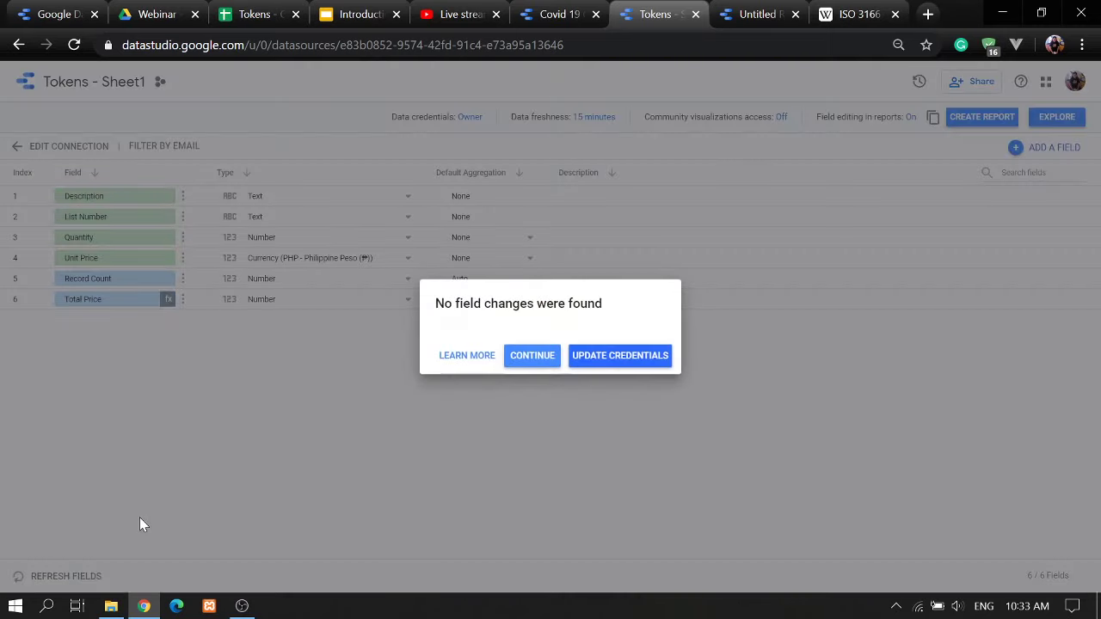
click(618, 363)
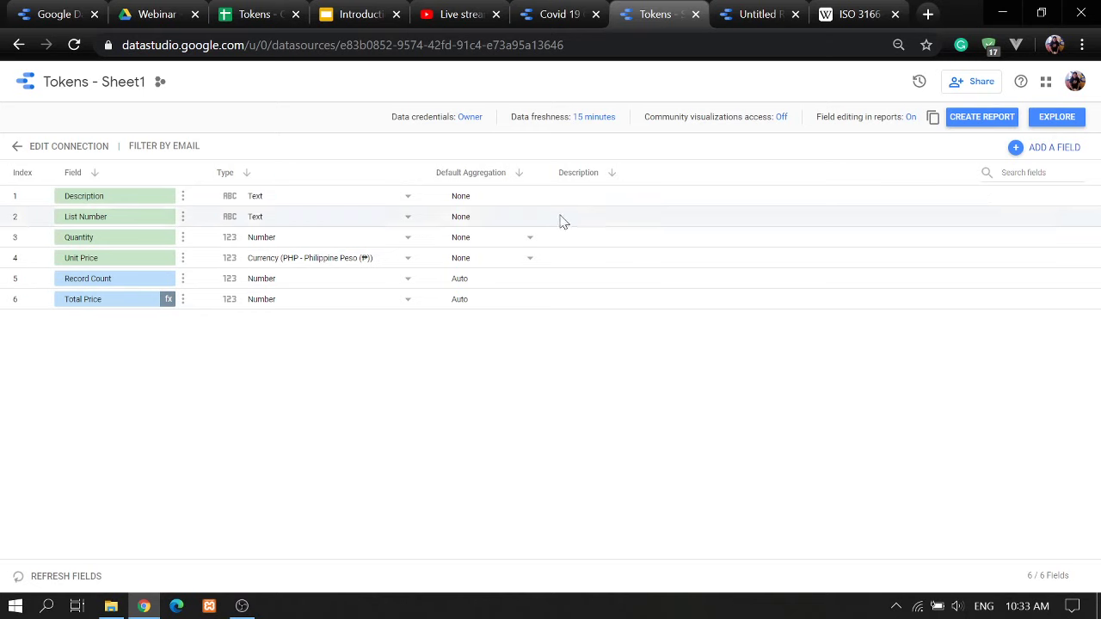
- Switch to the Untitled Report and refresh its data to load the new spreadsheet items into the price table
click(743, 21)
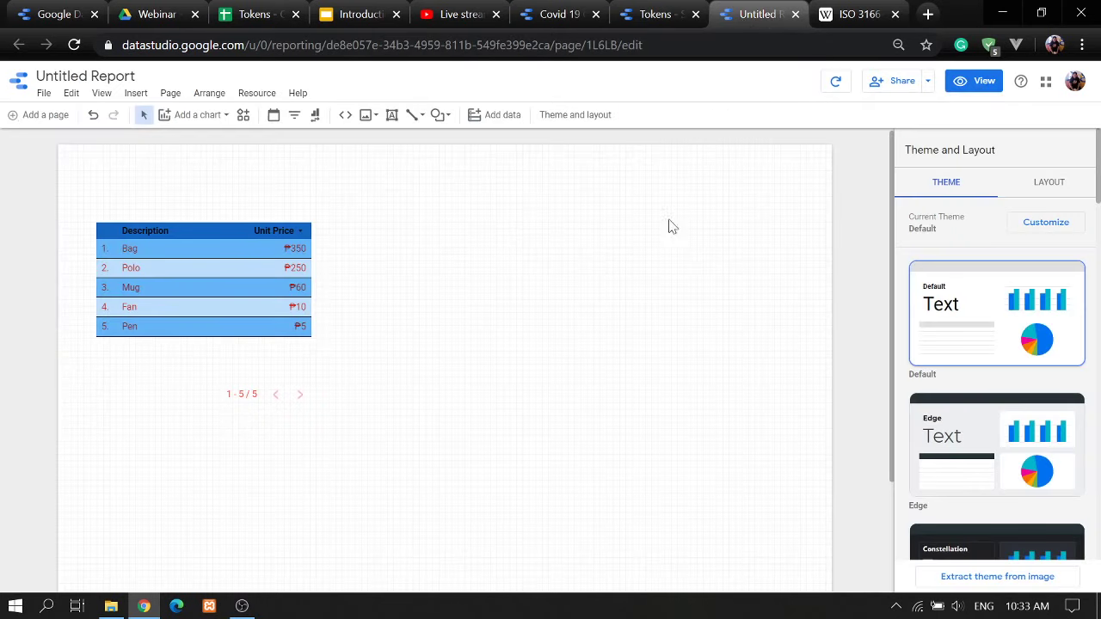
click(278, 258)
click(400, 323)
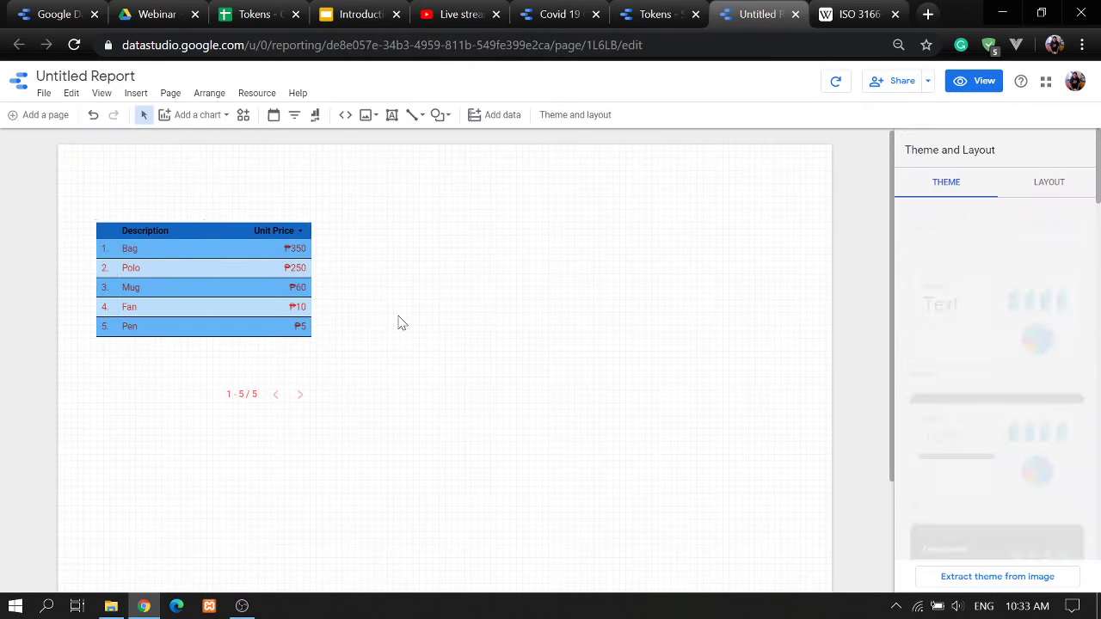
click(835, 81)
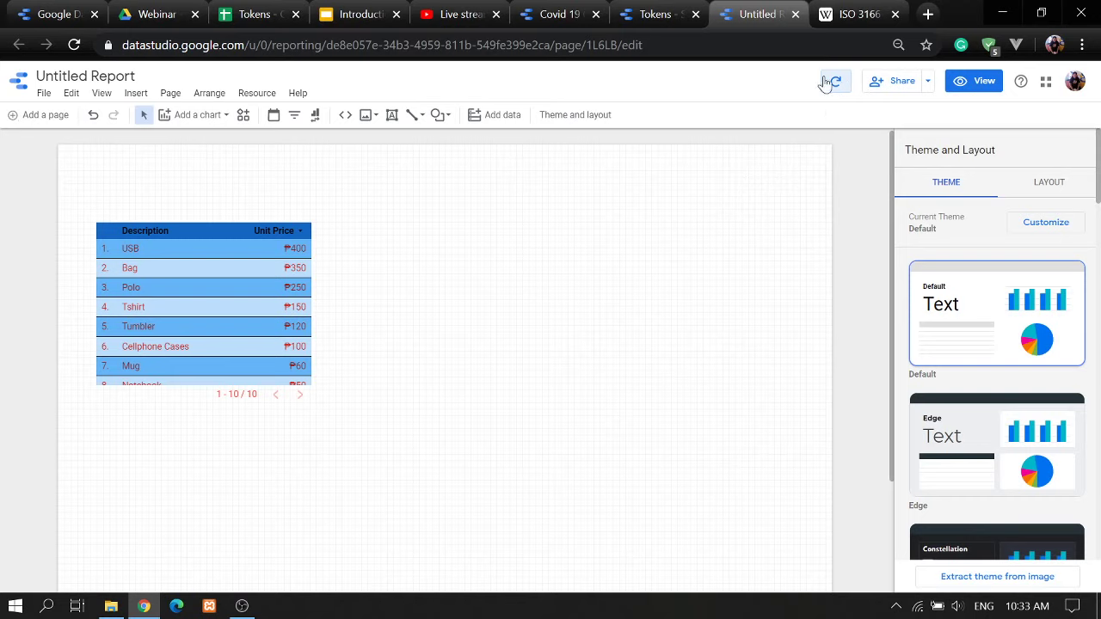
- Extend the price table's height downward so all ten item rows fit above the pagination footer, and reselect the table
click(228, 359)
drag(206, 403, 204, 459)
click(502, 340)
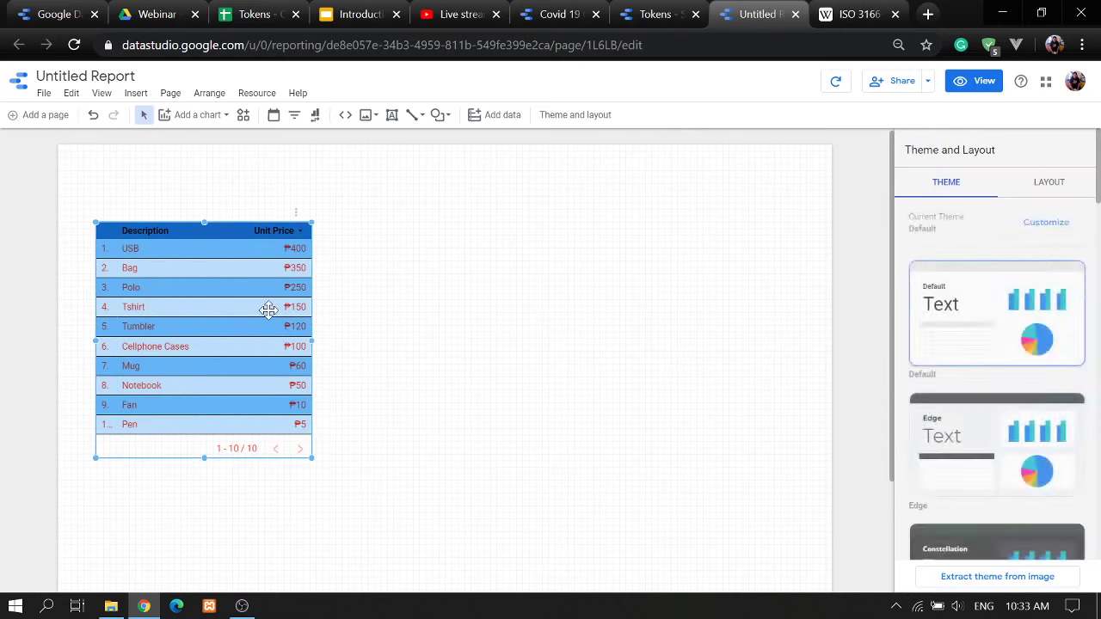
click(265, 307)
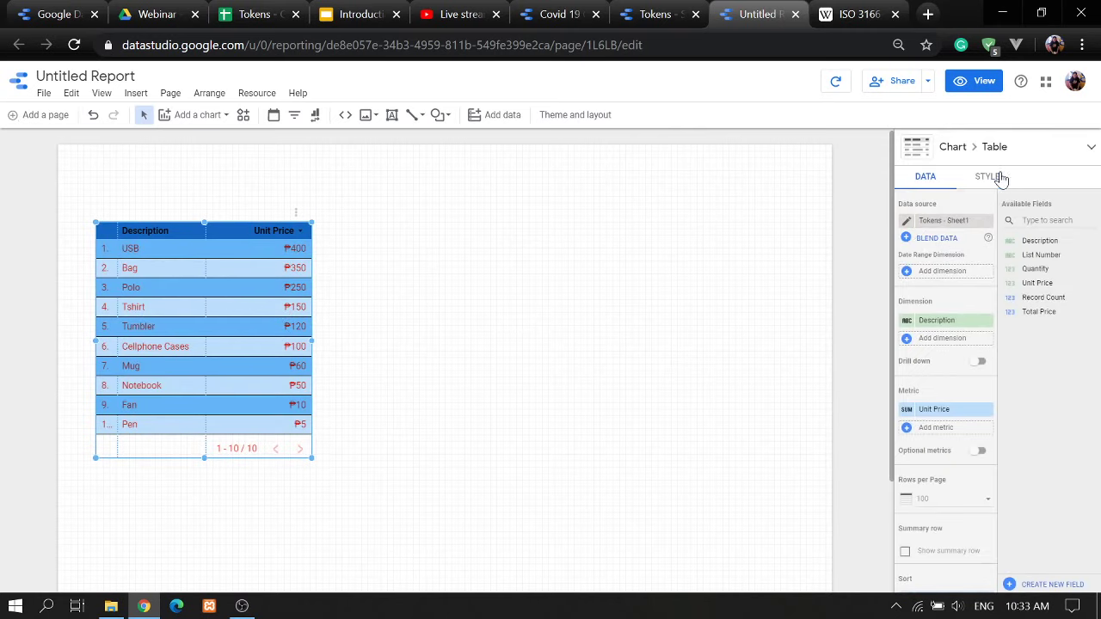
- Turn off row numbers in the price table's body and enable text wrapping for its header
click(997, 177)
scroll(1047, 267, down, 5)
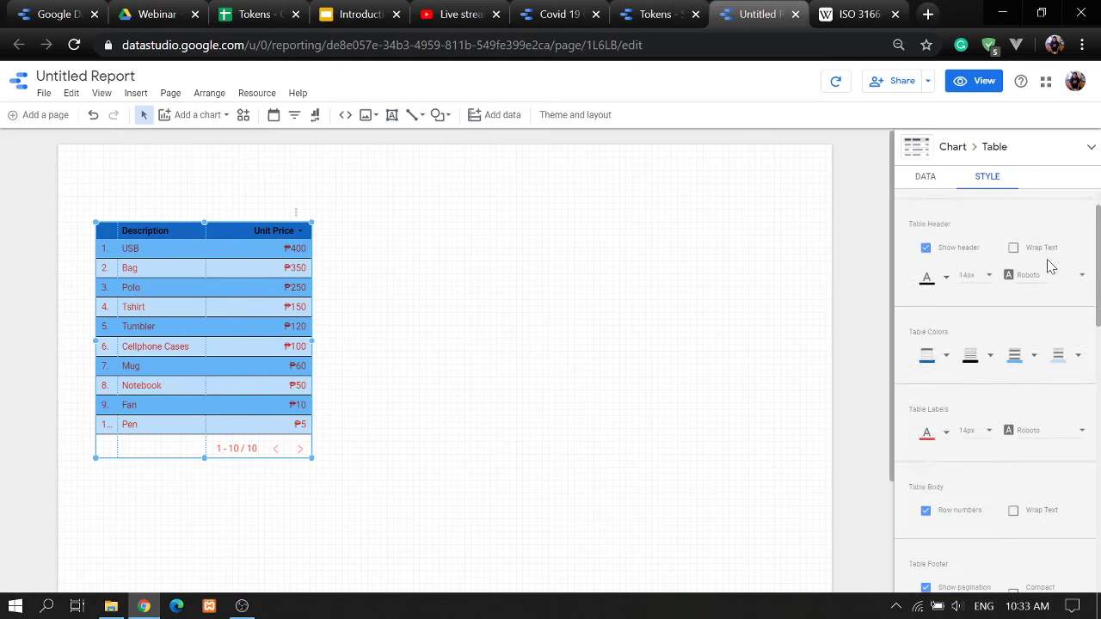
scroll(1047, 267, down, 6)
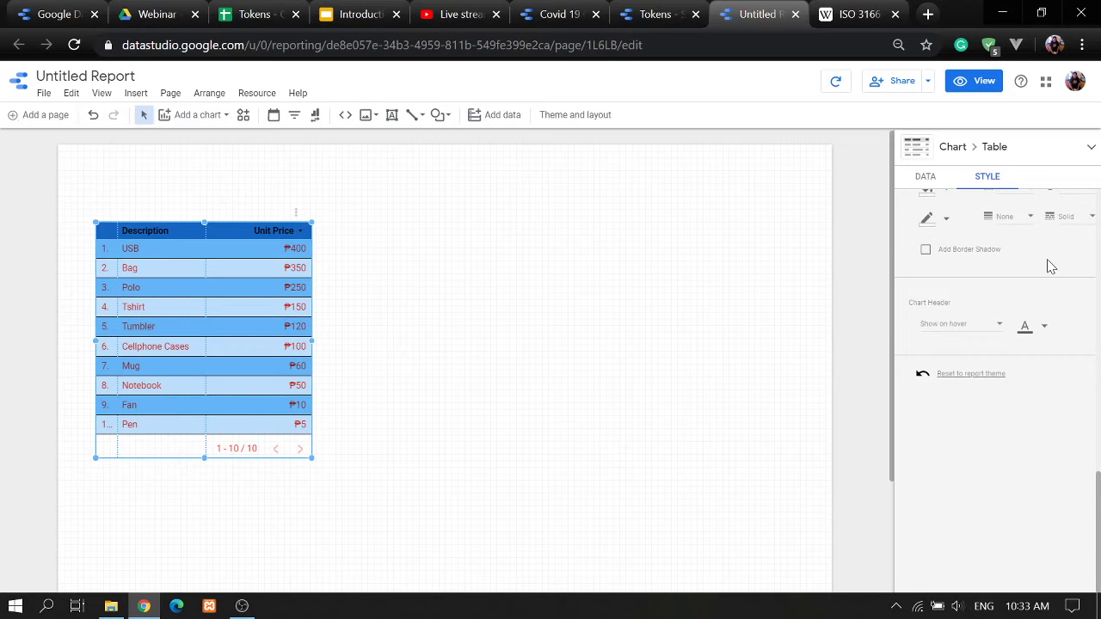
scroll(1047, 266, up, 11)
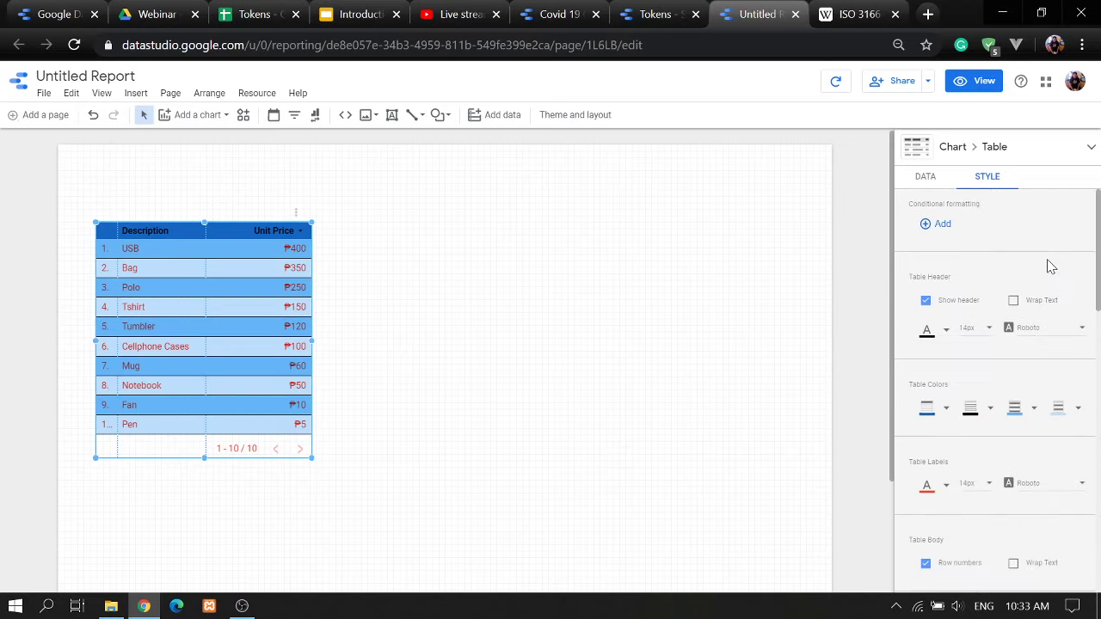
scroll(1053, 264, down, 1)
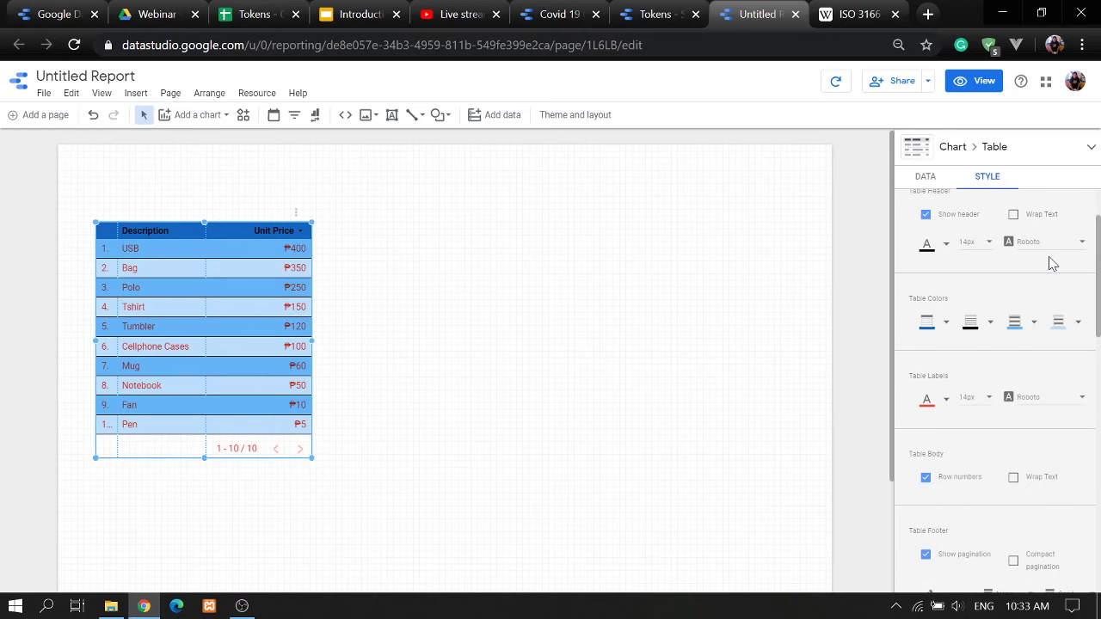
click(925, 478)
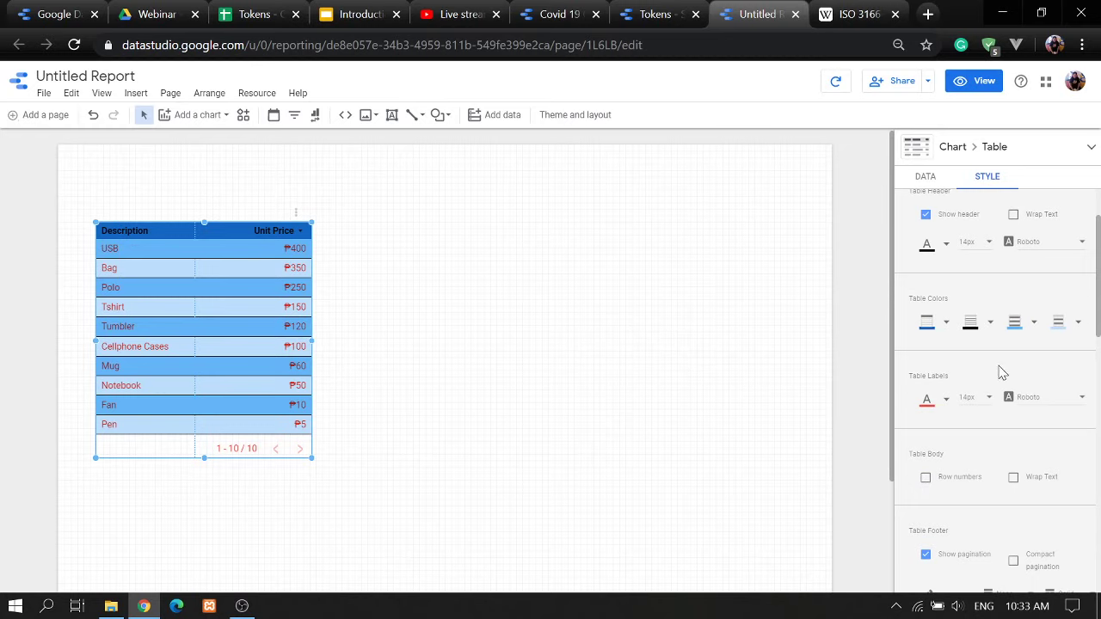
click(1013, 214)
- Shorten the price table to about seven visible rows, test scrolling its rows in view mode, and return to editing
drag(209, 462, 207, 397)
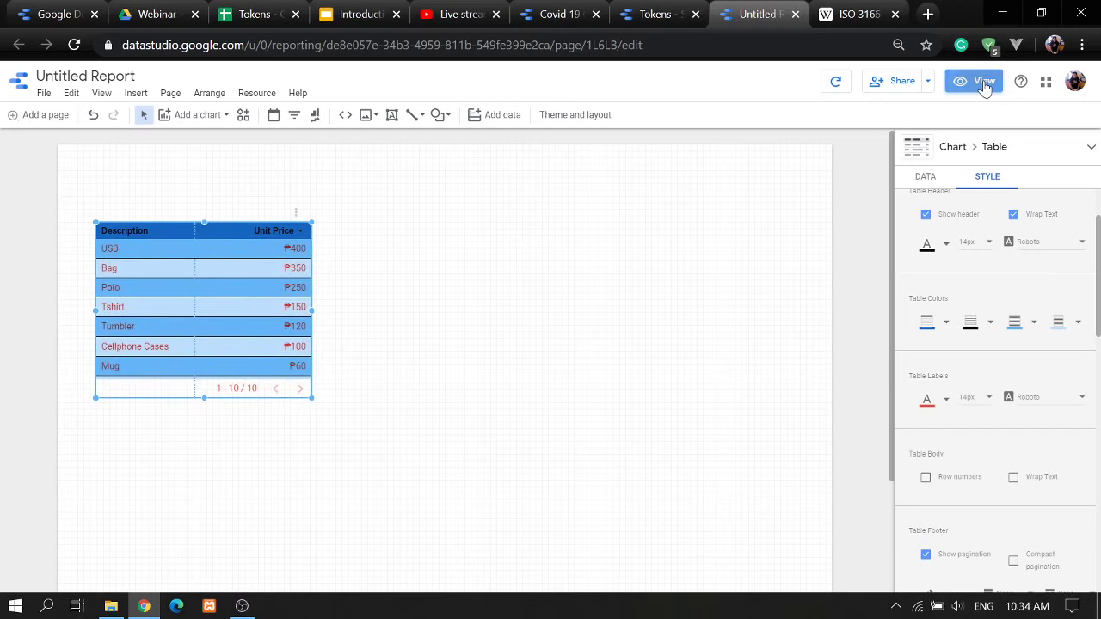
click(980, 80)
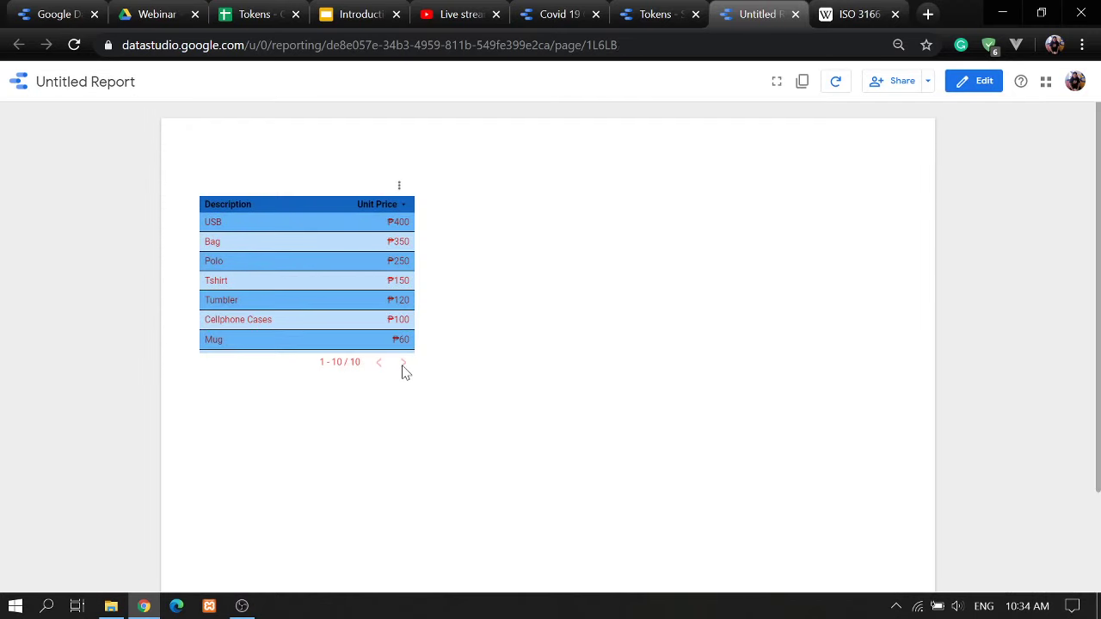
scroll(348, 280, down, 2)
scroll(348, 286, up, 2)
scroll(350, 297, down, 2)
scroll(350, 297, up, 2)
scroll(350, 297, down, 1)
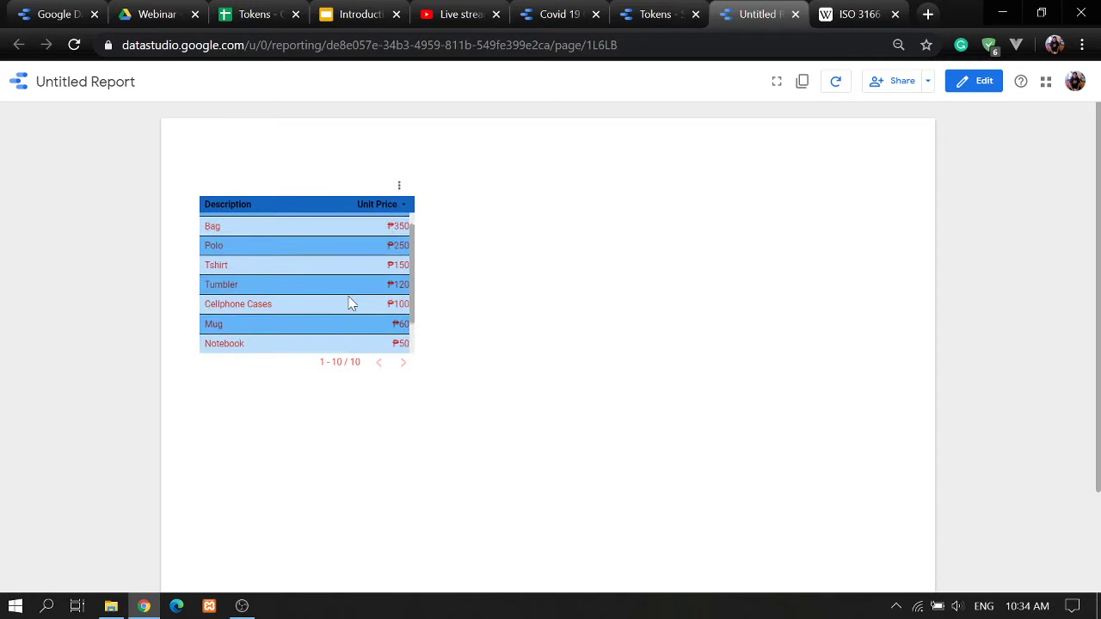
scroll(350, 303, up, 1)
click(980, 81)
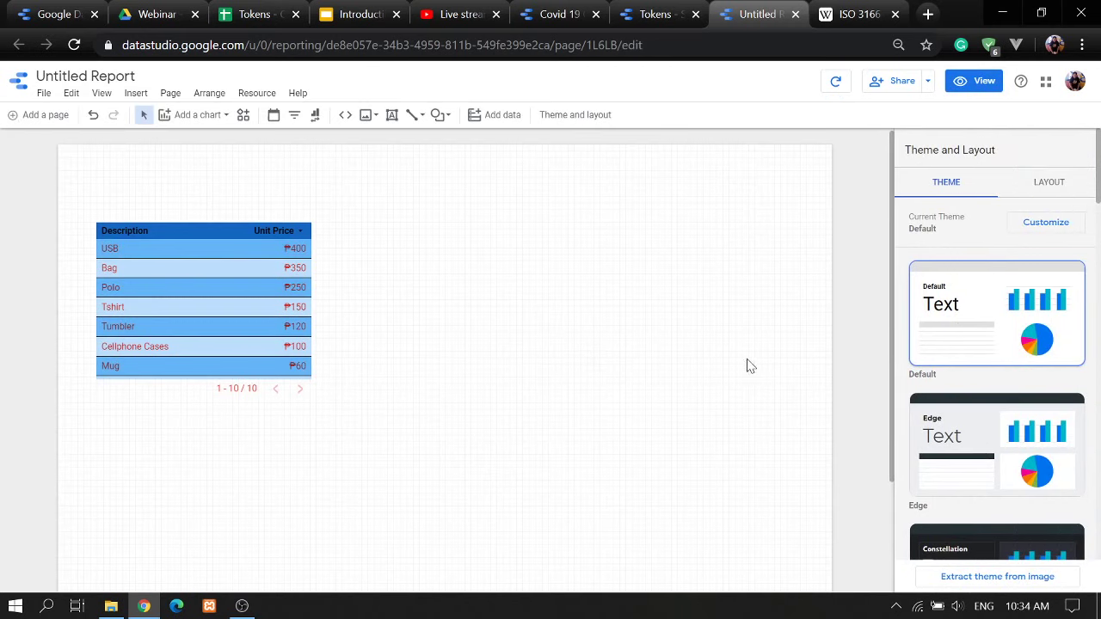
- Narrow the Description column below the width of its longest item, preview the table in view mode, and return to editing
click(239, 366)
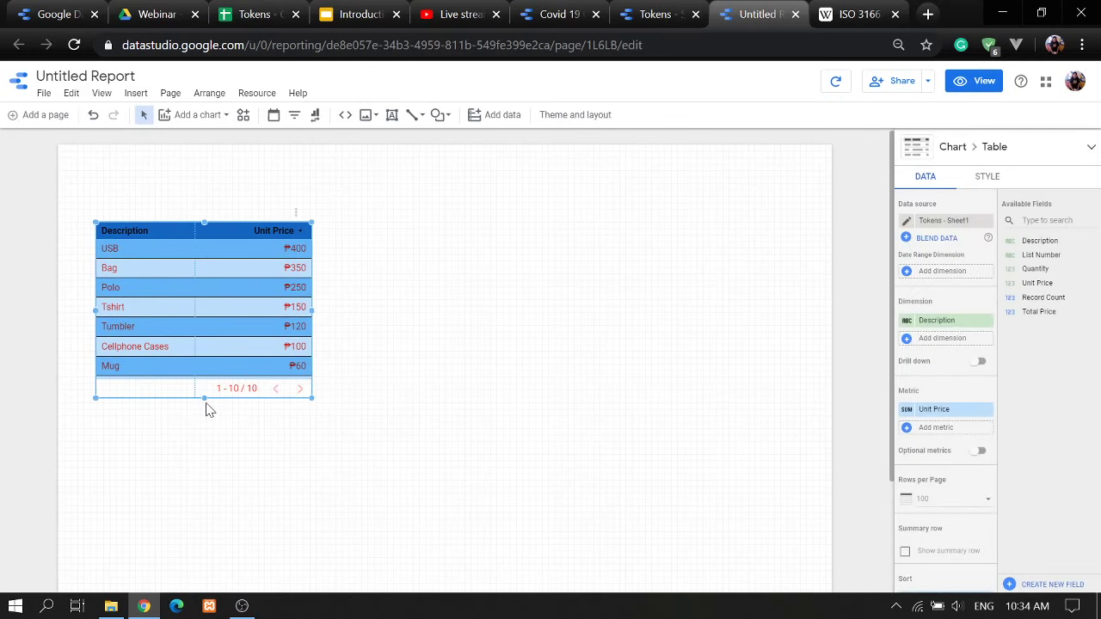
drag(194, 337, 159, 338)
click(973, 80)
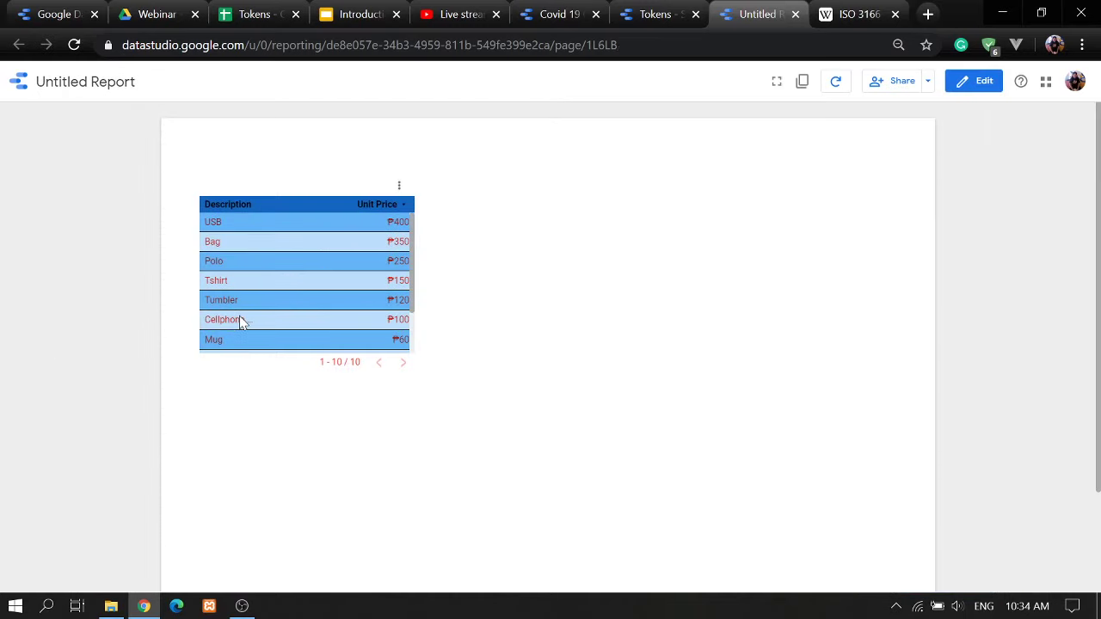
scroll(376, 283, down, 1)
scroll(375, 283, up, 1)
click(980, 81)
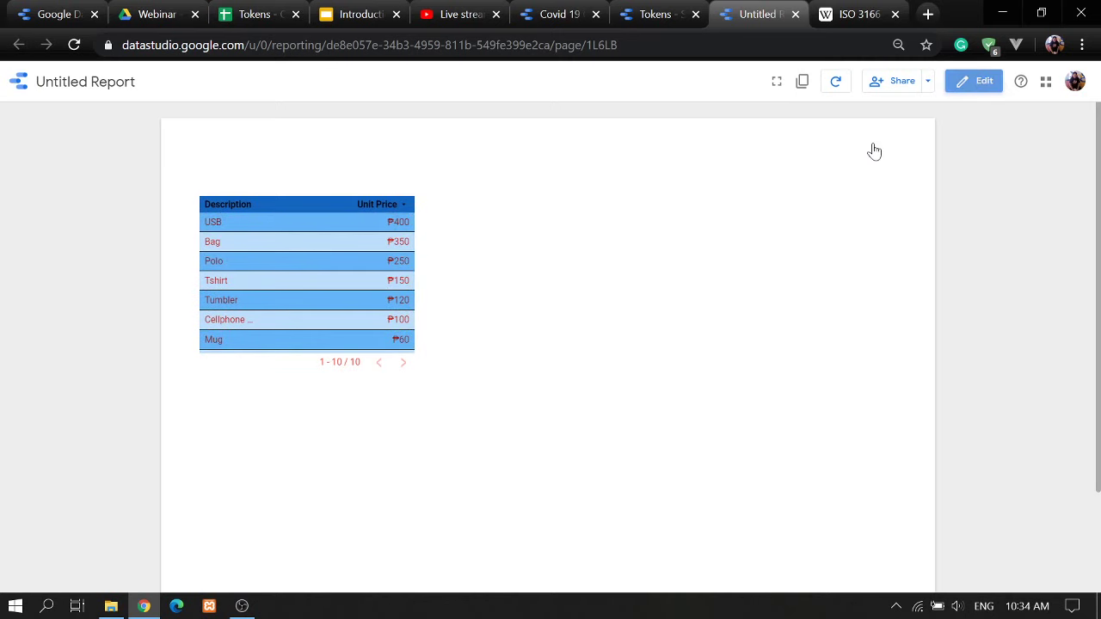
- Widen the Description column to about half the table's width and extend the table's height so all ten item rows fit
click(207, 345)
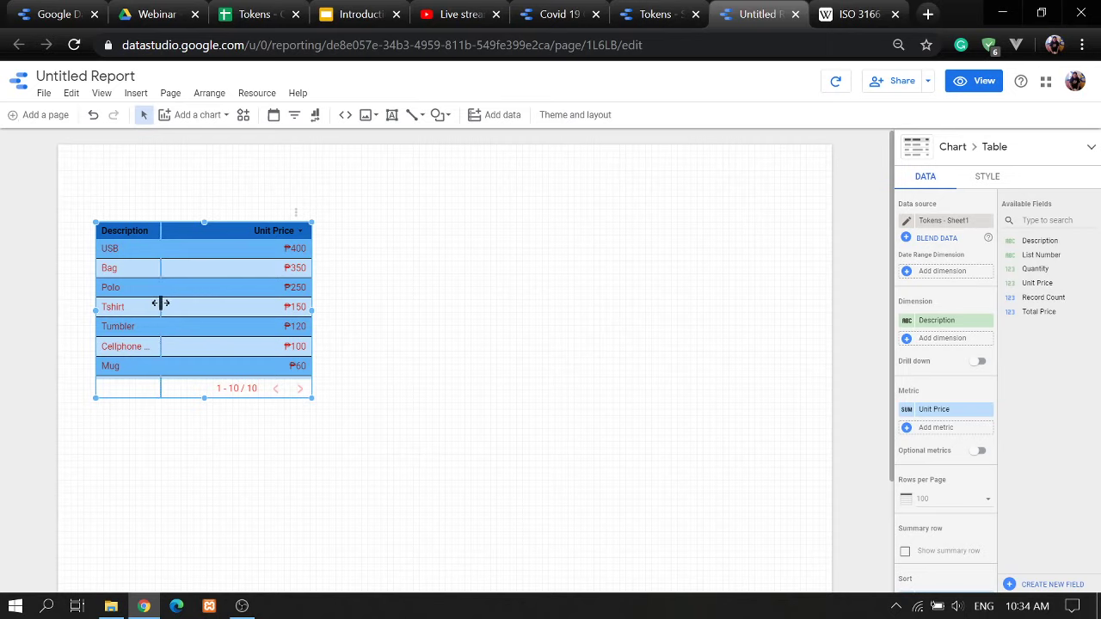
drag(161, 302, 204, 304)
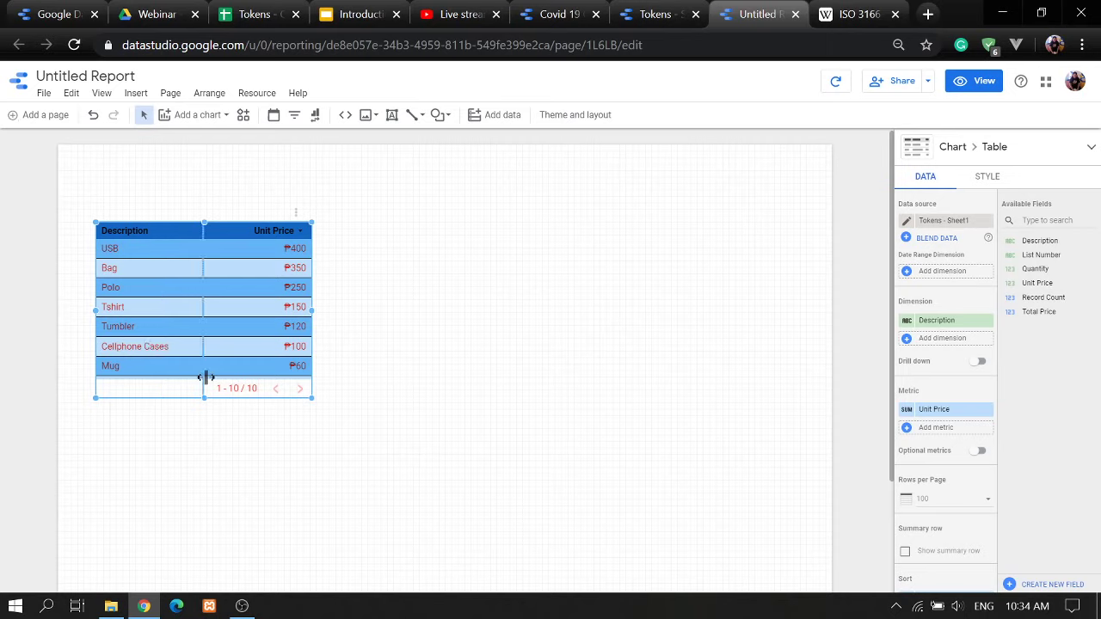
drag(206, 399, 207, 462)
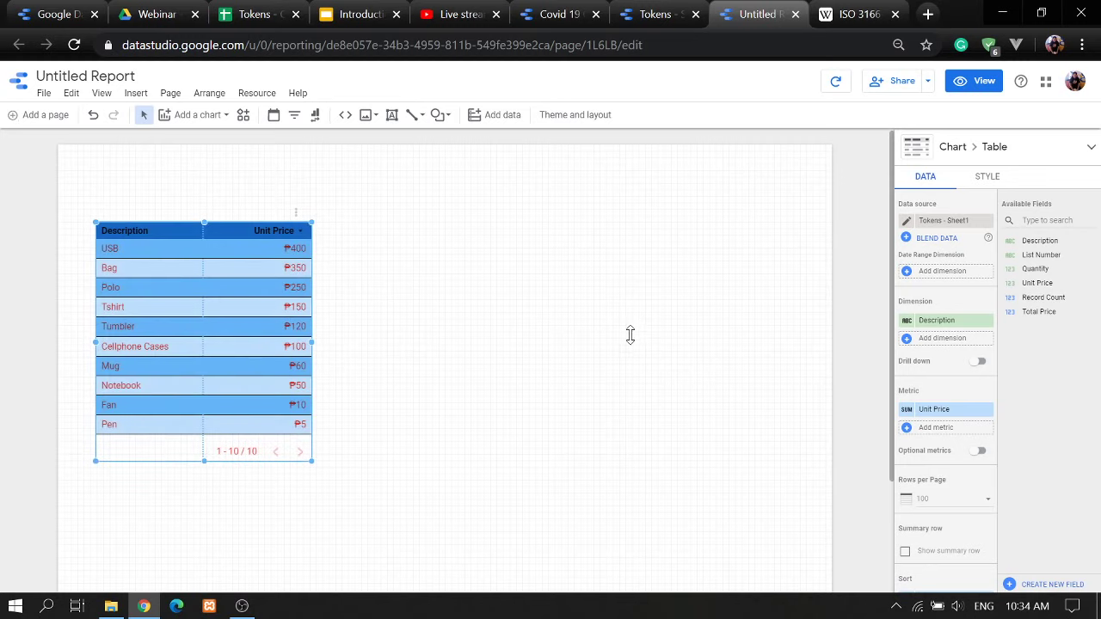
- Try centre and right alignment on the Description dimension column, and set it to left alignment
click(989, 184)
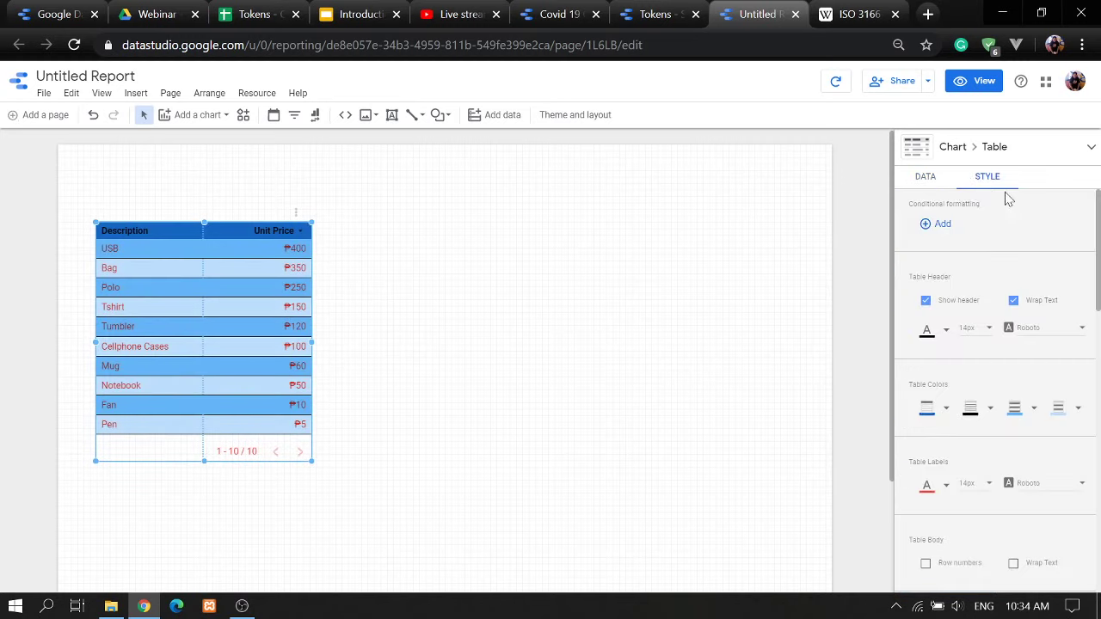
scroll(941, 314, down, 10)
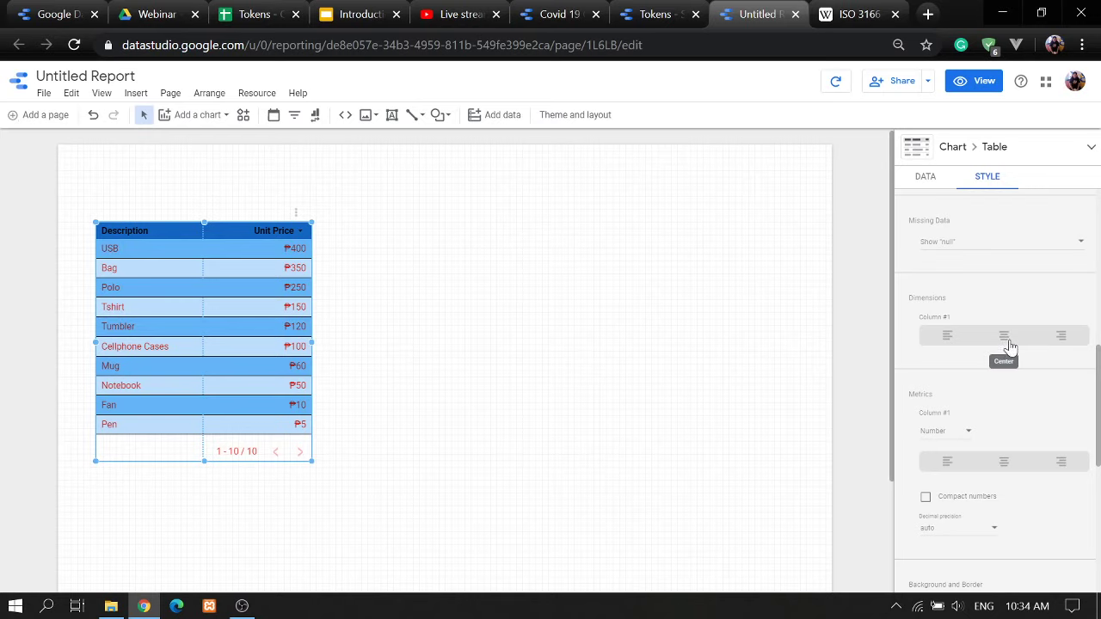
click(1009, 344)
click(1063, 336)
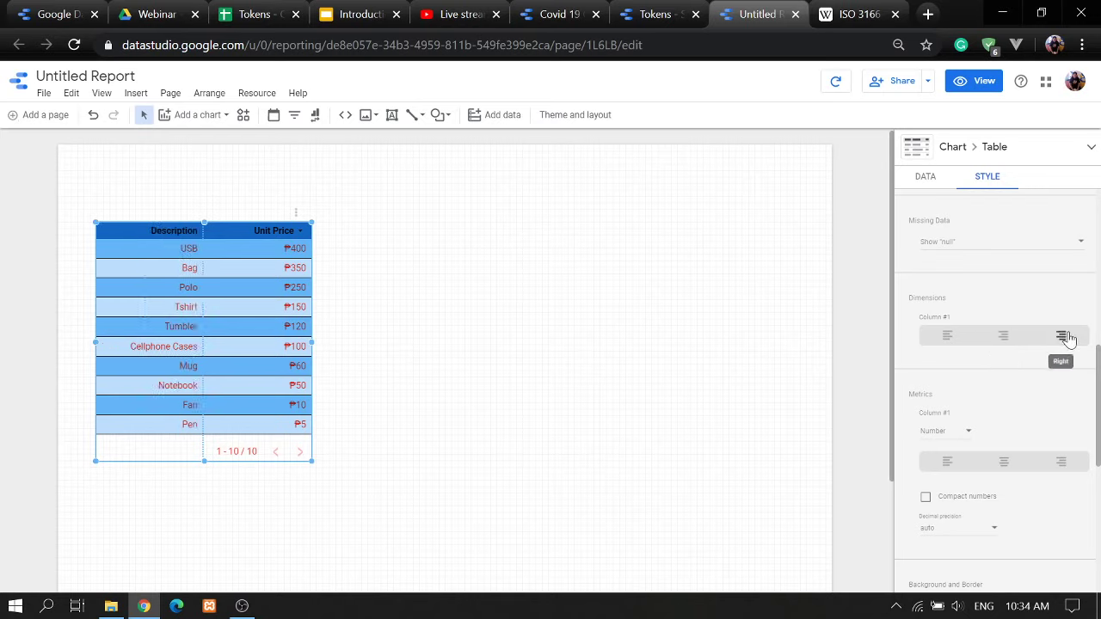
click(947, 340)
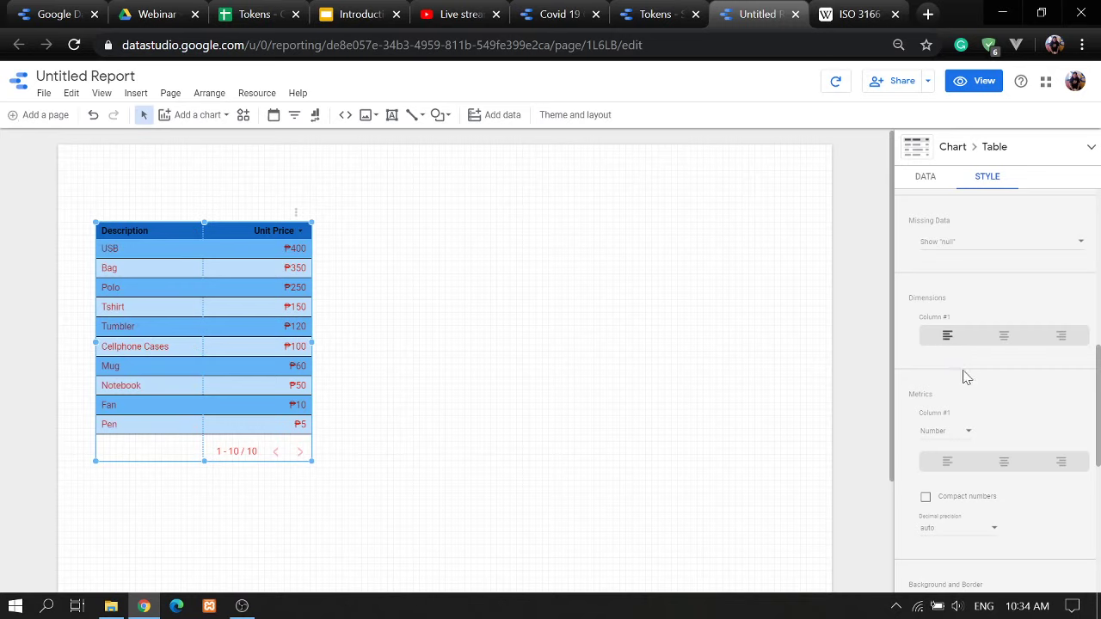
- Try left and right alignment on the Unit Price metric column, and set it to centre alignment
scroll(1013, 401, down, 1)
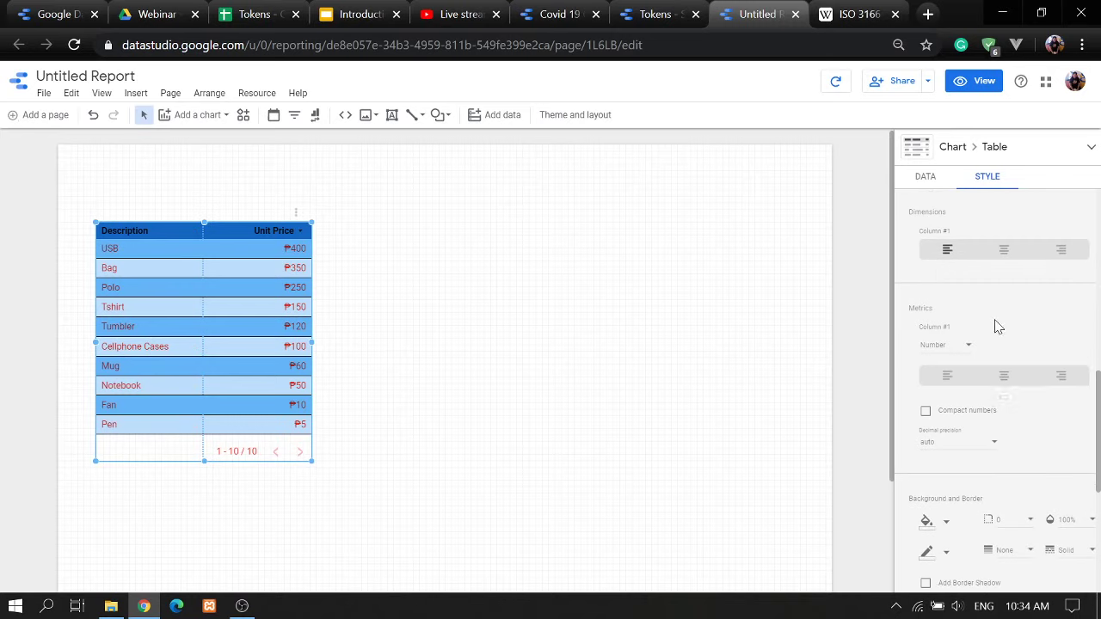
click(1003, 378)
click(947, 376)
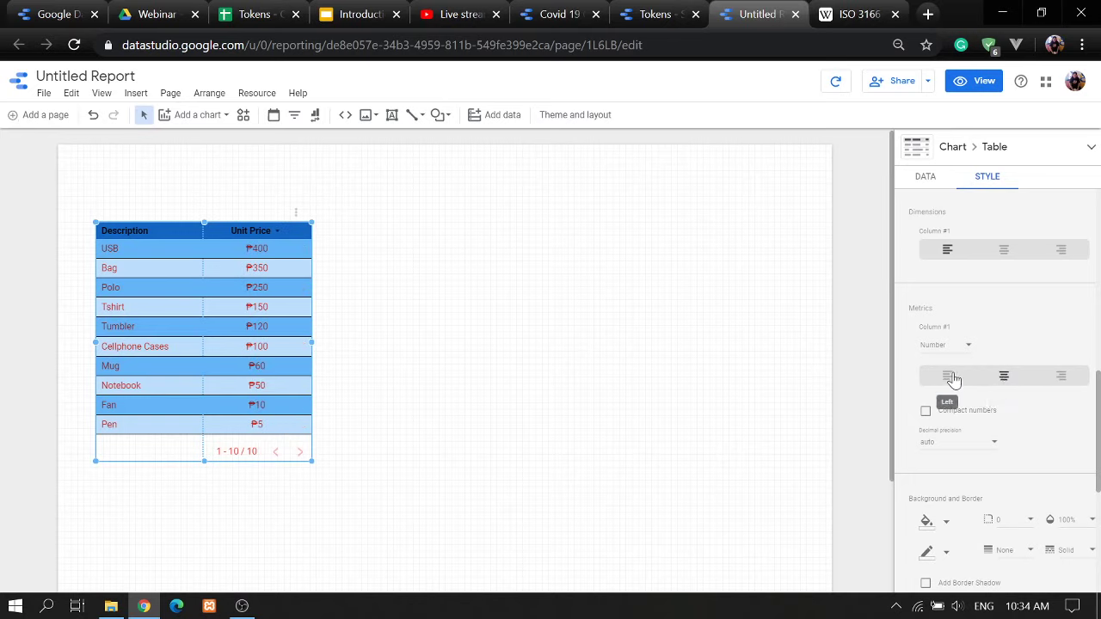
click(1060, 378)
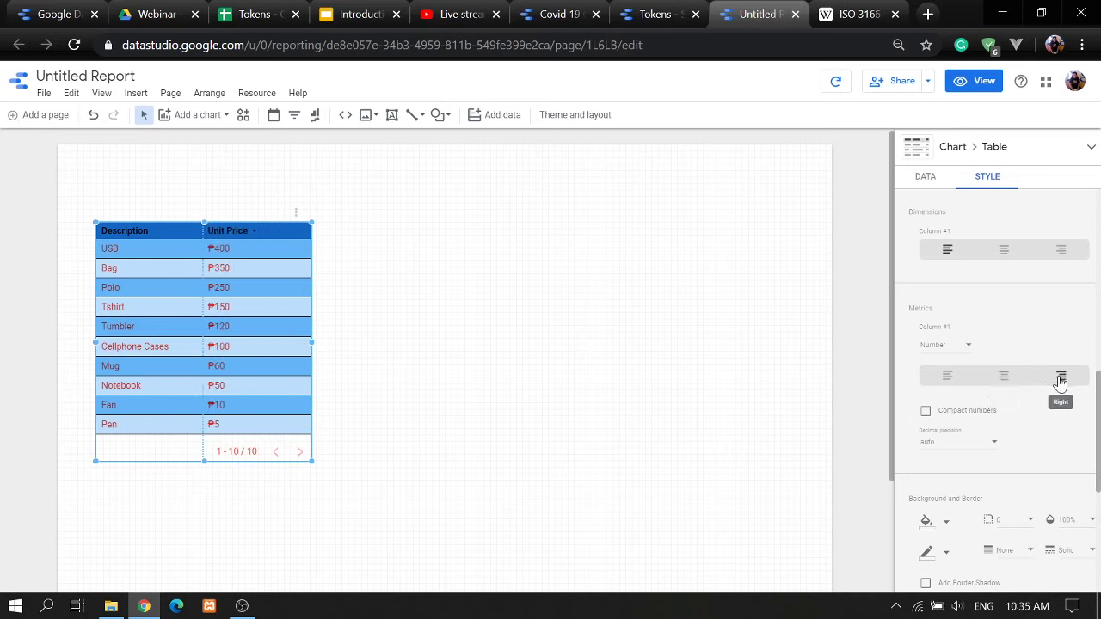
click(1004, 376)
scroll(1029, 325, down, 1)
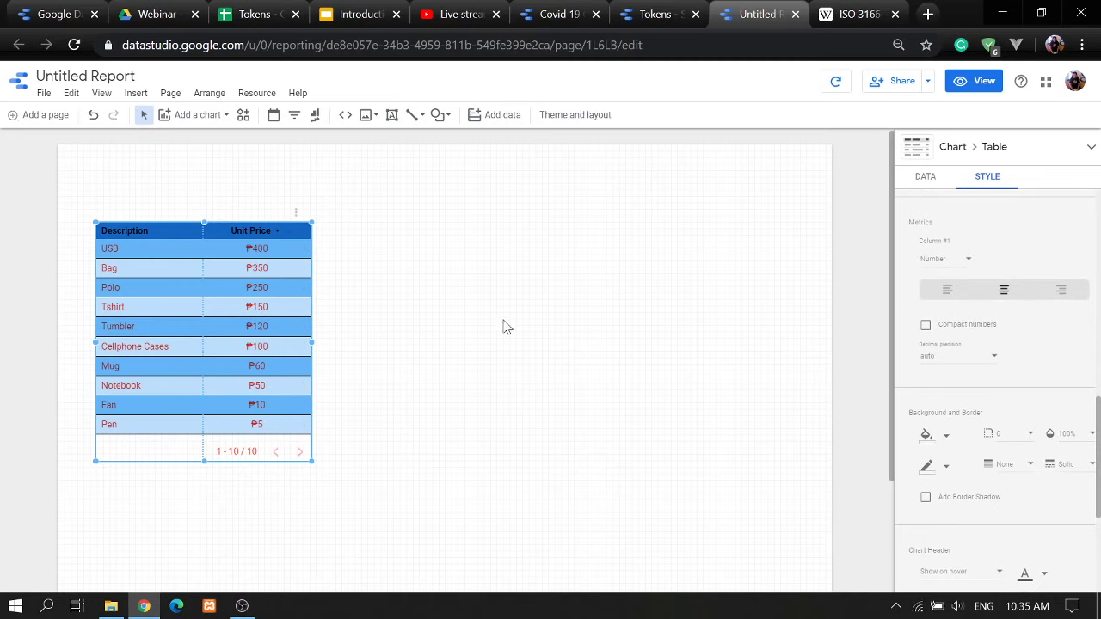
- Enable compact numbers for the Unit Price metric, keep decimal precision at auto, and check the source prices in the Tokens spreadsheet
click(925, 326)
click(985, 358)
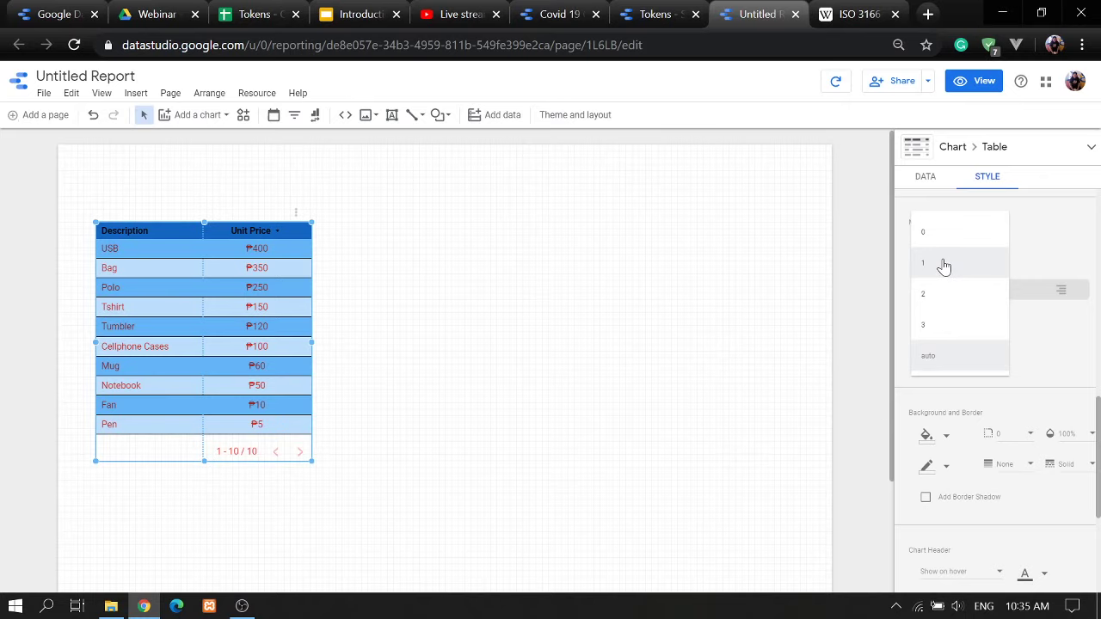
click(1047, 355)
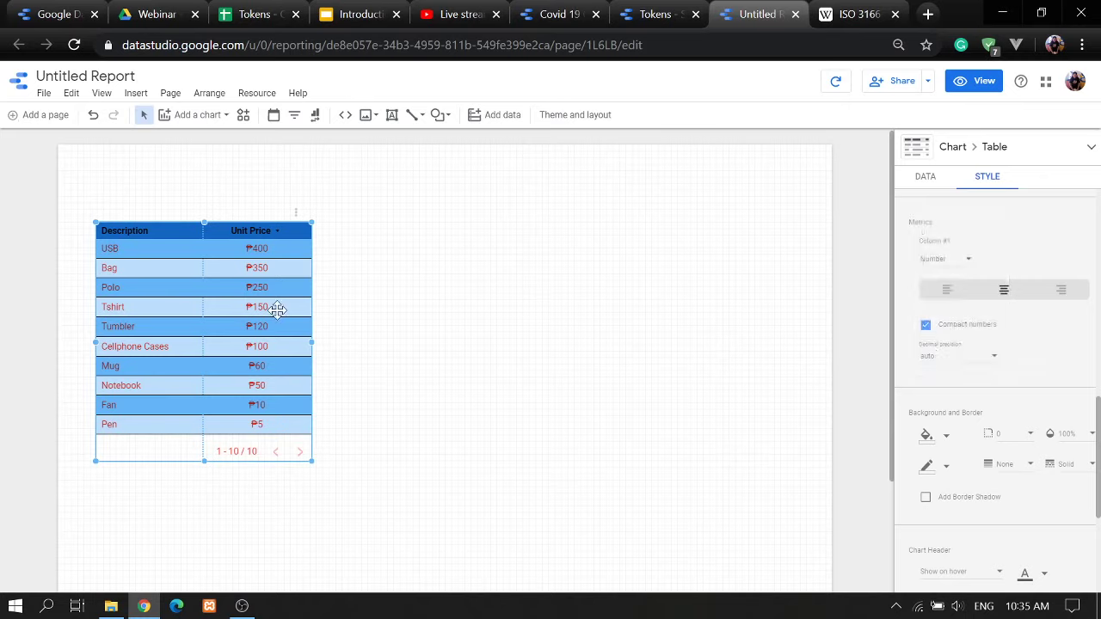
click(239, 10)
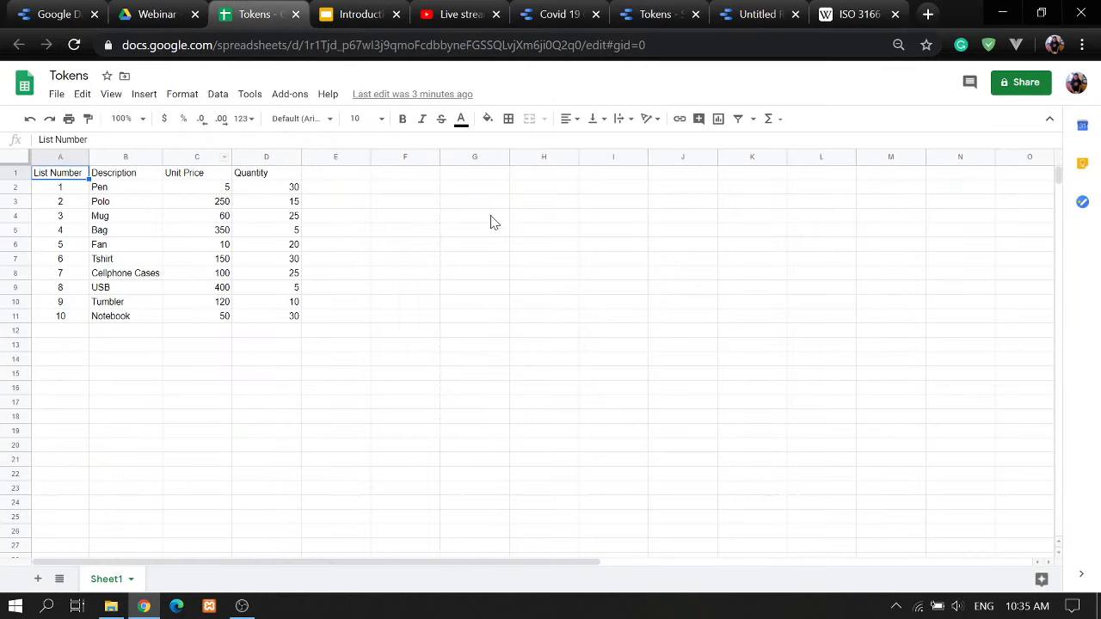
click(743, 15)
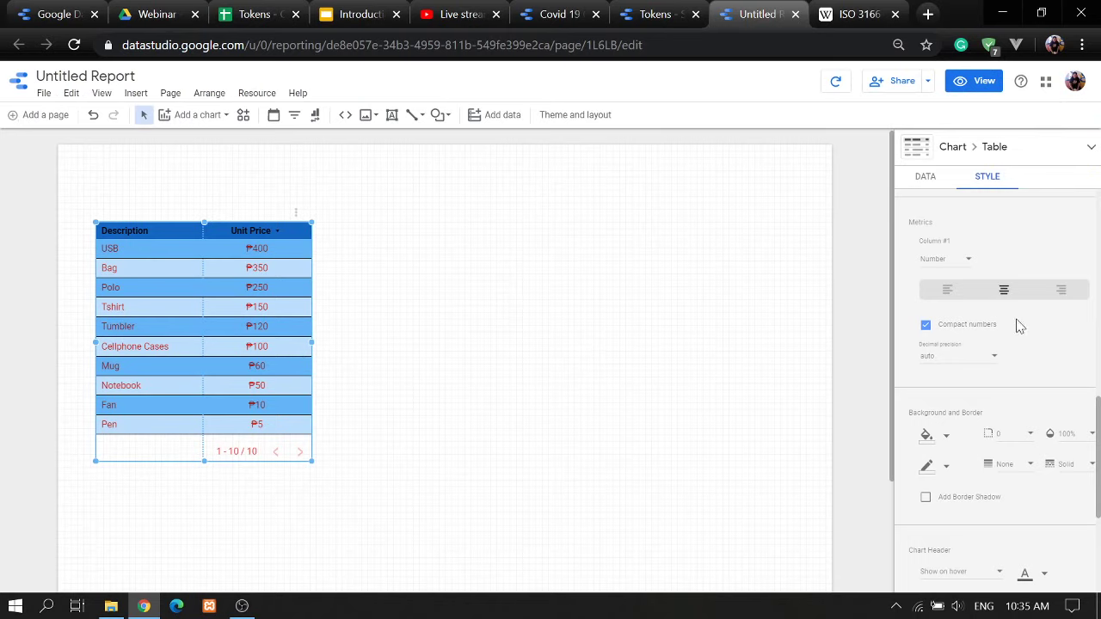
- Look through the table's background and border colour choices and try the border shadow on and off, leaving it off
scroll(1015, 329, down, 1)
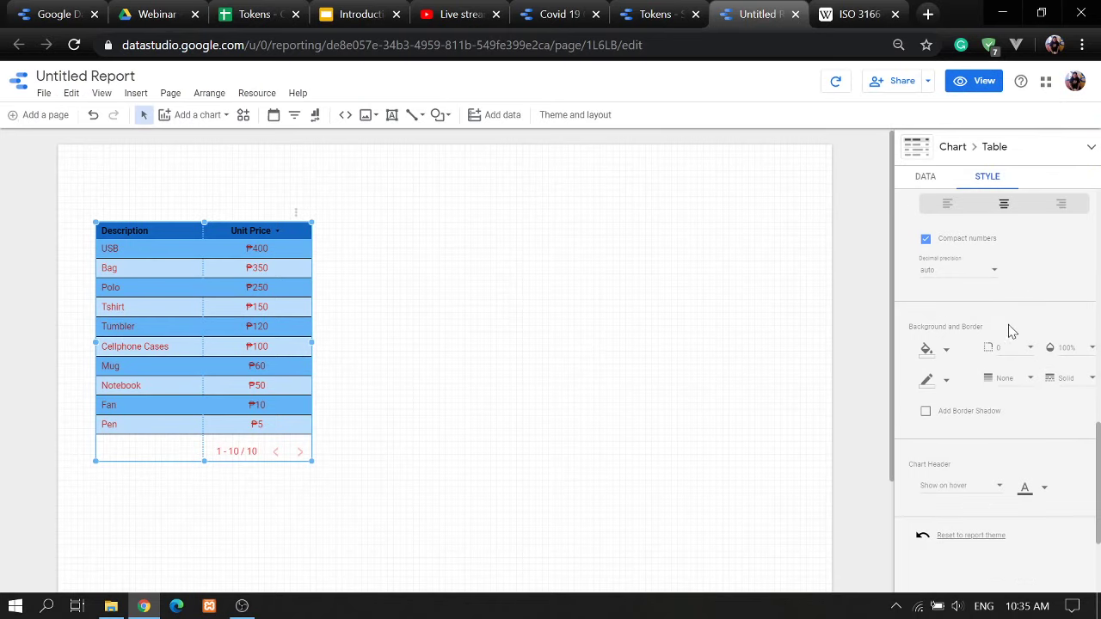
click(946, 350)
click(951, 385)
click(949, 386)
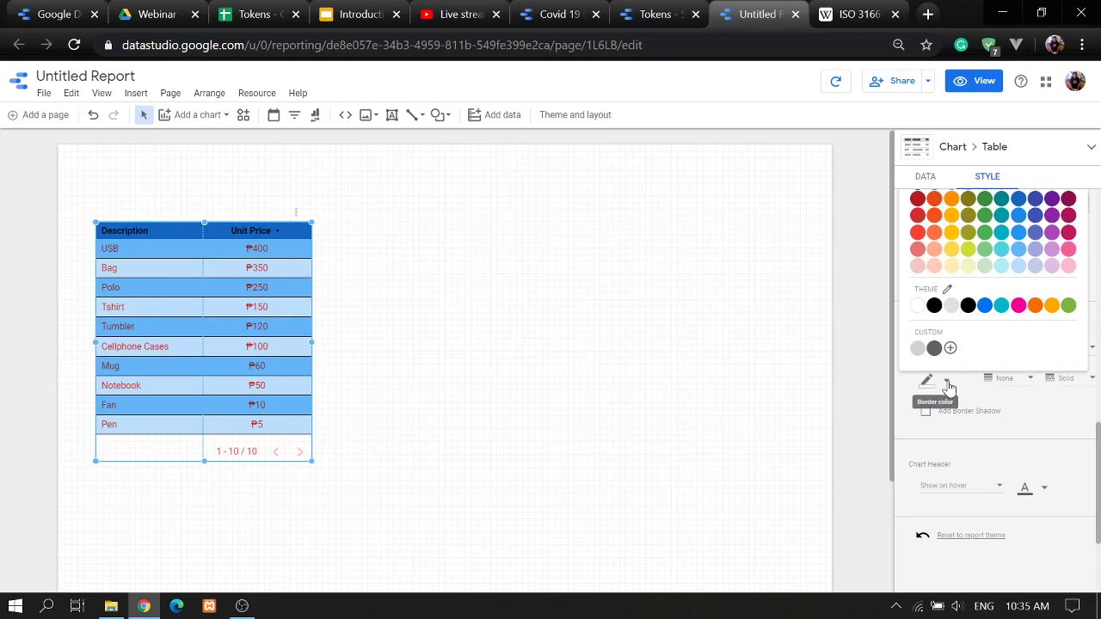
click(974, 418)
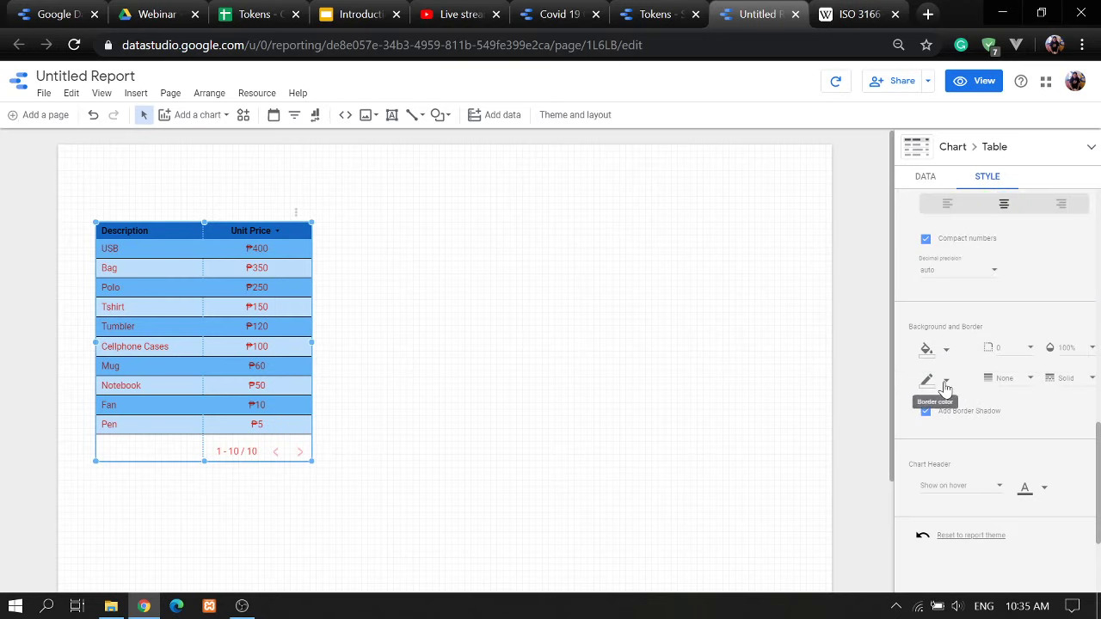
click(924, 412)
click(926, 412)
click(926, 413)
click(926, 413)
scroll(1010, 413, down, 2)
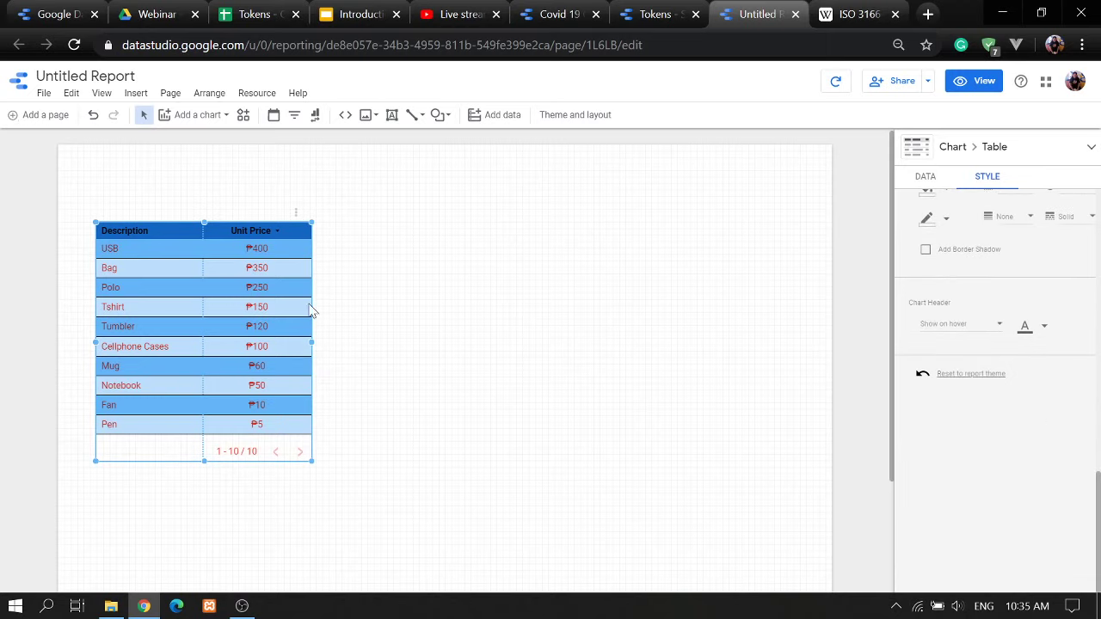
- Move the price table slightly up and right, and insert a second plain table beside it, extended downward to about the same height
mouse_move(227, 296)
mouse_down()
mouse_move(224, 283)
mouse_move(236, 283)
mouse_up()
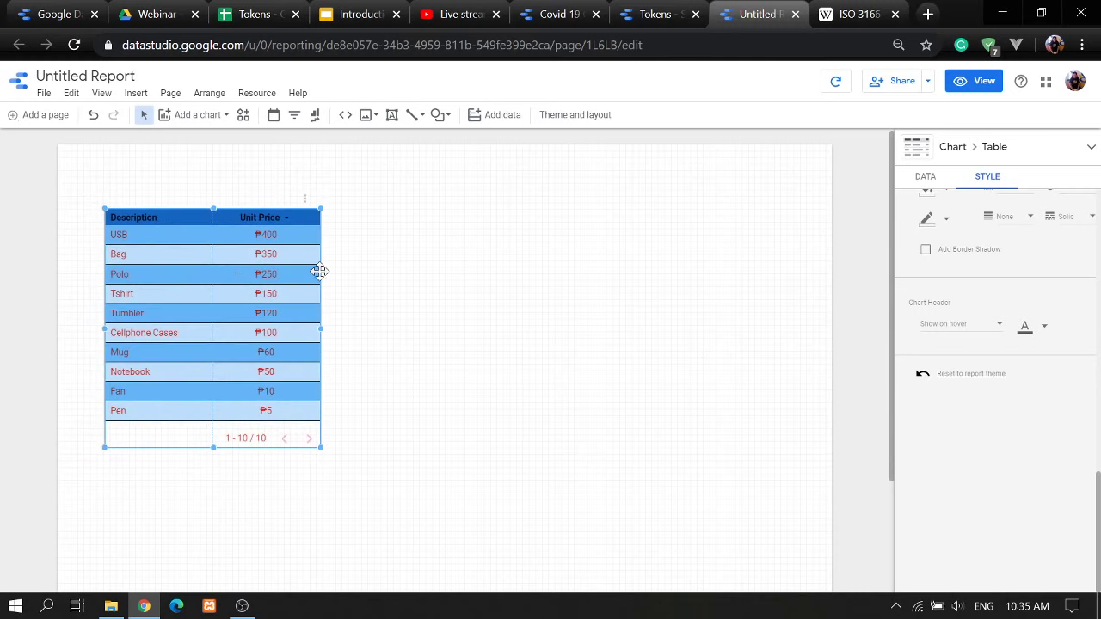
click(226, 117)
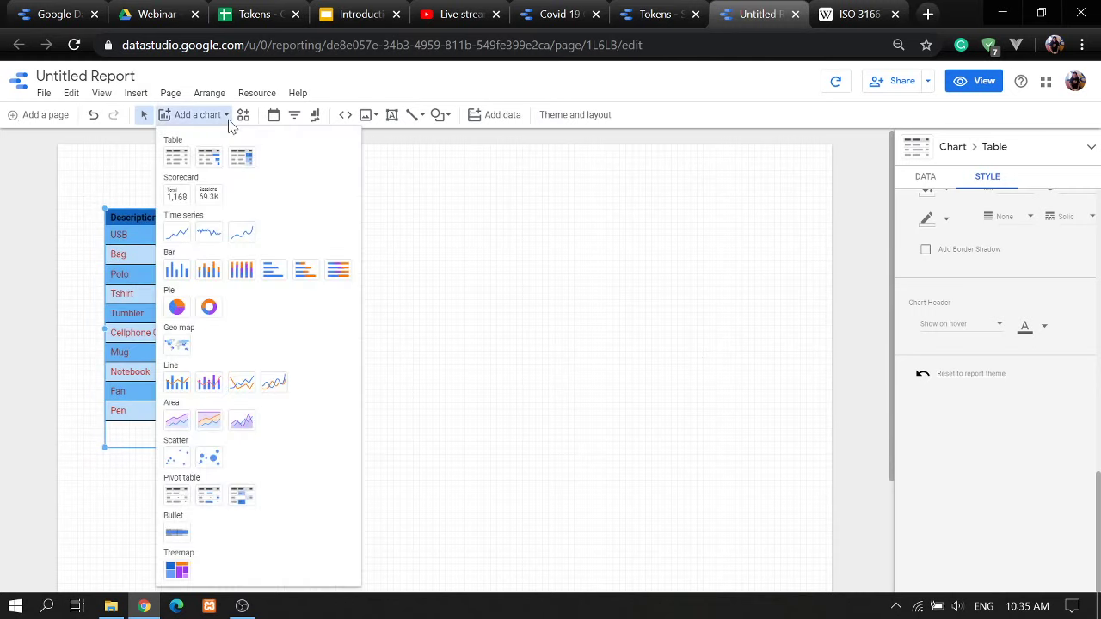
click(182, 160)
click(344, 209)
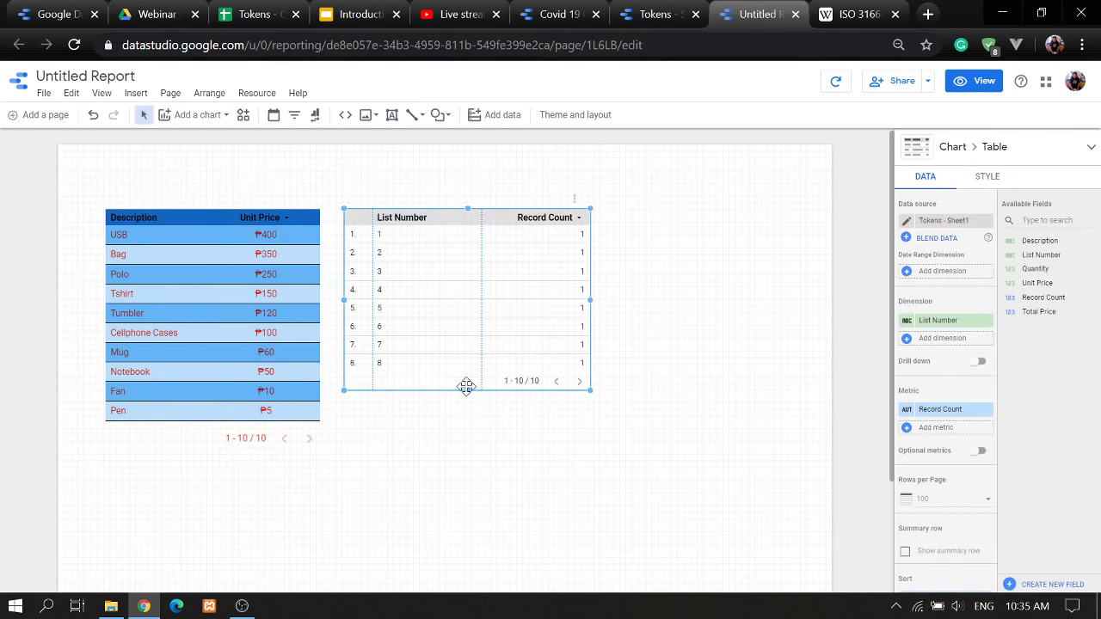
drag(467, 389, 467, 420)
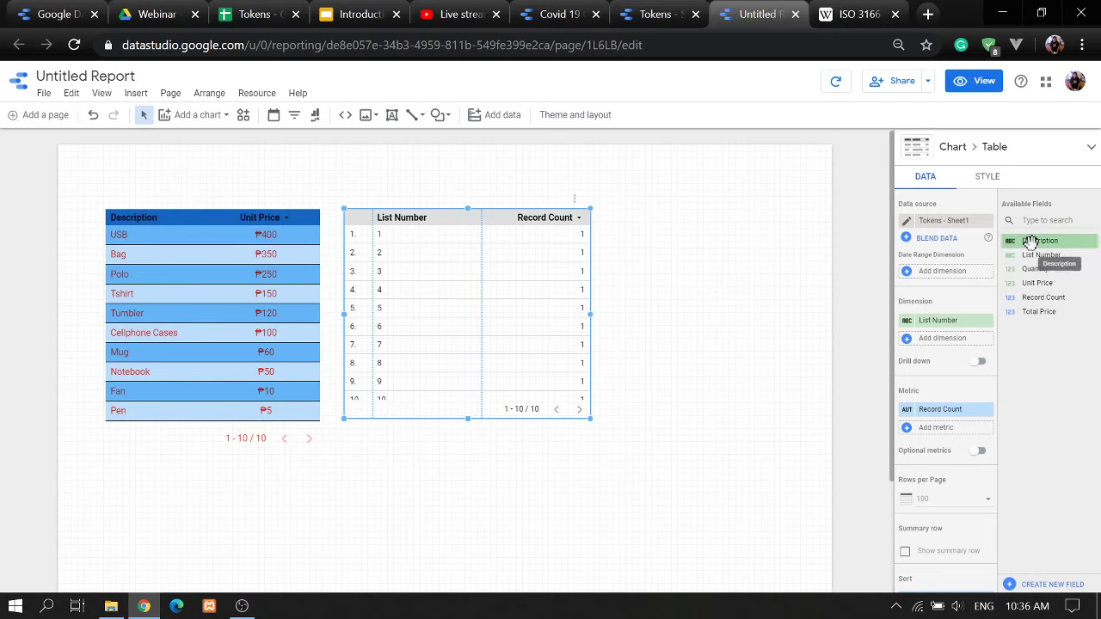
- Set the second table's dimension to Description and its metric to Quantity, and nudge the table slightly right
drag(1030, 241, 930, 336)
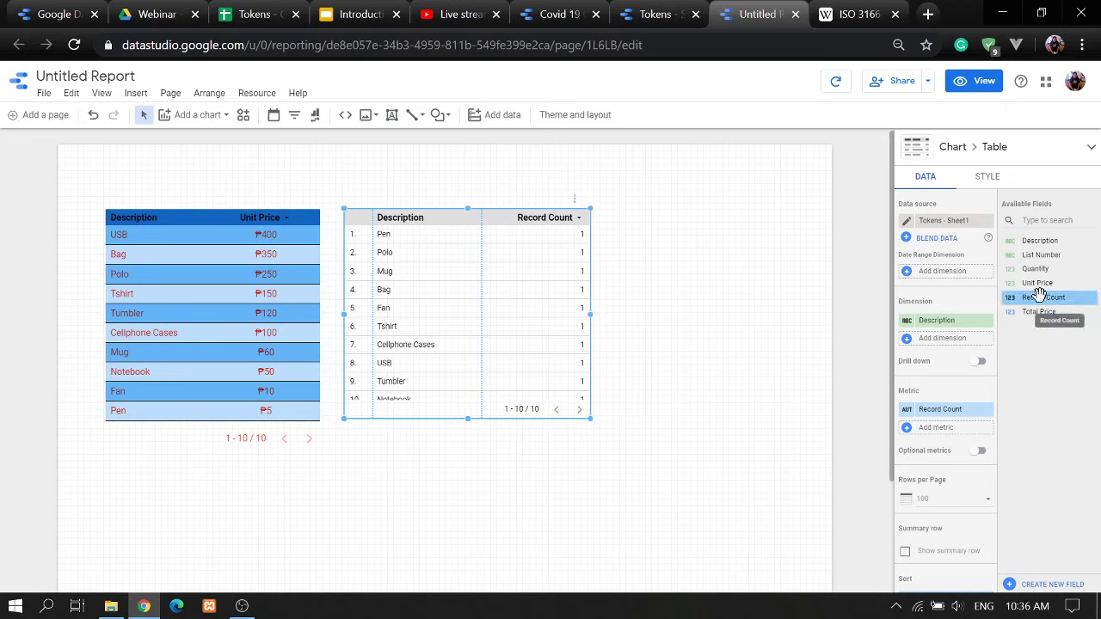
drag(1033, 269, 991, 406)
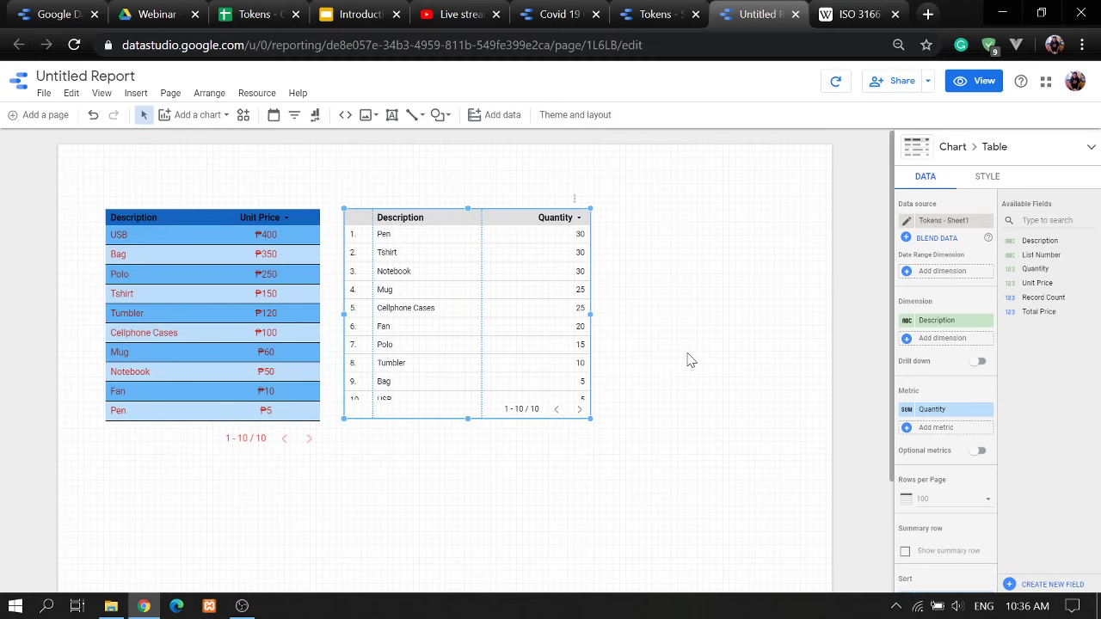
click(240, 339)
click(423, 332)
click(279, 314)
click(475, 305)
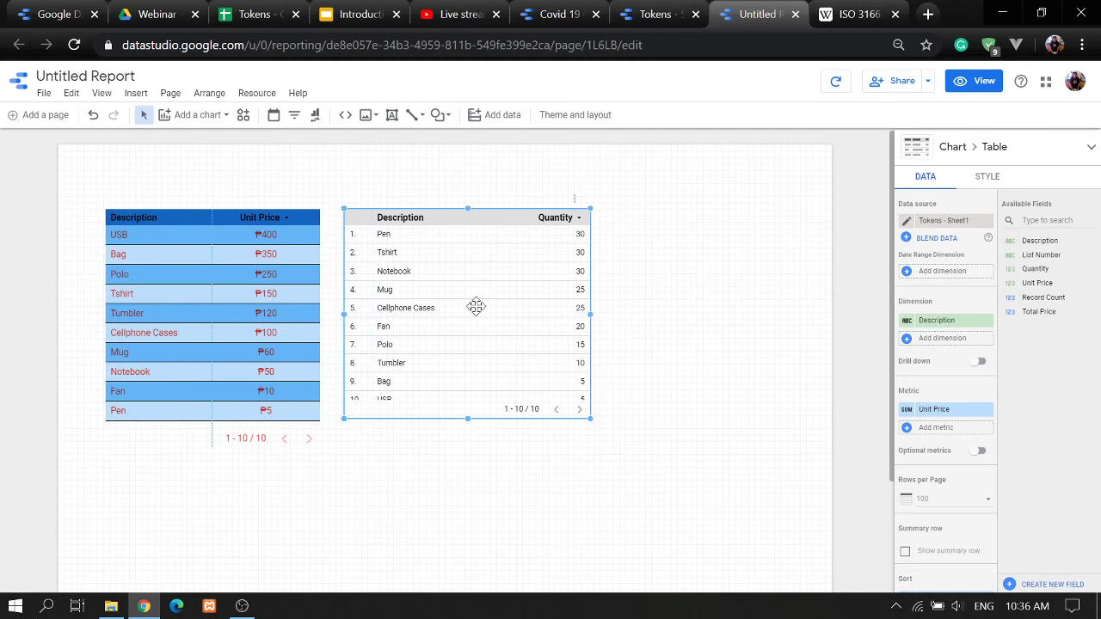
click(288, 304)
click(464, 285)
mouse_move(449, 283)
mouse_down()
mouse_move(469, 300)
mouse_move(462, 293)
mouse_up()
- Try to blend the price and quantity tables' data into a new table, and delete that table
click(279, 290)
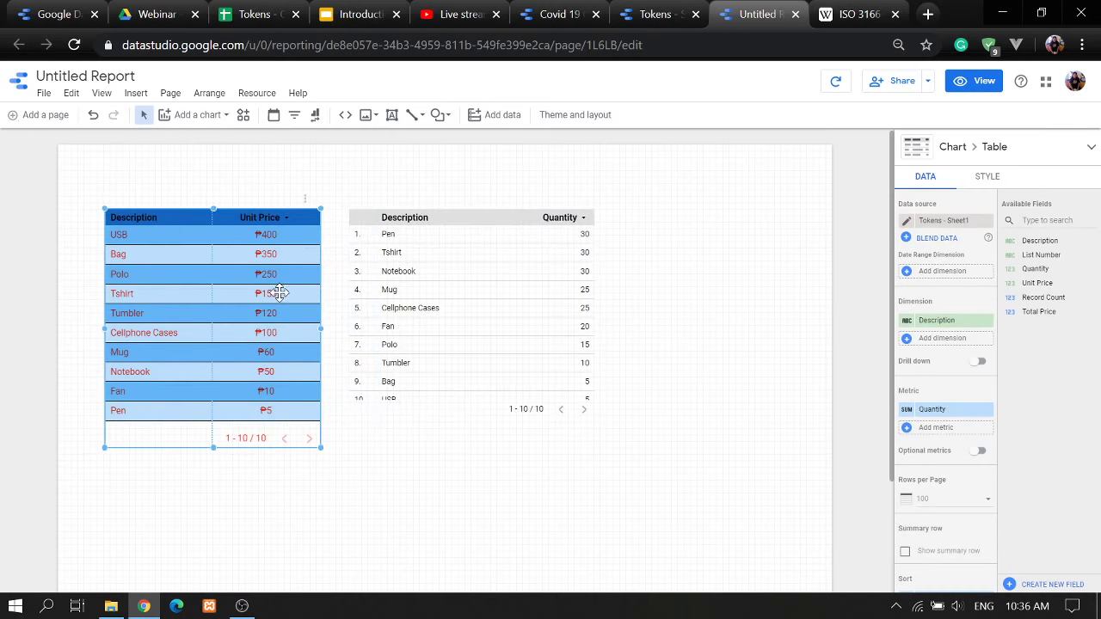
shift+click(422, 278)
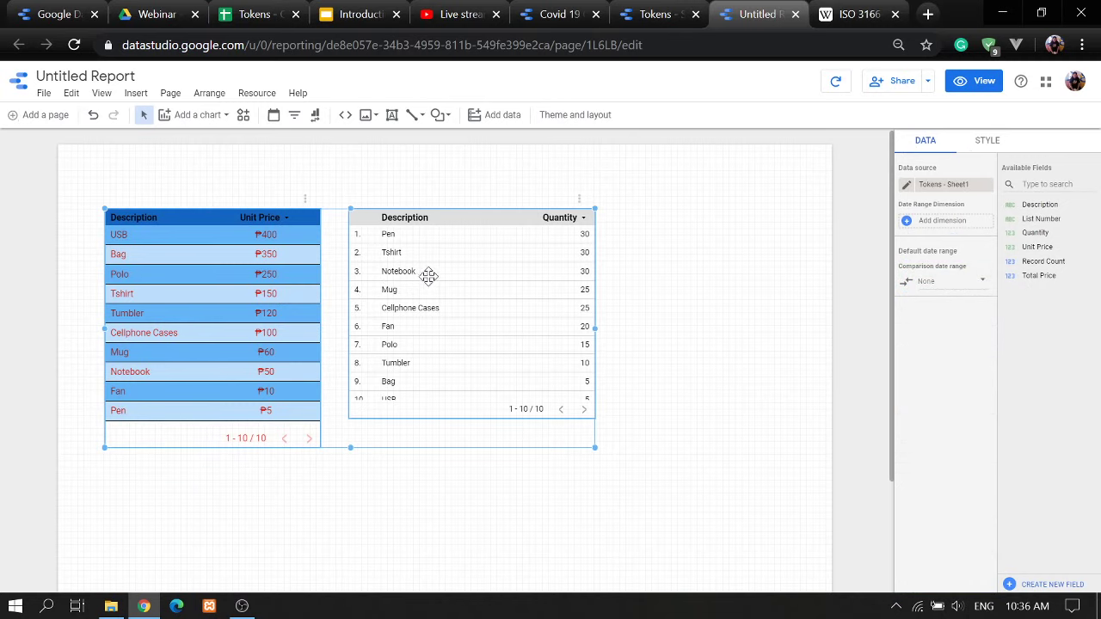
right_click(429, 277)
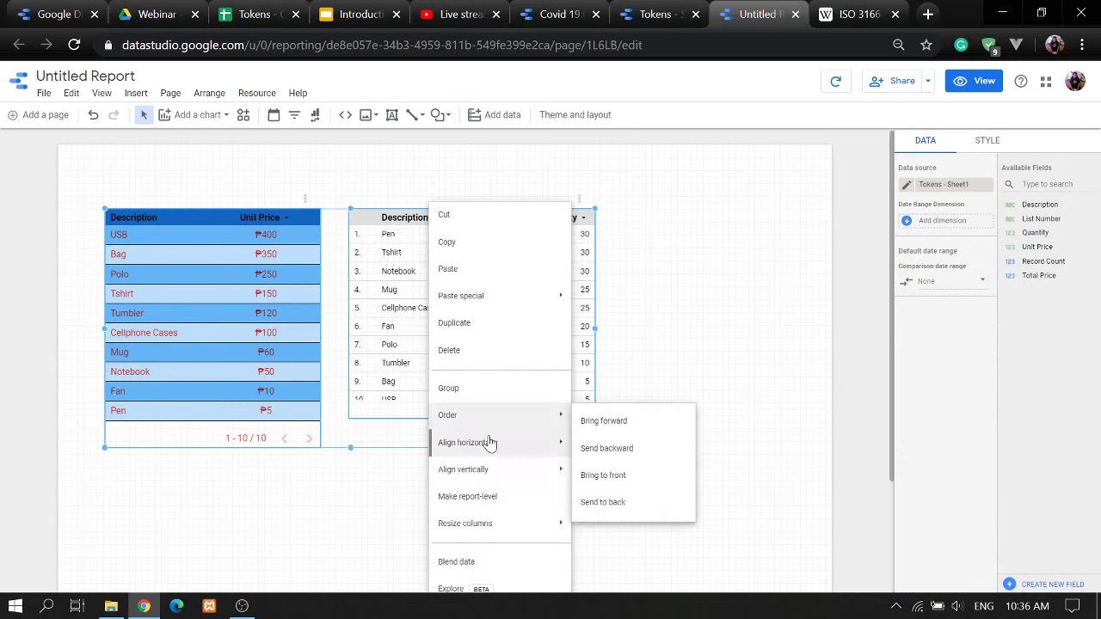
click(487, 563)
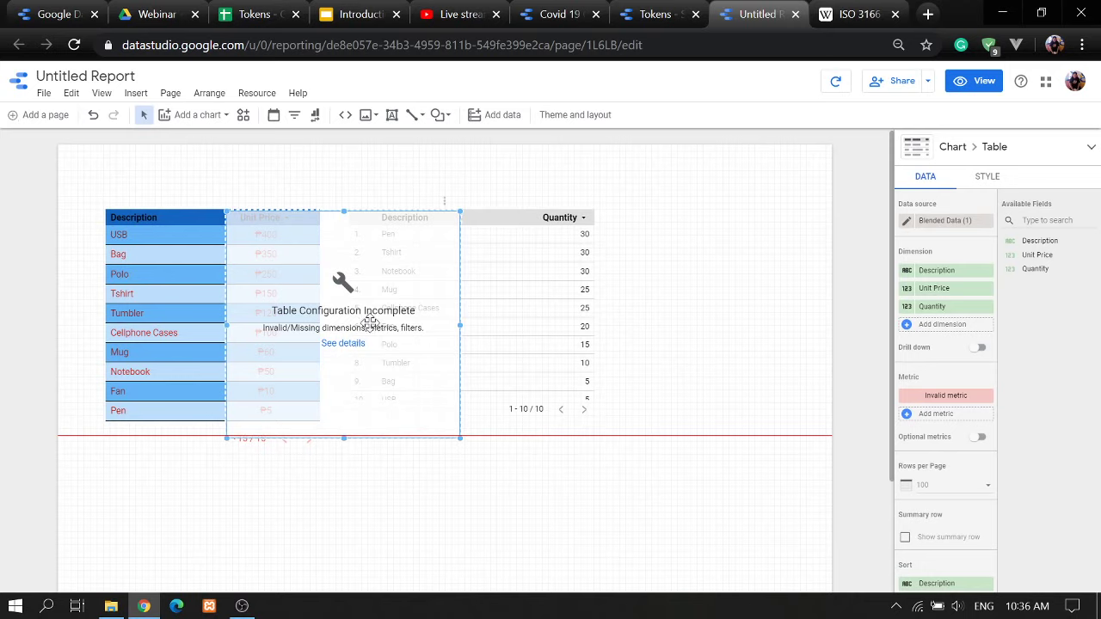
drag(371, 322, 567, 396)
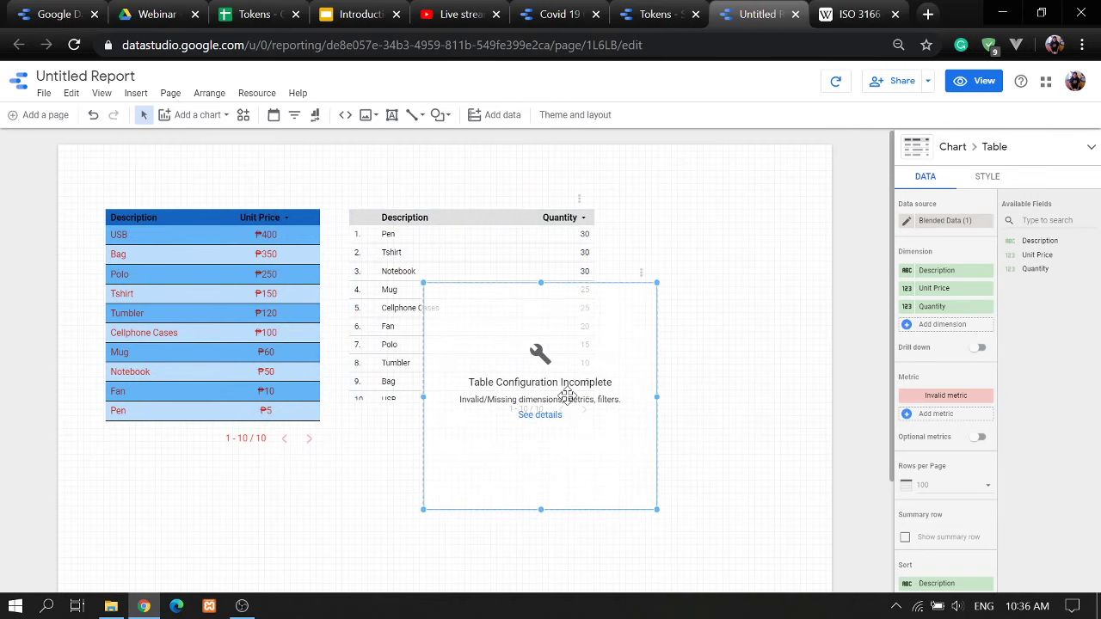
key(Delete)
- Add Record Count as a second metric to the price table
click(243, 323)
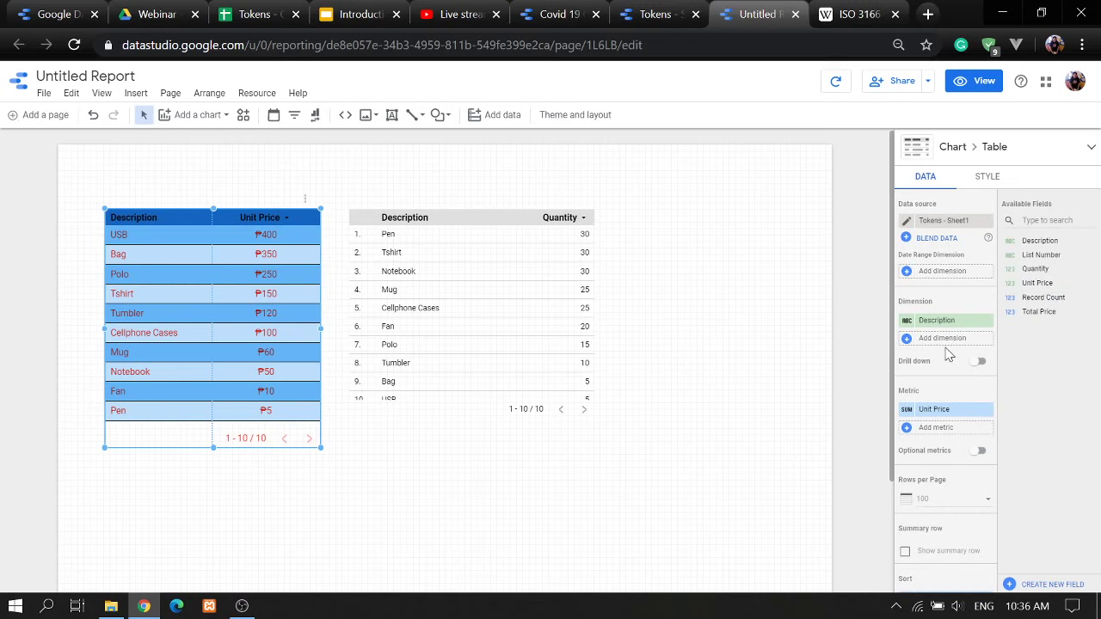
scroll(947, 354, down, 1)
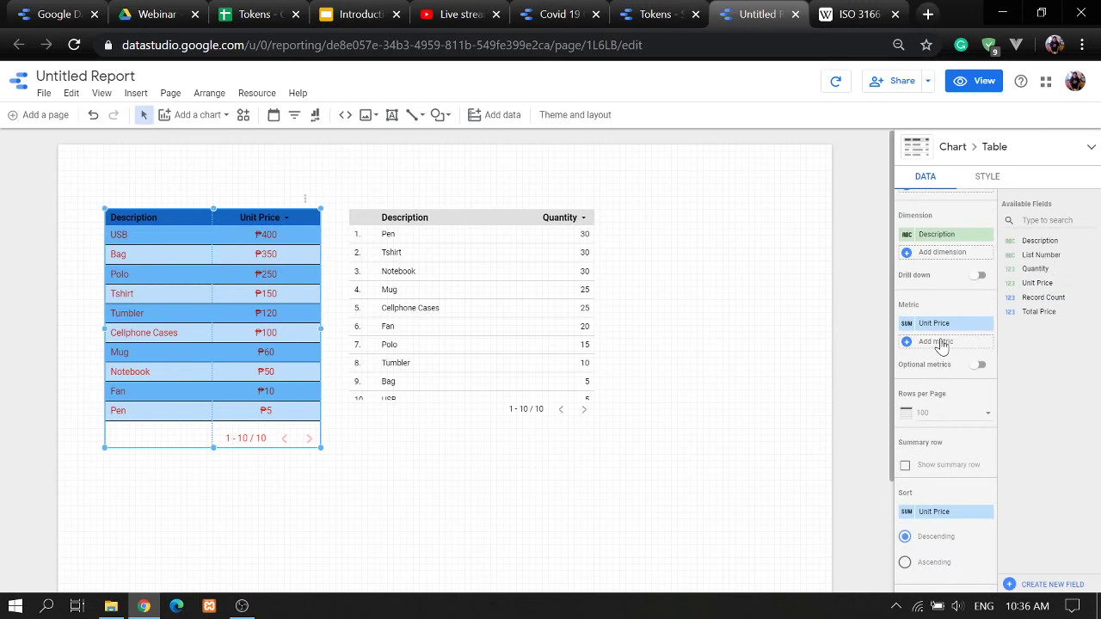
scroll(942, 344, up, 1)
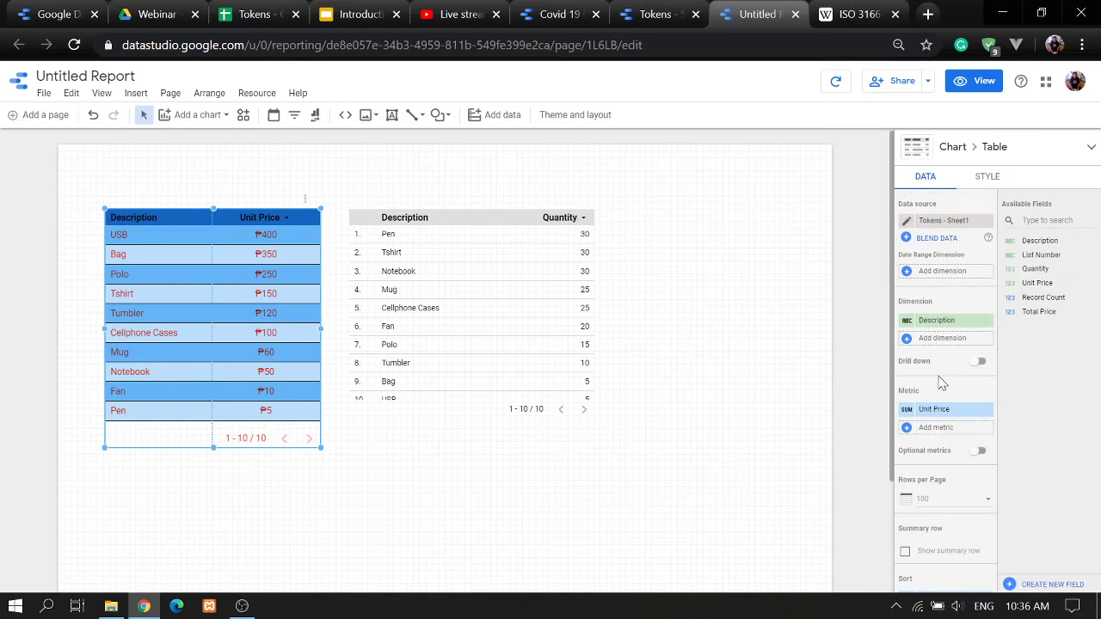
drag(1040, 297, 934, 435)
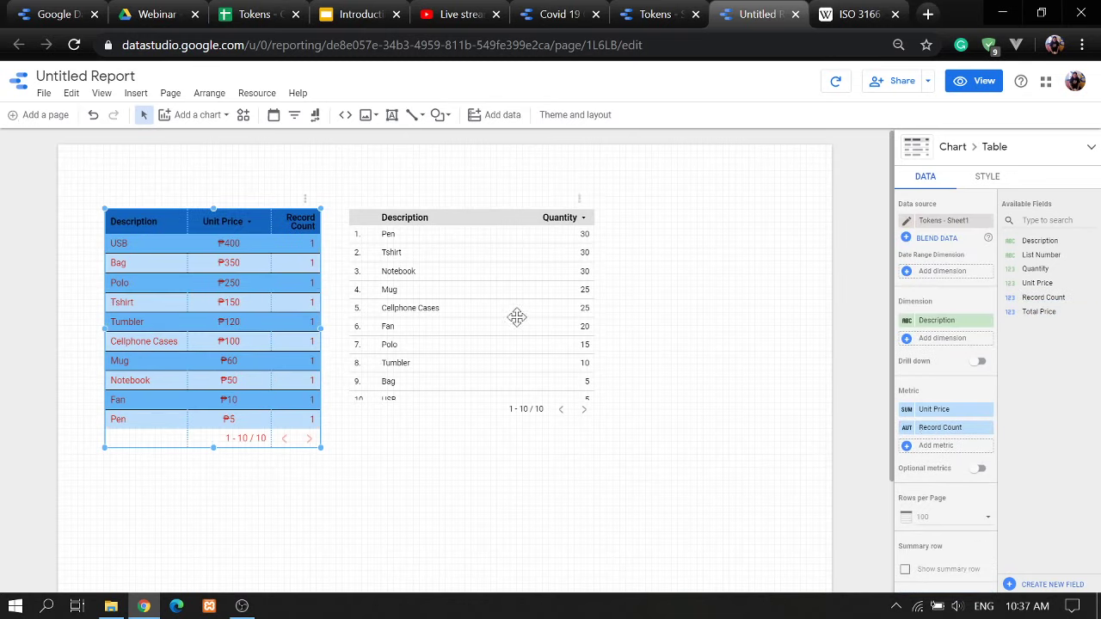
- Add Record Count as a second metric to the quantity table
click(485, 342)
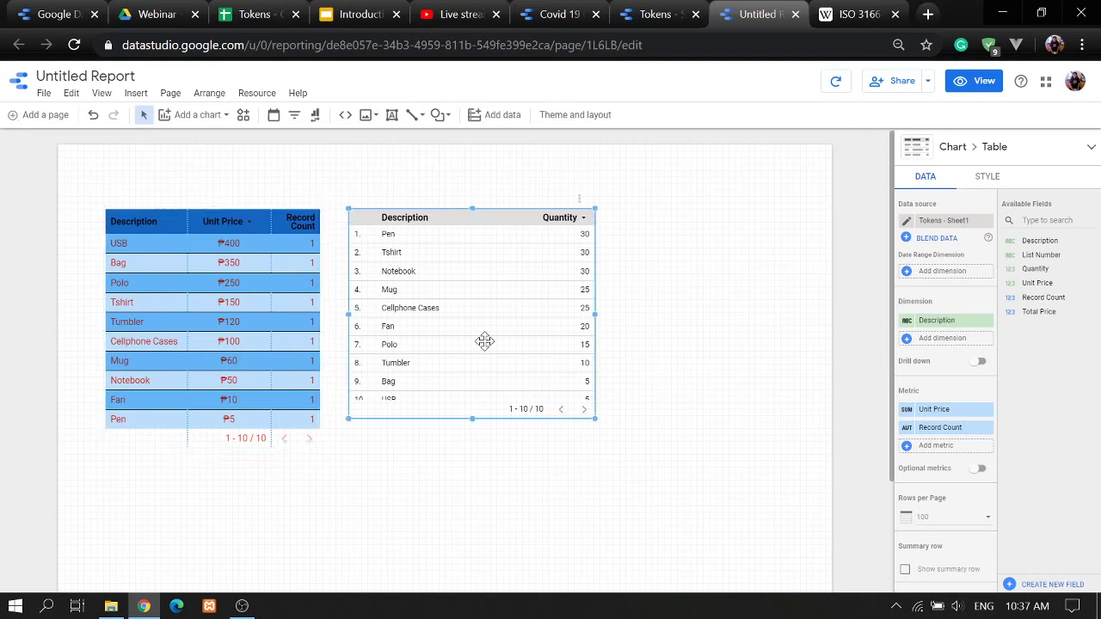
click(1038, 311)
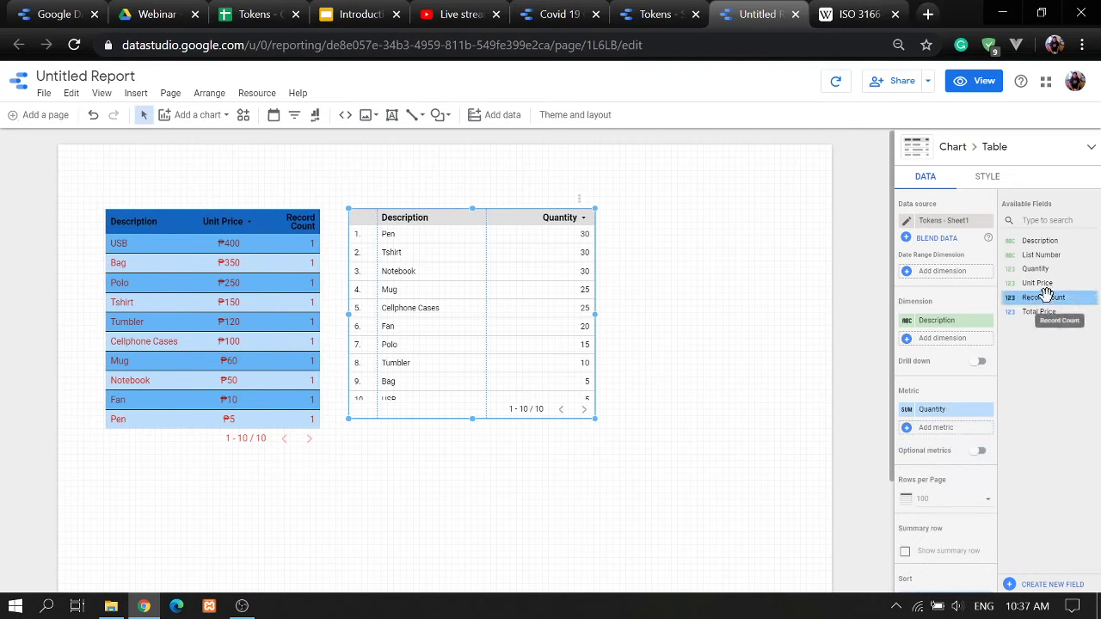
shift+click(1042, 297)
drag(1042, 296, 926, 432)
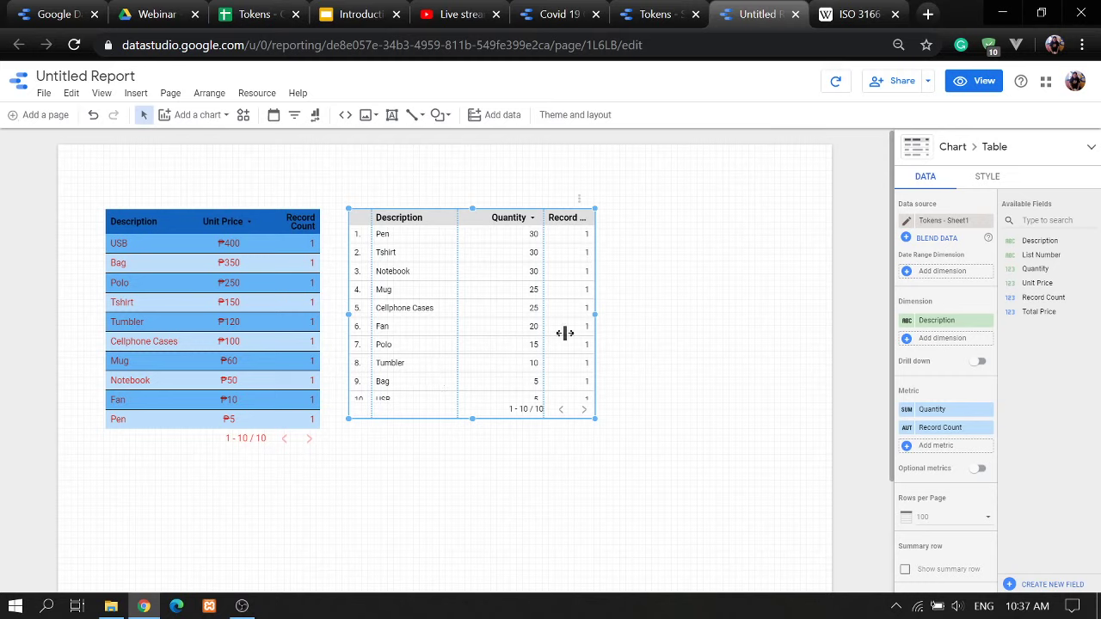
- Blend the data of the price and quantity tables, and place the blended table directly below the quantity table
shift+click(277, 309)
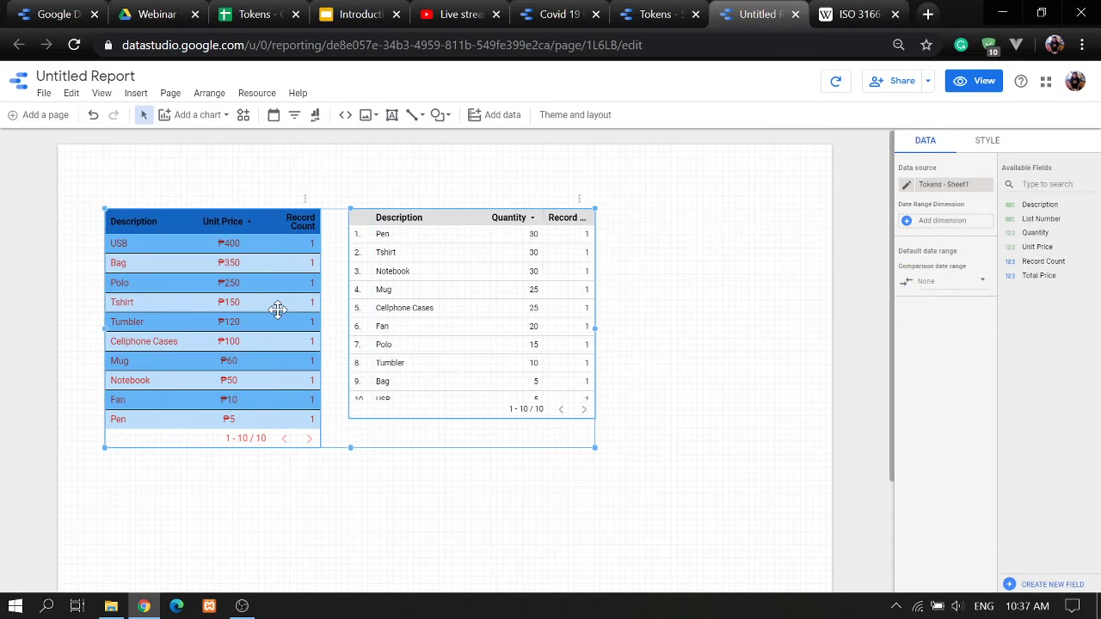
right_click(278, 310)
mouse_move(341, 524)
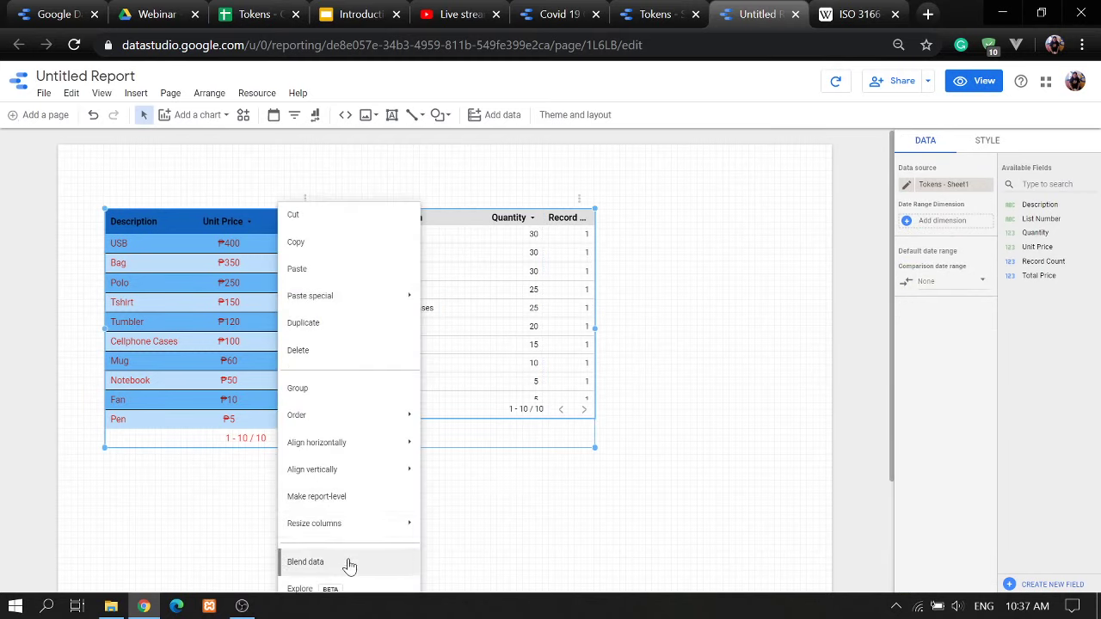
click(349, 563)
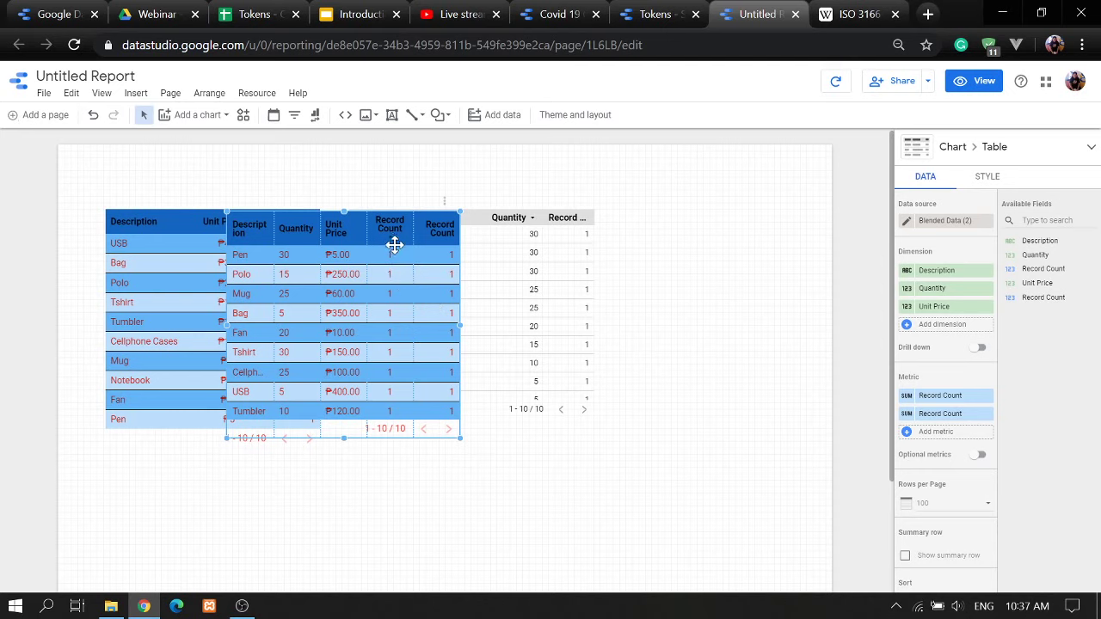
drag(394, 245, 306, 417)
scroll(533, 444, down, 2)
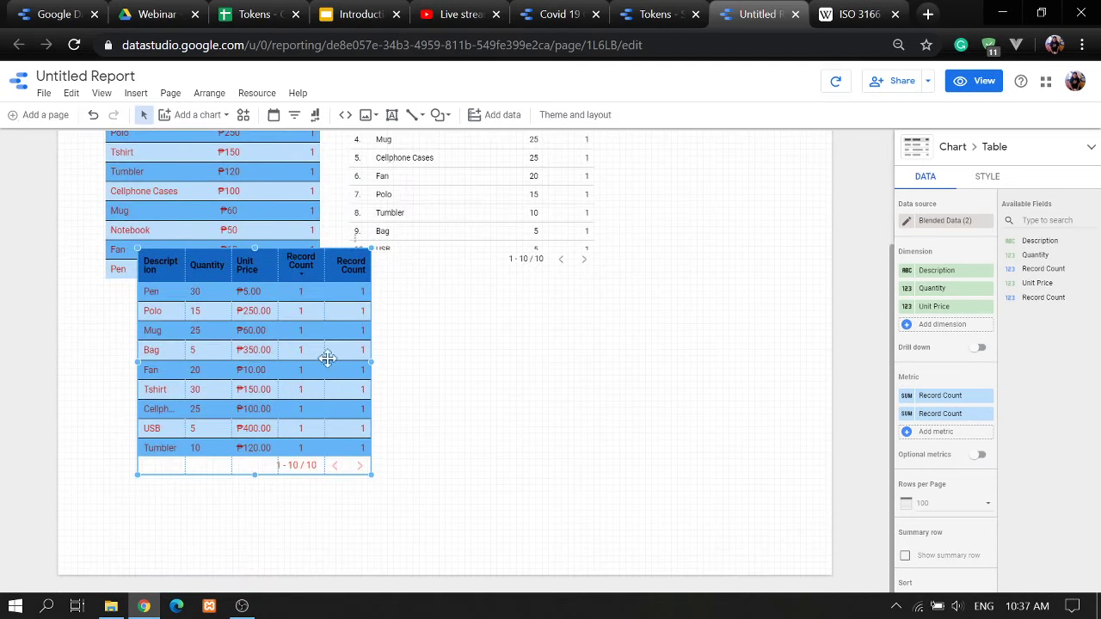
drag(327, 359, 530, 364)
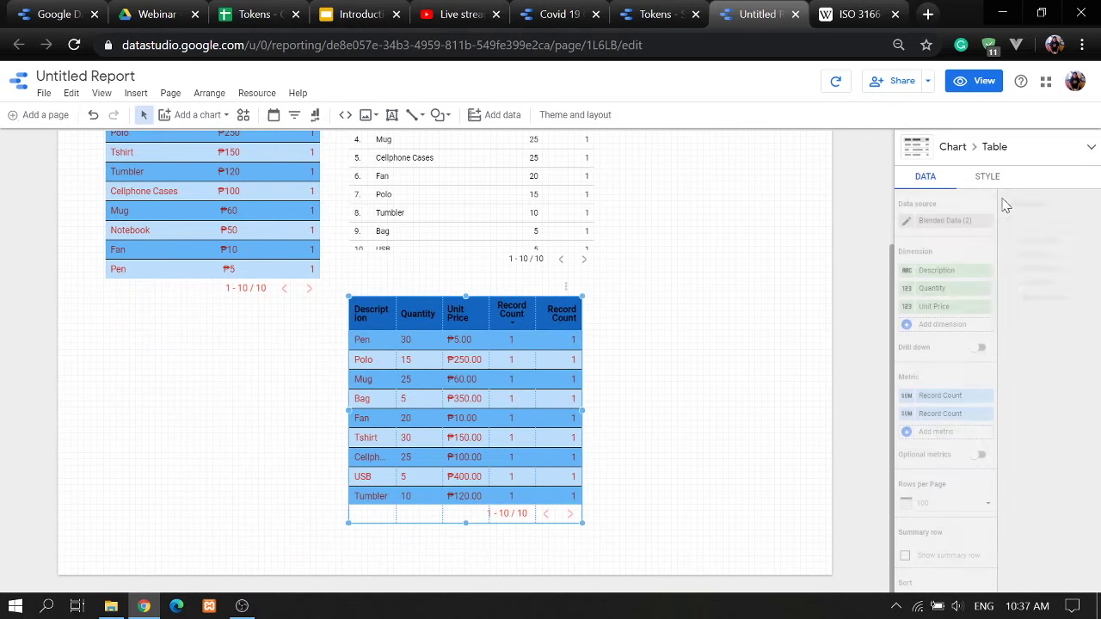
- Look through the blended table's style settings, from header and colours to column alignment, metrics, background and border
click(994, 181)
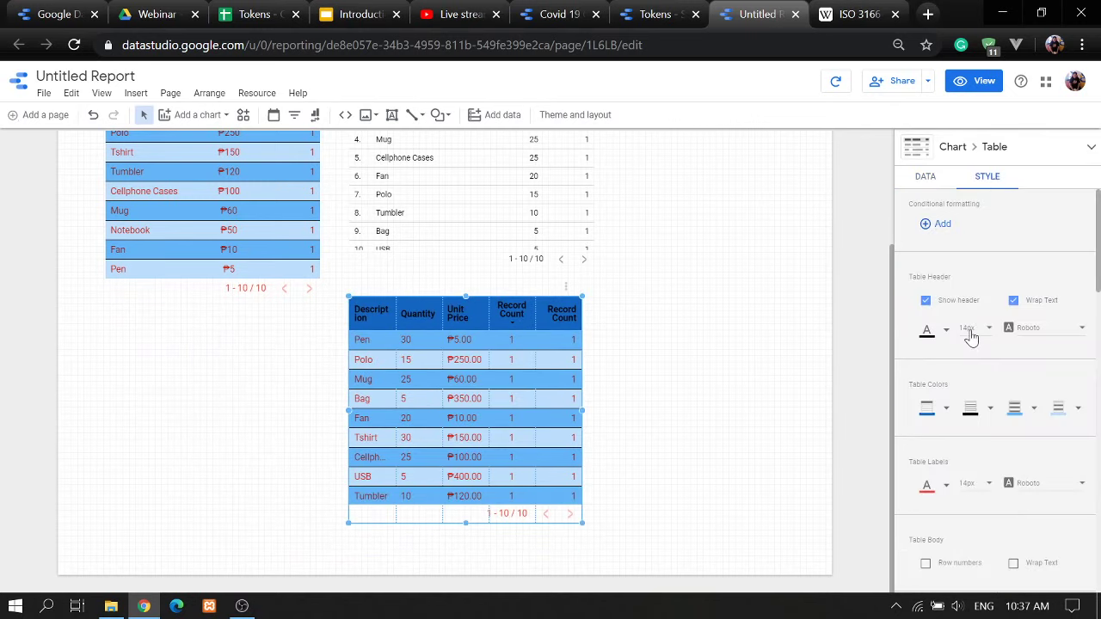
scroll(986, 341, down, 6)
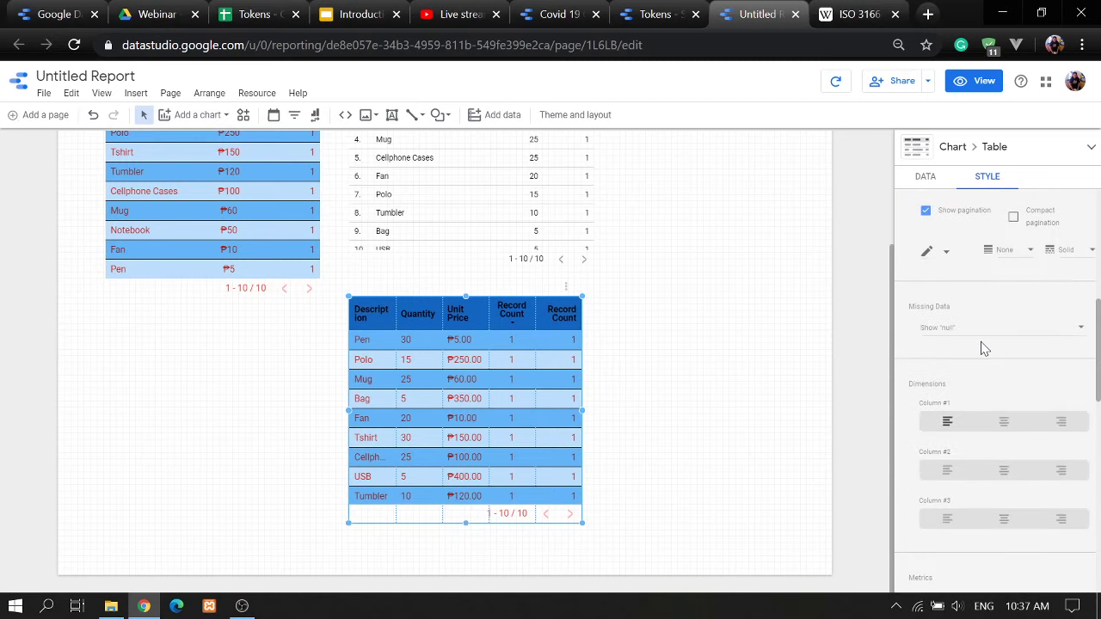
scroll(987, 341, down, 2)
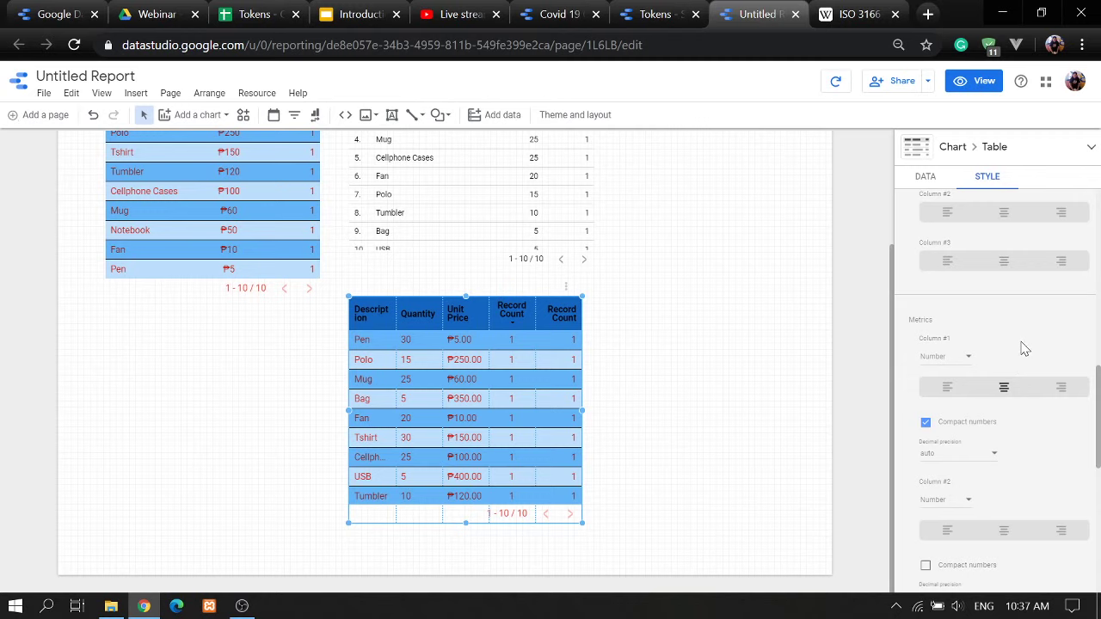
scroll(1024, 349, down, 2)
scroll(1024, 348, up, 2)
scroll(1024, 348, up, 1)
scroll(1011, 364, up, 2)
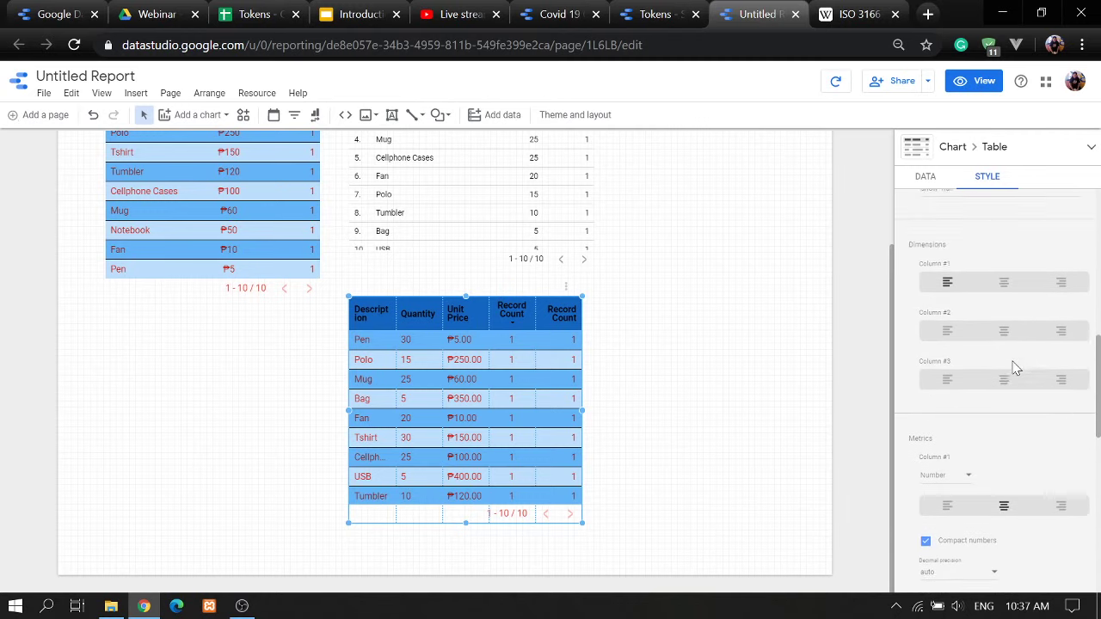
scroll(1011, 365, up, 2)
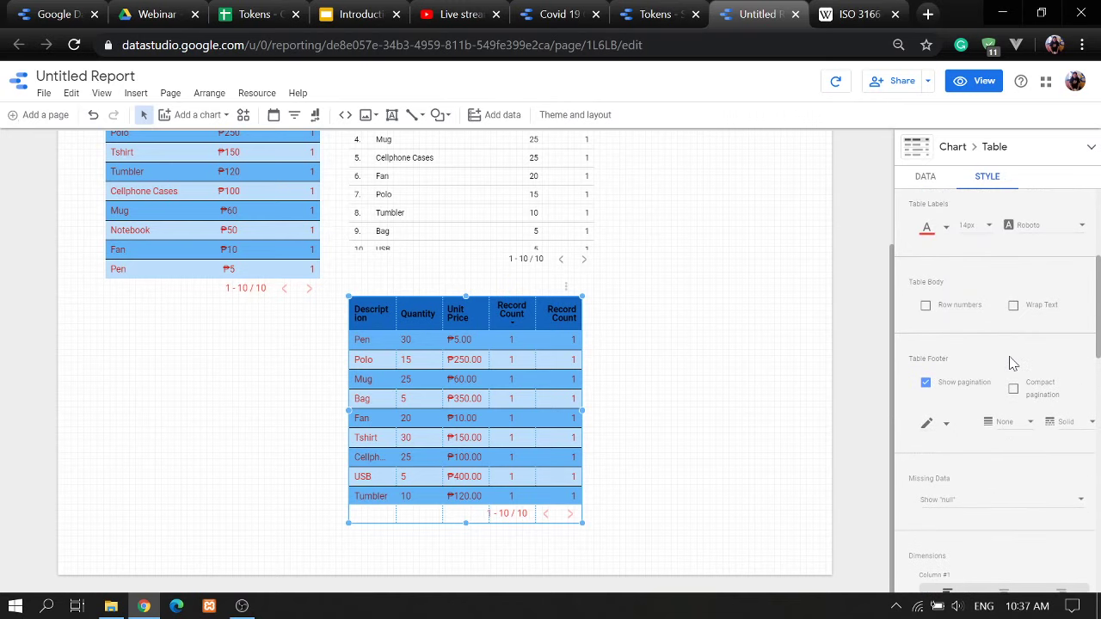
scroll(1011, 364, down, 5)
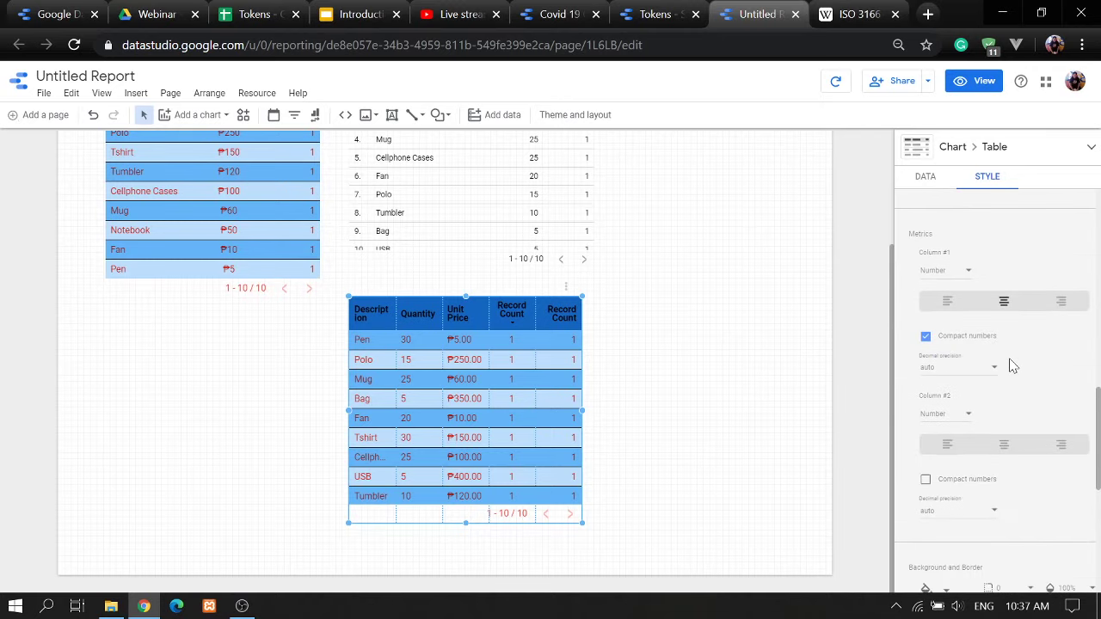
scroll(1011, 365, down, 1)
scroll(1011, 364, down, 2)
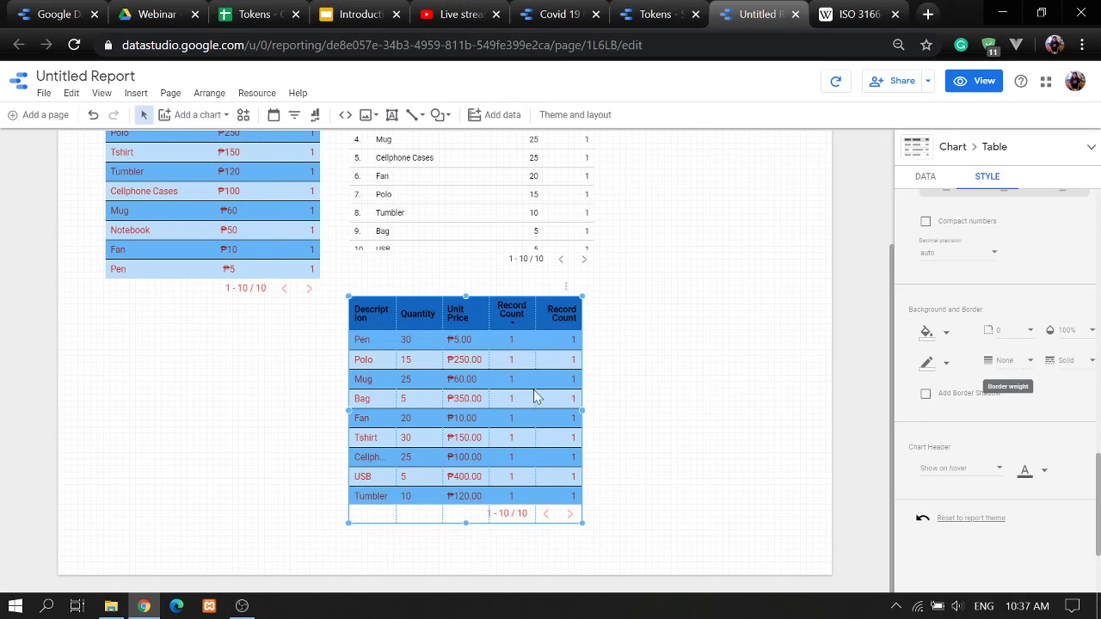
- Remove the duplicate Record Count metric from the blended table, leaving one
click(926, 178)
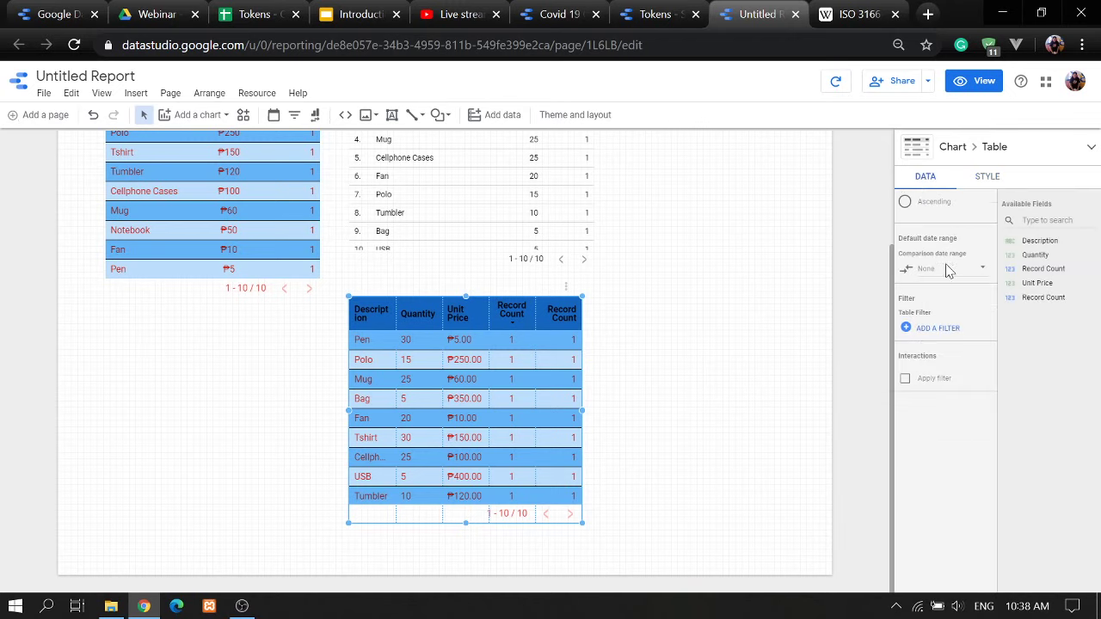
scroll(948, 271, up, 5)
scroll(943, 373, up, 1)
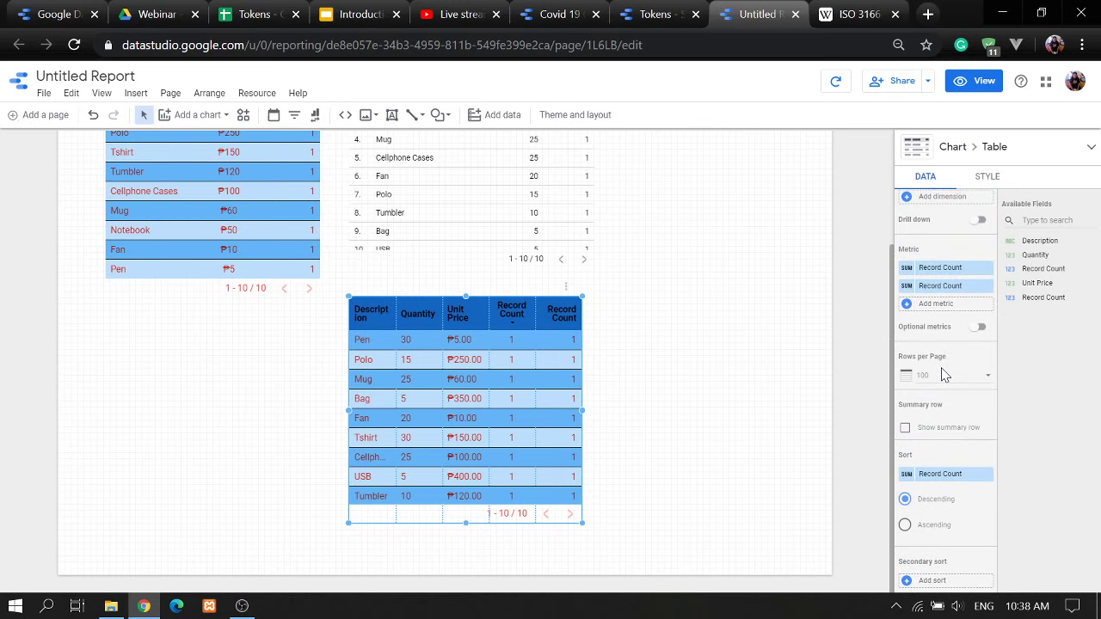
scroll(973, 297, up, 1)
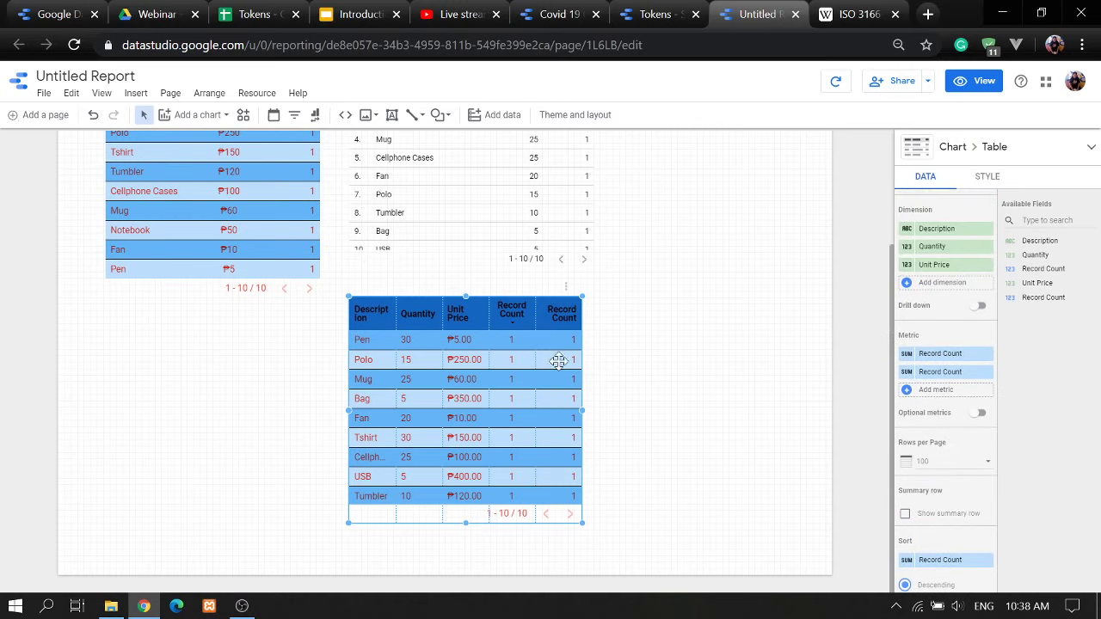
click(987, 372)
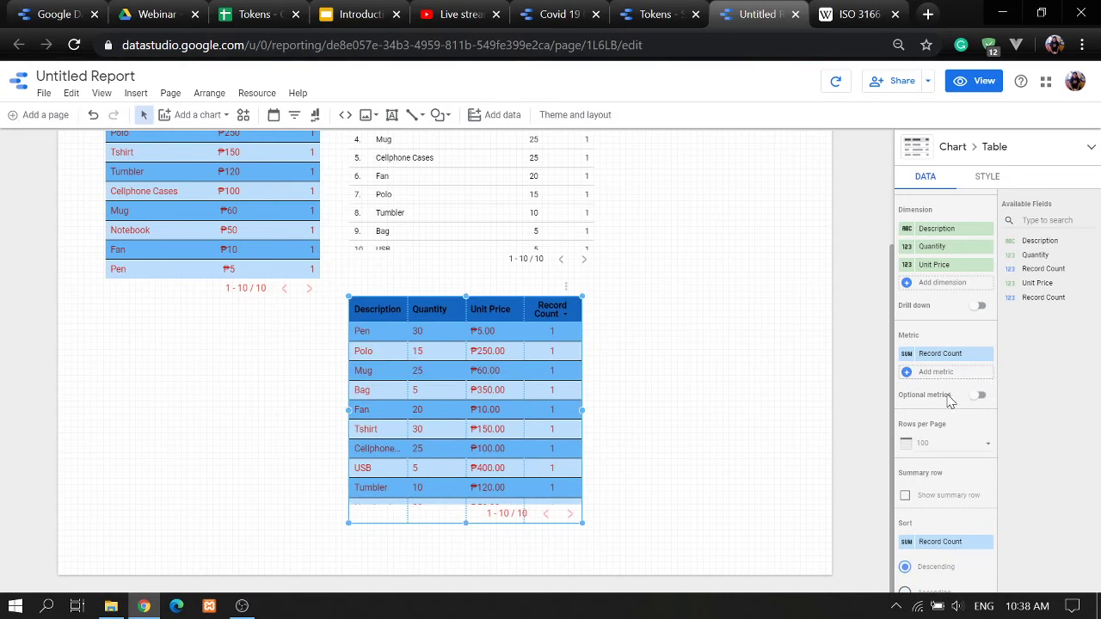
- Compare the data fields of the price and quantity tables with those of the blended table
scroll(949, 402, up, 1)
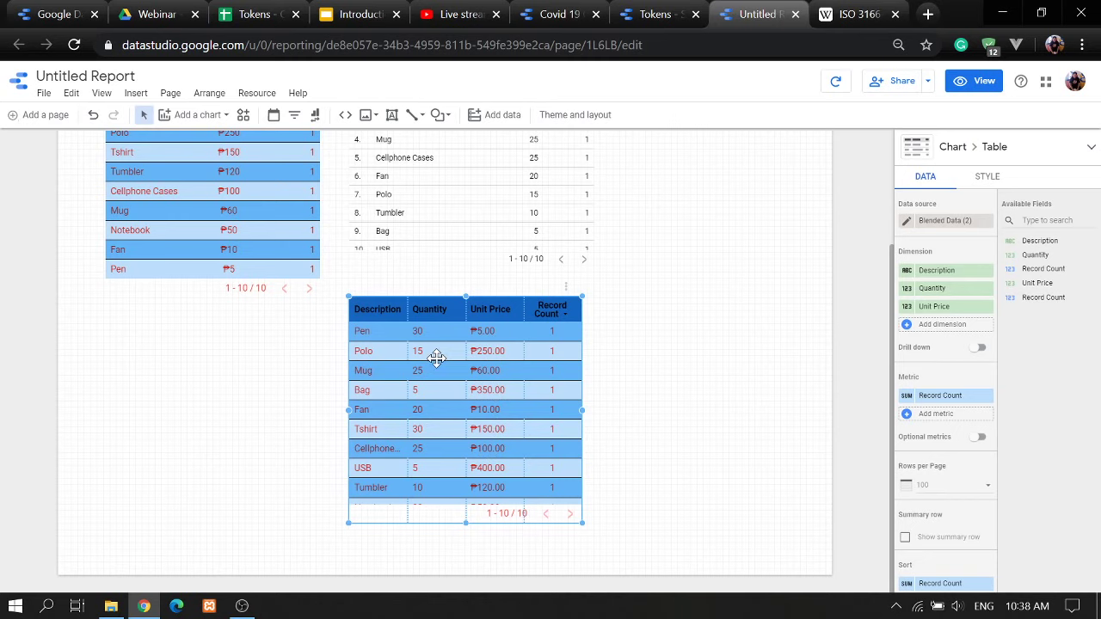
scroll(685, 360, up, 2)
click(414, 307)
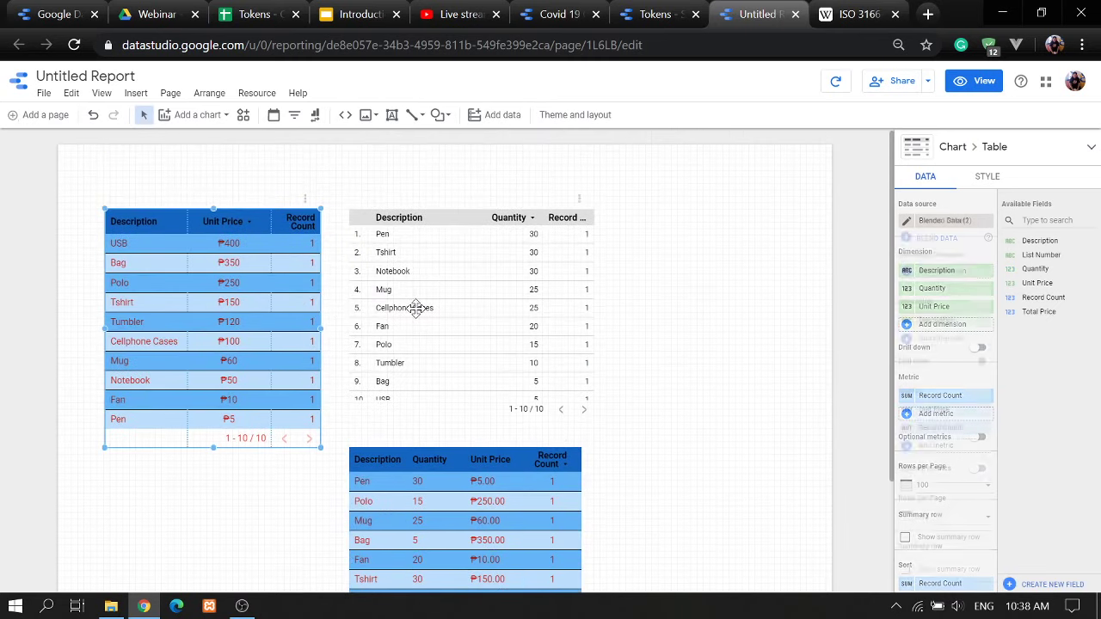
click(270, 308)
click(422, 307)
scroll(422, 307, down, 2)
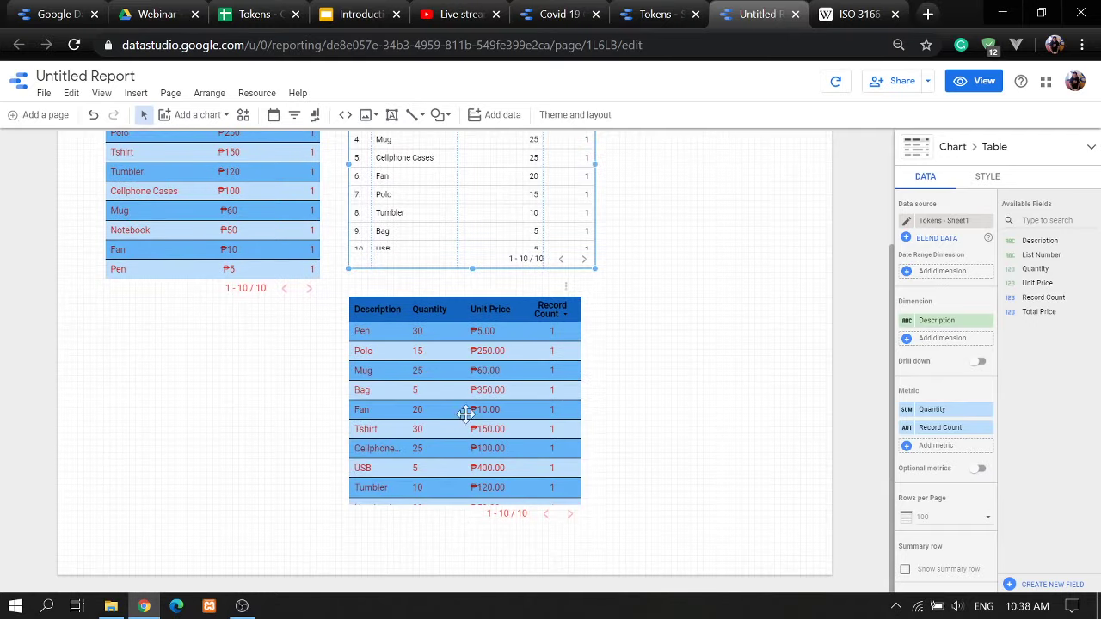
click(472, 361)
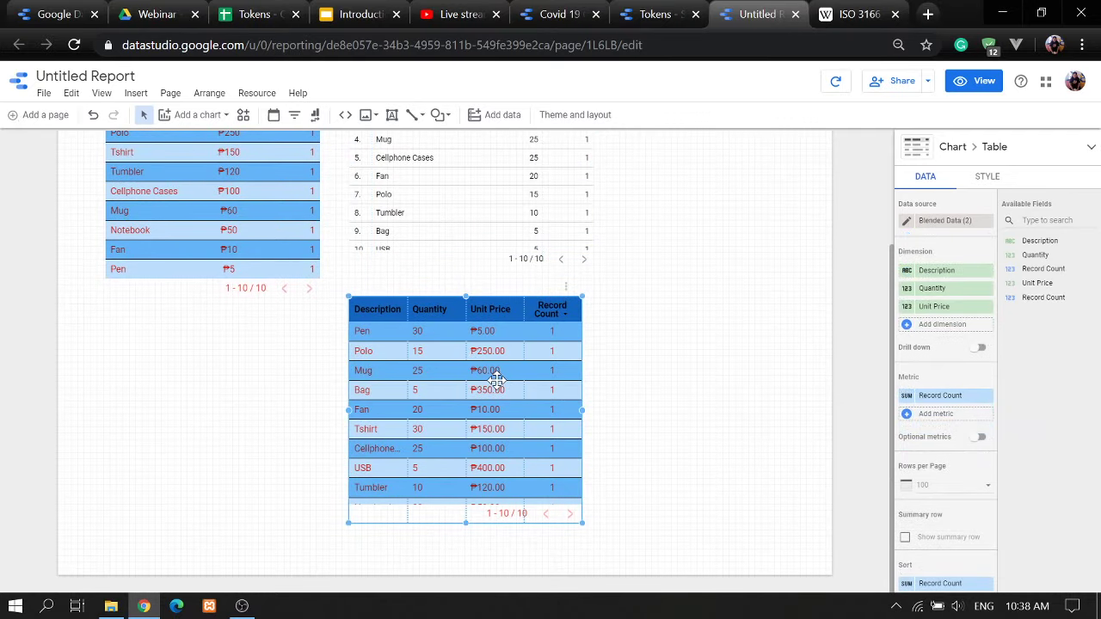
- Move the blended table below the price table, shift the quantity table slightly right, and widen the price table to match the blended table
drag(496, 378, 254, 401)
scroll(473, 361, up, 2)
click(470, 311)
drag(470, 311, 484, 312)
click(283, 307)
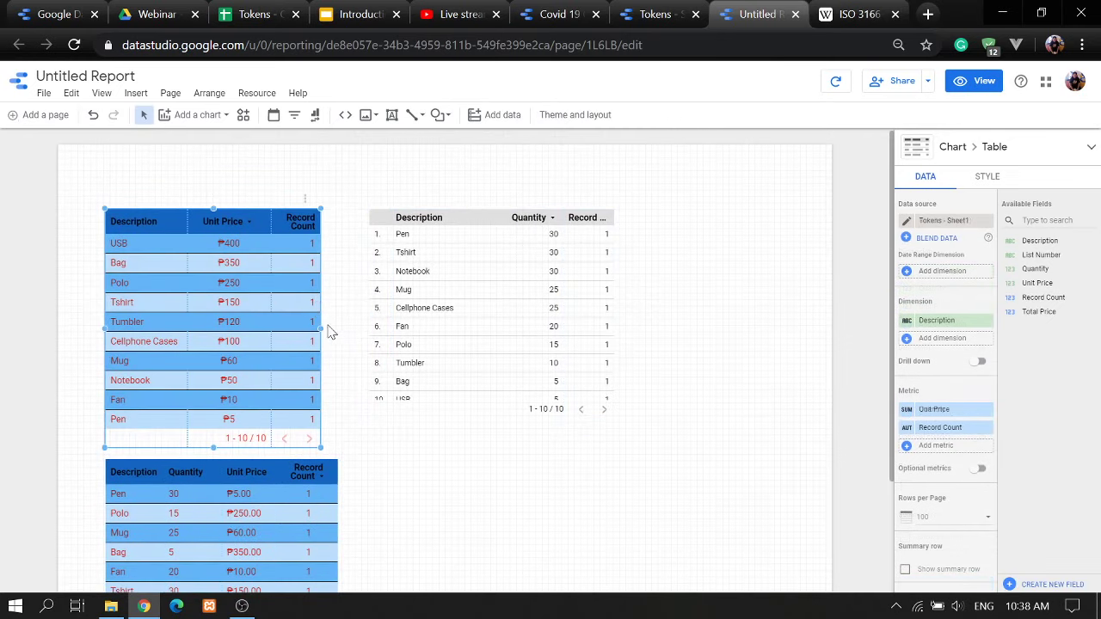
drag(323, 327, 339, 327)
click(457, 450)
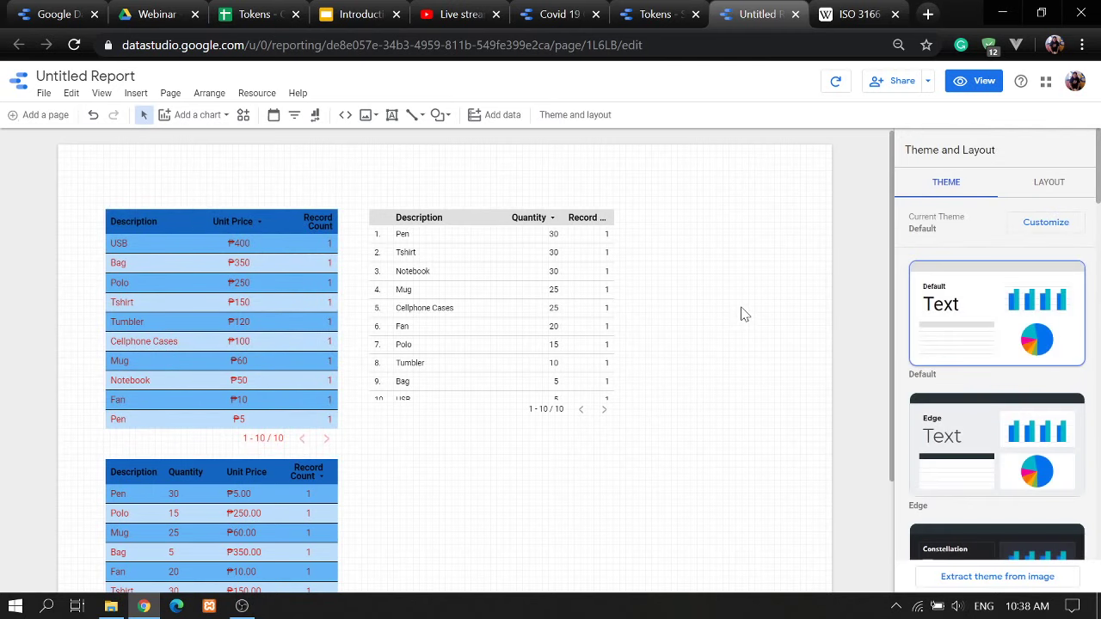
- Add a Record Count scorecard to the right of the quantity table, aligned with the tables' top edge
click(227, 116)
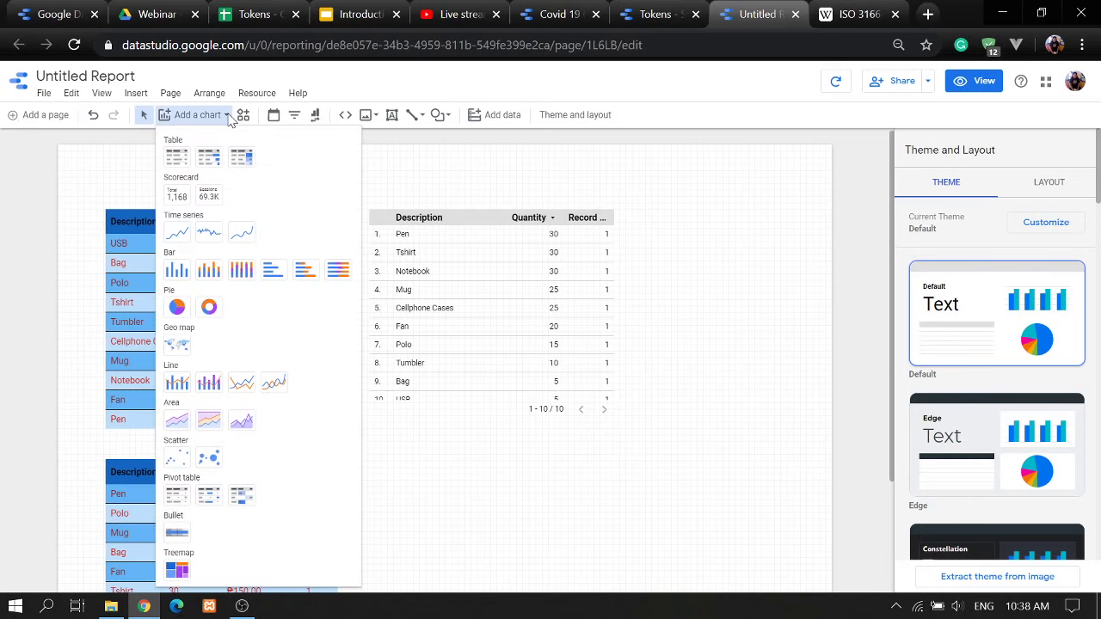
click(177, 194)
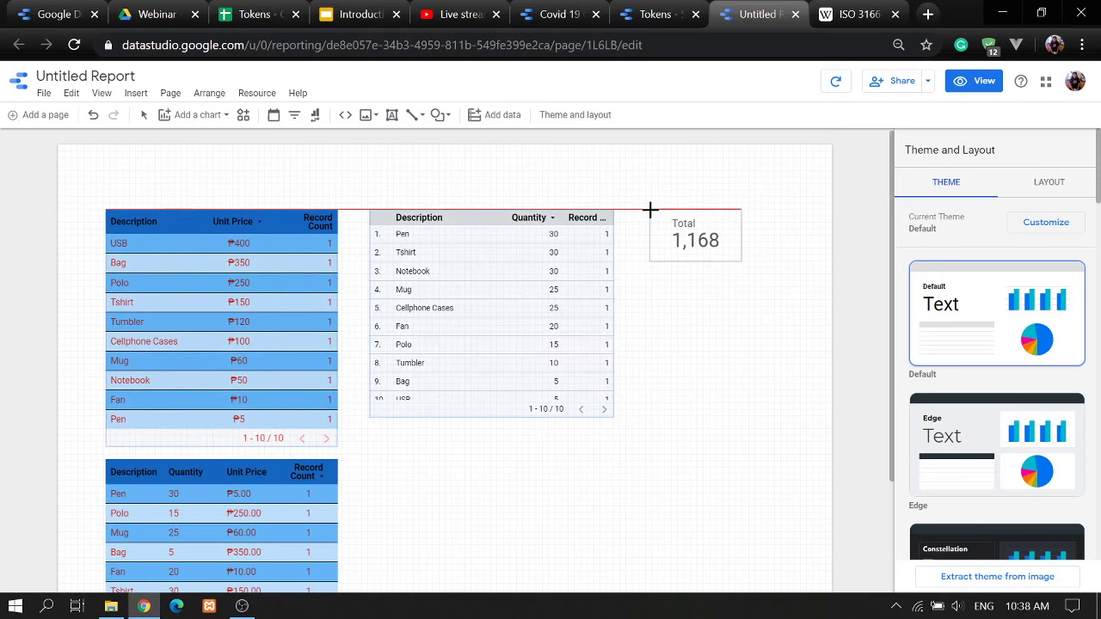
click(649, 209)
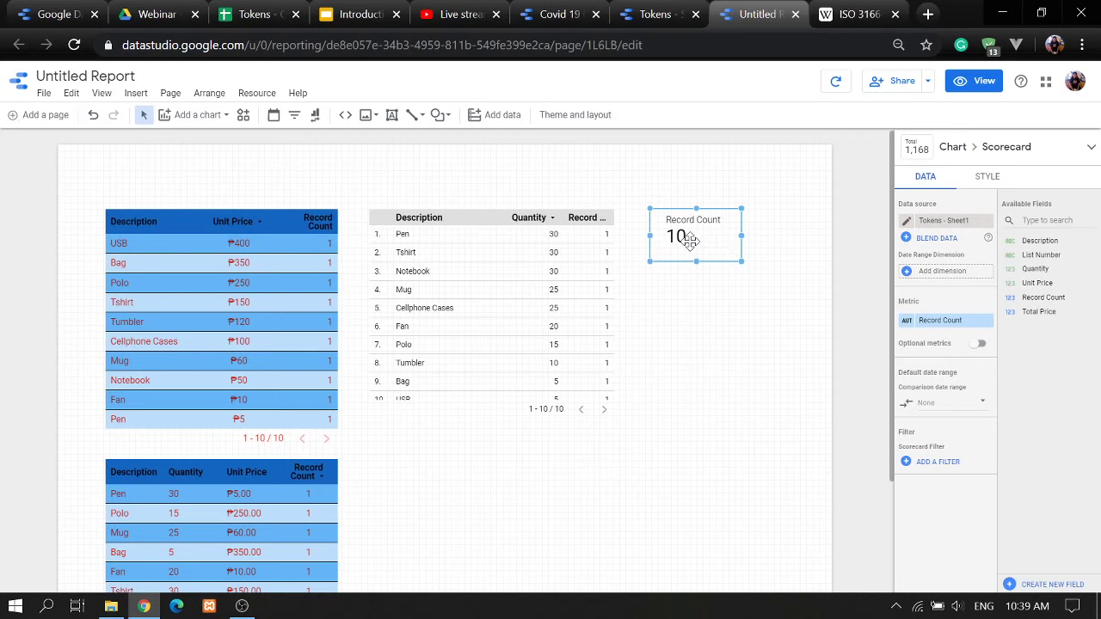
mouse_move(703, 237)
mouse_down()
mouse_move(686, 245)
mouse_move(695, 249)
mouse_up()
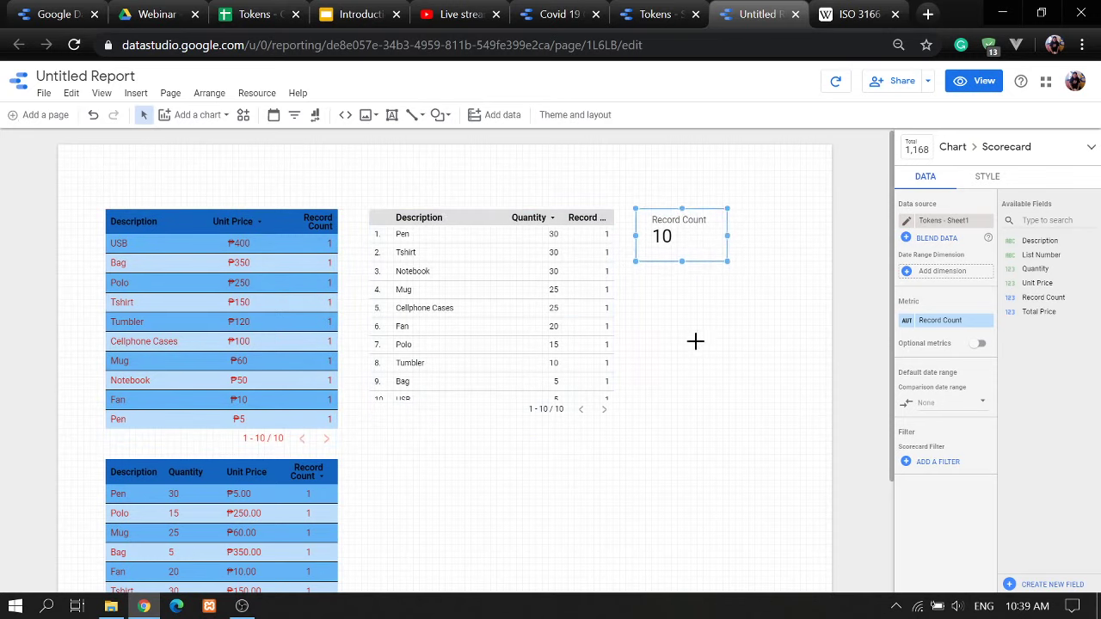
click(695, 341)
click(679, 237)
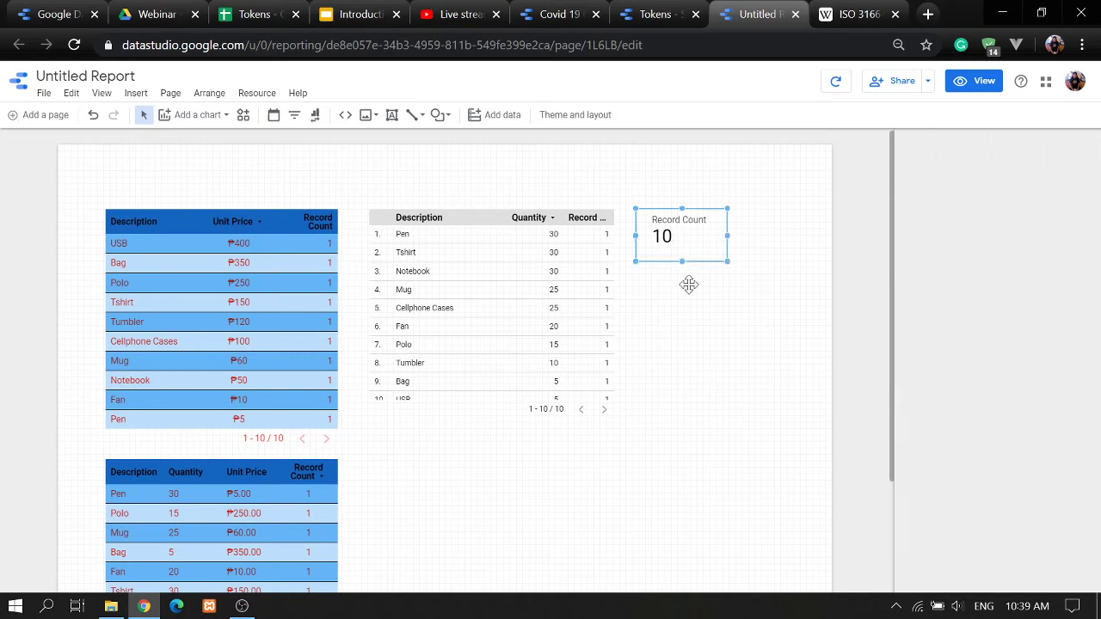
click(699, 310)
click(696, 256)
click(695, 326)
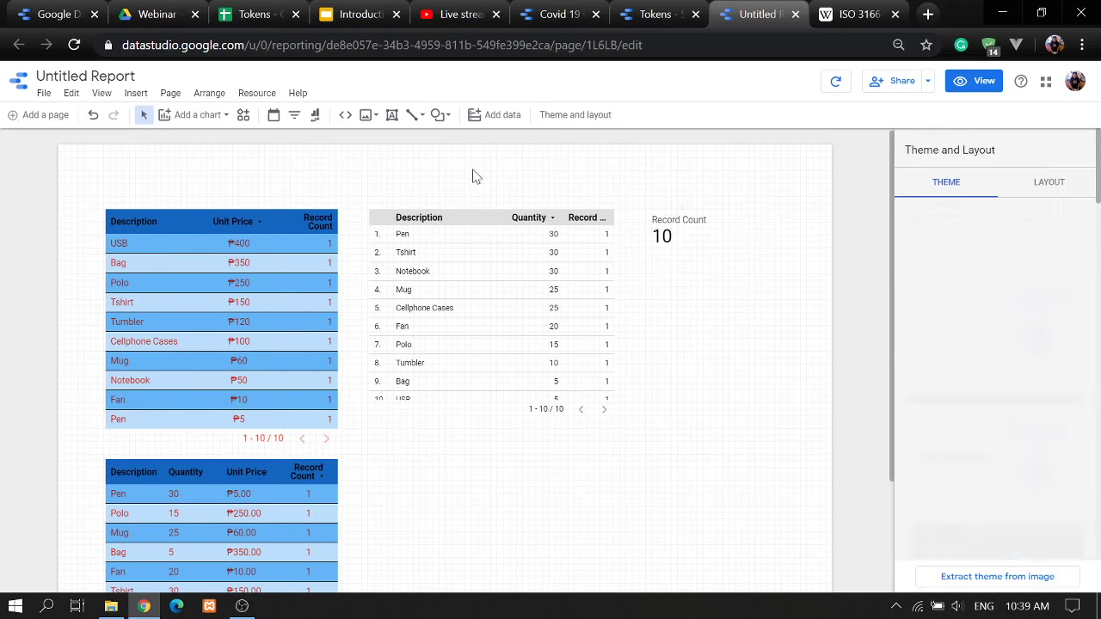
- Draw a rectangle in the empty area below the Record Count scorecard
click(367, 115)
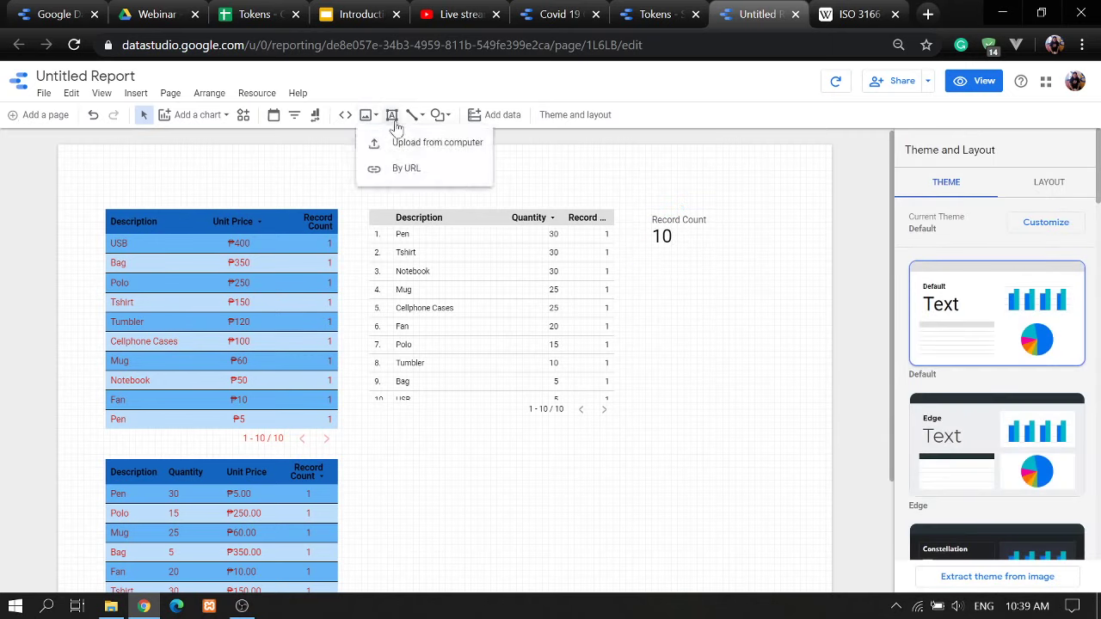
click(439, 116)
click(461, 142)
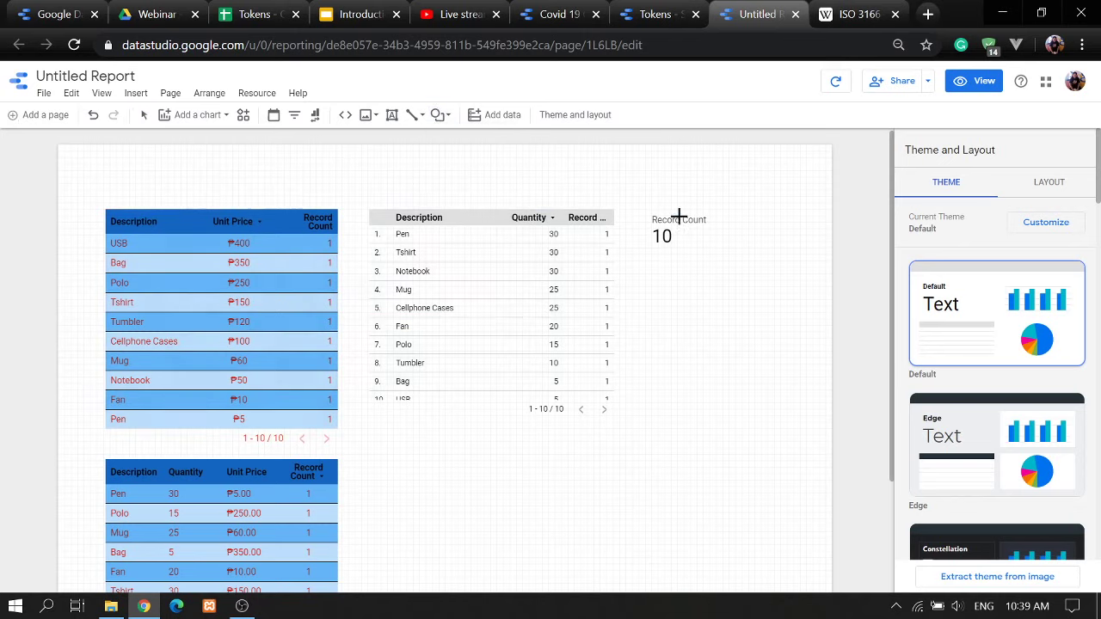
drag(685, 302, 791, 391)
click(677, 230)
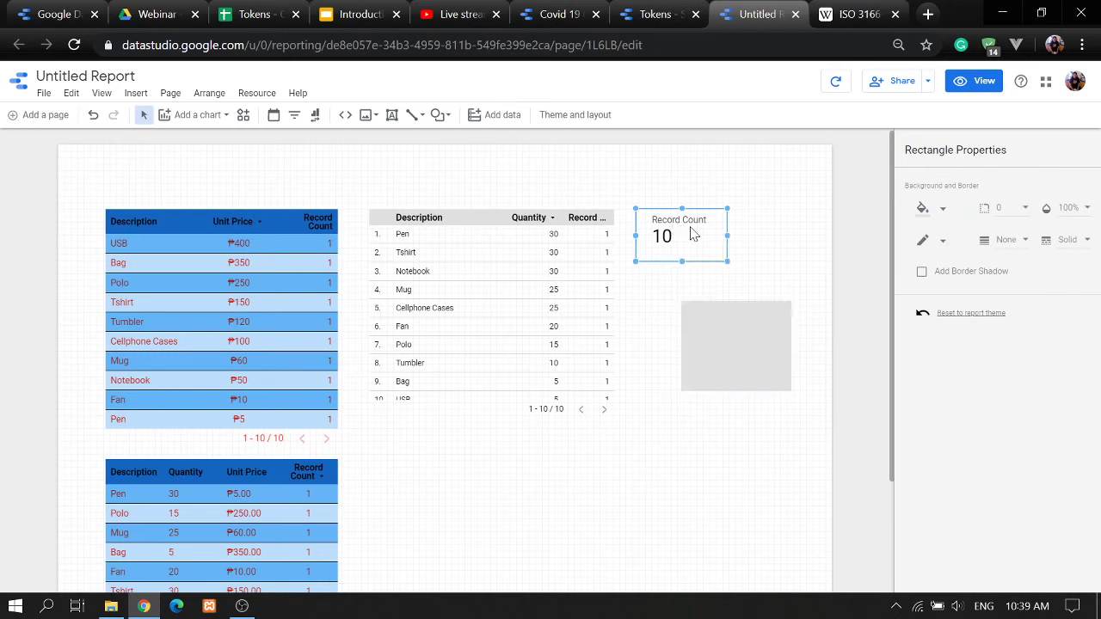
- Bring the Record Count scorecard to the front and move the grey rectangle behind it
right_click(688, 232)
click(656, 243)
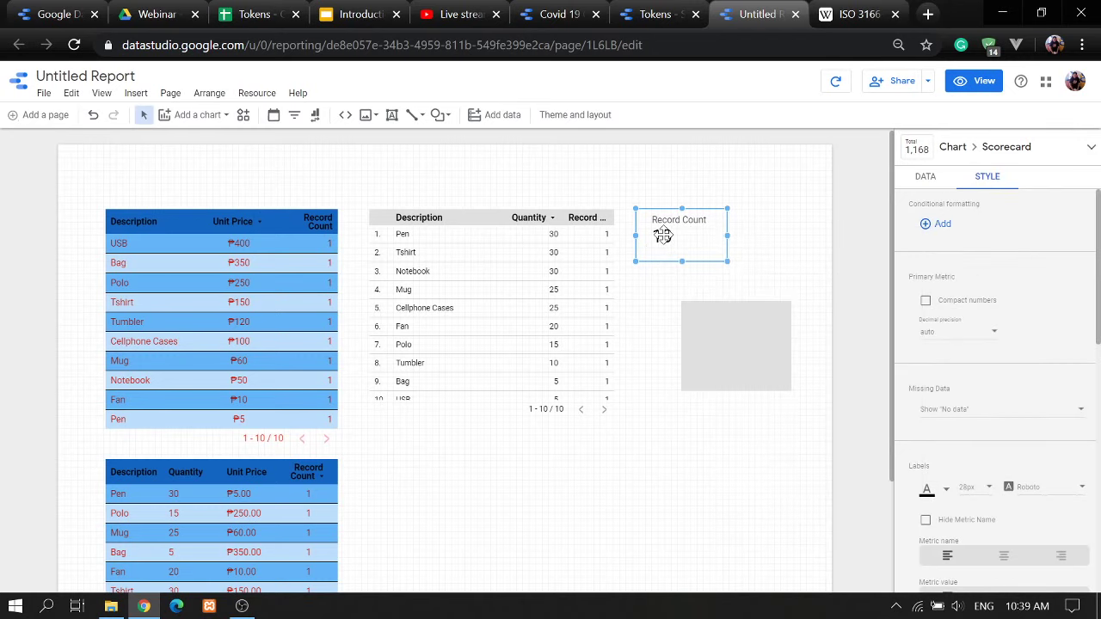
right_click(662, 235)
mouse_move(795, 421)
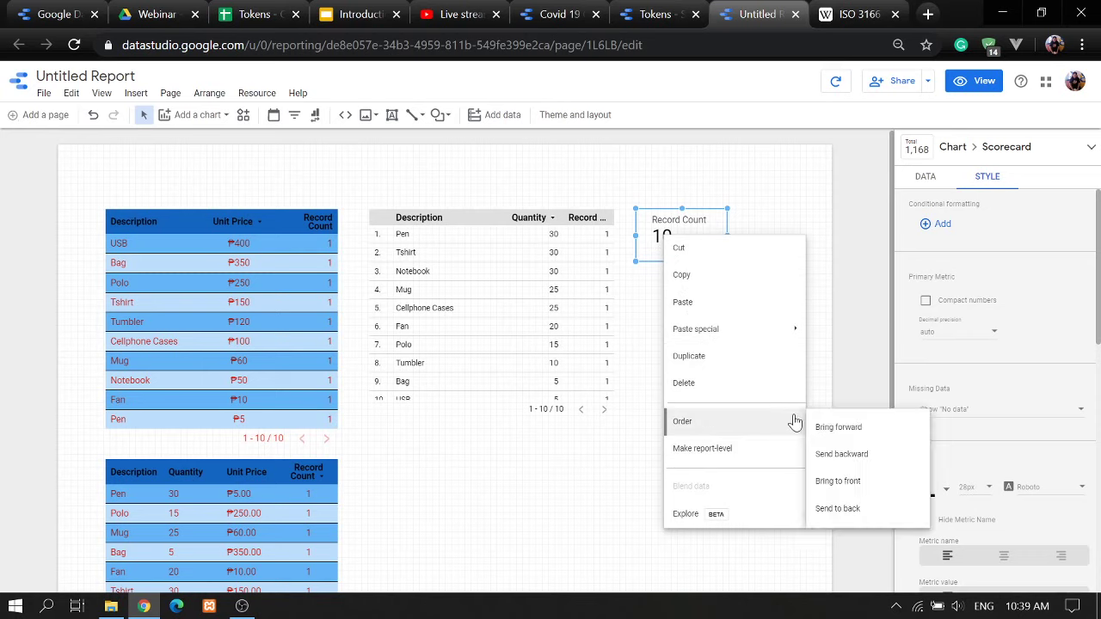
click(854, 481)
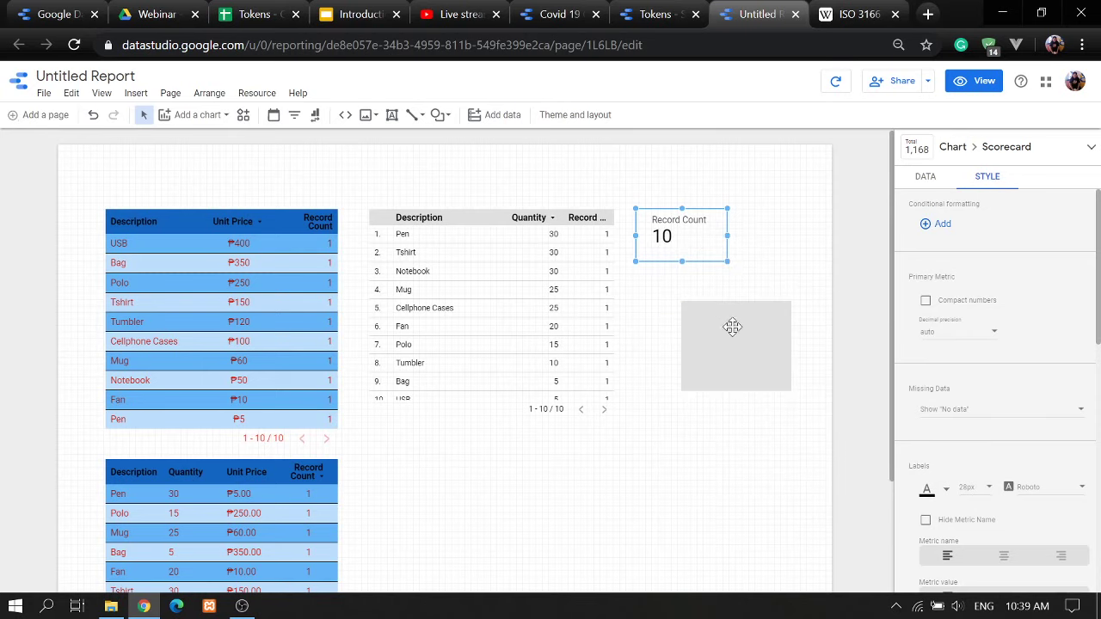
drag(777, 352, 718, 256)
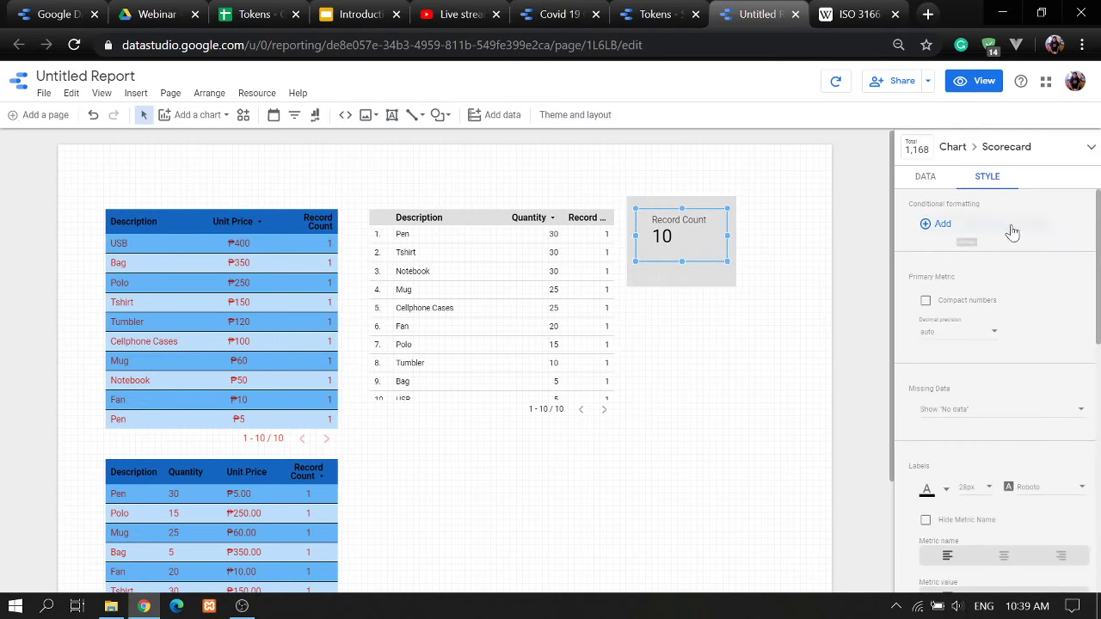
- Give the Record Count scorecard a black border and an orange-yellow background
scroll(1060, 409, down, 2)
scroll(1011, 347, down, 2)
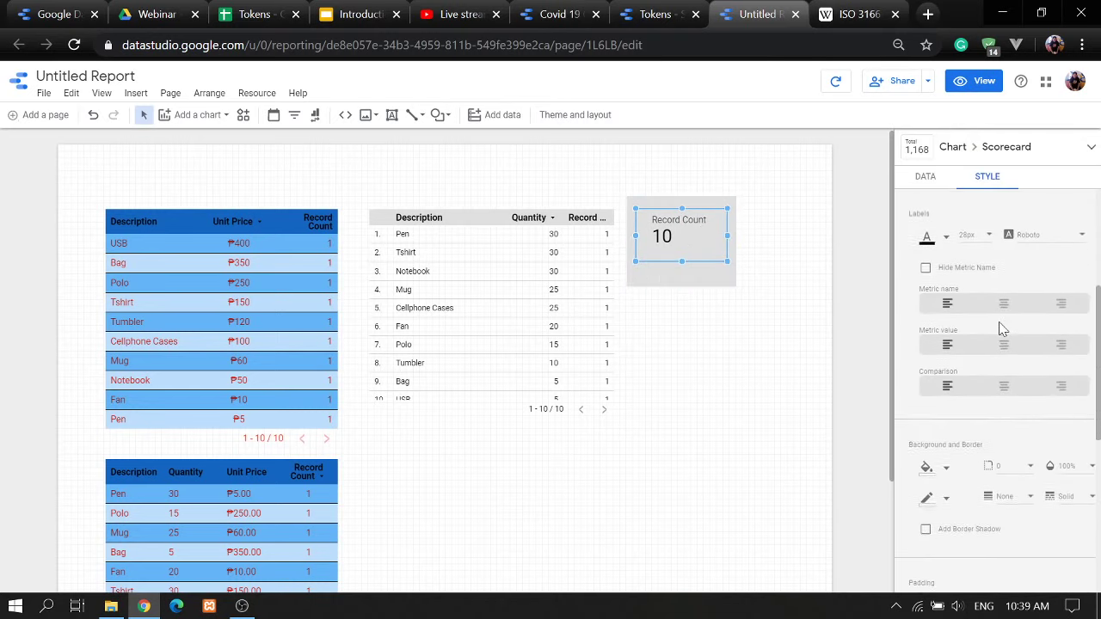
click(948, 410)
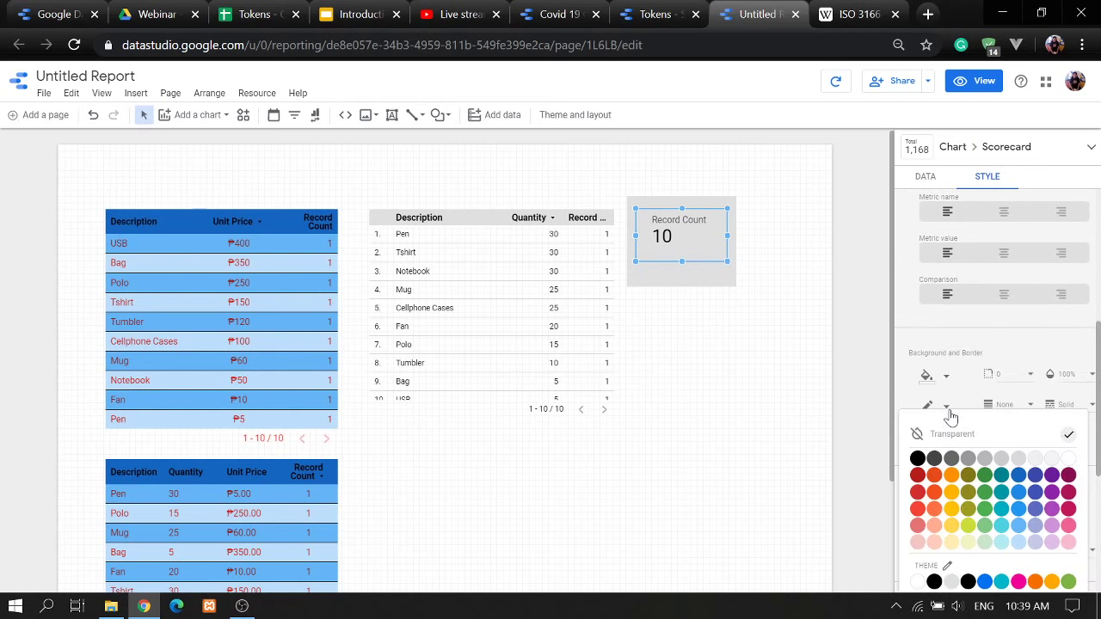
click(916, 458)
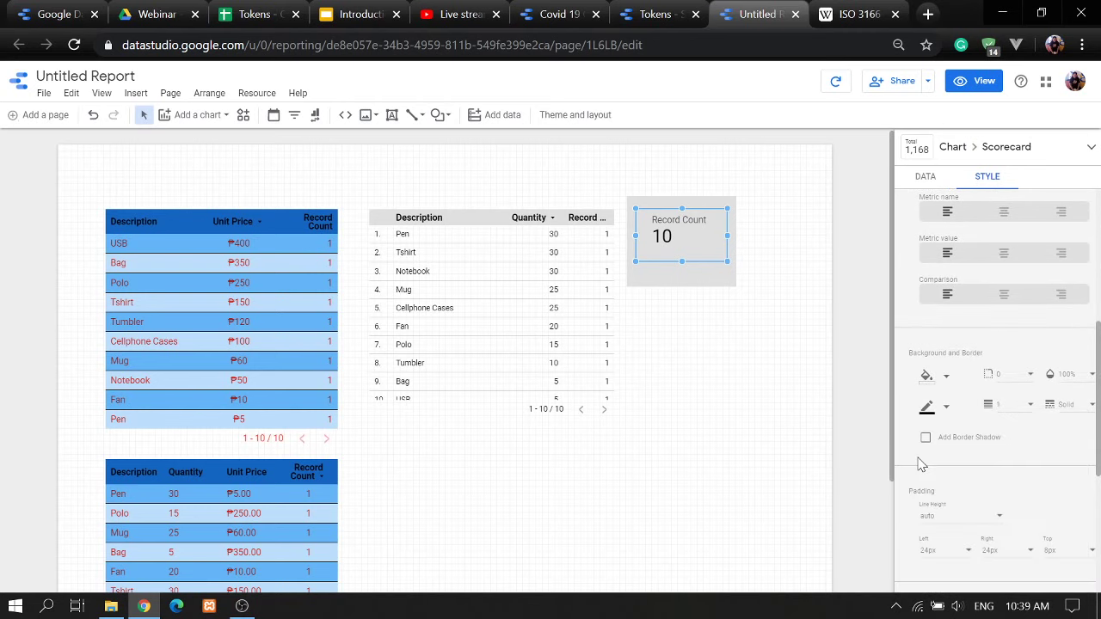
click(945, 375)
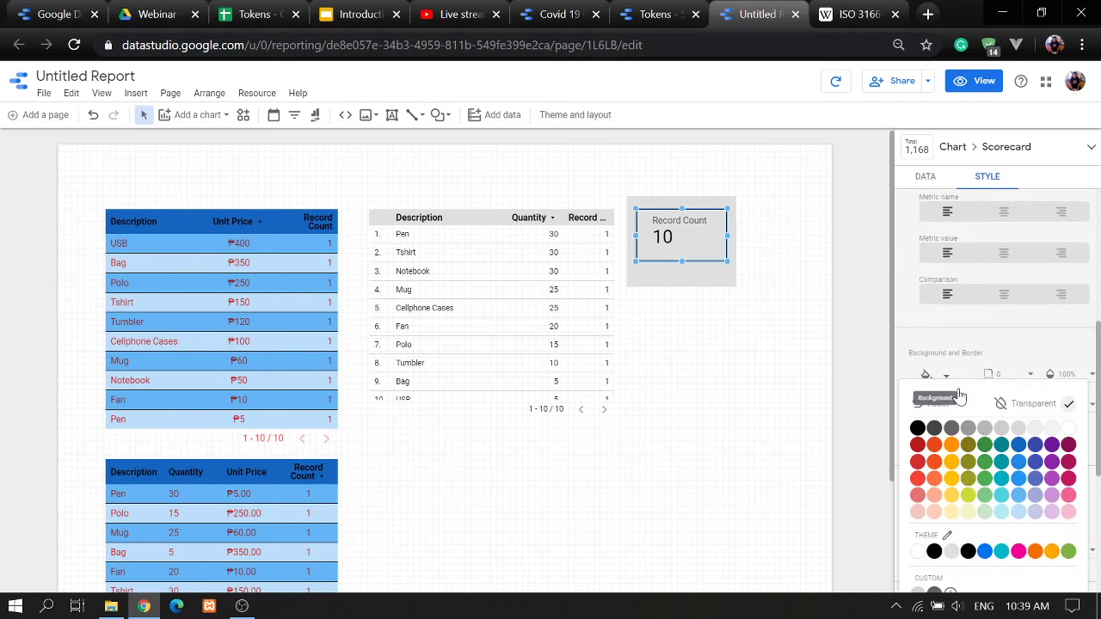
click(950, 461)
click(703, 404)
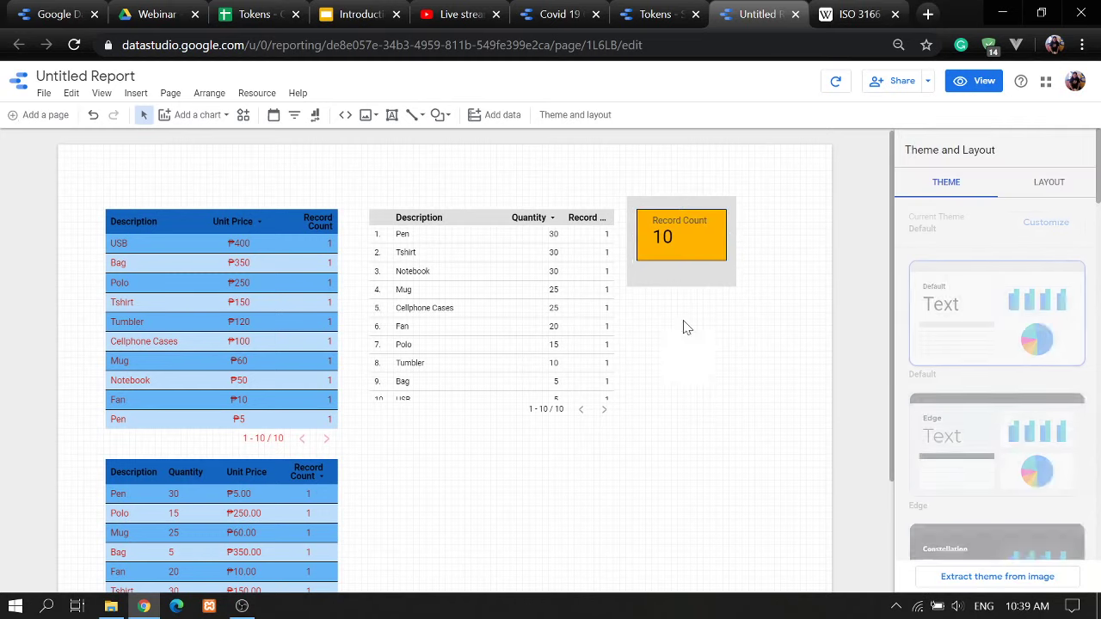
- Shift the scorecard down slightly and shorten the grey rectangle so it evenly frames the scorecard, level with the tables' top edge
click(683, 273)
drag(679, 266, 684, 239)
drag(681, 196, 681, 208)
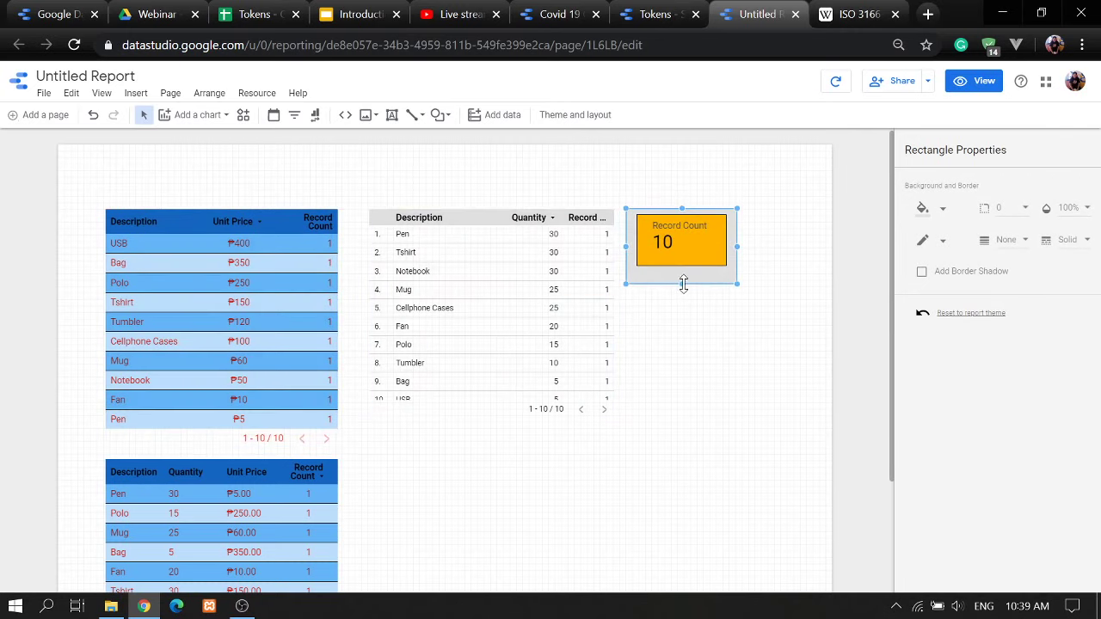
drag(682, 284, 688, 274)
click(702, 336)
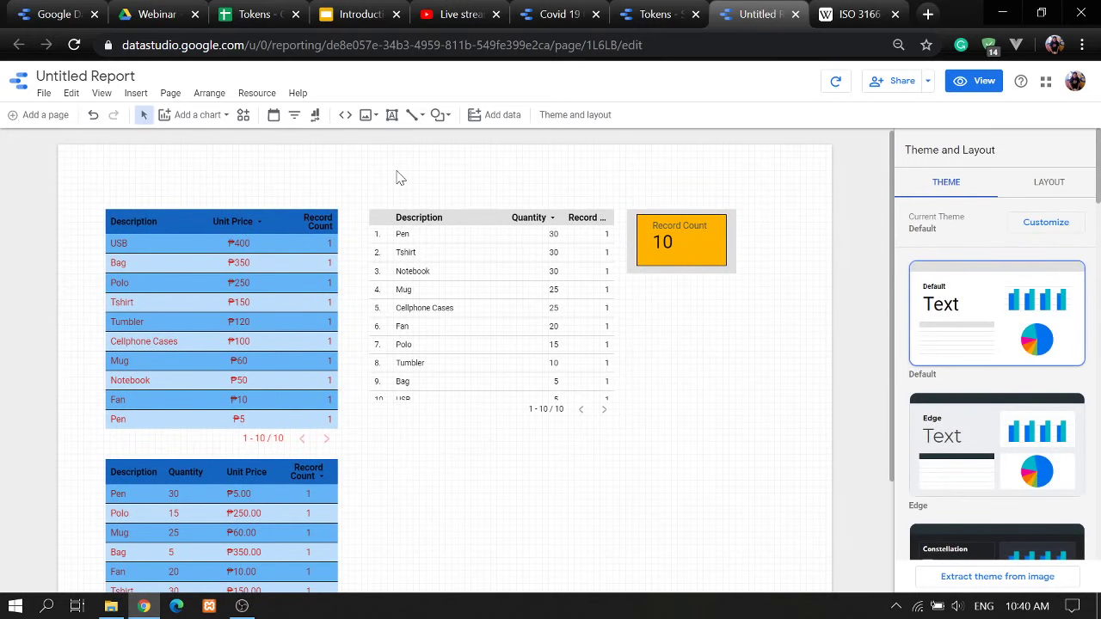
- Add a text box across the space above the price and quantity tables with the title "Tokens for 2020"
click(392, 117)
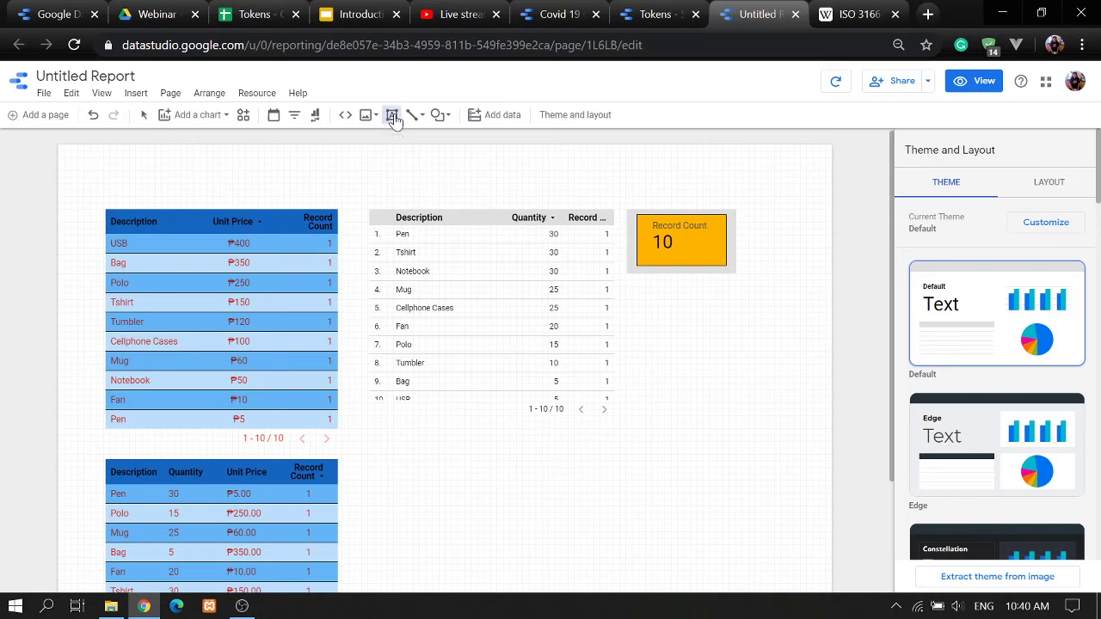
drag(106, 157, 610, 190)
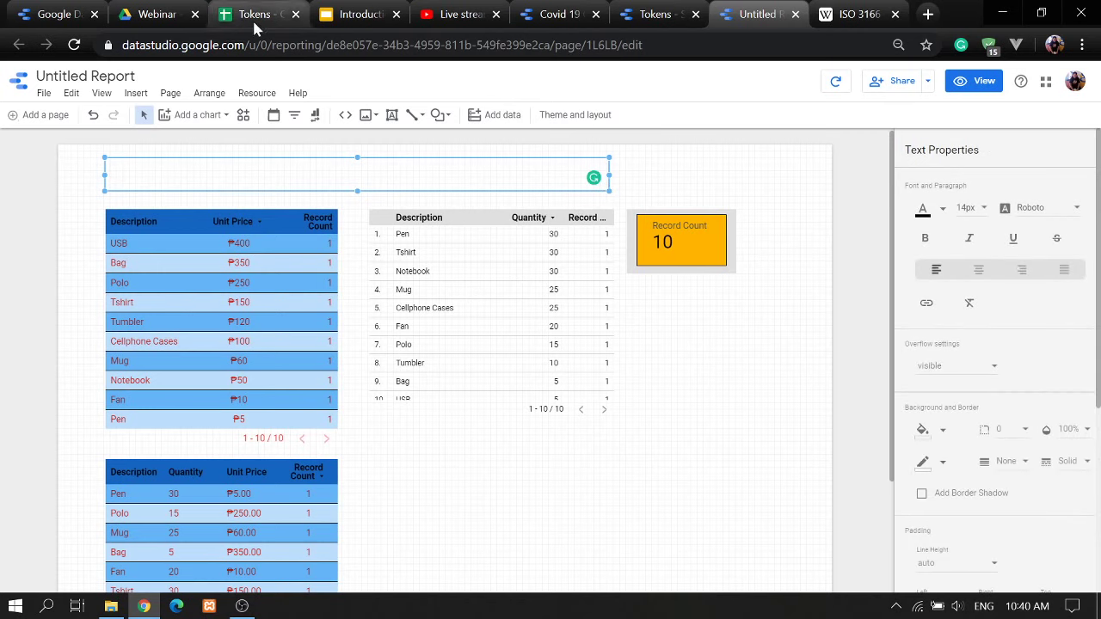
text(Tokens for 20)
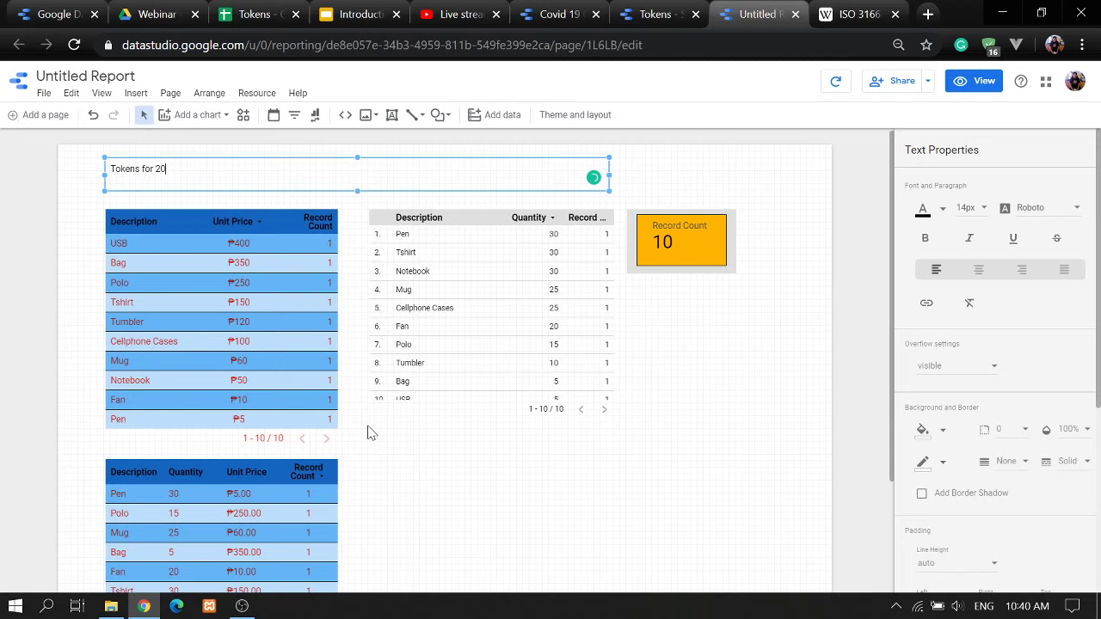
text(20)
- Format the "Tokens for 2020" title as 30px, centred and bold
key(ctrl+a)
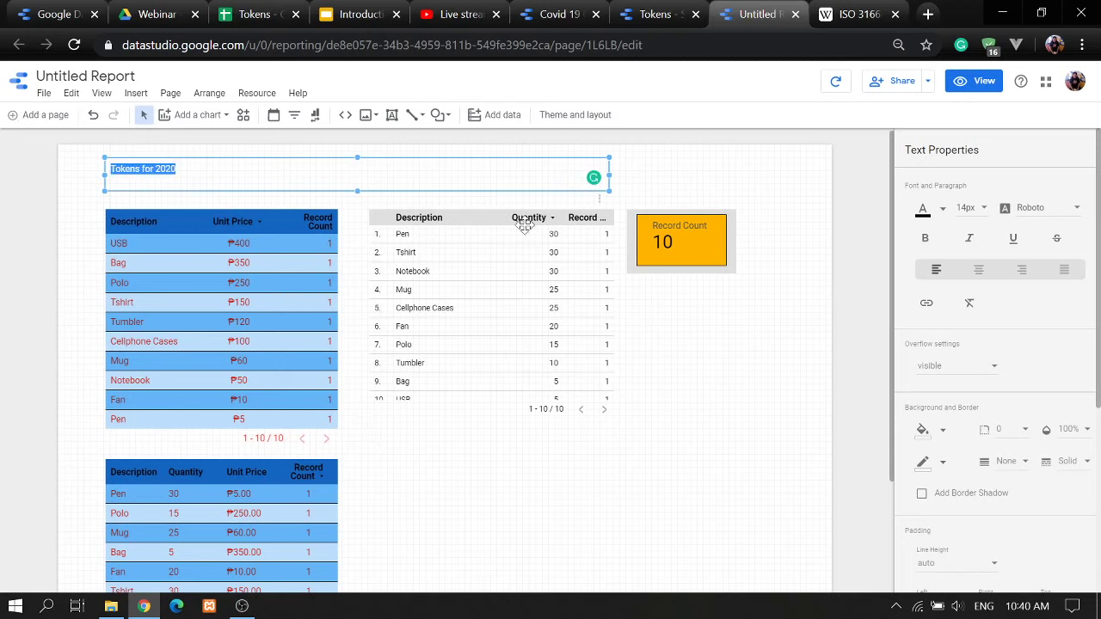
click(982, 210)
scroll(979, 277, down, 2)
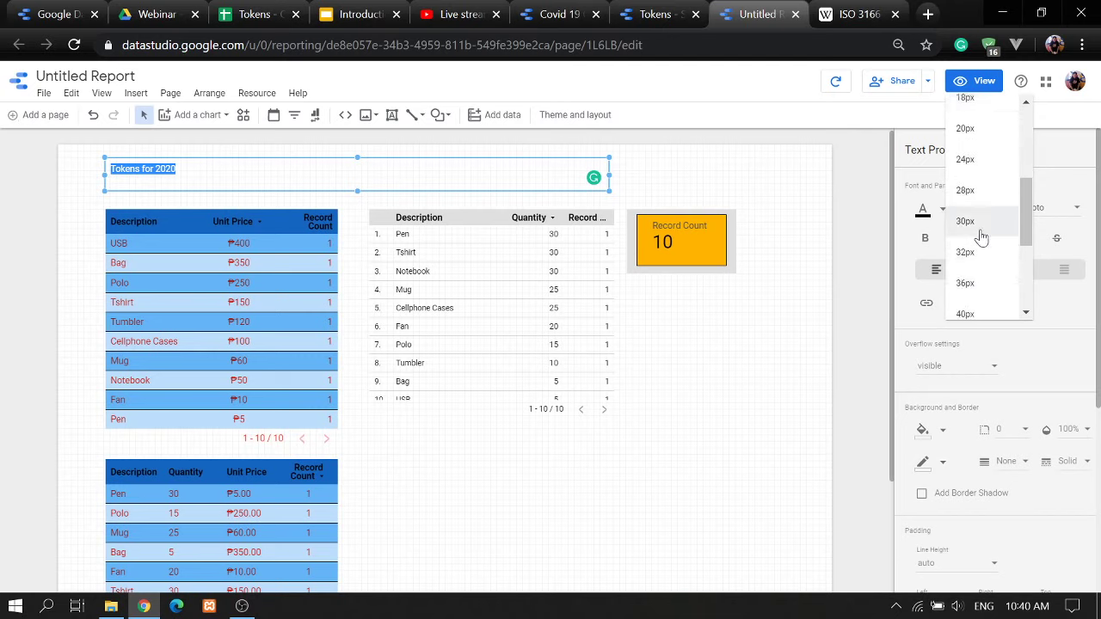
click(971, 234)
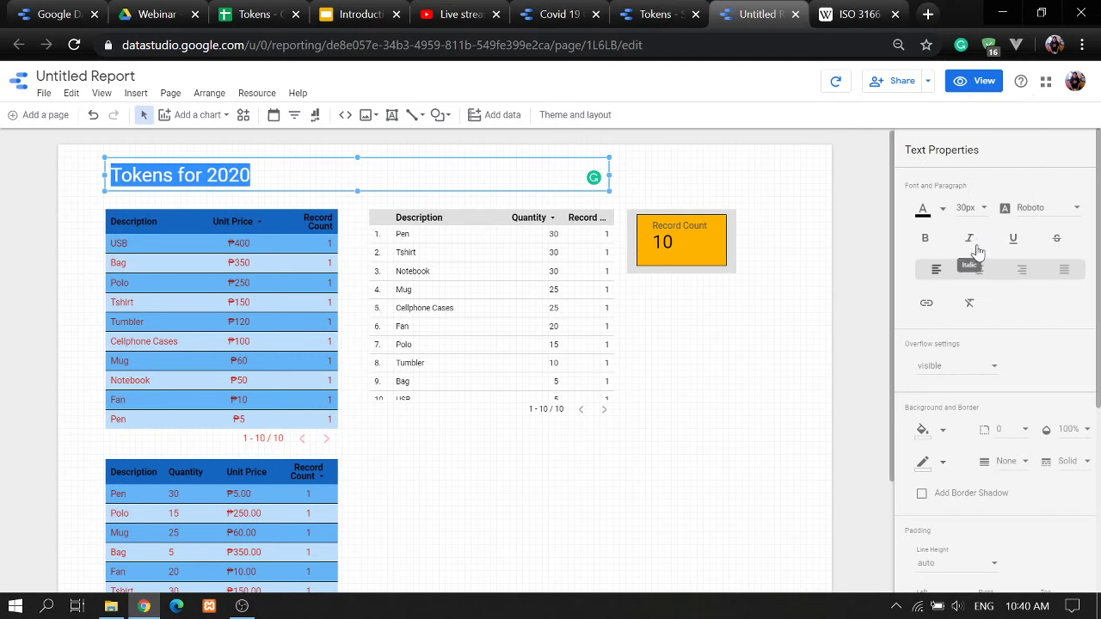
click(984, 275)
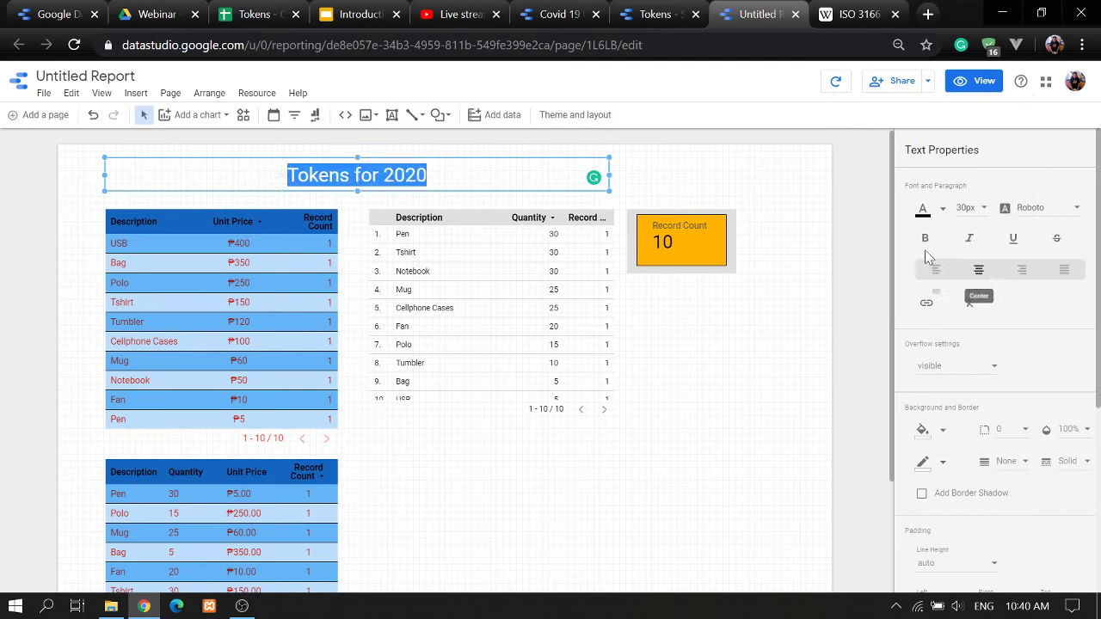
click(924, 238)
click(759, 323)
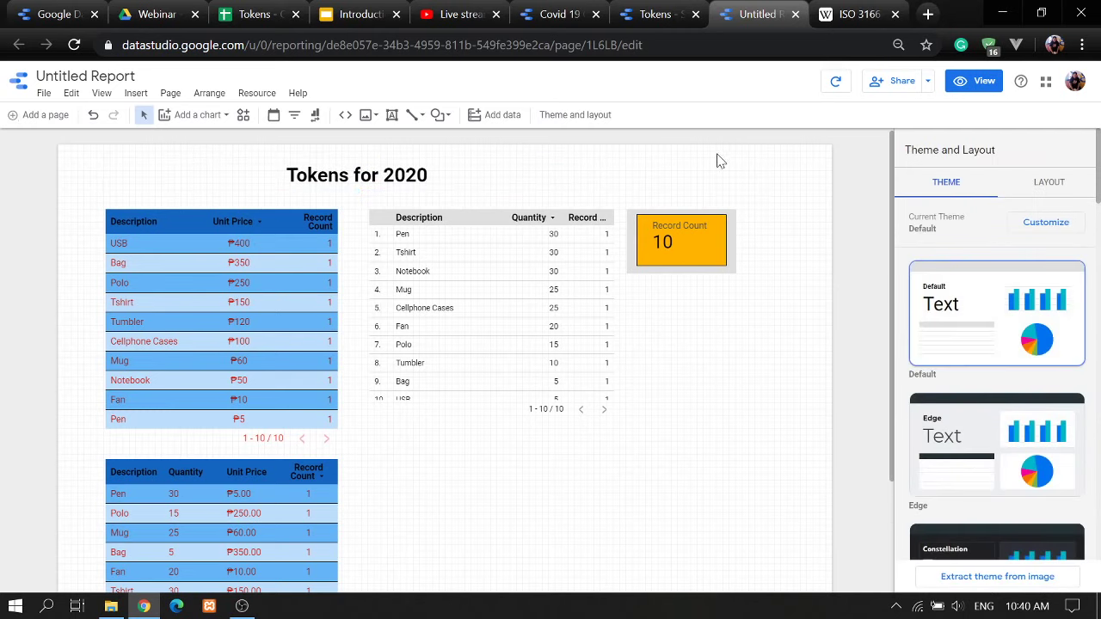
- Switch the report to view mode and look over the finished page from the title to the blended table
click(970, 86)
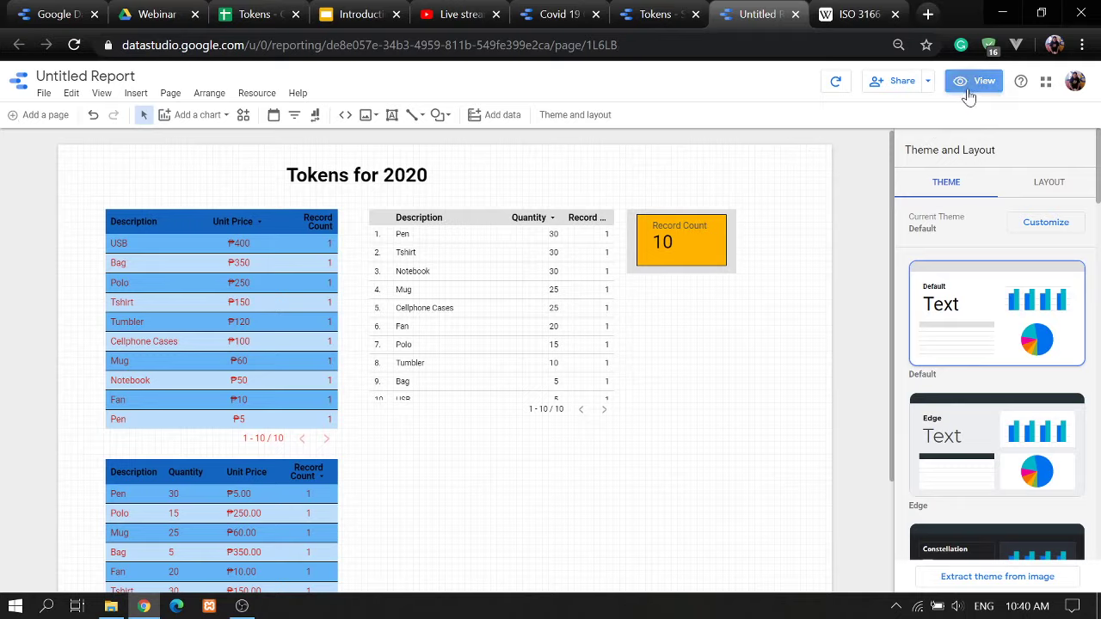
scroll(544, 211, down, 1)
scroll(796, 349, down, 2)
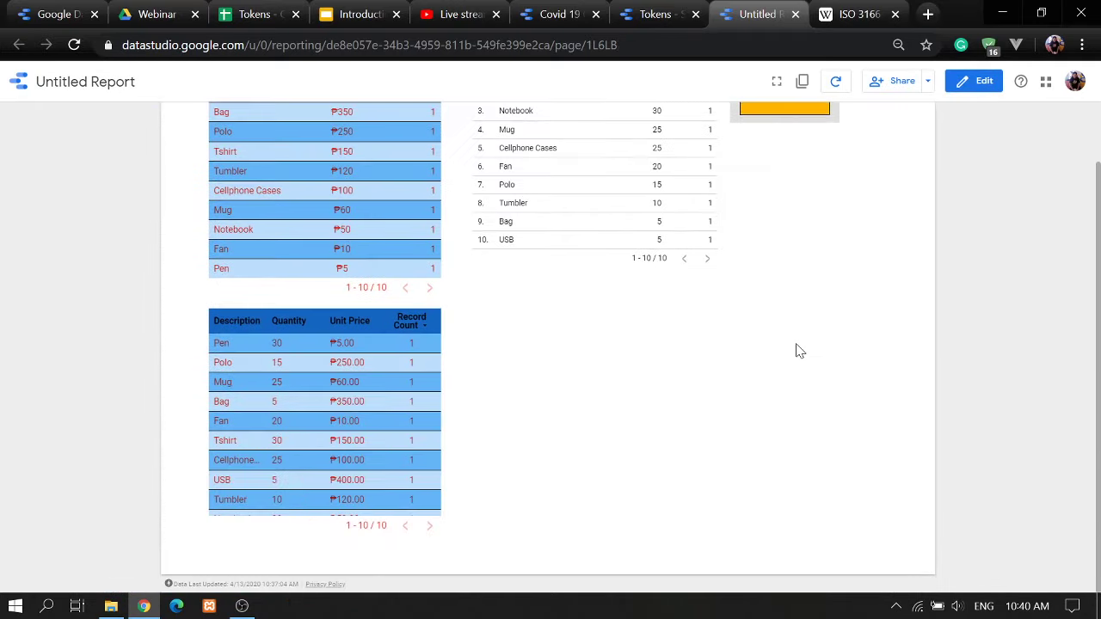
scroll(796, 349, up, 2)
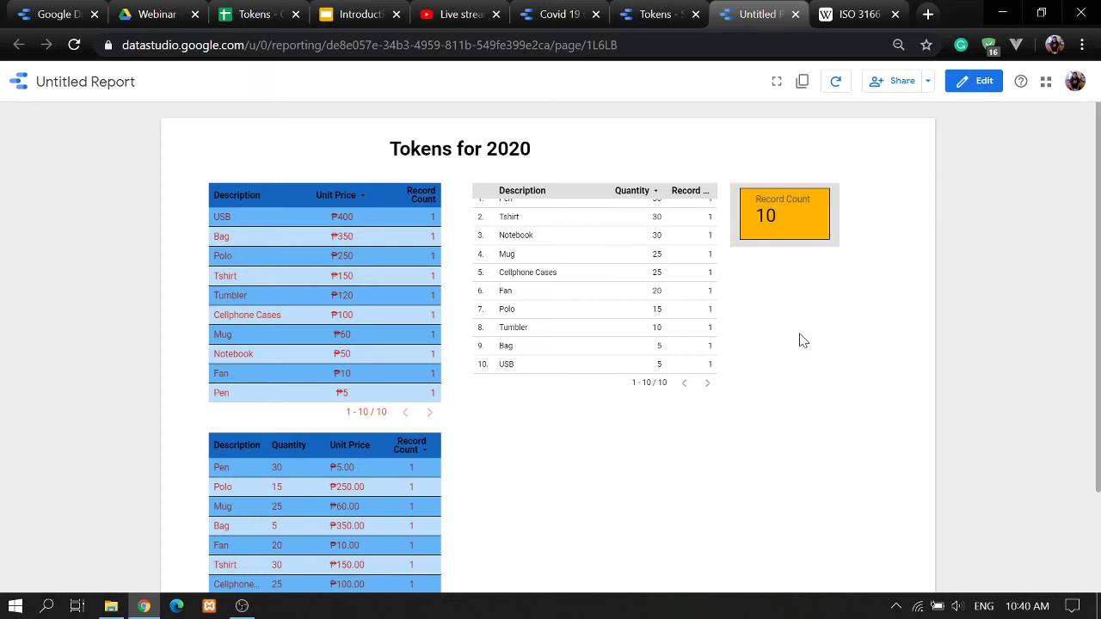
scroll(799, 340, down, 2)
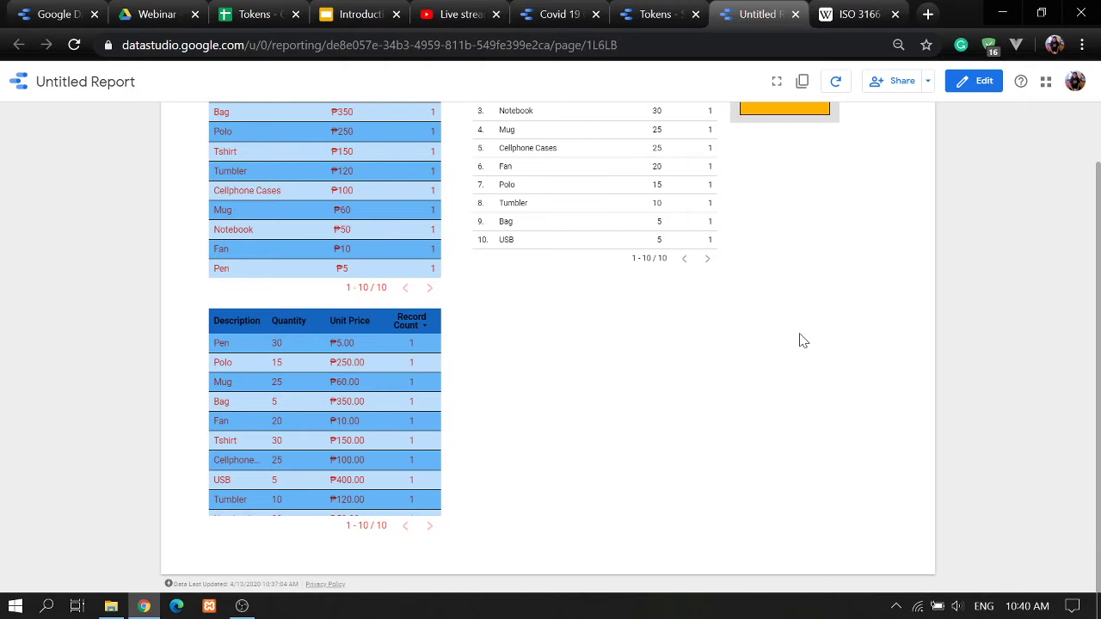
scroll(774, 349, up, 1)
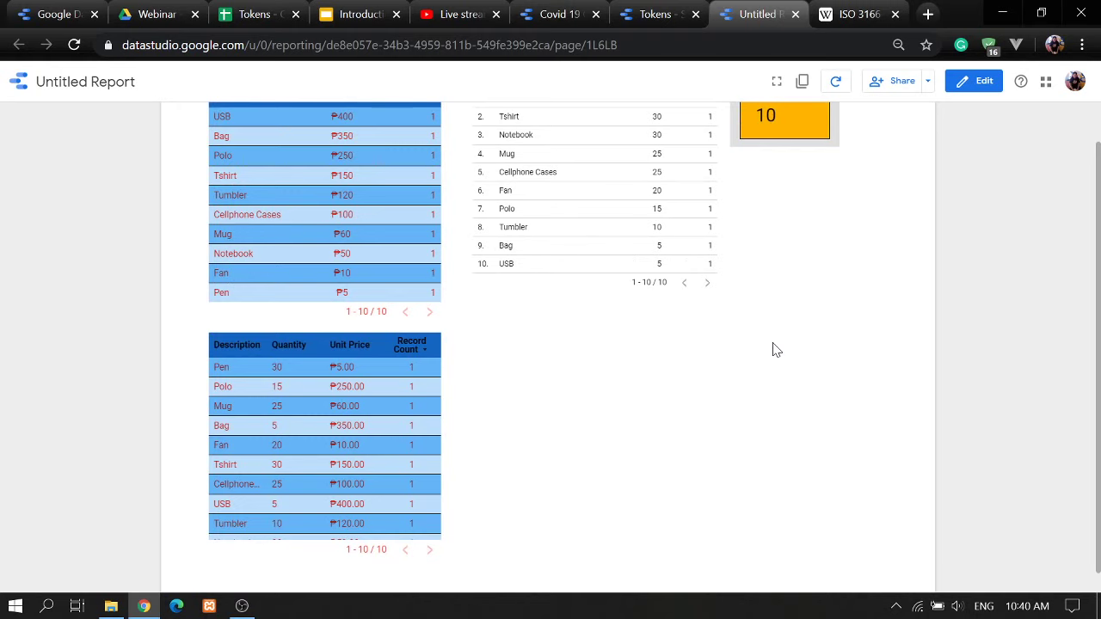
- Return the report to edit mode and rename it "Tokens for 2020"
scroll(860, 284, down, 1)
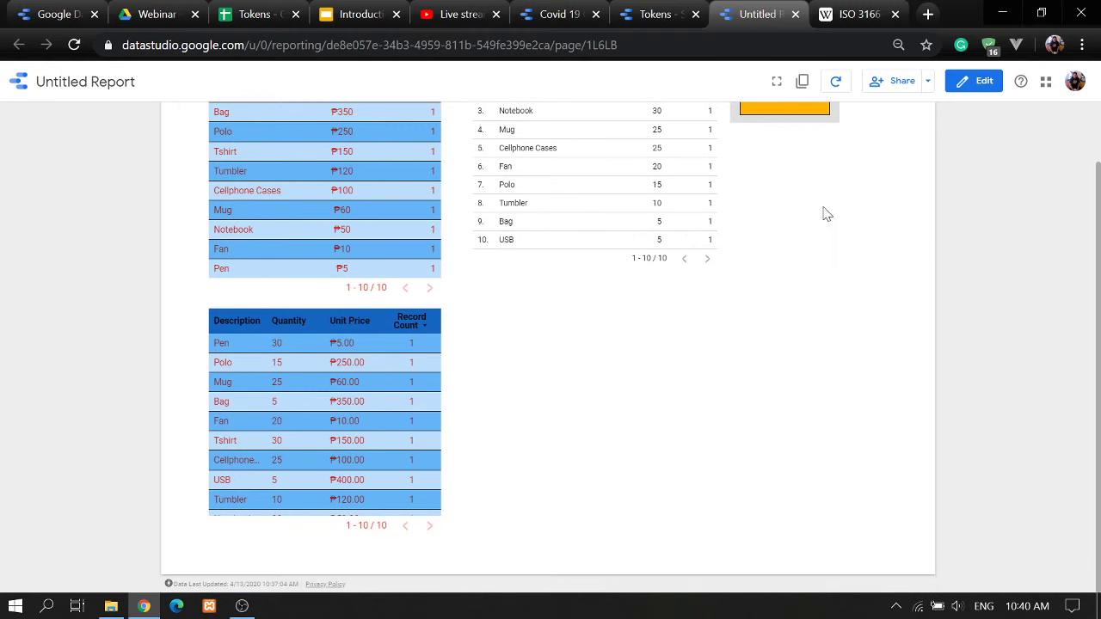
click(973, 81)
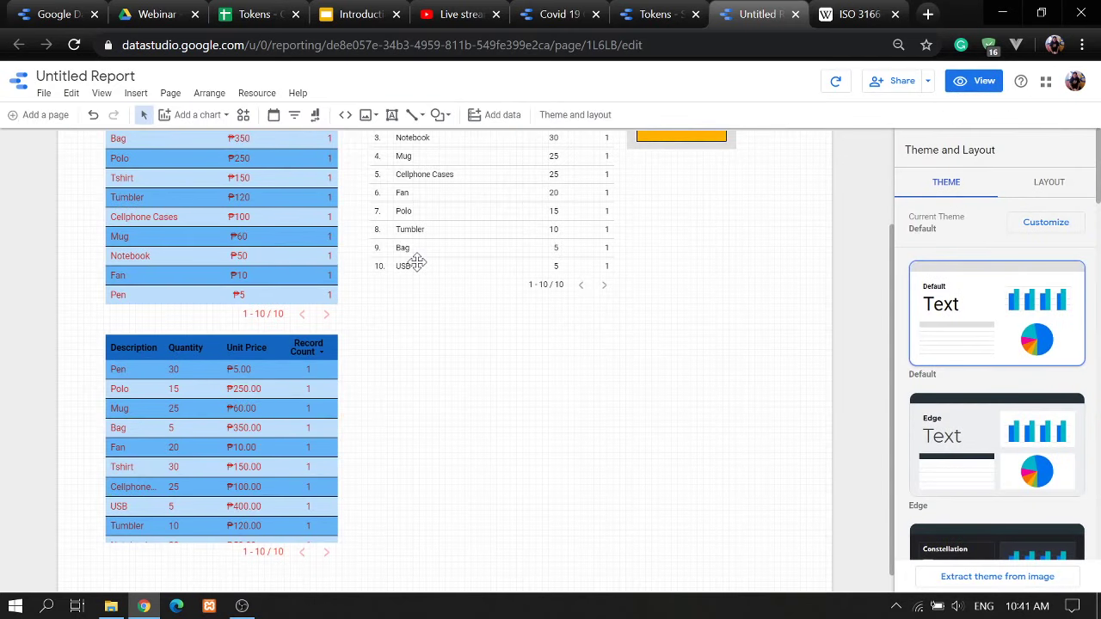
scroll(416, 263, up, 2)
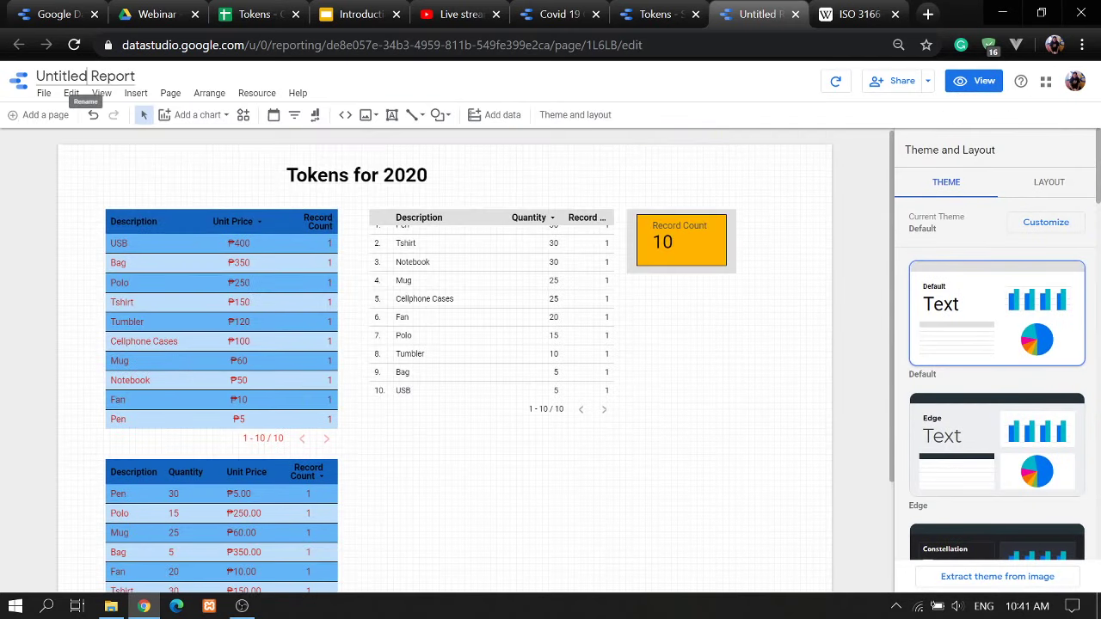
click(36, 76)
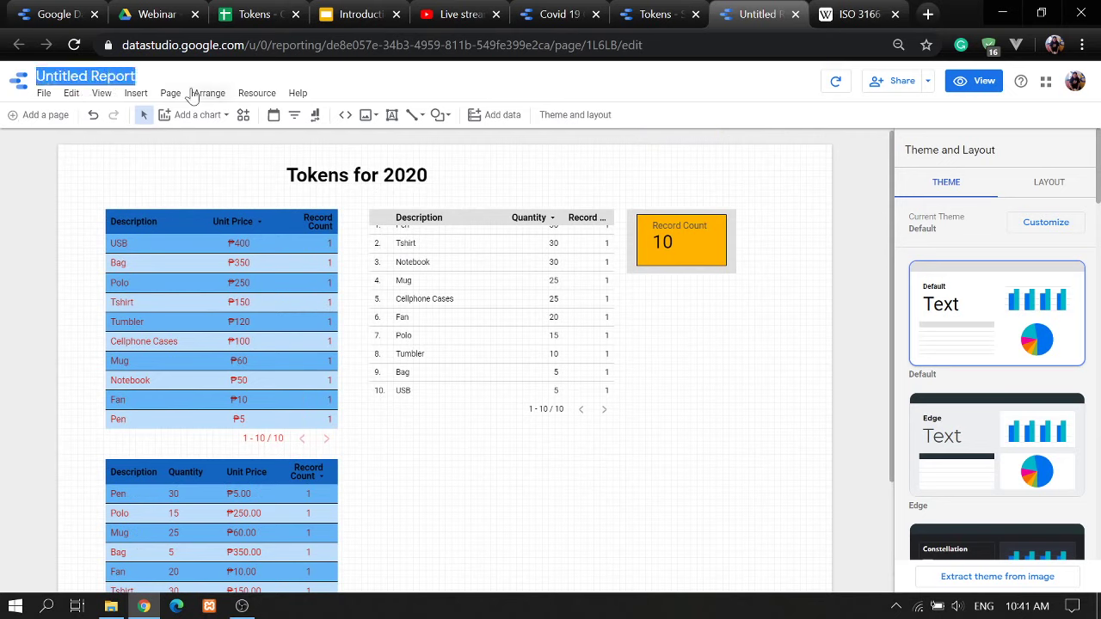
text(To)
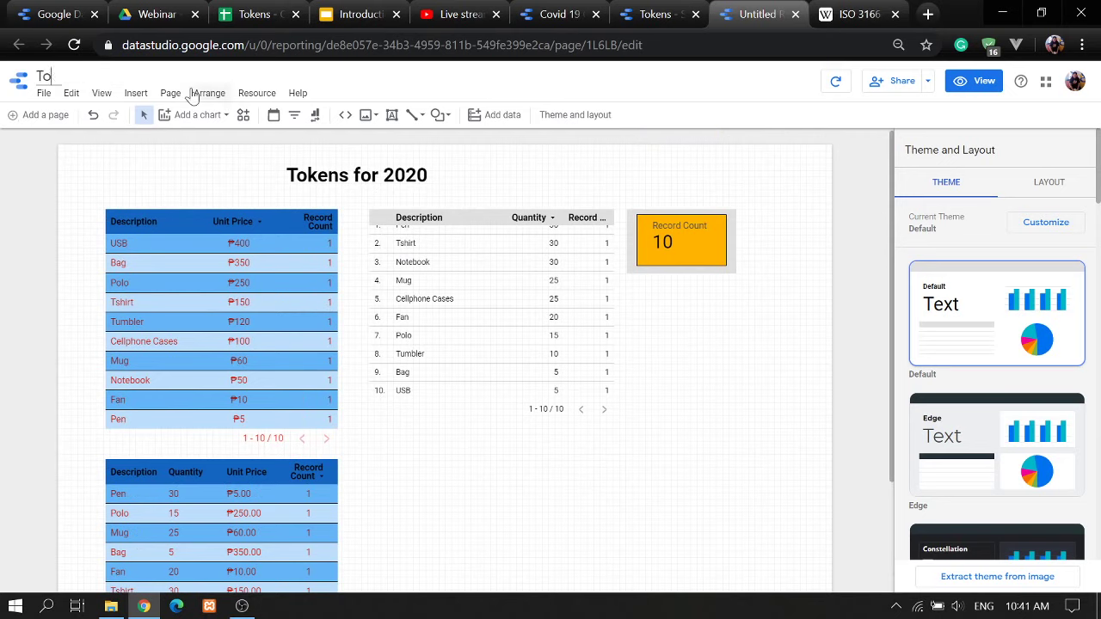
text(kens for 2020)
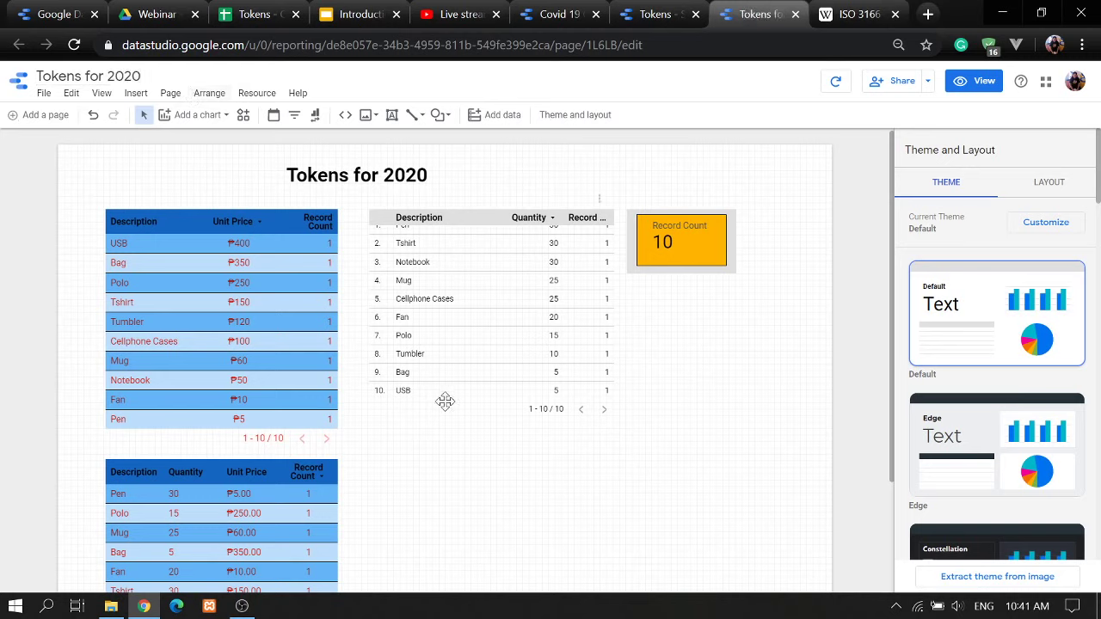
- Replace the Record Count metric in the quantity table with the Total Price field
click(535, 333)
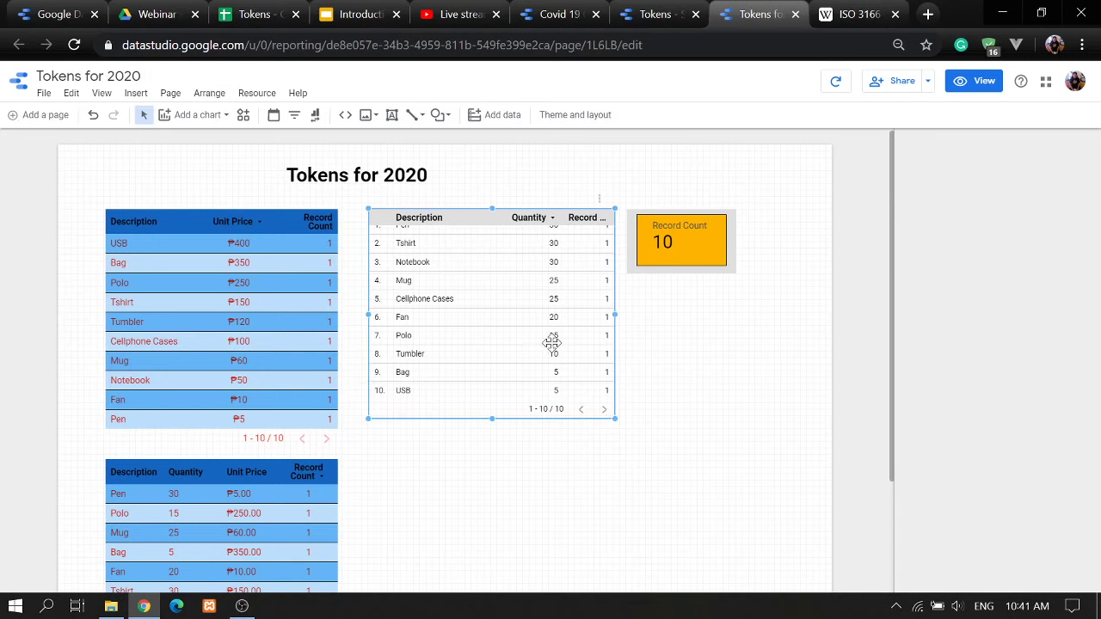
scroll(614, 479, down, 1)
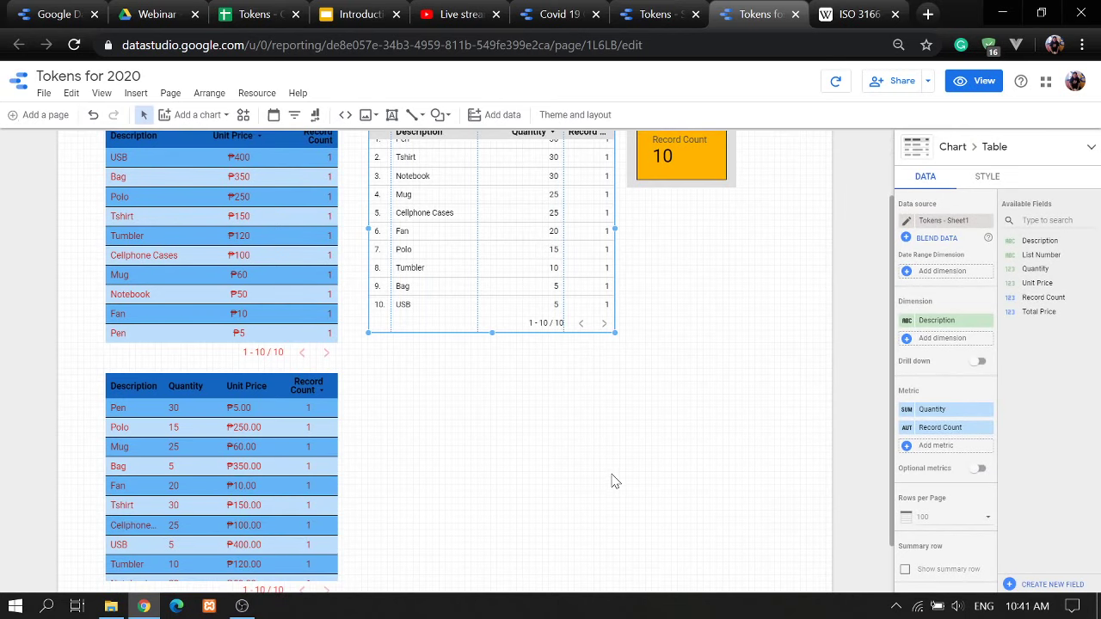
scroll(614, 481, down, 1)
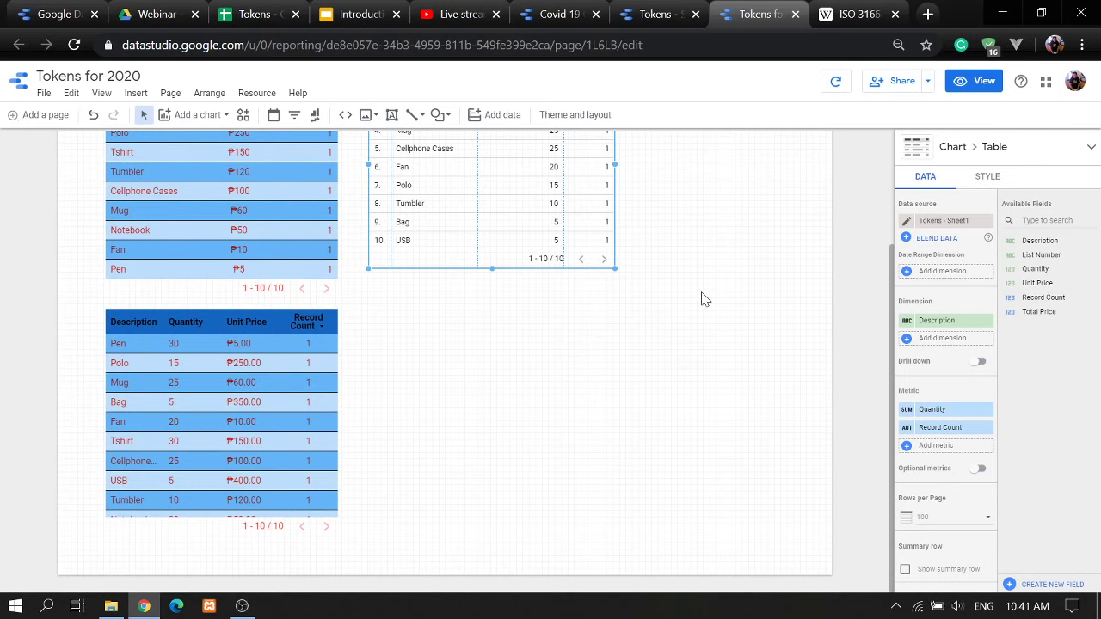
scroll(700, 298, up, 2)
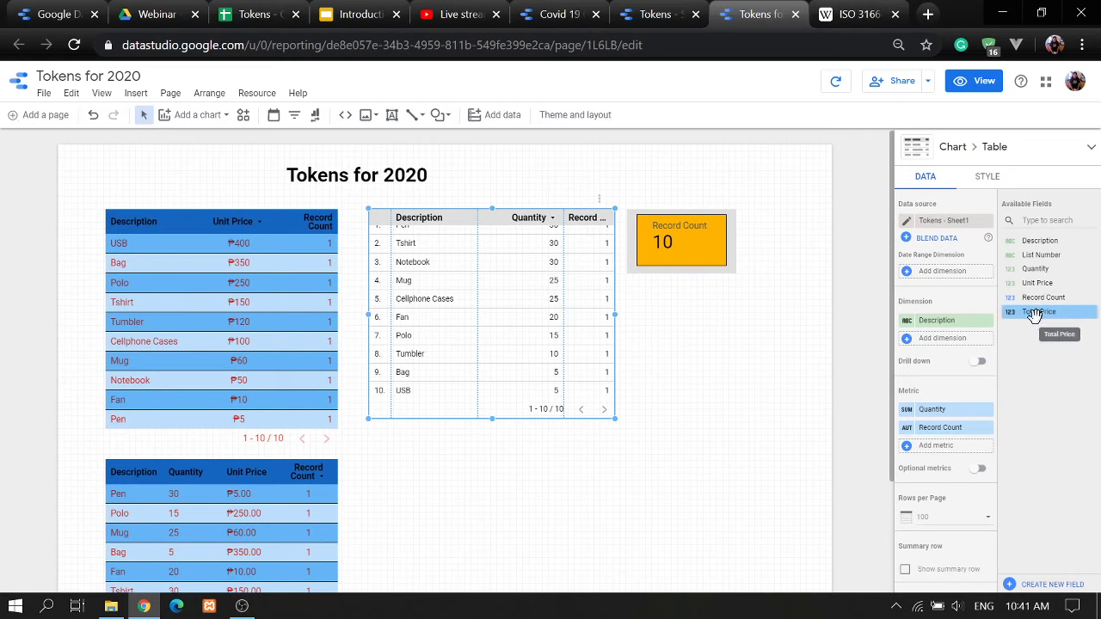
drag(1034, 314, 926, 449)
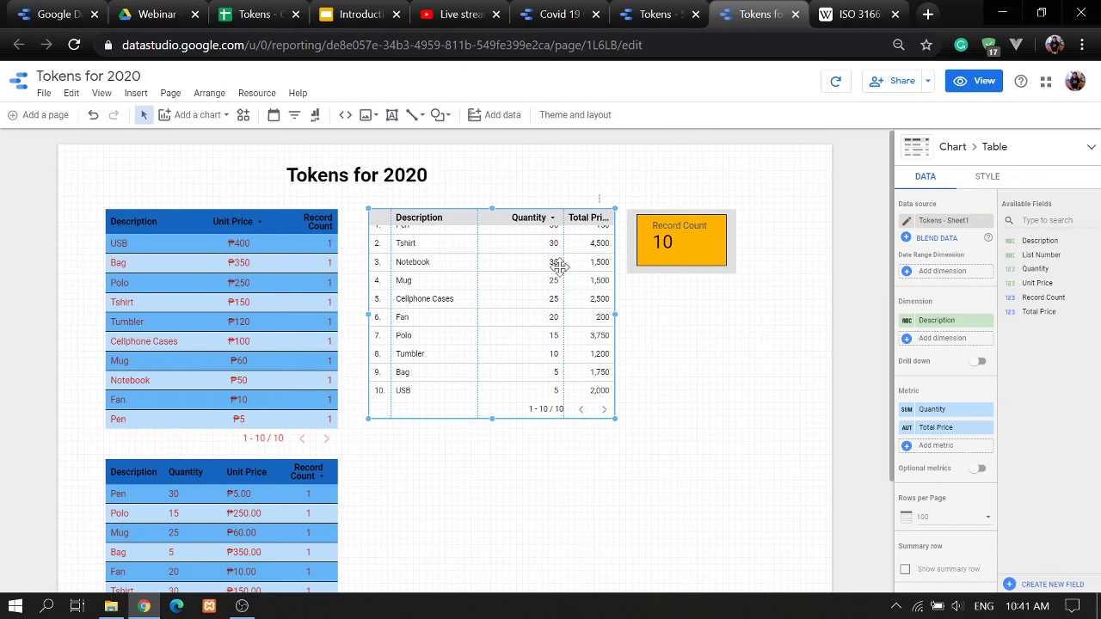
- Widen the quantity table's Total Price column so its full heading fits, moving the Quantity column's edge inward
drag(566, 268, 523, 273)
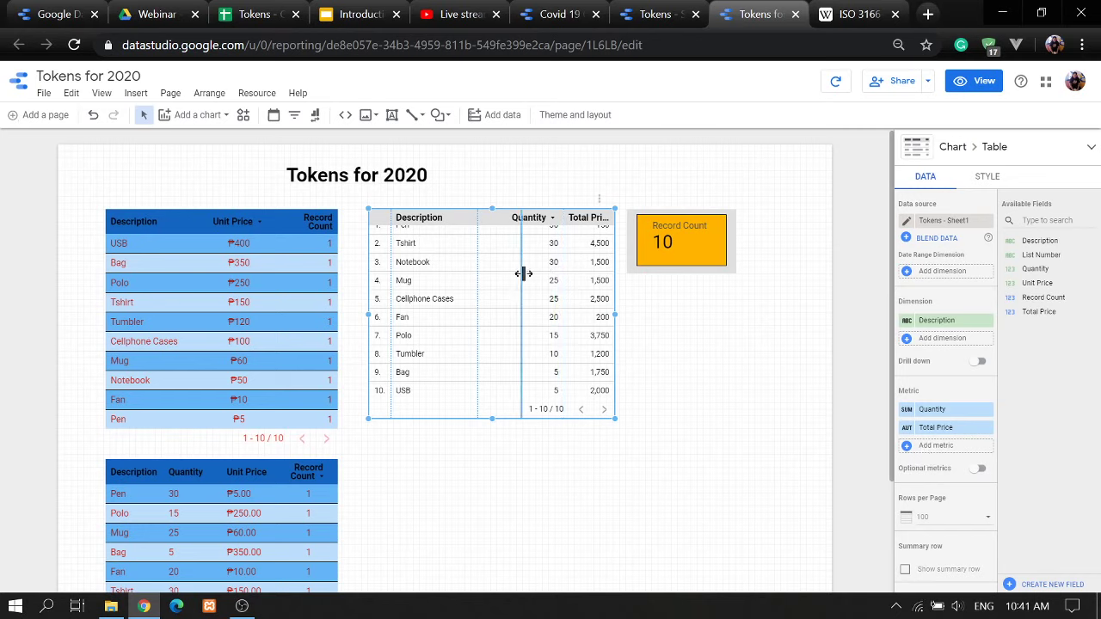
drag(524, 273, 538, 277)
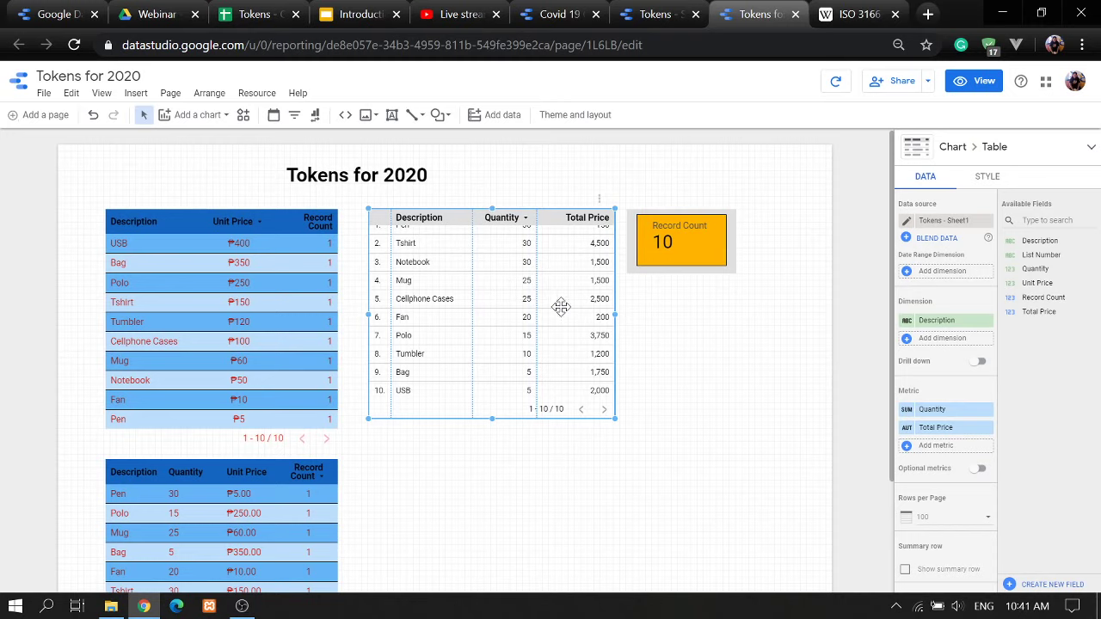
click(717, 386)
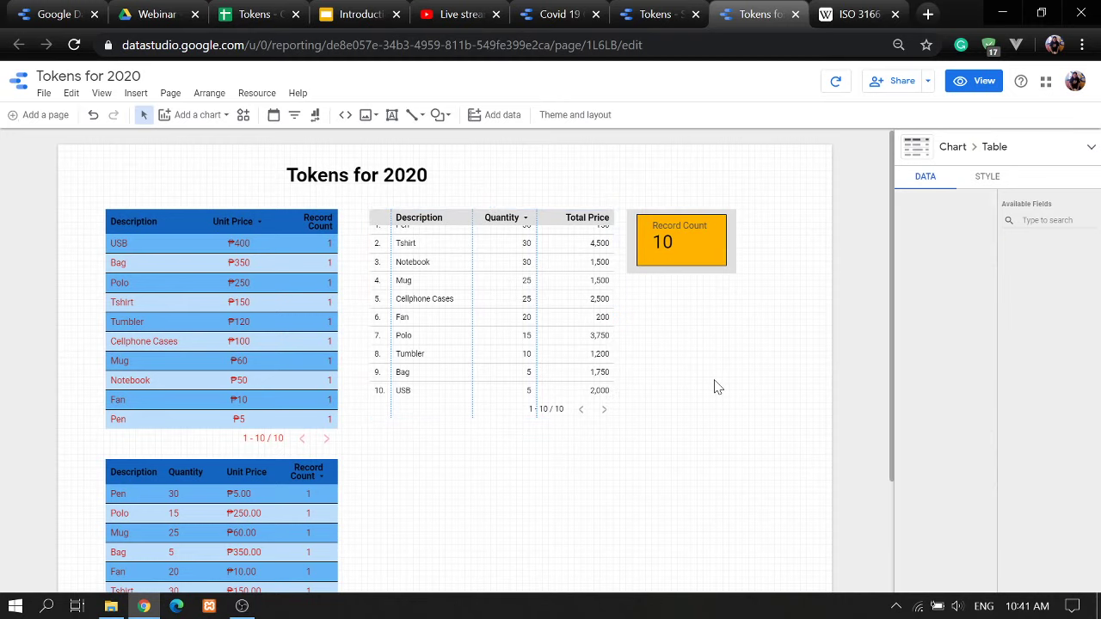
- Preview the report in view mode, check the quantity table's rows from first to last, and return to editing
key(ctrl+shift+e)
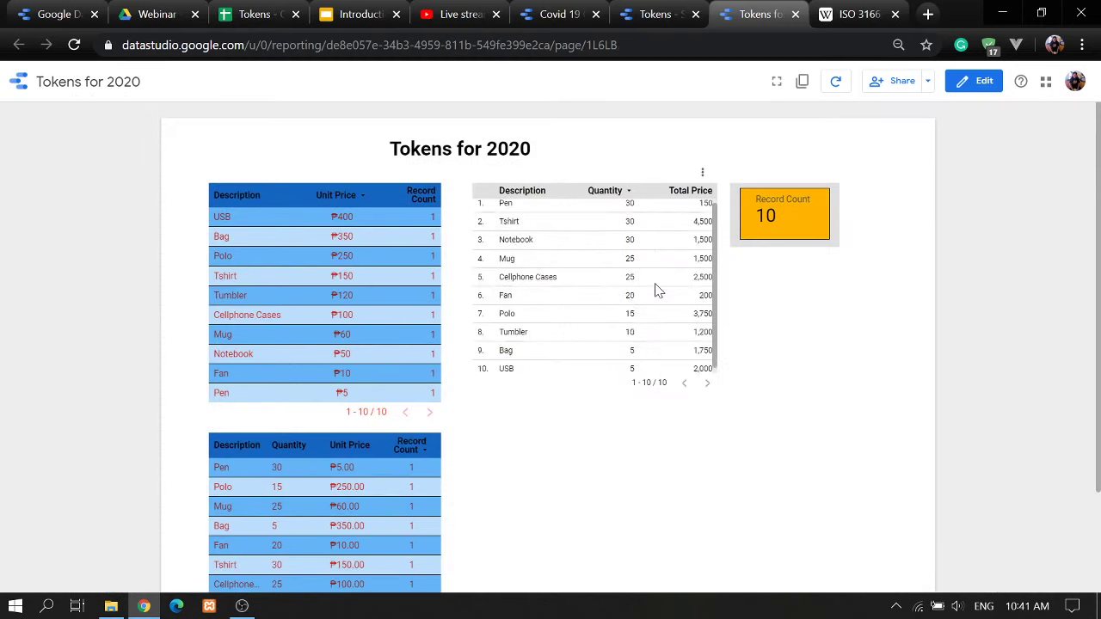
scroll(655, 291, down, 1)
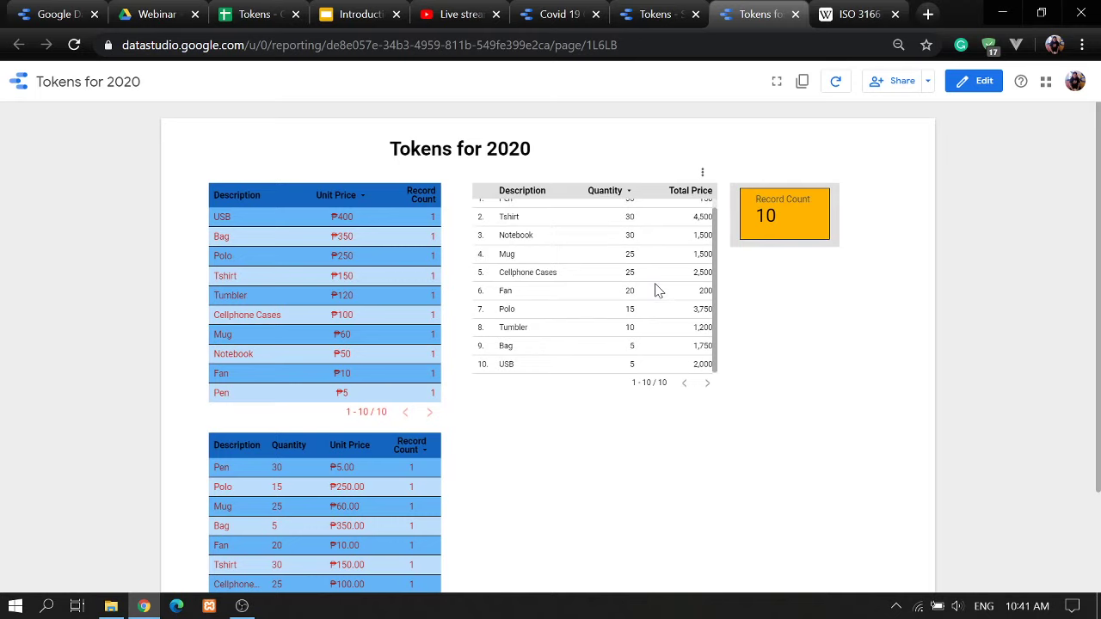
scroll(656, 290, up, 1)
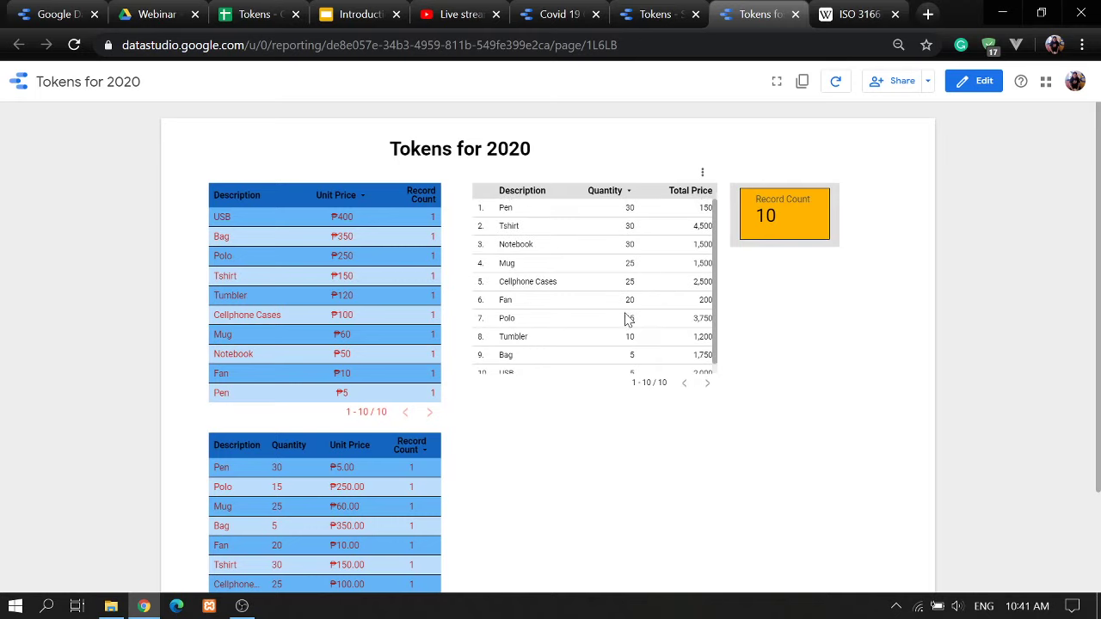
click(976, 81)
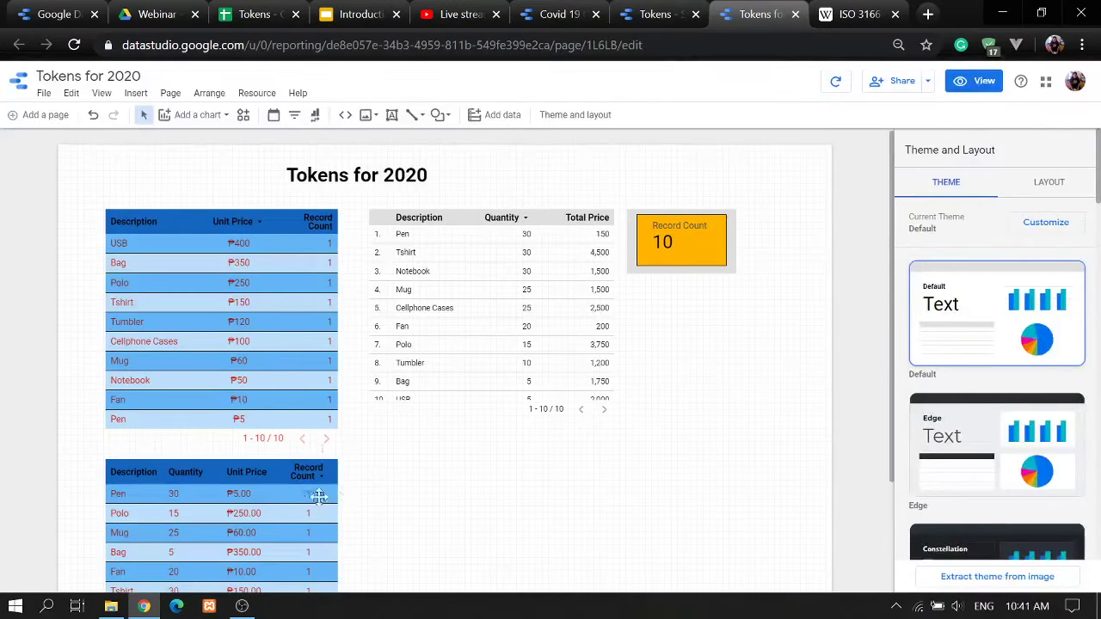
- Compare the dimensions, metrics and available fields of the blended, quantity and price tables
click(290, 497)
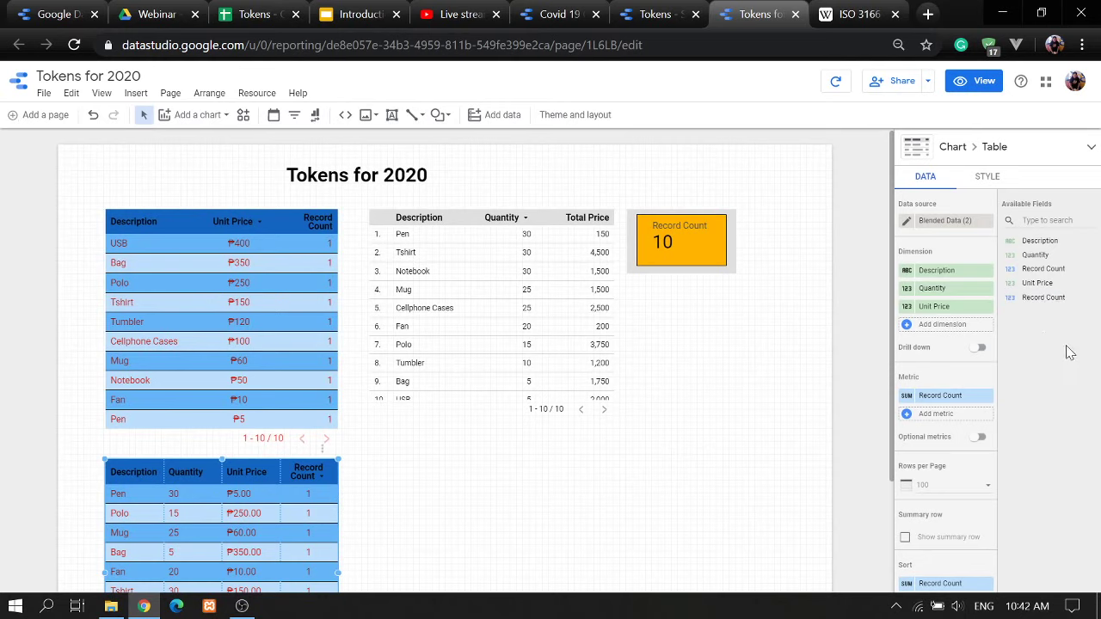
scroll(963, 370, down, 2)
scroll(963, 370, up, 2)
scroll(937, 361, down, 1)
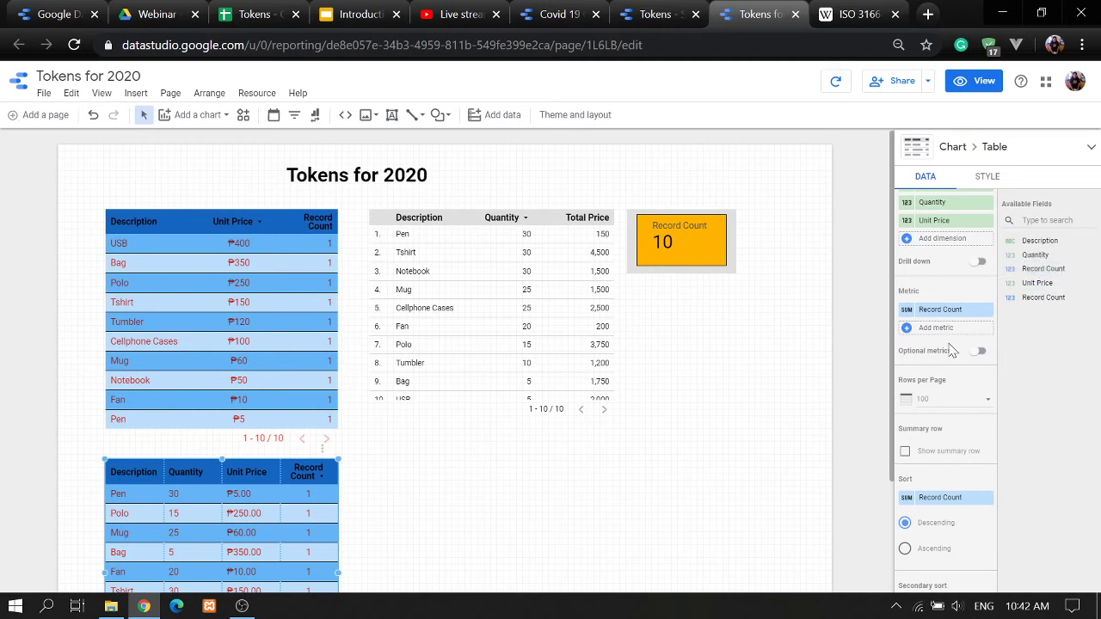
click(543, 261)
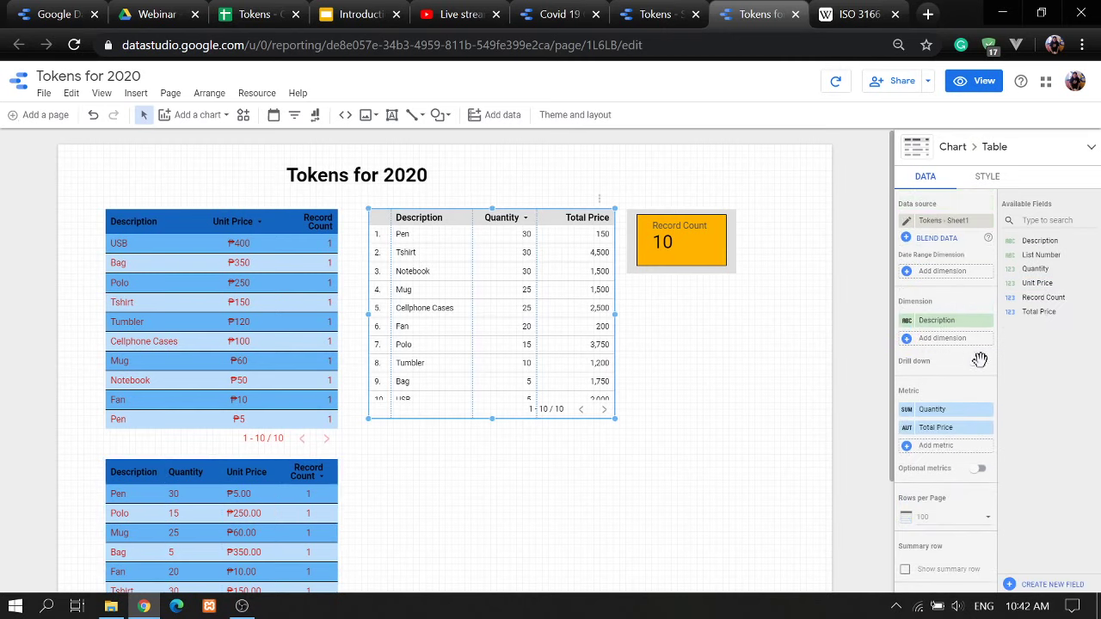
click(229, 304)
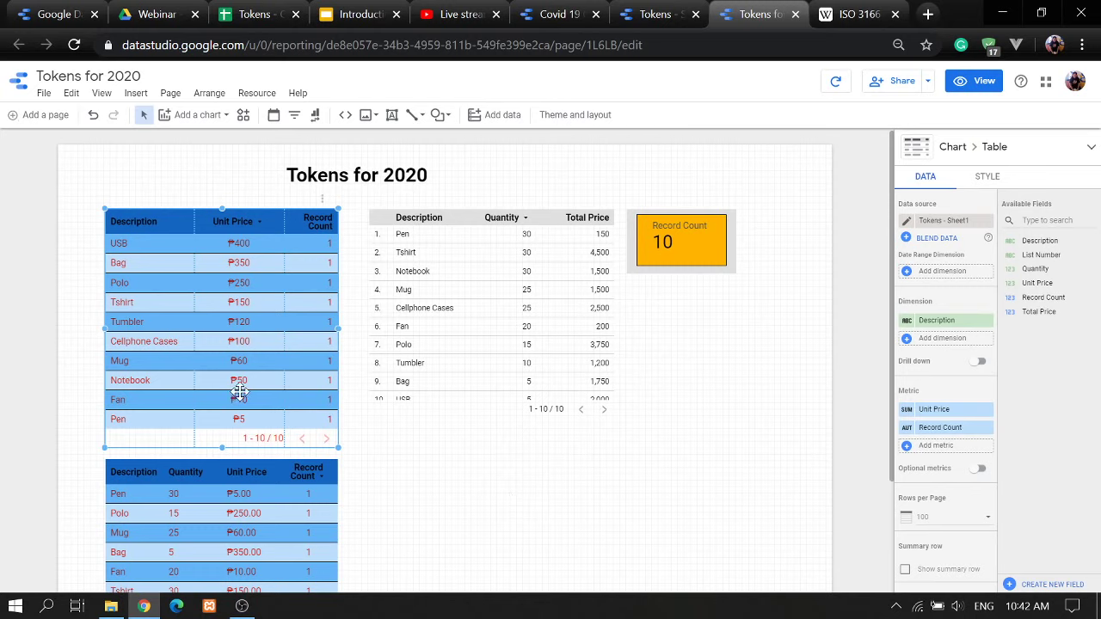
click(467, 462)
- Extend the quantity table's lower edge to match the price table's height so all ten rows fit
click(497, 342)
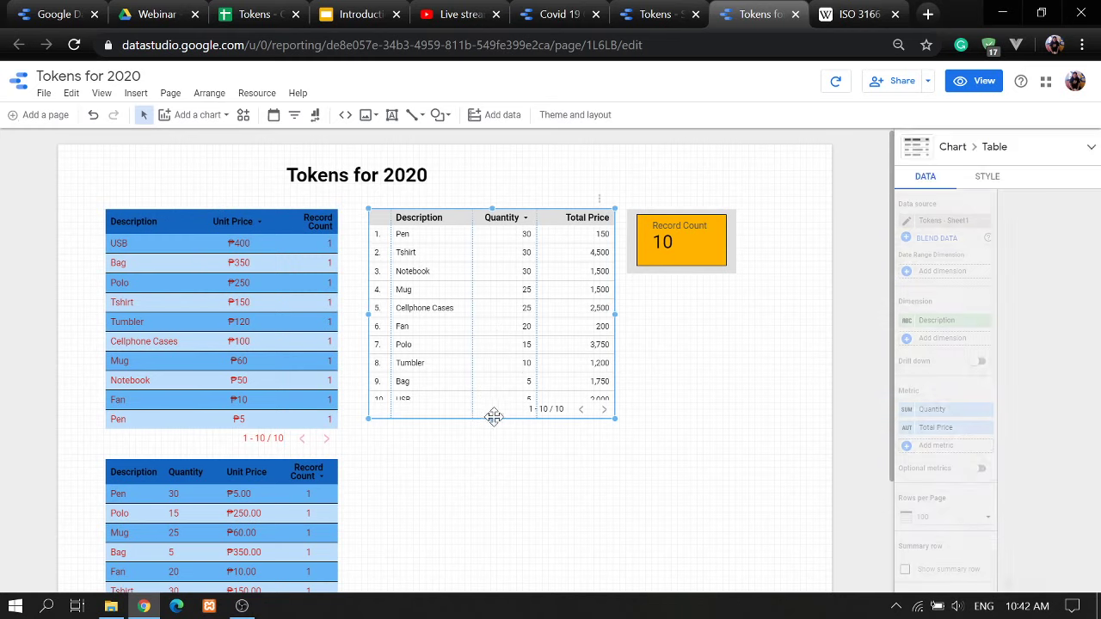
drag(493, 417, 491, 447)
click(705, 365)
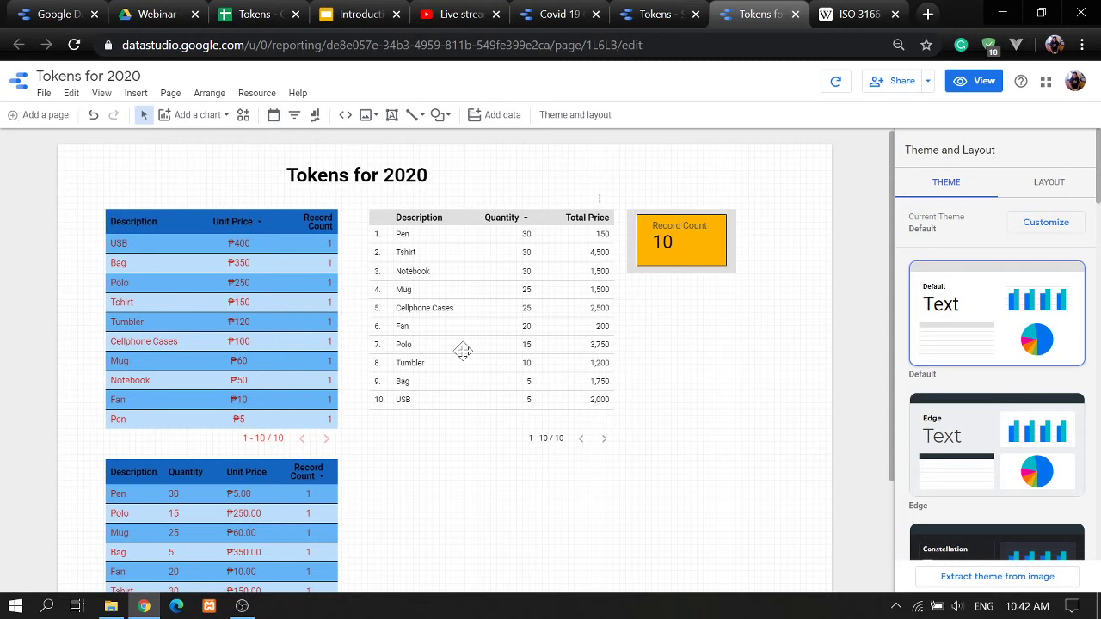
- Switch to Google Drive and create a new blank Google Sheets spreadsheet in the Webinar folder
click(155, 14)
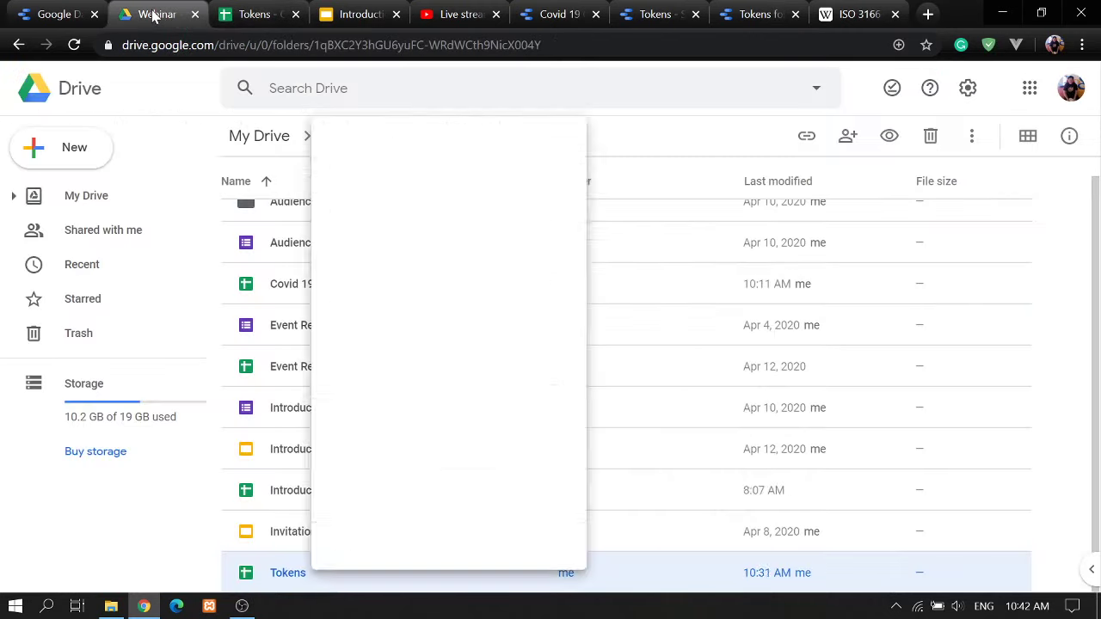
right_click(1058, 422)
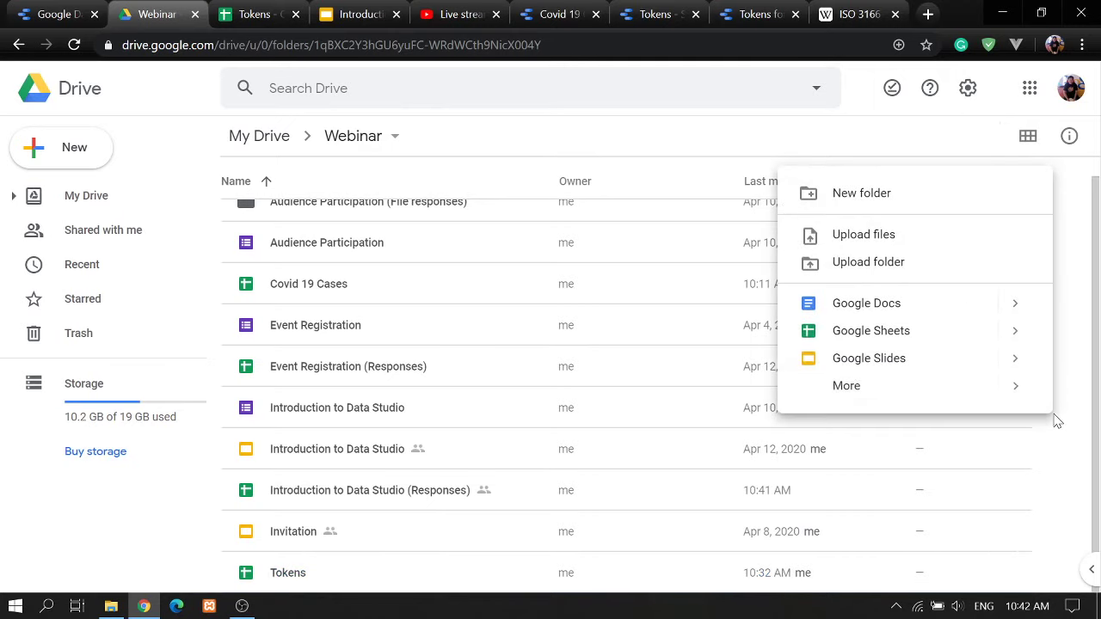
click(923, 337)
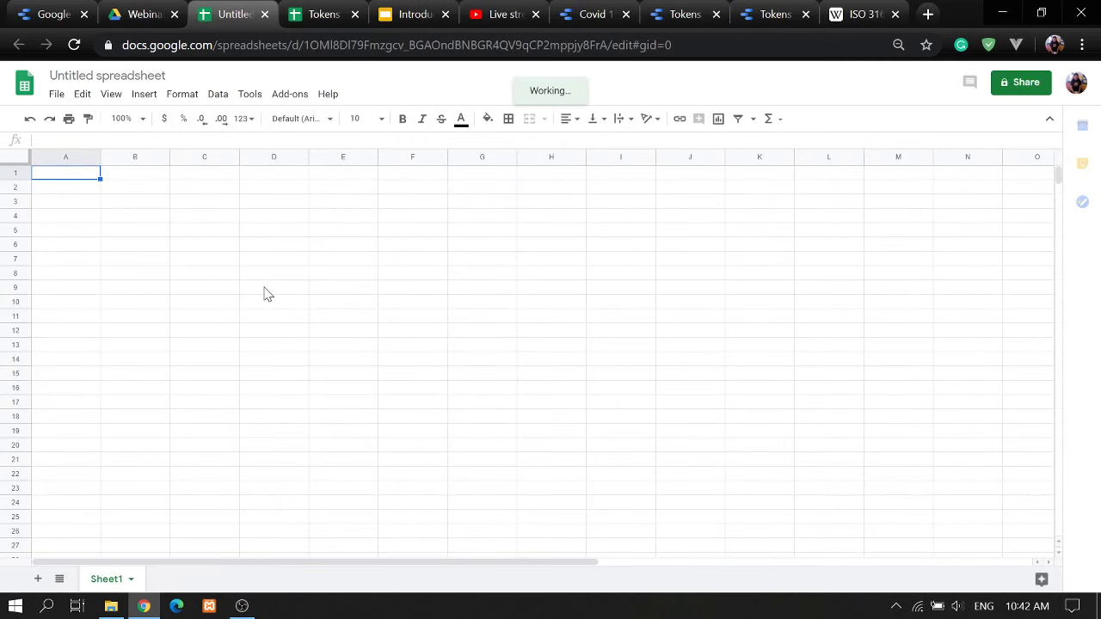
- Name the new spreadsheet "Activities"
click(140, 79)
text(Activityes)
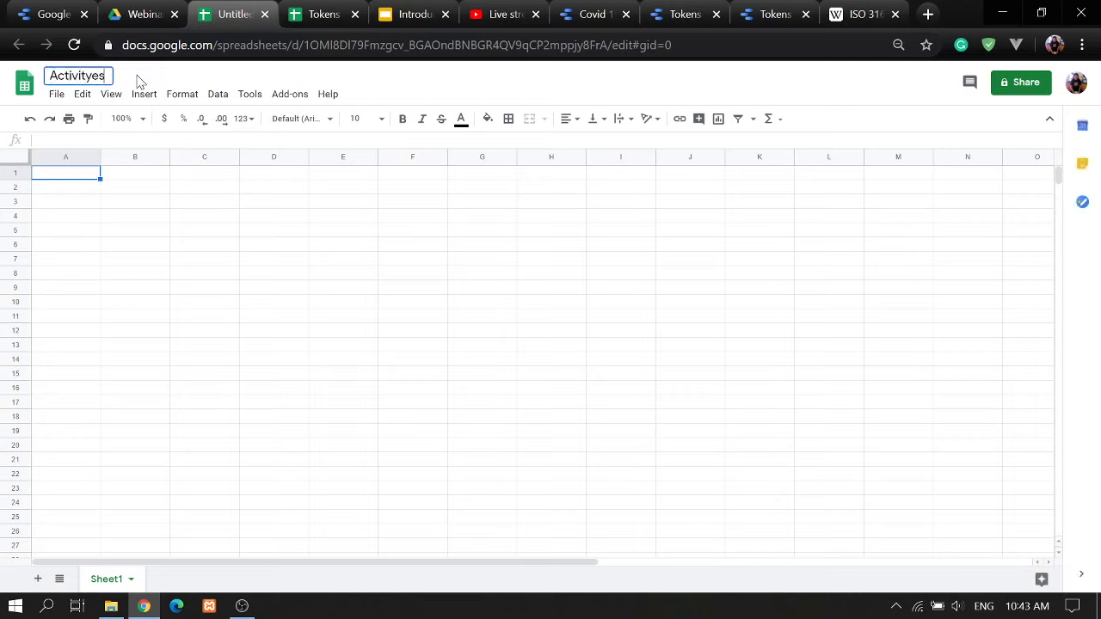
key(Return)
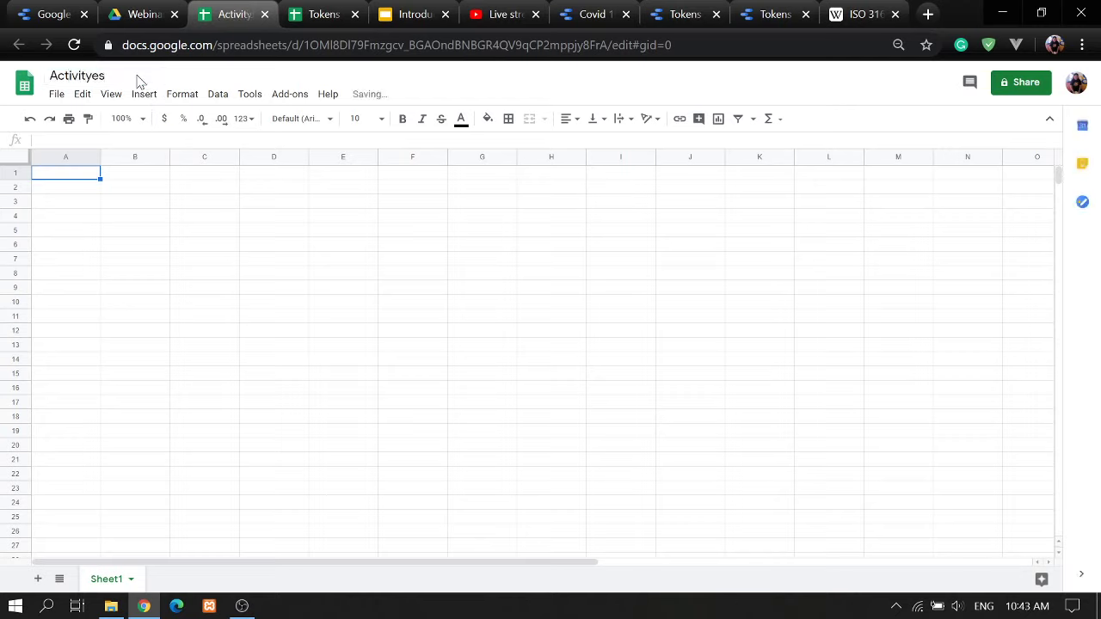
key(BackSpace)
text(i)
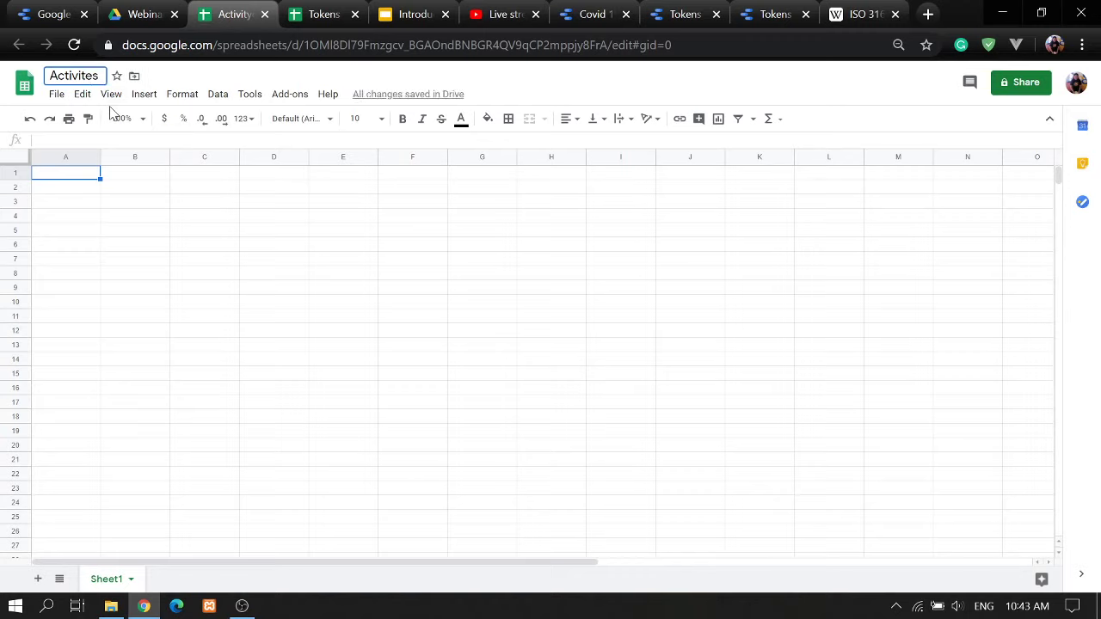
key(Return)
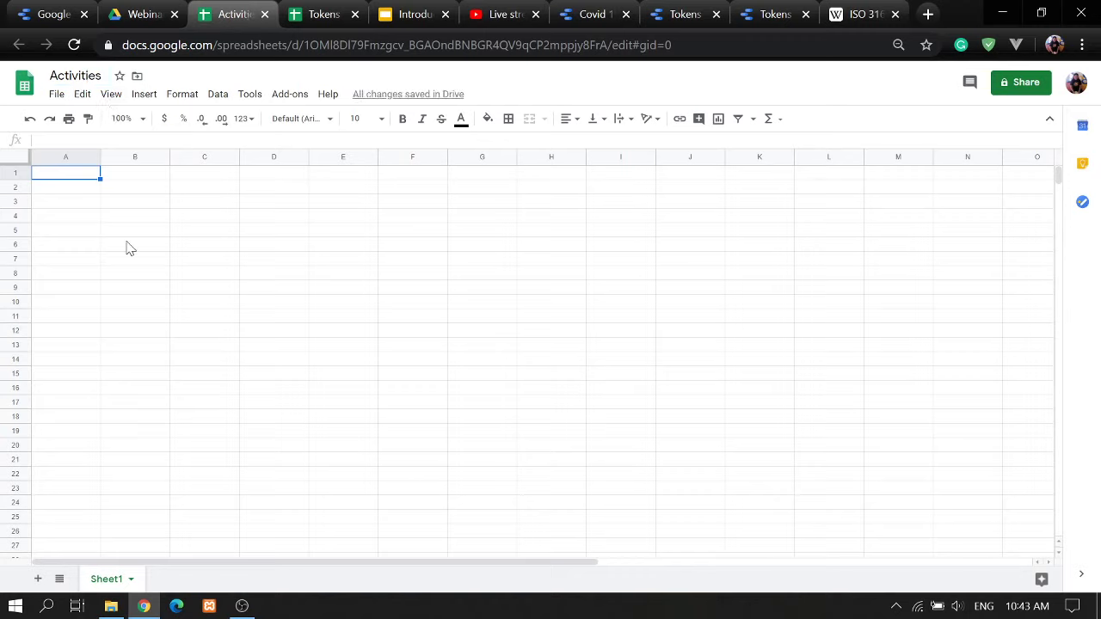
- Enter the column headers Date, Activity and Remarks in A1:C1 and select cell A2
text(Date)
key(Tab)
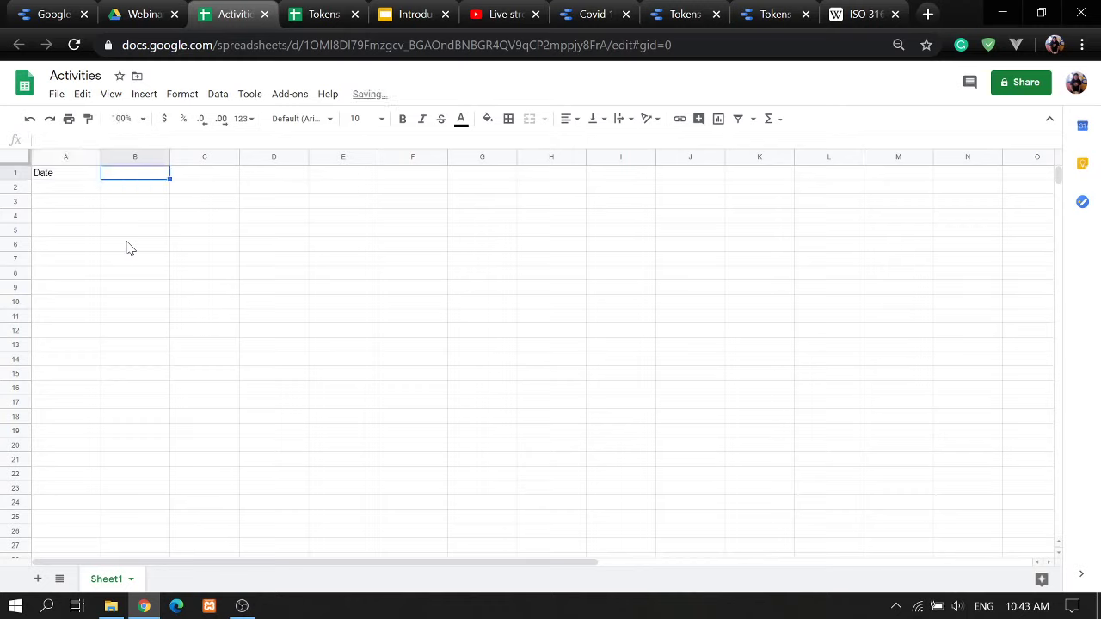
text(Activity)
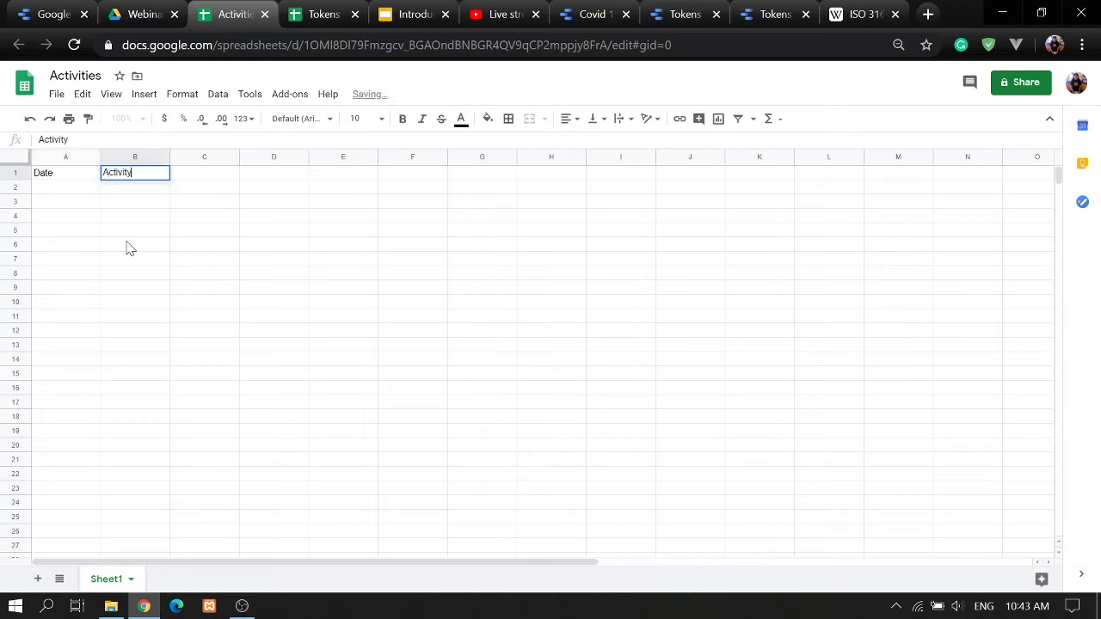
key(Tab)
text(Remarks)
key(Return)
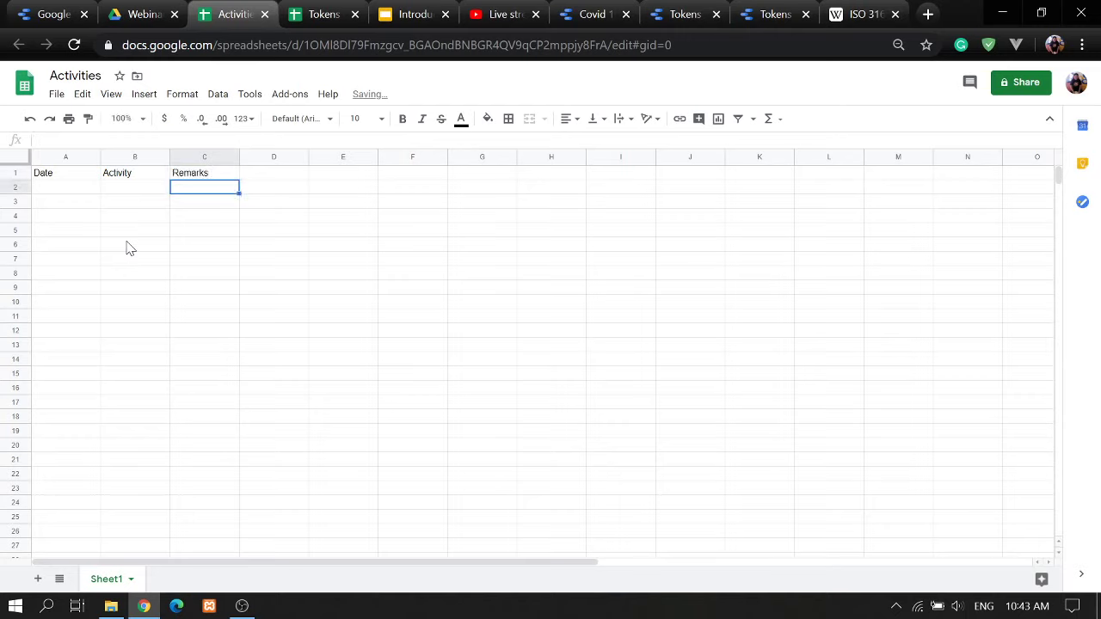
click(82, 188)
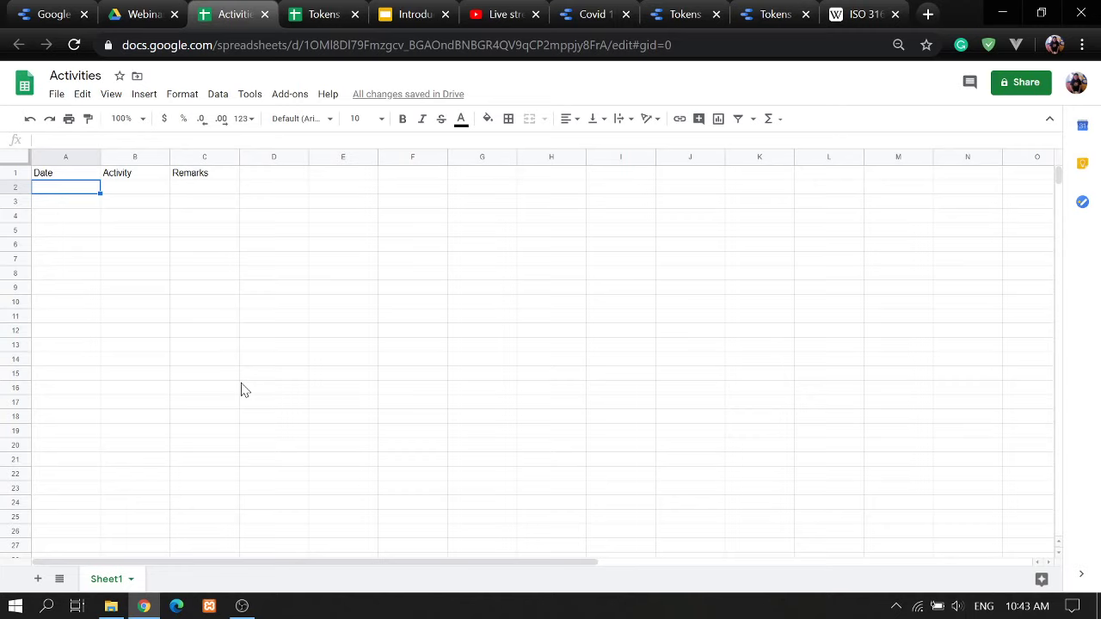
- Enter the dates April 1, 2020, April 2, 2020 and April 3, 2020 in cells A2:A4 of the Date column
text(April)
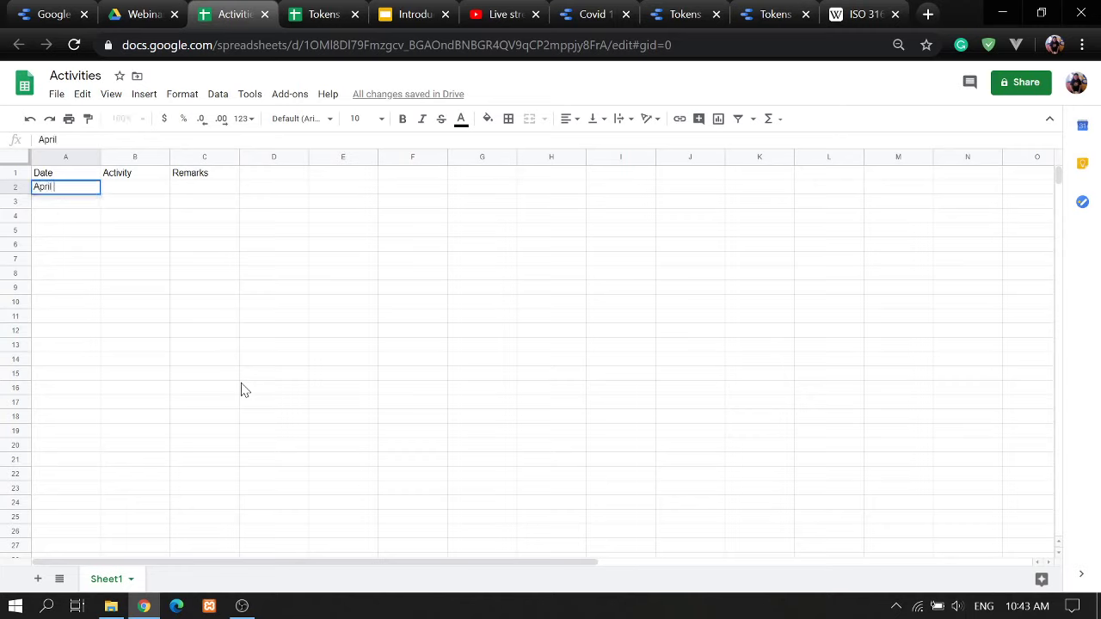
text( 1, 2020)
key(Return)
text(April 2, 2020)
key(Return)
text(A)
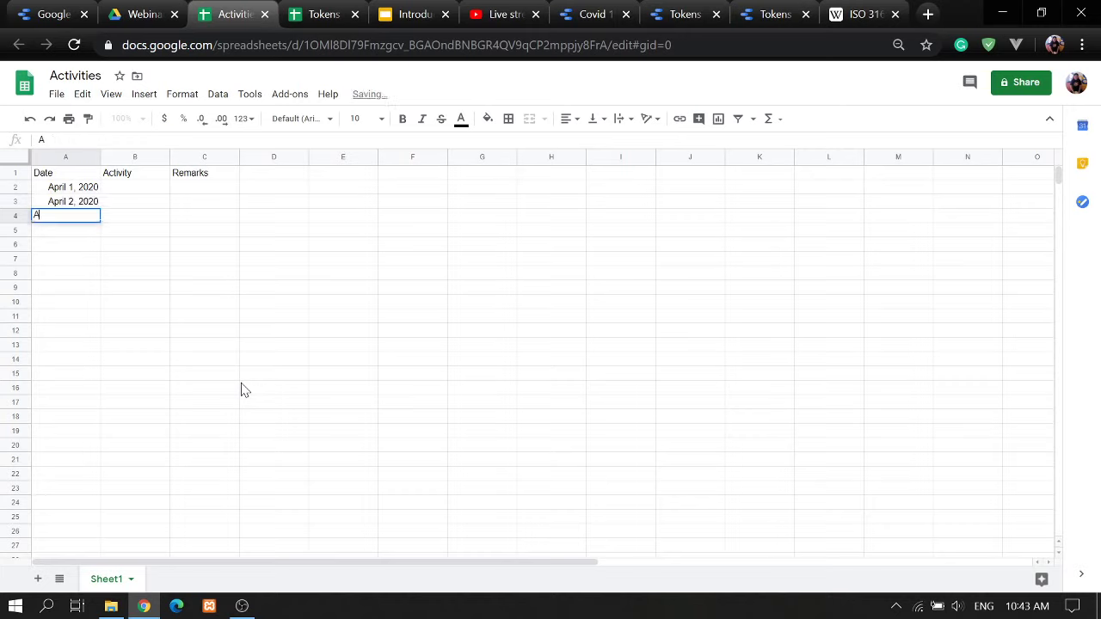
text(pr)
key(BackSpace)
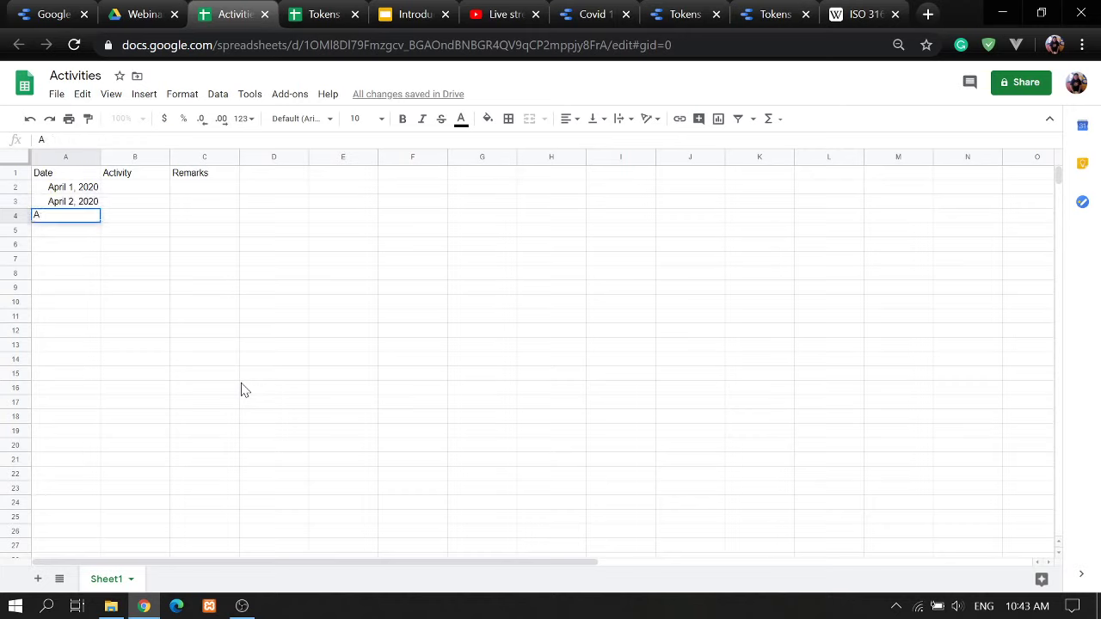
text(pril 3, 2020)
key(Return)
- Continue the Date column in A5:A8 with the daily dates April 4, 2020 through April 7, 2020
text(April)
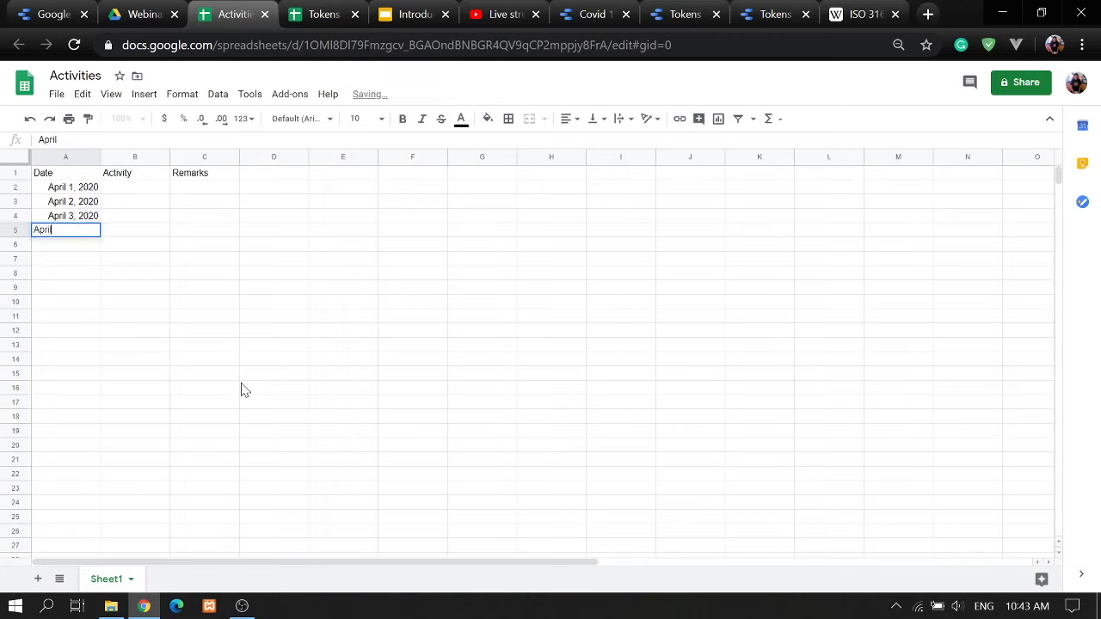
text( 4, 2020)
key(Return)
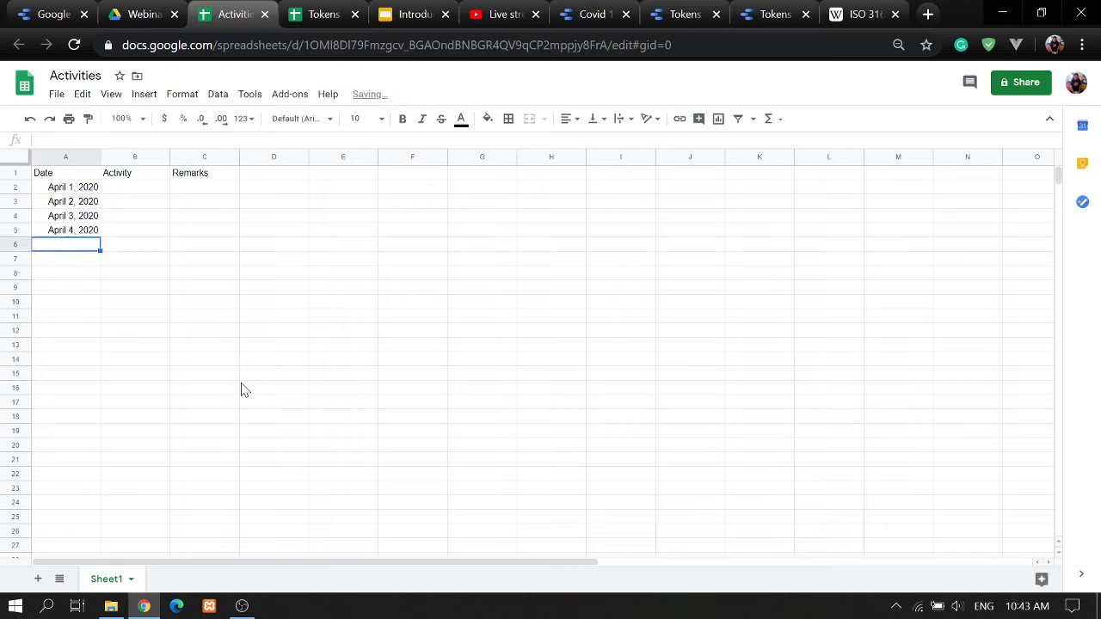
text(April 5, 2020)
key(Return)
text(A)
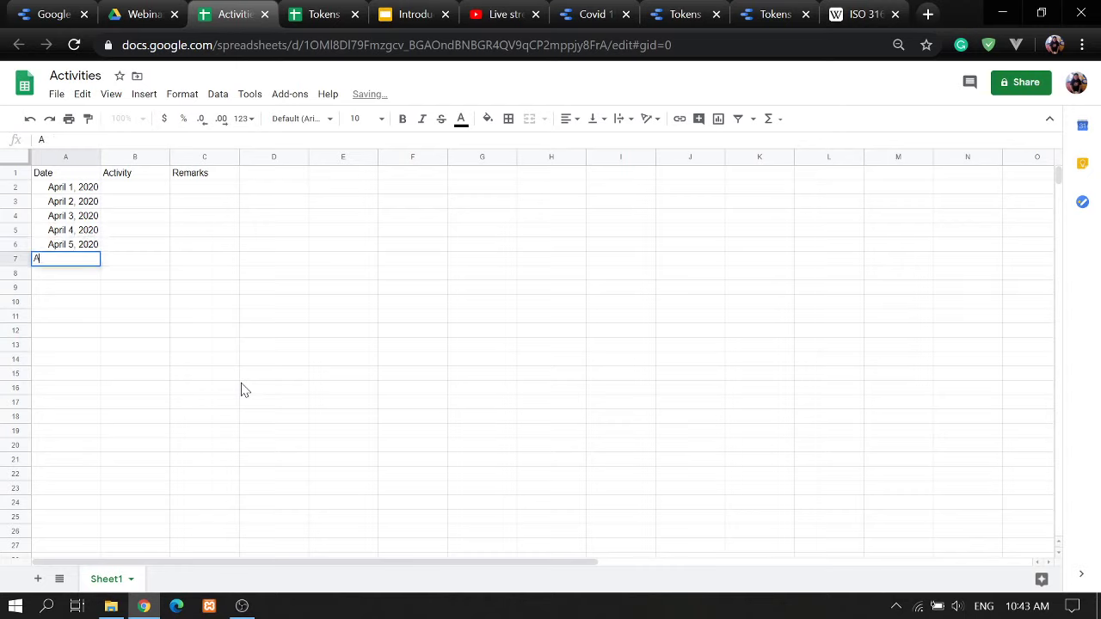
text(pril )
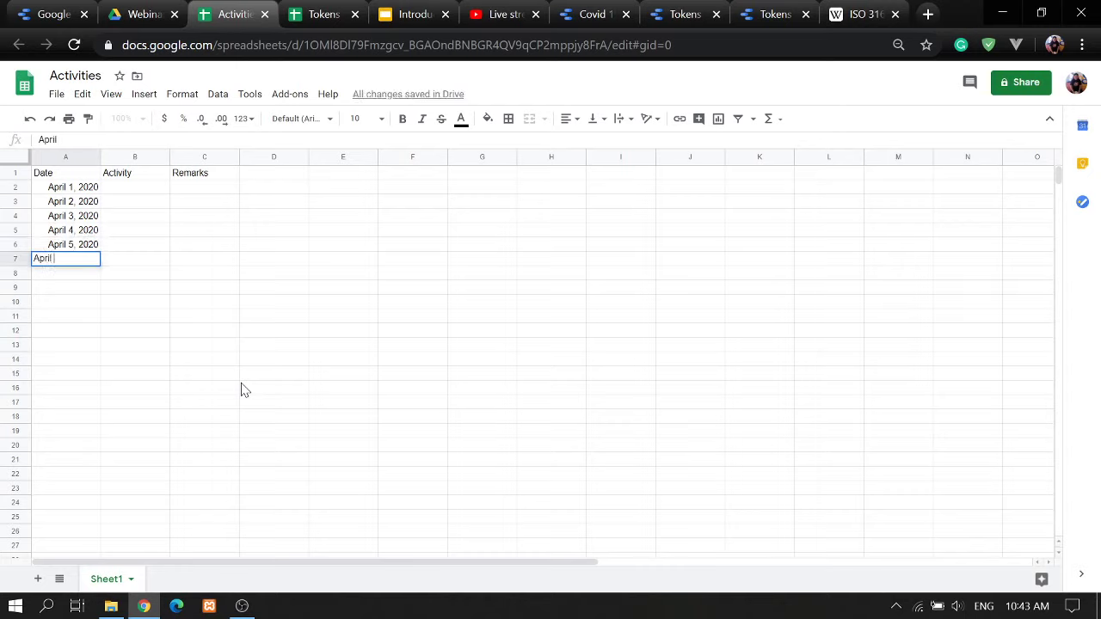
text(6, 2020)
key(Return)
text(April )
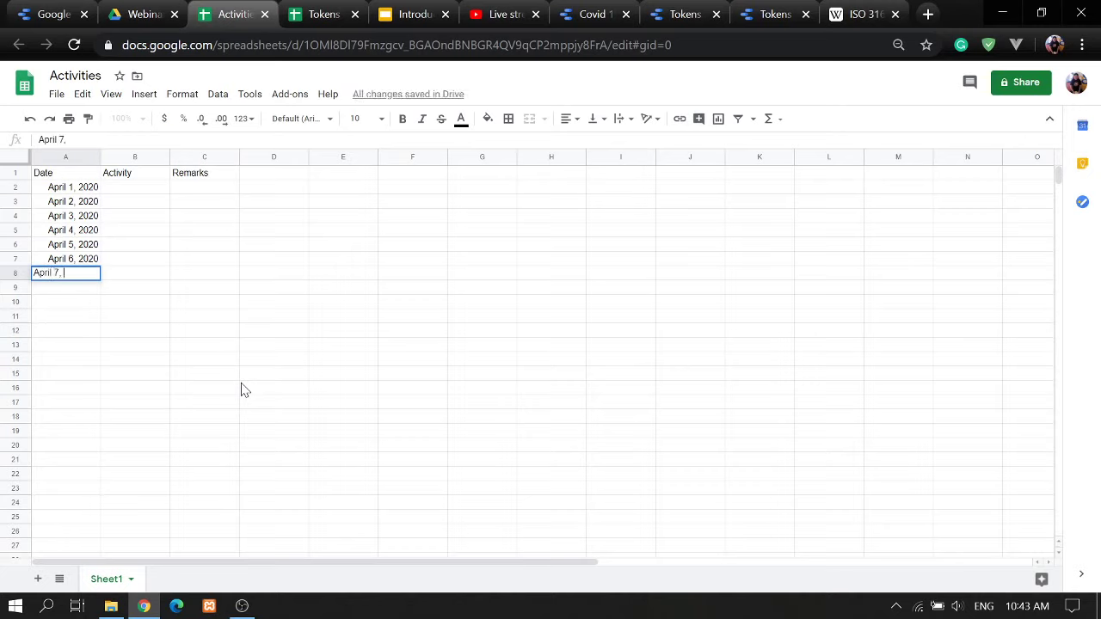
text(7, 2020)
key(Return)
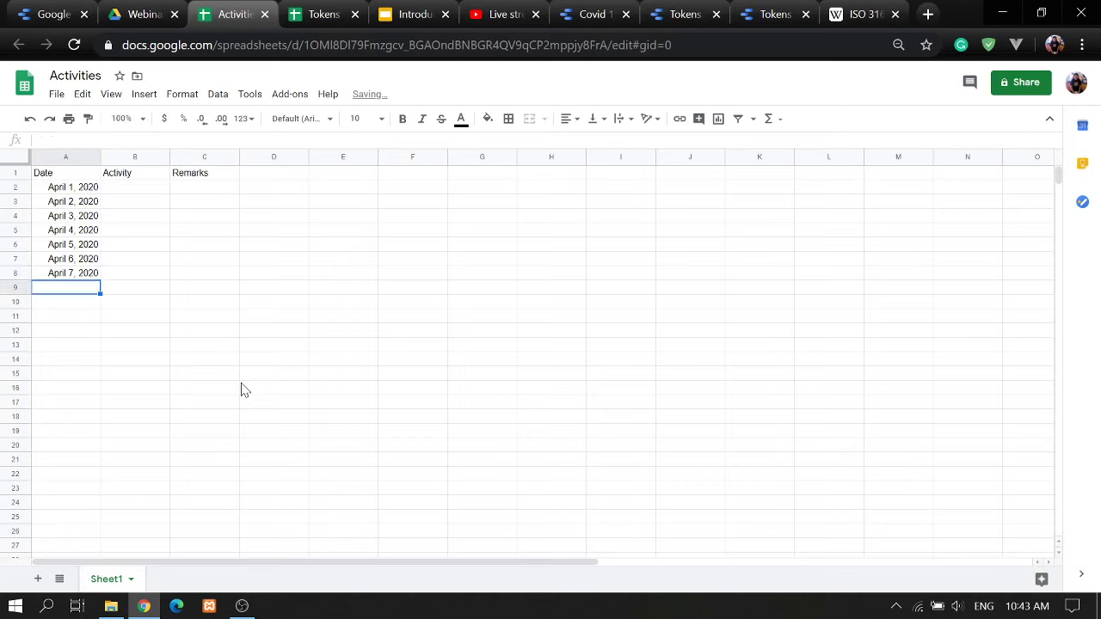
- Fill the Activity column for April 1 to 4 (B2:B5) with Planning, Experiment, Testing and Developing
click(144, 190)
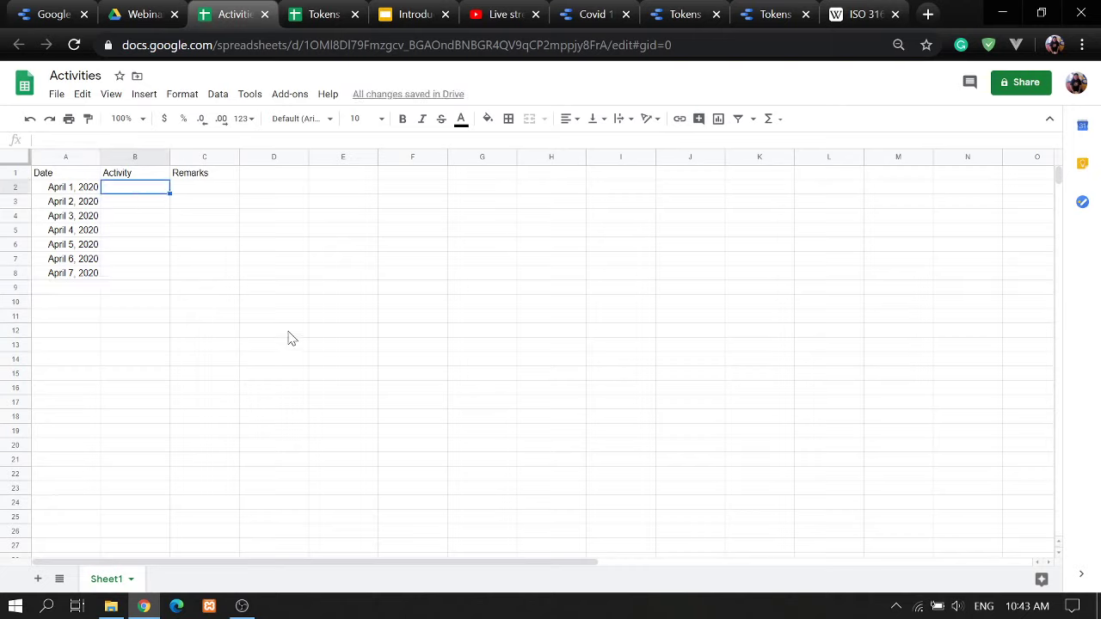
text(Pa)
key(BackSpace)
key(BackSpace)
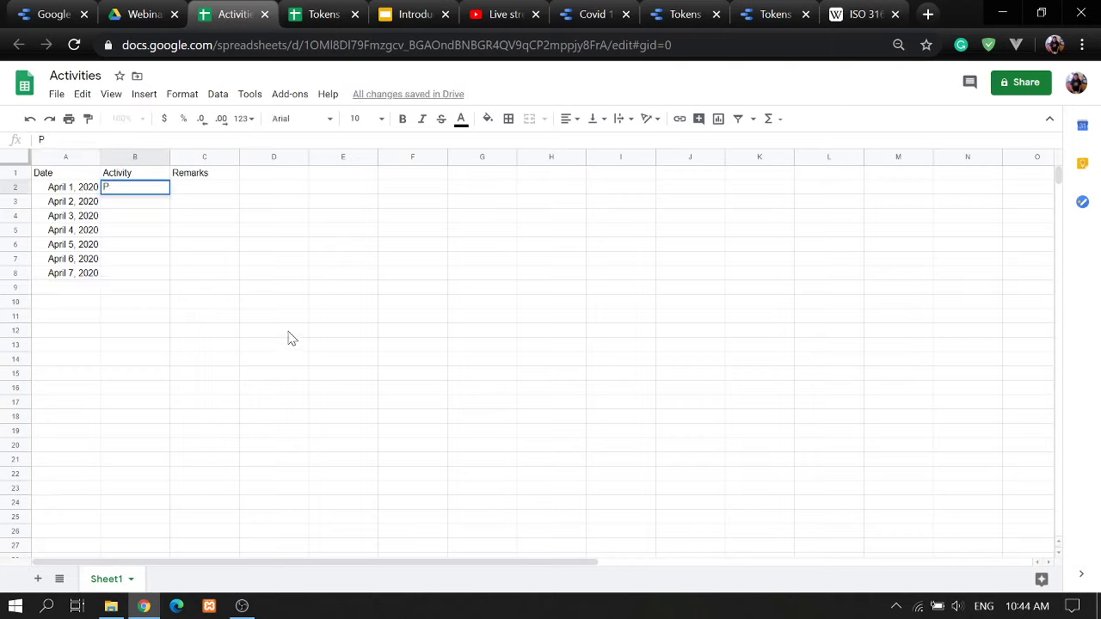
text(lanning)
key(Return)
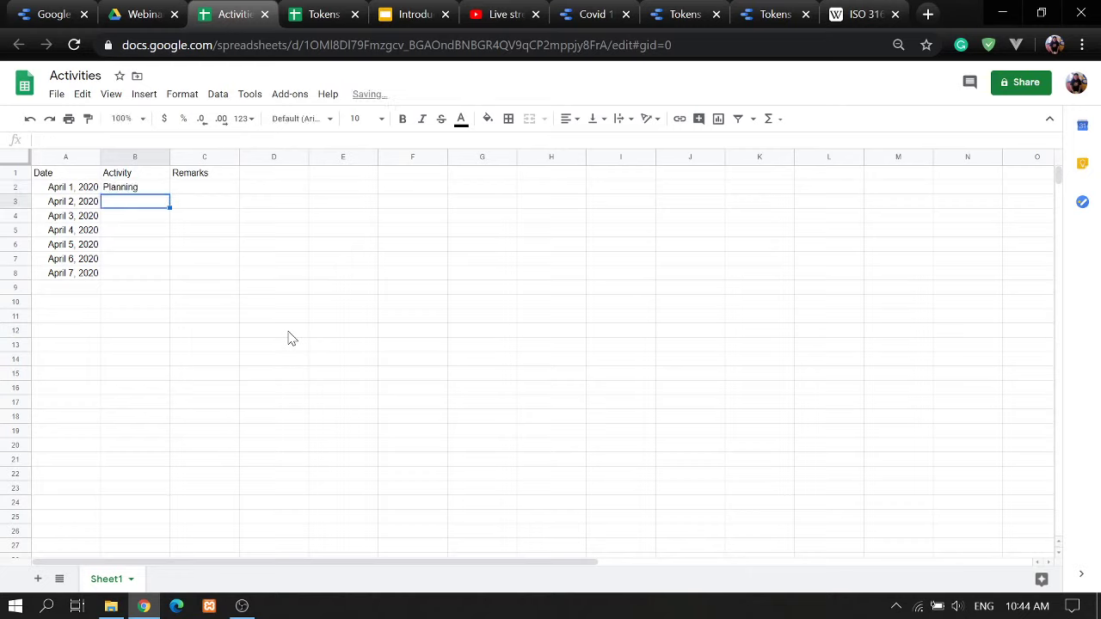
text(Ex)
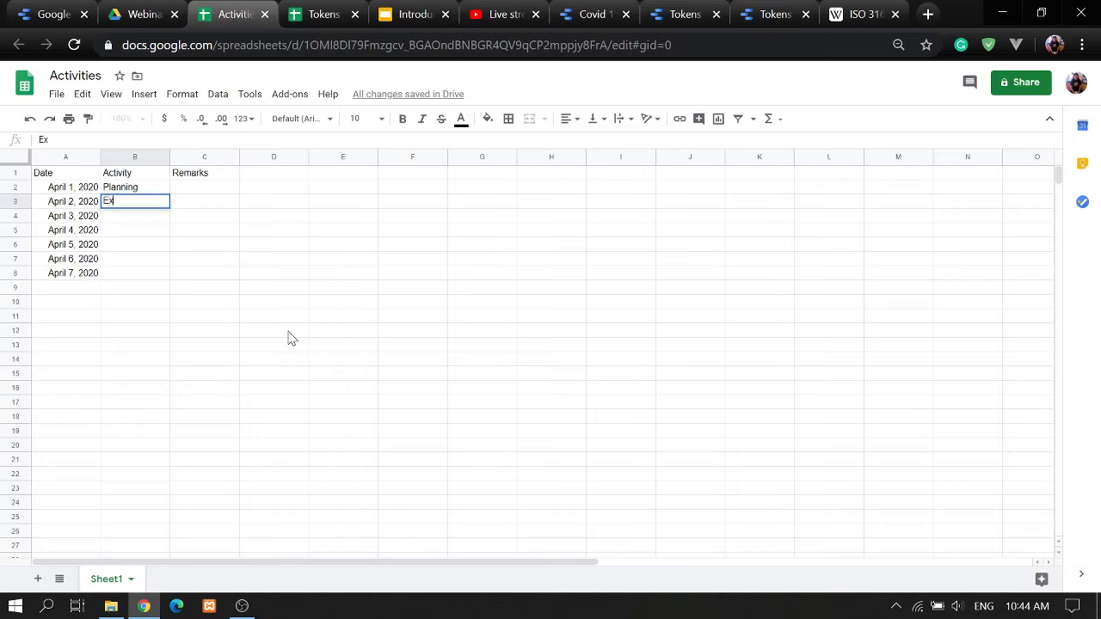
text(periment)
key(Return)
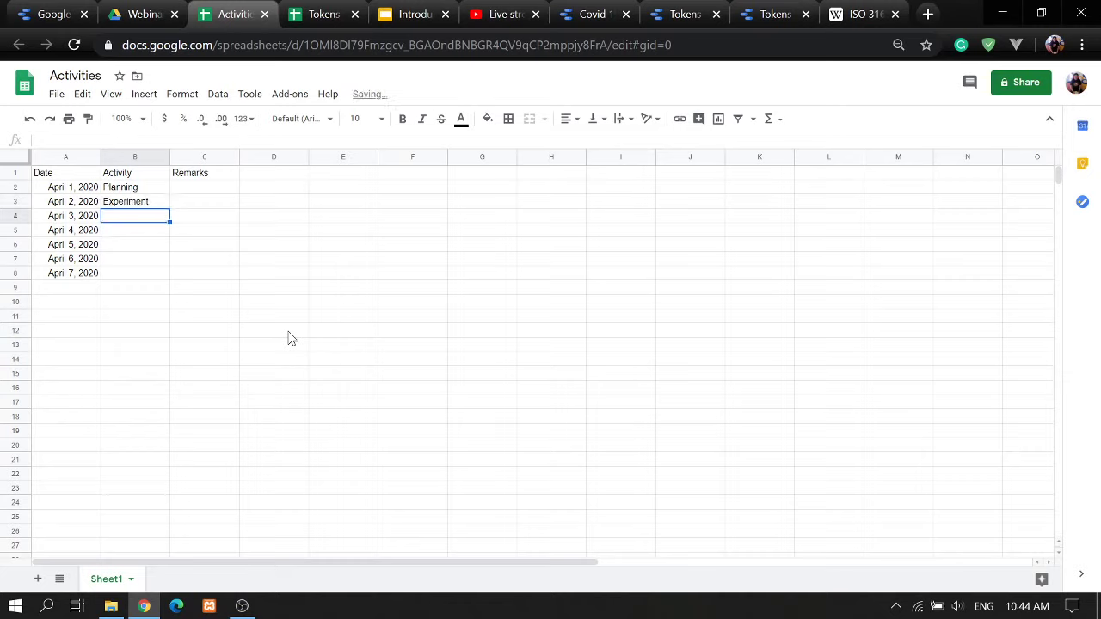
text(Testing)
key(Return)
text(Developing)
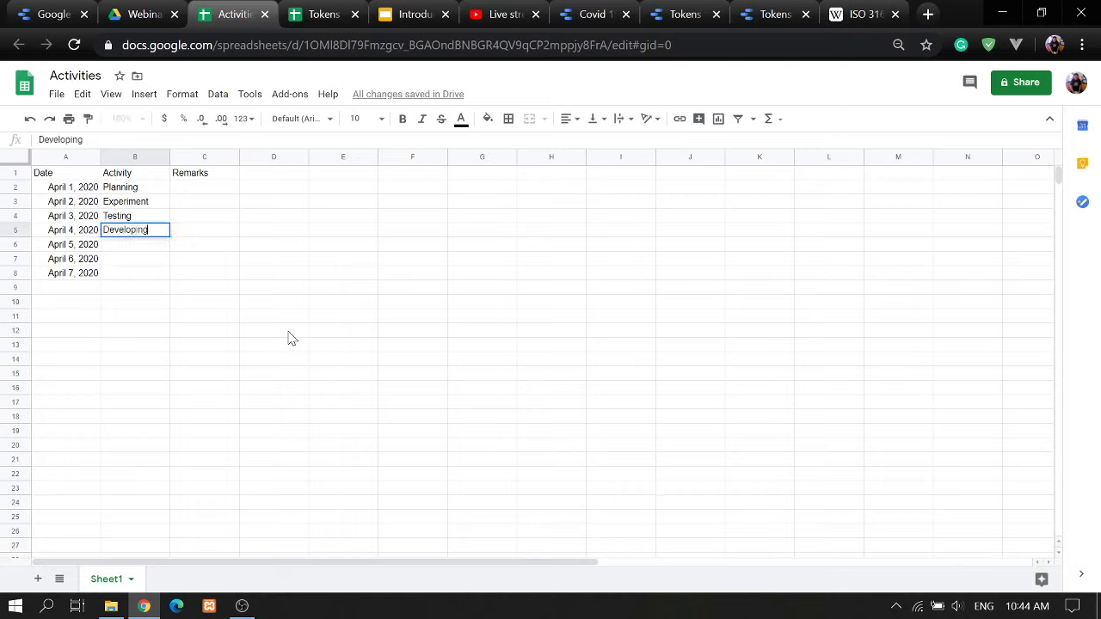
key(Return)
- Enter the activity Execution for April 7 in B8 and Maintaining for April 6 in B7
text(M)
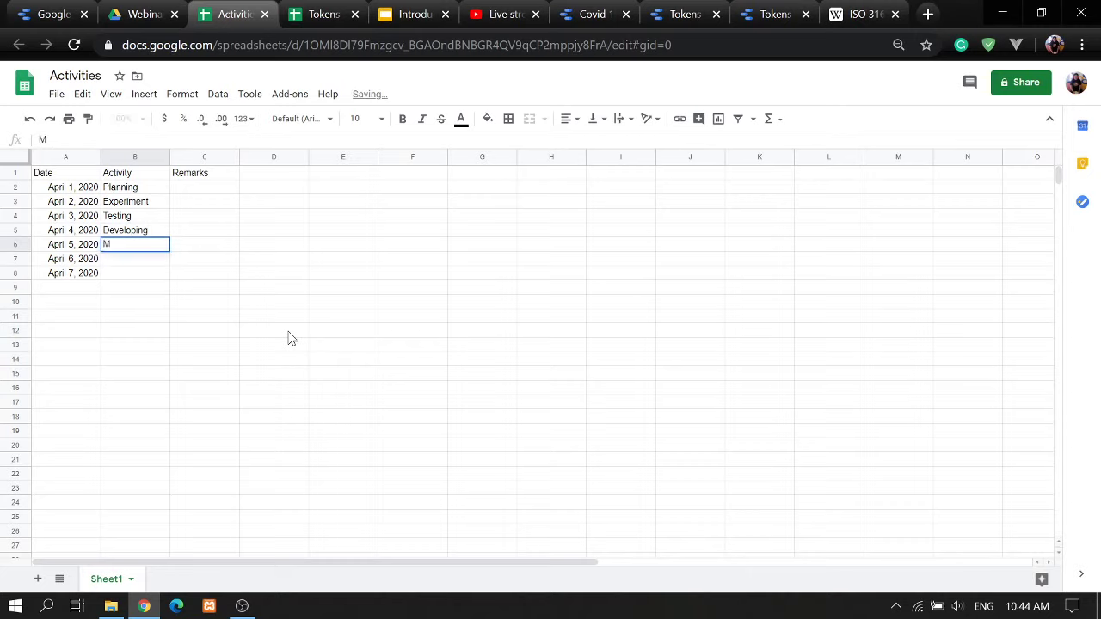
key(BackSpace)
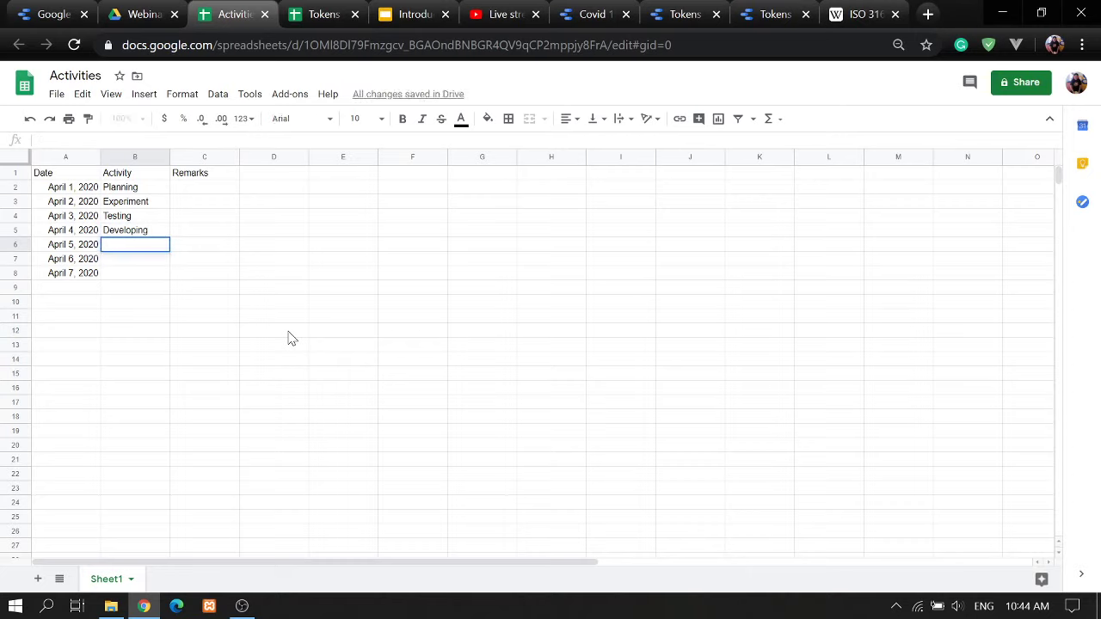
key(Return)
key(Down)
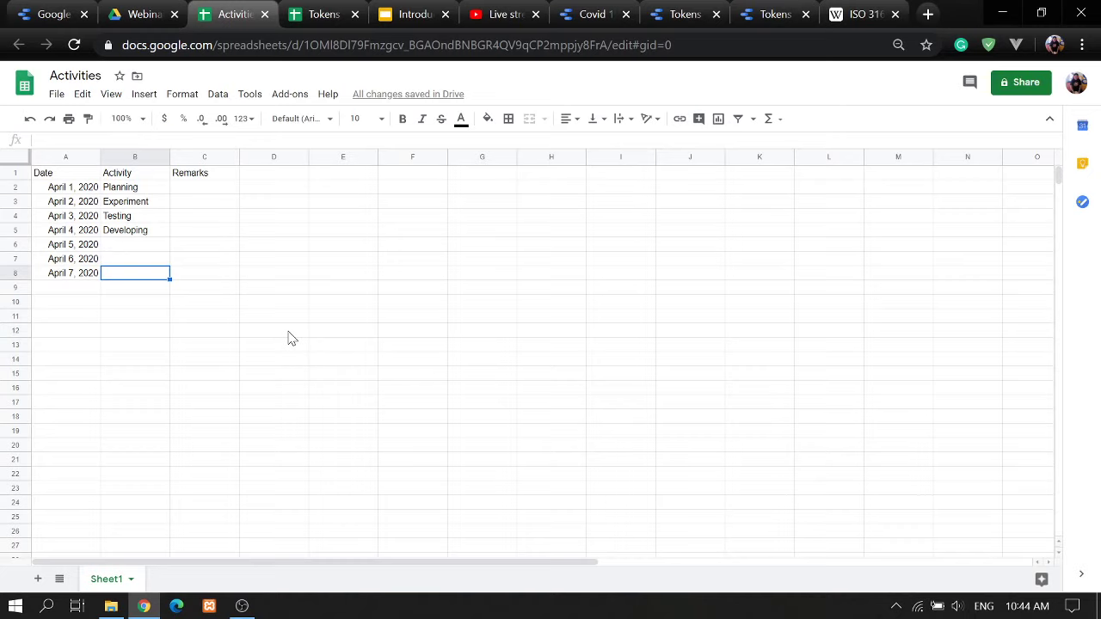
text(Executi)
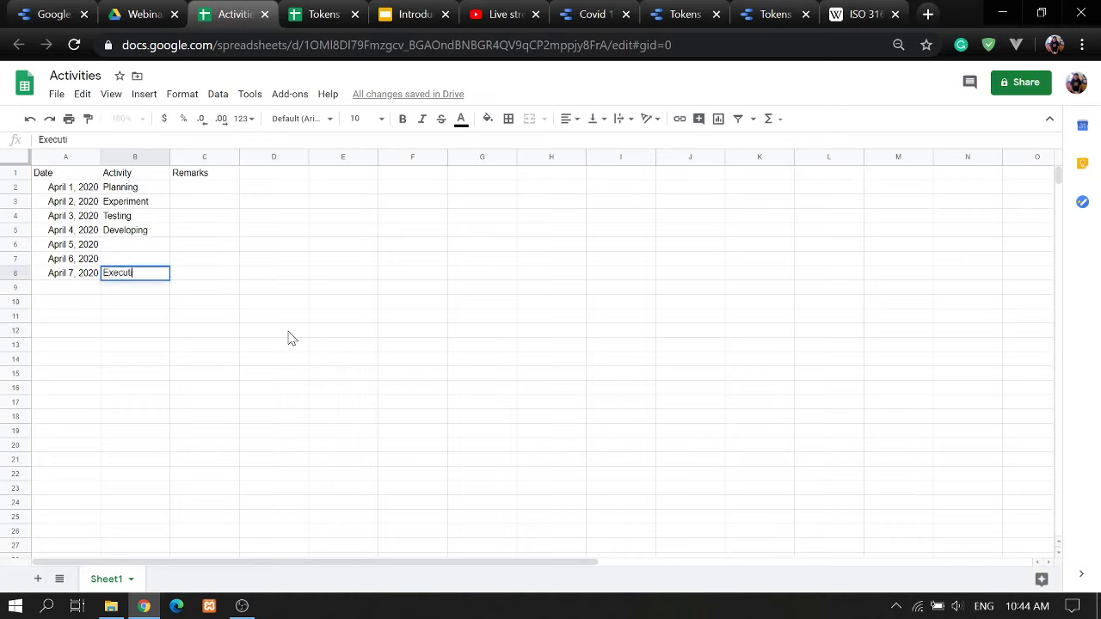
text(on)
key(Up)
text(M)
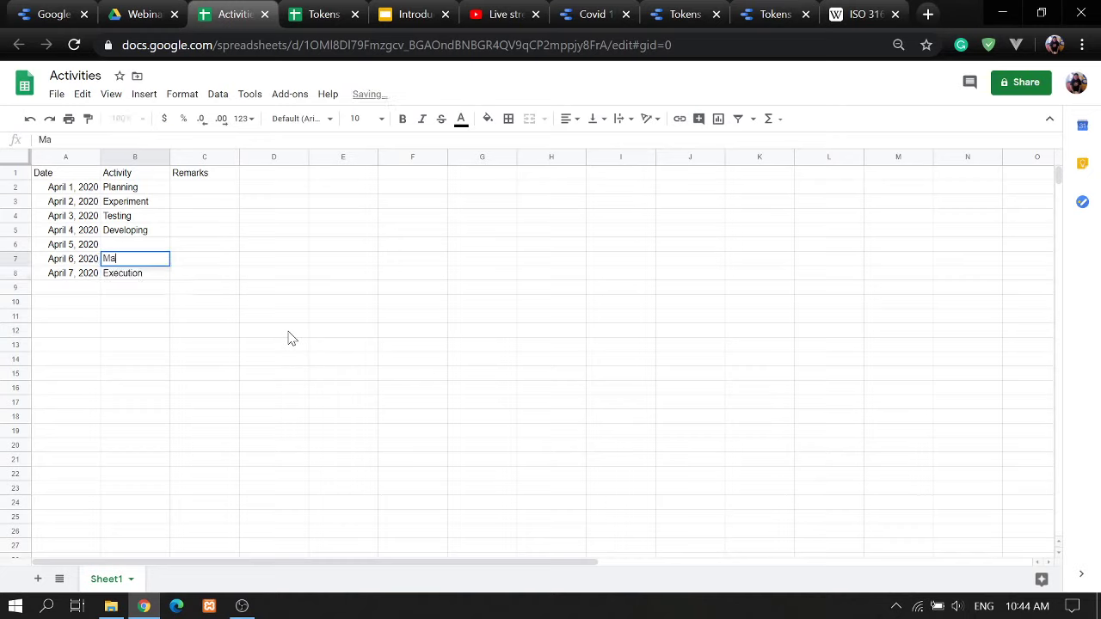
text(aintaining)
key(Return)
- Enter Retesting as the April 5 activity in the empty cell B6
key(Up)
key(Up)
key(Up)
key(Down)
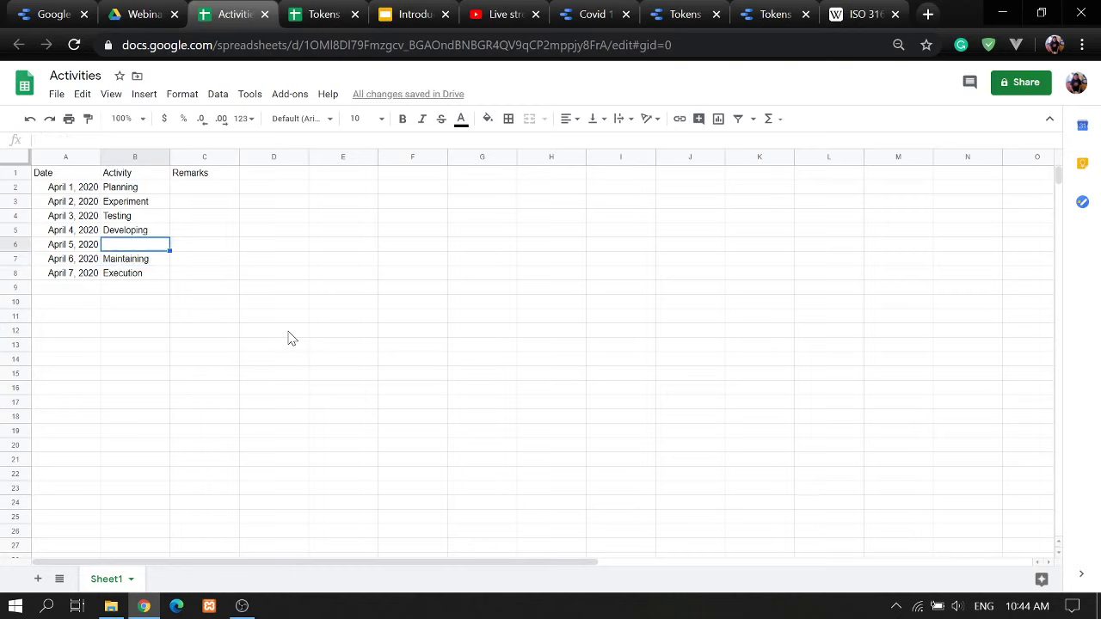
text(Retesting)
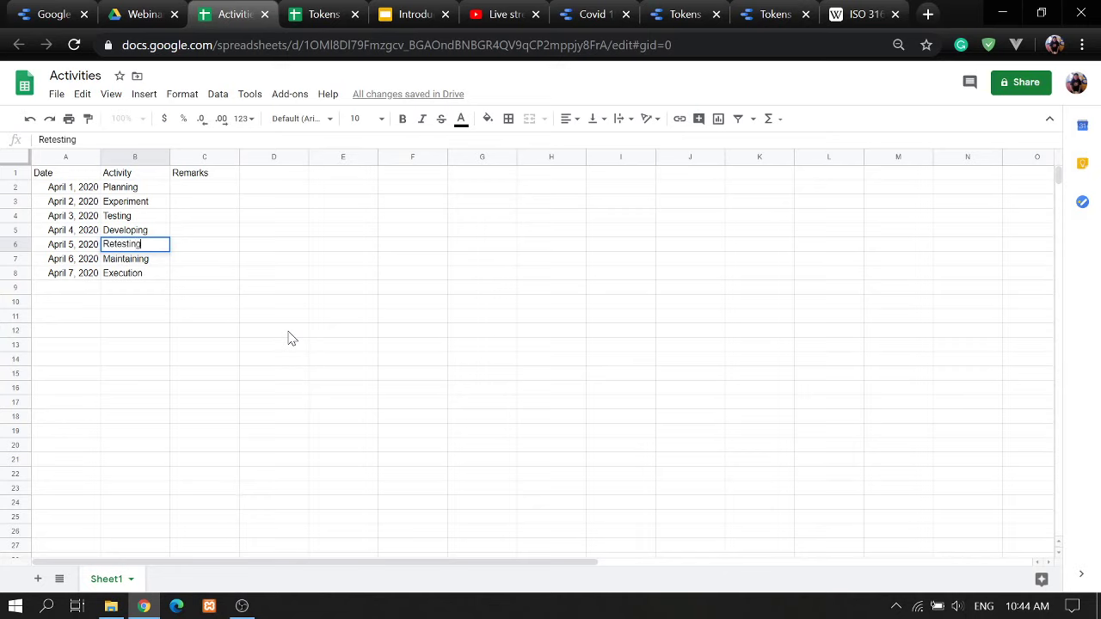
key(Return)
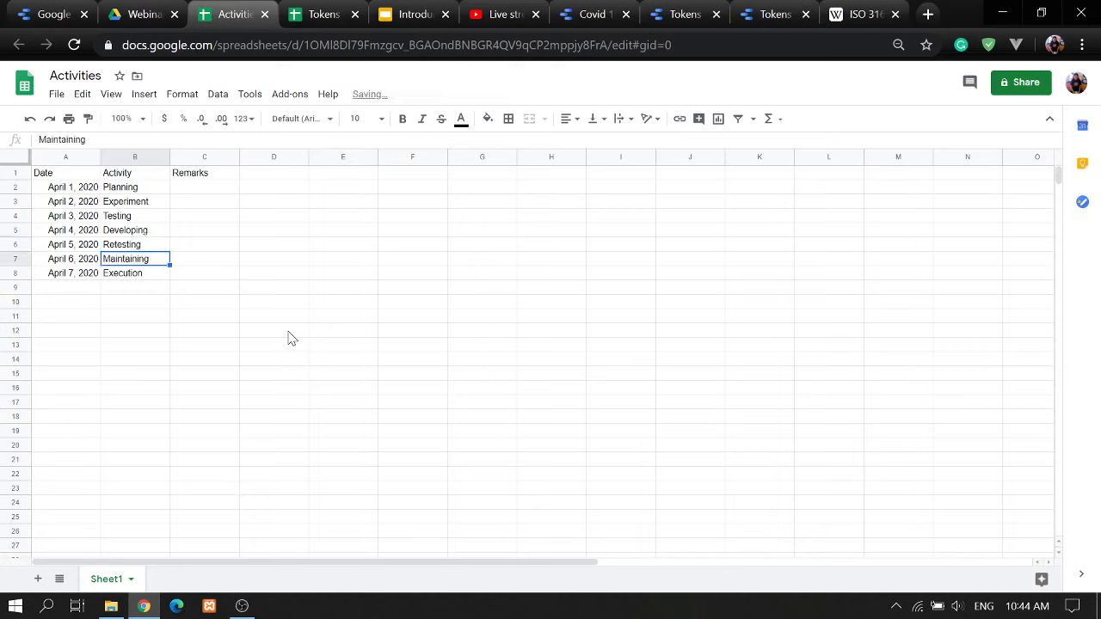
- Enter the remarks Pass for Planning, Pass for Experiment and Failed for Testing in C2:C4
click(207, 185)
text(Pass)
key(Return)
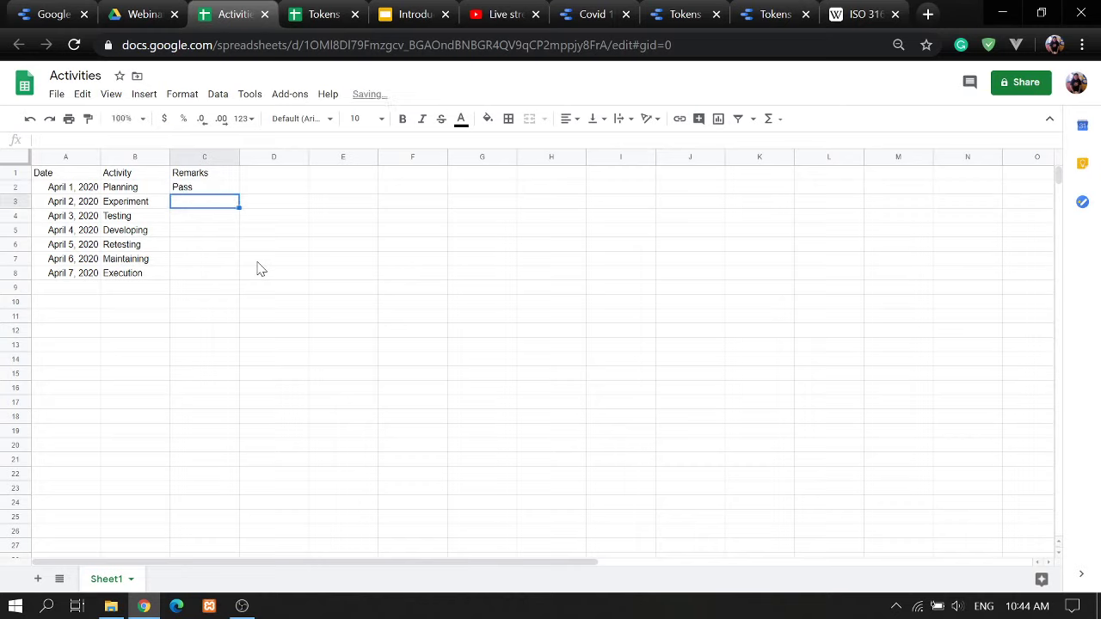
text(Pass)
key(Return)
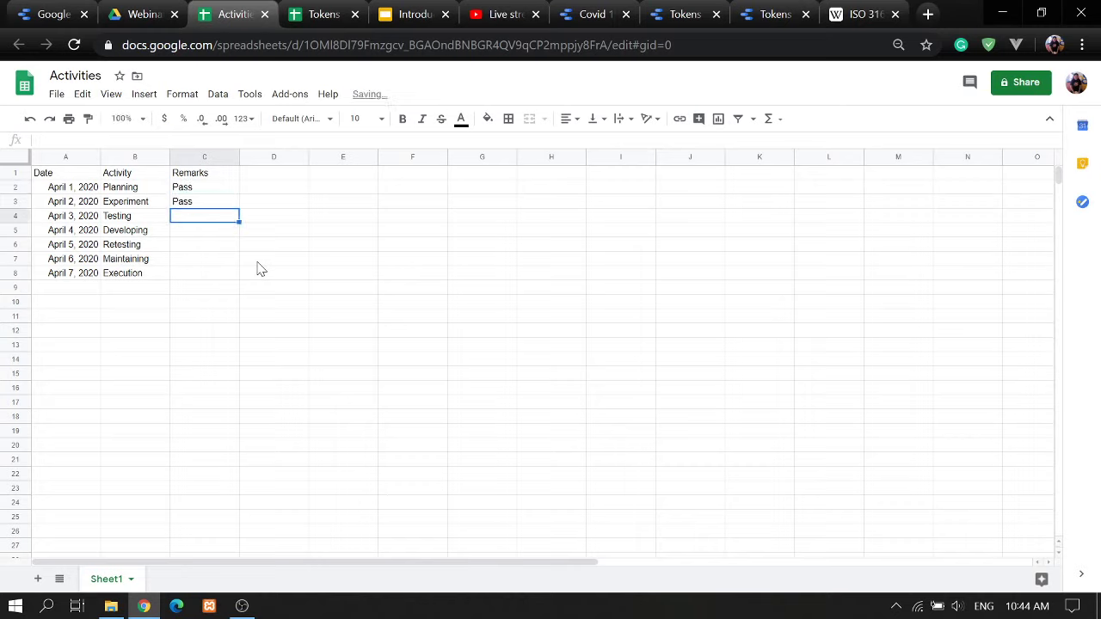
text(Failed)
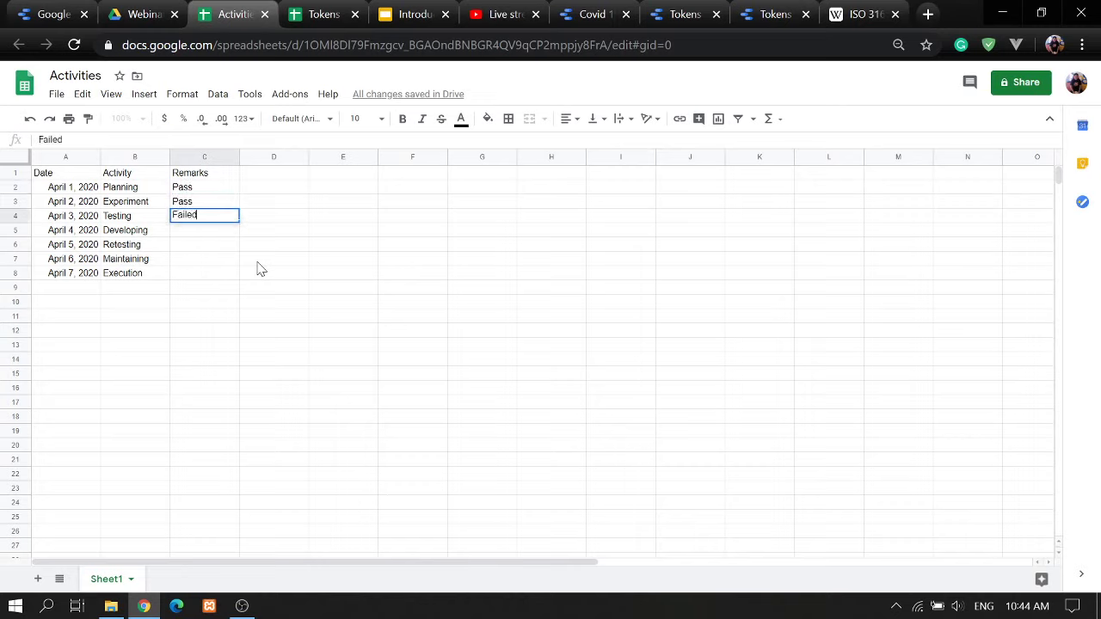
key(Return)
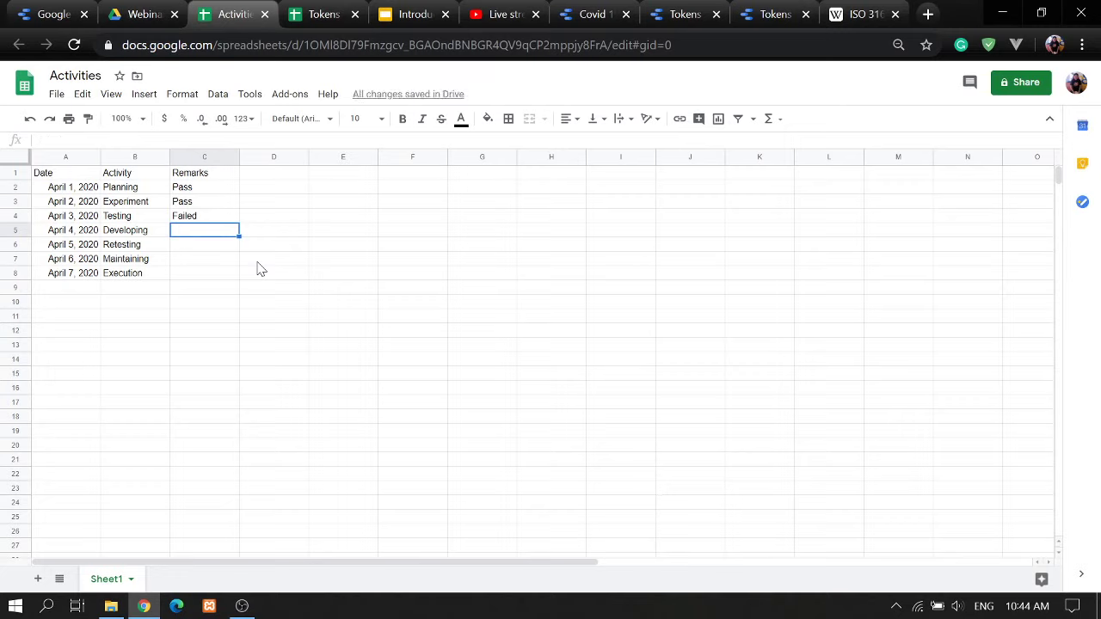
- Change the remarks for Planning and Experiment in C2 and C3 to Passed
click(194, 185)
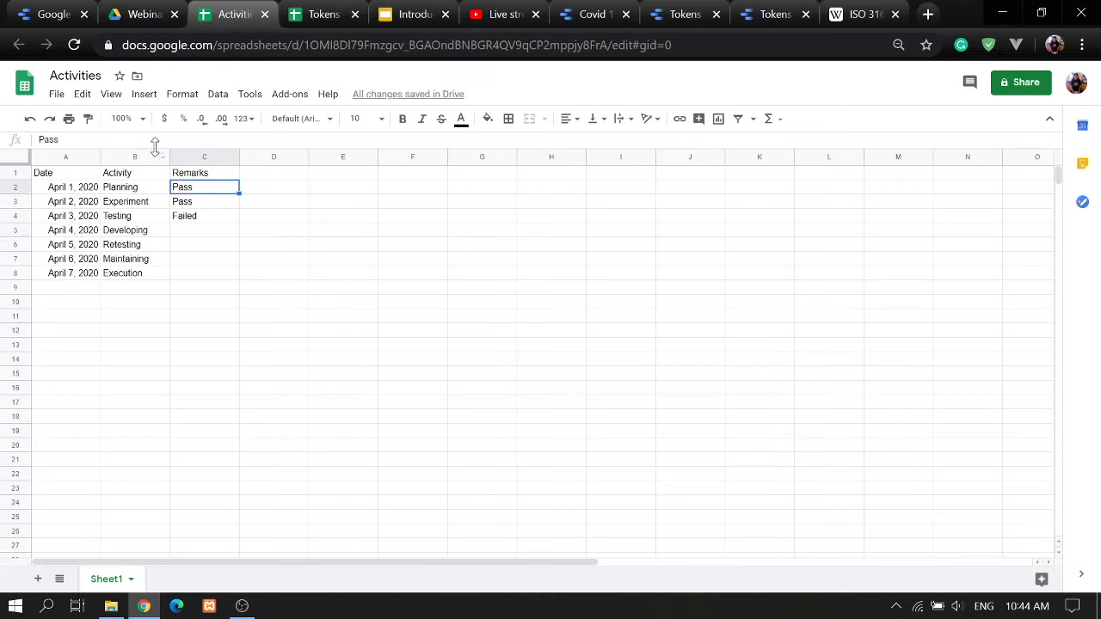
key(Return)
text(ed)
key(Return)
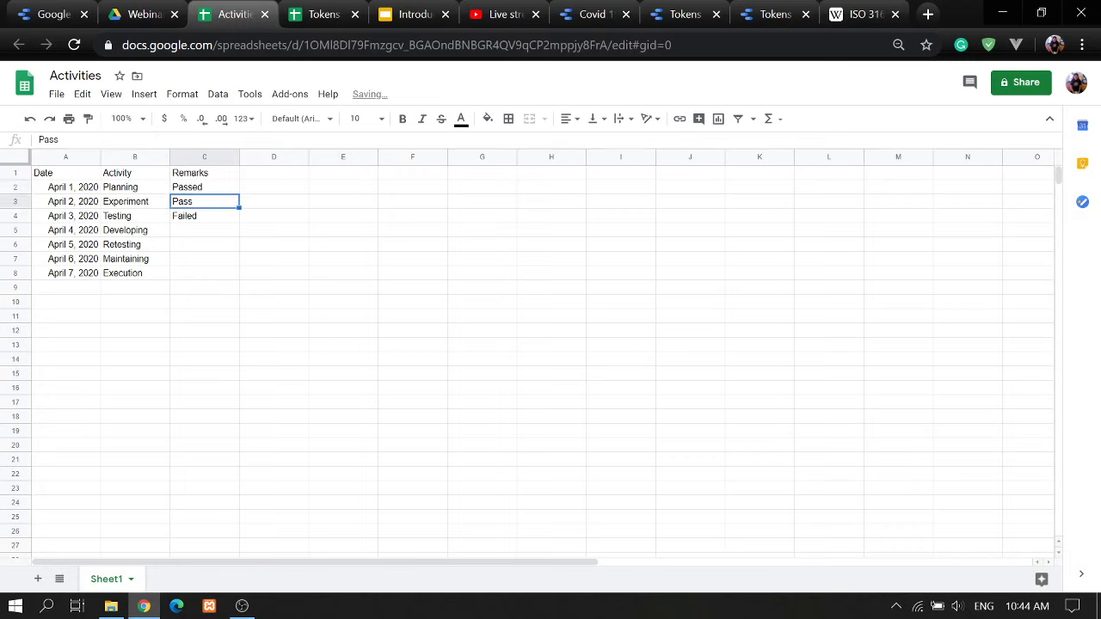
key(Return)
text(ed)
key(Return)
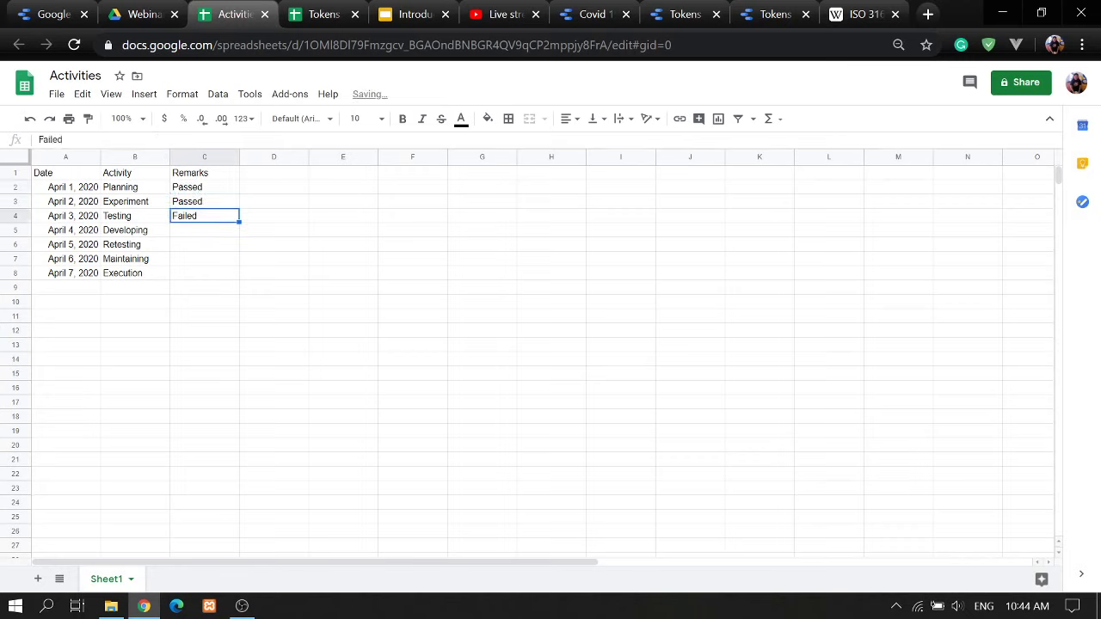
- Complete the Remarks column in C5:C8 with Failed, Passed, Failed and Passed, and leave an empty cell outside the data selected
key(Return)
key(Return)
text(Failed)
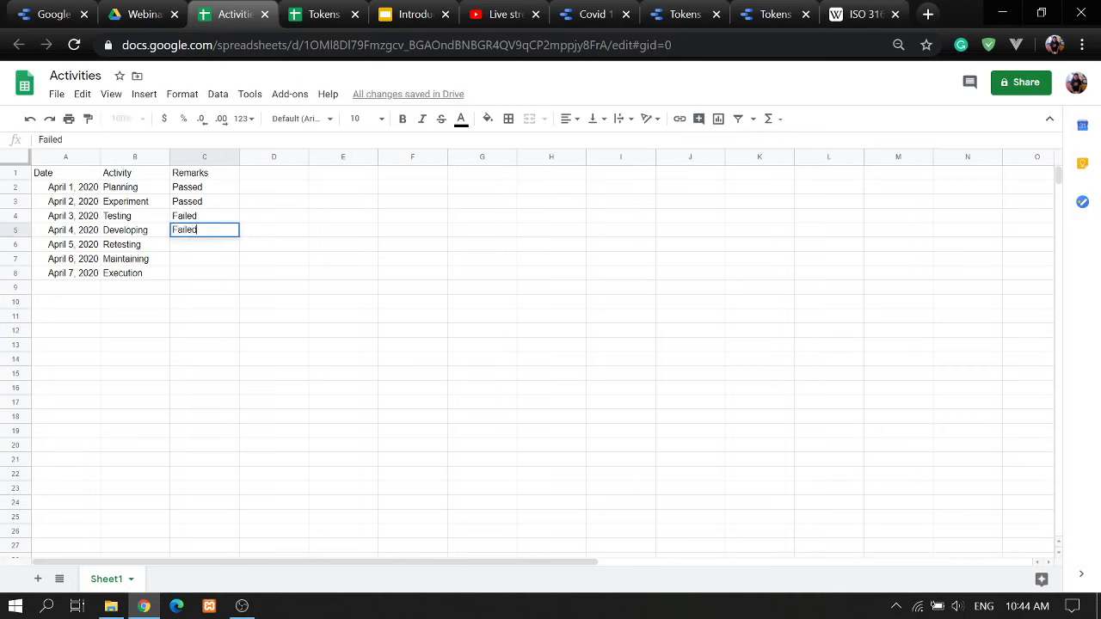
key(Return)
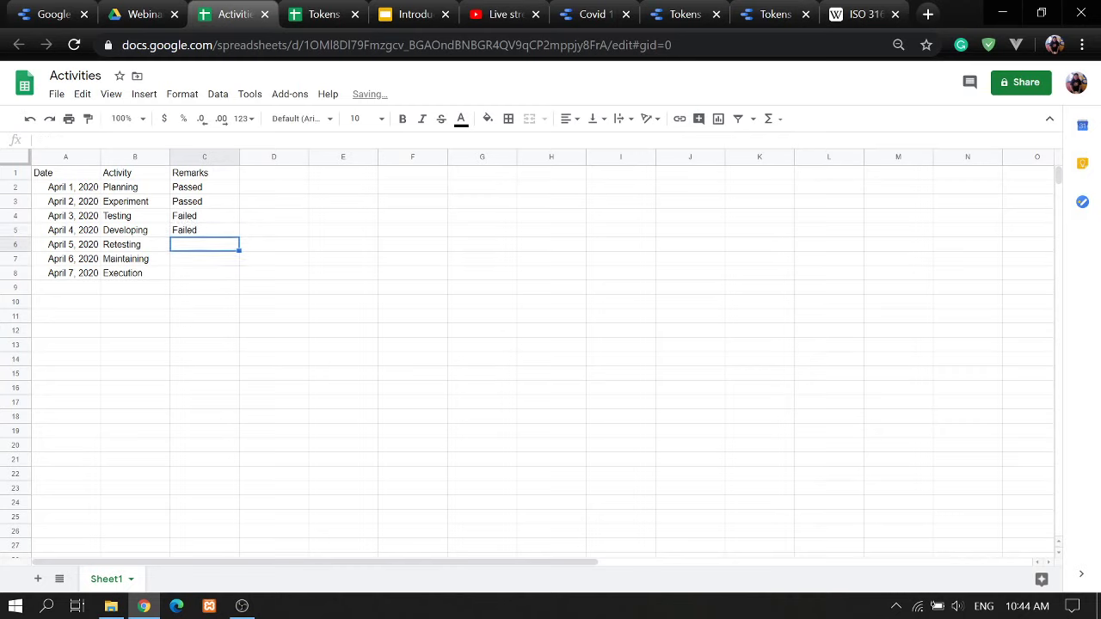
text(Passed)
key(Return)
text(F)
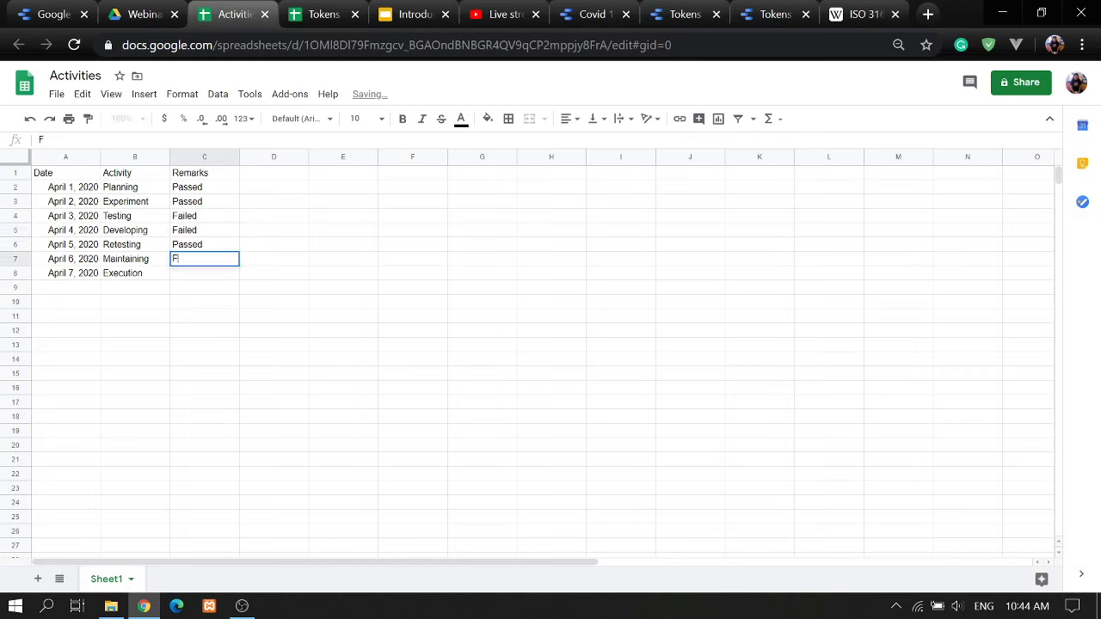
text(ailed)
key(Return)
text(Pass)
key(Return)
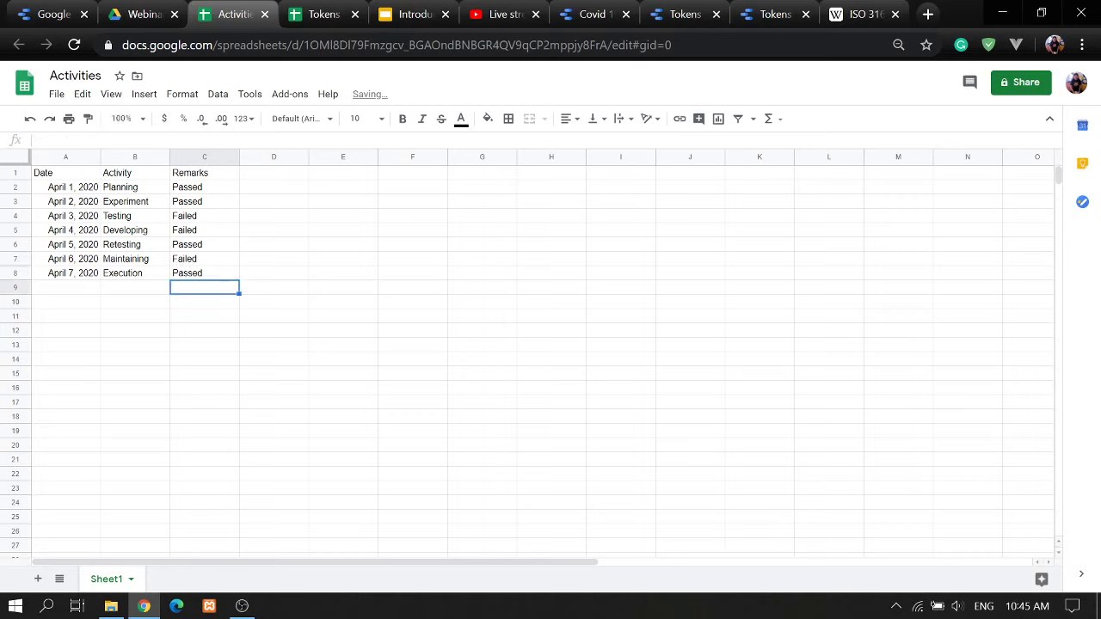
click(265, 345)
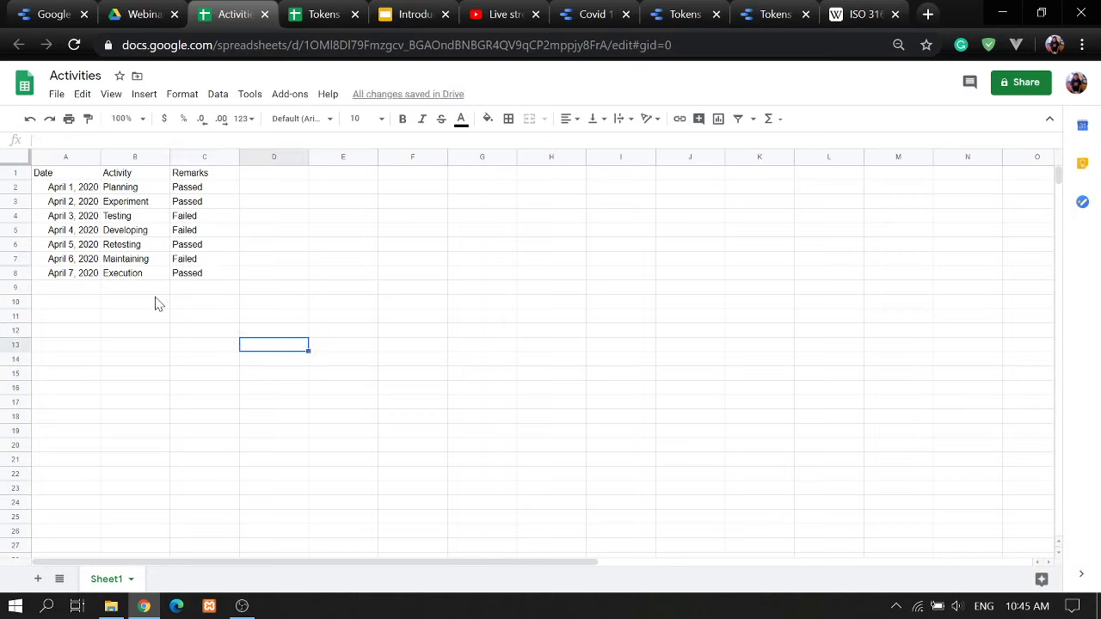
click(67, 176)
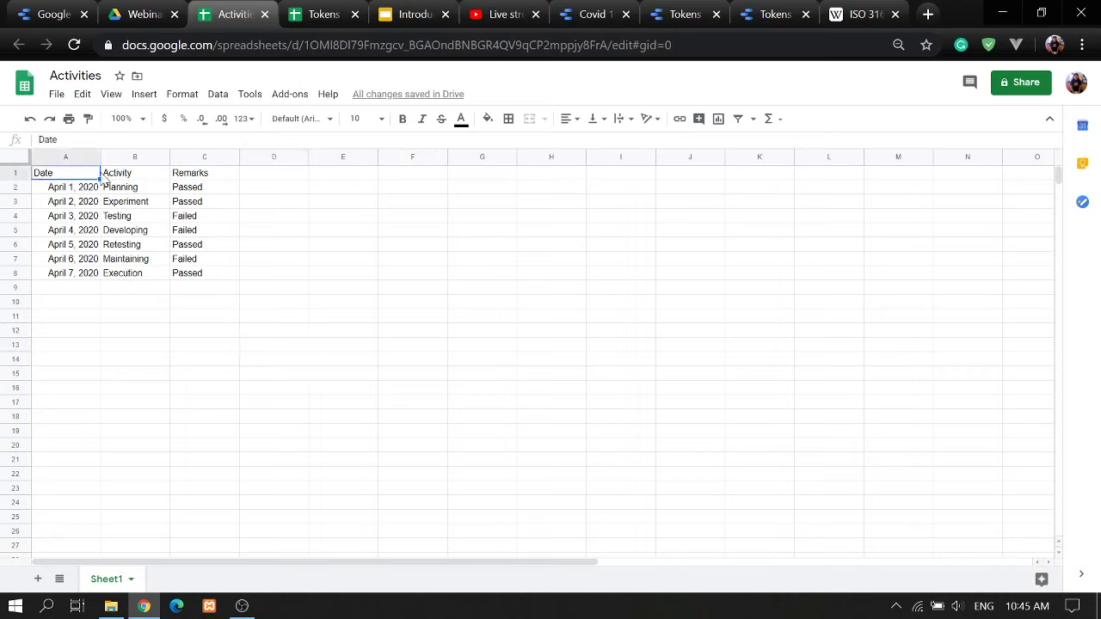
drag(89, 177, 184, 180)
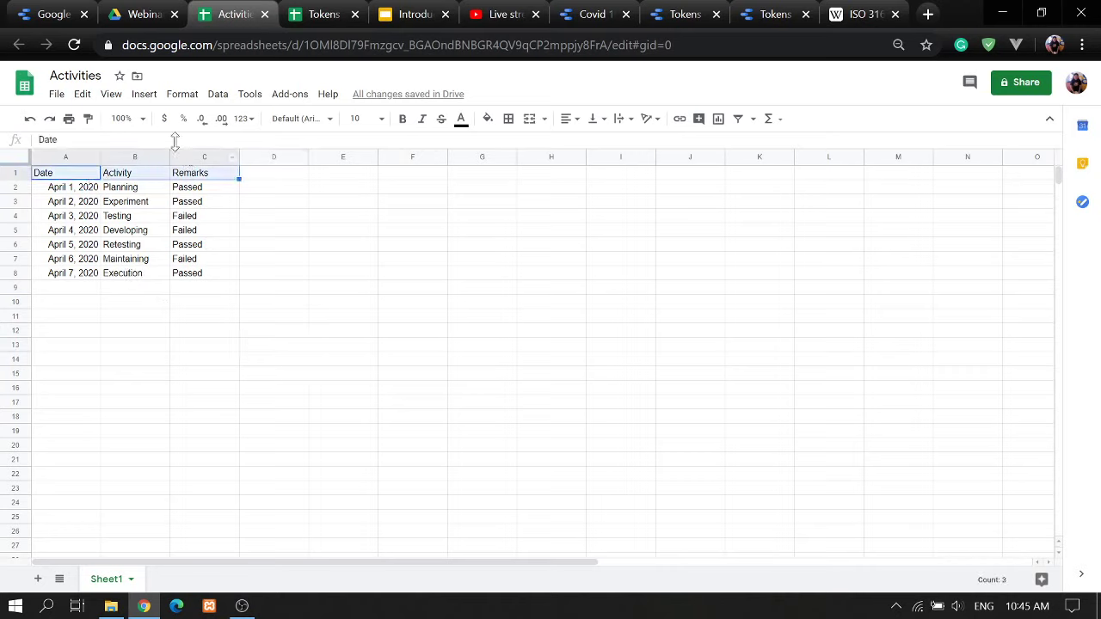
click(266, 361)
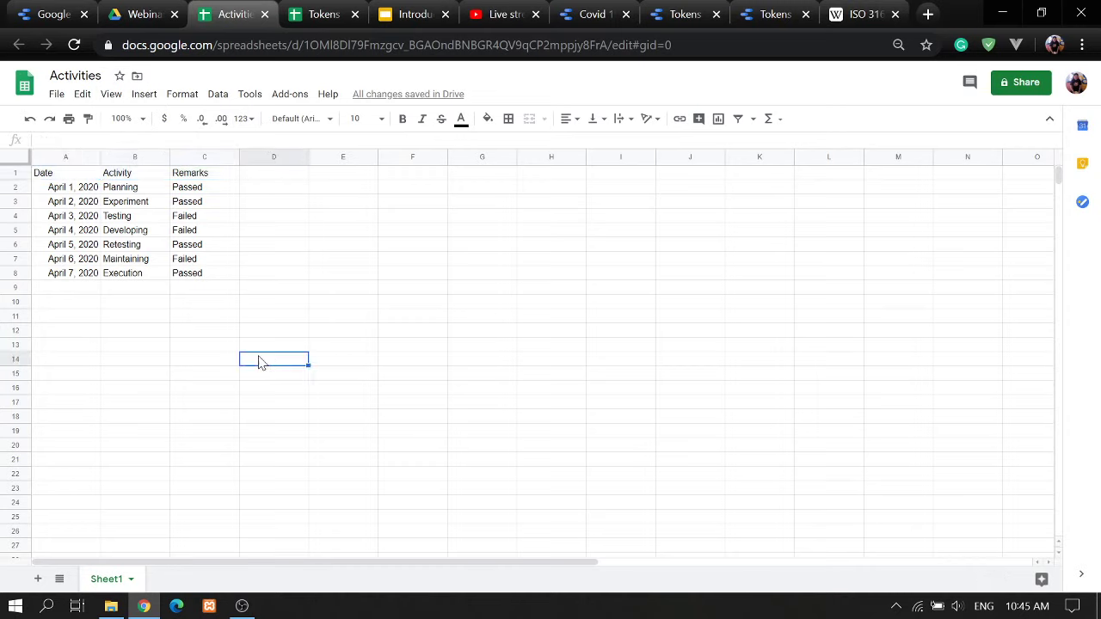
click(269, 303)
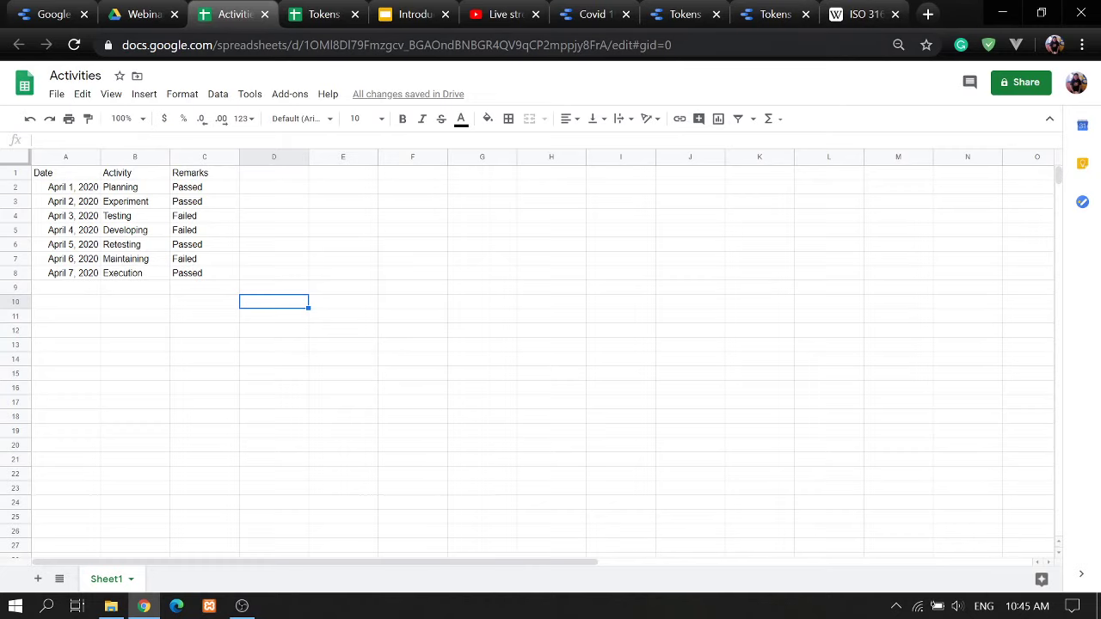
- Close the Tokens for 2020 report and switch to the Covid 19 Cases data source in Data Studio
click(696, 17)
click(743, 17)
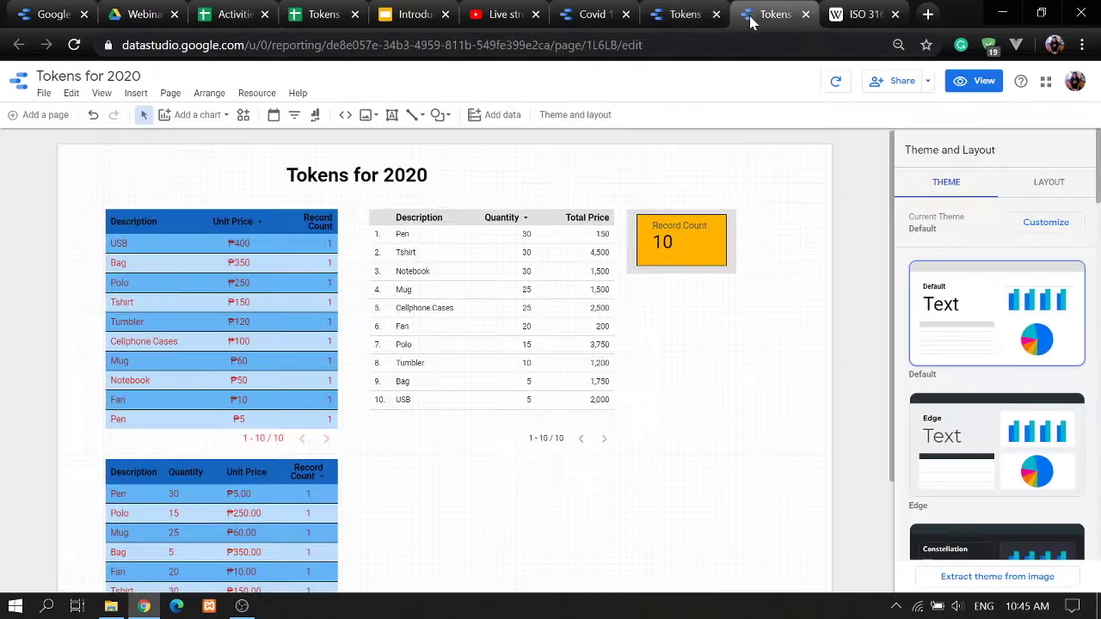
click(806, 15)
click(593, 15)
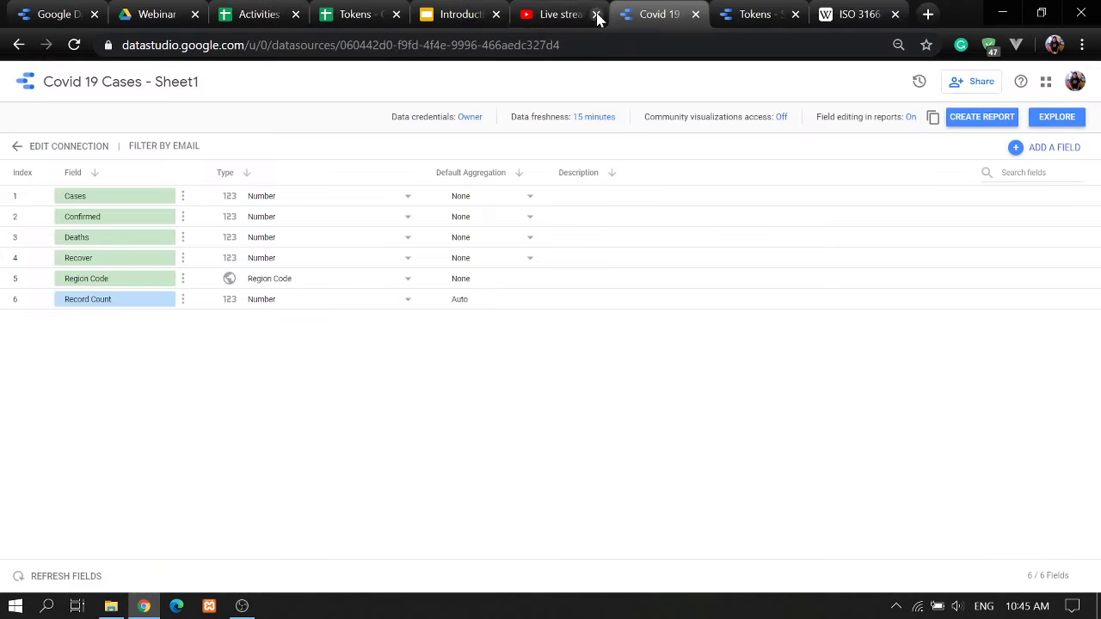
click(27, 86)
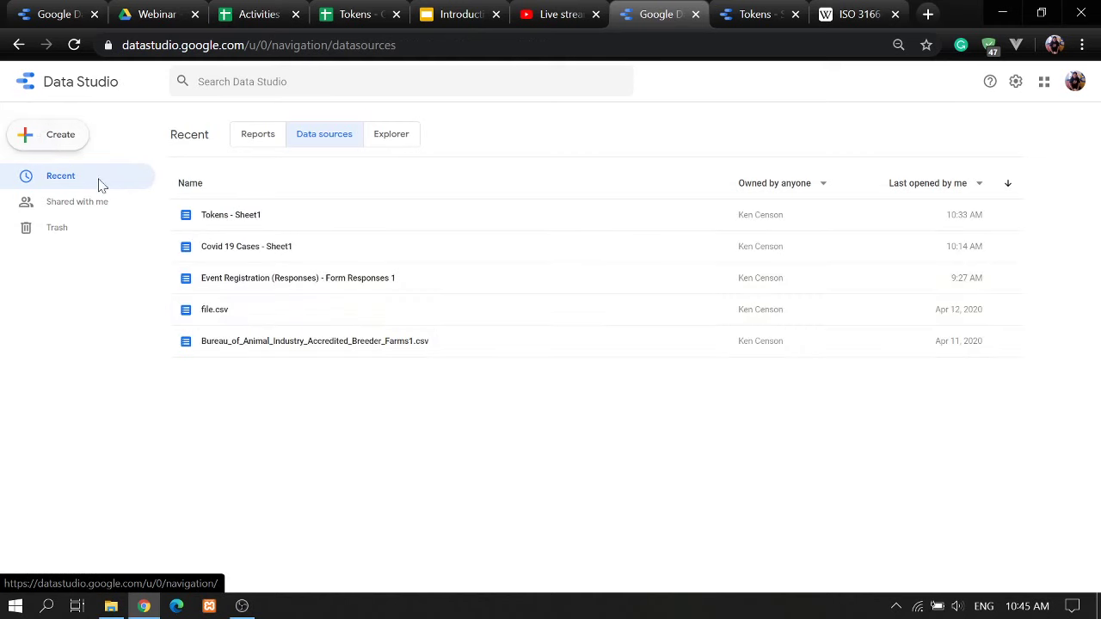
click(43, 139)
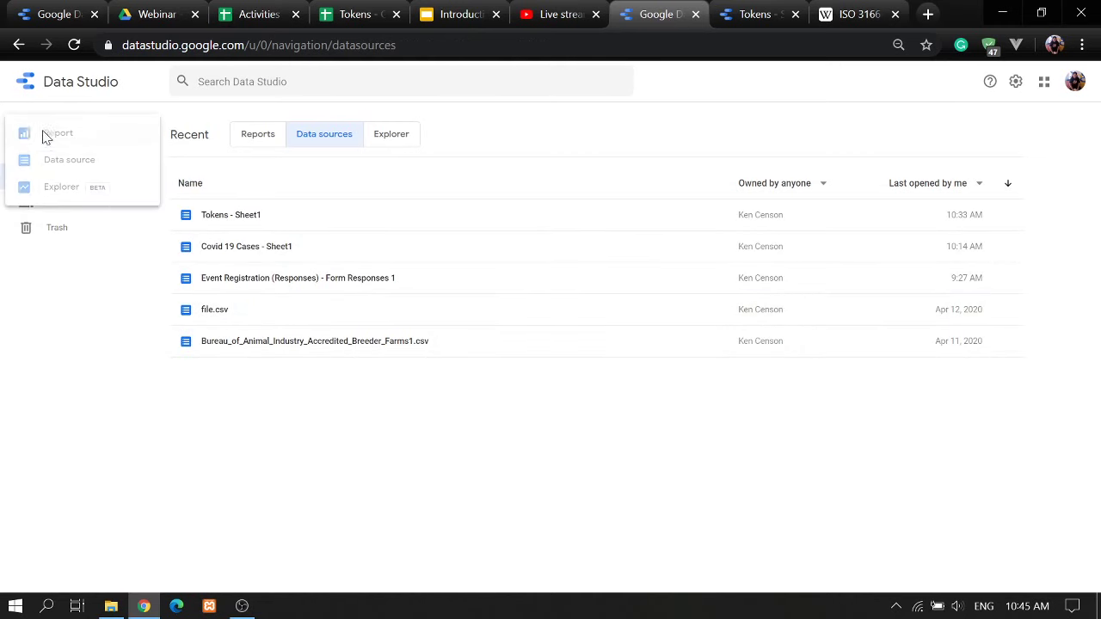
click(55, 158)
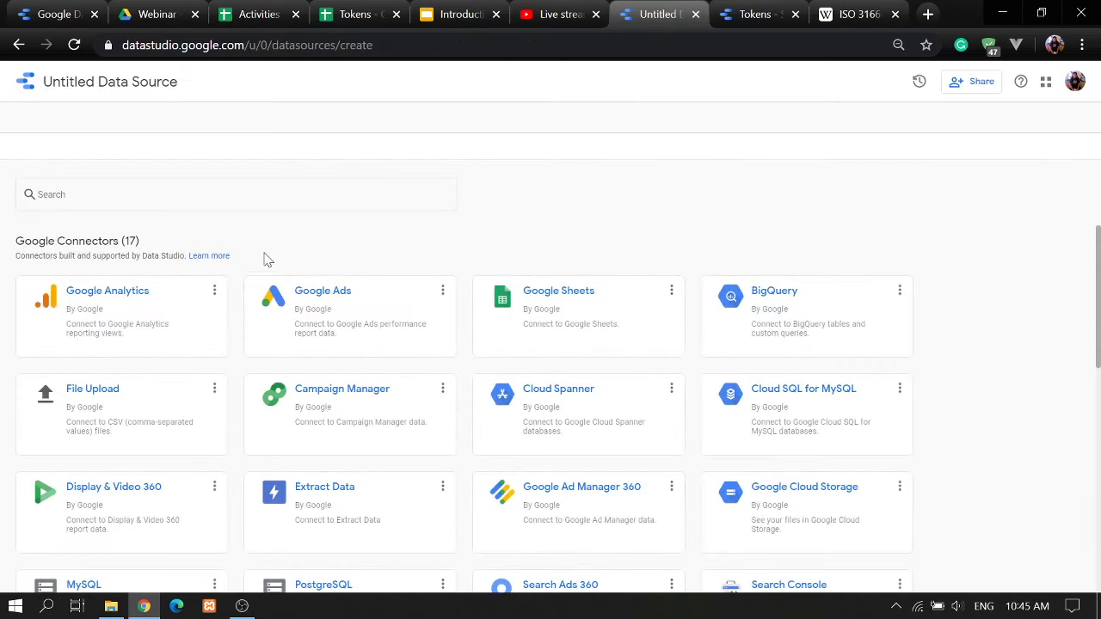
click(603, 330)
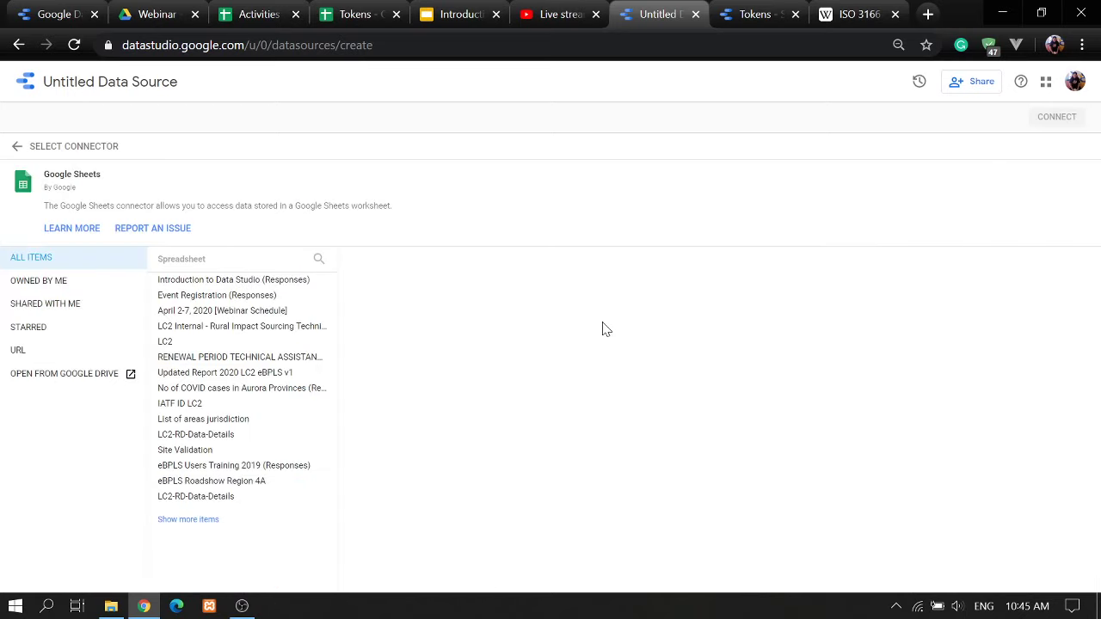
click(42, 281)
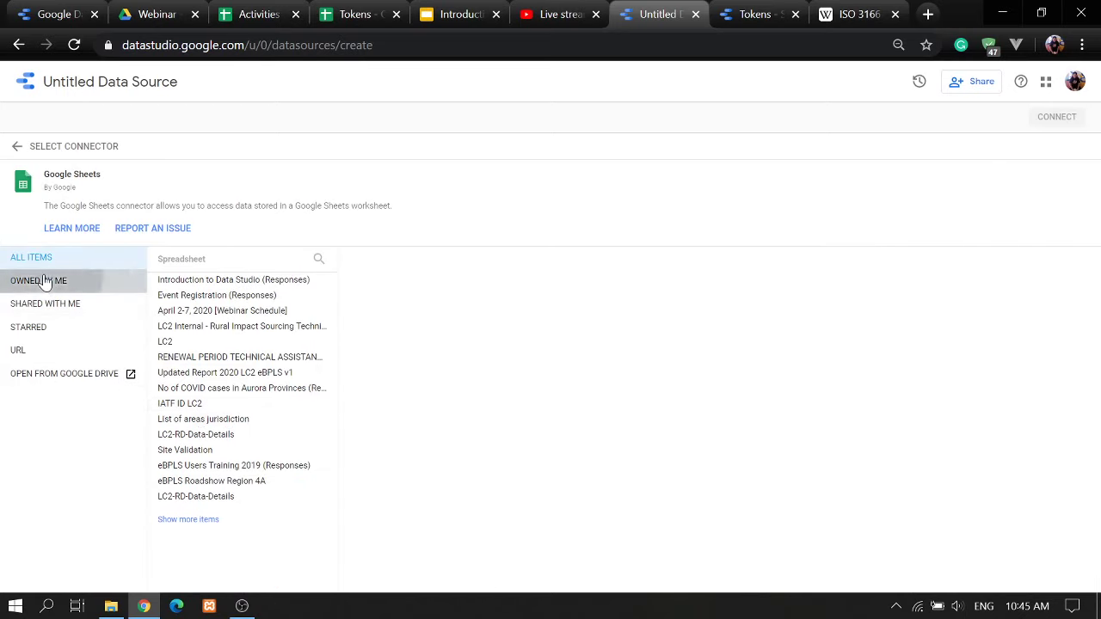
click(12, 260)
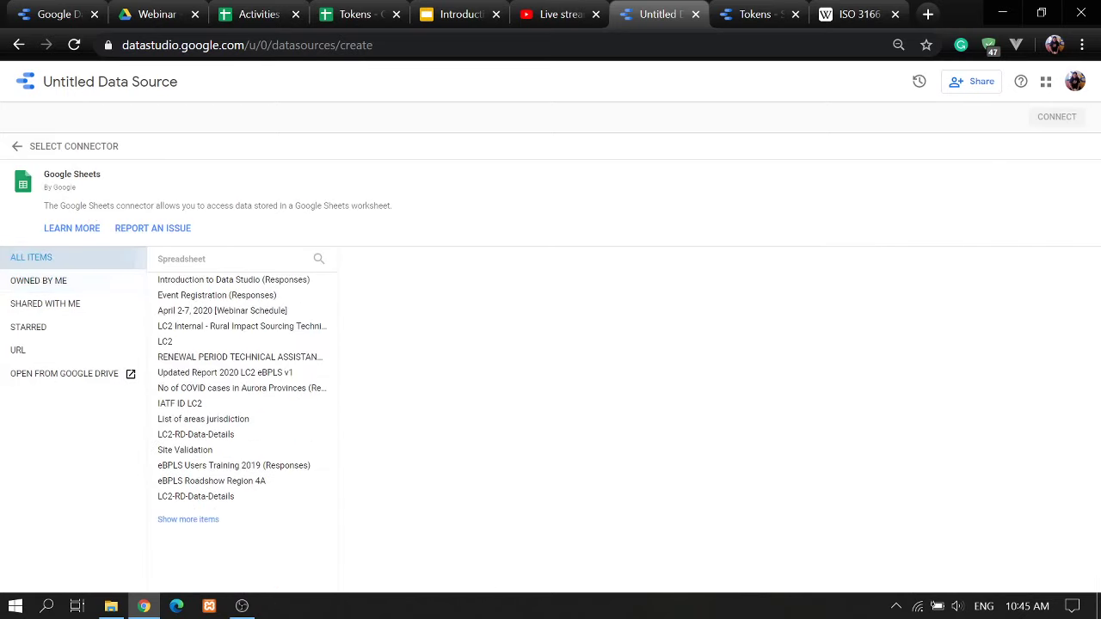
- Close the Activities spreadsheet and reopen it from the Webinar folder in Google Drive
click(254, 15)
click(295, 15)
click(176, 14)
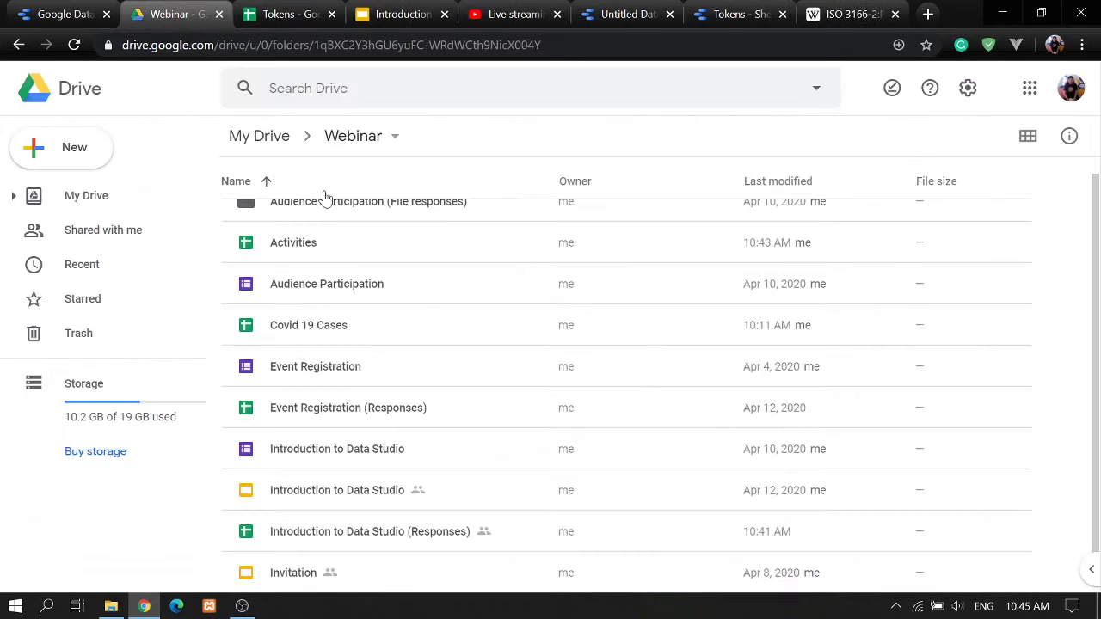
click(297, 251)
double_click(296, 249)
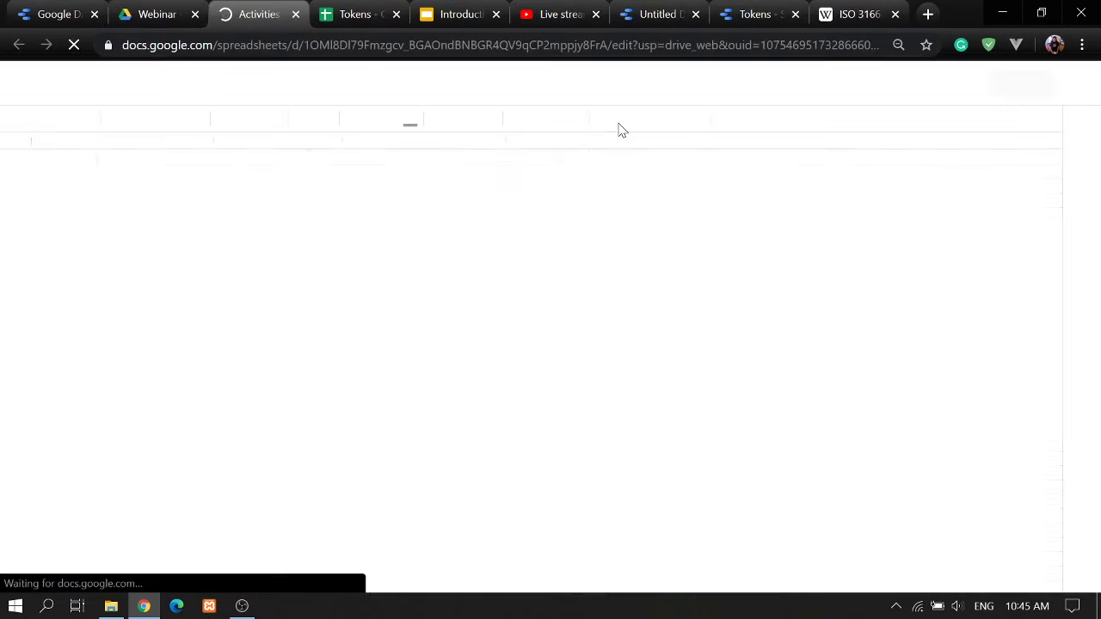
- Return to Data Studio and start a new data source with the Google Sheets connector
click(651, 15)
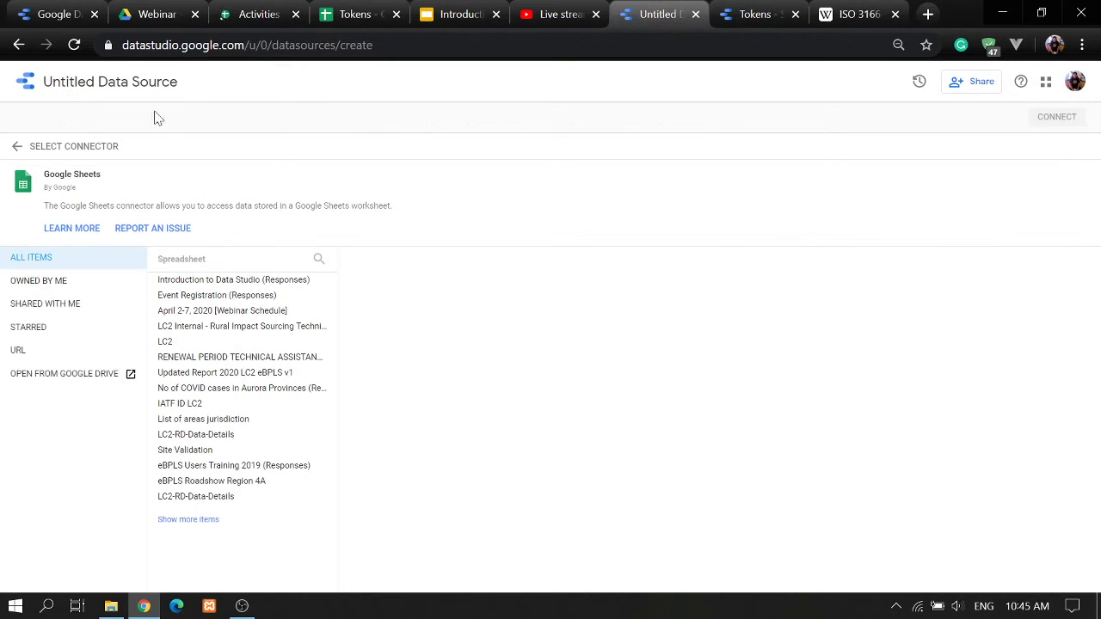
click(25, 84)
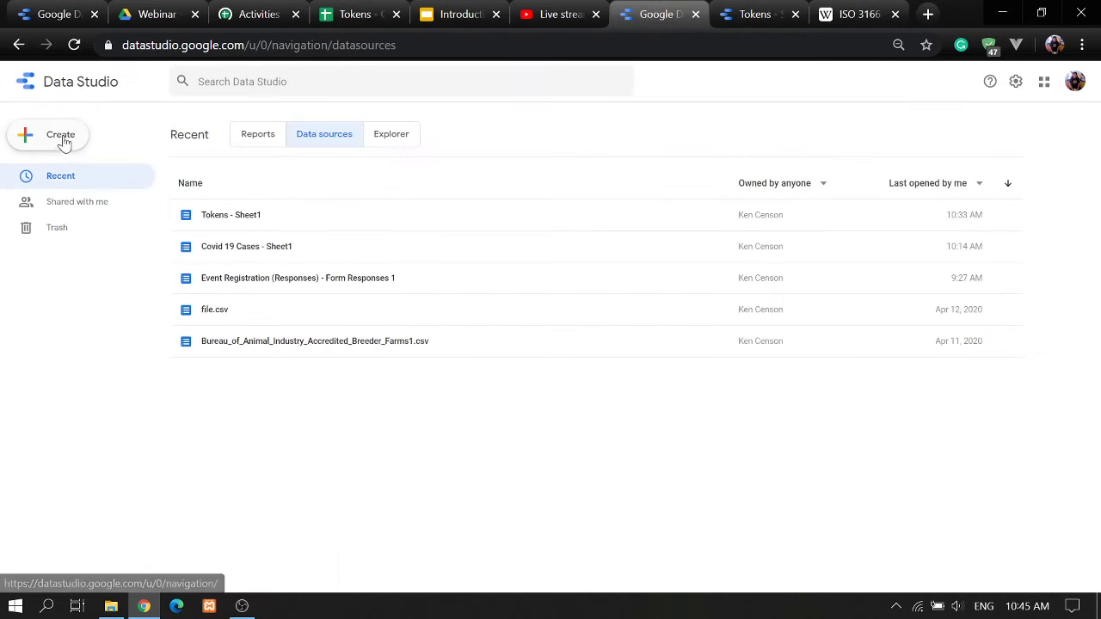
click(60, 137)
click(62, 163)
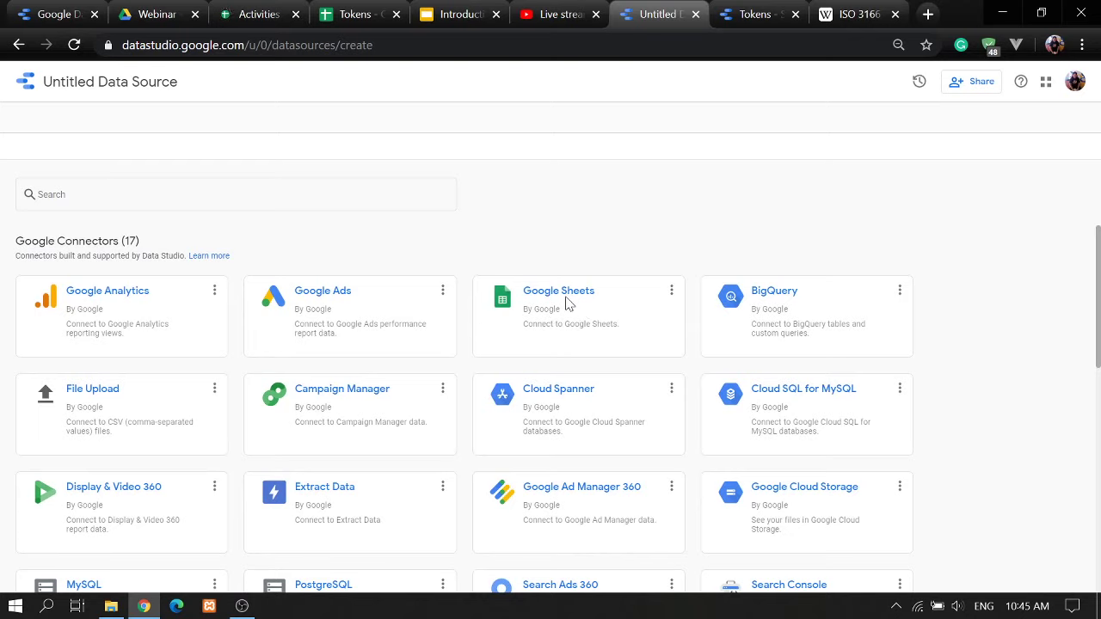
click(577, 289)
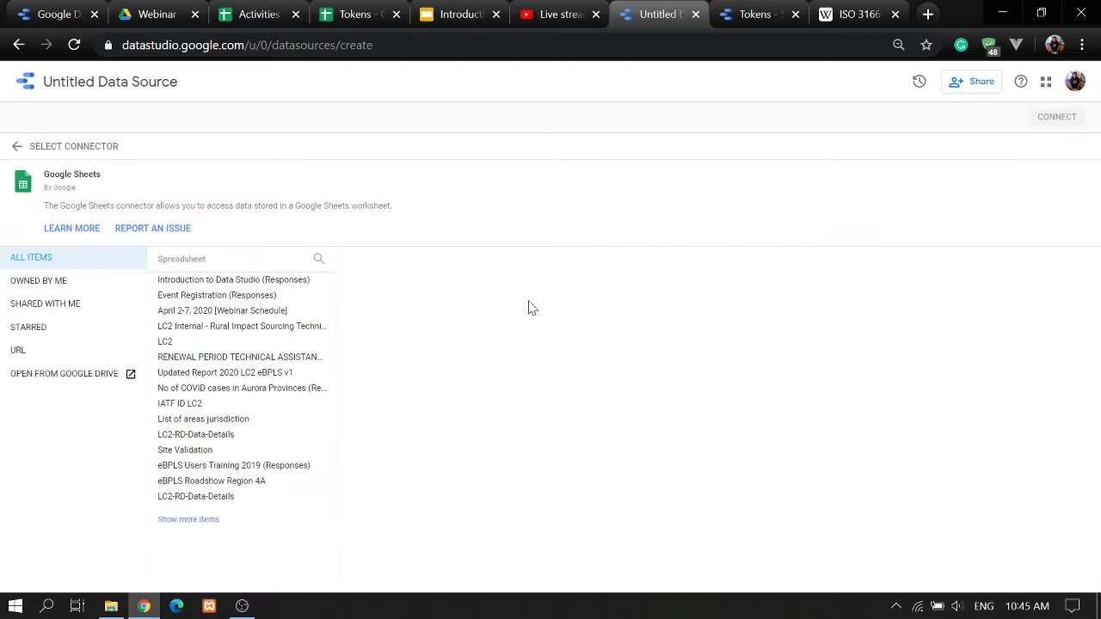
- Look for the Activities spreadsheet among owned, shared and all items, and try a name search beginning with "ac"
click(52, 286)
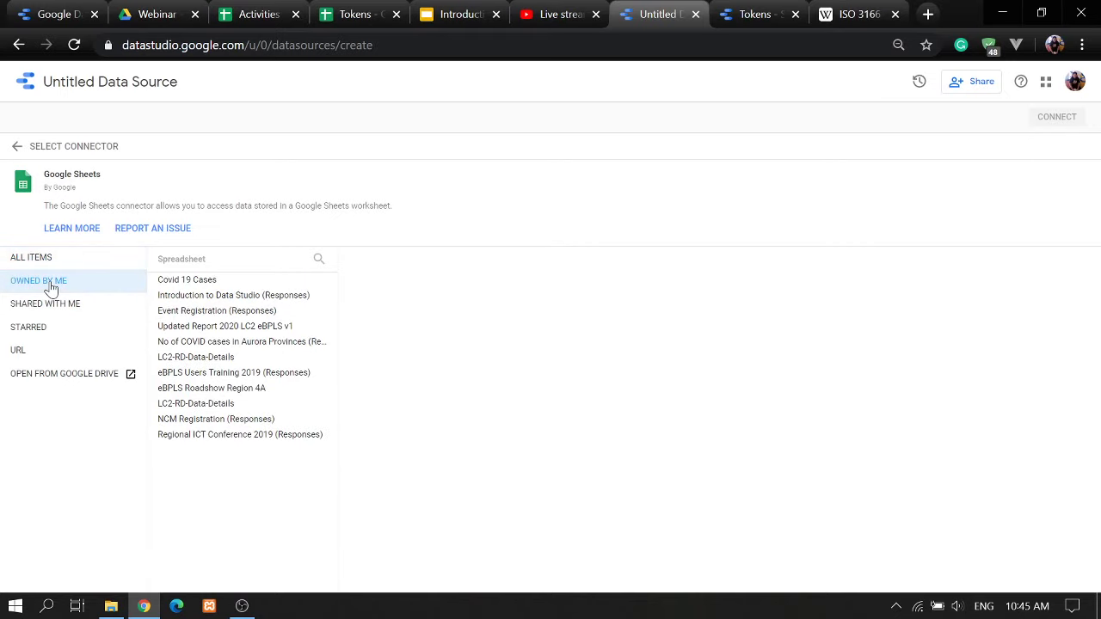
click(45, 309)
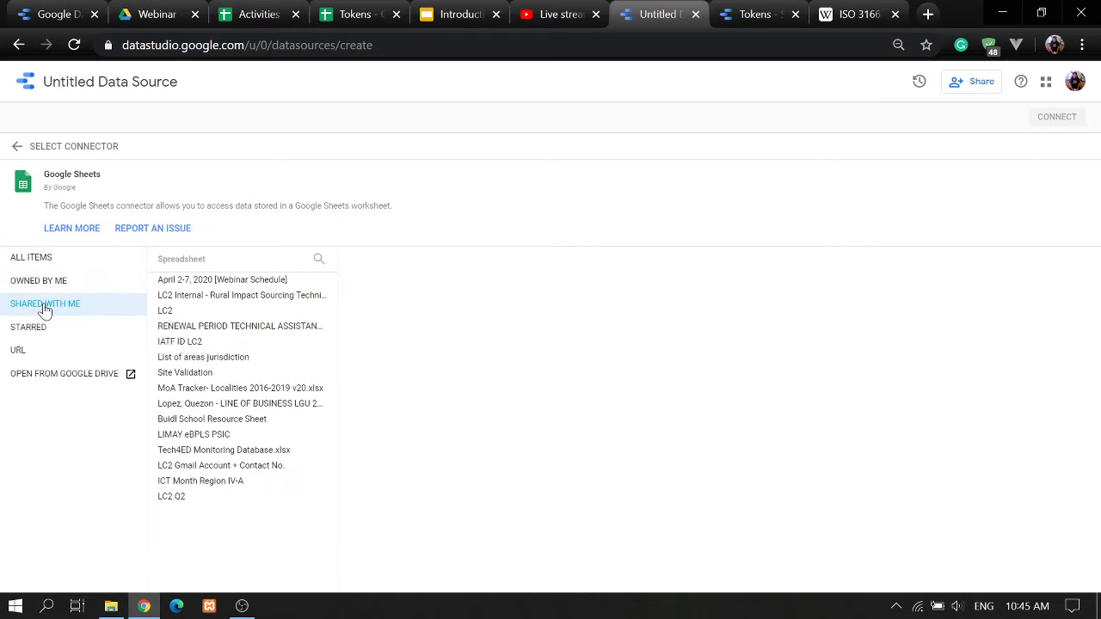
click(45, 286)
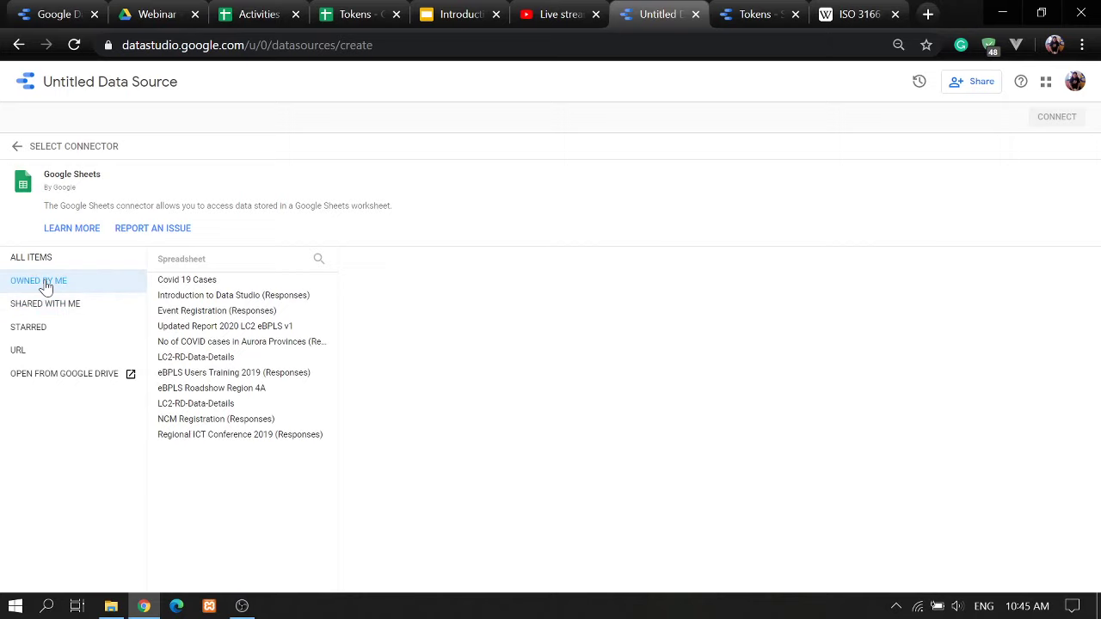
click(15, 261)
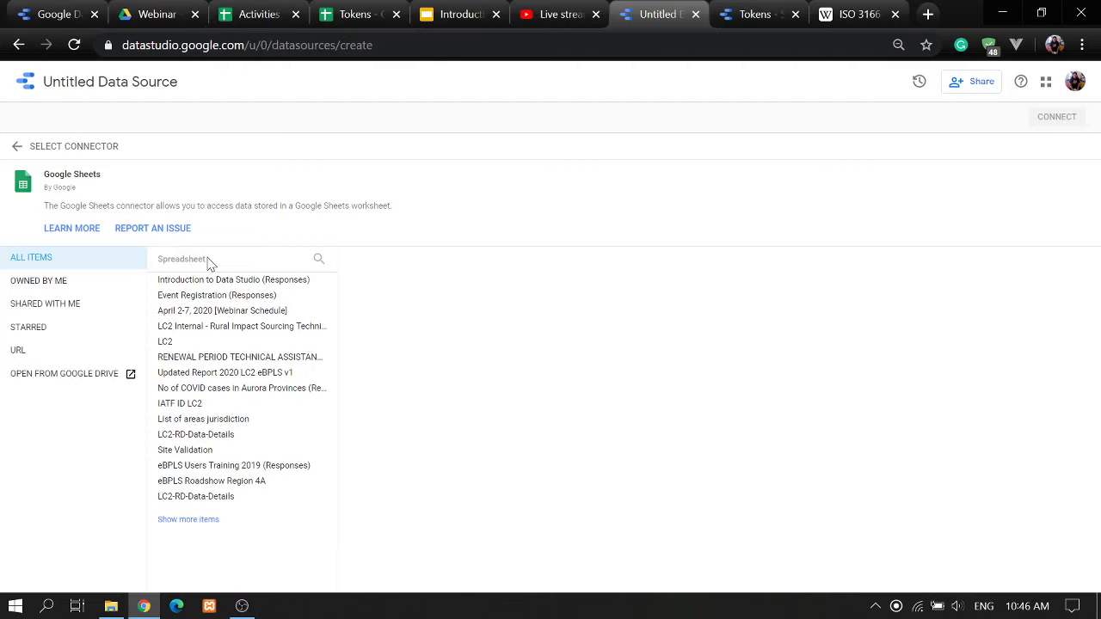
click(314, 259)
text(a)
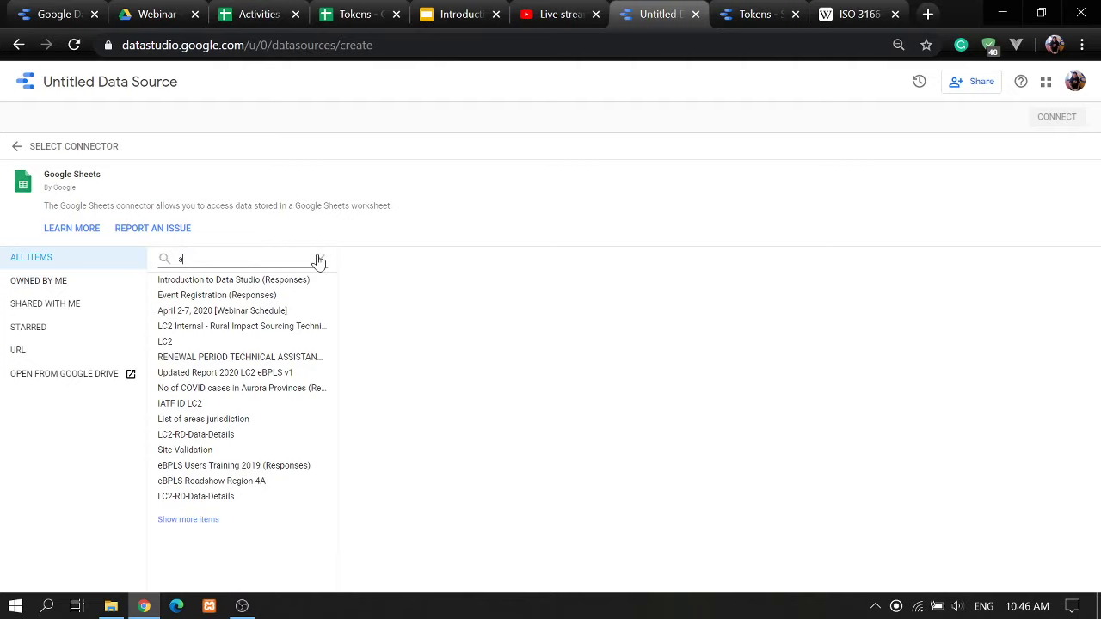
text(c)
key(BackSpace)
key(BackSpace)
key(BackSpace)
click(482, 348)
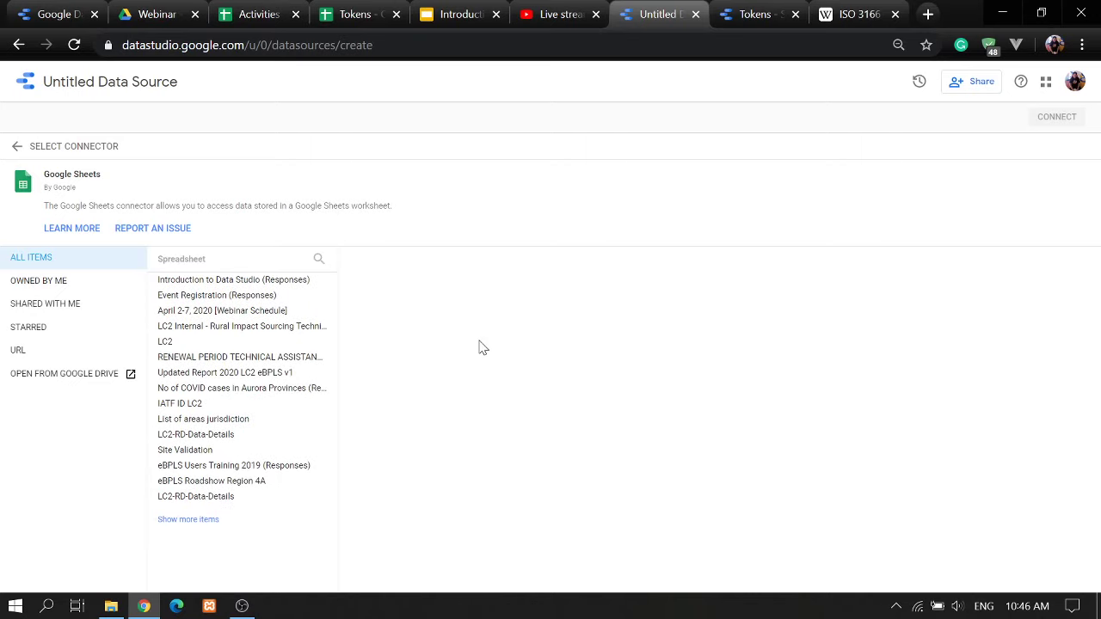
- Check the Tokens data source, and look through the slide thumbnails of the Introduction to Data Studio presentation to the last slide
click(751, 15)
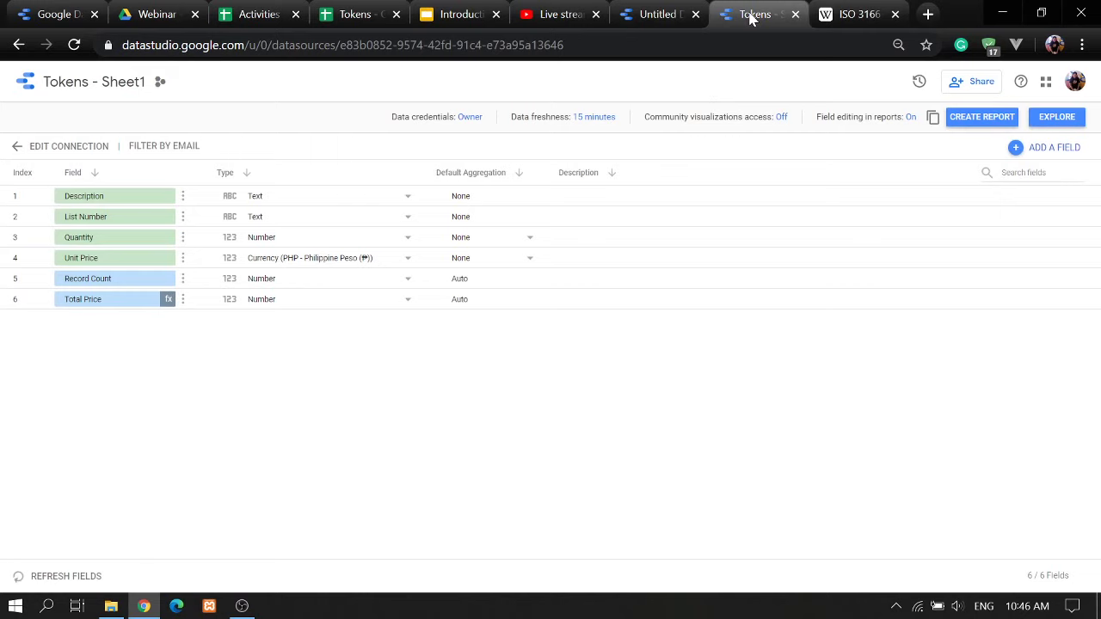
click(651, 15)
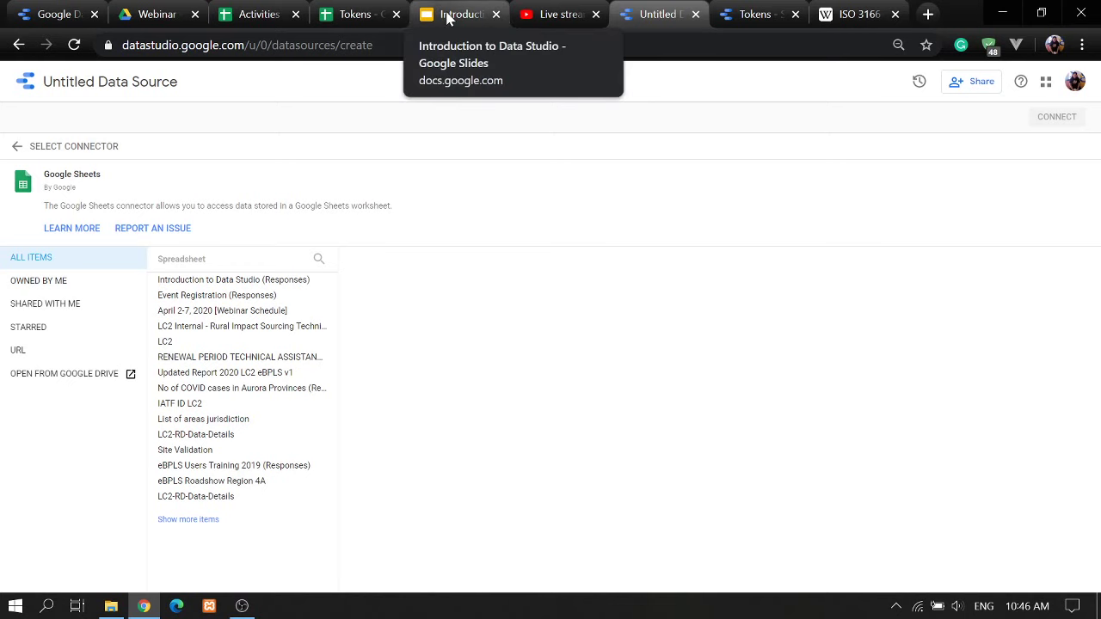
click(446, 18)
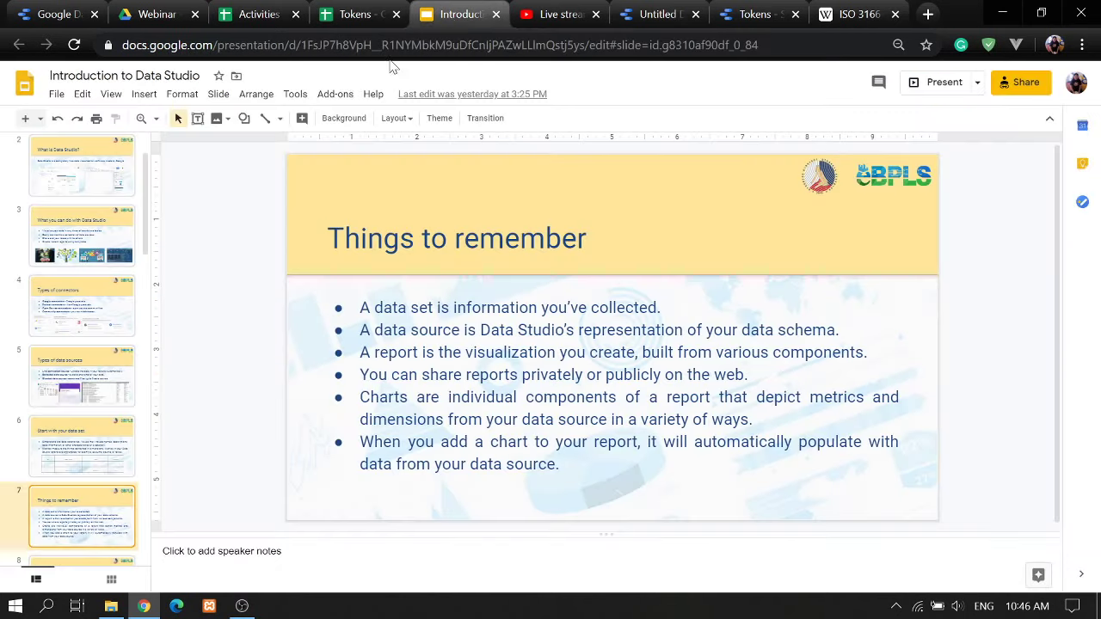
scroll(60, 232, down, 10)
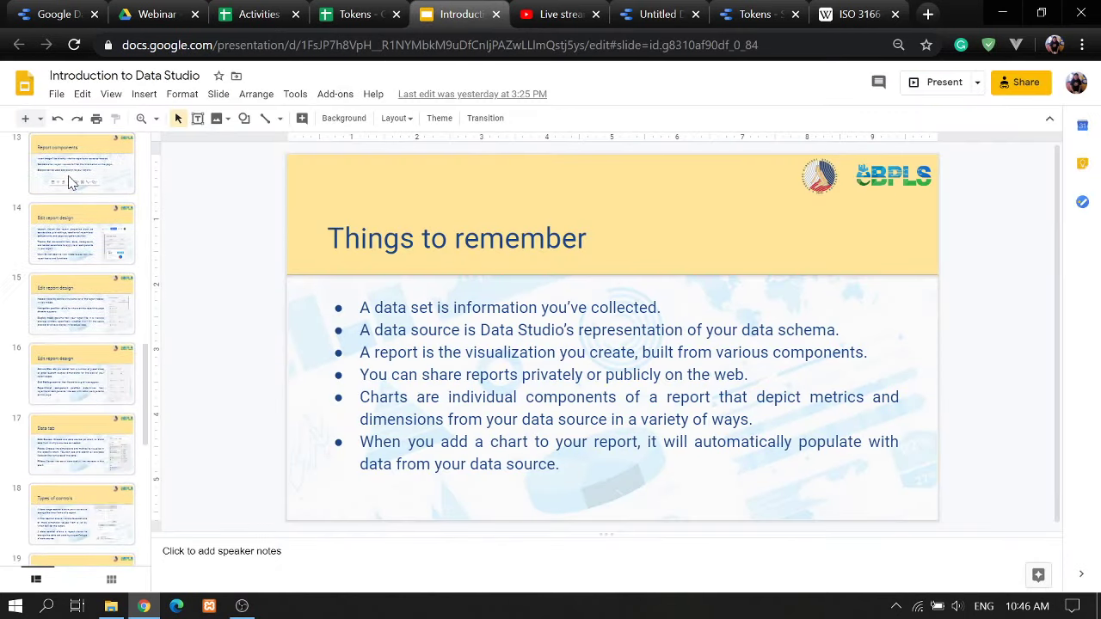
scroll(70, 181, down, 5)
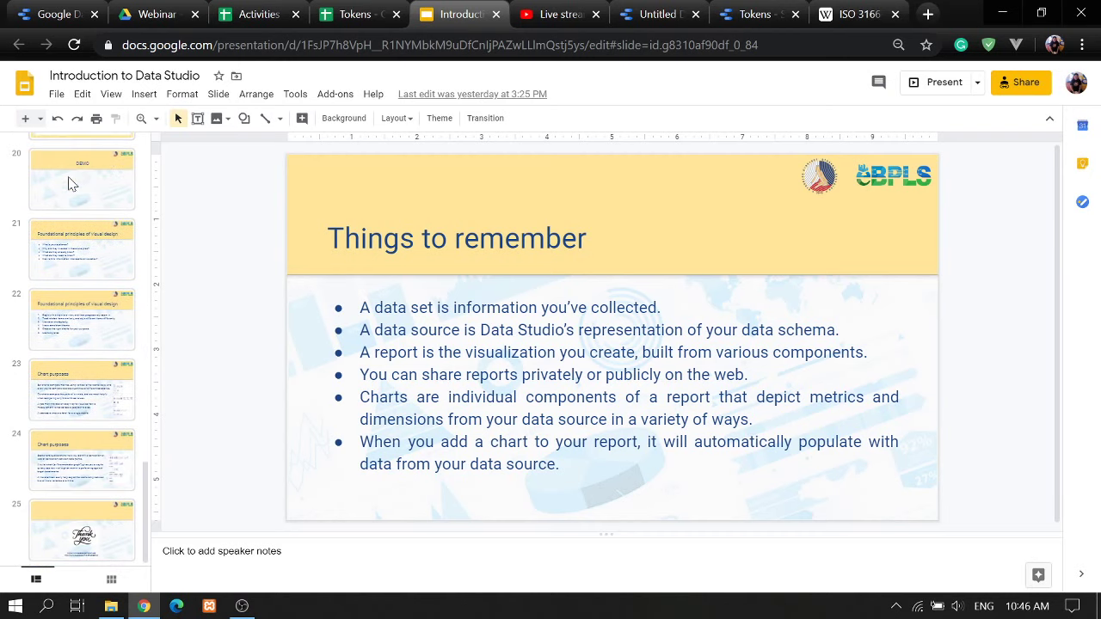
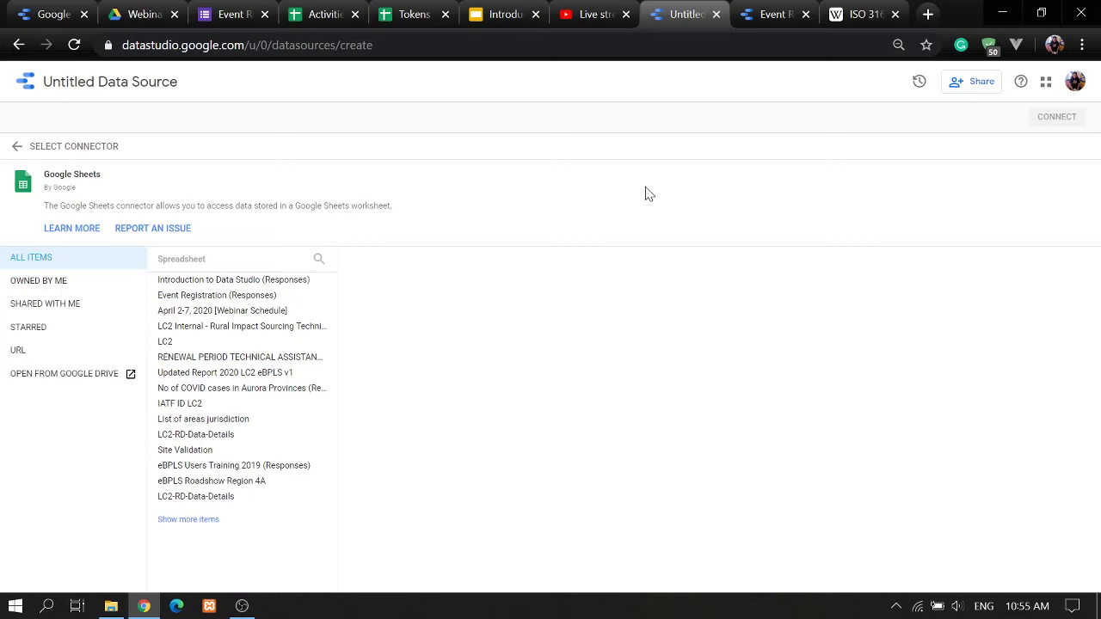
- Open the bookmarked COVID19-BATAAN report in a new browser tab and inspect the slices of its donut chart
click(929, 14)
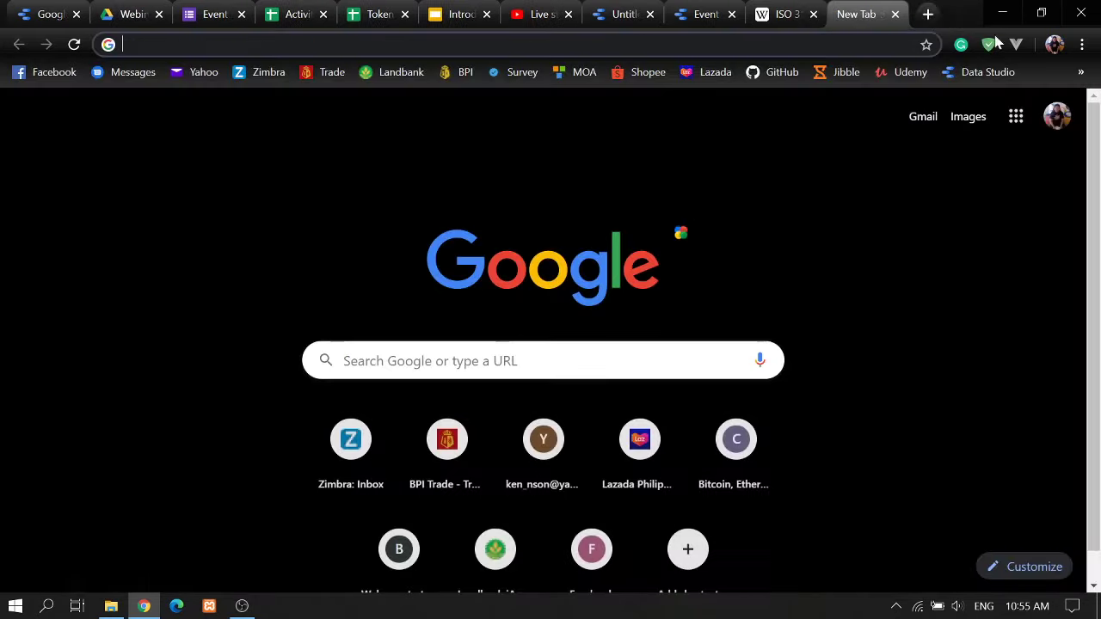
click(1080, 72)
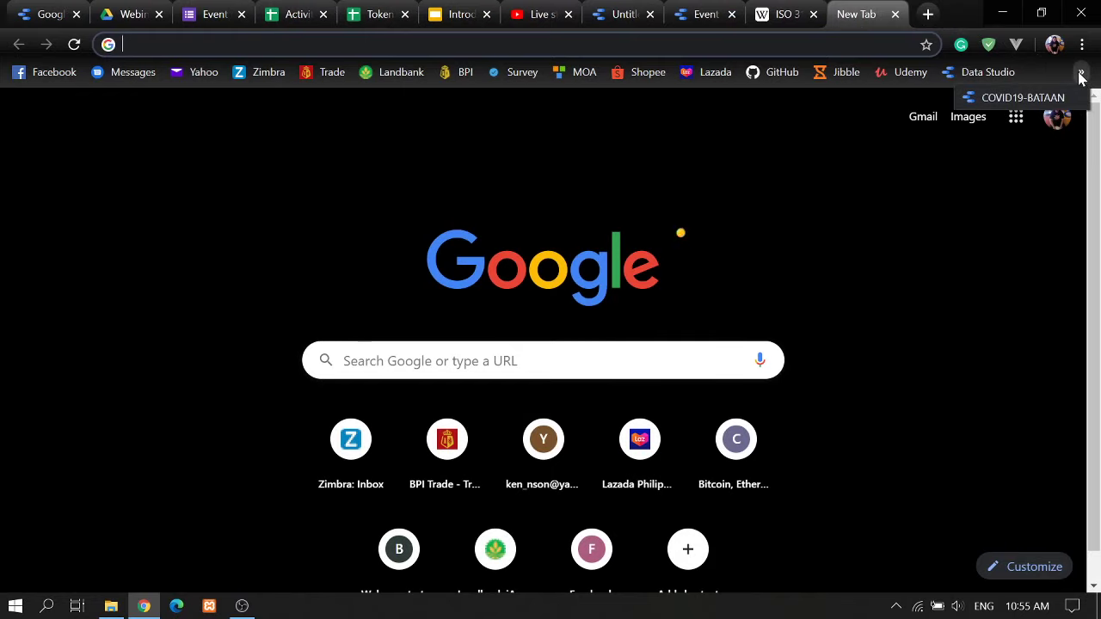
click(1032, 97)
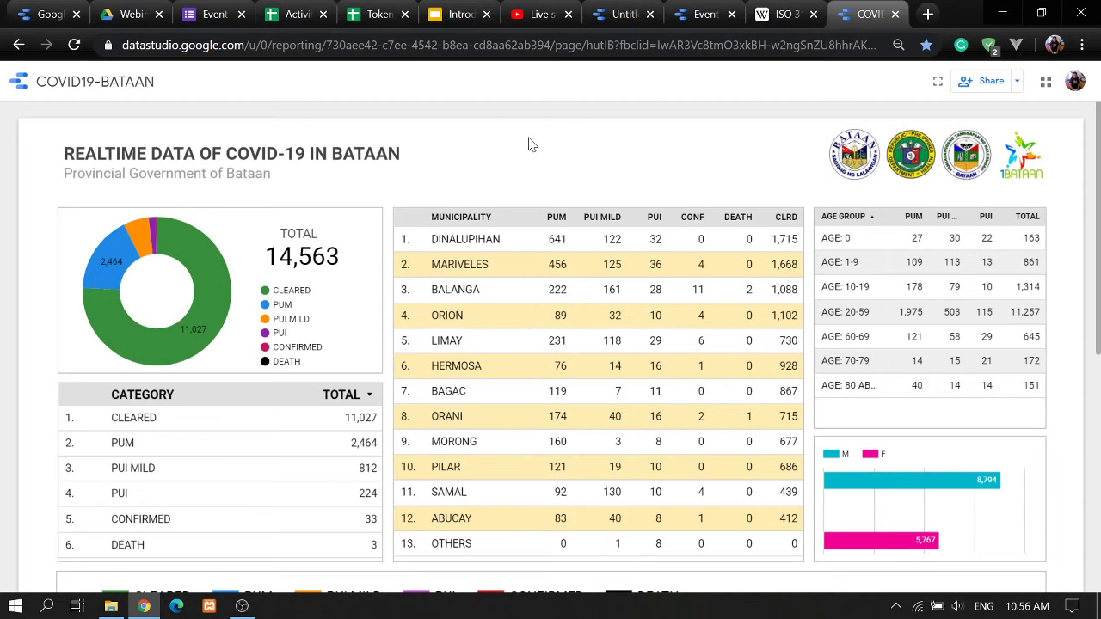
mouse_move(206, 248)
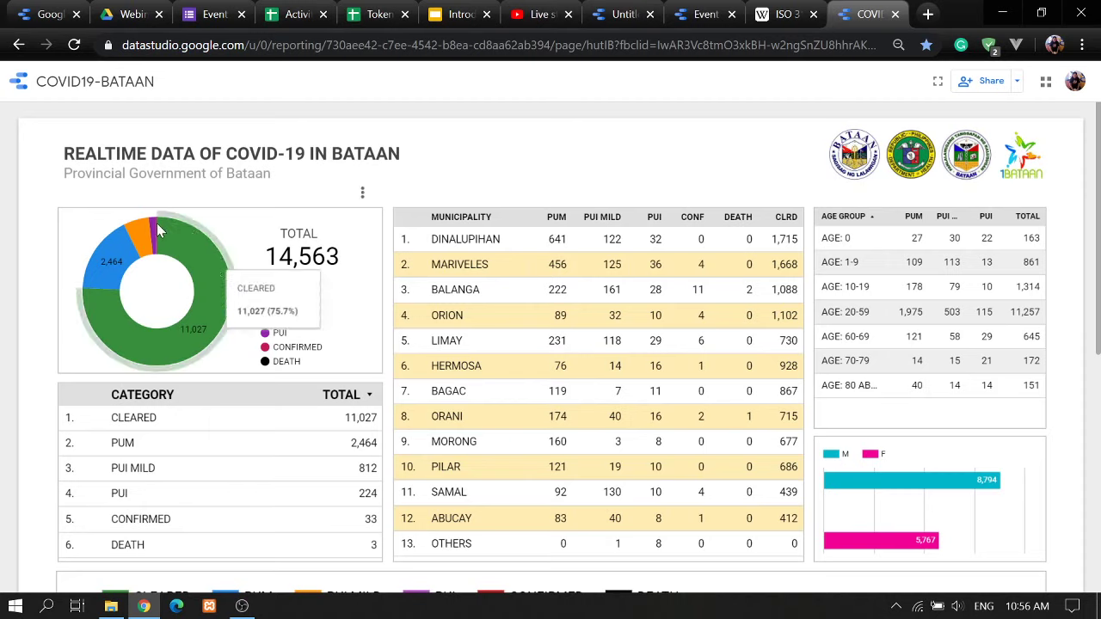
mouse_move(154, 233)
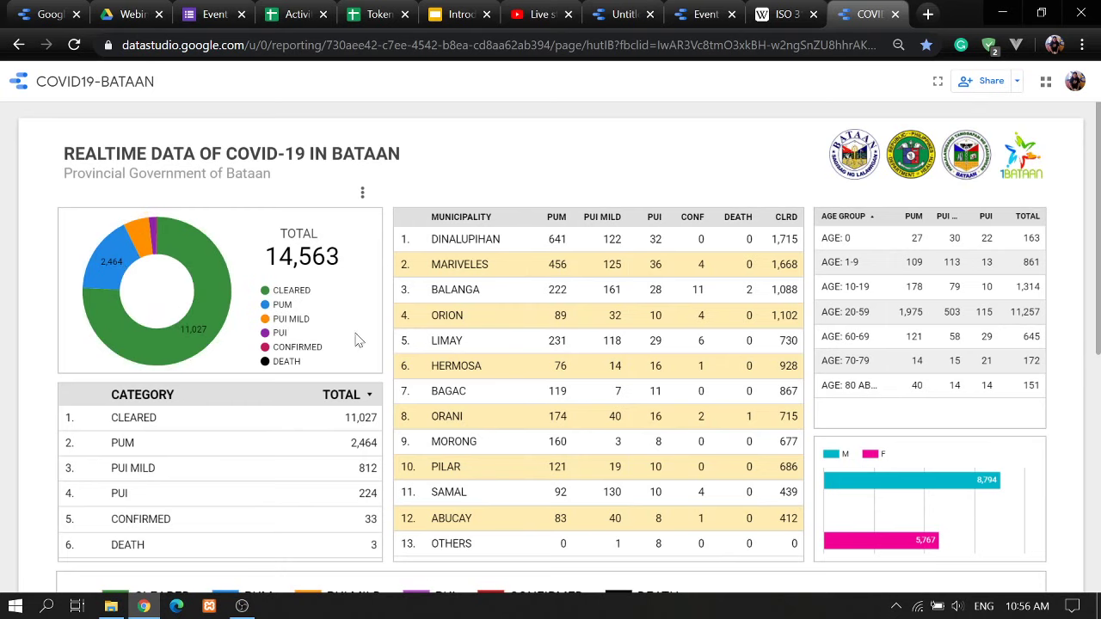
- Examine the COVID19-BATAAN report's tables, gender bar chart and stacked municipality column chart
scroll(646, 245, down, 1)
scroll(636, 240, up, 1)
scroll(927, 277, down, 1)
scroll(927, 277, down, 1)
mouse_move(925, 386)
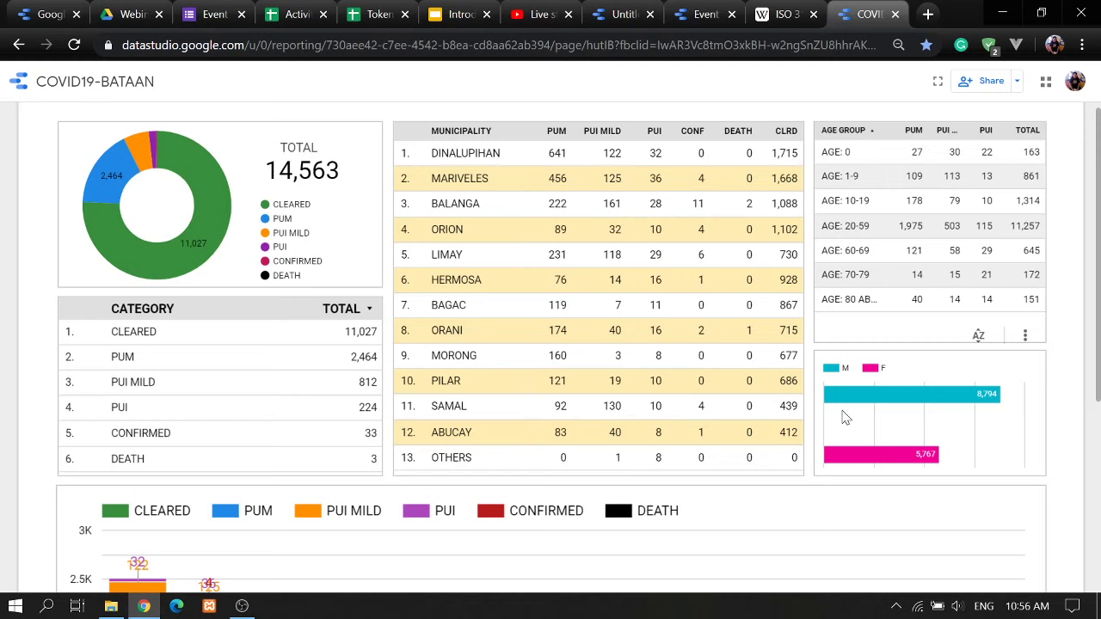
scroll(38, 382, down, 2)
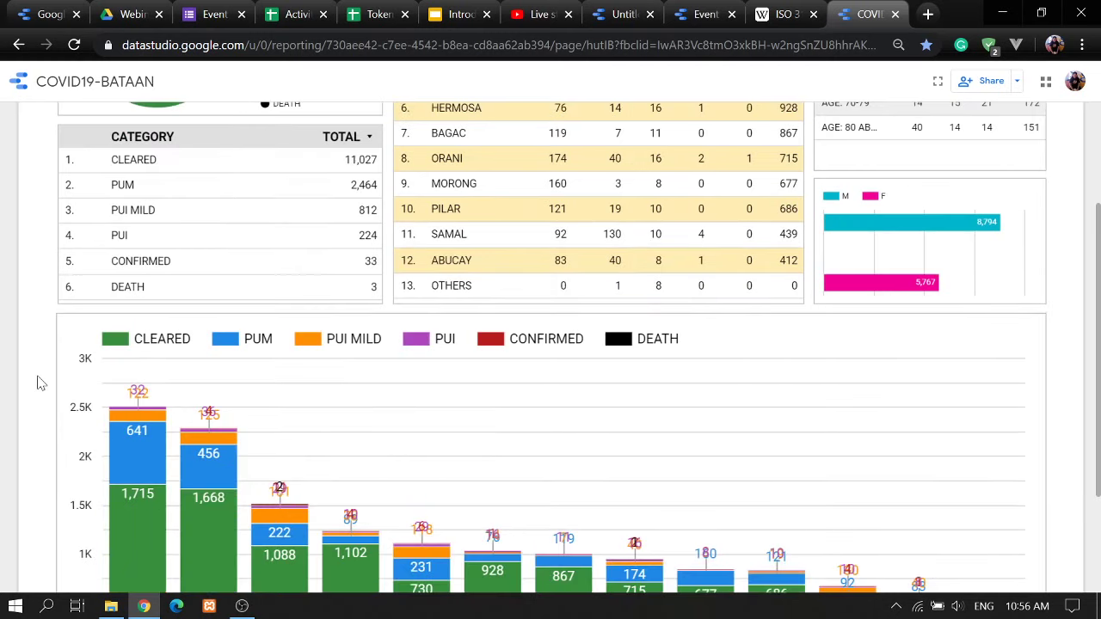
scroll(38, 382, down, 2)
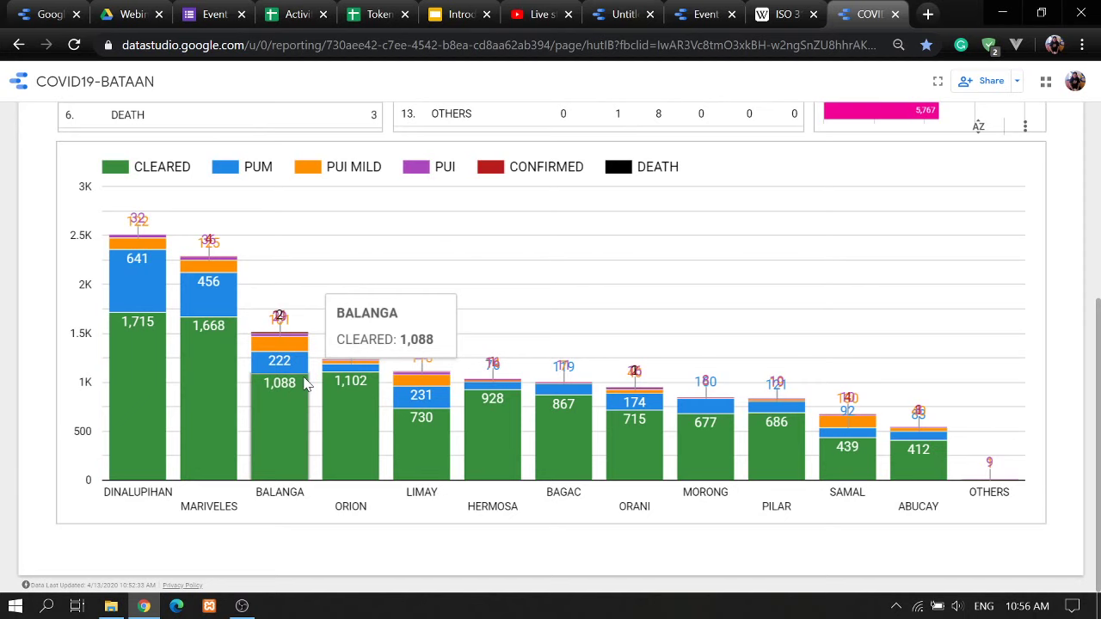
- Look over the chart types available in the Event Registration report and compare them with the charts used in COVID19-BATAAN
key(ctrl+shift+Tab)
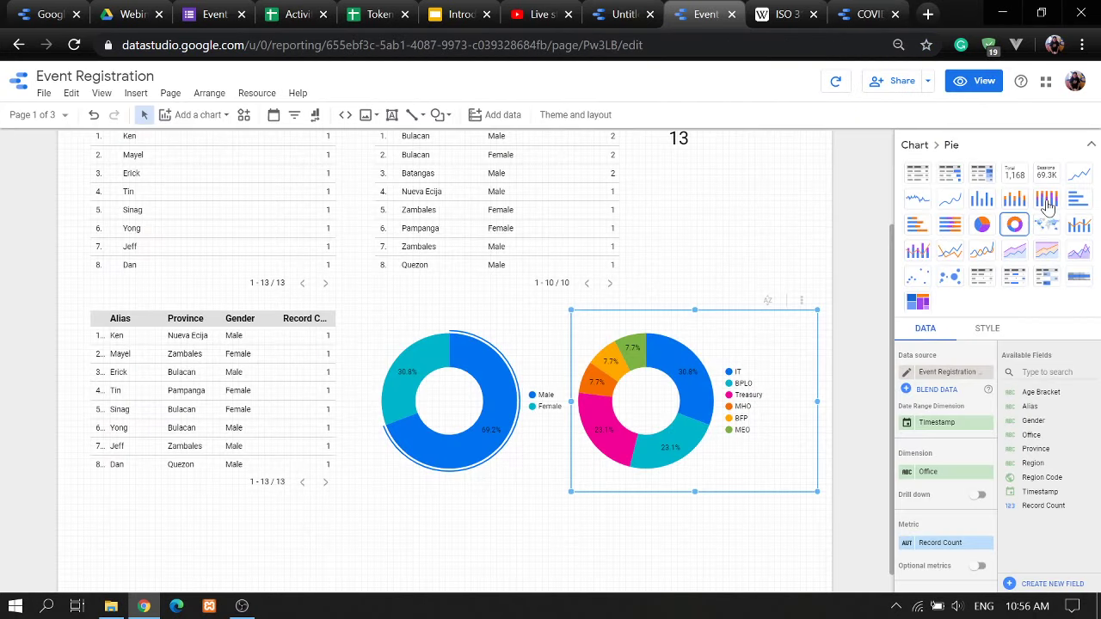
click(227, 121)
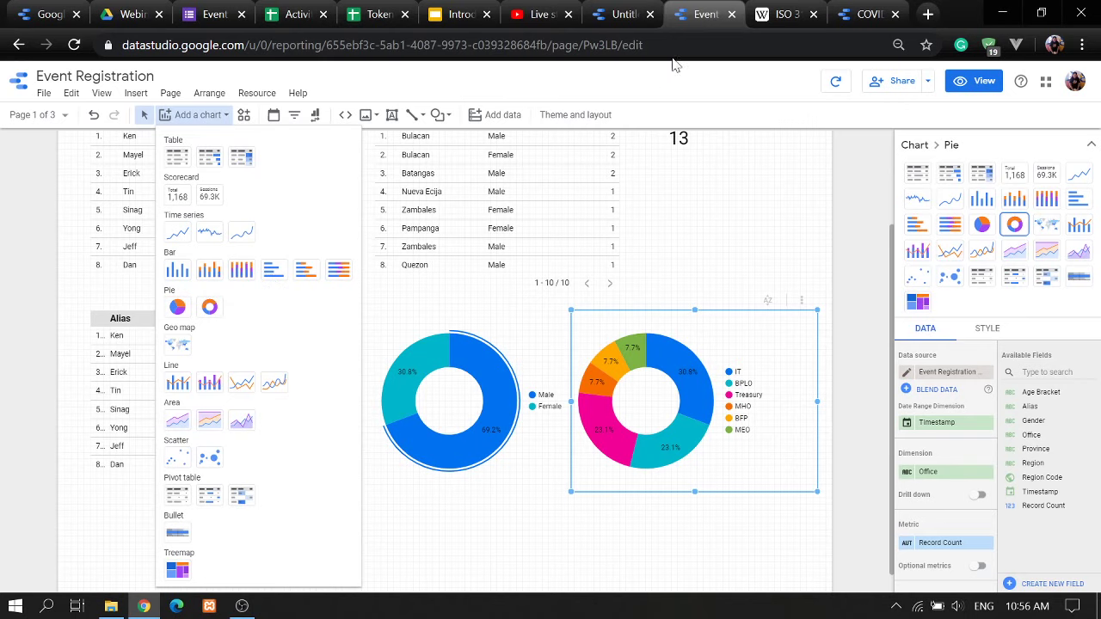
click(844, 15)
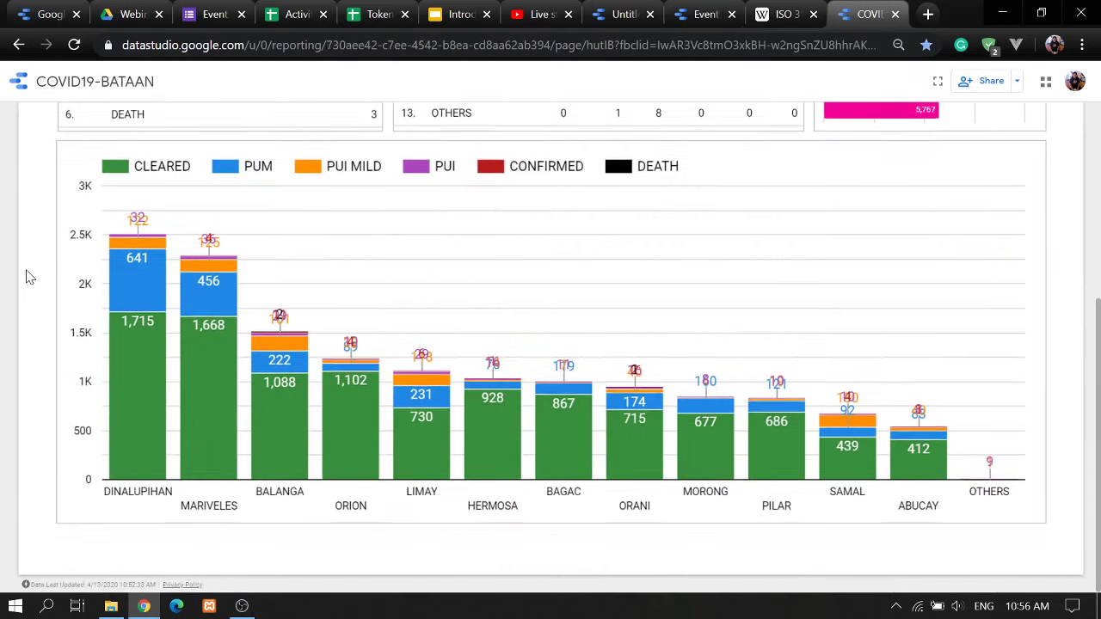
scroll(32, 284, up, 5)
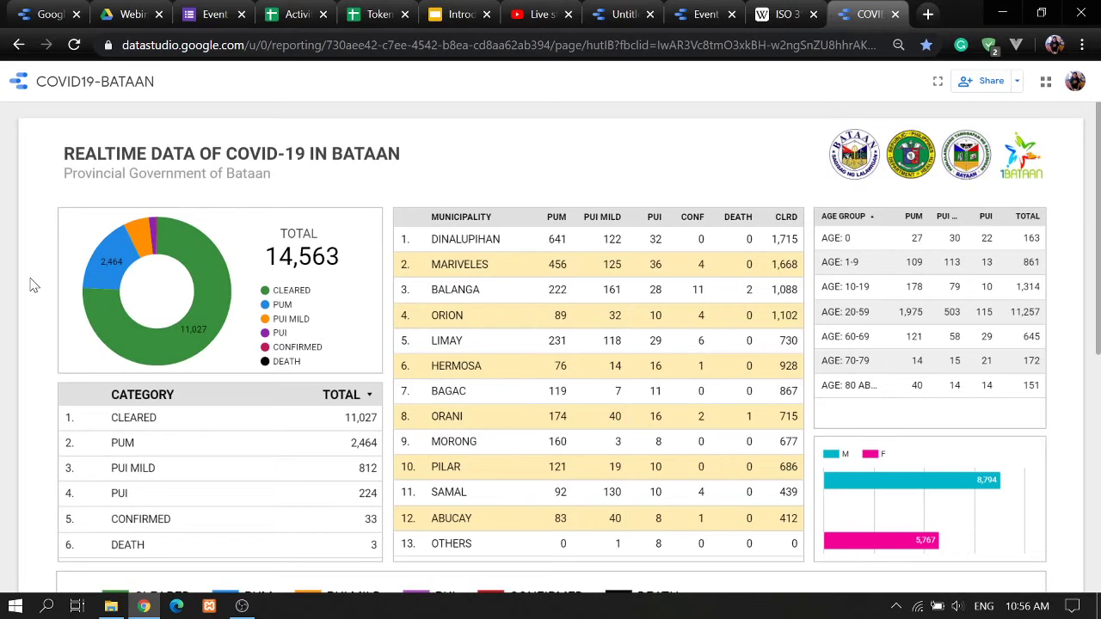
scroll(33, 285, down, 5)
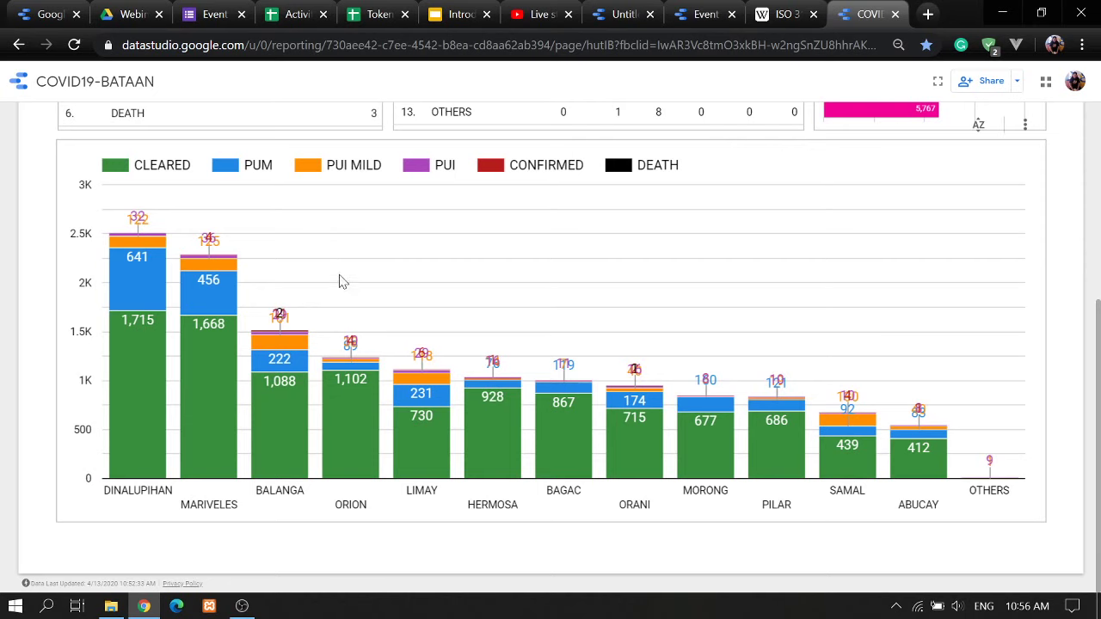
scroll(717, 329, up, 5)
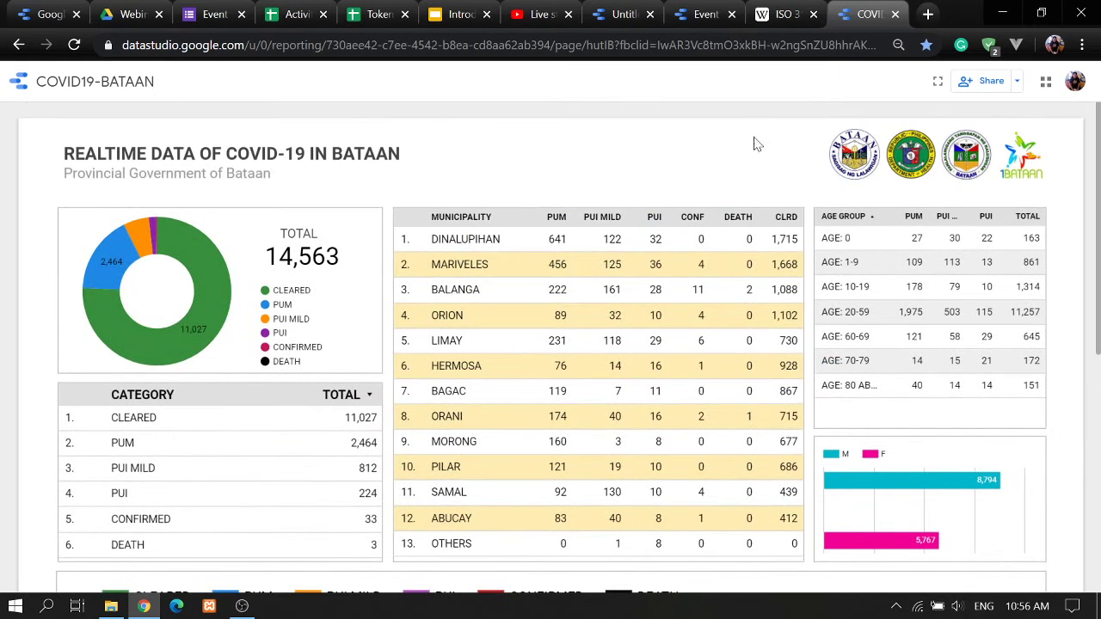
- Close the COVID19-BATAAN report and choose the File Upload connector for the untitled data source
click(894, 14)
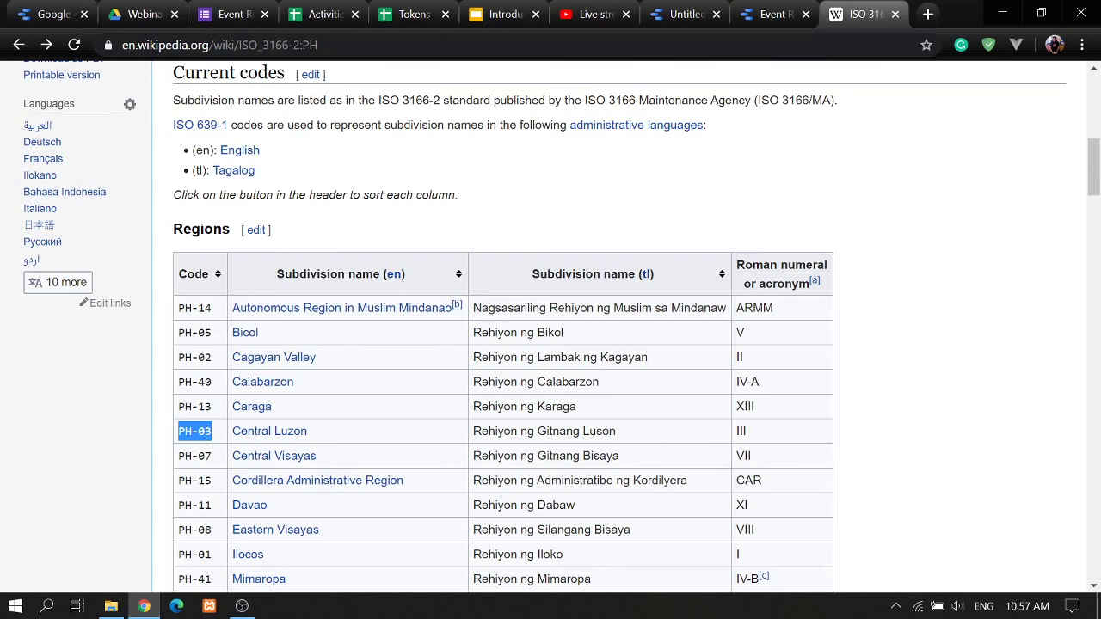
click(771, 15)
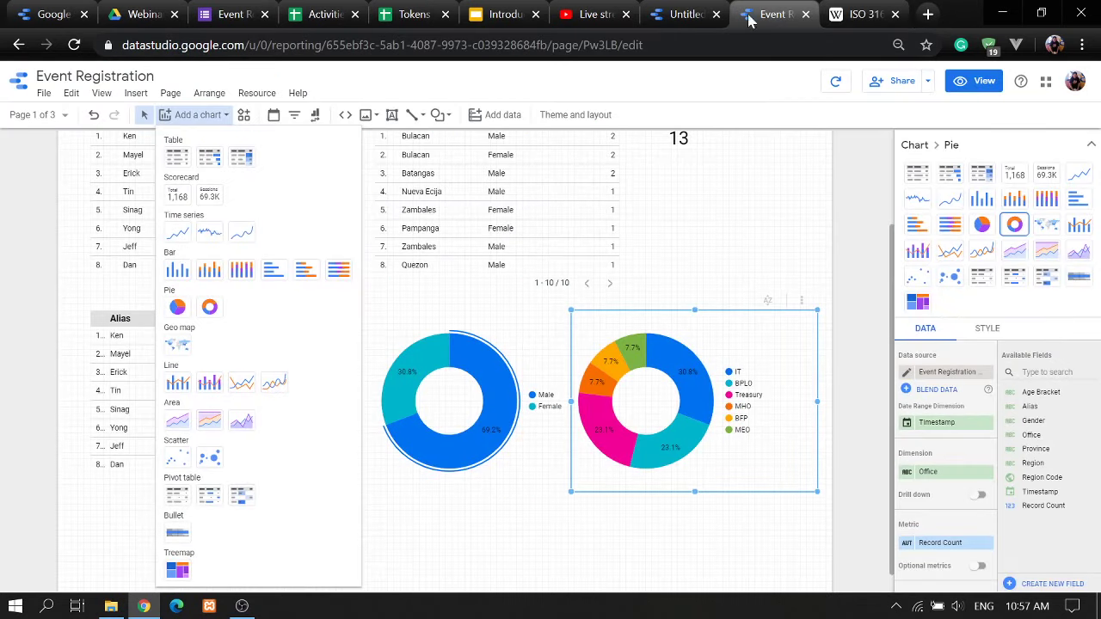
click(682, 15)
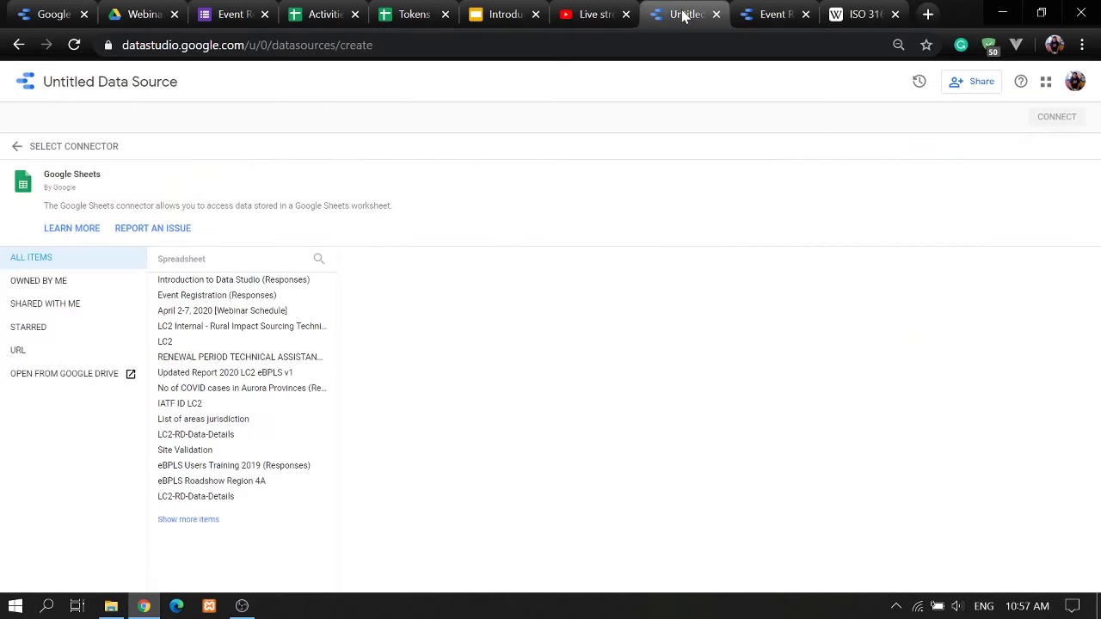
click(19, 148)
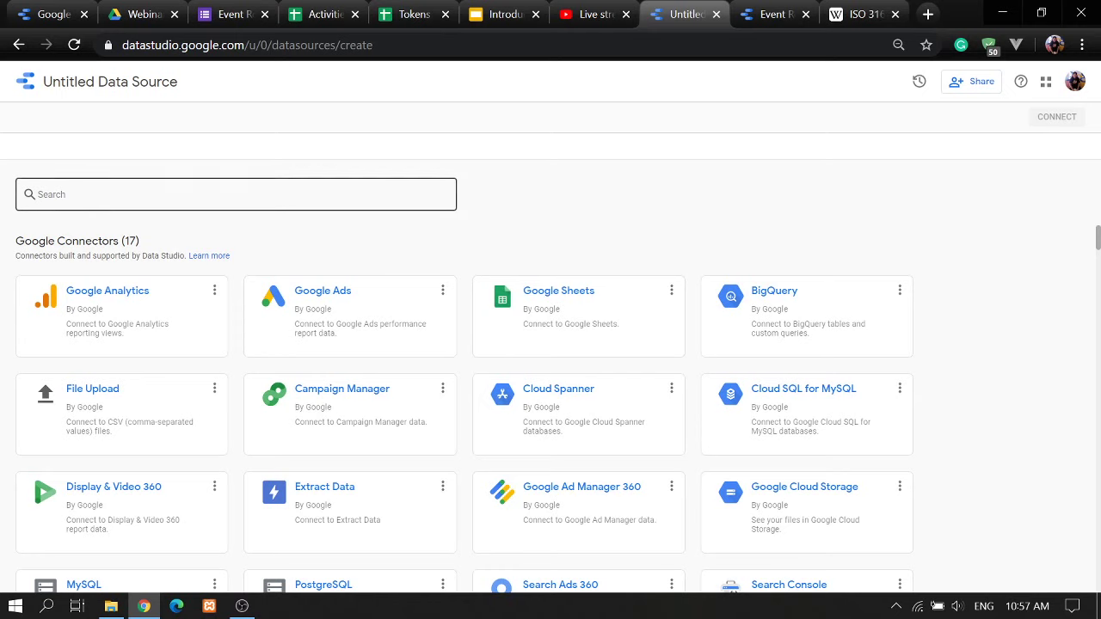
scroll(308, 282, down, 1)
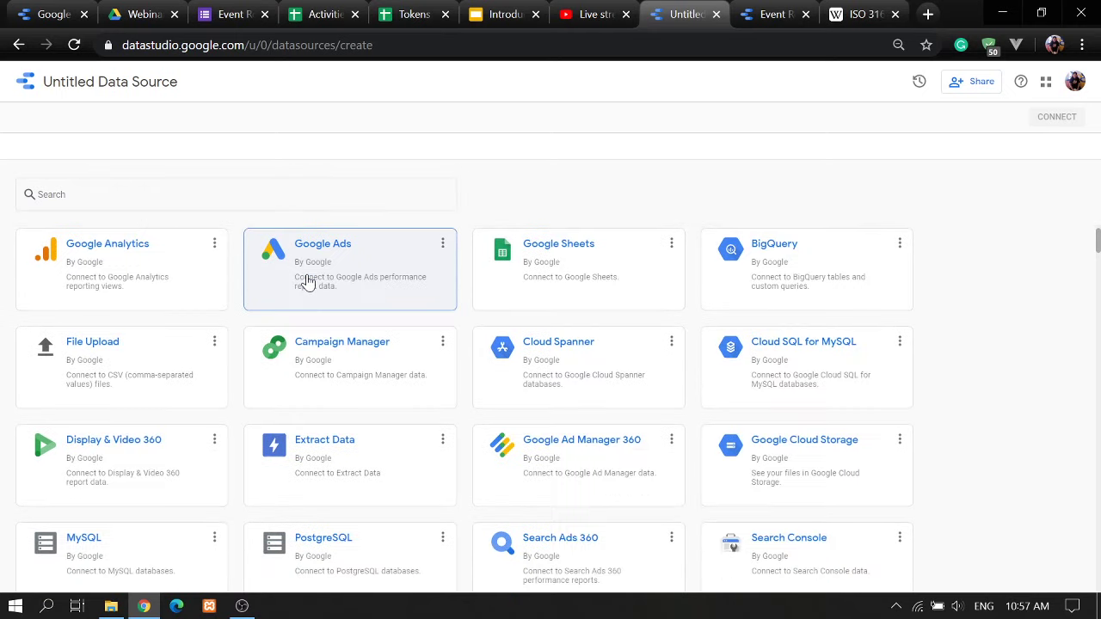
scroll(307, 283, down, 1)
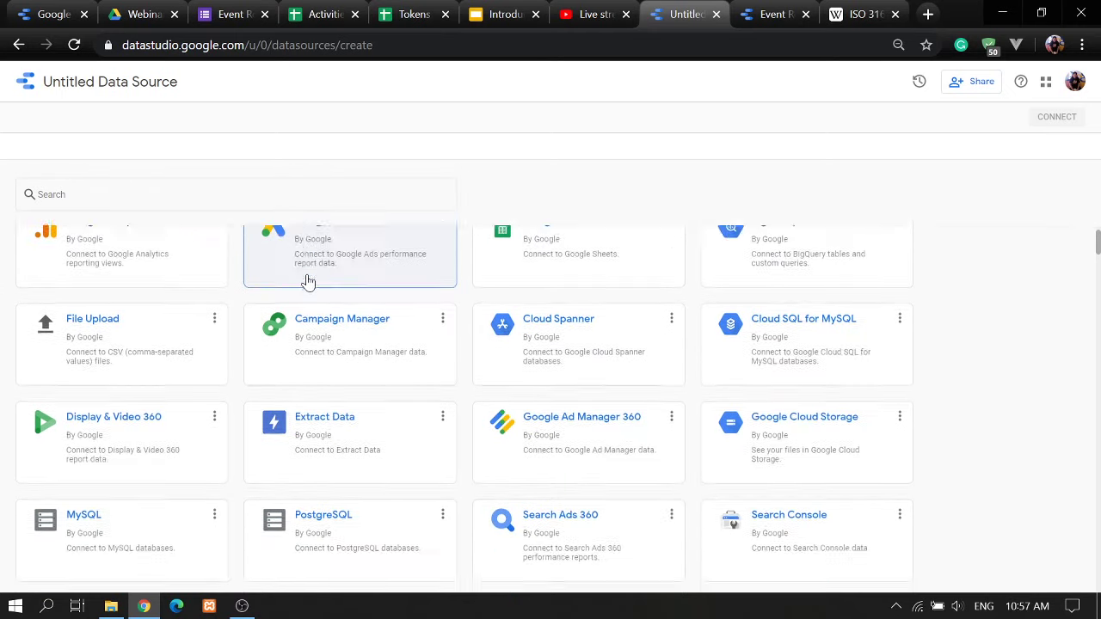
click(129, 366)
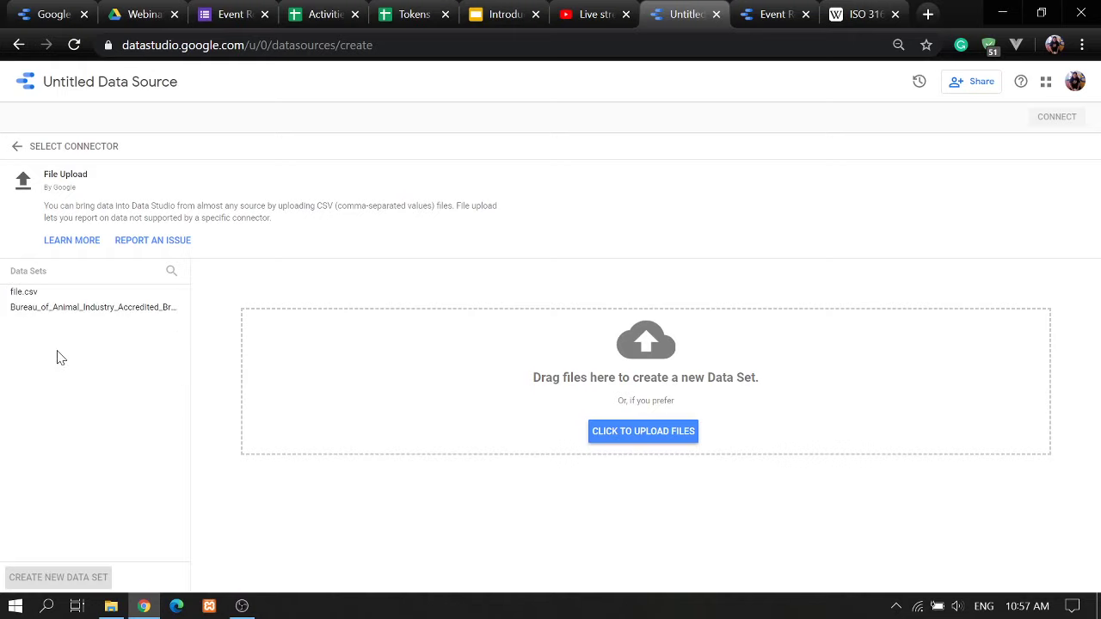
- Try to upload Bureau_of_Animal_Industry_Accredited_Breeder_Farms from the Downloads folder as a new data set
click(622, 445)
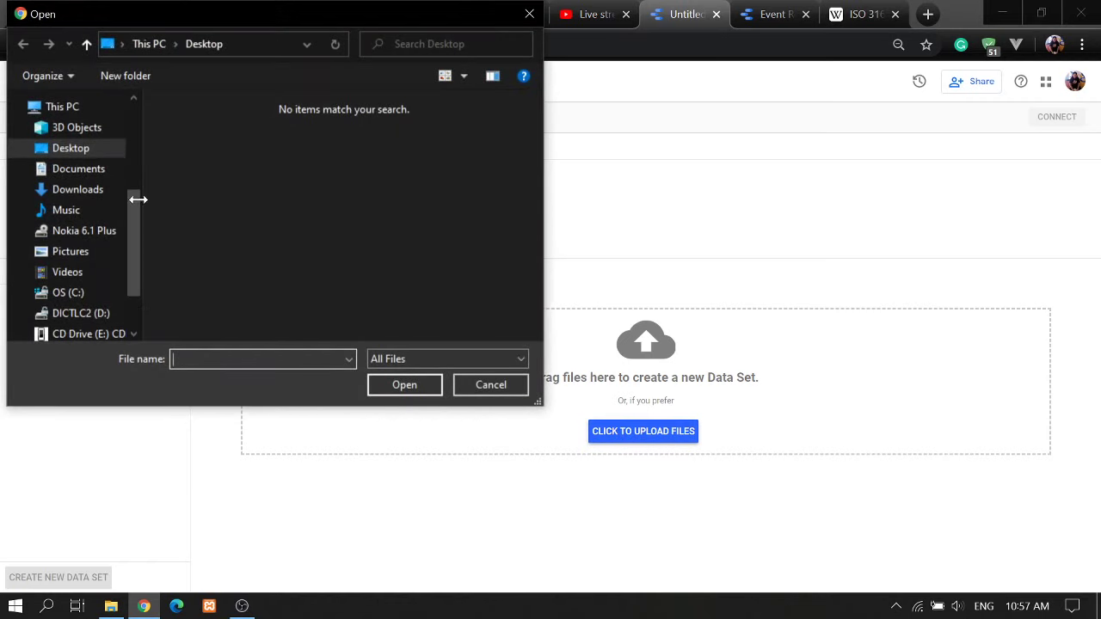
click(80, 191)
scroll(335, 191, down, 2)
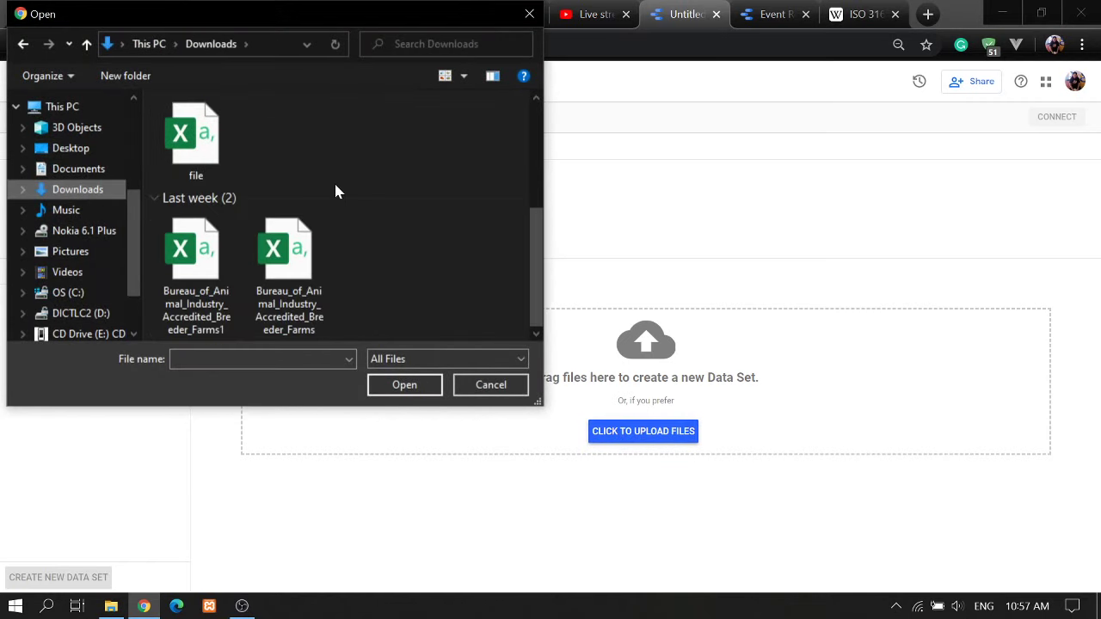
click(289, 258)
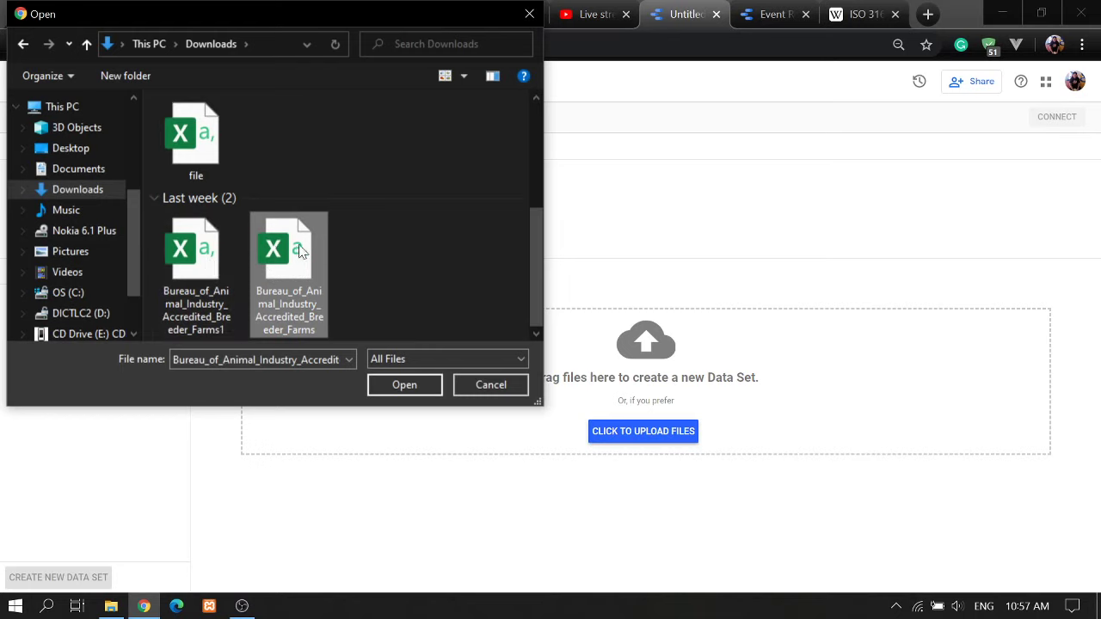
click(215, 268)
click(290, 263)
click(401, 386)
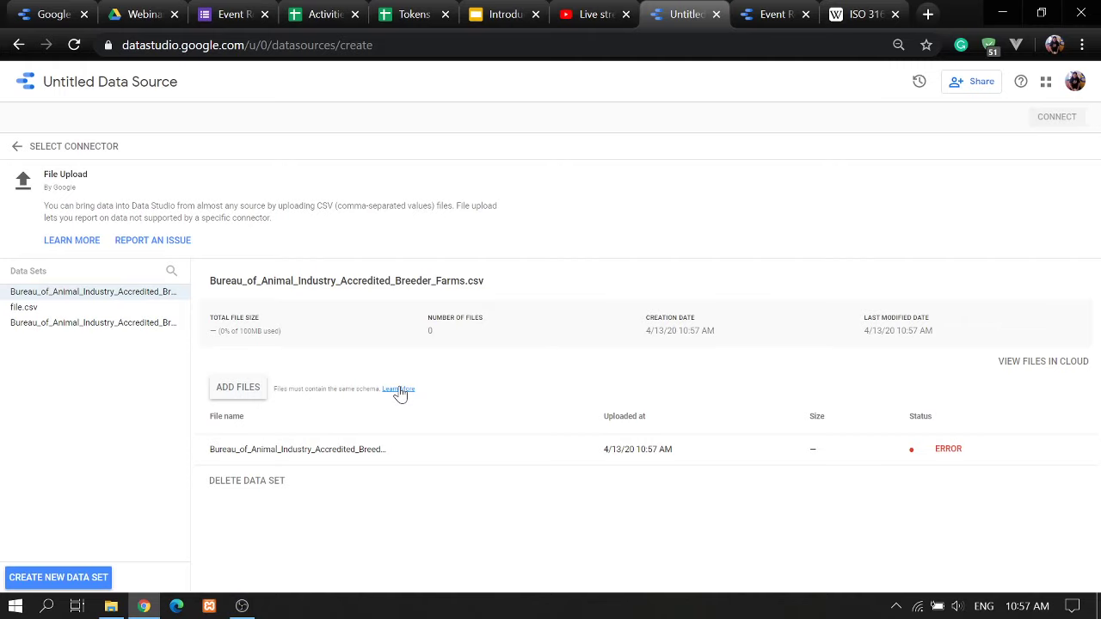
- Check the error details of the uploaded breeder farms file and permanently delete its data set
click(948, 450)
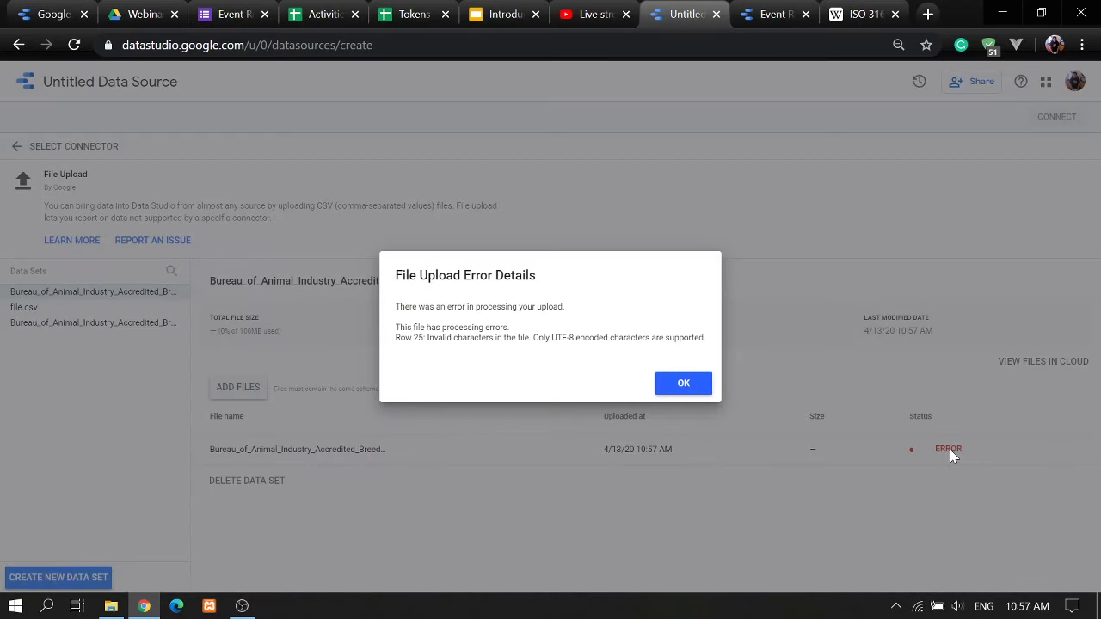
click(689, 385)
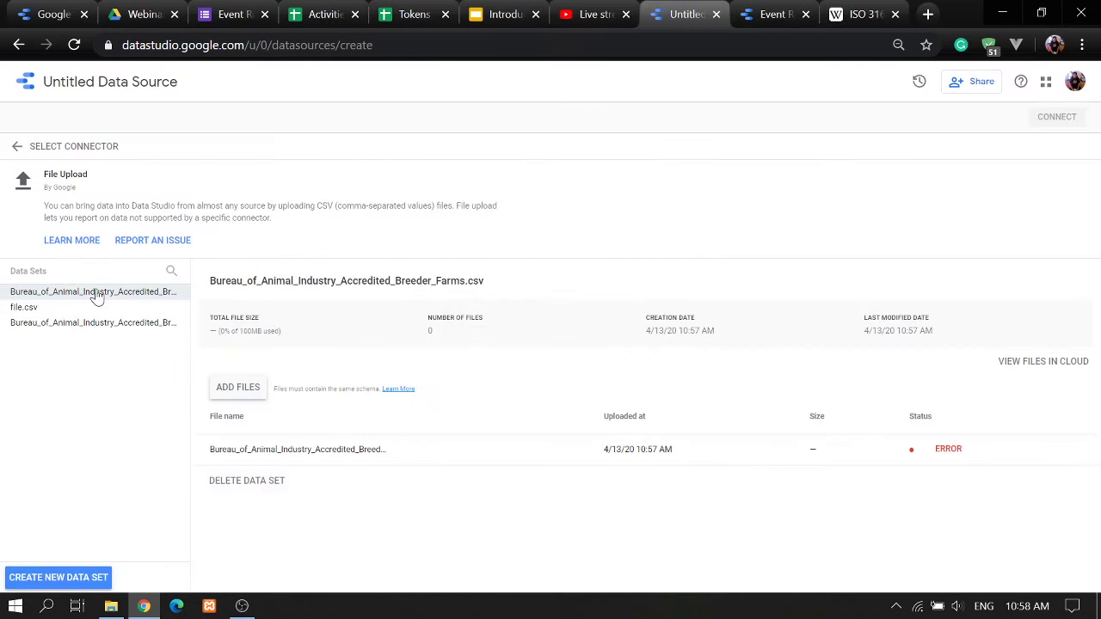
click(240, 485)
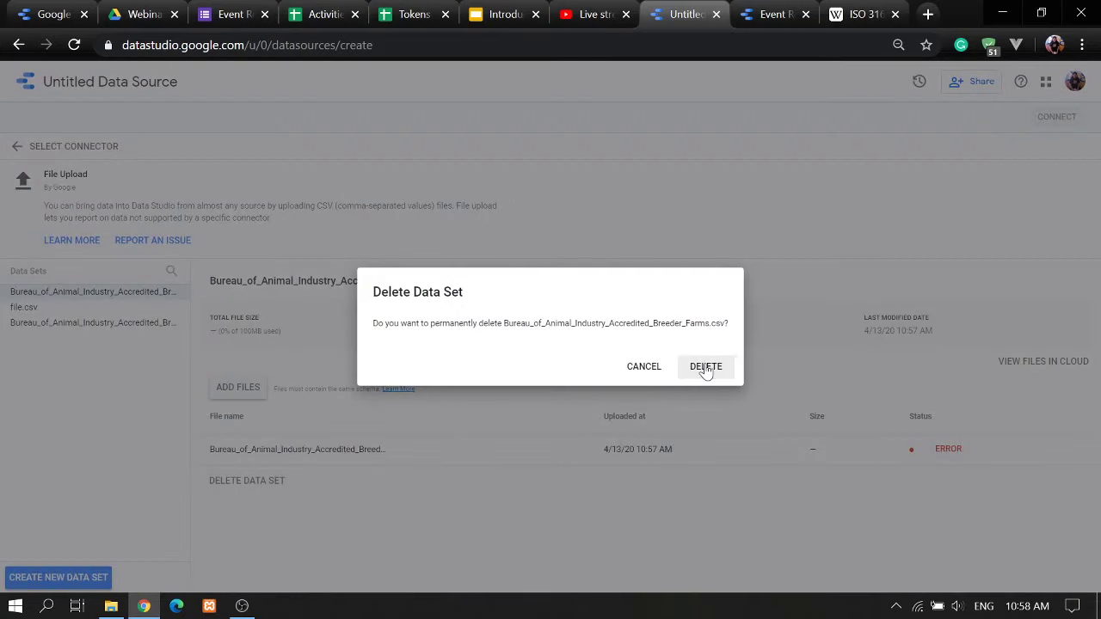
click(705, 368)
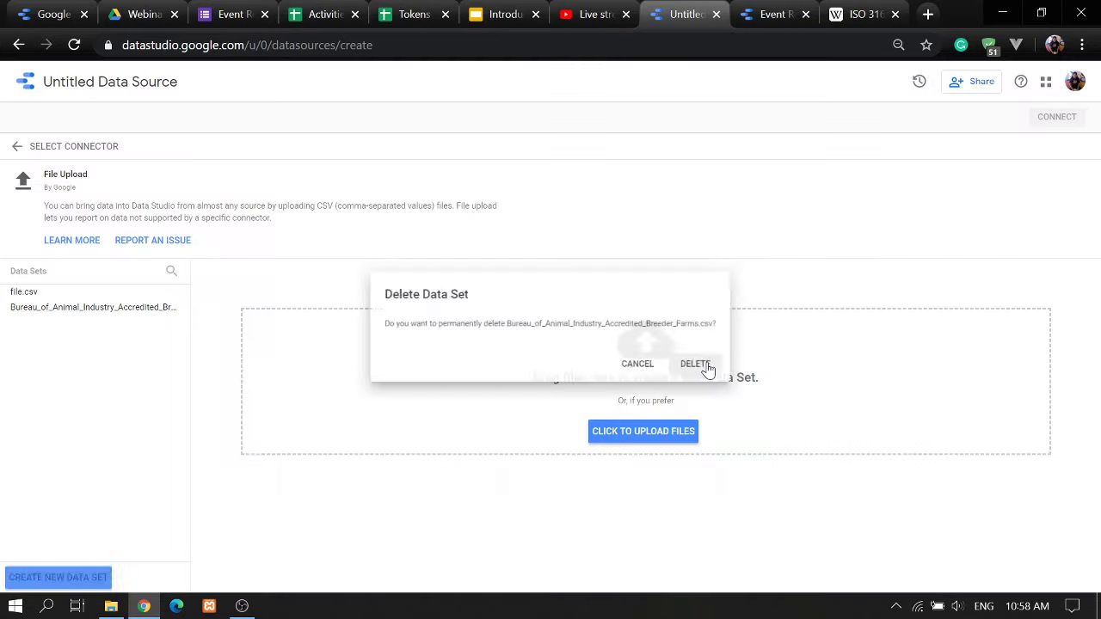
- Open Bureau_of_Animal_Industry_Accredited_Breeder_Farms from the Downloads folder in Excel and find row 25
click(111, 605)
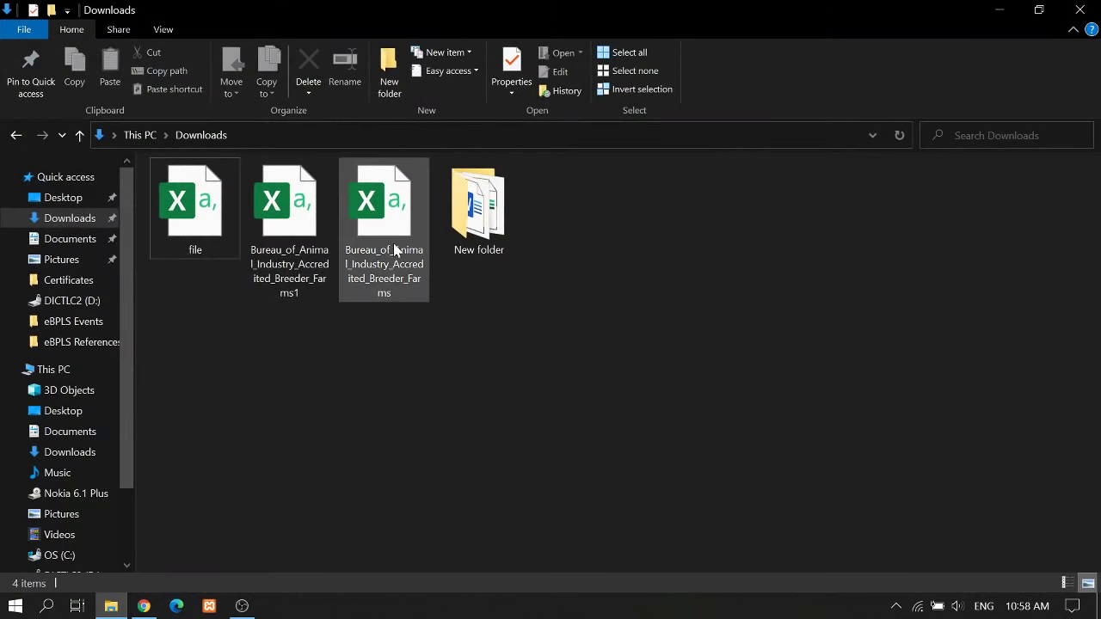
click(391, 235)
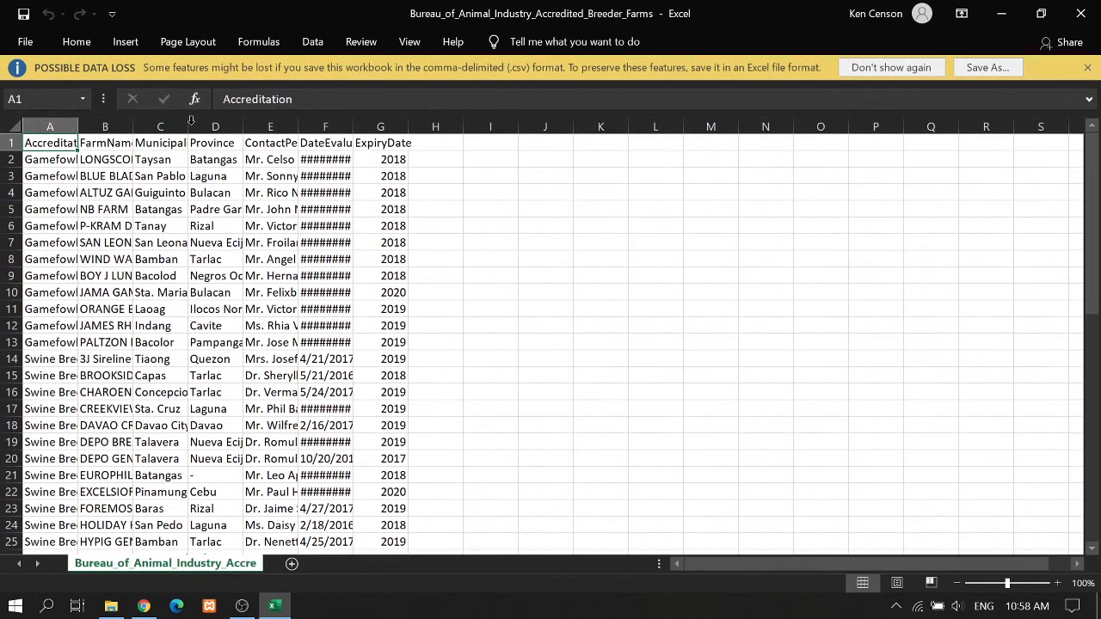
scroll(43, 375, down, 8)
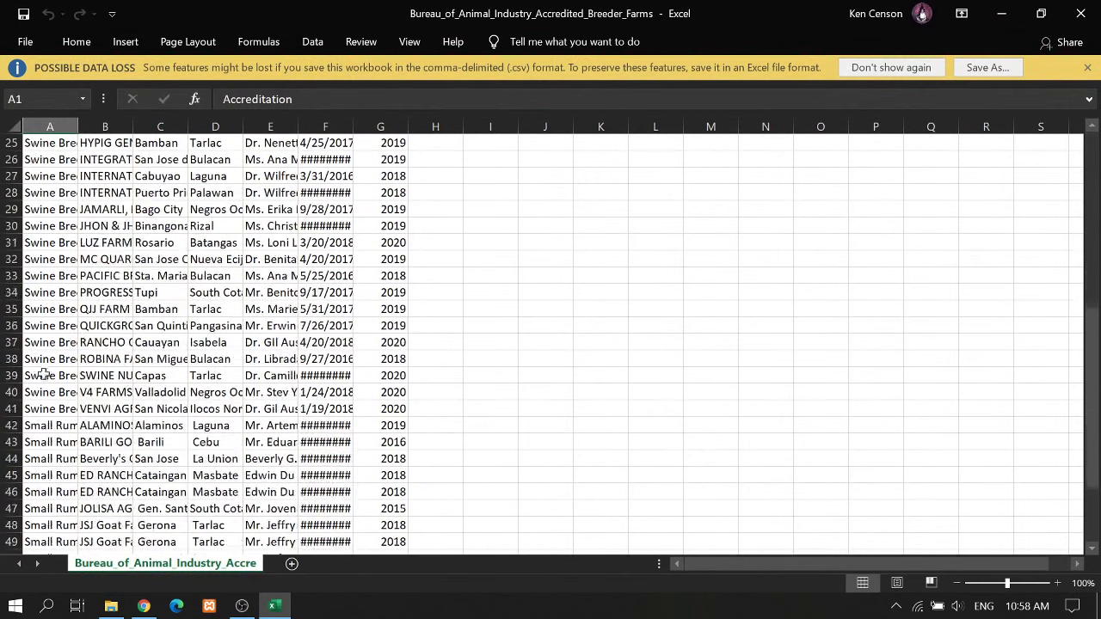
scroll(49, 420, down, 2)
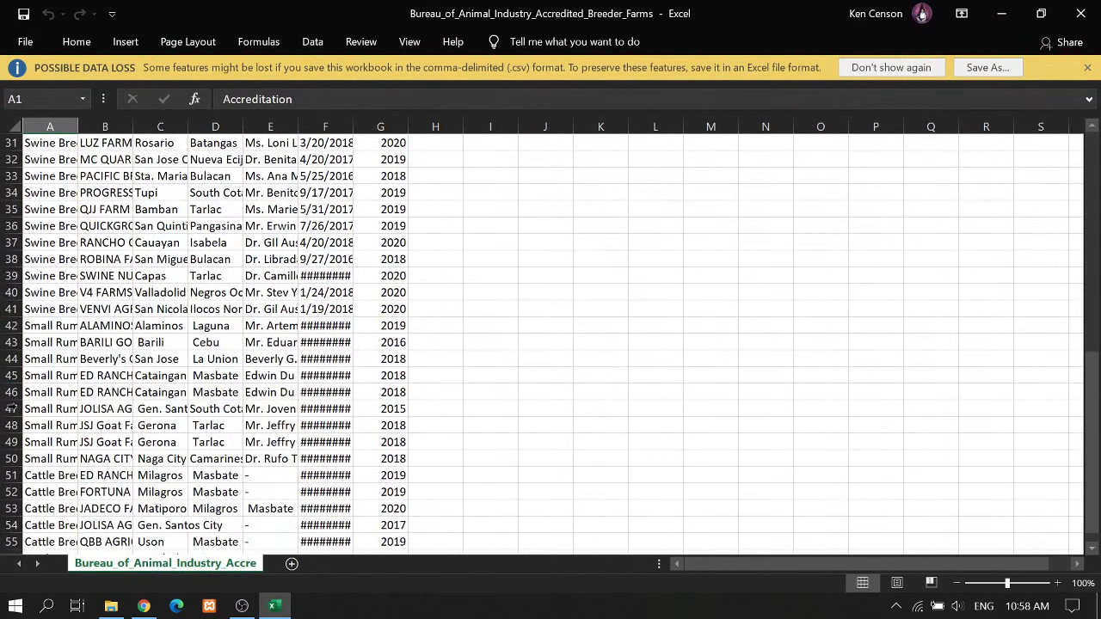
scroll(48, 331, up, 3)
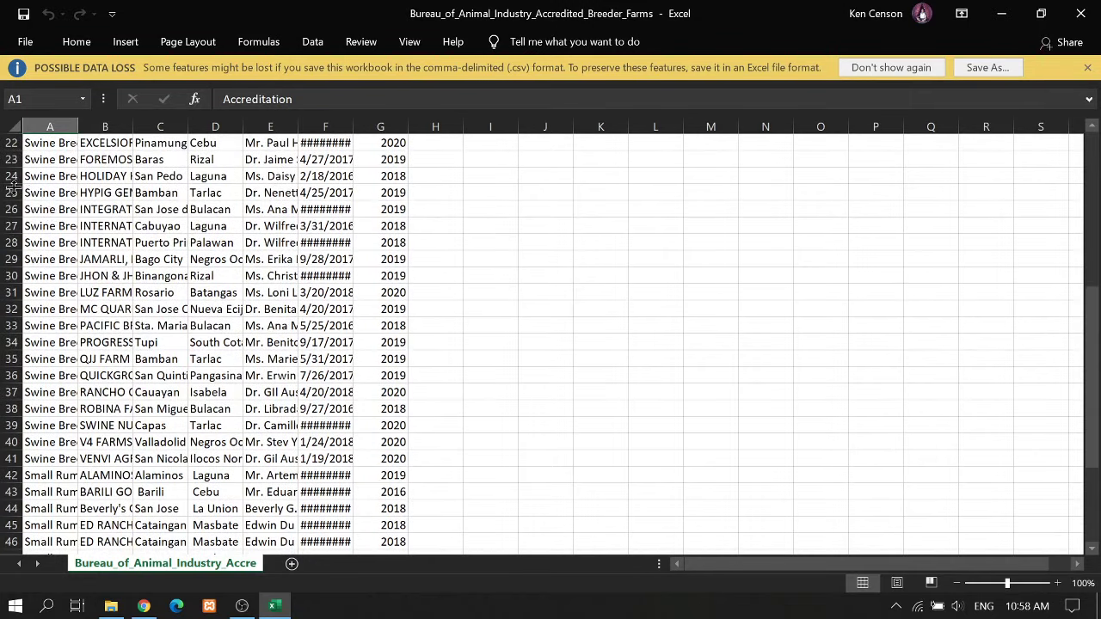
- Auto-fit the width of all columns in the breeder farms sheet
click(11, 192)
click(14, 127)
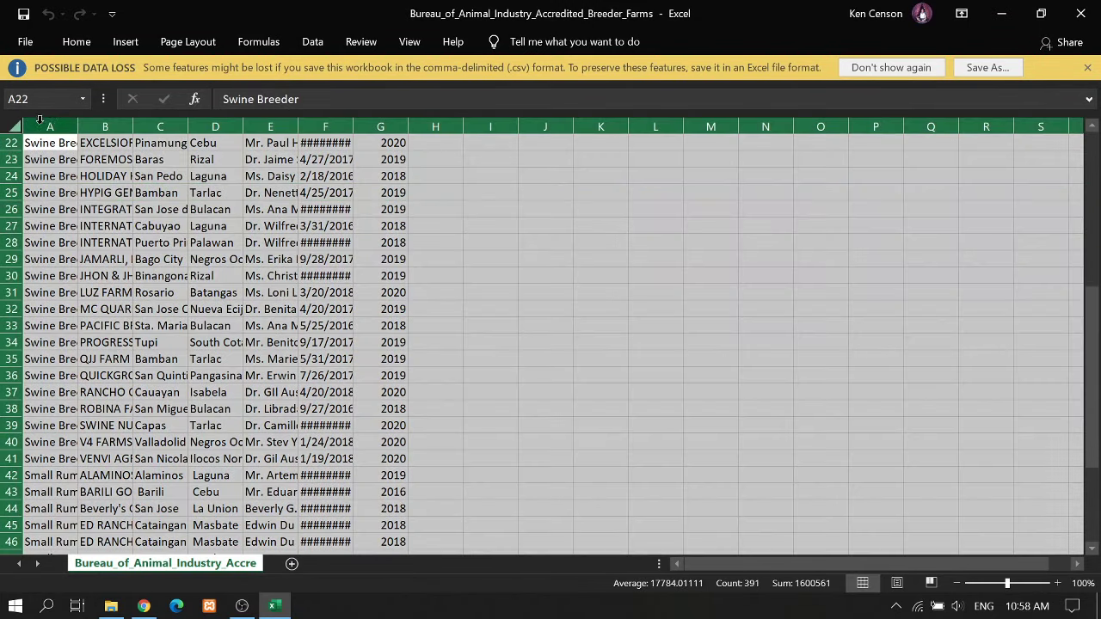
double_click(77, 126)
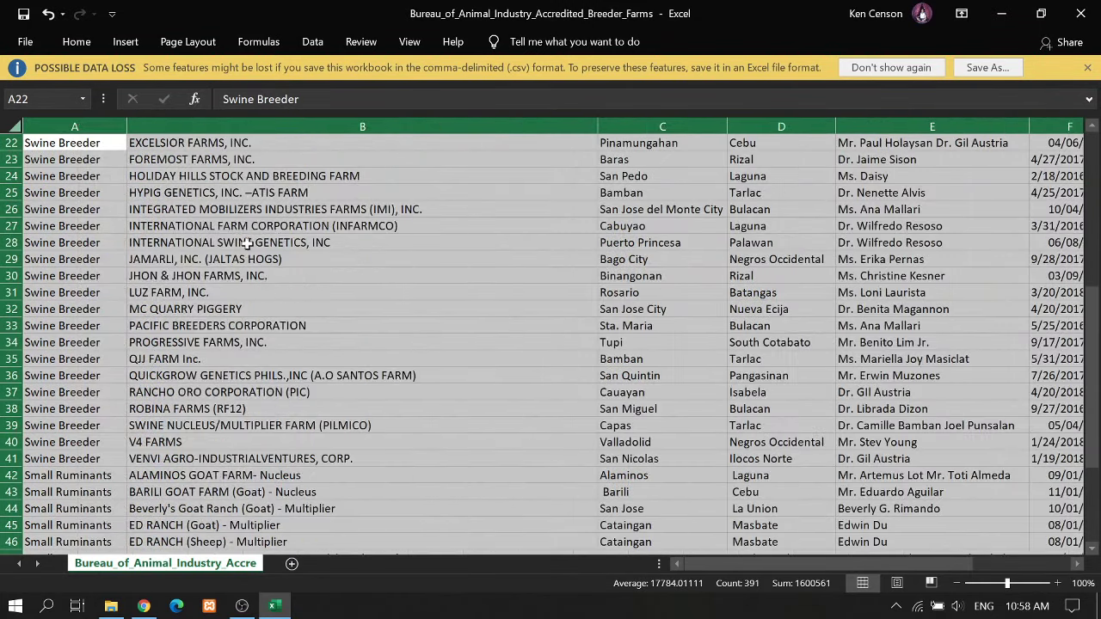
- Remove the dash before ATIS FARM in cell B25 and save the CSV file
click(255, 193)
key(Left)
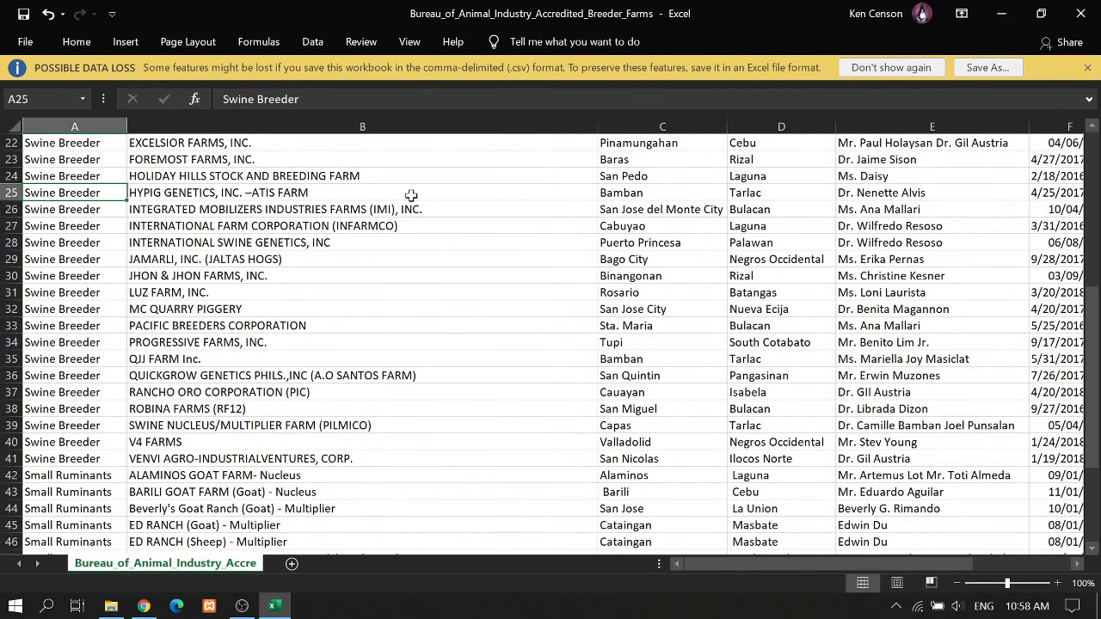
click(247, 192)
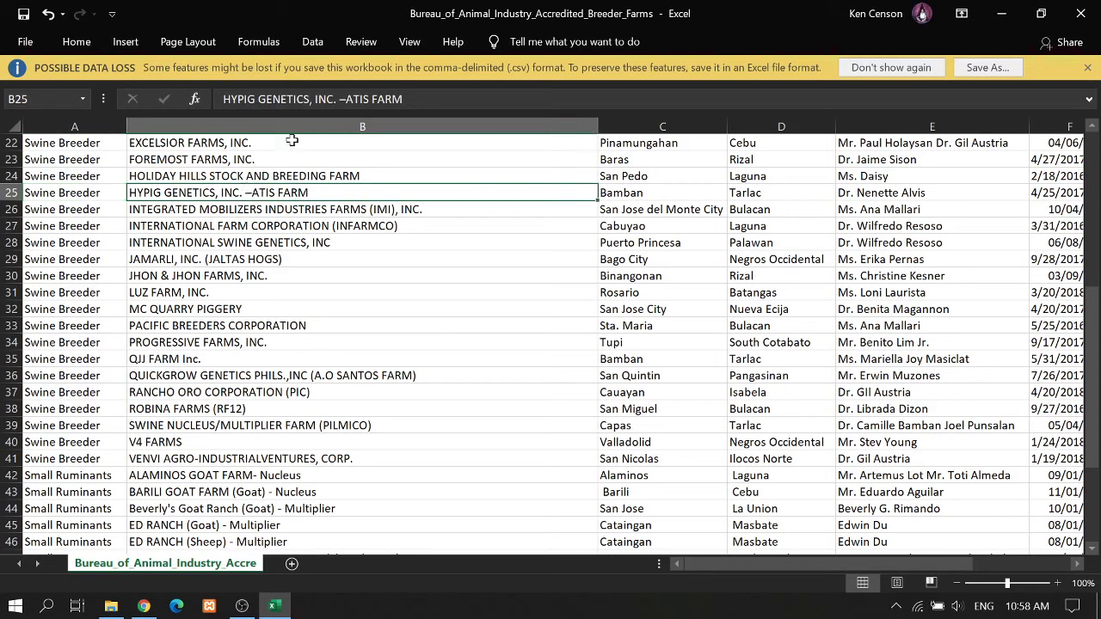
key(BackSpace)
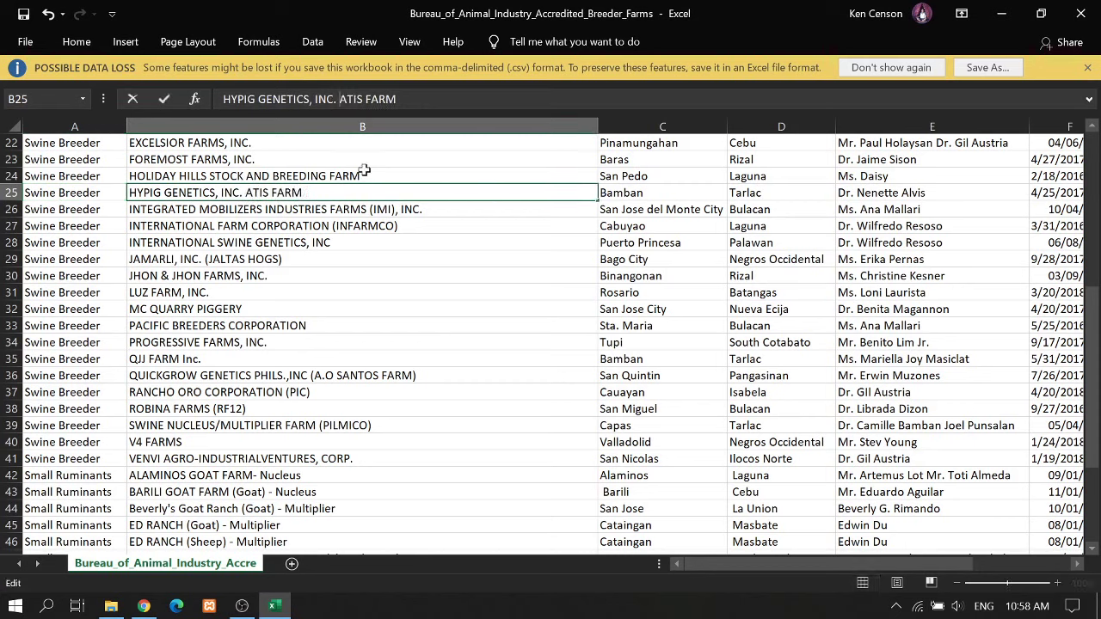
click(24, 13)
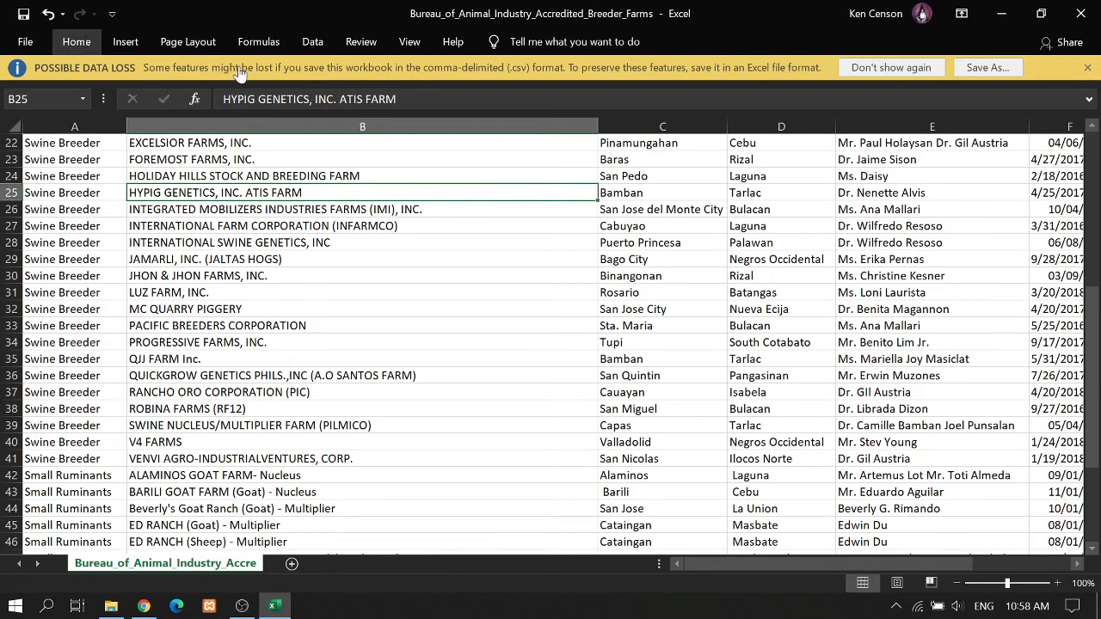
- Close the workbook, upload Bureau_of_Animal_Industry_Accredited_Breeder_Farms from Downloads as a new data set in Data Studio and connect it
click(1080, 14)
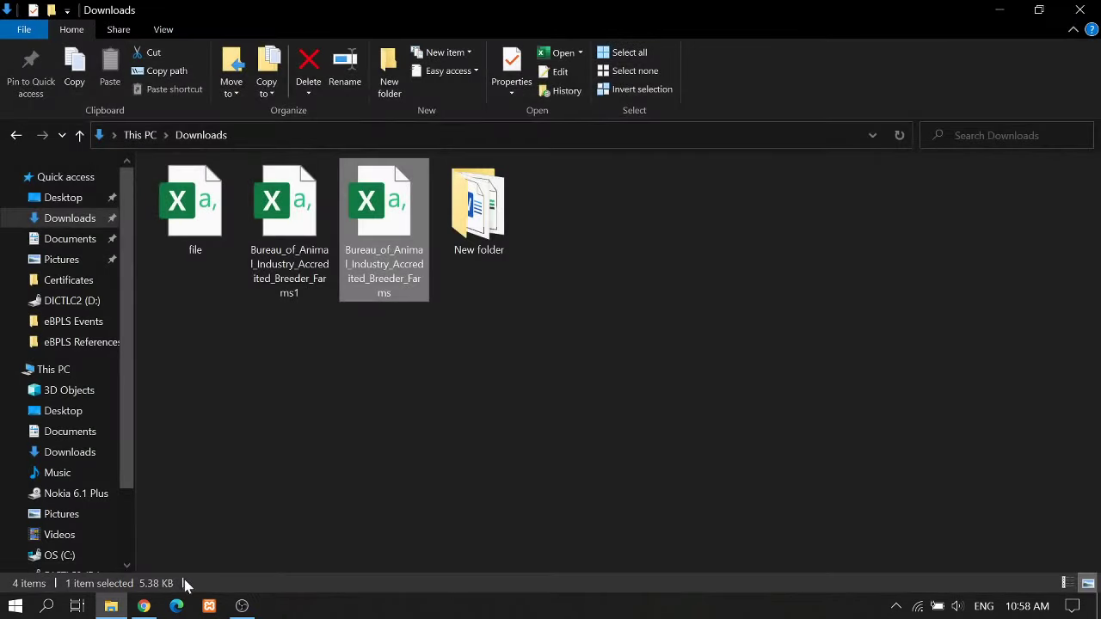
click(148, 606)
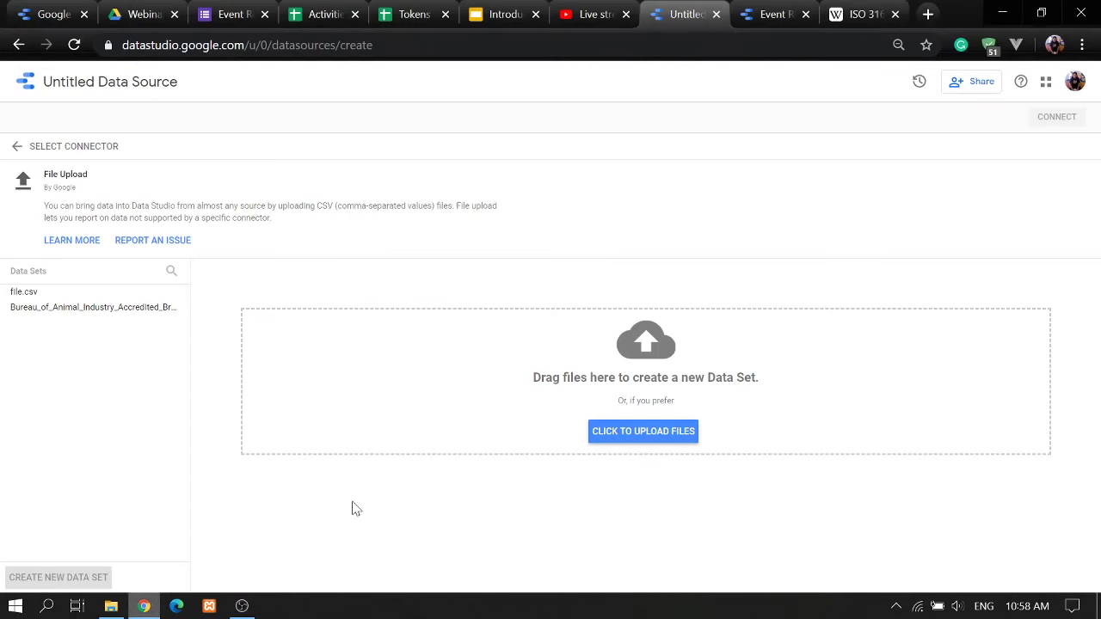
click(637, 432)
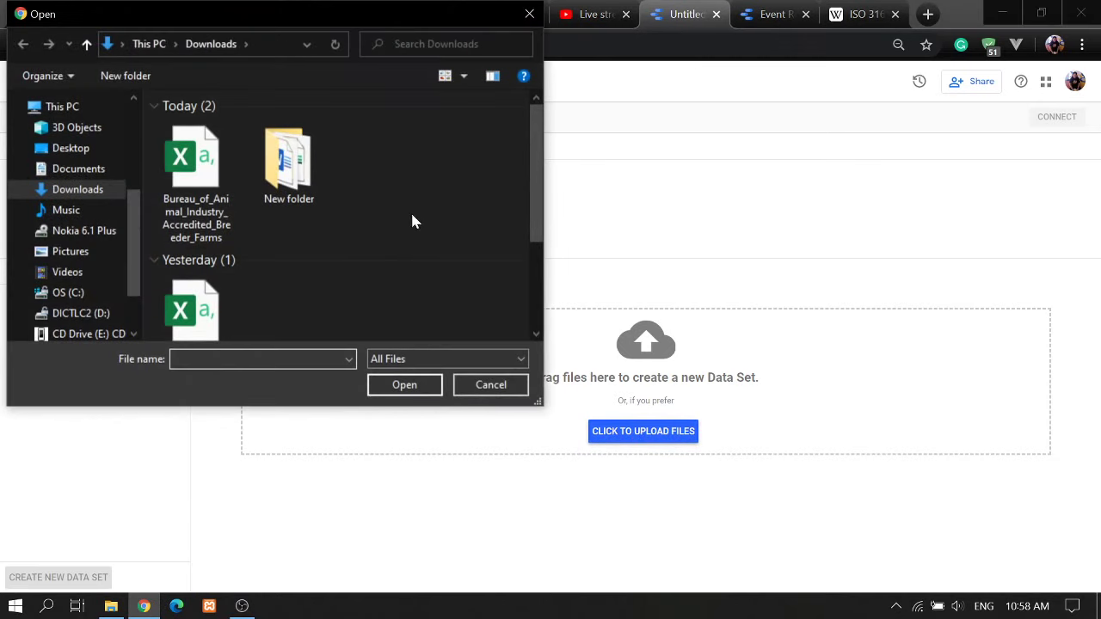
click(200, 155)
click(396, 385)
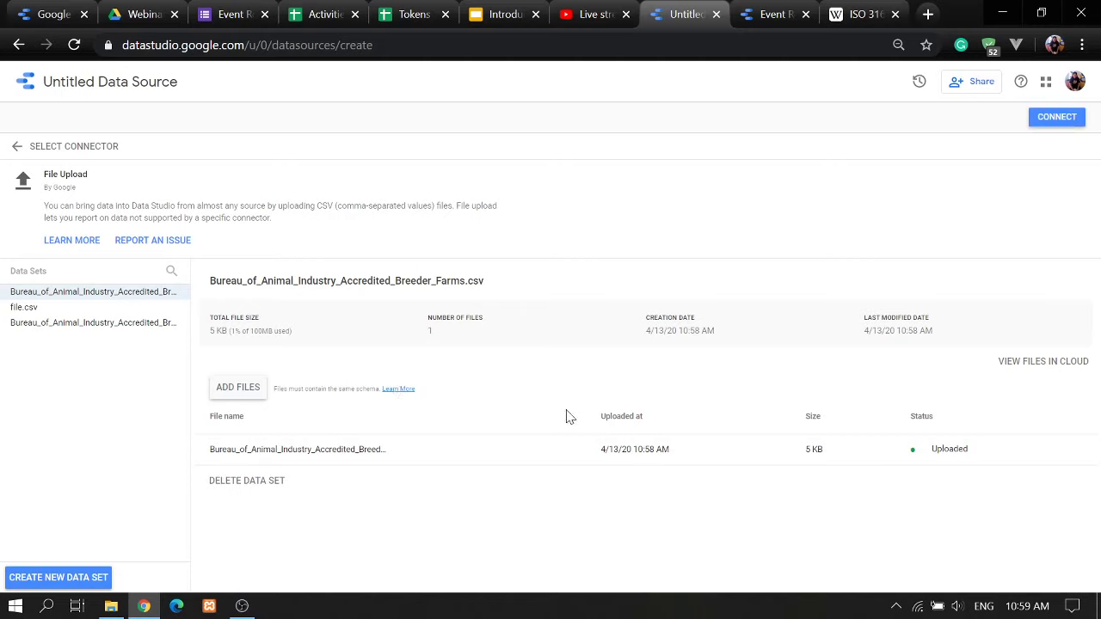
click(1056, 124)
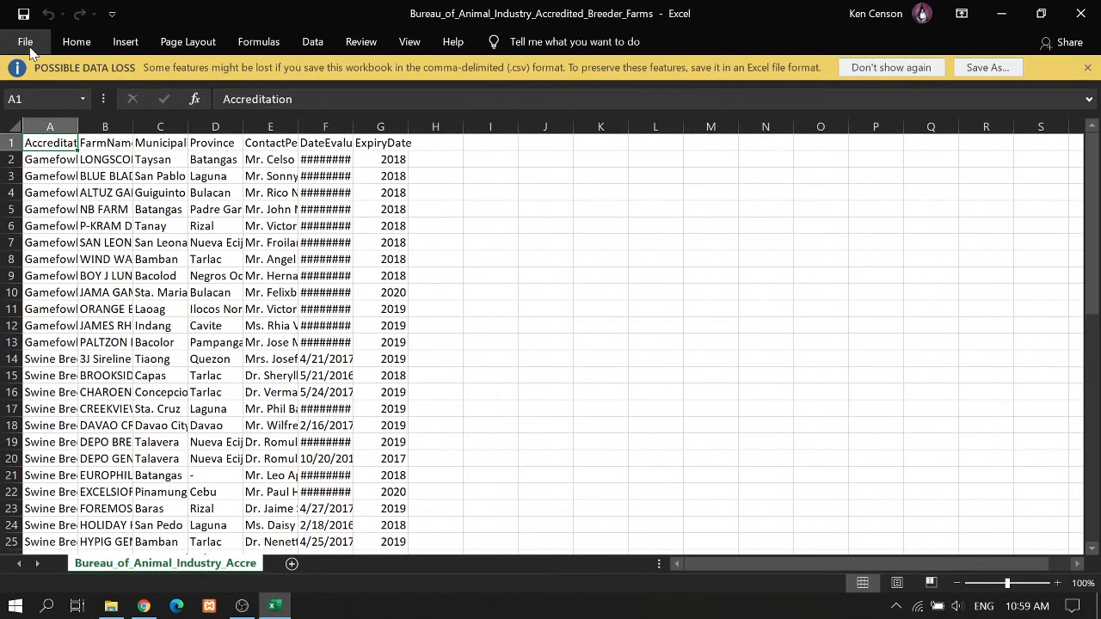
- Check the CSV (Comma delimited) file type for saving the breeder farms file, cancel the save, and return to Data Studio
click(25, 43)
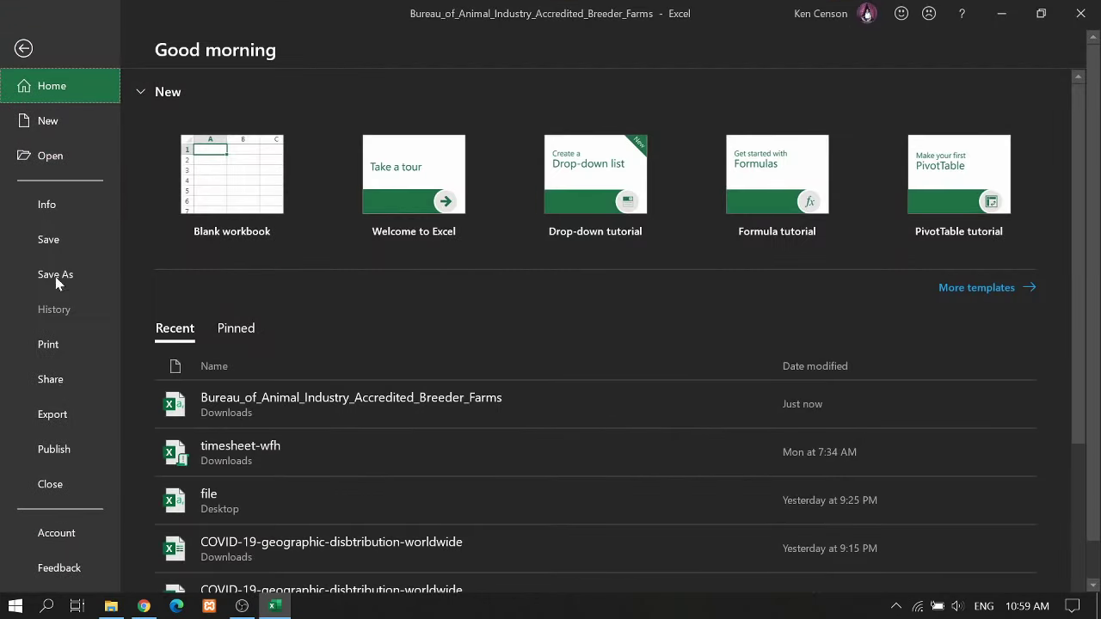
click(65, 271)
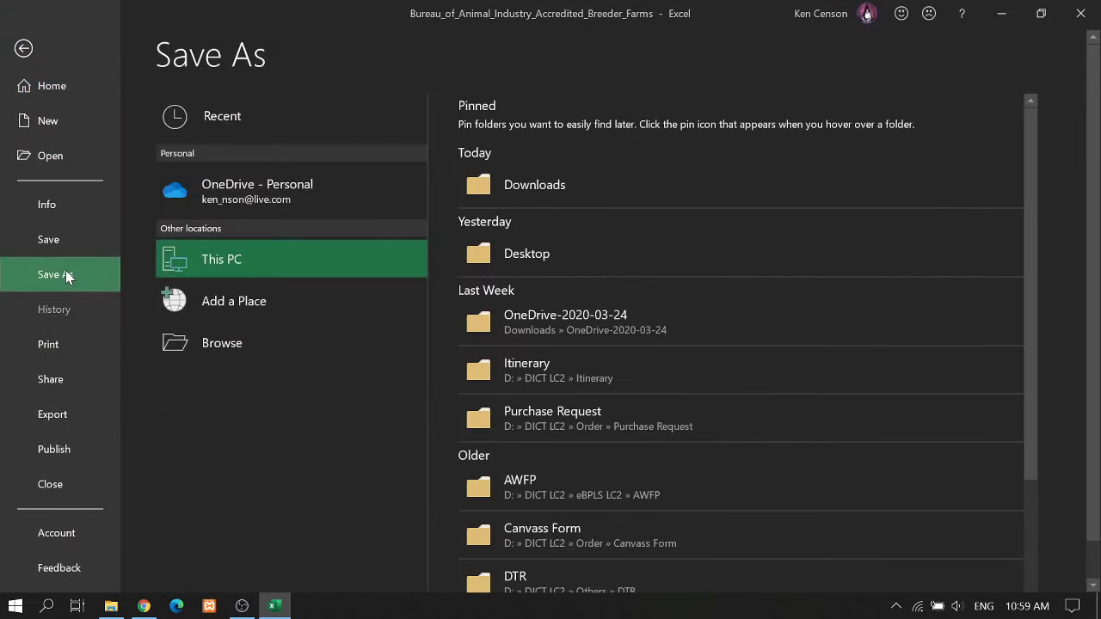
click(224, 335)
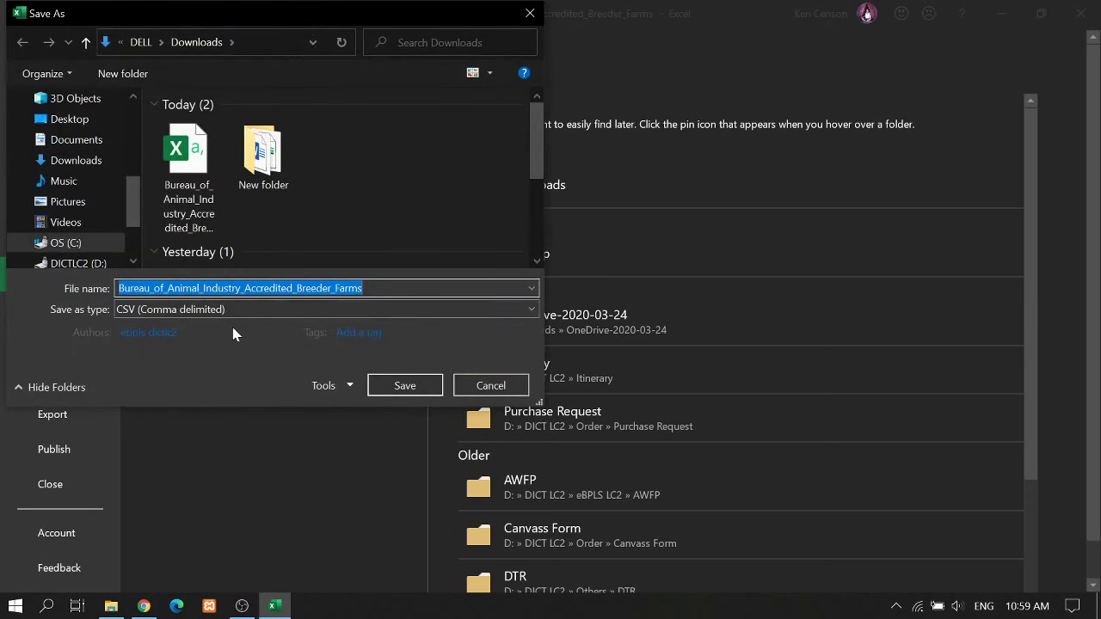
click(216, 306)
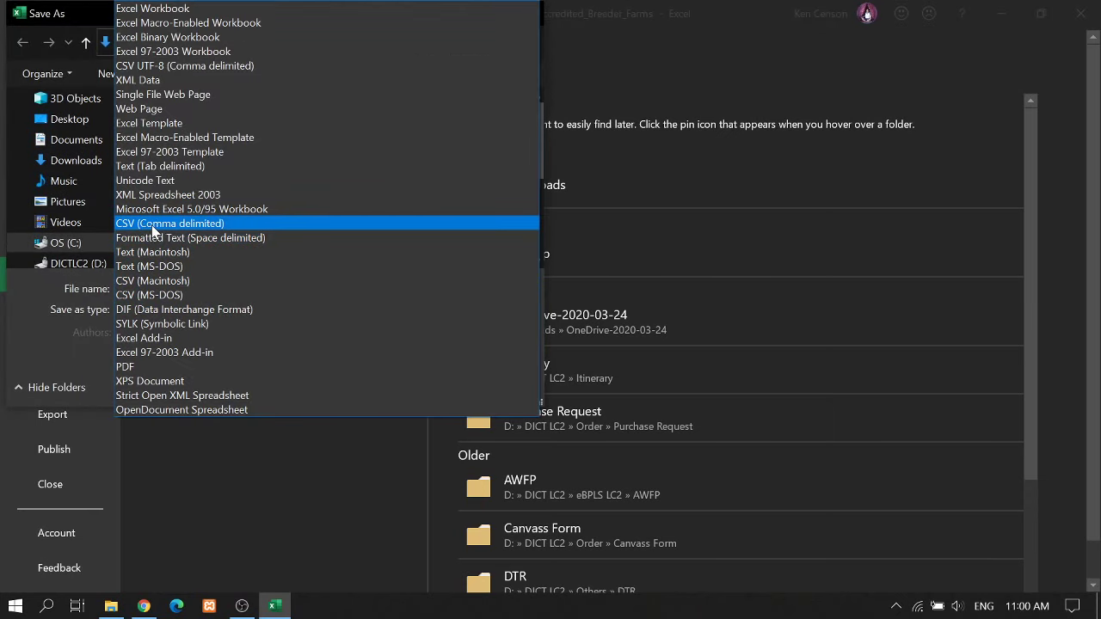
click(152, 225)
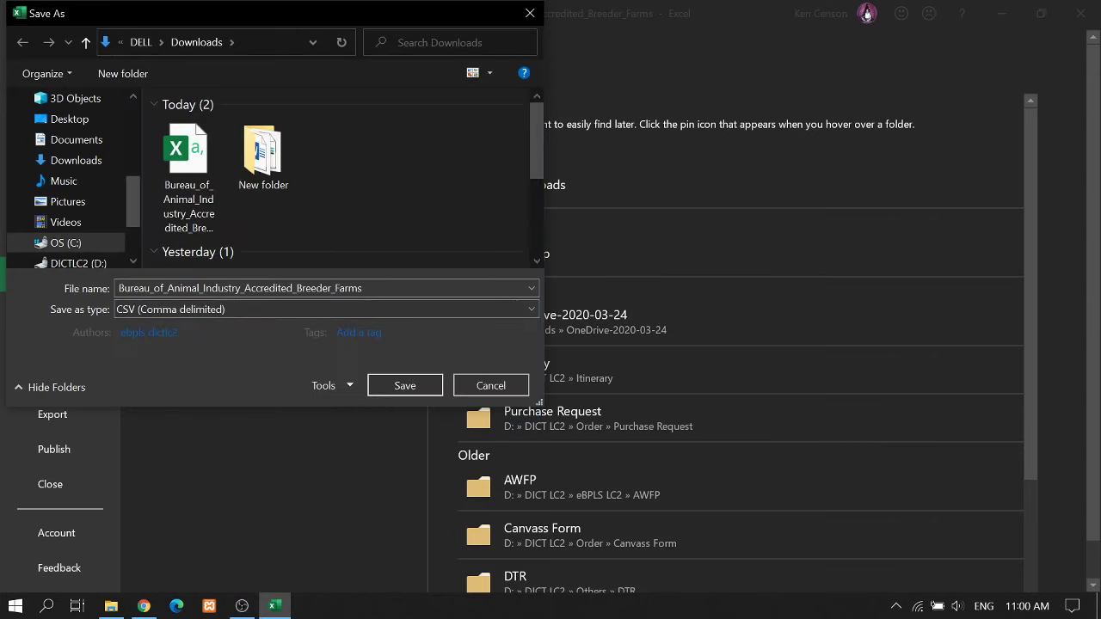
key(shift+Tab)
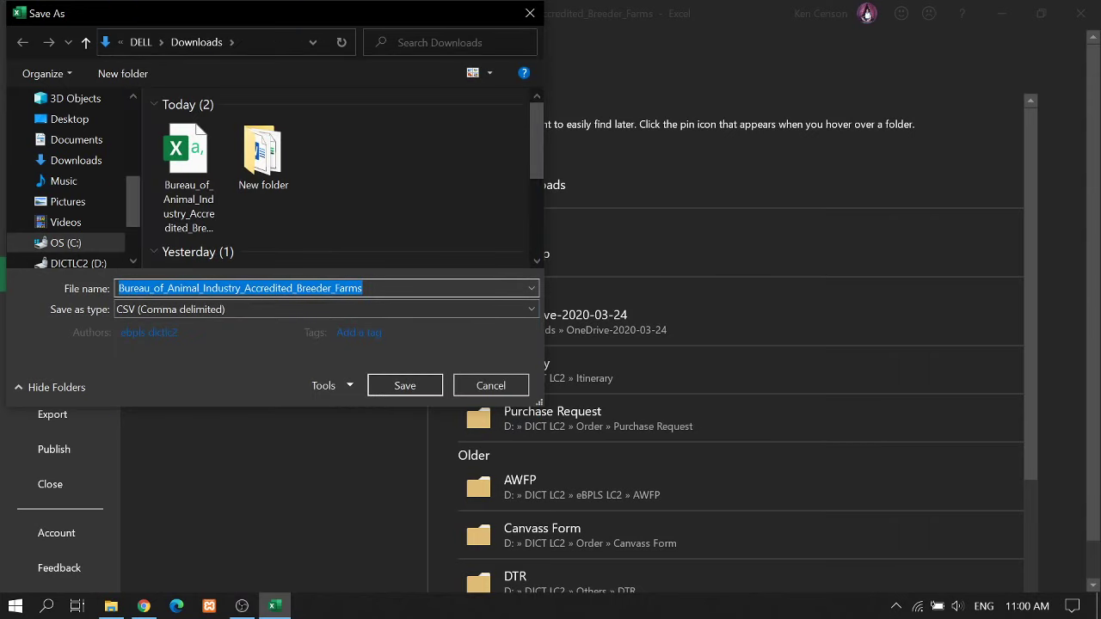
click(509, 386)
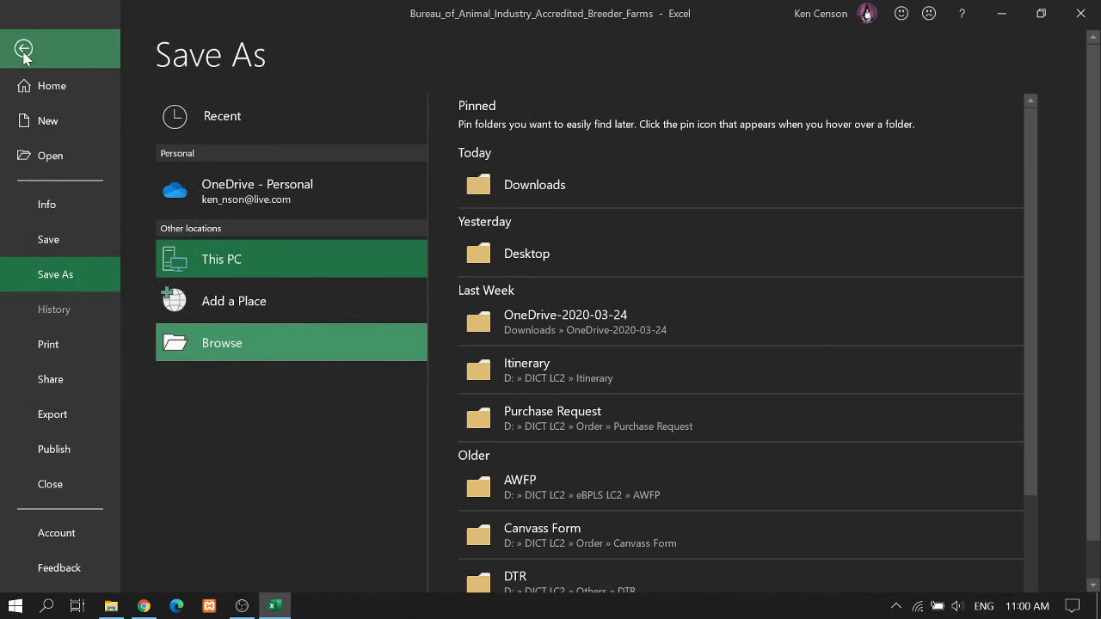
click(23, 49)
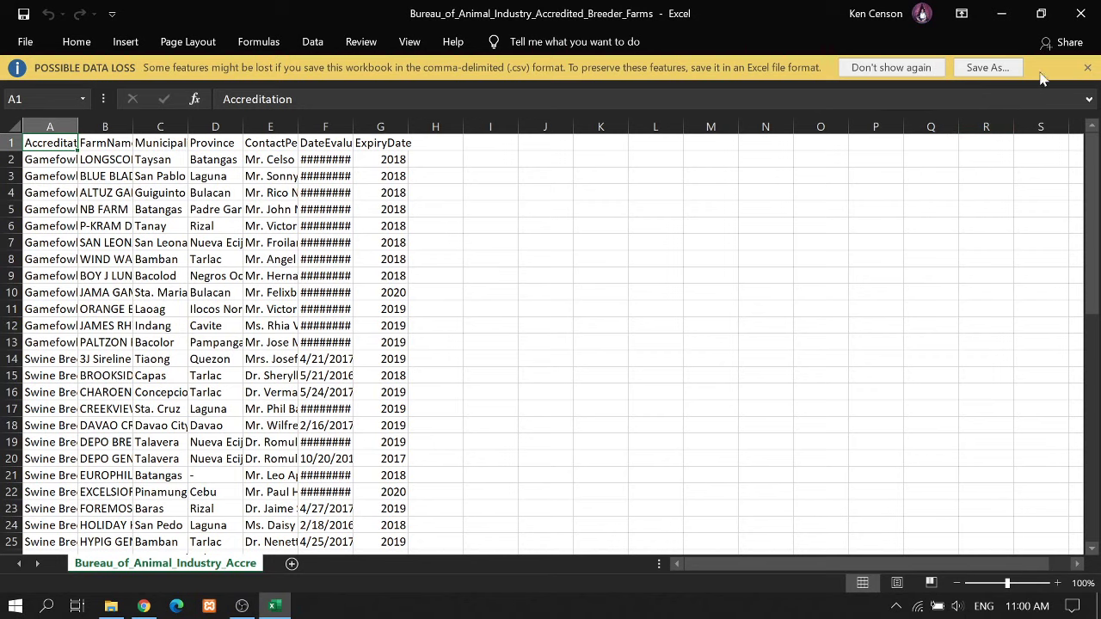
click(1081, 19)
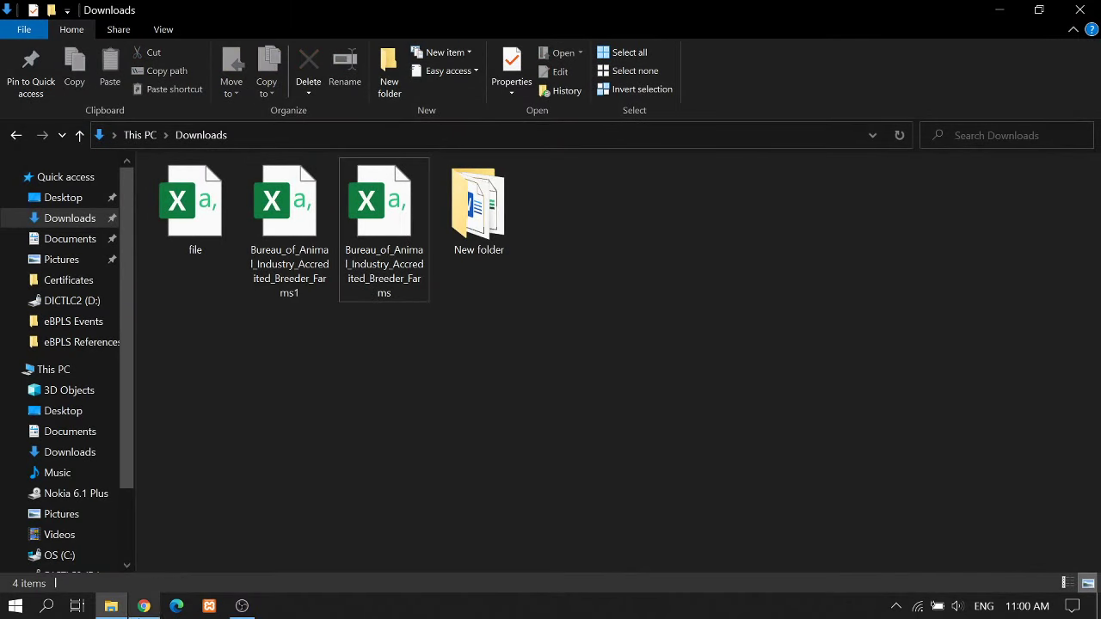
click(143, 606)
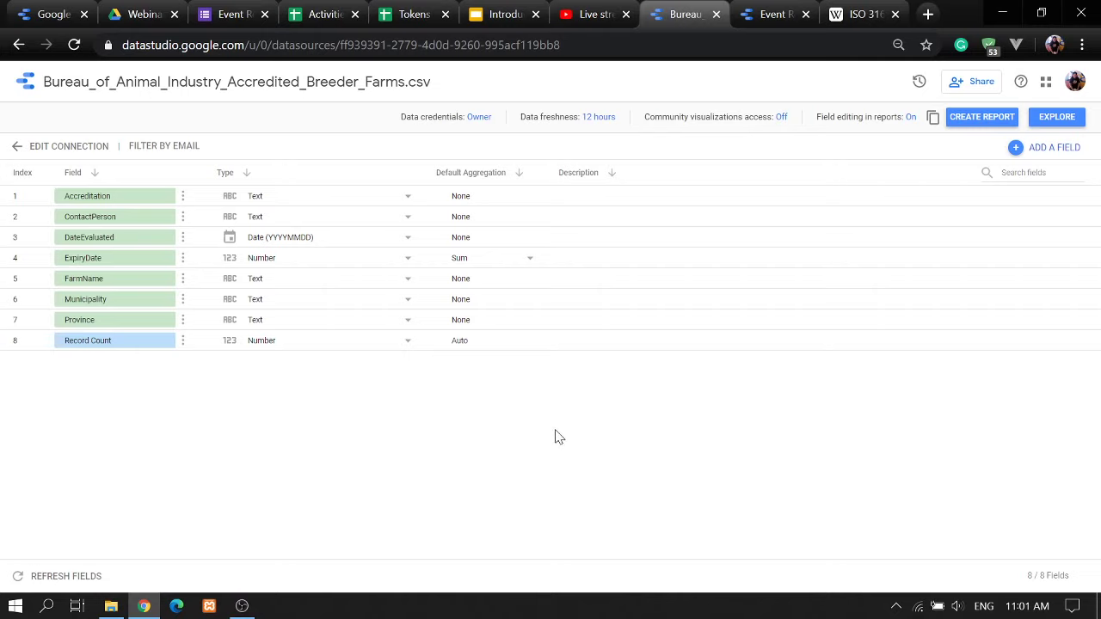
- Look over the open Tokens, Activities and Event Registration files, and return to the breeder farms data source
click(419, 16)
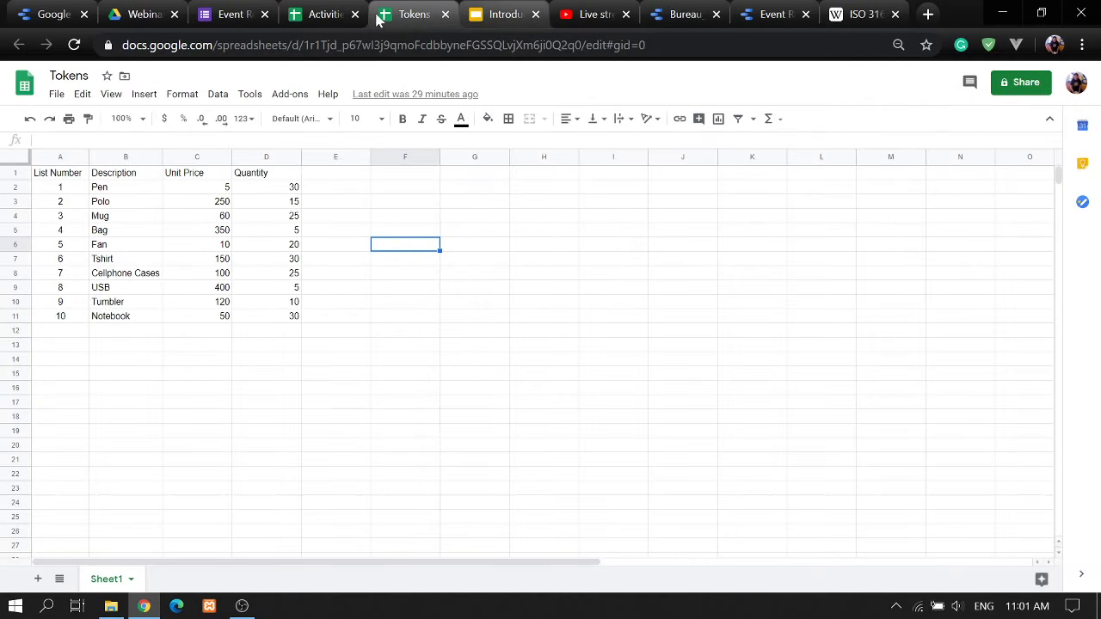
click(327, 14)
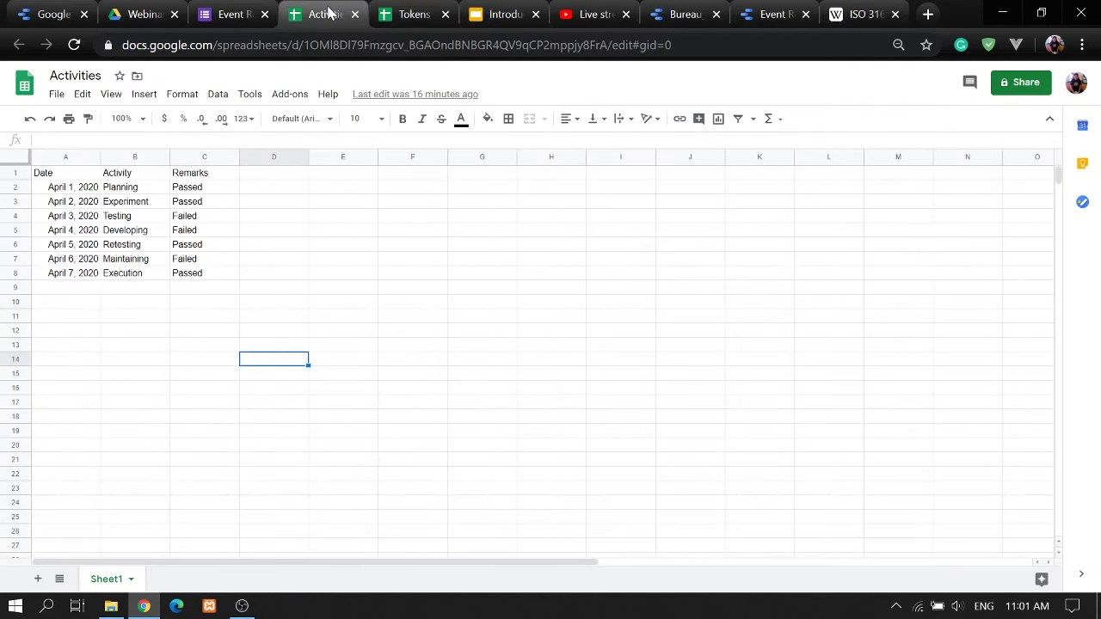
click(229, 14)
click(387, 14)
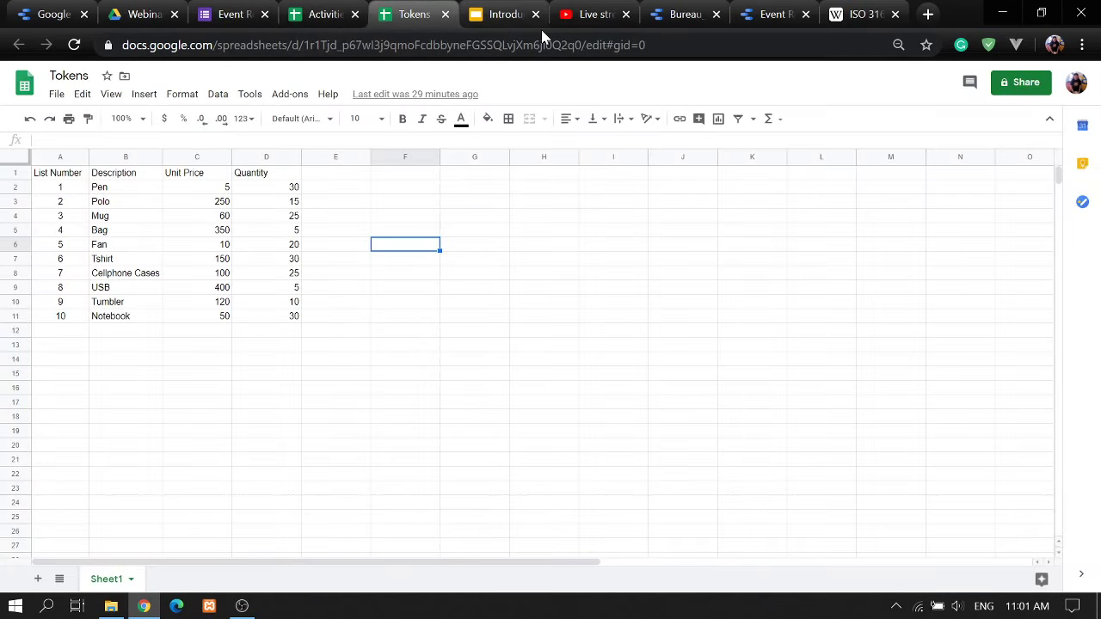
click(679, 15)
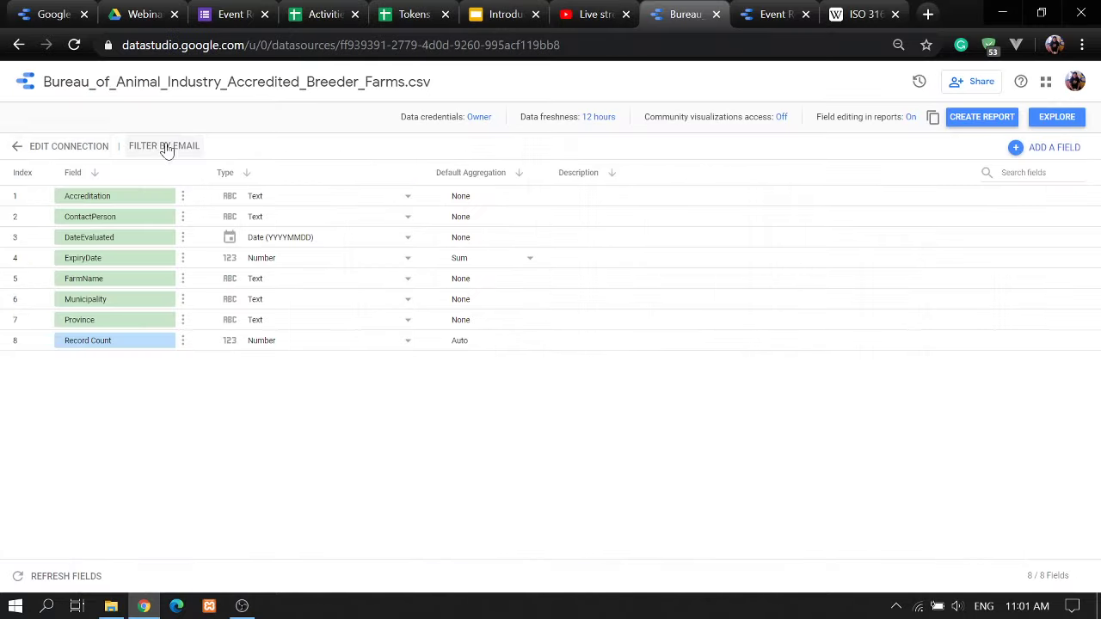
- Create a new data source with the Google Sheets connector and list only the spreadsheets owned by the account
click(32, 91)
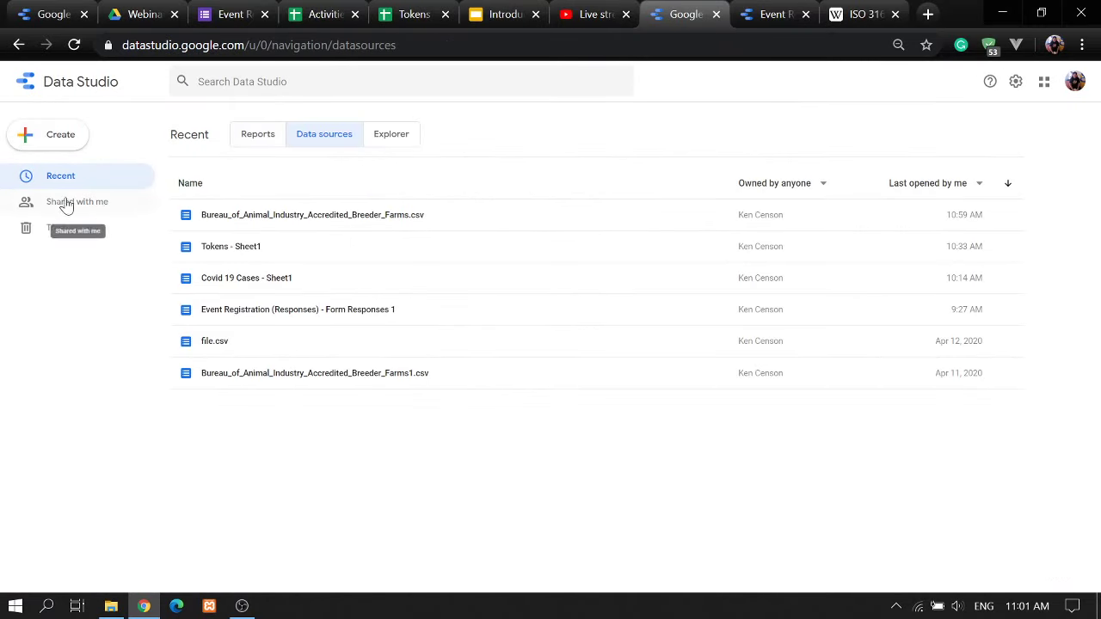
click(65, 140)
click(72, 163)
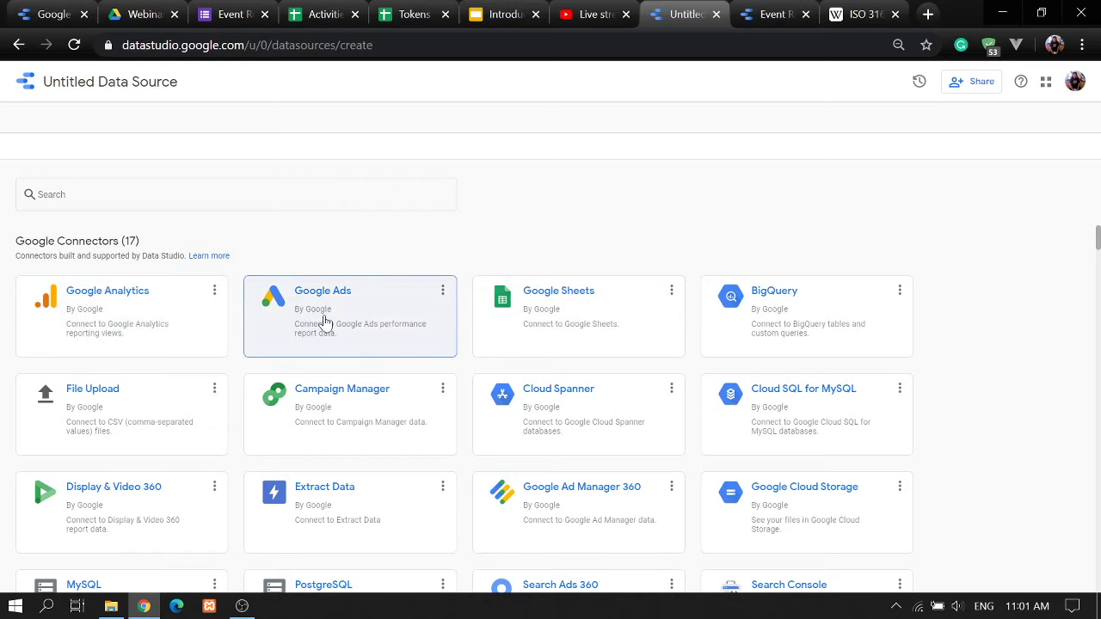
click(608, 292)
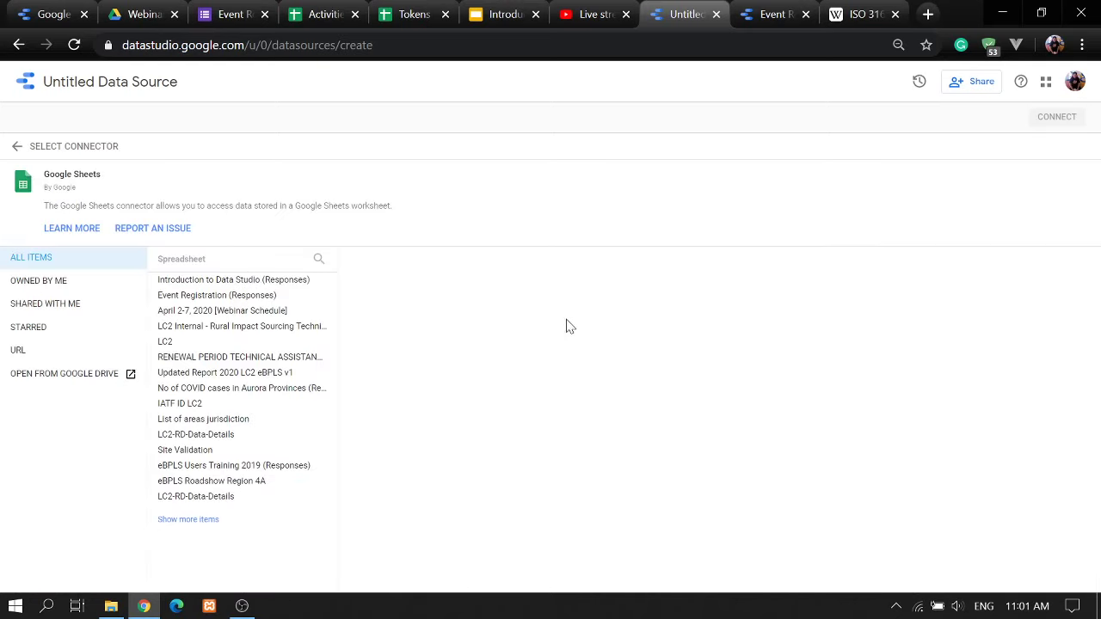
click(57, 286)
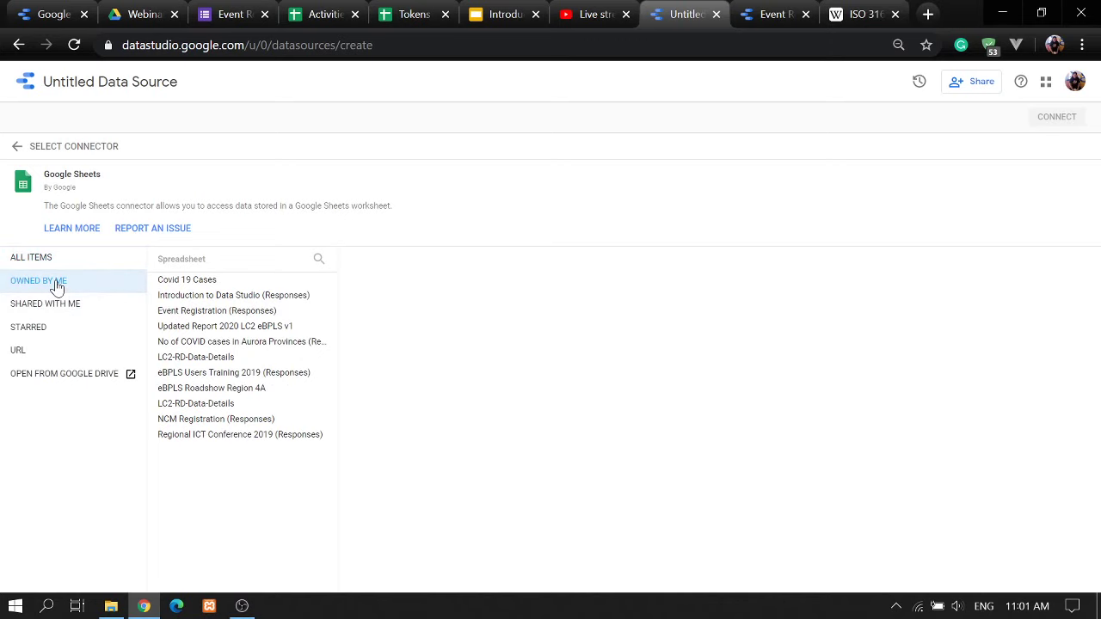
- Close the Activities spreadsheet and select the Activities file in the Webinar folder of Google Drive
click(300, 12)
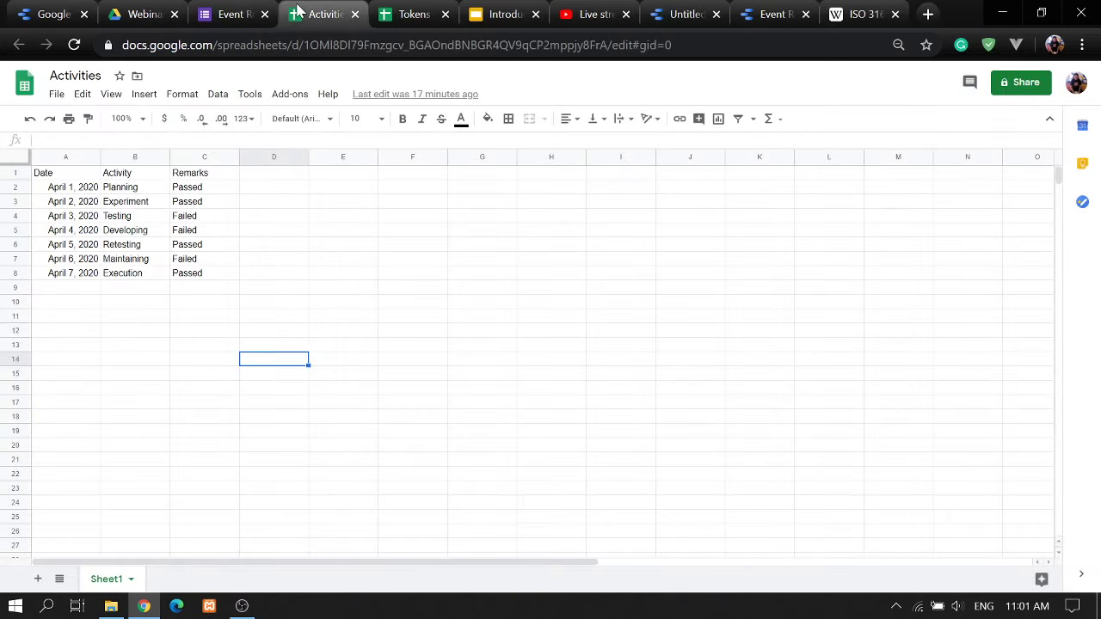
click(355, 14)
click(256, 17)
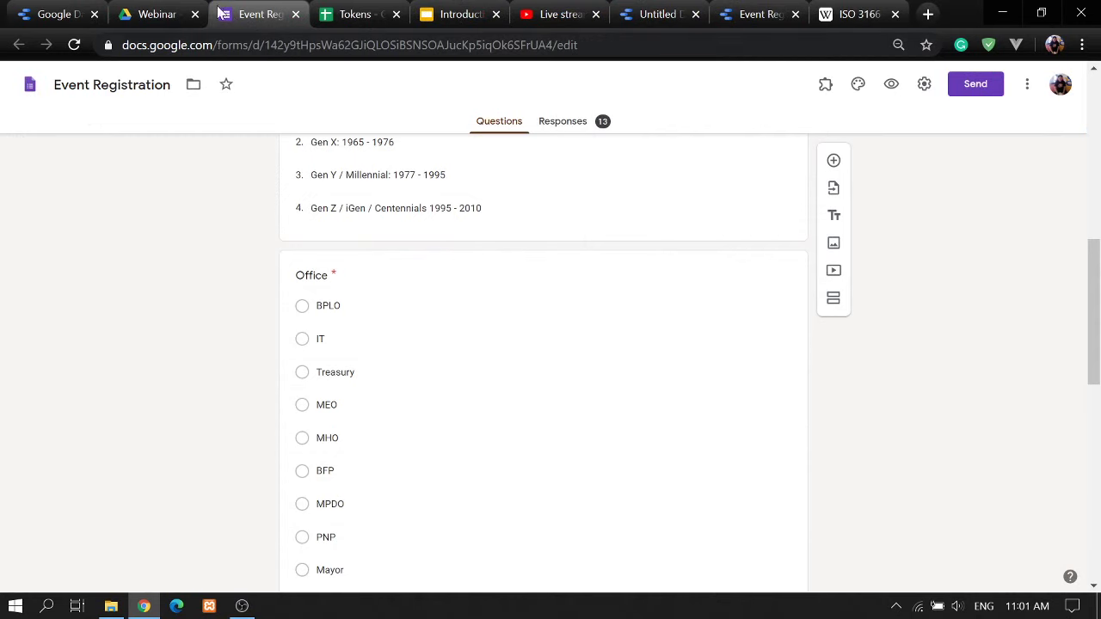
click(148, 19)
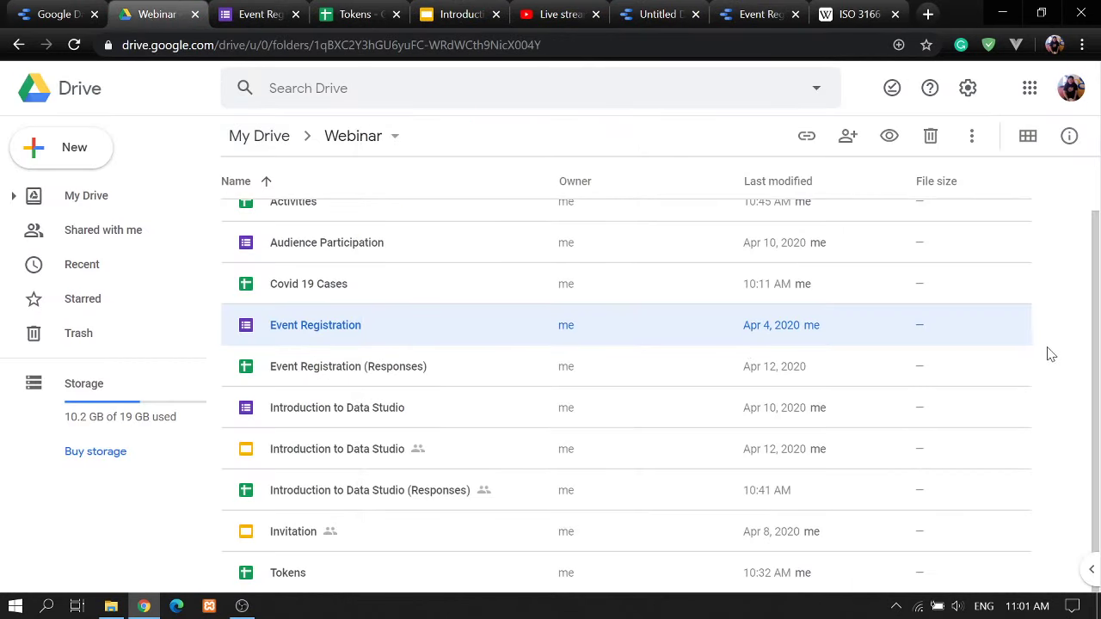
scroll(1047, 355, up, 1)
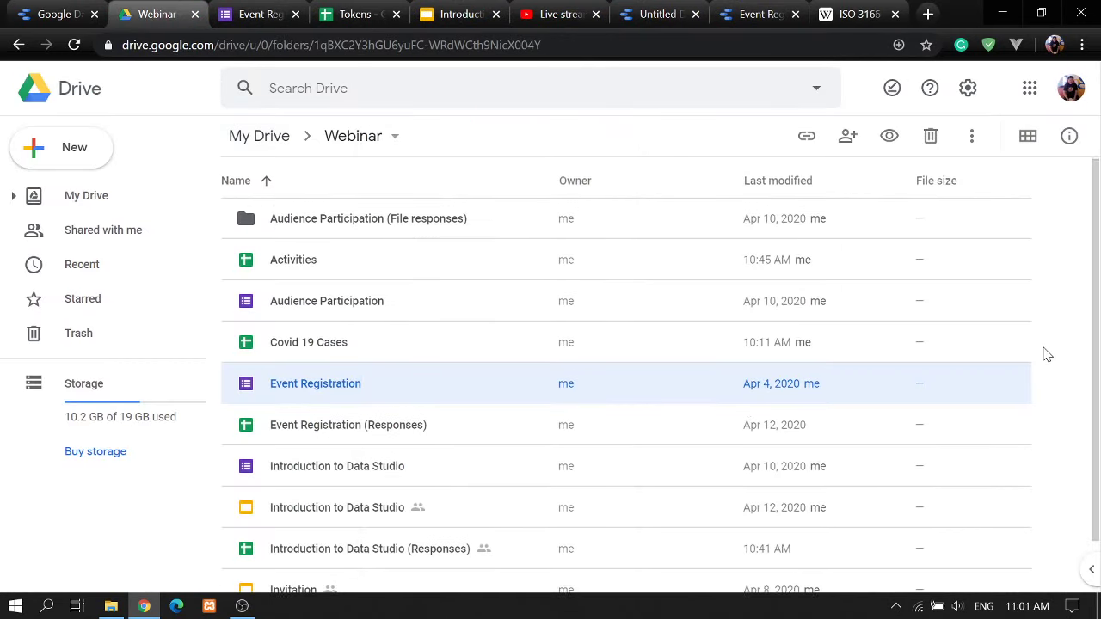
click(303, 269)
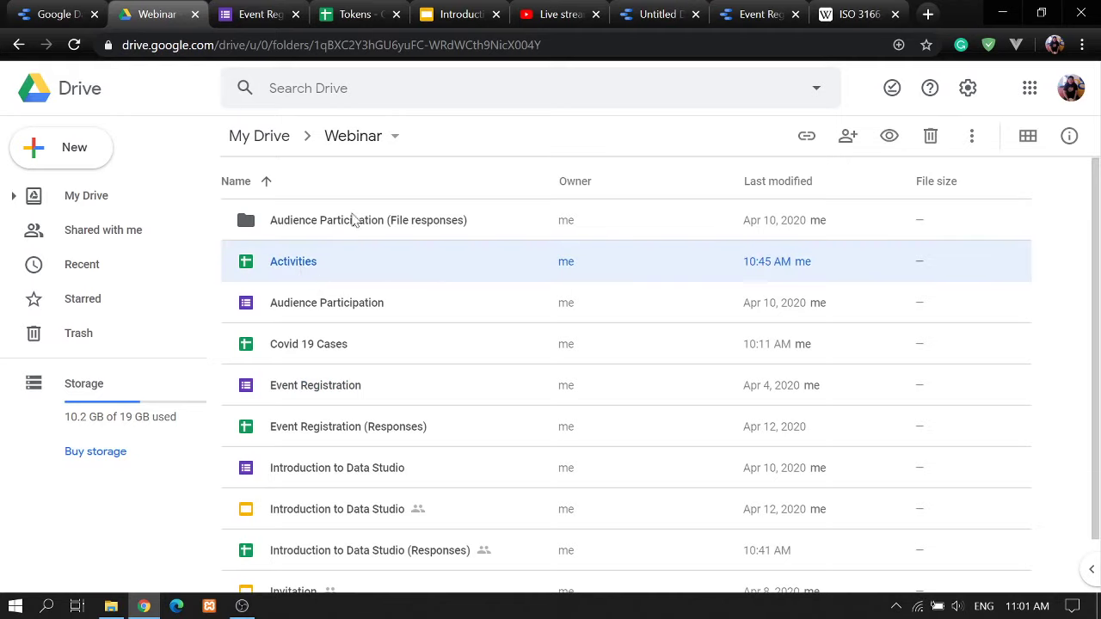
- Search all items in the Google Sheets connector of the untitled data source for "ac", and clear the search
click(639, 19)
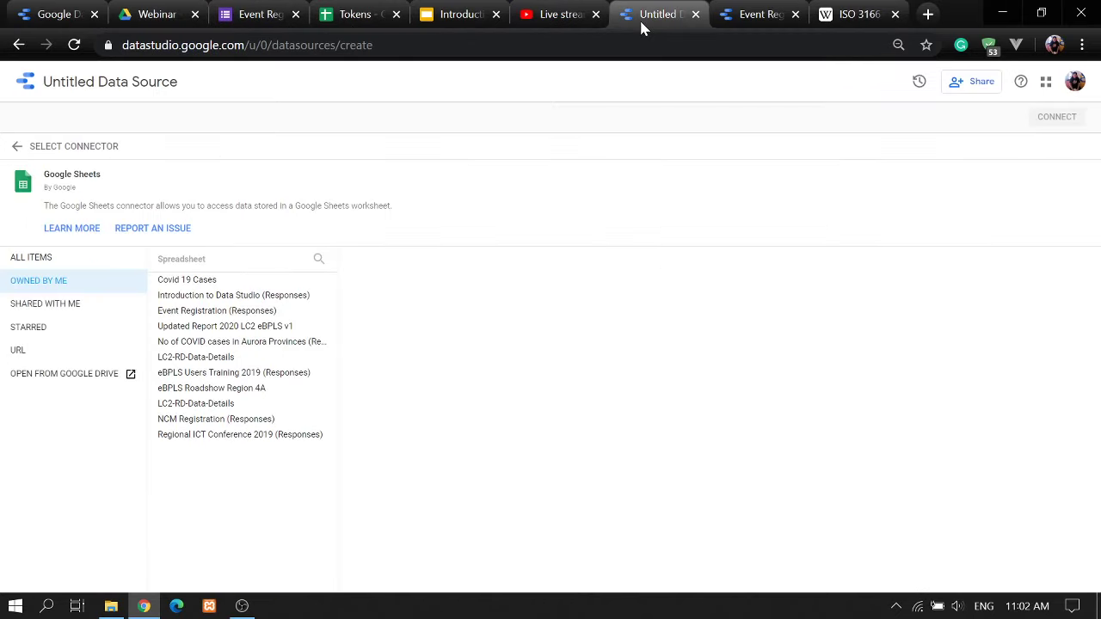
click(50, 261)
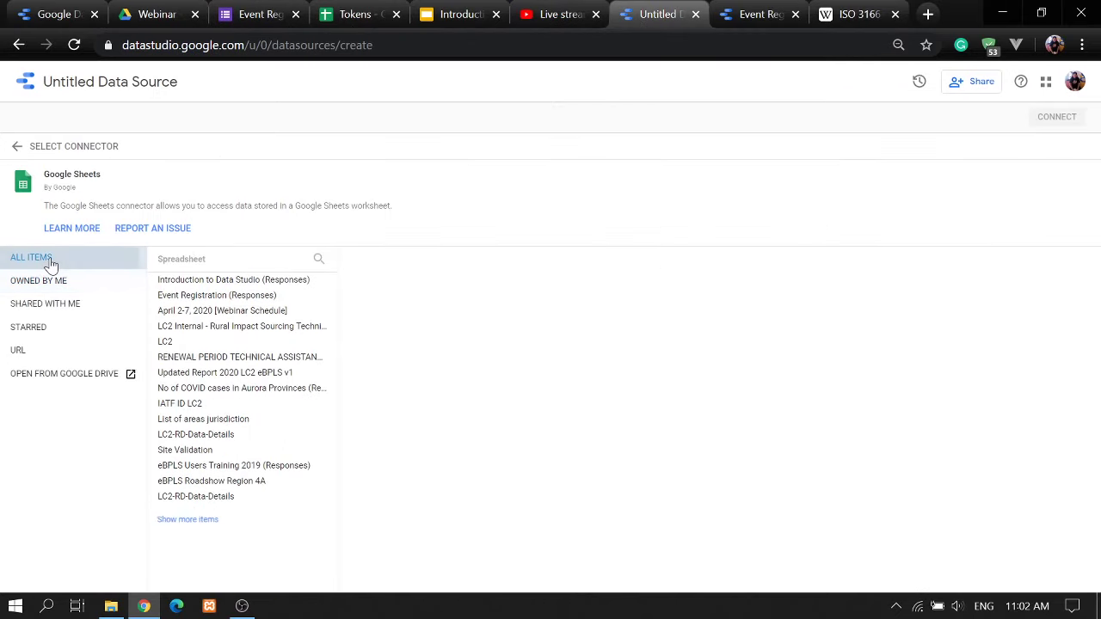
click(319, 260)
text(ac)
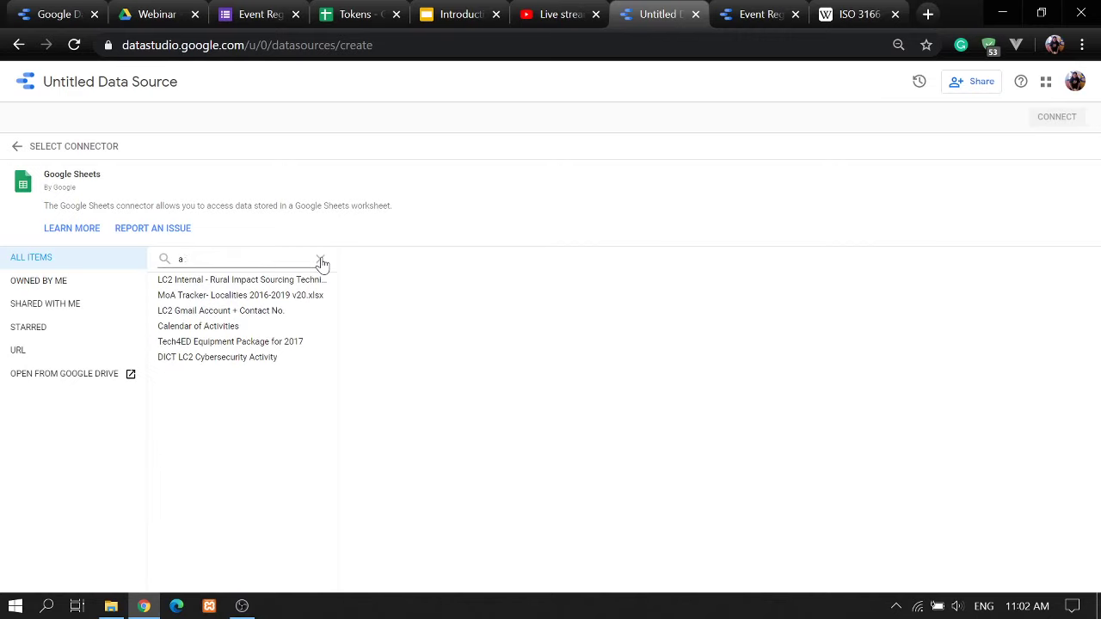
key(BackSpace)
click(86, 430)
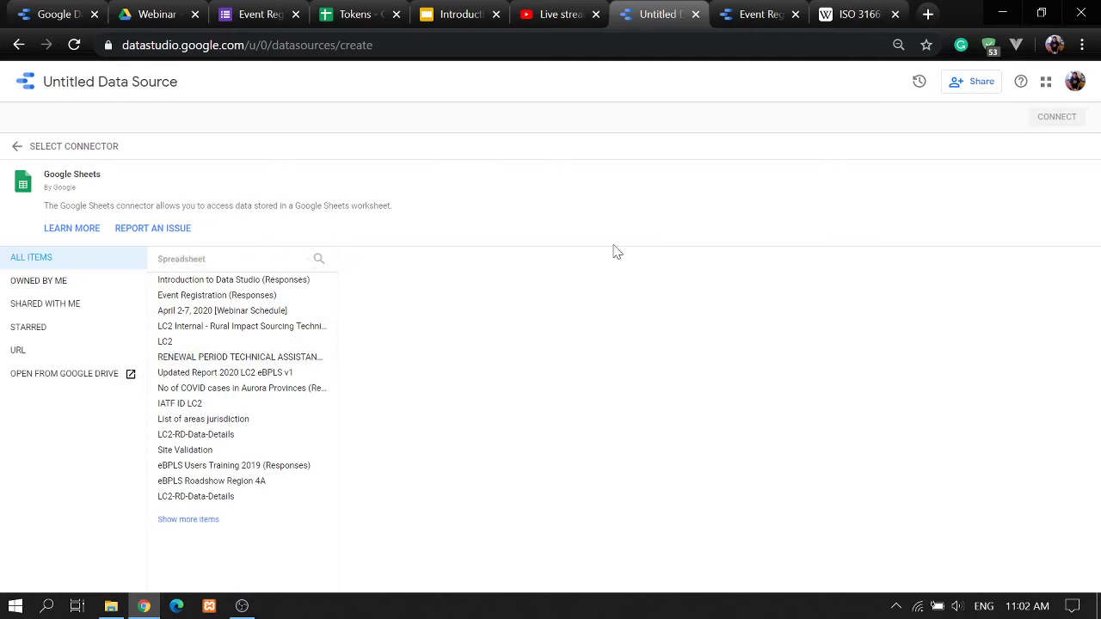
- Look at the popular topics and the search field in Data Studio's help, and close the help
click(1022, 83)
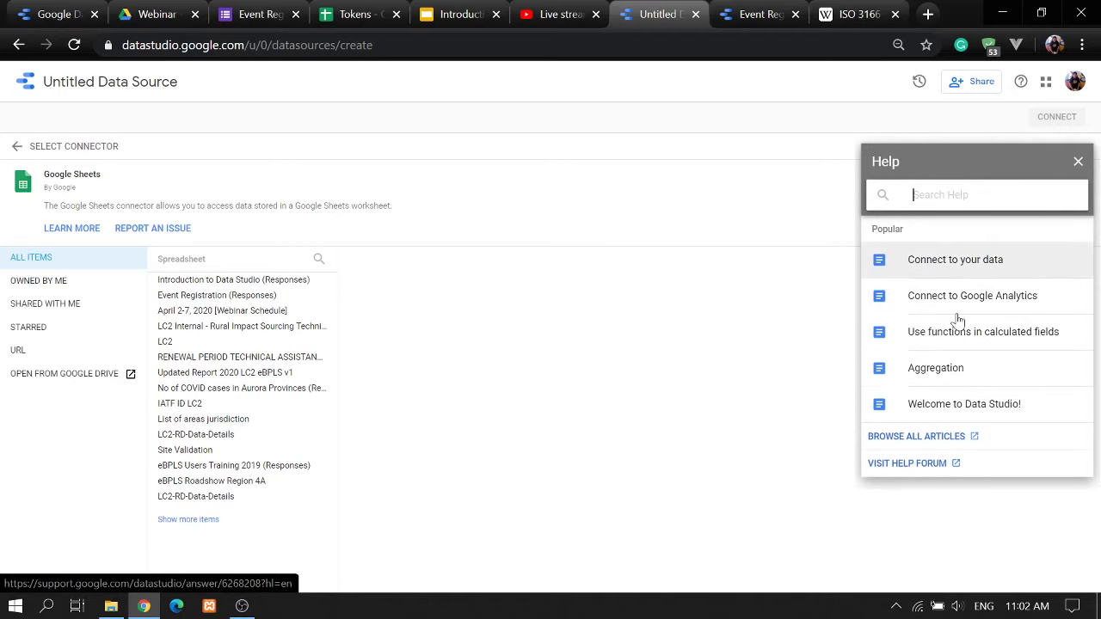
click(912, 194)
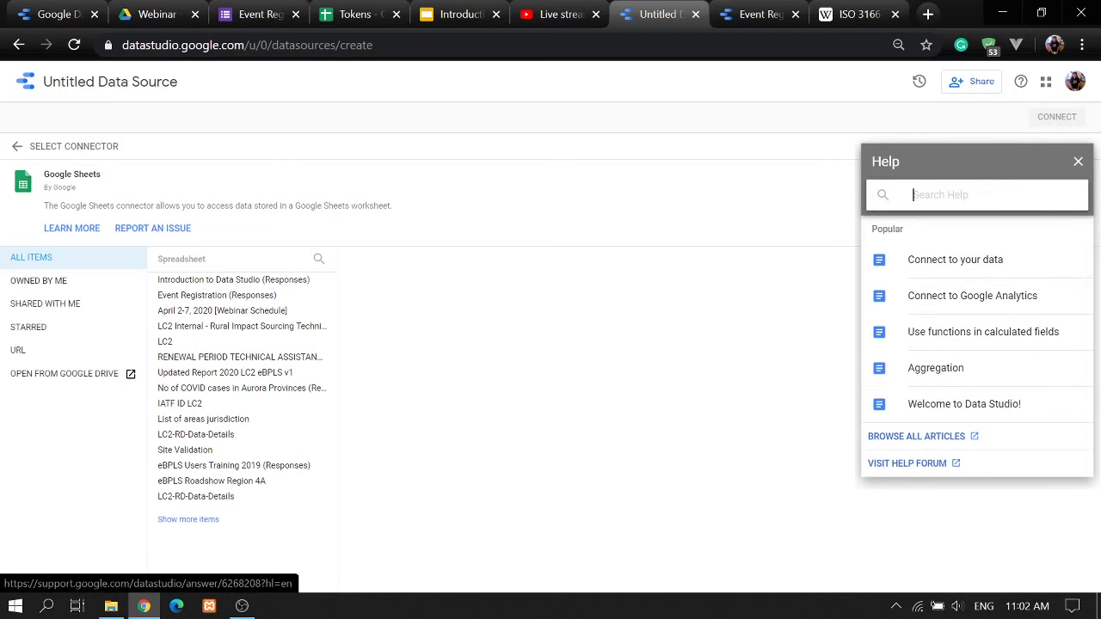
click(1076, 163)
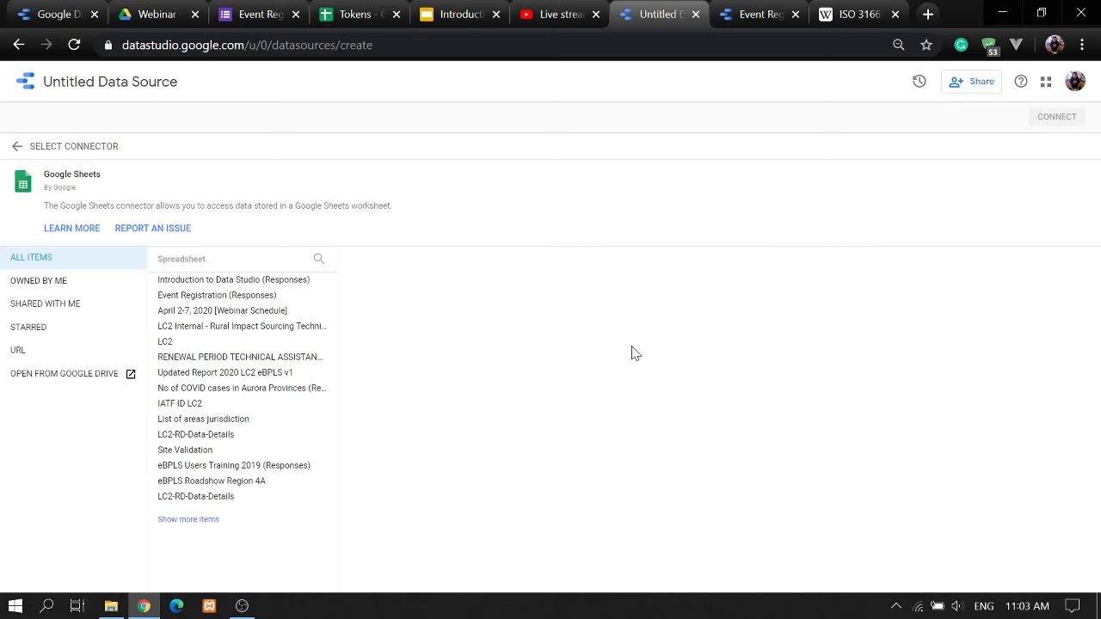
- Return to the Event Registration report, look over its first page and sharing options, and switch the report to view mode
click(724, 16)
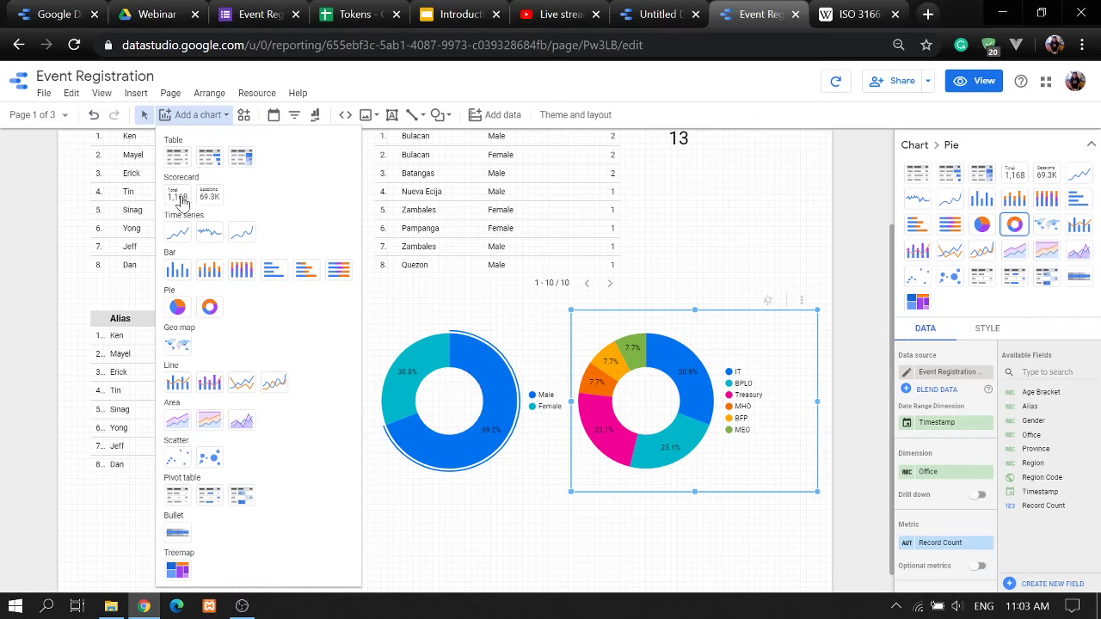
key(Escape)
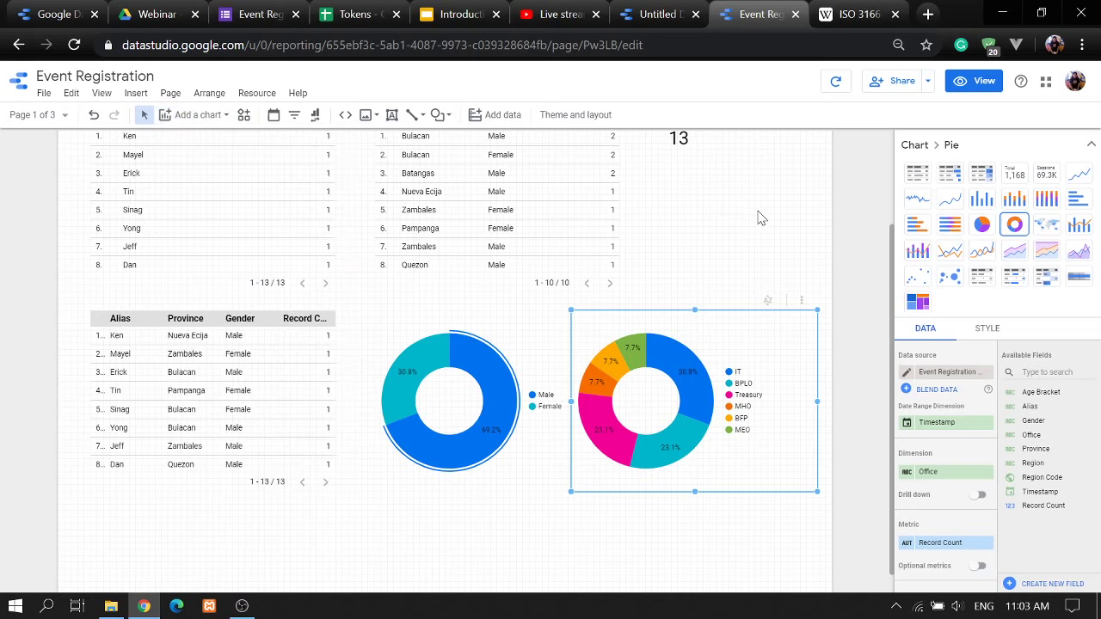
scroll(756, 215, up, 2)
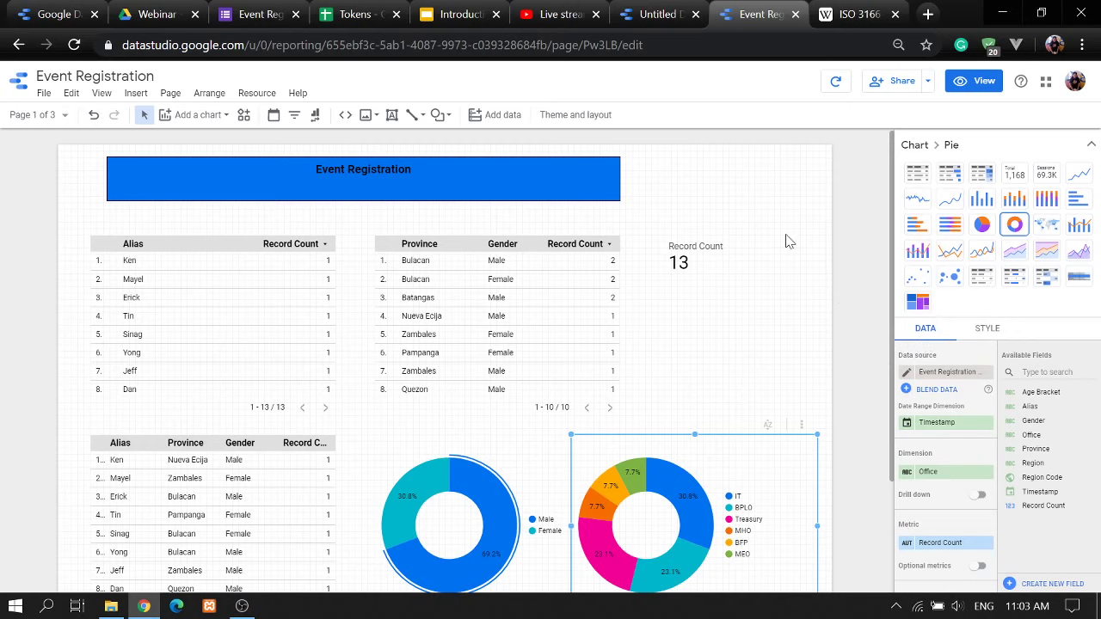
click(927, 82)
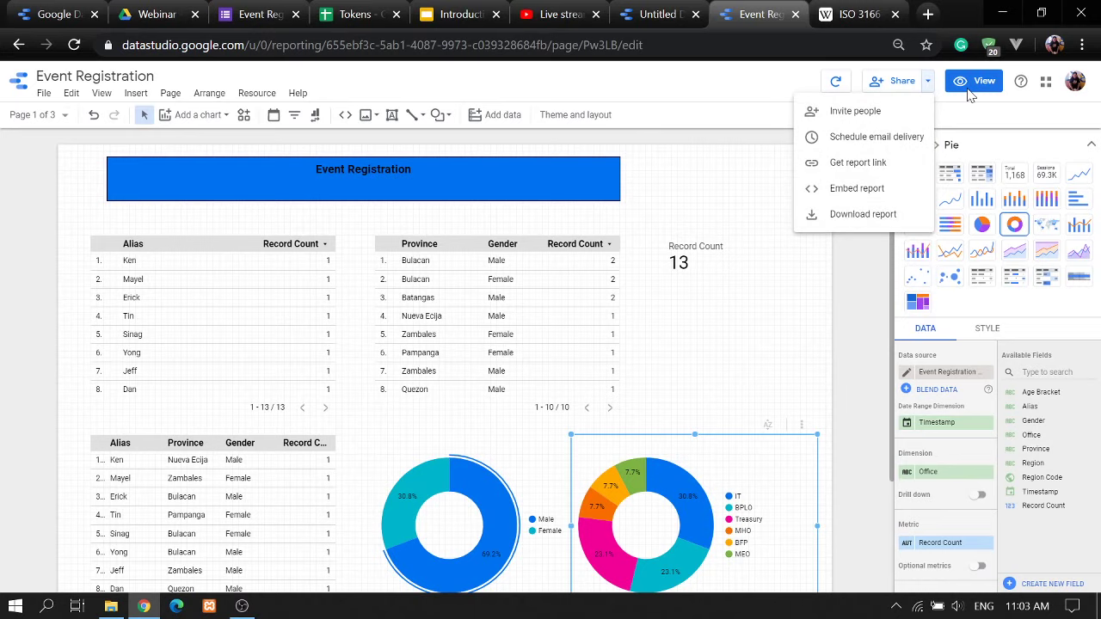
click(969, 93)
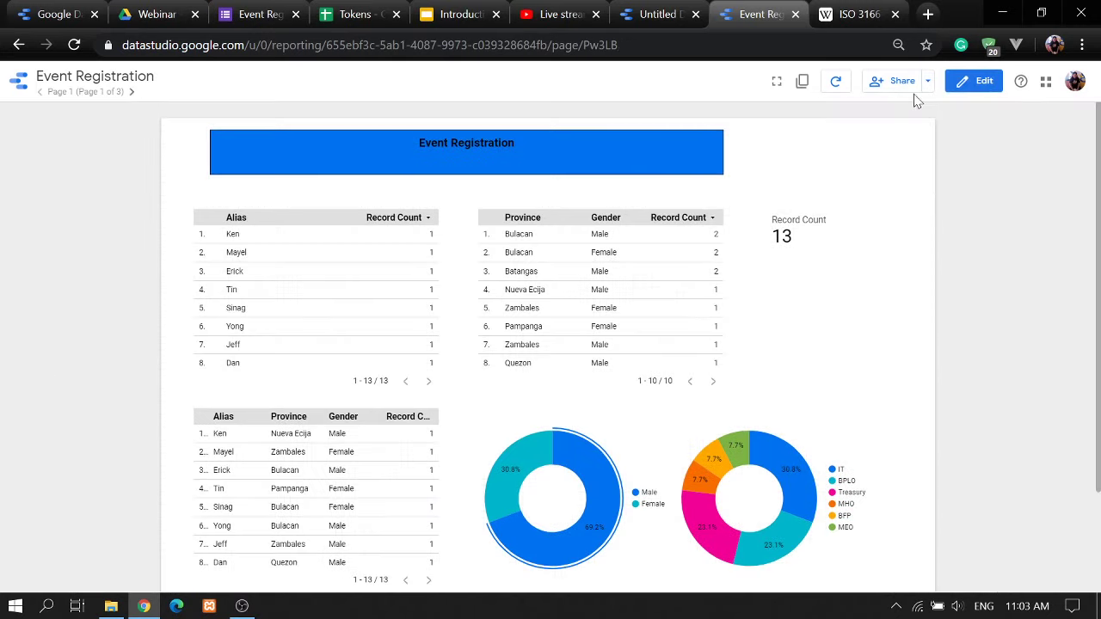
- Download all pages of the Event Registration report as a PDF
click(927, 81)
click(876, 190)
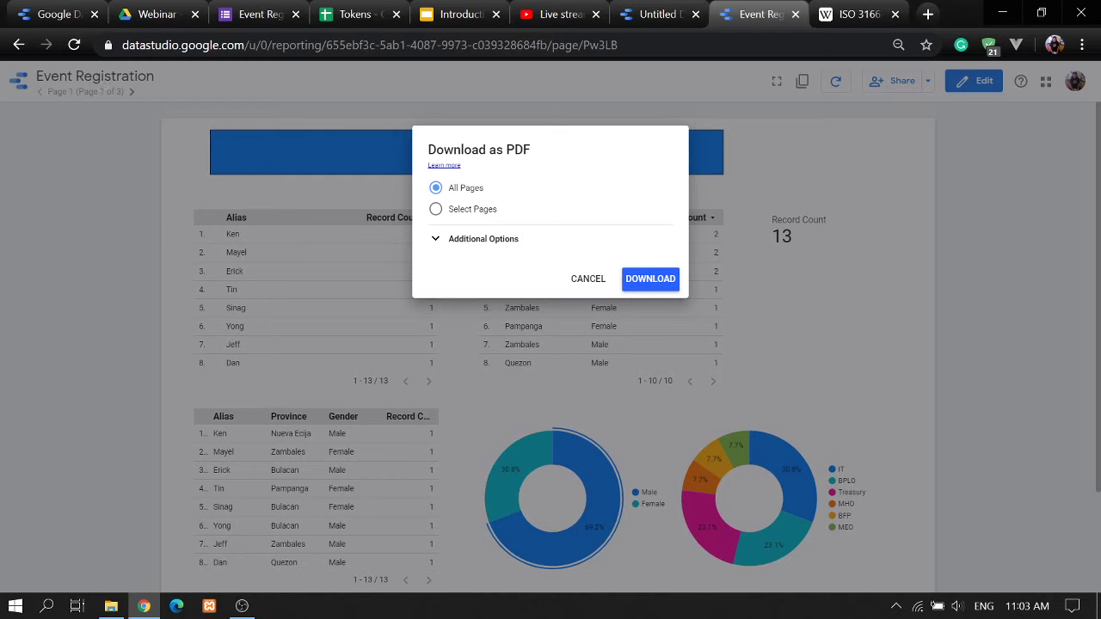
click(646, 284)
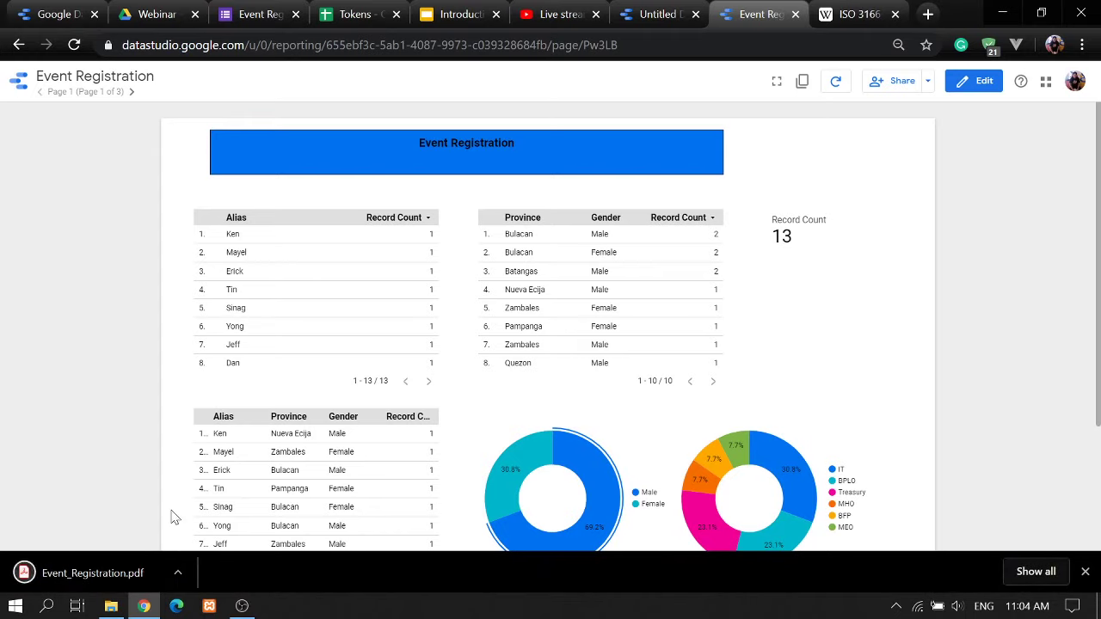
- Open the downloaded Event_Registration.pdf, look through its pages, and close it
click(181, 574)
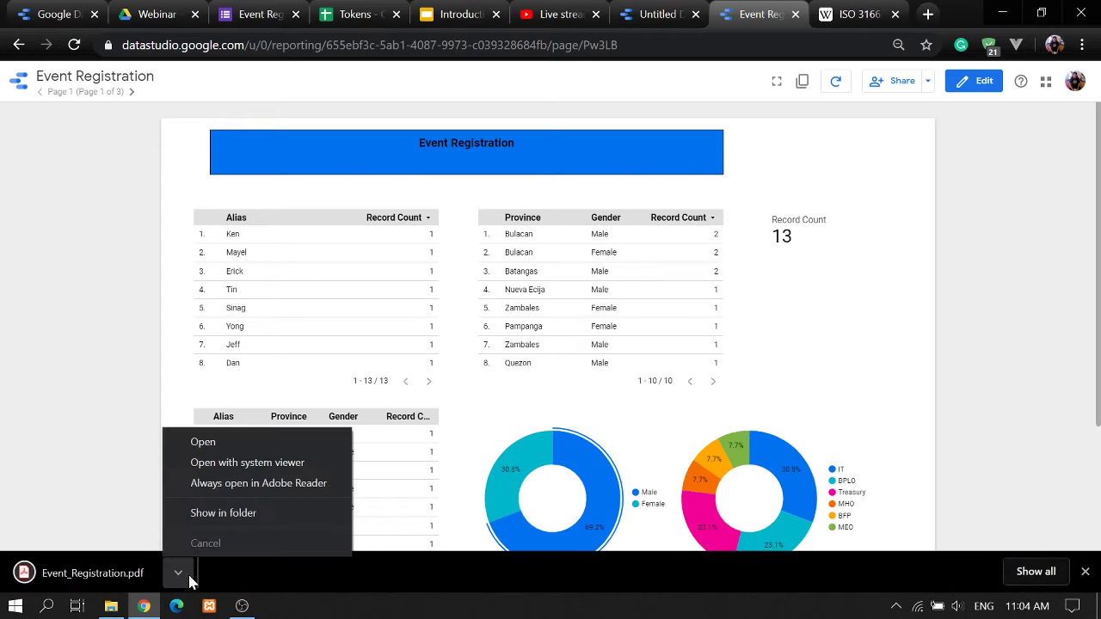
click(220, 439)
scroll(699, 250, down, 10)
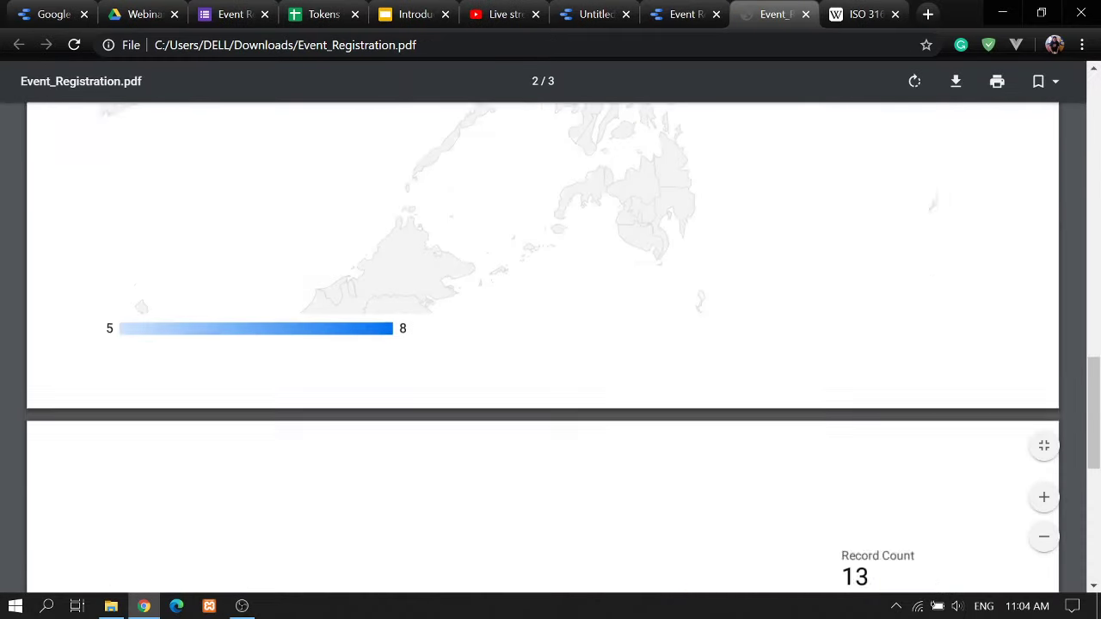
scroll(698, 249, up, 12)
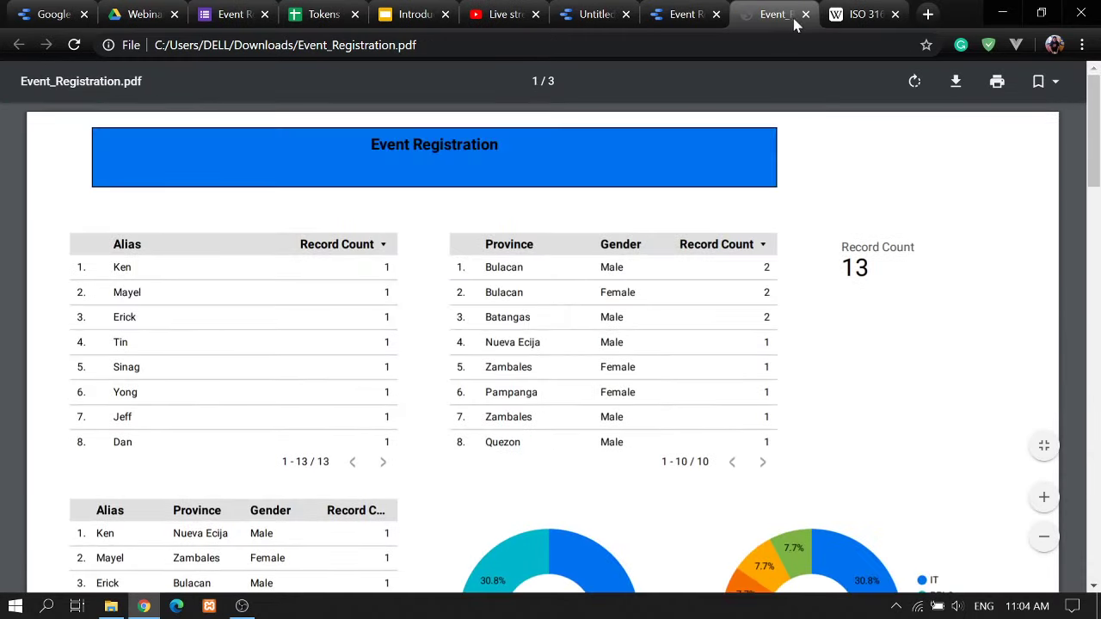
click(804, 15)
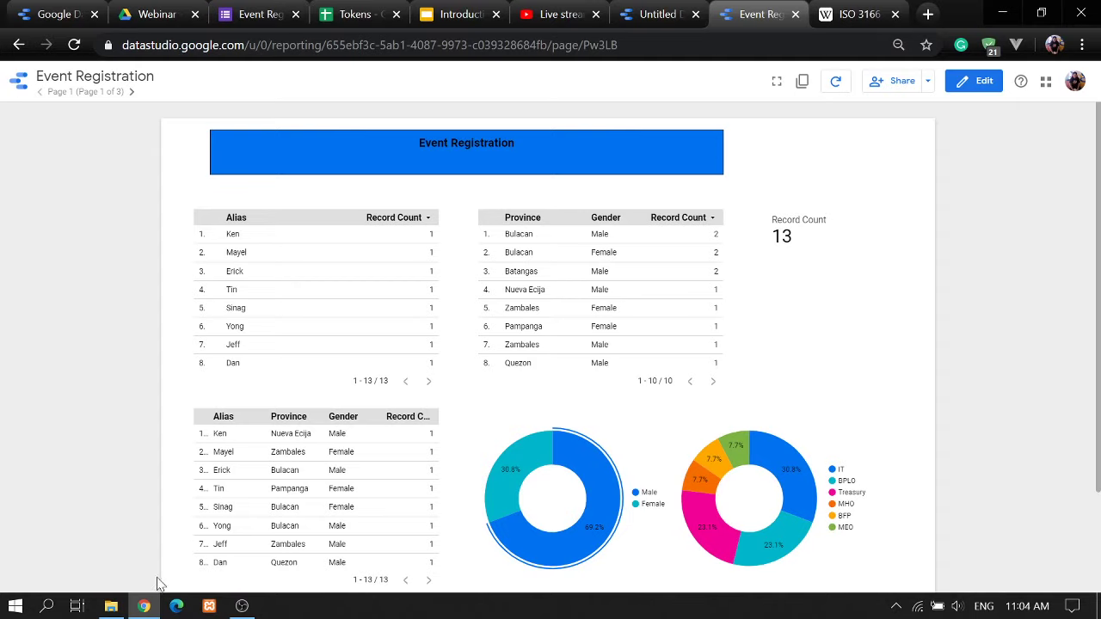
- Look at the Event_Registration PDF in the Downloads folder, and return to the Event Registration report's sharing options
click(111, 607)
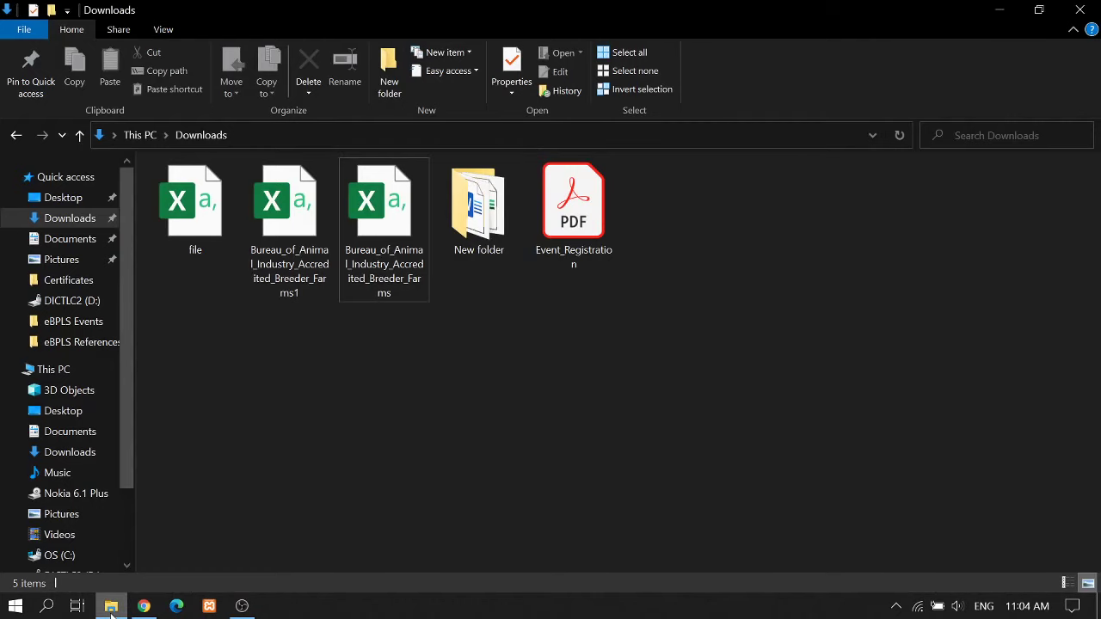
click(145, 607)
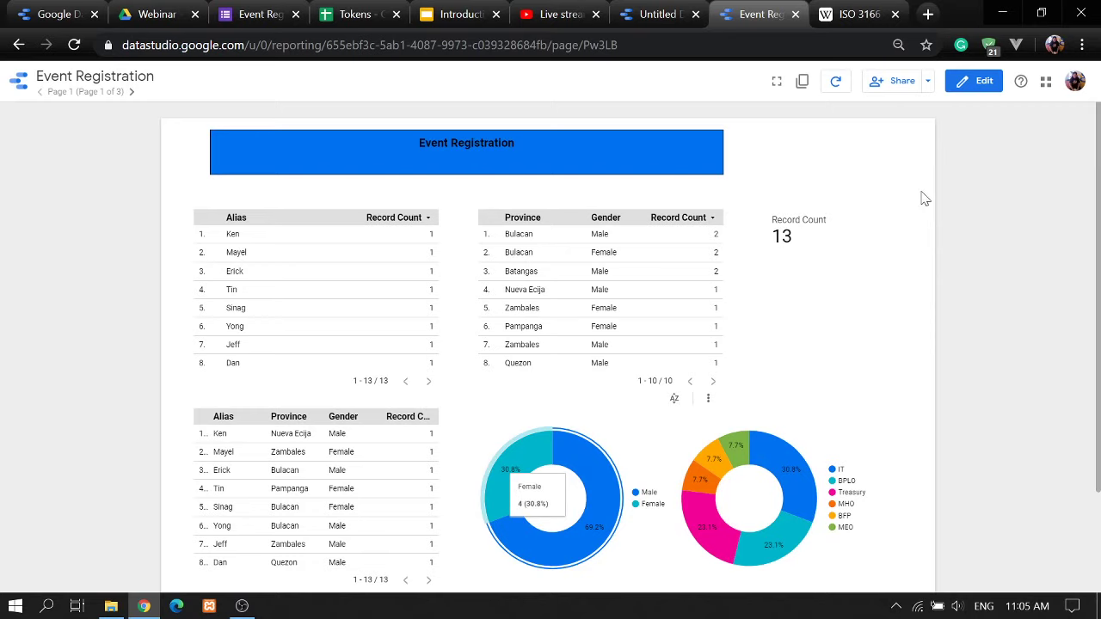
click(927, 81)
- Switch to the YouTube Studio live dashboard and end the Introduction to Data Studio stream
mouse_move(243, 609)
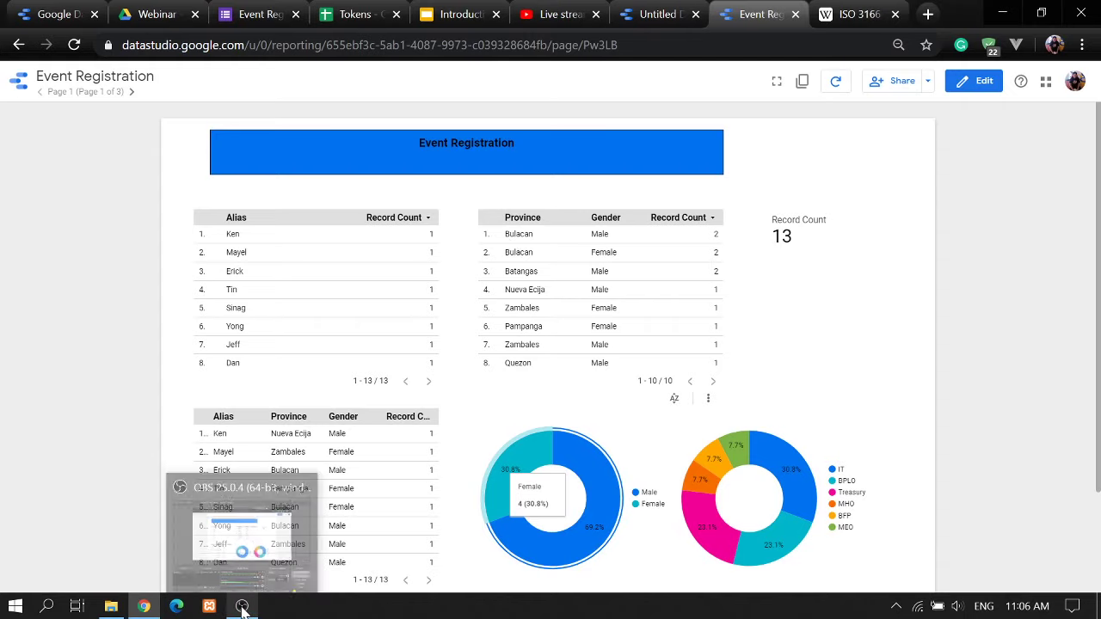
click(554, 15)
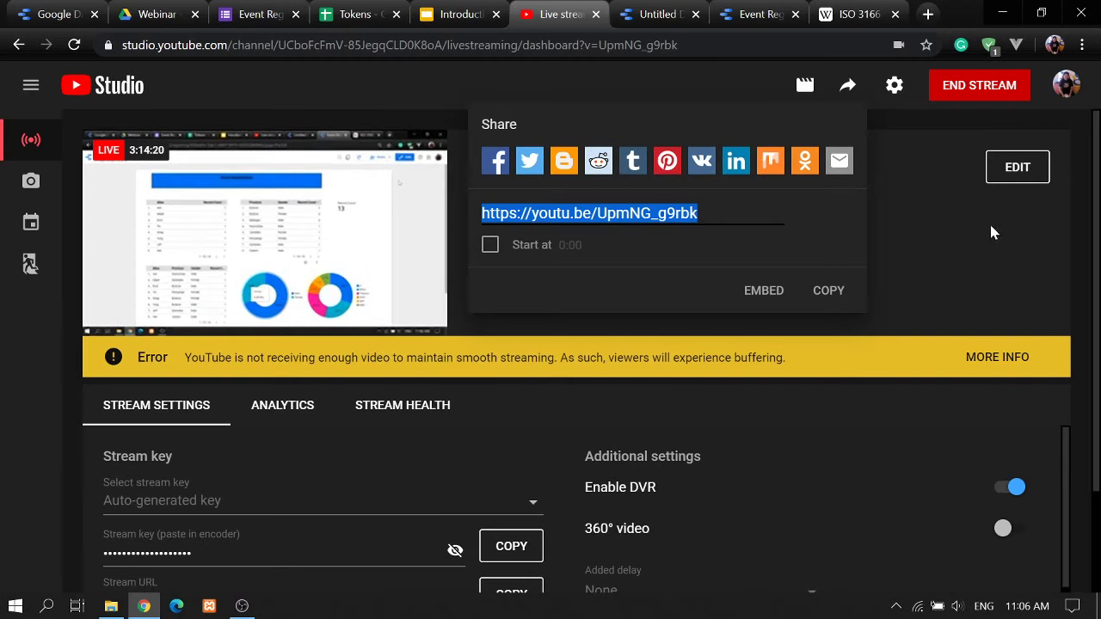
click(979, 101)
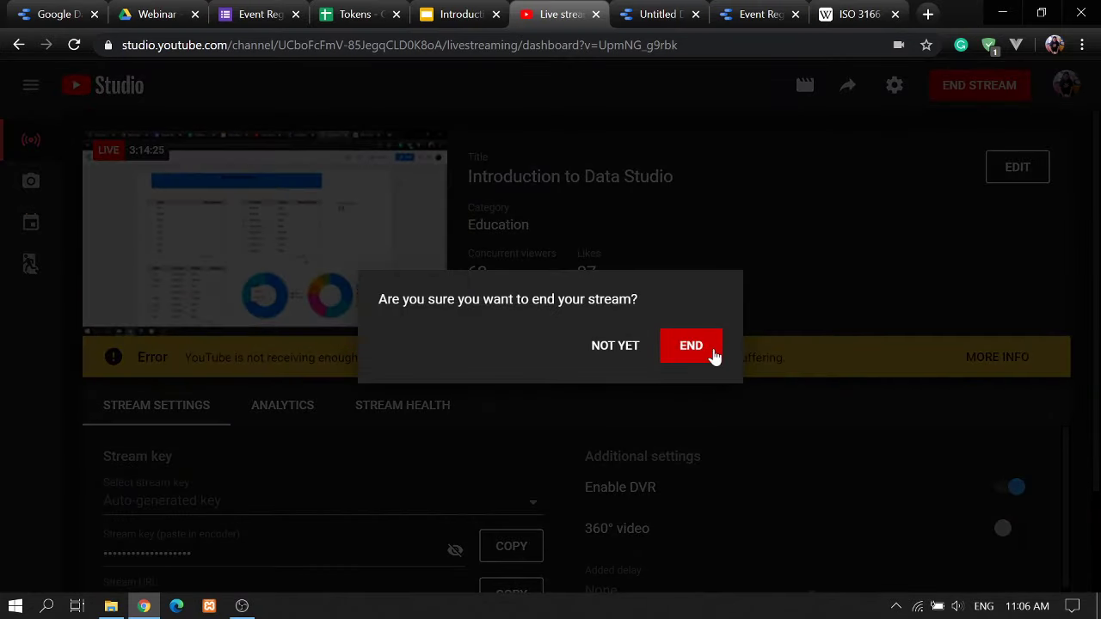